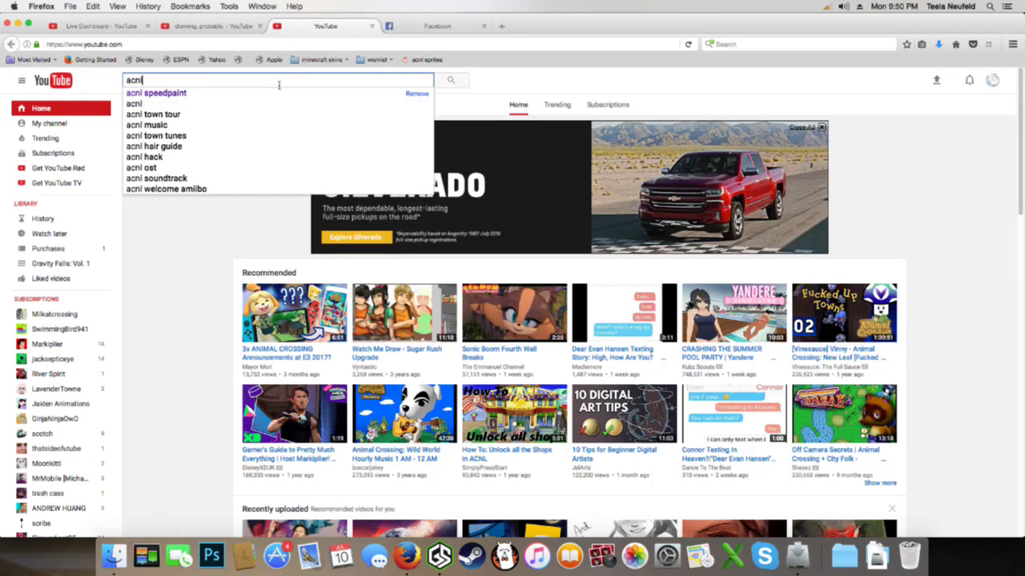
key(BackSpace)
key(BackSpace)
key(BackSpace)
key(BackSpace)
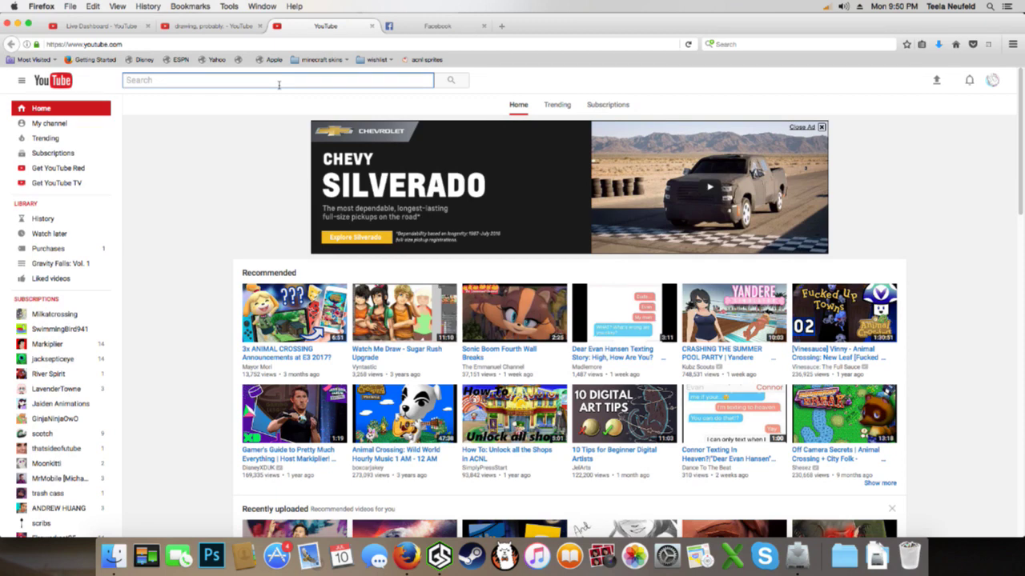
text(music to dr)
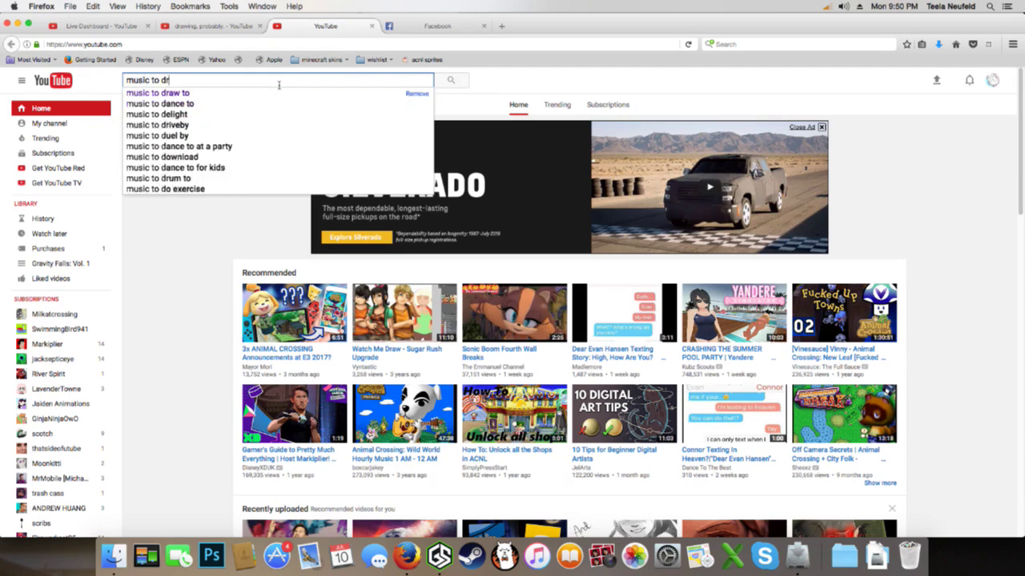
key(BackSpace)
key(BackSpace)
key(BackSpace)
key(BackSpace)
key(BackSpace)
key(BackSpace)
key(BackSpace)
key(BackSpace)
key(BackSpace)
key(BackSpace)
key(BackSpace)
Search YouTube for "acnl music"
text(acnl musi)
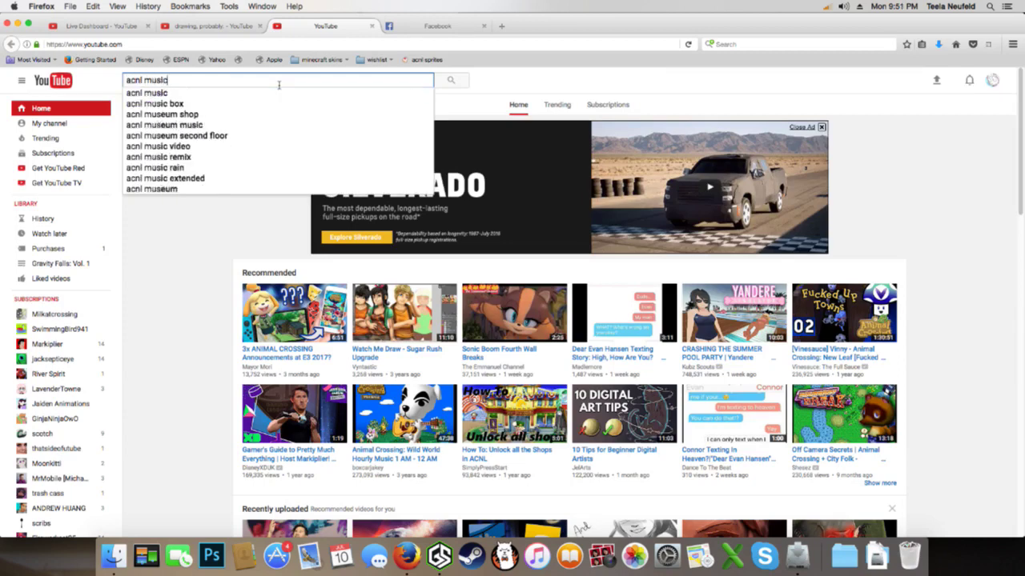
text(c)
key(Return)
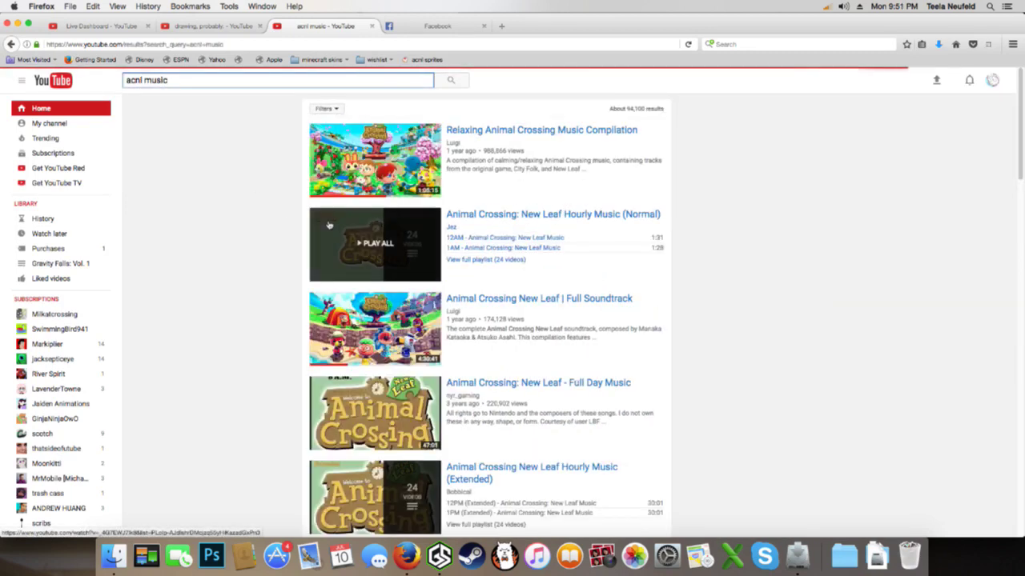
Open the "Relaxing Animal Crossing Music Compilation" video, skip the ad and restart the music from the beginning
click(316, 148)
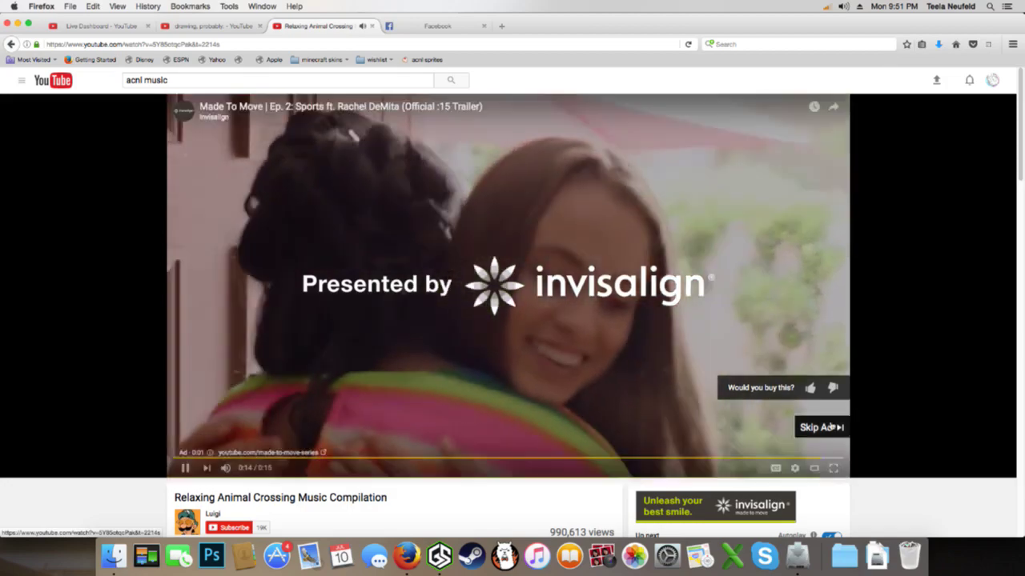
click(824, 428)
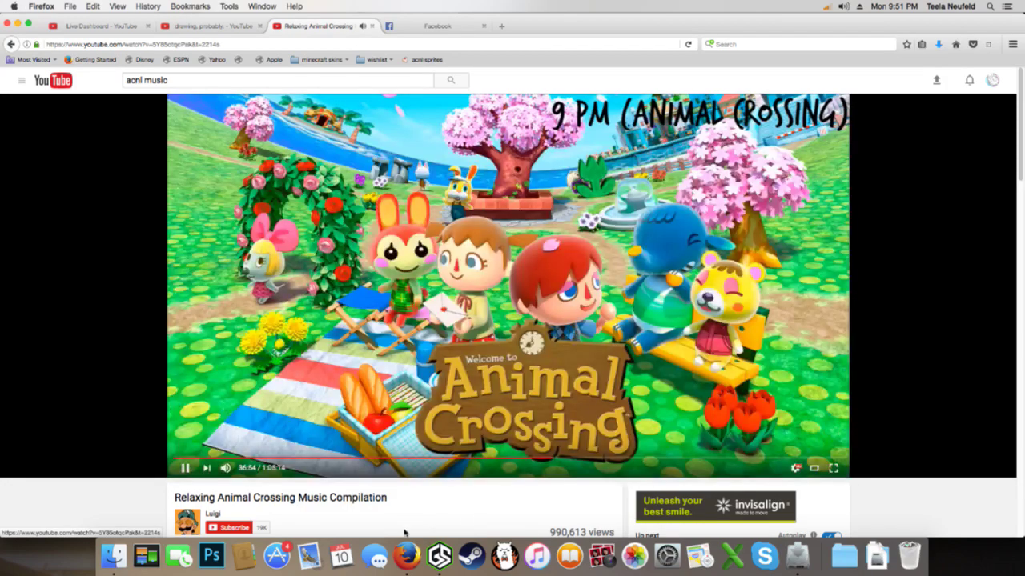
click(190, 459)
drag(144, 456, 148, 456)
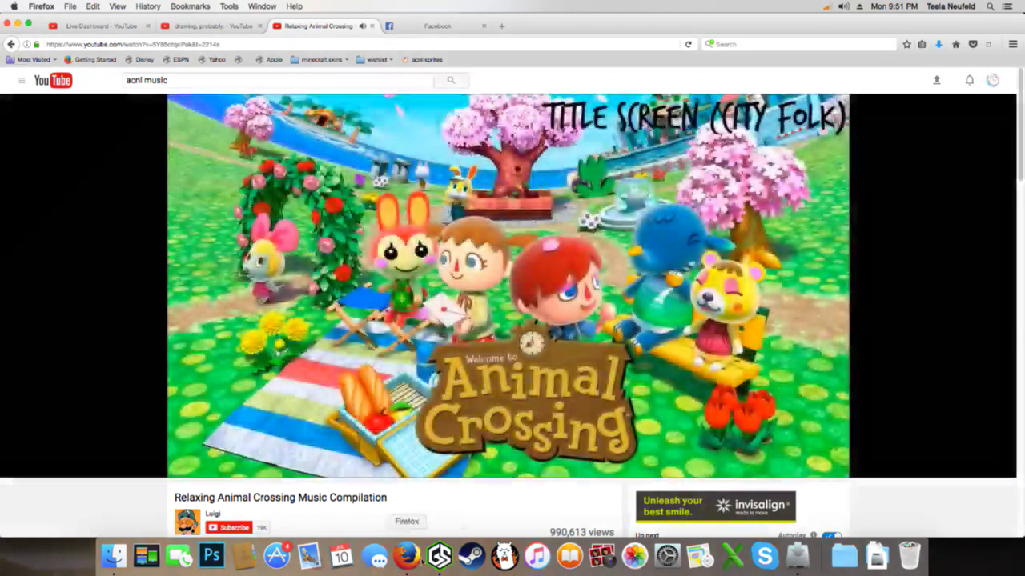
Check the Gameshow streaming window briefly, return to Firefox and launch FireAlpaca
click(439, 555)
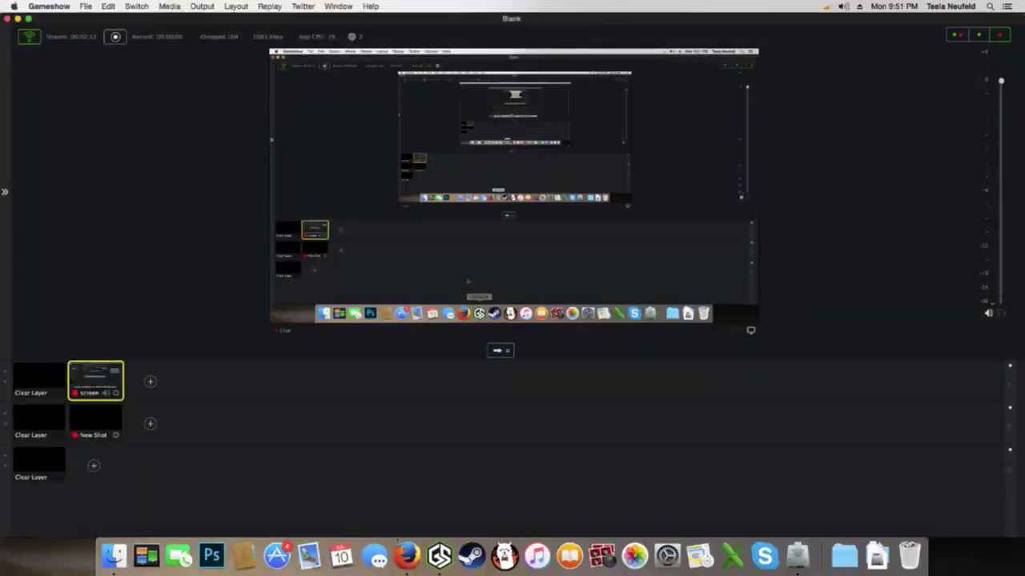
click(406, 556)
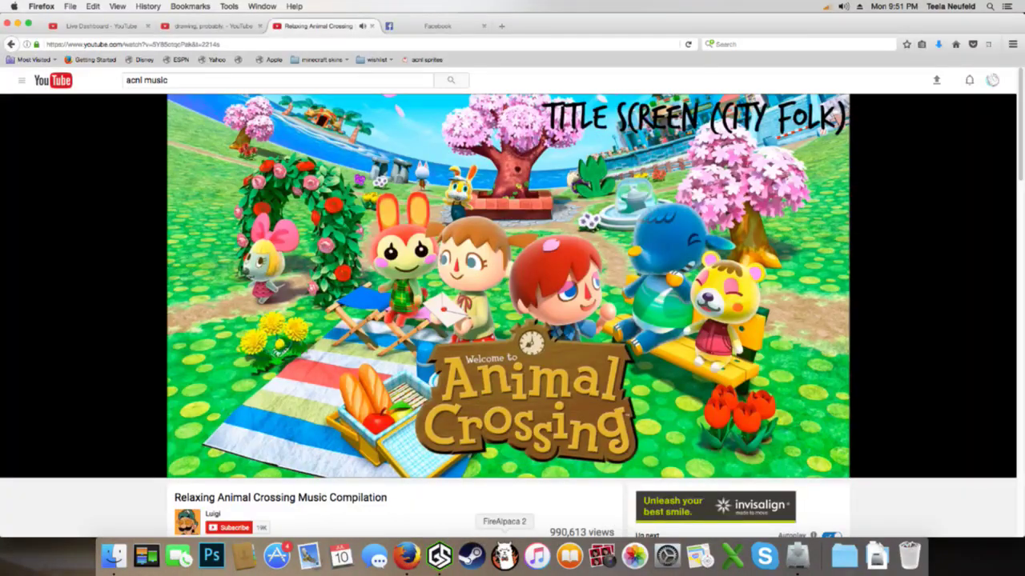
click(504, 552)
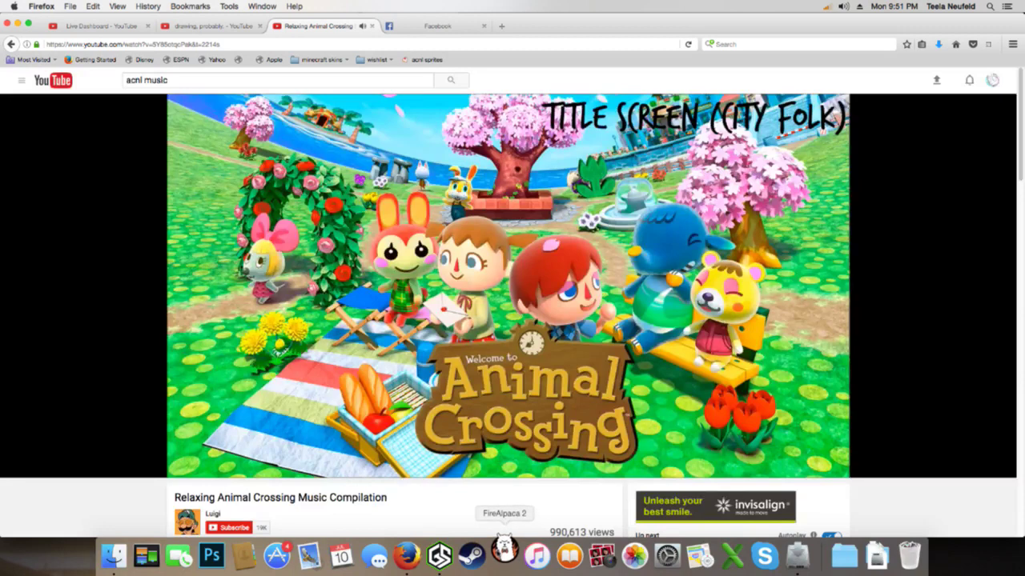
View the shared Facebook photo post from its reaction notification and return to the news feed
click(426, 28)
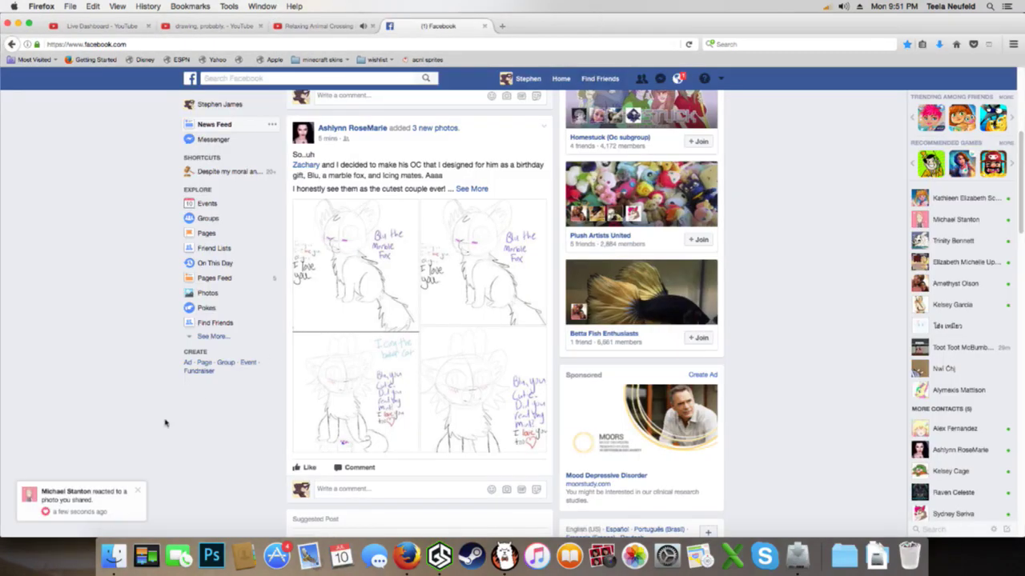
click(127, 514)
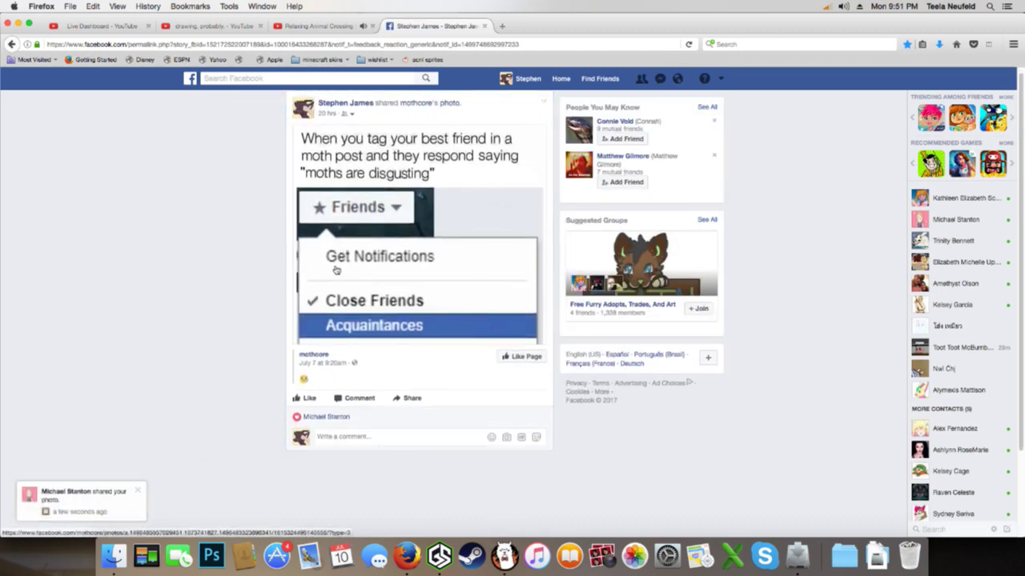
click(560, 78)
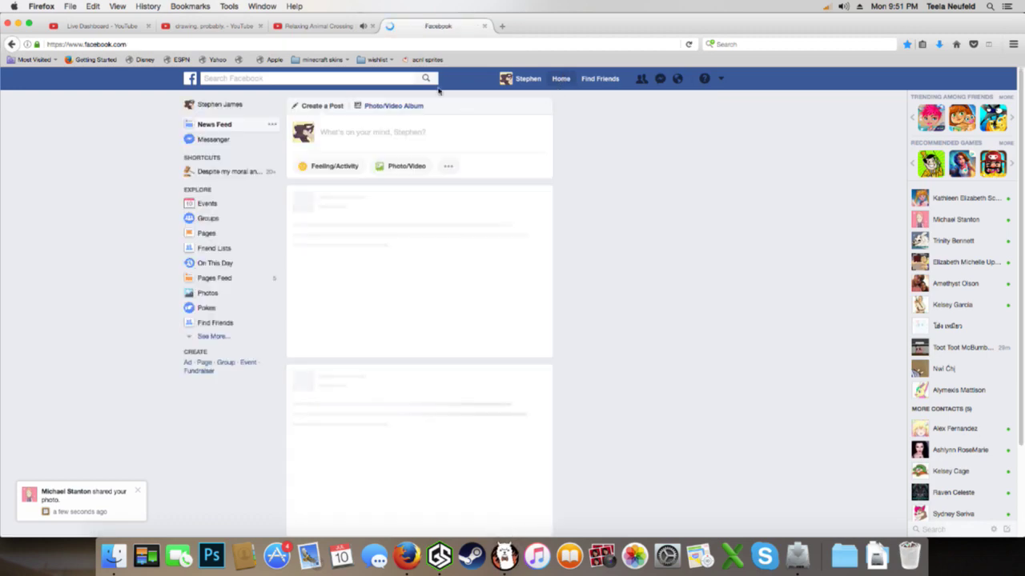
Switch to FireAlpaca and create a new 400 x 400 px image at 350 dpi with a transparent background
click(504, 557)
click(615, 425)
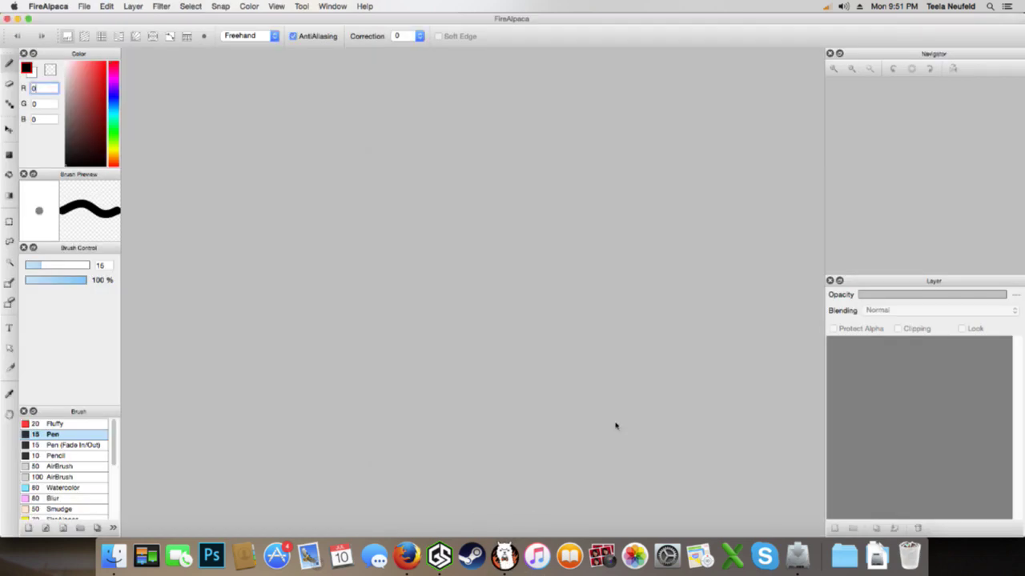
key(super+n)
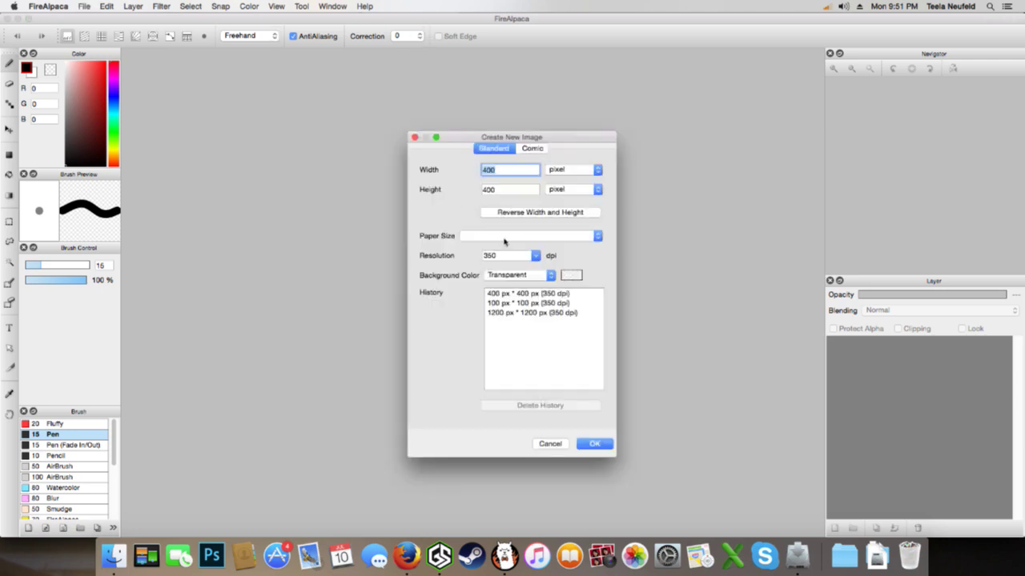
click(541, 313)
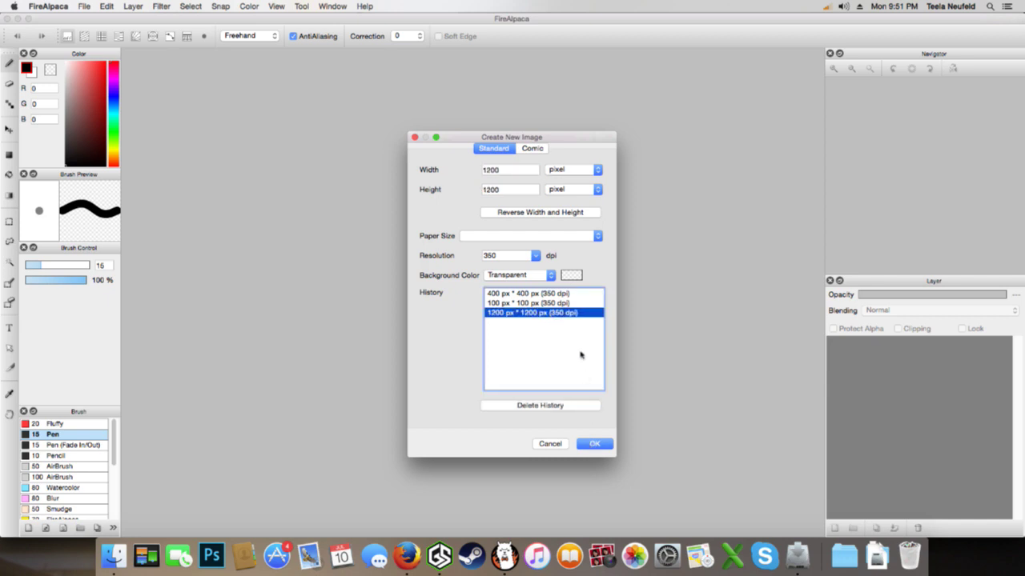
click(575, 293)
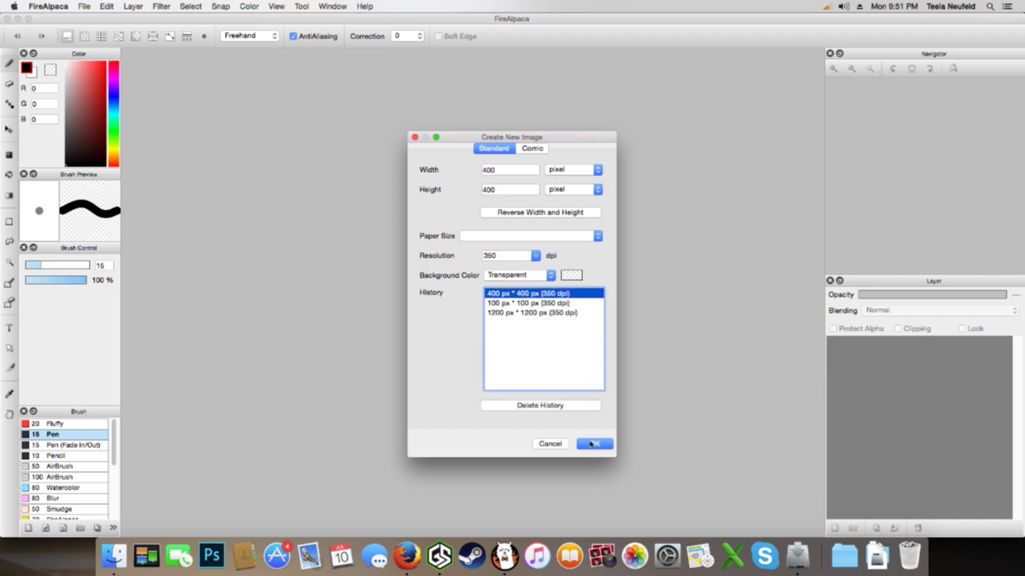
click(591, 444)
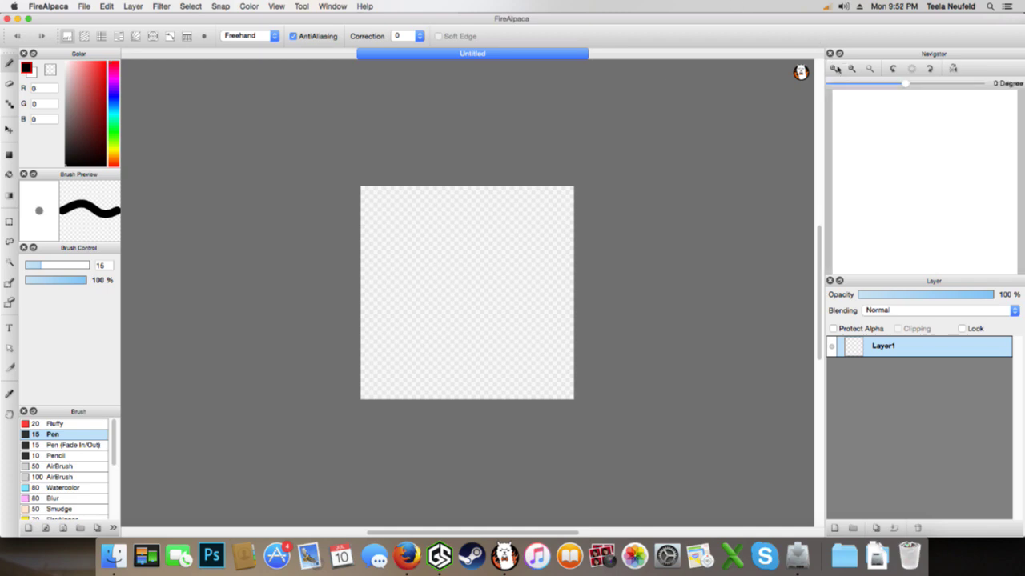
Try the Pen at its default size and at 5.8 px with freehand strokes on the blank canvas, undoing each stroke
click(833, 68)
click(833, 69)
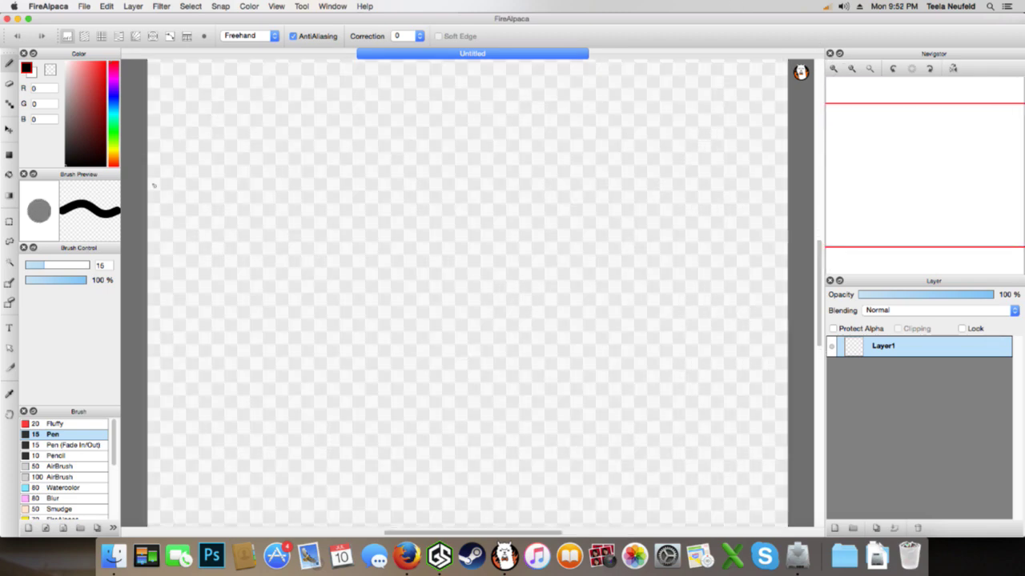
mouse_move(497, 147)
mouse_down()
mouse_move(462, 142)
mouse_move(621, 228)
mouse_move(437, 304)
mouse_move(554, 105)
mouse_move(579, 274)
mouse_up()
key(super+z)
drag(51, 265, 32, 265)
mouse_move(489, 157)
mouse_down()
mouse_move(521, 125)
mouse_move(419, 222)
mouse_up()
key(super+z)
Try stroke Correction values of 5 and 10 with freehand test strokes, undoing each stroke
click(406, 36)
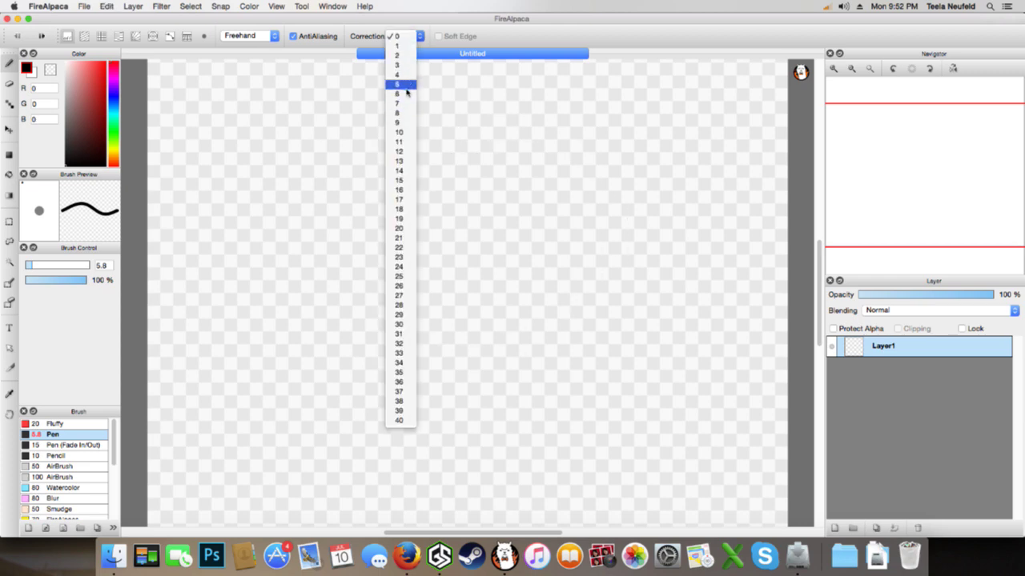
click(406, 85)
mouse_move(457, 127)
mouse_down()
mouse_move(382, 178)
mouse_move(505, 309)
mouse_move(485, 124)
mouse_move(507, 115)
mouse_move(581, 156)
mouse_up()
key(super+z)
click(406, 36)
click(402, 113)
key(super+z)
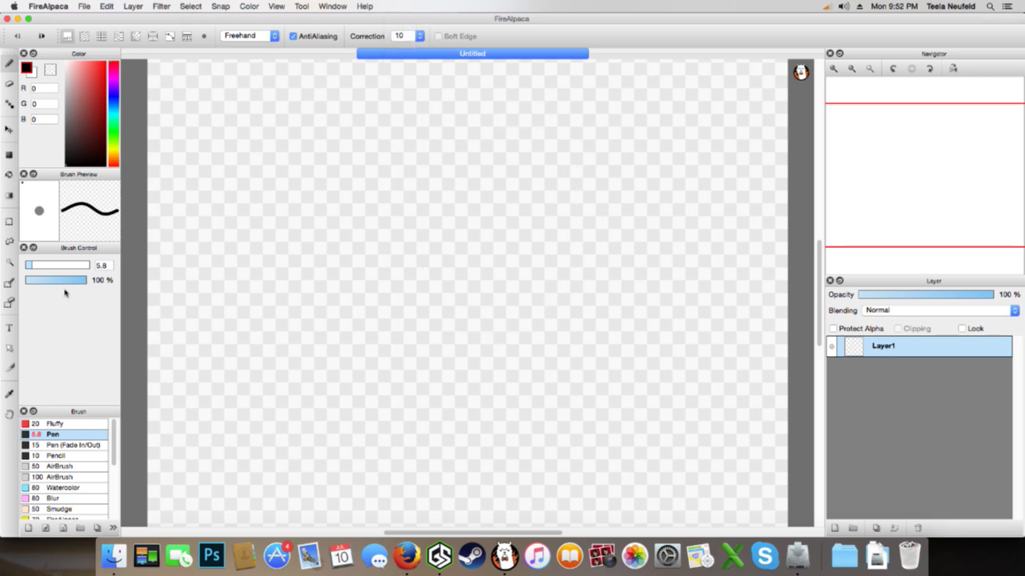
mouse_move(503, 127)
mouse_down()
mouse_move(480, 312)
mouse_move(464, 331)
mouse_move(448, 320)
mouse_move(596, 265)
mouse_up()
key(super+z)
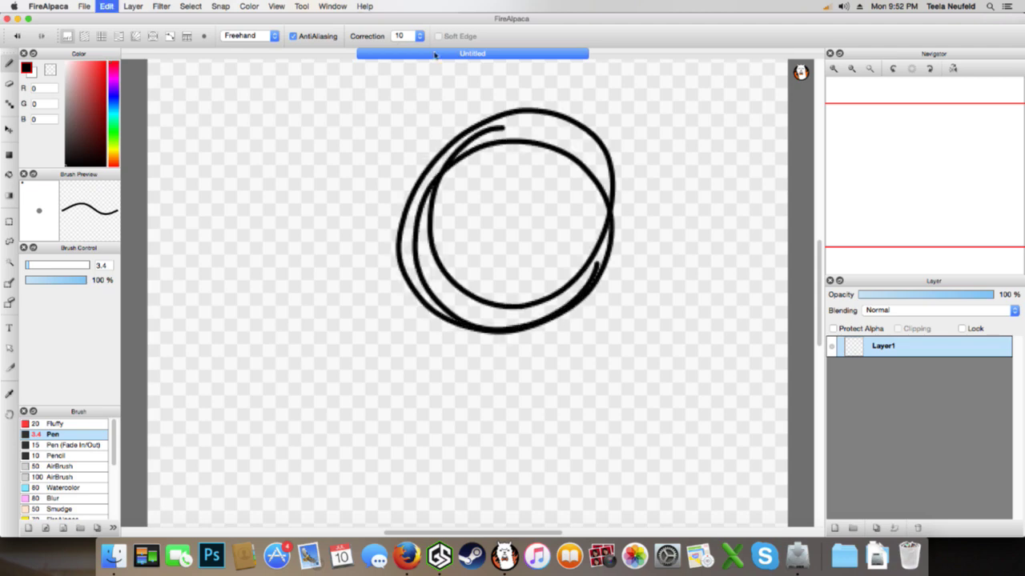
Set the stroke Correction to 7 and test it with freehand strokes, undoing each one
click(406, 36)
click(402, 98)
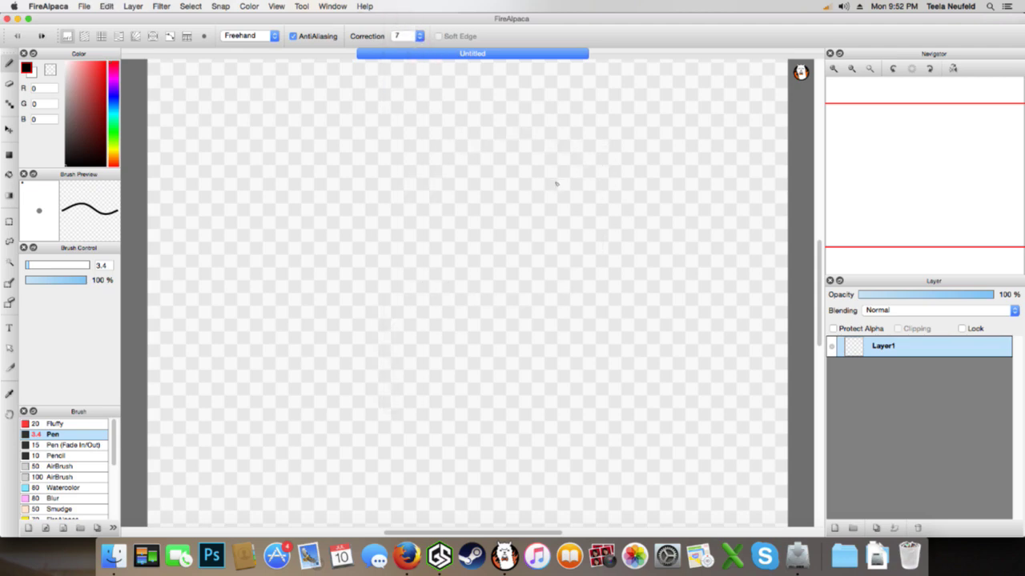
mouse_move(474, 172)
mouse_down()
mouse_move(551, 192)
mouse_move(361, 234)
mouse_move(552, 203)
mouse_move(486, 237)
mouse_up()
key(super+z)
mouse_move(478, 160)
mouse_down()
mouse_move(544, 160)
mouse_move(512, 142)
mouse_move(560, 172)
mouse_up()
key(super+z)
click(417, 36)
click(405, 87)
Sketch the head with a 1.8 px Pen as overlapping circles crossed by a vertical centre line, undoing unwanted attempts
mouse_move(477, 221)
mouse_down()
mouse_move(531, 290)
mouse_move(404, 304)
mouse_move(529, 281)
mouse_move(522, 288)
mouse_up()
key(super+z)
mouse_move(449, 162)
mouse_down()
mouse_move(509, 251)
mouse_move(405, 190)
mouse_move(524, 192)
mouse_move(436, 289)
mouse_move(448, 166)
mouse_move(507, 257)
mouse_up()
key(super+z)
mouse_move(470, 182)
mouse_down()
mouse_move(541, 185)
mouse_move(460, 283)
mouse_move(509, 160)
mouse_move(441, 235)
mouse_move(494, 188)
mouse_move(481, 231)
mouse_move(491, 324)
mouse_up()
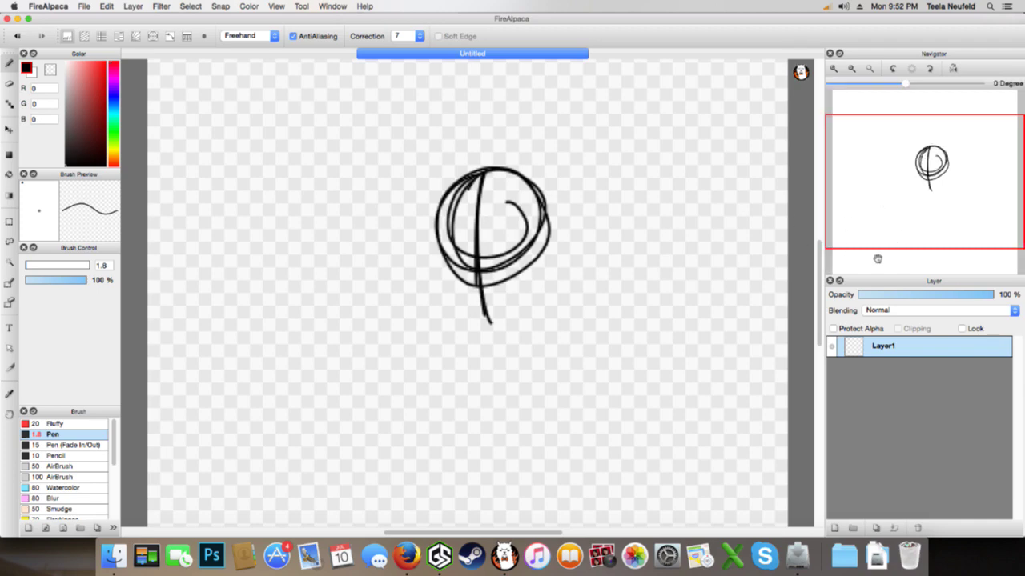
Try to move the head sketch to the canvas's upper-right area with Transform, and undo the move
key(super+t)
mouse_move(508, 218)
mouse_down()
mouse_move(617, 176)
mouse_move(577, 211)
mouse_up()
mouse_move(623, 135)
mouse_down()
mouse_move(711, 85)
mouse_move(673, 149)
mouse_up()
click(859, 69)
drag(567, 212, 570, 159)
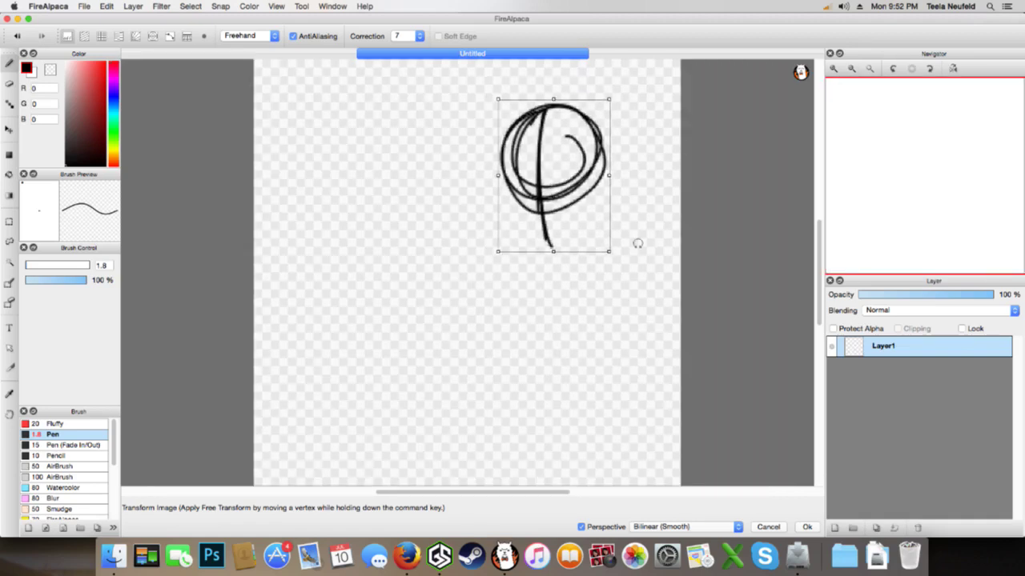
click(807, 527)
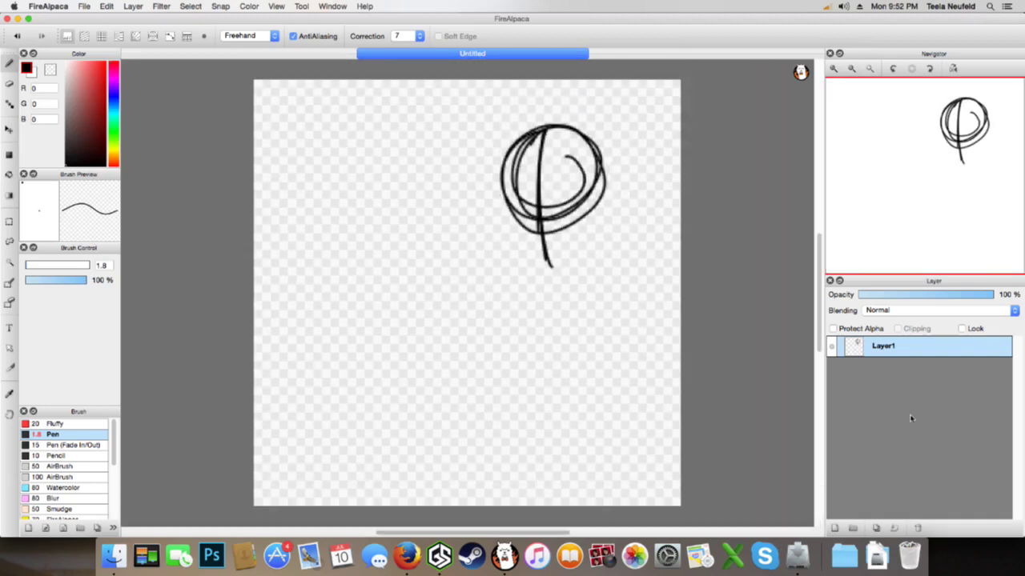
click(833, 69)
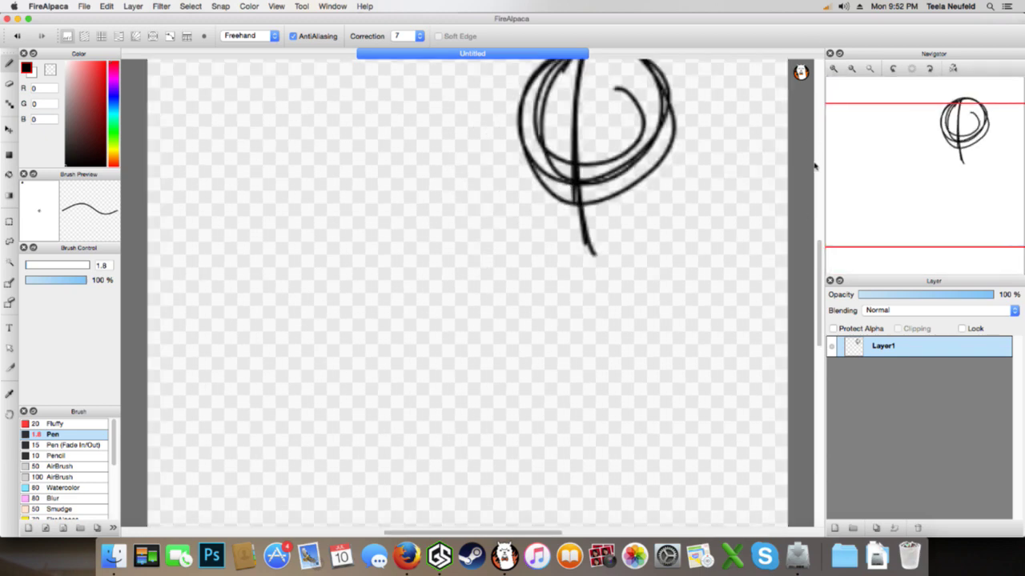
key(super+z)
Sketch the neck and sloping shoulder lines below the head, with a circle for each shoulder joint
mouse_move(891, 105)
mouse_down()
mouse_move(917, 213)
mouse_move(915, 200)
mouse_up()
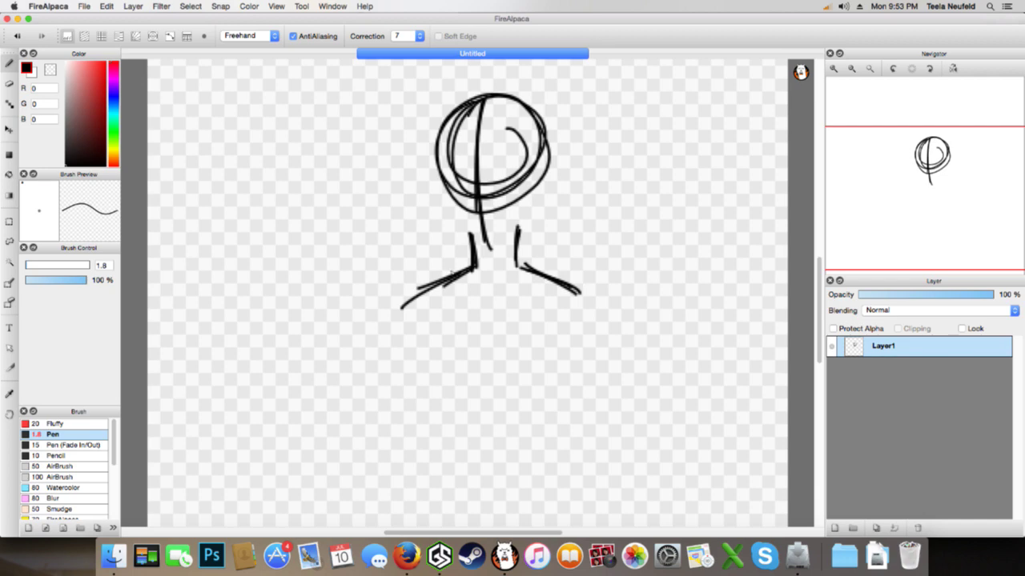
drag(463, 293, 425, 342)
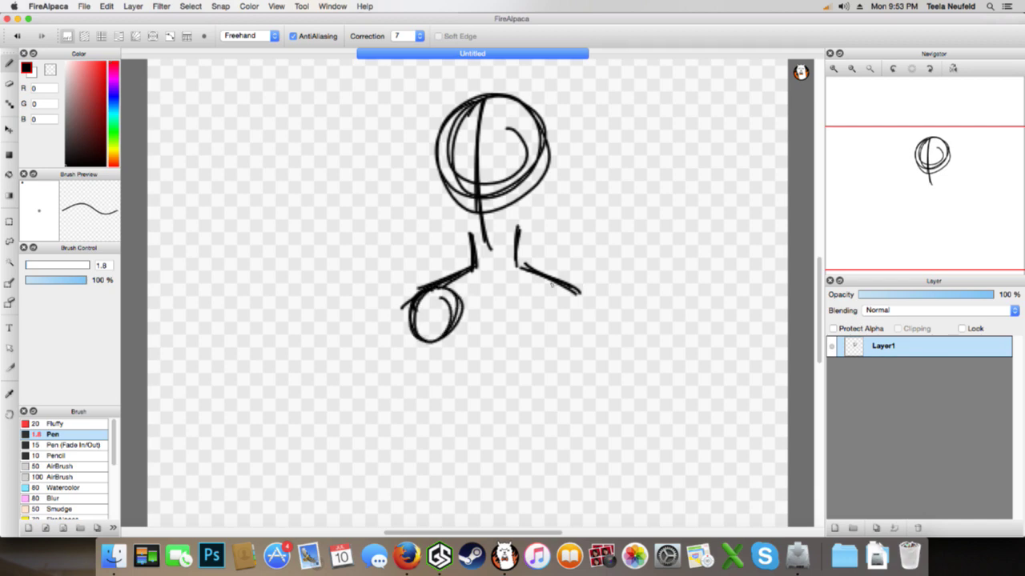
mouse_move(529, 290)
mouse_down()
mouse_move(586, 283)
mouse_move(562, 329)
mouse_up()
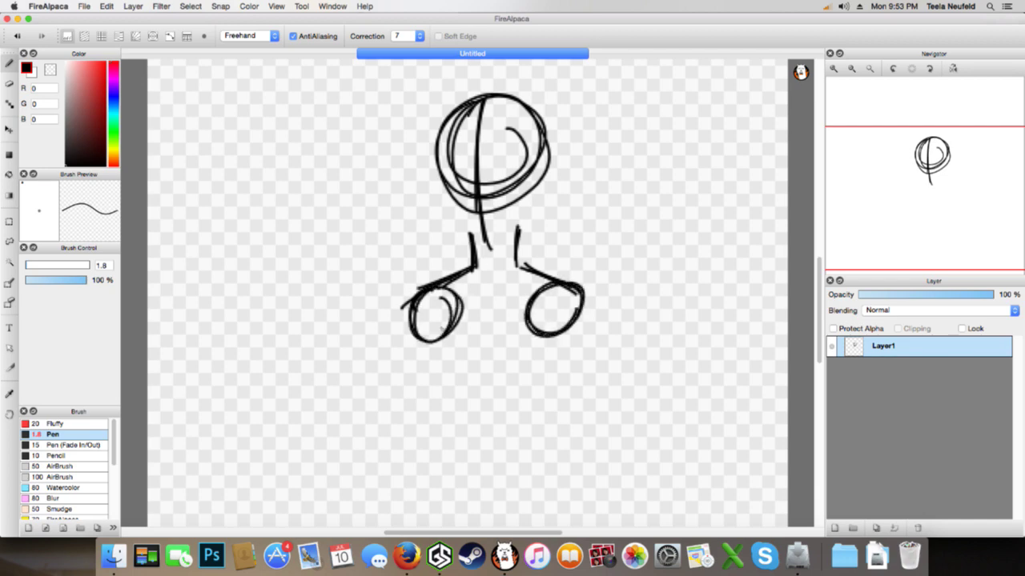
Sketch the torso's sides tapering from the shoulders to a narrow waist, closed with a curved line
drag(424, 336, 478, 475)
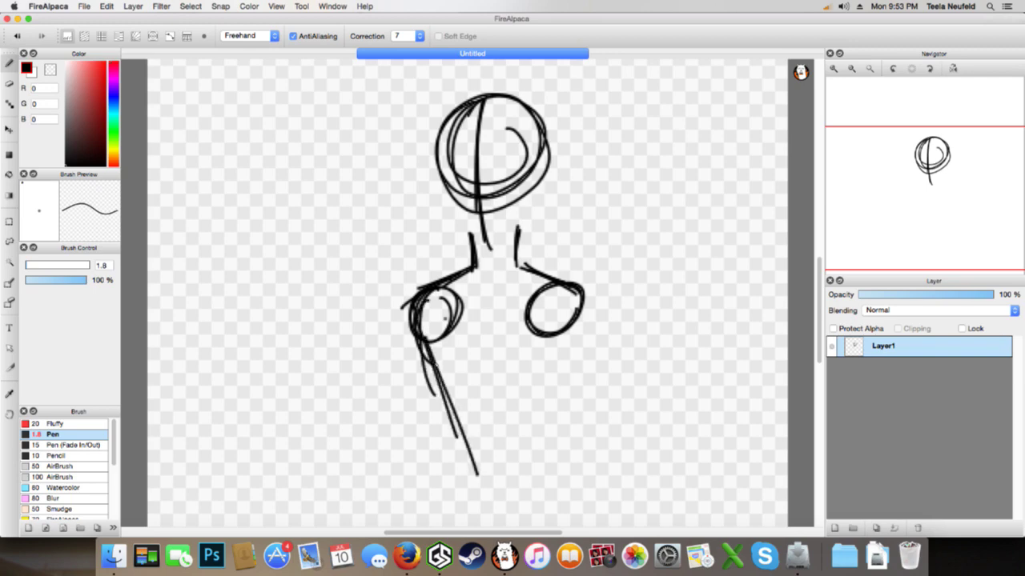
drag(582, 313, 549, 475)
drag(581, 352, 541, 497)
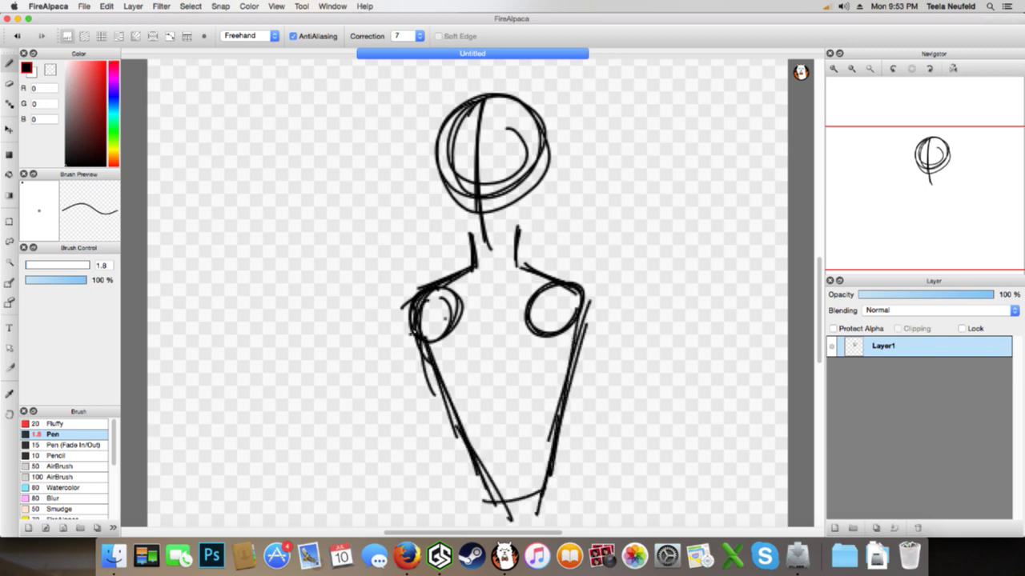
drag(410, 333, 447, 453)
mouse_move(433, 384)
mouse_down()
mouse_move(474, 489)
mouse_move(516, 499)
mouse_up()
Transform the figure sketch to move it up so the head sits near the canvas's top edge
mouse_move(878, 235)
mouse_down()
mouse_move(899, 259)
mouse_move(925, 203)
mouse_up()
key(super+t)
drag(570, 304, 561, 200)
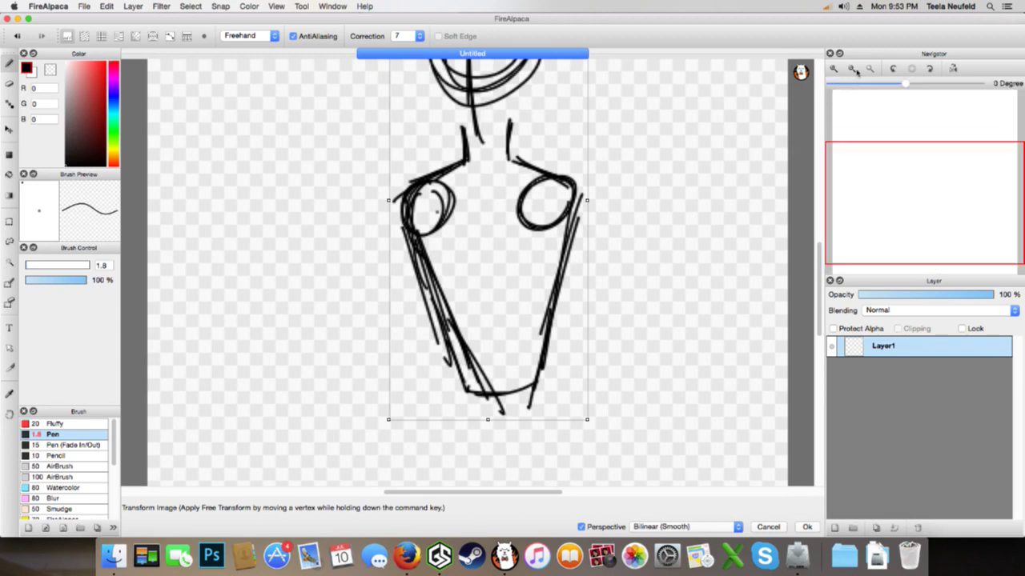
click(850, 70)
drag(492, 211, 484, 168)
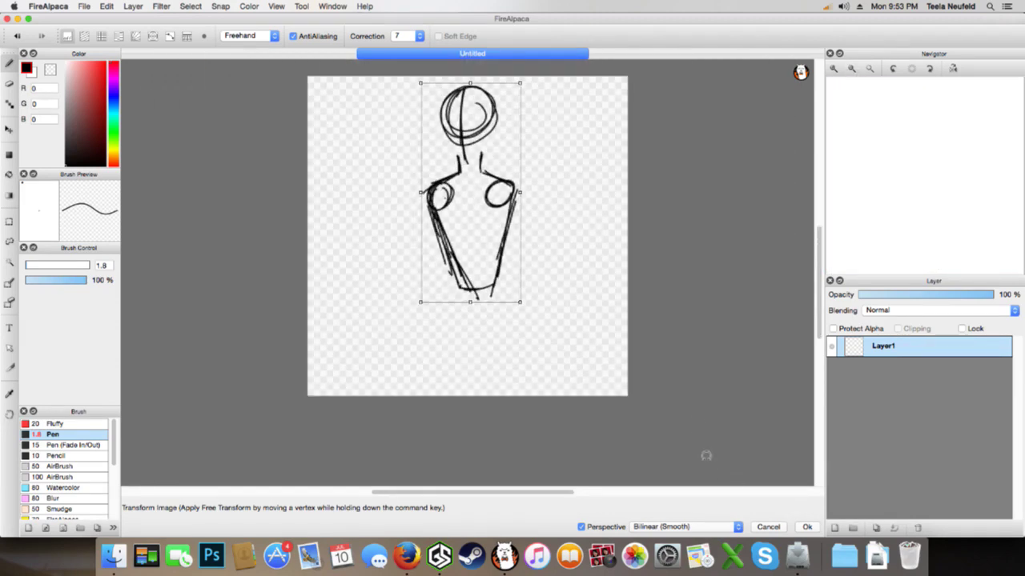
click(807, 527)
key(super+plus)
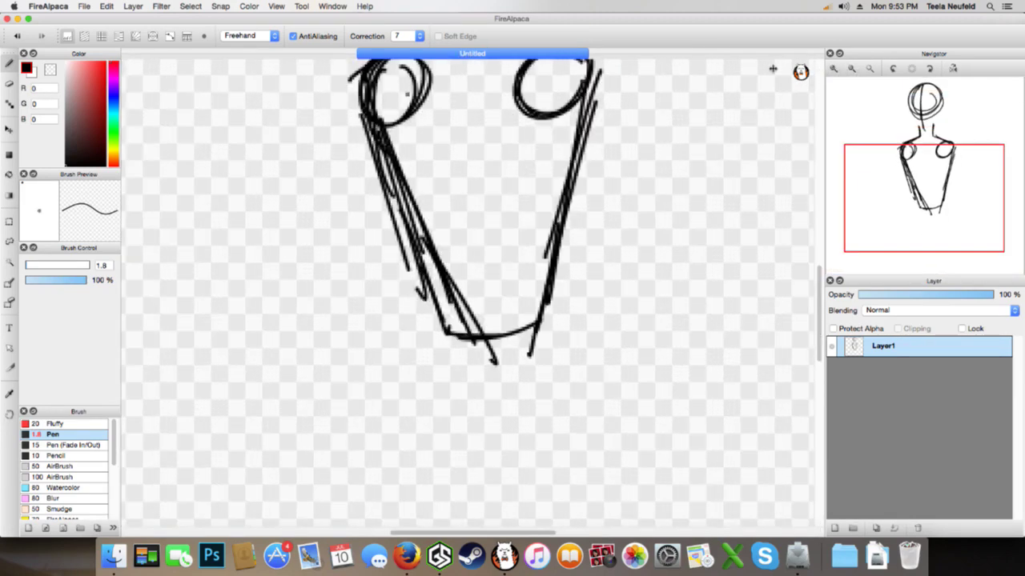
Sketch the hips flaring out from both sides of the waist, closed with a shallow curved line along the bottom
drag(391, 361, 415, 216)
drag(413, 220, 383, 366)
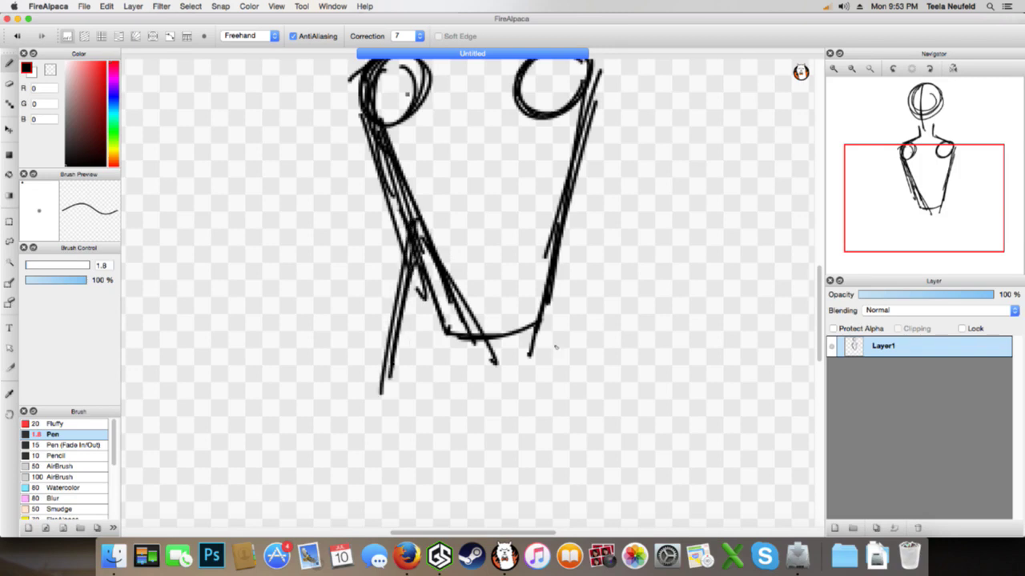
drag(560, 238, 600, 384)
key(super+z)
key(super+z)
drag(561, 233, 602, 365)
drag(568, 268, 595, 385)
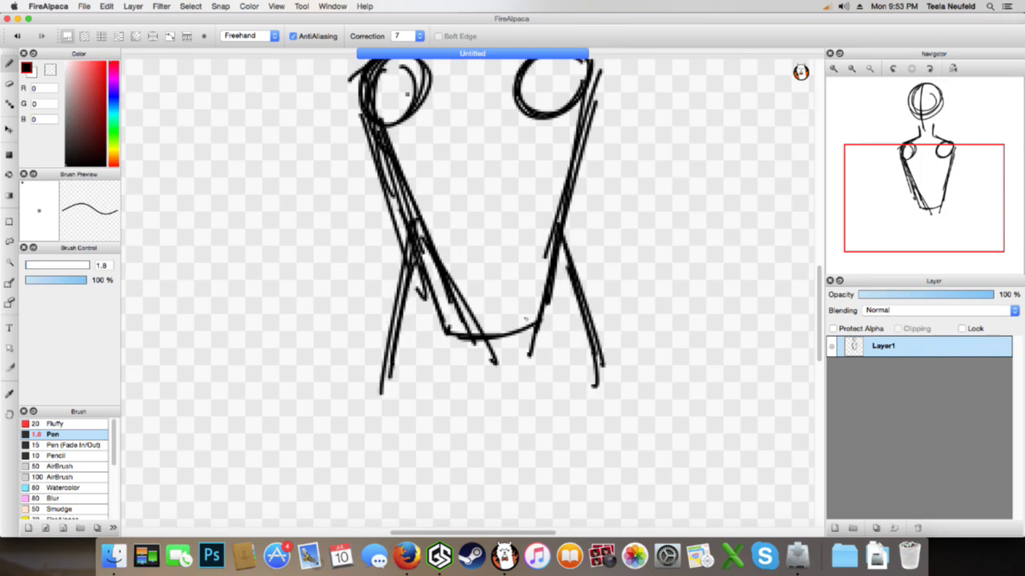
drag(376, 378, 562, 395)
drag(406, 397, 597, 382)
Lasso the neck and torso without the head, move them to the canvas's lower-left area with Transform, and deselect
mouse_move(901, 121)
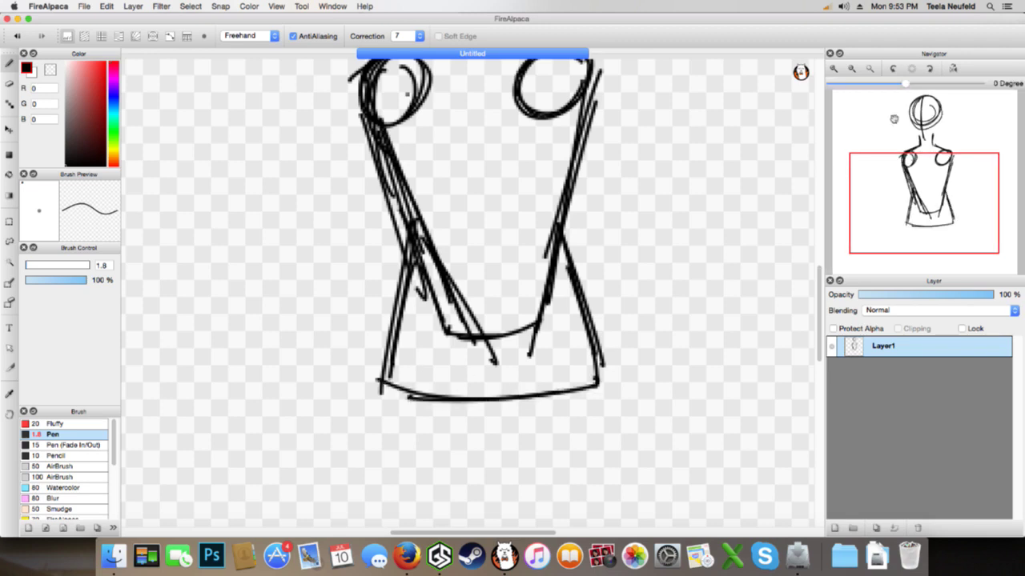
click(859, 71)
click(859, 71)
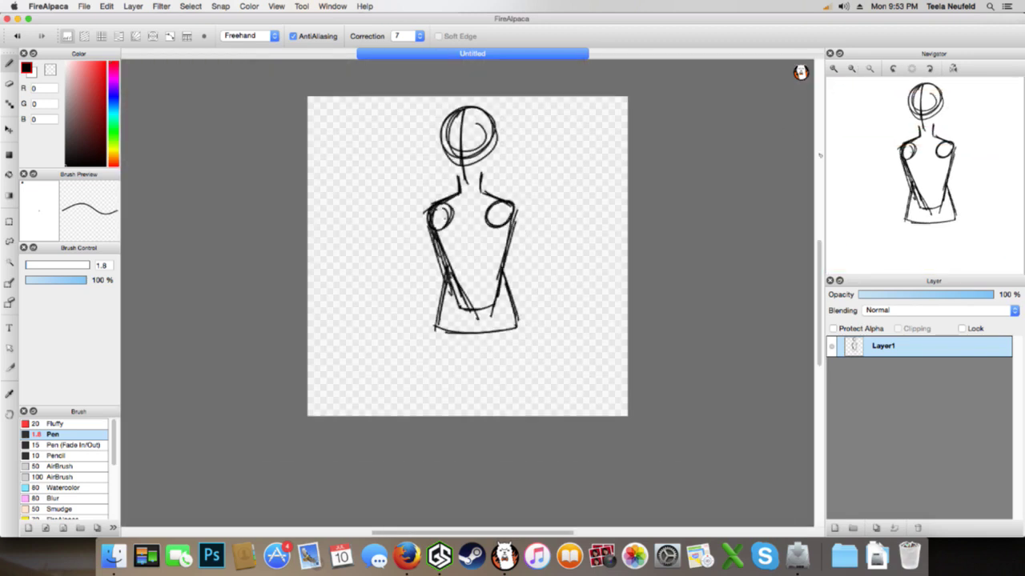
click(10, 241)
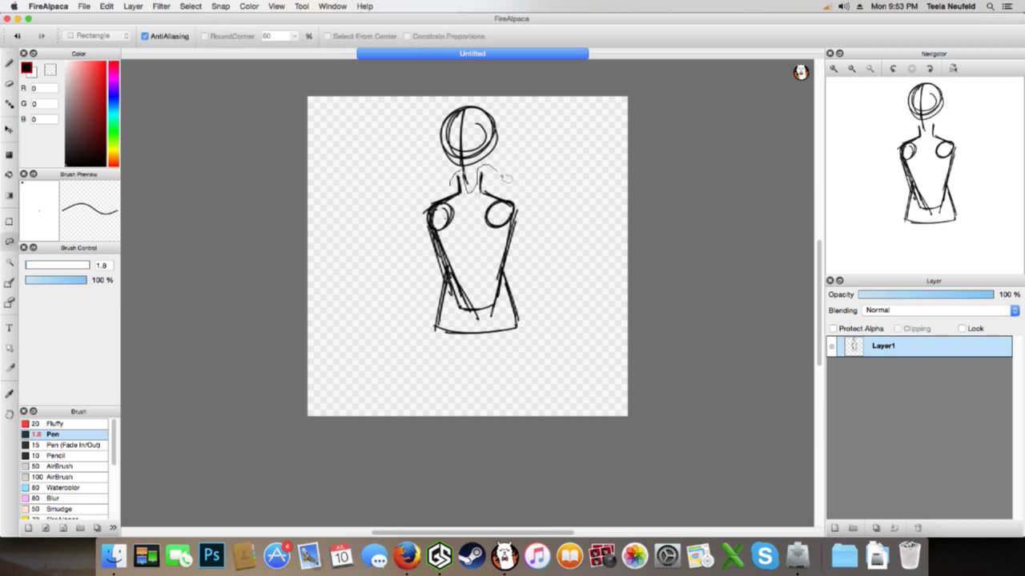
drag(384, 261, 463, 173)
key(super+t)
drag(471, 253, 389, 293)
click(806, 527)
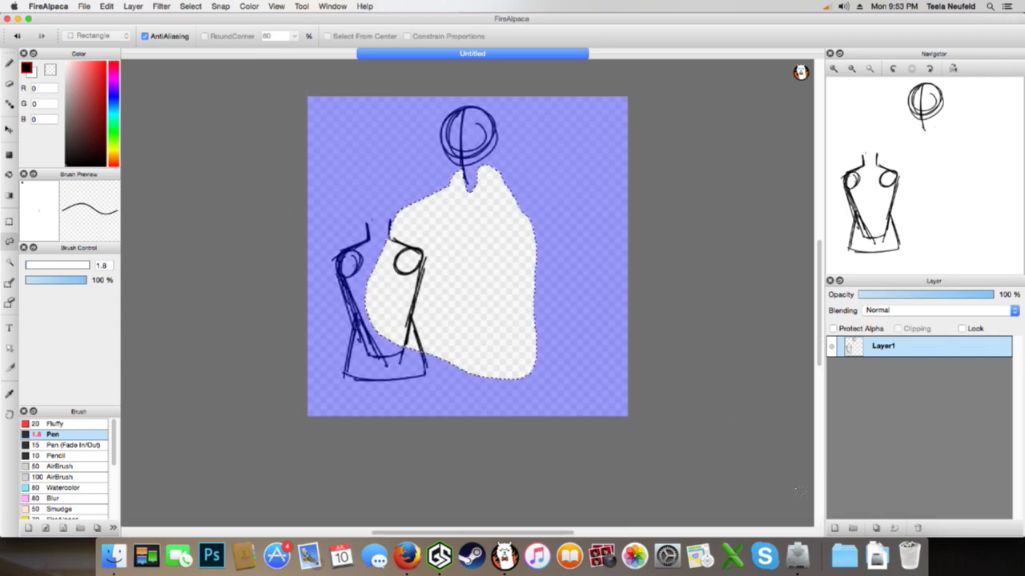
key(super+d)
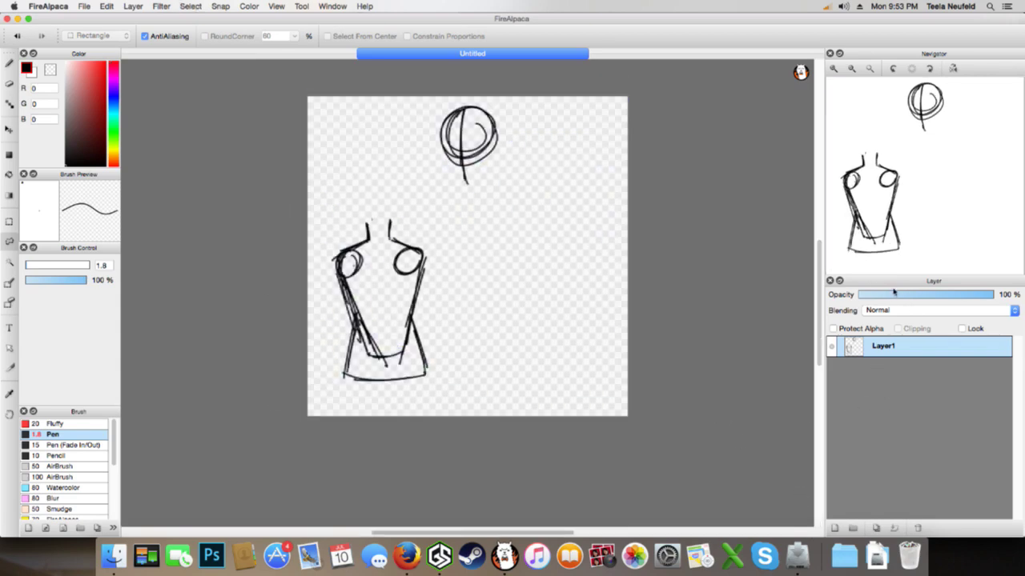
Set the sketch layer's opacity to 30 % and add a new layer above it for drawing with the brush
drag(903, 296, 898, 296)
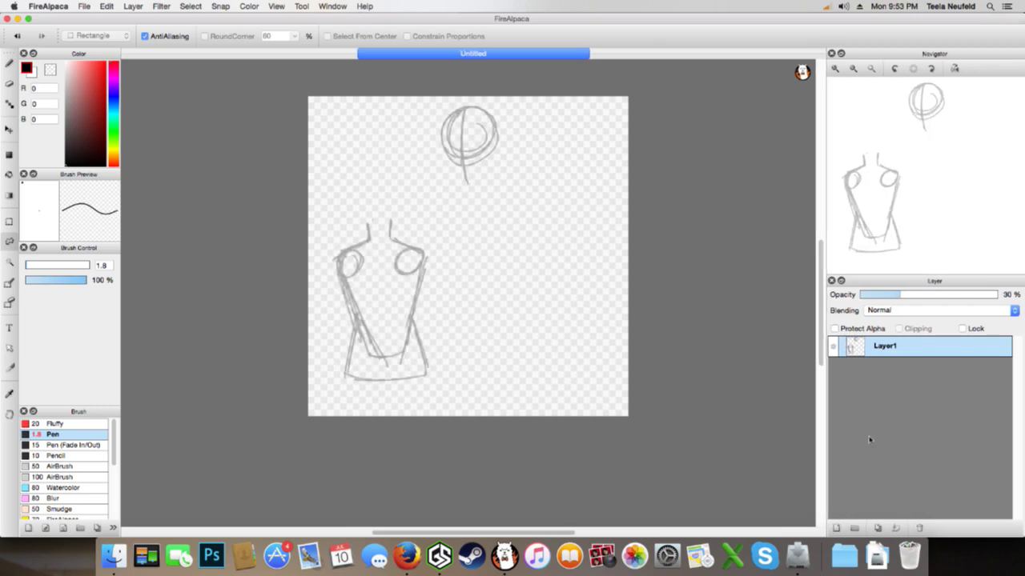
click(834, 527)
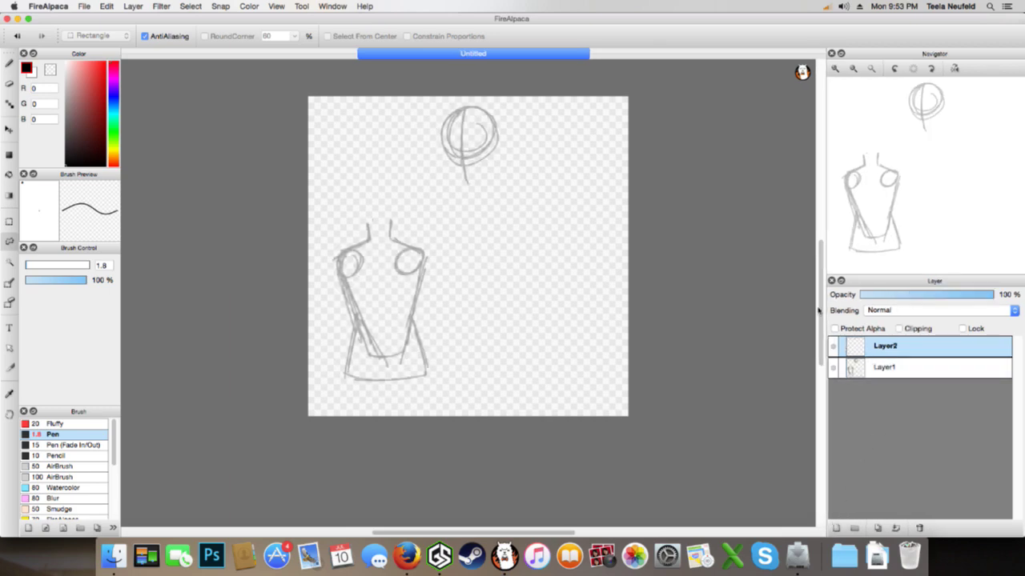
click(835, 69)
click(834, 69)
click(835, 69)
drag(928, 176, 926, 143)
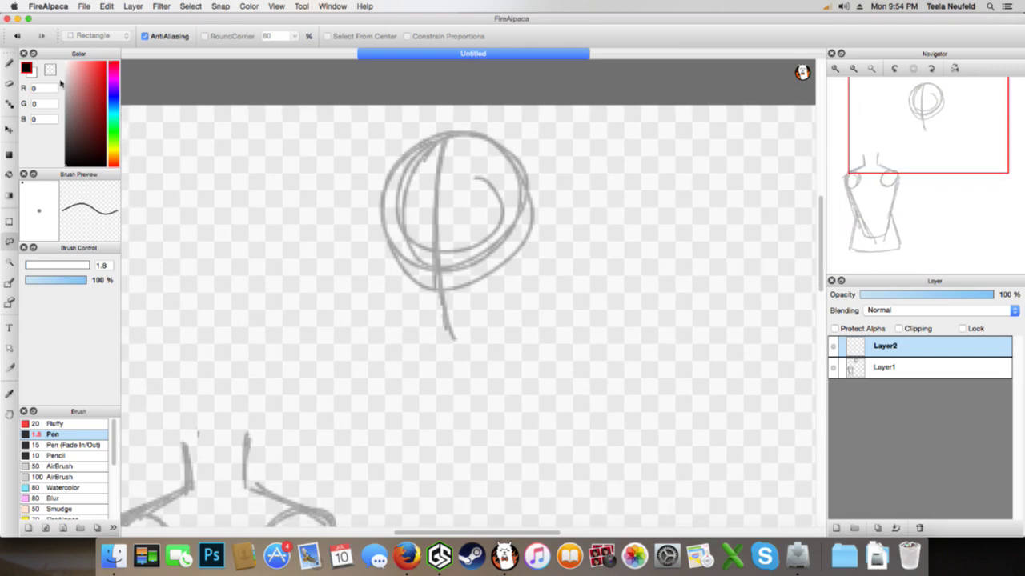
click(9, 64)
click(835, 69)
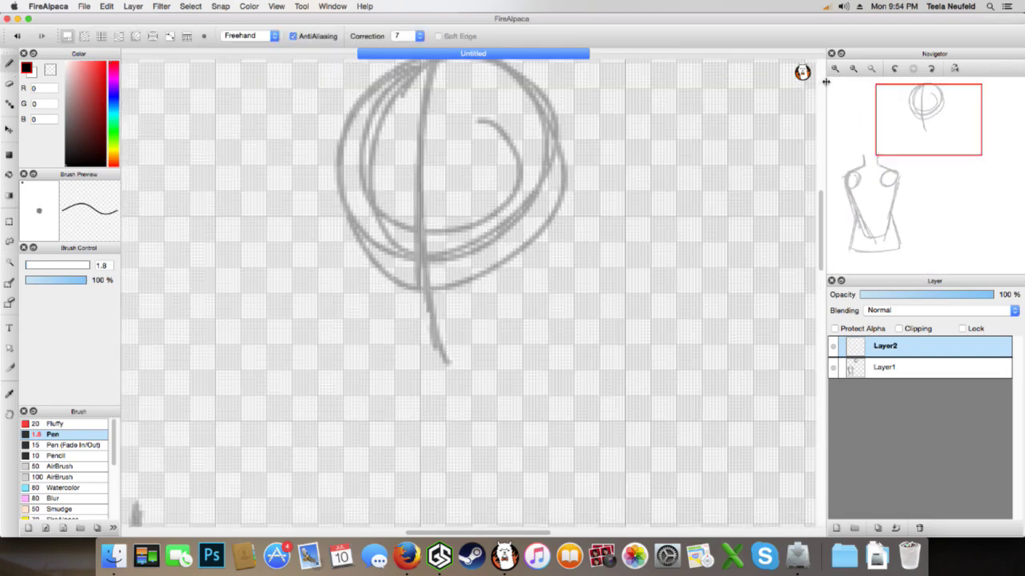
drag(866, 147, 918, 112)
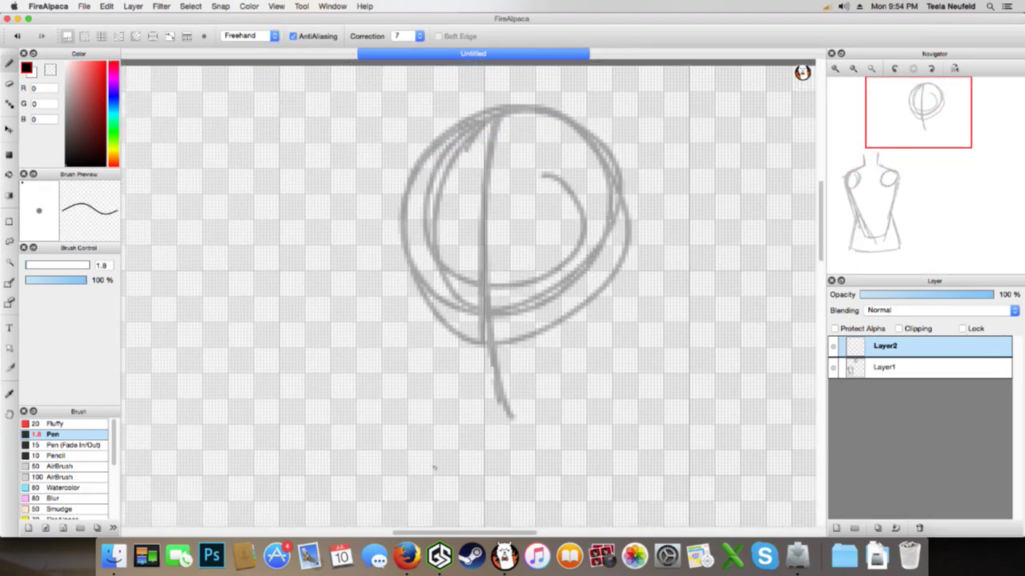
Switch to Firefox and post "yo whos watching" in the live chat of the YouTube stream "drawing, probably."
click(407, 555)
click(438, 555)
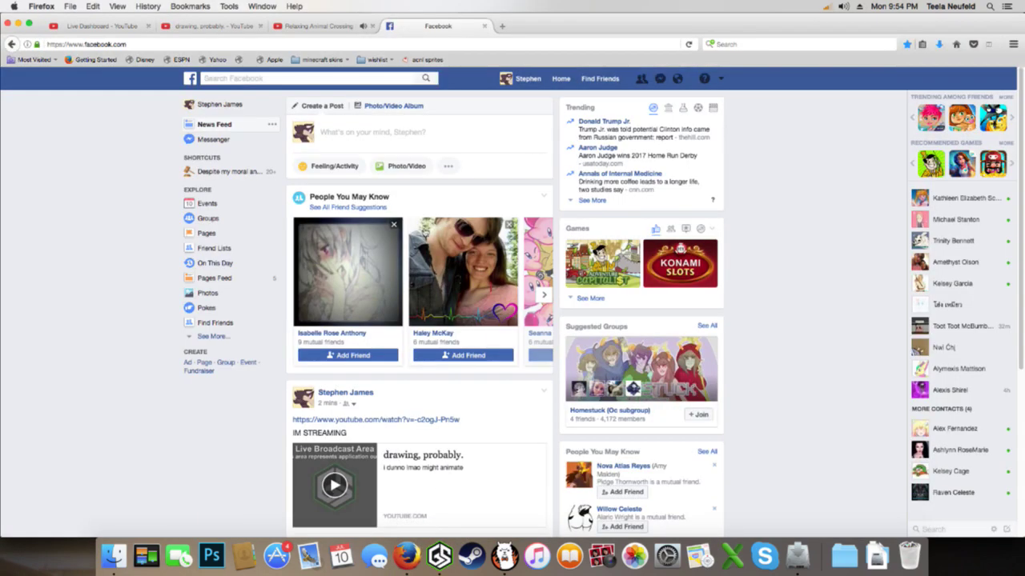
key(ctrl+shift+Tab)
key(ctrl+shift+Tab)
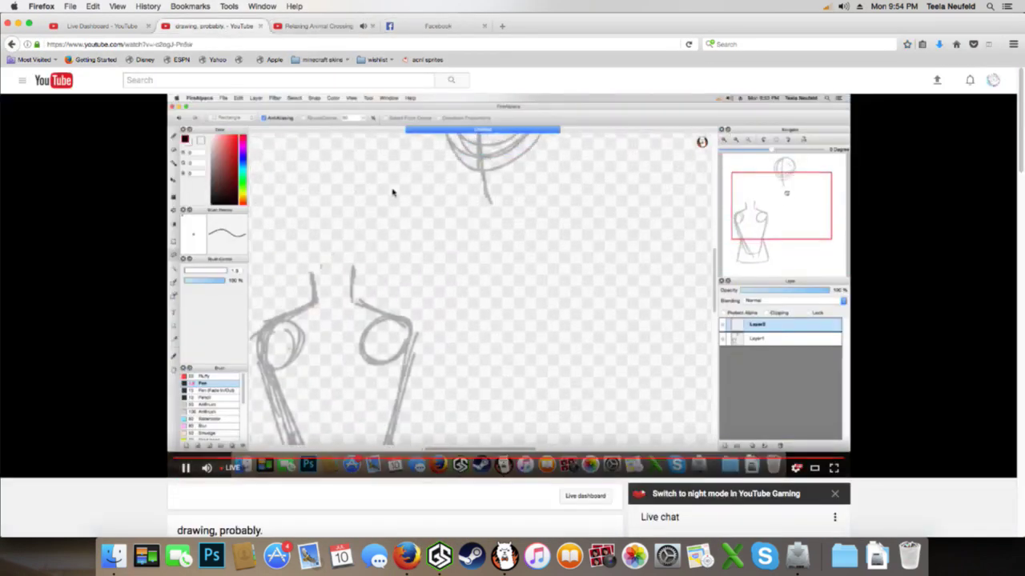
scroll(597, 315, down, 3)
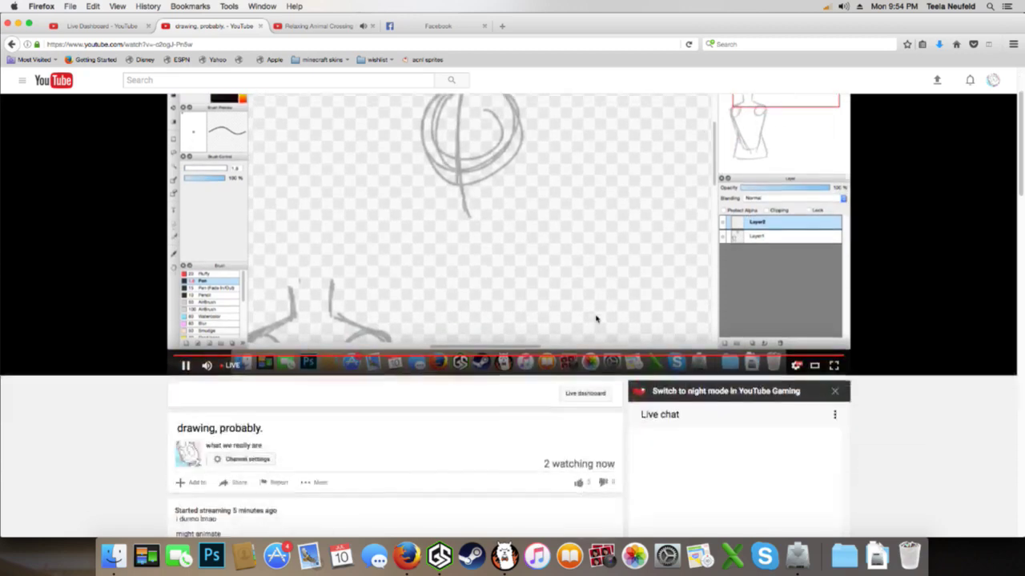
scroll(616, 442, down, 5)
click(699, 440)
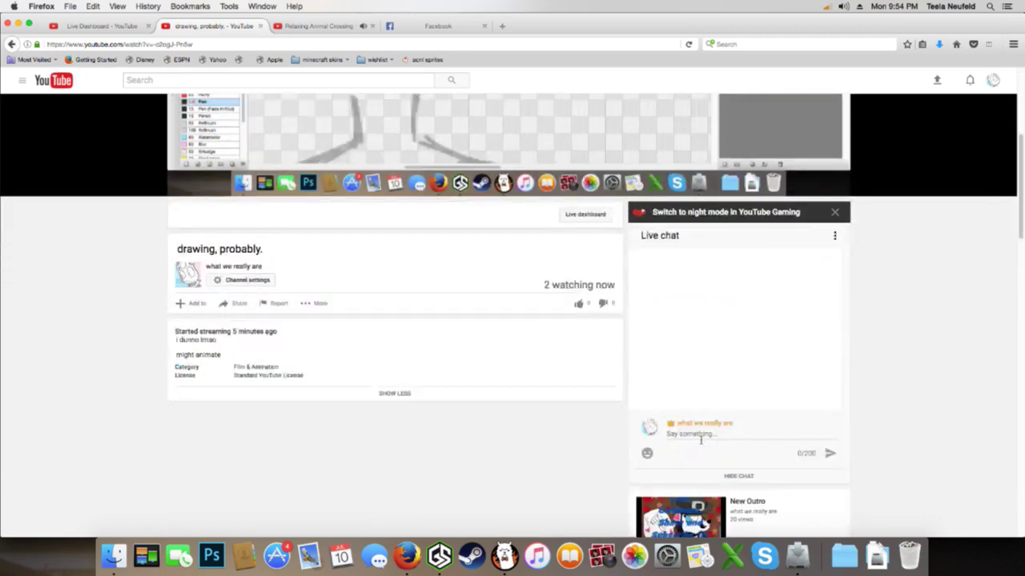
text(yo whos watching)
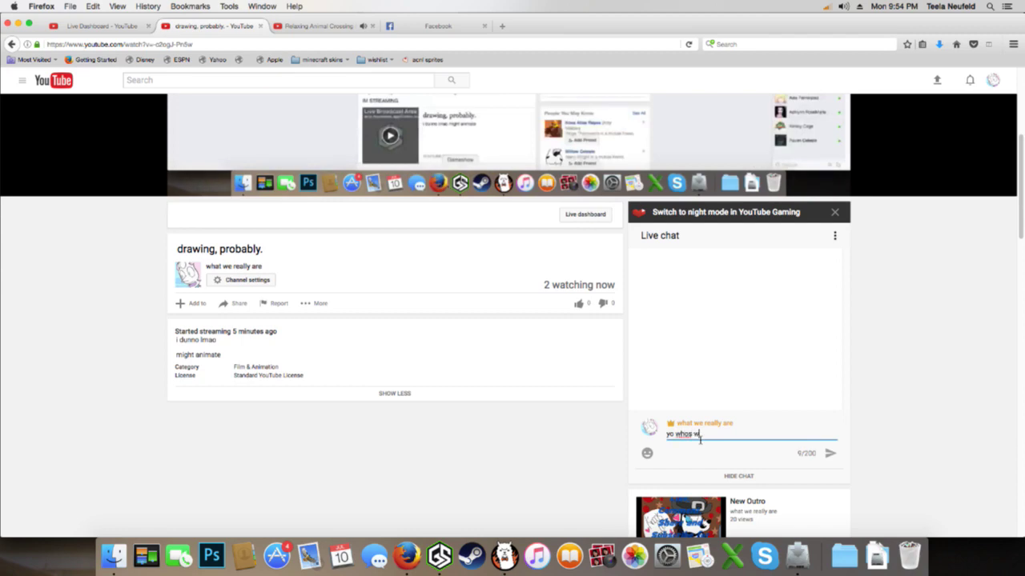
key(Return)
scroll(421, 384, up, 7)
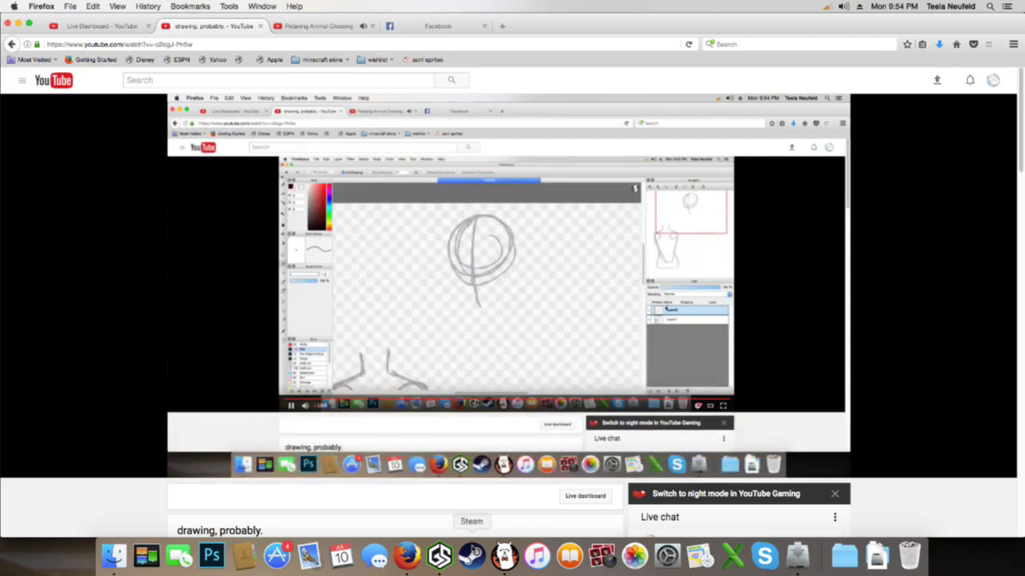
scroll(498, 535, down, 1)
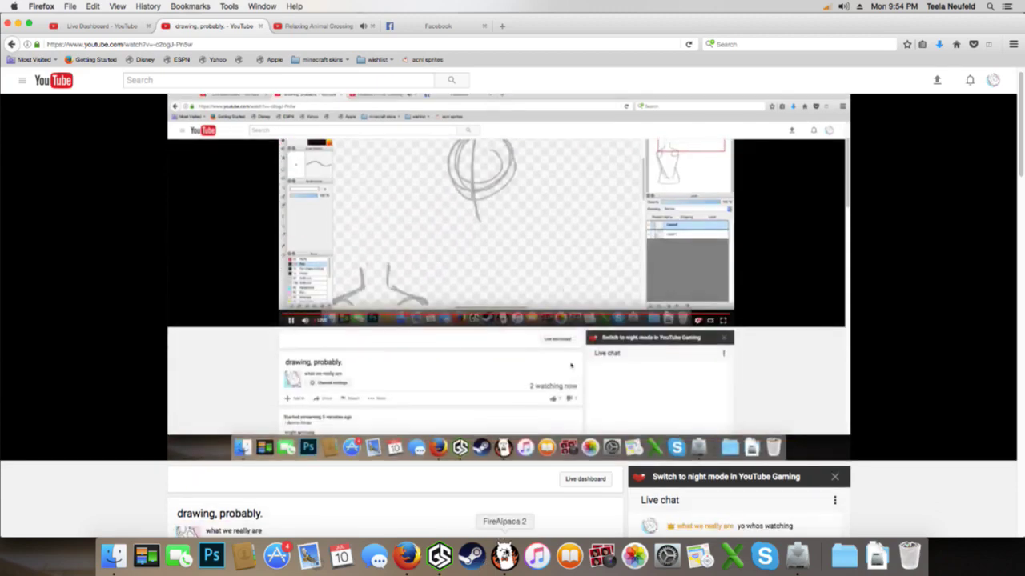
Switch to Gameshow and try to add the existing Chat 1 source as a layer of the "screen" shot
click(438, 556)
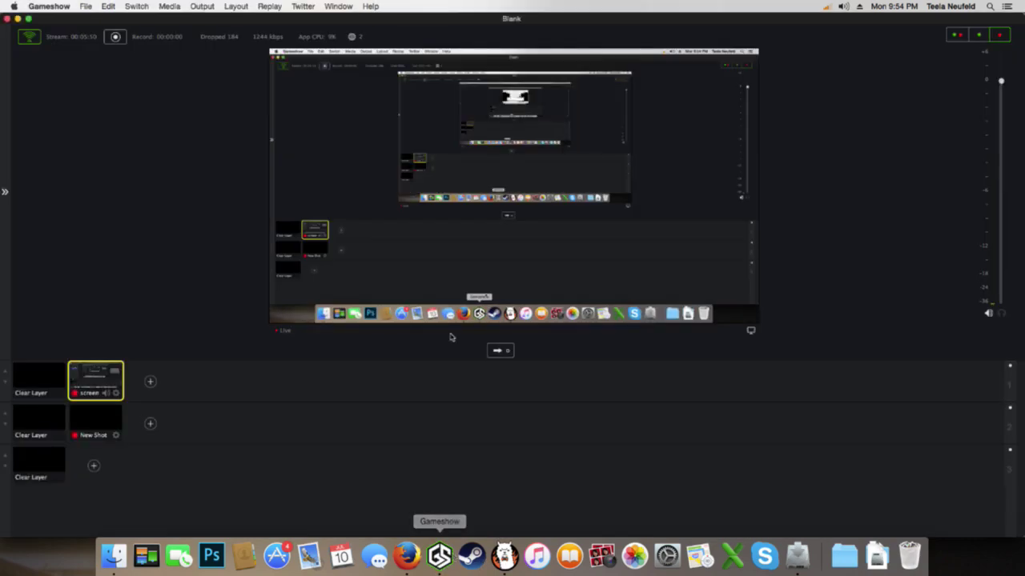
click(6, 195)
click(58, 103)
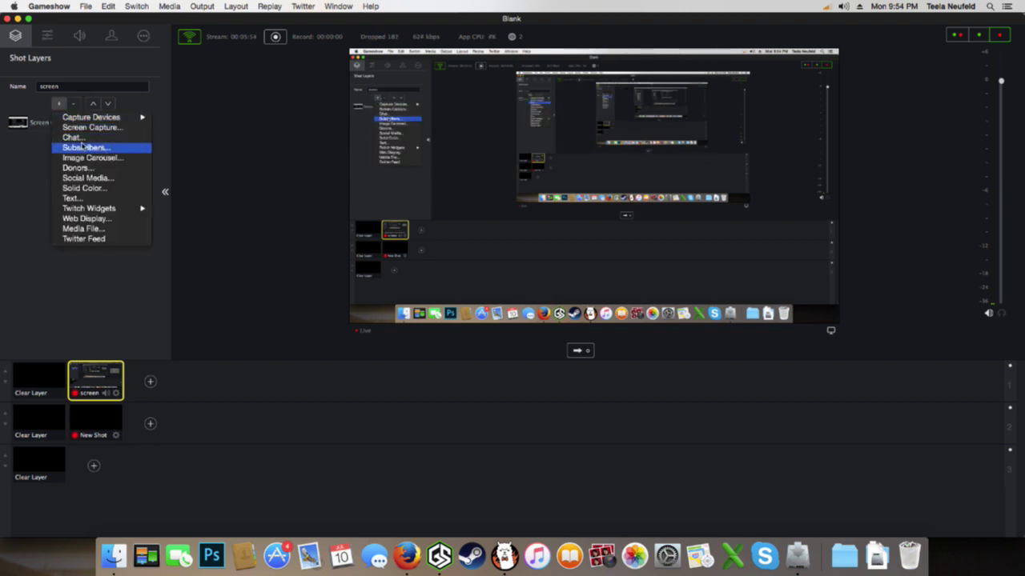
click(152, 158)
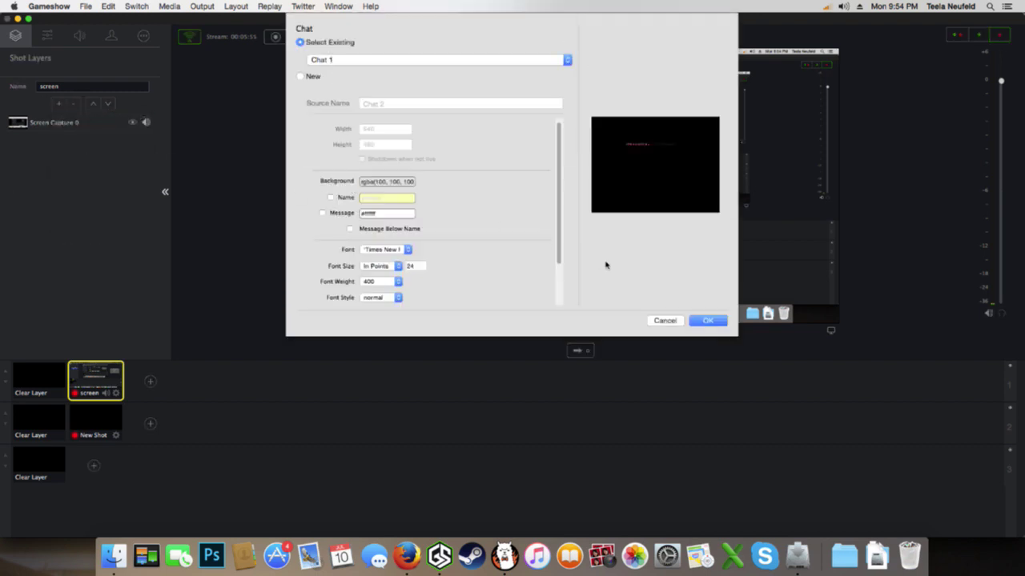
click(703, 321)
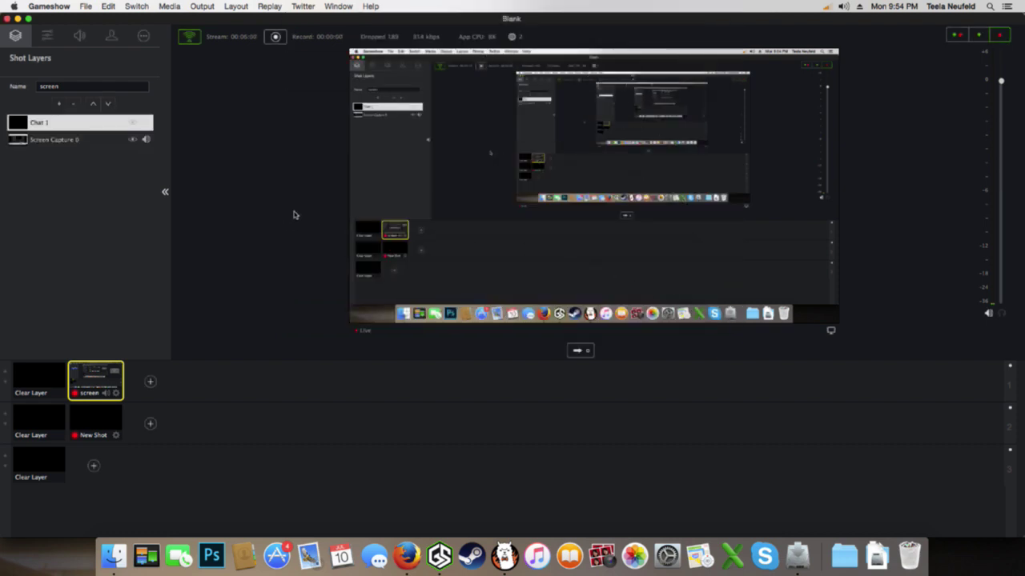
Try adjusting the Chat 1 layer's scale, and remove that layer from the "screen" shot
click(82, 123)
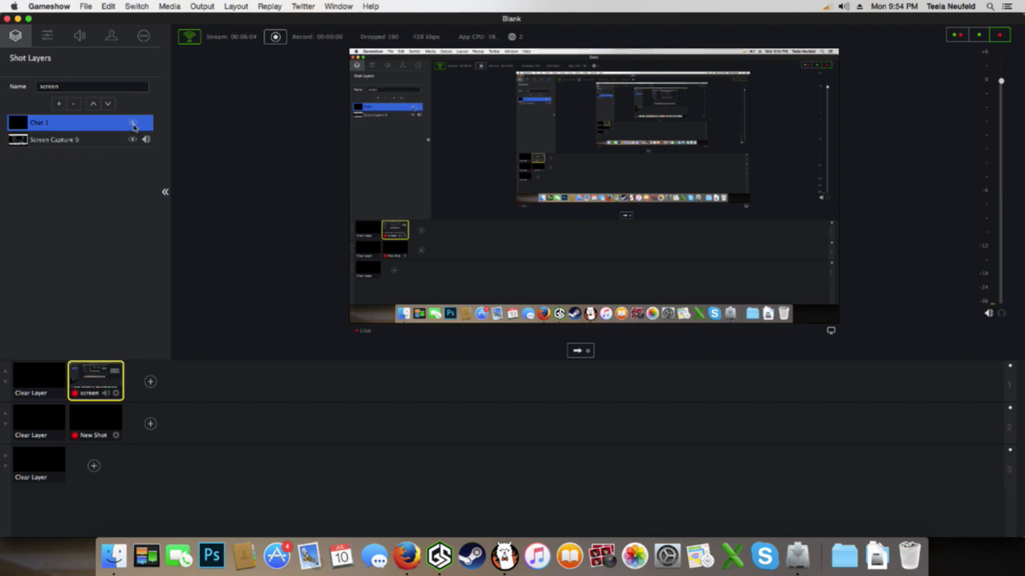
click(47, 36)
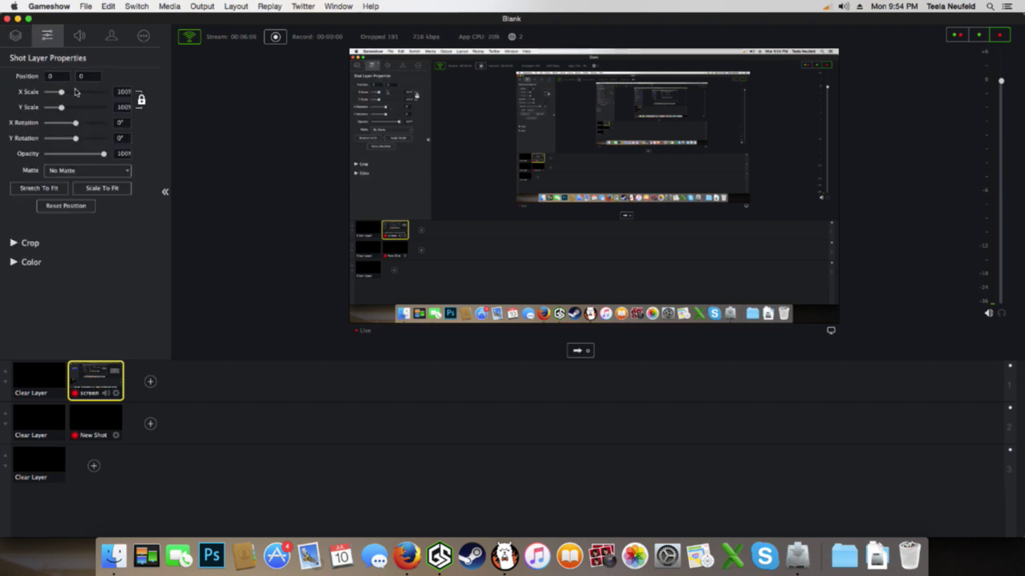
mouse_move(63, 92)
mouse_down()
mouse_move(86, 93)
mouse_move(64, 99)
mouse_up()
click(15, 35)
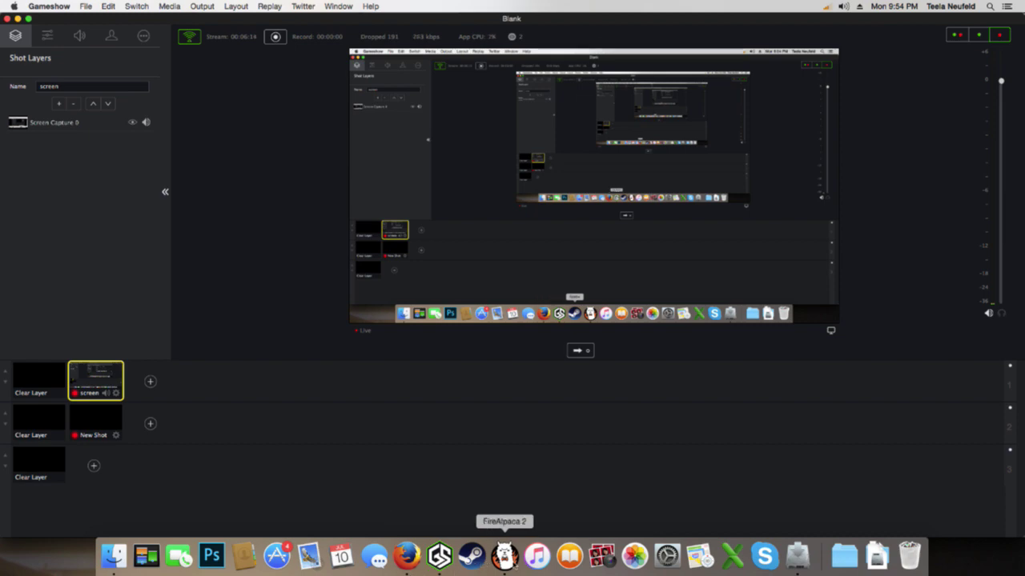
Switch to Firefox and check the YouTube stream's live chat for replies
click(407, 558)
scroll(528, 493, down, 5)
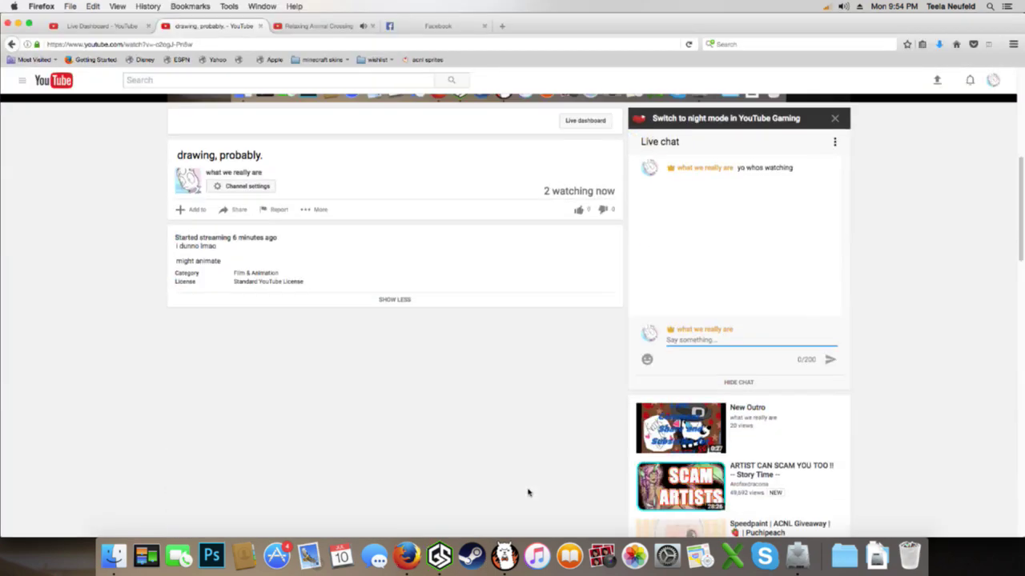
scroll(528, 490, up, 5)
Switch back to FireAlpaca and outline the left side of the forehead and brow over the faded head circle on Layer2
click(509, 552)
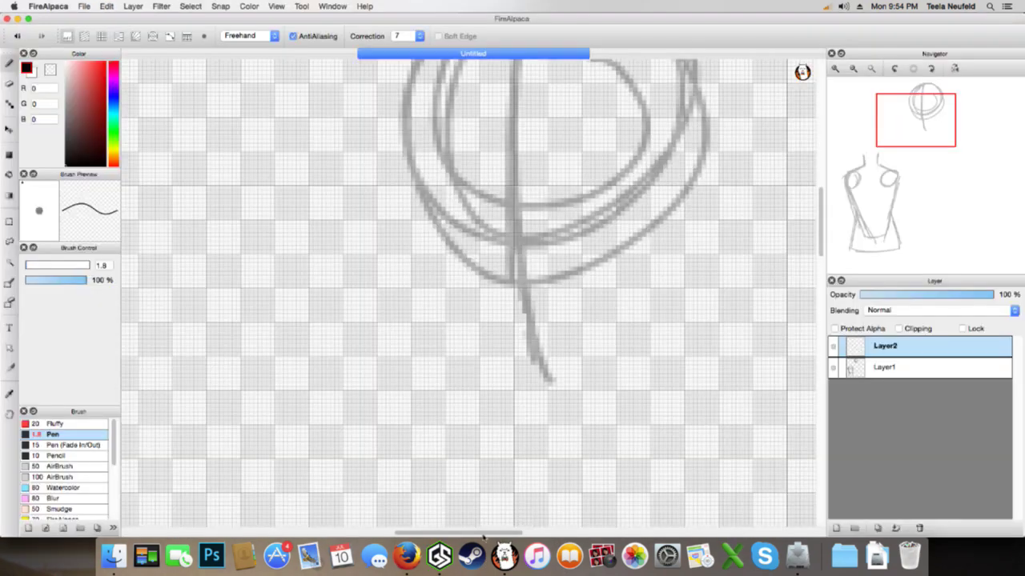
scroll(584, 448, down, 5)
scroll(583, 449, up, 5)
scroll(583, 449, down, 3)
mouse_move(903, 146)
mouse_down()
mouse_move(916, 160)
mouse_move(924, 137)
mouse_move(915, 124)
mouse_up()
click(834, 70)
drag(450, 157, 440, 213)
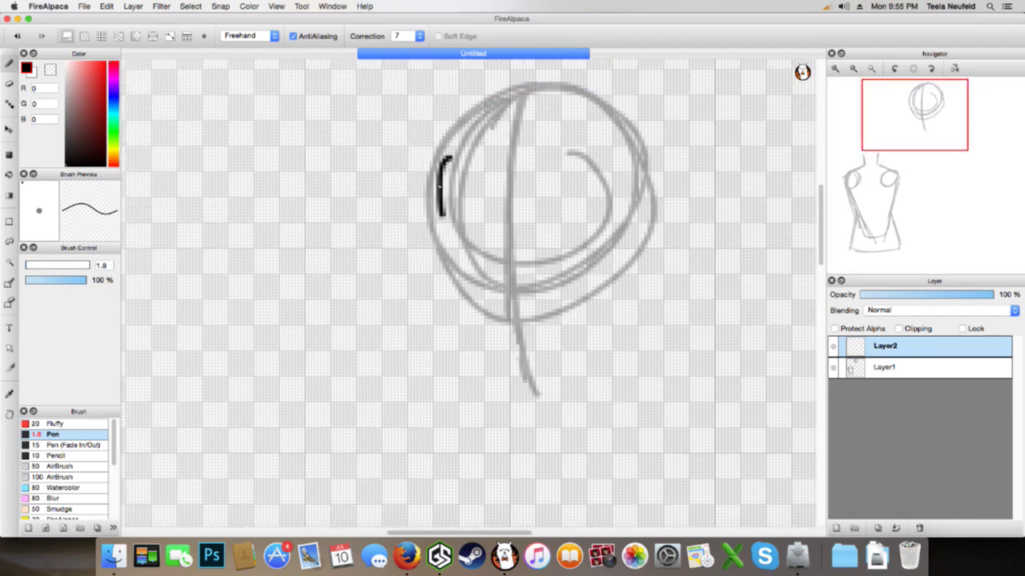
key(super+z)
mouse_move(435, 163)
mouse_down()
mouse_move(423, 209)
mouse_move(434, 253)
mouse_up()
drag(434, 209, 435, 283)
drag(428, 232, 437, 269)
key(super+z)
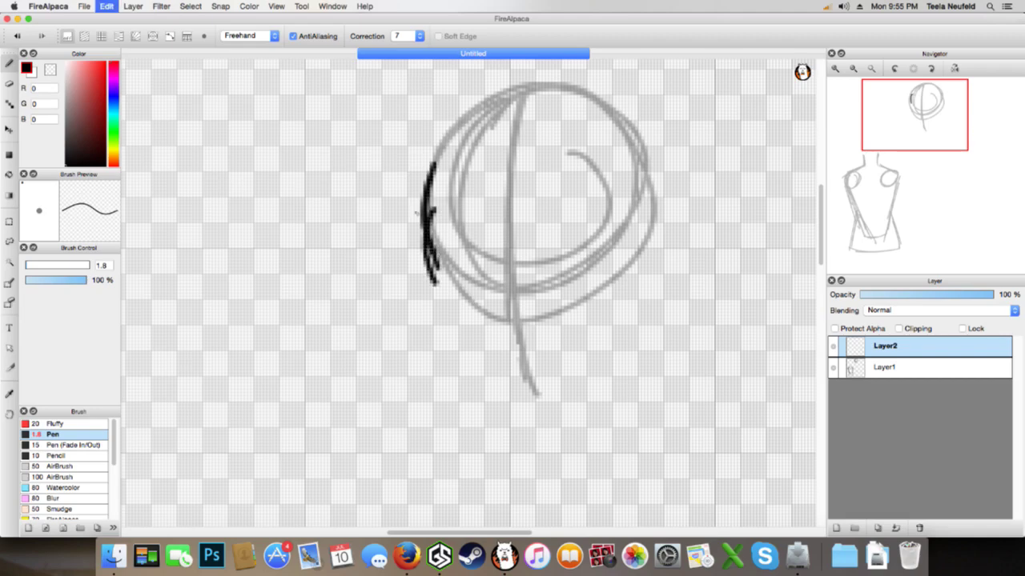
Outline the face from the eye socket around the cheek, jaw and pointed chin, and up the opposite side
drag(426, 207, 426, 295)
key(super+z)
key(super+z)
mouse_move(425, 217)
mouse_down()
mouse_move(443, 274)
mouse_move(419, 303)
mouse_move(436, 299)
mouse_move(431, 322)
mouse_move(461, 343)
mouse_move(437, 303)
mouse_move(431, 341)
mouse_move(441, 317)
mouse_move(434, 341)
mouse_move(528, 399)
mouse_move(627, 334)
mouse_up()
key(super+z)
key(super+z)
drag(597, 365, 650, 282)
drag(621, 346, 649, 150)
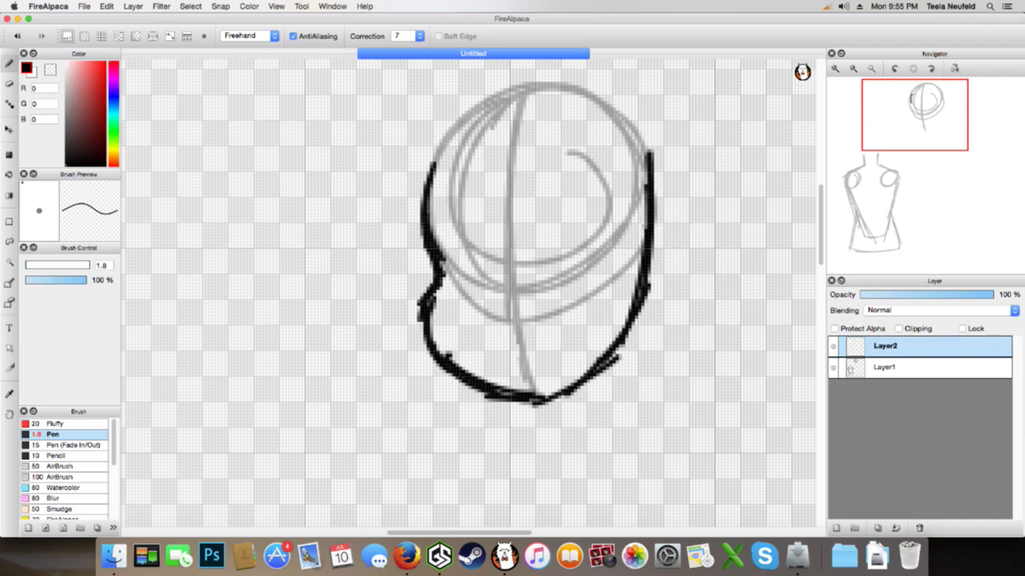
Outline the top of the skull to join both sides of the face on Layer2
drag(652, 194, 618, 113)
drag(647, 155, 560, 101)
mouse_move(616, 104)
mouse_down()
mouse_move(605, 94)
mouse_move(504, 93)
mouse_move(443, 181)
mouse_up()
drag(457, 119, 432, 197)
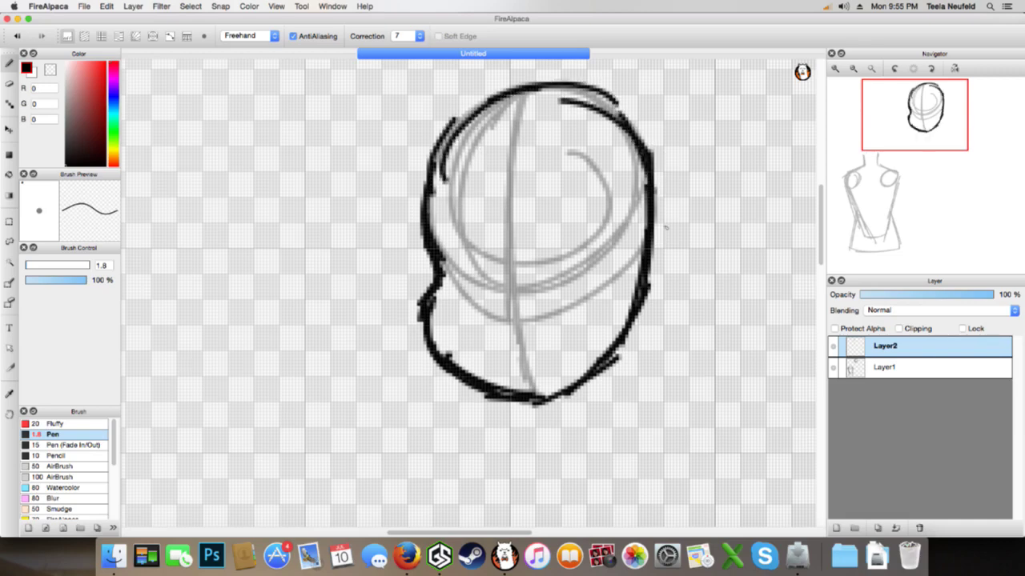
Sketch two nearly horizontal guide lines across the lower part of the face on Layer1
click(881, 367)
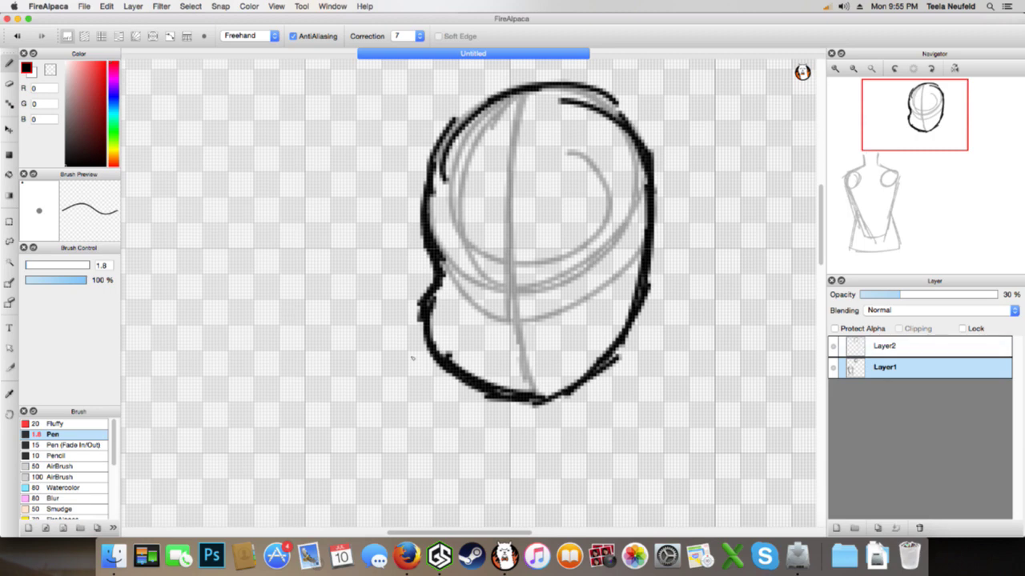
drag(612, 328, 436, 294)
drag(666, 322, 518, 313)
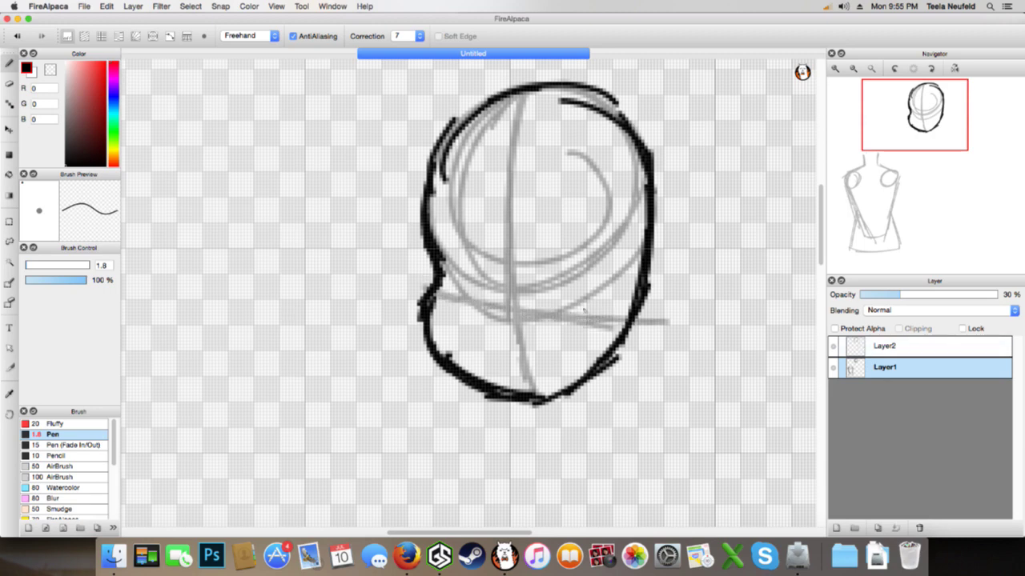
Sketch two large oval eyes on Layer1, one on each side of the face's vertical centre line
mouse_move(574, 199)
mouse_down()
mouse_move(525, 230)
mouse_move(632, 210)
mouse_move(539, 293)
mouse_move(590, 165)
mouse_move(520, 252)
mouse_move(539, 183)
mouse_up()
mouse_move(475, 181)
mouse_down()
mouse_move(500, 240)
mouse_move(480, 296)
mouse_move(474, 275)
mouse_up()
drag(531, 233, 539, 201)
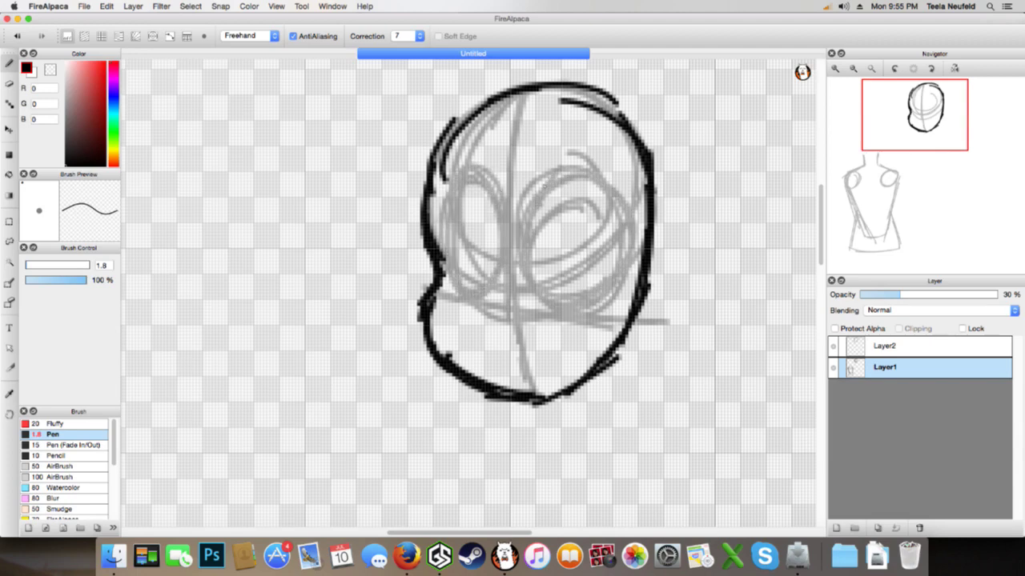
Outline both eyes on Layer2 over the sketched ovals, making the far eye narrower than the near one
scroll(629, 237, down, 1)
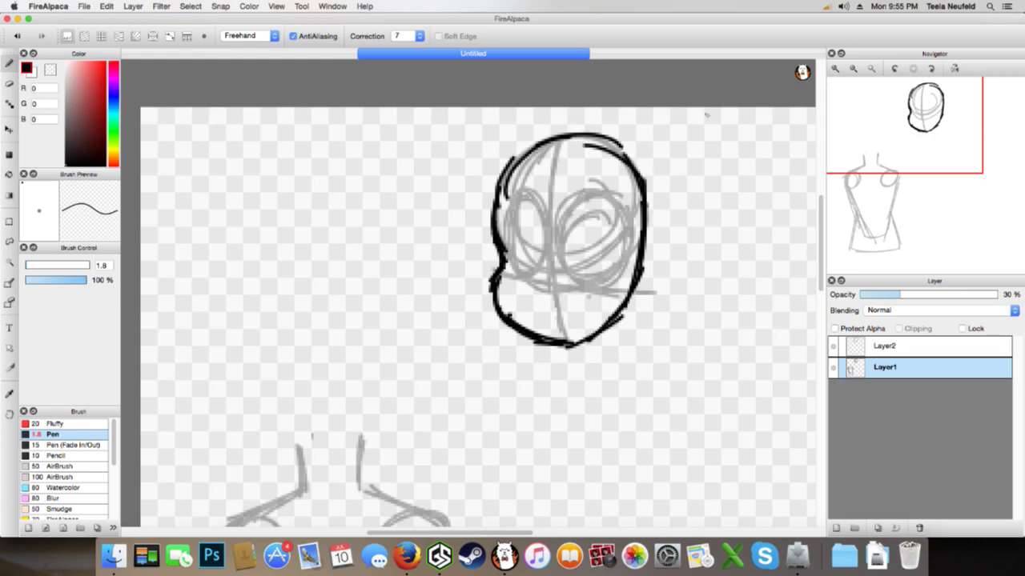
click(837, 70)
drag(906, 128, 918, 117)
click(862, 346)
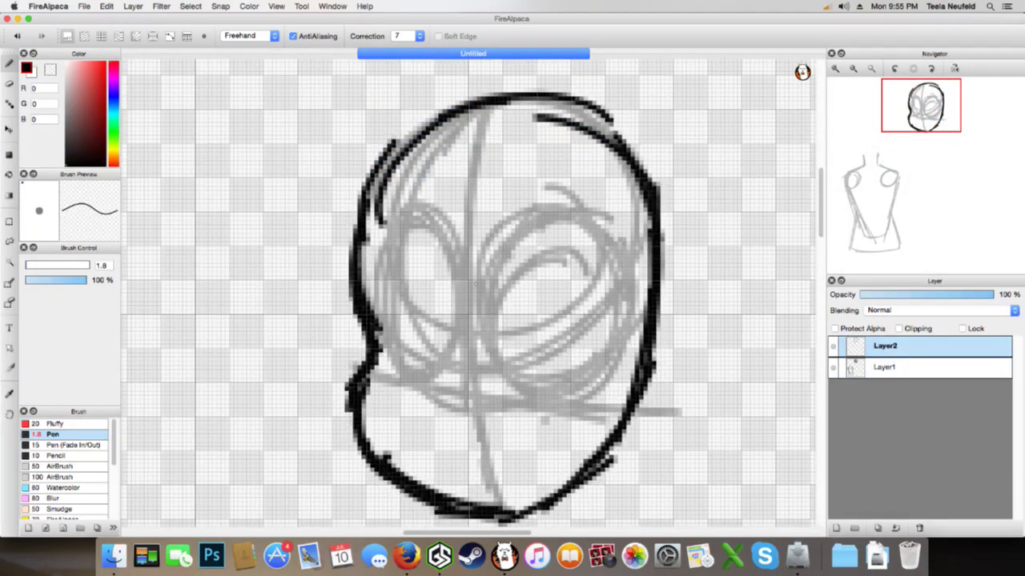
mouse_move(493, 389)
mouse_down()
mouse_move(501, 261)
mouse_move(530, 228)
mouse_move(592, 224)
mouse_move(623, 280)
mouse_move(624, 328)
mouse_move(581, 369)
mouse_move(530, 397)
mouse_move(487, 386)
mouse_move(455, 318)
mouse_move(431, 216)
mouse_move(413, 214)
mouse_move(389, 240)
mouse_move(393, 340)
mouse_move(448, 391)
mouse_move(395, 356)
mouse_up()
key(super+z)
key(super+z)
key(super+z)
key(super+z)
mouse_move(394, 321)
mouse_down()
mouse_move(415, 372)
mouse_move(456, 385)
mouse_up()
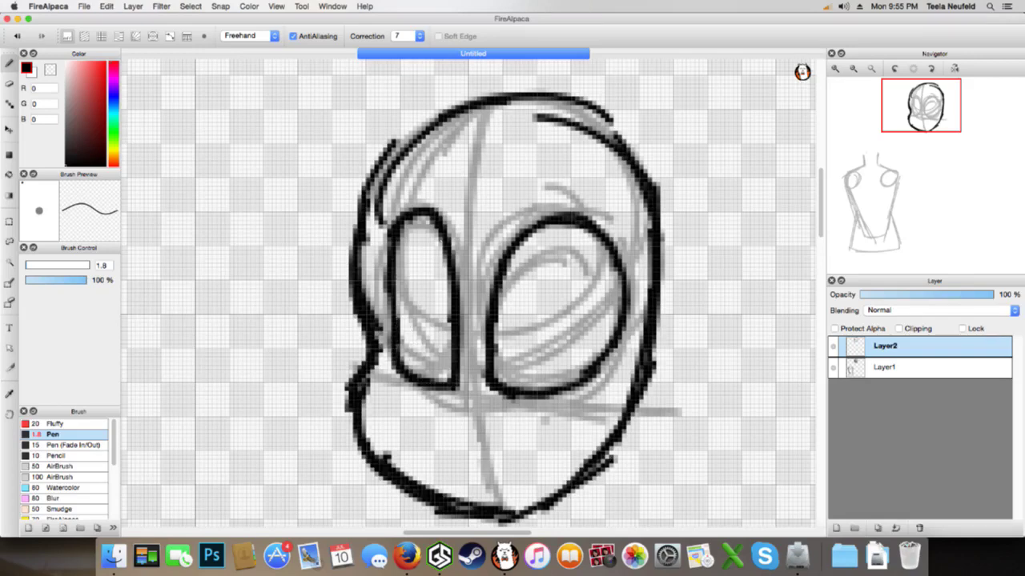
drag(432, 225, 411, 298)
drag(423, 251, 425, 363)
mouse_move(418, 314)
mouse_down()
mouse_move(424, 359)
mouse_move(415, 342)
mouse_move(445, 378)
mouse_up()
key(super+z)
key(super+z)
key(super+z)
key(super+z)
Sketch a rough curved iris guide inside the wider eye on Layer1
click(868, 370)
mouse_move(584, 234)
mouse_down()
mouse_move(552, 317)
mouse_move(589, 359)
mouse_up()
key(super+z)
key(super+z)
mouse_move(589, 236)
mouse_down()
mouse_move(539, 294)
mouse_move(585, 260)
mouse_move(559, 368)
mouse_up()
drag(557, 293, 547, 357)
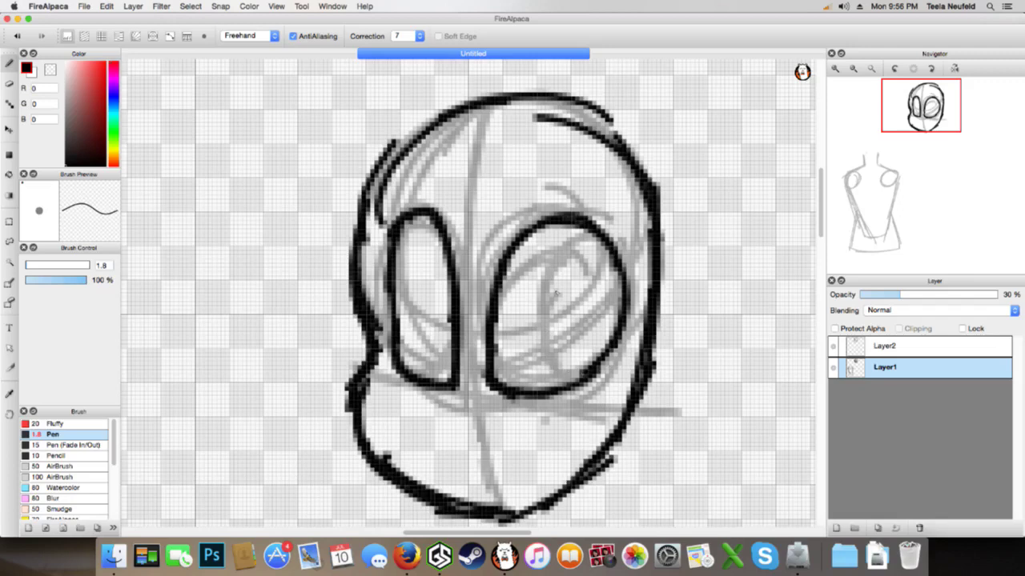
Sketch a rough iris guide inside the narrower eye on Layer1
mouse_move(426, 230)
mouse_down()
mouse_move(412, 296)
mouse_move(424, 336)
mouse_up()
drag(429, 264, 445, 378)
drag(422, 325, 411, 355)
drag(431, 276, 428, 329)
drag(438, 238, 427, 312)
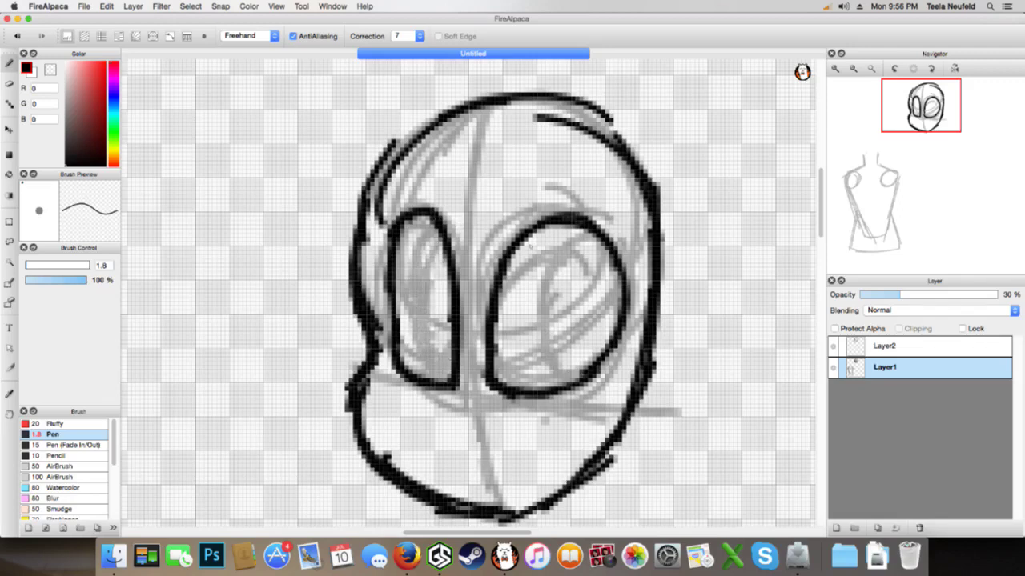
Outline the iris of the wider eye on Layer2, curving from its upper edge down to its lower edge
click(890, 347)
mouse_move(597, 234)
mouse_down()
mouse_move(560, 253)
mouse_move(536, 309)
mouse_up()
drag(577, 254, 553, 354)
drag(538, 298, 572, 375)
mouse_move(545, 325)
mouse_down()
mouse_move(550, 352)
mouse_move(576, 347)
mouse_move(586, 371)
mouse_up()
Outline the iris of the narrower eye on Layer2, retrying strokes until the curve fits inside the eye
mouse_move(440, 233)
mouse_down()
mouse_move(419, 243)
mouse_move(408, 295)
mouse_up()
mouse_move(432, 238)
mouse_down()
mouse_move(414, 271)
mouse_move(416, 328)
mouse_up()
key(super+z)
key(super+z)
drag(442, 237, 409, 273)
drag(444, 237, 409, 299)
drag(438, 234, 420, 325)
drag(417, 284, 436, 364)
drag(418, 318, 449, 376)
key(super+z)
key(super+z)
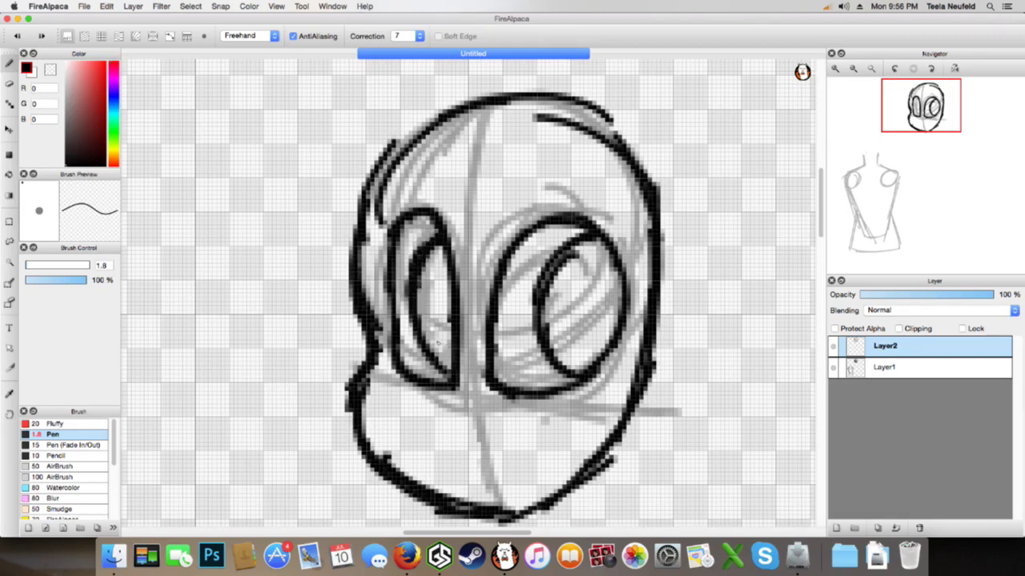
Rework the lower part of the narrower eye's iris, extending its edge down and closing it toward the inner corner
drag(413, 320, 454, 365)
key(super+z)
key(super+z)
key(super+z)
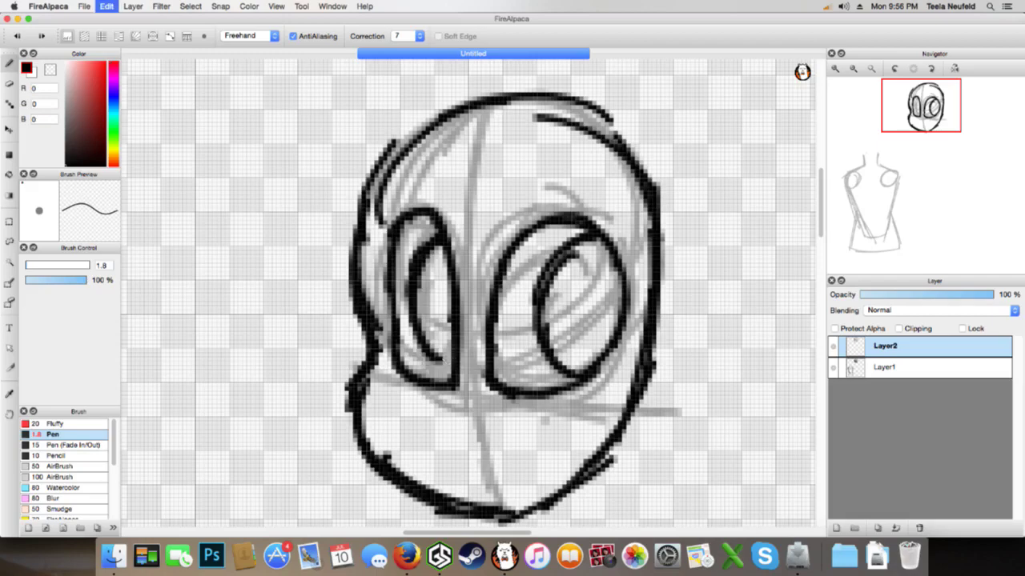
drag(421, 281, 406, 359)
drag(411, 326, 432, 368)
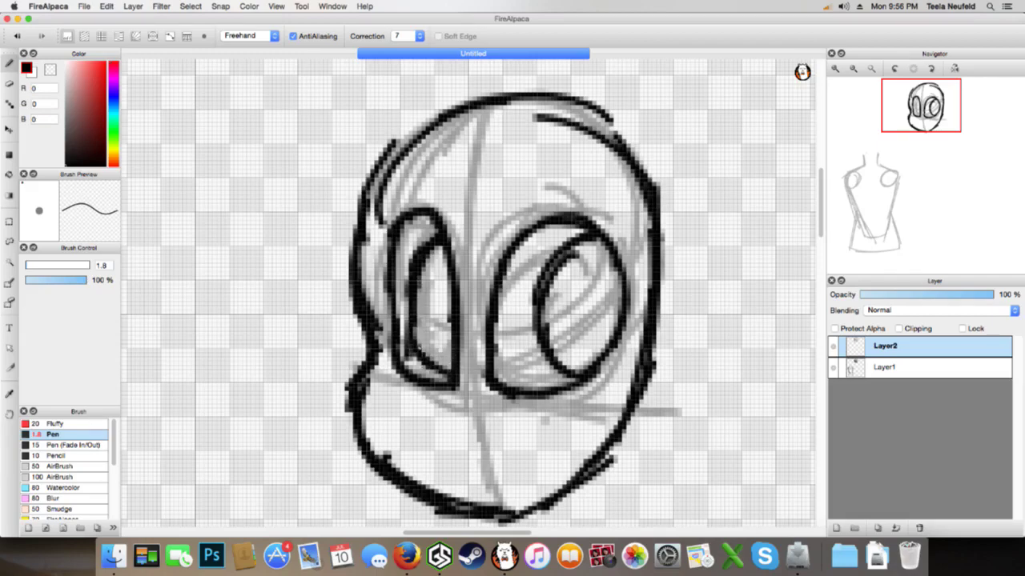
Switch to Firefox and check the YouTube live stream page and its chat
click(407, 556)
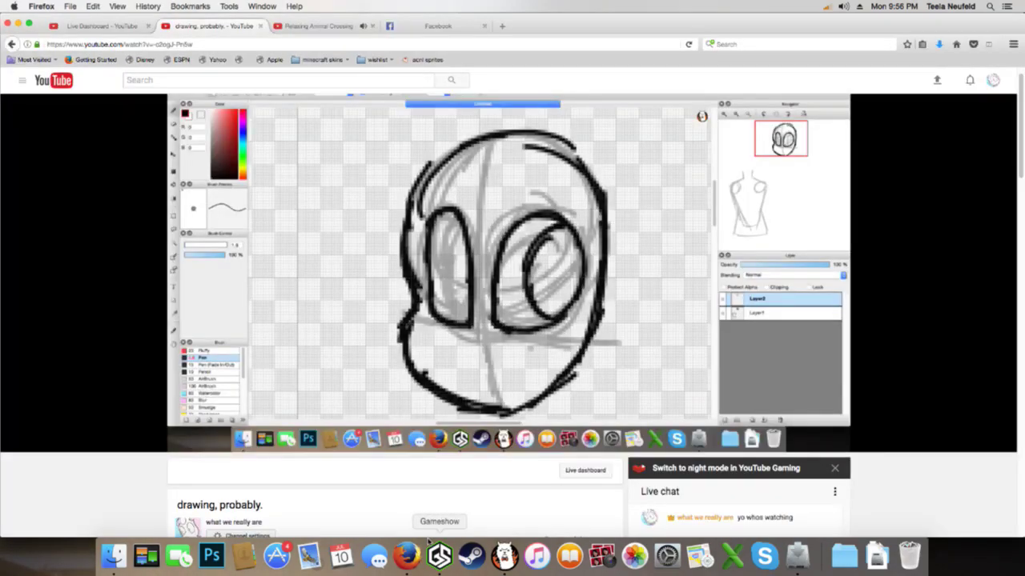
scroll(519, 359, down, 5)
scroll(509, 384, up, 6)
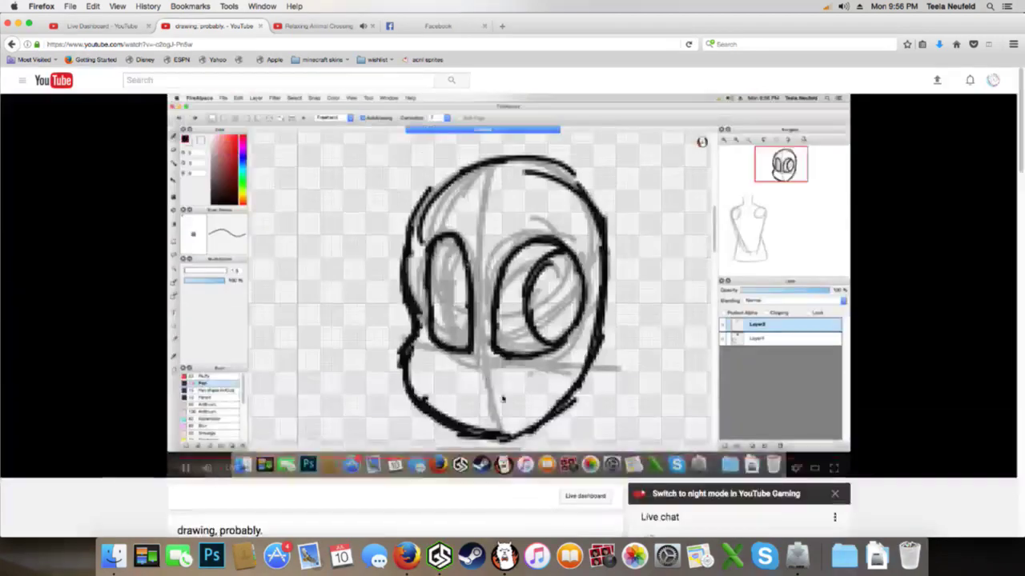
Publish the Facebook post "w HO IS WATCHING MY STREAM"
click(386, 26)
click(403, 150)
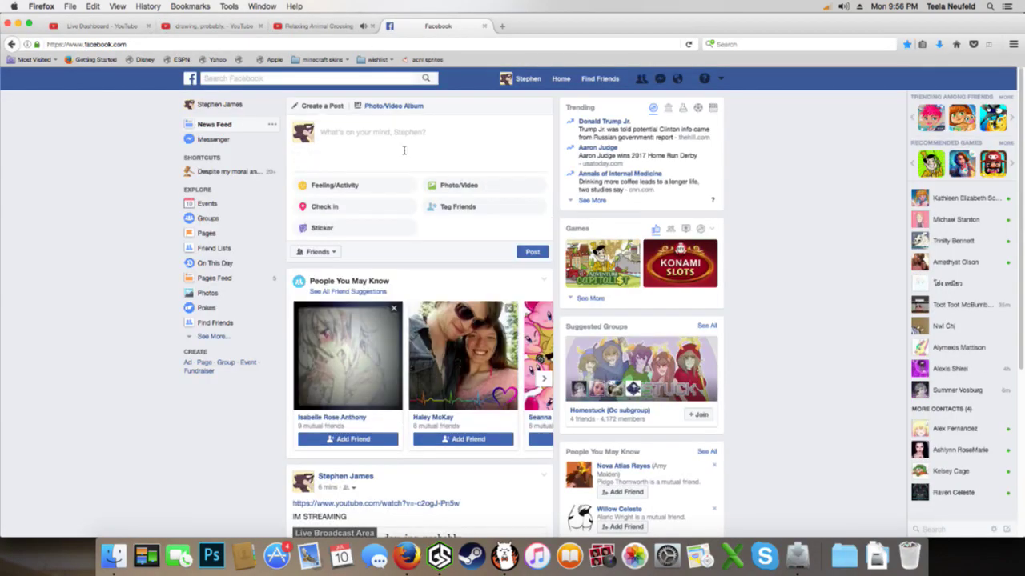
text(w HO IS WATCHING MY STREAM)
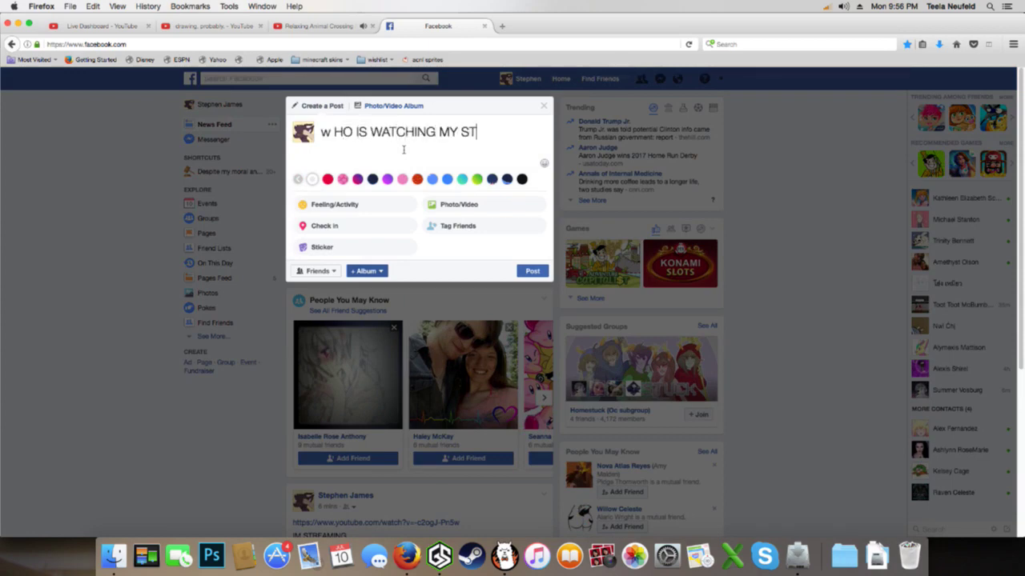
click(536, 272)
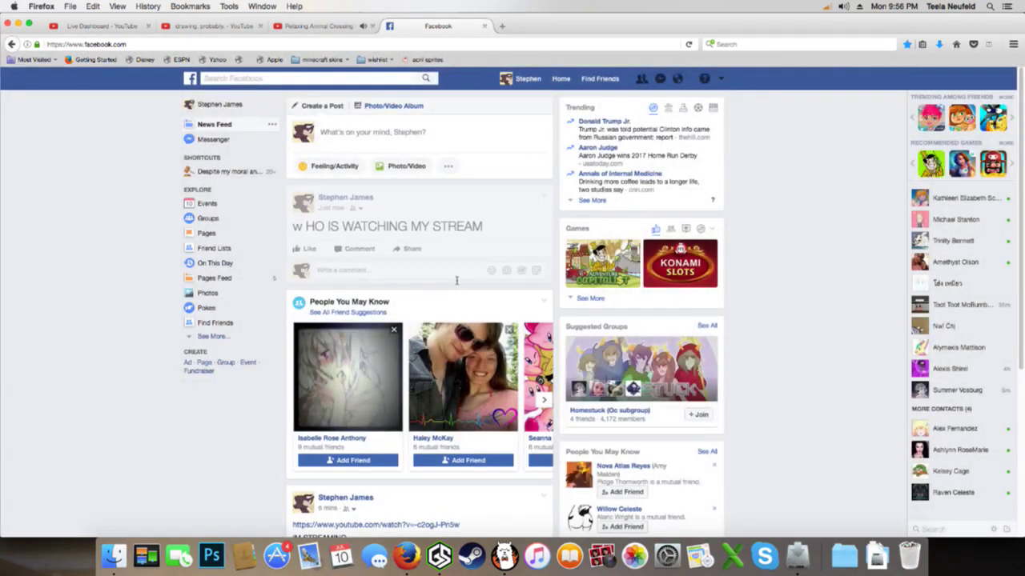
Comment "reveal ya selves" on the new Facebook post about the stream
click(422, 273)
text(m)
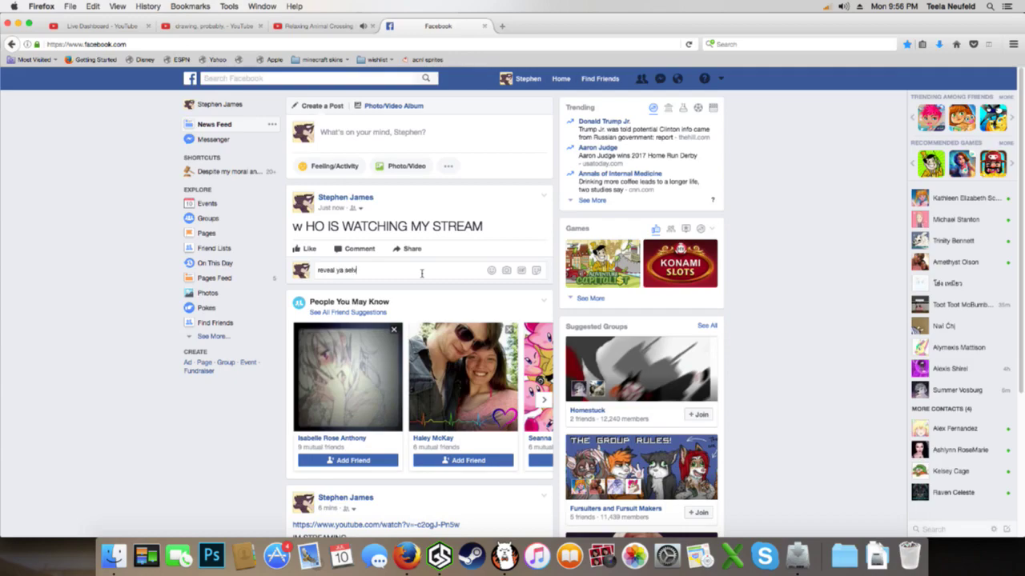
key(Return)
Look at the YouTube live stream page again and check the broadcast in Gameshow
key(ctrl+shift+Tab)
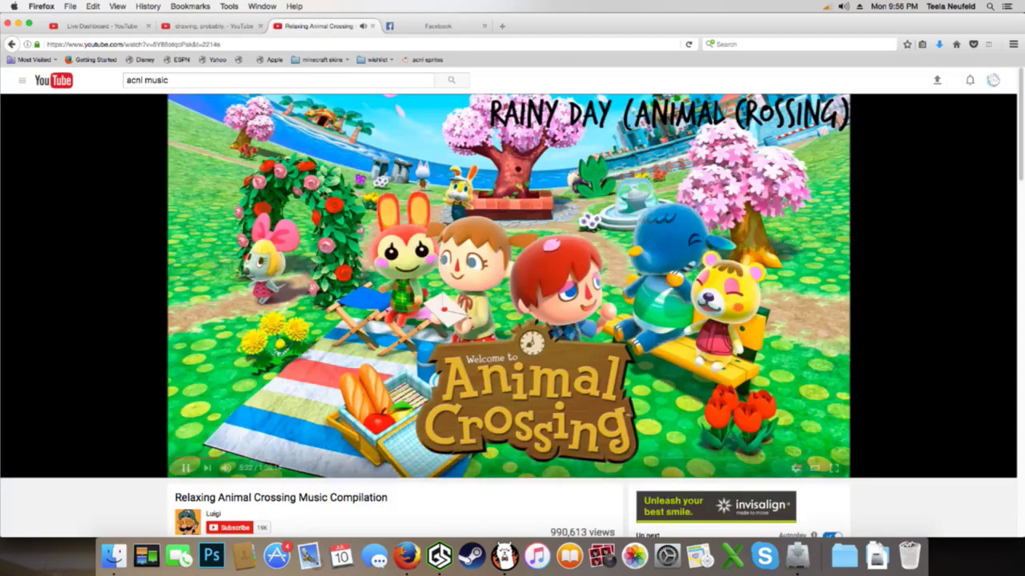
key(ctrl+shift+Tab)
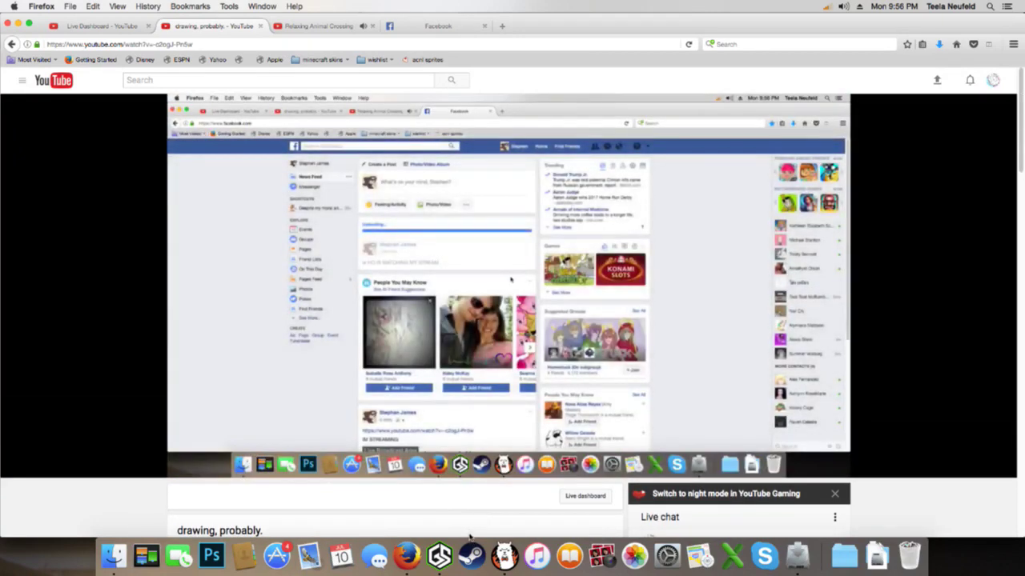
click(438, 557)
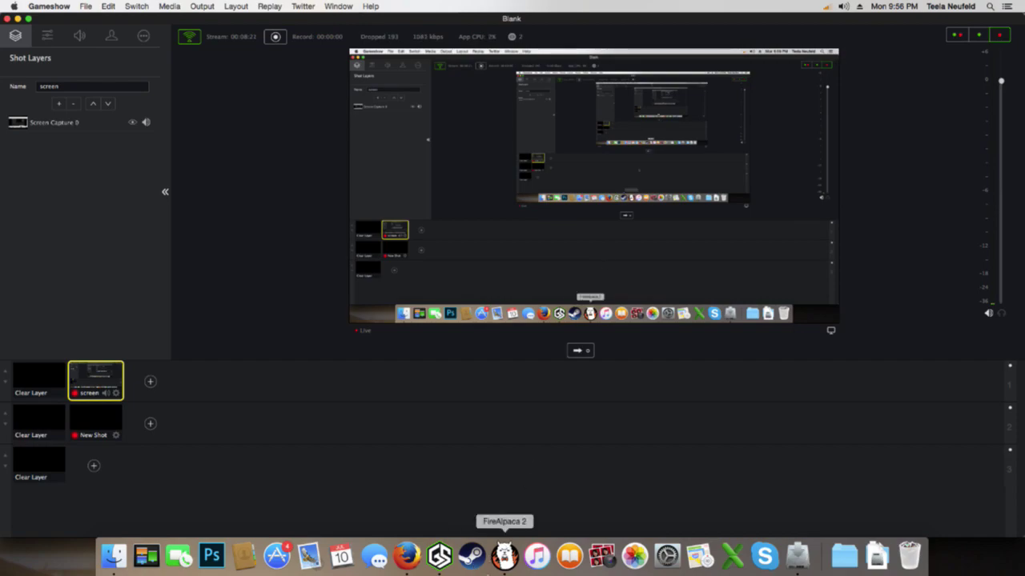
Return to FireAlpaca and draw the nose between the eyes and a curved smile below it on Layer2
click(504, 554)
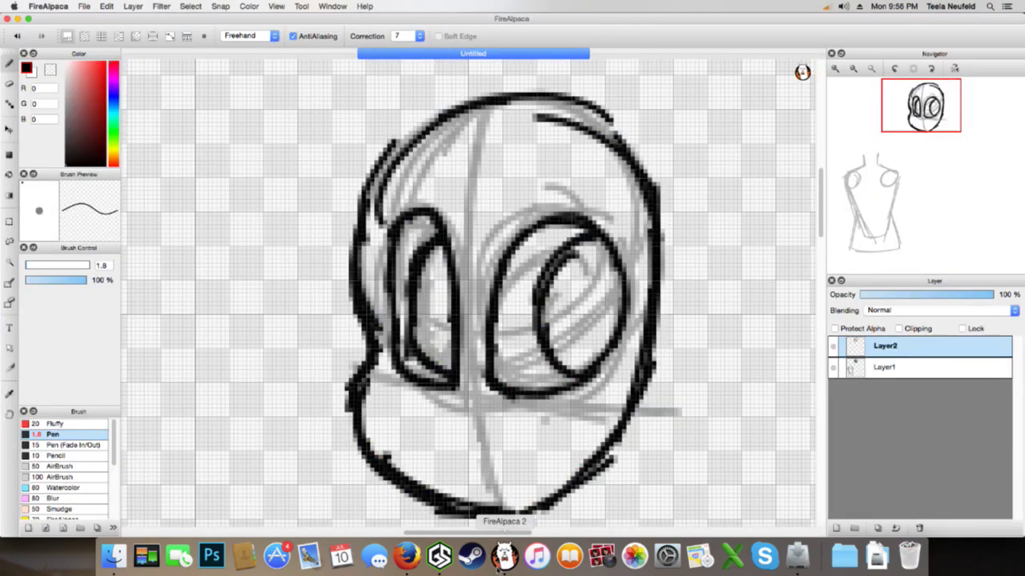
mouse_move(921, 137)
mouse_down()
mouse_move(927, 146)
mouse_move(926, 134)
mouse_up()
scroll(468, 292, up, 2)
mouse_move(439, 298)
mouse_down()
mouse_move(422, 364)
mouse_move(409, 372)
mouse_move(436, 381)
mouse_move(455, 358)
mouse_up()
mouse_move(440, 296)
mouse_down()
mouse_move(445, 353)
mouse_move(438, 290)
mouse_up()
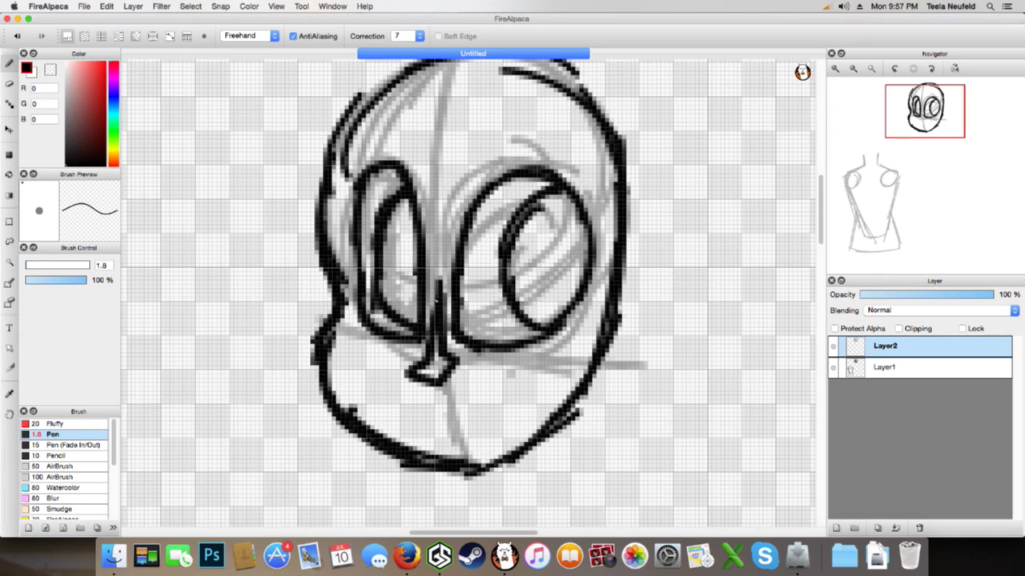
drag(505, 381, 504, 382)
mouse_move(403, 406)
mouse_down()
mouse_move(393, 403)
mouse_move(428, 422)
mouse_move(458, 415)
mouse_move(510, 372)
mouse_up()
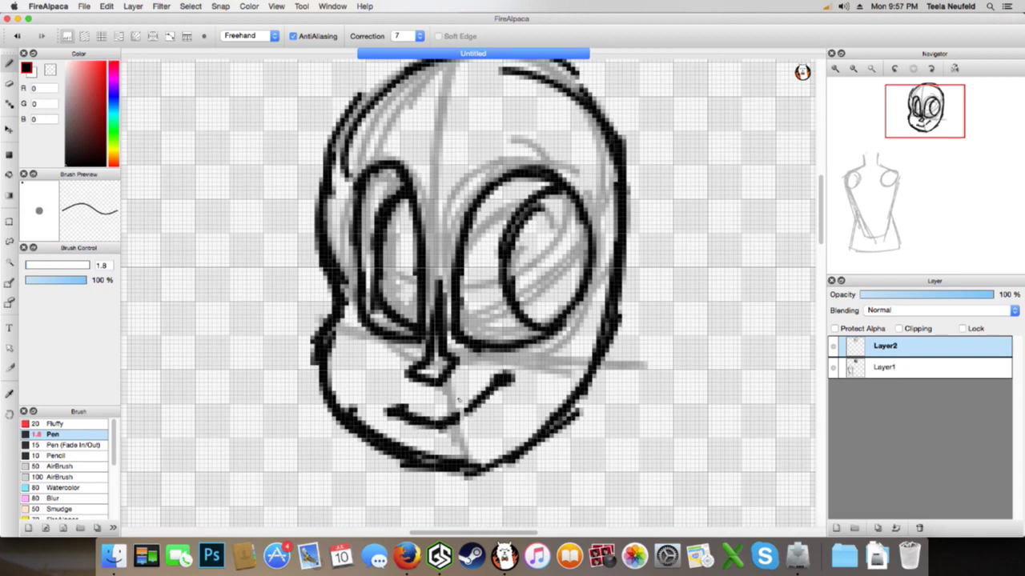
drag(453, 425, 466, 430)
mouse_move(449, 429)
mouse_down()
mouse_move(491, 416)
mouse_move(508, 386)
mouse_move(503, 400)
mouse_up()
key(super+z)
key(super+z)
key(super+z)
key(super+z)
key(super+z)
Erase the skull outline beside the narrower eye and redraw it with the Pen as a continuous curve
mouse_move(887, 90)
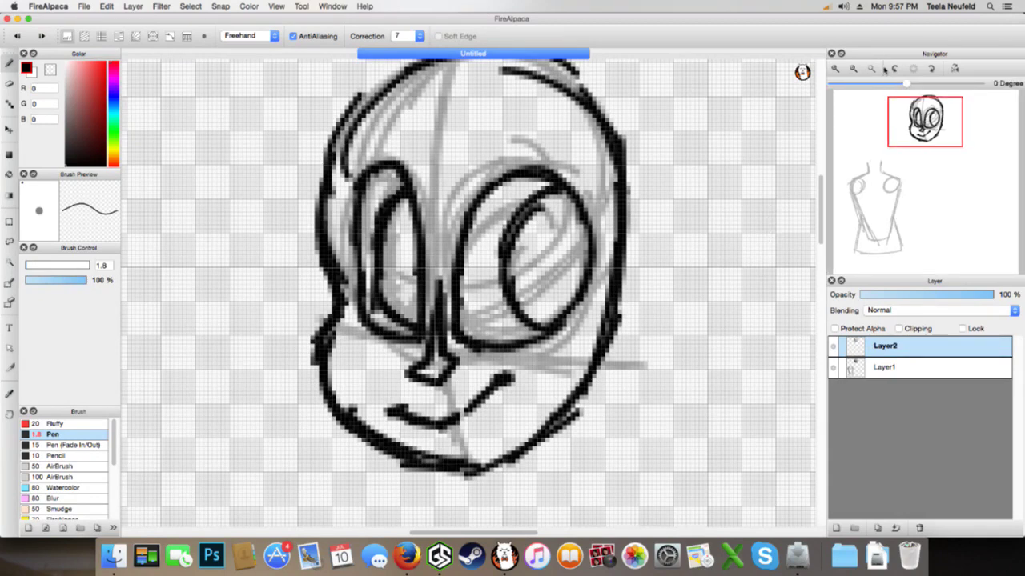
click(848, 69)
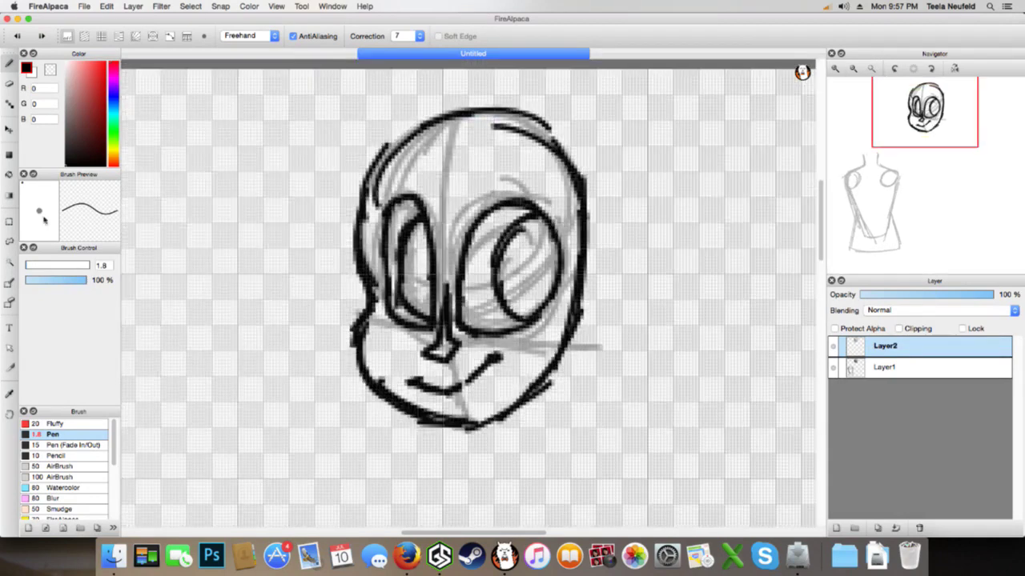
click(10, 83)
mouse_move(350, 230)
mouse_down()
mouse_move(349, 275)
mouse_move(367, 277)
mouse_move(361, 209)
mouse_up()
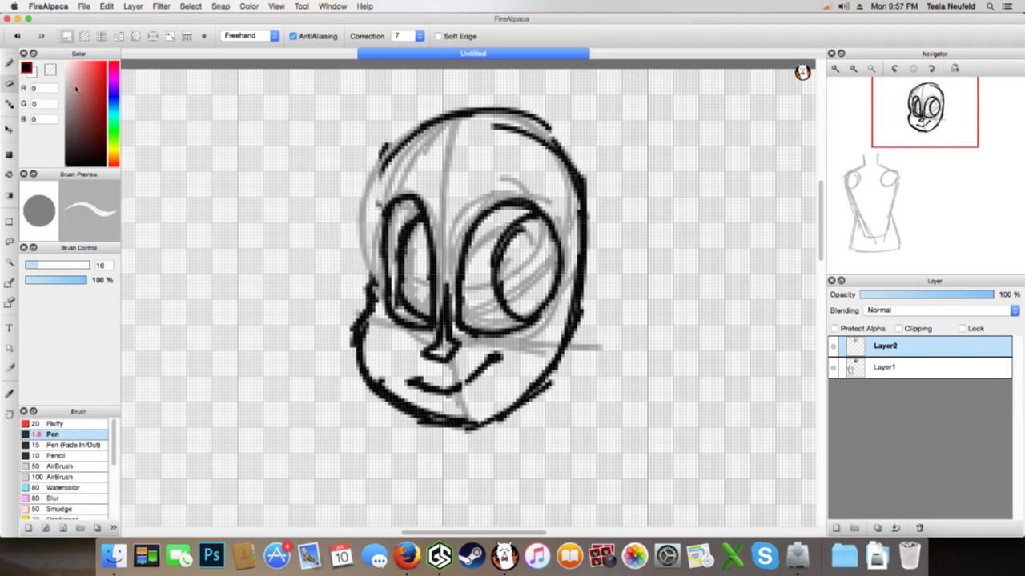
click(9, 64)
mouse_move(399, 150)
mouse_down()
mouse_move(381, 168)
mouse_move(363, 237)
mouse_up()
mouse_move(368, 200)
mouse_down()
mouse_move(362, 272)
mouse_move(372, 288)
mouse_move(360, 245)
mouse_move(385, 161)
mouse_move(404, 143)
mouse_up()
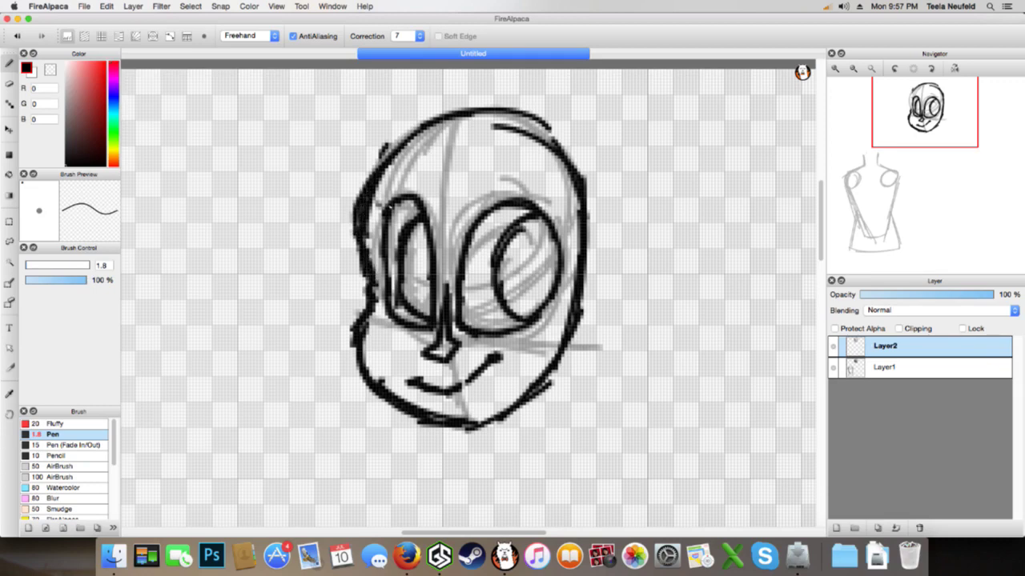
Lasso the facial features on Layer2, transform them with a slight tilt, and apply the transformation
click(10, 241)
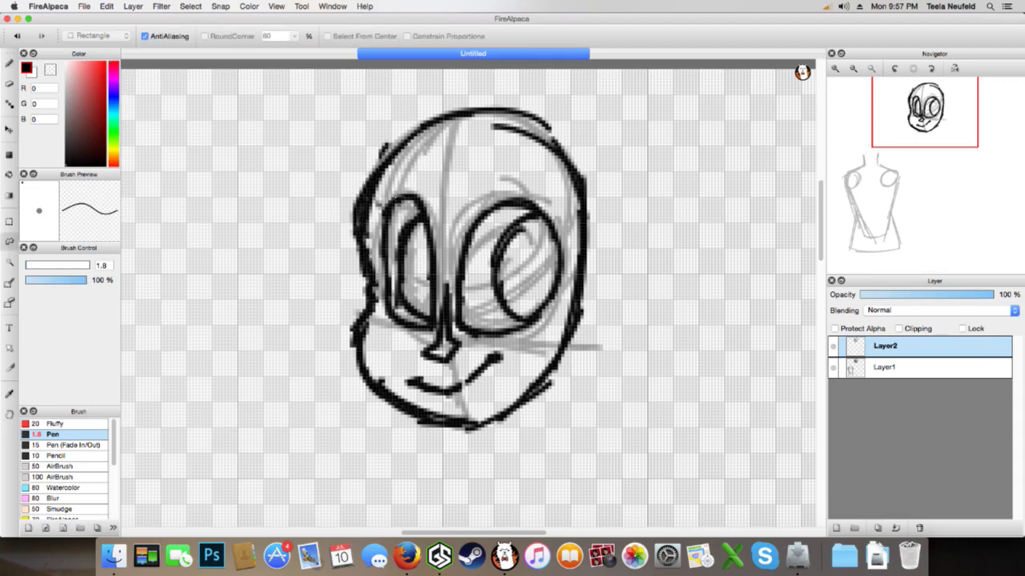
mouse_move(375, 231)
mouse_down()
mouse_move(380, 308)
mouse_move(410, 360)
mouse_move(434, 373)
mouse_move(470, 365)
mouse_move(485, 346)
mouse_move(546, 336)
mouse_move(575, 280)
mouse_move(571, 230)
mouse_move(547, 193)
mouse_move(436, 156)
mouse_up()
key(super+t)
drag(643, 209, 643, 199)
drag(531, 273, 528, 270)
drag(584, 353, 582, 348)
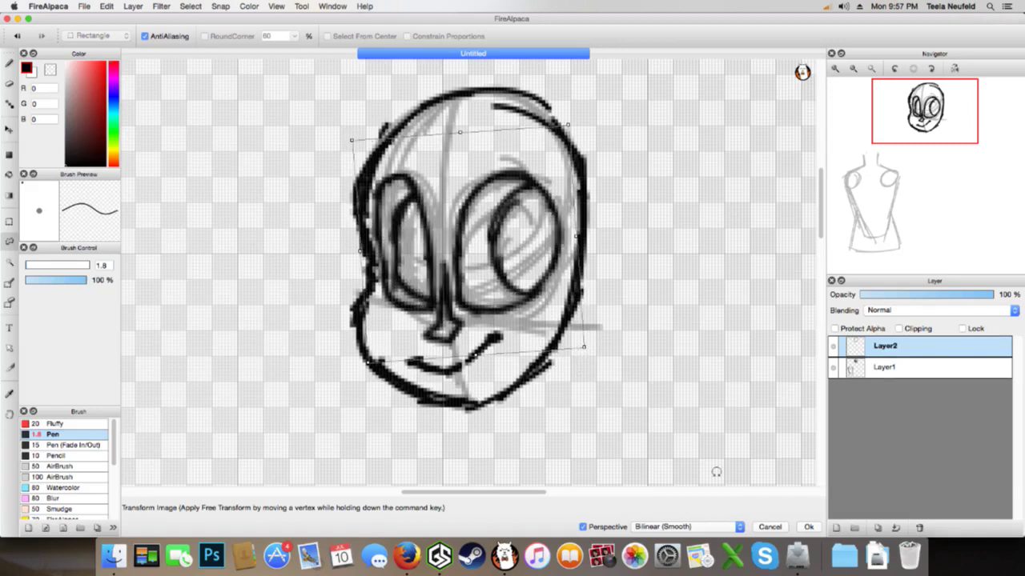
drag(717, 353, 722, 361)
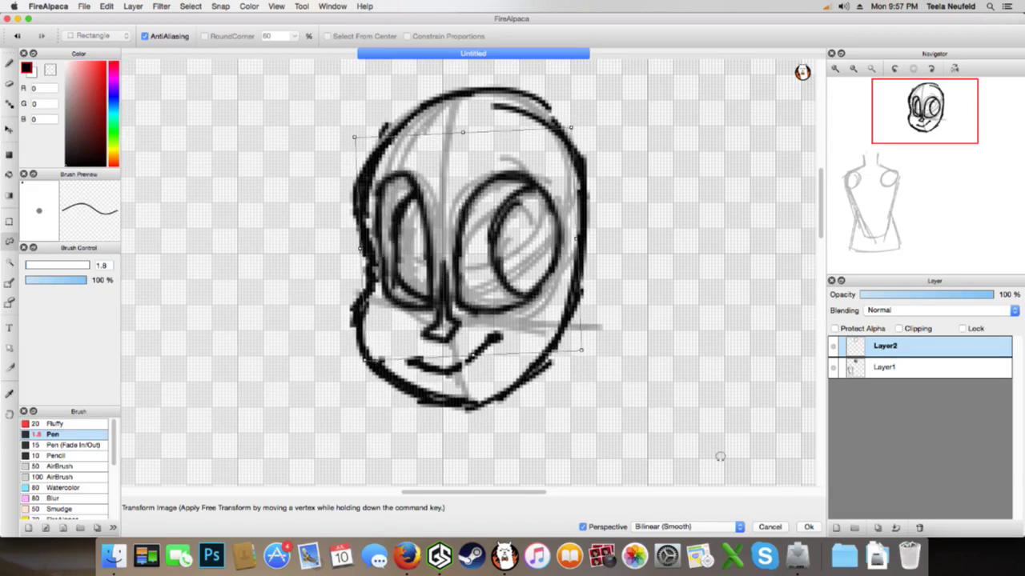
click(808, 526)
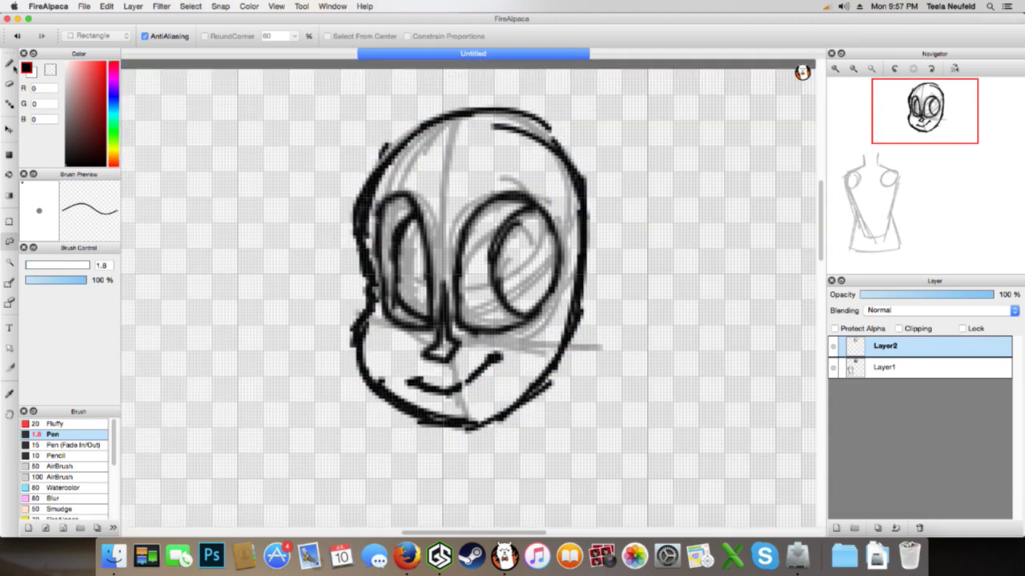
click(12, 64)
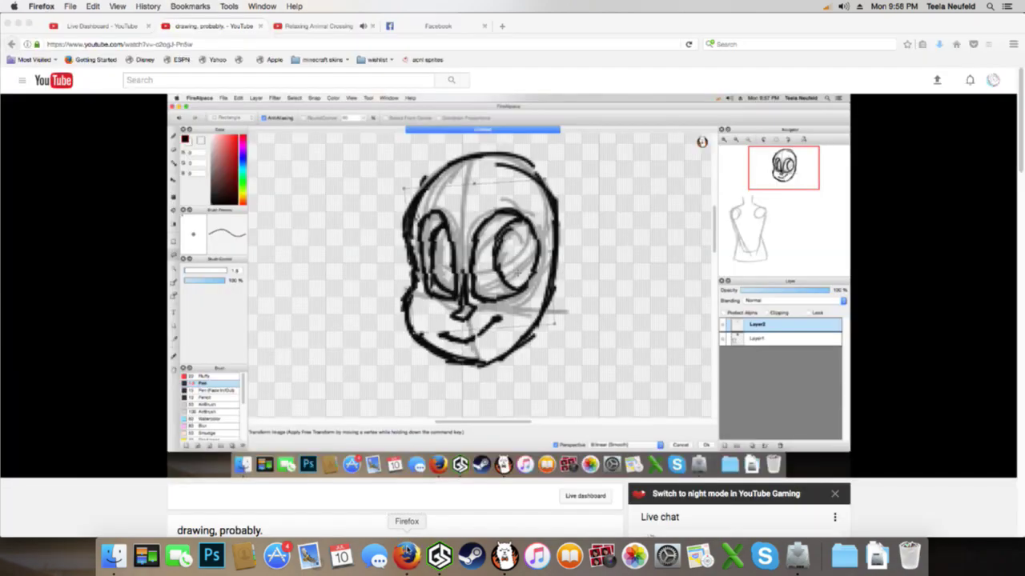
Switch to Firefox and check the viewer count and live chat of the YouTube stream
click(407, 556)
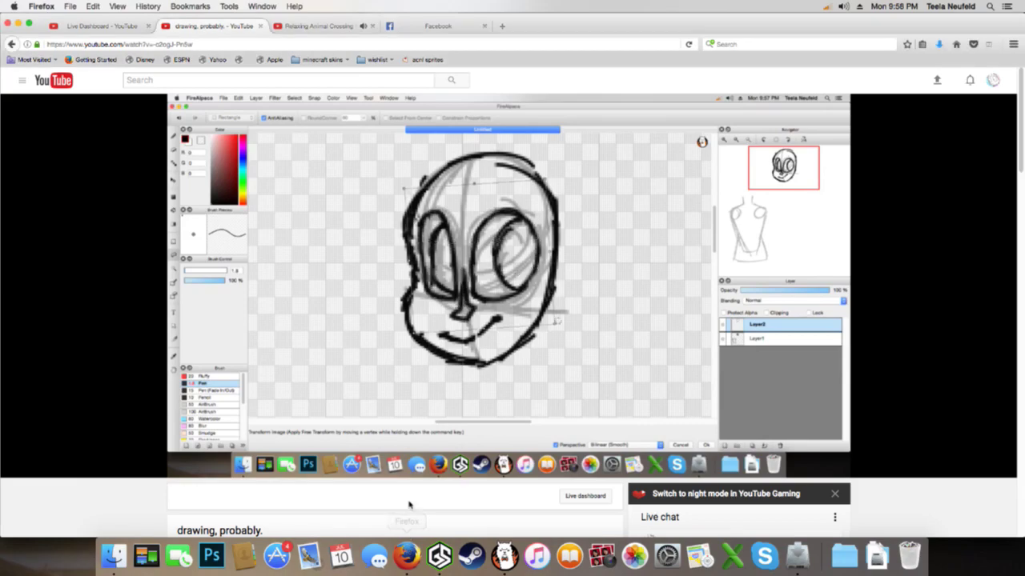
scroll(410, 448, down, 5)
scroll(411, 416, up, 5)
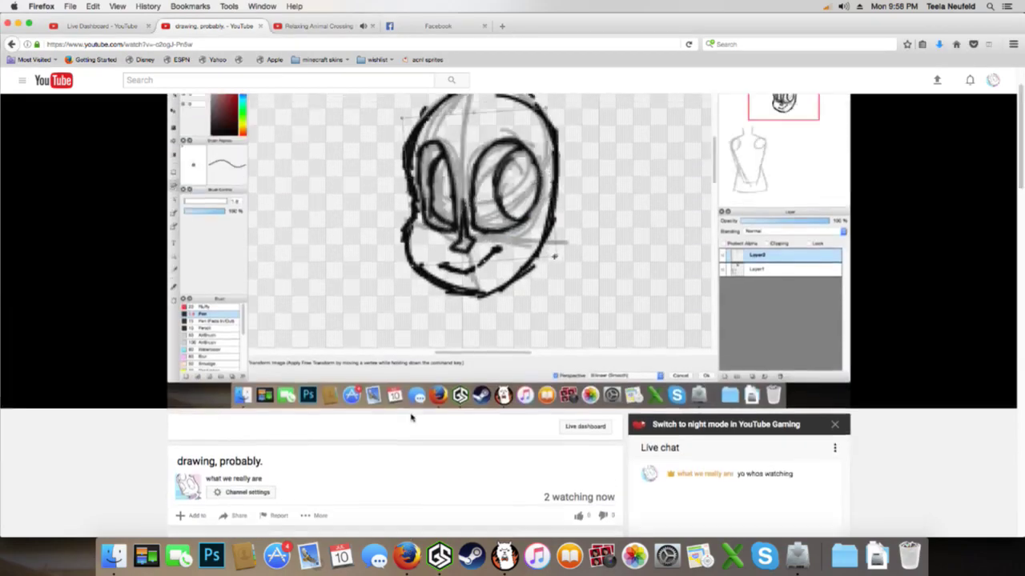
Check the Facebook stream posts for responses and browse the news feed below them
click(432, 27)
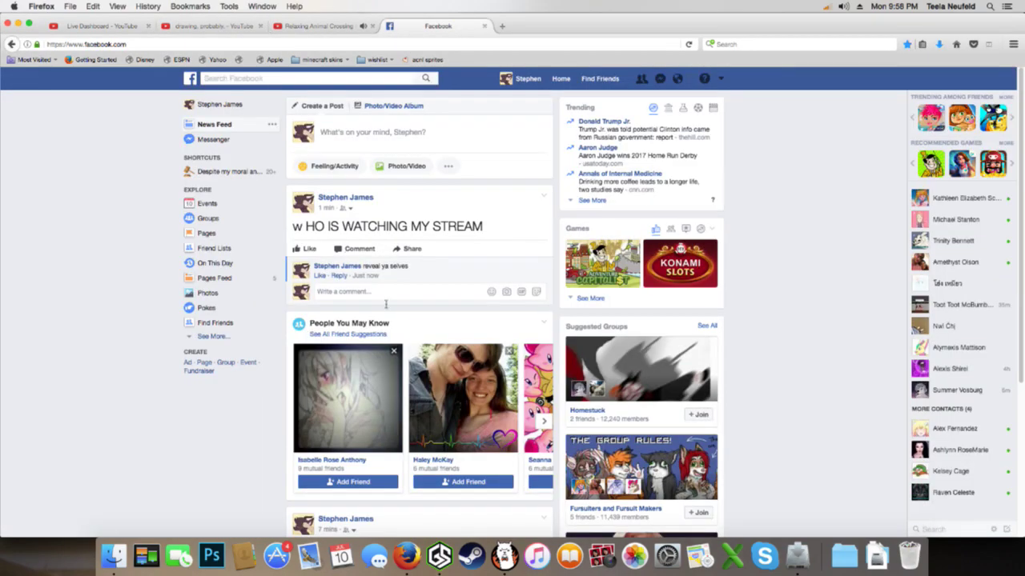
scroll(385, 305, down, 5)
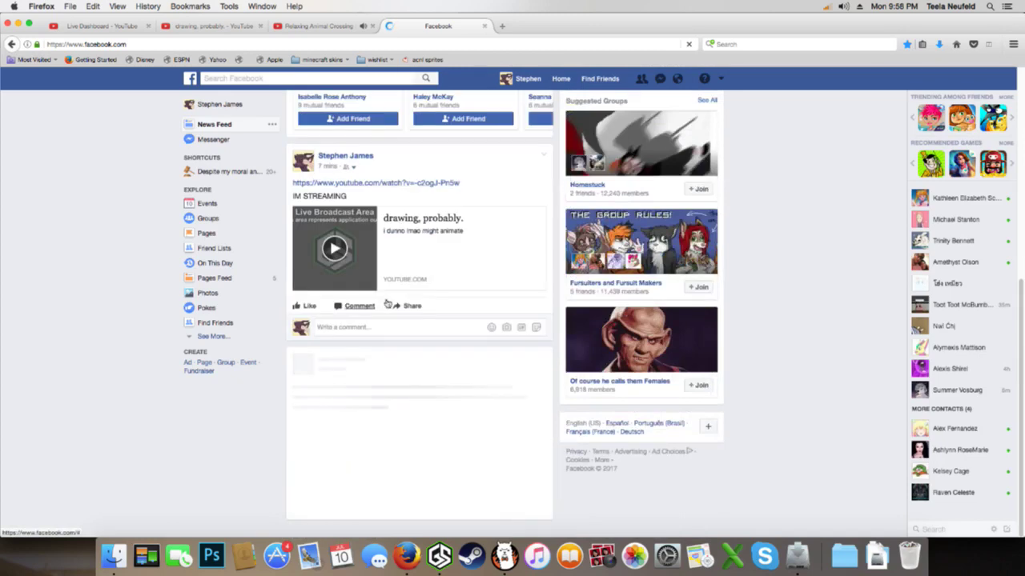
scroll(387, 304, down, 2)
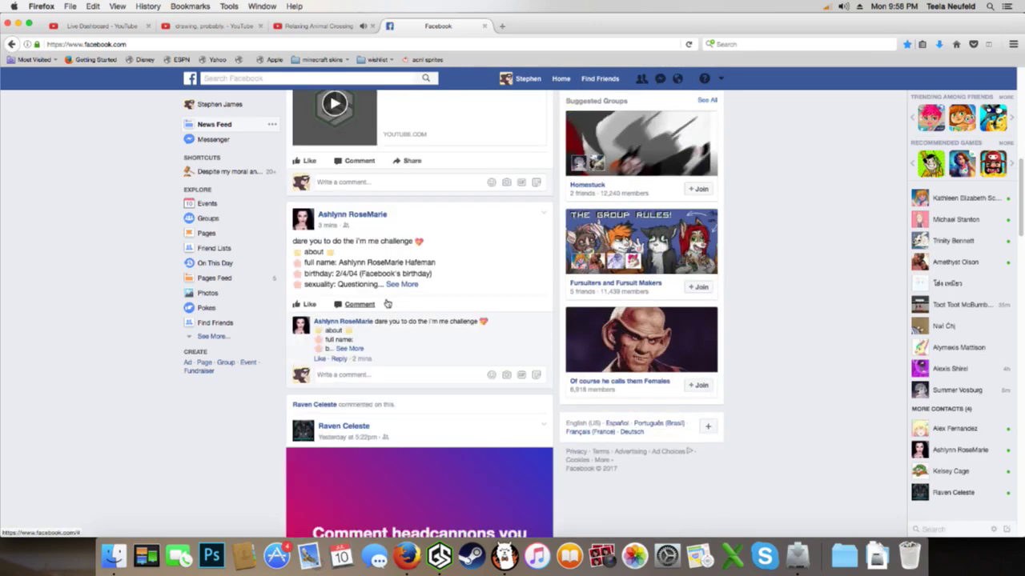
scroll(386, 303, down, 3)
scroll(385, 301, down, 8)
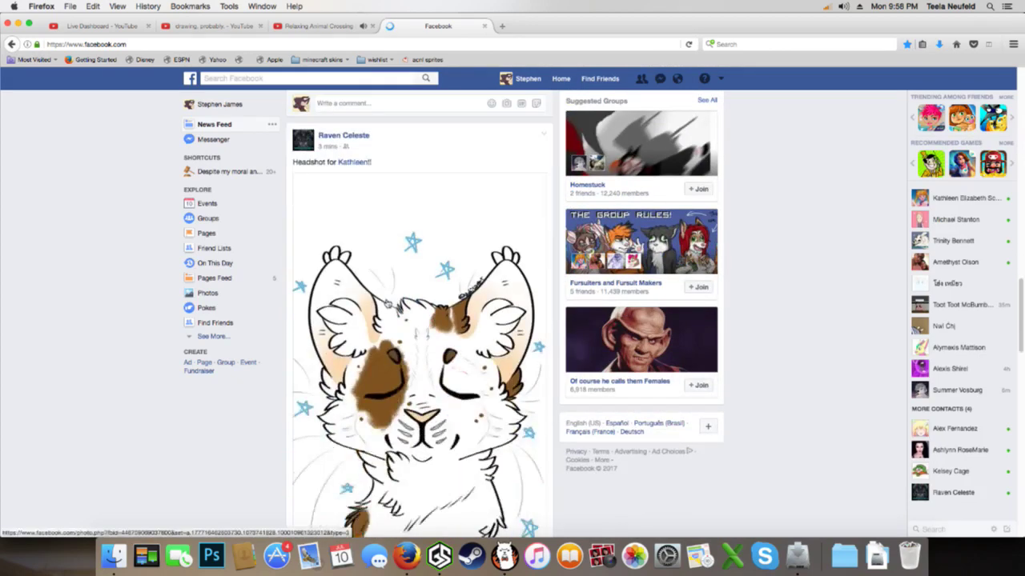
Browse further through the posts in the Facebook news feed and switch back to the drawing in FireAlpaca
scroll(388, 303, down, 2)
scroll(388, 303, up, 3)
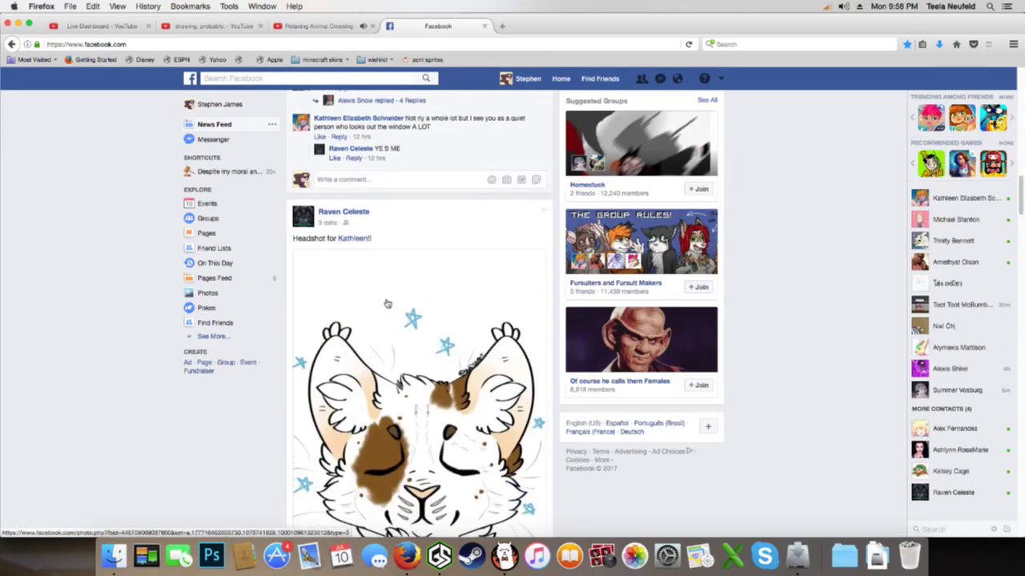
scroll(387, 304, down, 3)
scroll(387, 304, down, 1)
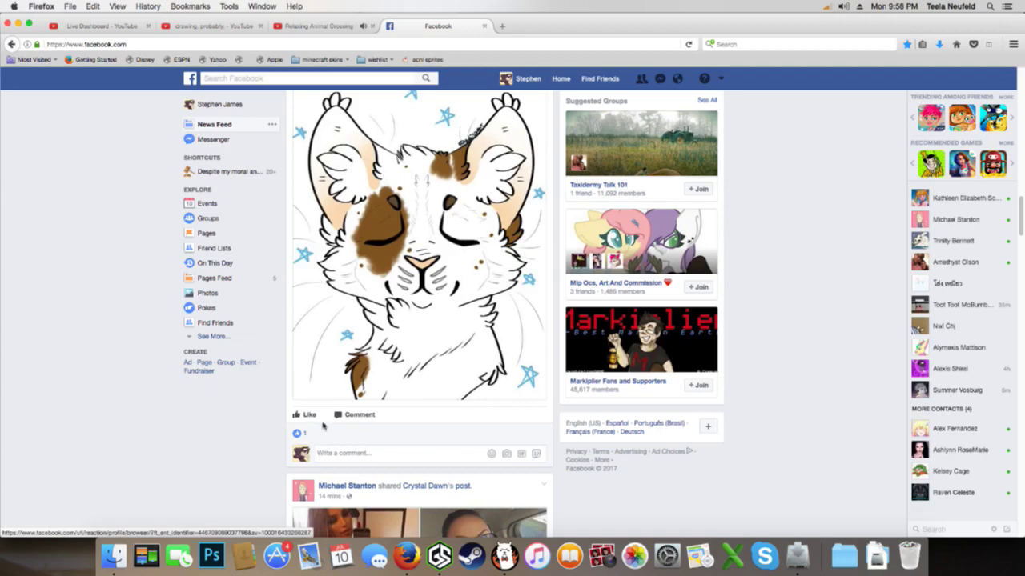
scroll(321, 425, down, 6)
scroll(324, 421, down, 5)
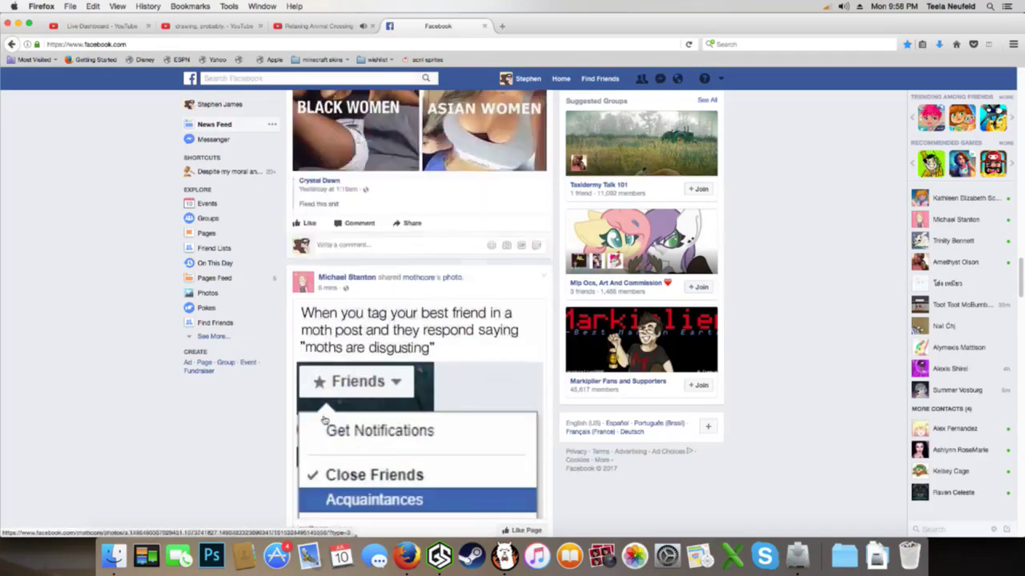
scroll(324, 415, up, 3)
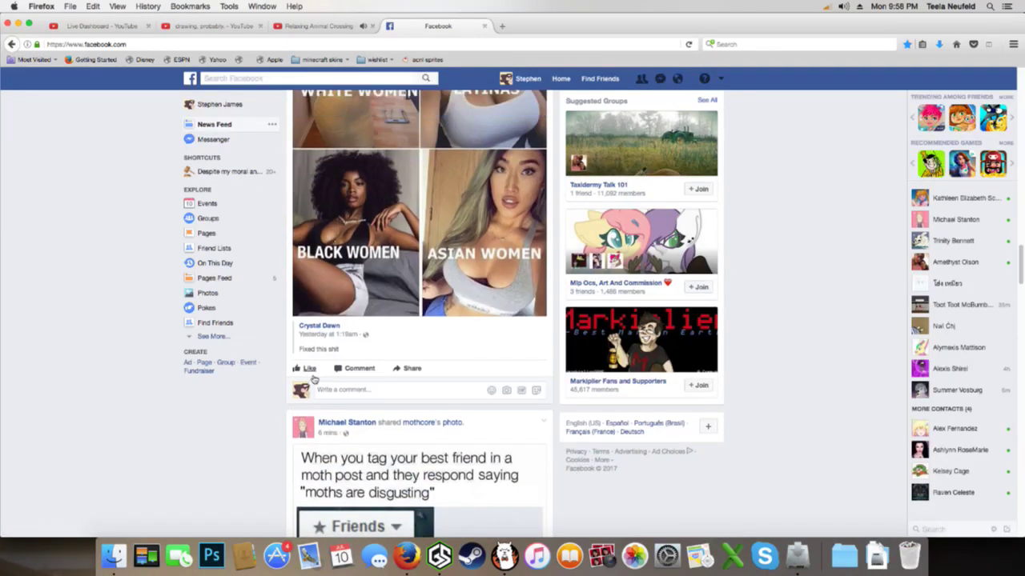
mouse_move(307, 369)
click(318, 342)
scroll(272, 384, down, 4)
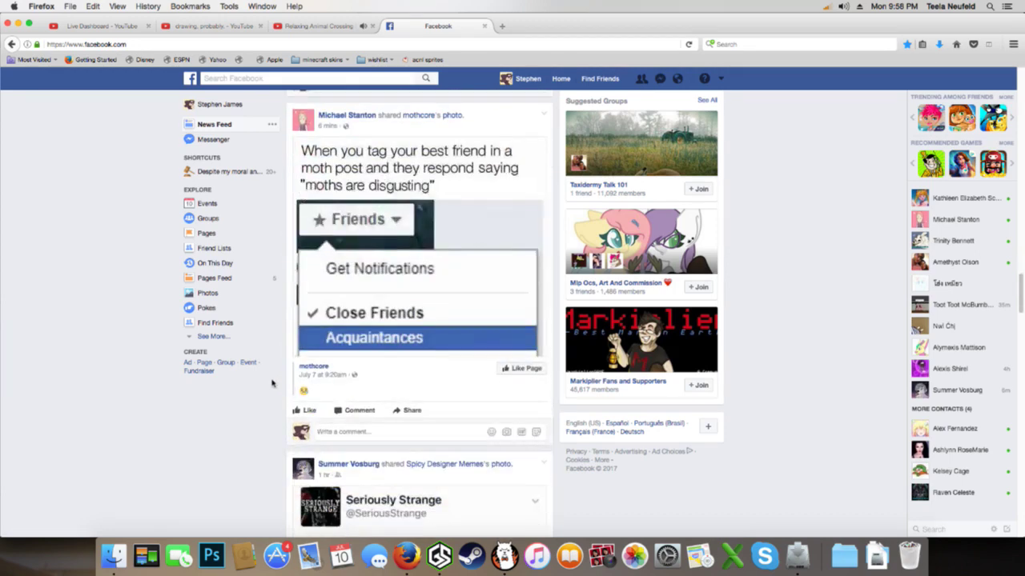
scroll(296, 368, down, 5)
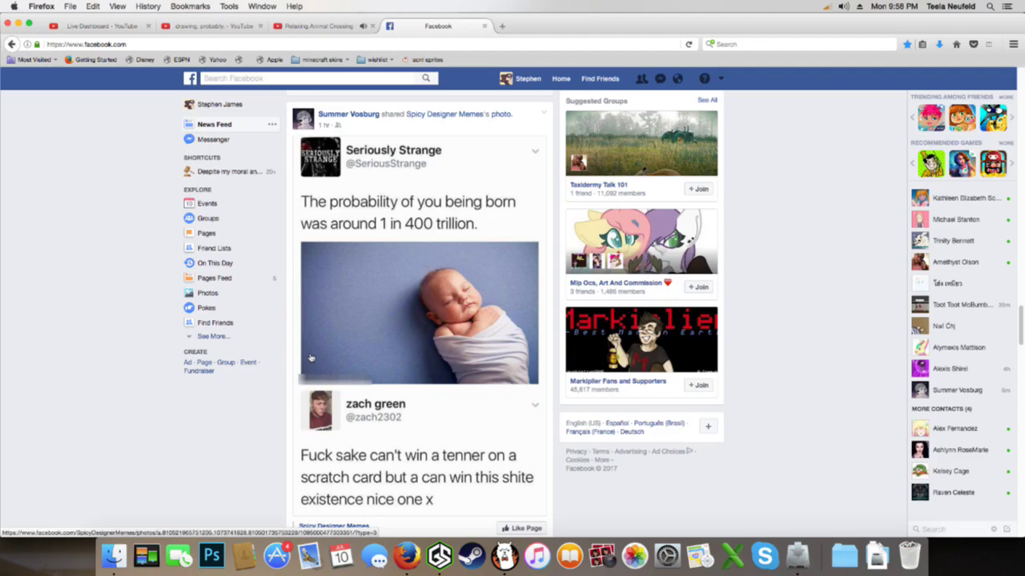
scroll(311, 358, down, 10)
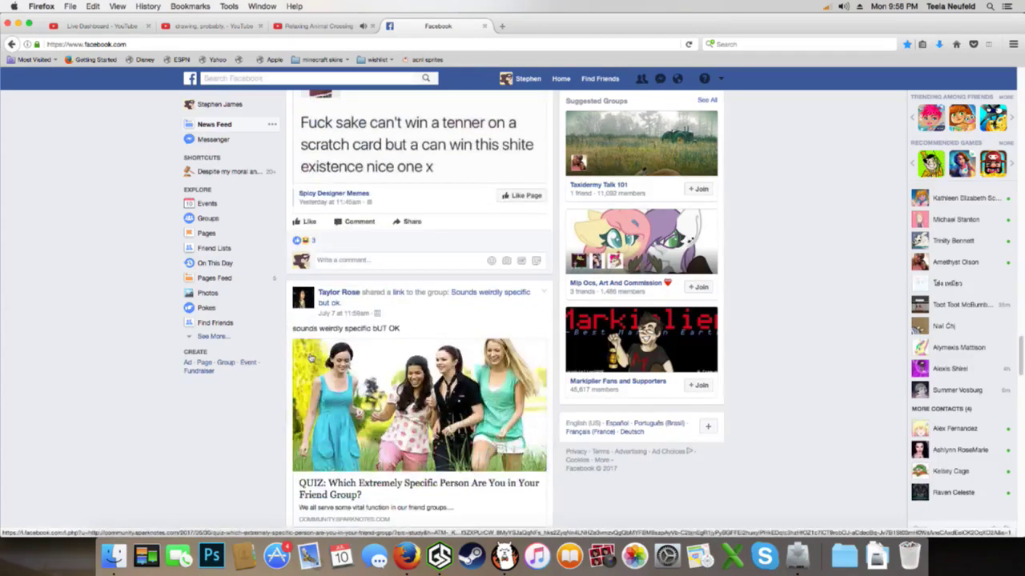
scroll(311, 357, down, 4)
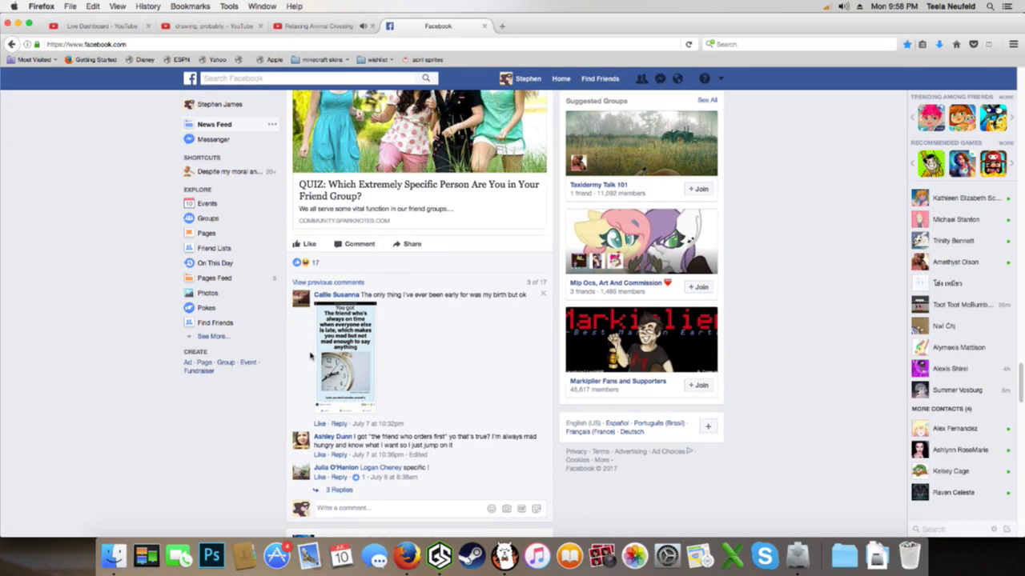
scroll(311, 357, down, 5)
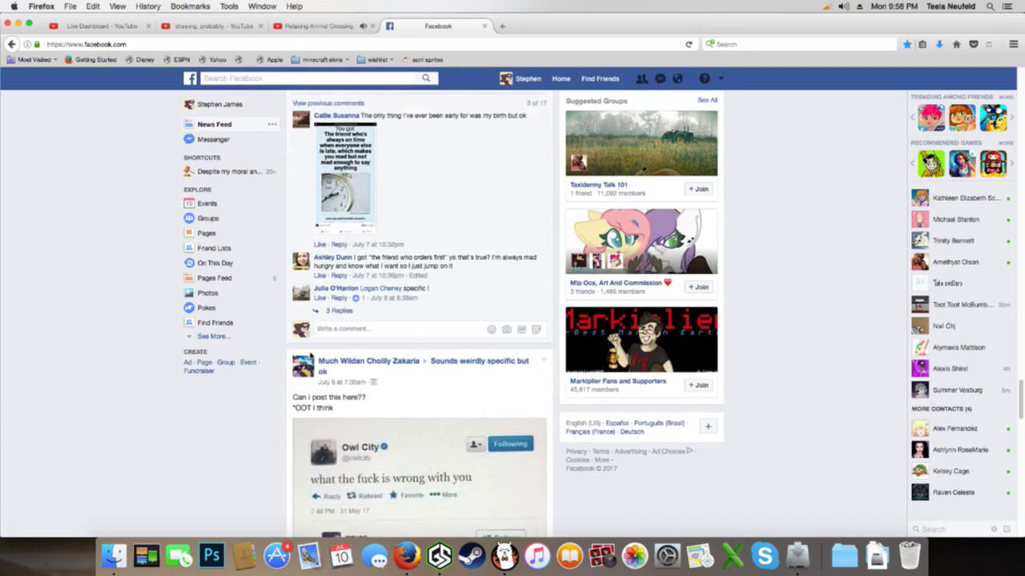
scroll(310, 358, down, 10)
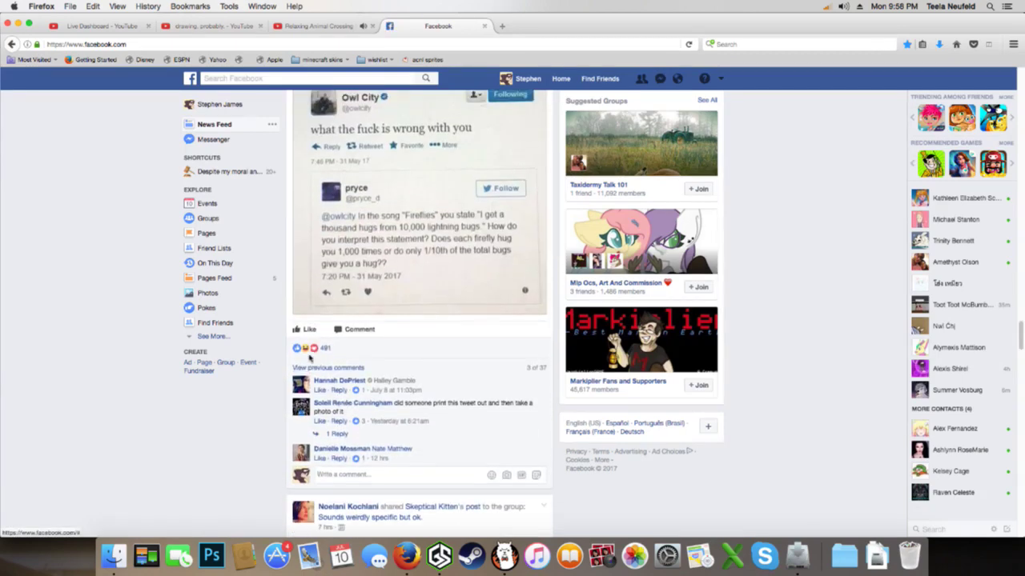
scroll(310, 359, up, 4)
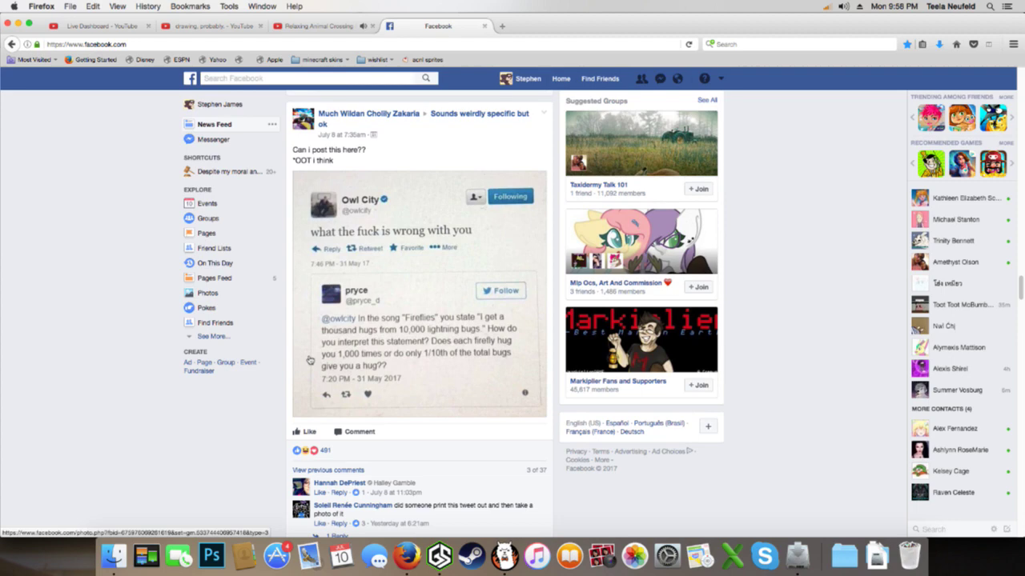
scroll(310, 360, down, 10)
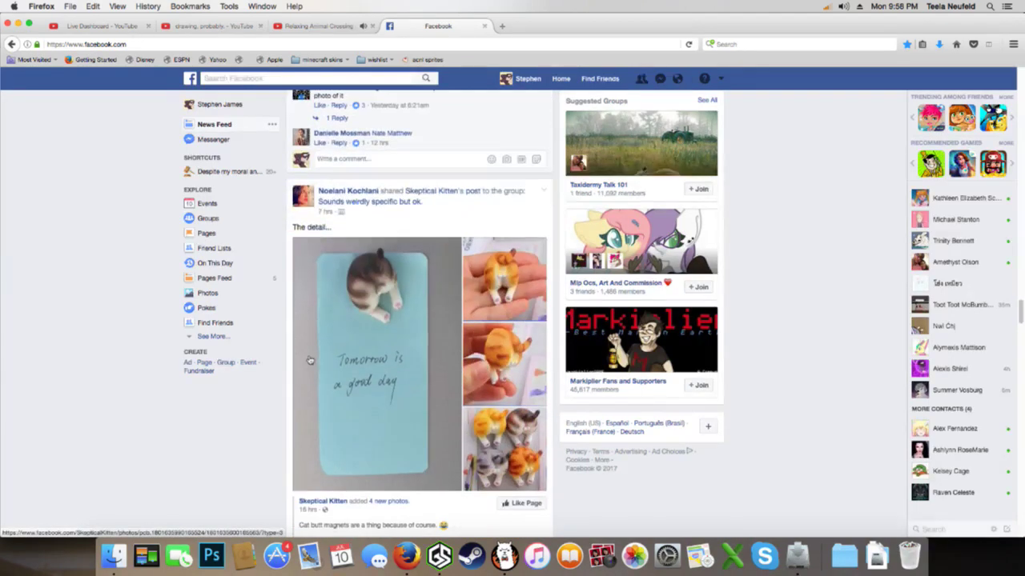
scroll(311, 360, down, 3)
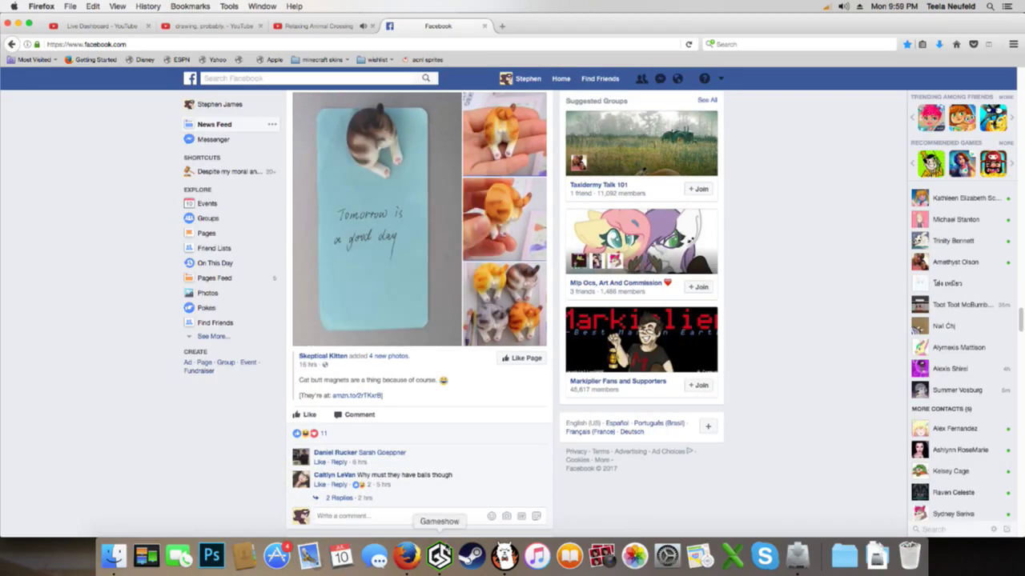
click(504, 557)
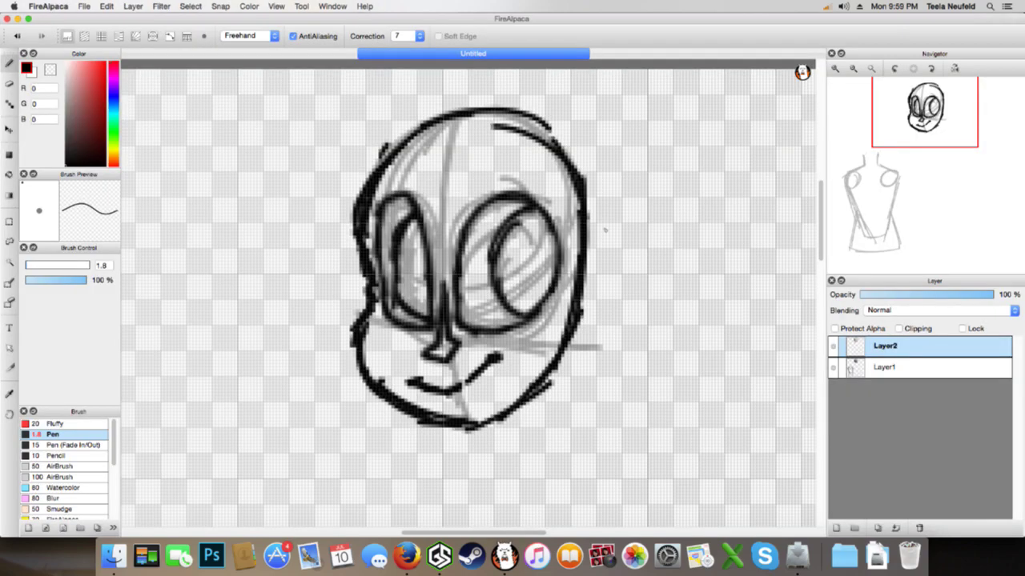
Try to draw an ear with inner lines beside the wider eye on Layer2, and undo its strokes
mouse_move(592, 218)
mouse_down()
mouse_move(629, 232)
mouse_move(632, 288)
mouse_move(554, 355)
mouse_move(621, 277)
mouse_move(616, 227)
mouse_up()
mouse_move(585, 285)
mouse_down()
mouse_move(581, 299)
mouse_move(616, 234)
mouse_up()
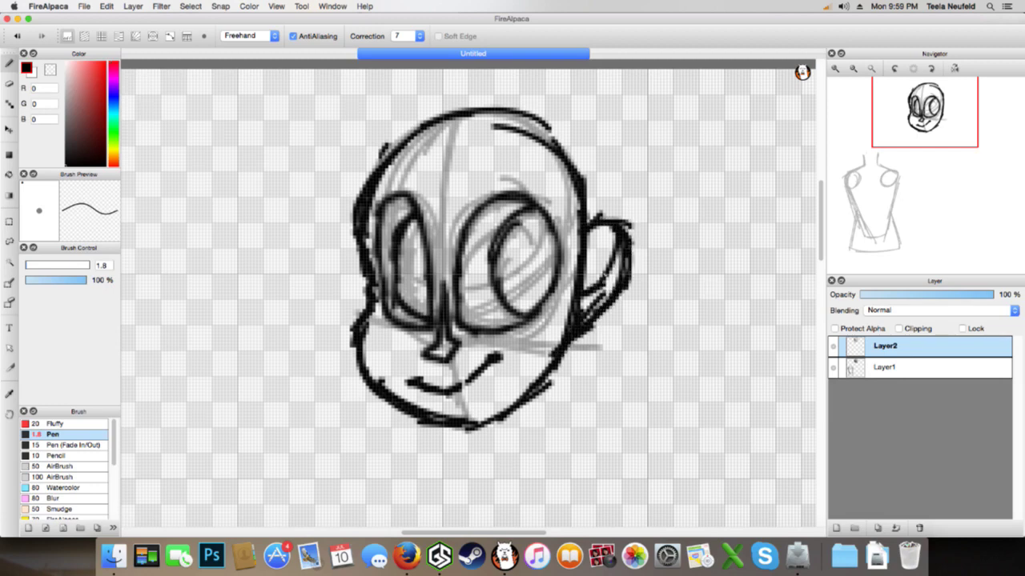
key(super+z)
mouse_move(582, 296)
mouse_down()
mouse_move(607, 279)
mouse_move(613, 230)
mouse_up()
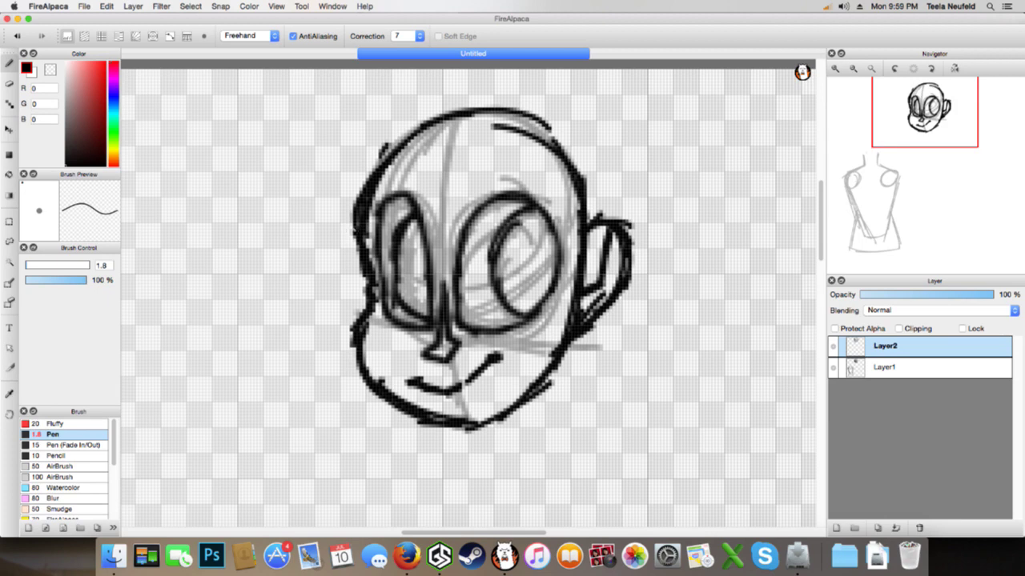
key(super+z)
key(super+z)
key(super+z)
key(super+z)
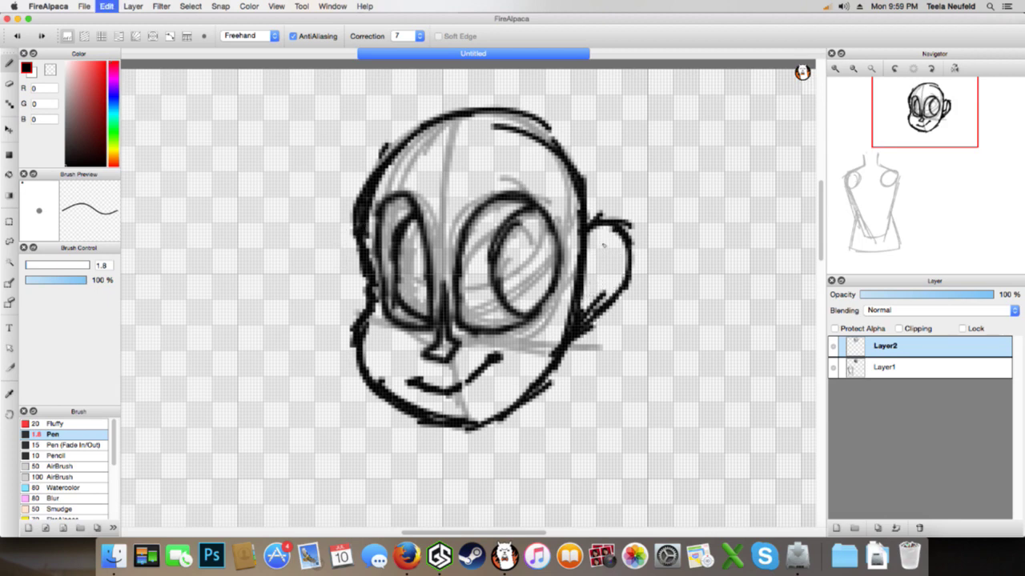
key(super+z)
key(super+z)
key(super+z)
key(super+z)
key(super+z)
Sketch faint guide ears on both sides of the head on Layer1 and make Layer2 the active layer
click(874, 368)
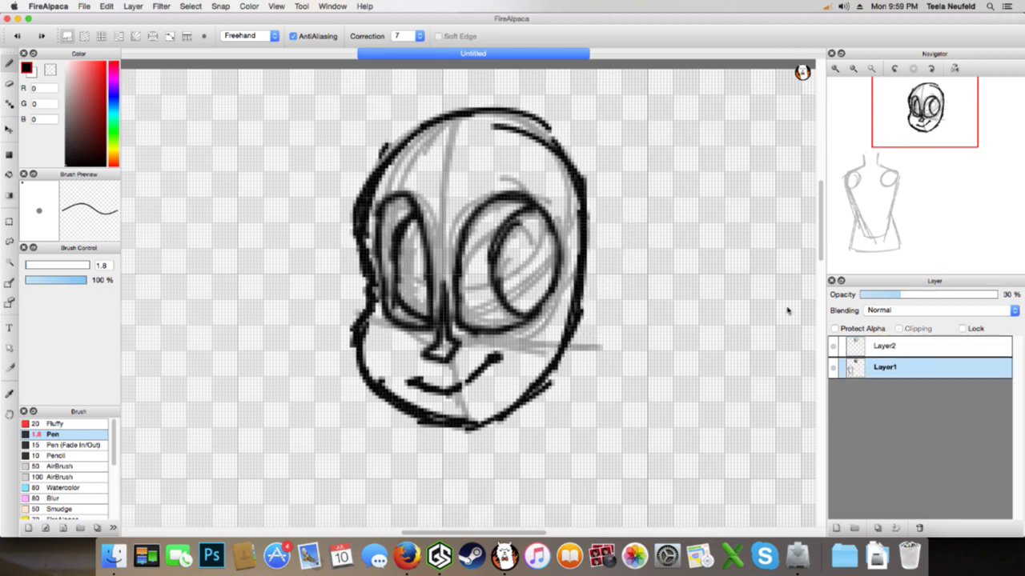
mouse_move(588, 219)
mouse_down()
mouse_move(623, 261)
mouse_move(620, 296)
mouse_move(582, 317)
mouse_move(619, 250)
mouse_up()
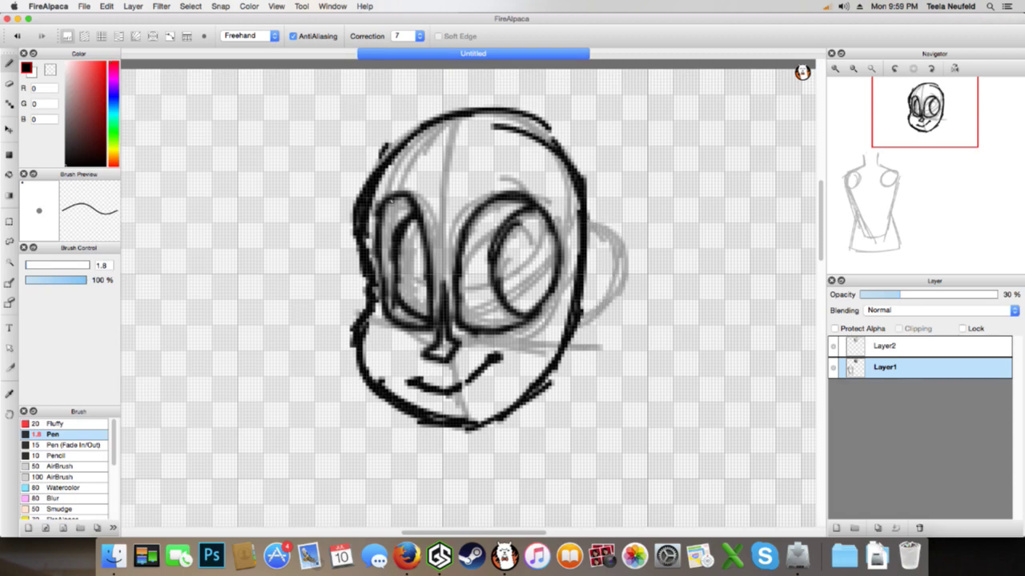
mouse_move(355, 235)
mouse_down()
mouse_move(337, 269)
mouse_move(346, 292)
mouse_move(338, 281)
mouse_up()
drag(338, 286, 359, 323)
click(874, 346)
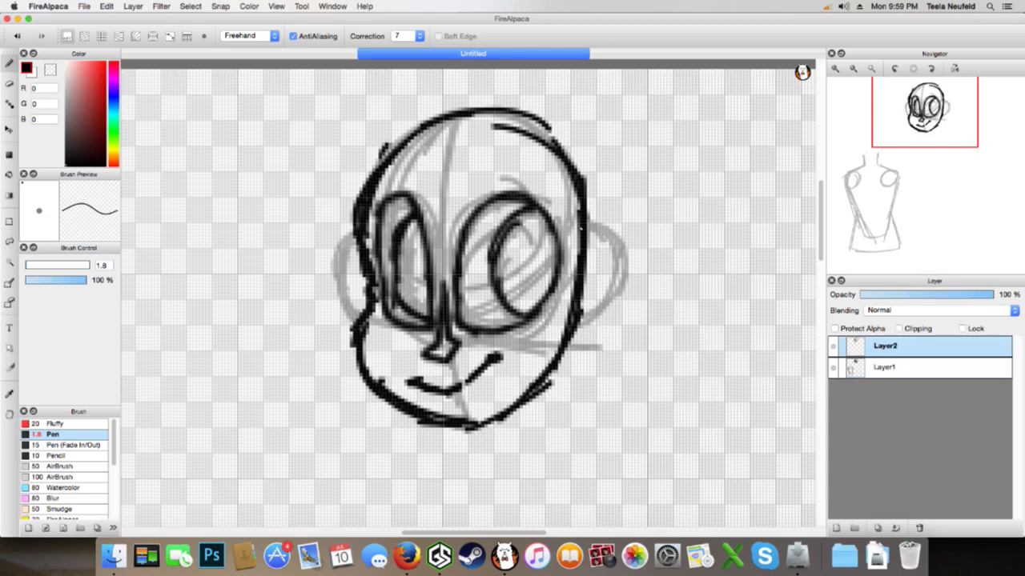
Try to ink both ears and their inner lines over the guides on Layer2, and undo those strokes
mouse_move(586, 232)
mouse_down()
mouse_move(605, 229)
mouse_move(620, 276)
mouse_move(609, 304)
mouse_move(573, 333)
mouse_up()
mouse_move(357, 237)
mouse_down()
mouse_move(336, 254)
mouse_move(334, 280)
mouse_move(357, 324)
mouse_up()
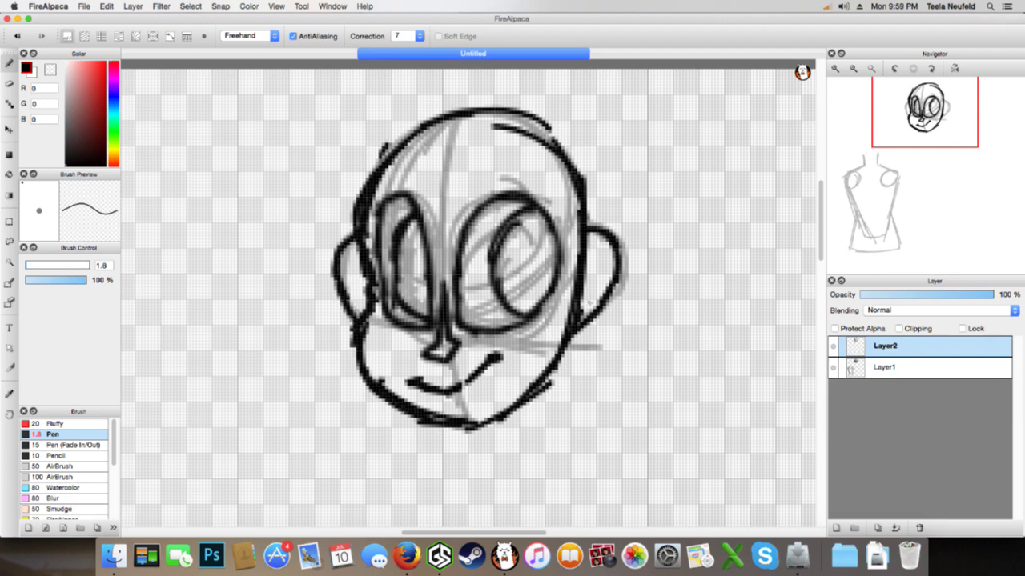
drag(586, 304, 605, 239)
mouse_move(370, 296)
mouse_down()
mouse_move(341, 234)
mouse_move(336, 304)
mouse_up()
mouse_move(907, 164)
key(super+z)
key(super+z)
key(super+z)
key(super+z)
key(super+z)
key(super+z)
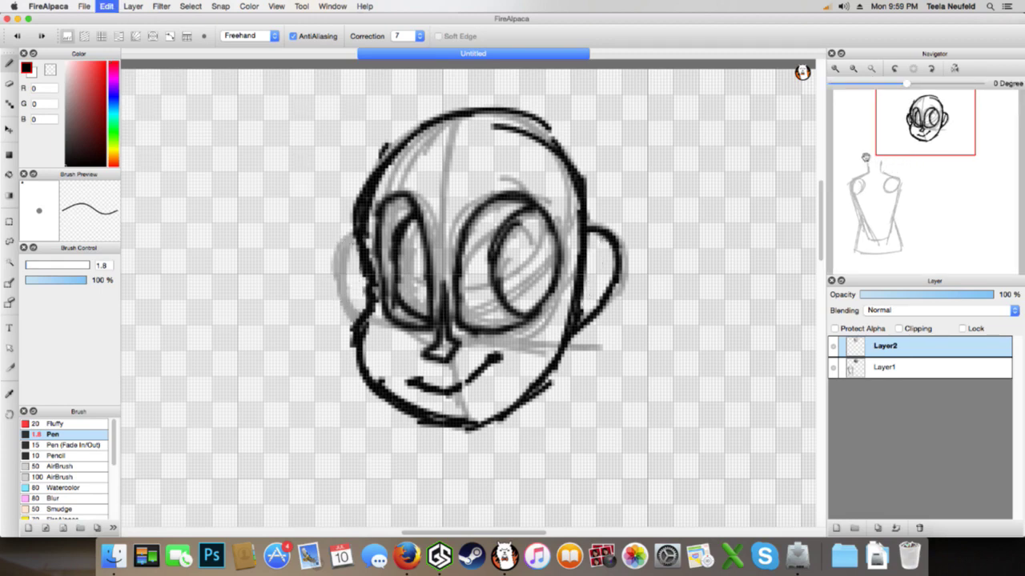
key(super+z)
key(super+z)
key(super+z)
key(super+z)
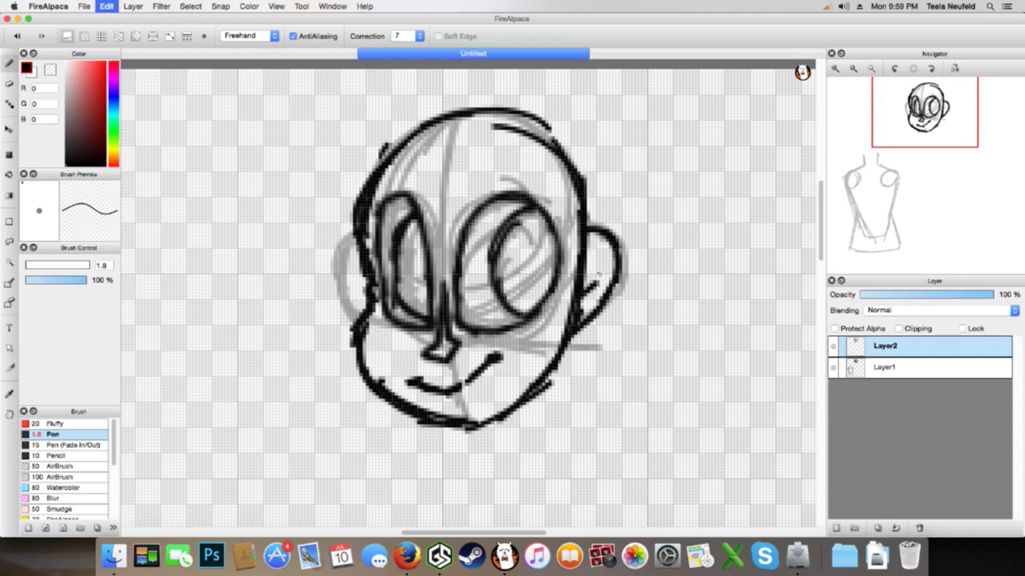
key(super+z)
key(super+z)
key(super+z)
key(super+z)
key(super+z)
key(super+z)
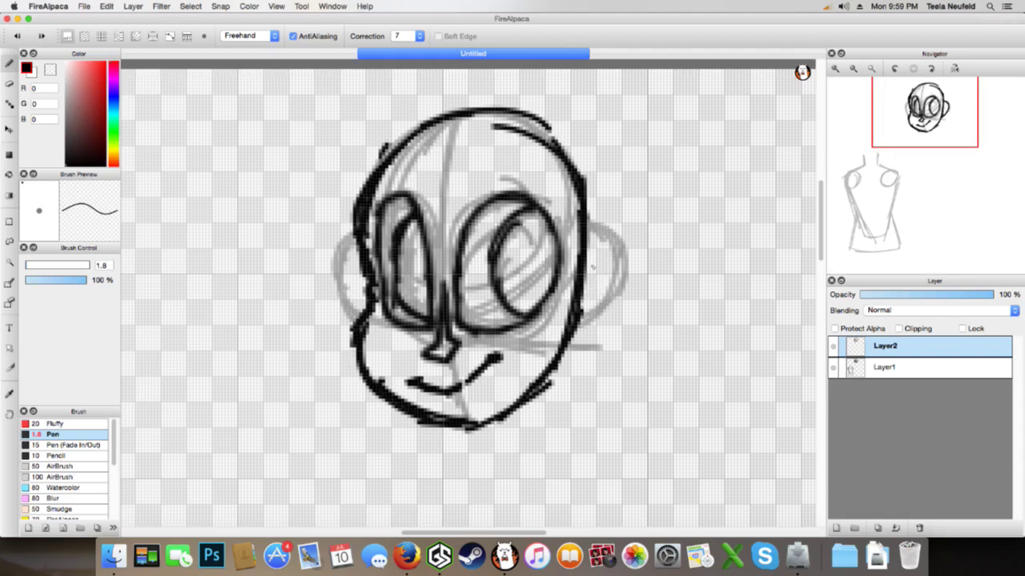
key(super+z)
Ink the ear beside the wider eye on Layer2 and add a small x-shaped mark inside it
mouse_move(585, 229)
mouse_down()
mouse_move(612, 231)
mouse_move(626, 254)
mouse_move(574, 330)
mouse_up()
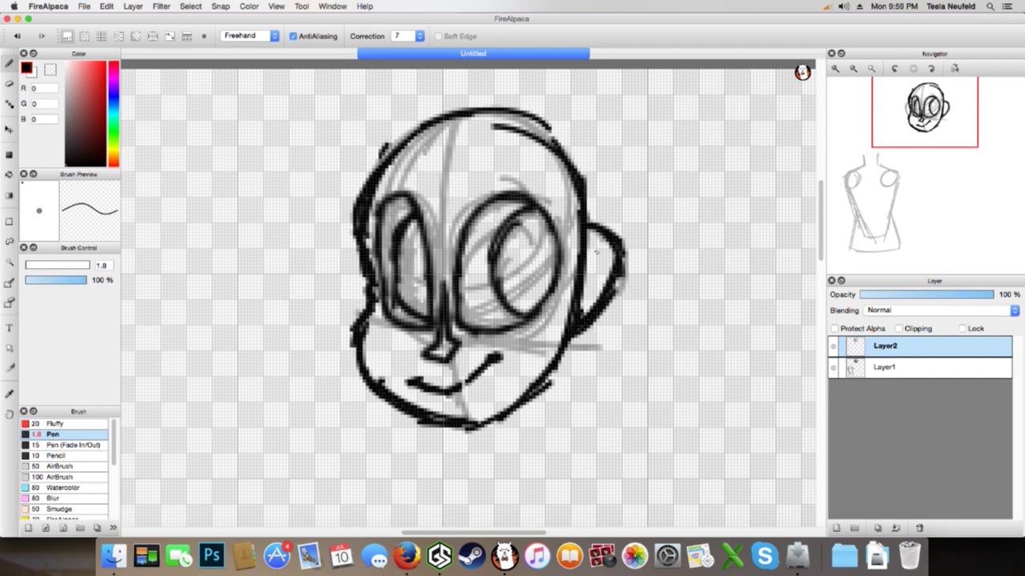
drag(587, 282, 610, 250)
mouse_move(581, 300)
mouse_down()
mouse_move(618, 247)
mouse_move(602, 279)
mouse_up()
key(super+z)
key(super+z)
drag(604, 256, 589, 286)
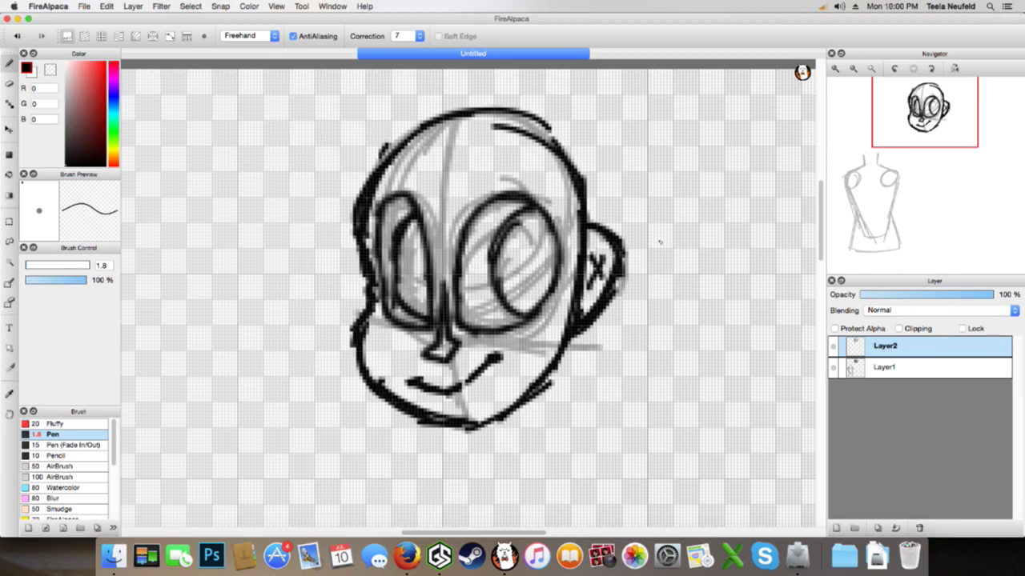
Move the inked head on Layer2 slightly down with Transform, apply it, and hide Layer1
click(854, 68)
drag(927, 135, 924, 143)
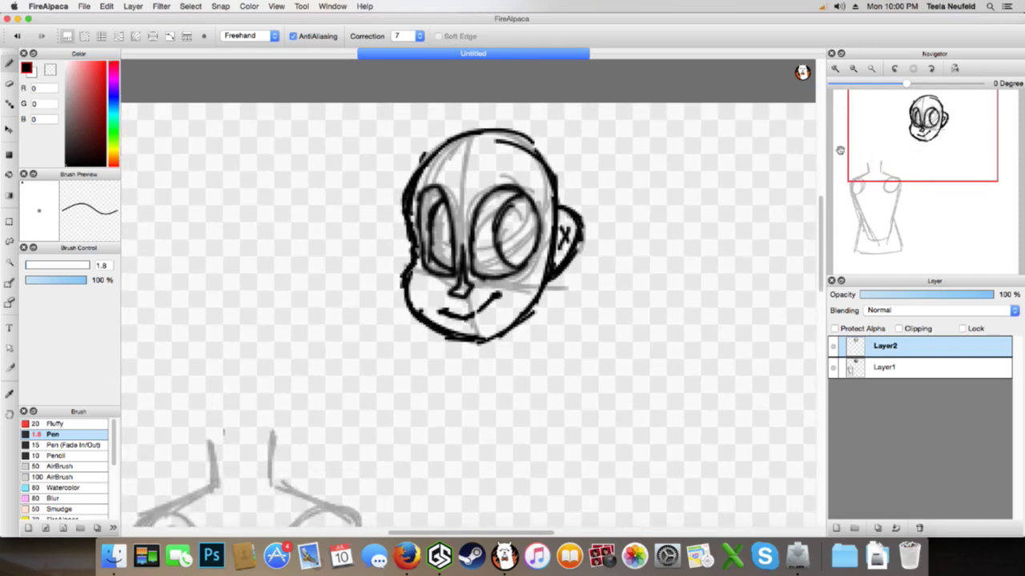
key(super+t)
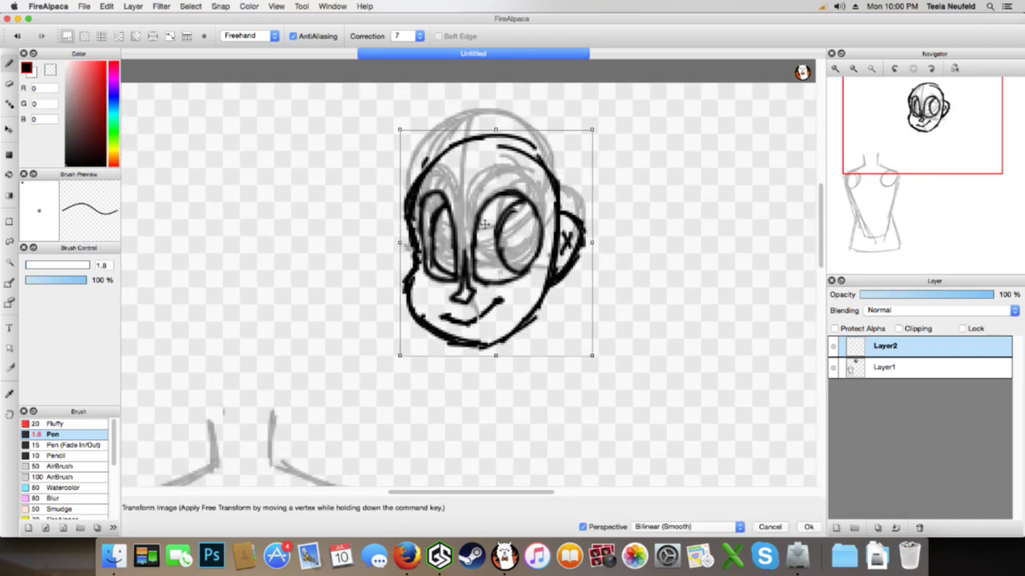
click(809, 526)
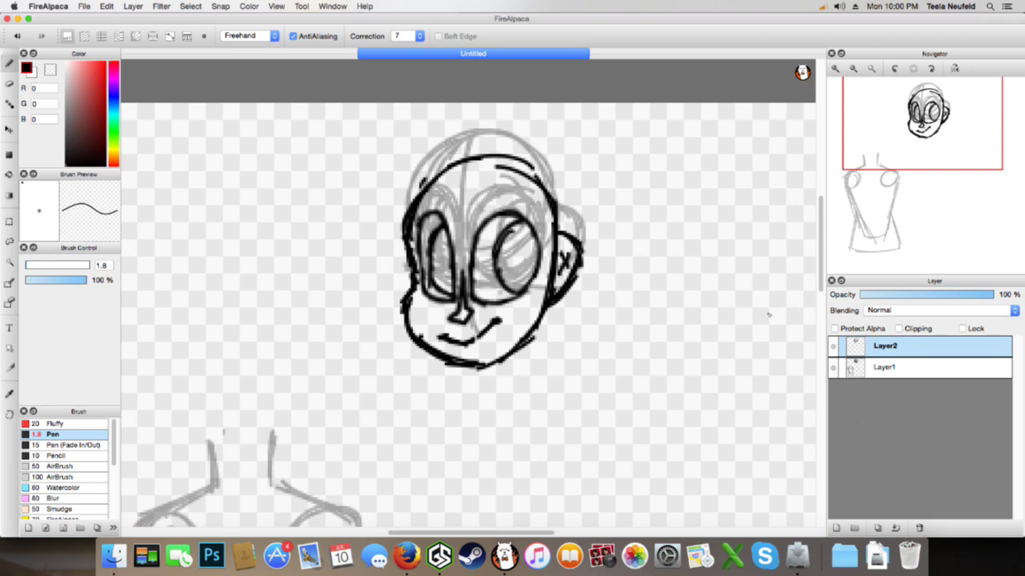
click(833, 368)
Thicken the upper inner edge of the narrower eye and hatch its iris with spaced diagonal Pen strokes
click(834, 68)
click(906, 138)
drag(907, 141, 920, 129)
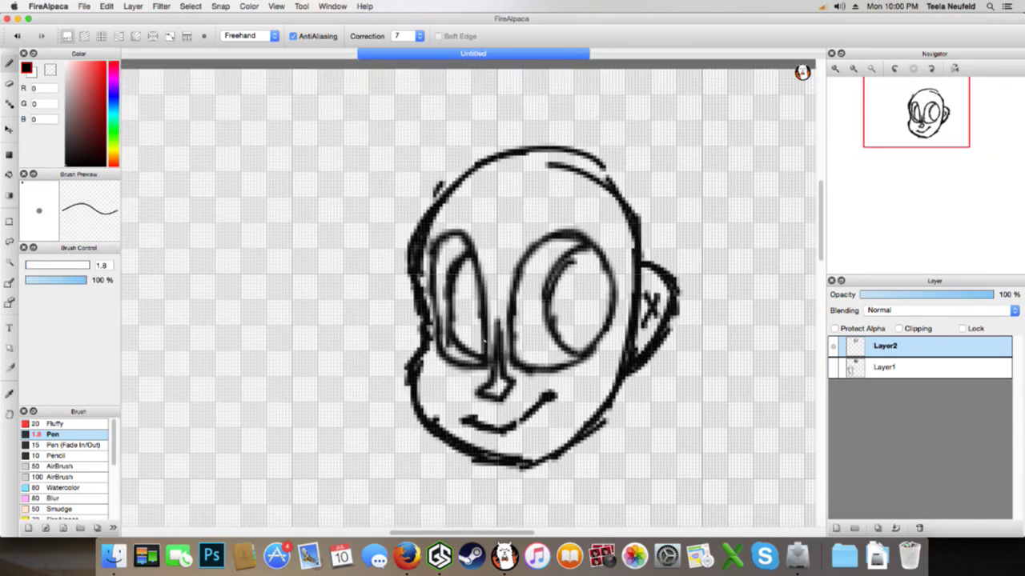
mouse_move(485, 336)
mouse_down()
mouse_move(480, 238)
mouse_move(464, 233)
mouse_up()
drag(483, 269, 454, 228)
mouse_move(458, 322)
mouse_down()
mouse_move(461, 312)
mouse_move(477, 344)
mouse_move(482, 264)
mouse_up()
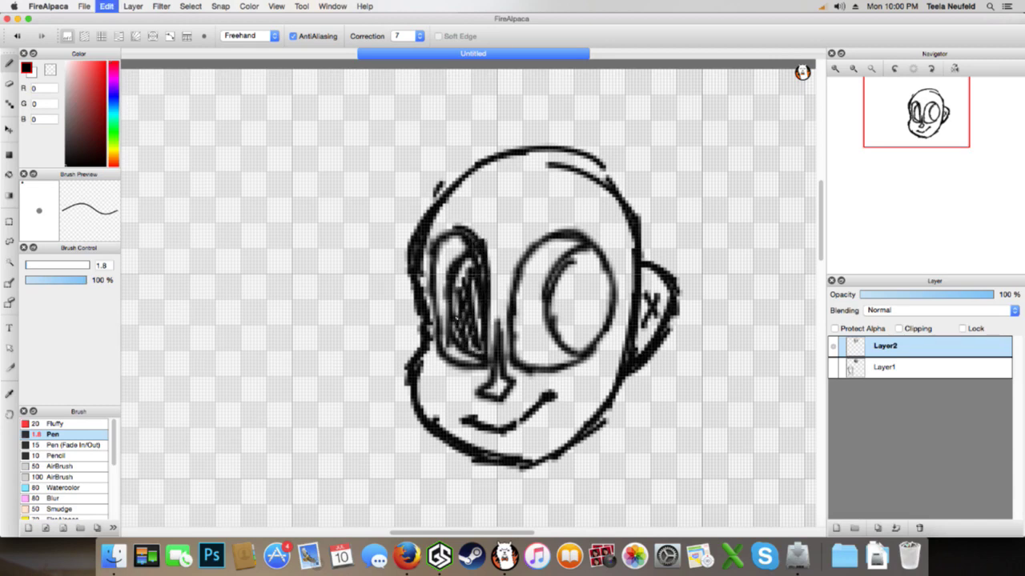
key(super+z)
drag(453, 318, 477, 357)
mouse_move(456, 297)
mouse_down()
mouse_move(484, 351)
mouse_move(480, 319)
mouse_up()
mouse_move(460, 264)
mouse_down()
mouse_move(485, 283)
mouse_move(486, 267)
mouse_up()
Try to cross-hatch the wider eye's iris, and undo that hatching along with the narrower eye's uppermost hatch lines
drag(555, 327, 591, 358)
drag(554, 298, 600, 345)
key(super+z)
key(super+z)
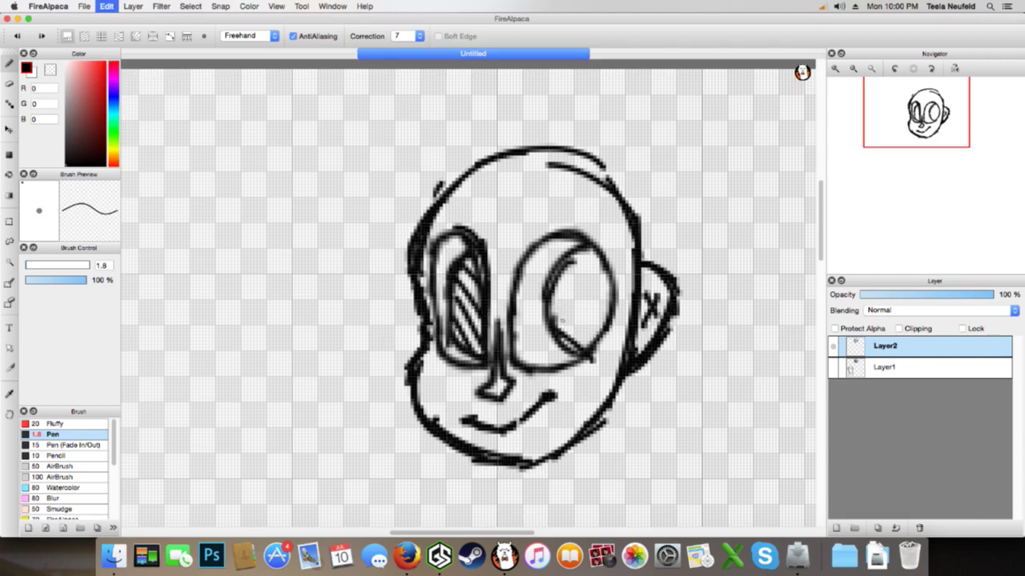
drag(552, 322, 584, 352)
mouse_move(553, 298)
mouse_down()
mouse_move(594, 342)
mouse_move(602, 329)
mouse_up()
mouse_move(570, 267)
mouse_down()
mouse_move(618, 313)
mouse_move(618, 290)
mouse_up()
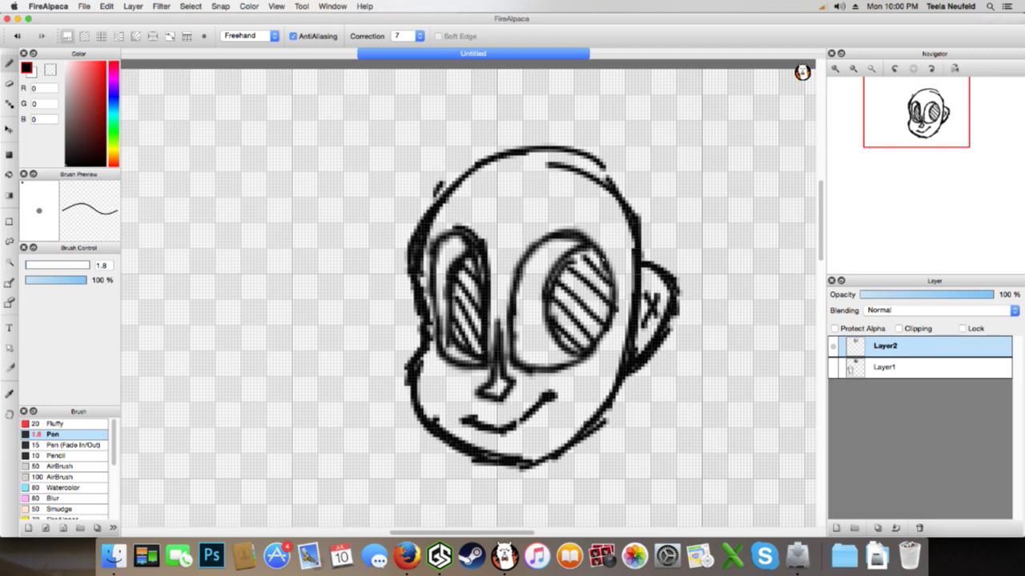
drag(590, 253, 553, 294)
mouse_move(599, 261)
mouse_down()
mouse_move(565, 313)
mouse_move(564, 360)
mouse_up()
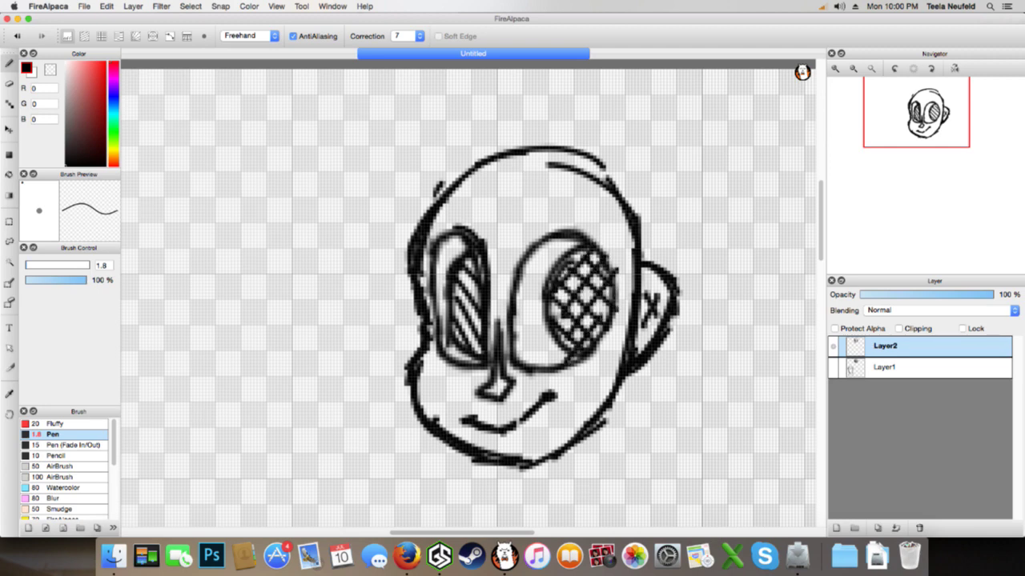
key(super+z)
key(super+z)
key(super+z)
key(super+z)
key(super+z)
key(super+z)
key(super+z)
key(super+z)
key(super+z)
key(super+z)
key(super+z)
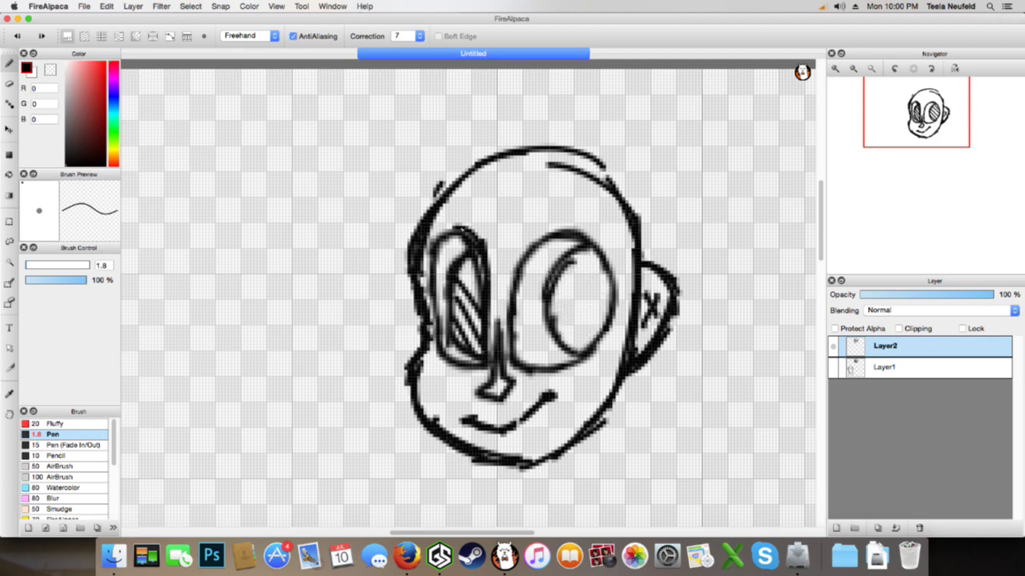
Undo the remaining hatching in the narrower eye's iris, and try short strokes inside both irises before undoing them
key(super+z)
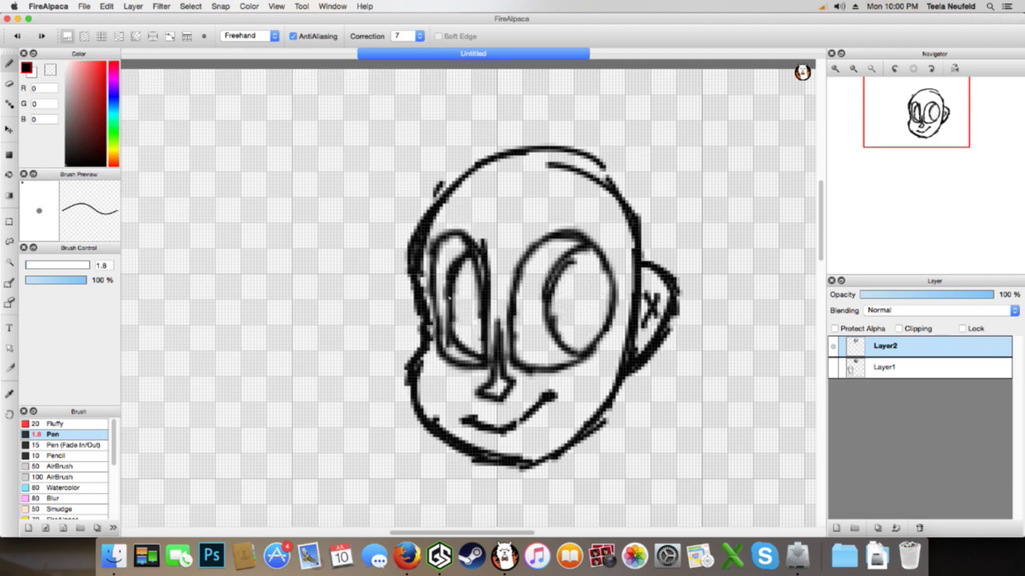
click(42, 37)
mouse_move(457, 313)
mouse_down()
mouse_move(471, 340)
mouse_move(465, 309)
mouse_move(474, 264)
mouse_up()
mouse_move(549, 312)
mouse_down()
mouse_move(565, 344)
mouse_move(571, 289)
mouse_move(584, 305)
mouse_move(602, 265)
mouse_move(611, 288)
mouse_move(588, 344)
mouse_move(581, 292)
mouse_move(560, 264)
mouse_up()
drag(894, 149, 898, 143)
key(super+z)
key(super+z)
key(super+z)
key(super+z)
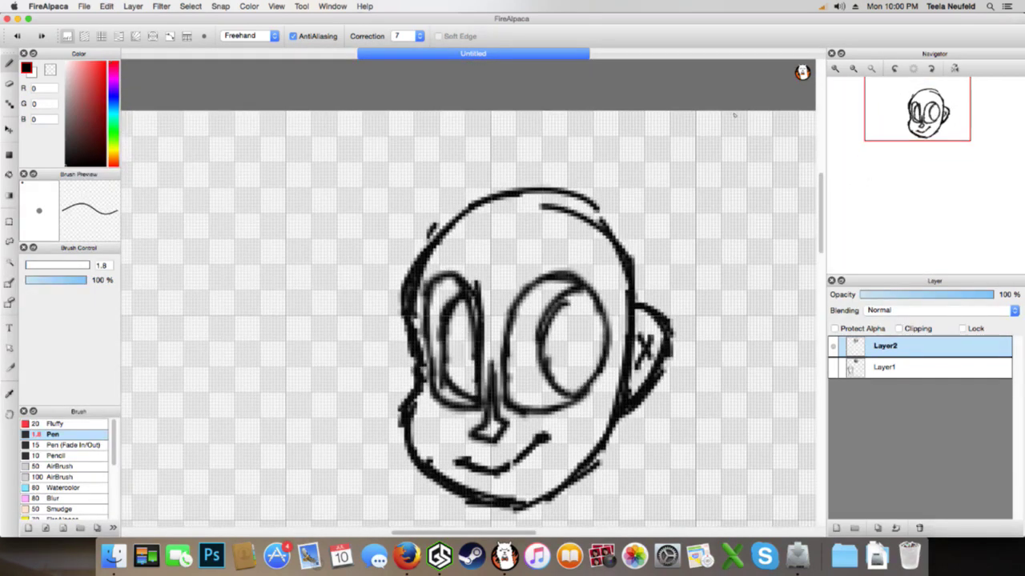
Show and select Layer1, and move its sketch down with Transform until it lines up with the inked head on Layer2
click(42, 36)
click(834, 368)
click(847, 369)
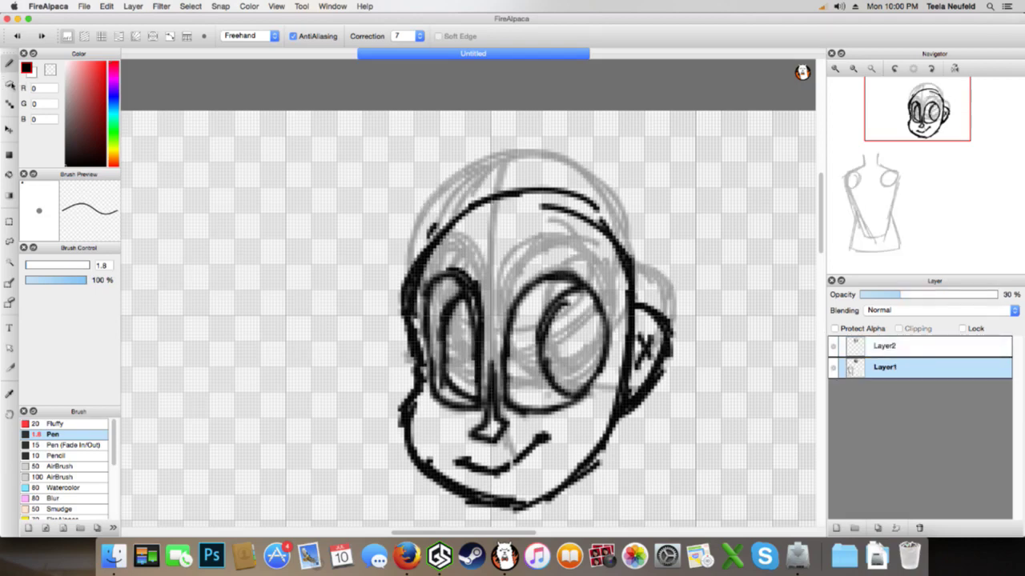
key(super+t)
drag(570, 253, 569, 296)
key(Return)
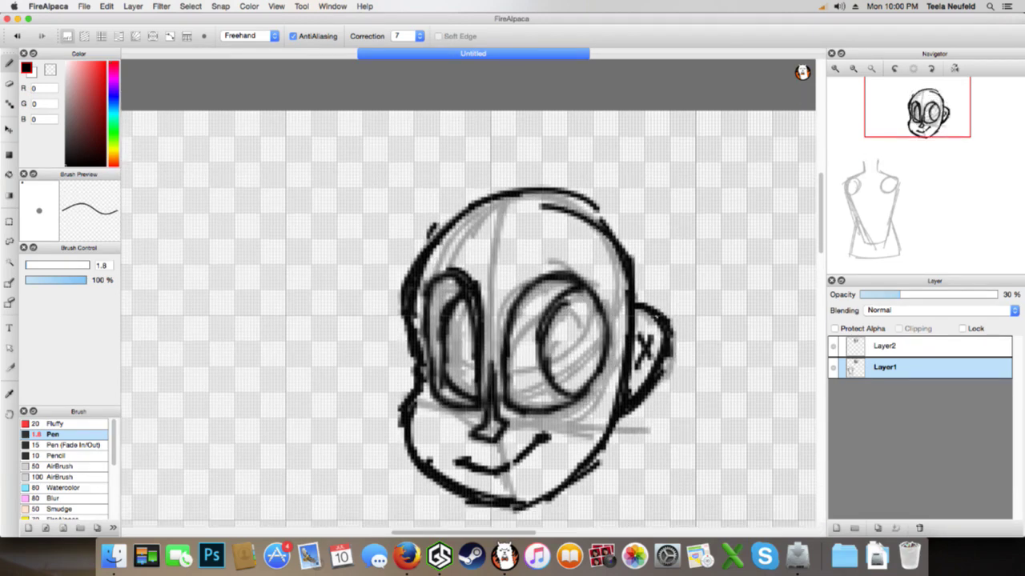
Sketch a large rounded hair outline on Layer1 around the crown and both sides of the head, undoing the first stroke
mouse_move(601, 167)
mouse_down()
mouse_move(544, 156)
mouse_move(507, 131)
mouse_up()
key(super+z)
key(super+z)
mouse_move(590, 165)
mouse_down()
mouse_move(496, 151)
mouse_move(576, 152)
mouse_up()
drag(422, 178, 555, 141)
mouse_move(456, 156)
mouse_down()
mouse_move(367, 261)
mouse_move(370, 330)
mouse_up()
drag(393, 222, 365, 309)
drag(379, 254, 403, 366)
drag(367, 295, 407, 384)
drag(374, 341, 413, 381)
mouse_move(592, 160)
mouse_down()
mouse_move(661, 210)
mouse_move(682, 325)
mouse_up()
drag(678, 262, 653, 349)
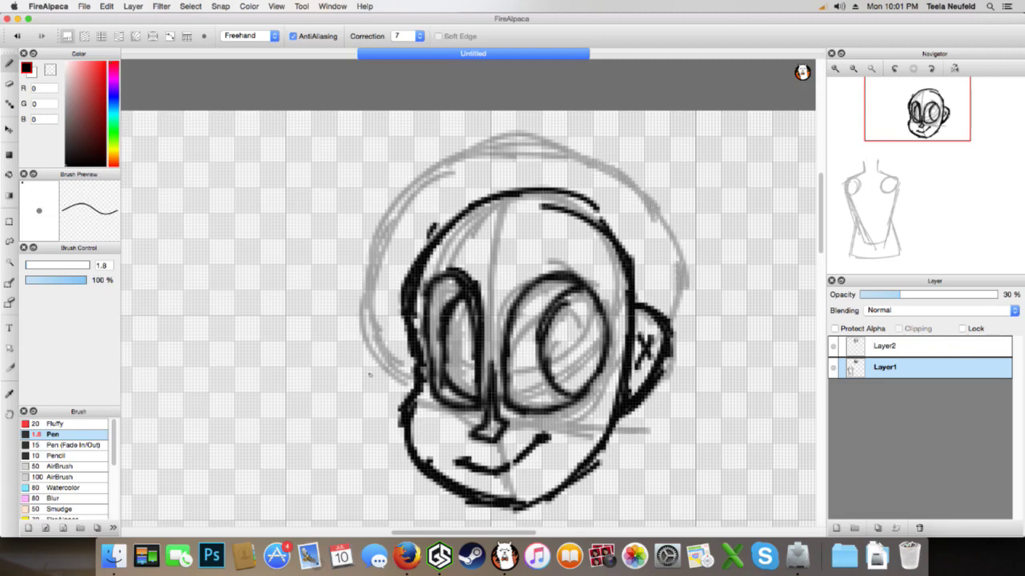
Sketch a pointed, outward-flaring hair tuft beside the narrower eye on Layer1
drag(335, 360, 416, 385)
drag(319, 340, 383, 379)
drag(317, 314, 355, 366)
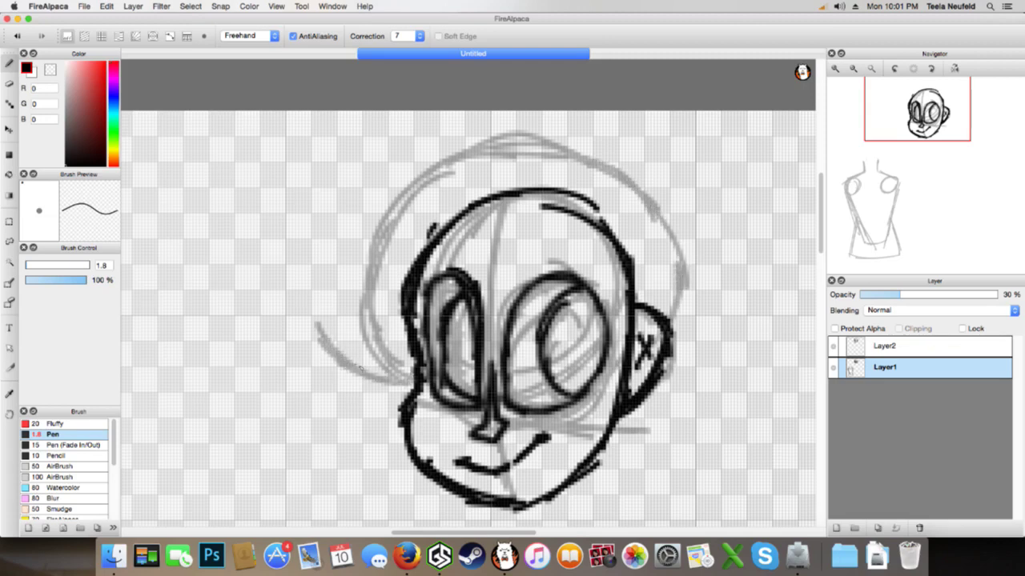
mouse_move(401, 412)
mouse_down()
mouse_move(319, 352)
mouse_move(333, 362)
mouse_up()
mouse_move(360, 298)
mouse_down()
mouse_move(325, 357)
mouse_move(325, 336)
mouse_up()
drag(400, 257, 376, 287)
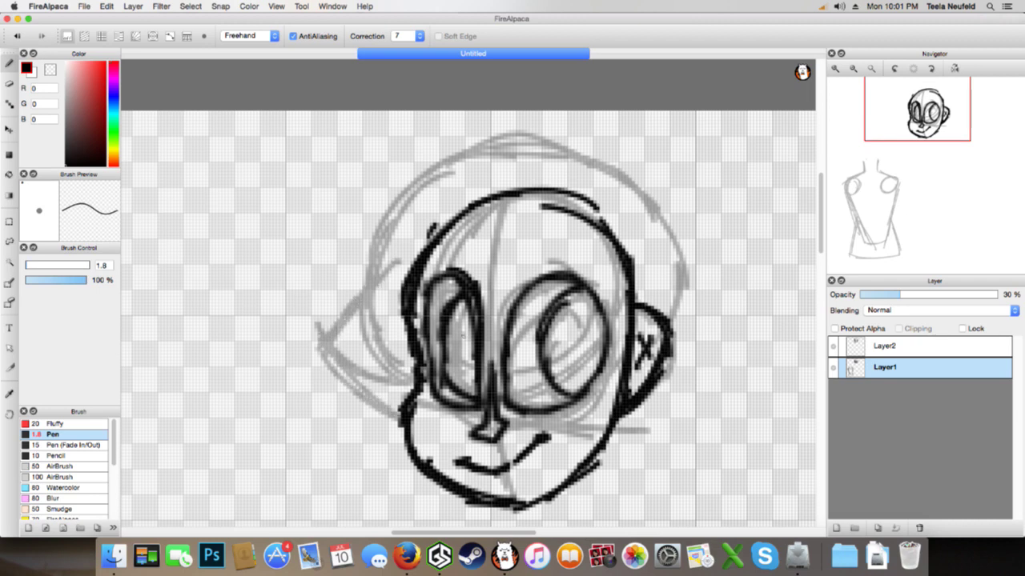
Sketch a matching flared hair tuft around the ear on Layer1 and reinforce the hair outline over the crown
mouse_move(608, 445)
mouse_down()
mouse_move(703, 387)
mouse_move(707, 362)
mouse_move(679, 308)
mouse_up()
drag(648, 263, 675, 300)
mouse_move(643, 269)
mouse_down()
mouse_move(694, 333)
mouse_move(663, 284)
mouse_move(709, 375)
mouse_up()
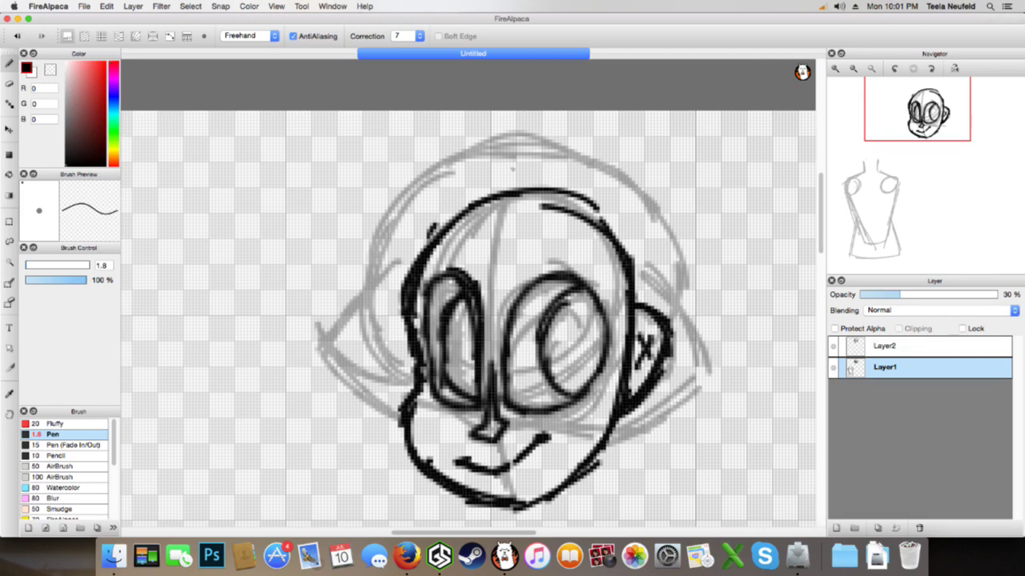
mouse_move(530, 147)
mouse_down()
mouse_move(483, 155)
mouse_move(415, 197)
mouse_up()
drag(464, 164, 453, 171)
drag(405, 194, 379, 237)
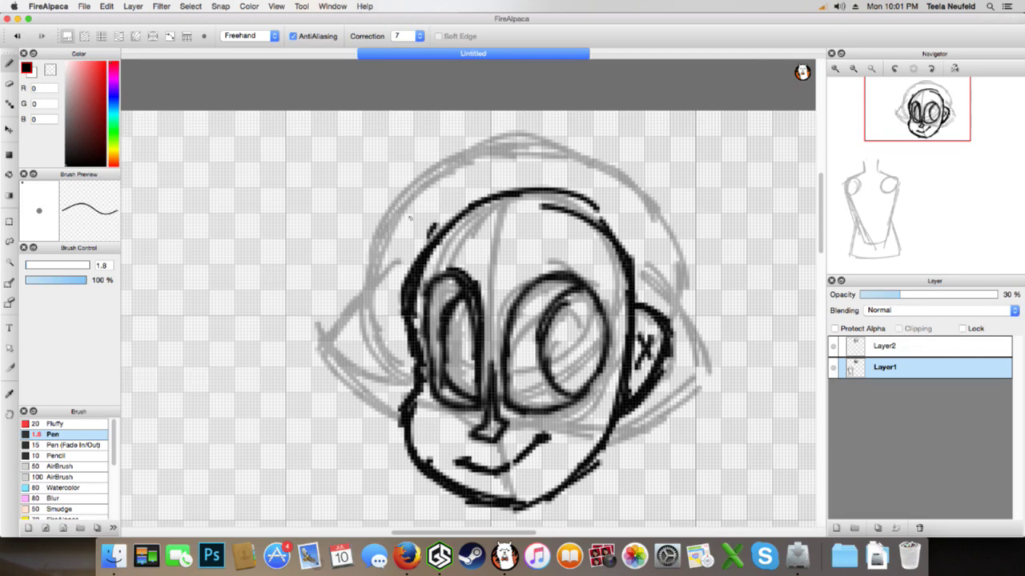
Sketch a parting mark at the top of the hair and fringe guidelines across the forehead and wider eye on Layer1
click(841, 352)
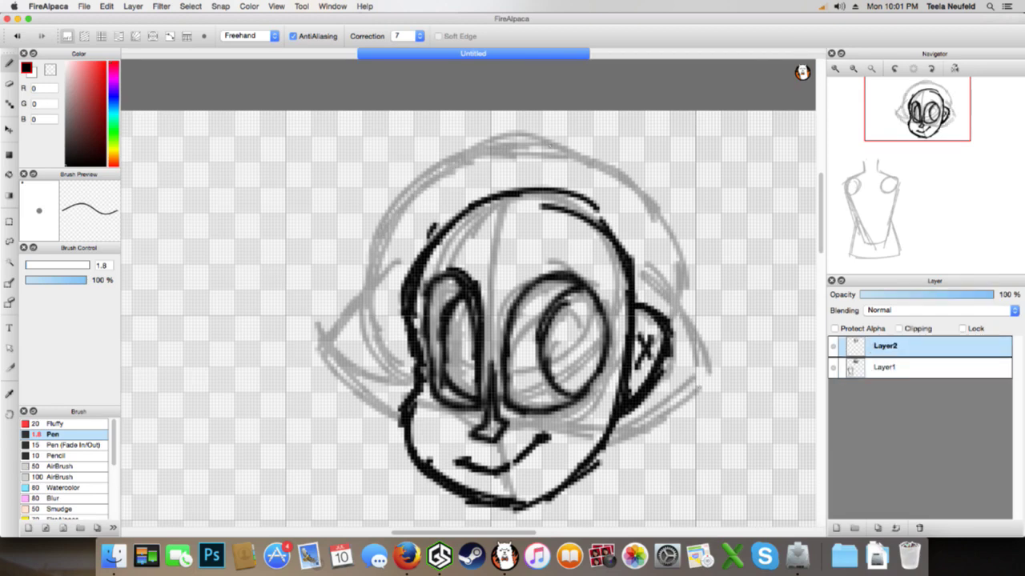
click(855, 366)
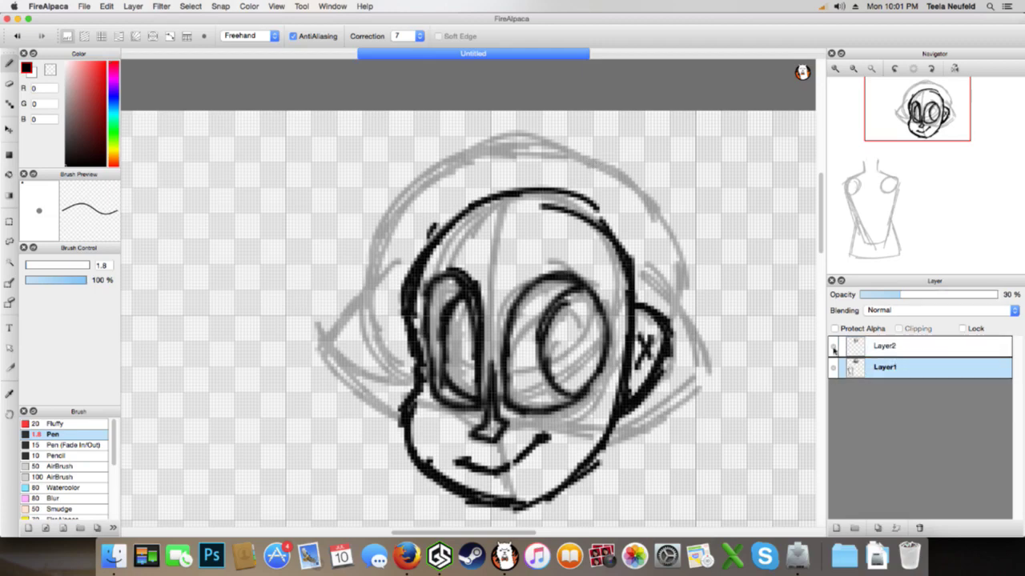
drag(616, 141, 586, 181)
drag(595, 233, 531, 259)
mouse_move(597, 238)
mouse_down()
mouse_move(480, 281)
mouse_move(404, 234)
mouse_up()
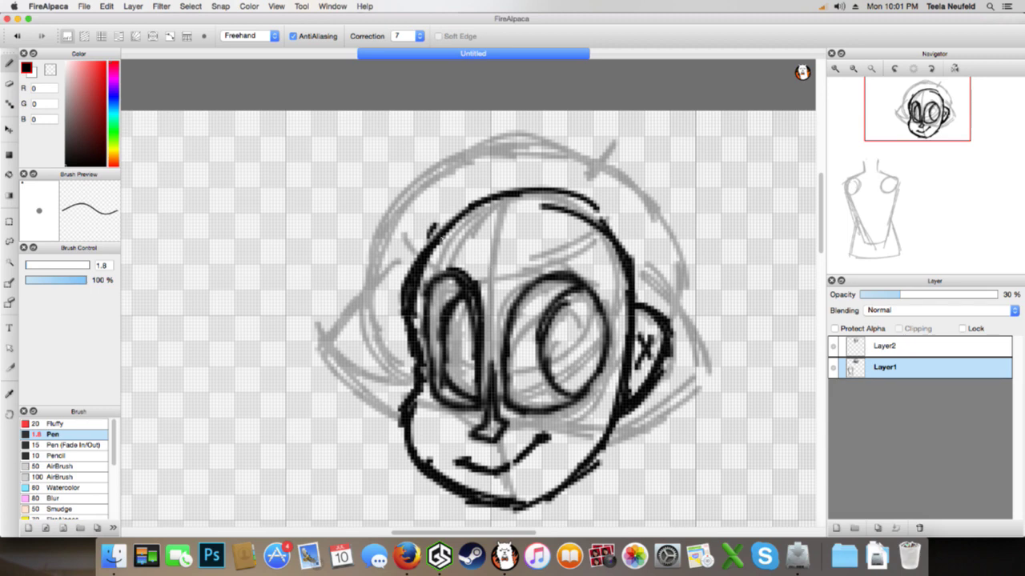
mouse_move(593, 238)
mouse_down()
mouse_move(606, 299)
mouse_move(570, 329)
mouse_move(586, 346)
mouse_up()
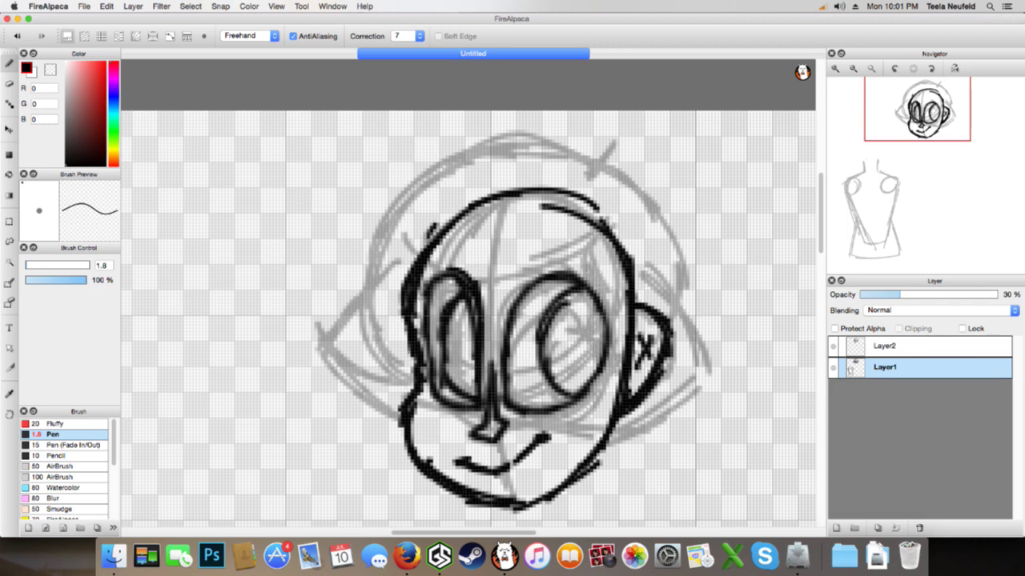
Ink the wavy top of the hair with curled locks at the crown on Layer2, redoing the first strokes
click(884, 346)
mouse_move(592, 171)
mouse_down()
mouse_move(599, 138)
mouse_move(552, 125)
mouse_up()
key(super+z)
key(super+z)
key(super+z)
mouse_move(597, 181)
mouse_down()
mouse_move(566, 141)
mouse_move(536, 128)
mouse_up()
mouse_move(588, 147)
mouse_down()
mouse_move(535, 125)
mouse_move(488, 160)
mouse_up()
mouse_move(504, 149)
mouse_down()
mouse_move(466, 144)
mouse_move(454, 119)
mouse_move(480, 147)
mouse_move(525, 134)
mouse_up()
mouse_move(462, 114)
mouse_down()
mouse_move(434, 148)
mouse_move(453, 170)
mouse_move(405, 180)
mouse_move(418, 199)
mouse_up()
mouse_move(449, 130)
mouse_down()
mouse_move(429, 206)
mouse_move(392, 213)
mouse_move(360, 254)
mouse_up()
Ink the hair's wavy edge and curled tuft beside the narrower eye down to the cheek on Layer2
mouse_move(398, 220)
mouse_down()
mouse_move(377, 234)
mouse_move(360, 275)
mouse_move(404, 226)
mouse_move(365, 250)
mouse_up()
key(super+z)
key(super+z)
mouse_move(400, 221)
mouse_down()
mouse_move(362, 261)
mouse_move(380, 261)
mouse_up()
key(super+z)
key(super+z)
mouse_move(402, 227)
mouse_down()
mouse_move(357, 293)
mouse_move(337, 297)
mouse_move(341, 323)
mouse_up()
drag(347, 288, 332, 356)
mouse_move(331, 320)
mouse_down()
mouse_move(357, 386)
mouse_move(400, 410)
mouse_up()
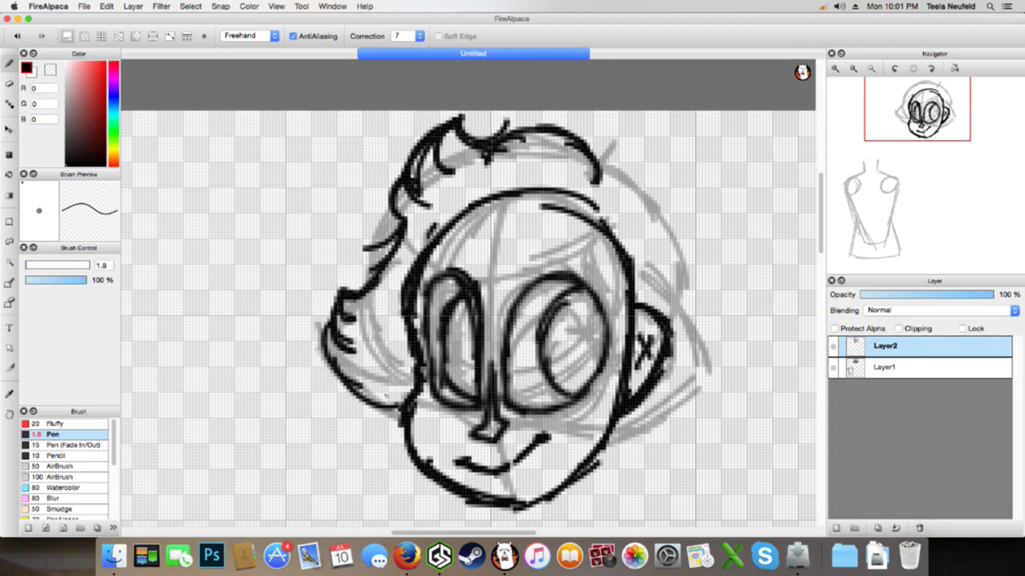
Ink the hair on the ear side on Layer2, with a curled upper lock and a jagged tuft reaching the jaw
mouse_move(610, 440)
mouse_down()
mouse_move(682, 407)
mouse_move(690, 383)
mouse_up()
mouse_move(650, 420)
mouse_down()
mouse_move(698, 368)
mouse_move(708, 319)
mouse_move(701, 328)
mouse_move(671, 321)
mouse_move(653, 263)
mouse_move(674, 299)
mouse_up()
mouse_move(600, 184)
mouse_down()
mouse_move(637, 174)
mouse_move(665, 213)
mouse_move(690, 206)
mouse_move(686, 242)
mouse_move(702, 254)
mouse_up()
mouse_move(693, 214)
mouse_down()
mouse_move(709, 269)
mouse_move(673, 288)
mouse_up()
mouse_move(698, 248)
mouse_down()
mouse_move(693, 277)
mouse_move(715, 323)
mouse_up()
drag(683, 295, 721, 326)
key(super+z)
key(super+z)
key(super+z)
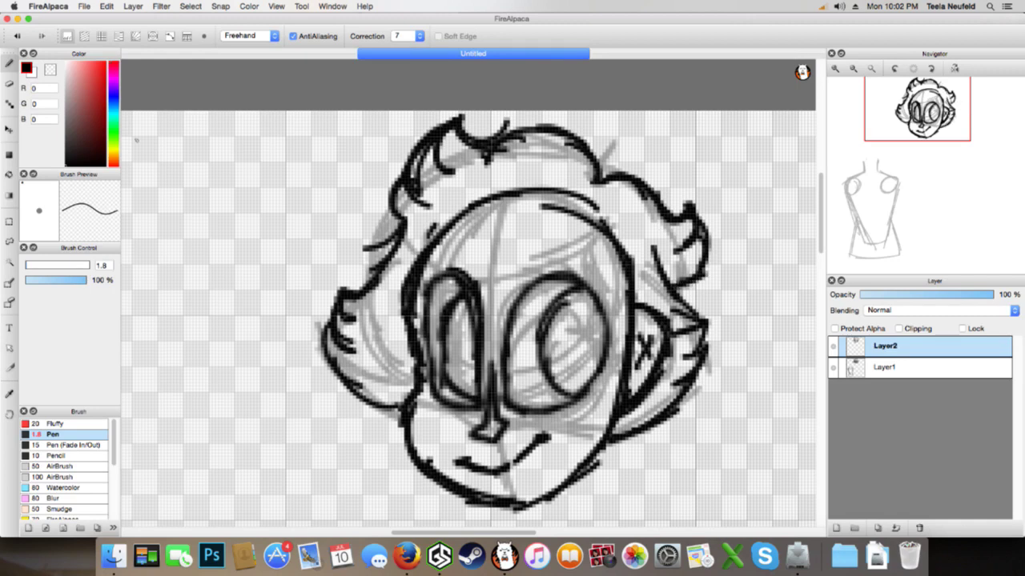
Lasso the lower hair tuft behind the ear, move it outward and rotate it slightly with Transform, and apply it
click(8, 237)
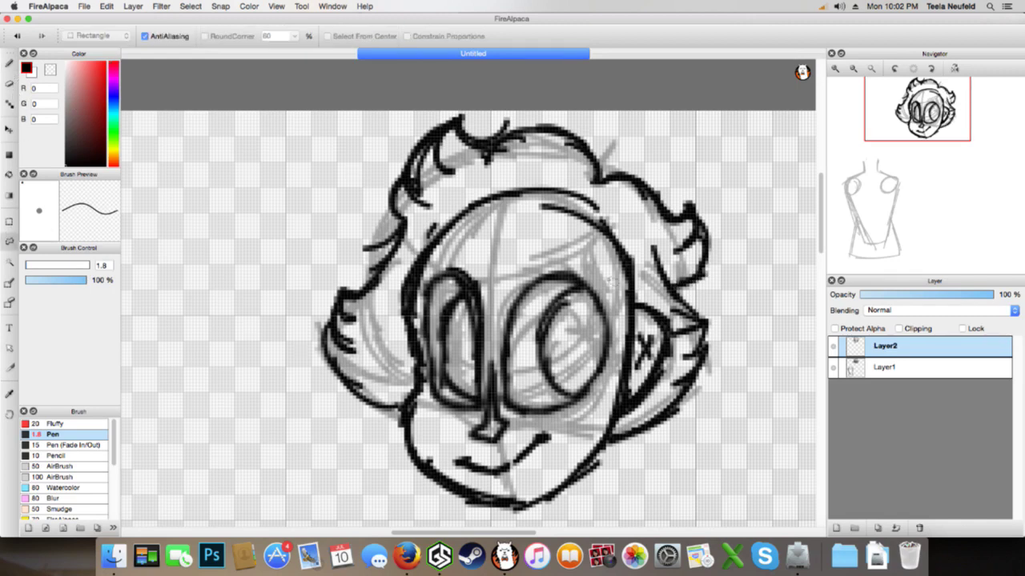
mouse_move(657, 236)
mouse_down()
mouse_move(650, 267)
mouse_move(642, 261)
mouse_move(679, 336)
mouse_move(675, 366)
mouse_move(614, 448)
mouse_move(684, 438)
mouse_move(748, 320)
mouse_move(722, 298)
mouse_move(671, 295)
mouse_move(654, 232)
mouse_up()
key(super+z)
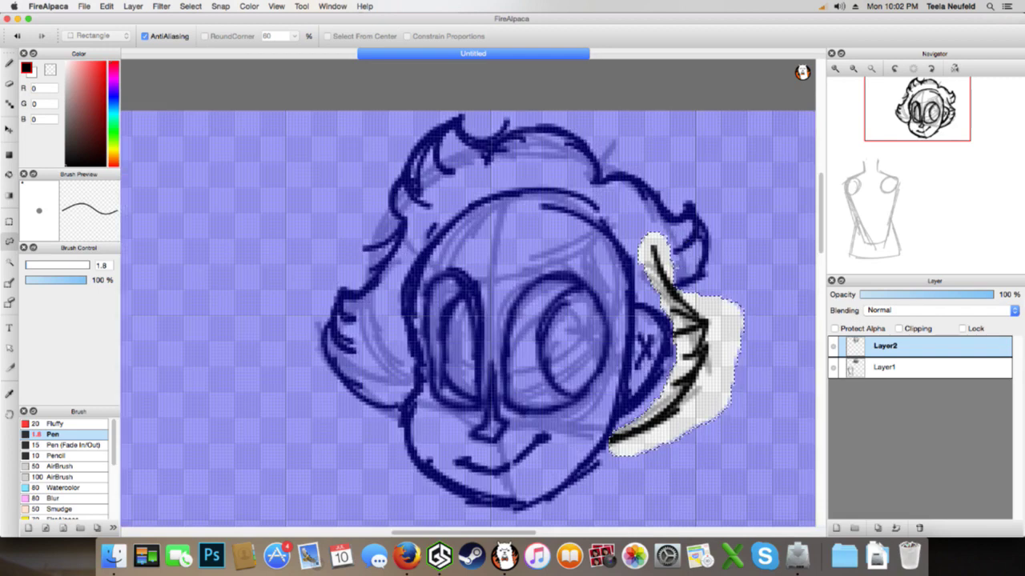
key(super+t)
drag(698, 323, 724, 328)
mouse_move(770, 215)
mouse_down()
mouse_move(759, 229)
mouse_move(785, 223)
mouse_move(760, 207)
mouse_up()
mouse_move(720, 302)
mouse_down()
mouse_move(729, 306)
mouse_move(723, 316)
mouse_up()
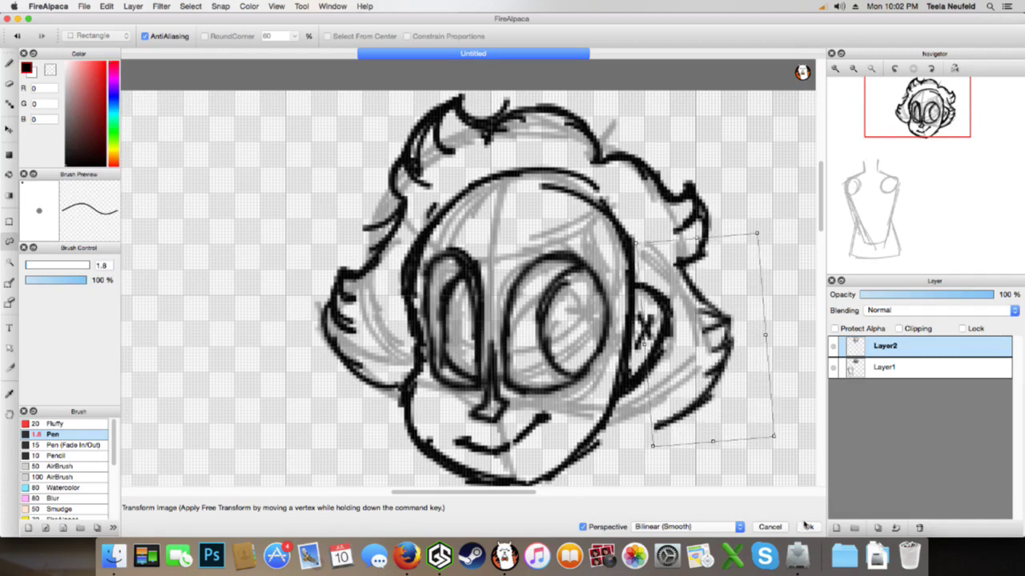
click(808, 527)
Deselect, erase the loose lower end of the moved tuft, and redraw its bottom edge with the Pen to meet the jaw
key(e)
key(super+d)
drag(665, 429, 694, 424)
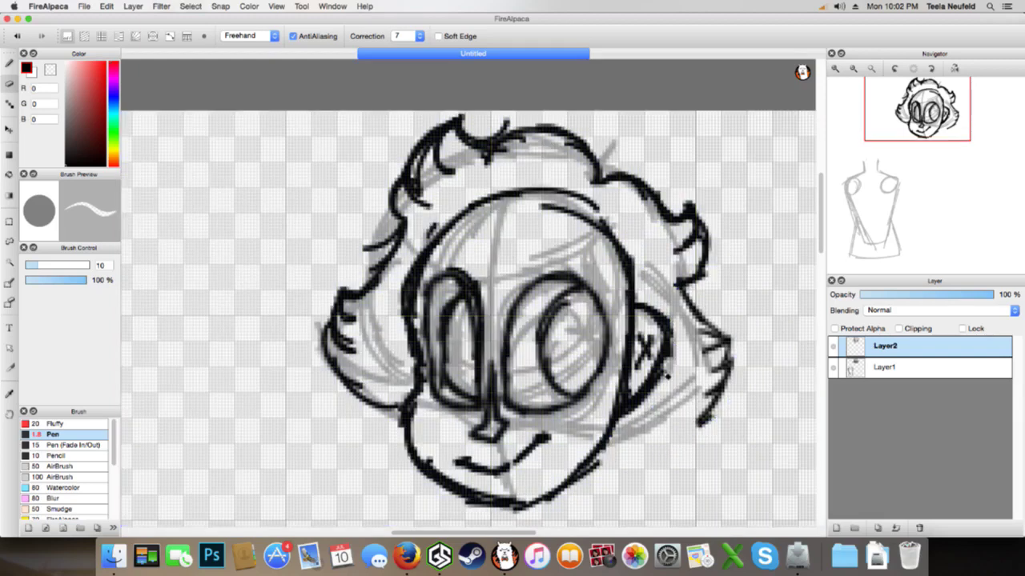
click(11, 61)
drag(606, 444, 685, 428)
drag(636, 452, 711, 403)
Ink a fringe line slanting across both eyes and a narrow sideburn lock running from it past the wider eye
mouse_move(628, 227)
mouse_down()
mouse_move(588, 273)
mouse_move(521, 293)
mouse_move(472, 323)
mouse_up()
mouse_move(525, 285)
mouse_down()
mouse_move(474, 319)
mouse_move(469, 334)
mouse_move(395, 323)
mouse_move(397, 296)
mouse_up()
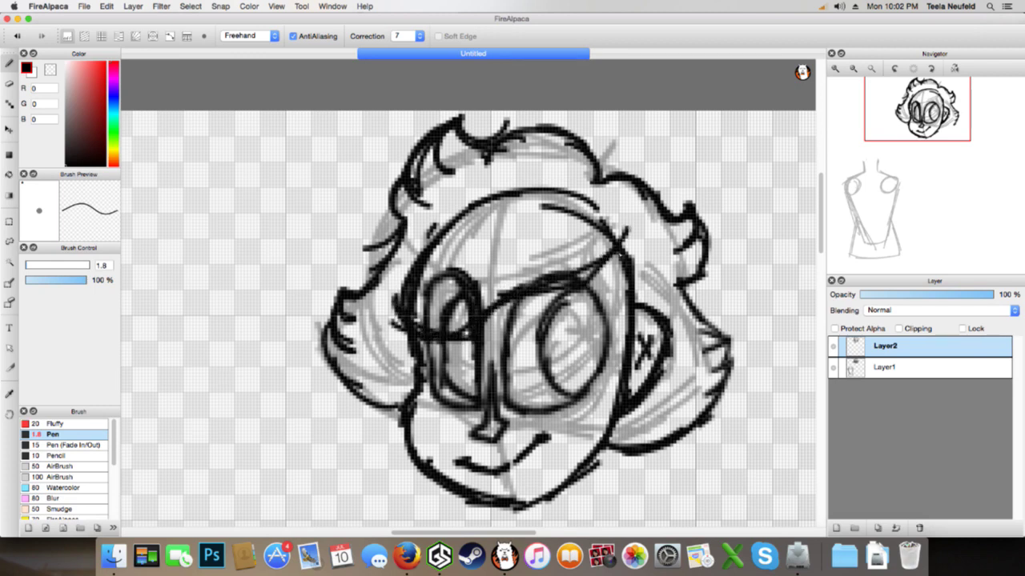
key(super+z)
key(super+z)
key(super+z)
mouse_move(497, 299)
mouse_down()
mouse_move(418, 293)
mouse_move(402, 269)
mouse_up()
drag(432, 309, 404, 258)
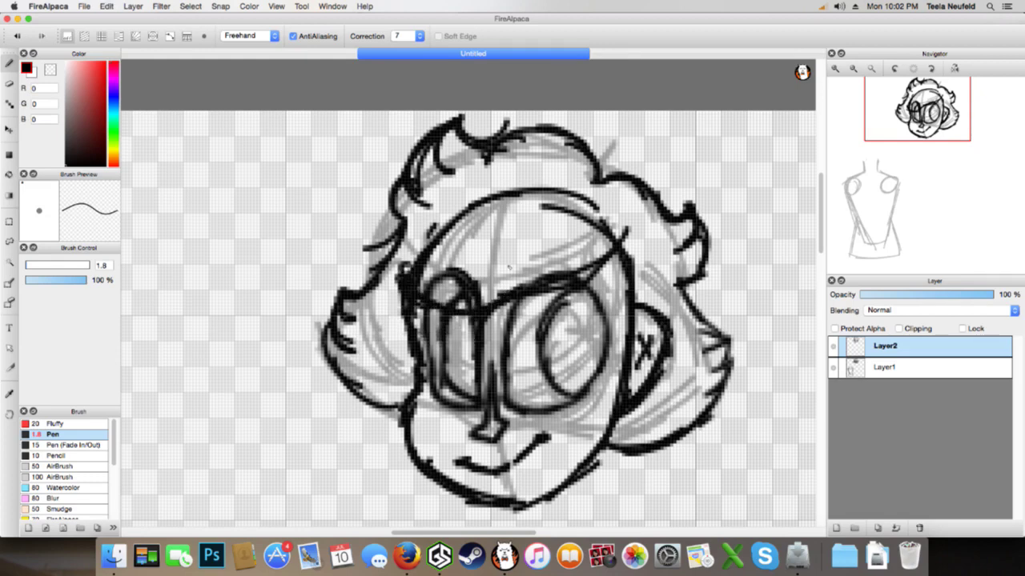
mouse_move(614, 254)
mouse_down()
mouse_move(619, 317)
mouse_move(613, 343)
mouse_move(596, 337)
mouse_move(610, 379)
mouse_move(589, 416)
mouse_move(631, 445)
mouse_up()
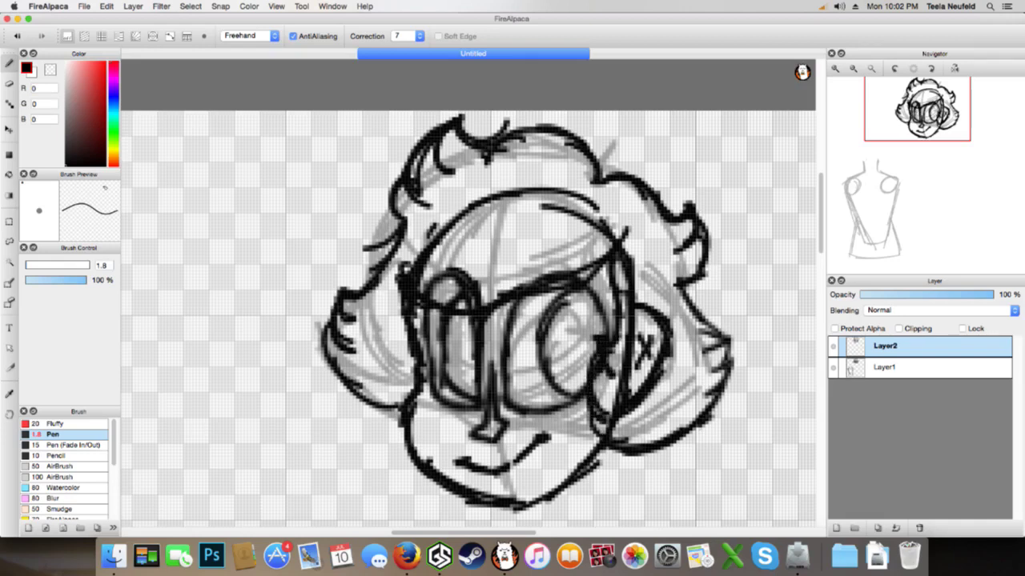
Erase the bald skull outline above the fringe inside the inked hair, and return to the Pen
key(e)
mouse_move(453, 215)
mouse_down()
mouse_move(412, 264)
mouse_move(478, 200)
mouse_move(588, 214)
mouse_move(546, 181)
mouse_move(616, 238)
mouse_up()
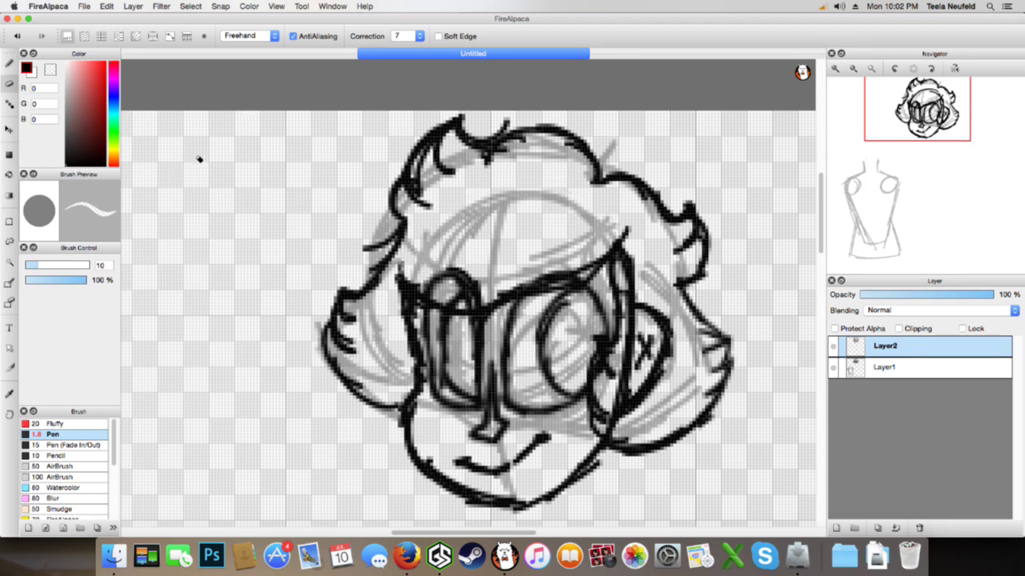
click(10, 64)
drag(533, 419, 536, 434)
key(super+z)
key(super+z)
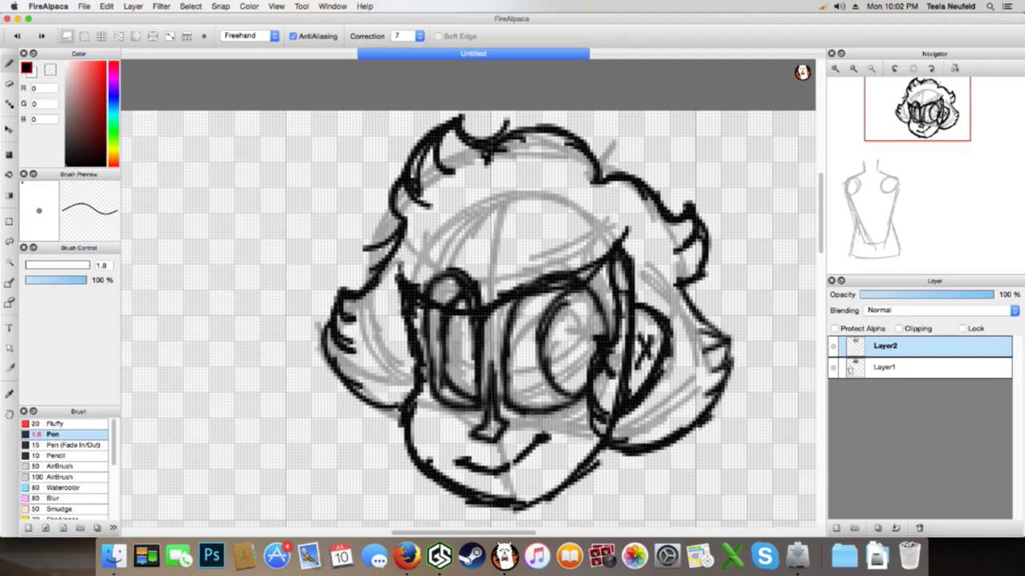
Ink a row of small square segments along the jaw below the sideburn lock
drag(918, 164, 914, 143)
mouse_move(594, 325)
mouse_down()
mouse_move(587, 309)
mouse_move(615, 278)
mouse_move(619, 286)
mouse_up()
key(super+z)
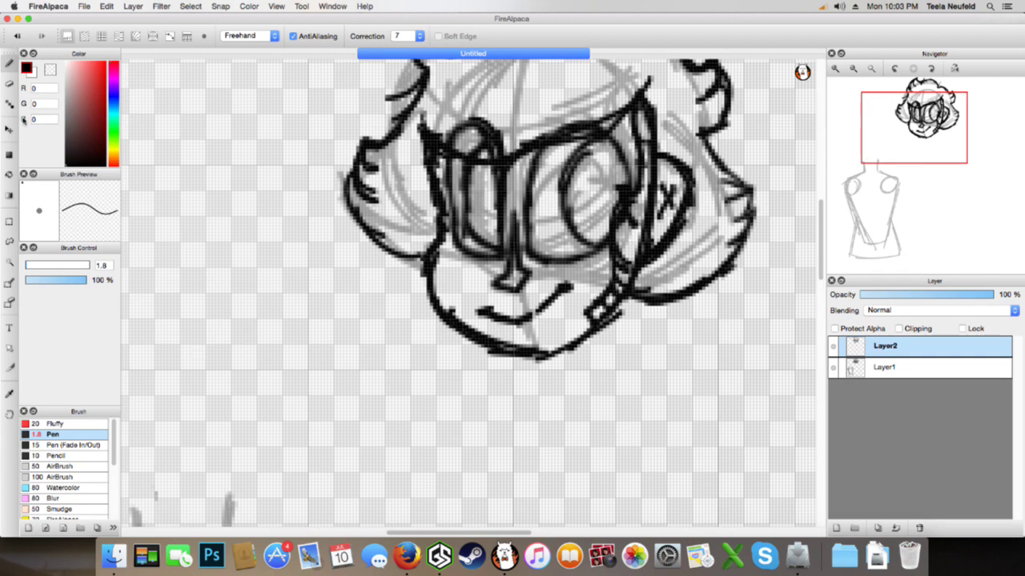
Shrink the Eraser, erase the lower part of the nose bridge, and redraw the nose tip with the Pen
click(9, 84)
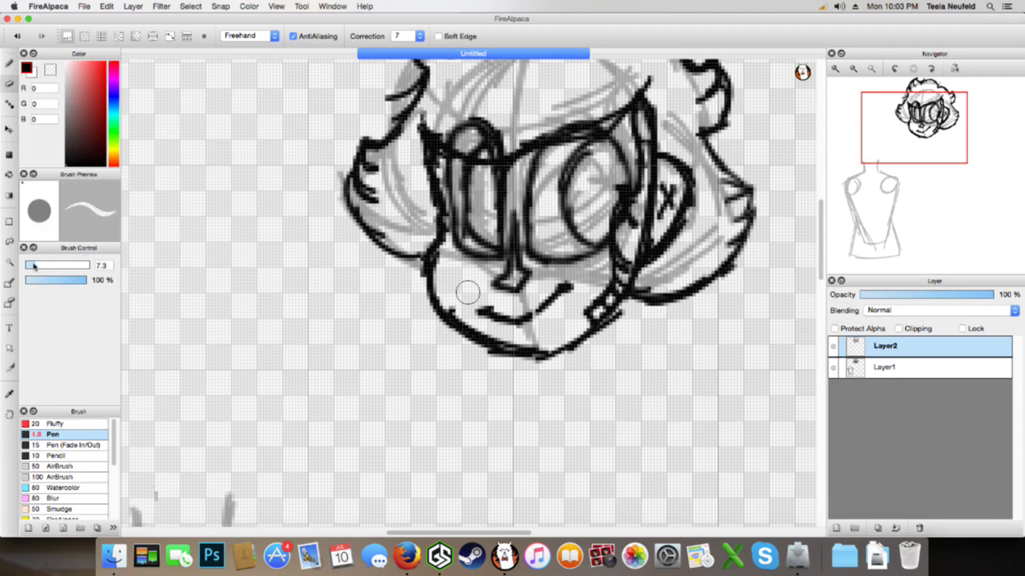
mouse_move(517, 251)
mouse_down()
mouse_move(507, 269)
mouse_move(515, 237)
mouse_move(533, 269)
mouse_up()
key(b)
key(super+z)
key(super+z)
key(super+z)
key(super+z)
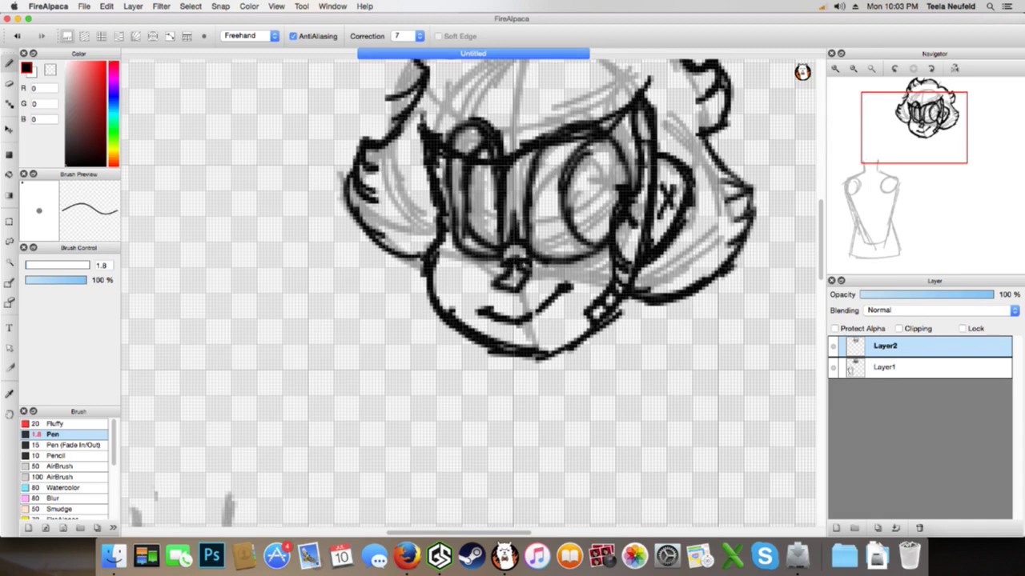
drag(530, 268, 521, 288)
Lasso the lower face with nose tip, mouth and chin, shift it slightly up with Transform, apply it, and deselect
mouse_move(923, 156)
mouse_down()
mouse_move(923, 165)
mouse_move(920, 141)
mouse_up()
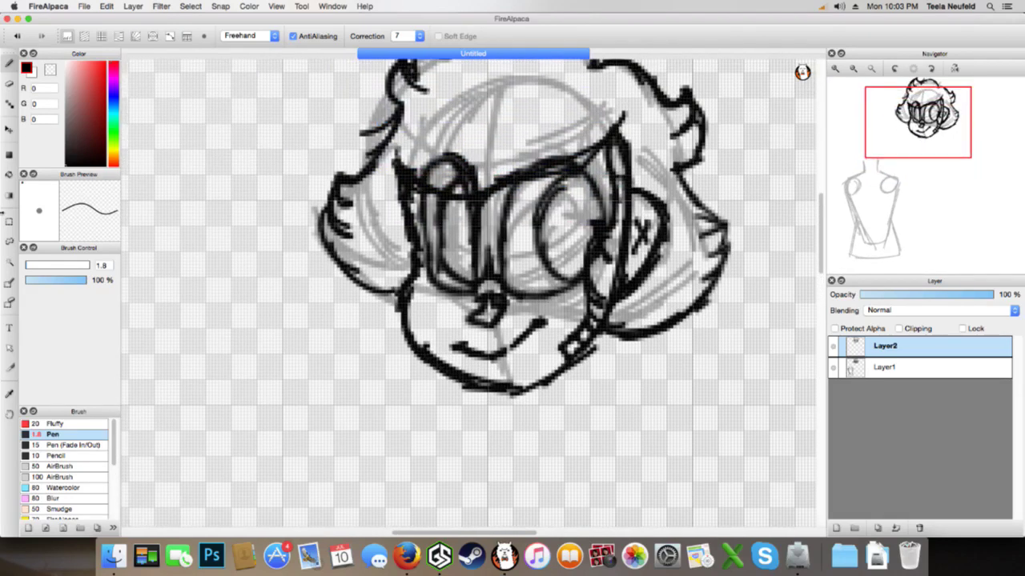
click(9, 241)
mouse_move(420, 282)
mouse_down()
mouse_move(401, 290)
mouse_move(417, 368)
mouse_move(572, 404)
mouse_move(610, 356)
mouse_move(607, 331)
mouse_up()
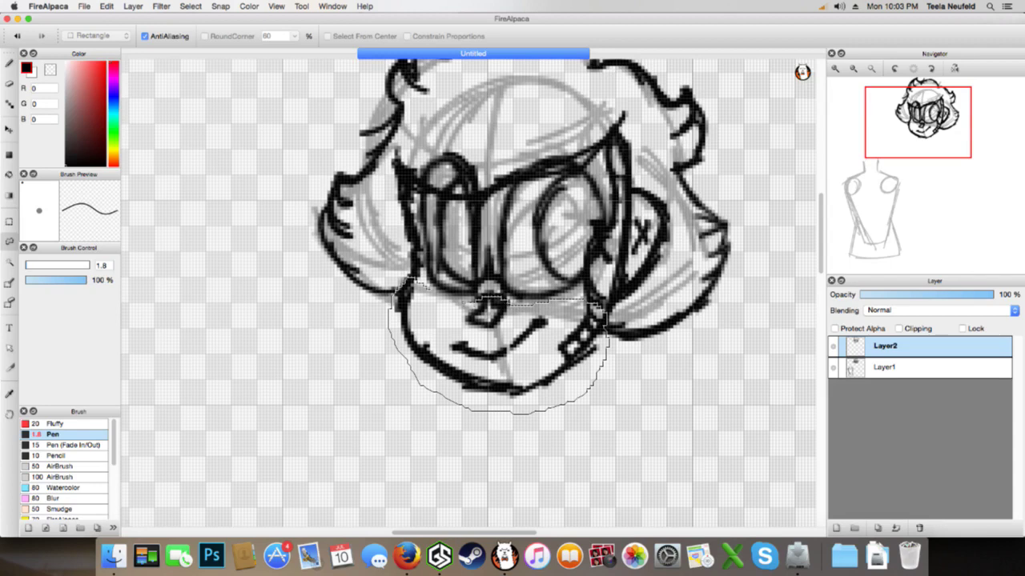
drag(476, 301, 432, 288)
key(super+t)
drag(553, 361, 550, 357)
click(809, 526)
key(super+d)
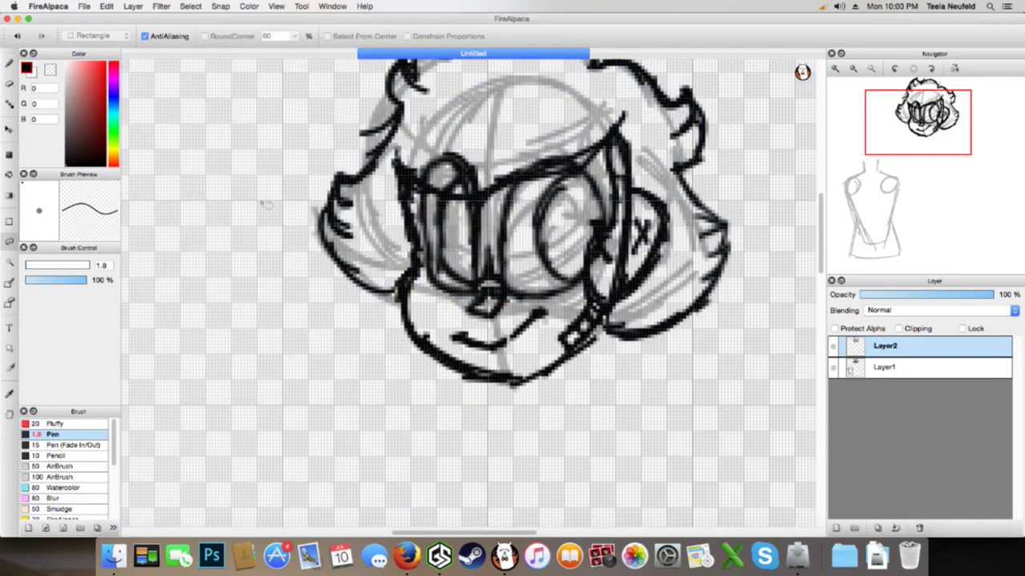
Switch to the Pen, select Layer1, and zoom out to show the head and torso sketch with the canvas unrotated
click(10, 64)
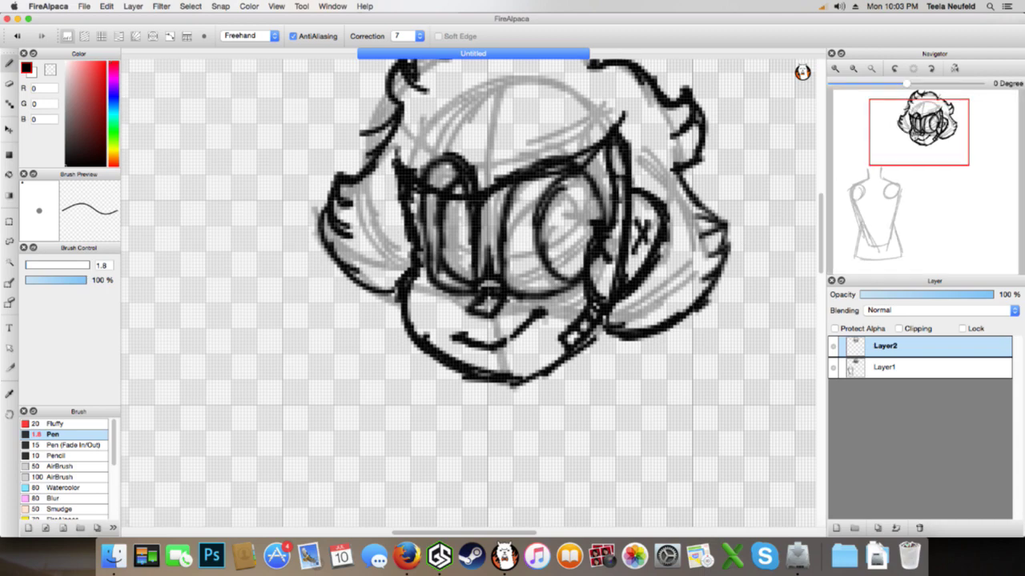
scroll(472, 288, down, 5)
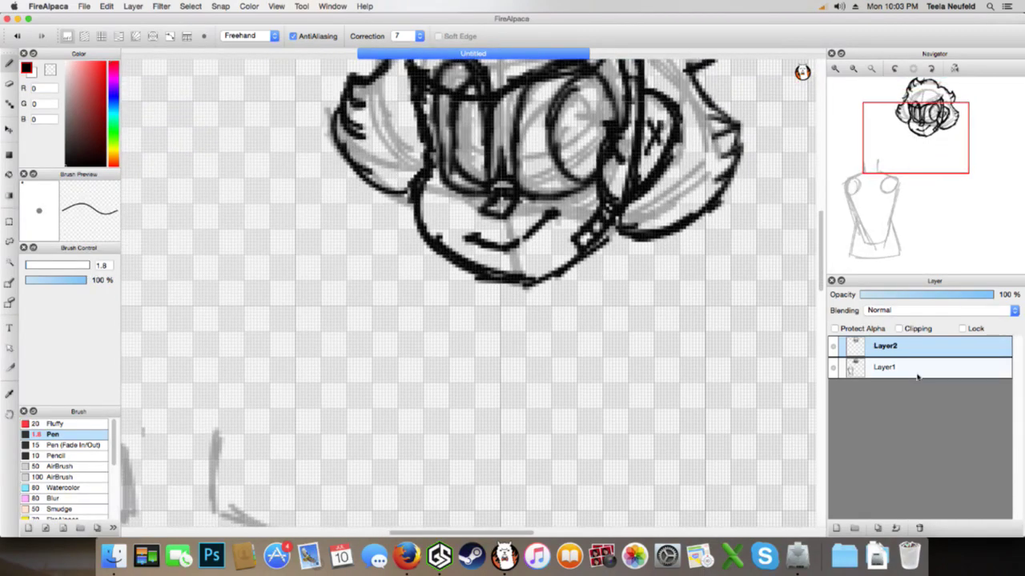
click(915, 370)
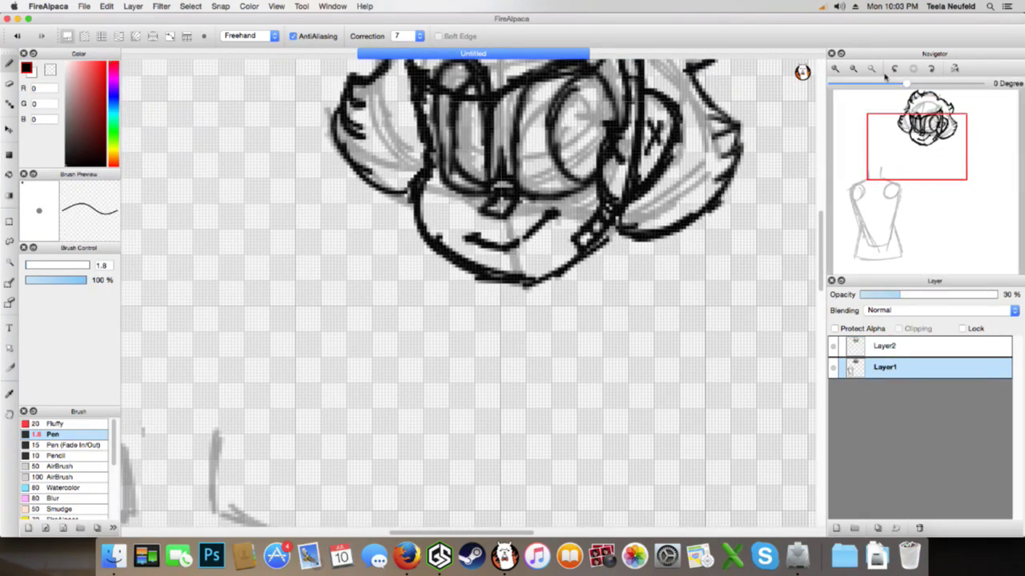
click(895, 68)
click(855, 83)
click(854, 69)
drag(878, 86, 906, 104)
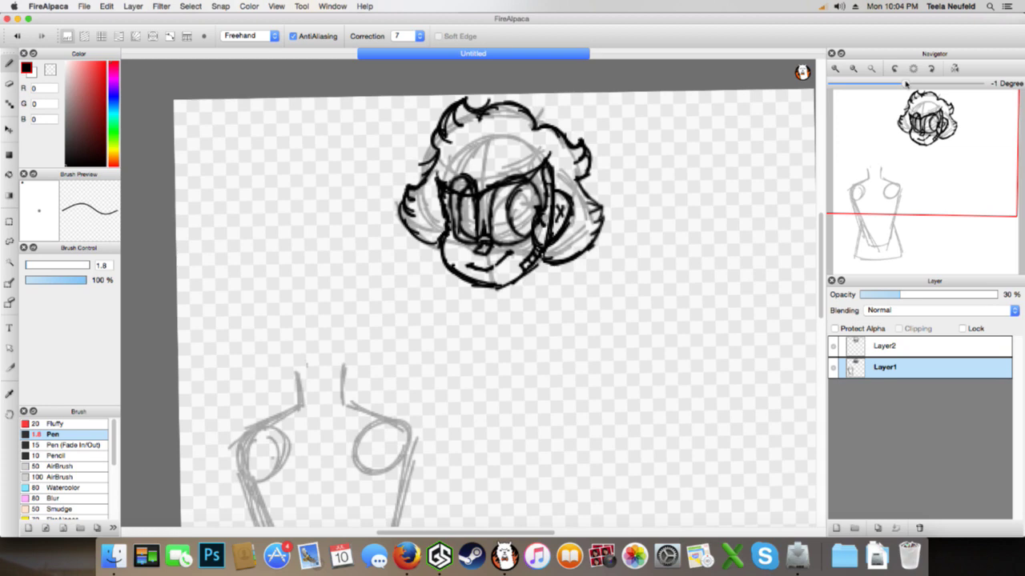
drag(906, 83, 906, 83)
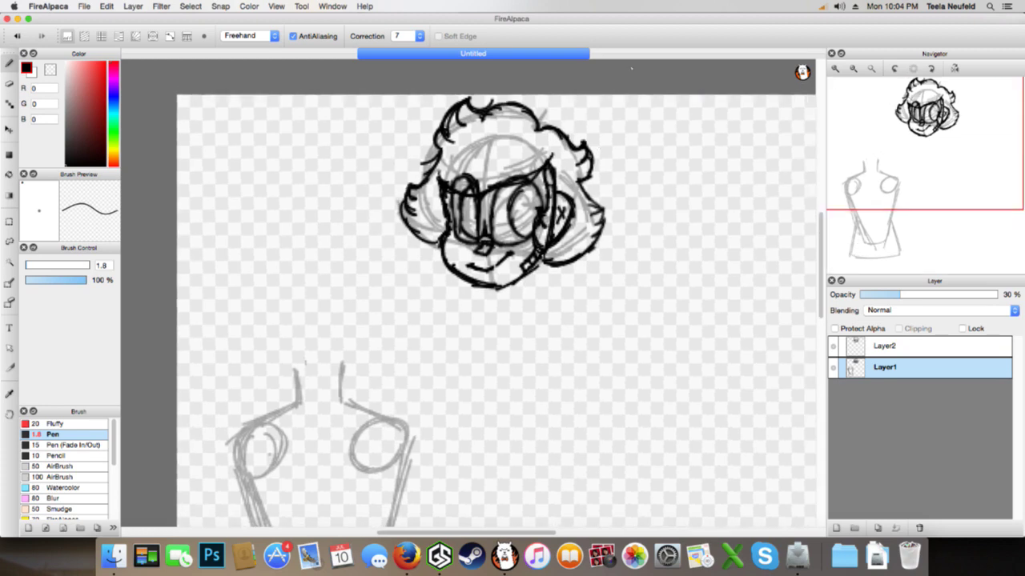
Lasso the torso sketch on Layer1, shrink it and move it under the head with Transform, apply it, and deselect
scroll(615, 130, down, 10)
scroll(298, 202, left, 4)
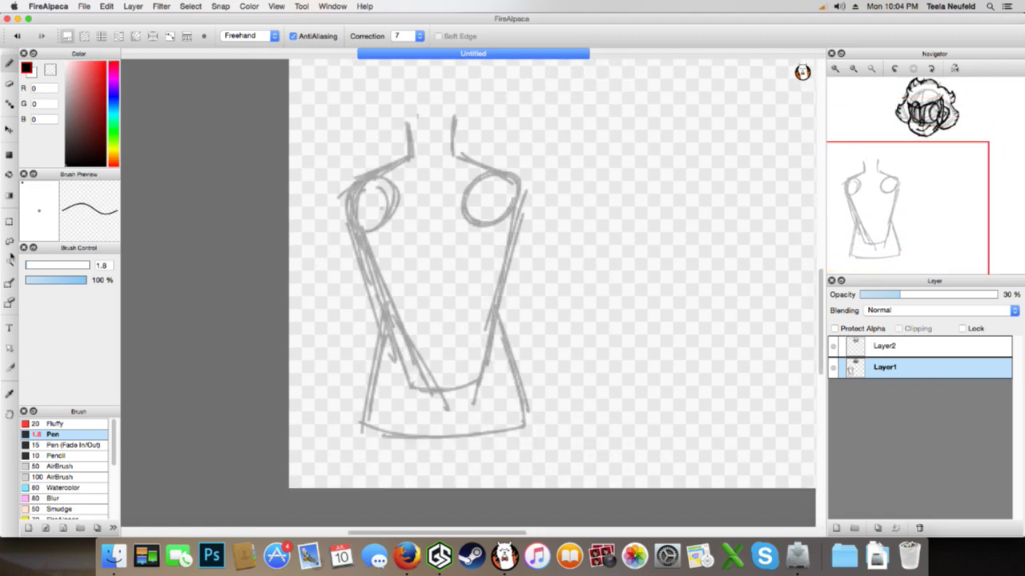
click(10, 241)
mouse_move(454, 86)
mouse_down()
mouse_move(312, 487)
mouse_move(493, 89)
mouse_move(456, 87)
mouse_up()
key(super+t)
click(856, 66)
click(856, 67)
click(856, 66)
drag(461, 276, 511, 264)
drag(579, 208, 553, 215)
drag(521, 251, 520, 245)
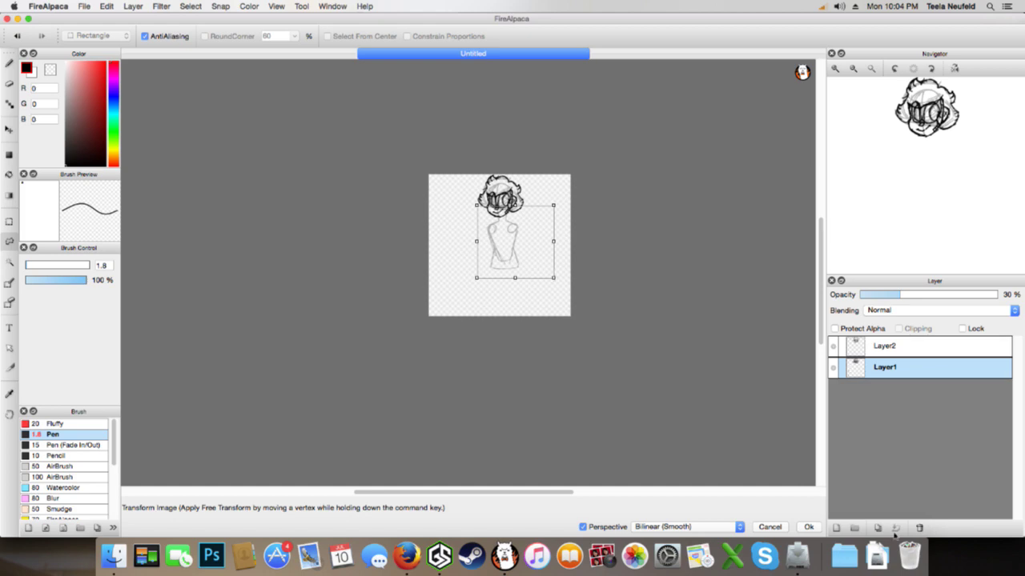
click(808, 527)
click(835, 68)
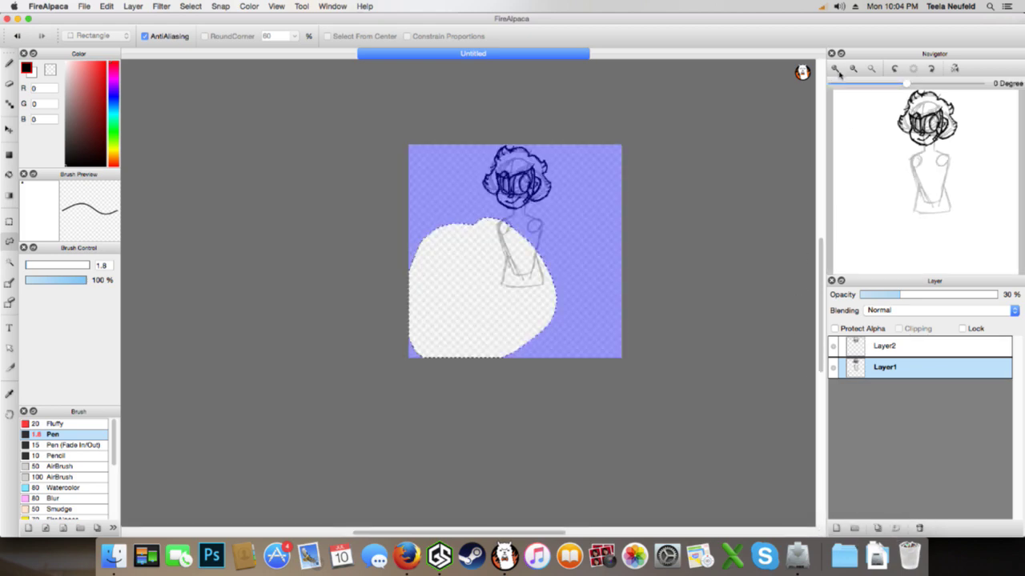
click(835, 68)
key(super+d)
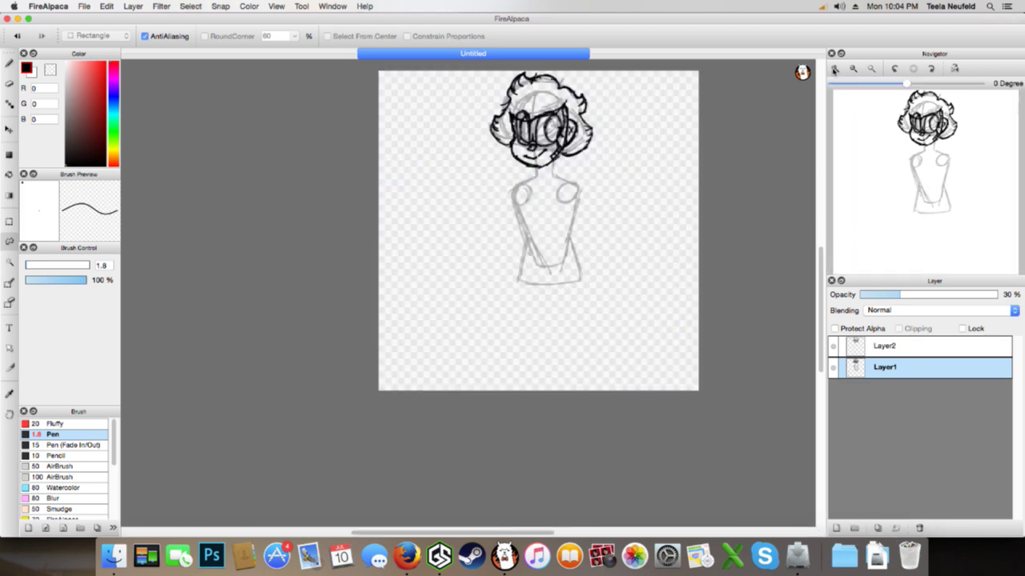
On Layer2, erase the hair outline between the crown and the side lock left of the face, and redraw it with the Pen
click(835, 69)
drag(929, 158, 899, 134)
click(835, 67)
click(883, 345)
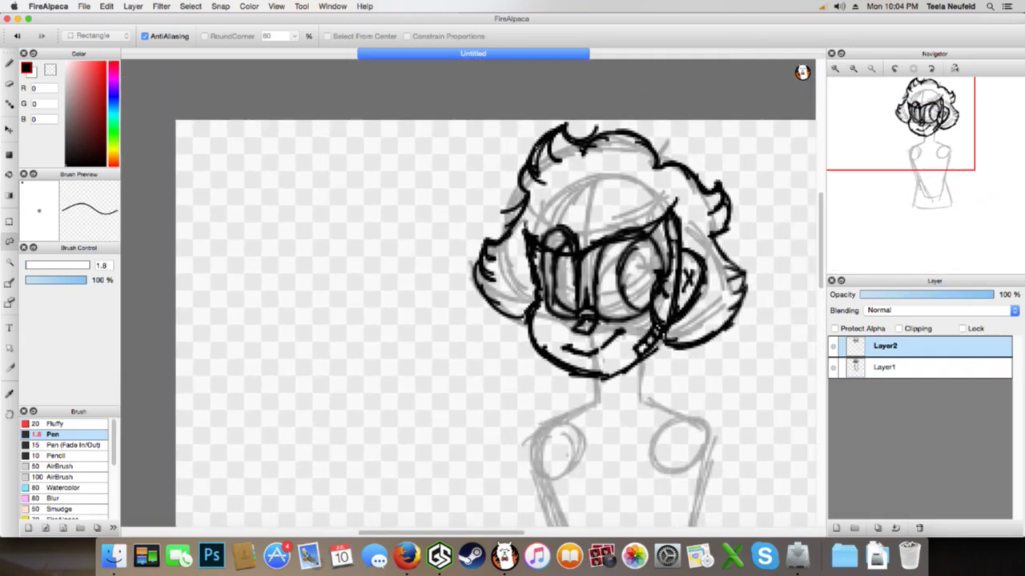
key(e)
mouse_move(495, 193)
mouse_down()
mouse_move(520, 193)
mouse_move(504, 225)
mouse_up()
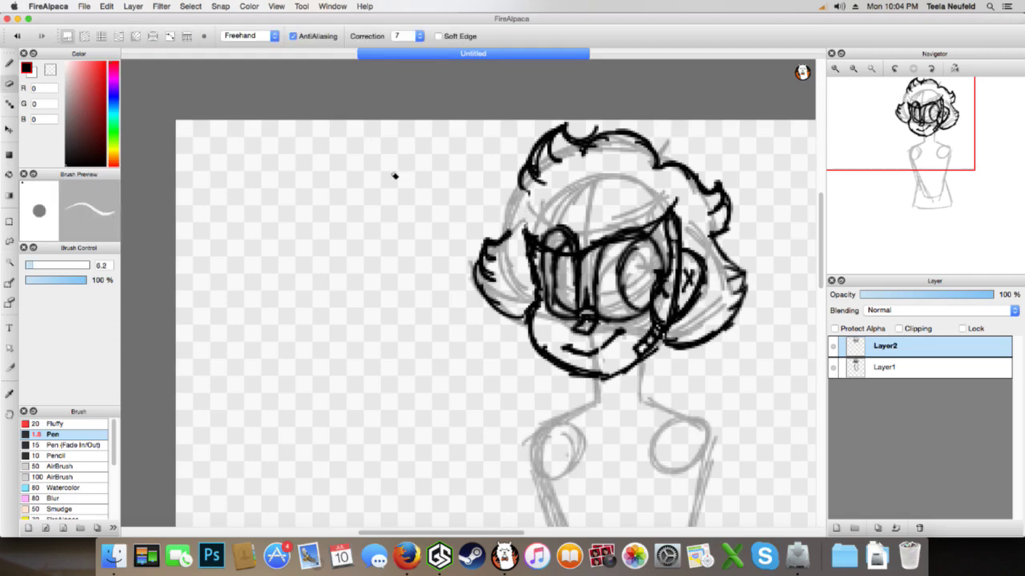
key(b)
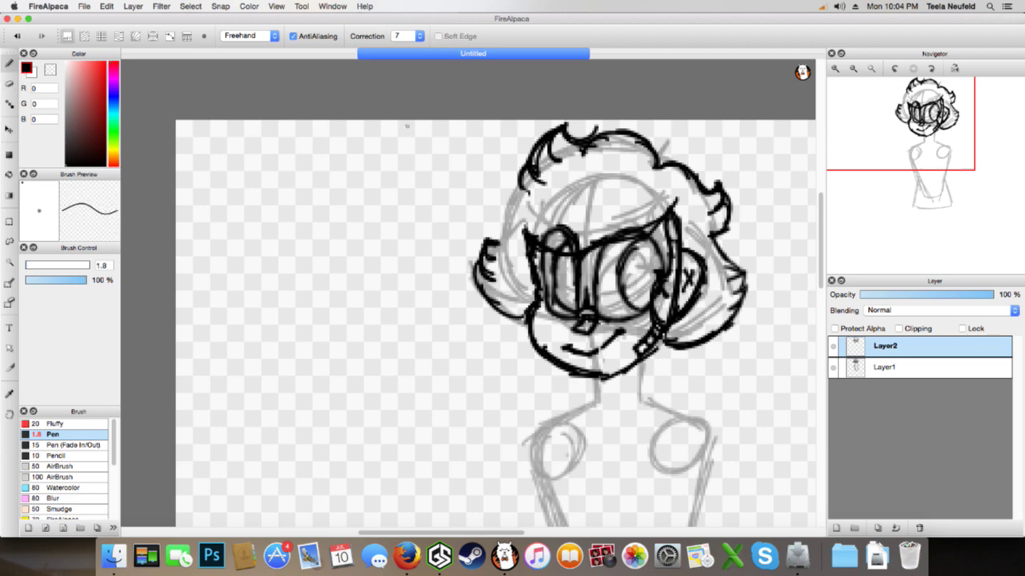
mouse_move(525, 196)
mouse_down()
mouse_move(488, 243)
mouse_move(517, 232)
mouse_move(492, 238)
mouse_up()
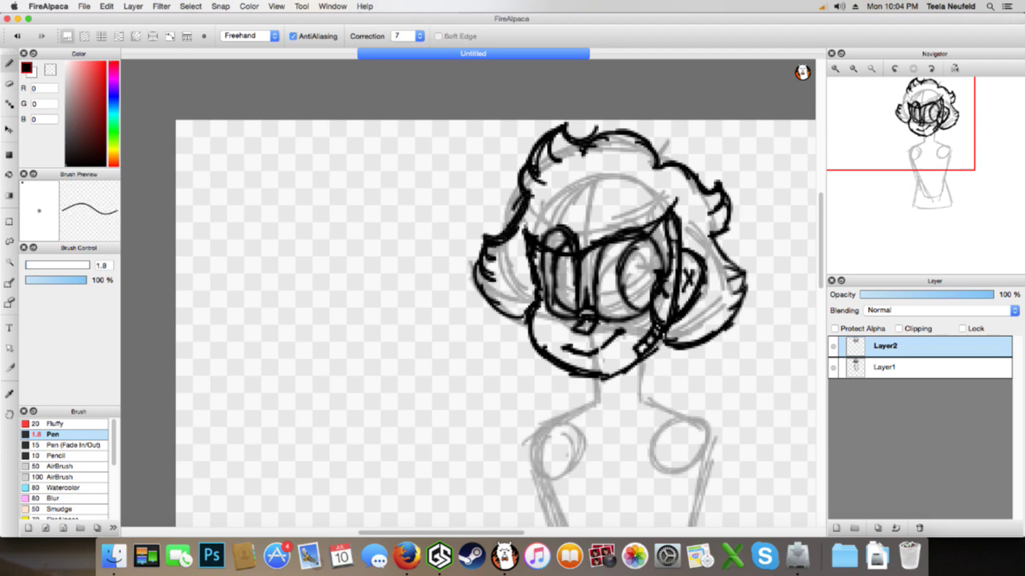
Erase and redraw the hair lock left of the face slightly narrower, and thicken the jagged outer edge of the opposite lock
mouse_move(714, 239)
mouse_down()
mouse_move(742, 269)
mouse_move(733, 312)
mouse_up()
mouse_move(486, 230)
mouse_down()
mouse_move(477, 262)
mouse_move(504, 303)
mouse_up()
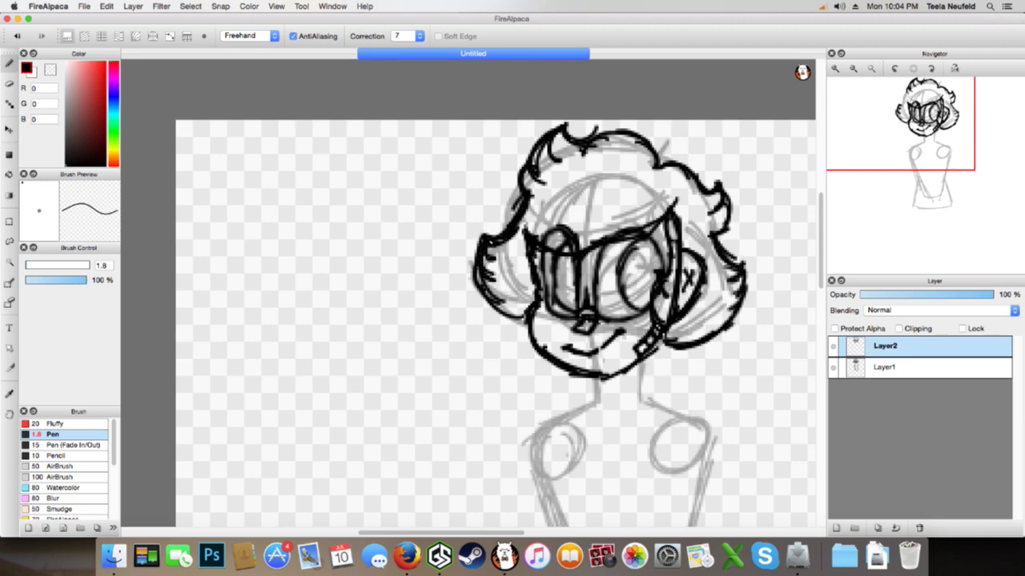
key(e)
mouse_move(468, 226)
mouse_down()
mouse_move(487, 224)
mouse_move(503, 314)
mouse_up()
click(11, 63)
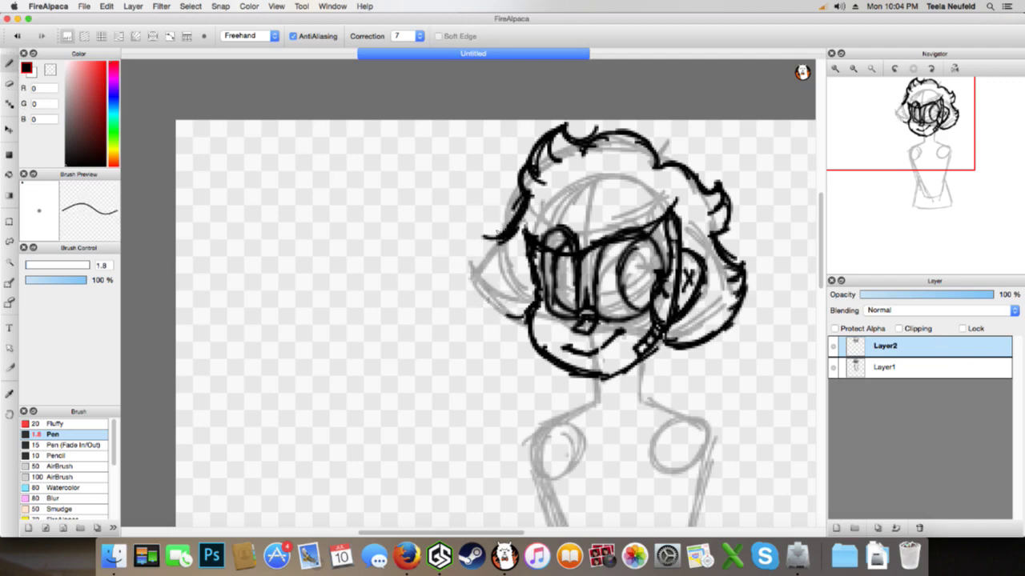
mouse_move(495, 258)
mouse_down()
mouse_move(477, 276)
mouse_move(517, 316)
mouse_move(488, 250)
mouse_move(483, 280)
mouse_move(504, 288)
mouse_move(490, 293)
mouse_up()
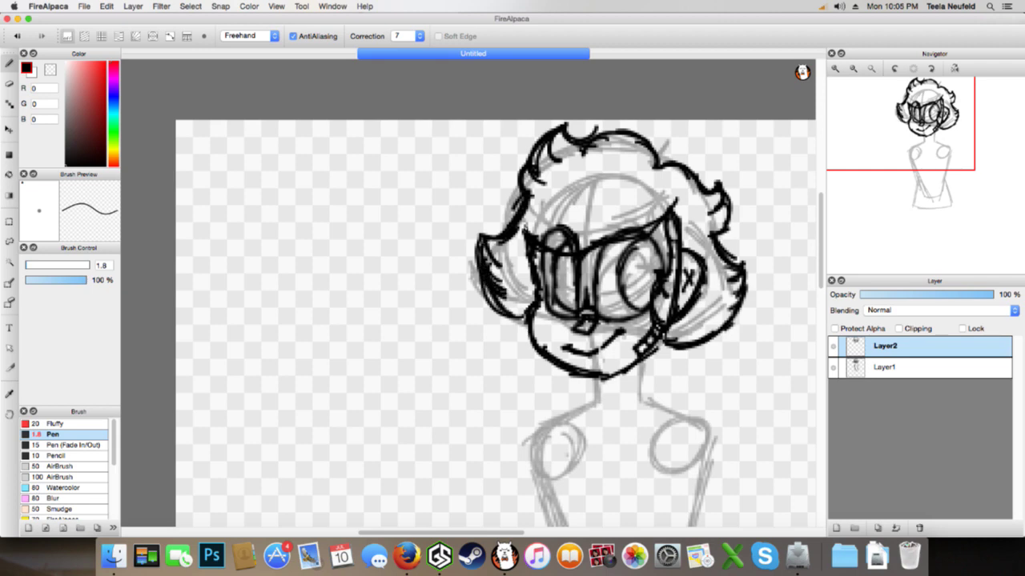
mouse_move(740, 256)
mouse_down()
mouse_move(745, 284)
mouse_move(712, 343)
mouse_up()
drag(735, 294, 716, 313)
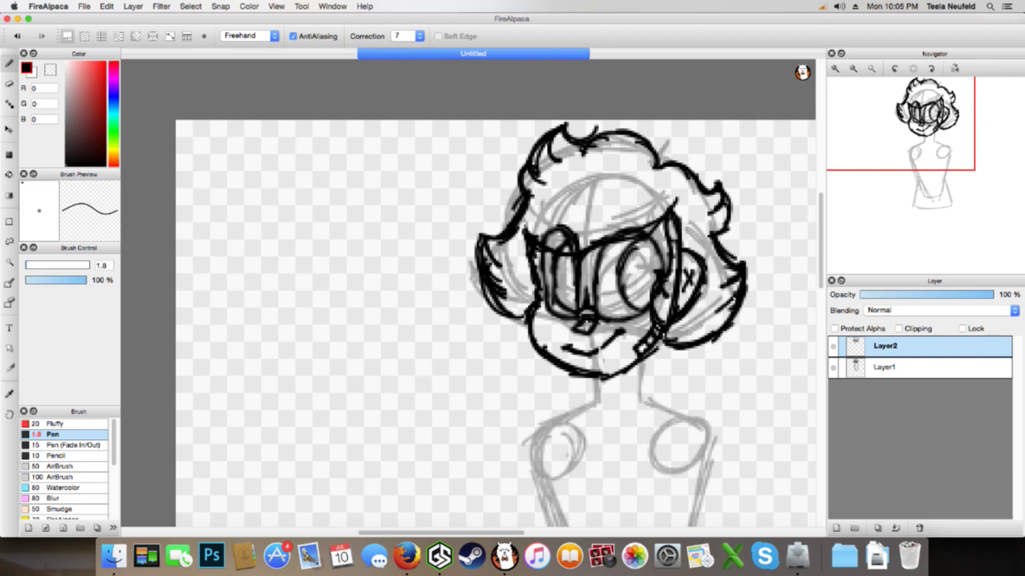
Select Layer1 and bring the torso sketch into view
drag(871, 171, 894, 205)
click(874, 370)
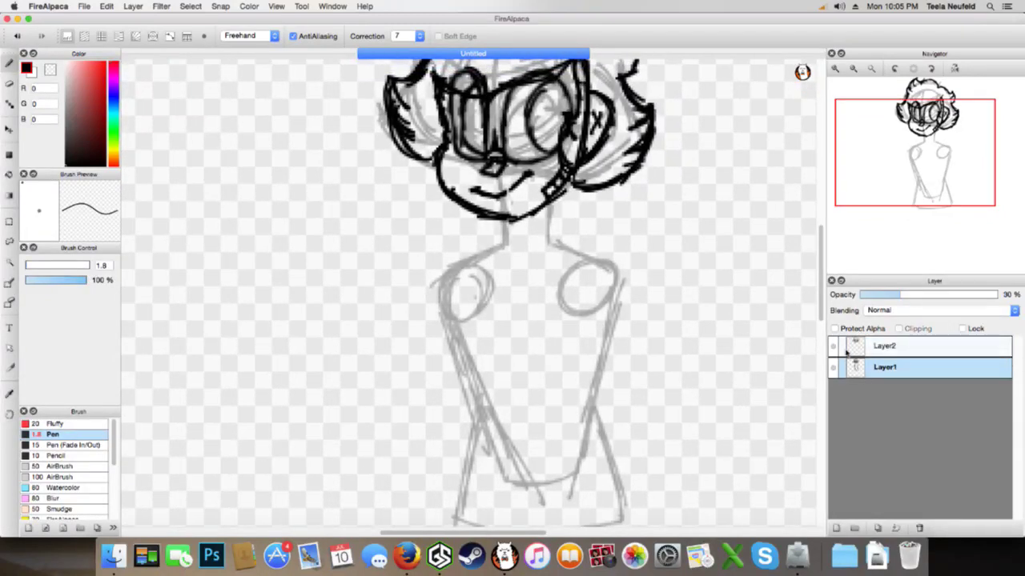
key(super+t)
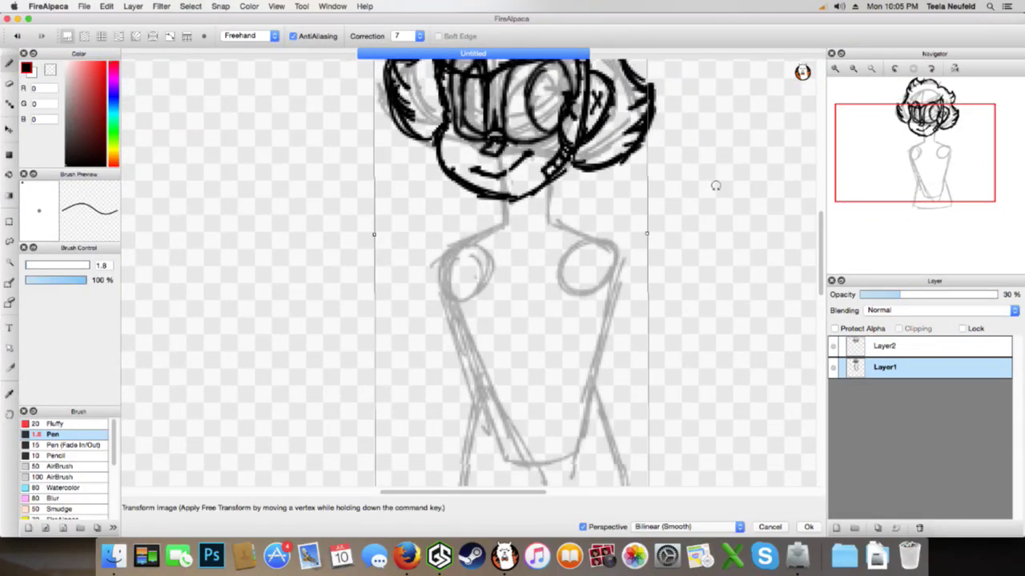
key(Escape)
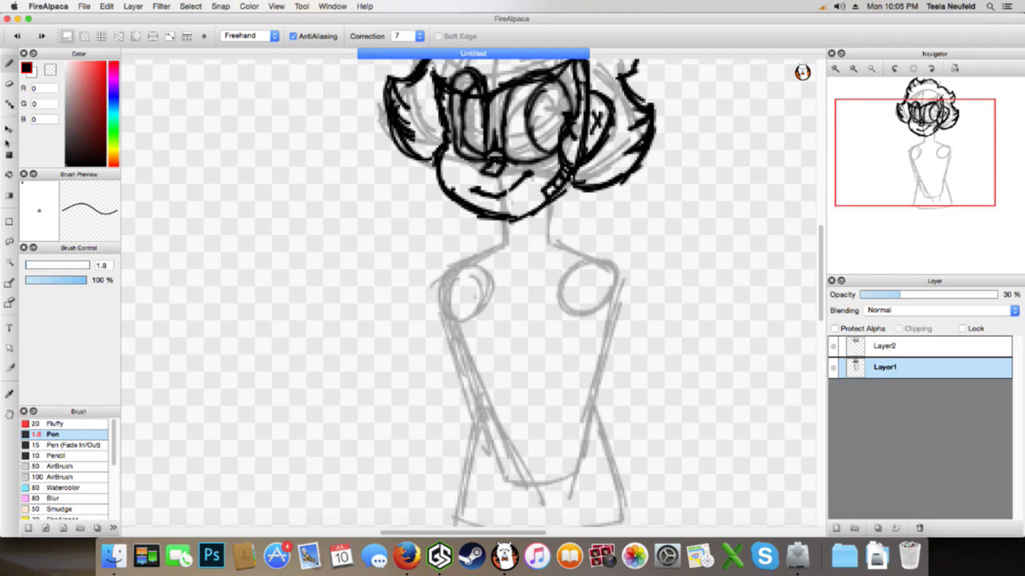
click(10, 264)
click(9, 283)
mouse_move(571, 194)
mouse_down()
mouse_move(483, 193)
mouse_move(325, 274)
mouse_move(314, 320)
mouse_up()
key(super+z)
Lasso the torso sketch, tilt it counter-clockwise and position its neck under the head with Transform, apply it, and deselect
click(9, 241)
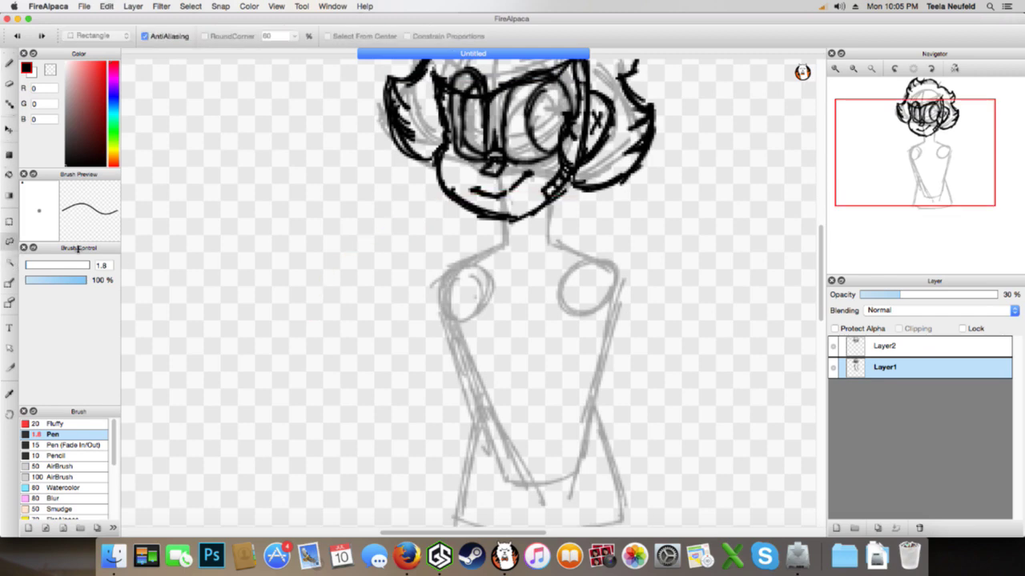
mouse_move(589, 196)
mouse_down()
mouse_move(345, 307)
mouse_move(318, 504)
mouse_move(782, 273)
mouse_move(700, 221)
mouse_up()
key(super+t)
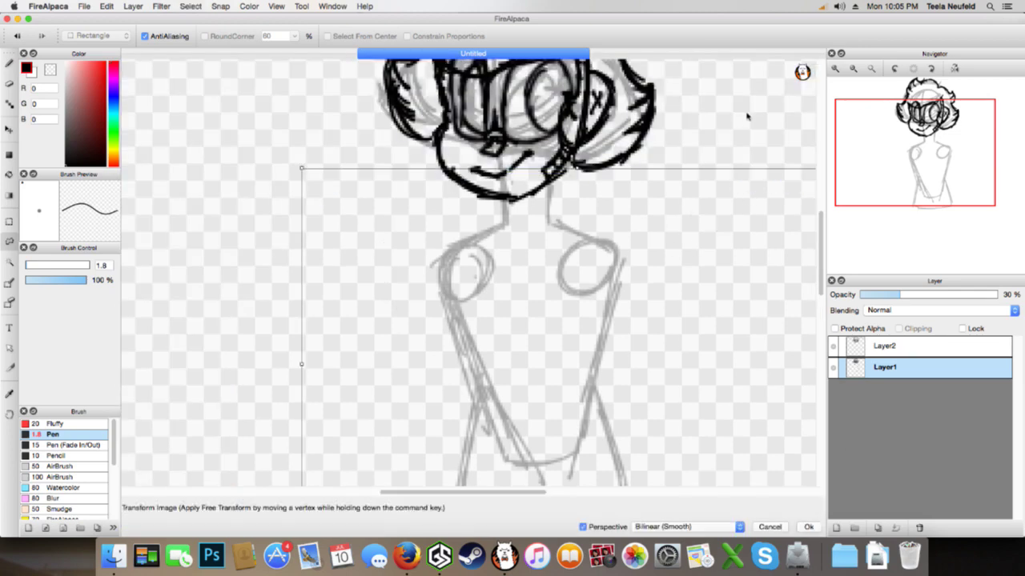
click(853, 68)
click(853, 68)
drag(599, 176, 588, 185)
drag(535, 263, 528, 265)
mouse_move(633, 199)
mouse_down()
mouse_move(638, 189)
mouse_move(624, 181)
mouse_move(557, 293)
mouse_move(619, 196)
mouse_up()
mouse_move(548, 300)
mouse_down()
mouse_move(553, 293)
mouse_move(556, 306)
mouse_up()
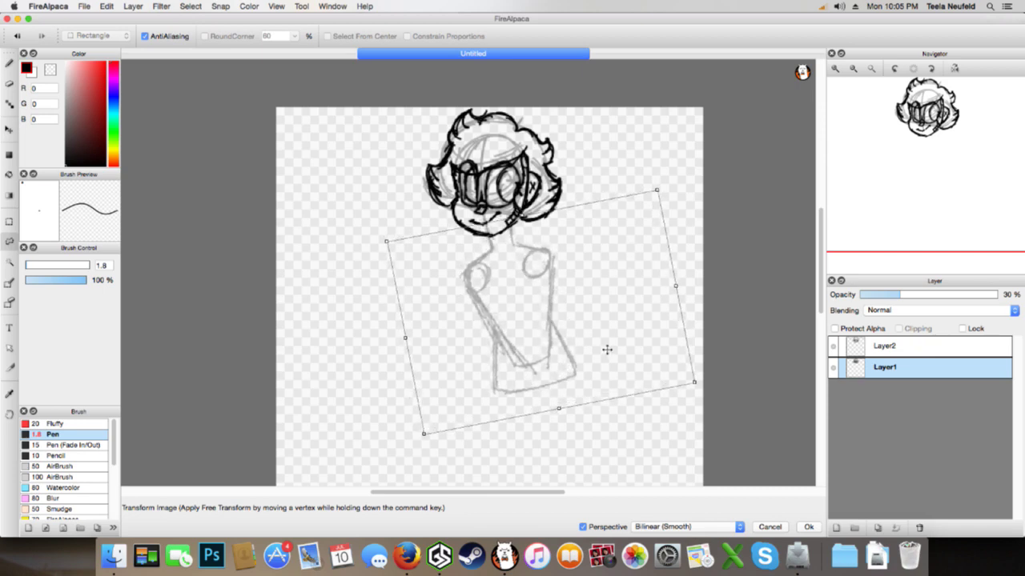
click(808, 527)
key(super+d)
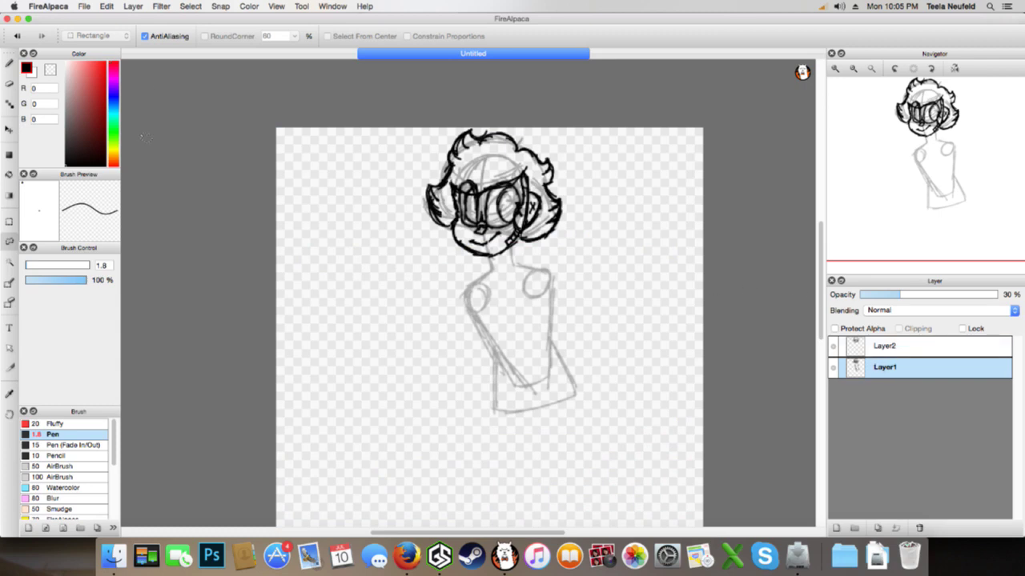
Switch to the Pen and set the canvas height to 500 pixels, keeping the Center anchor
click(9, 64)
mouse_move(913, 167)
mouse_down()
mouse_move(907, 173)
mouse_move(931, 193)
mouse_up()
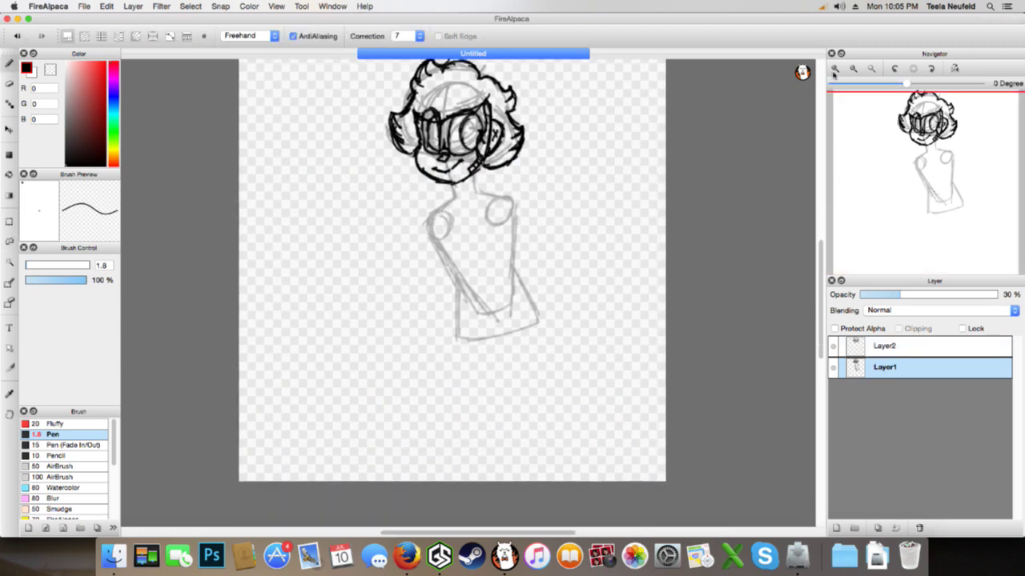
click(853, 68)
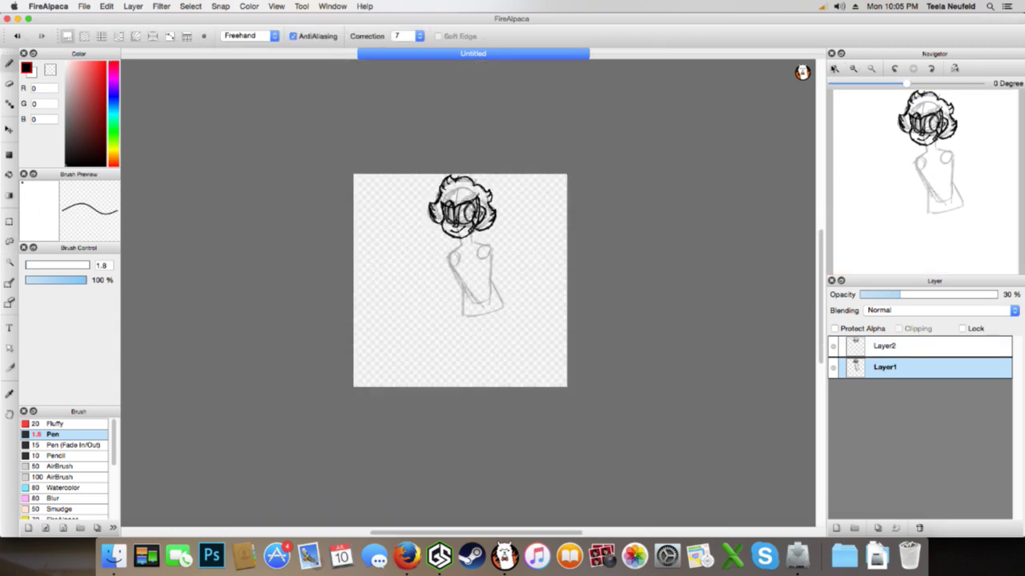
click(130, 6)
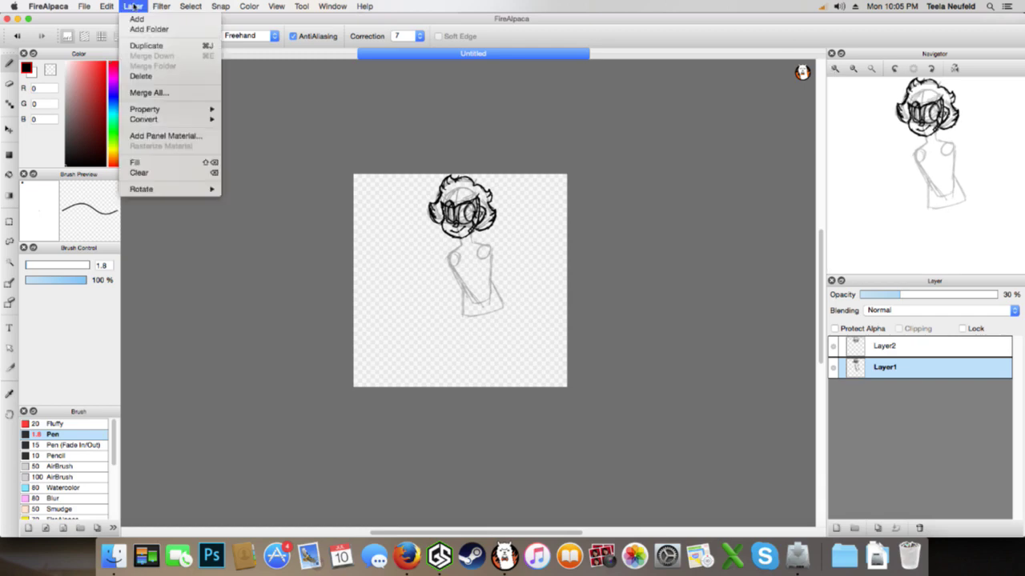
mouse_move(80, 6)
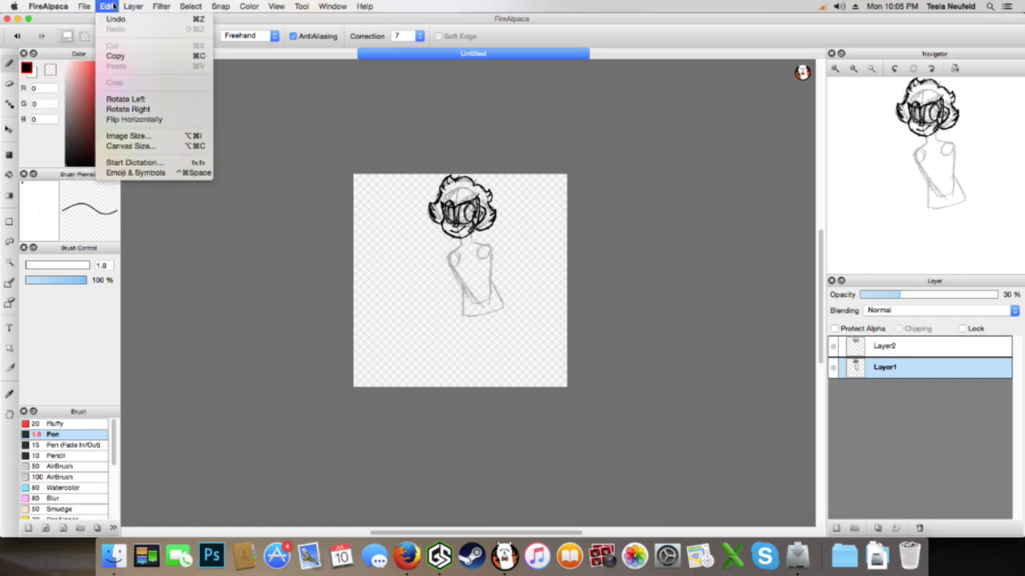
mouse_move(244, 7)
mouse_move(158, 8)
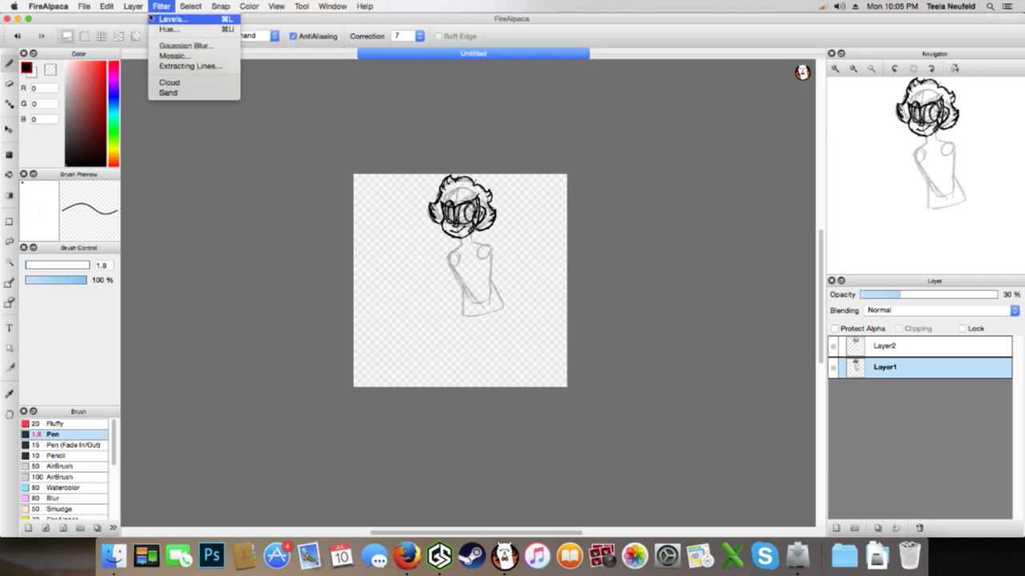
mouse_move(113, 6)
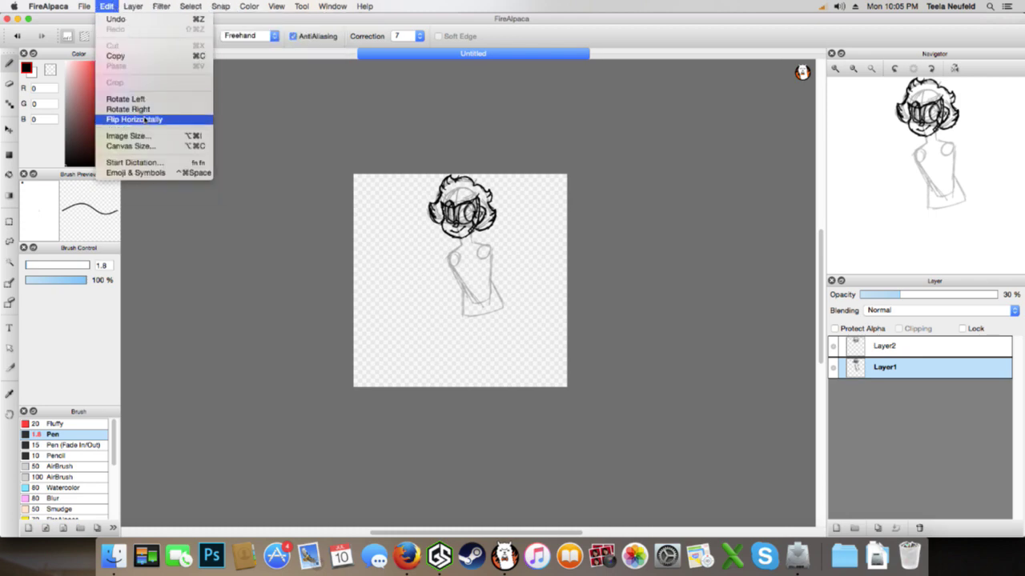
click(128, 145)
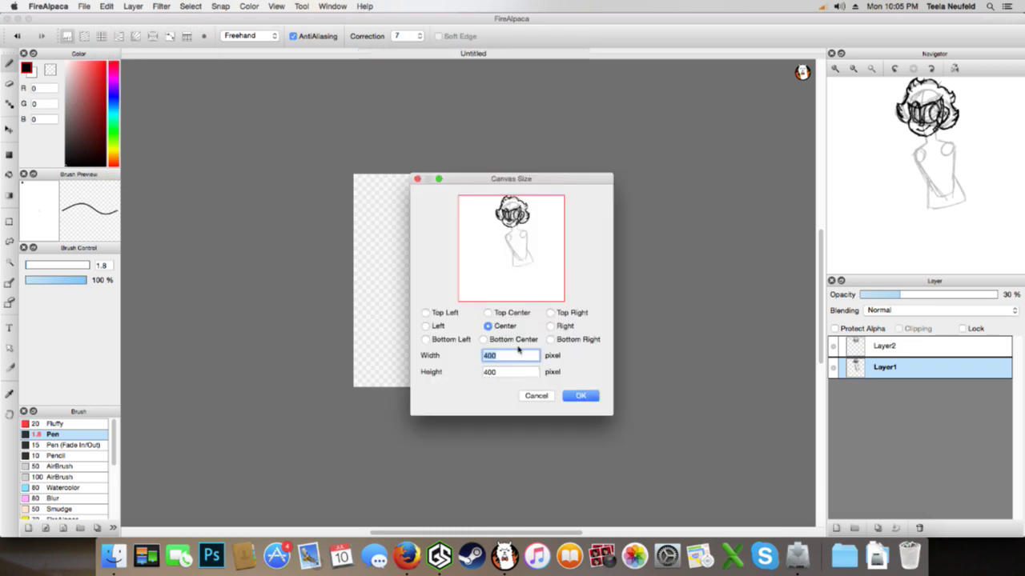
click(501, 373)
drag(502, 376, 467, 380)
text(500)
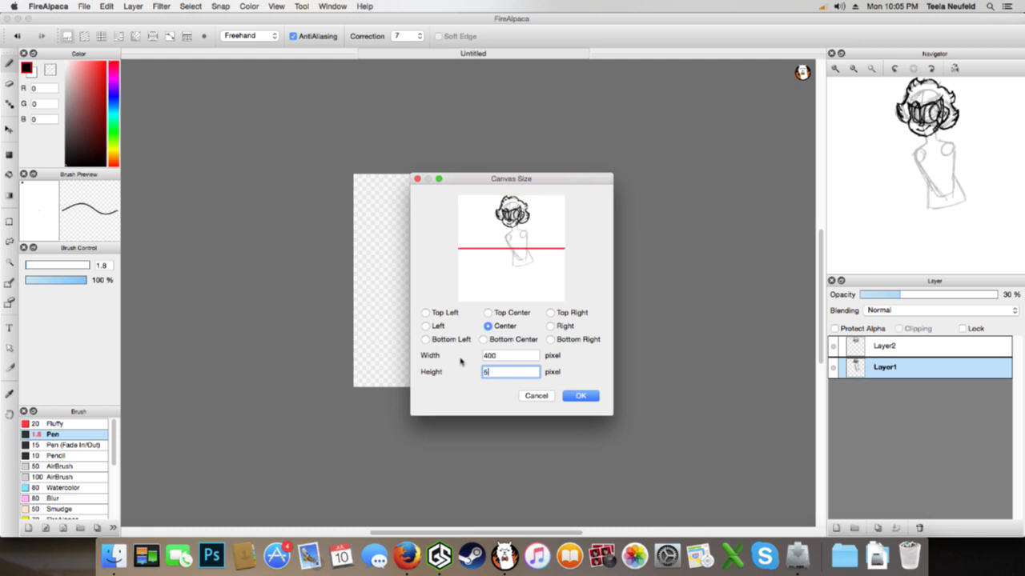
click(580, 396)
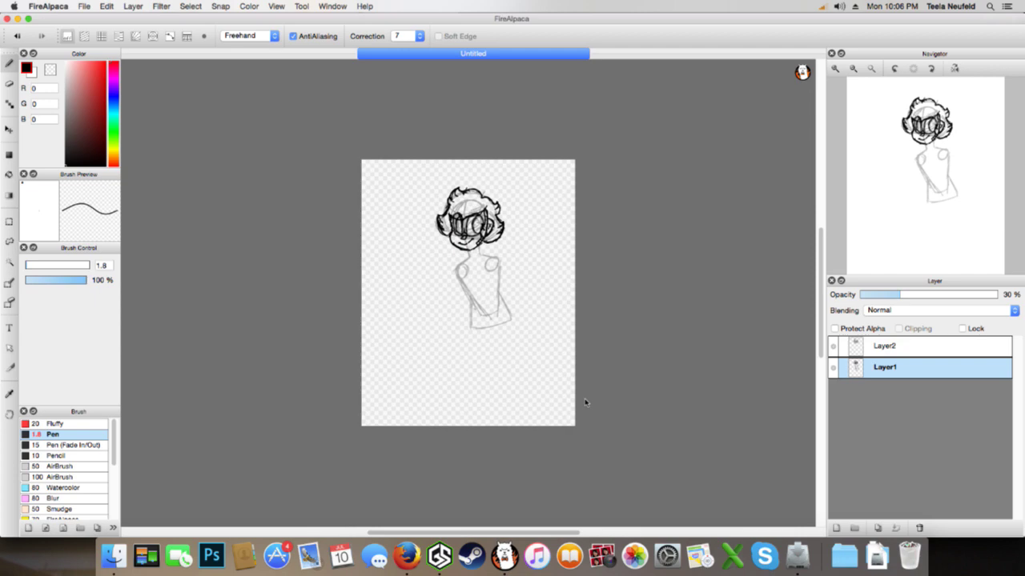
Select Layer2, move the inked head up close to the canvas's upper edge with Transform, and apply it
click(854, 70)
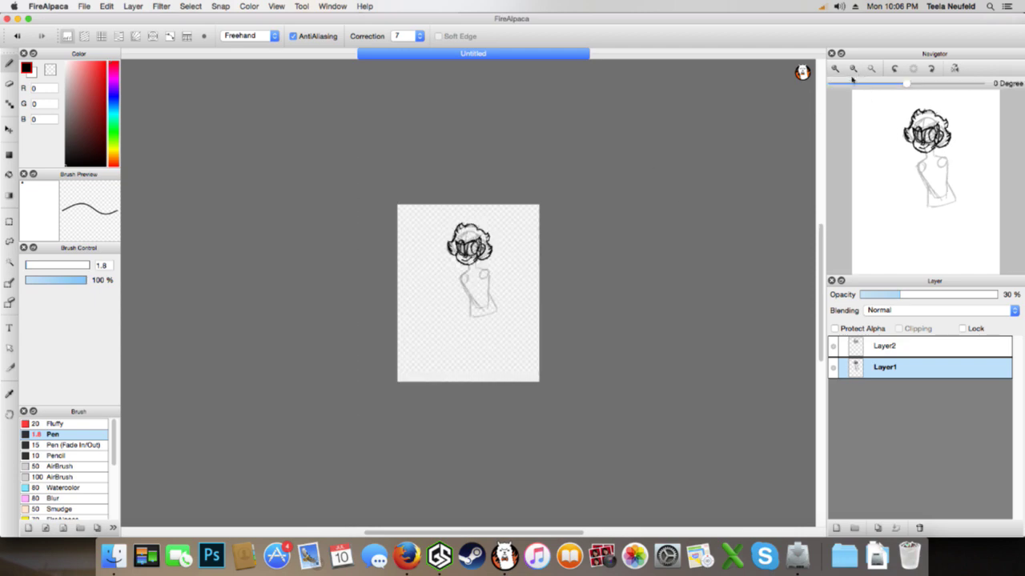
click(837, 70)
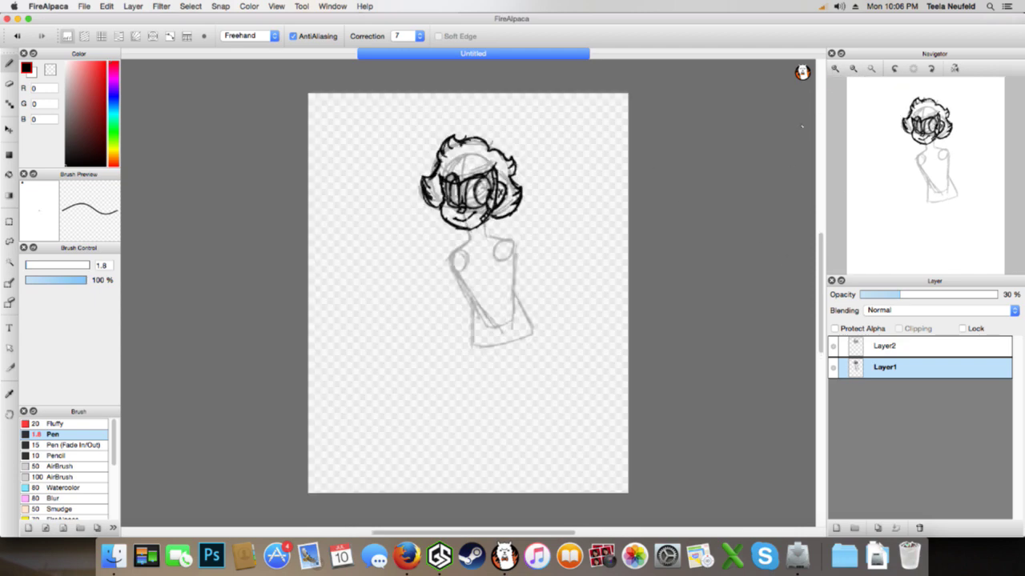
click(853, 70)
double_click(837, 70)
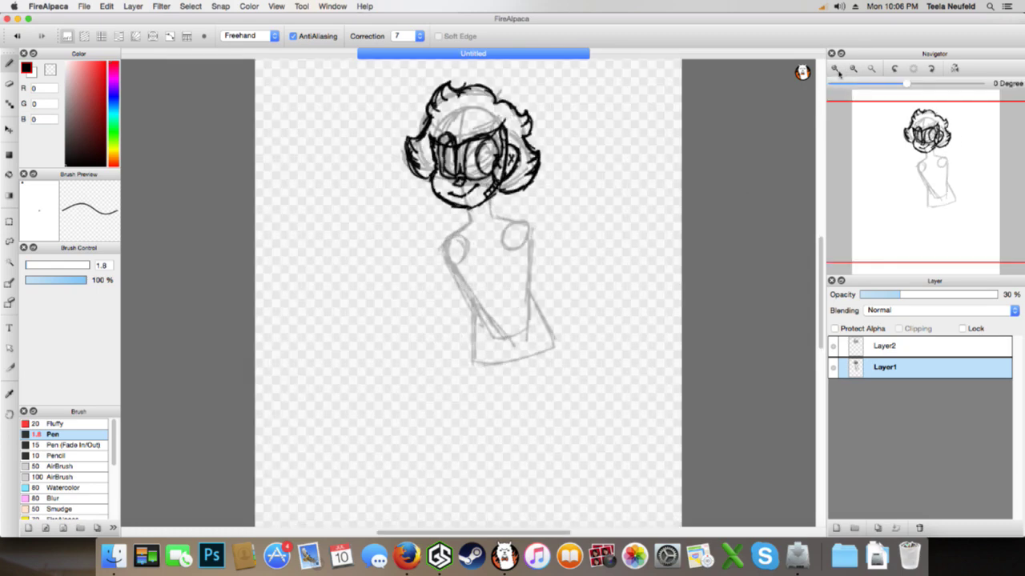
drag(904, 245, 920, 169)
click(892, 352)
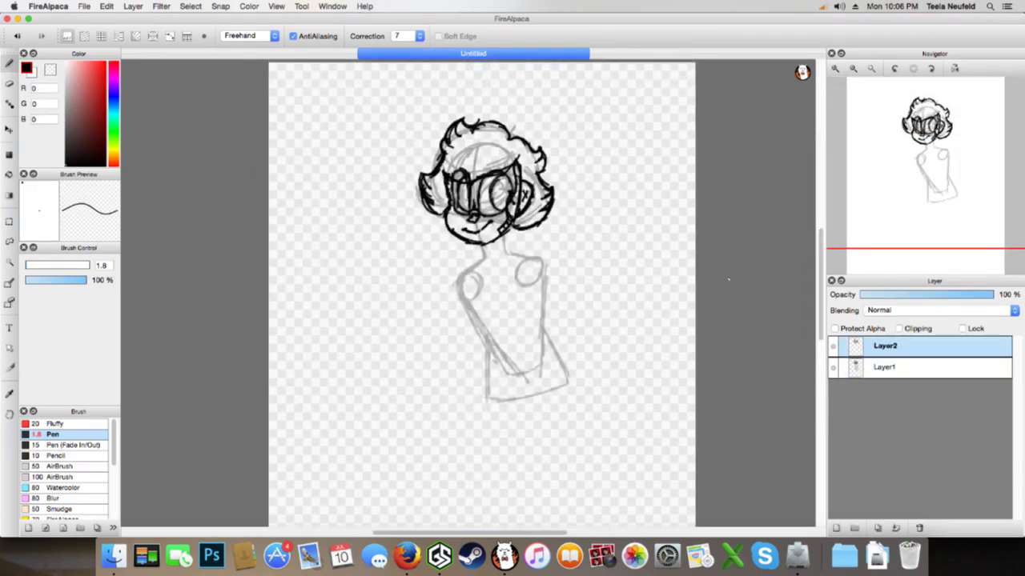
key(super+t)
drag(496, 160, 497, 113)
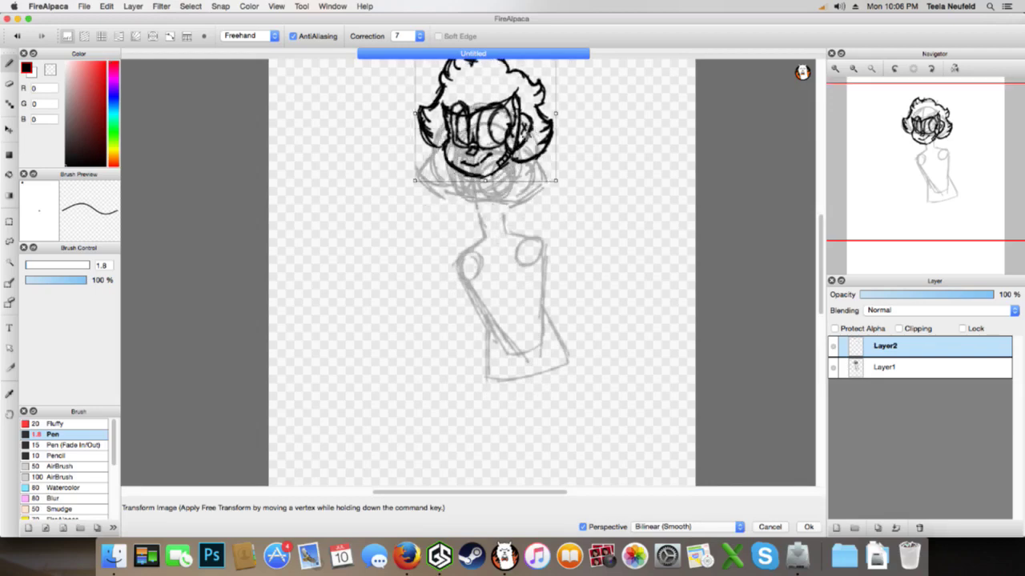
click(808, 527)
Select Layer1, move the head and torso sketch up to line up with the inked head using Transform, and apply it
click(890, 367)
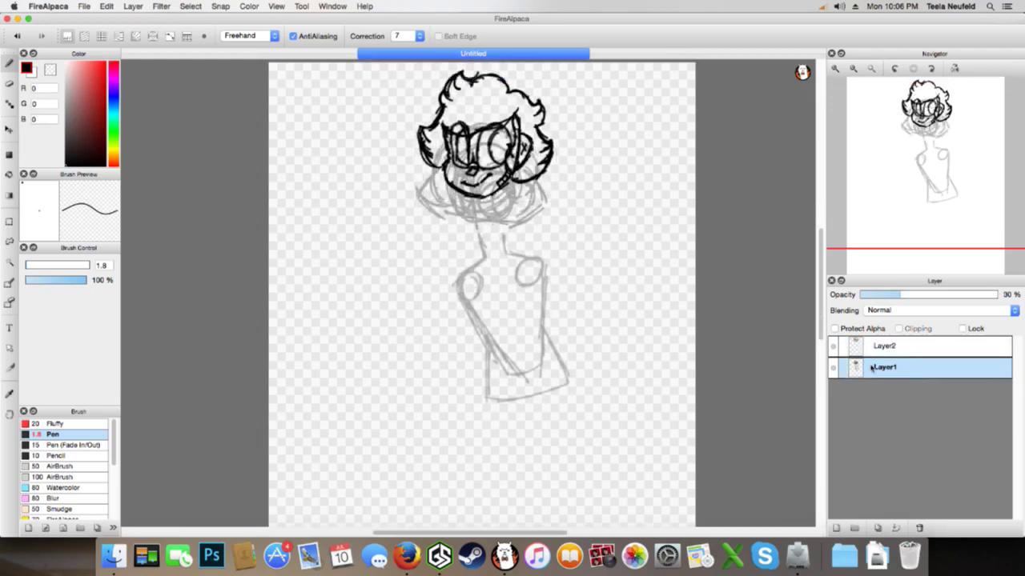
key(super+t)
mouse_move(509, 262)
mouse_down()
mouse_move(510, 215)
mouse_move(523, 260)
mouse_up()
click(807, 526)
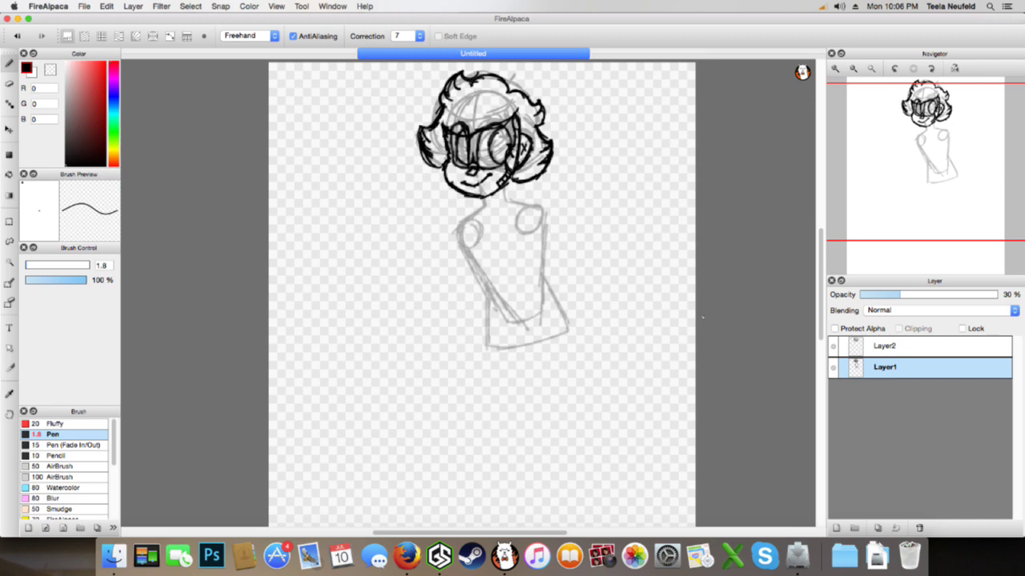
Lasso the torso sketch, make it slightly narrower and taller and tilt it counter-clockwise under the neck with Transform, and apply it
click(10, 240)
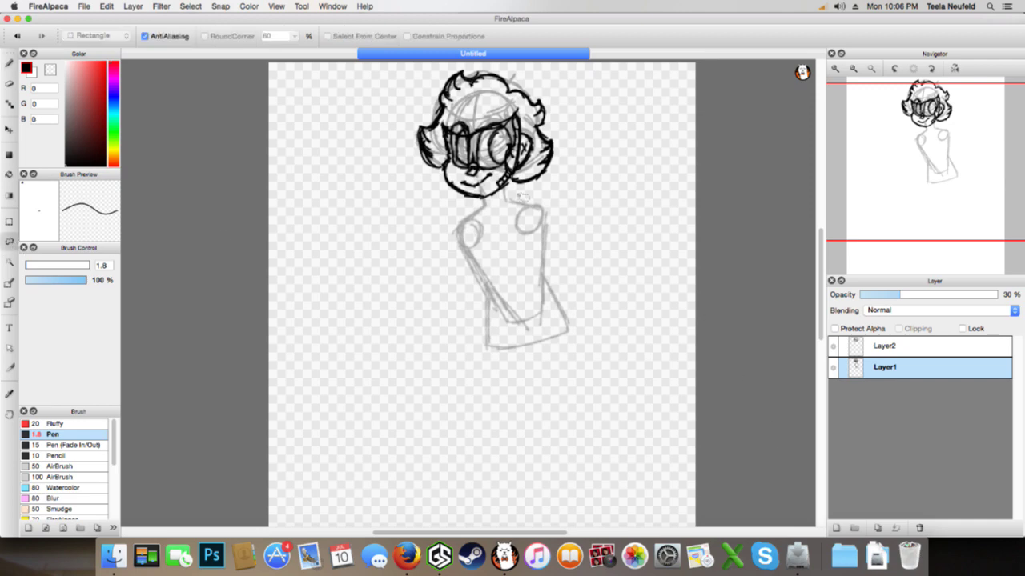
mouse_move(444, 224)
mouse_down()
mouse_move(567, 385)
mouse_move(666, 223)
mouse_move(613, 192)
mouse_up()
key(super+t)
drag(683, 150, 689, 146)
mouse_move(623, 199)
mouse_down()
mouse_move(628, 213)
mouse_move(623, 207)
mouse_up()
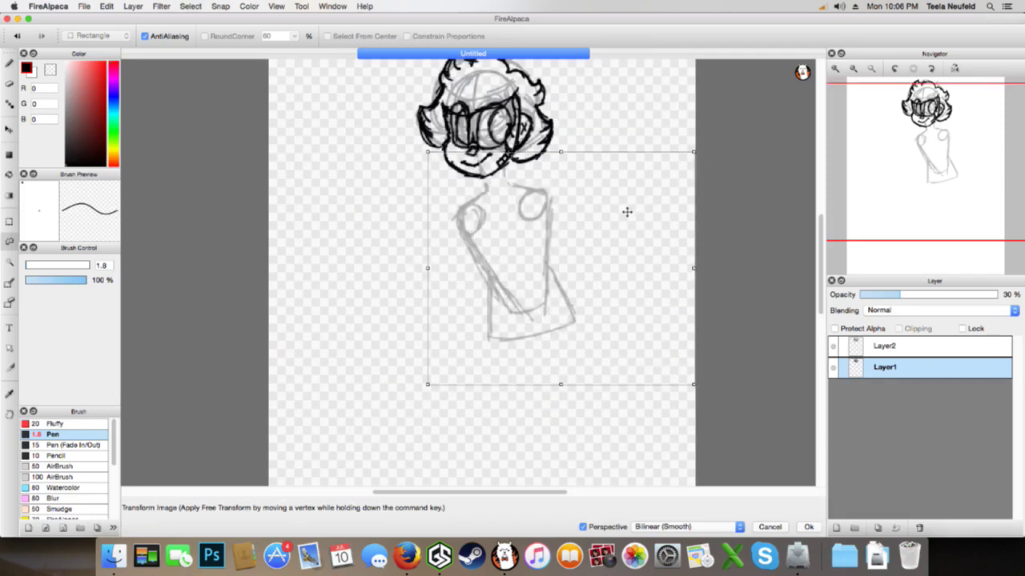
drag(560, 155, 593, 117)
drag(544, 222, 541, 233)
drag(689, 269, 655, 279)
drag(734, 351, 735, 343)
mouse_move(592, 310)
mouse_down()
mouse_move(601, 296)
mouse_move(610, 316)
mouse_up()
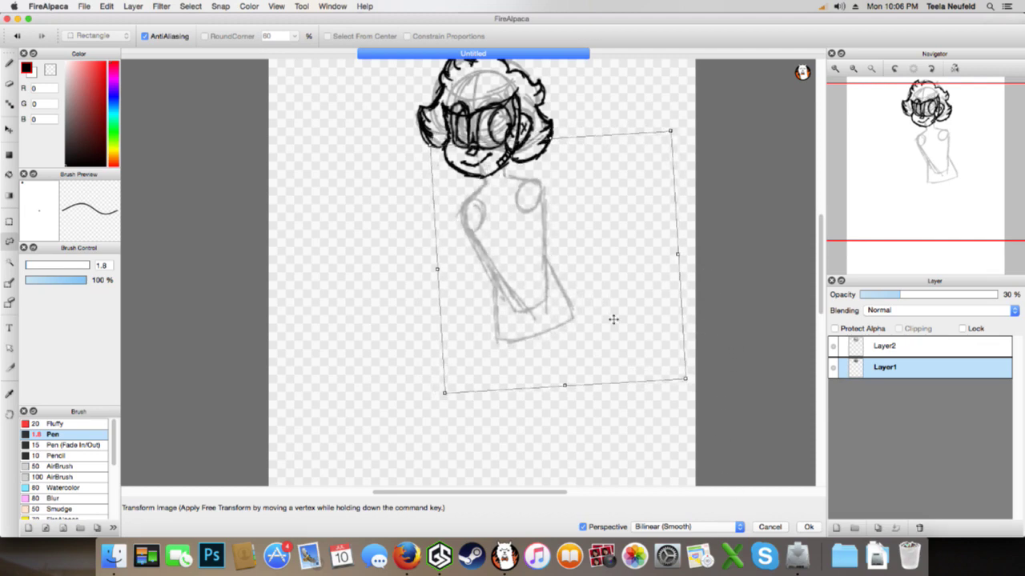
click(808, 527)
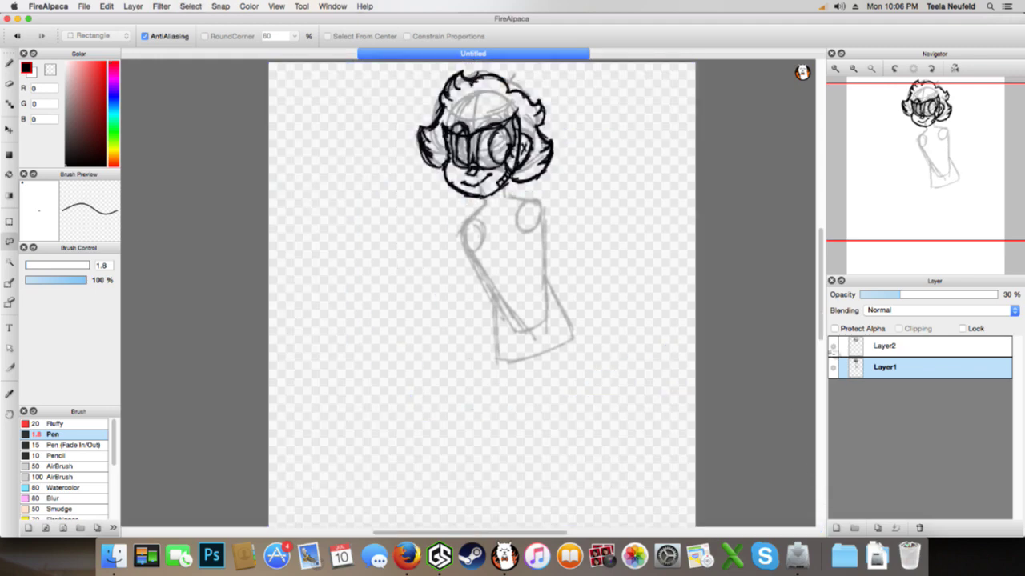
Try Pen strokes for the legs below the torso sketch's hips, undoing each one
mouse_move(923, 187)
mouse_down()
mouse_move(892, 211)
mouse_move(898, 231)
mouse_up()
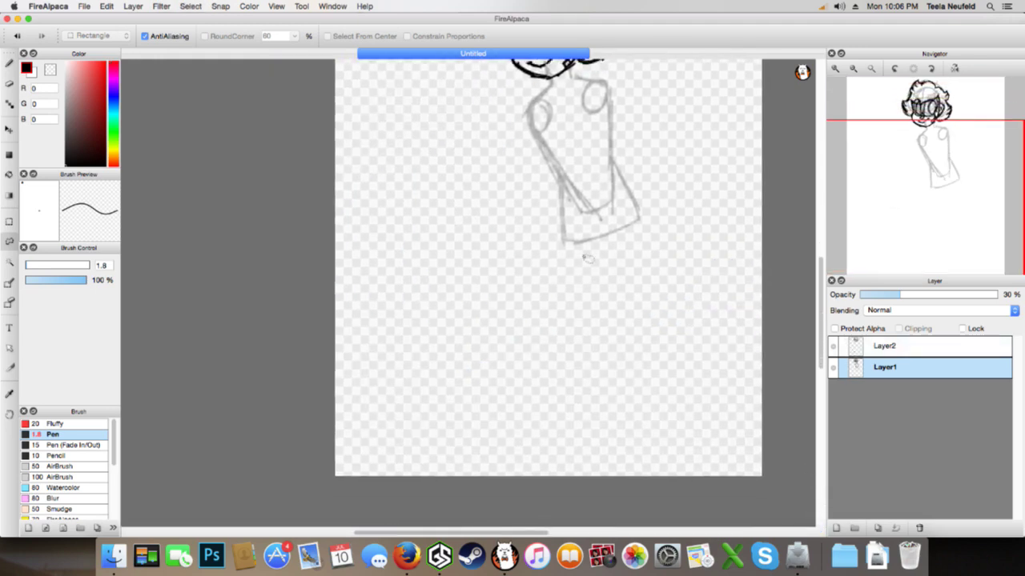
click(9, 64)
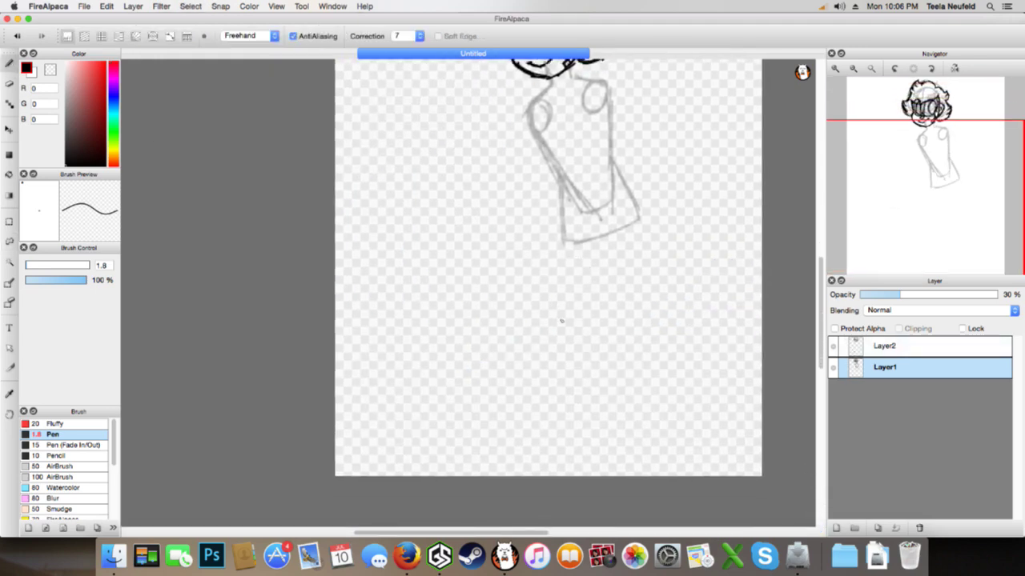
drag(543, 295, 566, 238)
key(super+z)
drag(640, 216, 596, 307)
key(super+z)
Nudge the whole Layer1 sketch slightly beneath the inked head with Transform and apply it
mouse_move(910, 167)
mouse_move(910, 167)
mouse_down()
mouse_move(924, 160)
mouse_move(925, 169)
mouse_up()
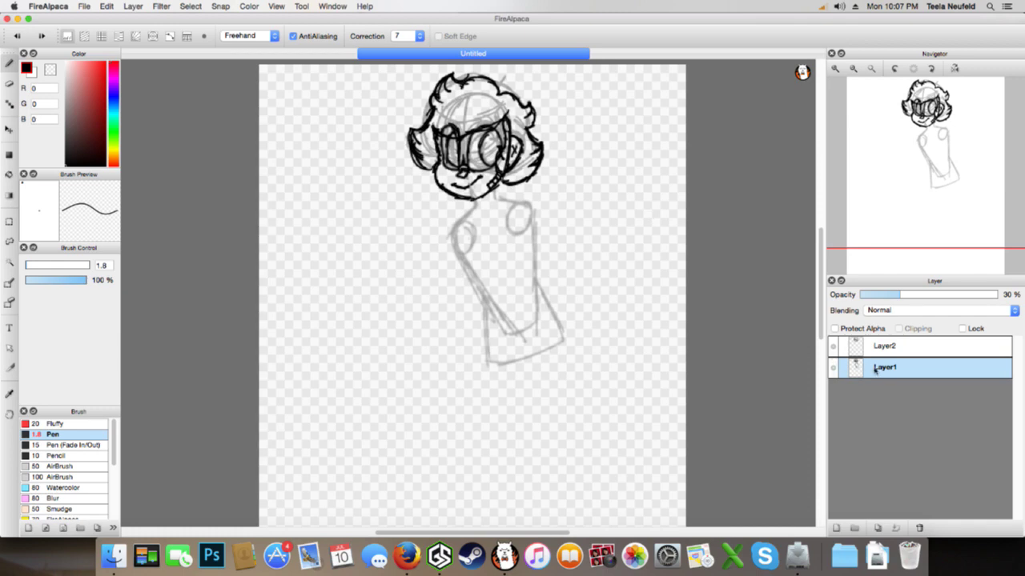
key(super+t)
drag(506, 238, 510, 244)
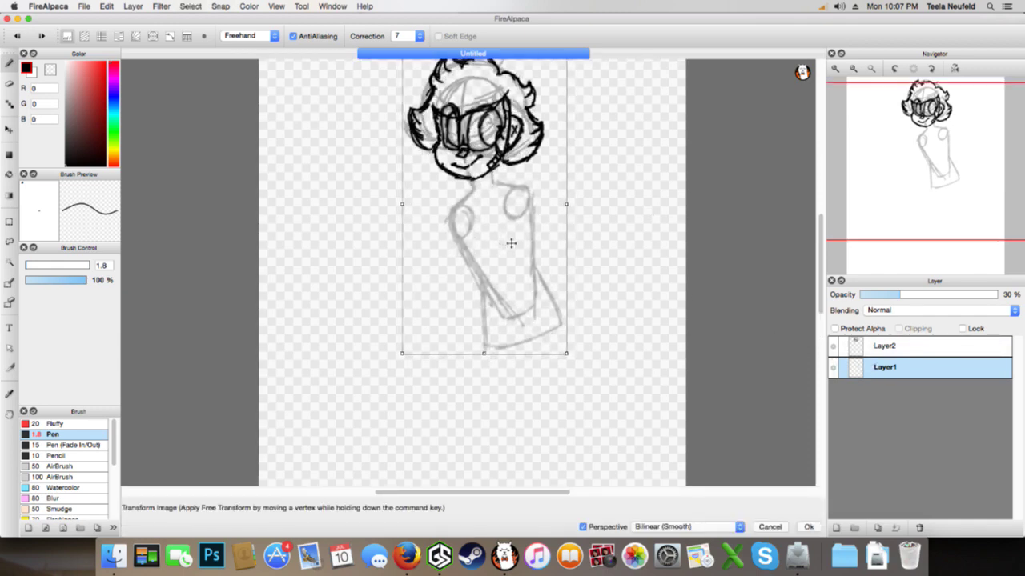
click(810, 526)
Switch to Firefox and check the drawing's live stream page, the music video and the YouTube live dashboard
click(407, 556)
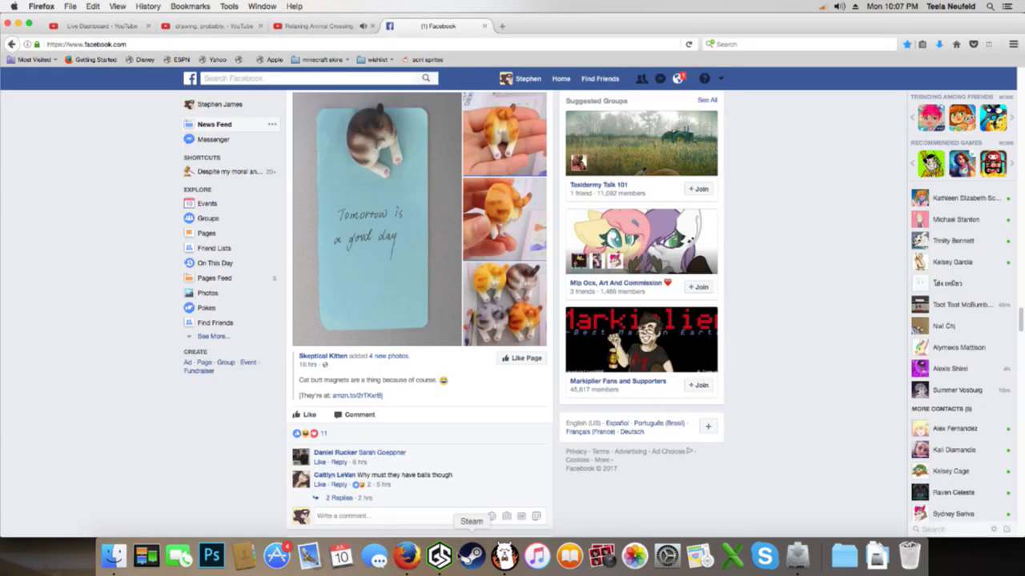
click(439, 556)
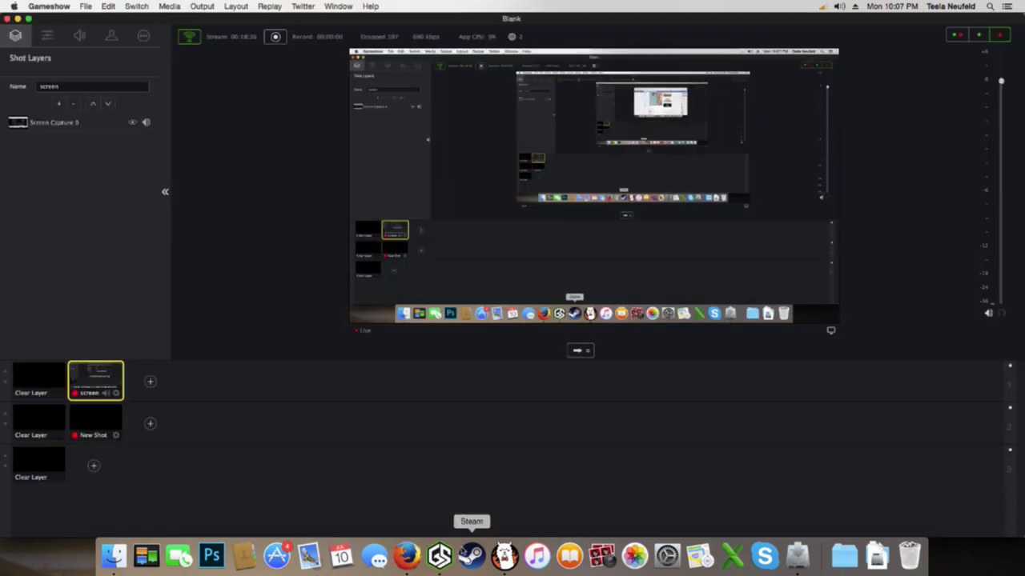
click(407, 555)
scroll(416, 321, down, 5)
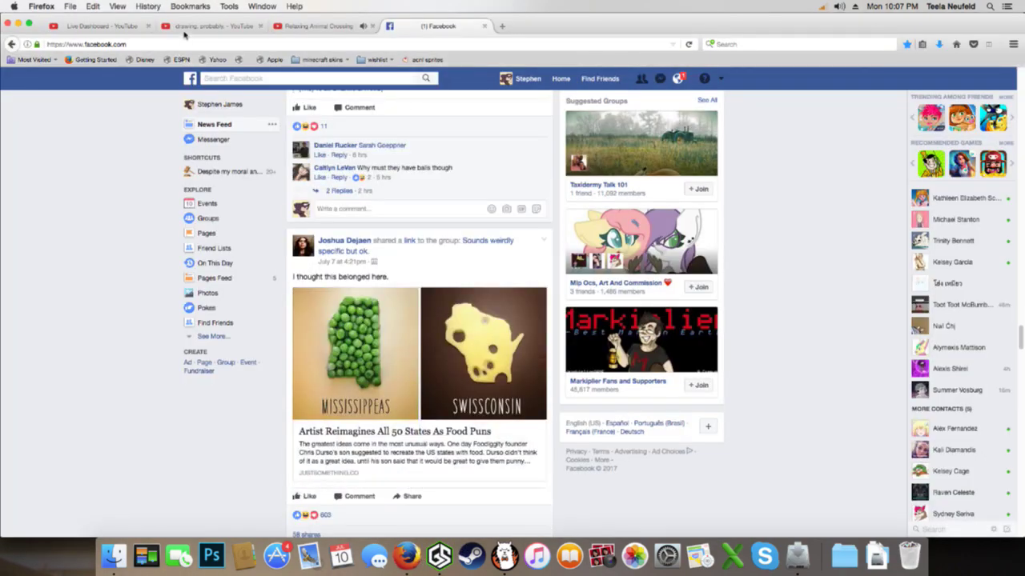
click(204, 26)
scroll(512, 320, down, 5)
scroll(512, 320, up, 5)
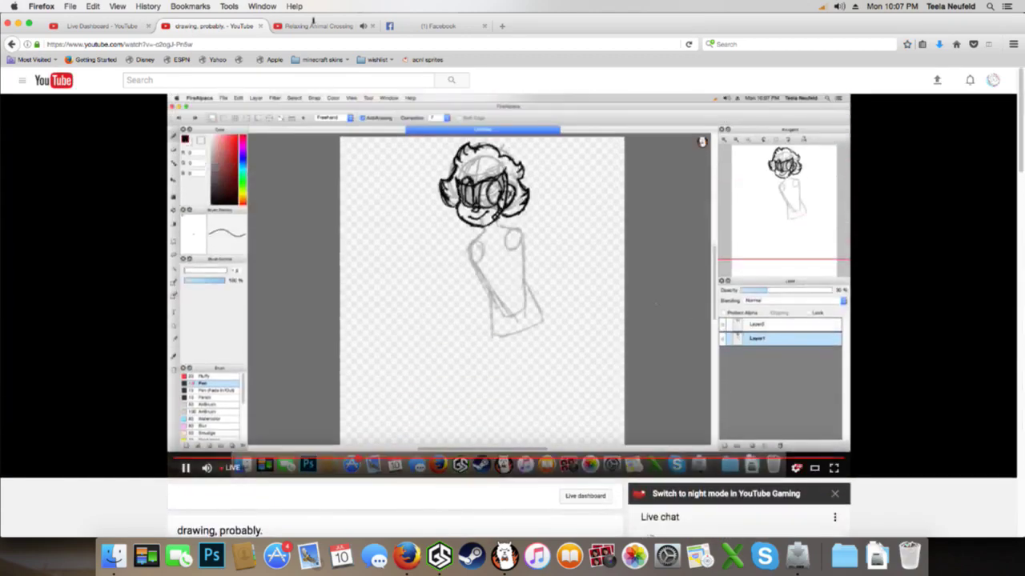
click(319, 27)
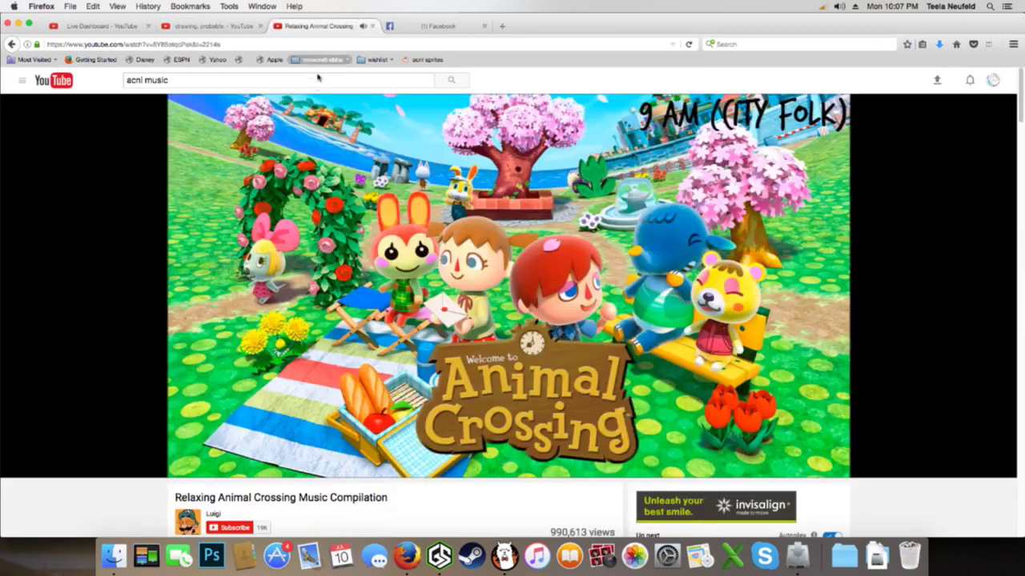
click(440, 26)
click(136, 26)
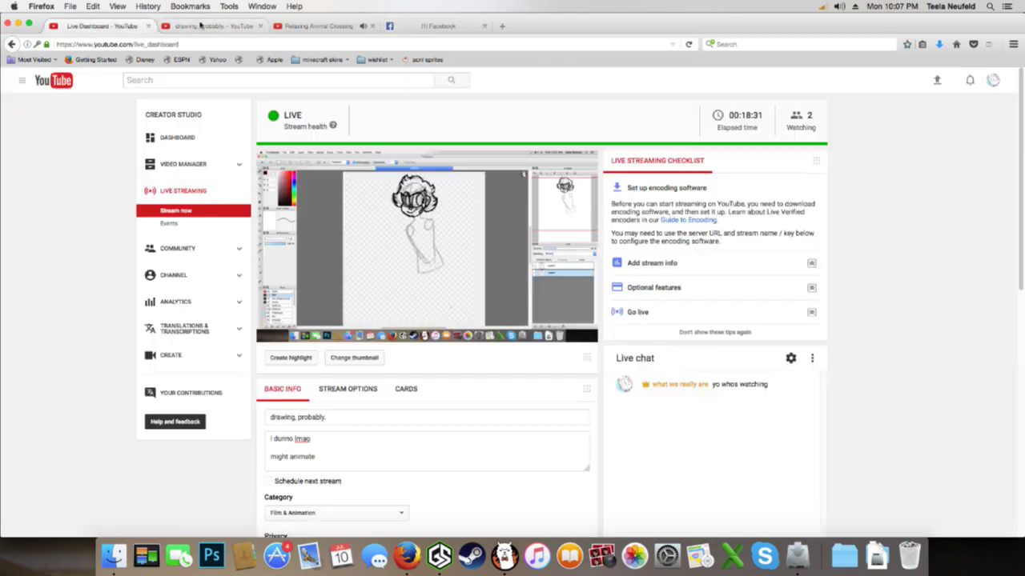
Browse the Facebook news feed down to the Mashable Trending post about the "offensive" snack
click(432, 26)
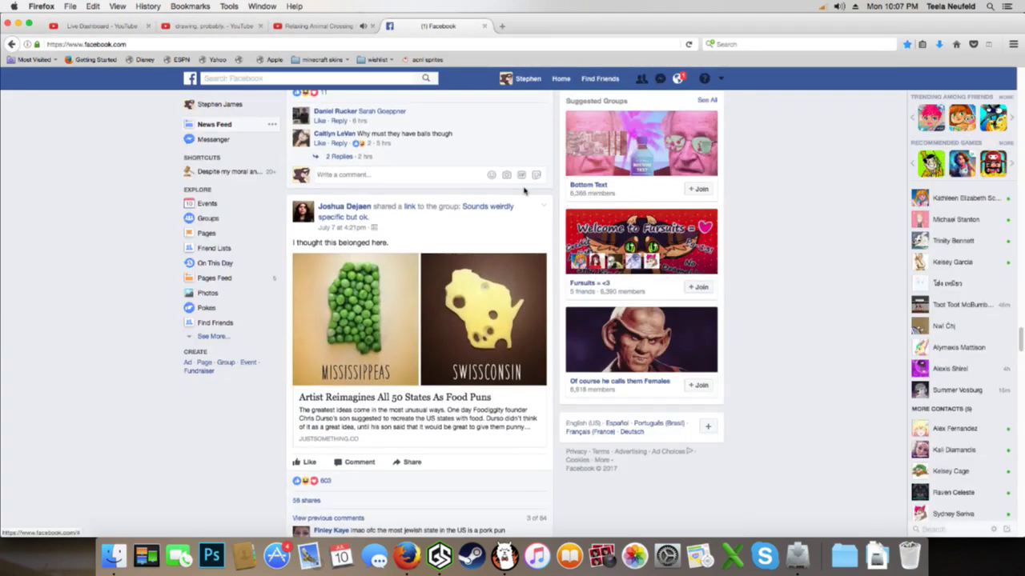
scroll(524, 190, down, 15)
scroll(516, 217, down, 2)
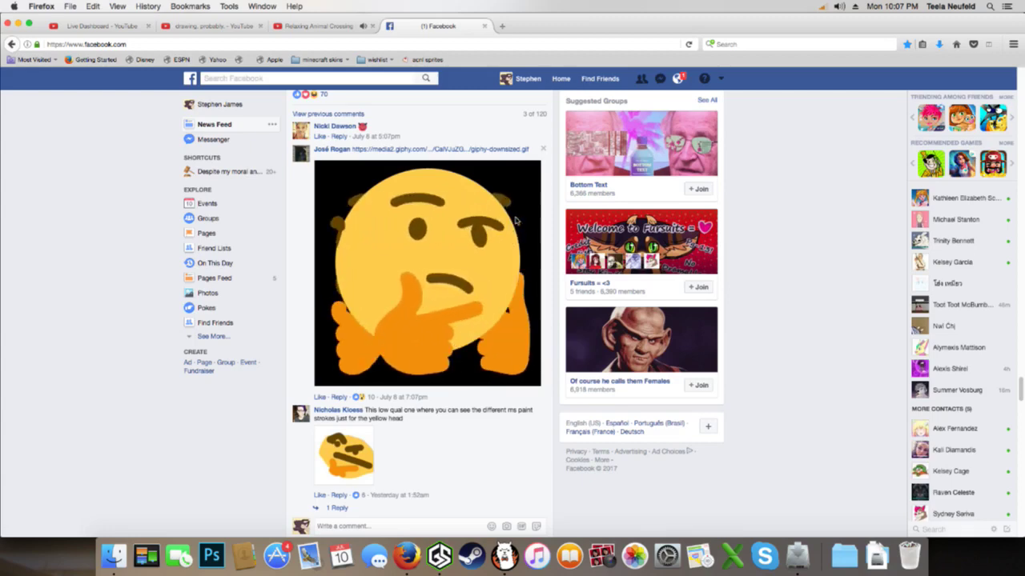
scroll(515, 224, down, 1)
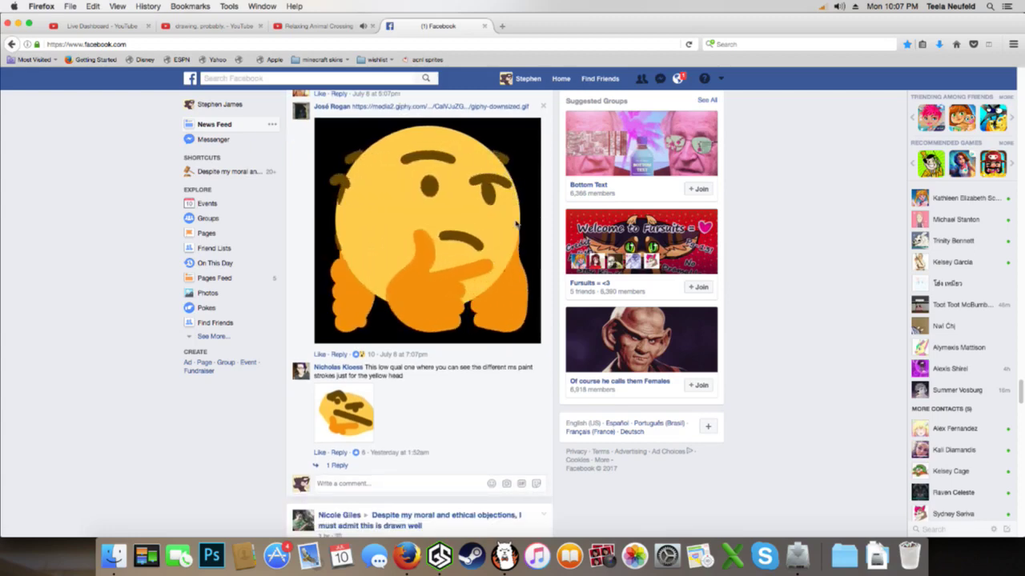
scroll(516, 226, down, 5)
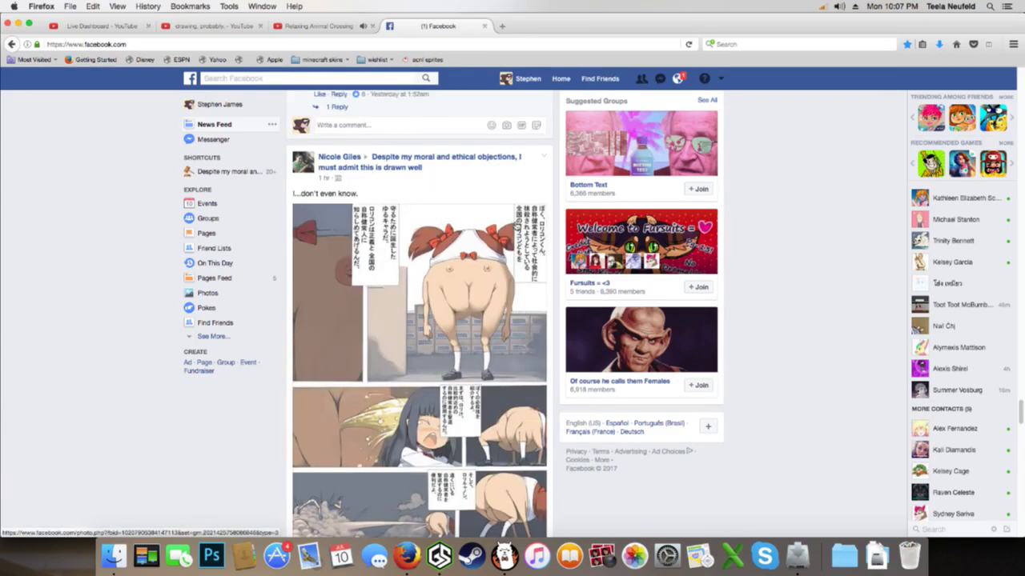
scroll(516, 227, down, 4)
scroll(516, 226, down, 8)
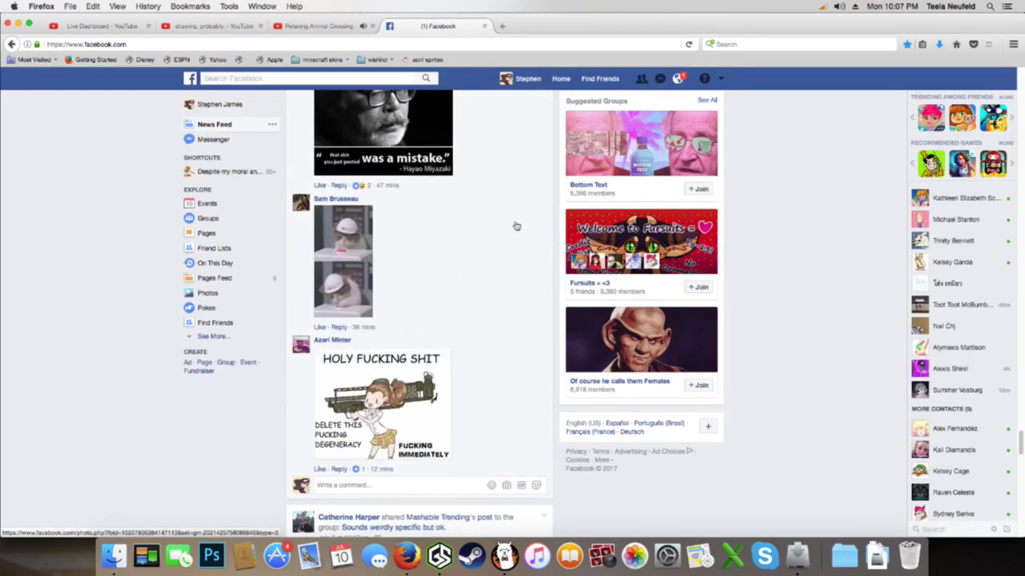
scroll(516, 227, down, 1)
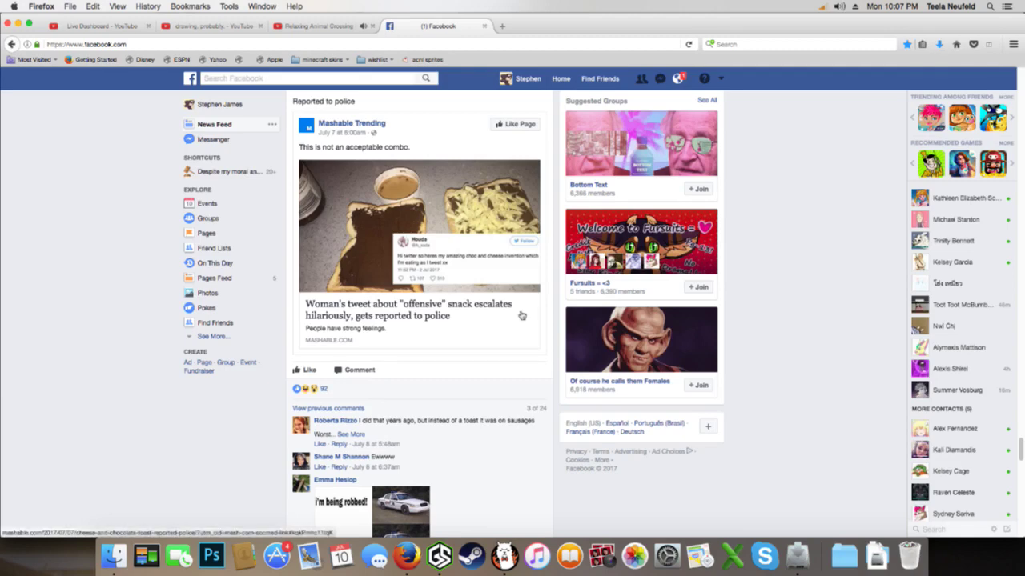
Open the Mashable article about the unusual snack, read through its embedded tweets, and close it
click(520, 314)
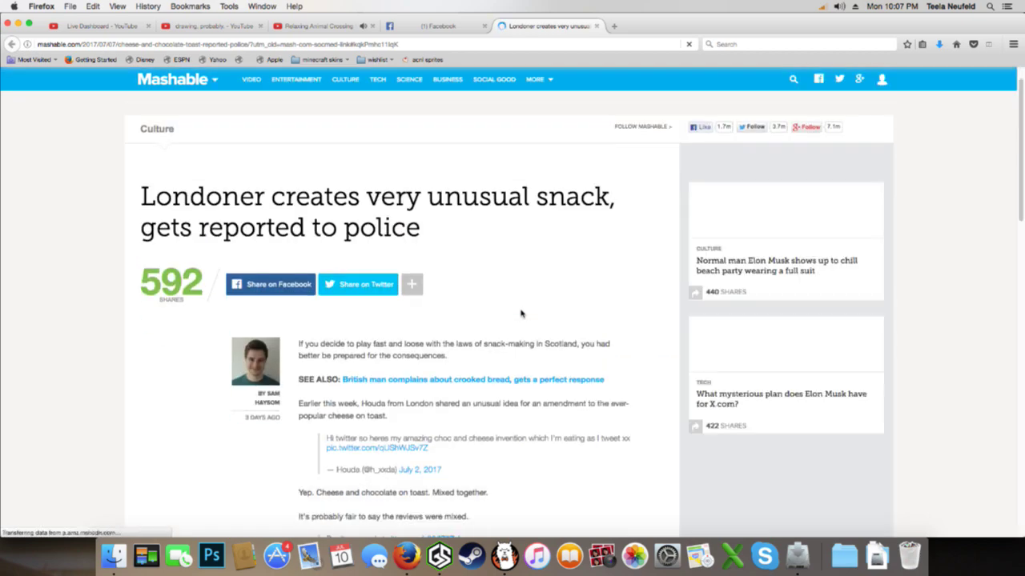
scroll(520, 314, down, 5)
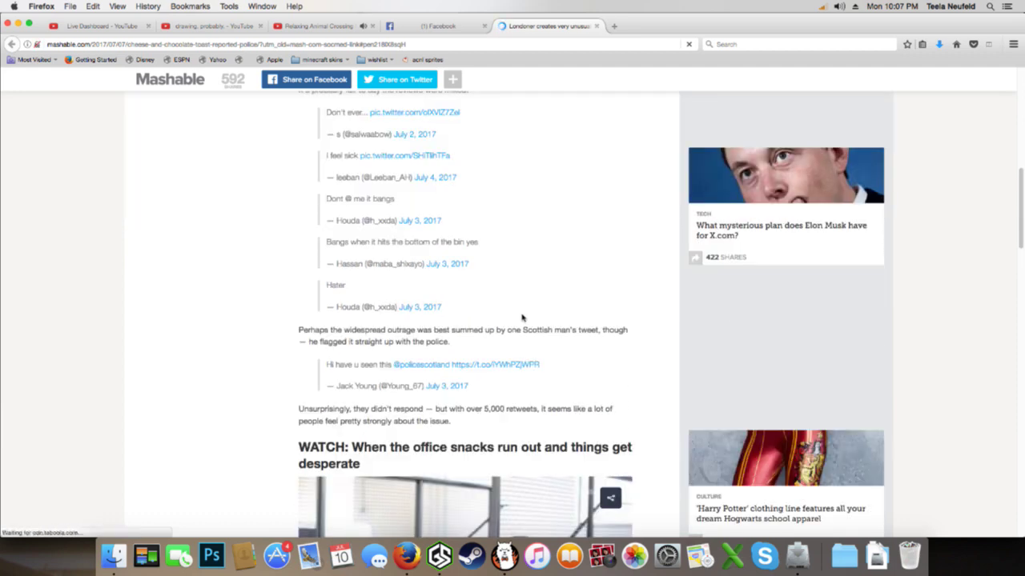
scroll(525, 288, down, 4)
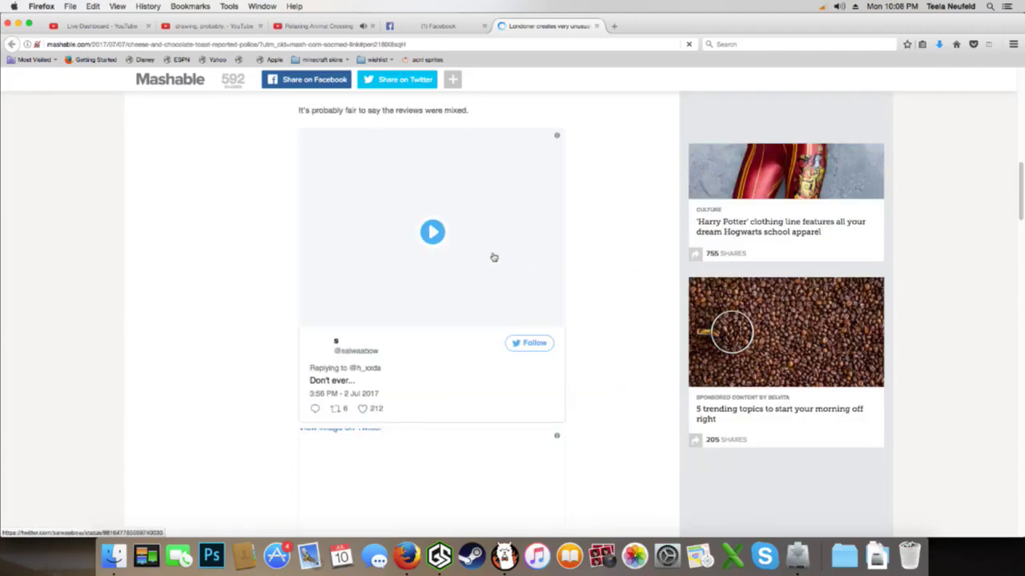
scroll(434, 240, down, 5)
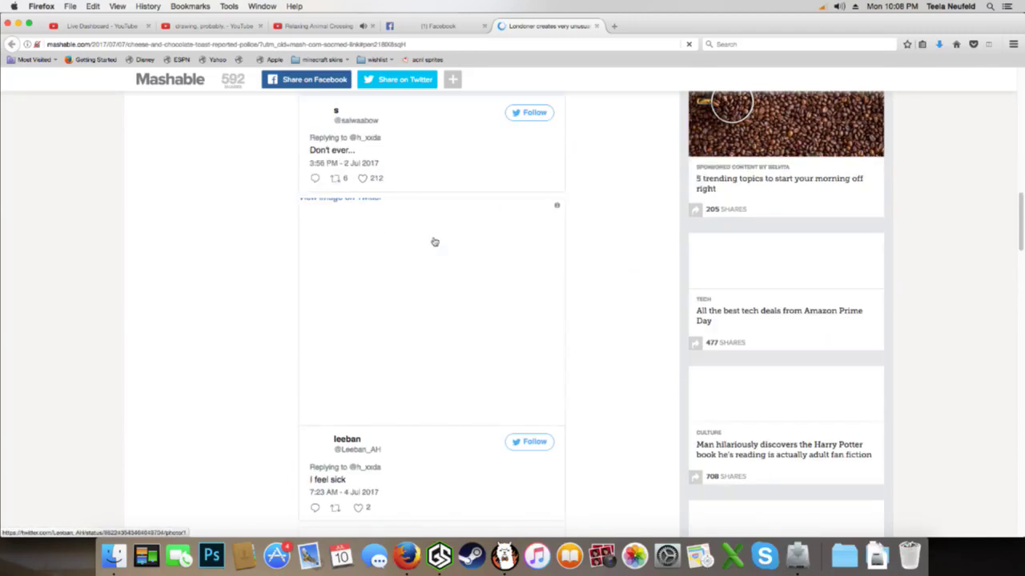
scroll(435, 241, down, 5)
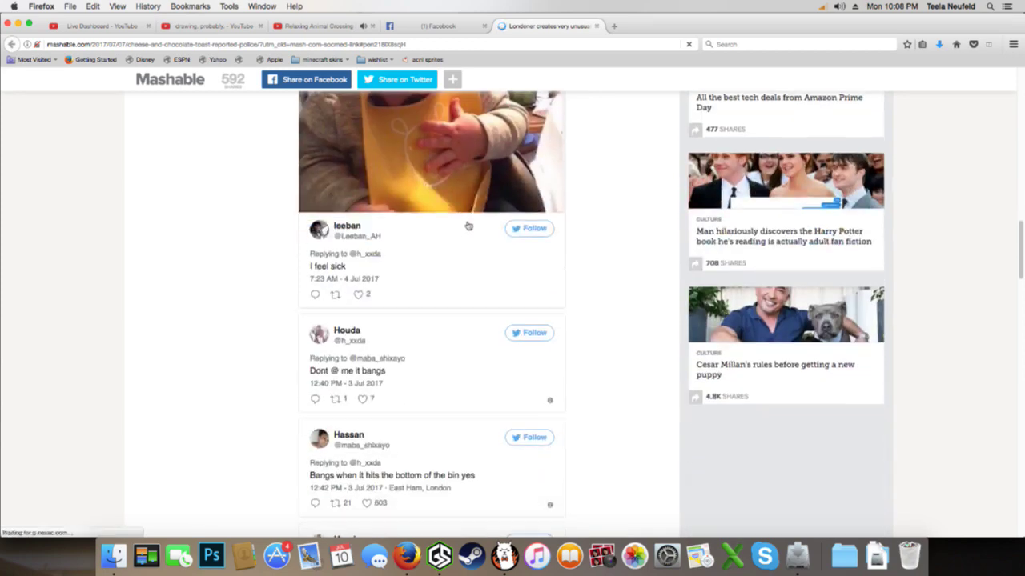
scroll(465, 231, up, 4)
scroll(472, 226, up, 7)
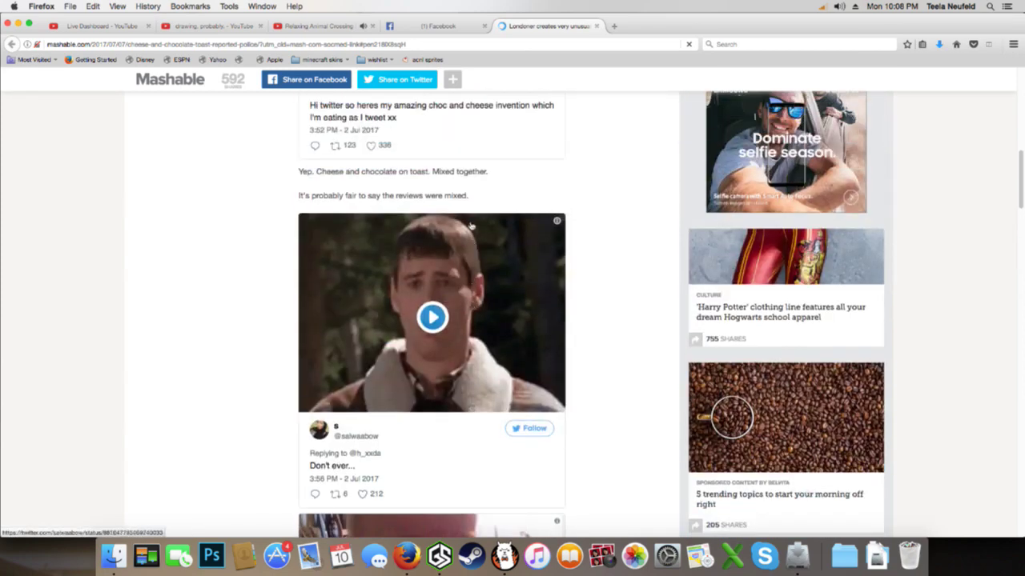
scroll(471, 226, down, 13)
scroll(472, 227, down, 20)
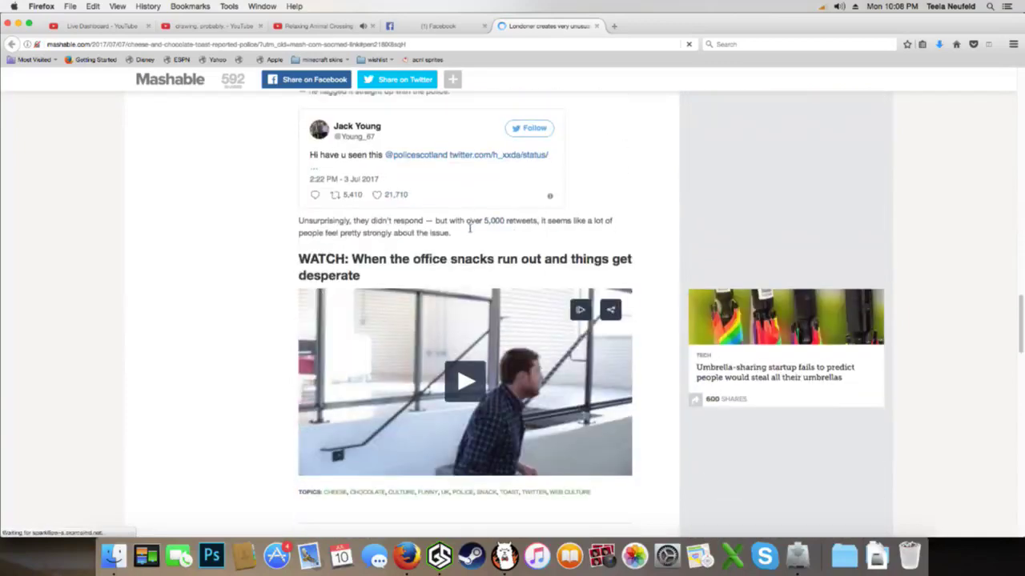
scroll(472, 237, down, 7)
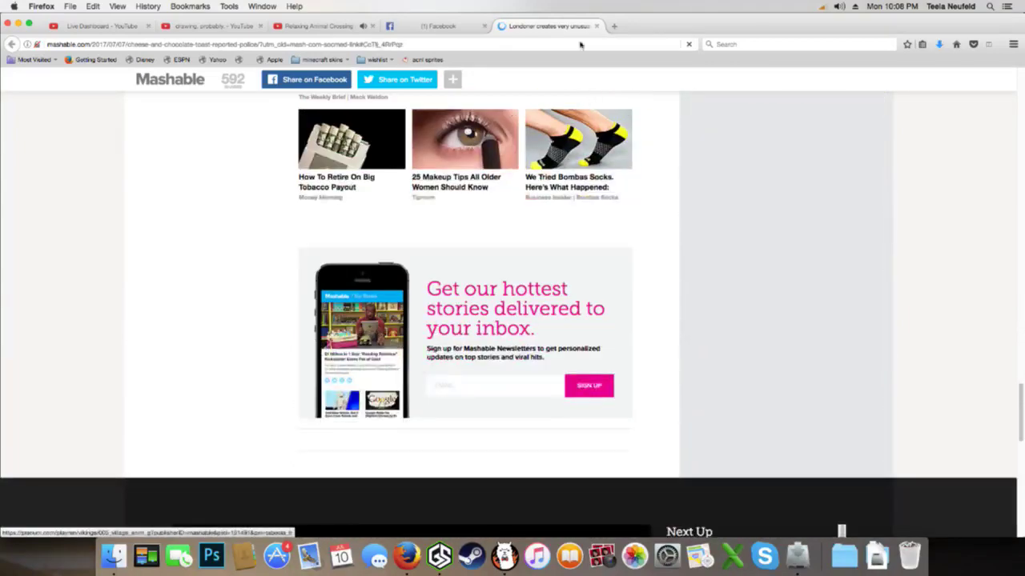
click(597, 27)
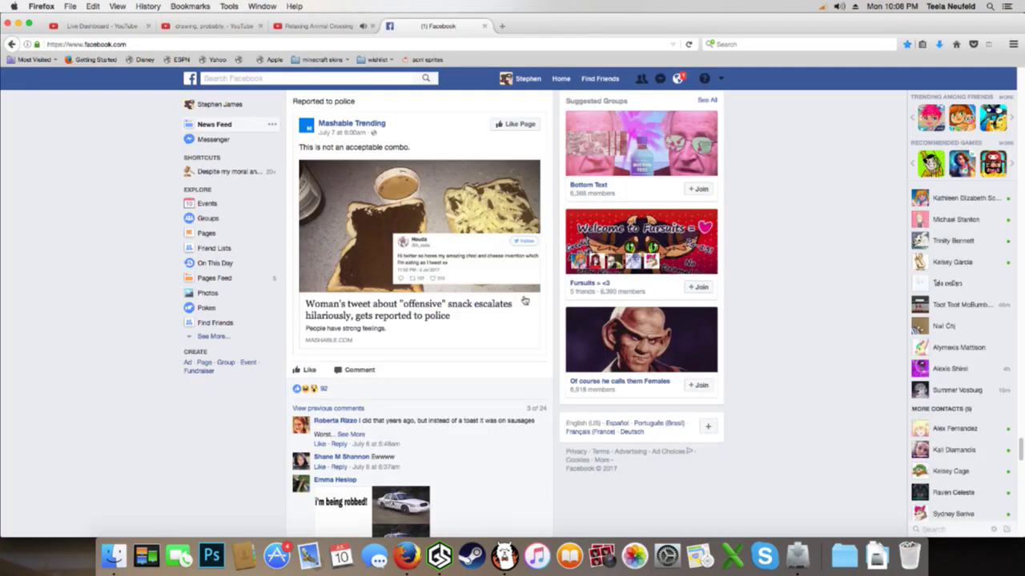
Continue down the Facebook feed, open the ClickHole article about Beanie Babies' spider eggs, and read it
scroll(523, 316, down, 10)
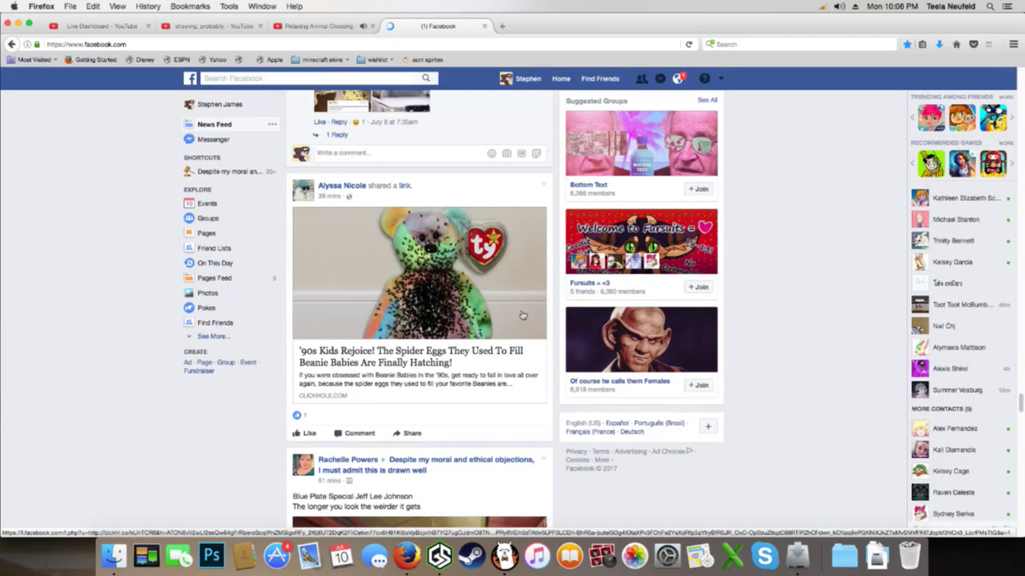
scroll(522, 316, down, 1)
scroll(522, 315, down, 2)
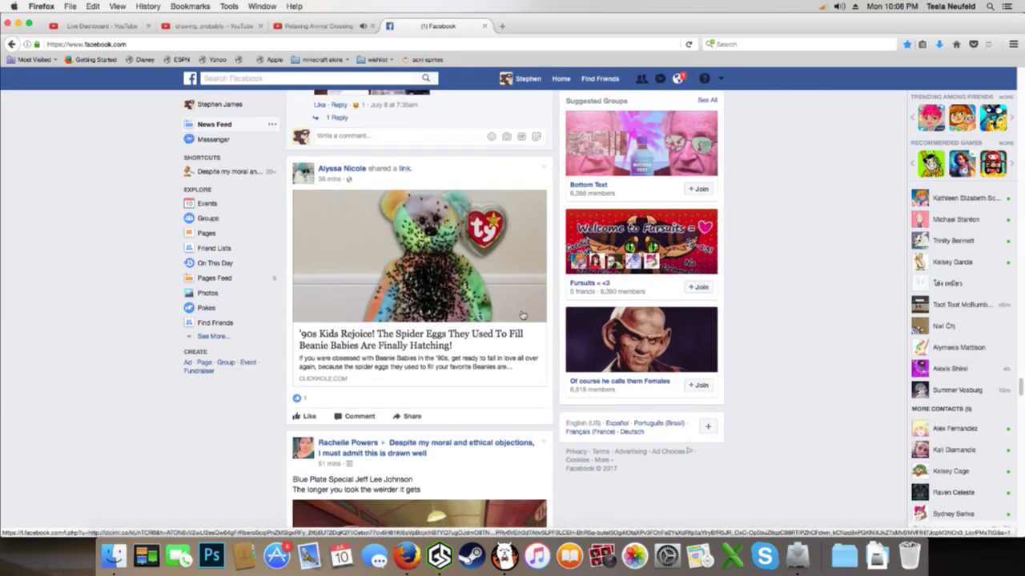
scroll(522, 315, down, 2)
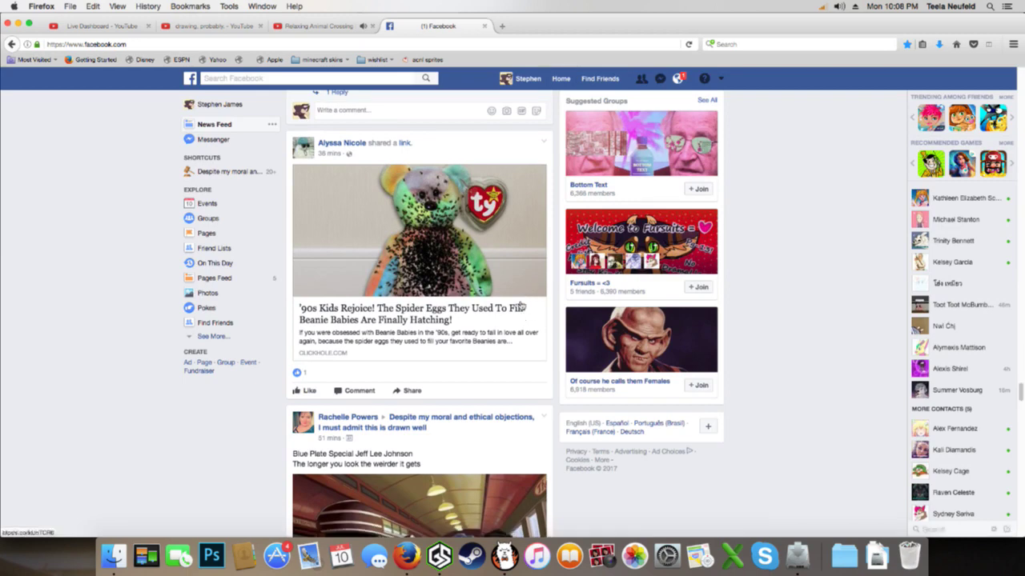
click(518, 302)
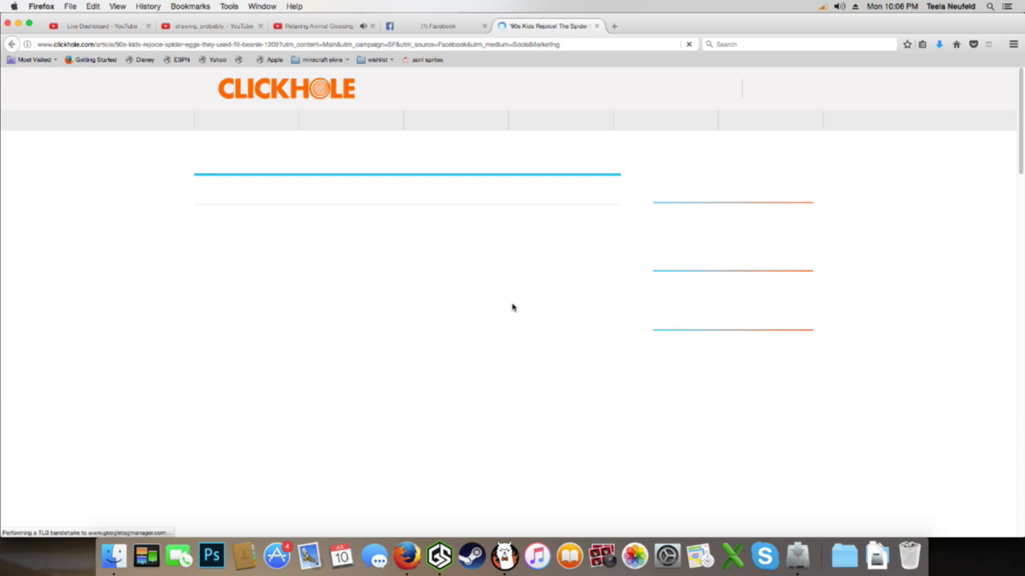
scroll(506, 313, down, 5)
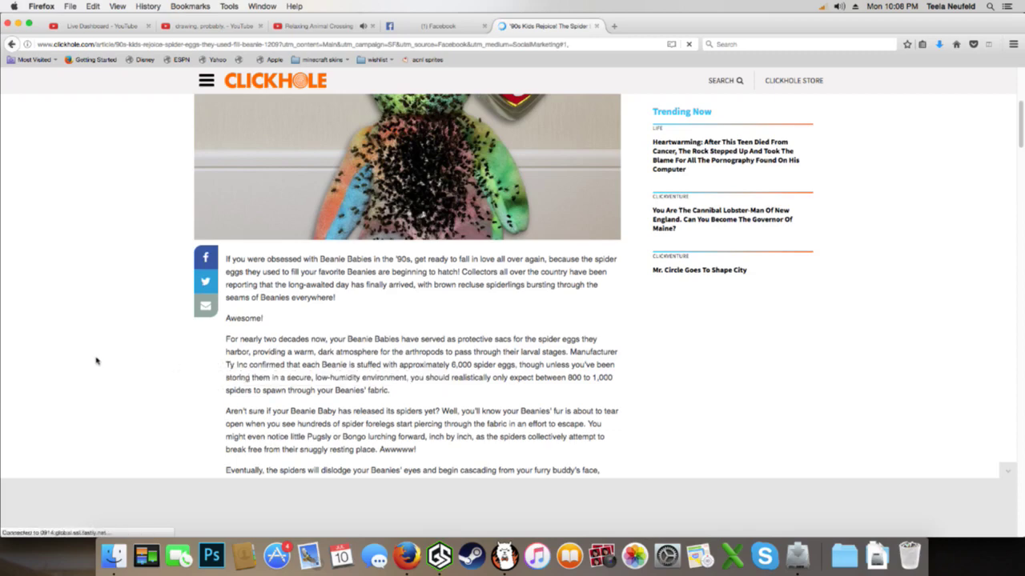
scroll(96, 360, down, 3)
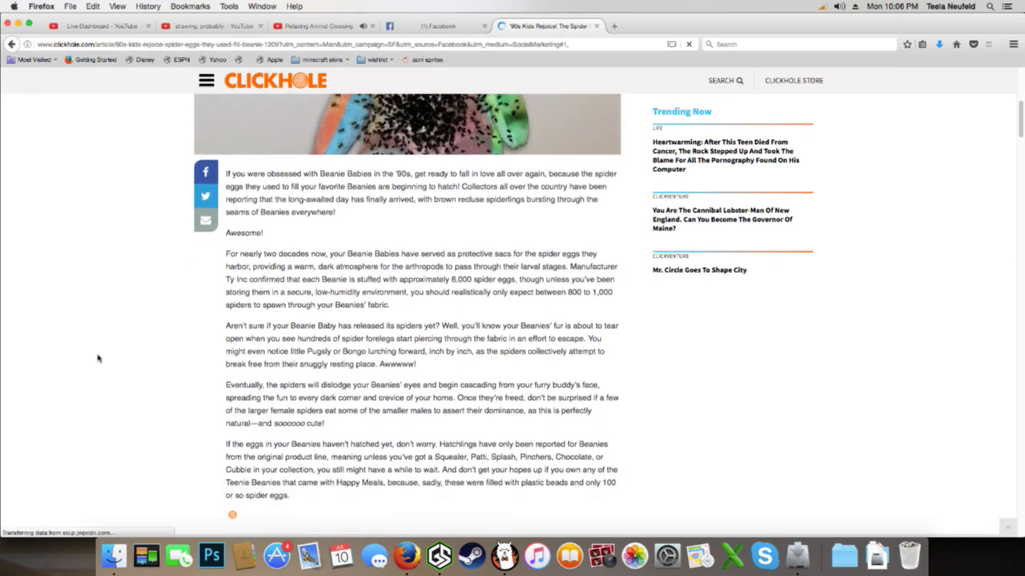
Read the rest of the ClickHole article about Beanie Babies' spider eggs, look back at its photo, and close the article
scroll(98, 359, down, 1)
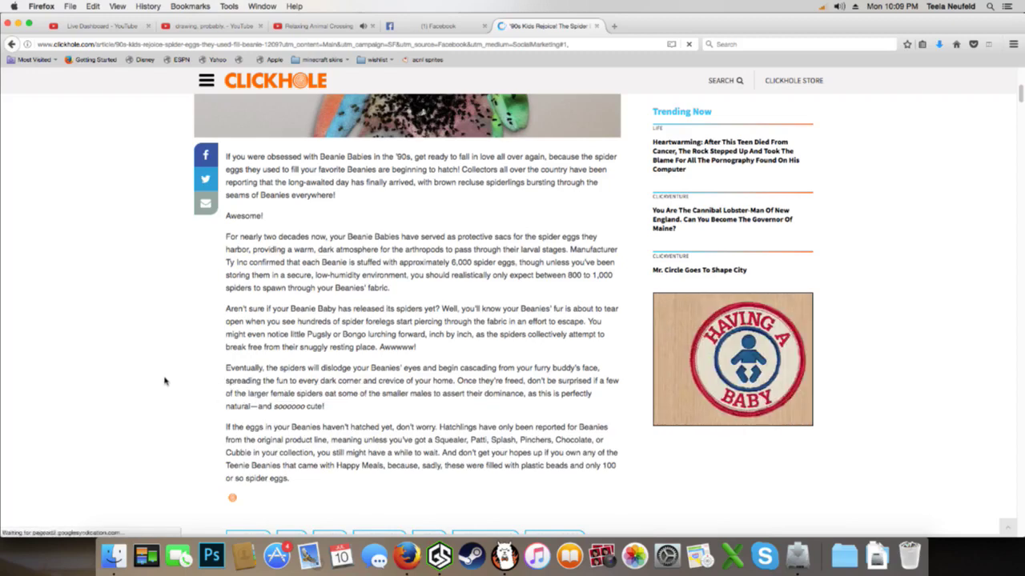
scroll(176, 378, down, 1)
scroll(176, 377, down, 1)
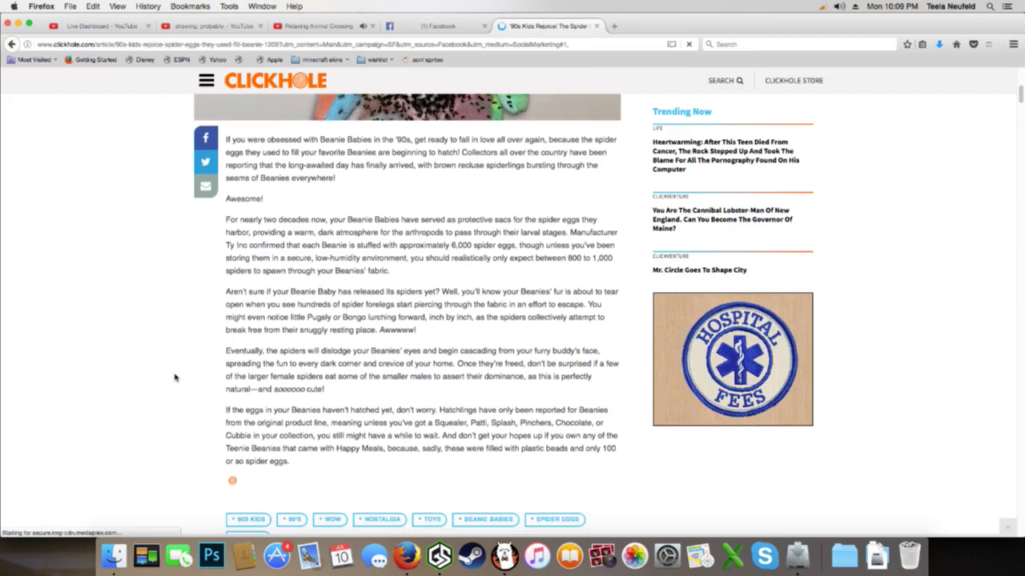
scroll(183, 378, up, 3)
scroll(183, 378, up, 3)
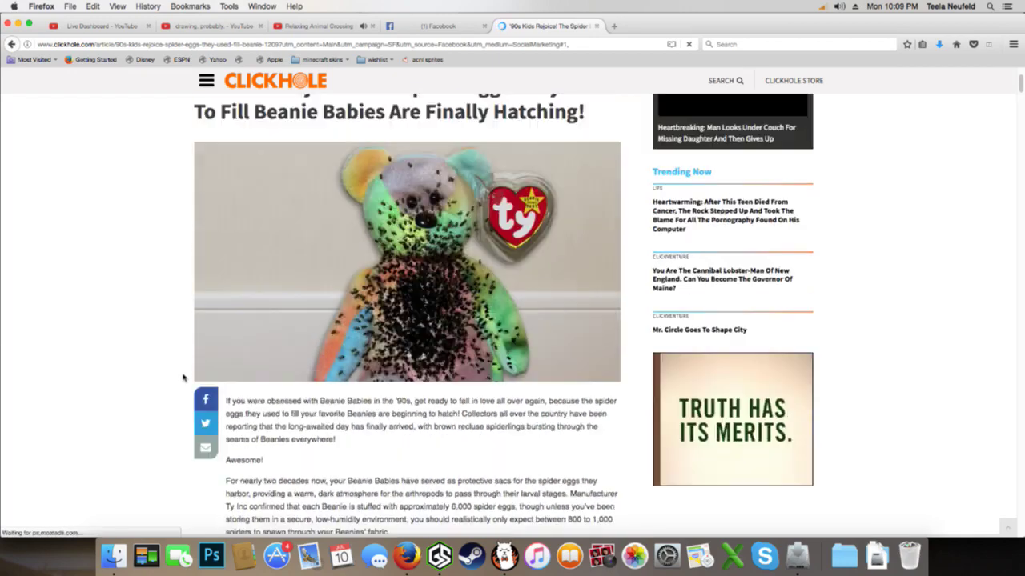
scroll(183, 378, down, 8)
scroll(183, 377, down, 10)
click(596, 26)
Continue down the Facebook news feed through the diner painting, moth, embroidery and VeggieTales posts to the Liquid memes photo
scroll(543, 349, down, 15)
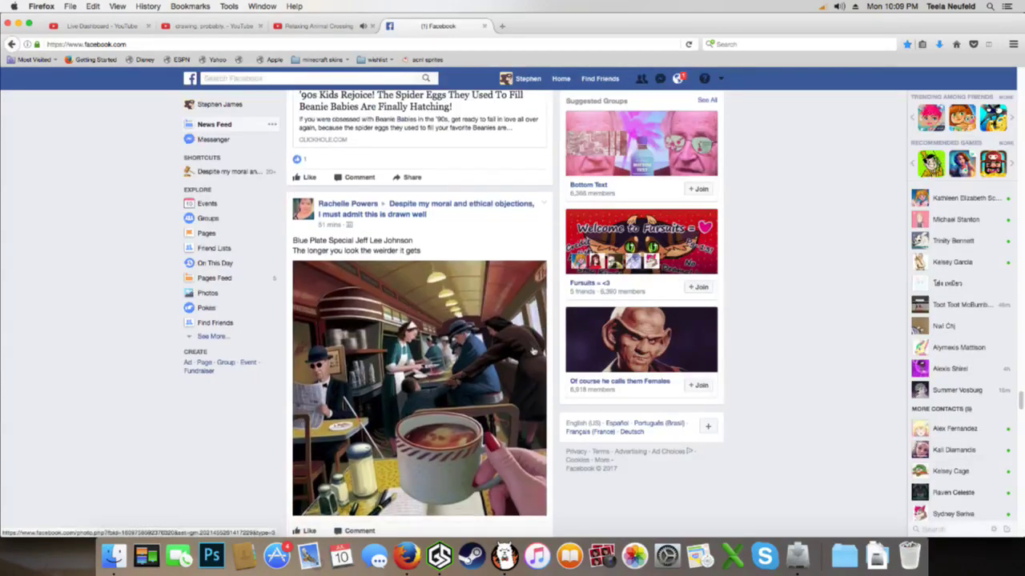
scroll(543, 340, down, 15)
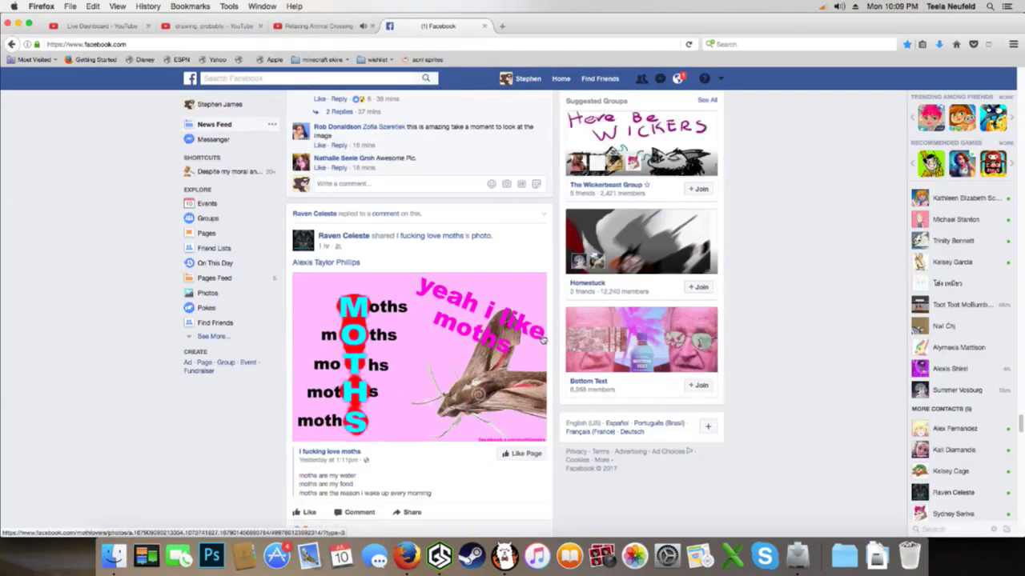
scroll(543, 340, down, 12)
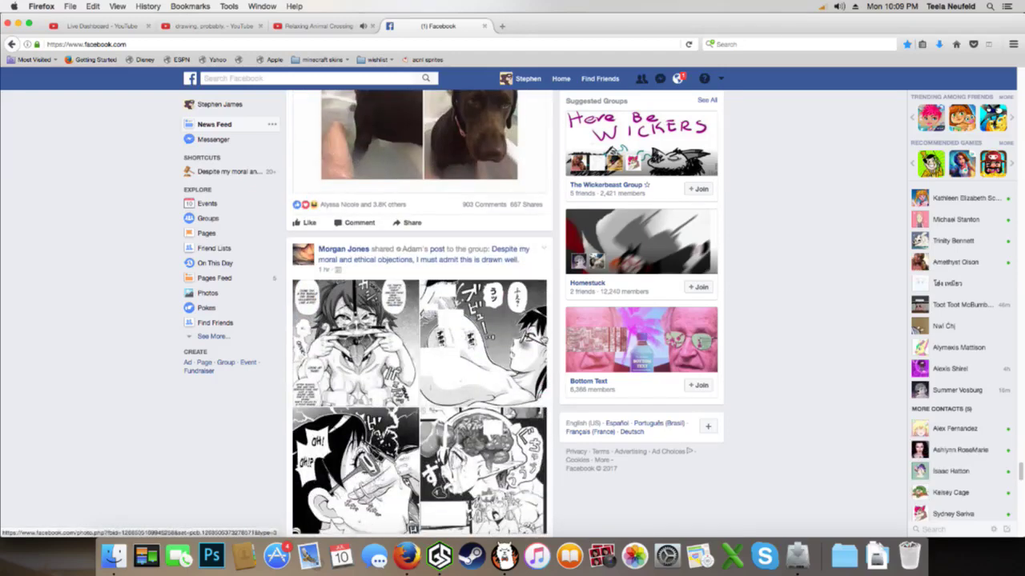
scroll(543, 340, down, 12)
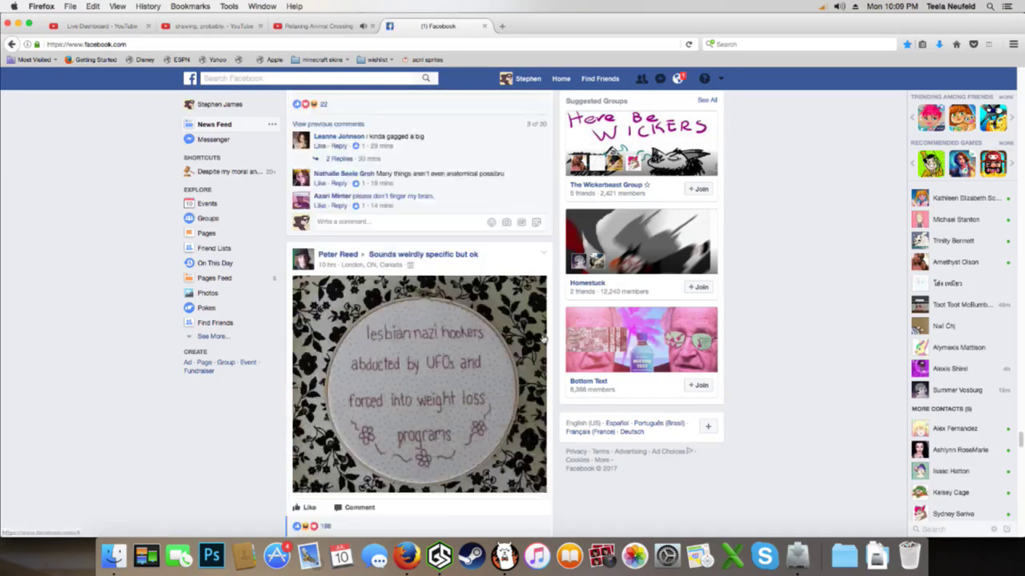
scroll(542, 340, down, 1)
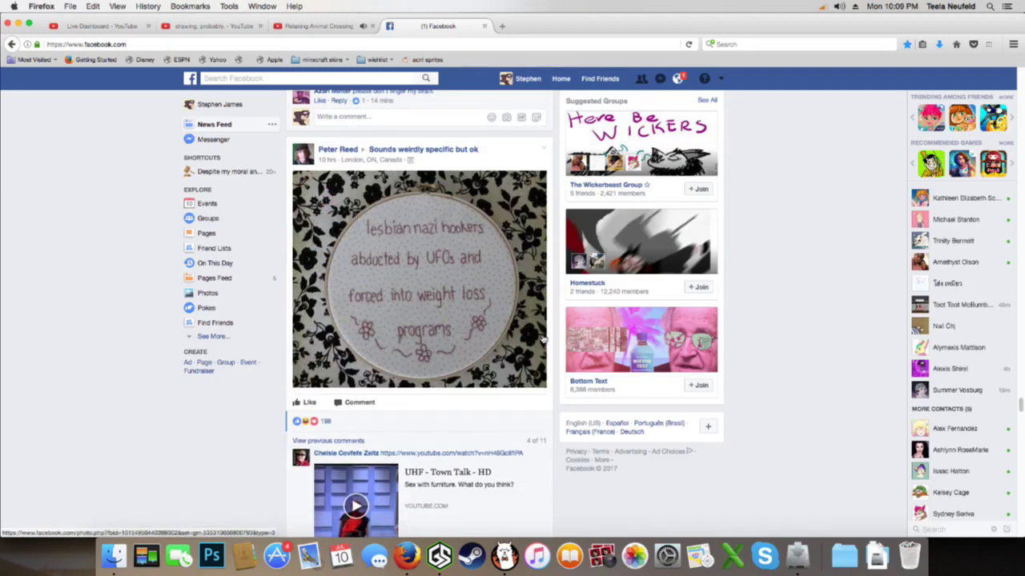
scroll(542, 341, down, 5)
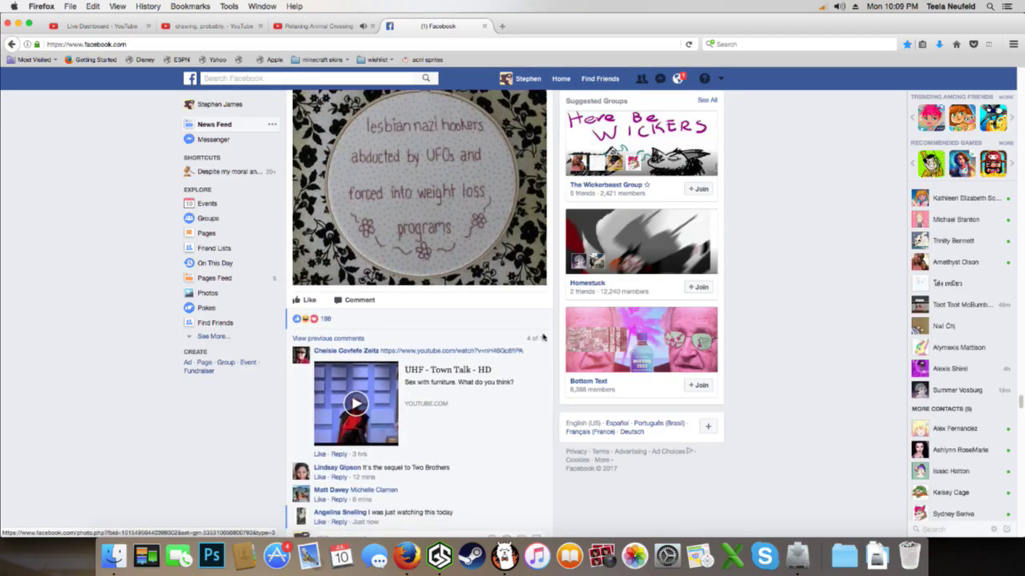
scroll(542, 340, down, 15)
scroll(543, 340, down, 20)
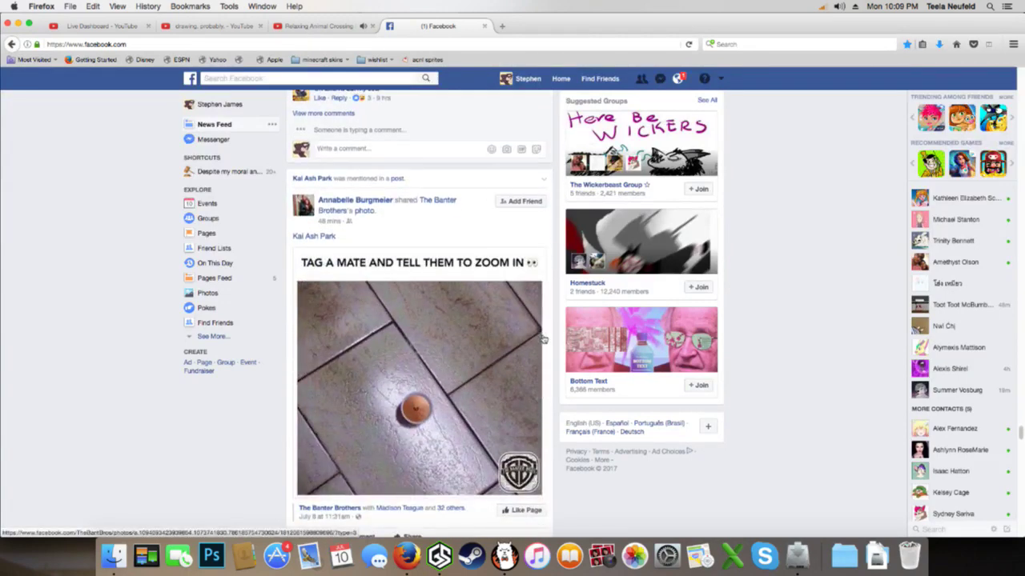
scroll(543, 340, down, 2)
scroll(542, 340, down, 5)
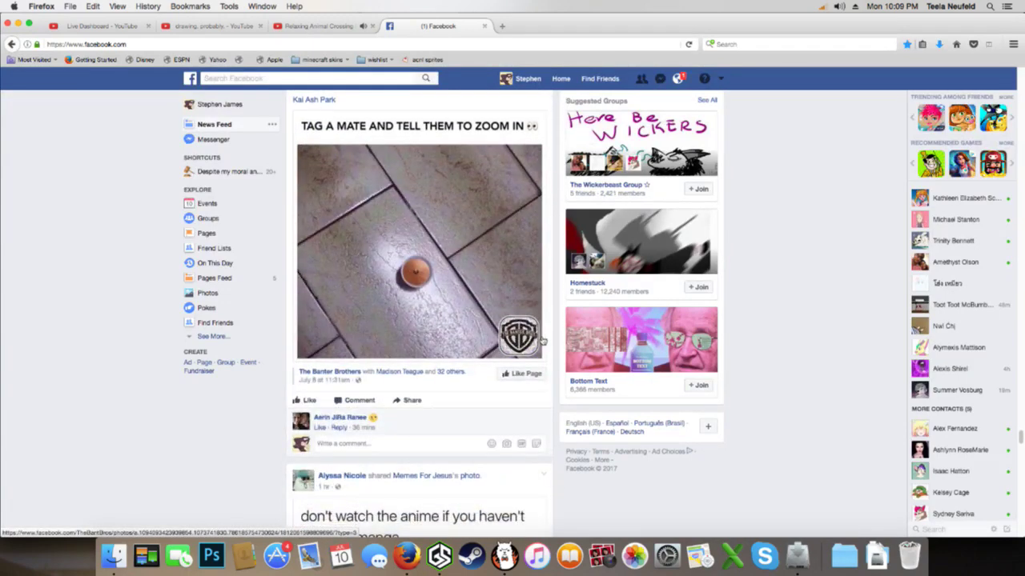
scroll(543, 340, down, 10)
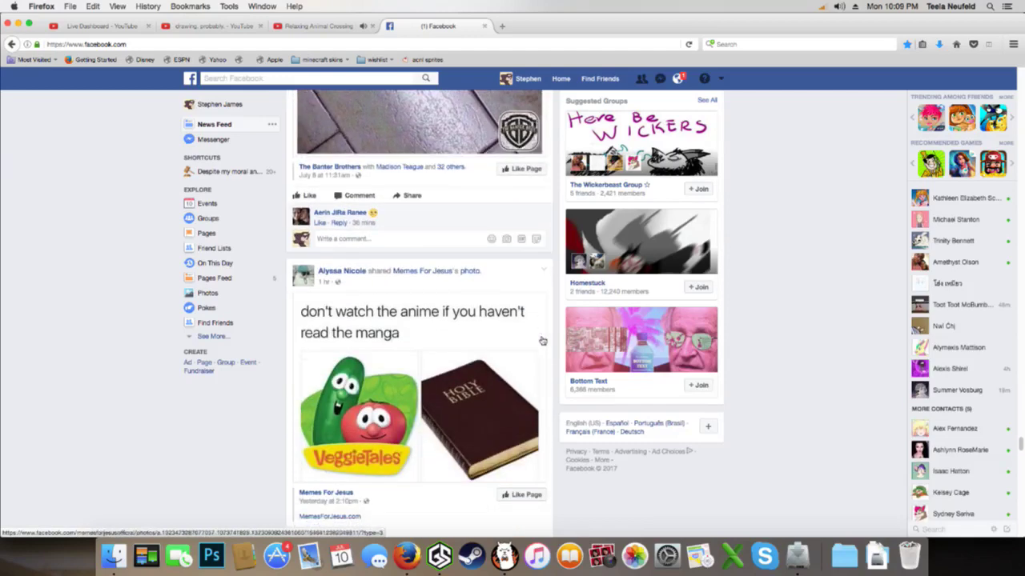
scroll(542, 340, down, 20)
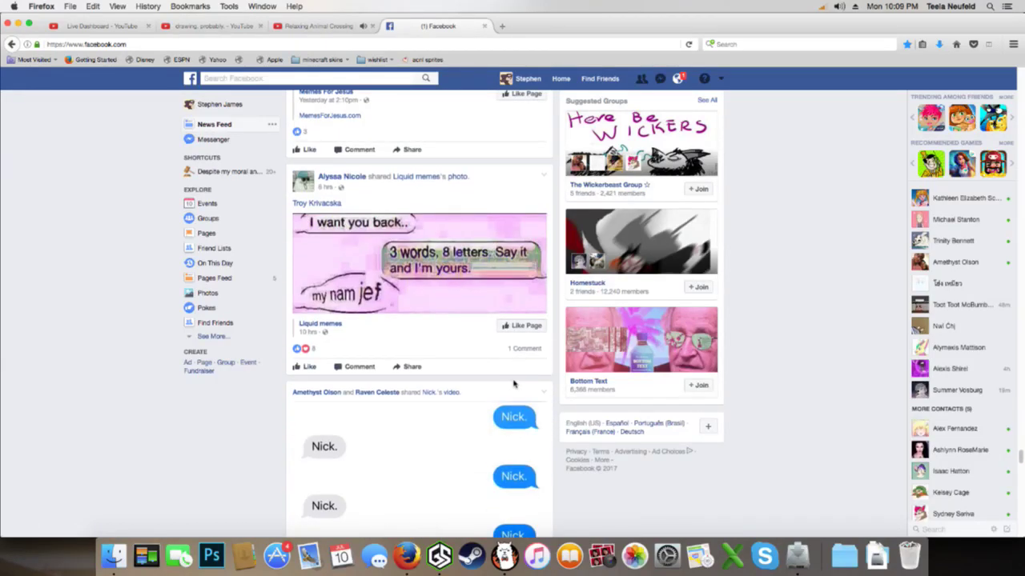
Watch the shared text-message conversation video in the Facebook feed and move on to the Eater fruit video
scroll(567, 373, down, 1)
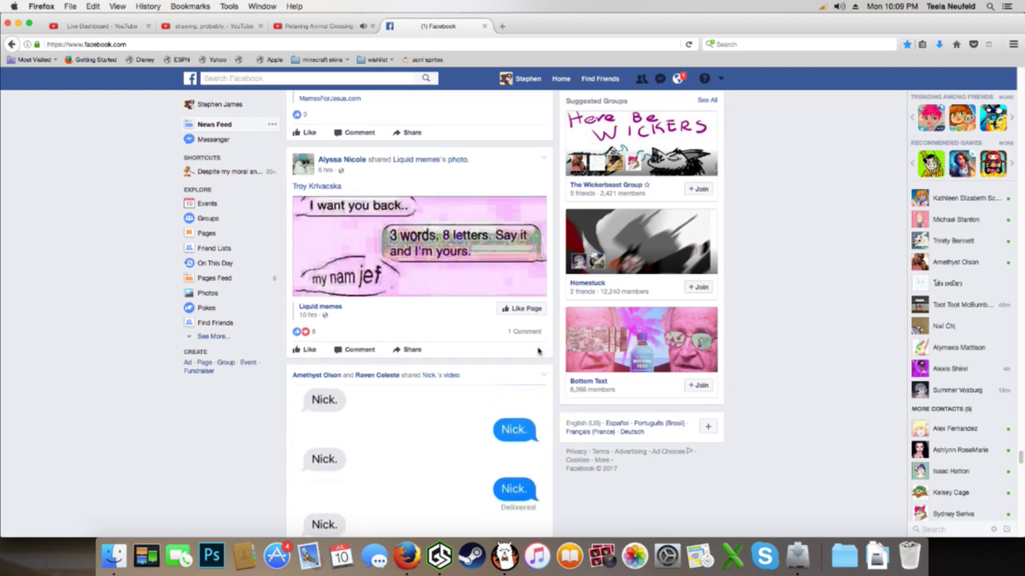
scroll(538, 350, down, 5)
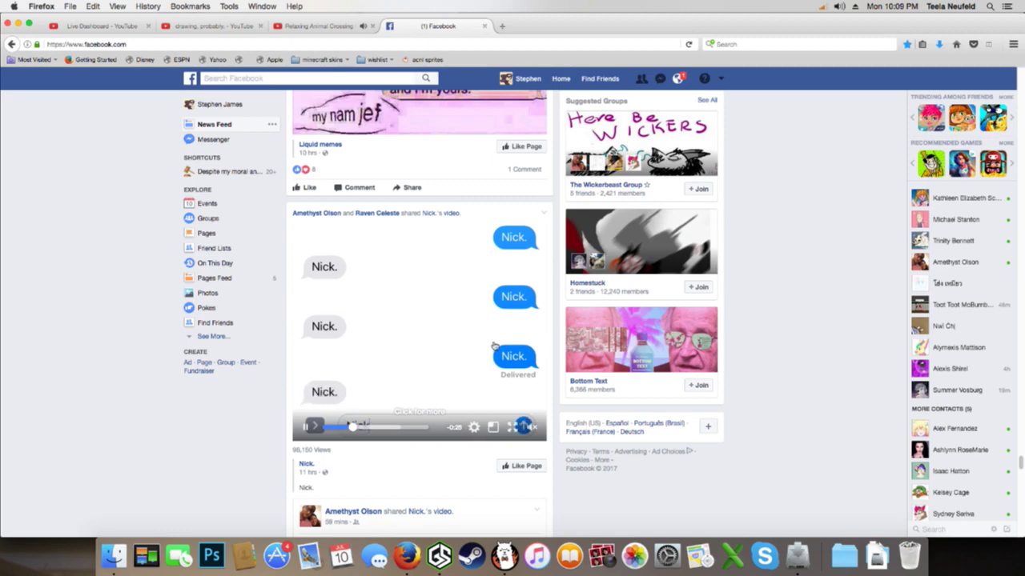
scroll(494, 346, up, 3)
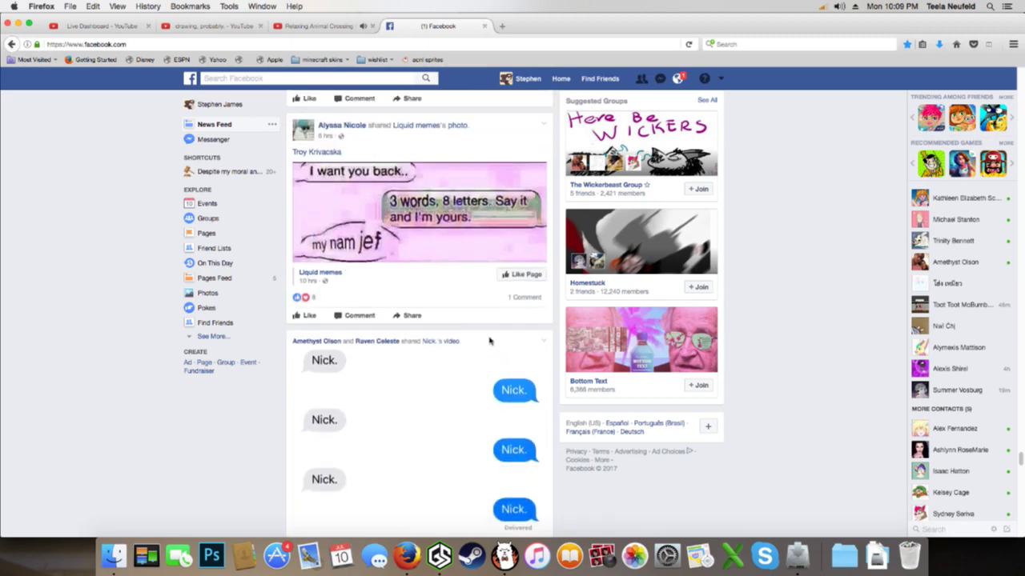
scroll(492, 343, down, 2)
scroll(490, 341, down, 1)
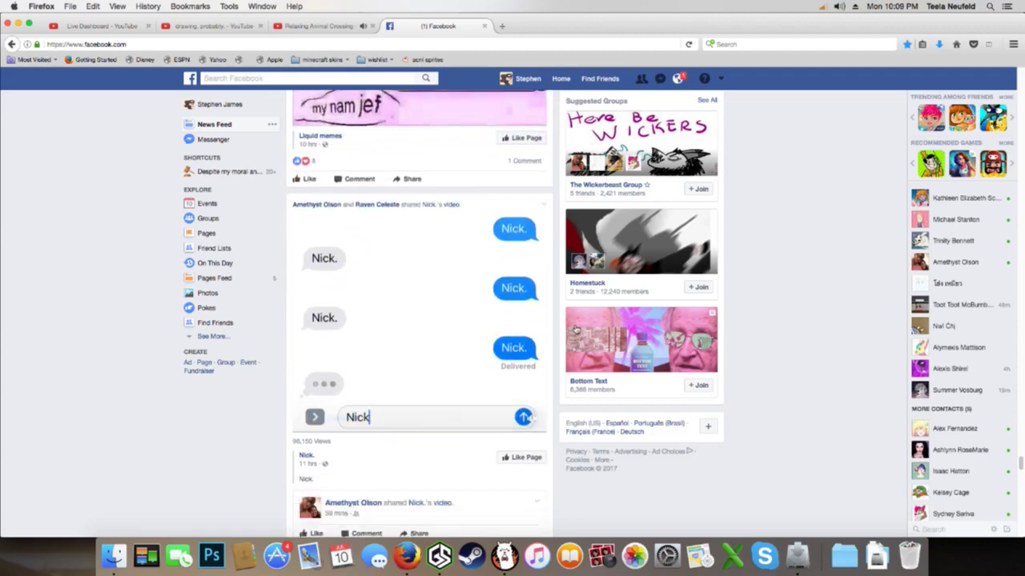
mouse_move(575, 330)
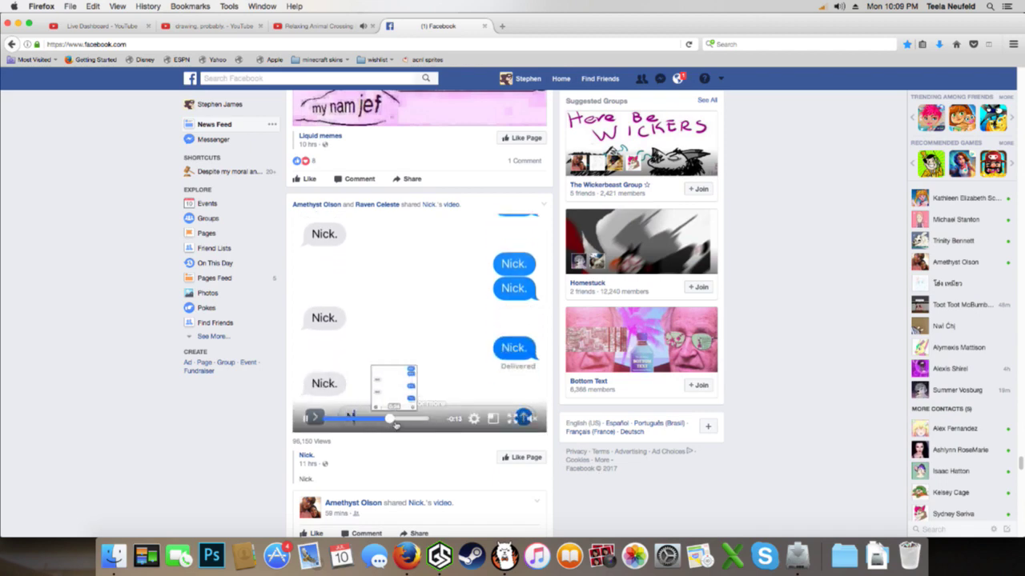
scroll(224, 405, down, 10)
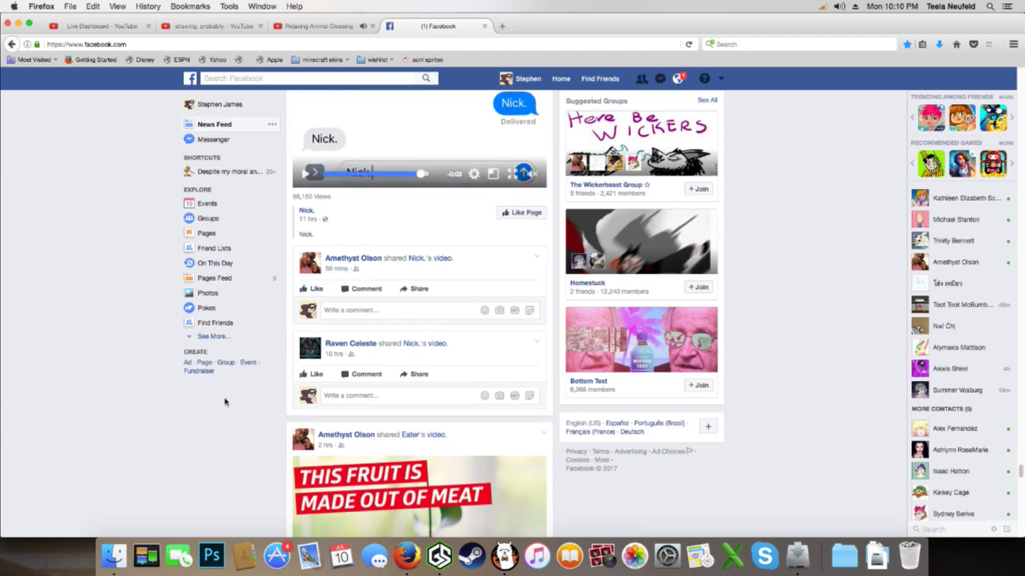
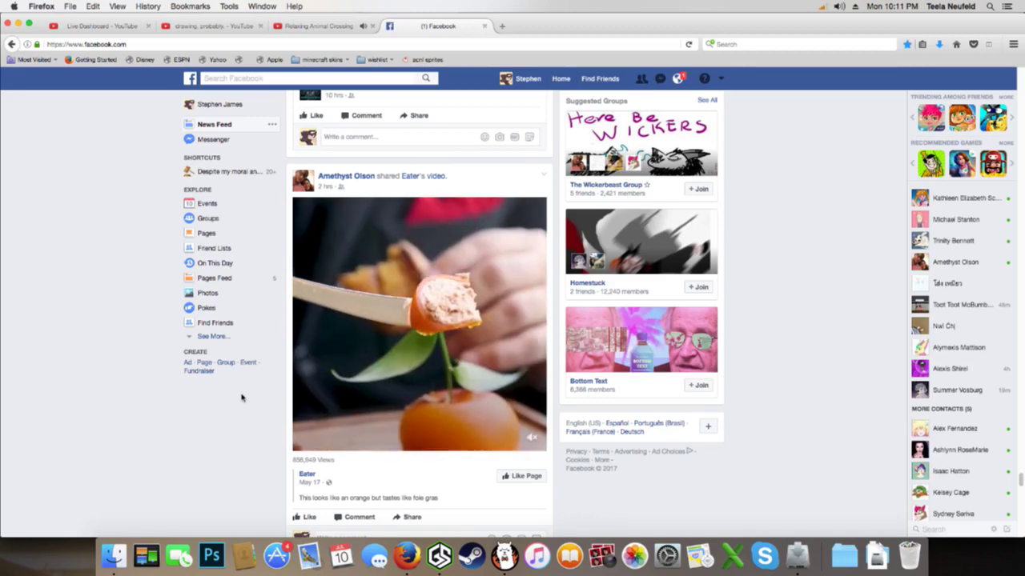
Watch the Eater video and browse the shared videos below it down to The Curious Quokka's beluga whale clip
scroll(241, 398, up, 1)
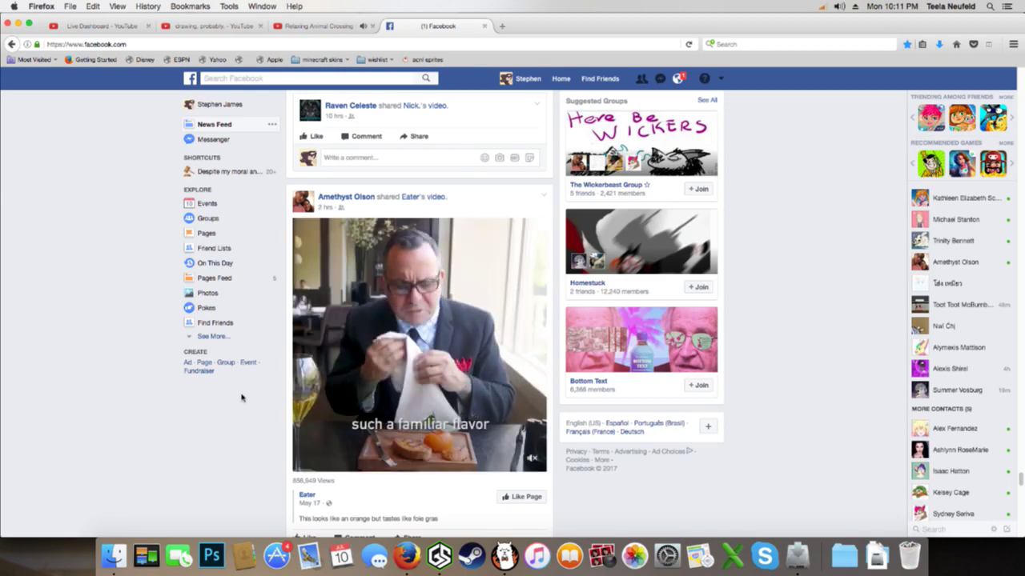
scroll(240, 401, down, 6)
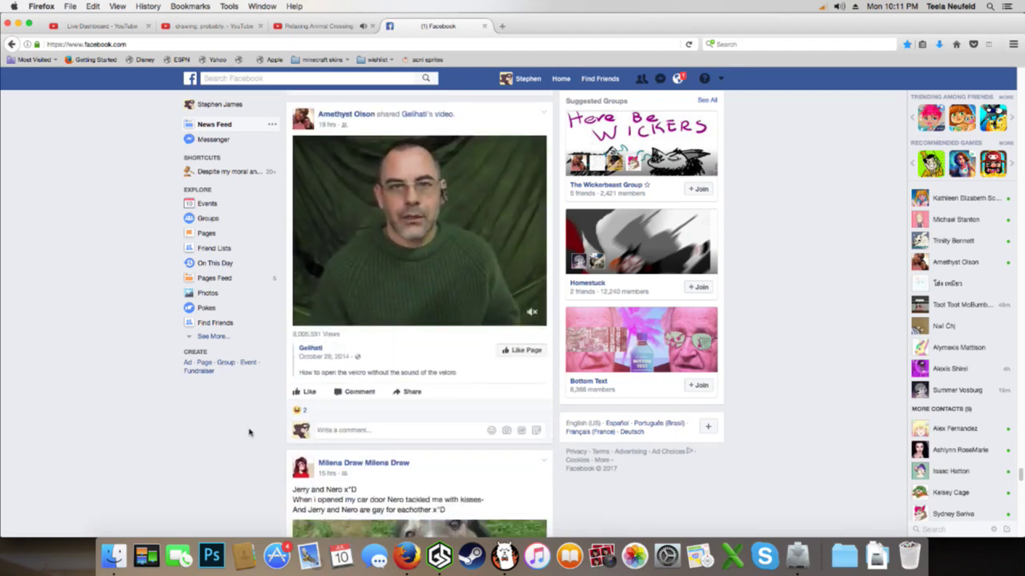
scroll(256, 417, down, 2)
scroll(266, 420, up, 2)
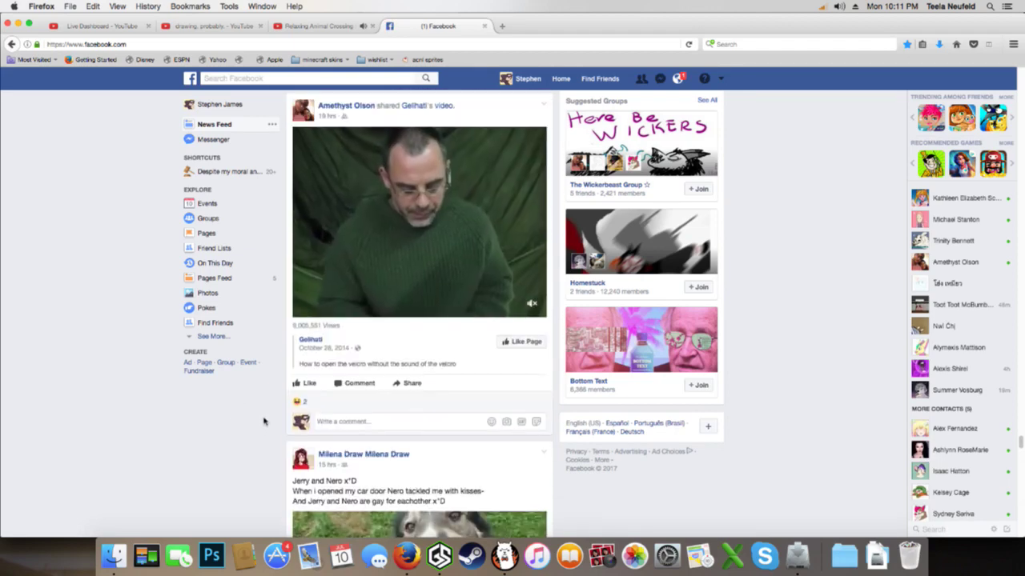
scroll(405, 335, down, 9)
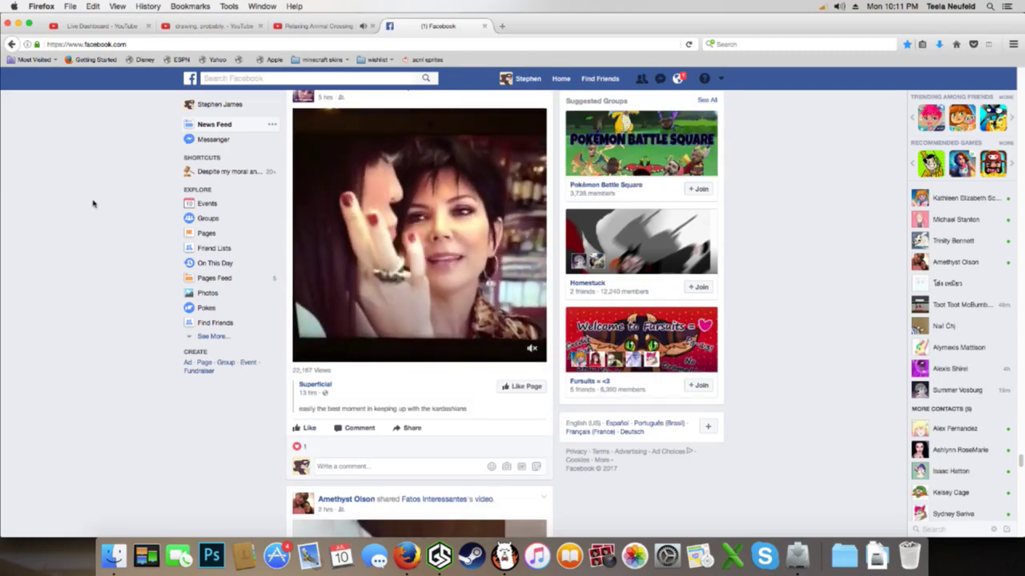
scroll(94, 202, down, 4)
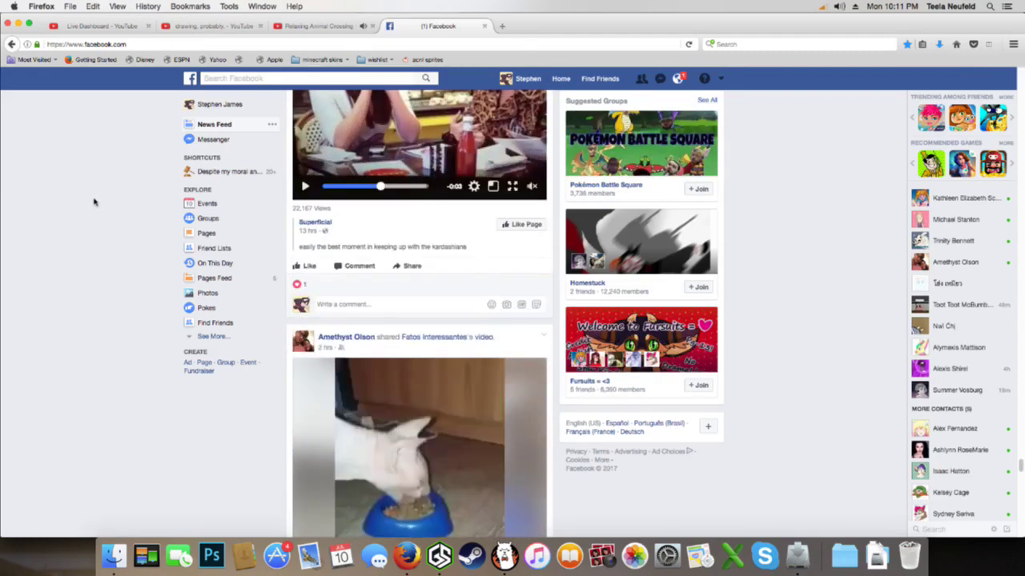
scroll(96, 201, down, 2)
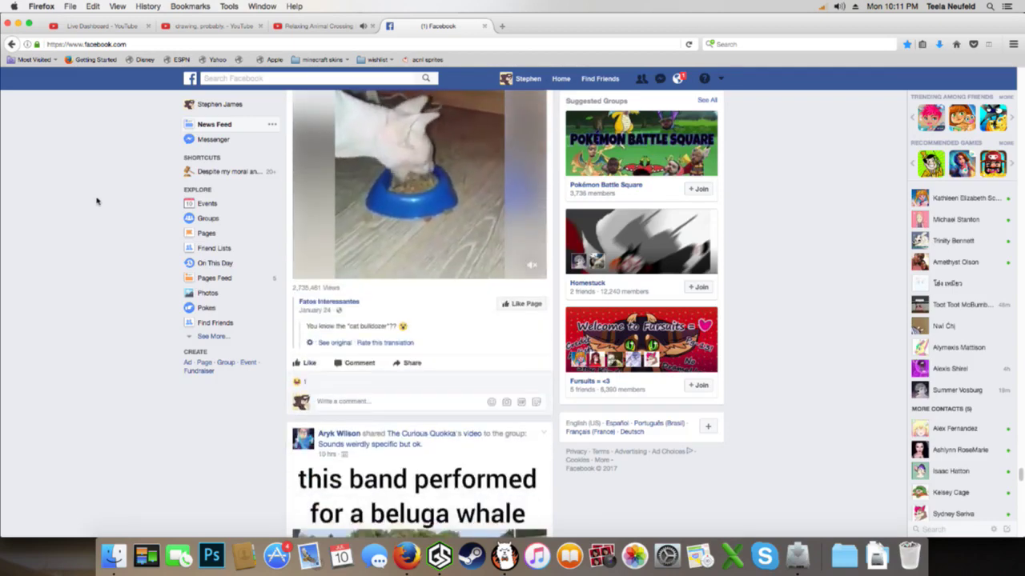
scroll(96, 201, down, 3)
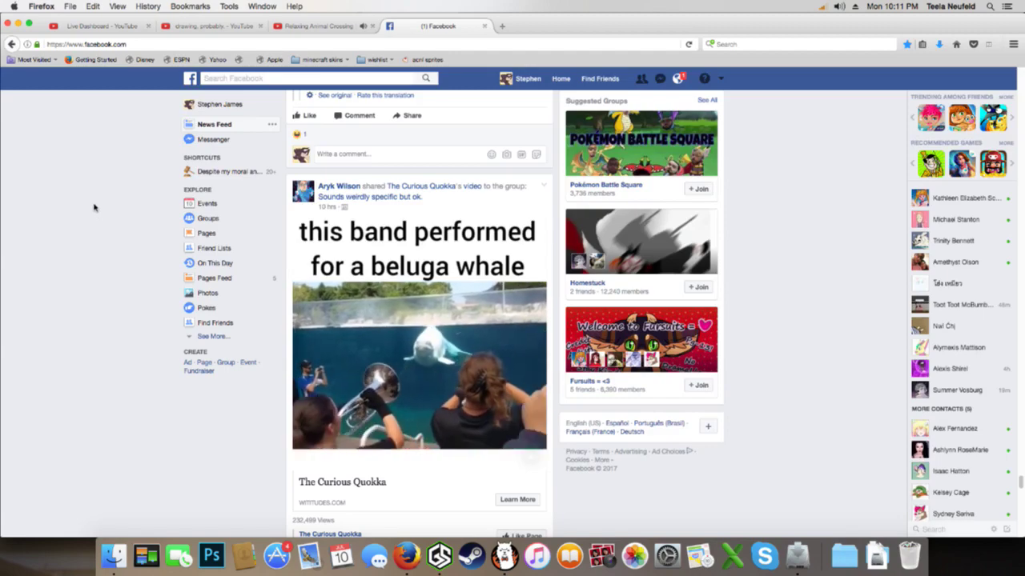
Check the YouTube live dashboard, the drawing's live stream page and the Animal Crossing music video
click(98, 26)
click(210, 26)
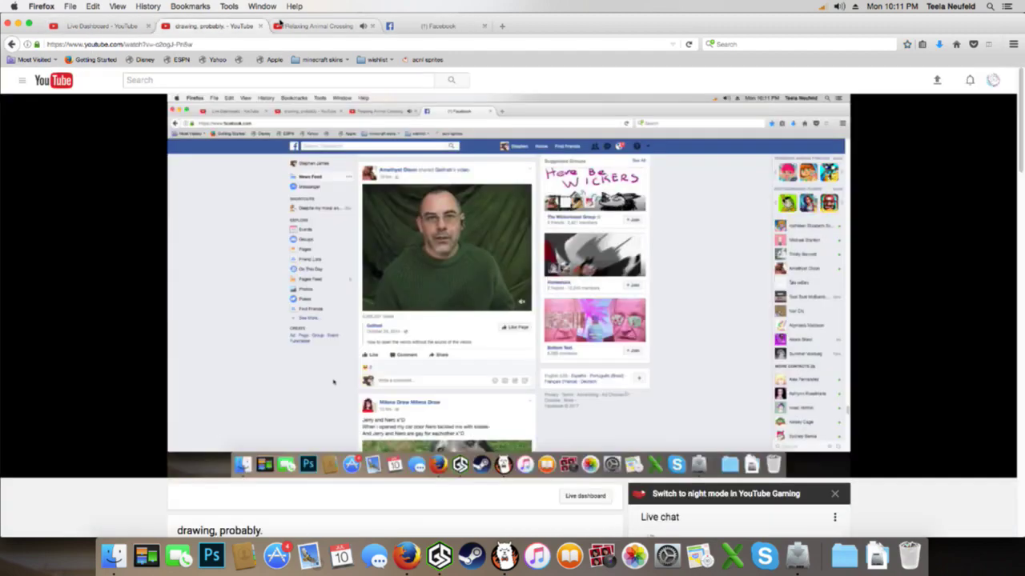
click(280, 26)
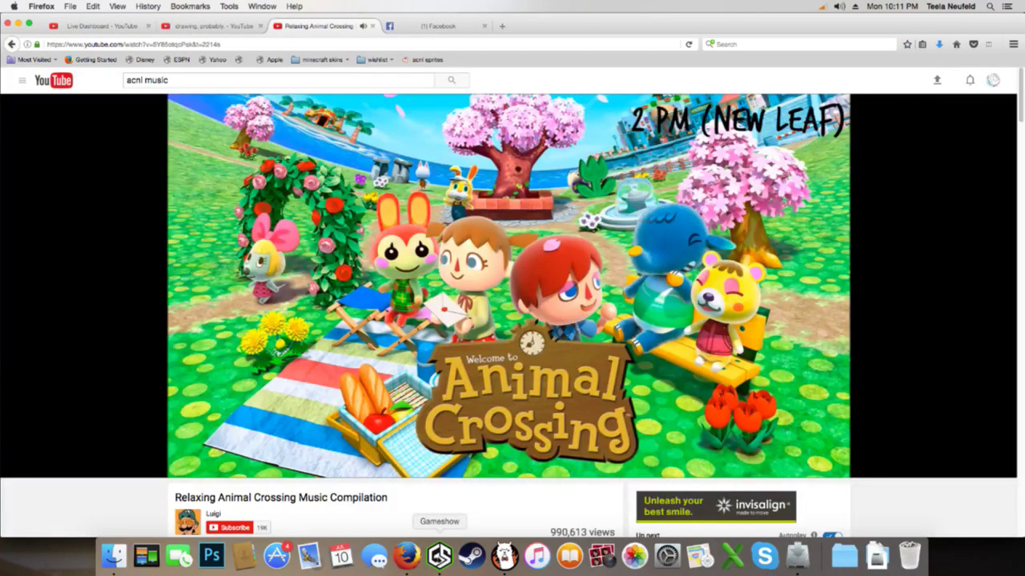
Switch to FireAlpaca, lasso the torso sketch on Layer1, transform it slightly downward beneath the head, deselect it, and return to the brush
click(506, 558)
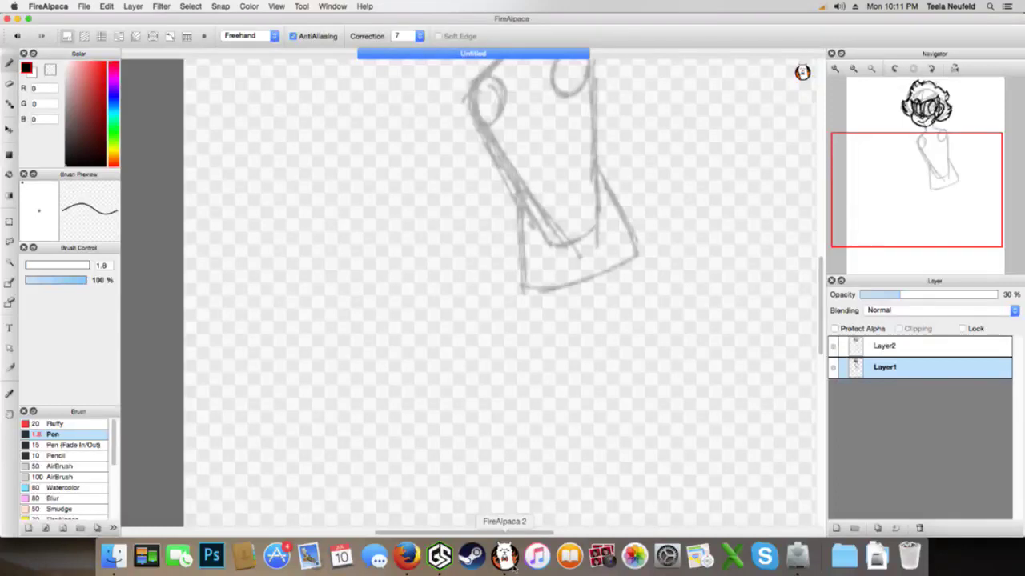
mouse_move(909, 178)
mouse_down()
mouse_move(904, 133)
mouse_move(901, 142)
mouse_up()
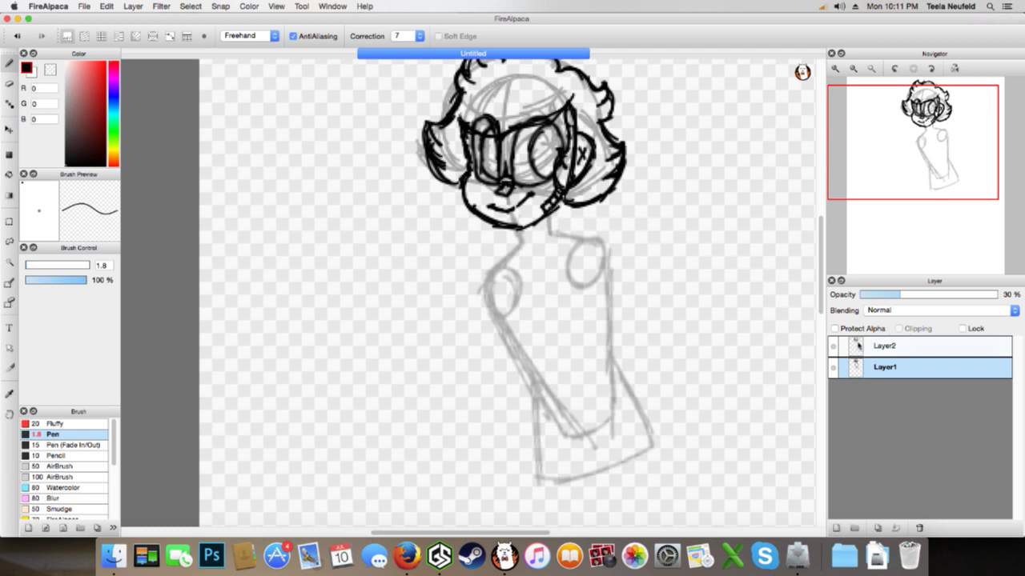
click(9, 240)
mouse_move(576, 226)
mouse_down()
mouse_move(507, 246)
mouse_move(420, 362)
mouse_move(525, 495)
mouse_move(821, 396)
mouse_move(693, 225)
mouse_up()
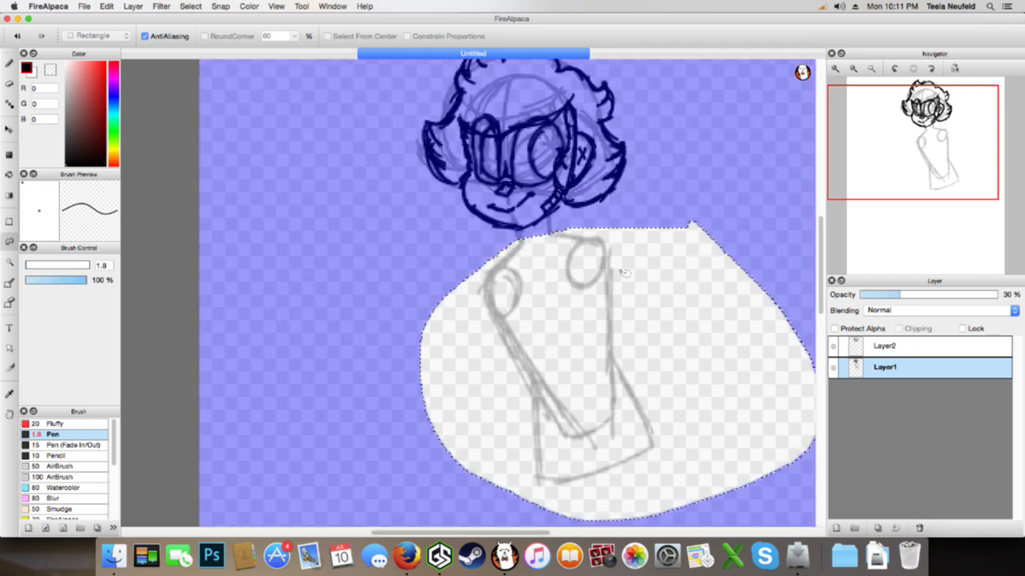
key(super+t)
drag(609, 312, 618, 318)
click(808, 526)
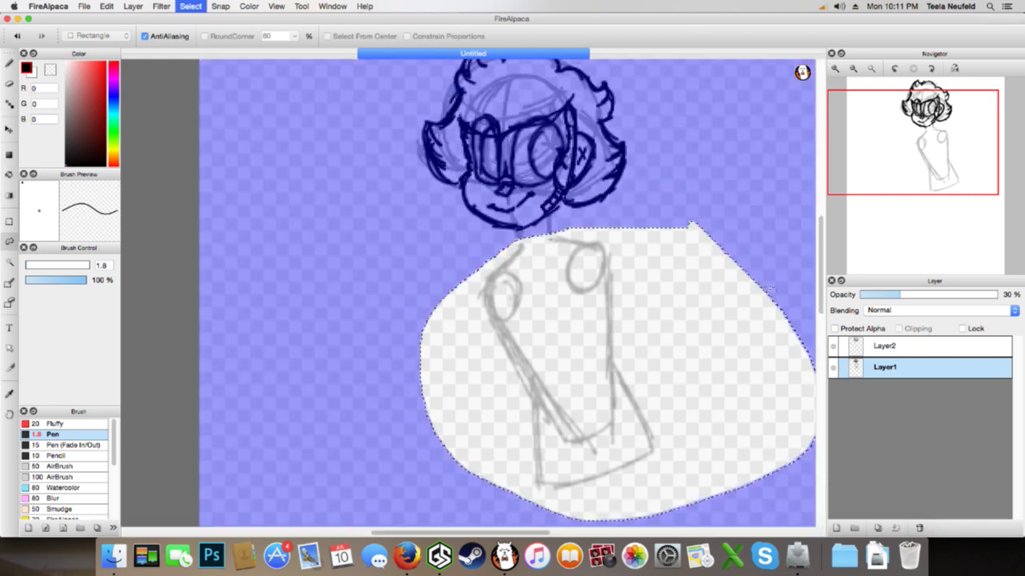
key(super+d)
click(12, 64)
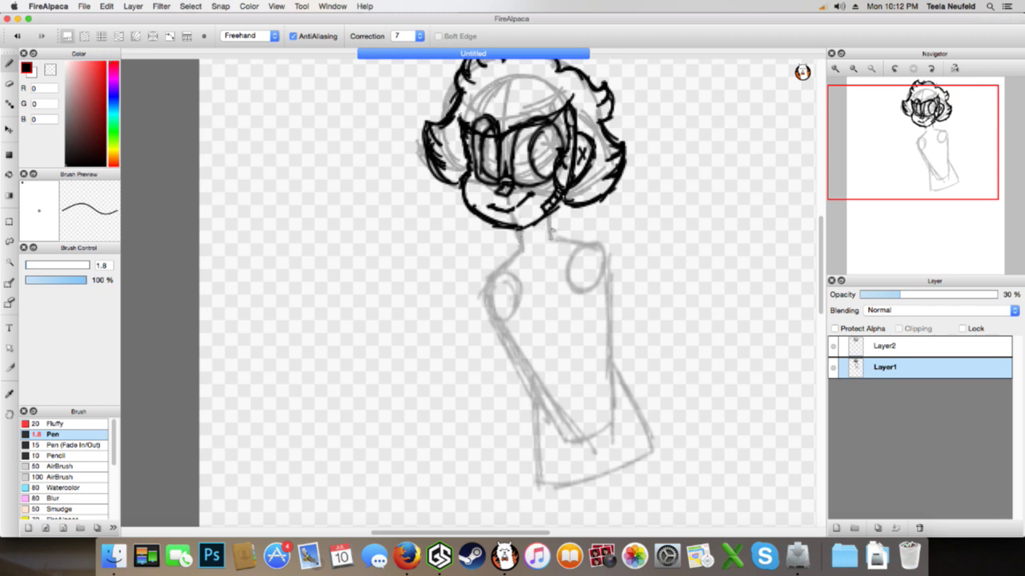
Ink the neck and both shoulders over the torso sketch on Layer2 with the 1.8 Pen
click(301, 6)
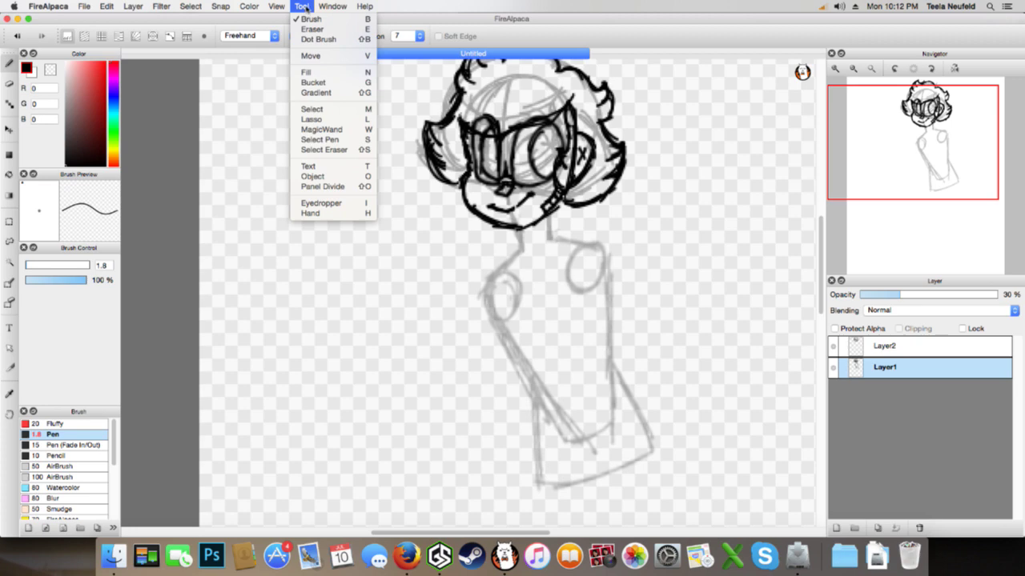
click(306, 8)
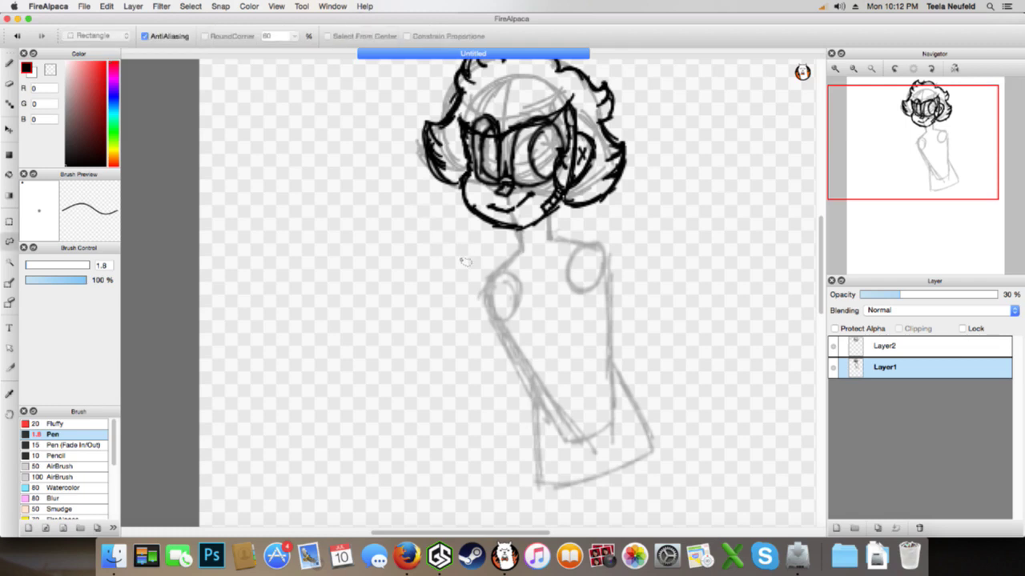
click(876, 346)
mouse_move(549, 214)
mouse_down()
mouse_move(549, 237)
mouse_move(522, 252)
mouse_up()
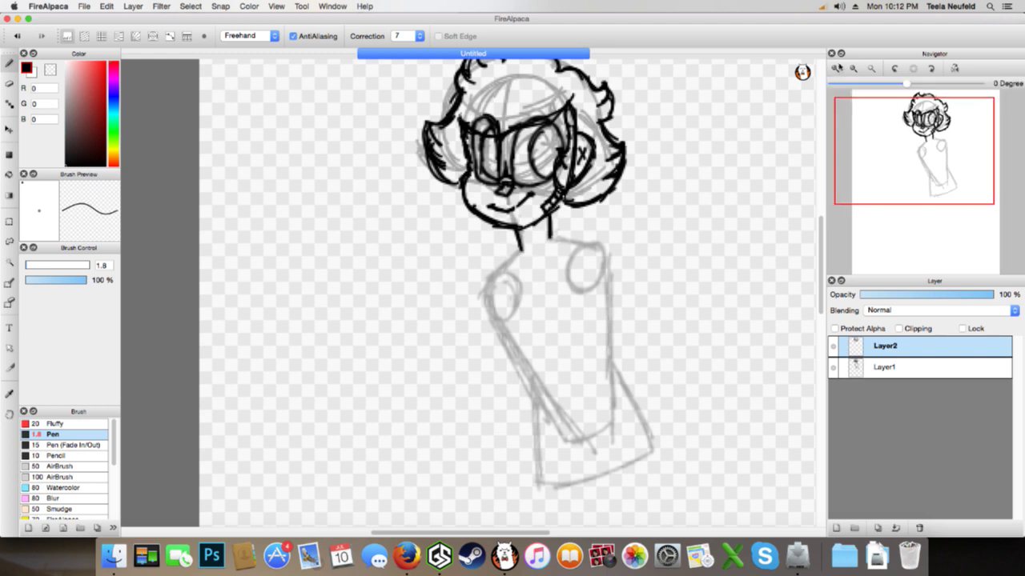
click(835, 69)
mouse_move(537, 232)
mouse_down()
mouse_move(508, 255)
mouse_move(490, 292)
mouse_move(489, 315)
mouse_move(516, 354)
mouse_up()
mouse_move(577, 217)
mouse_down()
mouse_move(636, 228)
mouse_move(655, 245)
mouse_move(655, 359)
mouse_up()
Ink the torso's left side from below the shoulder through the waist to the hip
mouse_move(489, 277)
mouse_down()
mouse_move(490, 327)
mouse_move(541, 412)
mouse_up()
drag(517, 346, 549, 416)
drag(519, 357, 552, 450)
mouse_move(904, 147)
mouse_down()
mouse_move(897, 134)
mouse_move(905, 146)
mouse_move(893, 180)
mouse_up()
click(853, 69)
drag(542, 306, 543, 401)
drag(538, 359, 548, 432)
Ink the torso's right side down to the waist, undoing and redrawing the first strokes
mouse_move(627, 260)
mouse_down()
mouse_move(625, 312)
mouse_move(652, 342)
mouse_up()
key(super+z)
key(super+z)
drag(626, 251, 629, 302)
drag(625, 290, 640, 325)
drag(628, 307, 682, 376)
Ink the right hip curve on Layer2 and thicken and extend the left hip line
click(858, 370)
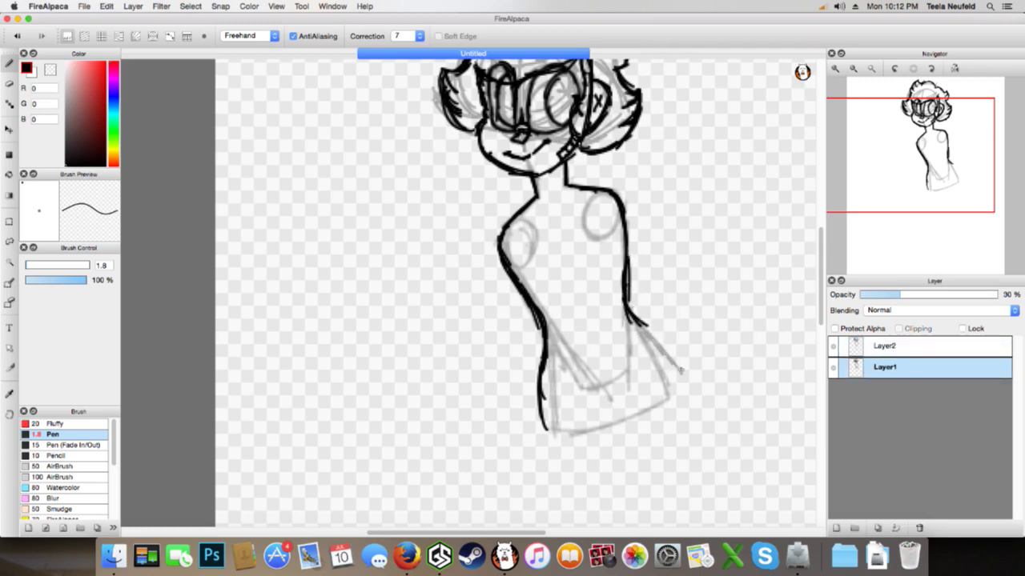
click(852, 351)
mouse_move(629, 293)
mouse_down()
mouse_move(678, 365)
mouse_move(677, 356)
mouse_move(685, 414)
mouse_up()
mouse_move(650, 339)
mouse_down()
mouse_move(680, 385)
mouse_move(683, 428)
mouse_up()
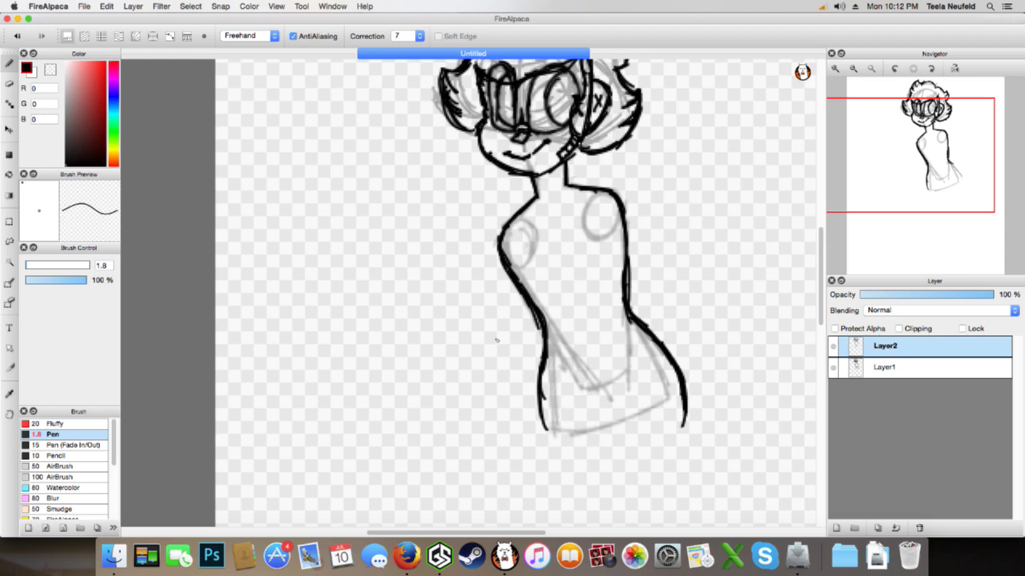
drag(547, 342, 552, 429)
drag(542, 373, 563, 445)
drag(536, 392, 566, 461)
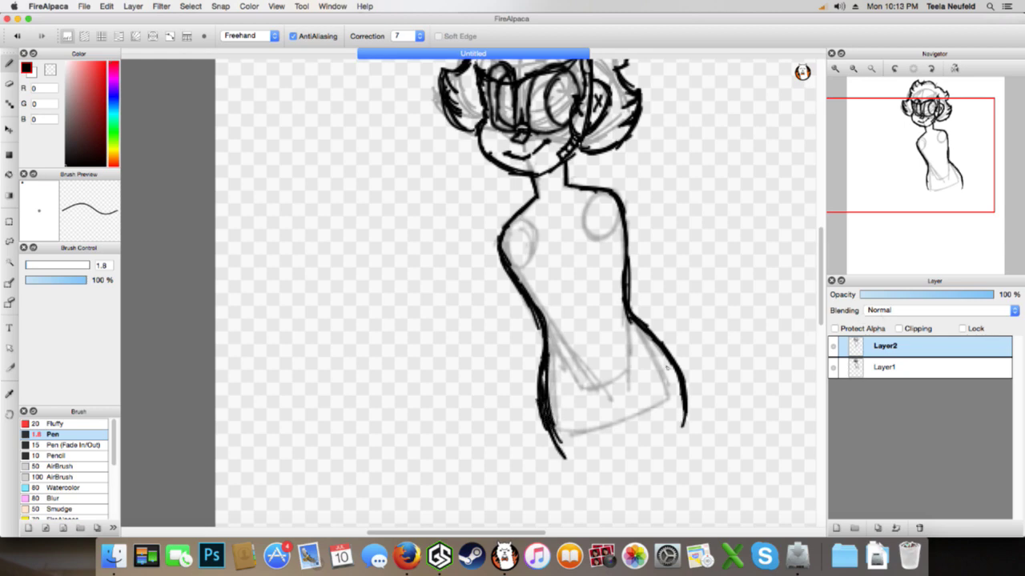
Make Layer1 the active layer for sketching the legs
click(853, 69)
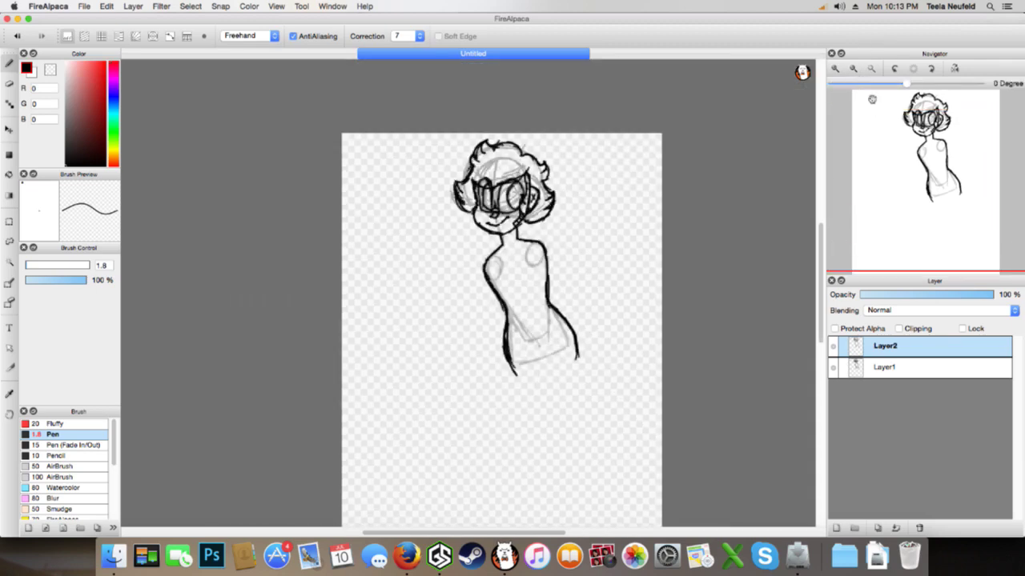
click(833, 68)
drag(941, 168, 927, 204)
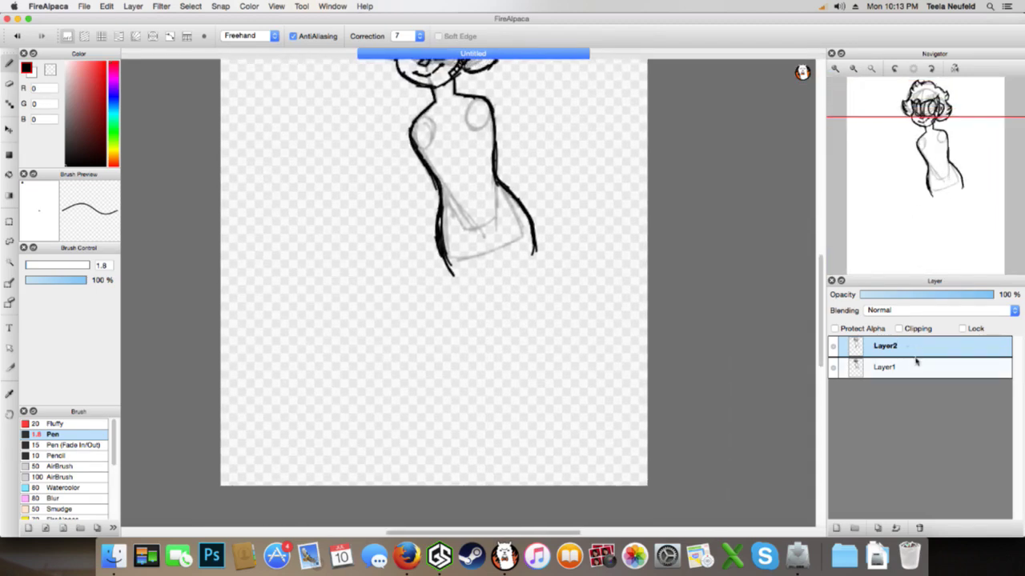
click(909, 360)
drag(529, 231, 469, 331)
drag(520, 266, 453, 358)
key(super+z)
key(super+z)
key(super+s)
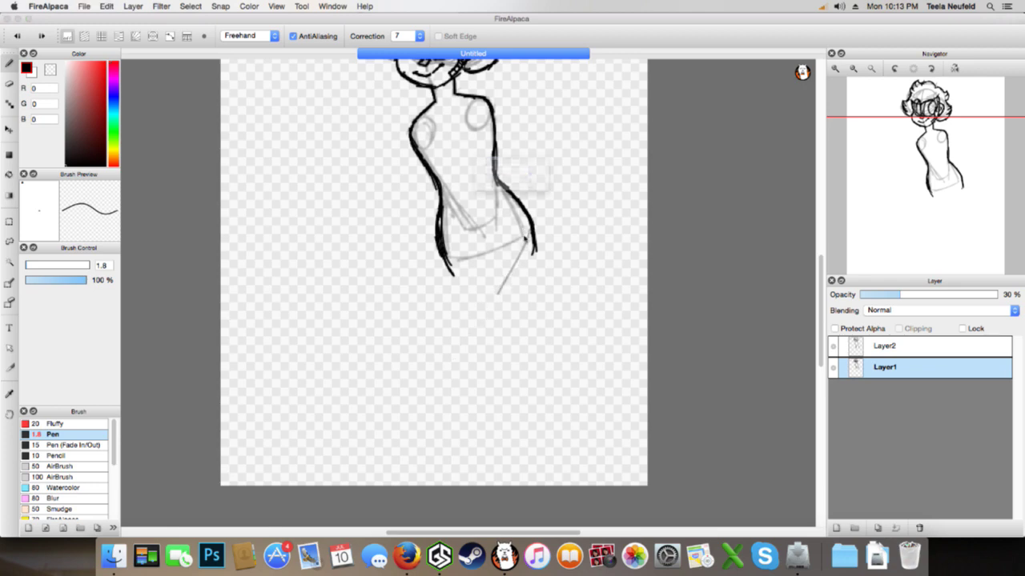
click(571, 224)
key(super+z)
key(super+z)
Sketch the right leg's long guide line on Layer1 from the hip down to the ankle
drag(524, 232, 513, 299)
drag(525, 234, 494, 331)
drag(515, 272, 480, 357)
drag(506, 301, 463, 387)
drag(486, 350, 467, 407)
drag(499, 323, 462, 404)
mouse_move(484, 365)
mouse_down()
mouse_move(470, 412)
mouse_move(449, 437)
mouse_up()
Sketch the bent left leg on Layer1 with a thigh line to the knee and a shin line below it
mouse_move(462, 246)
mouse_down()
mouse_move(413, 310)
mouse_move(427, 341)
mouse_up()
drag(418, 304, 432, 389)
drag(417, 334, 437, 392)
drag(420, 307, 427, 359)
drag(440, 280, 416, 312)
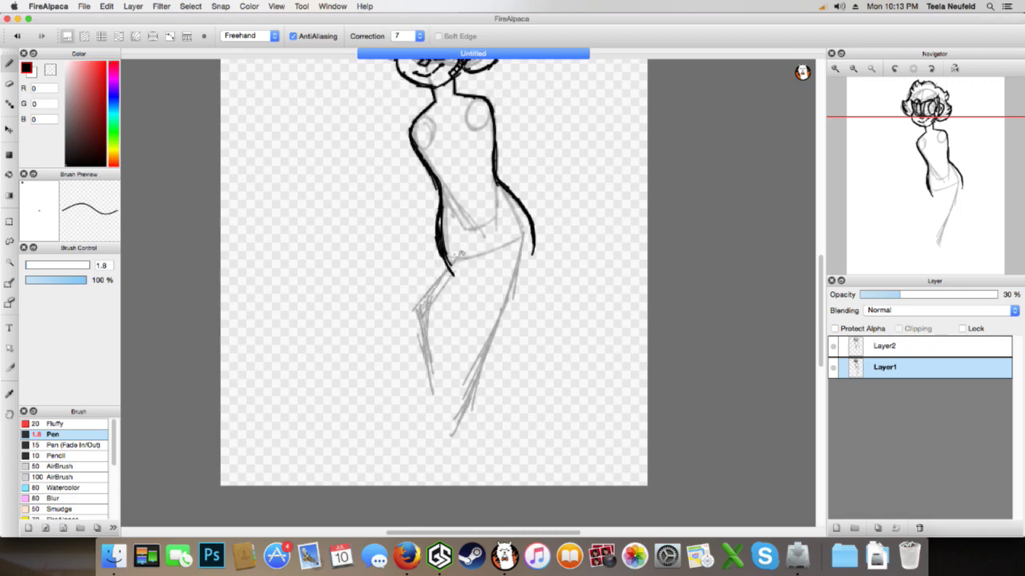
Erase the lower end of the inked left hip line on Layer2 and return to the brush
key(e)
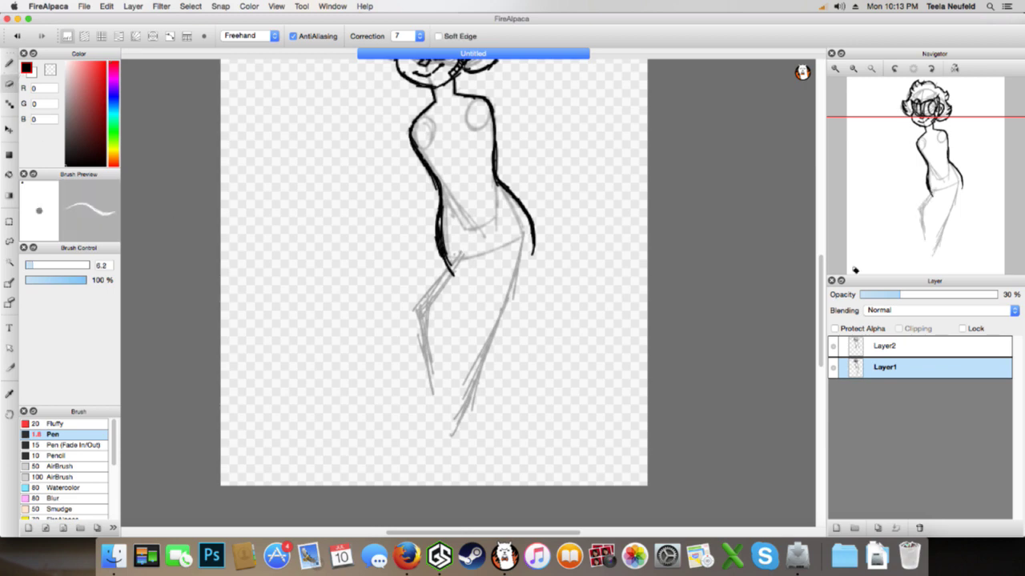
click(880, 347)
drag(448, 274, 425, 221)
drag(445, 256, 429, 212)
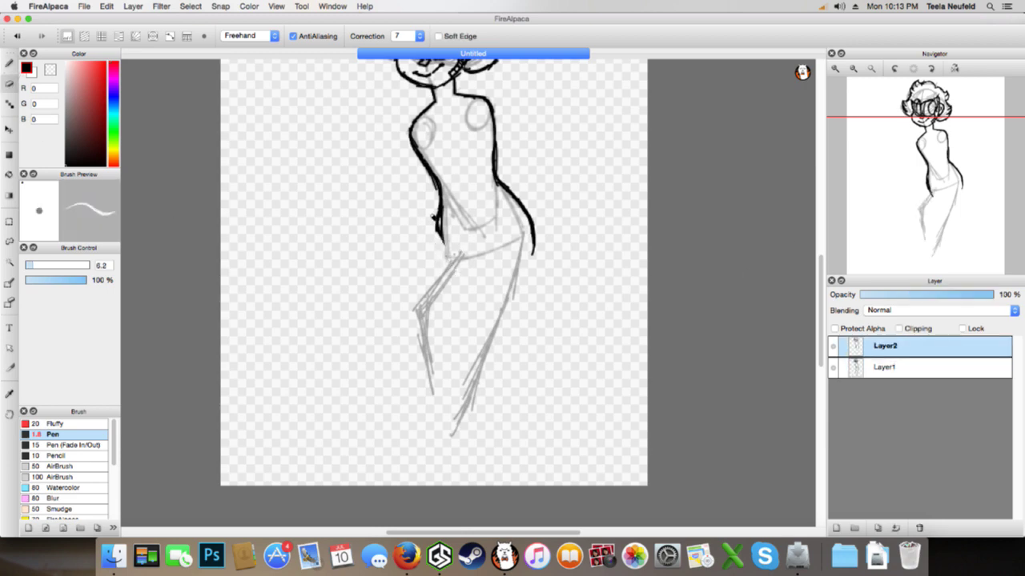
click(9, 61)
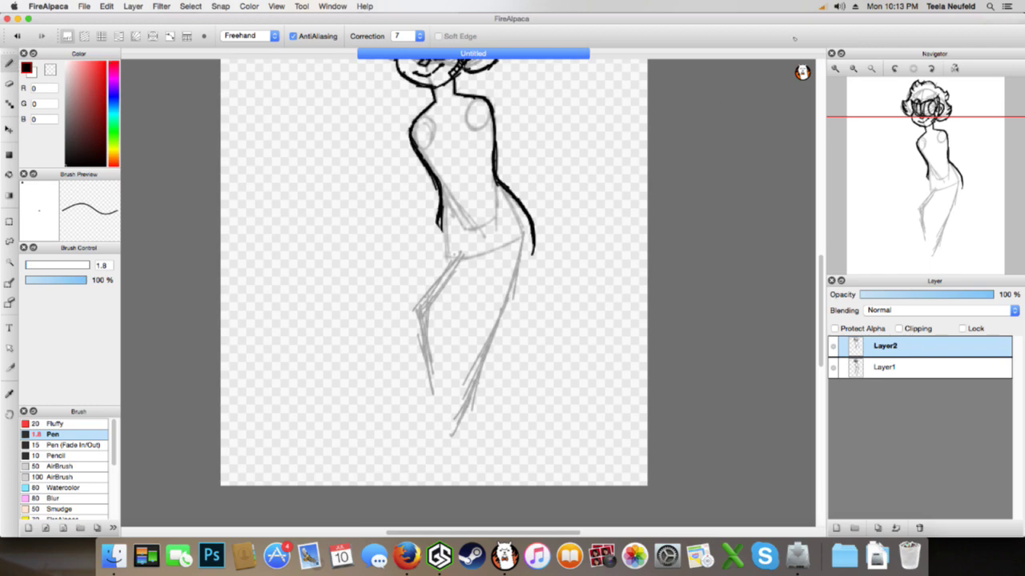
click(835, 69)
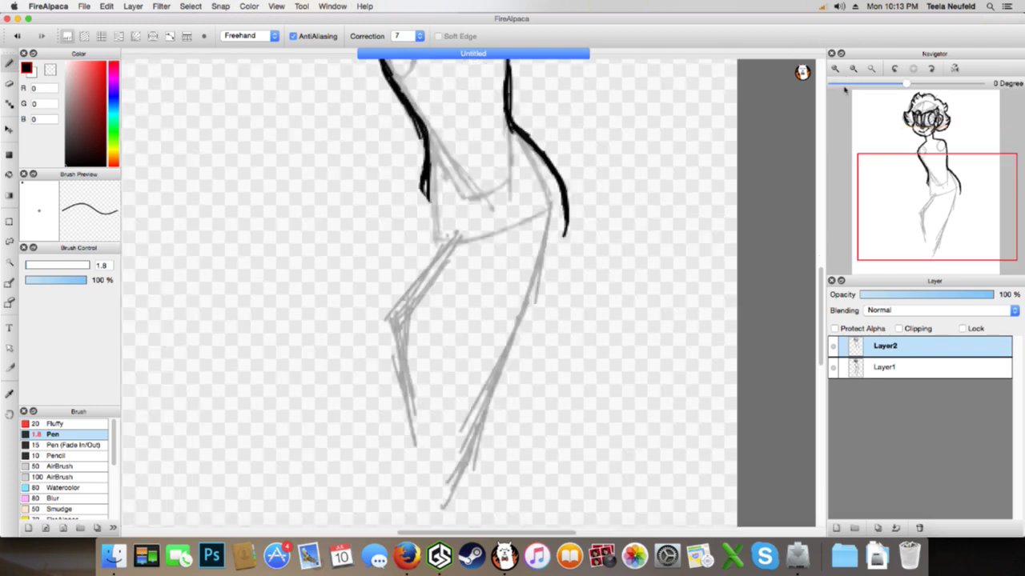
drag(512, 132, 552, 164)
key(super+z)
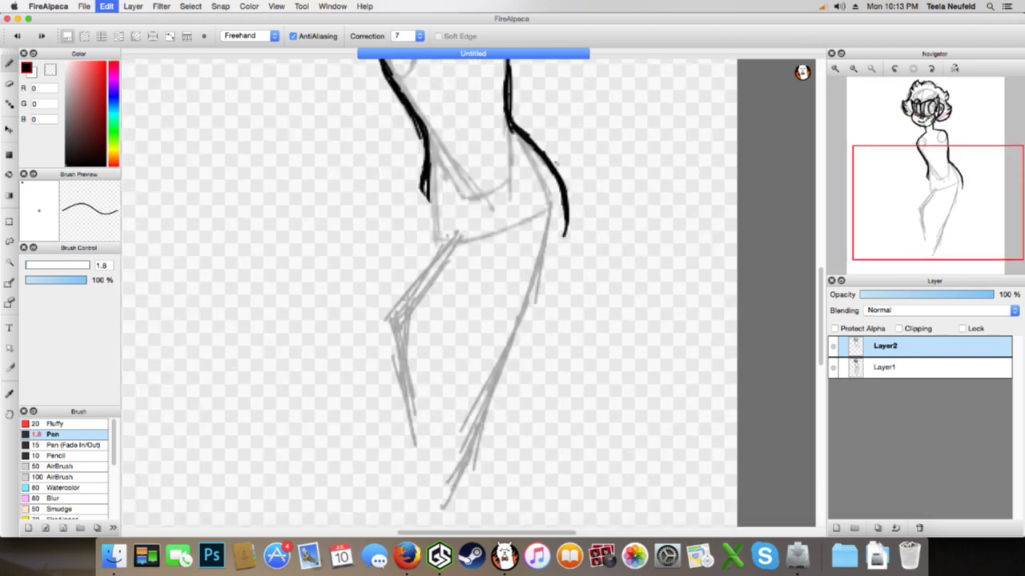
drag(423, 189, 445, 267)
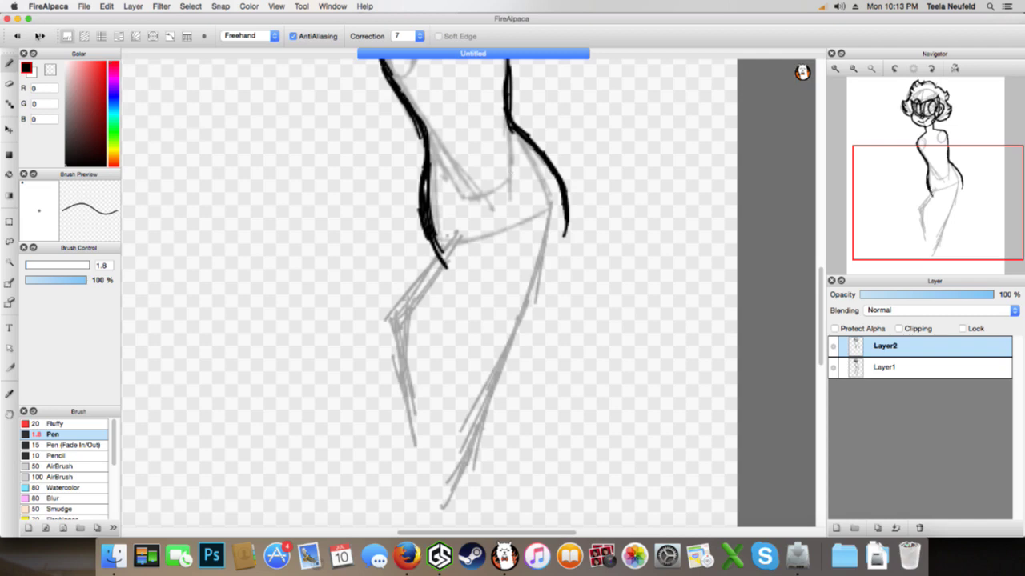
key(super+z)
click(136, 7)
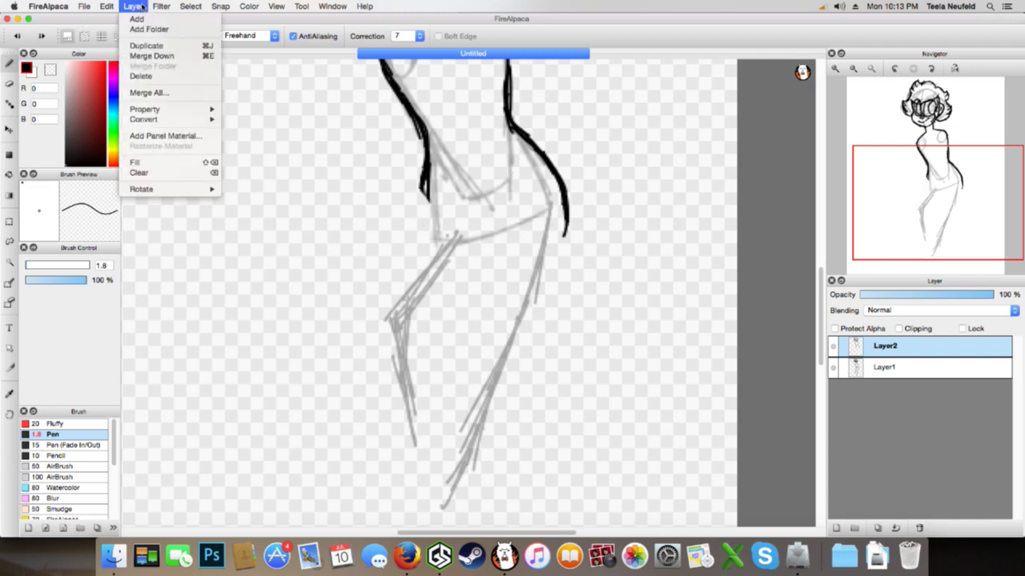
mouse_move(111, 8)
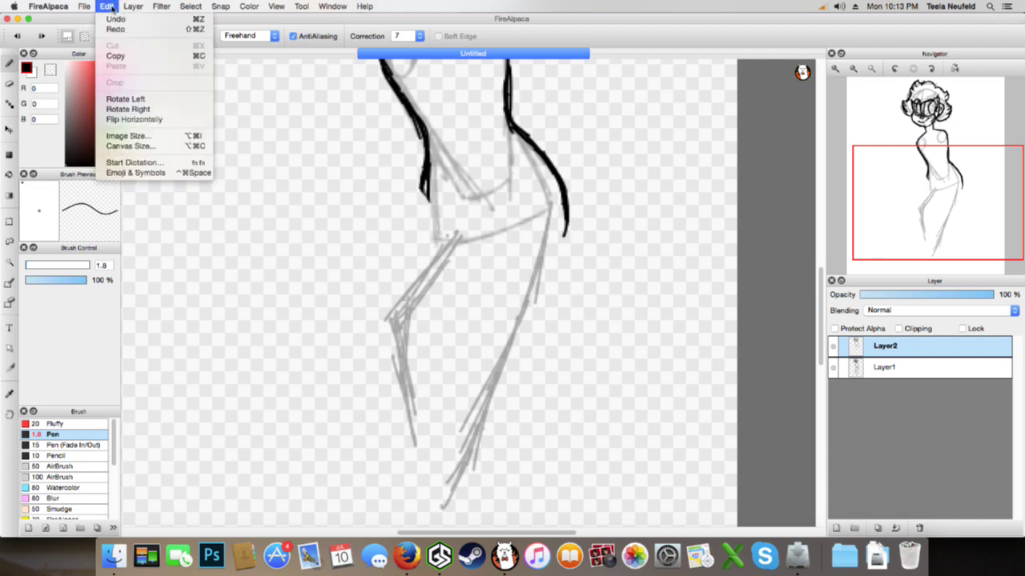
click(155, 38)
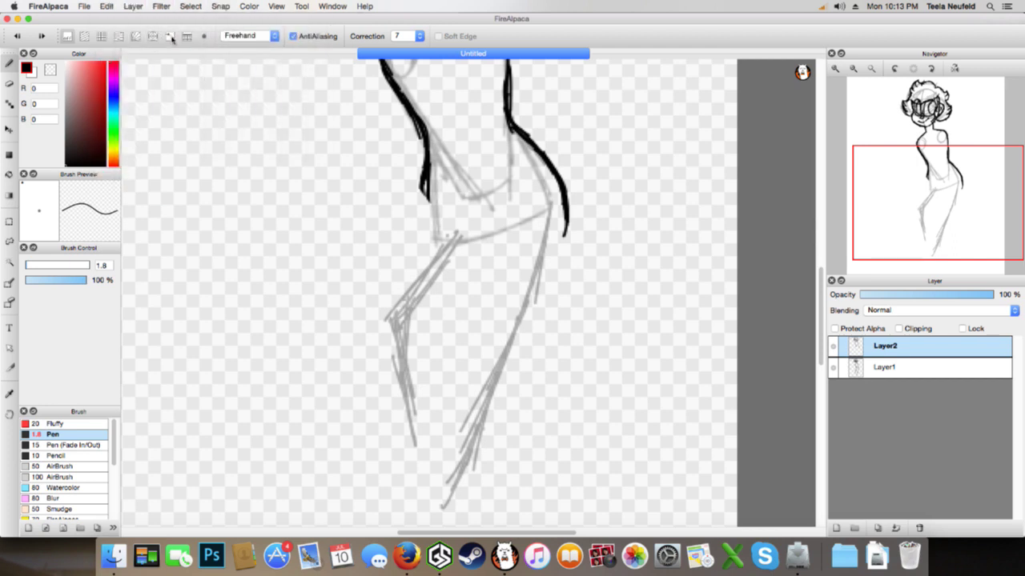
drag(195, 56, 546, 157)
key(super+z)
key(super+z)
key(super+z)
key(super+z)
key(super+z)
Ink the right leg's outer contour on Layer2 from the hip down to the ankle
mouse_move(560, 187)
mouse_down()
mouse_move(561, 259)
mouse_move(543, 312)
mouse_up()
drag(557, 254, 511, 400)
drag(534, 336, 506, 413)
drag(526, 355, 497, 429)
mouse_move(517, 390)
mouse_down()
mouse_move(490, 465)
mouse_move(441, 516)
mouse_up()
drag(500, 445, 445, 514)
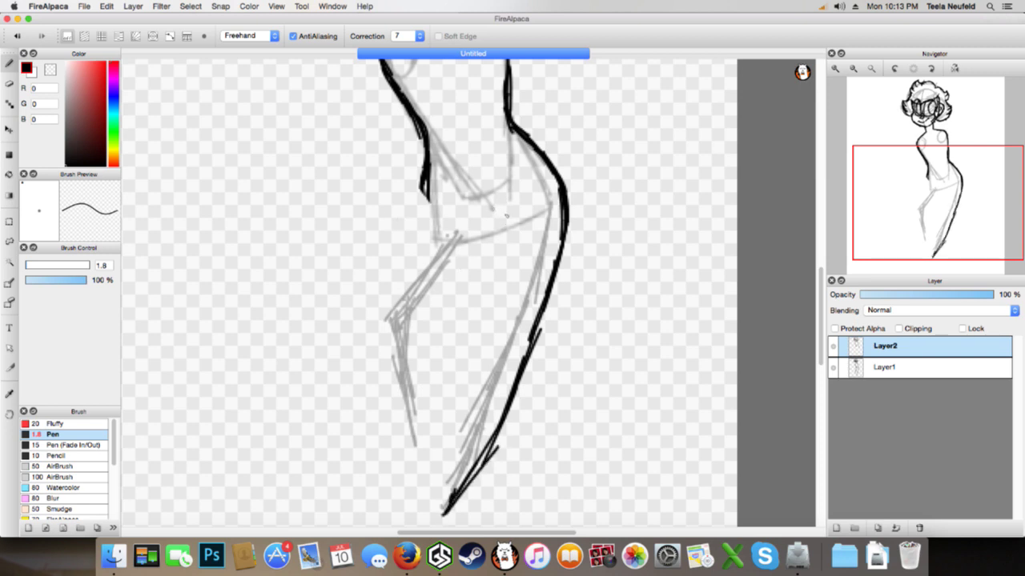
Sketch two round hip-joint guides across the pelvis on Layer1 and return to Layer2
click(896, 367)
mouse_move(529, 158)
mouse_down()
mouse_move(495, 237)
mouse_move(484, 200)
mouse_move(504, 169)
mouse_move(511, 206)
mouse_up()
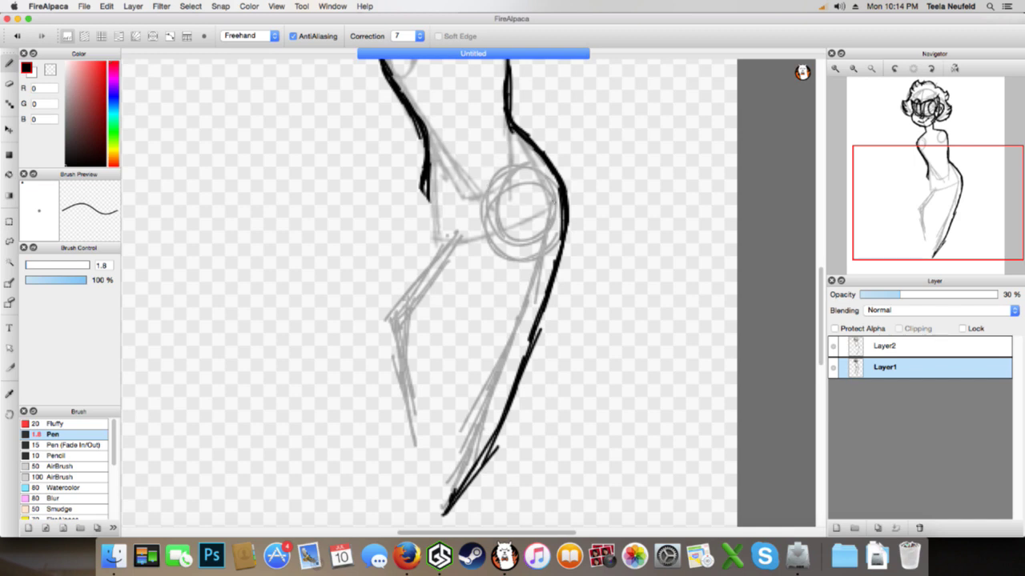
key(super+z)
mouse_move(528, 169)
mouse_down()
mouse_move(537, 166)
mouse_move(494, 200)
mouse_move(568, 209)
mouse_move(557, 240)
mouse_up()
mouse_move(449, 184)
mouse_down()
mouse_move(429, 208)
mouse_move(457, 181)
mouse_move(426, 204)
mouse_move(432, 232)
mouse_move(481, 232)
mouse_up()
click(850, 345)
drag(904, 171, 913, 242)
drag(581, 144, 541, 290)
mouse_move(575, 186)
mouse_down()
mouse_move(541, 304)
mouse_move(542, 295)
mouse_up()
drag(554, 258, 534, 306)
drag(547, 288, 523, 365)
key(super+z)
key(super+z)
key(super+z)
key(super+z)
key(super+z)
key(super+z)
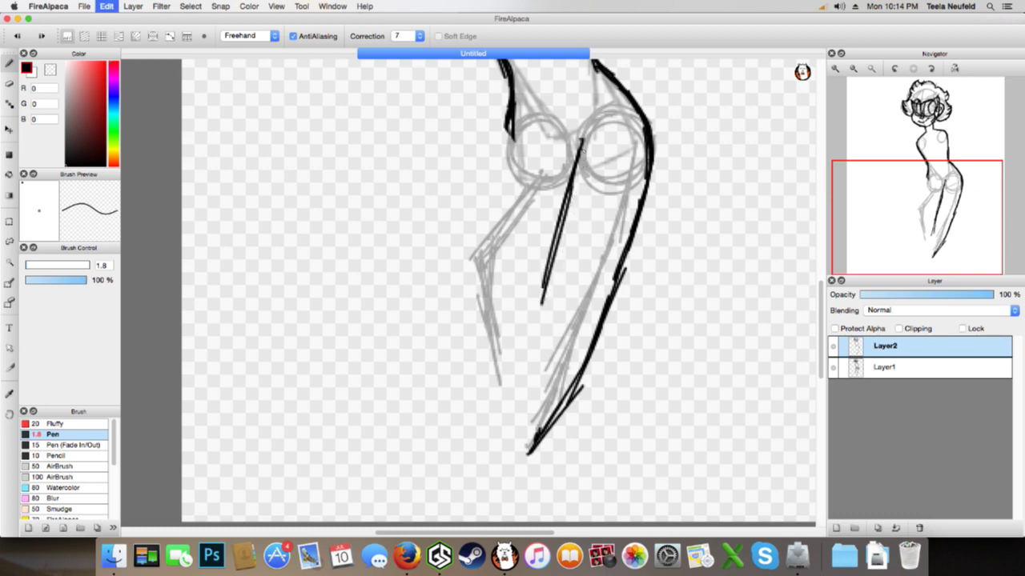
key(super+z)
key(super+z)
key(super+z)
Ink the right thigh's inner line on Layer2 from the crotch downward, undoing the lowest strokes
drag(583, 136, 570, 206)
drag(585, 136, 569, 228)
drag(573, 187, 567, 254)
drag(570, 206, 565, 293)
drag(573, 229, 556, 327)
drag(570, 262, 545, 352)
key(super+z)
key(super+z)
key(super+z)
Continue the right leg's inner line past the knee and along the shin, undoing the strokes tried near the ankle
drag(571, 211, 555, 311)
drag(576, 192, 553, 334)
drag(563, 269, 539, 365)
drag(555, 304, 533, 389)
drag(543, 349, 526, 415)
drag(537, 366, 516, 435)
key(super+z)
mouse_move(545, 315)
mouse_down()
mouse_move(520, 438)
mouse_move(511, 435)
mouse_up()
key(super+z)
key(super+z)
Ink the ankle end of the right leg's inner line and thicken the line up to the knee
drag(531, 401, 514, 432)
drag(546, 357, 530, 408)
drag(555, 326, 536, 398)
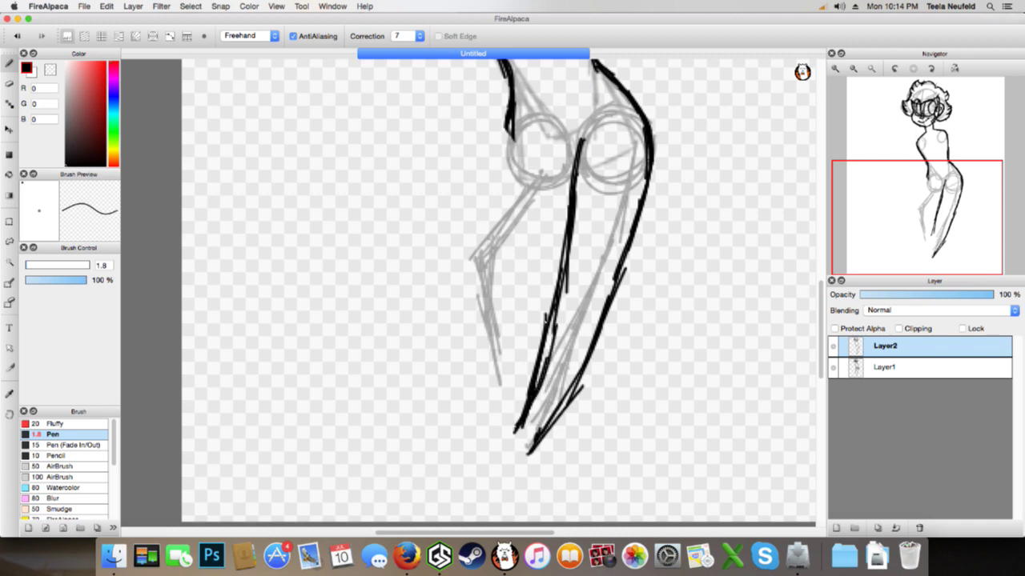
drag(555, 309, 538, 376)
drag(568, 251, 553, 318)
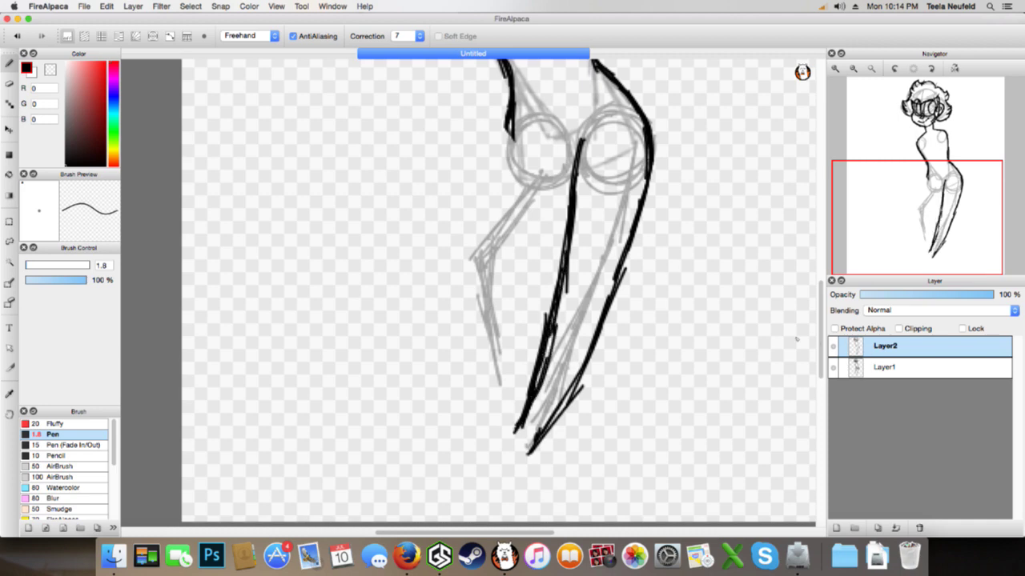
Erase the right leg's outer ink line below the knee and return to the brush
key(e)
mouse_move(588, 345)
mouse_down()
mouse_move(571, 401)
mouse_move(545, 434)
mouse_up()
drag(561, 400, 527, 460)
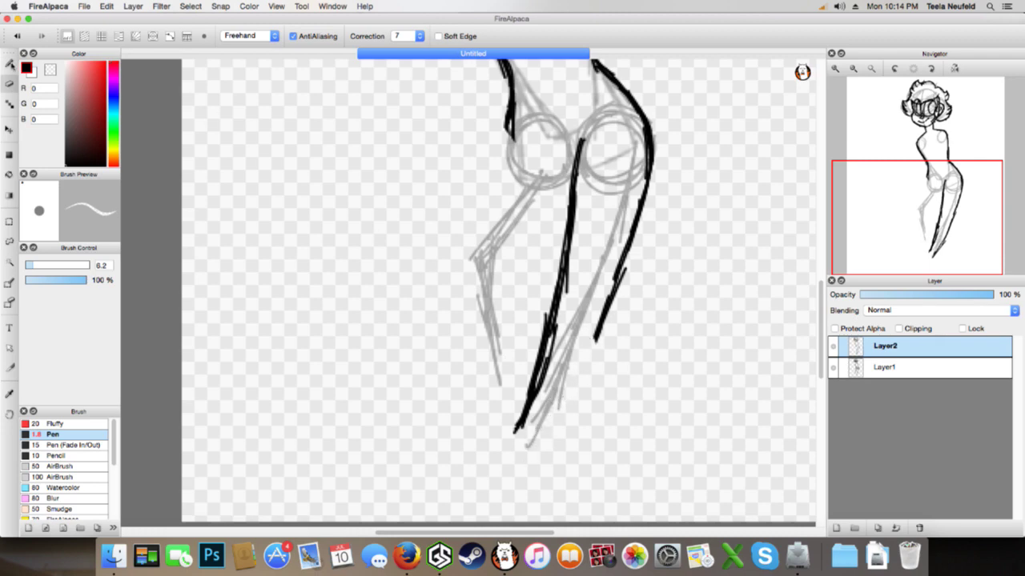
key(b)
Sketch a bulging calf guide on Layer1 from the right knee to the ankle, undoing the first attempt
click(880, 373)
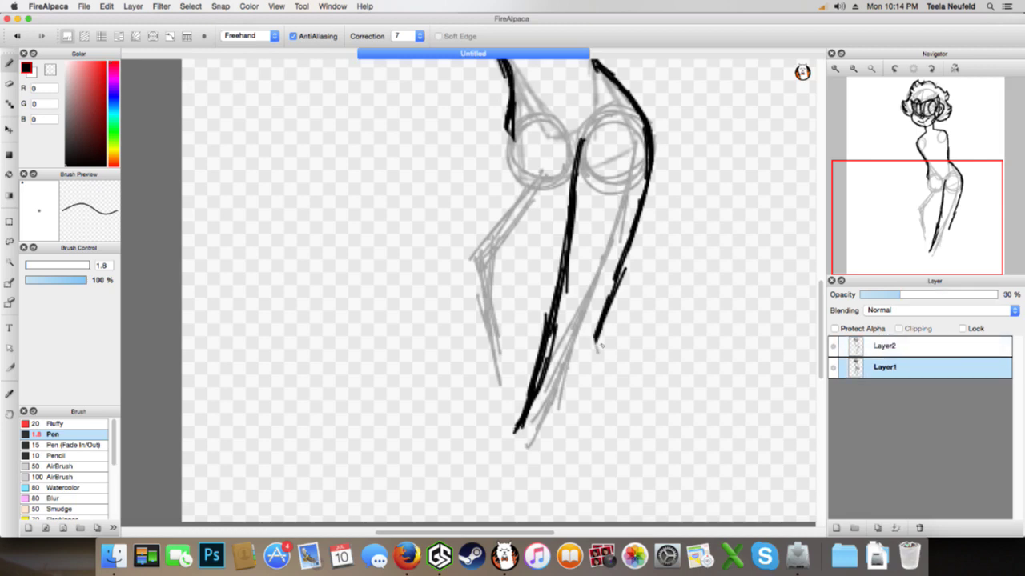
mouse_move(602, 360)
mouse_down()
mouse_move(594, 400)
mouse_move(575, 416)
mouse_up()
key(super+z)
key(super+z)
key(super+z)
mouse_move(600, 337)
mouse_down()
mouse_move(596, 386)
mouse_move(541, 448)
mouse_move(598, 379)
mouse_up()
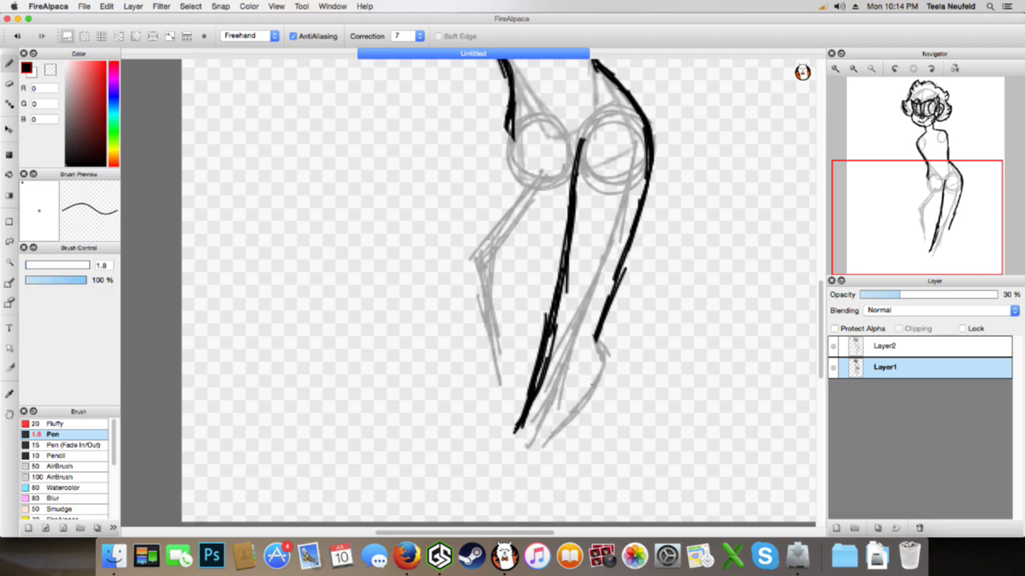
mouse_move(600, 338)
mouse_down()
mouse_move(599, 377)
mouse_move(539, 451)
mouse_up()
Ink the back of the right knee and the calf's outer curve on Layer2 down to the ankle
click(858, 348)
key(super+z)
key(super+z)
key(super+z)
key(super+z)
key(super+z)
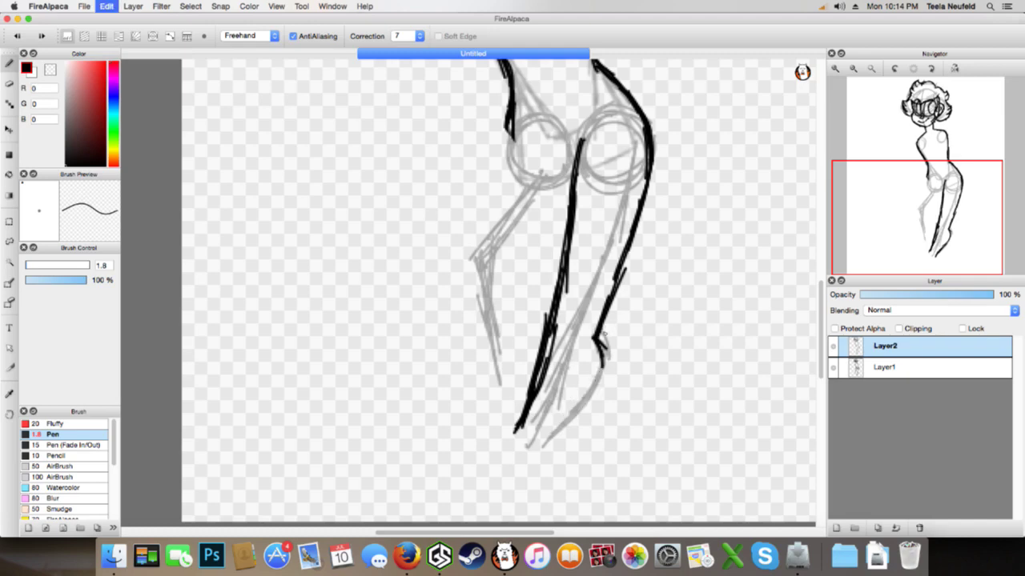
mouse_move(604, 342)
mouse_down()
mouse_move(584, 389)
mouse_move(536, 446)
mouse_move(607, 342)
mouse_move(597, 322)
mouse_up()
drag(908, 220, 918, 239)
scroll(917, 238, down, 1)
Trim the tip of the inked inner leg line at the ankle with the Eraser, and return to the brush on Layer1
click(895, 370)
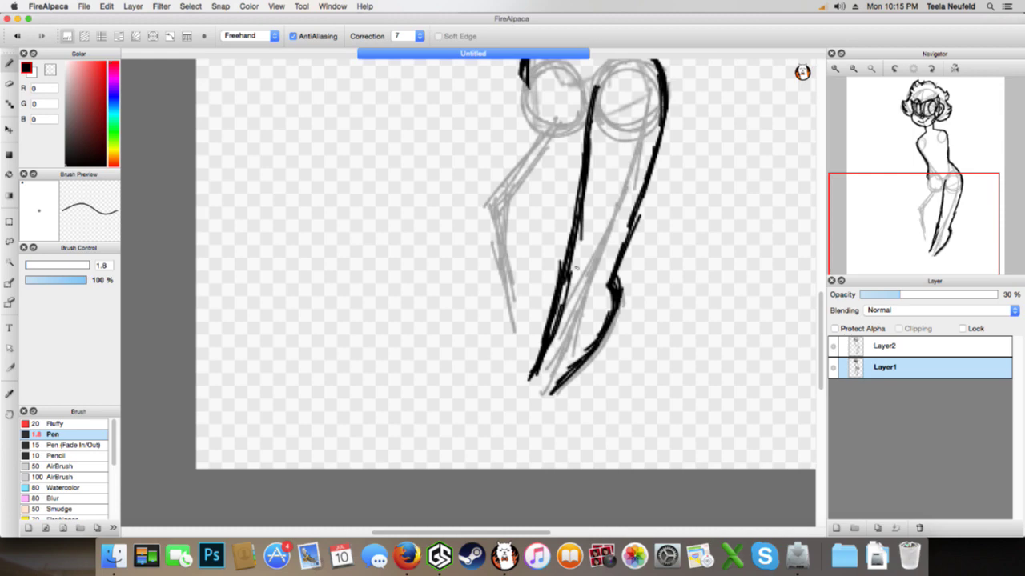
key(e)
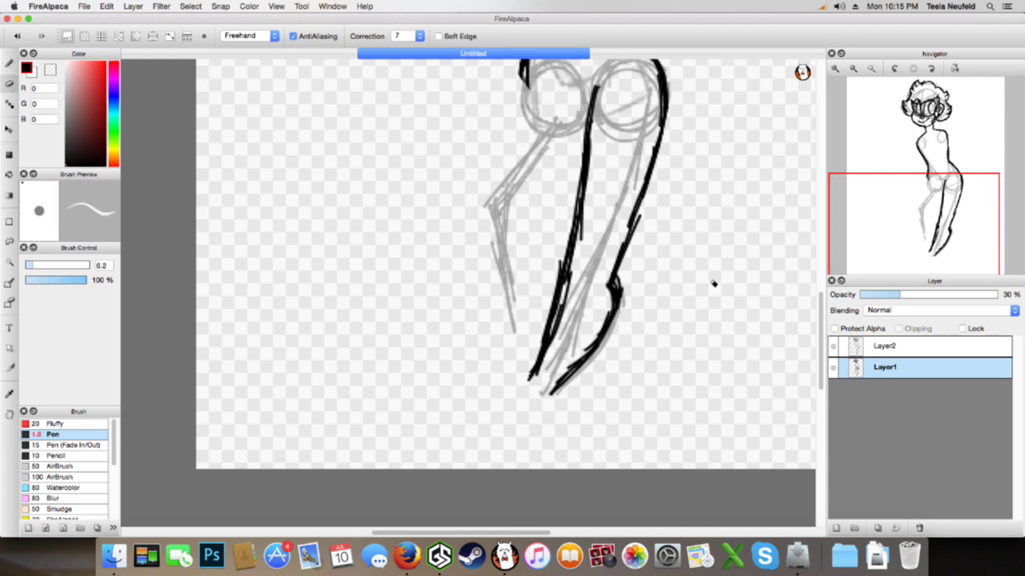
click(850, 345)
click(855, 373)
key(b)
Sketch a round heel guide and the pointed foot below the right ankle on Layer1
scroll(452, 216, down, 3)
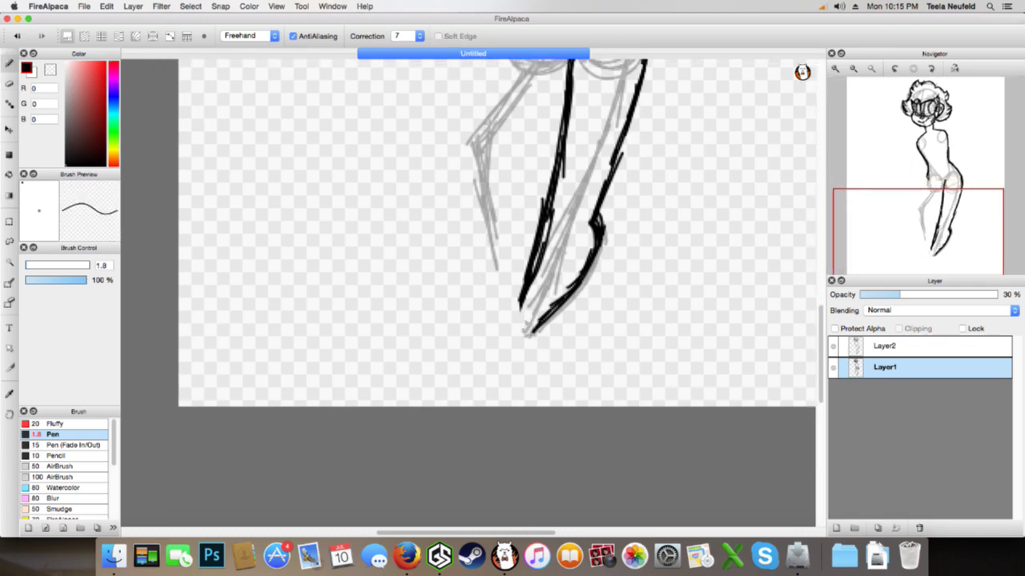
mouse_move(529, 337)
mouse_down()
mouse_move(511, 309)
mouse_move(524, 337)
mouse_move(500, 312)
mouse_move(508, 331)
mouse_move(462, 272)
mouse_up()
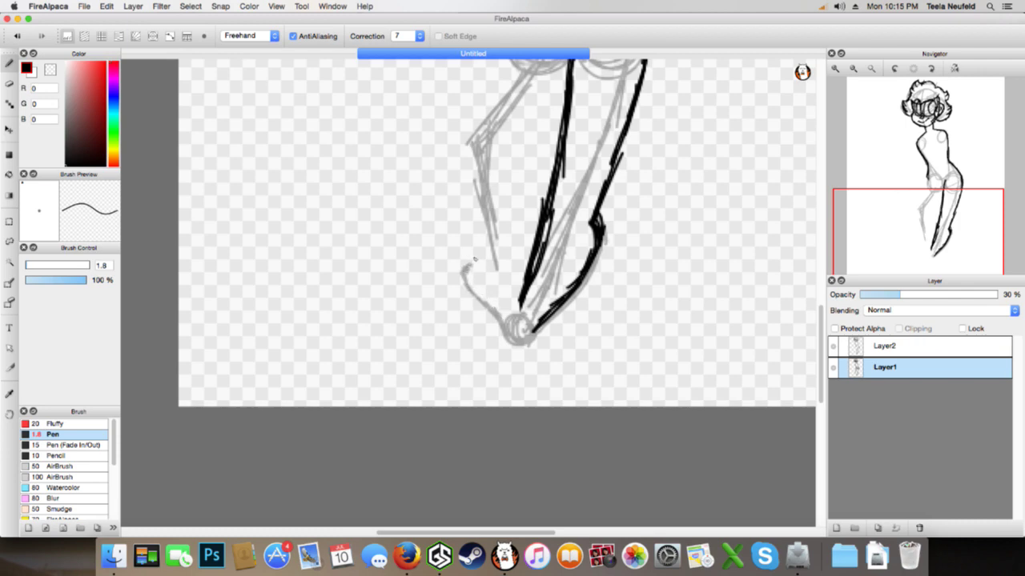
drag(477, 263, 490, 279)
key(super+z)
drag(491, 288, 517, 297)
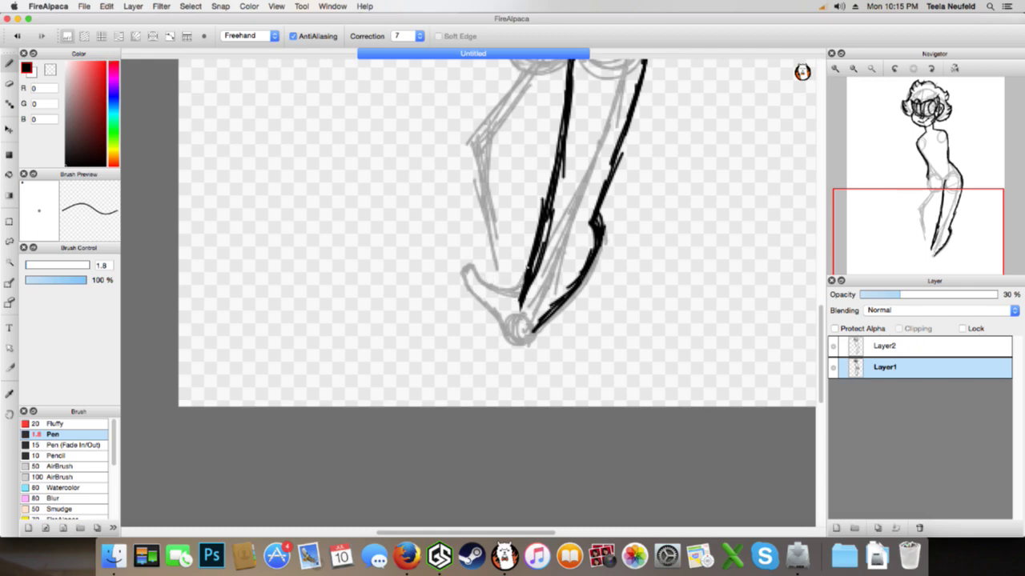
key(super+z)
Lasso the sketched foot and heel guide on Layer1 and adjust its fit at the right ankle with Transform
click(9, 241)
mouse_move(475, 246)
mouse_down()
mouse_move(541, 349)
mouse_move(534, 309)
mouse_move(487, 246)
mouse_up()
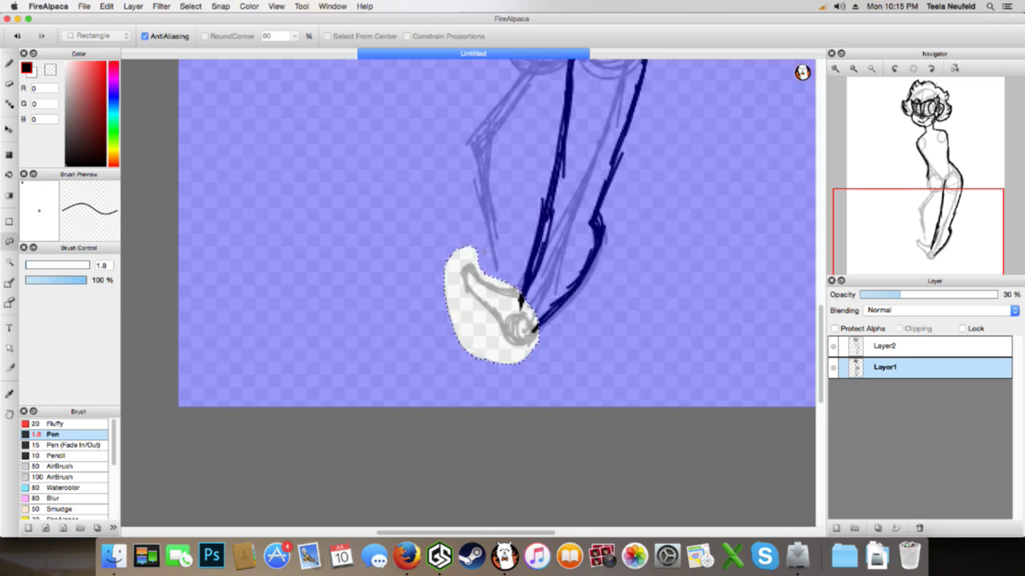
key(super+t)
drag(525, 328, 511, 321)
drag(564, 267, 558, 250)
drag(522, 294, 526, 299)
drag(566, 247, 557, 269)
drag(509, 296, 512, 282)
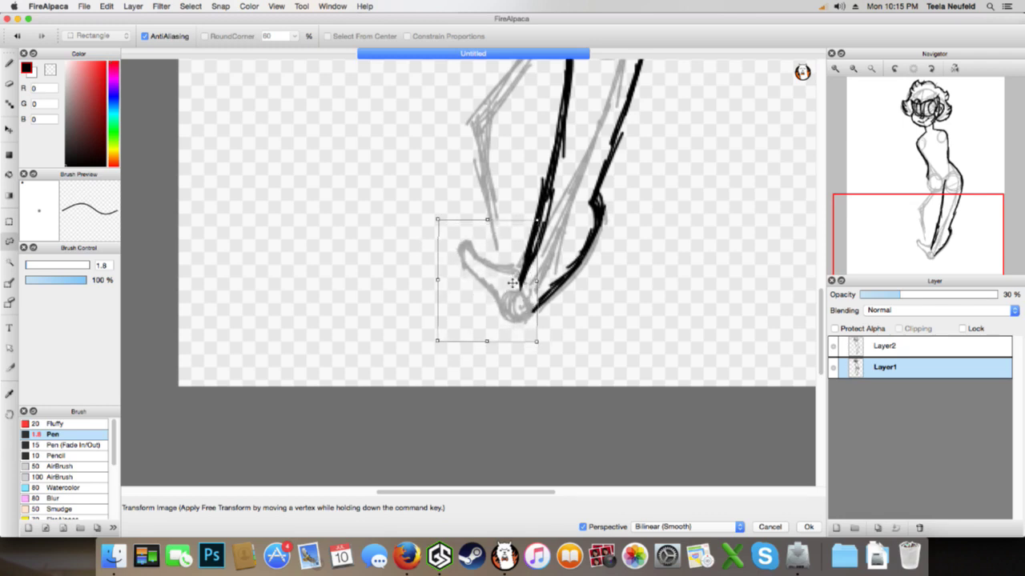
click(809, 527)
Erase the lower end of the inked inner leg line on Layer2 above the foot, and return to the brush
click(884, 350)
click(232, 159)
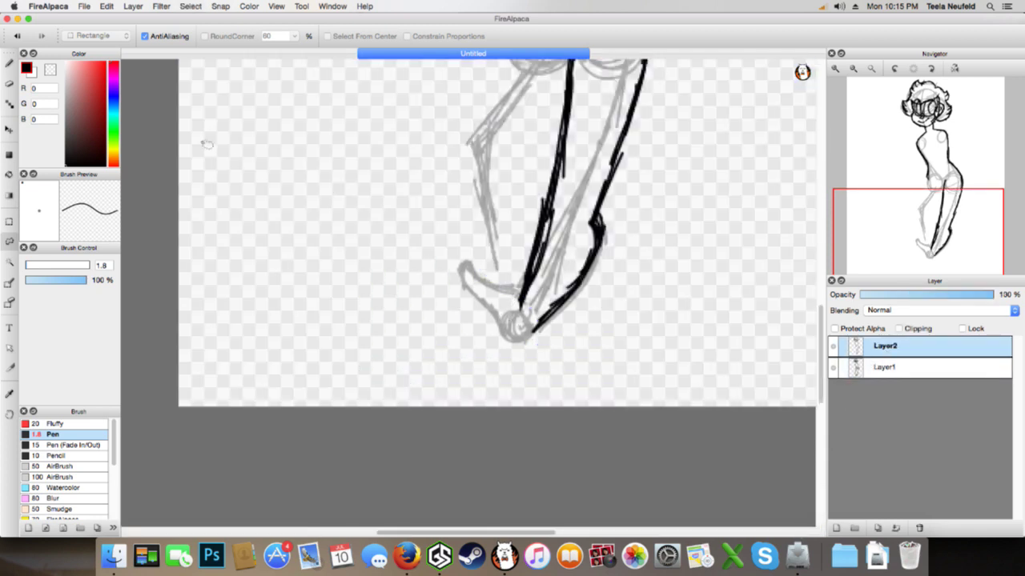
click(11, 82)
drag(520, 313, 534, 275)
key(b)
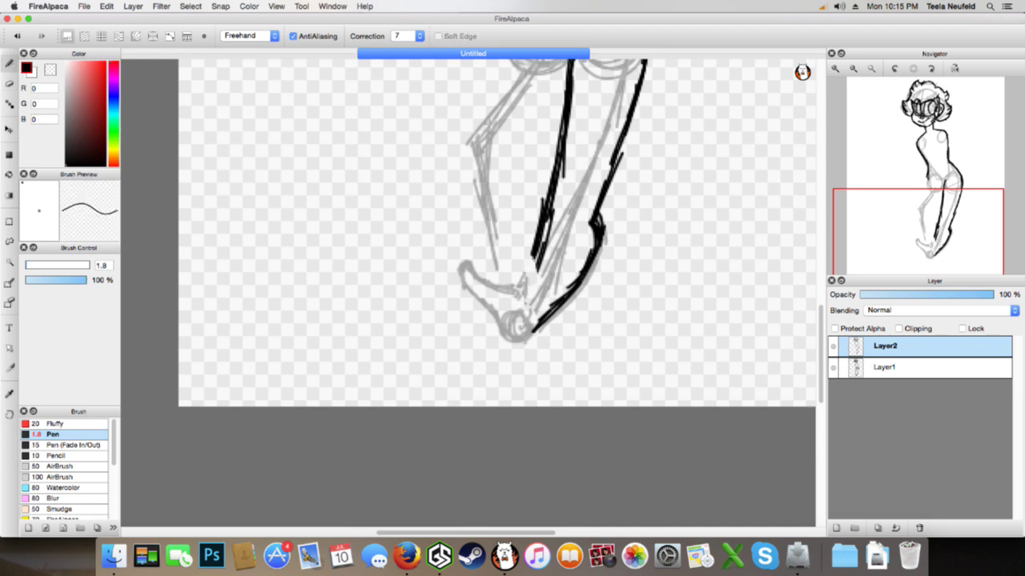
Ink the right foot on Layer2, extending the inner leg line into the instep, around the toes and heel, and up to the calf
mouse_move(536, 239)
mouse_down()
mouse_move(517, 292)
mouse_move(478, 283)
mouse_move(470, 260)
mouse_move(461, 279)
mouse_move(504, 336)
mouse_move(533, 335)
mouse_up()
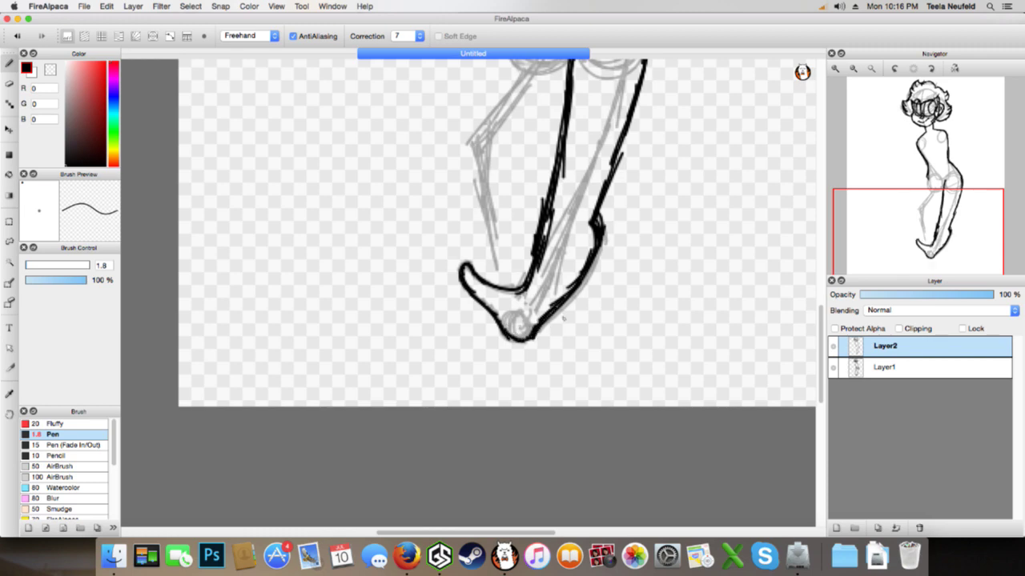
mouse_move(922, 154)
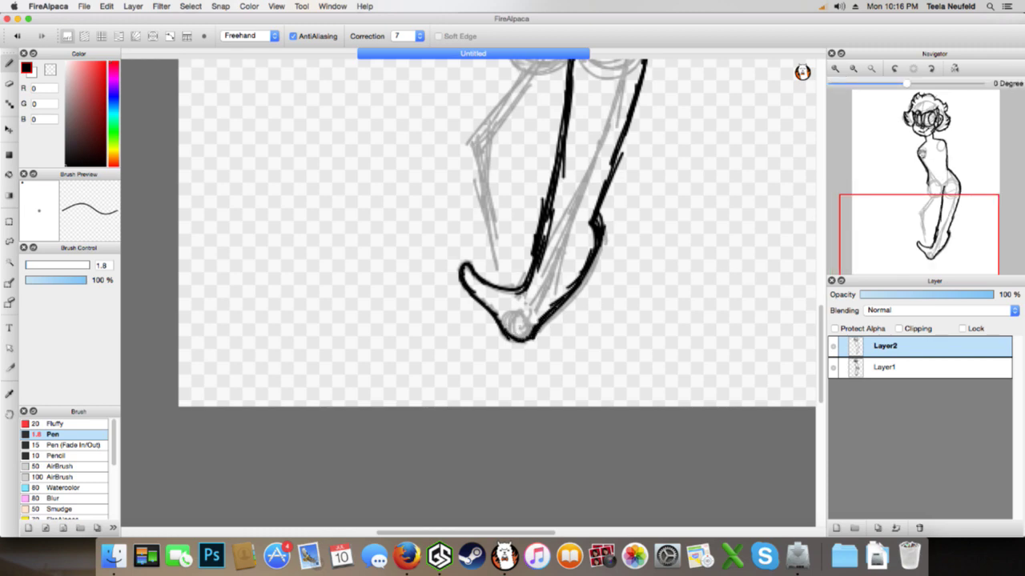
click(854, 70)
click(854, 71)
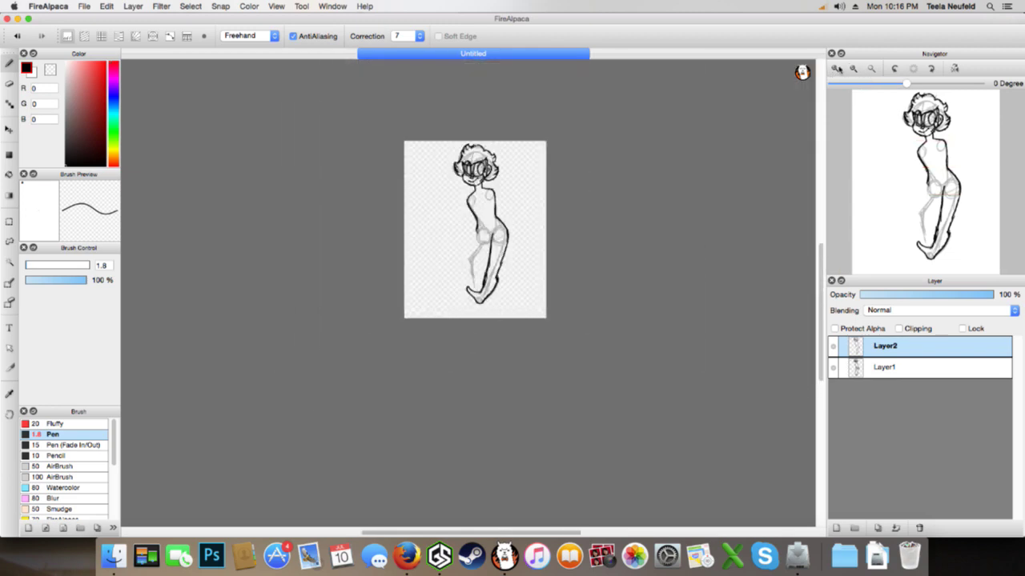
click(836, 69)
click(836, 69)
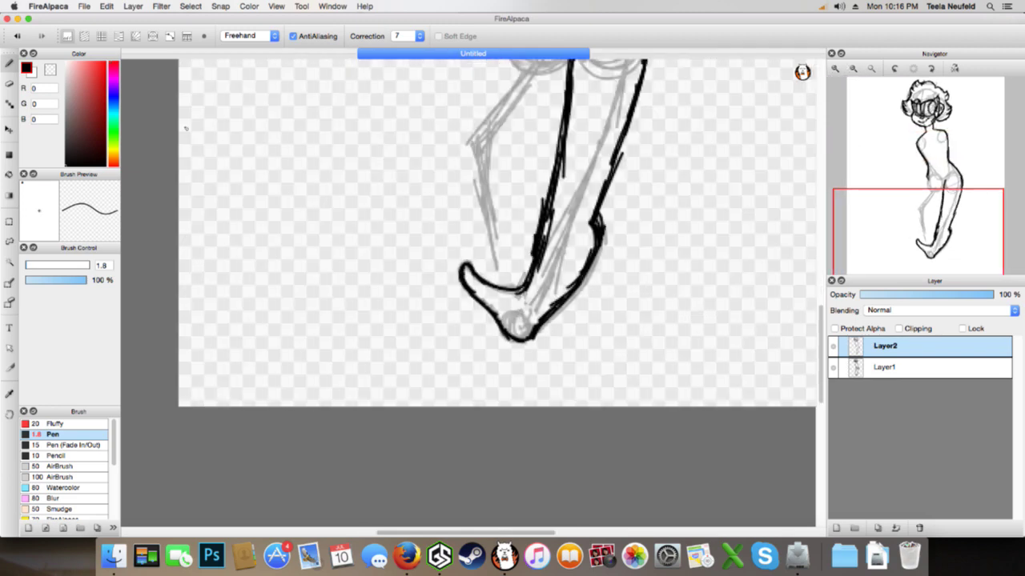
Lasso the inked inner leg line on Layer2 from the crotch to the ankle and rotate and shift it slightly
click(11, 240)
drag(920, 245, 930, 229)
click(853, 70)
mouse_move(504, 157)
mouse_down()
mouse_move(476, 254)
mouse_move(477, 358)
mouse_move(513, 303)
mouse_move(517, 200)
mouse_move(504, 158)
mouse_up()
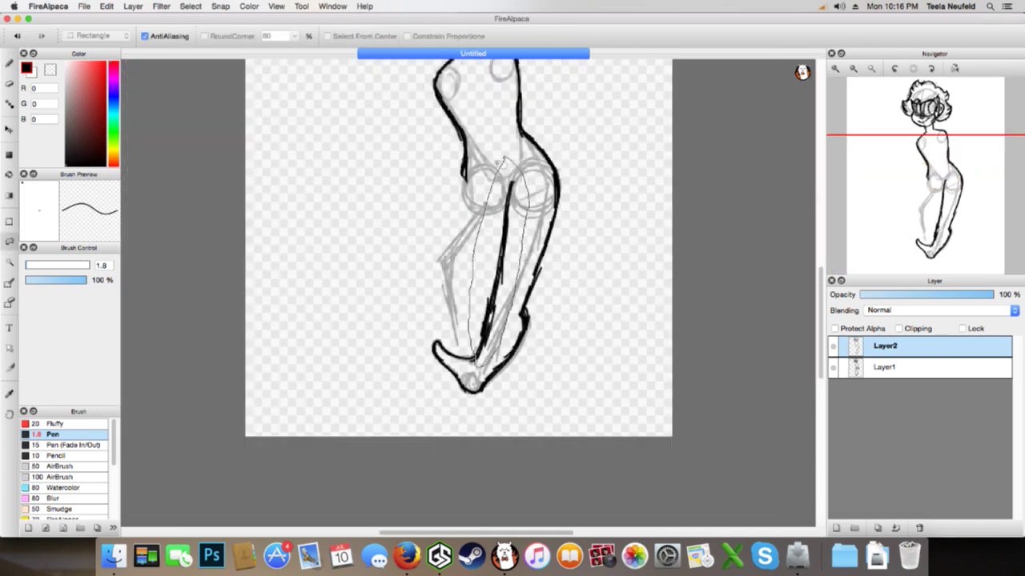
key(super+t)
mouse_move(570, 252)
mouse_down()
mouse_move(574, 237)
mouse_move(573, 248)
mouse_up()
drag(501, 269, 496, 277)
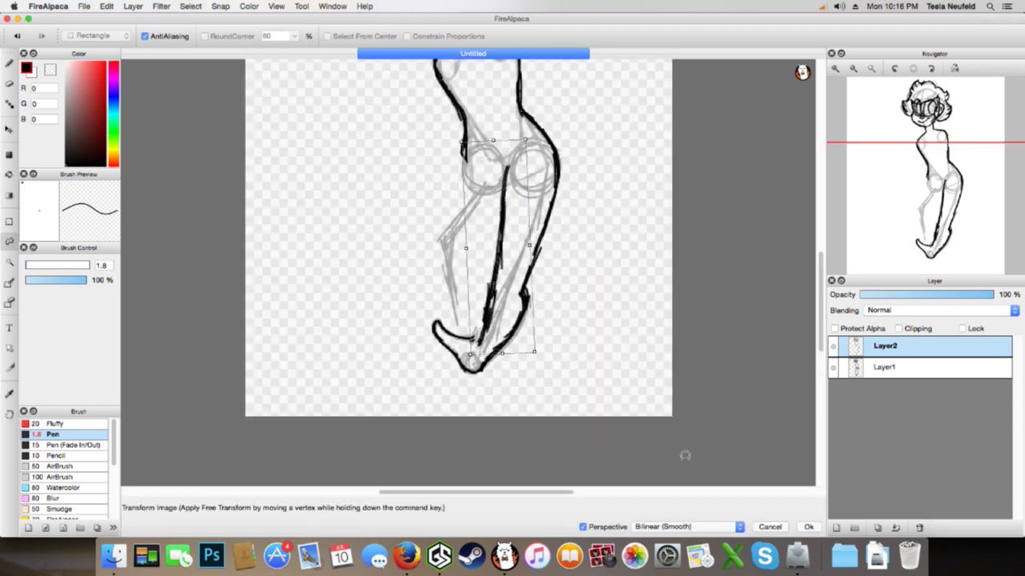
click(809, 526)
Lasso the inked foot on Layer2, shrink and rotate it slightly, realign it with the ankle, and deselect
drag(420, 302, 477, 413)
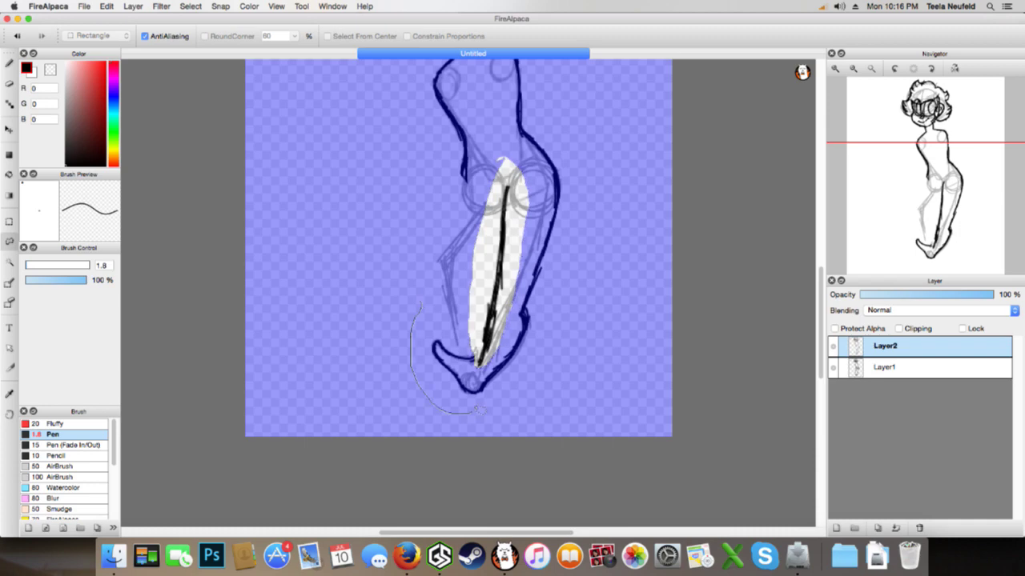
drag(478, 343, 477, 346)
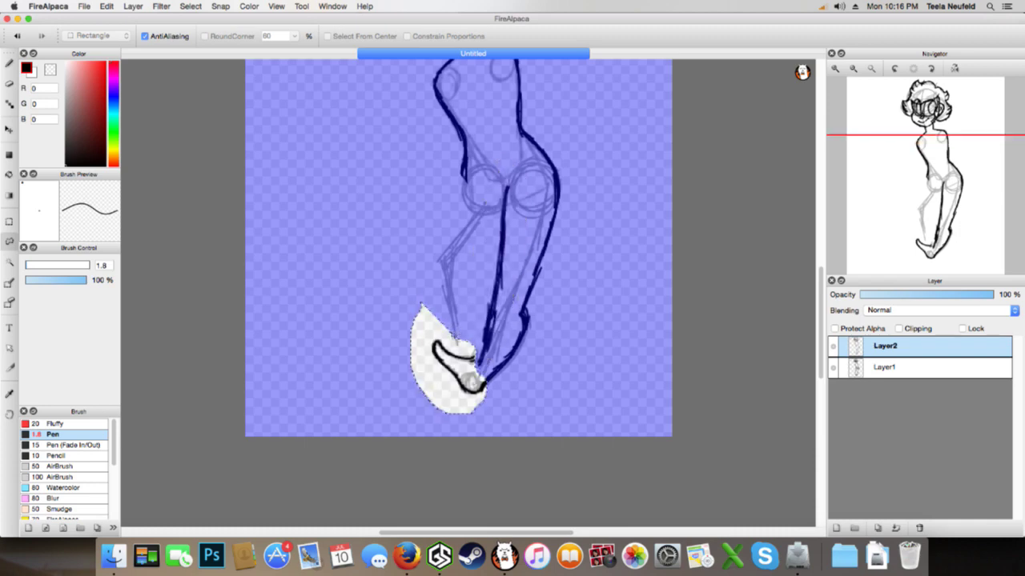
key(super+t)
drag(492, 400, 480, 374)
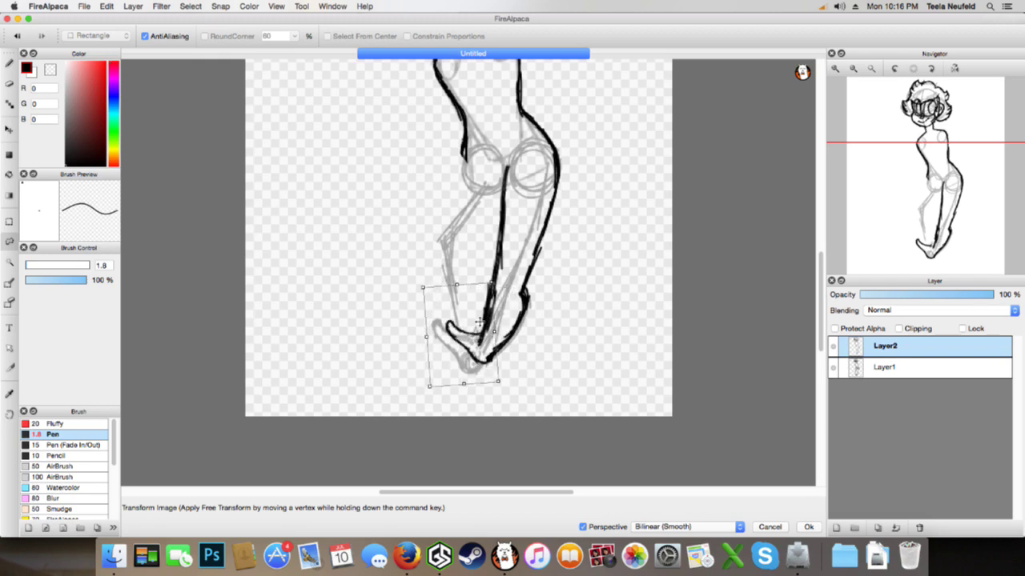
drag(476, 329, 477, 326)
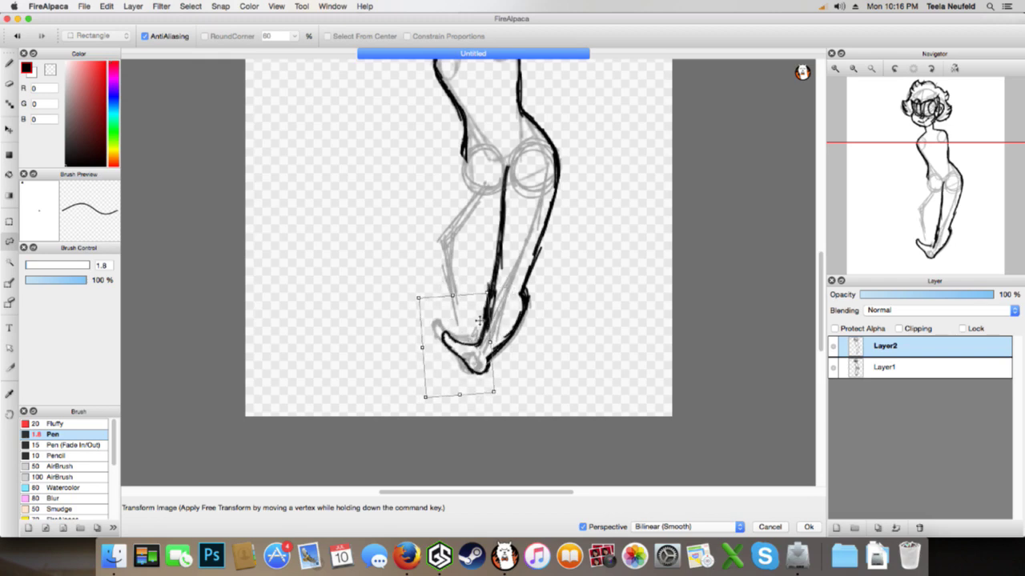
mouse_move(479, 340)
mouse_down()
mouse_move(477, 327)
mouse_move(461, 344)
mouse_up()
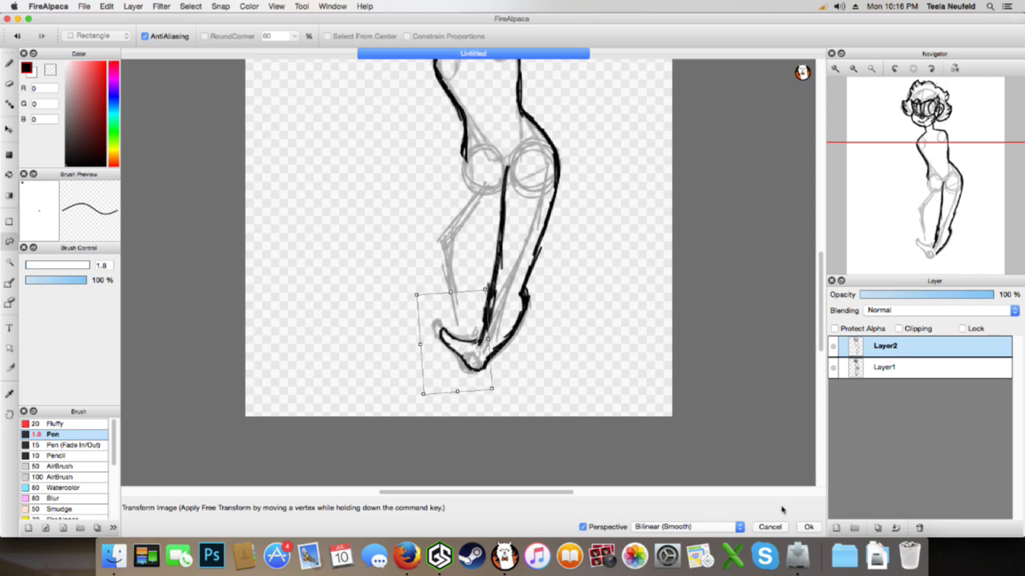
click(807, 527)
click(853, 71)
click(853, 70)
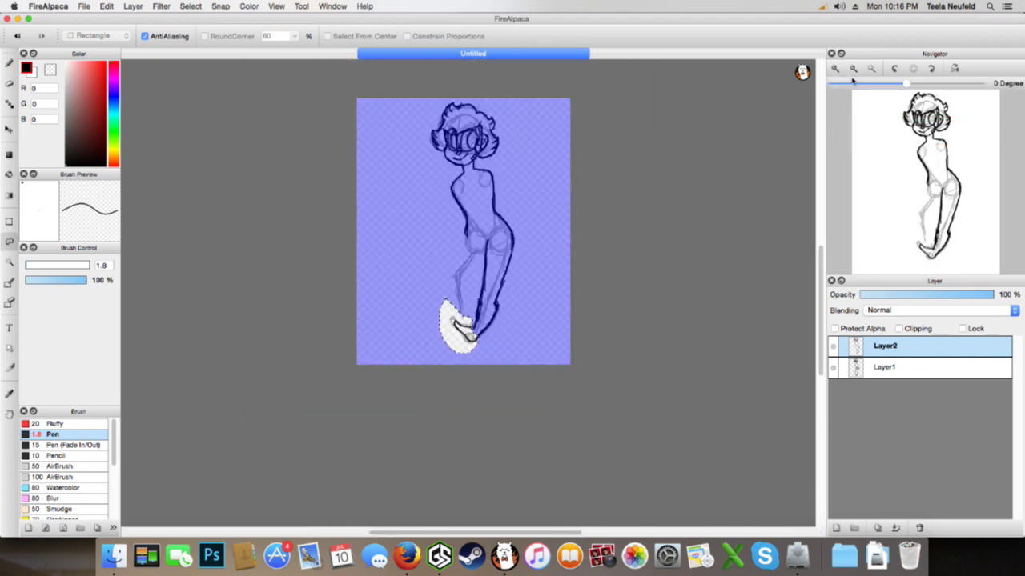
key(super+d)
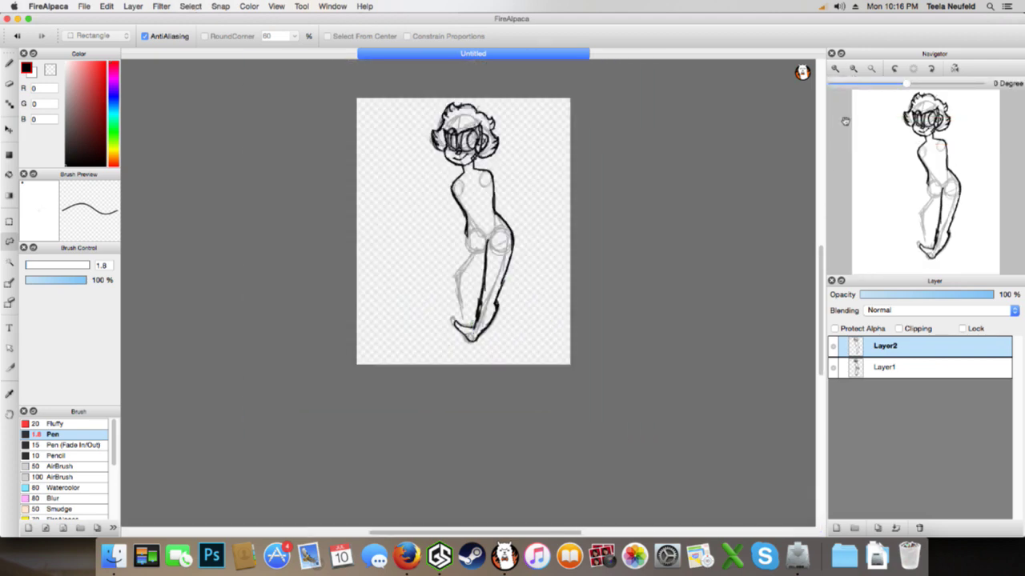
Save the drawing to the Desktop as a FireAlpaca (*.mdp) file named sonigallll
click(836, 69)
click(836, 70)
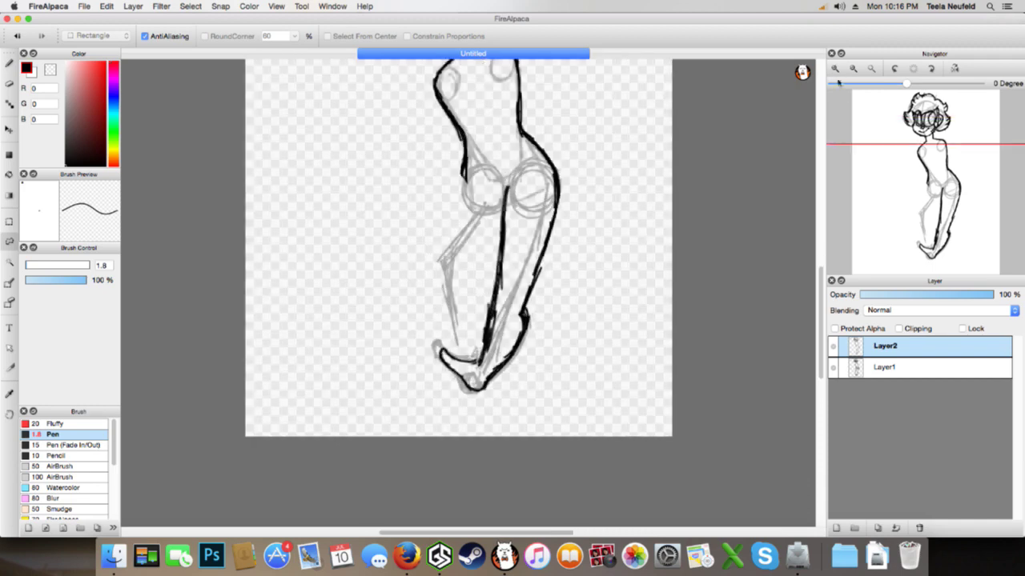
click(836, 70)
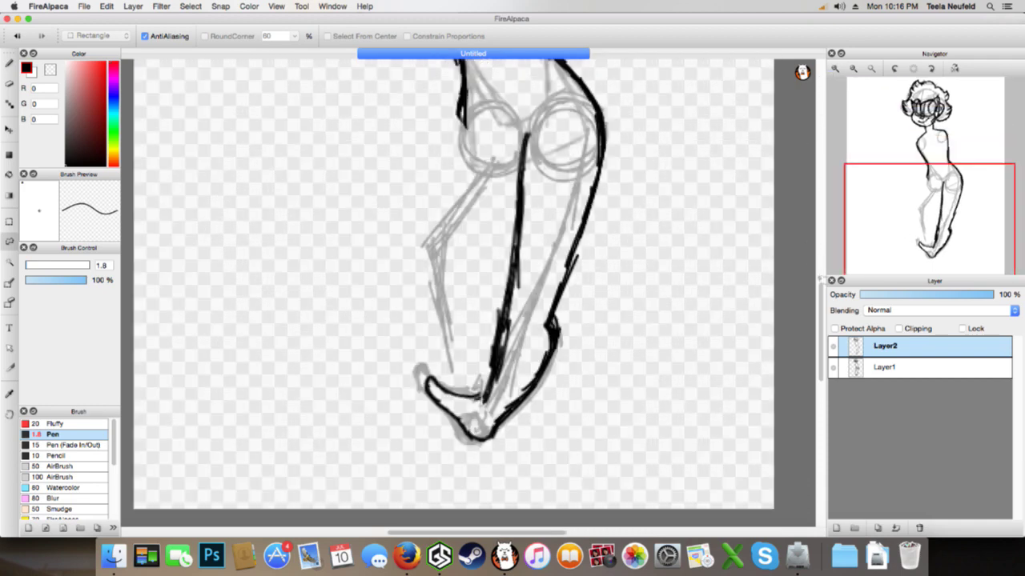
key(super+s)
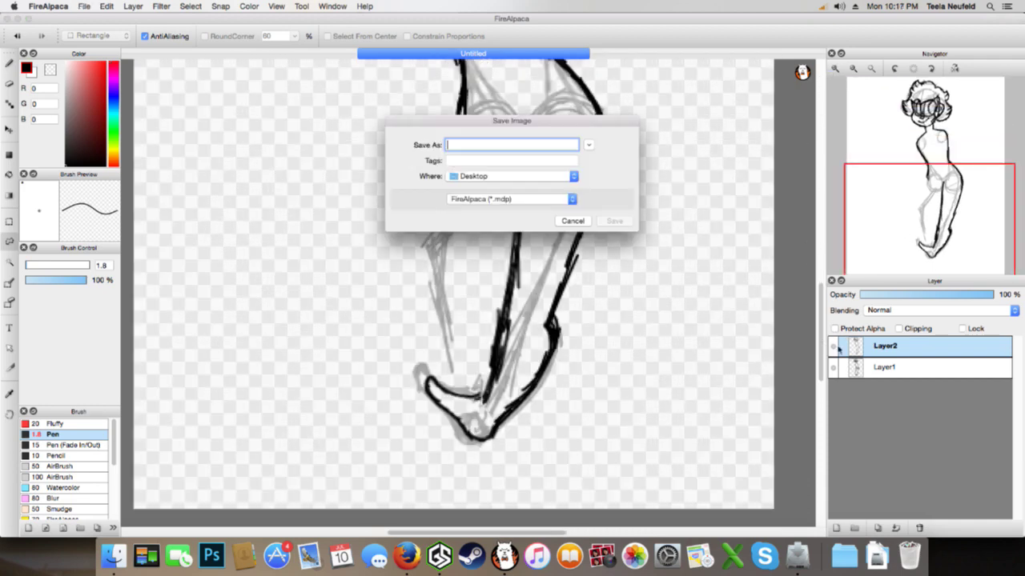
text(eonigallll)
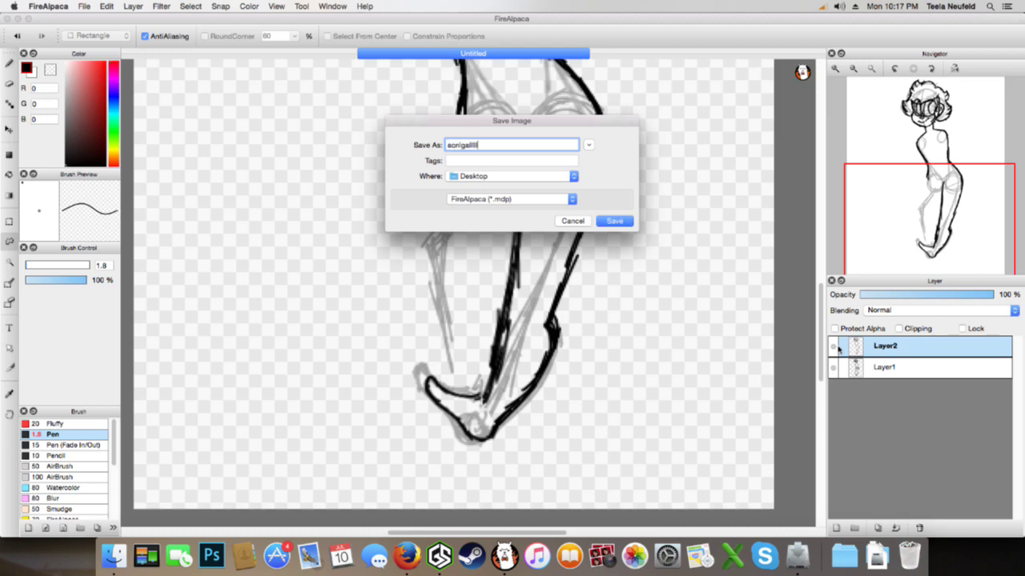
key(Return)
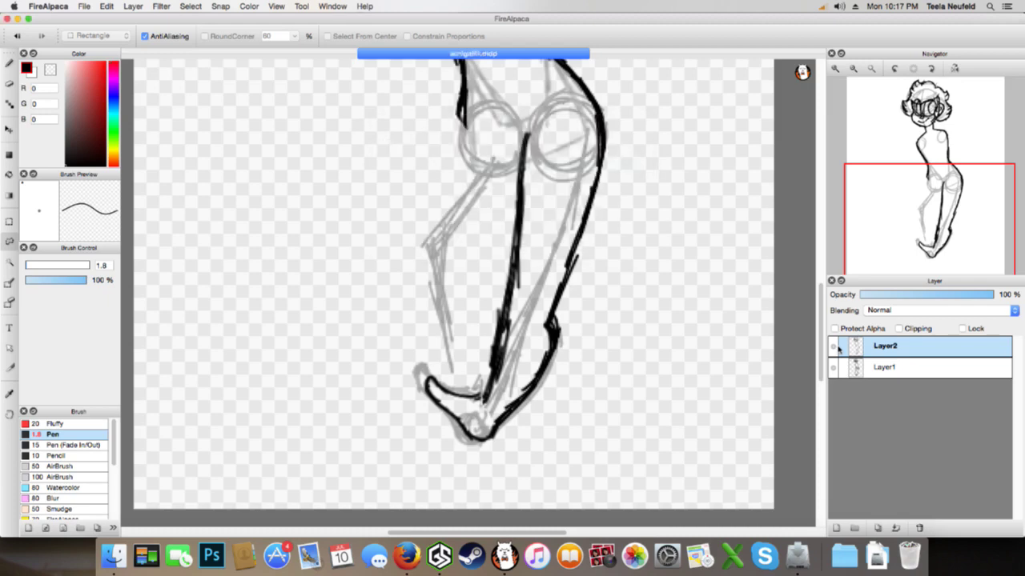
Switch to Facebook in Firefox and open the shared stream-link post from the newest notification
click(406, 555)
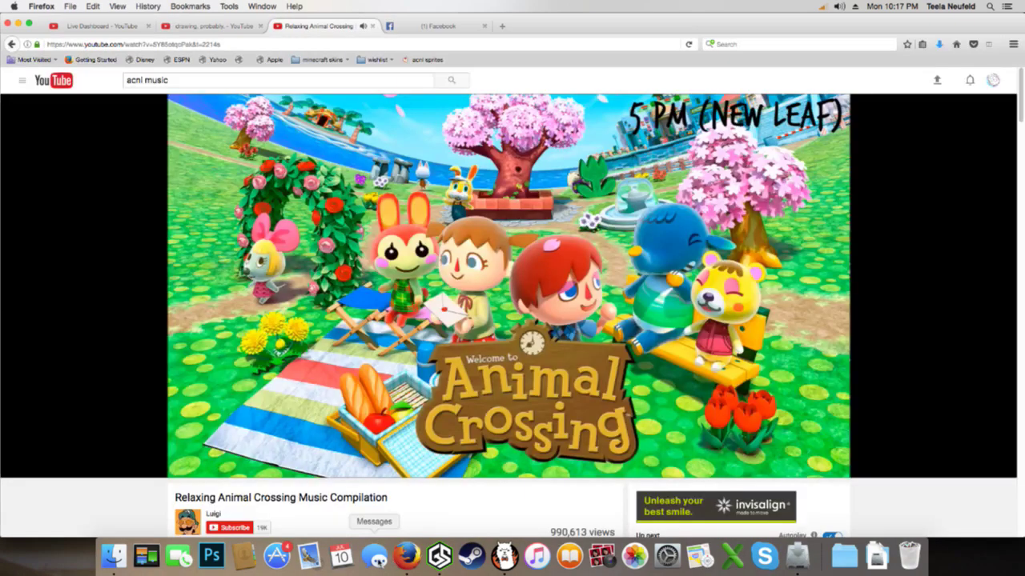
click(448, 26)
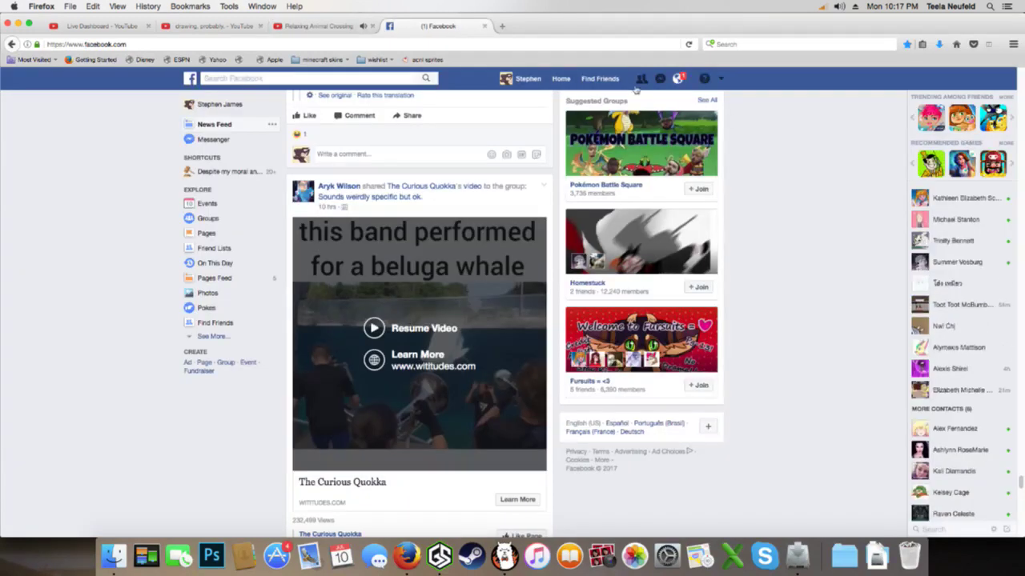
click(682, 79)
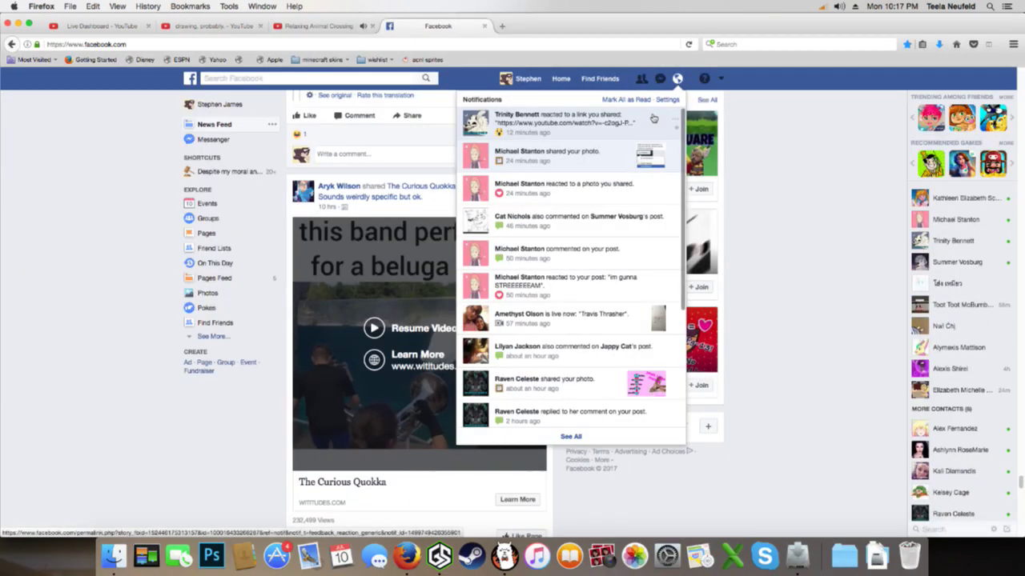
click(646, 123)
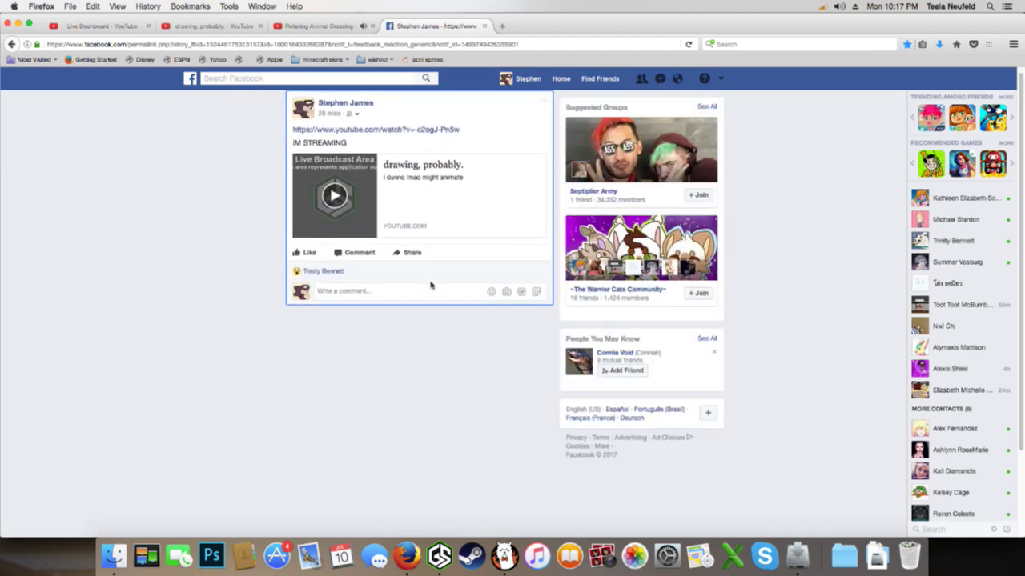
Post the comment "who the heckie is watching" under the shared stream link
click(424, 294)
text(who the heckie is)
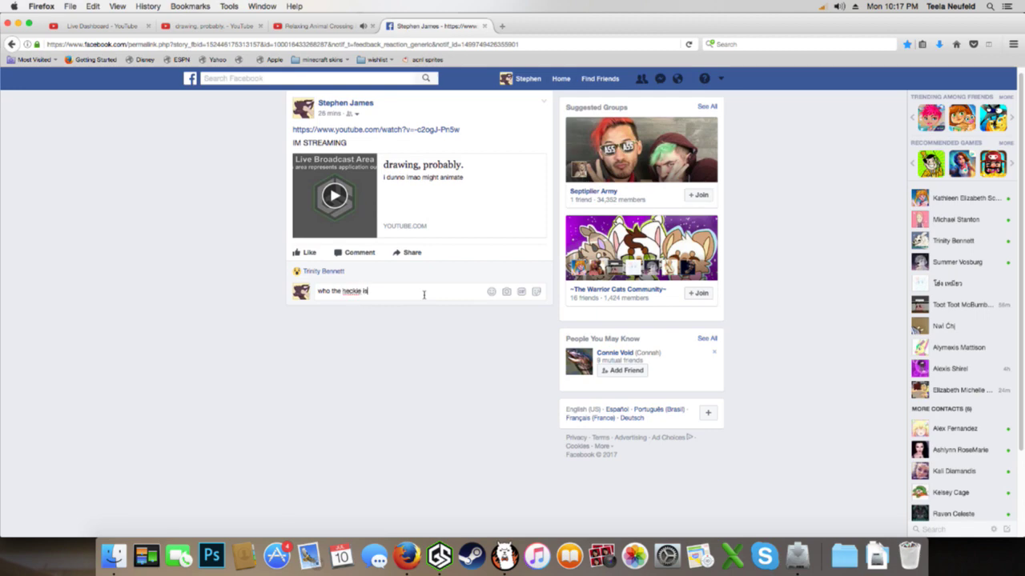
text( watching)
key(Return)
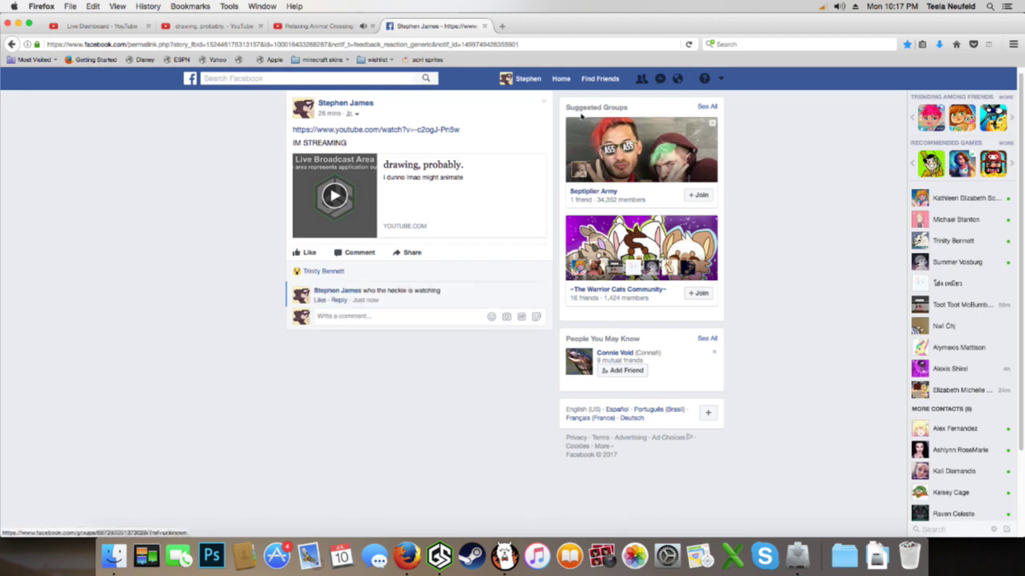
Return to the Facebook home page and browse the posts in the news feed
click(561, 79)
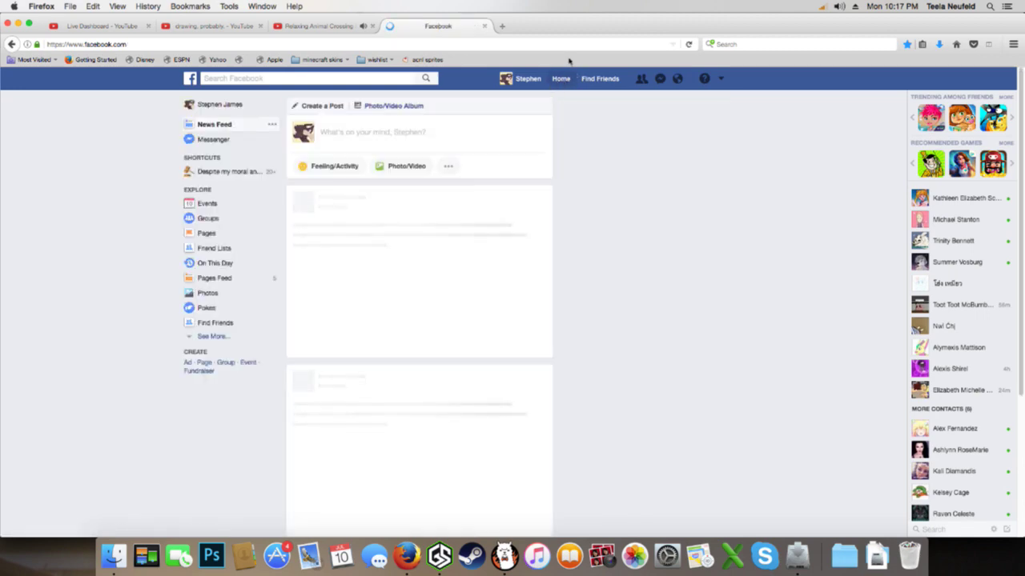
scroll(484, 219, down, 10)
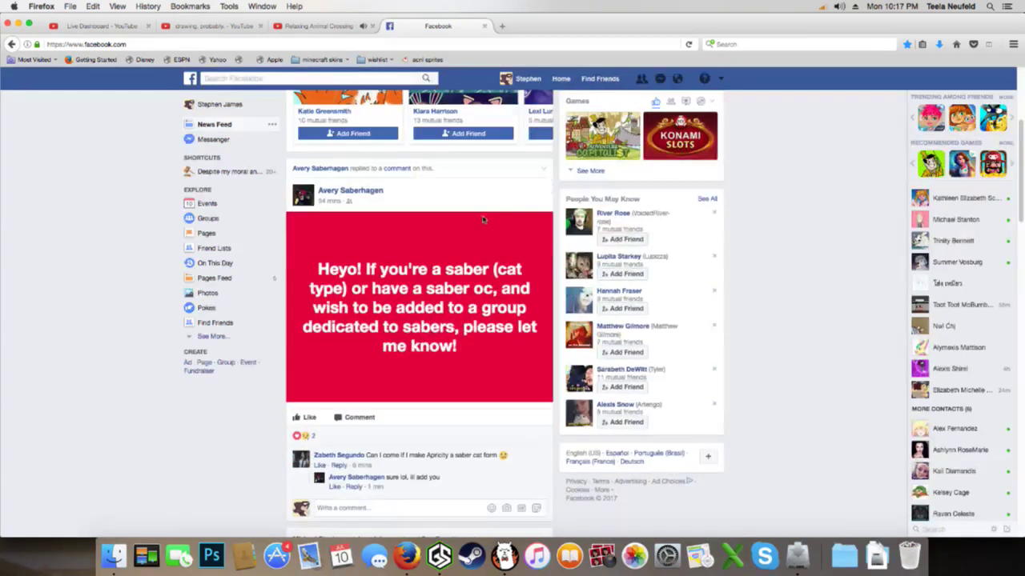
scroll(490, 228, down, 1)
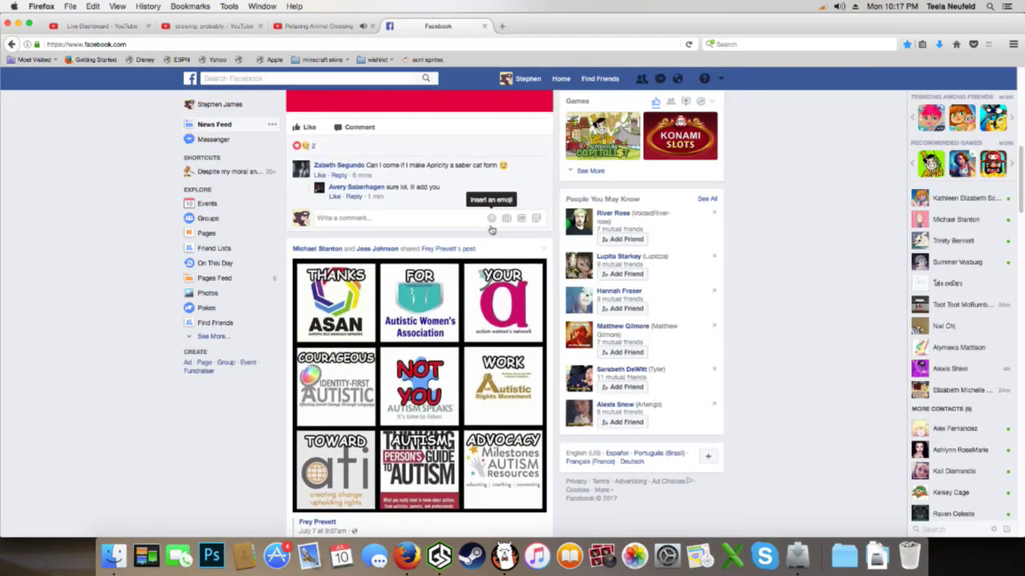
scroll(492, 243, down, 10)
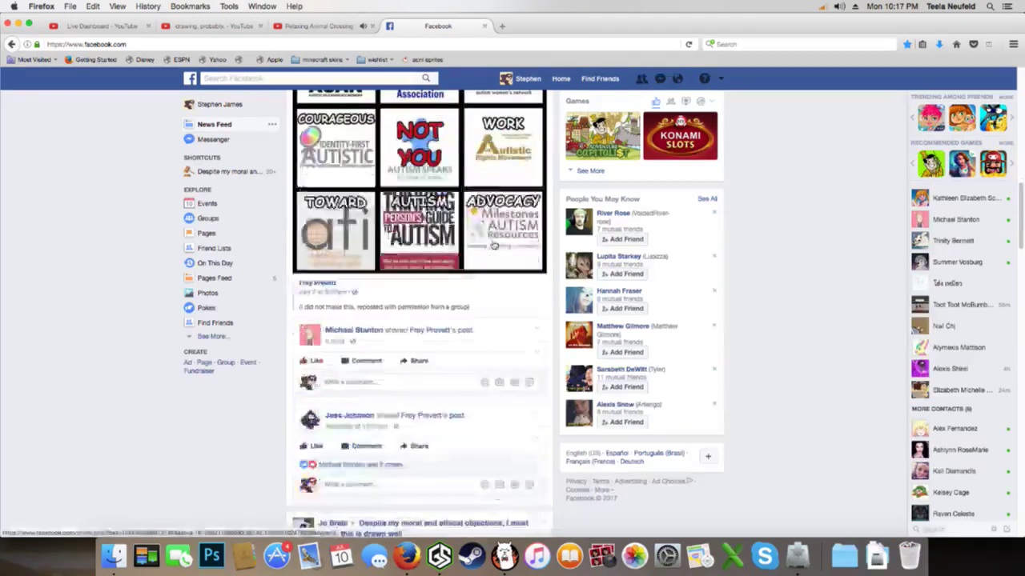
scroll(494, 241, down, 2)
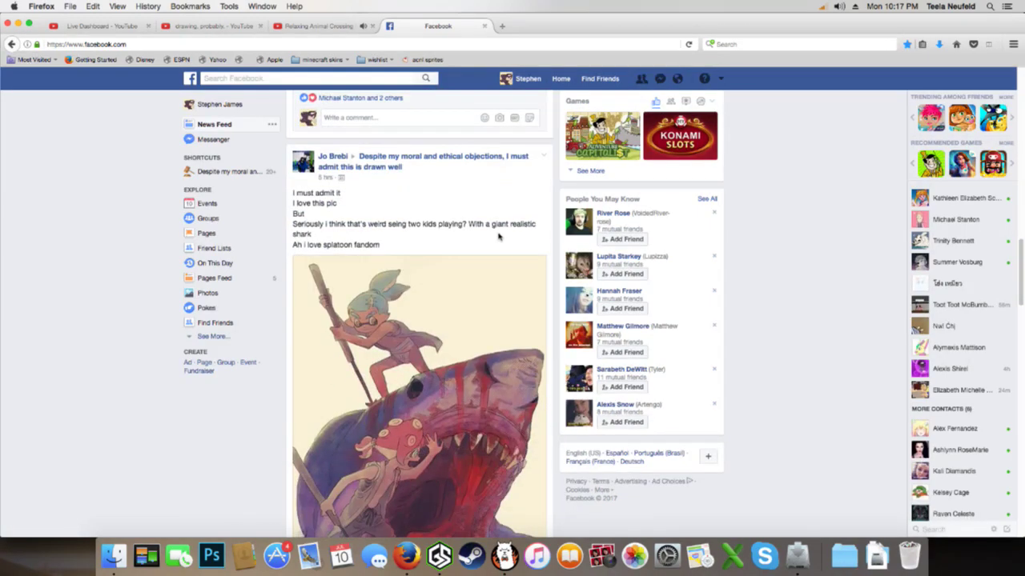
scroll(498, 239, down, 2)
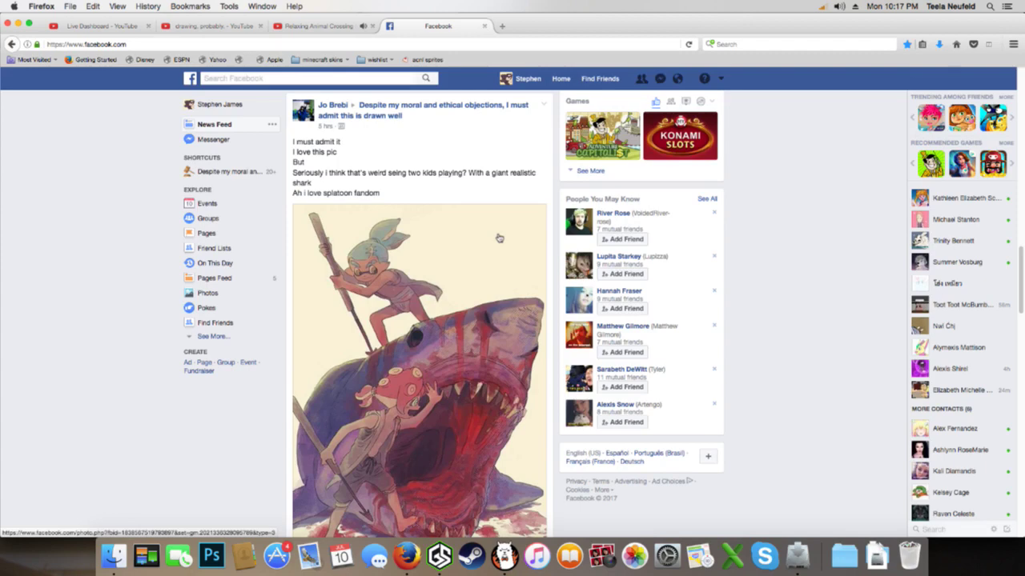
scroll(498, 237, down, 4)
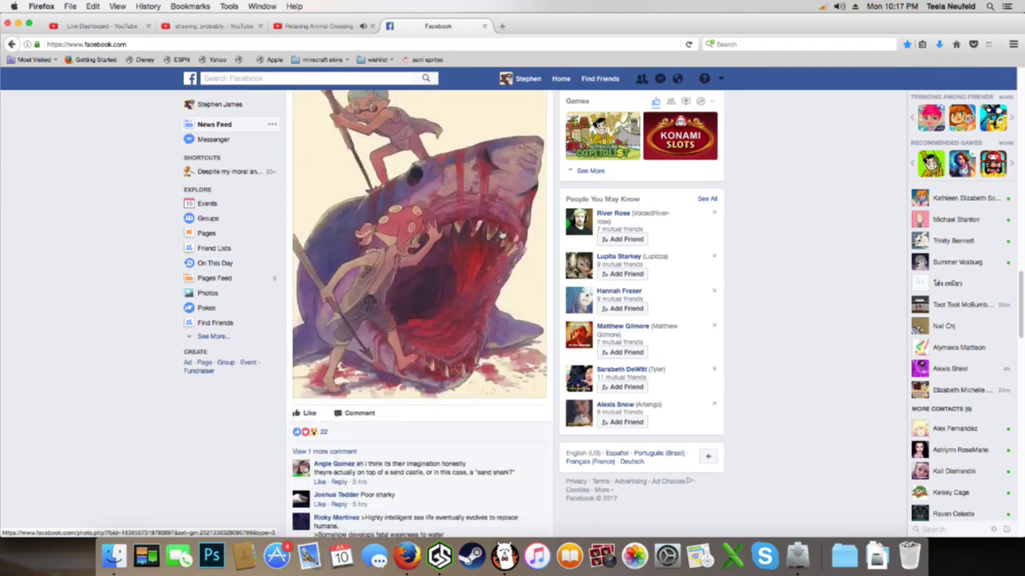
Look through the news feed posts and comments, expanding a truncated comment and the replies under the zodiac sign post
scroll(502, 237, down, 5)
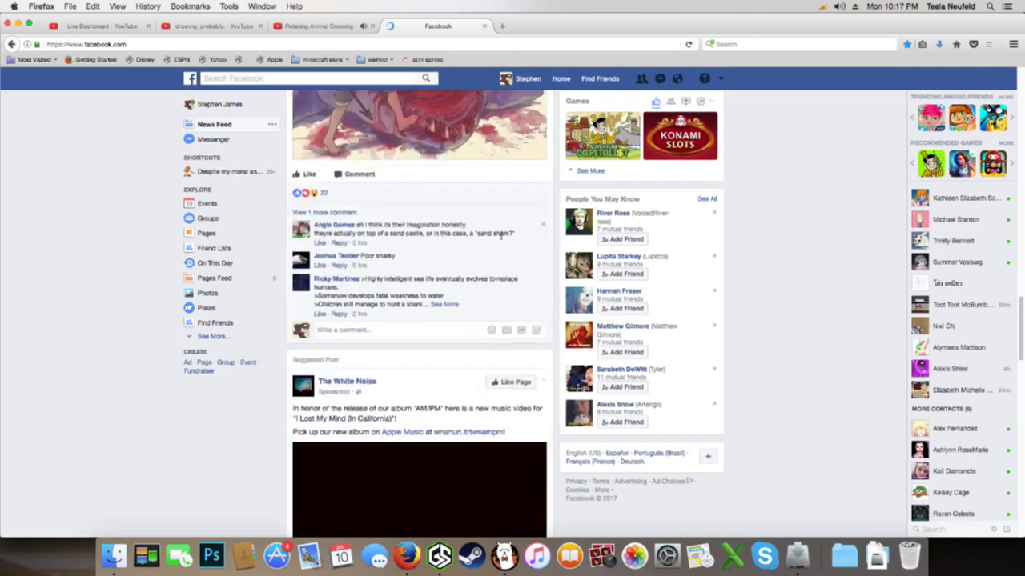
click(443, 304)
scroll(269, 341, down, 6)
scroll(270, 341, down, 15)
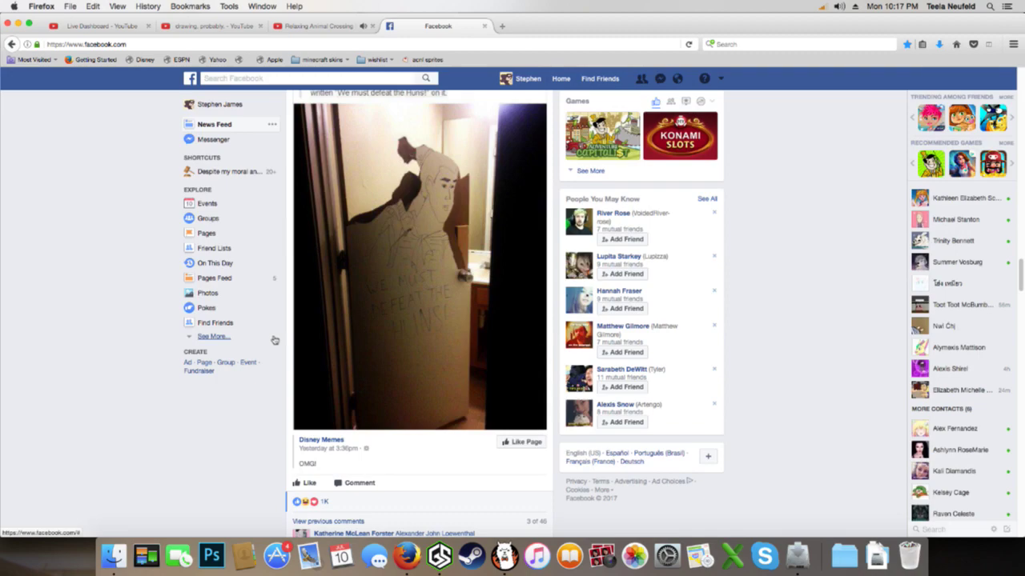
scroll(274, 340, down, 10)
scroll(275, 334, down, 8)
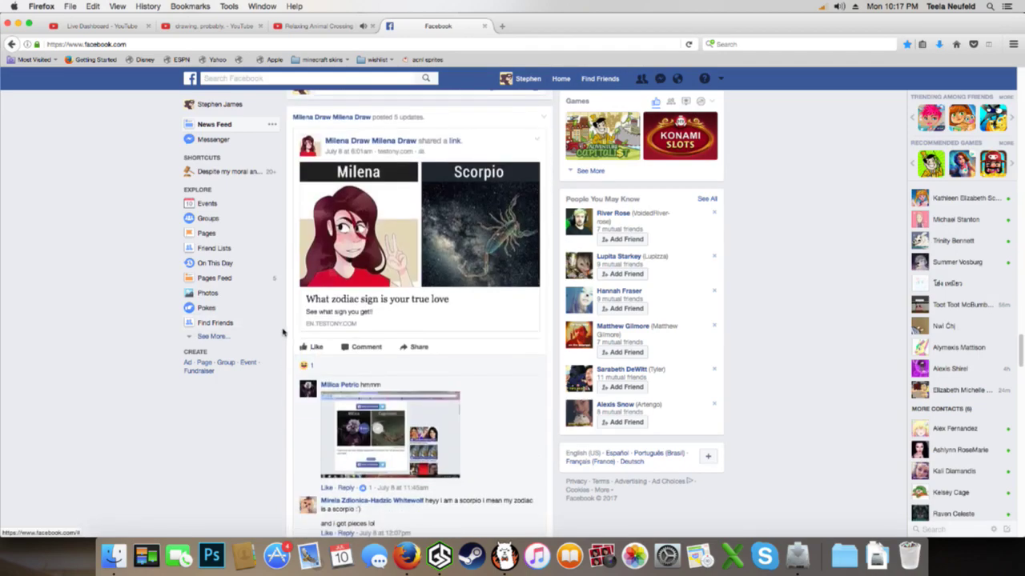
scroll(292, 358, down, 5)
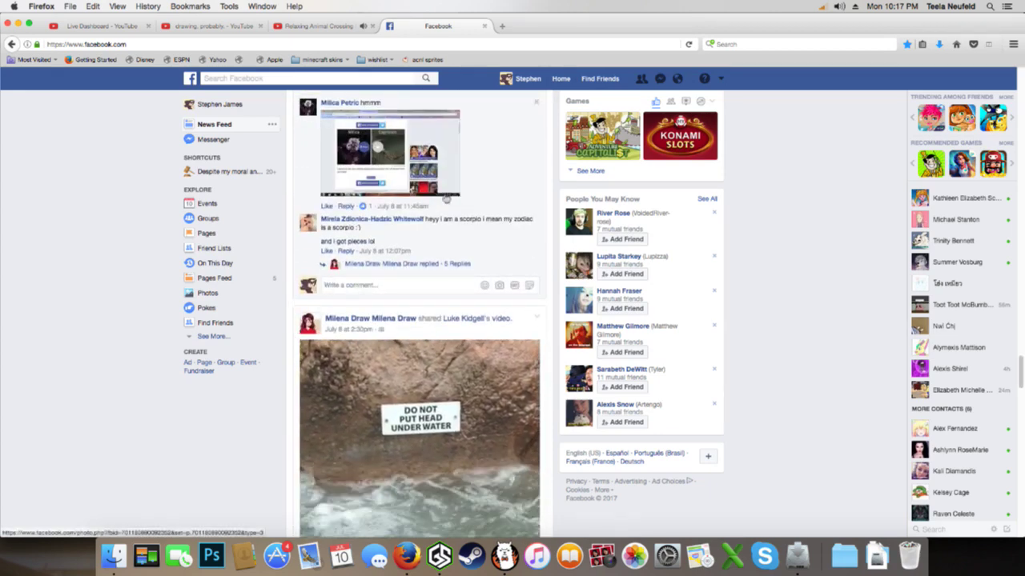
click(427, 263)
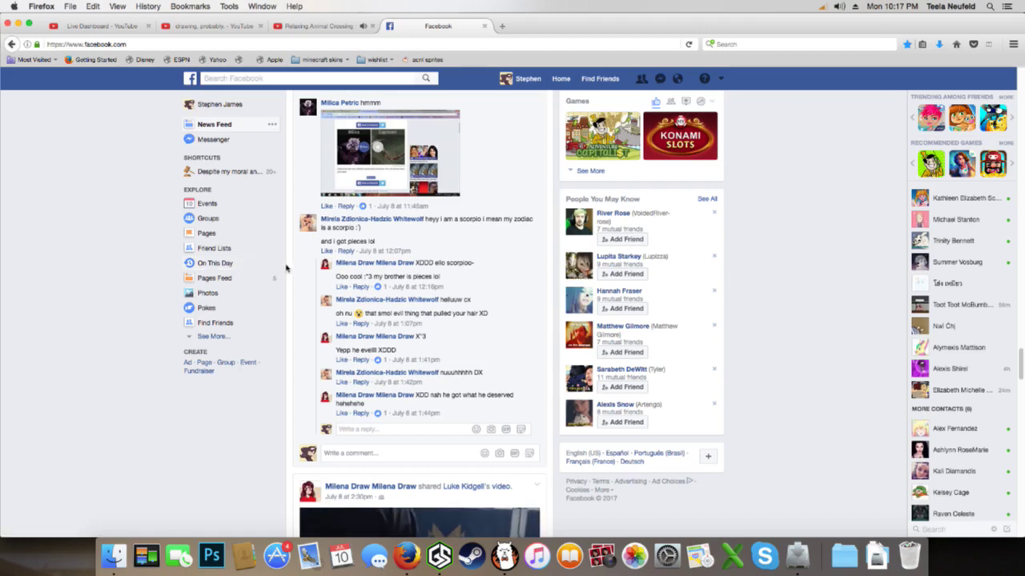
scroll(309, 301, down, 5)
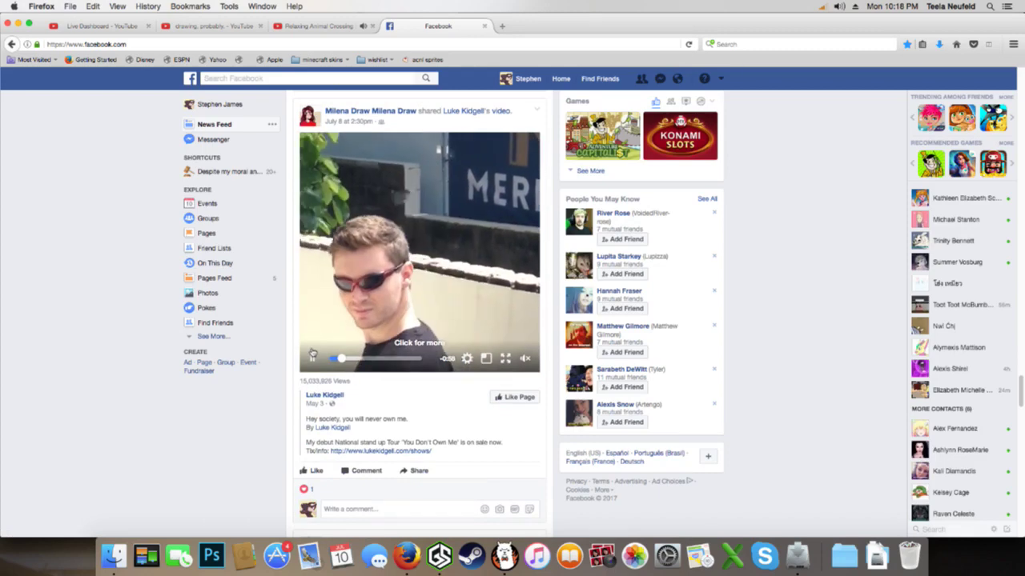
Watch Postize's leopard seal video in the news feed, skipping forward through its captions
scroll(169, 414, down, 3)
scroll(196, 416, down, 2)
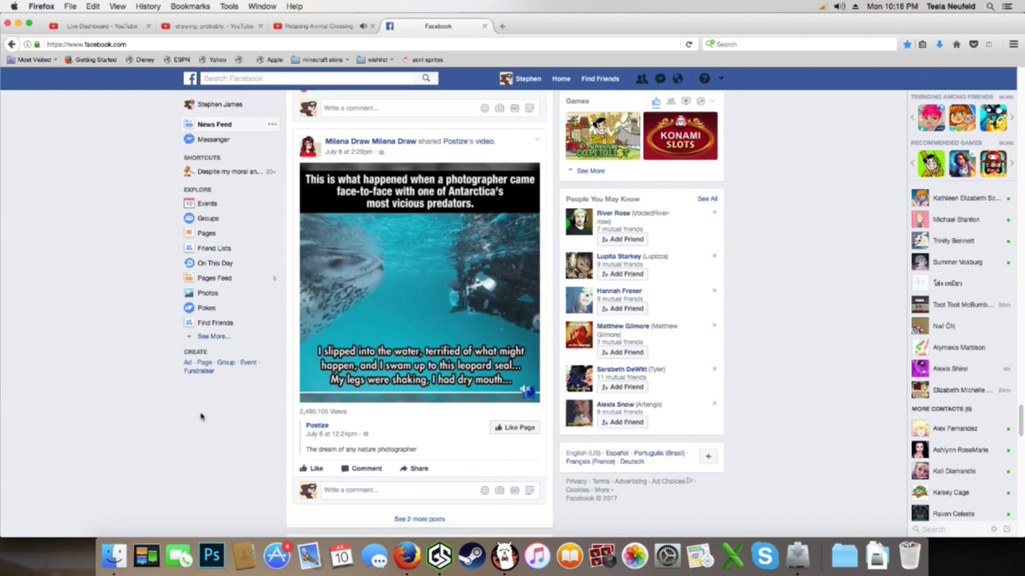
scroll(201, 416, down, 2)
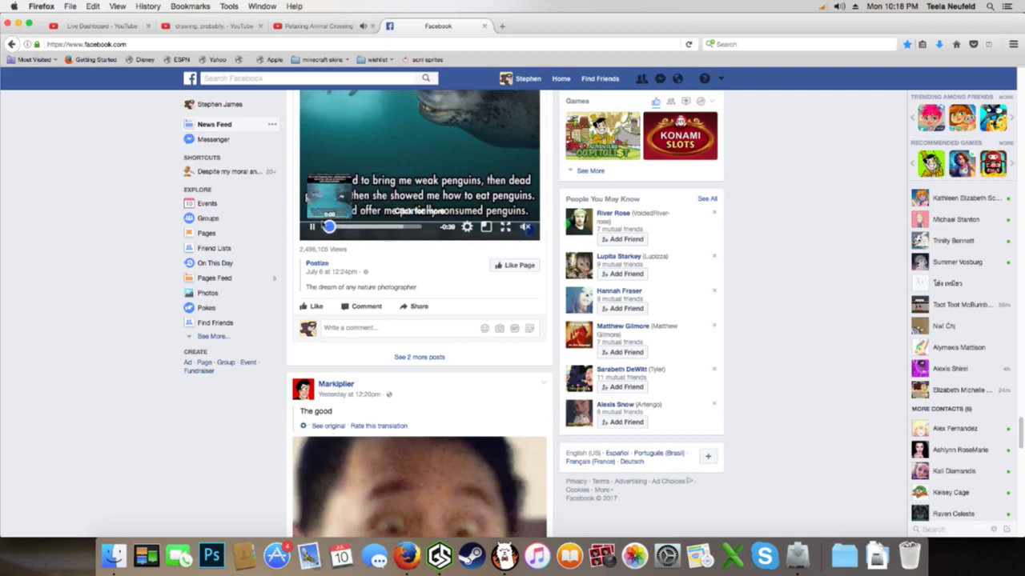
click(332, 227)
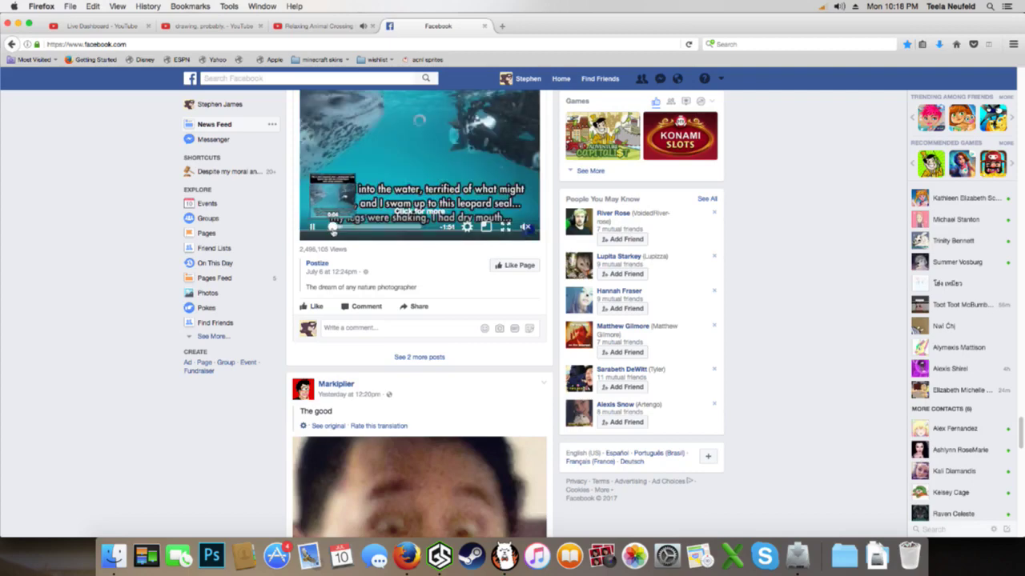
scroll(344, 264, up, 1)
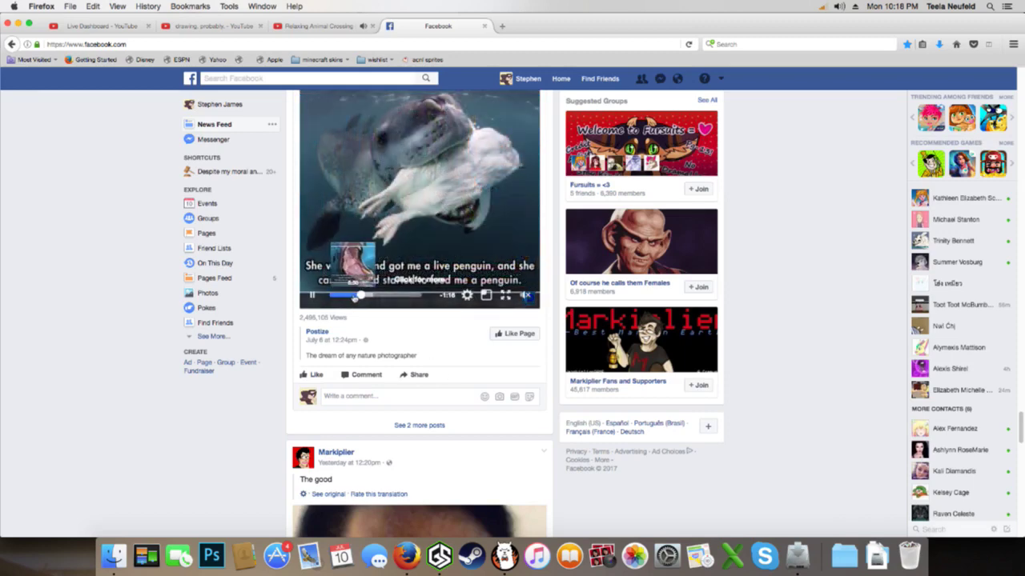
click(355, 296)
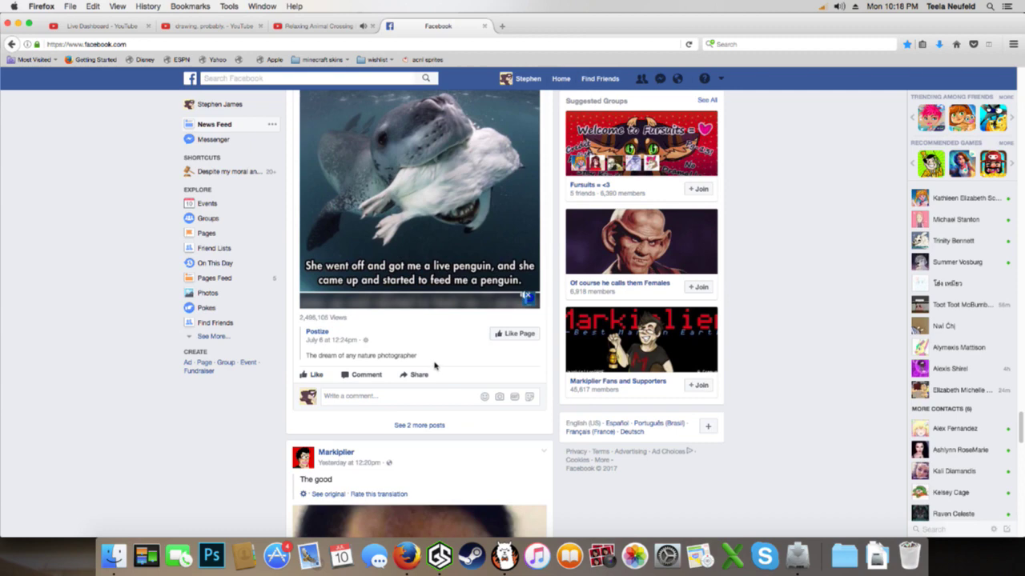
scroll(434, 365, up, 1)
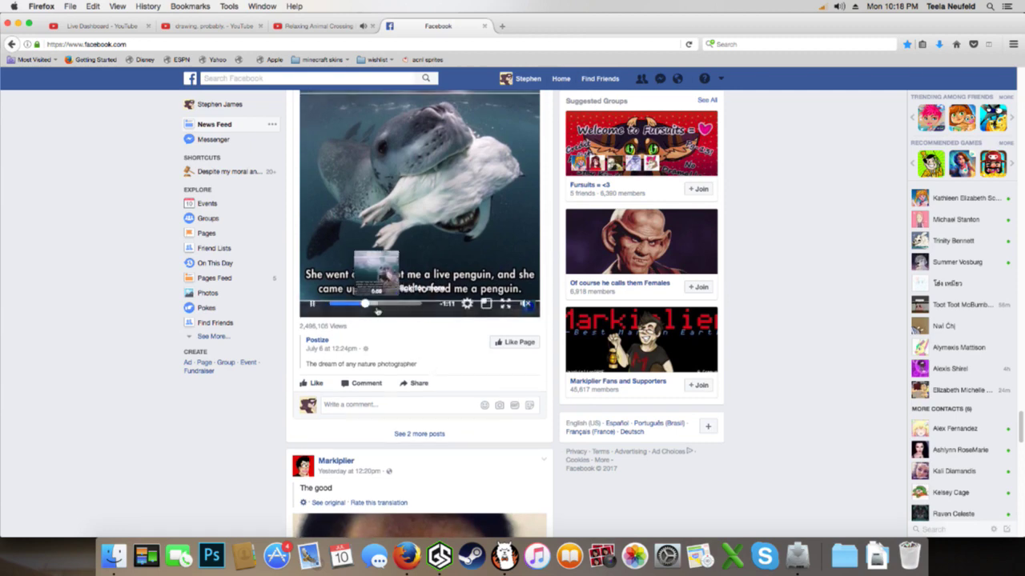
click(374, 309)
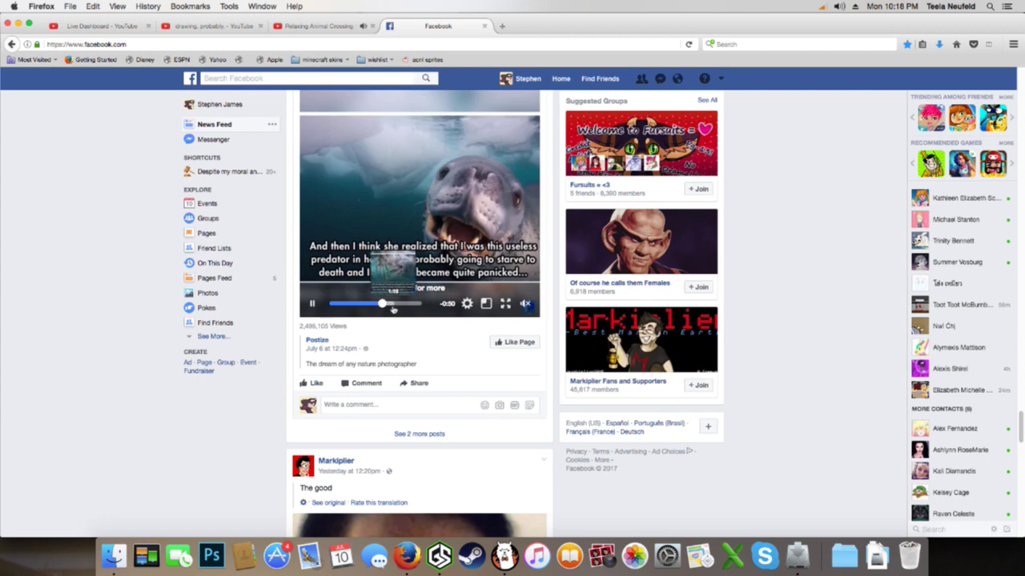
click(389, 305)
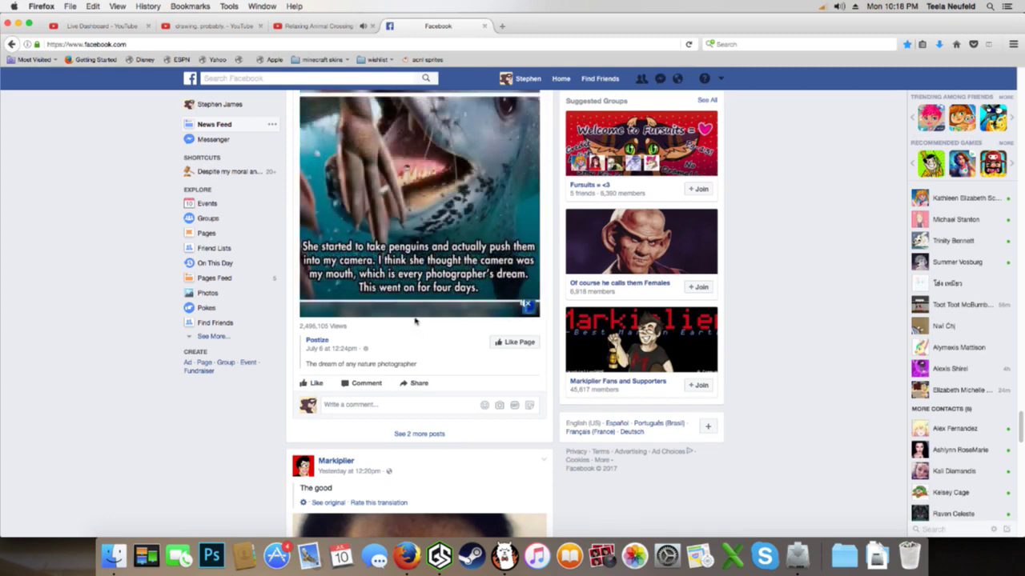
click(403, 305)
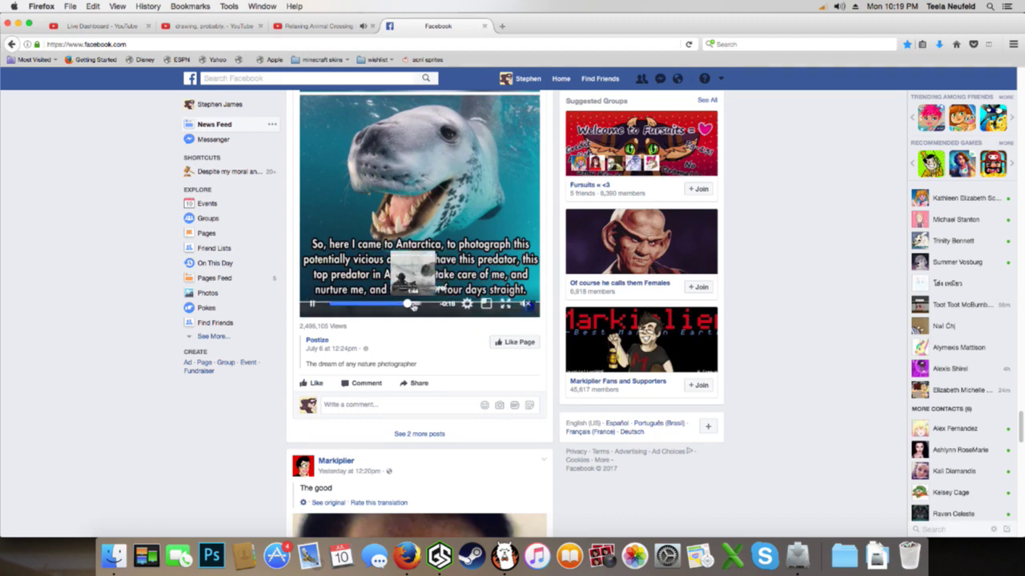
click(412, 305)
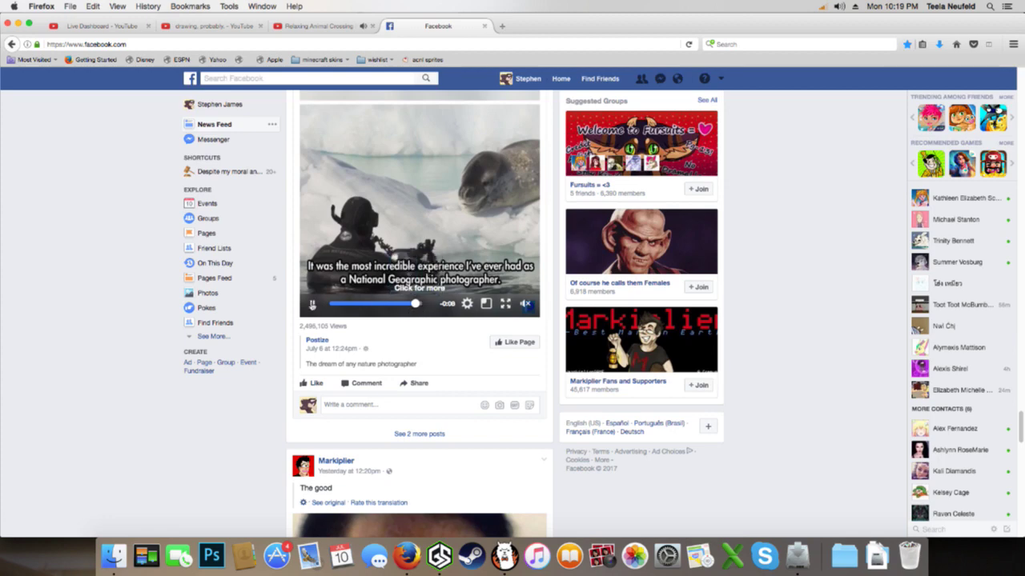
Listen briefly to Markiplier's video with the sound on, mute it, and share the post immediately with friends
scroll(394, 393, down, 5)
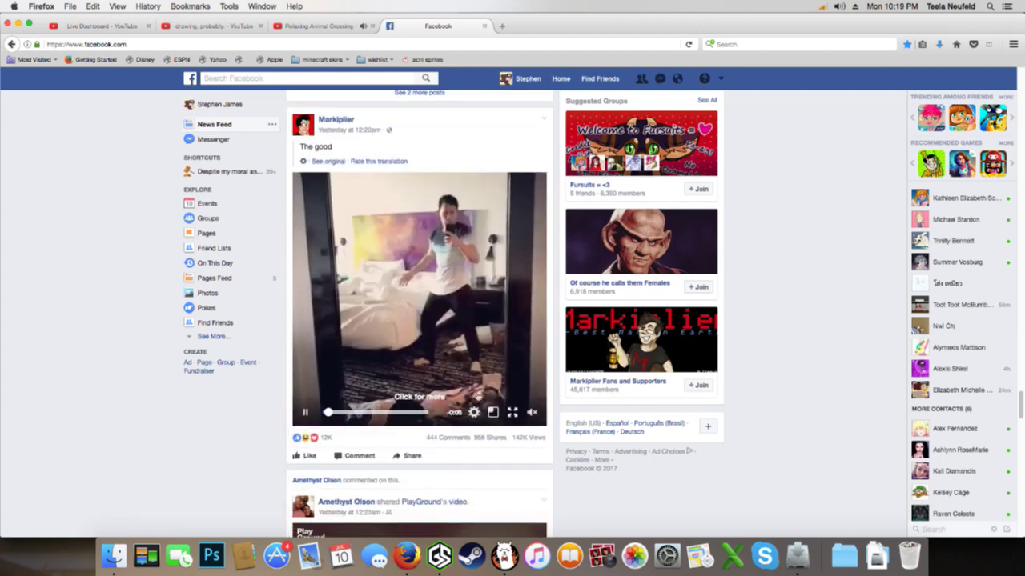
click(533, 412)
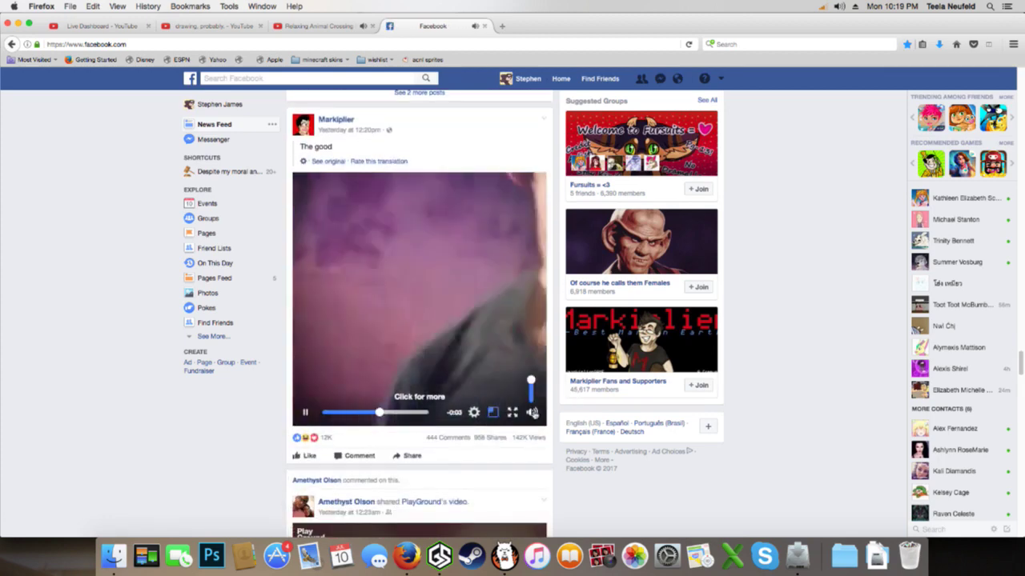
click(532, 412)
scroll(492, 409, down, 1)
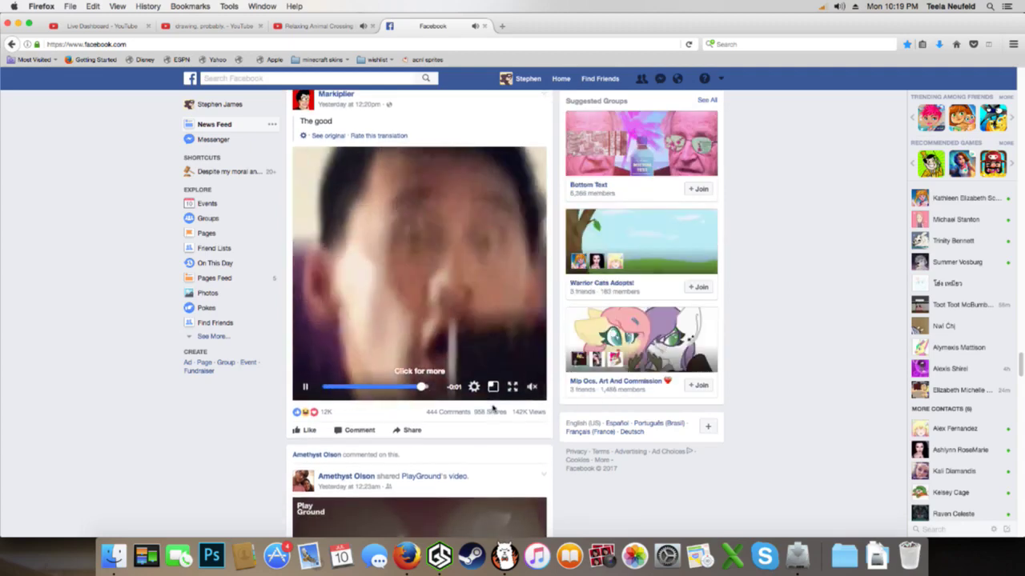
click(413, 429)
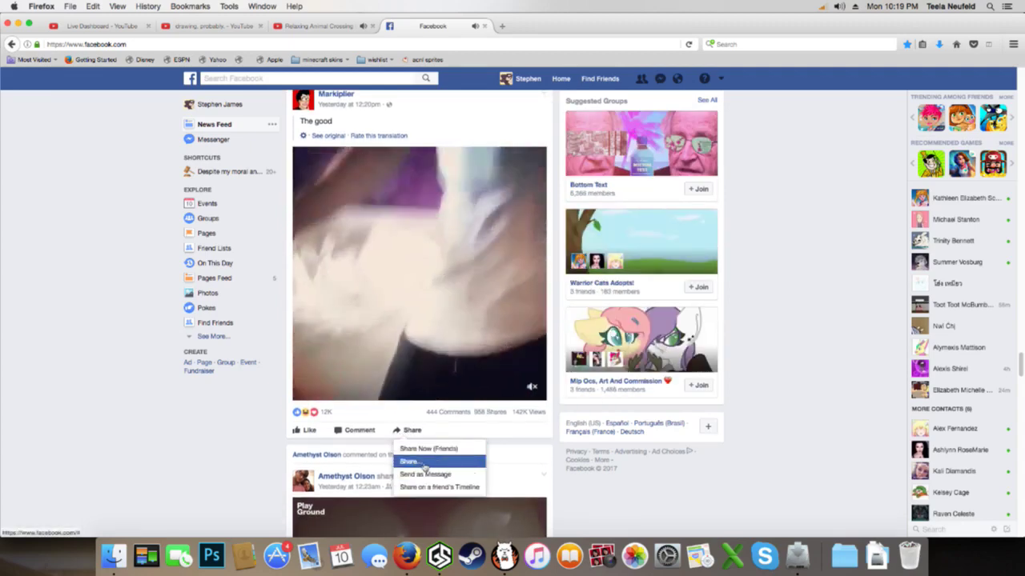
click(428, 449)
Watch PlayGround's misophonia video with the sound on, and mute it again
scroll(315, 170, down, 4)
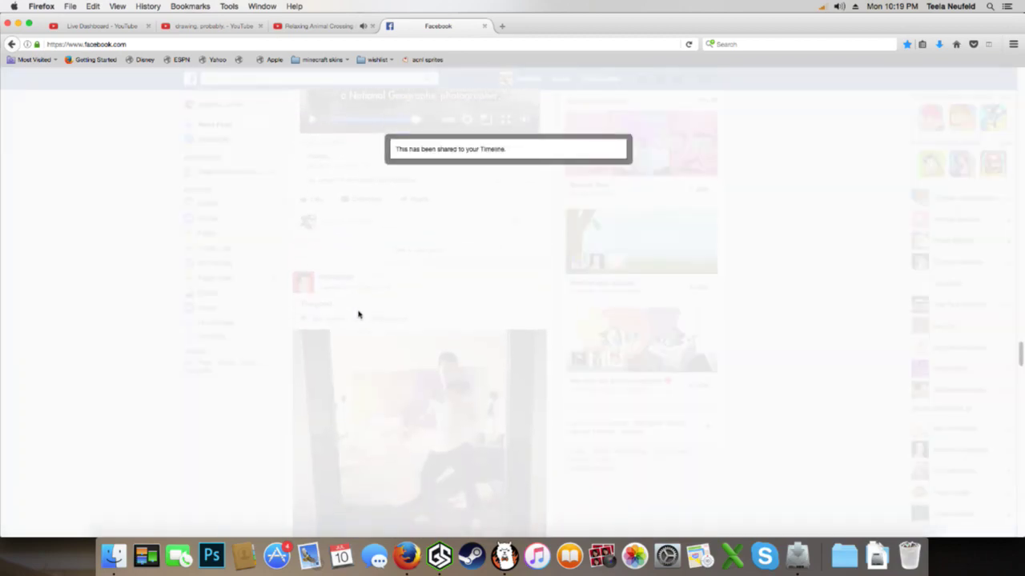
scroll(358, 315, down, 2)
scroll(357, 284, down, 10)
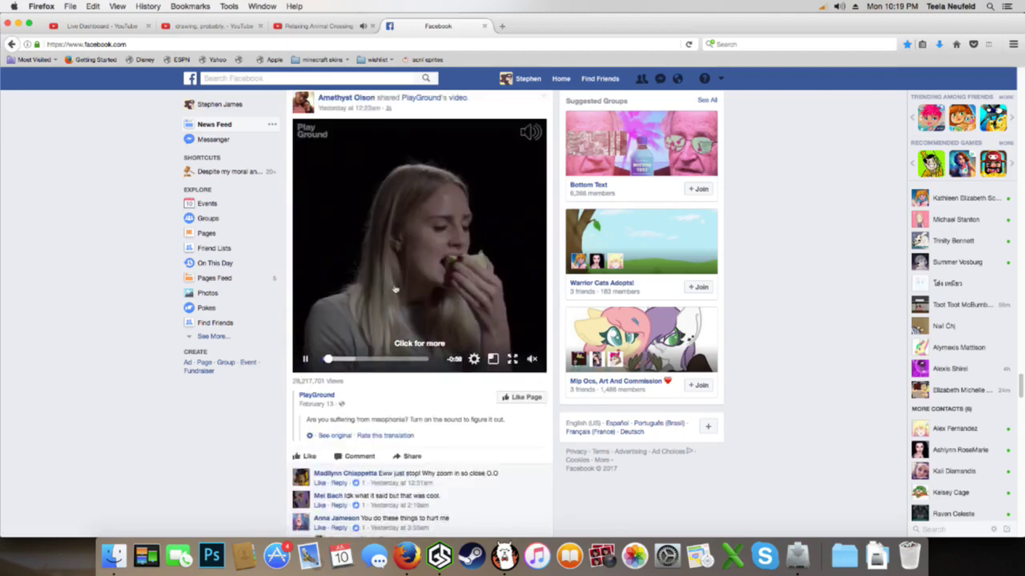
click(535, 361)
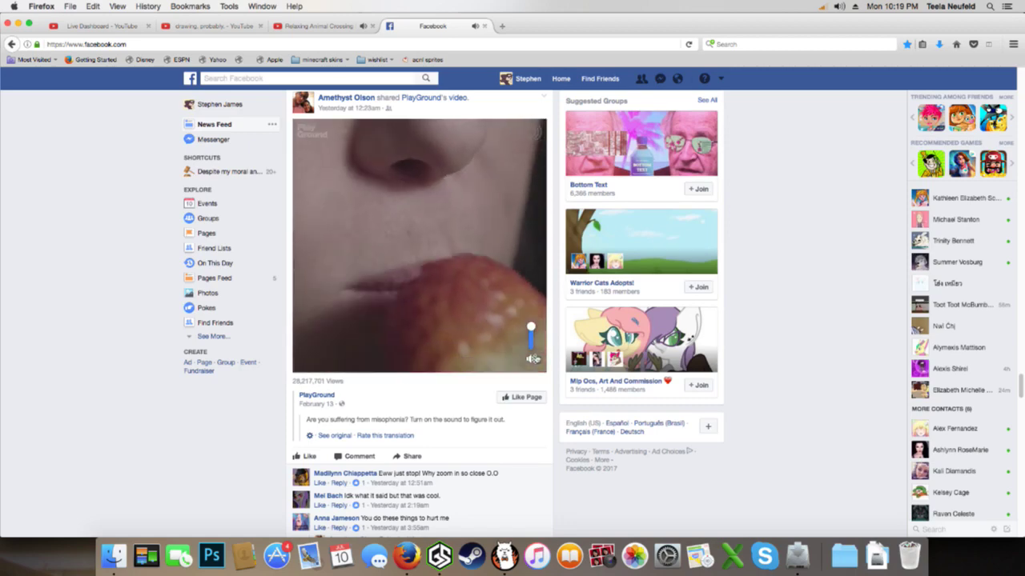
click(533, 358)
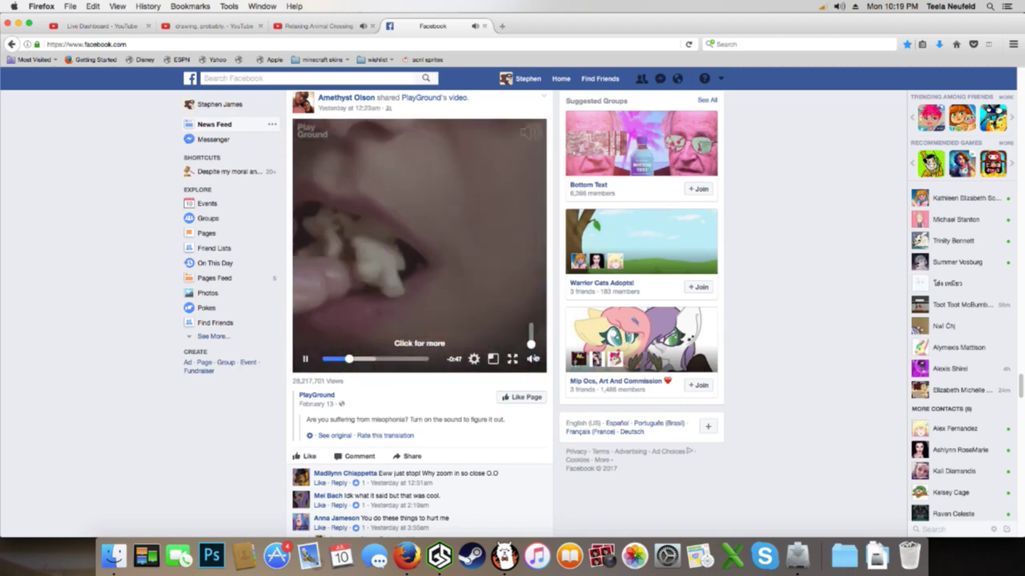
Look through the further video posts in the news feed, including LADbible's hay bale video
scroll(692, 337, down, 5)
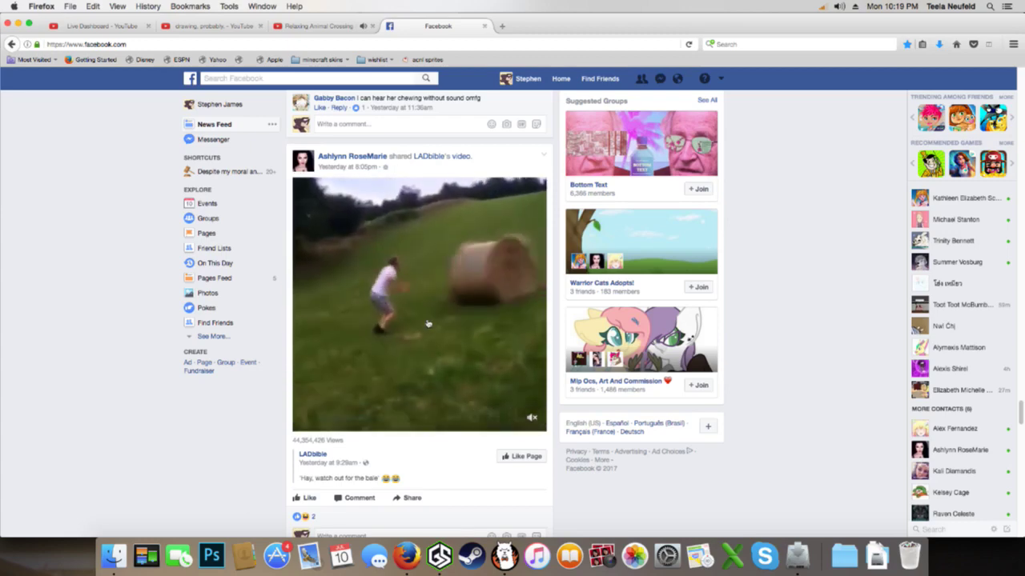
scroll(435, 336, down, 1)
scroll(419, 425, down, 3)
scroll(404, 468, down, 10)
scroll(404, 472, up, 8)
scroll(353, 372, up, 2)
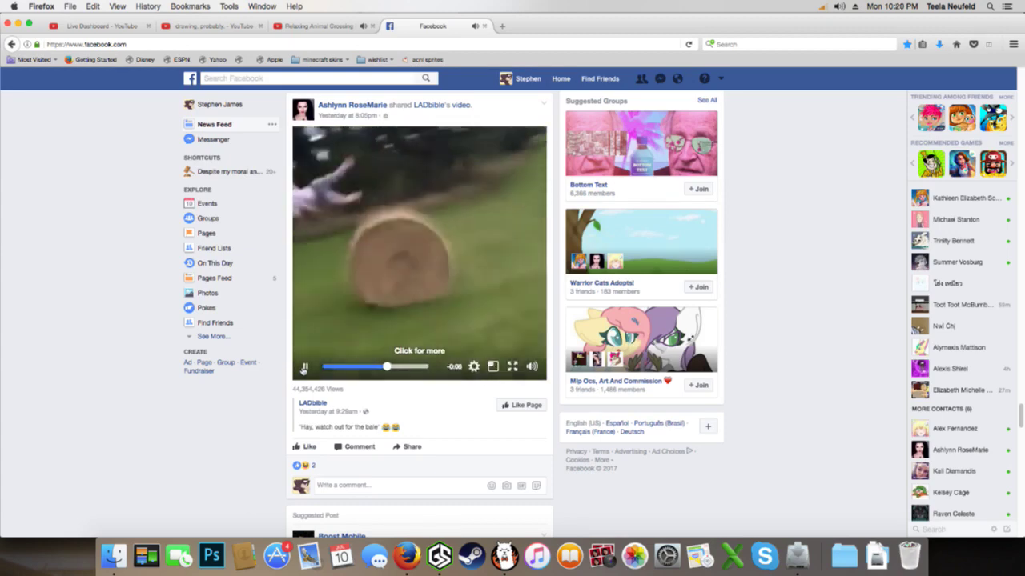
scroll(304, 368, down, 15)
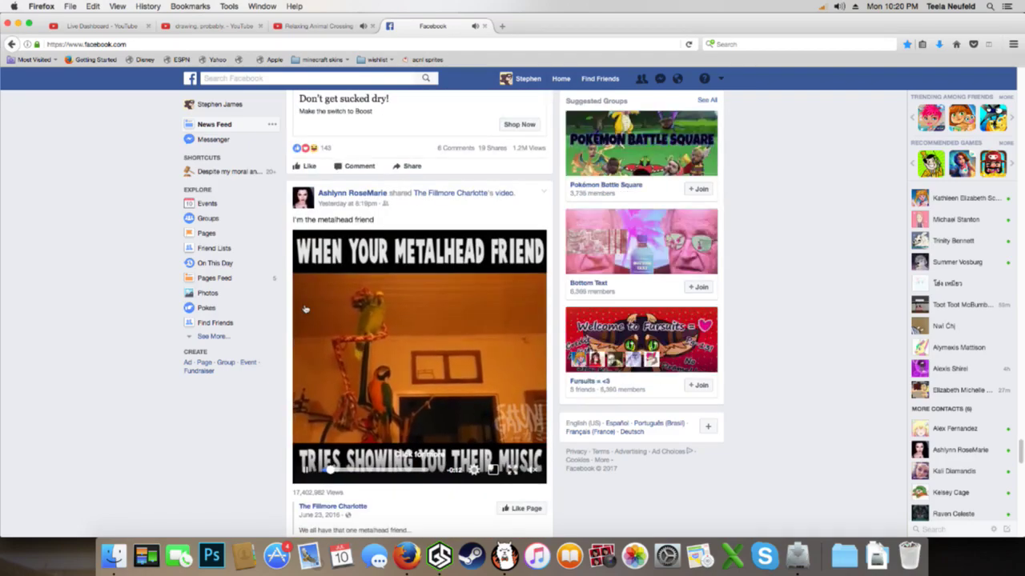
scroll(160, 340, down, 5)
scroll(133, 342, down, 2)
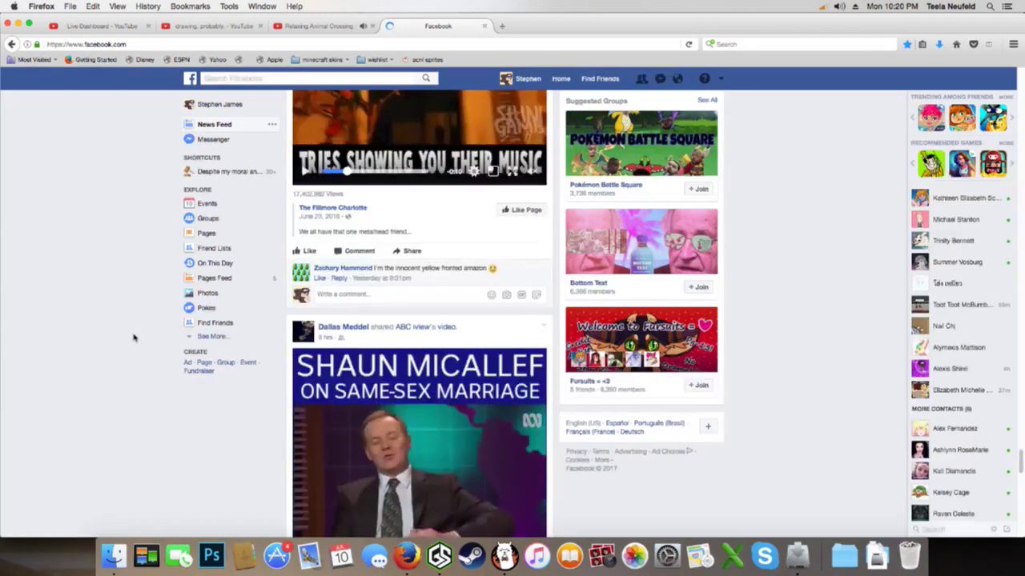
scroll(135, 336, down, 12)
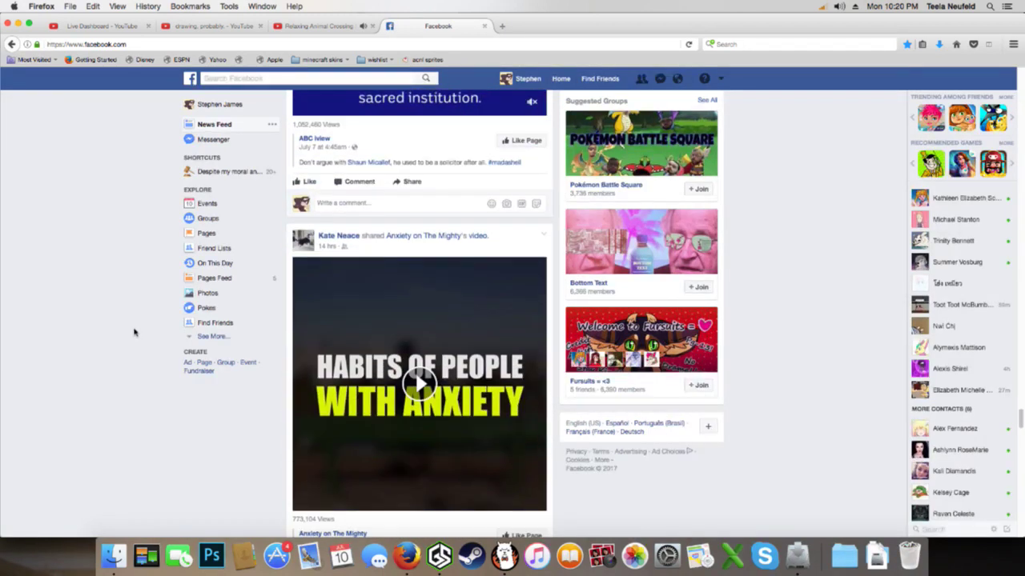
scroll(96, 281, down, 9)
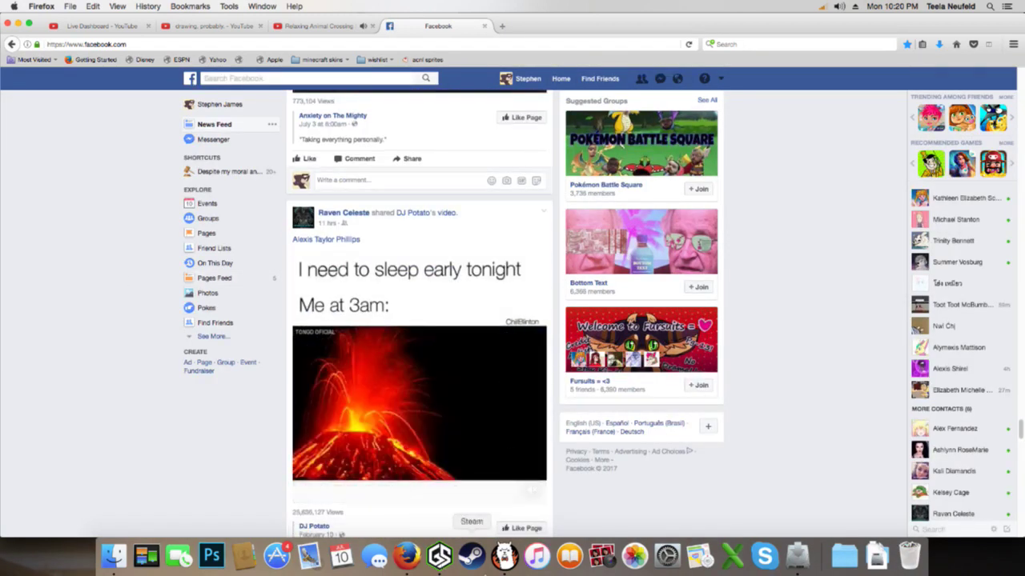
Switch to FireAlpaca, erase the overlapping line ends at the front of the ankle on Layer2, and redraw the joining line with the Pen
click(505, 555)
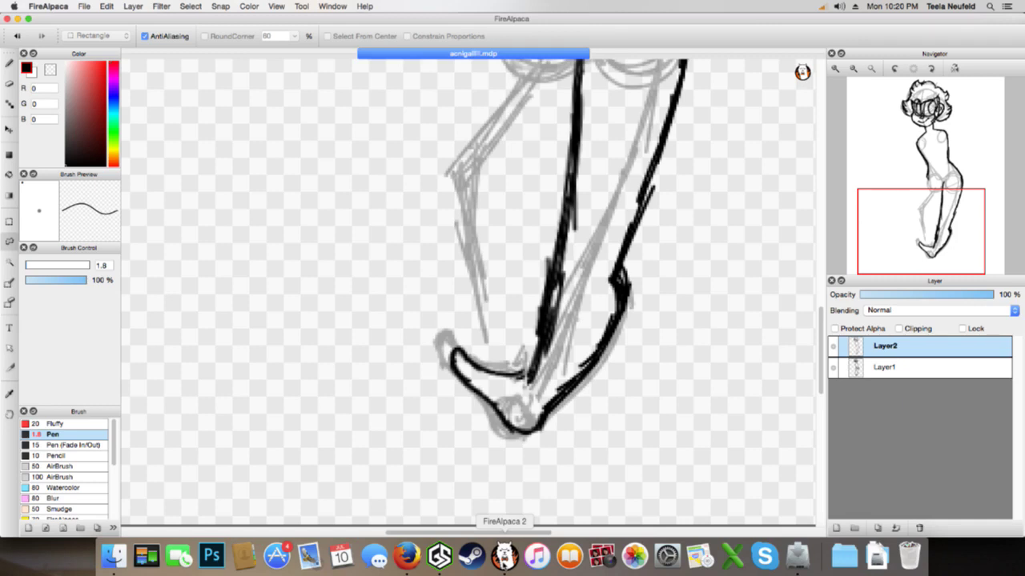
key(e)
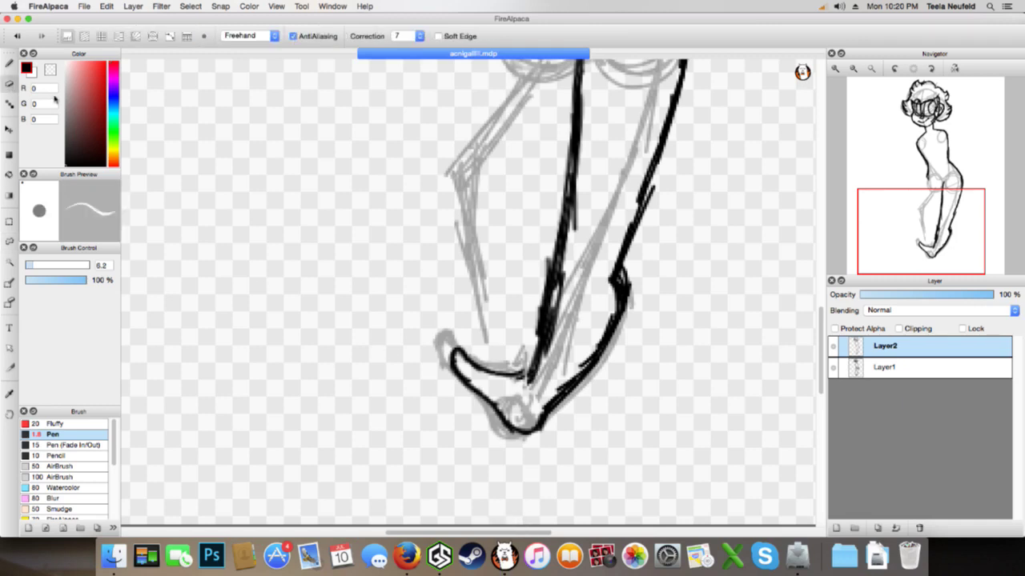
drag(525, 381, 534, 370)
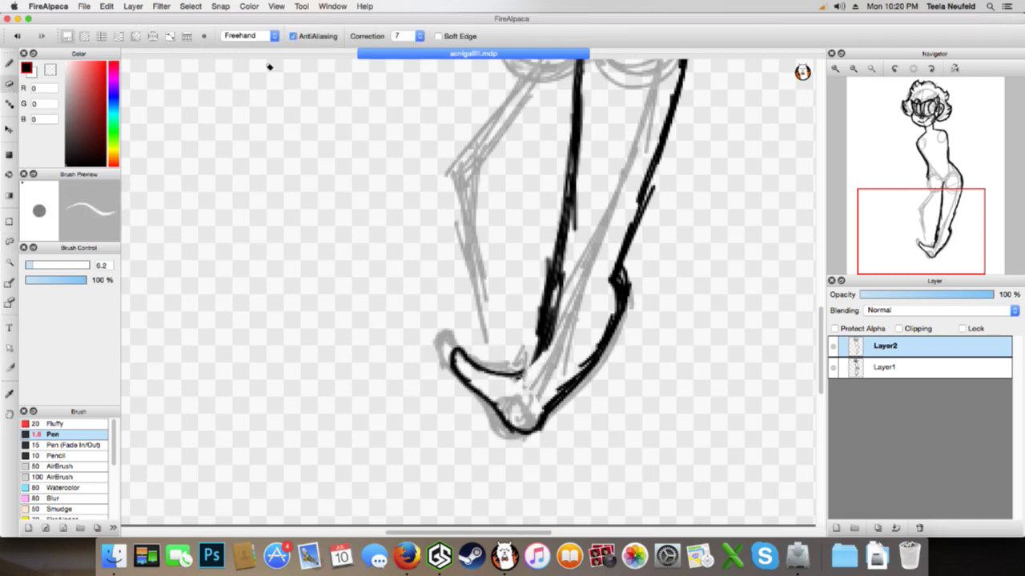
key(b)
drag(543, 354, 521, 380)
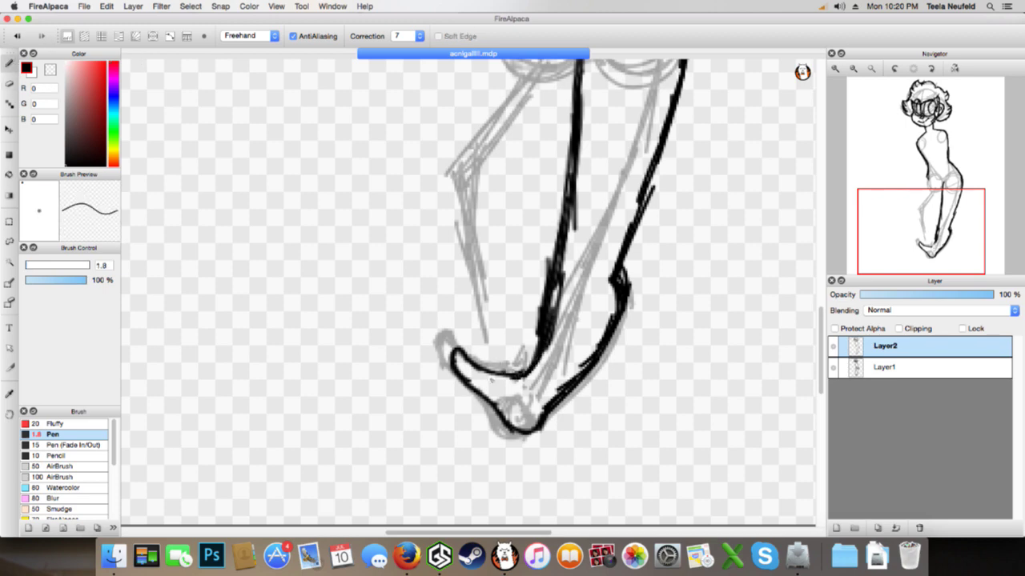
Switch to Firefox, search for "belltreeforum" in a new tab, and open The Bell Tree Animal Crossing Forums
click(406, 556)
key(super+t)
text(be)
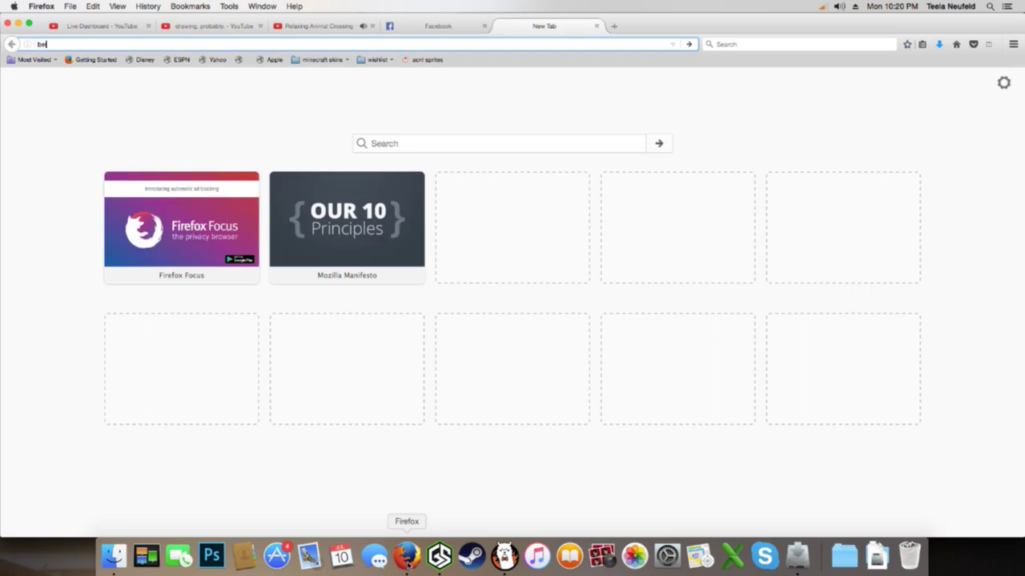
text(lltreeforums)
key(BackSpace)
key(BackSpace)
text(s)
key(BackSpace)
key(Return)
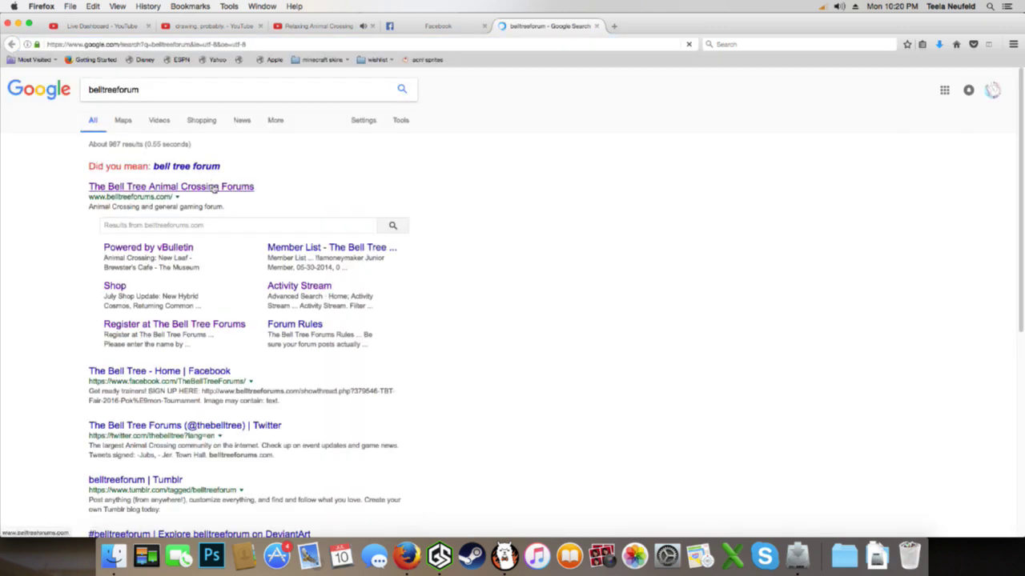
click(215, 187)
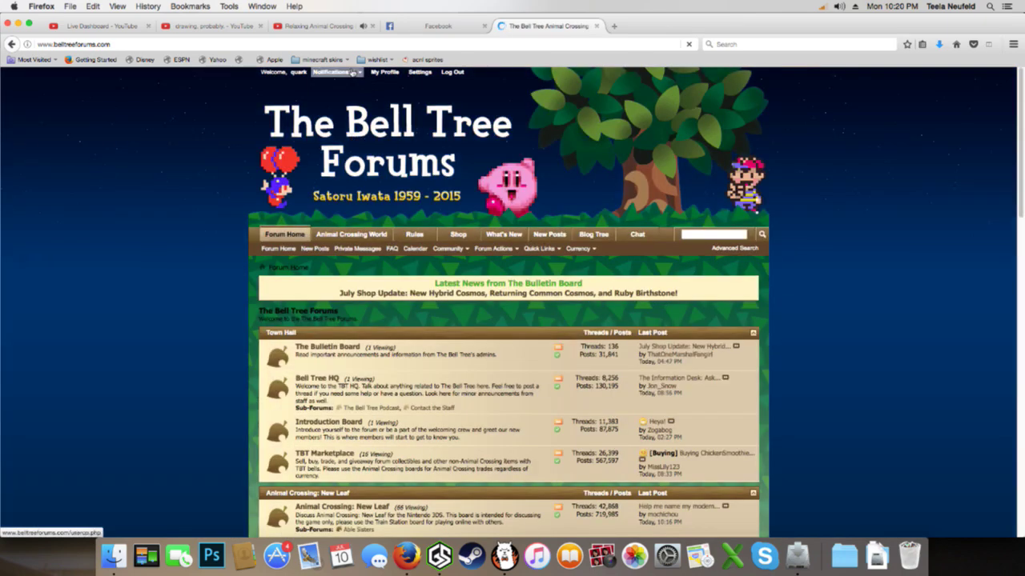
Open the forum's private message inbox from the notifications and read the "Spent 10 Bells" message
click(352, 73)
click(350, 89)
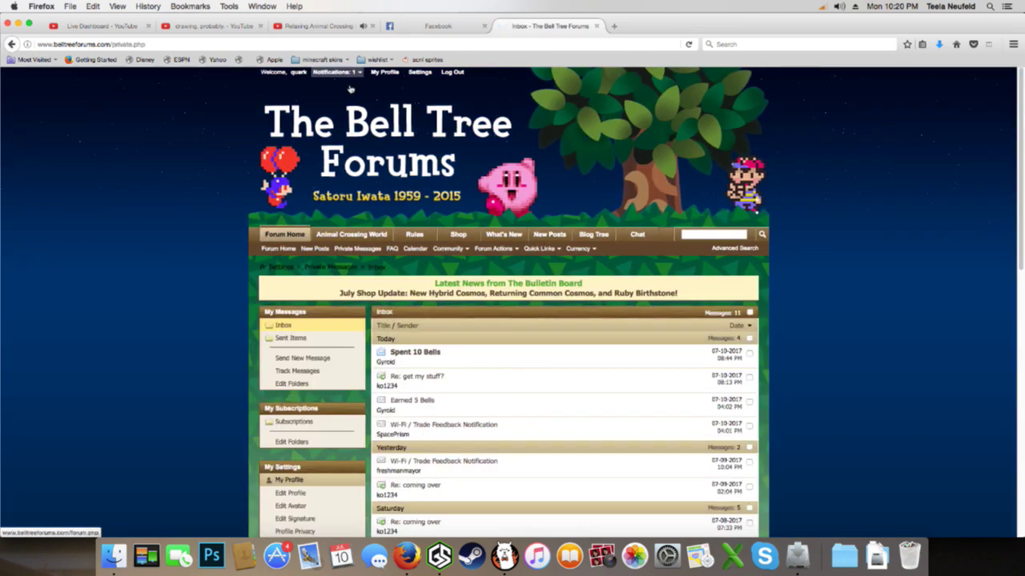
click(409, 356)
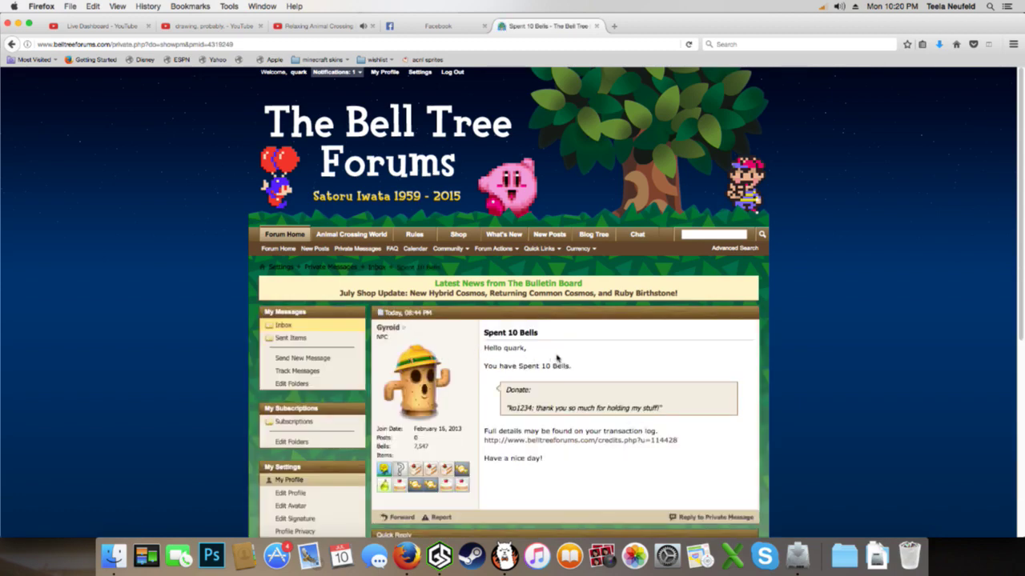
Return to the forum home, list the new posts, and open the "Drawing any animal villager" thread in a new tab
click(292, 236)
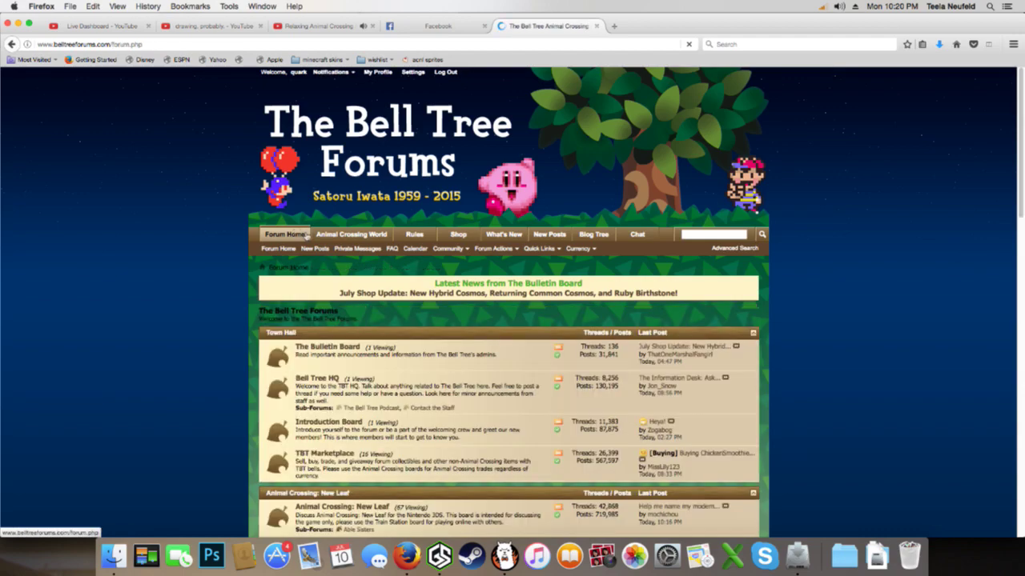
scroll(360, 304, down, 3)
scroll(448, 264, up, 1)
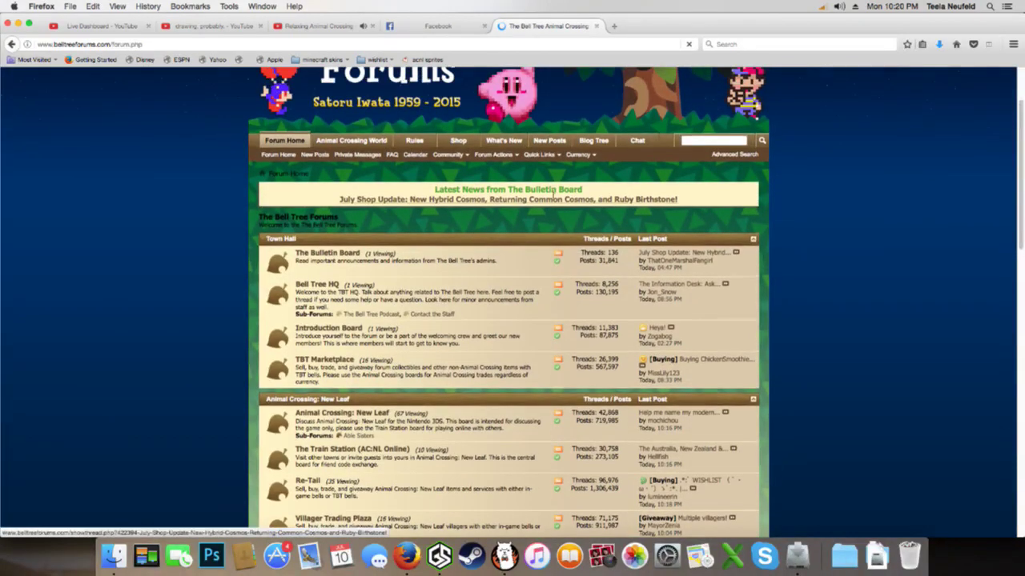
click(549, 147)
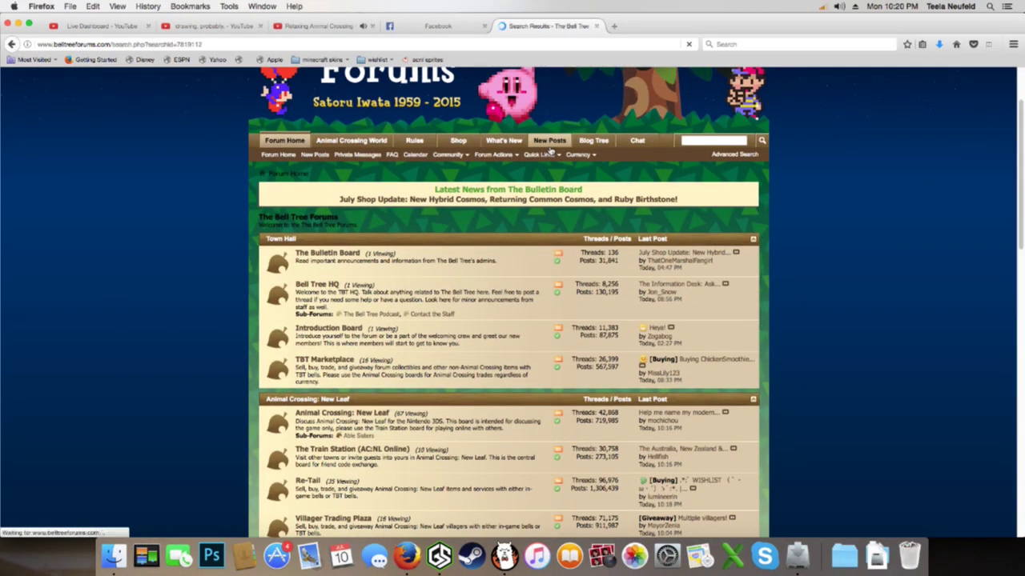
scroll(457, 294, down, 5)
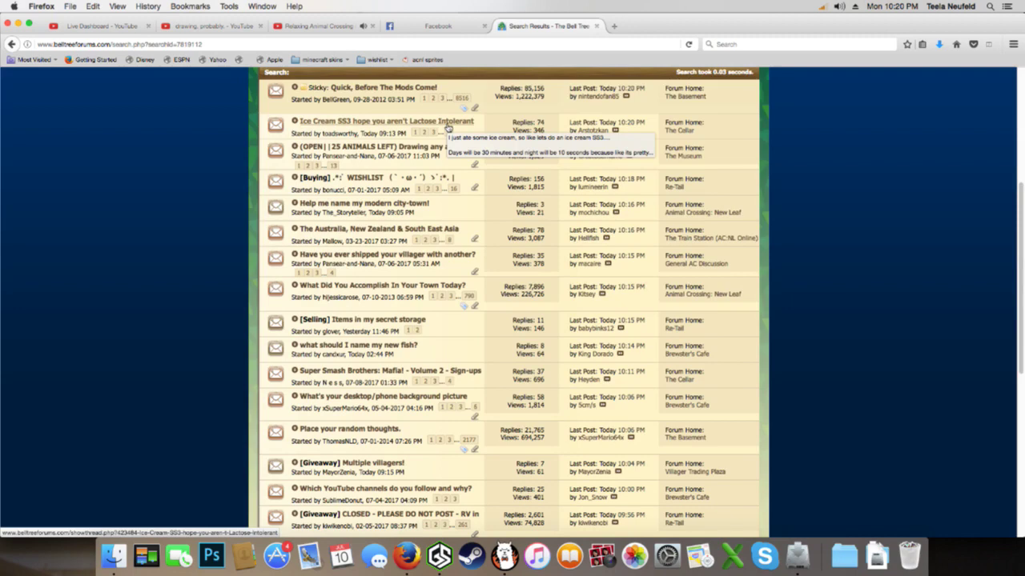
super+click(445, 149)
click(625, 29)
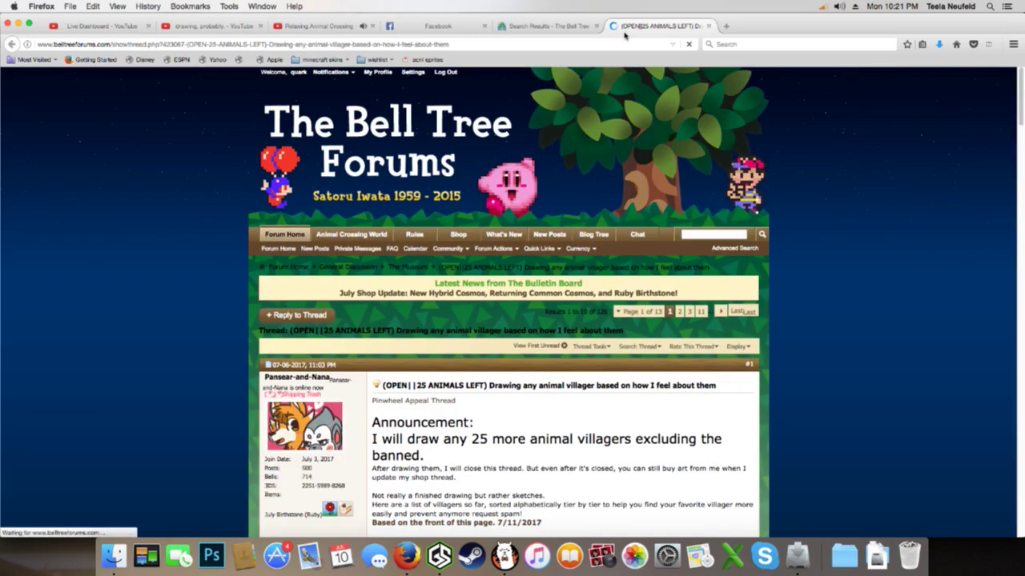
Read the thread's opening post, expand its banned villagers list, and collapse it again
scroll(679, 299, down, 1)
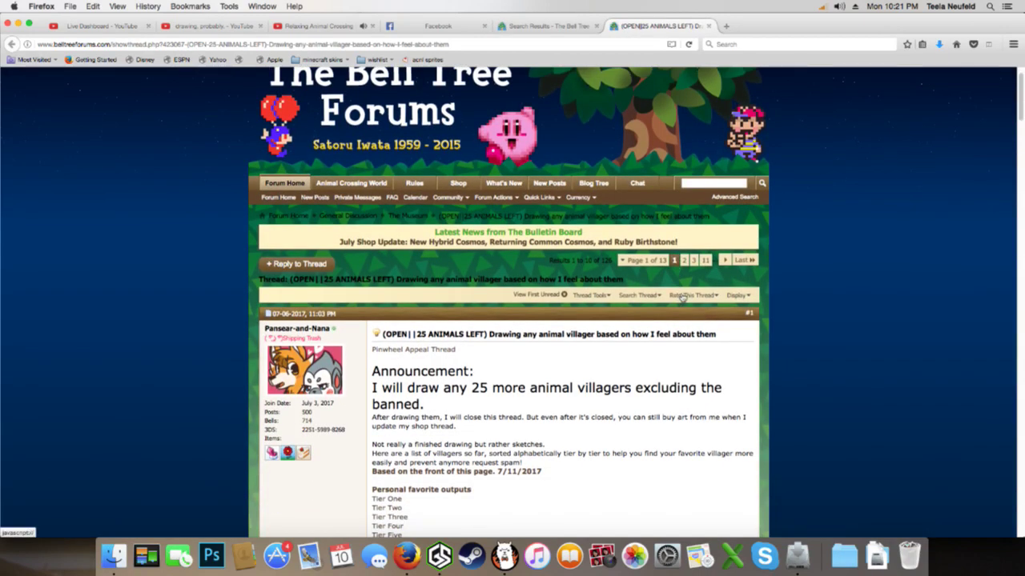
scroll(682, 297, down, 5)
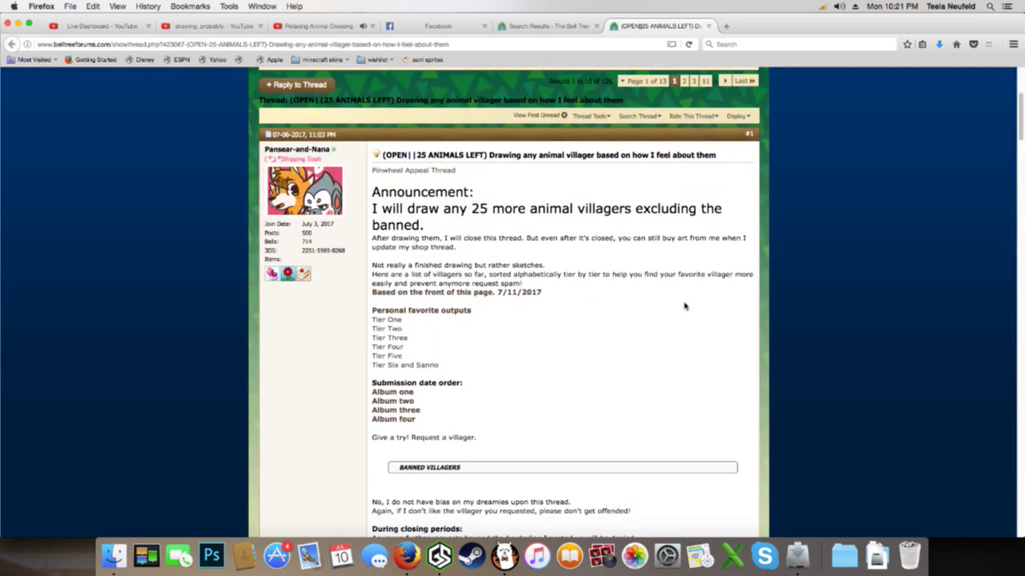
scroll(425, 336, down, 2)
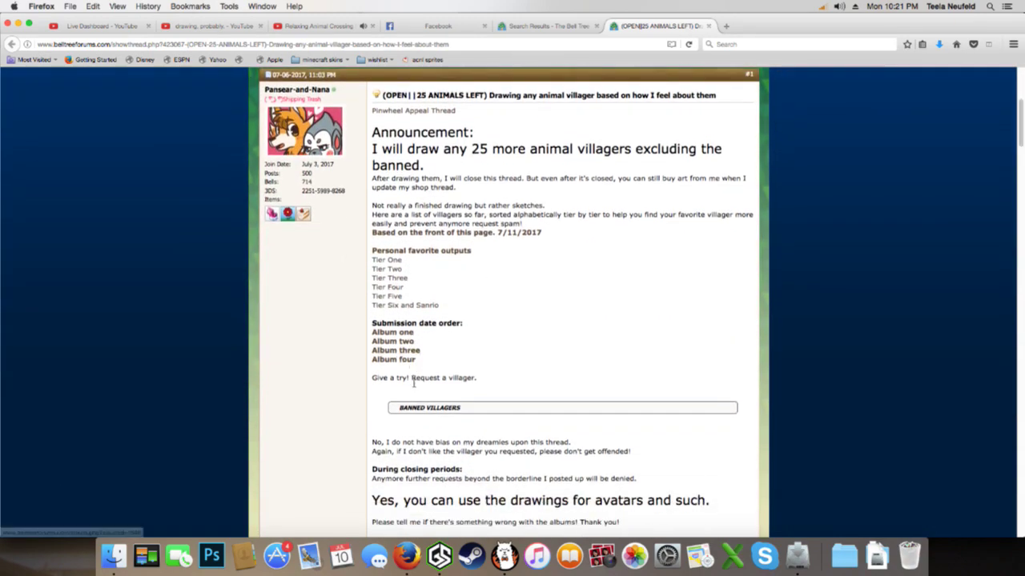
scroll(424, 392, down, 1)
click(445, 396)
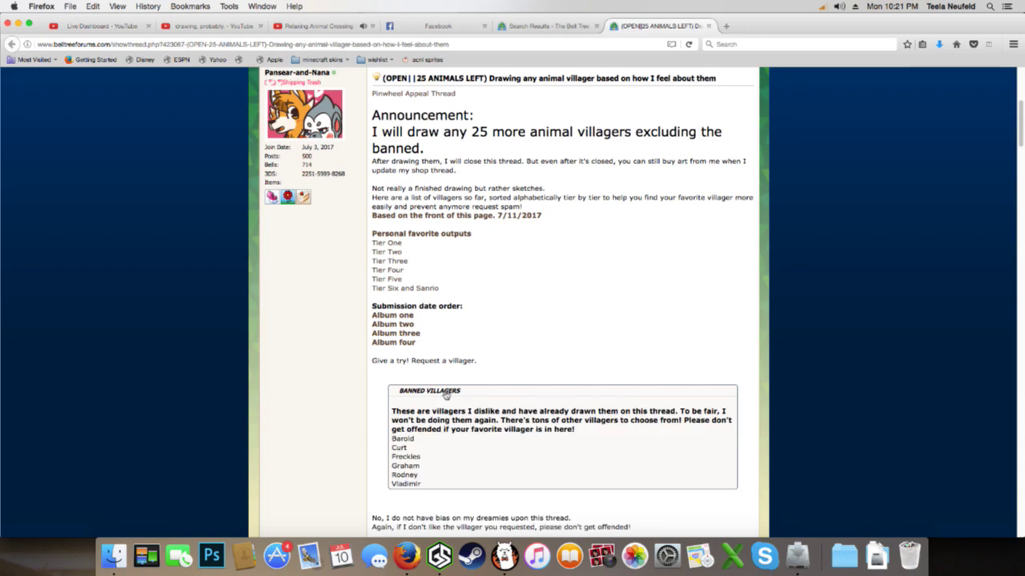
click(446, 393)
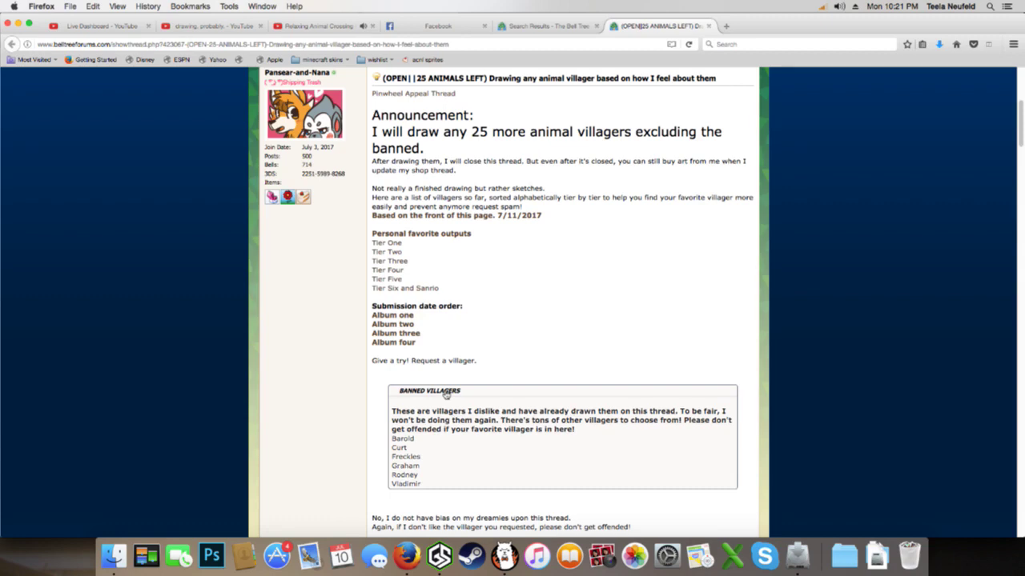
Look through the villager requests and sketches posted on the first page of the thread
scroll(441, 391, down, 3)
scroll(442, 391, down, 3)
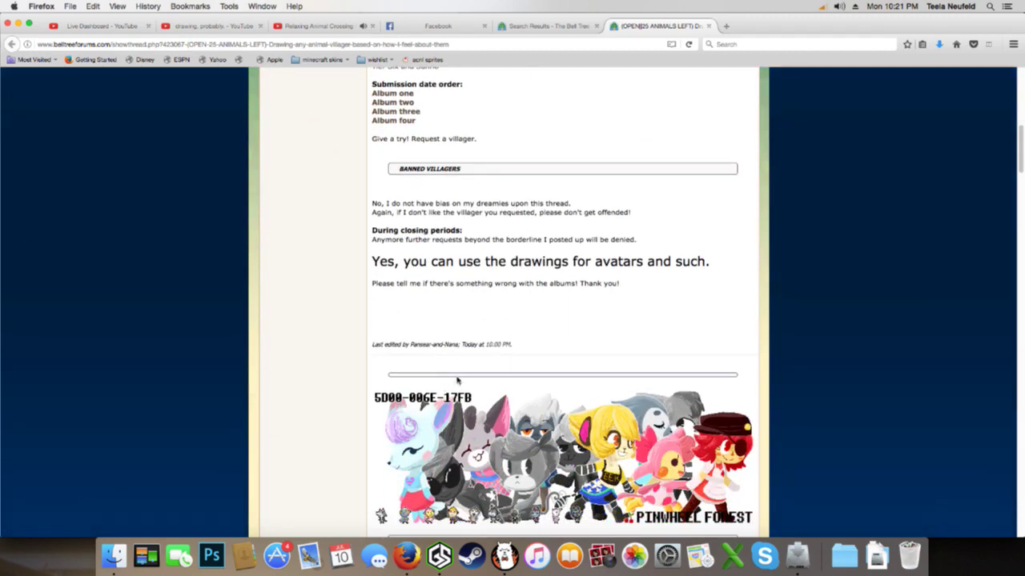
scroll(461, 380, down, 3)
scroll(461, 377, down, 5)
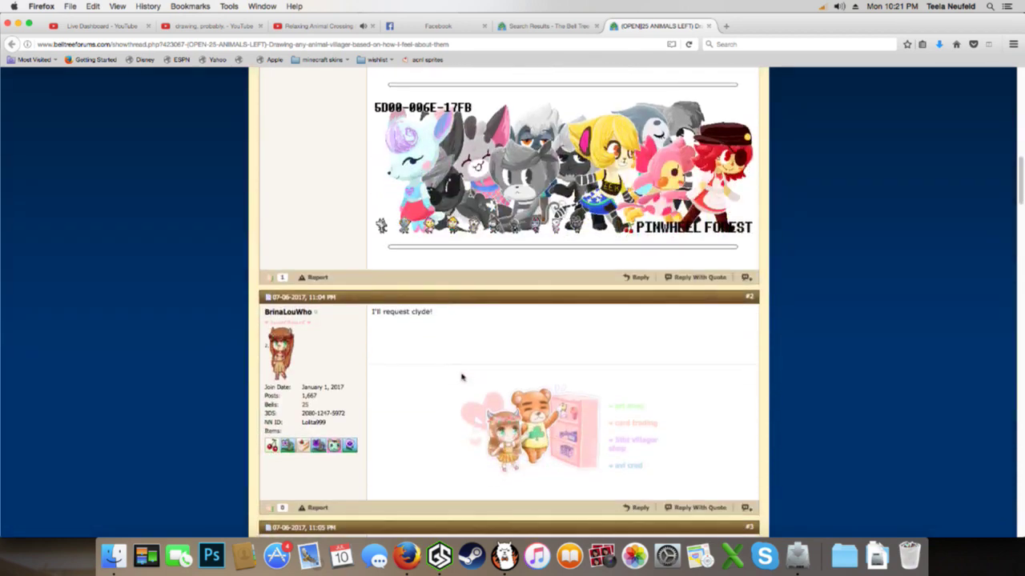
scroll(461, 377, down, 6)
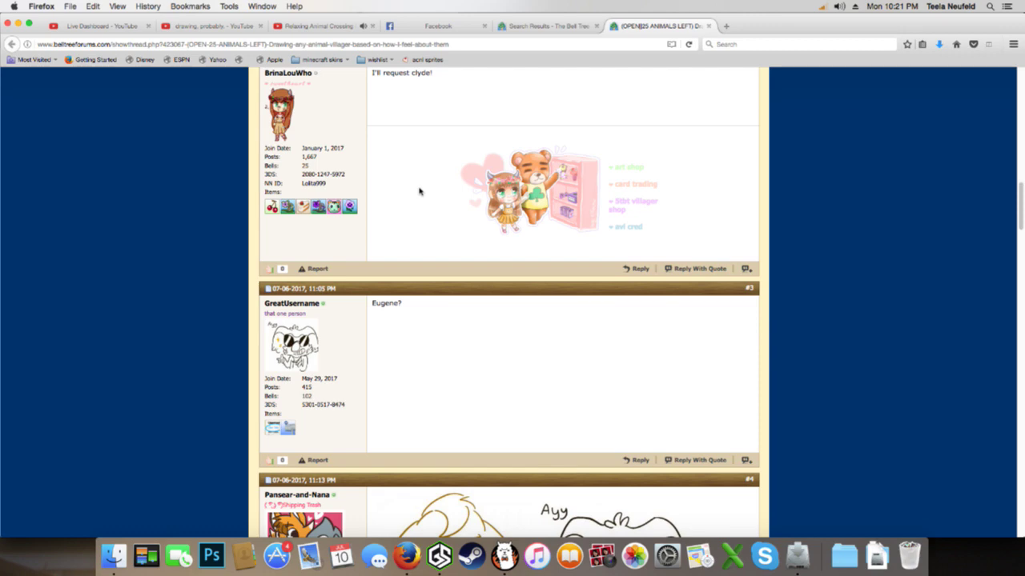
scroll(419, 191, down, 6)
scroll(418, 191, down, 5)
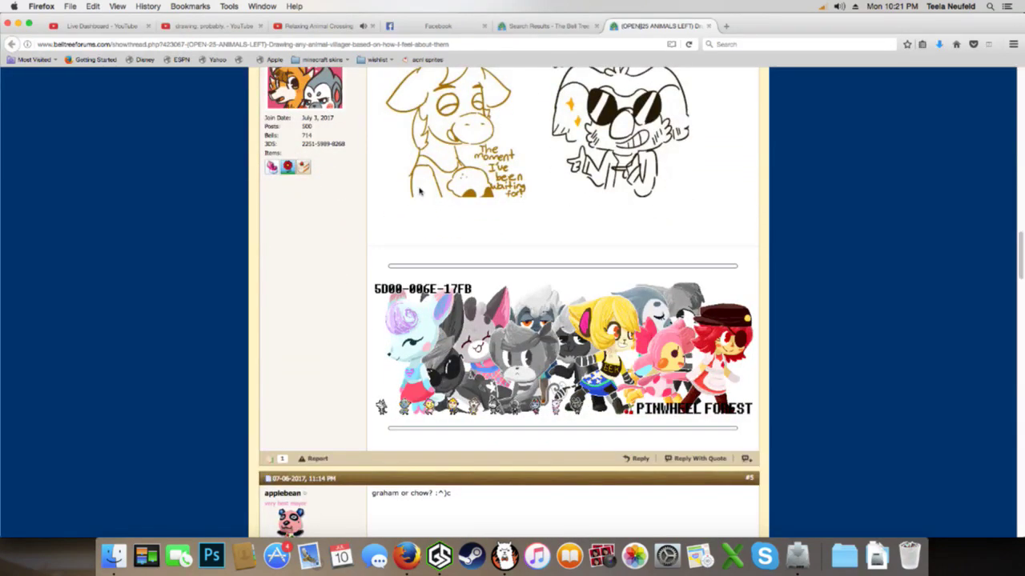
scroll(419, 191, down, 4)
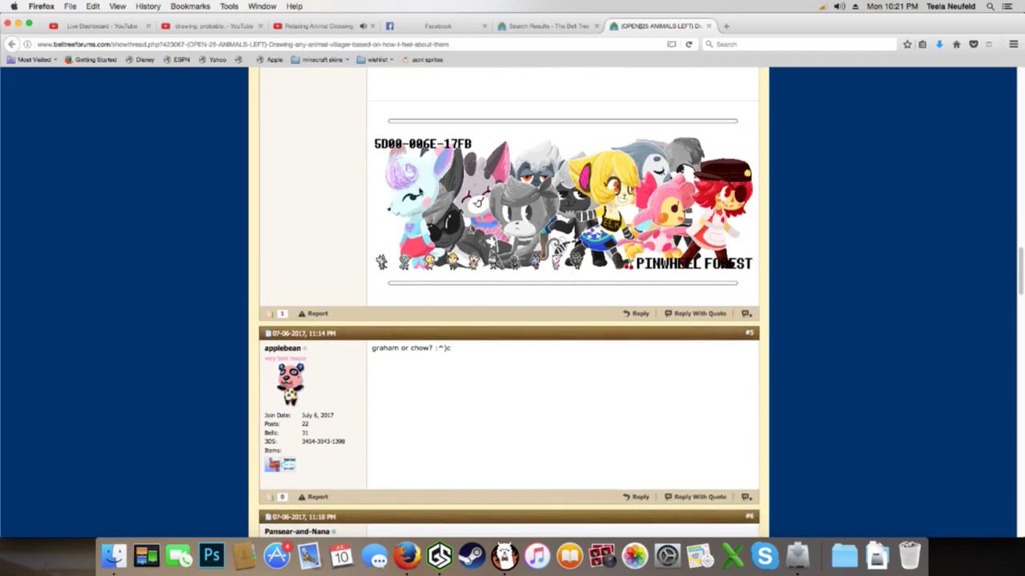
scroll(419, 199, down, 8)
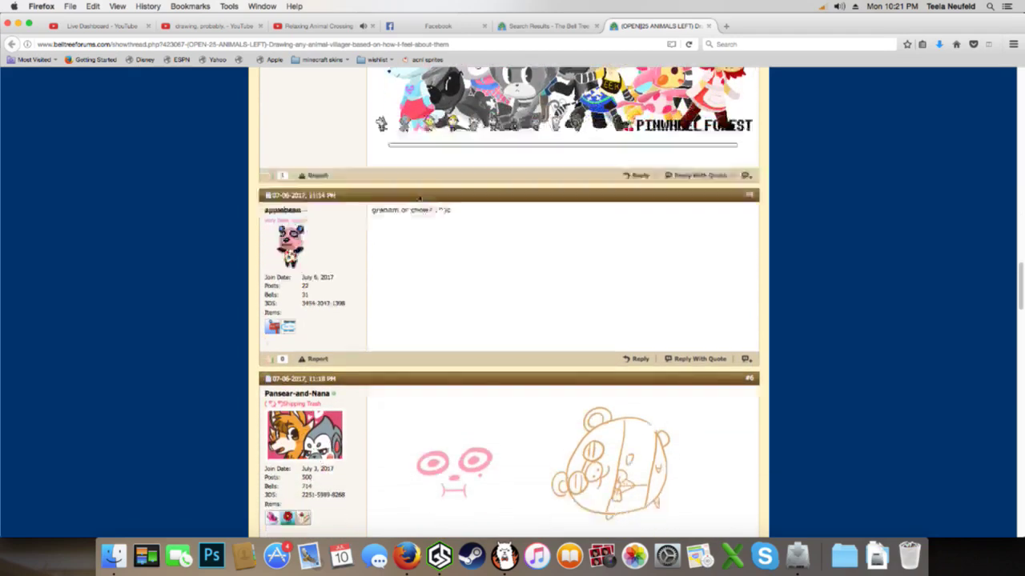
scroll(424, 230, down, 7)
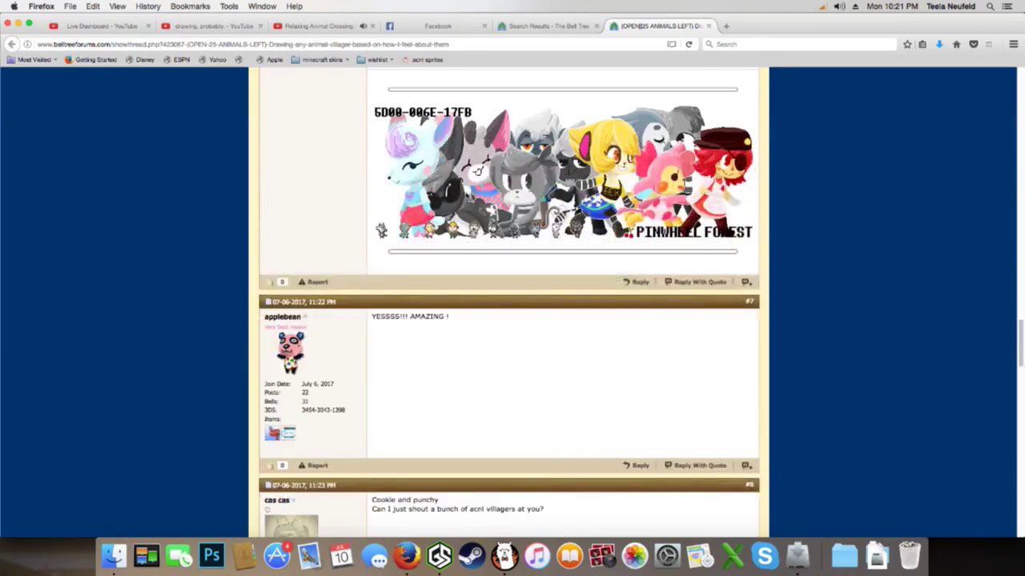
scroll(403, 220, down, 2)
scroll(403, 220, down, 4)
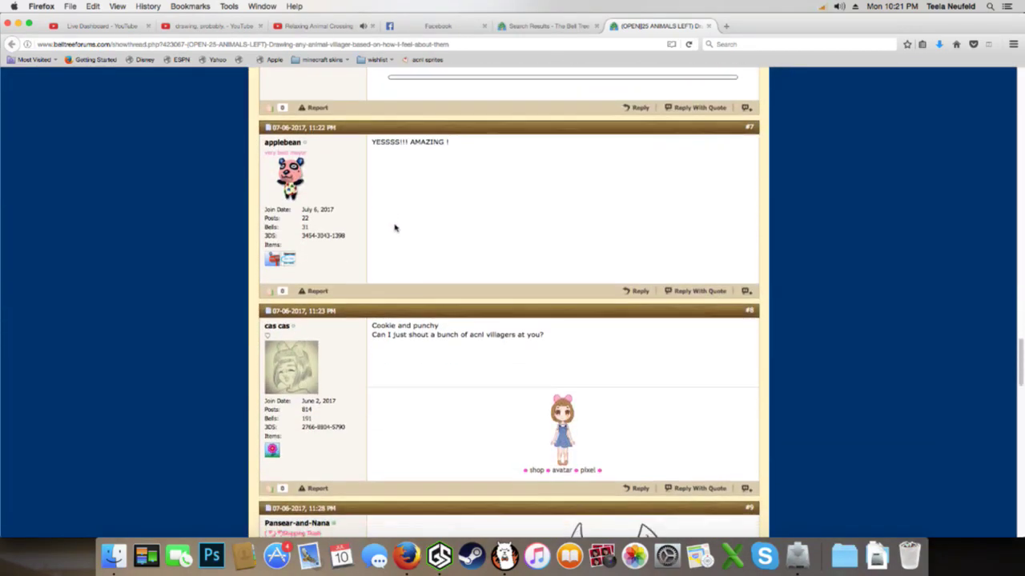
scroll(409, 222, down, 2)
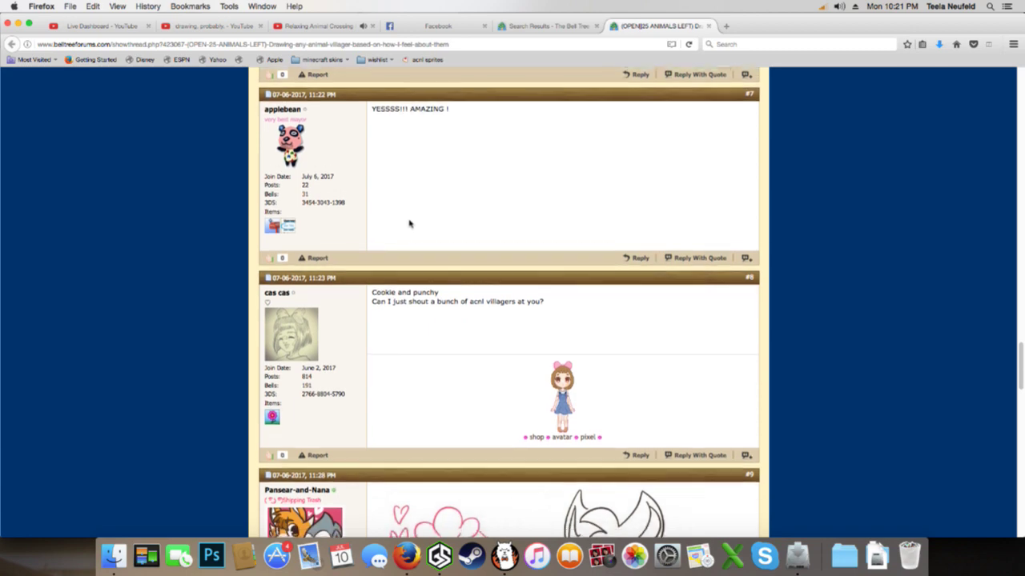
scroll(416, 218, down, 4)
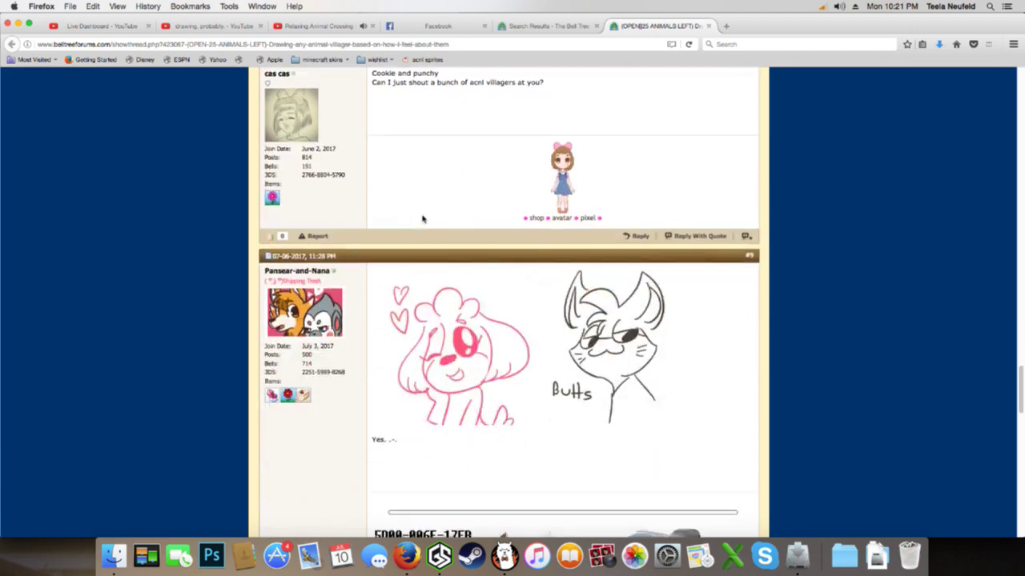
scroll(574, 222, down, 10)
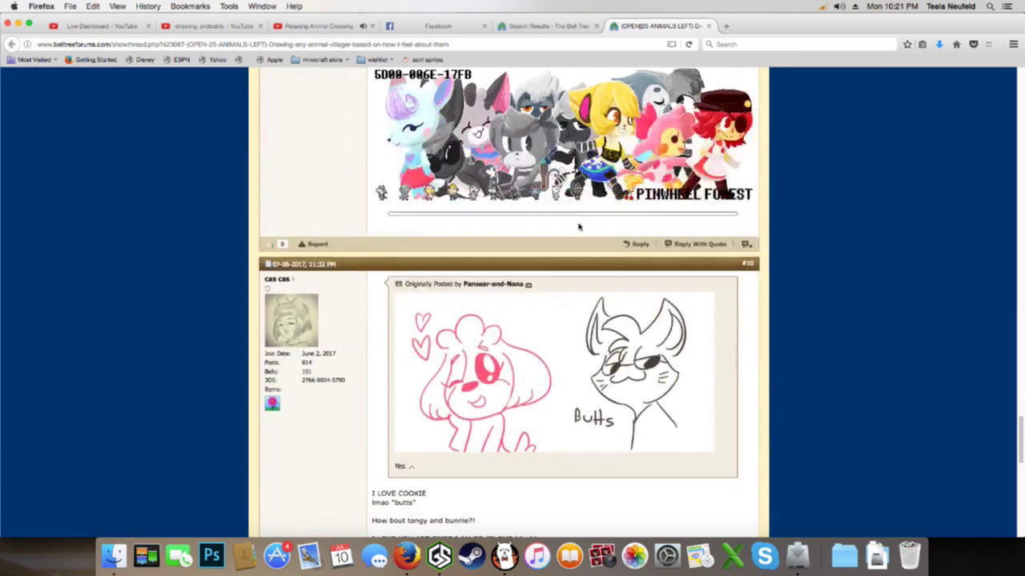
scroll(615, 233, down, 10)
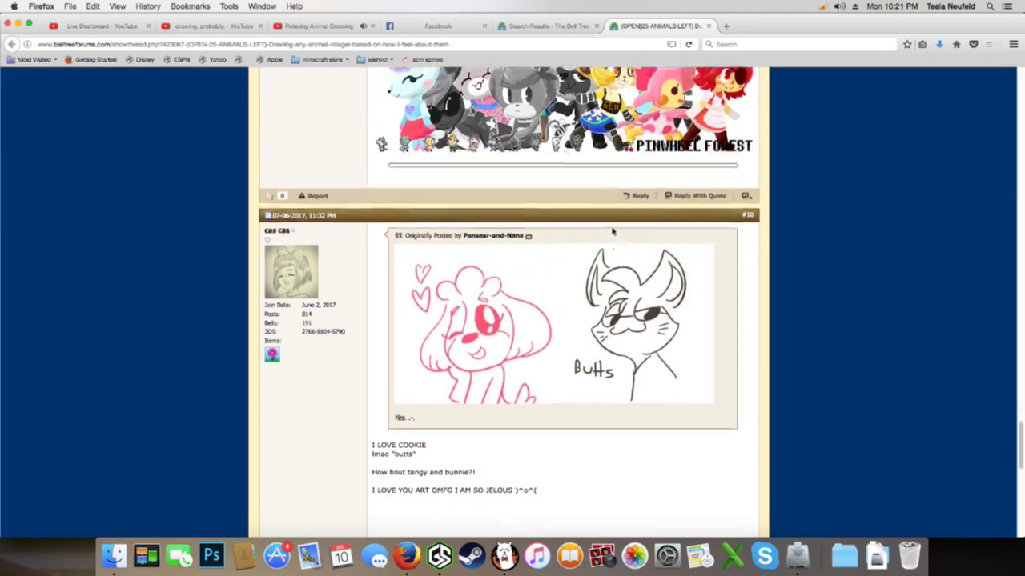
scroll(572, 195, up, 4)
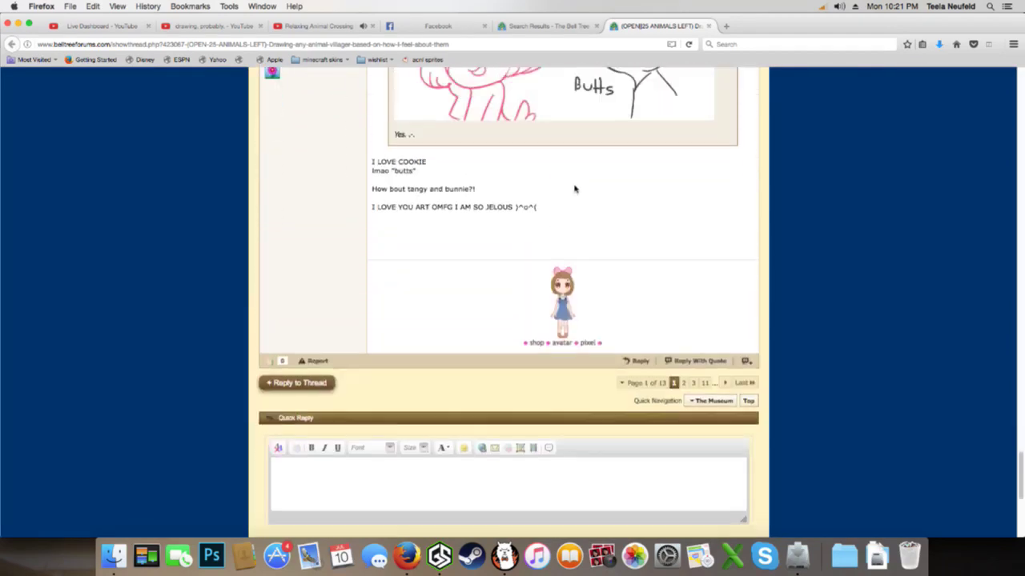
scroll(649, 222, up, 3)
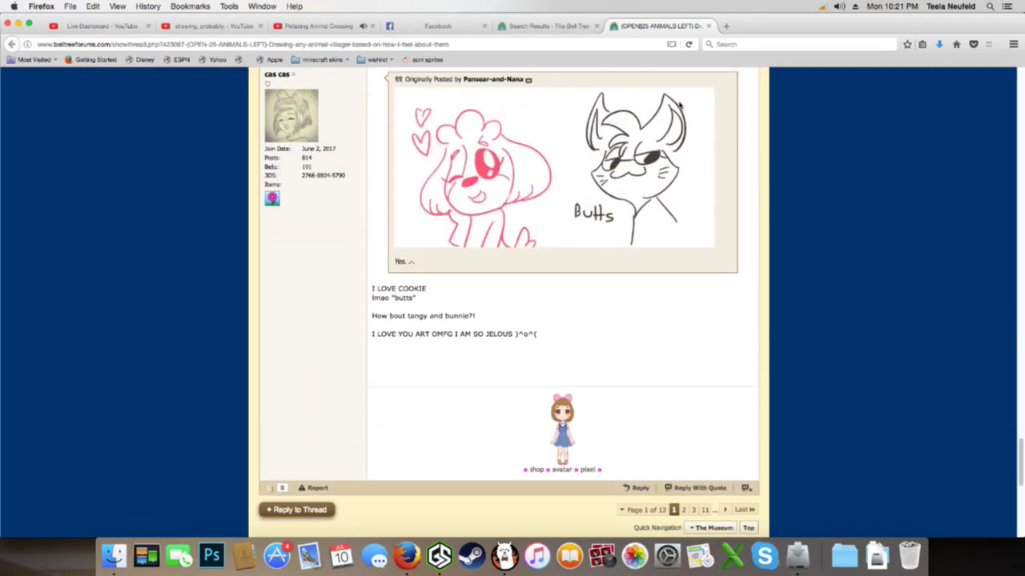
Close the drawing thread and look further down the forum's new posts list
click(706, 26)
scroll(505, 284, down, 4)
scroll(483, 282, down, 4)
Check the "drawing, probably." live stream page on YouTube, including its viewers and live chat, and reload it
click(213, 26)
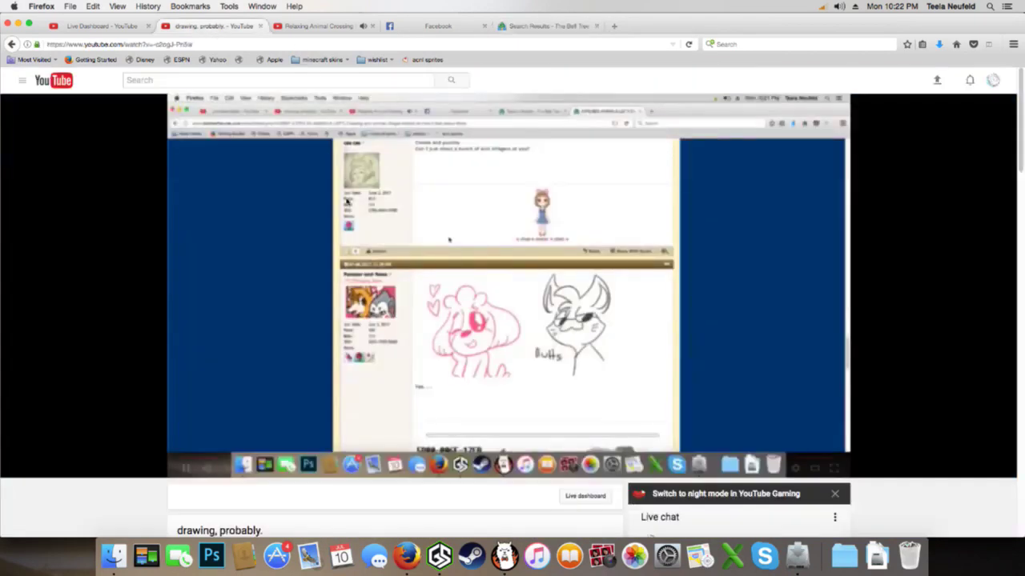
scroll(451, 504, down, 4)
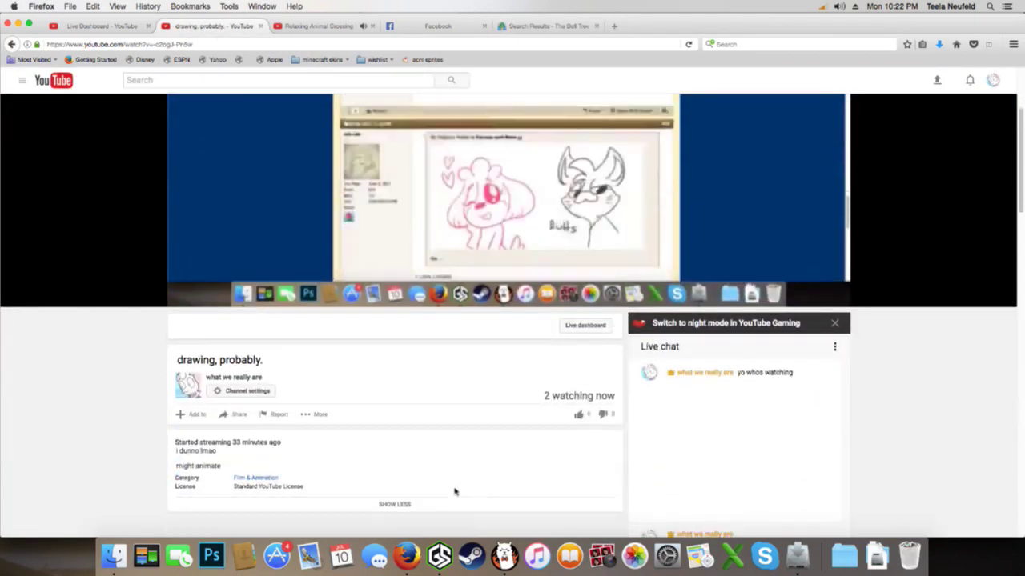
scroll(453, 489, up, 4)
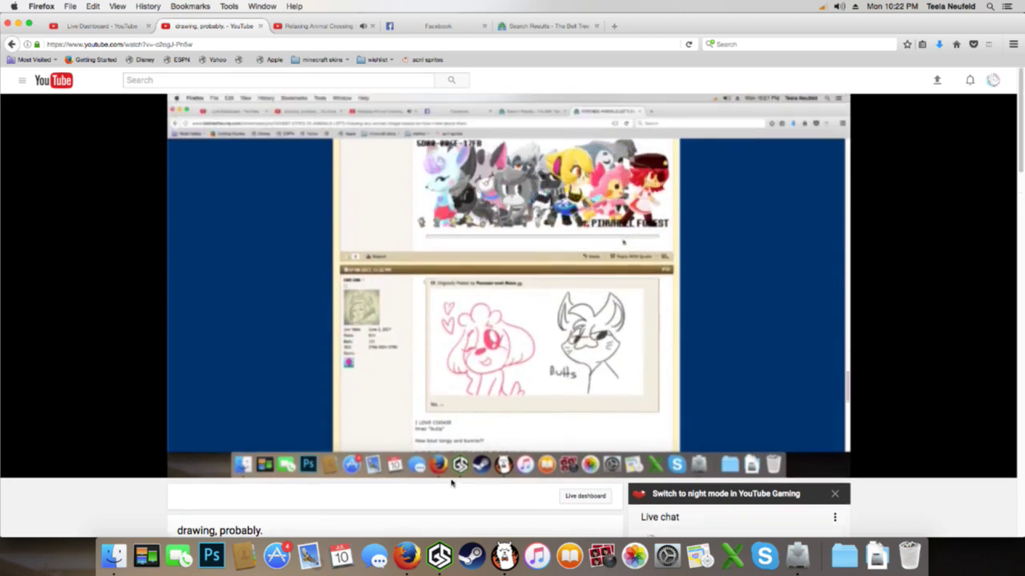
click(549, 48)
key(Return)
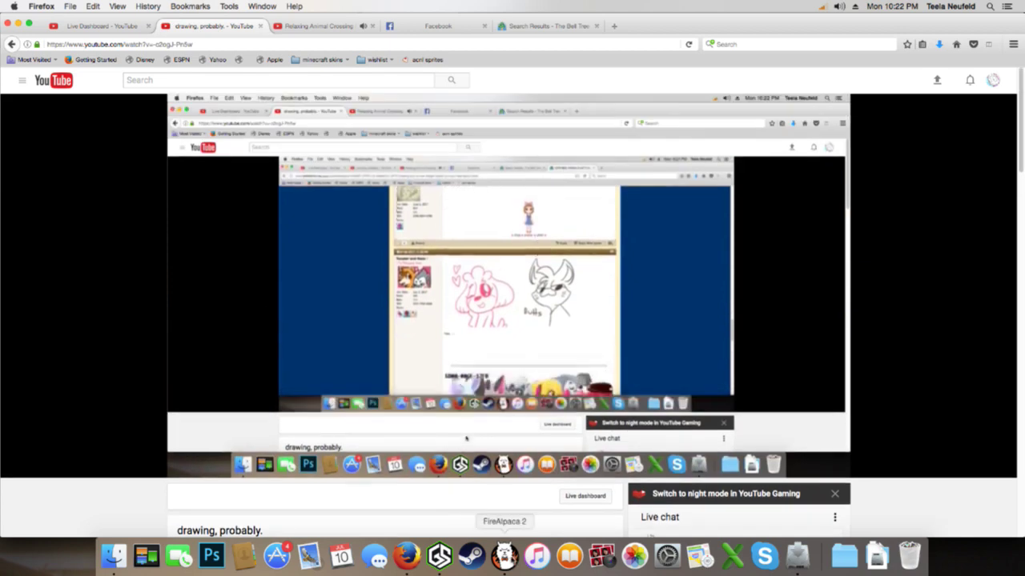
Switch to FireAlpaca and erase the stray rough strokes along the front of the lower leg above the ankle on Layer2
click(505, 556)
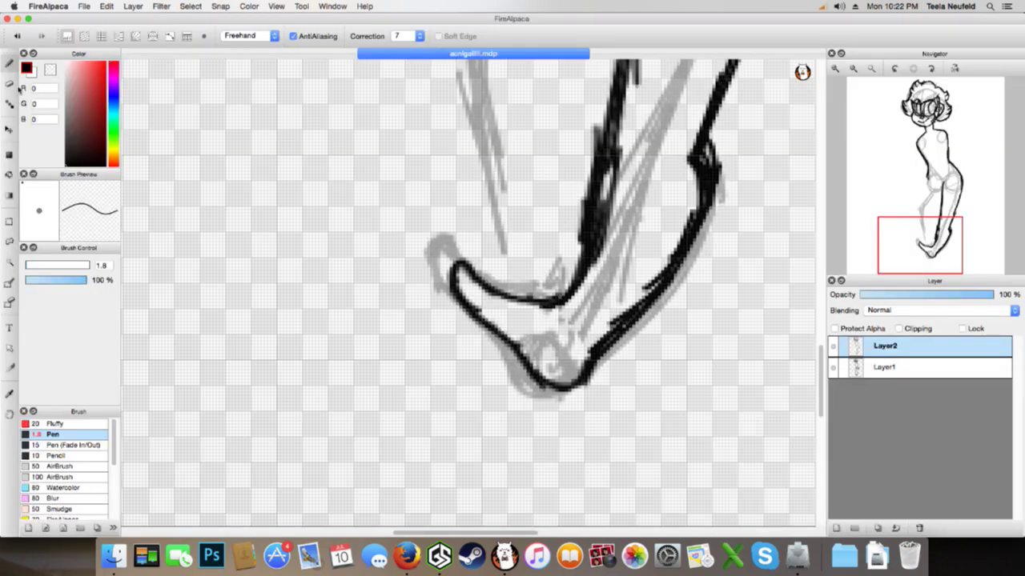
key(e)
mouse_move(578, 248)
mouse_down()
mouse_move(599, 147)
mouse_move(595, 191)
mouse_up()
click(871, 69)
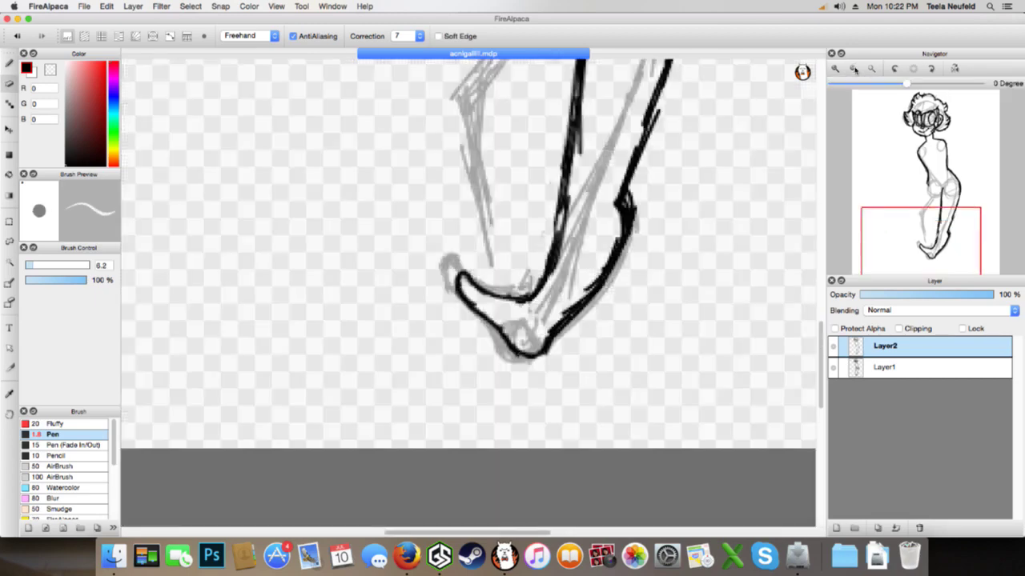
Erase the rough lower part of the inner leg line, from mid-thigh down to just above the foot, on Layer2
click(871, 69)
mouse_move(547, 220)
mouse_down()
mouse_move(534, 286)
mouse_move(549, 211)
mouse_move(535, 286)
mouse_move(547, 234)
mouse_up()
mouse_move(555, 195)
mouse_down()
mouse_move(536, 238)
mouse_move(535, 197)
mouse_move(519, 271)
mouse_up()
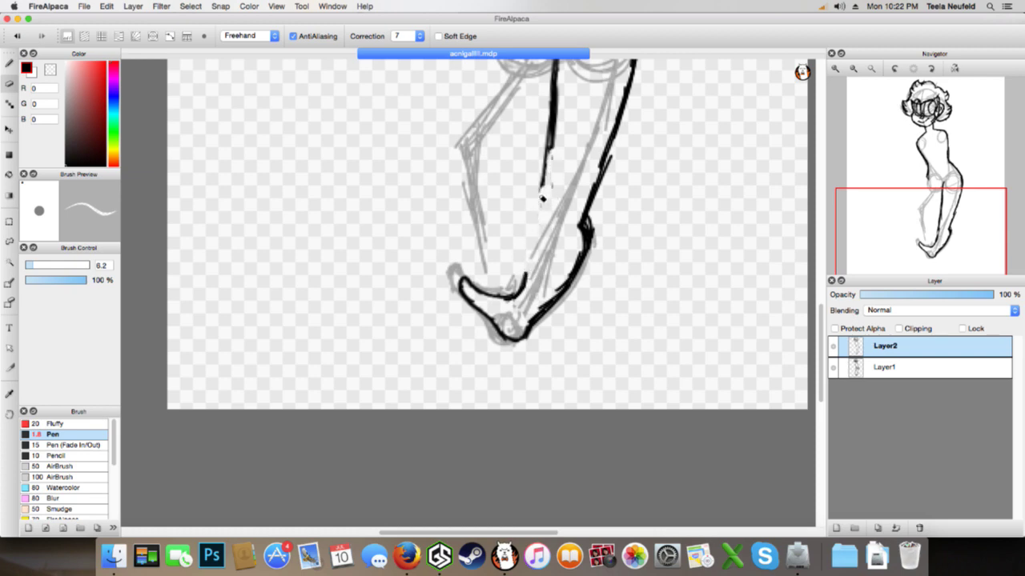
Redraw the erased inner leg line with the 1.8 Pen as a smooth curve from the thigh down into the foot
click(9, 64)
drag(552, 149, 530, 221)
drag(547, 167, 528, 263)
drag(545, 213, 521, 284)
drag(549, 173, 523, 280)
drag(557, 132, 541, 216)
drag(549, 112, 546, 145)
Erase the rough edges of the inner leg line and heel, and trim the ragged lower end of the waist line
click(9, 82)
drag(529, 204, 529, 227)
drag(561, 119, 559, 148)
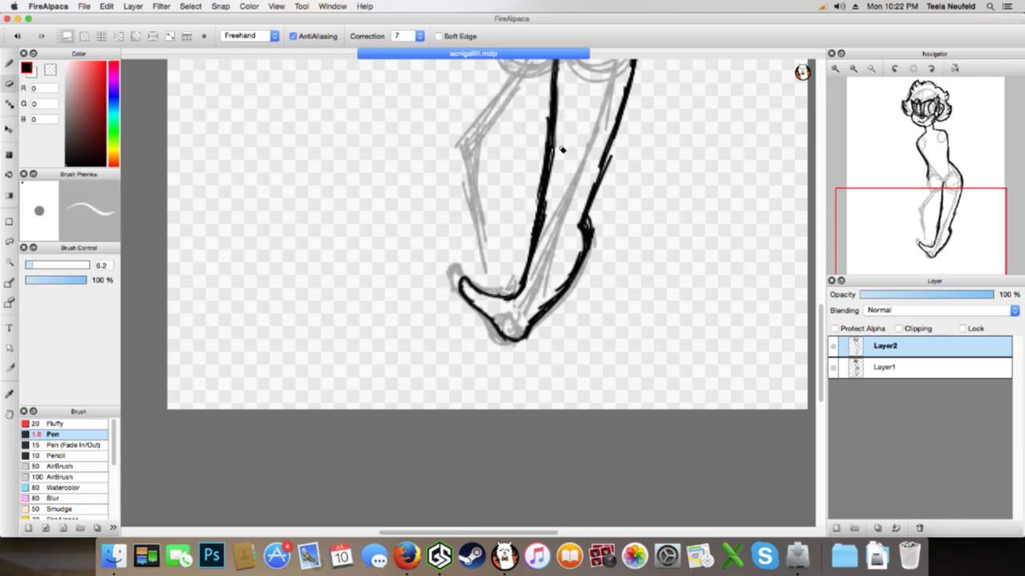
drag(529, 231, 525, 242)
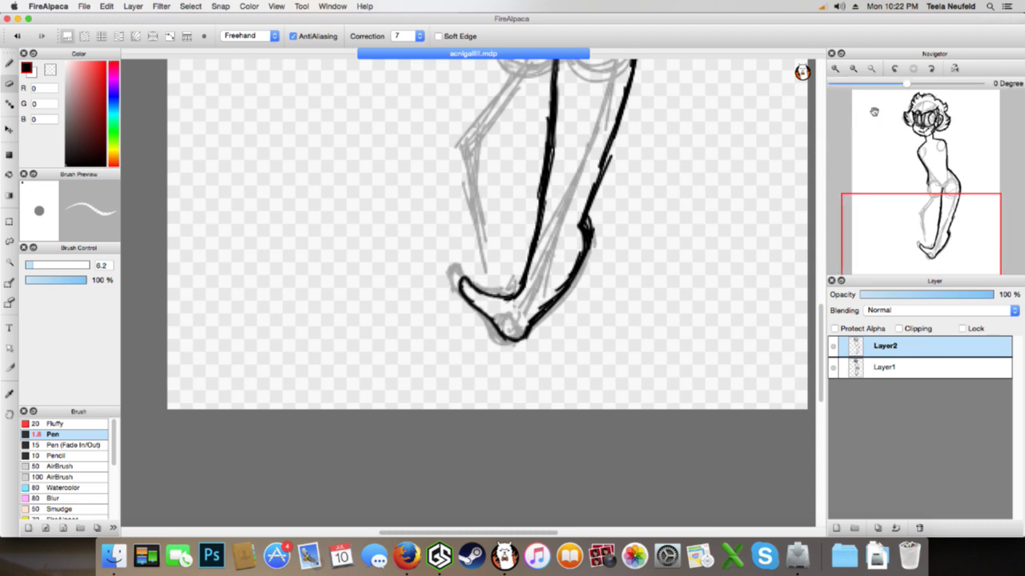
drag(538, 183, 535, 200)
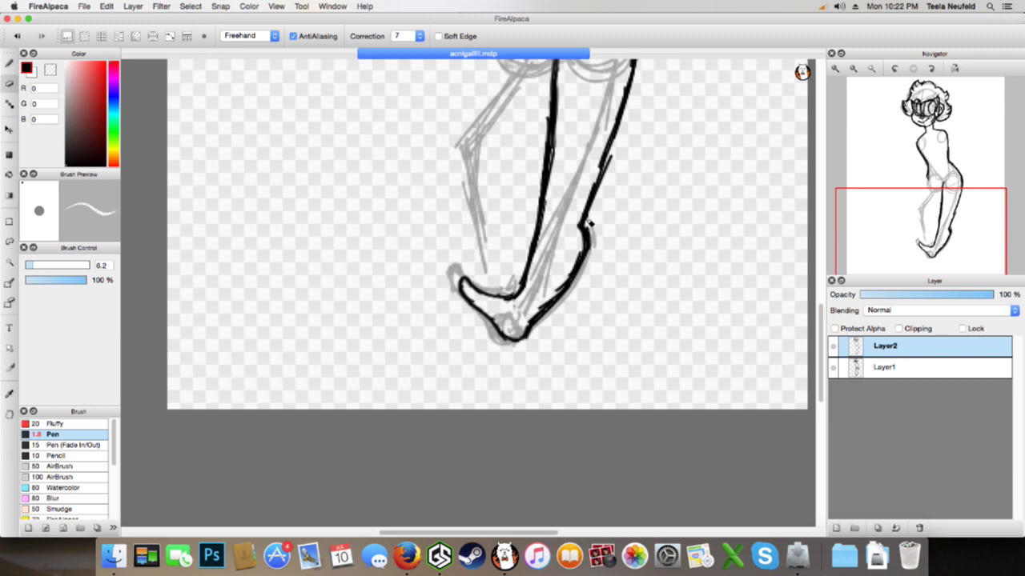
drag(917, 238, 912, 184)
mouse_move(534, 363)
mouse_down()
mouse_move(530, 334)
mouse_move(531, 347)
mouse_move(542, 326)
mouse_up()
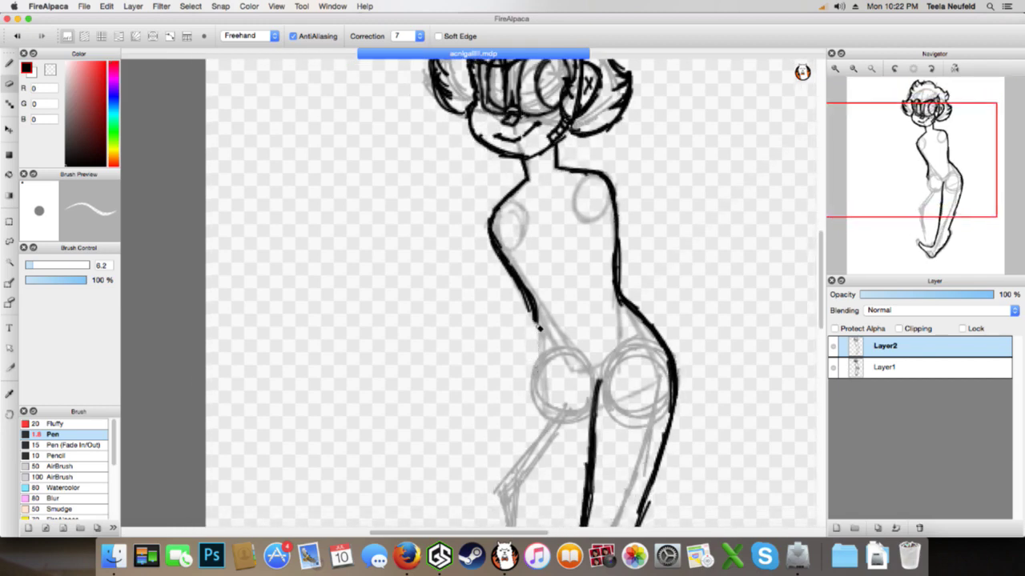
click(10, 63)
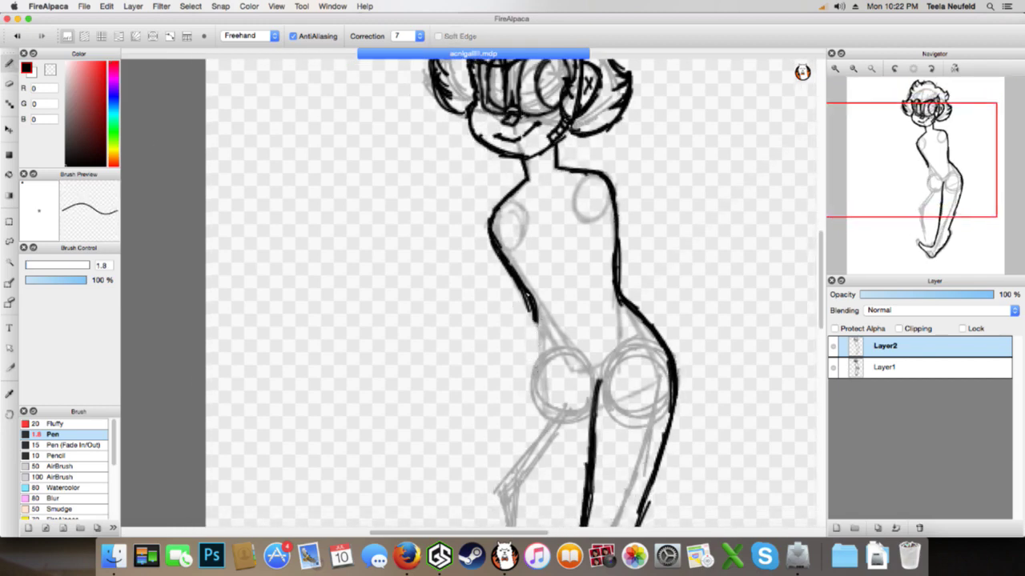
drag(540, 352, 537, 398)
key(super+z)
key(super+z)
Extend the inked waist line with the Pen down around the outside of the hip on the bent-leg side
drag(534, 308, 536, 370)
drag(538, 331, 527, 403)
drag(535, 365, 524, 424)
mouse_move(543, 318)
mouse_down()
mouse_move(528, 390)
mouse_move(527, 368)
mouse_up()
drag(534, 290, 529, 298)
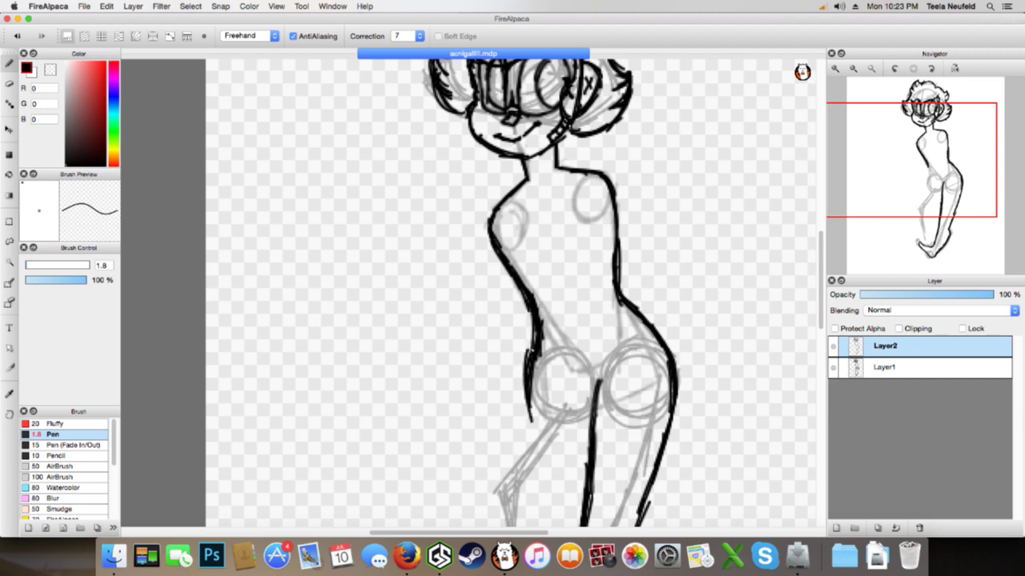
drag(542, 349, 532, 386)
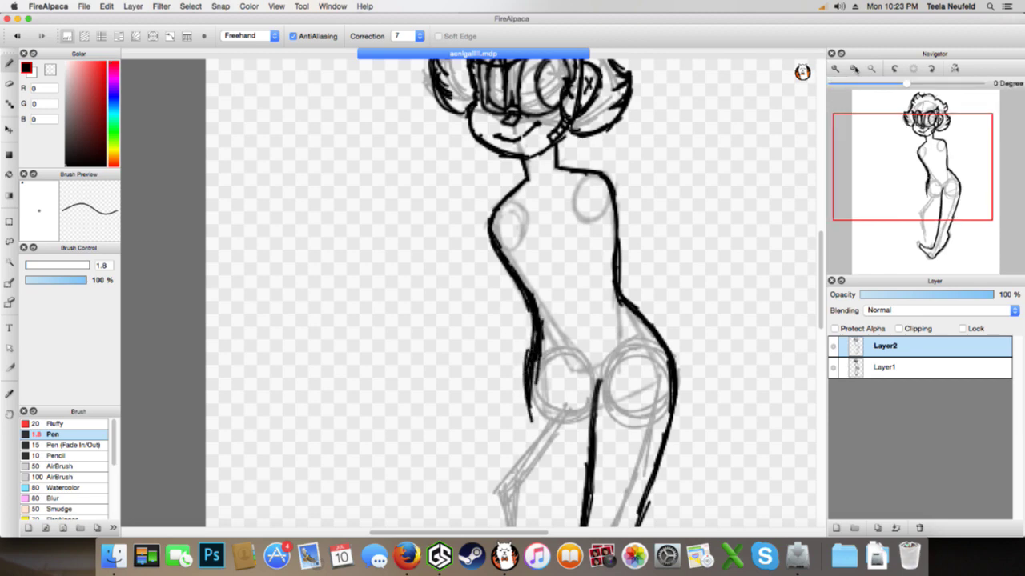
Handwrite the character's name with "of" beneath it in the blank area beside the head, undoing stray strokes
click(854, 69)
click(835, 68)
click(835, 68)
drag(895, 149, 866, 137)
mouse_move(373, 201)
mouse_down()
mouse_move(396, 312)
mouse_move(422, 231)
mouse_move(377, 200)
mouse_up()
drag(467, 254, 482, 293)
drag(493, 240, 509, 284)
drag(480, 216, 483, 218)
mouse_move(496, 178)
mouse_down()
mouse_move(535, 266)
mouse_move(586, 229)
mouse_move(623, 236)
mouse_up()
mouse_move(612, 195)
mouse_down()
mouse_move(636, 248)
mouse_move(607, 285)
mouse_up()
mouse_move(536, 290)
mouse_down()
mouse_move(564, 285)
mouse_move(543, 290)
mouse_move(565, 298)
mouse_move(568, 278)
mouse_up()
key(super+z)
key(super+z)
key(super+z)
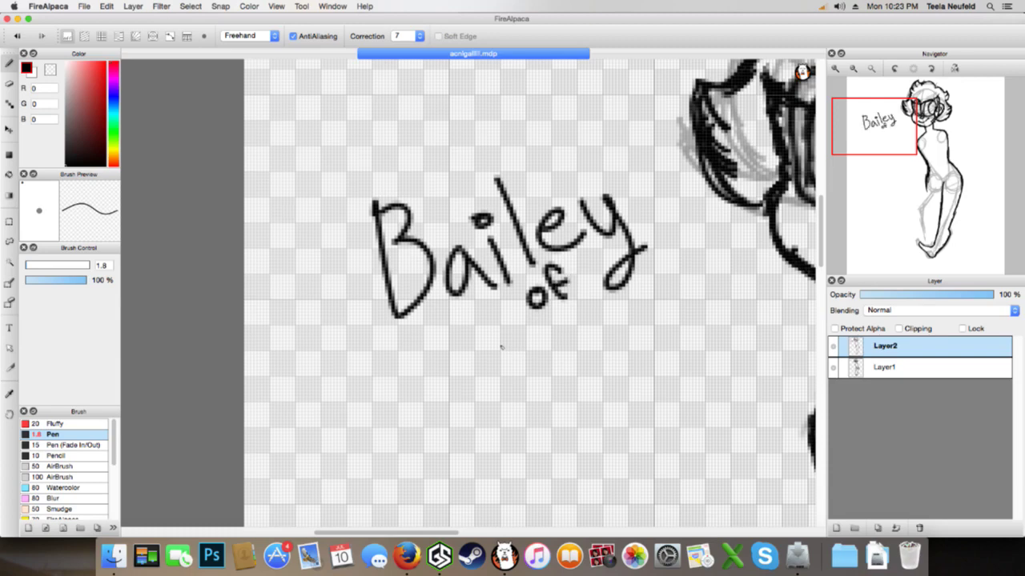
Handwrite "Seagrove" on an upward slant below the name, undoing and redrawing letters that go wrong
mouse_move(517, 337)
mouse_down()
mouse_move(496, 360)
mouse_move(506, 397)
mouse_up()
mouse_move(542, 368)
mouse_down()
mouse_move(587, 375)
mouse_move(606, 344)
mouse_move(623, 362)
mouse_up()
mouse_move(627, 320)
mouse_down()
mouse_move(642, 388)
mouse_move(685, 299)
mouse_up()
mouse_move(671, 298)
mouse_down()
mouse_move(708, 279)
mouse_move(676, 324)
mouse_move(674, 293)
mouse_move(698, 279)
mouse_move(711, 293)
mouse_move(724, 257)
mouse_up()
key(super+z)
key(super+z)
key(super+z)
mouse_move(725, 269)
mouse_down()
mouse_move(744, 238)
mouse_move(767, 269)
mouse_up()
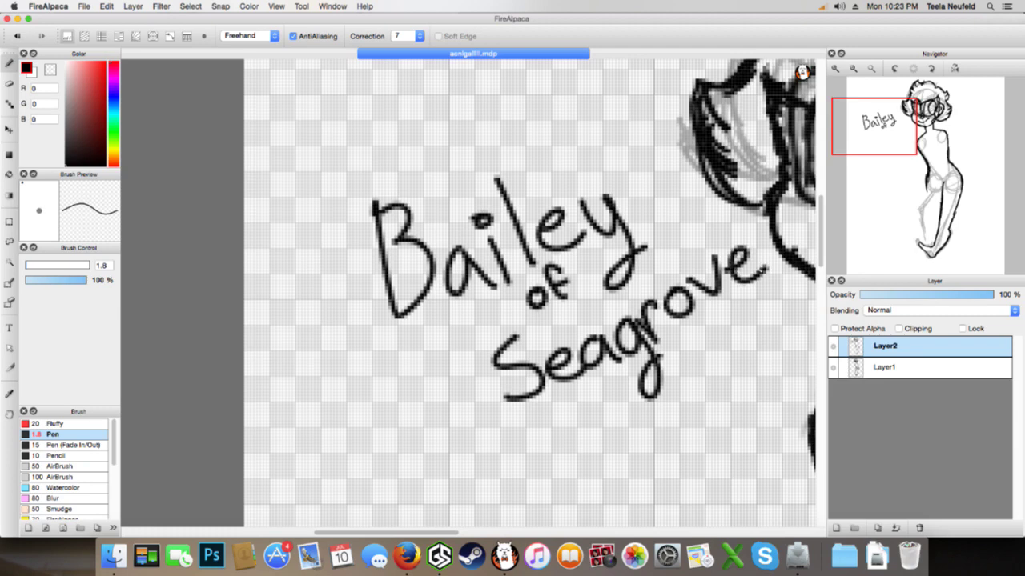
Lasso the word "Seagrove", move it closer under the name with a transform, and clear the selection
key(l)
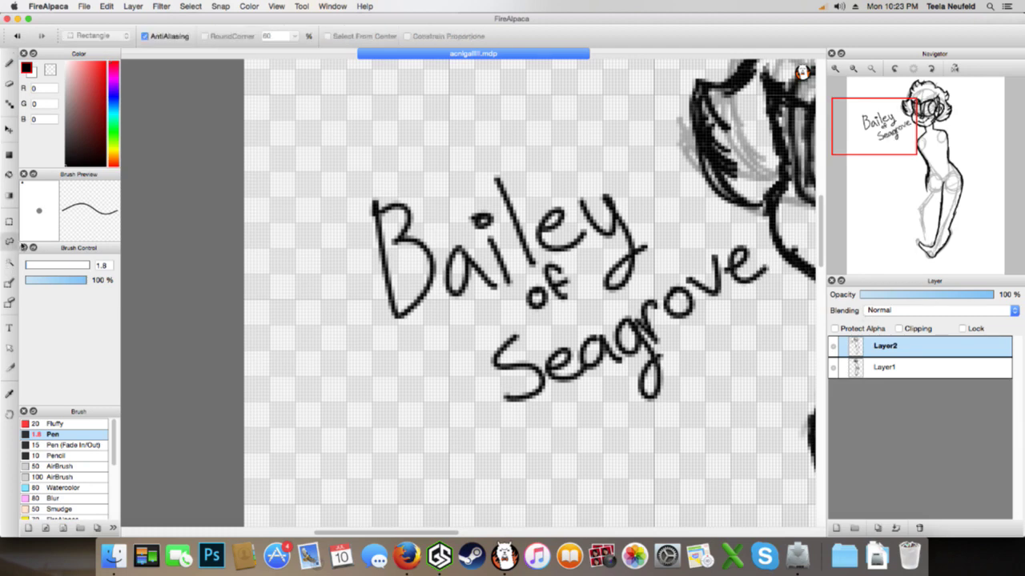
mouse_move(652, 266)
mouse_down()
mouse_move(560, 312)
mouse_move(509, 319)
mouse_move(462, 387)
mouse_move(570, 449)
mouse_move(729, 393)
mouse_move(783, 281)
mouse_move(732, 240)
mouse_up()
key(super+t)
drag(700, 301, 642, 311)
drag(700, 191, 706, 239)
click(808, 526)
key(super+d)
key(b)
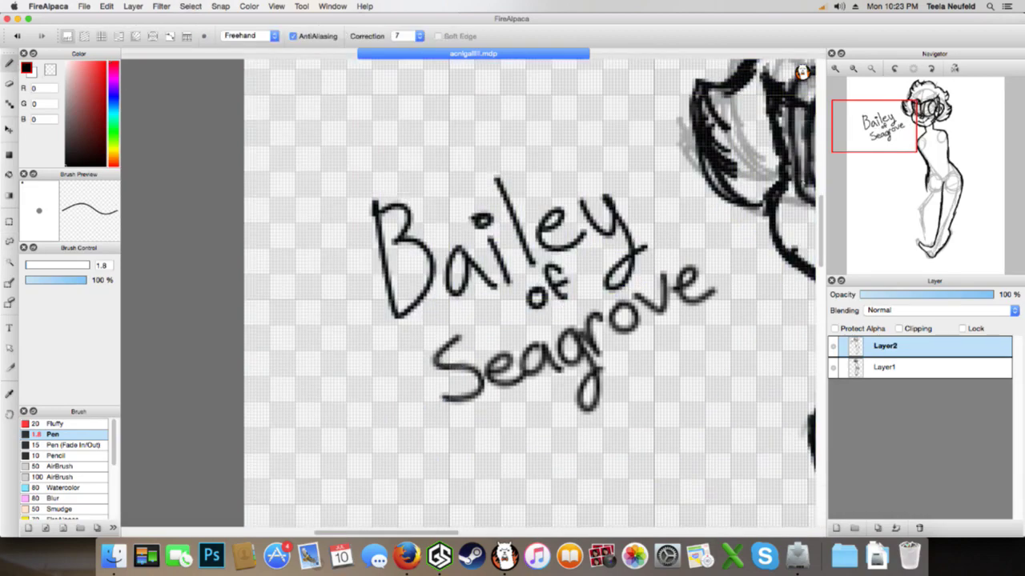
Lasso the whole handwritten caption, rotate it slightly clockwise, and move it into the canvas's upper-left corner
mouse_move(881, 153)
mouse_down()
mouse_move(919, 147)
mouse_move(875, 187)
mouse_move(870, 157)
mouse_up()
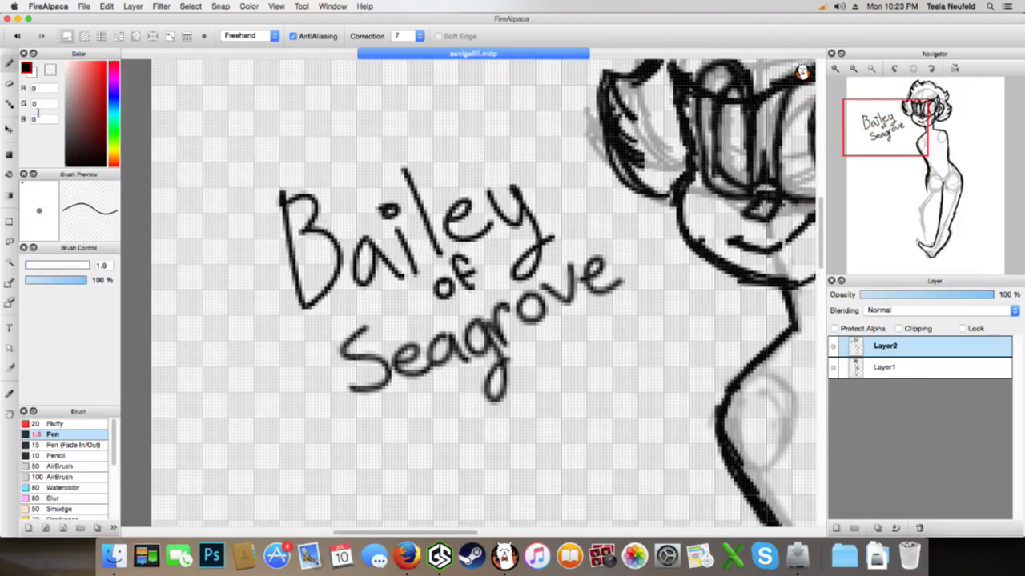
click(10, 245)
mouse_move(328, 125)
mouse_down()
mouse_move(545, 439)
mouse_move(638, 332)
mouse_move(632, 238)
mouse_move(478, 96)
mouse_up()
key(super+t)
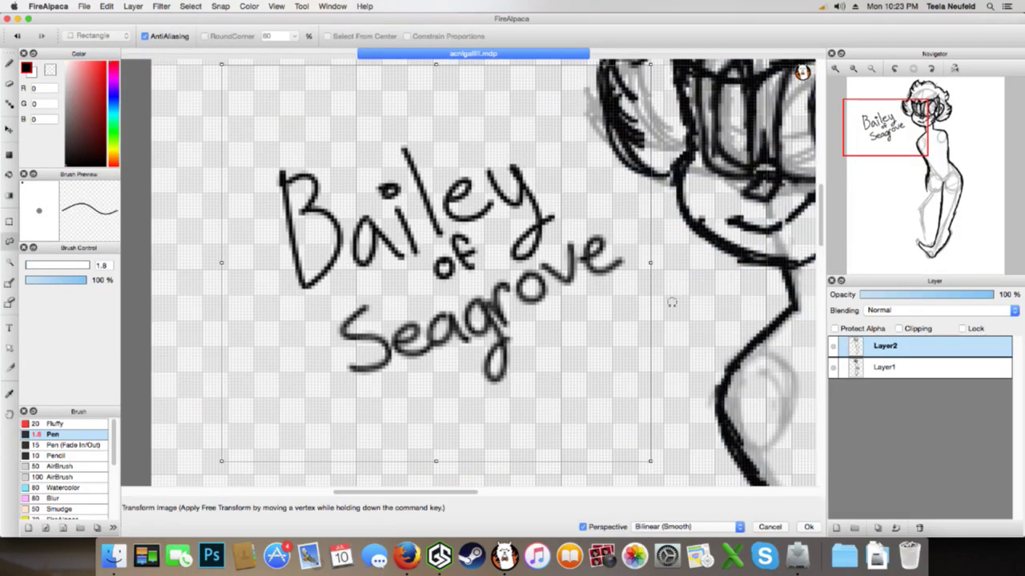
drag(640, 80, 628, 146)
drag(417, 275, 292, 144)
drag(883, 130, 874, 95)
drag(347, 342, 342, 179)
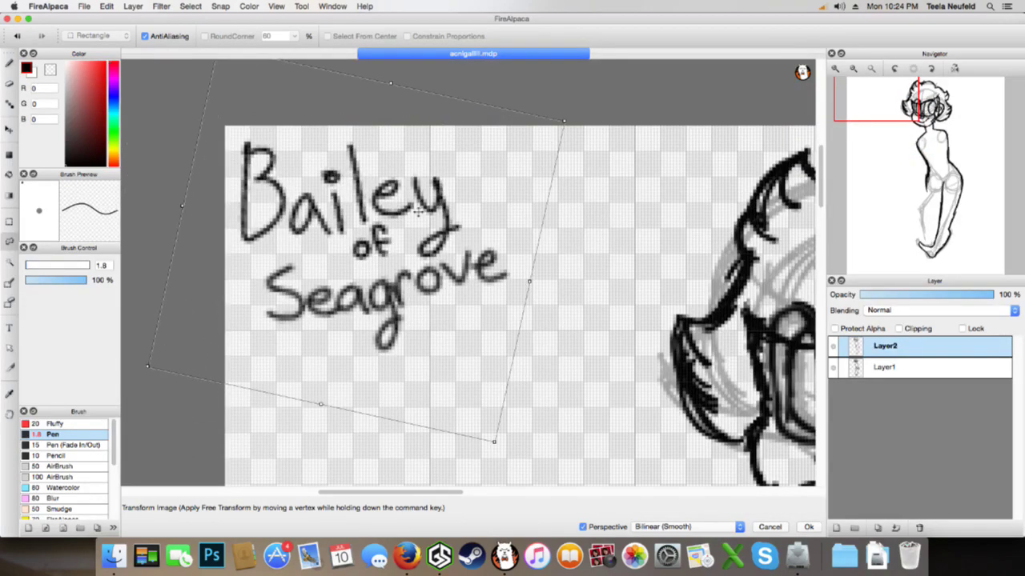
click(809, 527)
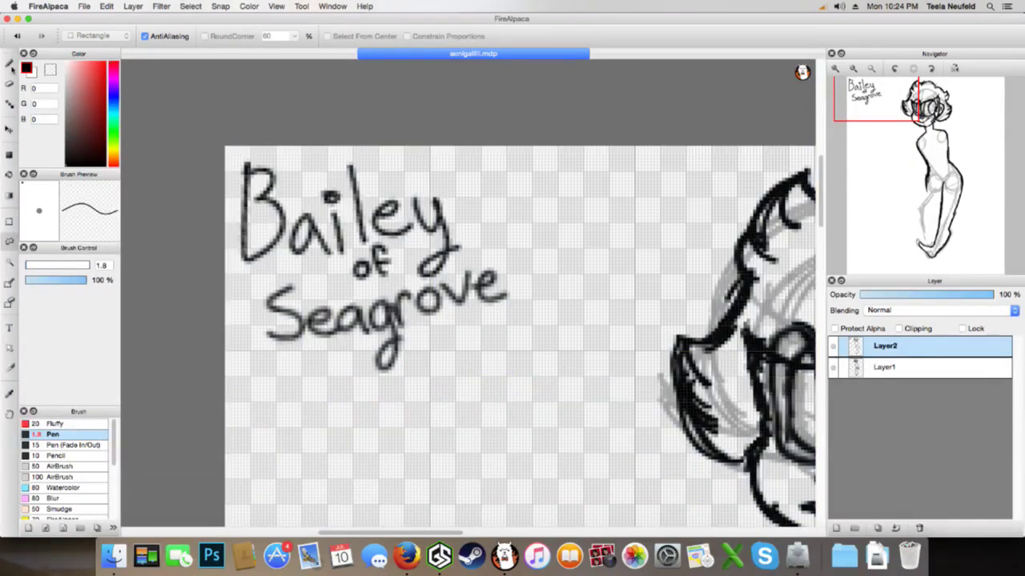
Ink the outer thigh line of the bent leg with the Pen from the hip down toward the knee
click(9, 64)
drag(908, 135, 912, 148)
drag(932, 182, 924, 210)
click(853, 68)
click(853, 68)
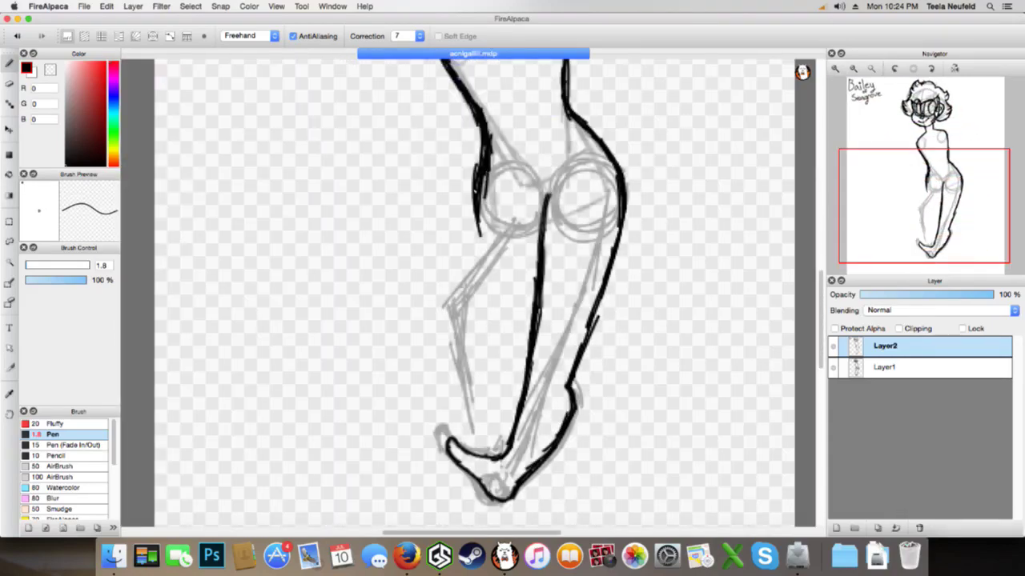
drag(479, 189, 446, 242)
mouse_move(472, 206)
mouse_down()
mouse_move(431, 268)
mouse_move(476, 272)
mouse_move(429, 309)
mouse_up()
On Layer1, sketch a round knee guide on the bent leg, then lasso it and shift it slightly toward the other leg
click(875, 370)
drag(474, 317, 455, 277)
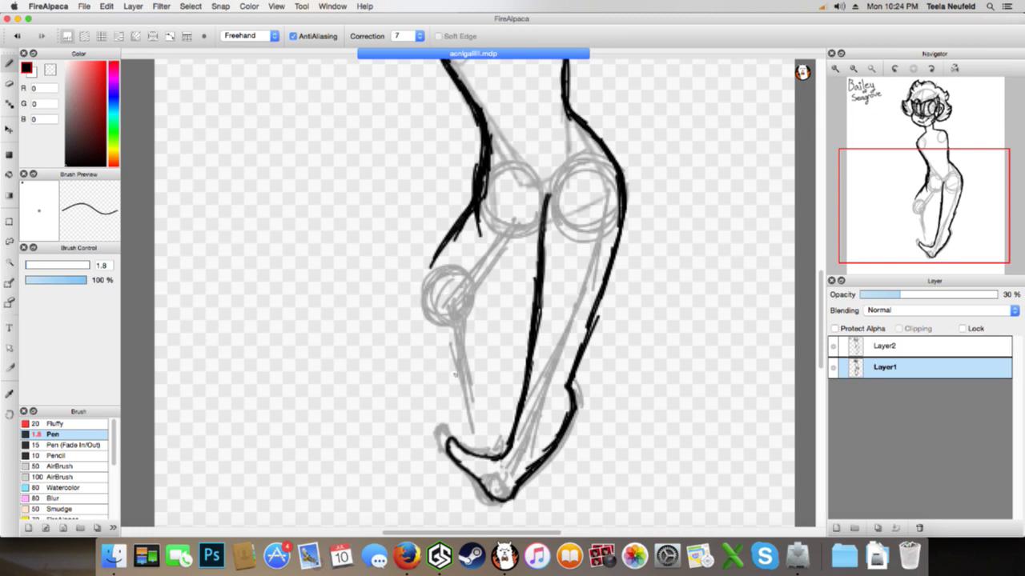
key(m)
mouse_move(435, 274)
mouse_down()
mouse_move(464, 245)
mouse_move(512, 298)
mouse_move(438, 245)
mouse_up()
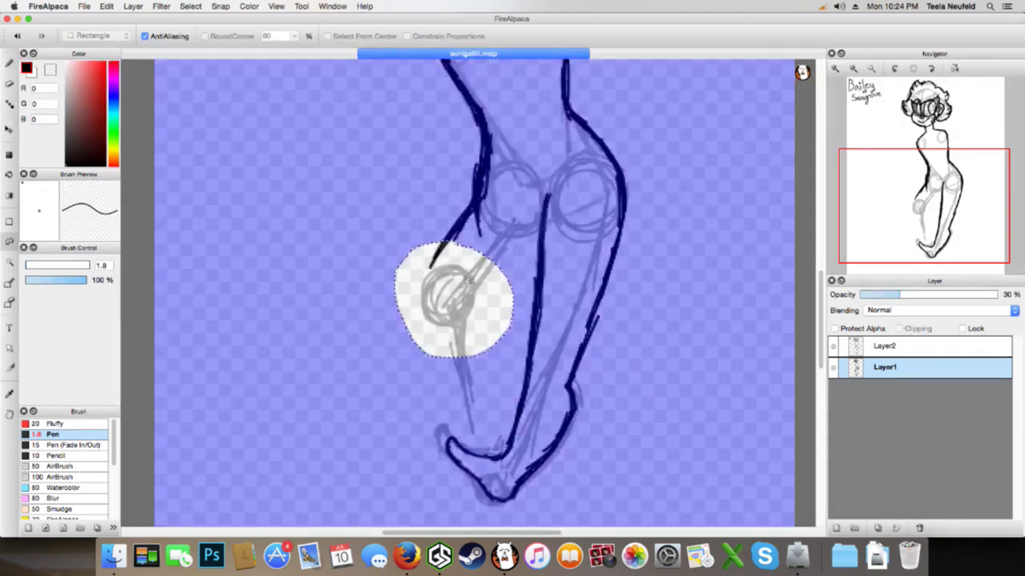
key(super+t)
mouse_move(469, 297)
mouse_down()
mouse_move(456, 317)
mouse_move(466, 308)
mouse_up()
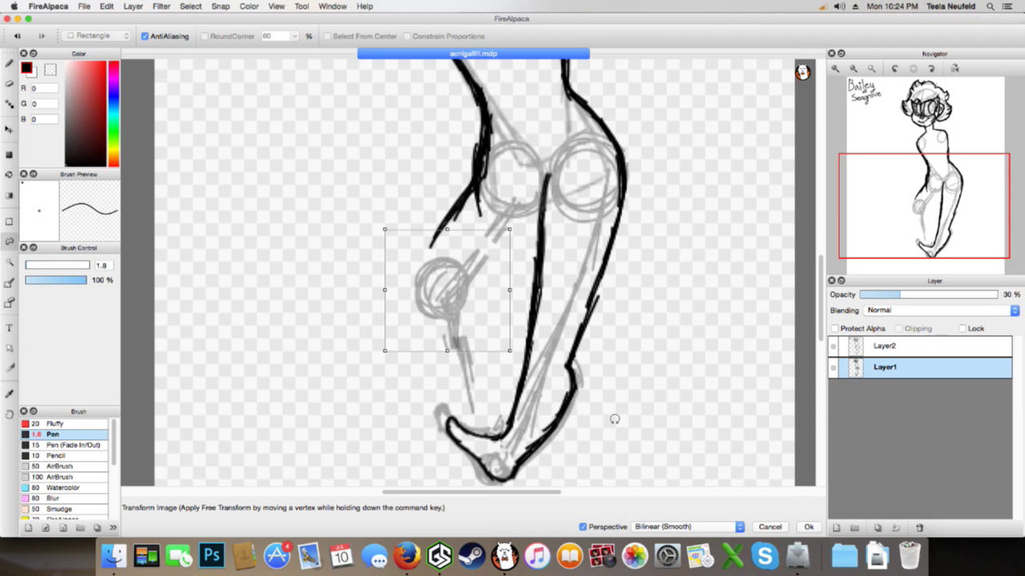
mouse_move(448, 307)
mouse_down()
mouse_move(455, 298)
mouse_move(490, 307)
mouse_move(474, 307)
mouse_up()
click(810, 527)
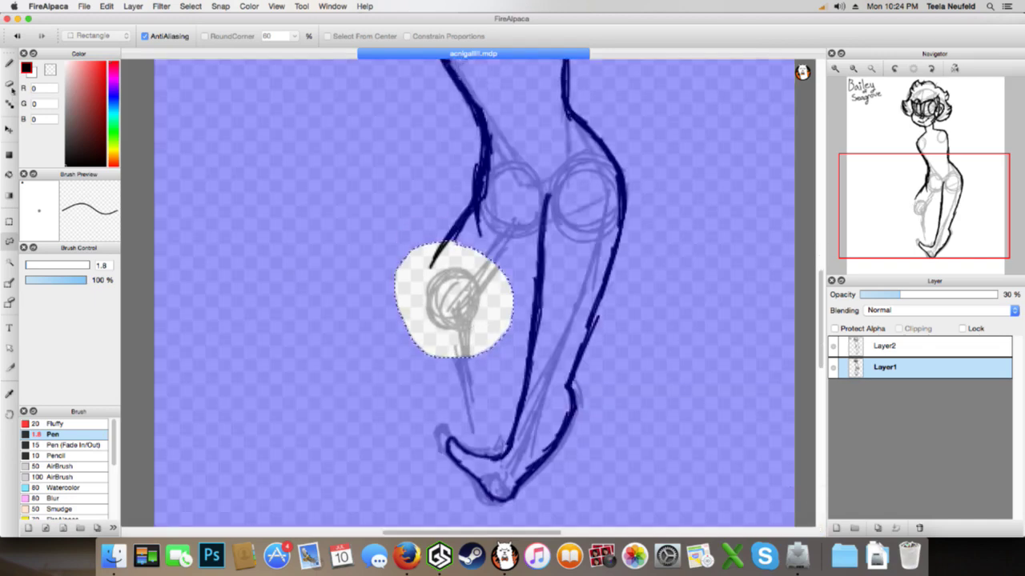
key(super+d)
On Layer2, ink the bent leg's outer contour around the knee guide and down the shin toward the foot
click(849, 346)
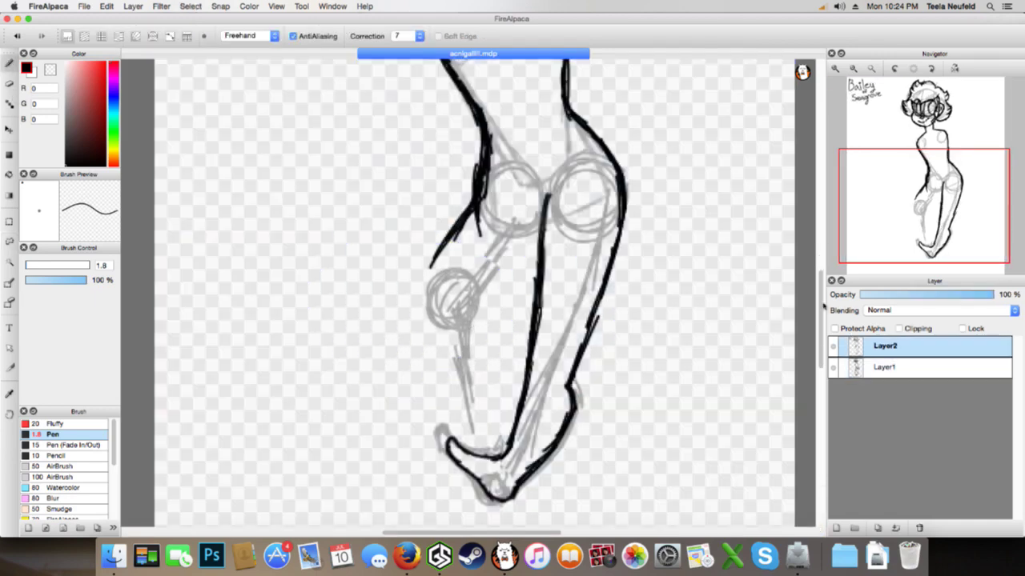
mouse_move(442, 251)
mouse_down()
mouse_move(423, 317)
mouse_move(415, 299)
mouse_move(438, 363)
mouse_up()
drag(418, 298, 431, 327)
drag(424, 324, 450, 366)
drag(421, 308, 446, 382)
drag(418, 316, 466, 419)
drag(434, 347, 474, 432)
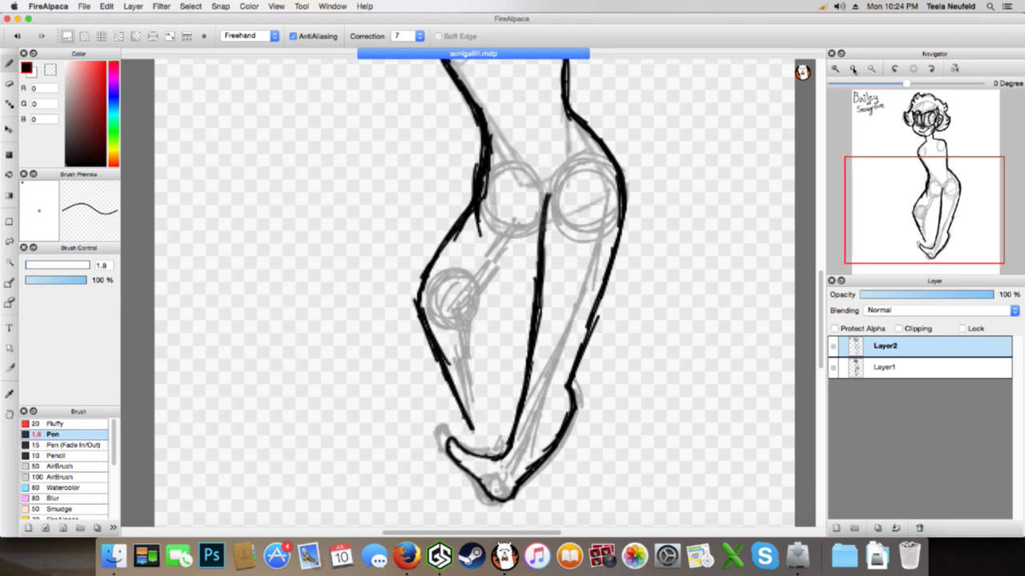
Lasso the bent leg's inked contour, rotate it clockwise so the knee sits further out, and reposition it against the hip
click(853, 70)
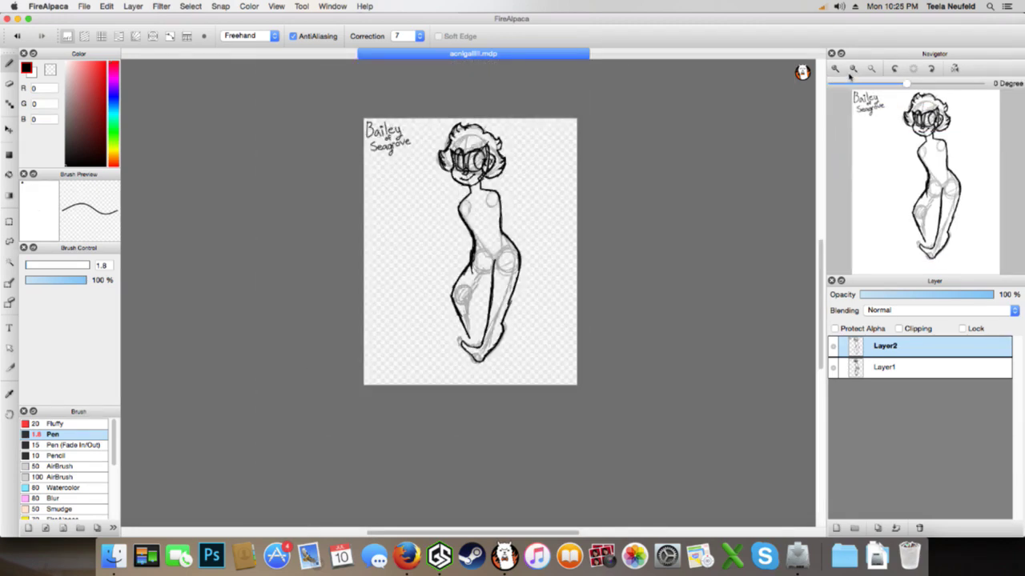
click(834, 68)
click(834, 68)
click(834, 68)
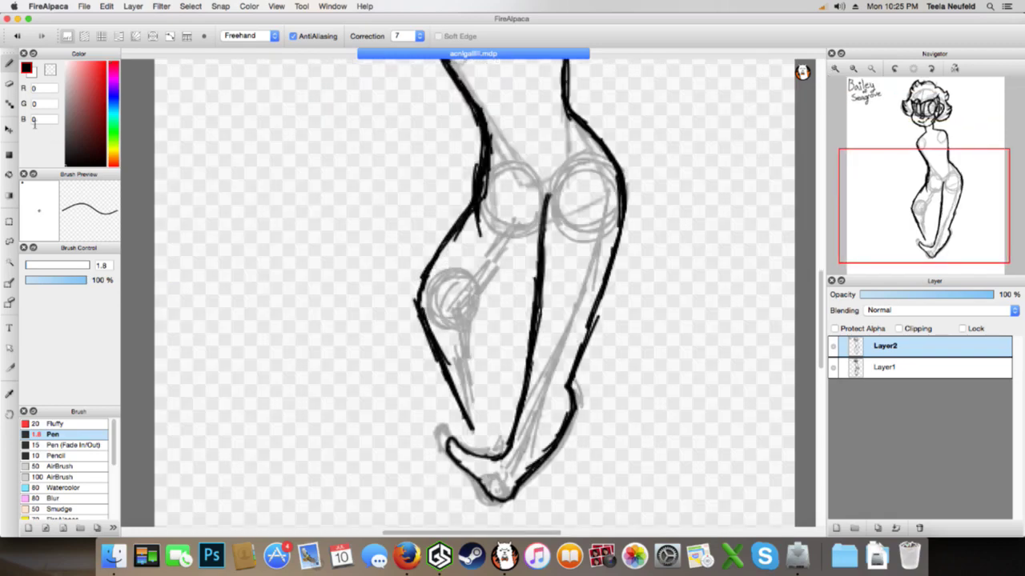
click(9, 250)
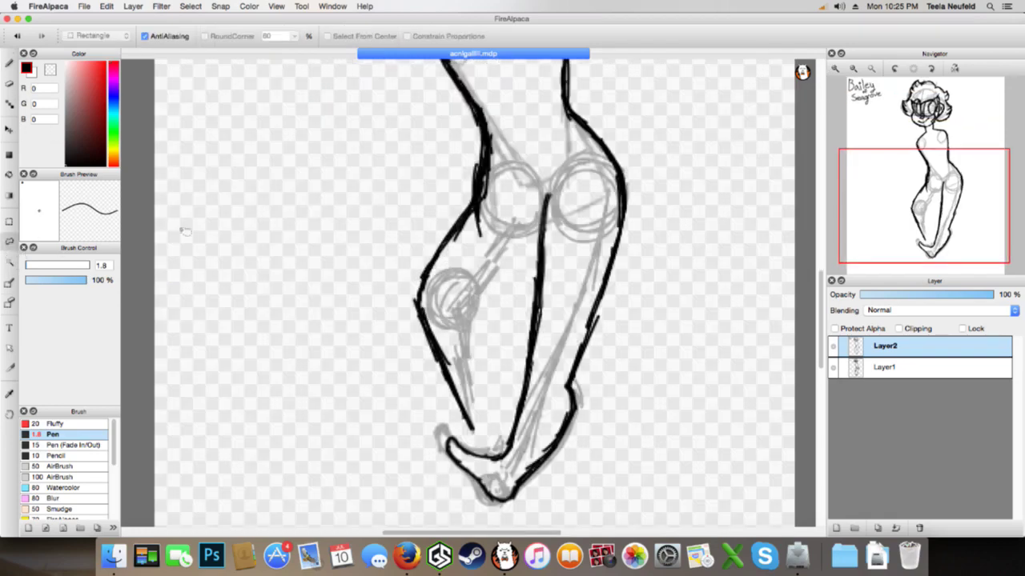
mouse_move(484, 175)
mouse_down()
mouse_move(407, 232)
mouse_move(456, 424)
mouse_move(513, 385)
mouse_move(510, 206)
mouse_up()
key(super+t)
drag(524, 169, 545, 188)
drag(487, 220, 475, 207)
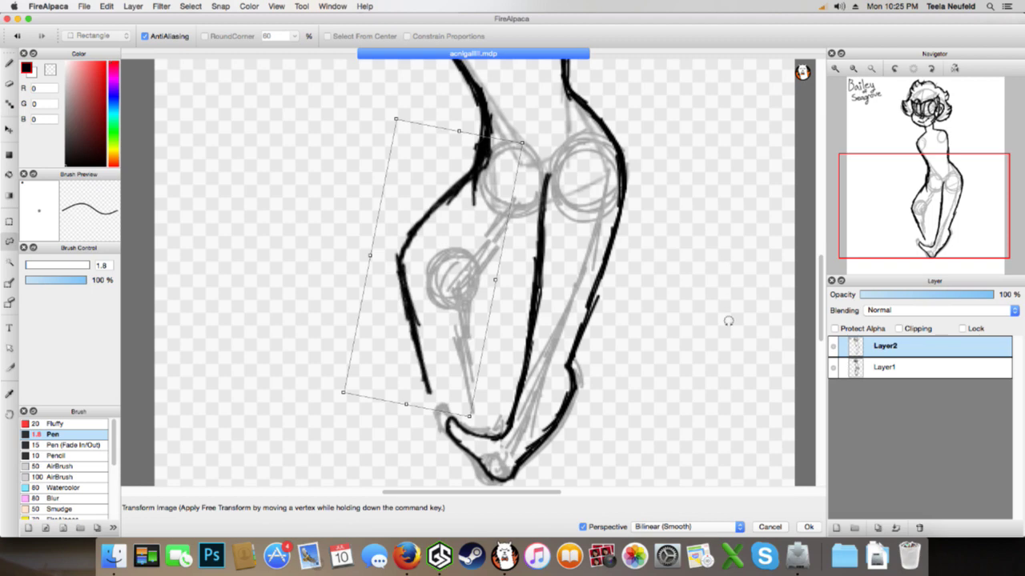
click(806, 526)
Try rotating only the inked shin line counterclockwise about the knee so its lower end reaches the foot
mouse_move(361, 305)
mouse_down()
mouse_move(388, 281)
mouse_move(421, 278)
mouse_move(444, 319)
mouse_move(458, 390)
mouse_move(414, 428)
mouse_move(361, 306)
mouse_up()
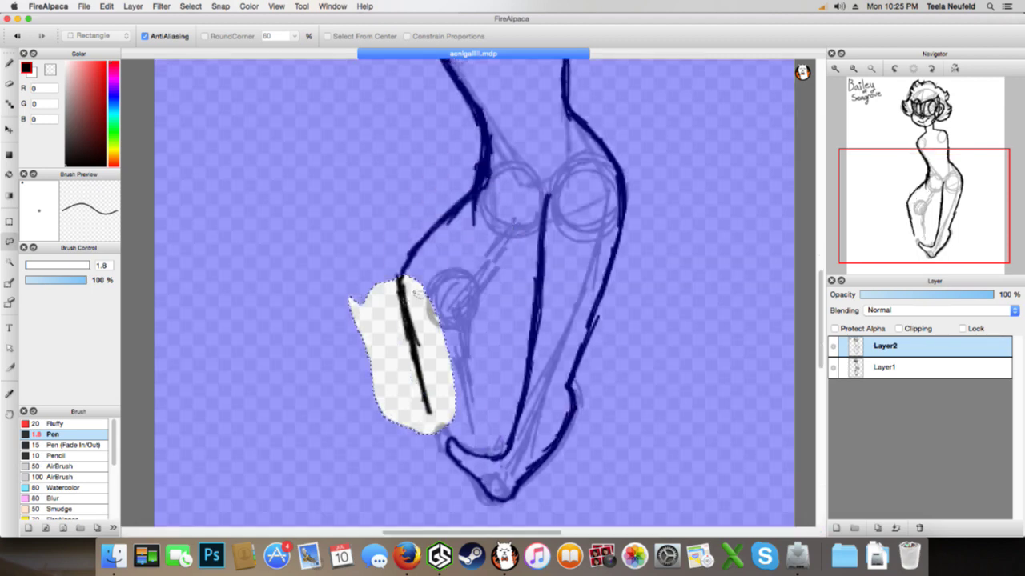
key(super+t)
drag(488, 246, 481, 232)
drag(415, 303, 424, 305)
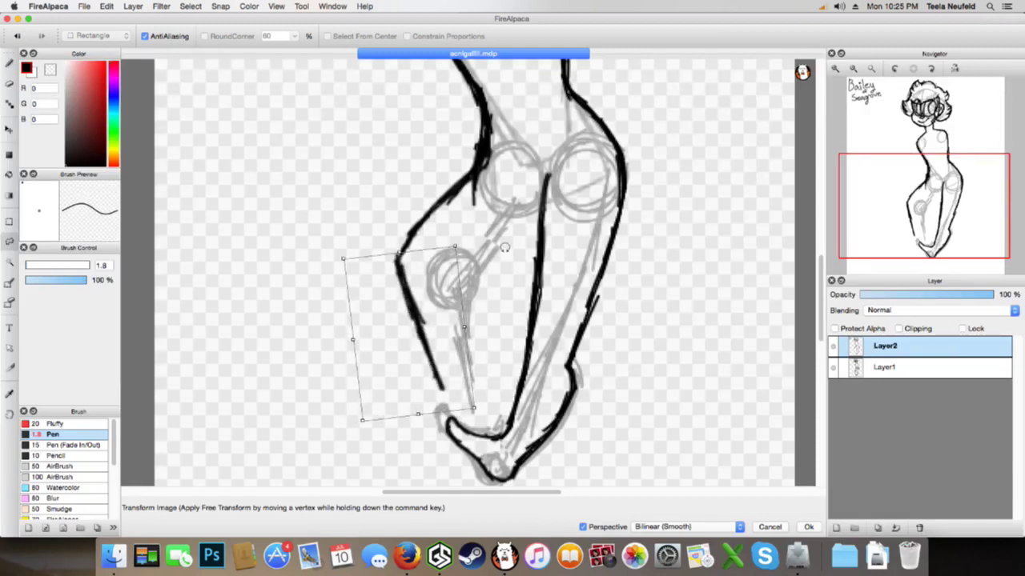
drag(440, 341, 442, 351)
click(808, 526)
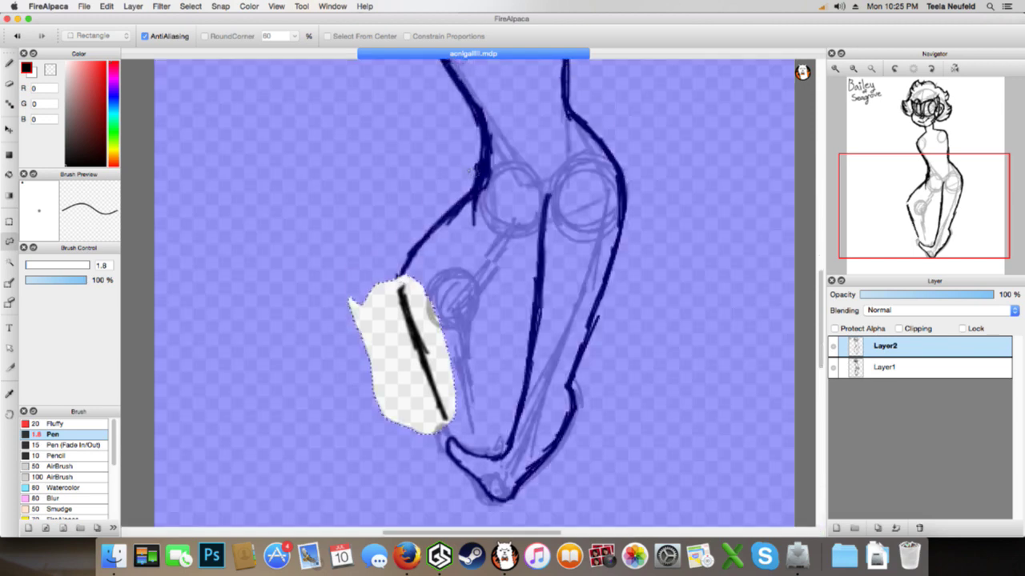
Try transforming only the inked thigh line, cancel it, and undo back to the selected full leg contour
mouse_move(507, 206)
mouse_down()
mouse_move(467, 155)
mouse_move(378, 232)
mouse_up()
drag(497, 228, 533, 167)
key(super+t)
drag(473, 185, 468, 194)
drag(510, 154, 536, 158)
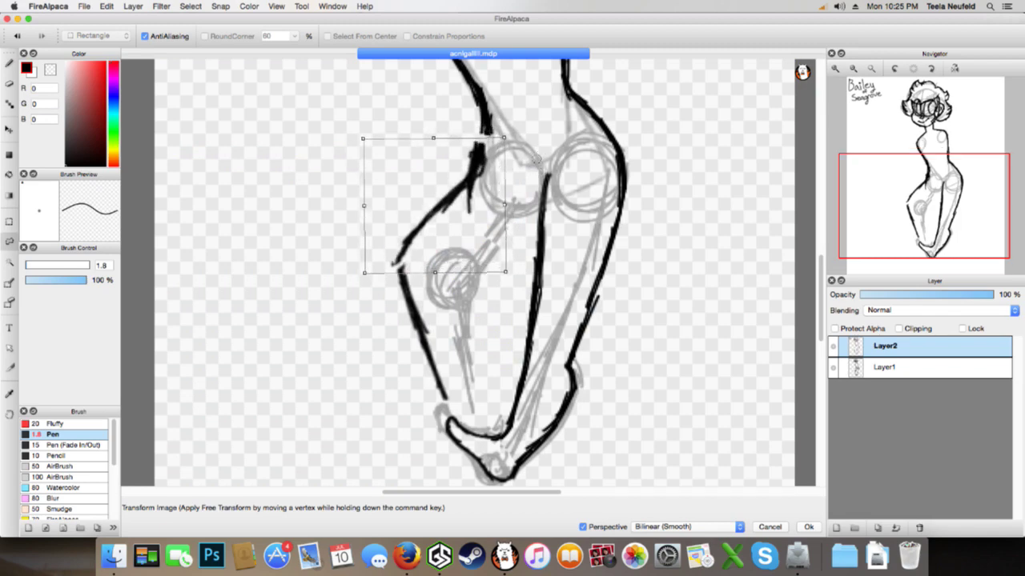
click(777, 526)
key(super+z)
key(super+z)
key(super+z)
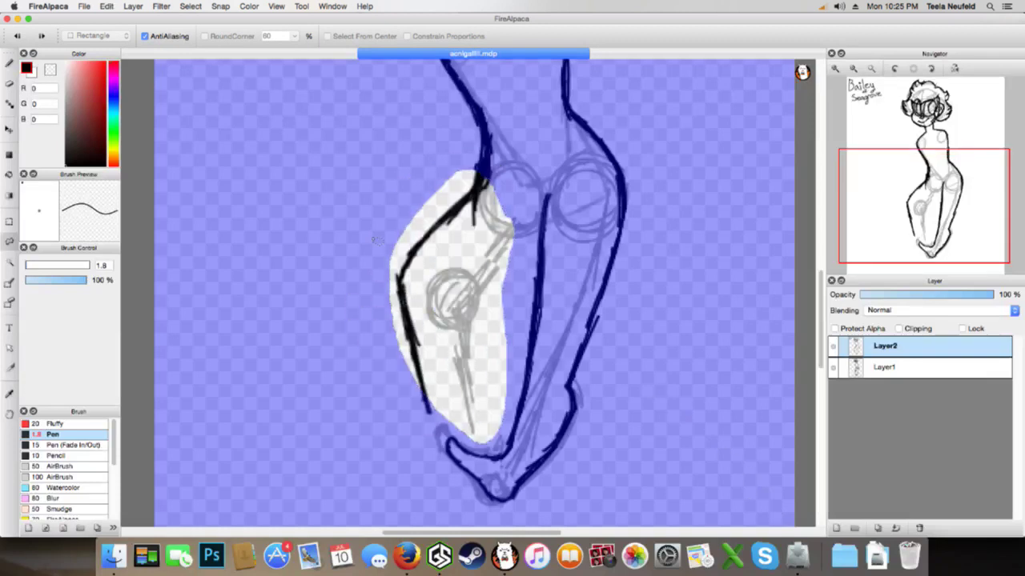
Lasso the bent leg's contour again, rotate it counterclockwise, and shift it so the shin's lower end nears the foot
mouse_move(504, 178)
mouse_down()
mouse_move(388, 364)
mouse_move(472, 395)
mouse_move(490, 244)
mouse_up()
key(super+t)
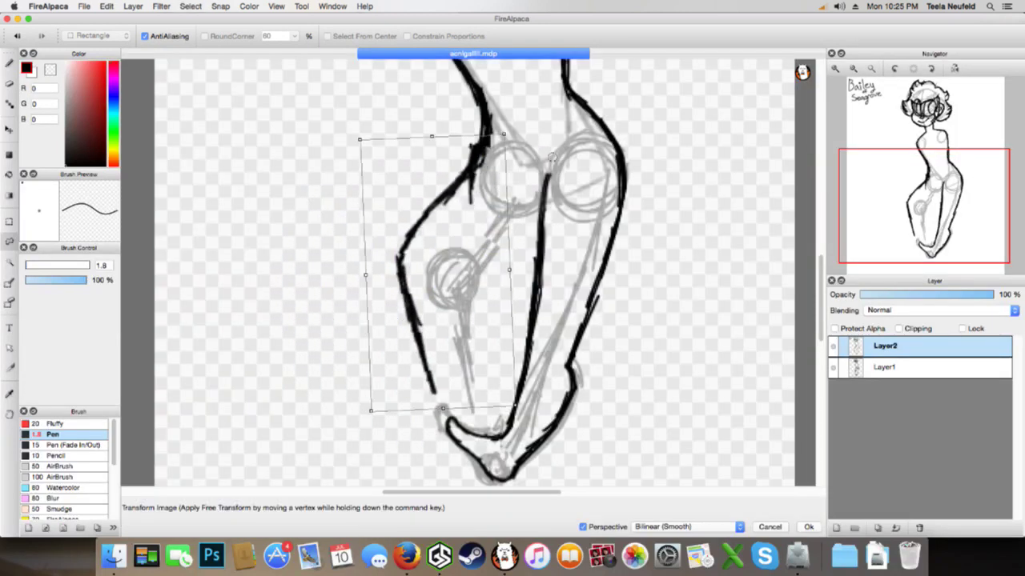
drag(551, 160, 537, 147)
drag(455, 211, 474, 211)
drag(577, 166, 550, 184)
drag(458, 241, 451, 242)
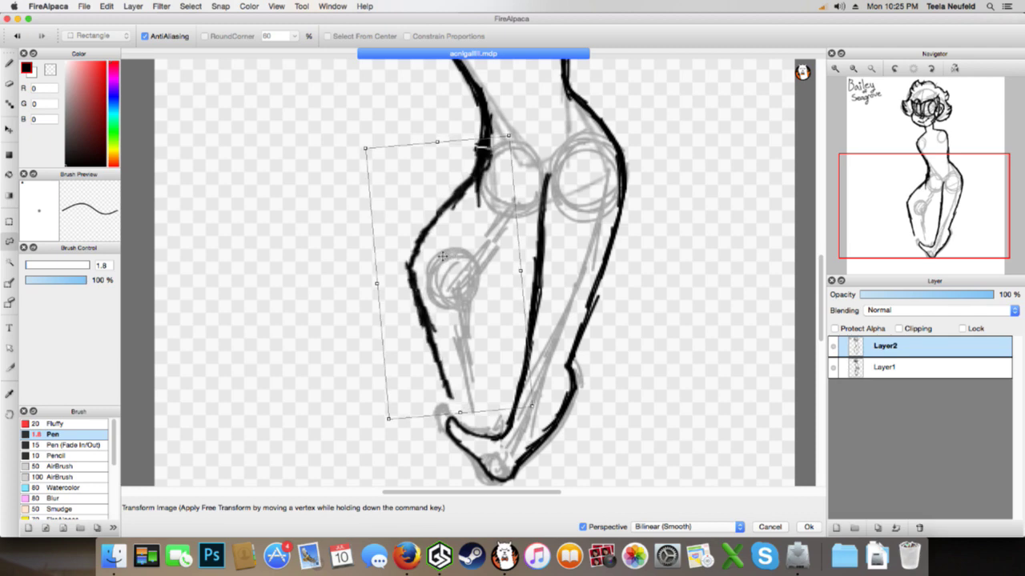
With the whole figure in view, rotate the bent leg contour further counterclockwise and reposition it between the hip and foot
click(853, 69)
click(853, 69)
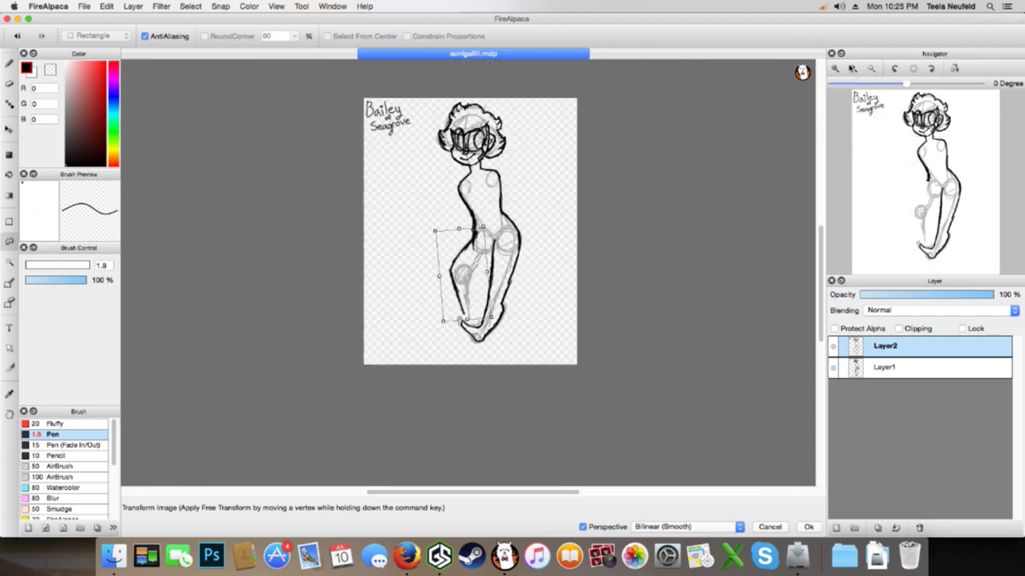
click(852, 69)
double_click(834, 68)
drag(896, 149, 900, 164)
drag(573, 326, 568, 320)
drag(494, 337, 502, 340)
drag(570, 333, 561, 328)
drag(516, 397, 514, 393)
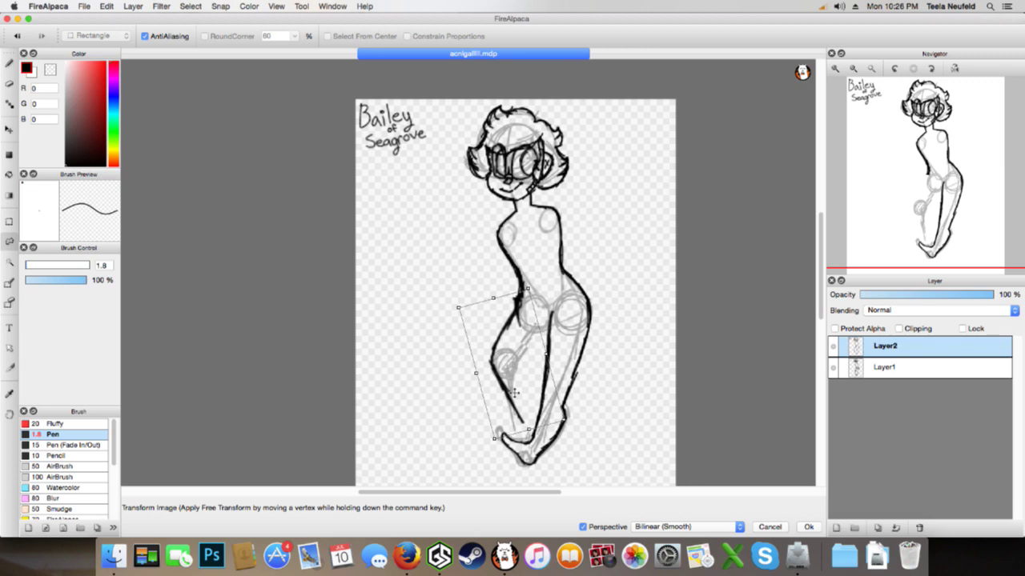
drag(522, 382, 525, 385)
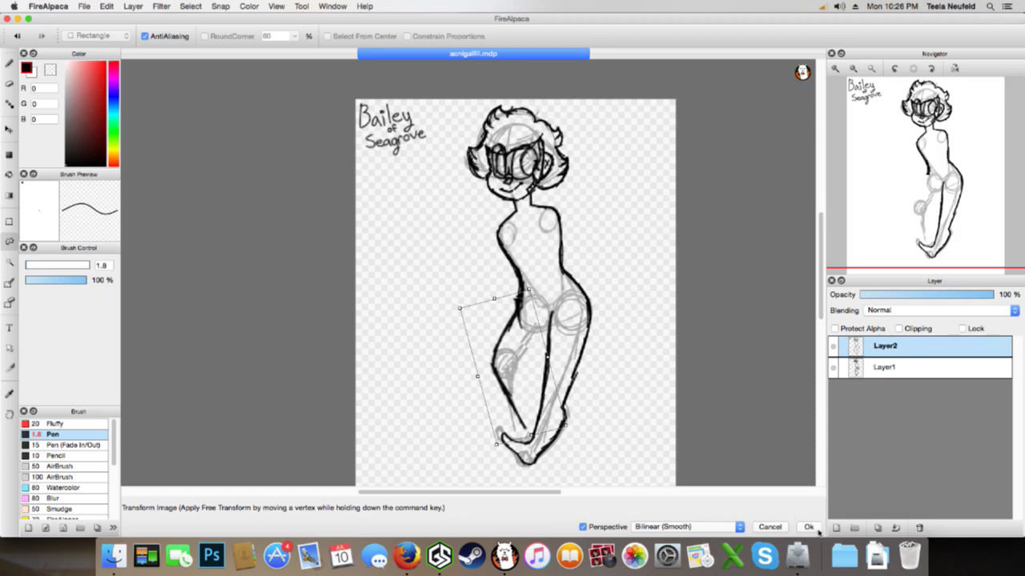
Fine-tune the bent leg contour's angle and position against the knee guide, and apply the transform
drag(627, 379, 627, 404)
drag(619, 354, 618, 342)
mouse_move(523, 383)
mouse_down()
mouse_move(521, 344)
mouse_move(531, 344)
mouse_move(514, 349)
mouse_move(525, 351)
mouse_up()
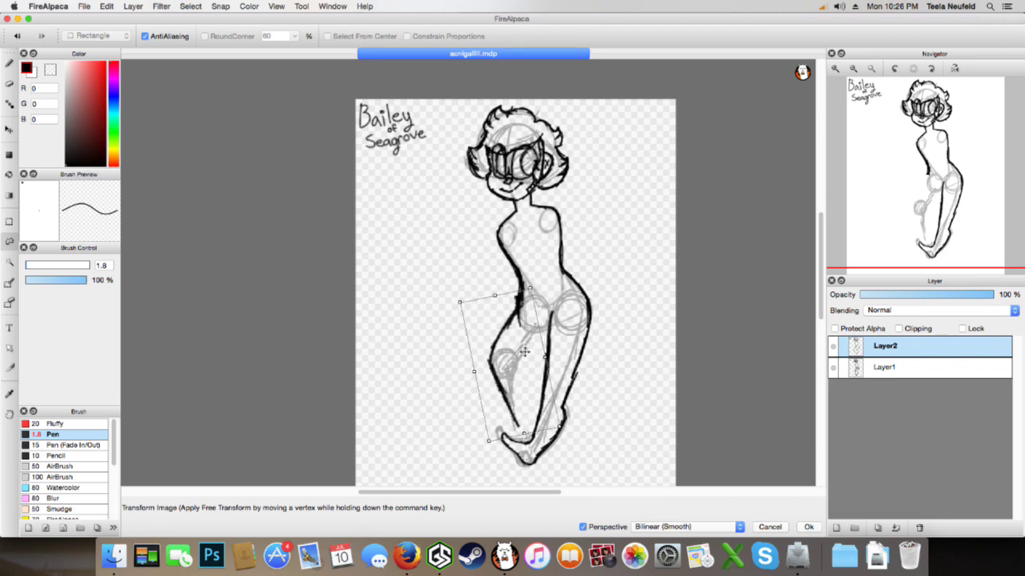
click(808, 527)
click(814, 525)
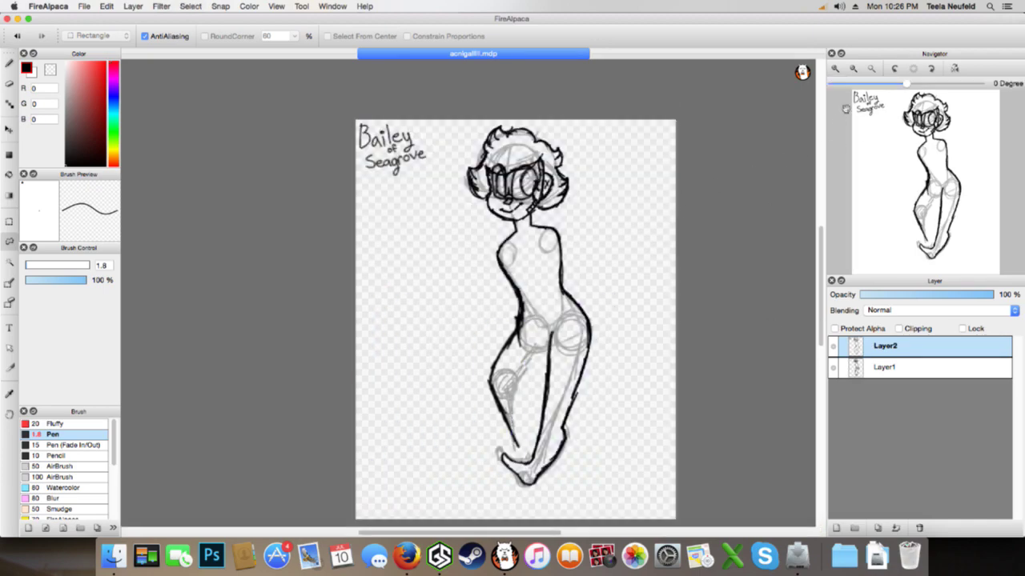
Erase the bent leg's outer thigh line between hip and knee and reink it as a smoother curve
click(835, 69)
click(835, 69)
drag(764, 339, 663, 212)
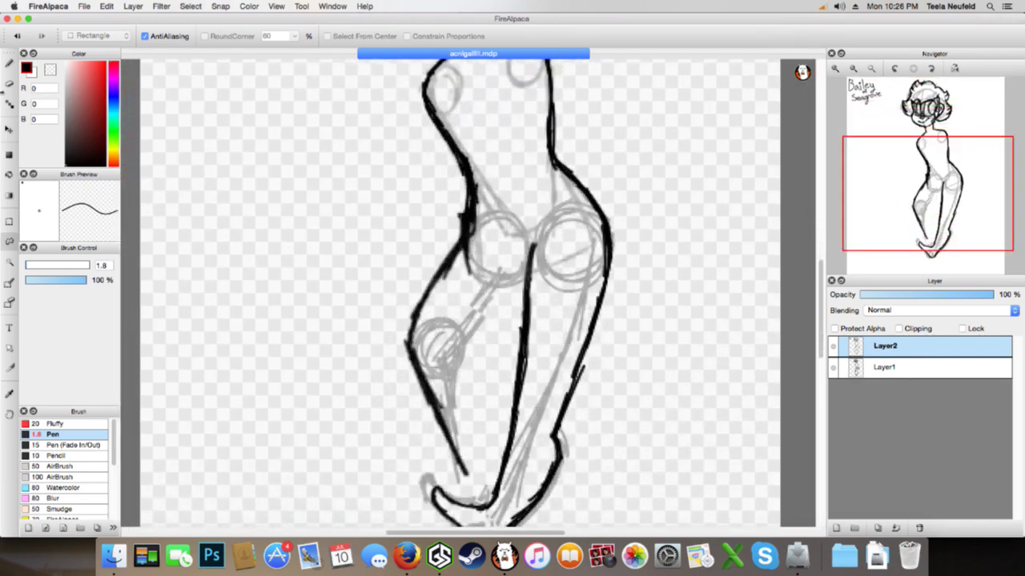
click(11, 83)
mouse_move(466, 242)
mouse_down()
mouse_move(455, 190)
mouse_move(454, 225)
mouse_move(458, 198)
mouse_move(486, 190)
mouse_move(443, 283)
mouse_move(409, 324)
mouse_up()
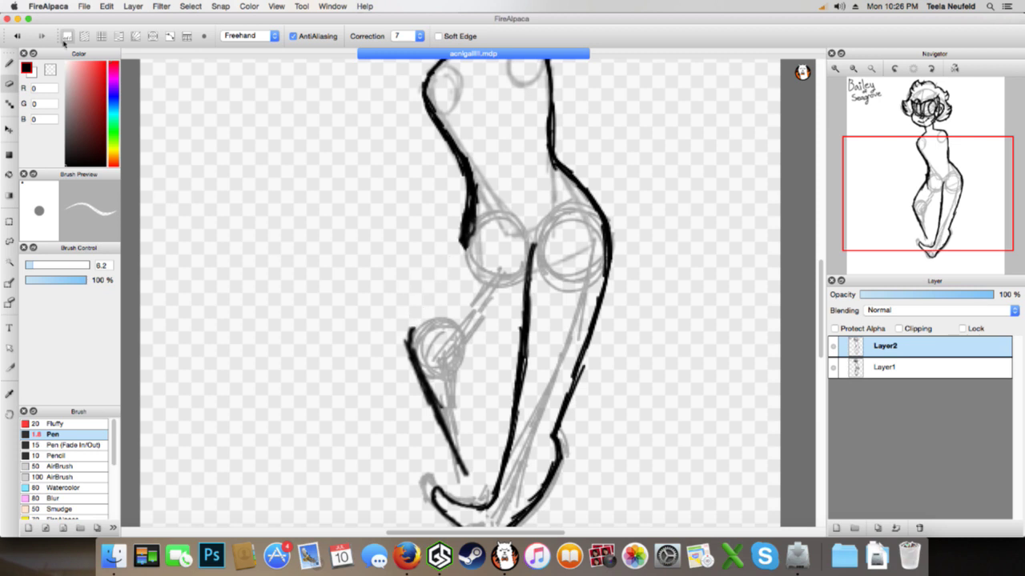
click(9, 63)
mouse_move(410, 344)
mouse_down()
mouse_move(461, 239)
mouse_move(436, 293)
mouse_up()
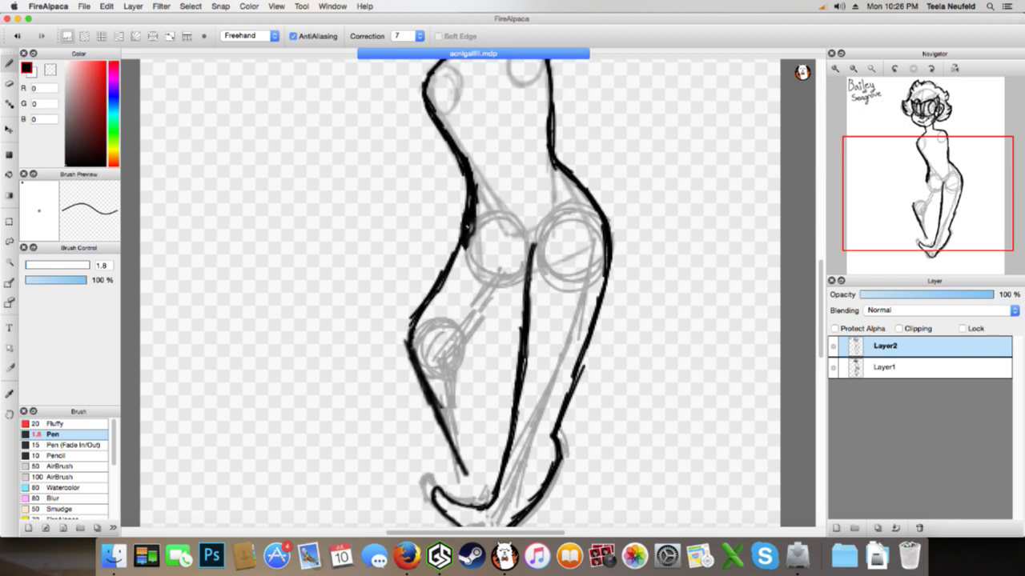
drag(459, 240, 413, 334)
Lasso the inked knee and shin contour, adjust its angle and position with a transform, and apply it
mouse_move(836, 170)
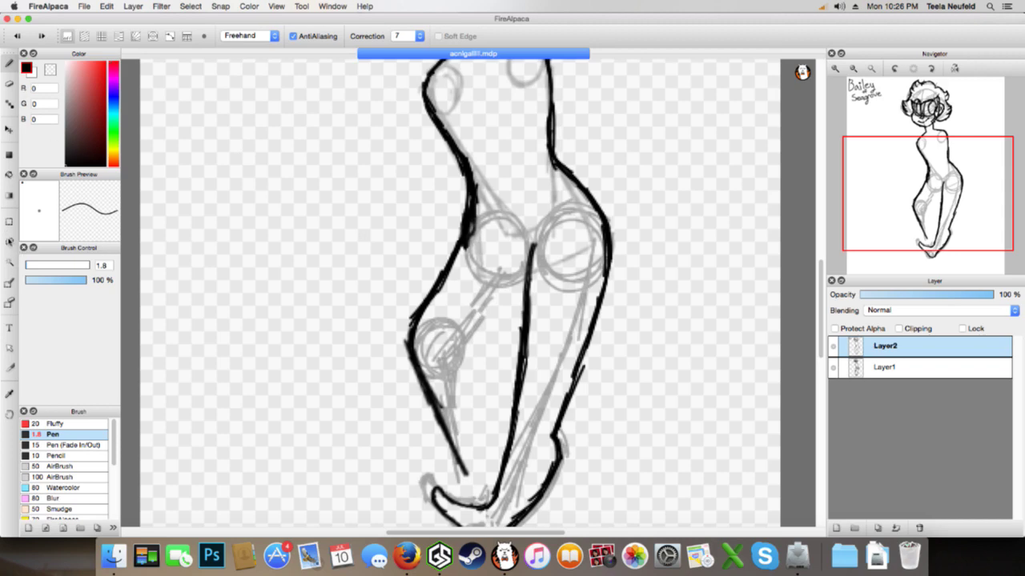
click(9, 241)
mouse_move(404, 292)
mouse_down()
mouse_move(382, 387)
mouse_move(447, 474)
mouse_move(475, 489)
mouse_move(473, 385)
mouse_move(404, 295)
mouse_up()
key(super+t)
drag(472, 308, 477, 306)
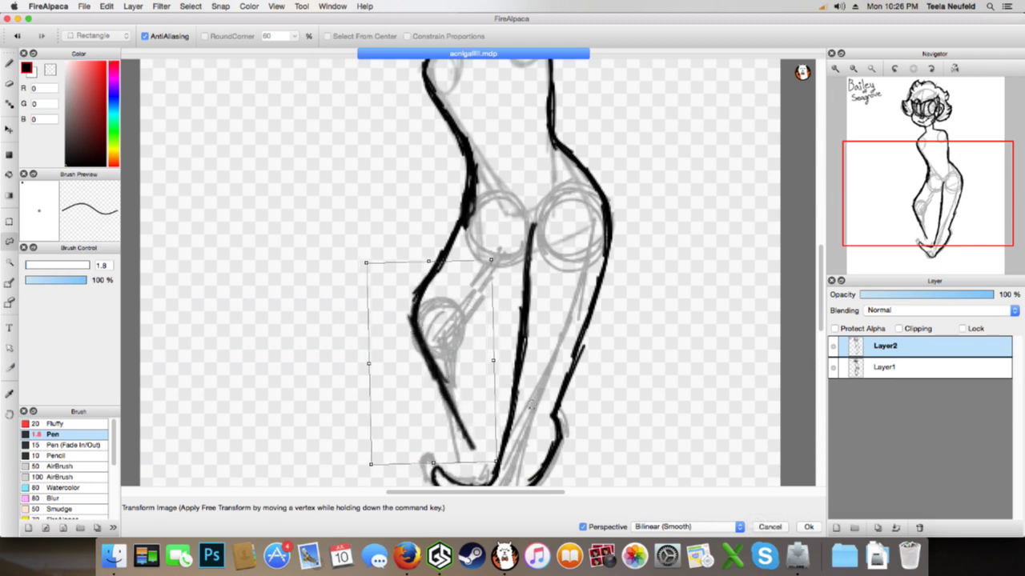
drag(373, 465, 367, 471)
drag(461, 384, 462, 388)
mouse_move(497, 475)
mouse_down()
mouse_move(461, 453)
mouse_move(469, 446)
mouse_up()
click(809, 527)
Try bridging the gap between the thigh line and knee with a pen stroke, and undo back to the lasso selection
key(super+d)
click(11, 62)
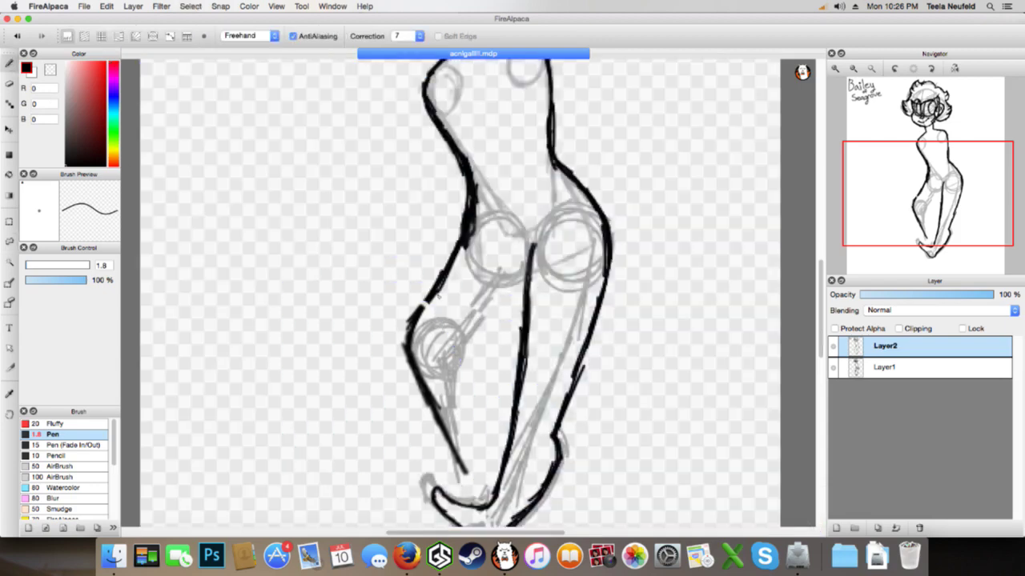
drag(424, 303, 429, 296)
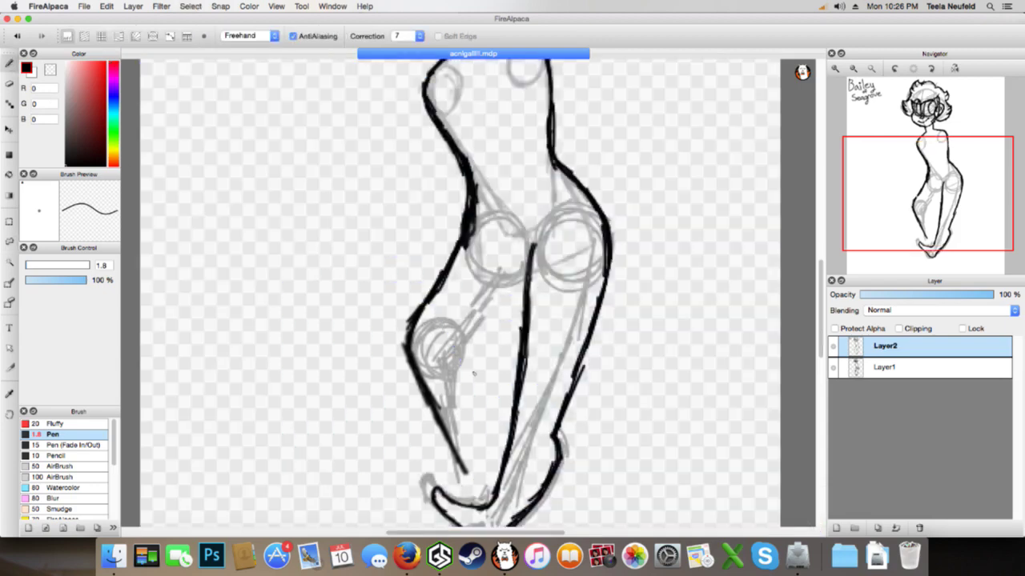
mouse_move(897, 196)
key(super+z)
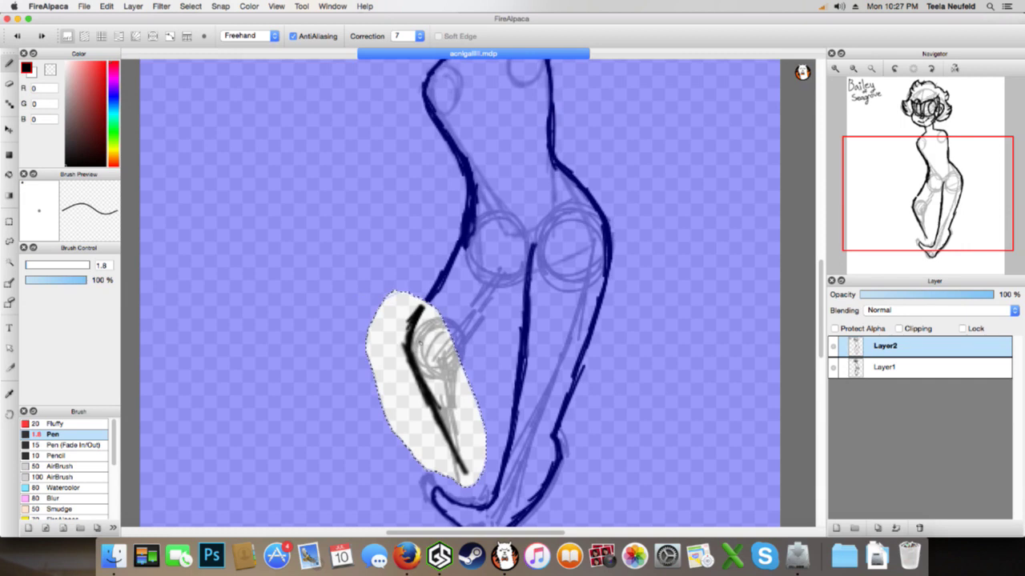
Transform the selected knee and shin contour again with a slight rotation and shift, apply it, and clear the selection
key(super+t)
drag(433, 358, 433, 361)
drag(521, 283, 518, 279)
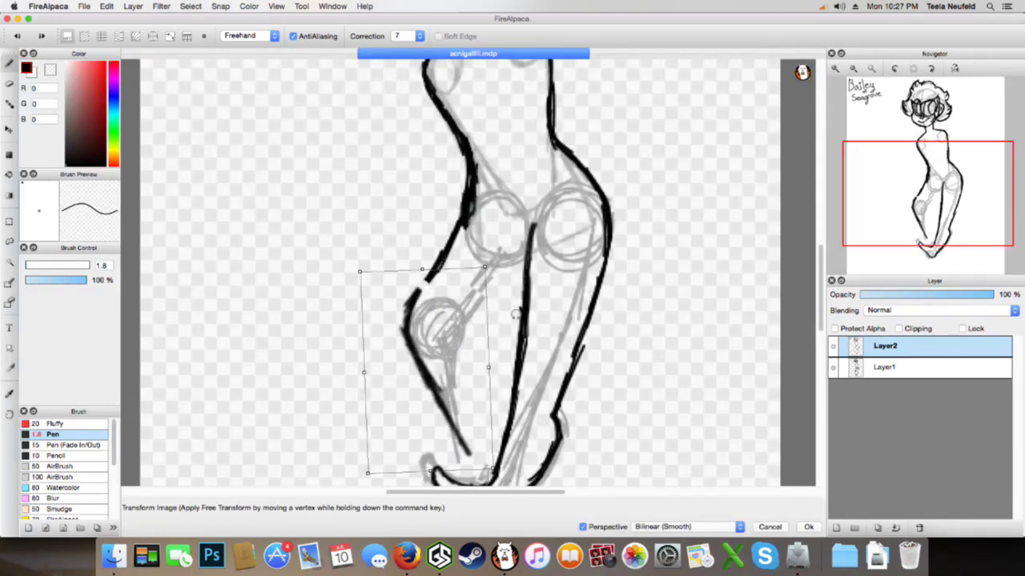
click(808, 527)
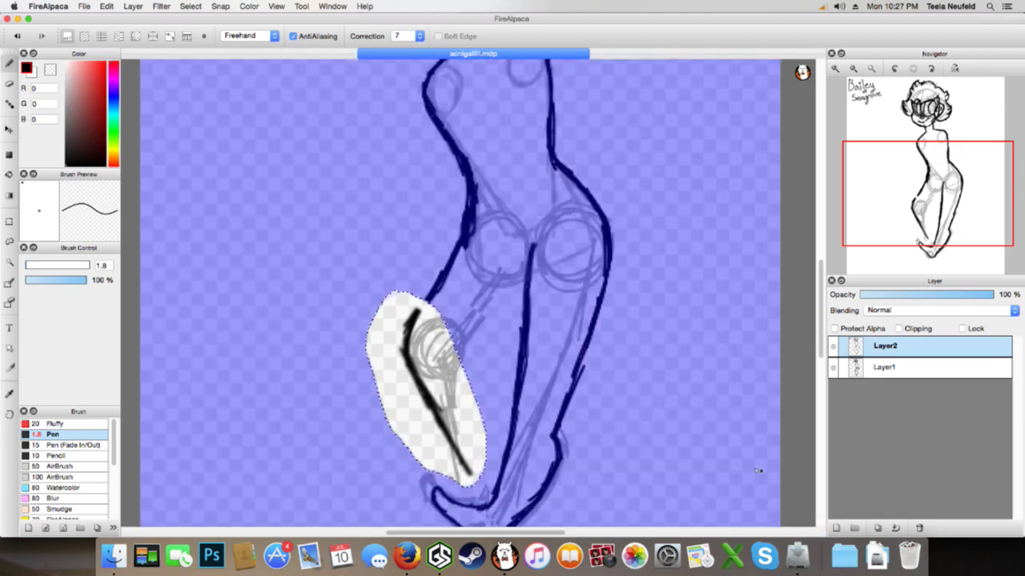
key(super+t)
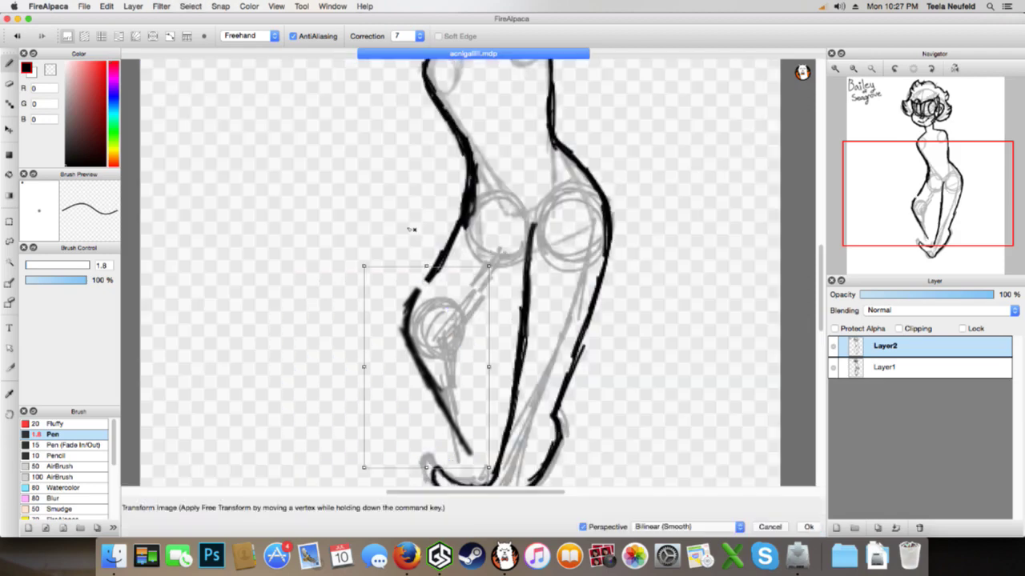
click(807, 528)
key(super+d)
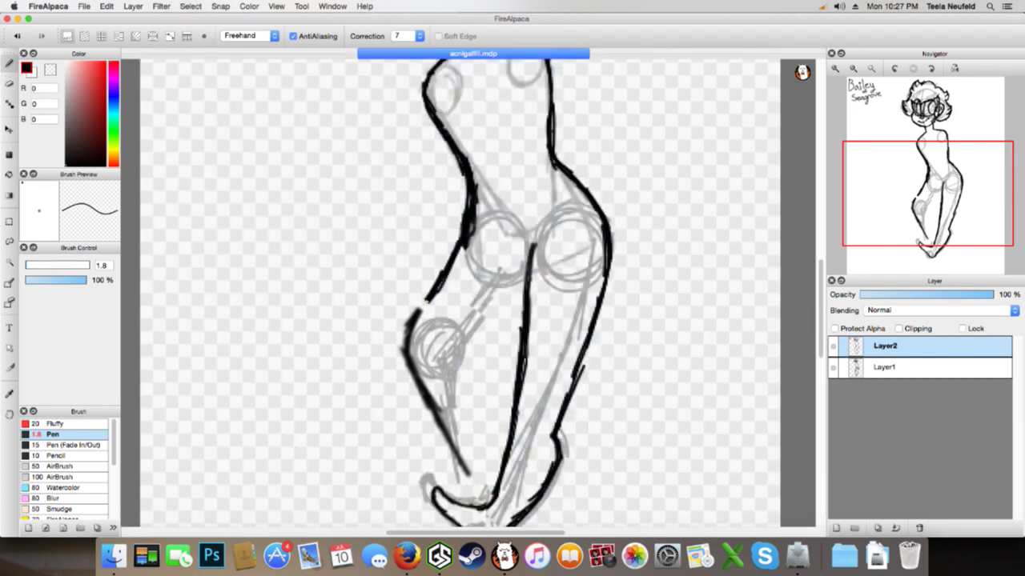
Join the thigh to the knee, erase the rough thigh line and hip overlap, and reink the outer thigh from hip to knee
drag(414, 310, 433, 294)
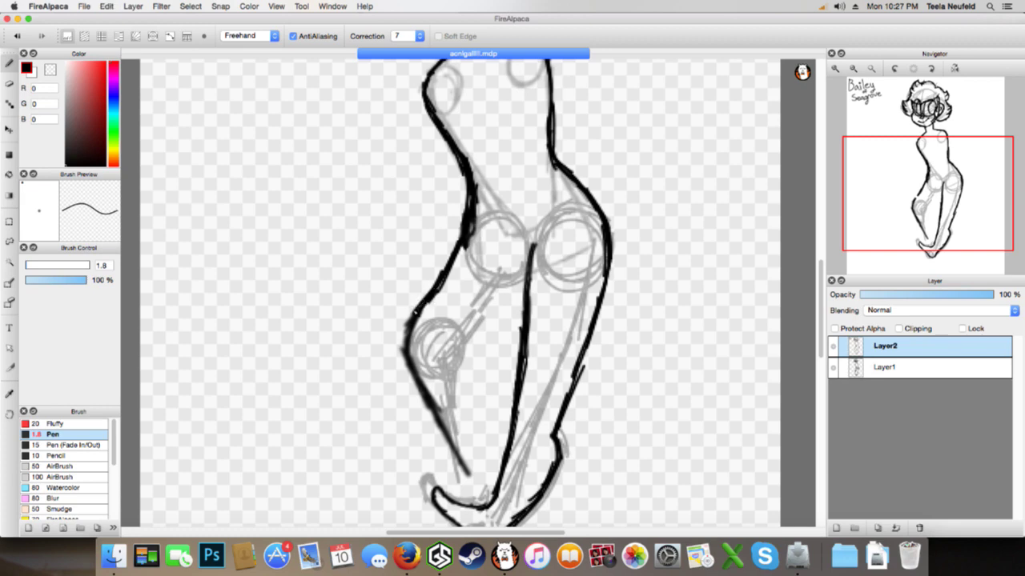
drag(461, 234, 444, 270)
click(10, 84)
mouse_move(436, 312)
mouse_down()
mouse_move(447, 254)
mouse_move(447, 283)
mouse_up()
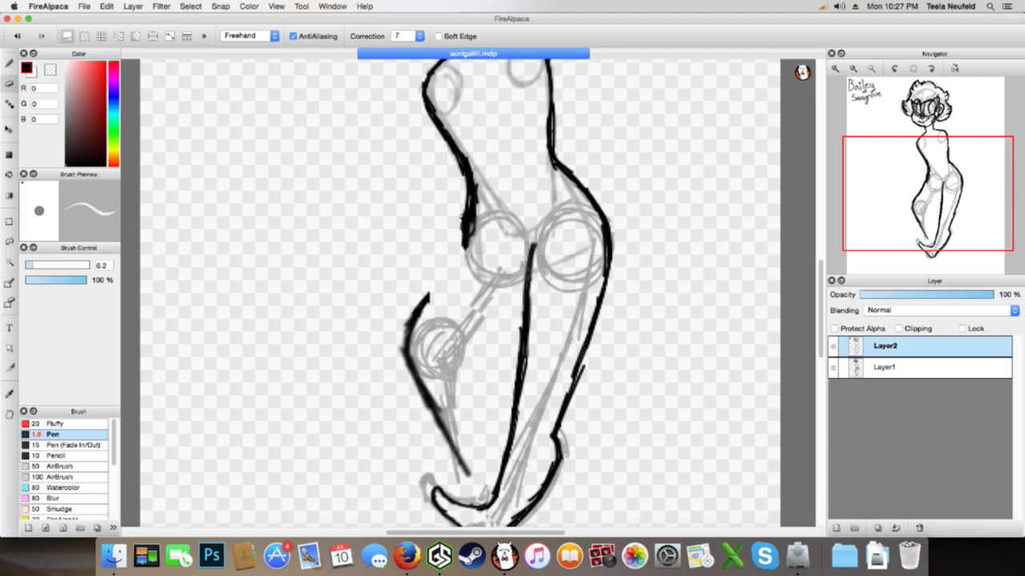
mouse_move(459, 244)
mouse_down()
mouse_move(455, 225)
mouse_move(472, 238)
mouse_up()
key(b)
drag(469, 225, 419, 299)
drag(447, 264, 411, 316)
drag(463, 234, 426, 301)
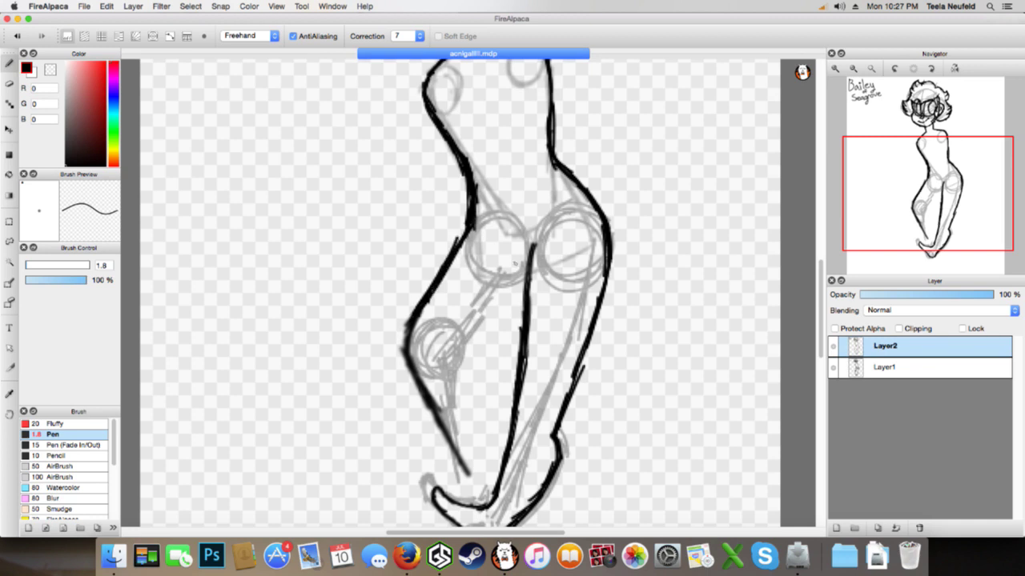
Ink the bent leg's inner thigh line from the crotch down to the back of the knee
drag(524, 252, 485, 325)
drag(523, 280, 477, 341)
drag(507, 308, 450, 365)
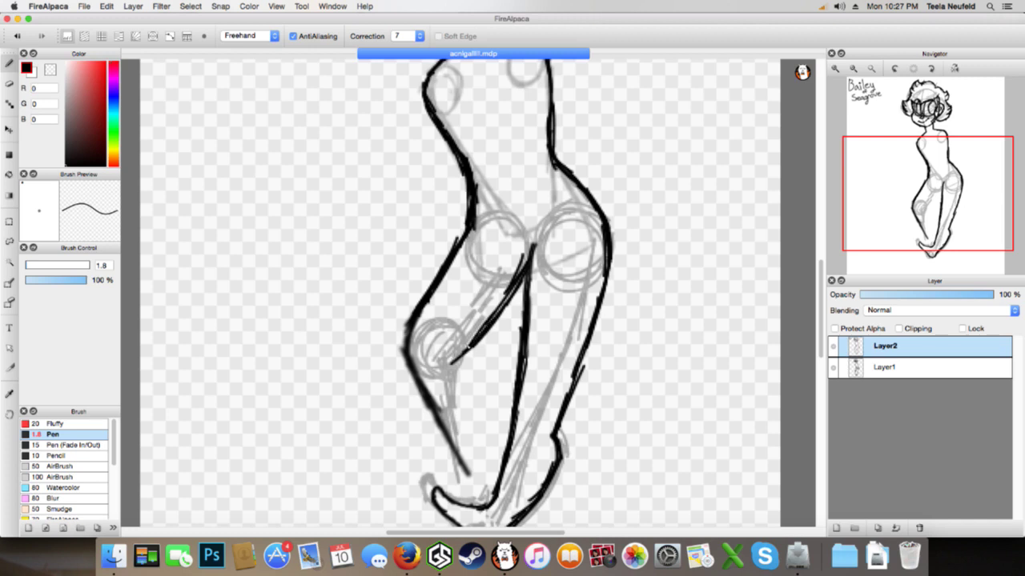
mouse_move(517, 290)
mouse_down()
mouse_move(463, 360)
mouse_move(479, 352)
mouse_up()
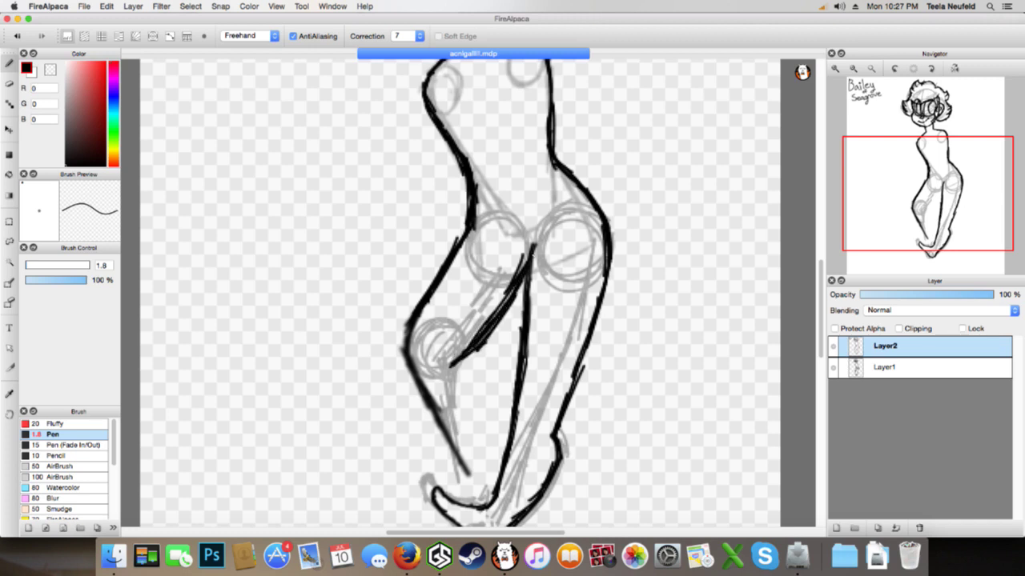
Ink the bent leg's calf line from behind the knee down to the ankle with overlapping strokes
drag(462, 357, 496, 465)
drag(479, 381, 493, 466)
drag(488, 431, 494, 470)
drag(480, 373, 489, 460)
drag(480, 349, 485, 405)
drag(477, 356, 490, 423)
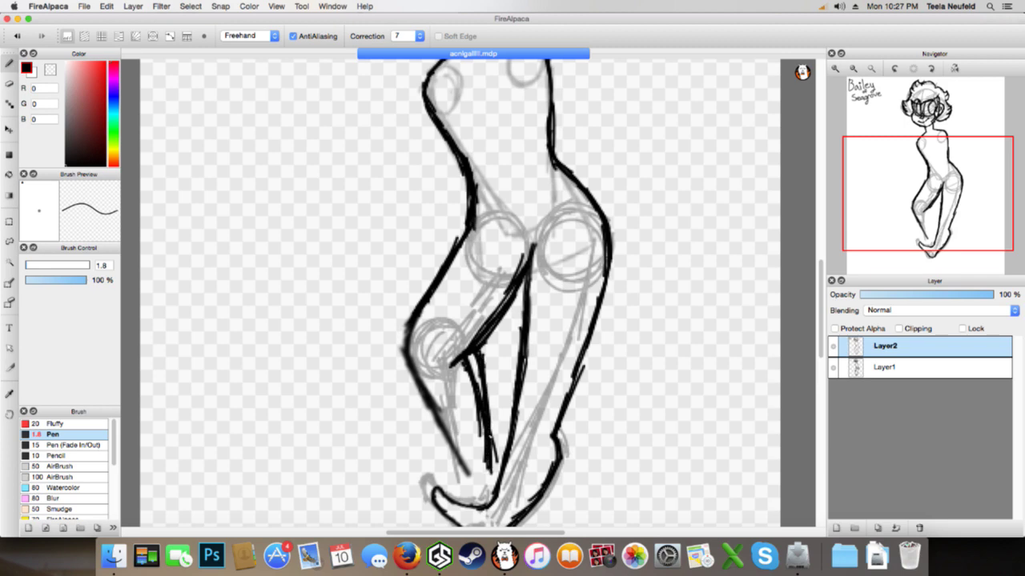
On Layer1, sketch an ankle circle and a rough foot guide for the bent leg behind the front foot
drag(900, 196, 897, 244)
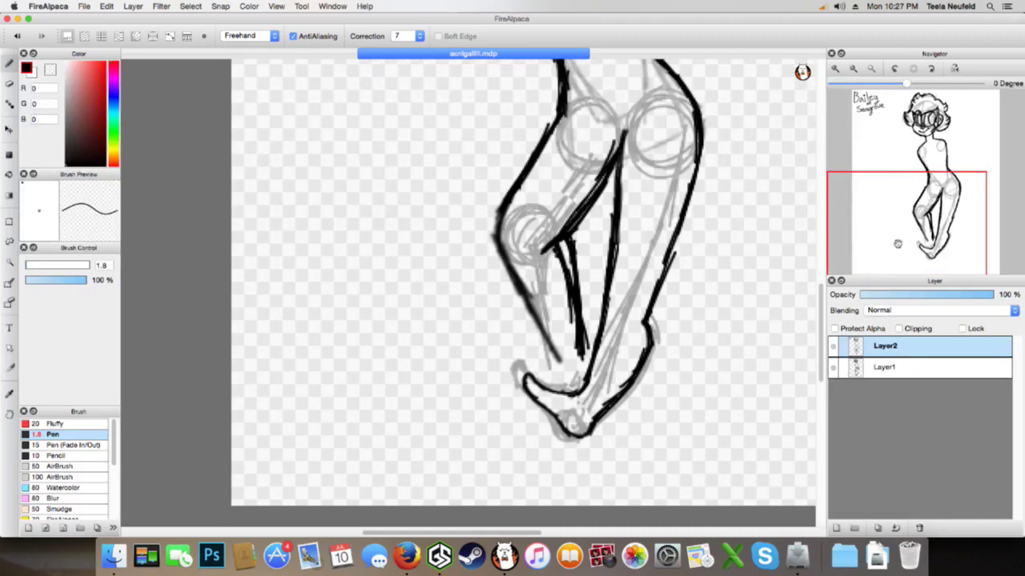
click(860, 371)
mouse_move(570, 353)
mouse_down()
mouse_move(553, 375)
mouse_move(579, 387)
mouse_move(570, 350)
mouse_up()
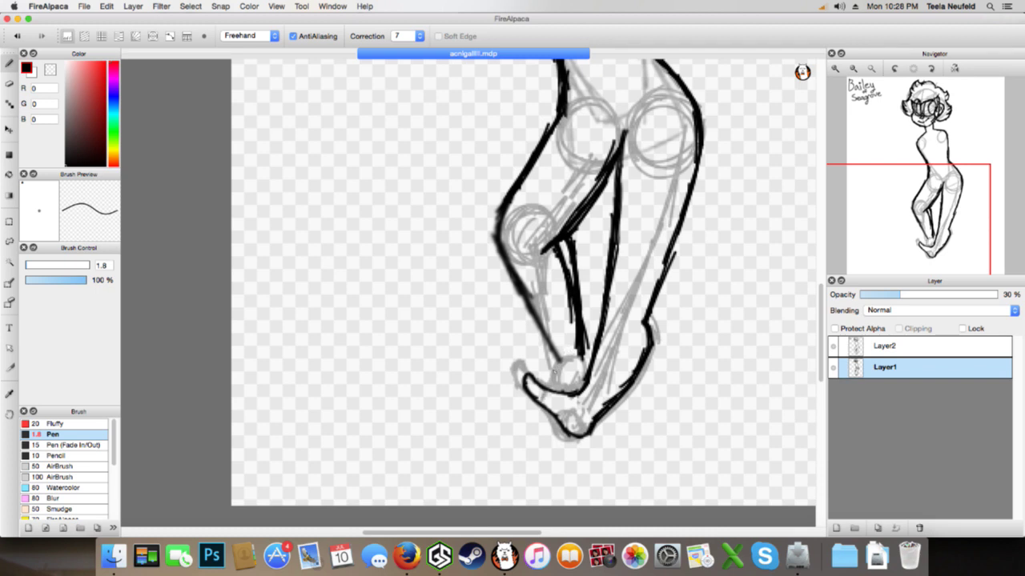
drag(535, 400, 531, 415)
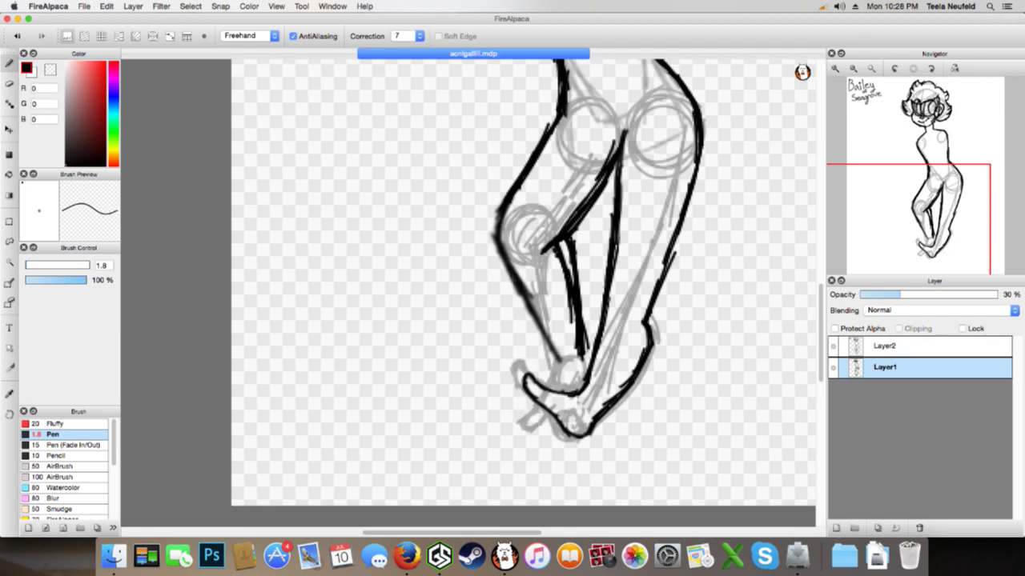
On Layer2, ink the bent leg's ankle and foot behind the front foot, erasing and redrawing the toe end
click(883, 345)
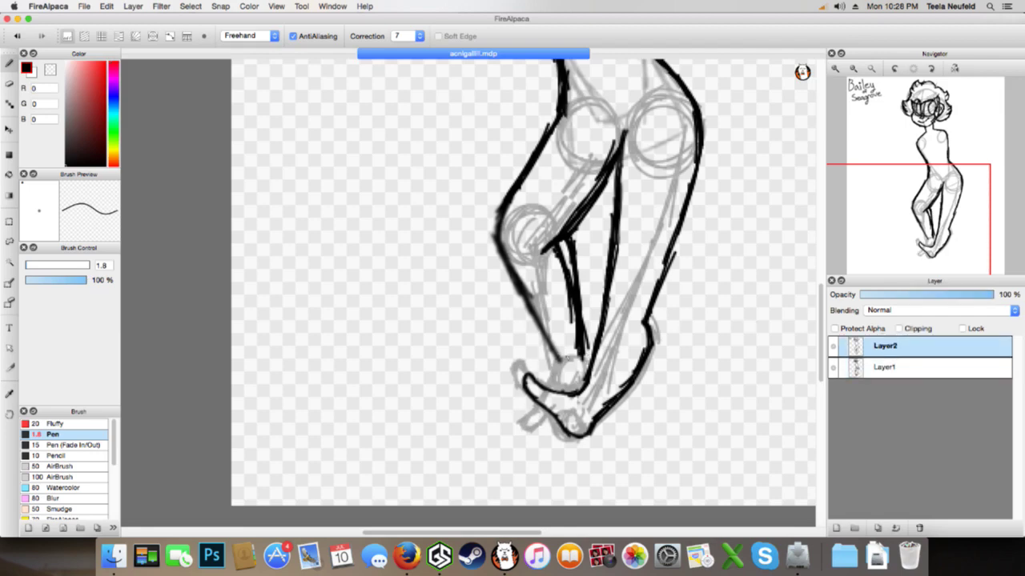
mouse_move(562, 355)
mouse_down()
mouse_move(523, 418)
mouse_move(538, 431)
mouse_move(551, 407)
mouse_up()
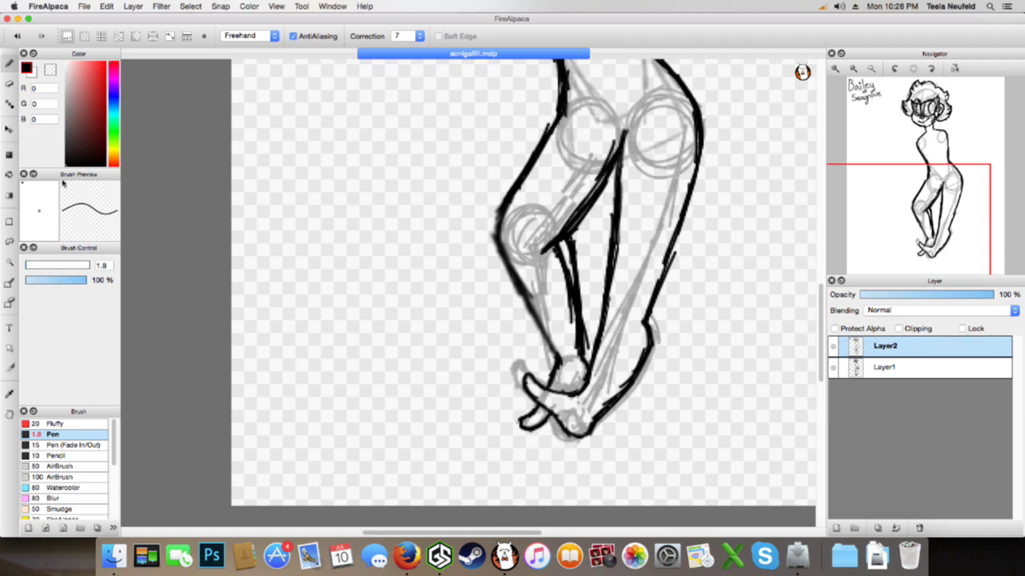
click(13, 85)
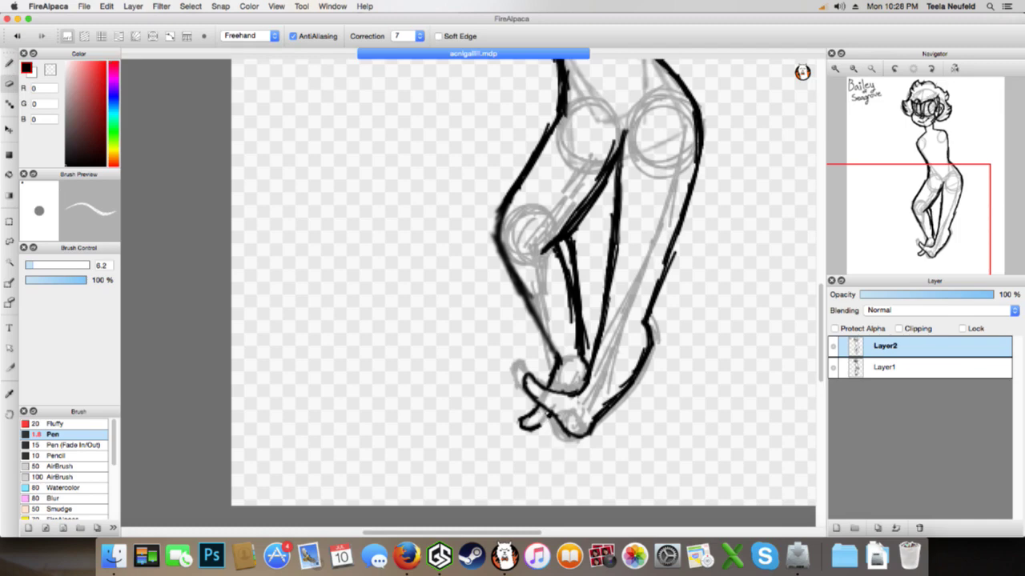
drag(546, 416, 525, 427)
click(10, 61)
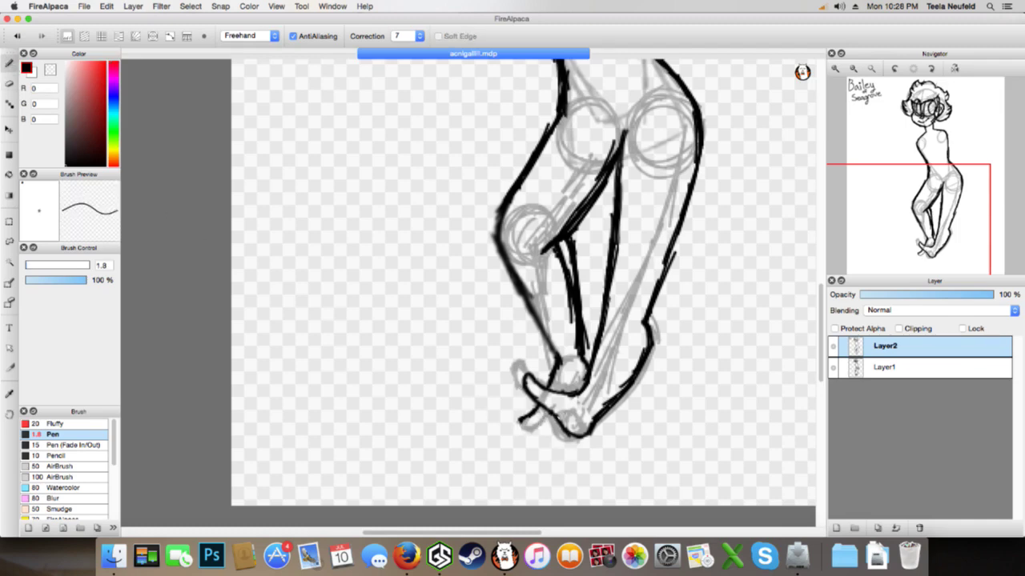
mouse_move(555, 412)
mouse_down()
mouse_move(536, 431)
mouse_move(519, 426)
mouse_up()
drag(558, 383, 533, 410)
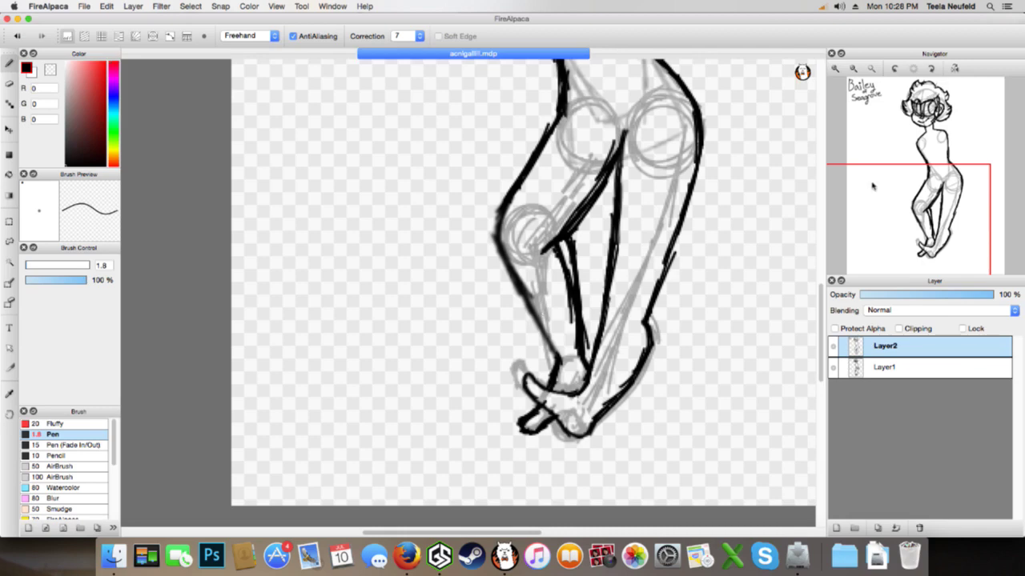
click(853, 69)
click(853, 69)
click(853, 69)
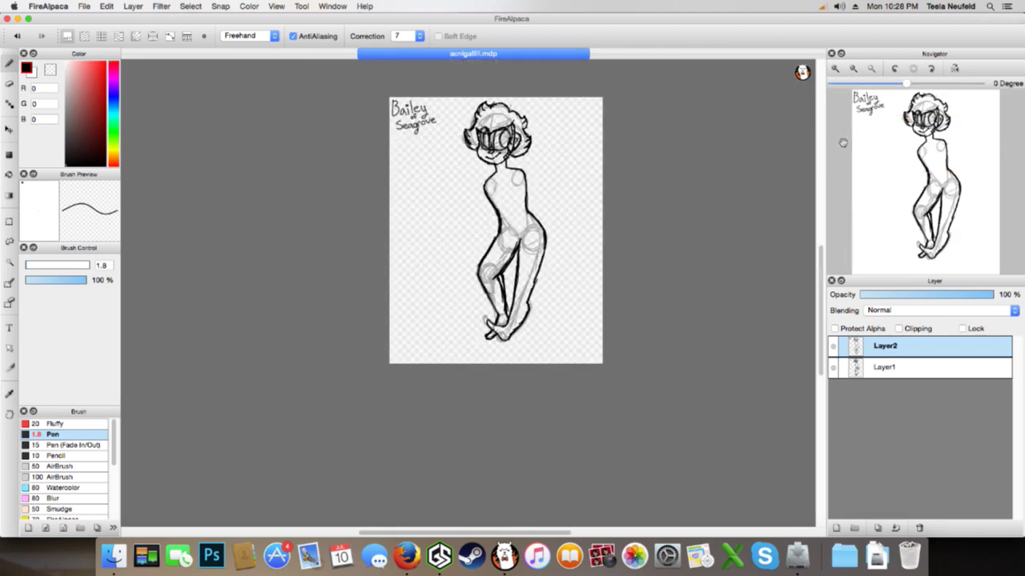
click(835, 69)
click(835, 69)
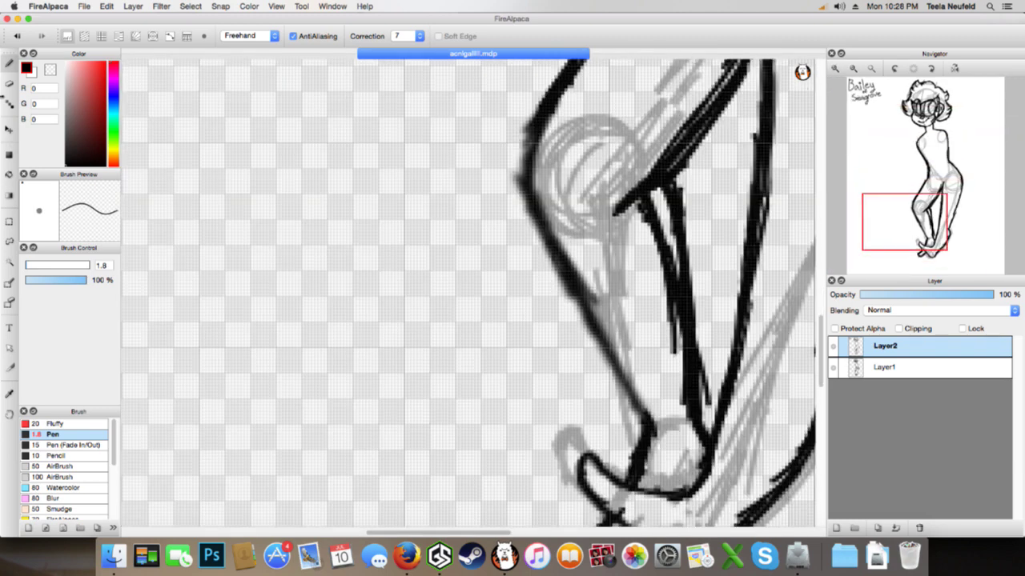
Erase the doubled calf line of the bent leg and redraw it as one line from the knee down to the ankle
key(e)
mouse_move(661, 226)
mouse_down()
mouse_move(642, 205)
mouse_move(660, 207)
mouse_move(671, 363)
mouse_move(663, 329)
mouse_up()
mouse_move(692, 362)
mouse_down()
mouse_move(675, 382)
mouse_move(702, 320)
mouse_move(700, 279)
mouse_move(682, 290)
mouse_up()
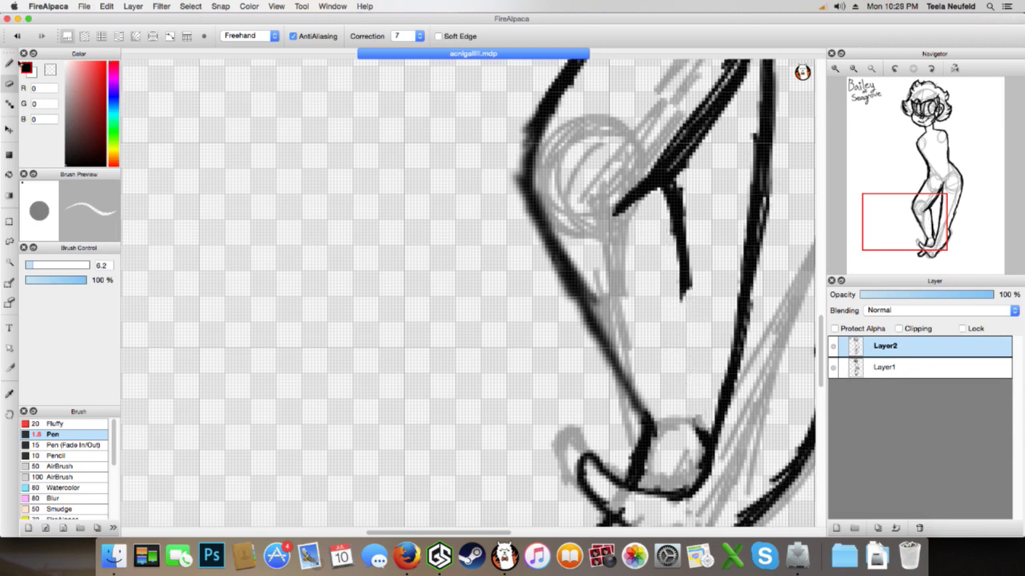
key(b)
mouse_move(683, 211)
mouse_down()
mouse_move(682, 373)
mouse_move(709, 434)
mouse_move(695, 378)
mouse_move(701, 288)
mouse_up()
drag(693, 347, 688, 267)
drag(697, 325, 699, 244)
Erase the straight leg's outer line from the calf to the heel and re-ink it closer to the leg
click(853, 68)
click(852, 68)
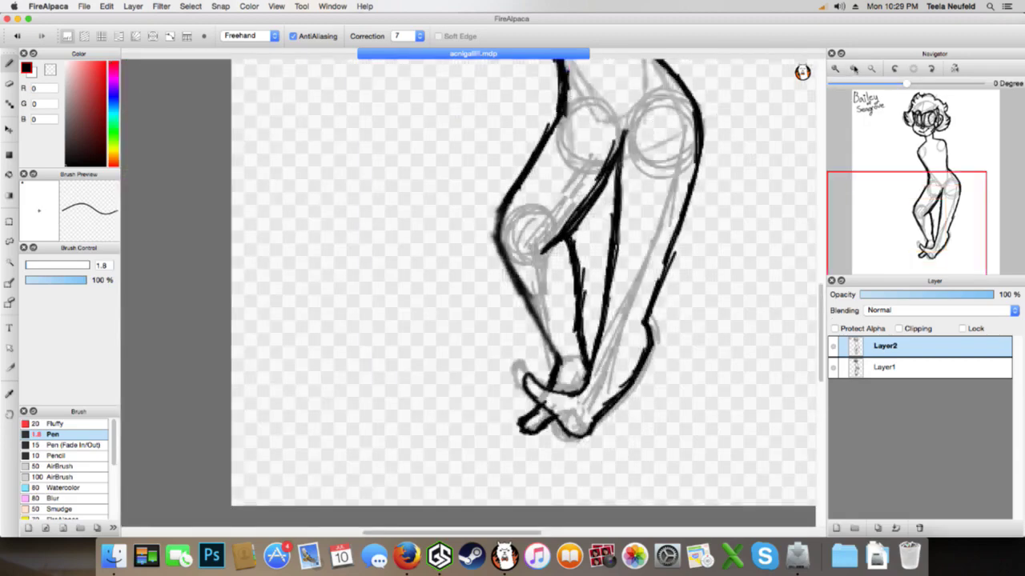
click(852, 68)
drag(890, 162, 930, 230)
click(835, 68)
click(835, 68)
click(834, 68)
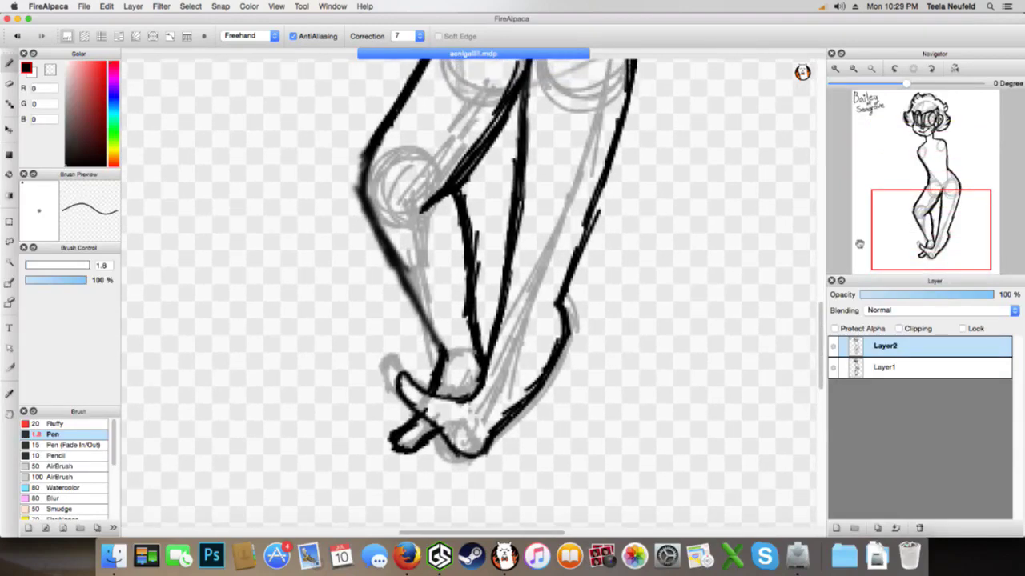
click(10, 84)
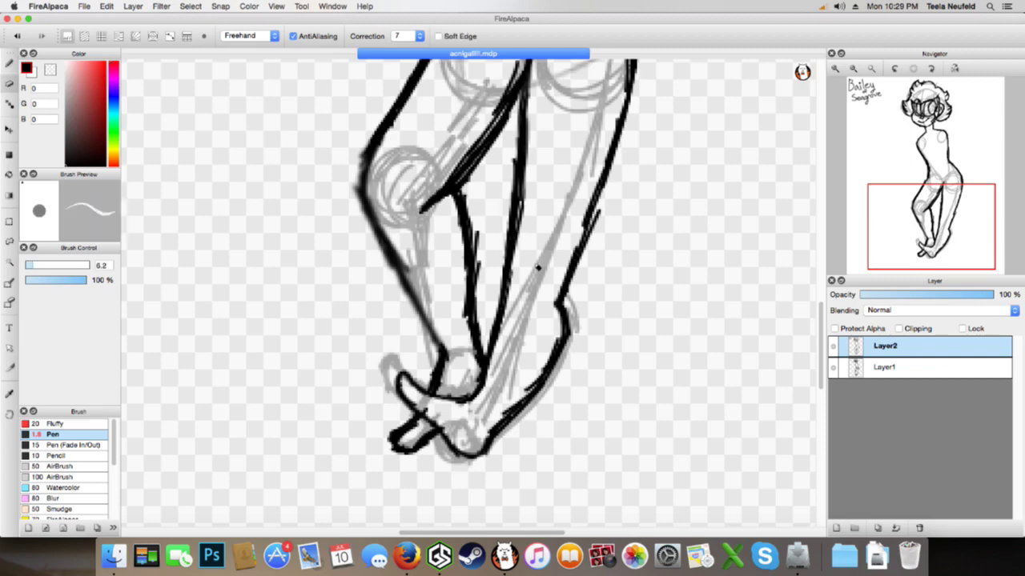
mouse_move(573, 302)
mouse_down()
mouse_move(569, 340)
mouse_move(544, 358)
mouse_move(534, 407)
mouse_move(510, 443)
mouse_move(513, 418)
mouse_up()
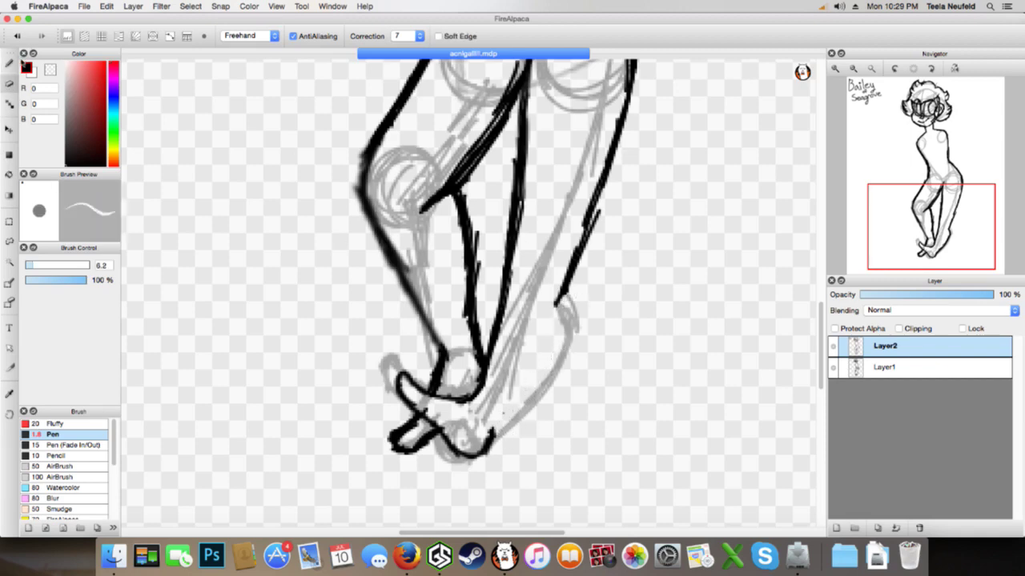
click(10, 64)
mouse_move(586, 232)
mouse_down()
mouse_move(605, 272)
mouse_move(591, 302)
mouse_move(489, 434)
mouse_up()
mouse_move(523, 389)
mouse_down()
mouse_move(570, 323)
mouse_move(558, 253)
mouse_move(579, 275)
mouse_move(579, 228)
mouse_move(608, 225)
mouse_move(596, 276)
mouse_move(560, 344)
mouse_move(587, 268)
mouse_move(545, 353)
mouse_up()
Erase the straight leg's outer line below the knee and redraw the calf bulge higher, joining it to the heel line
key(e)
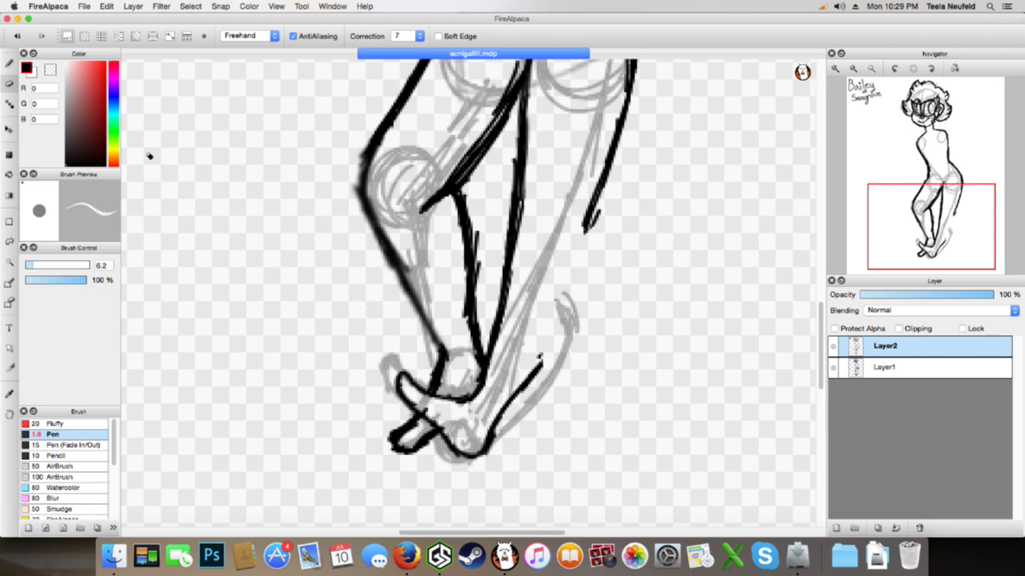
key(super+z)
mouse_move(598, 244)
mouse_down()
mouse_move(600, 281)
mouse_move(601, 251)
mouse_move(575, 327)
mouse_up()
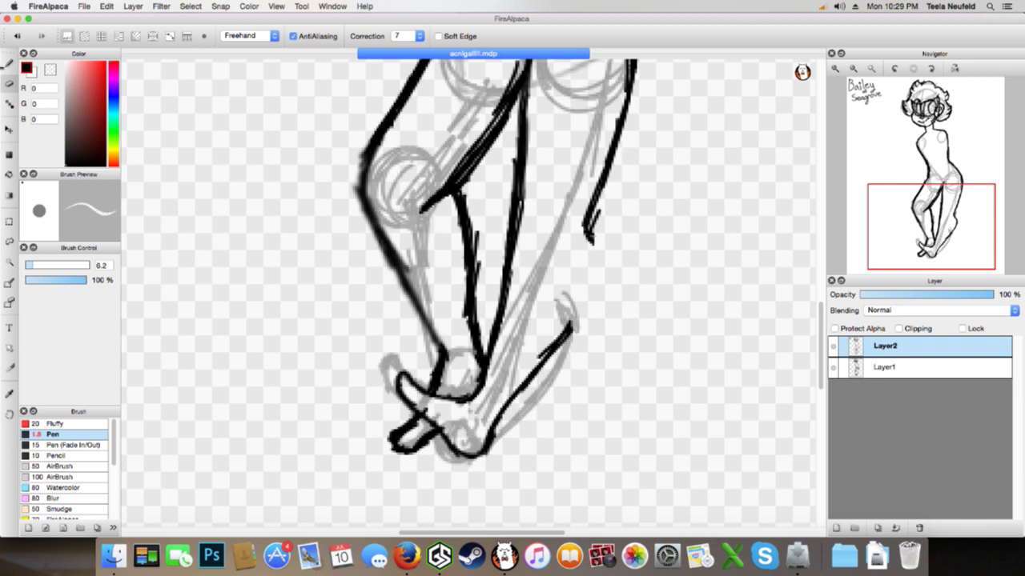
click(10, 66)
mouse_move(595, 244)
mouse_down()
mouse_move(585, 312)
mouse_move(570, 329)
mouse_up()
drag(596, 283, 597, 210)
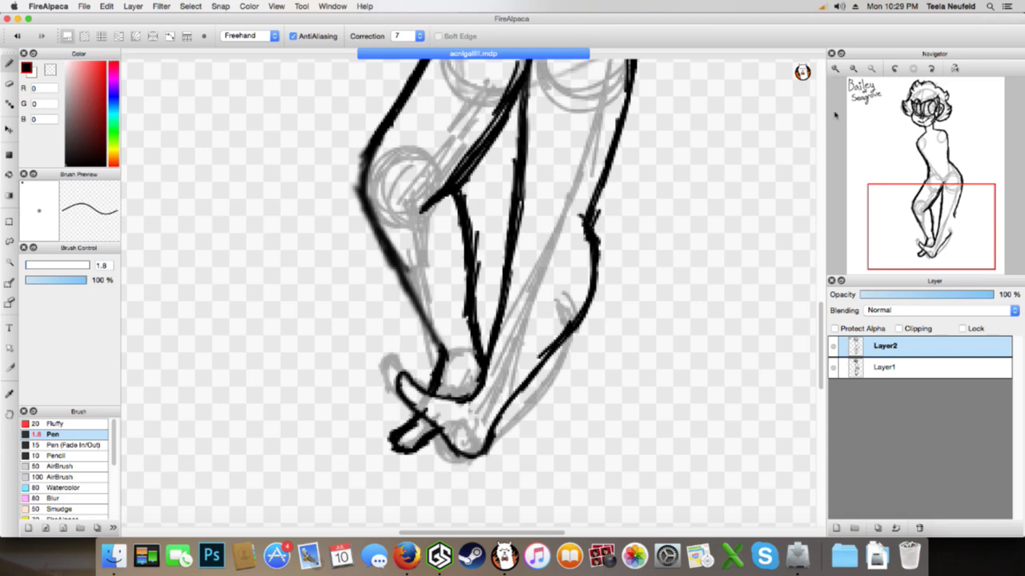
Reinforce the straight leg's lower calf line with another stroke from the heel up to the calf bulge
click(857, 70)
click(852, 70)
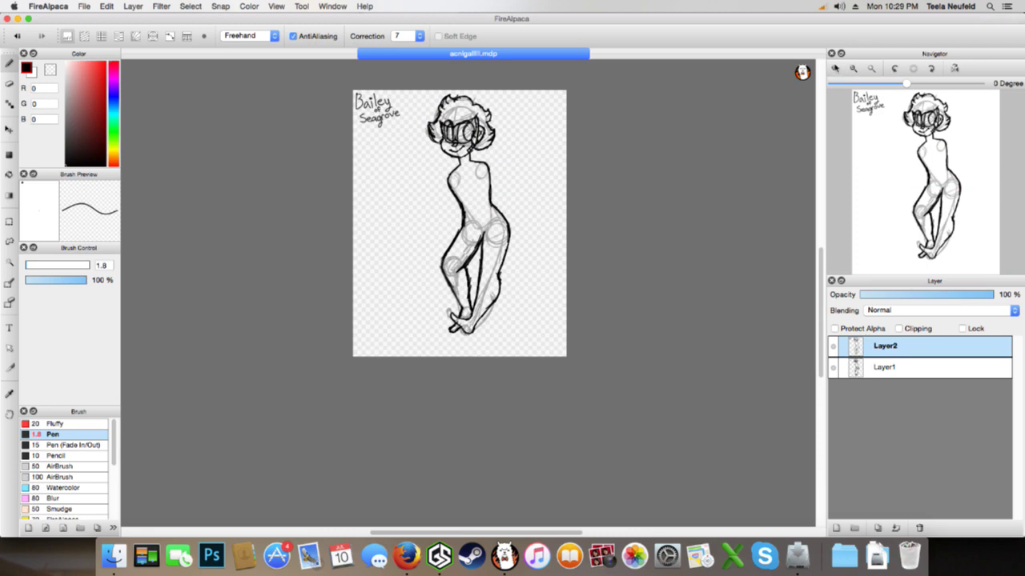
click(834, 68)
click(834, 68)
click(834, 68)
drag(492, 445, 574, 330)
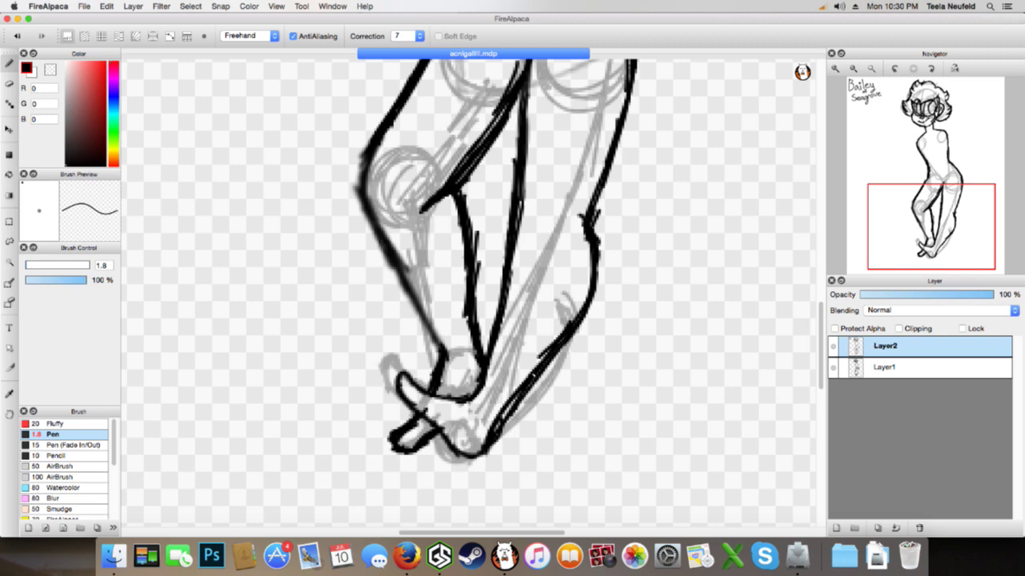
Examine the legs' proportions against the whole figure
click(854, 68)
click(854, 68)
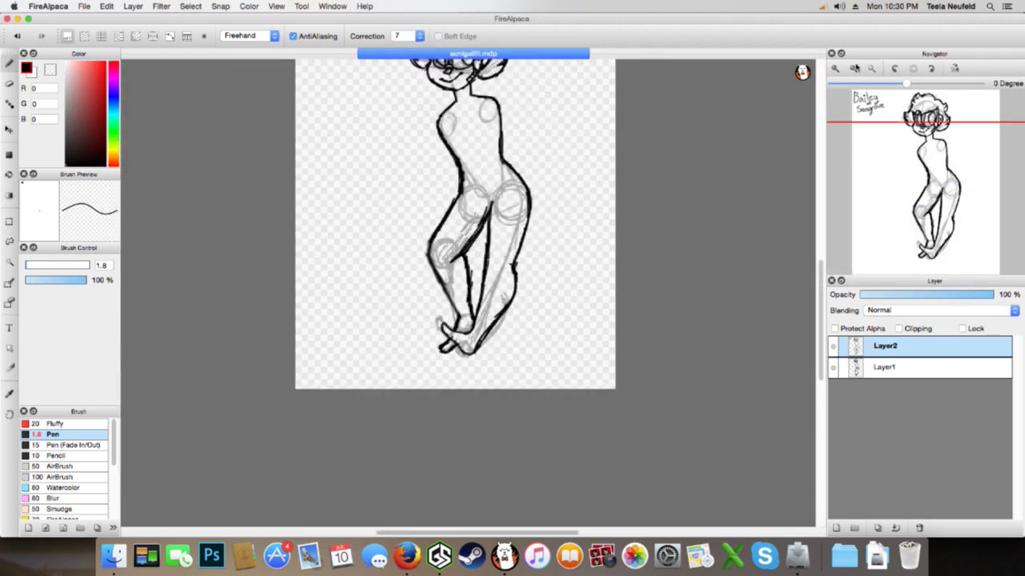
click(854, 68)
drag(920, 183, 921, 183)
click(852, 71)
click(852, 70)
click(838, 70)
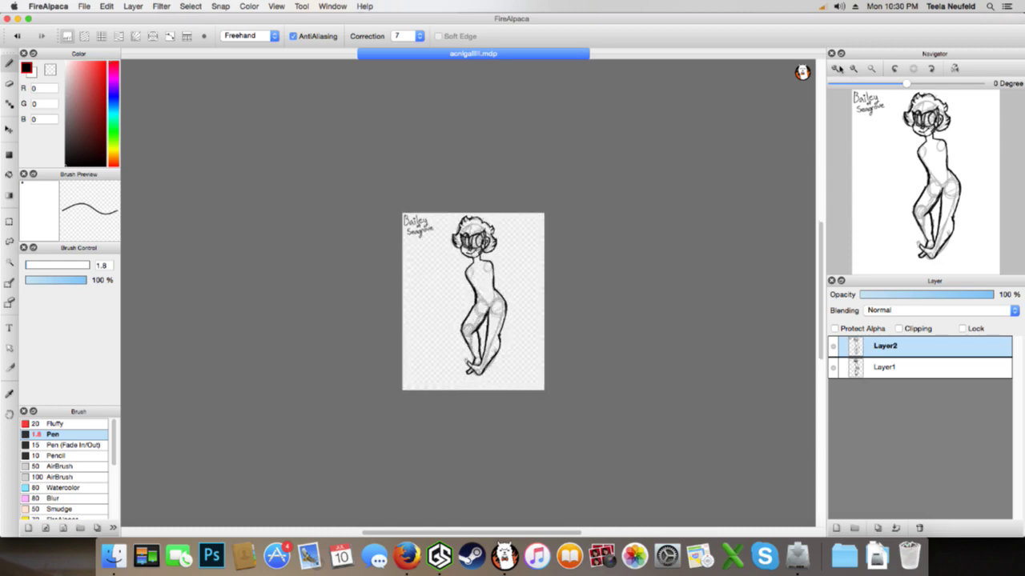
Lasso the straight leg with its outer hip and the feet, and try shifting the selection slightly with a transform
click(838, 70)
click(838, 70)
click(838, 71)
drag(921, 181, 938, 209)
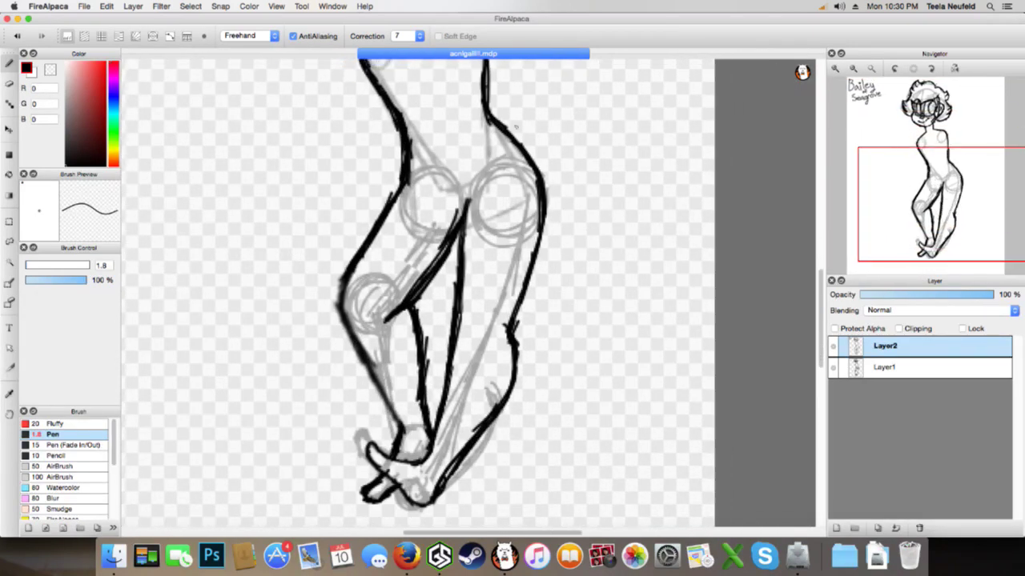
click(10, 239)
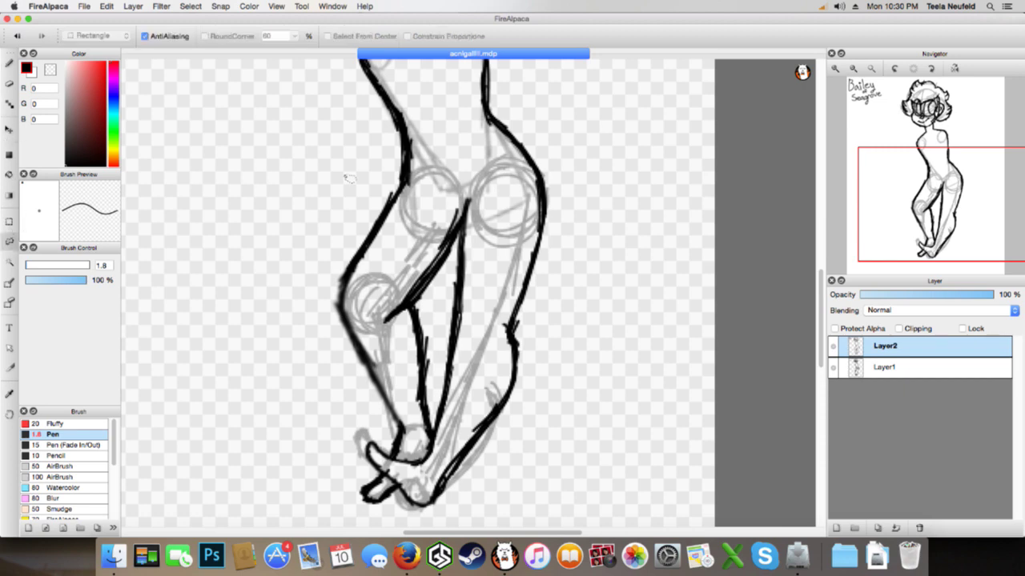
mouse_move(462, 233)
mouse_down()
mouse_move(432, 442)
mouse_move(397, 457)
mouse_move(371, 438)
mouse_move(366, 464)
mouse_up()
mouse_move(410, 506)
mouse_down()
mouse_move(530, 439)
mouse_move(560, 317)
mouse_move(567, 221)
mouse_move(545, 145)
mouse_move(500, 120)
mouse_move(488, 168)
mouse_move(510, 197)
mouse_up()
key(super+t)
drag(597, 156, 601, 165)
click(808, 526)
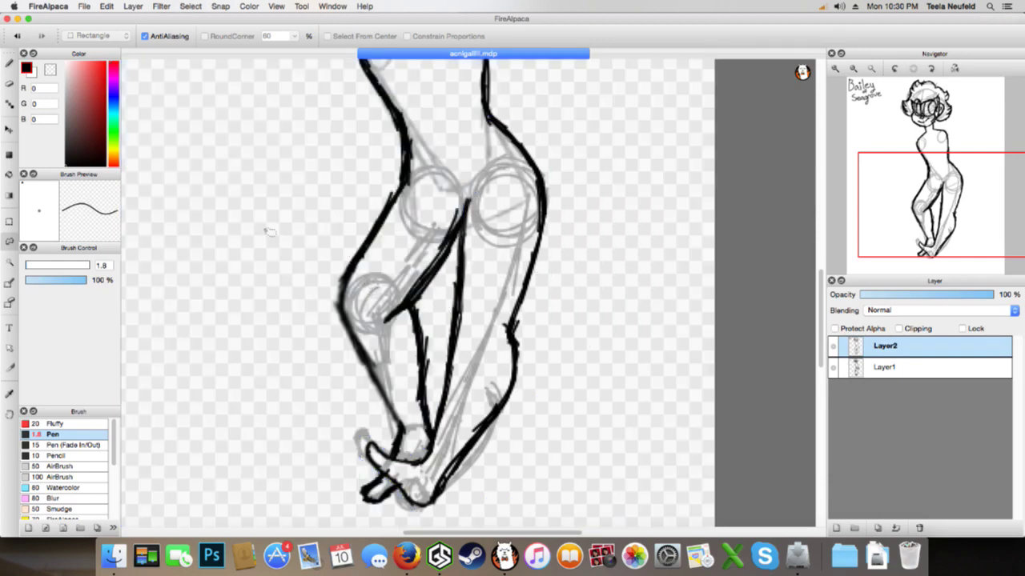
Restore the leg selection, transform it slightly inward toward the bent leg, and deselect
click(17, 37)
click(18, 37)
click(42, 37)
key(super+t)
drag(554, 248, 548, 245)
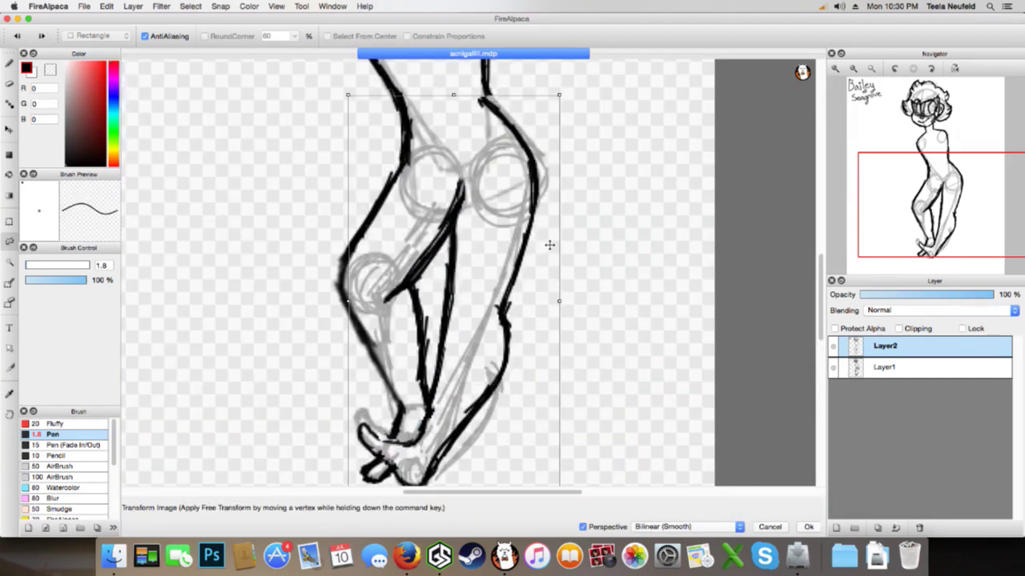
drag(459, 390, 461, 389)
click(809, 528)
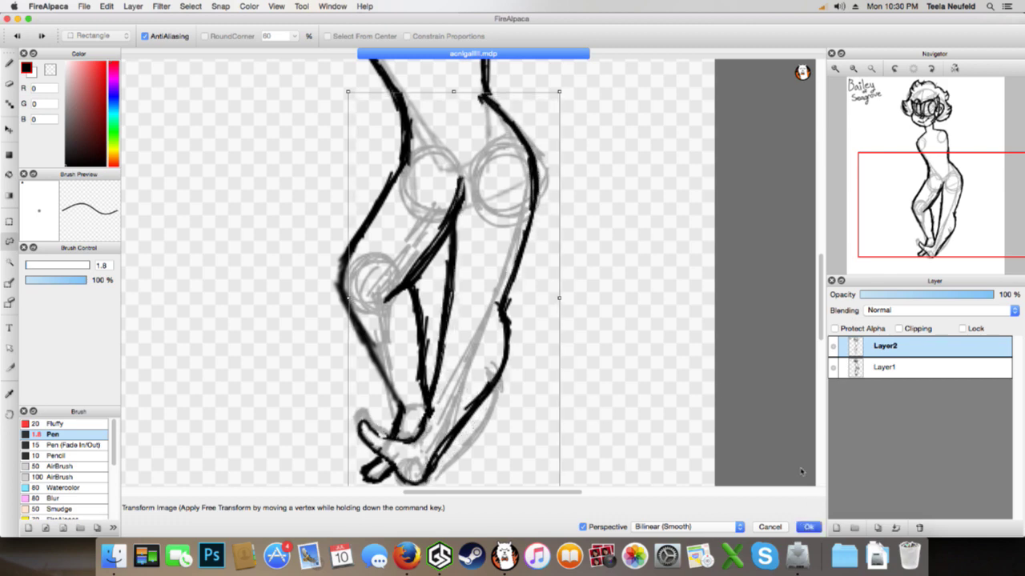
drag(923, 200, 927, 191)
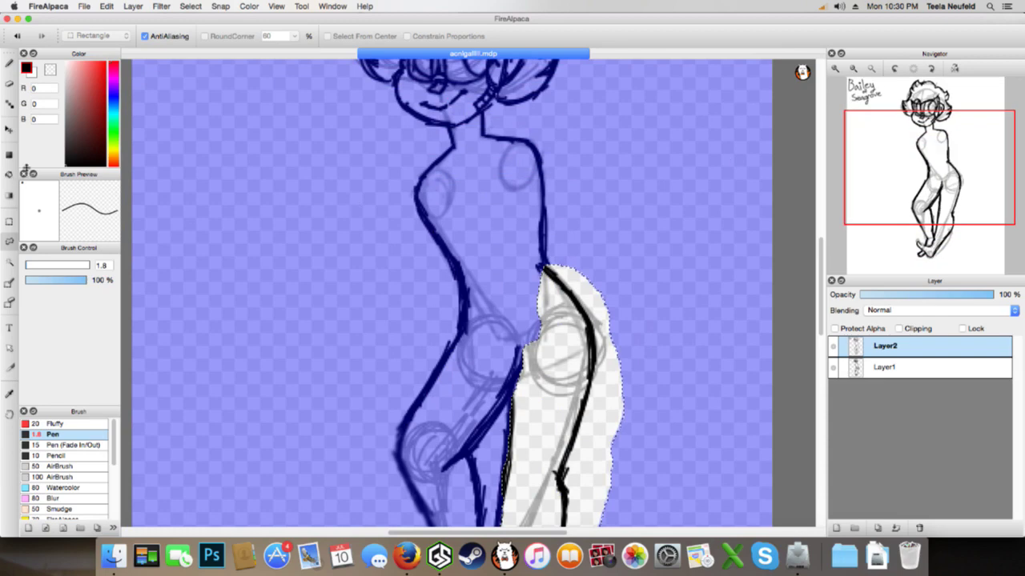
key(e)
key(super+d)
key(super+d)
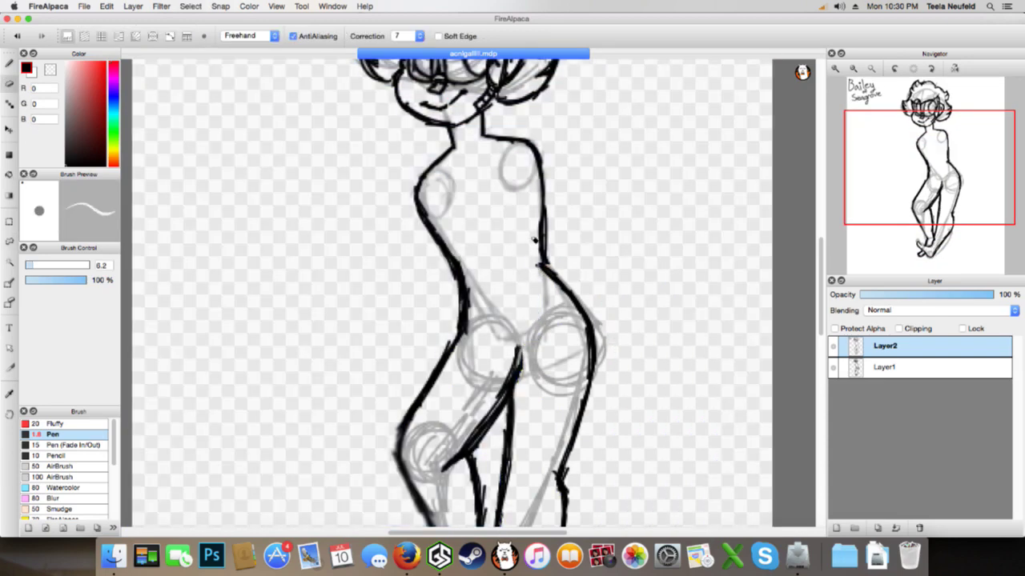
Redraw the upper end of the inner thigh line at the crotch, undoing the unwanted strokes
click(854, 69)
click(853, 69)
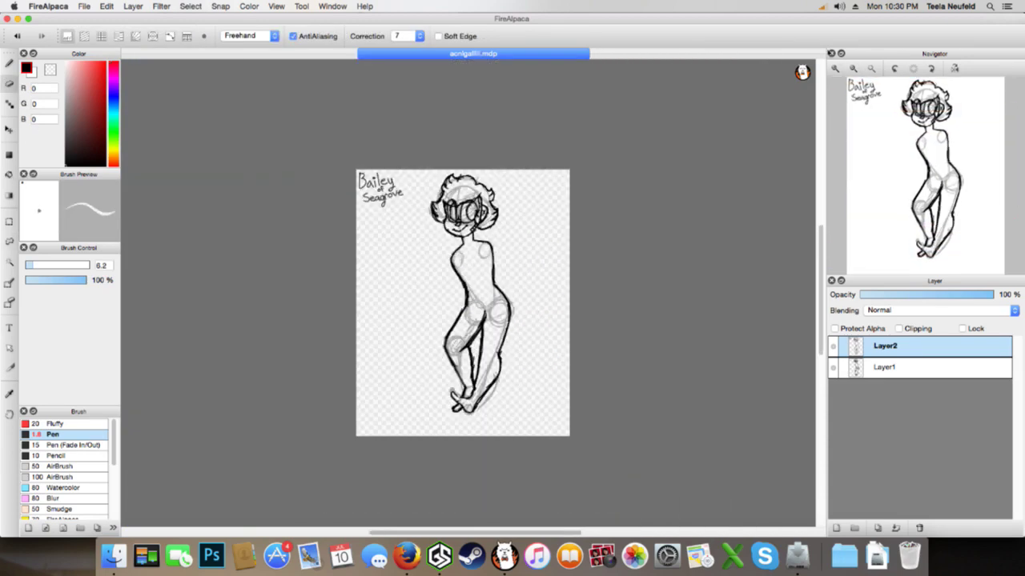
click(836, 69)
click(835, 68)
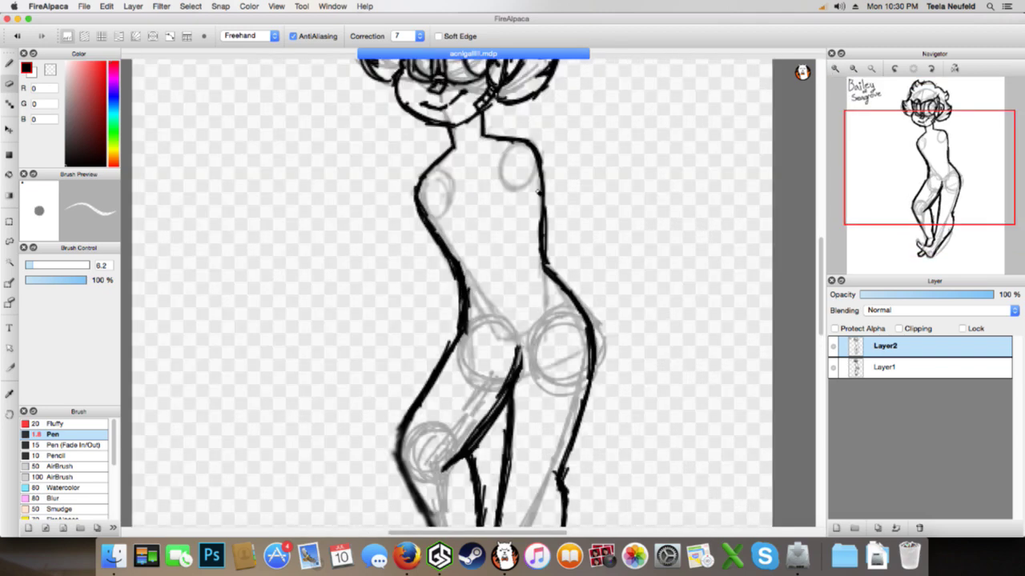
key(super+z)
key(b)
drag(512, 377, 516, 346)
key(super+z)
key(super+z)
drag(514, 394, 519, 346)
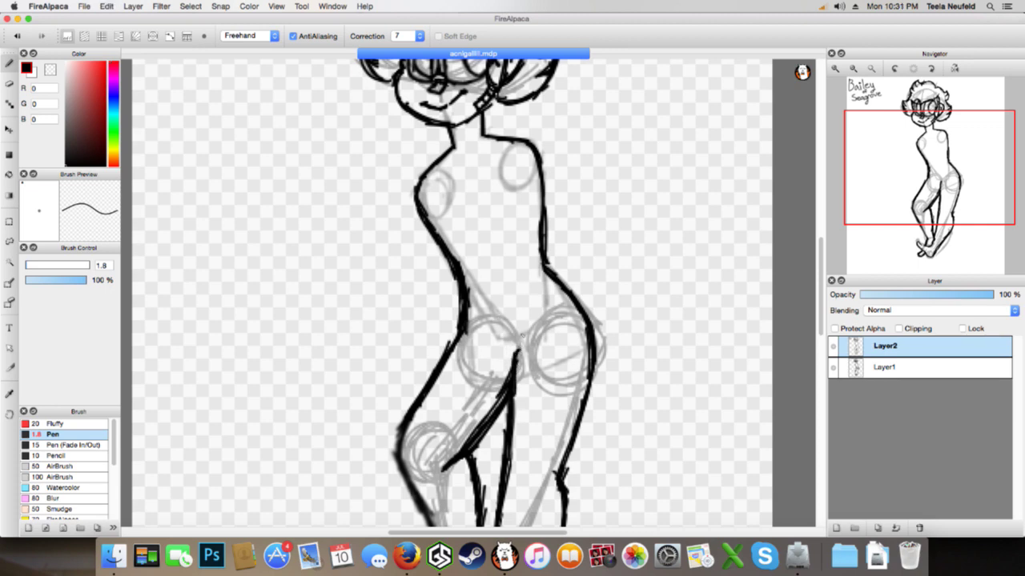
Thicken the torso's side line above the straight leg, from the waist up to the shoulder
drag(889, 202, 914, 169)
drag(625, 322, 611, 199)
mouse_move(617, 250)
mouse_down()
mouse_move(589, 191)
mouse_move(566, 189)
mouse_up()
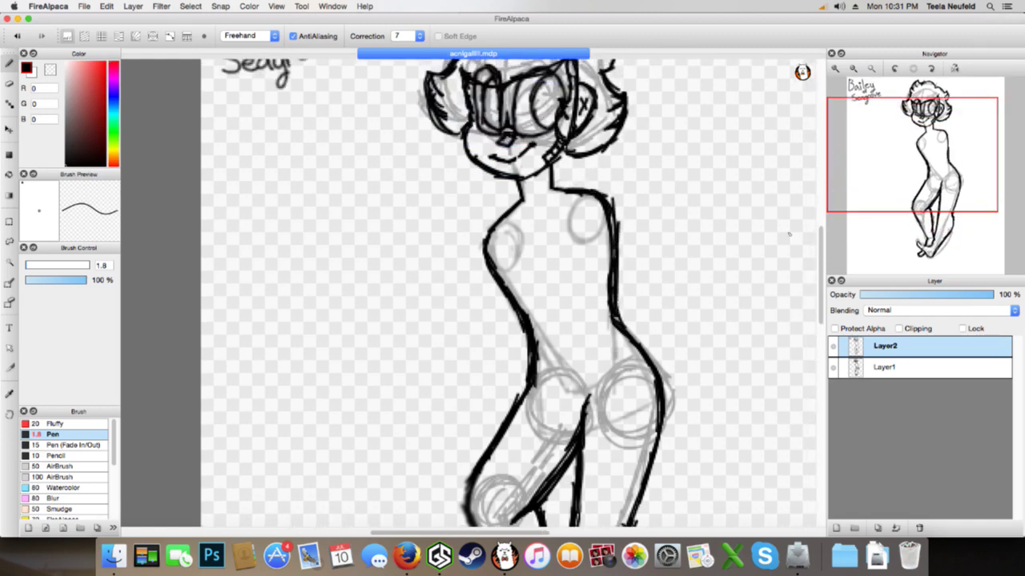
Erase the sharp corner between waist and hip above the straight leg and redraw it as a smoother curve
mouse_move(856, 143)
drag(911, 186, 917, 209)
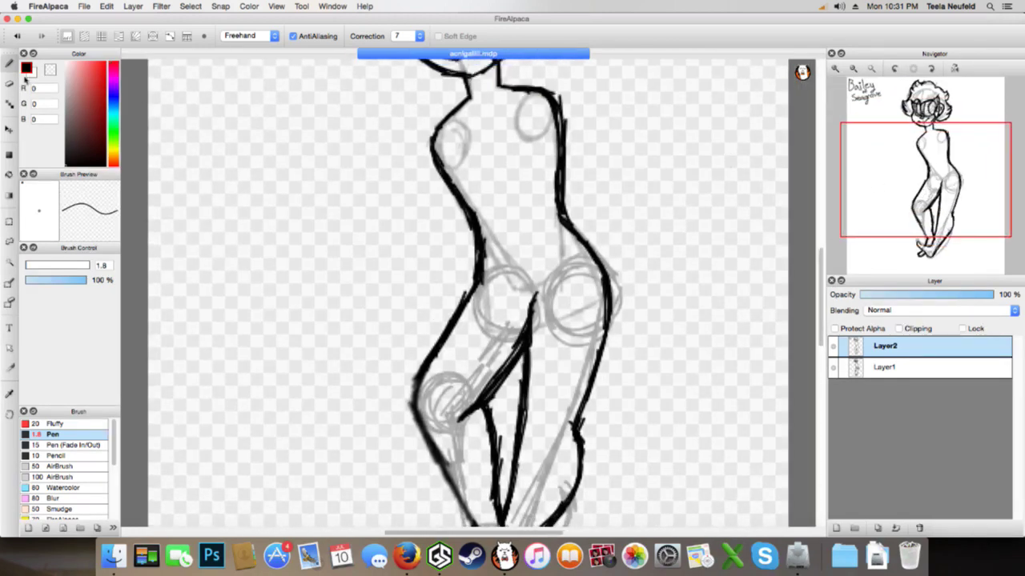
key(e)
drag(558, 198, 594, 251)
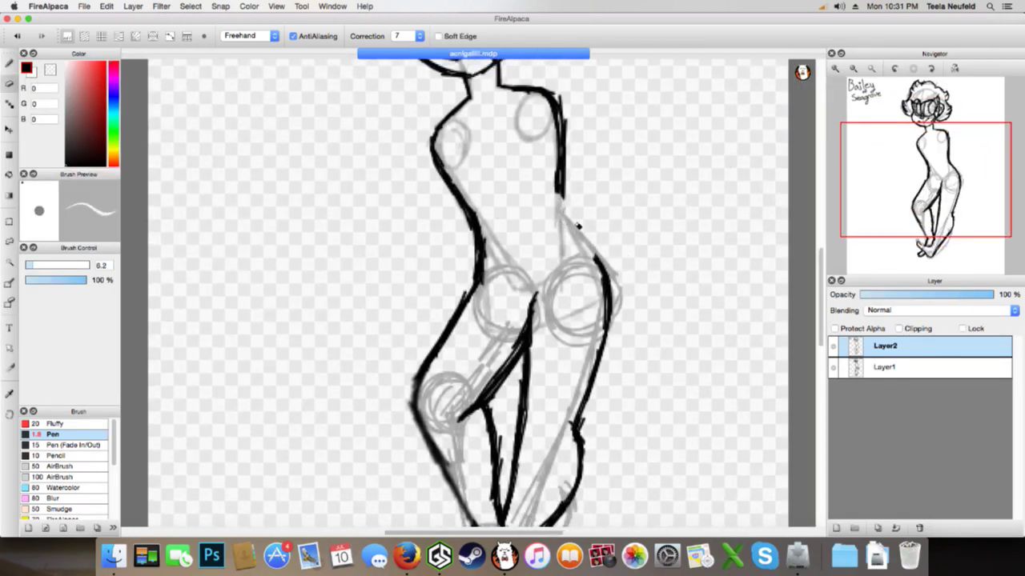
click(13, 63)
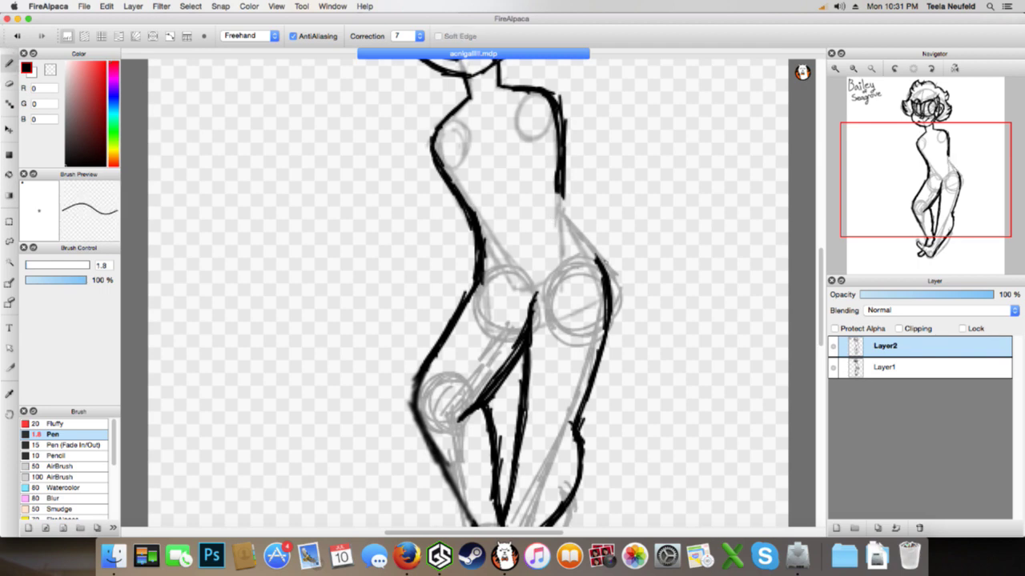
mouse_move(599, 251)
mouse_down()
mouse_move(559, 199)
mouse_move(560, 216)
mouse_move(581, 236)
mouse_move(594, 234)
mouse_up()
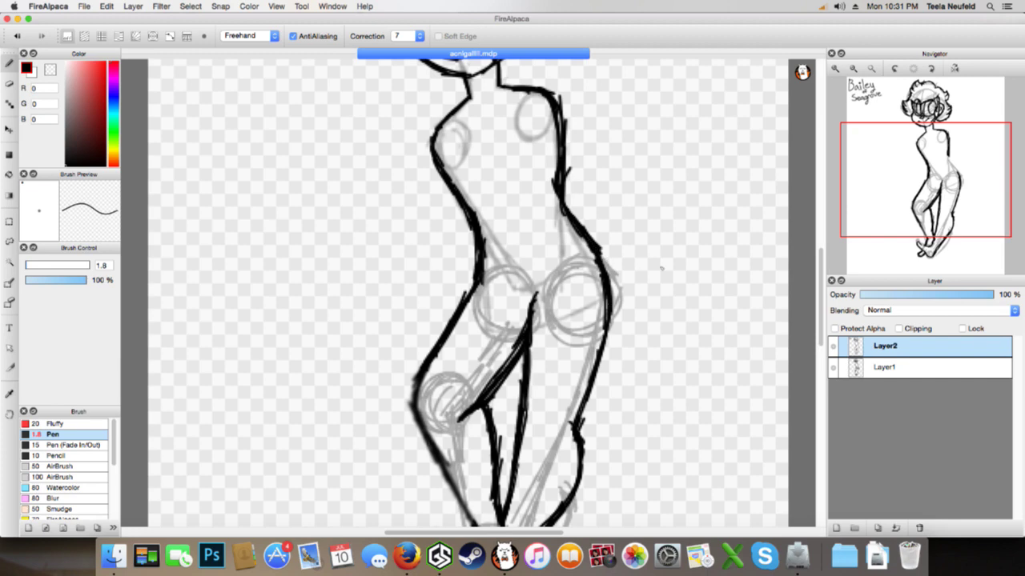
Lasso the inked hips and legs and move them onto the empty canvas to the left of the figure
click(853, 70)
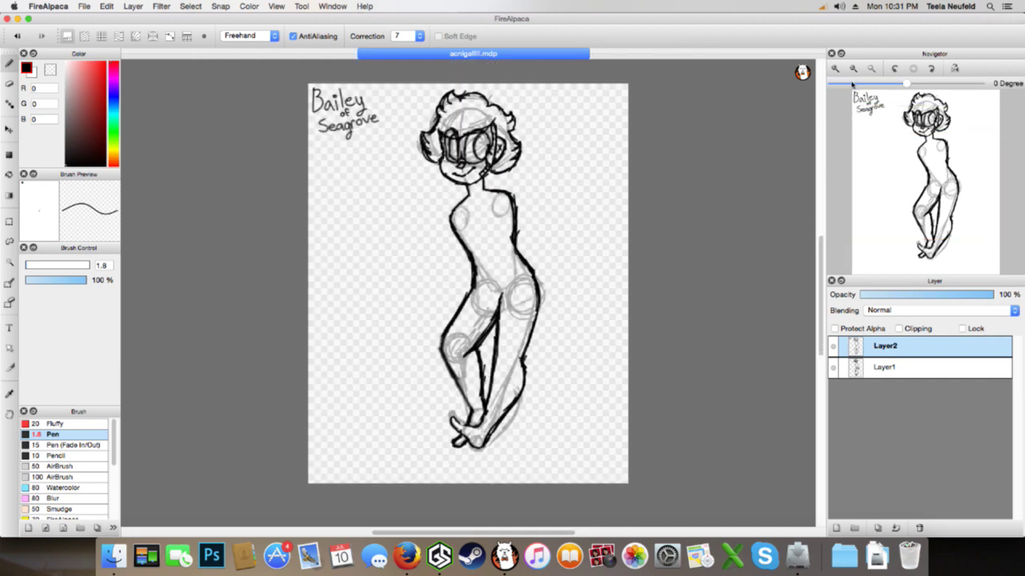
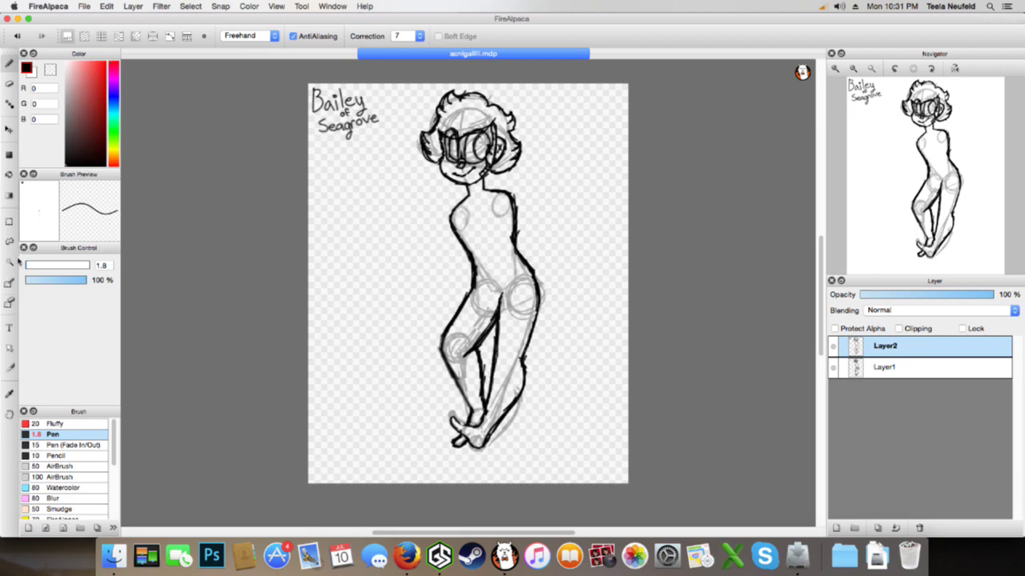
key(m)
mouse_move(537, 243)
mouse_down()
mouse_move(456, 269)
mouse_move(440, 460)
mouse_move(552, 234)
mouse_up()
key(super+t)
mouse_move(526, 300)
mouse_down()
mouse_move(528, 309)
mouse_move(436, 296)
mouse_move(421, 323)
mouse_up()
click(808, 526)
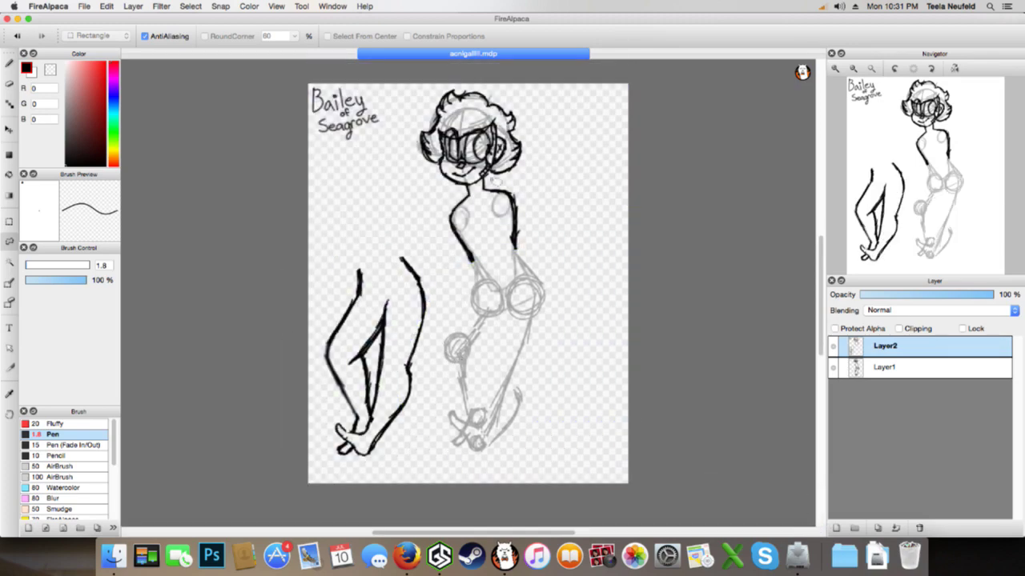
Lasso the inked torso below the neck and stretch it slightly downward with a transform
mouse_move(484, 186)
mouse_down()
mouse_move(439, 234)
mouse_move(483, 282)
mouse_move(538, 189)
mouse_move(442, 206)
mouse_move(462, 278)
mouse_move(531, 177)
mouse_move(564, 155)
mouse_move(512, 202)
mouse_up()
key(super+d)
key(super+t)
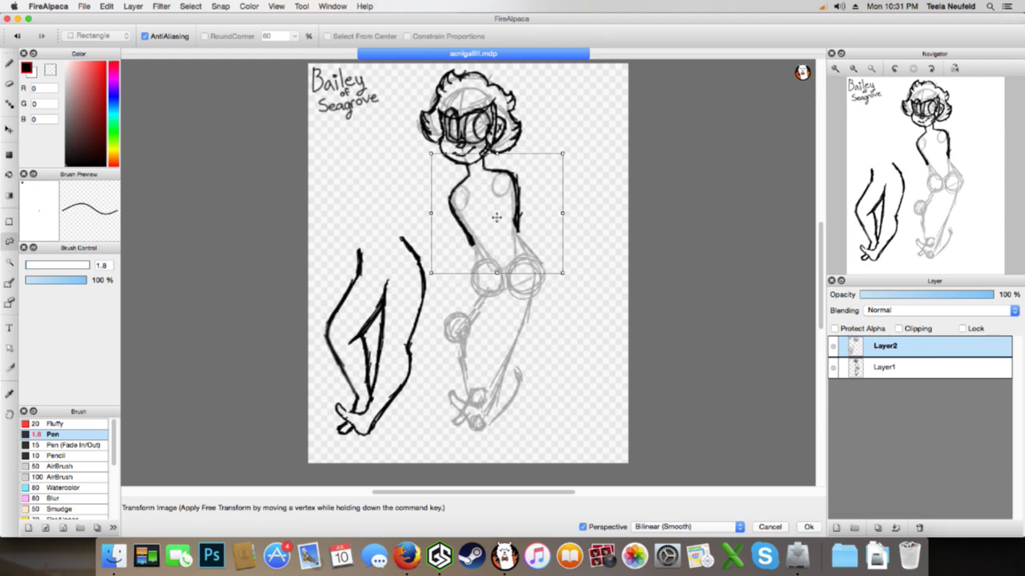
drag(496, 282, 496, 292)
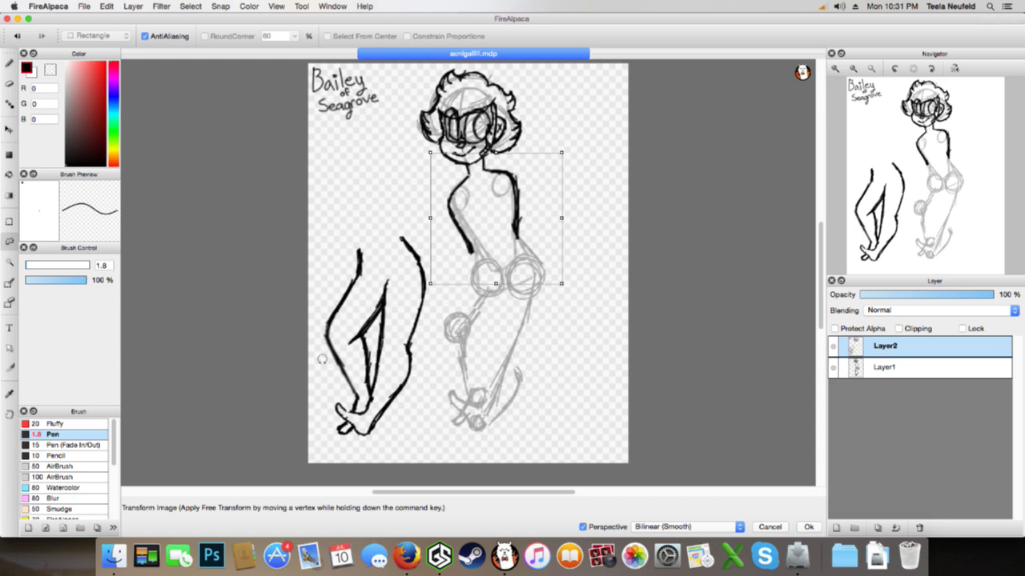
click(803, 526)
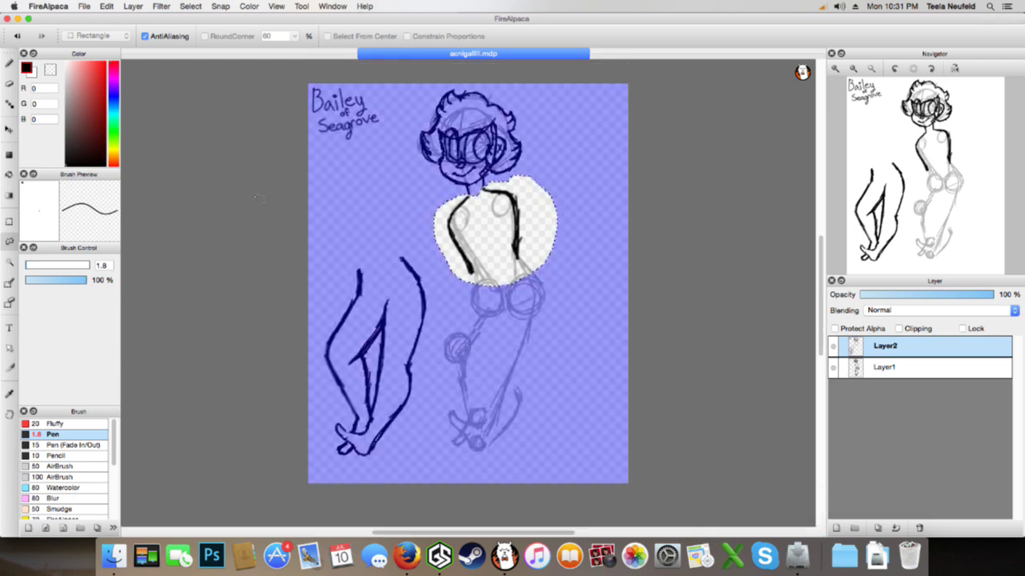
Erase the lower part of the torso's side line above the bent leg and redraw it down to the waist with the Pen
click(8, 83)
key(super+d)
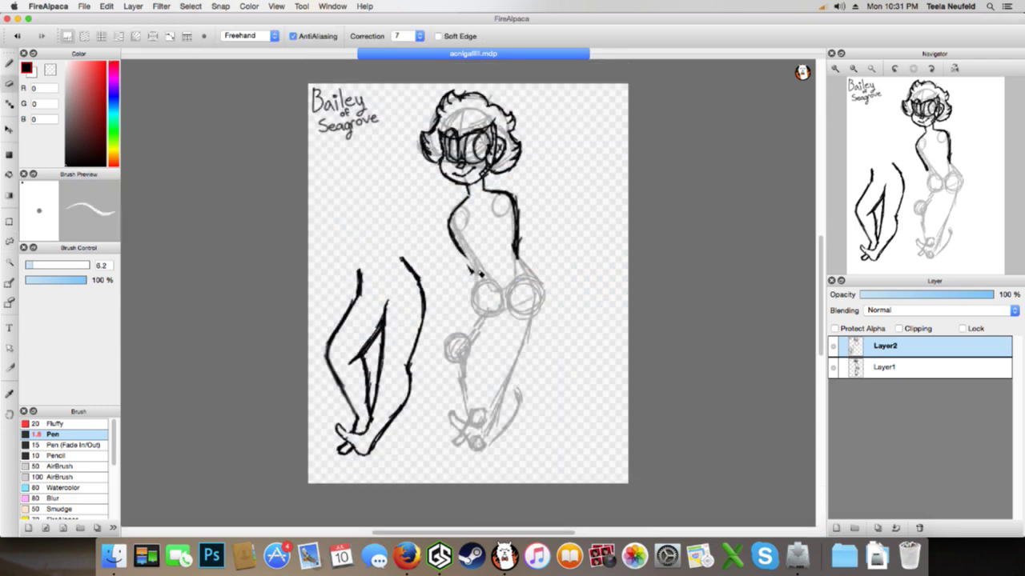
key(b)
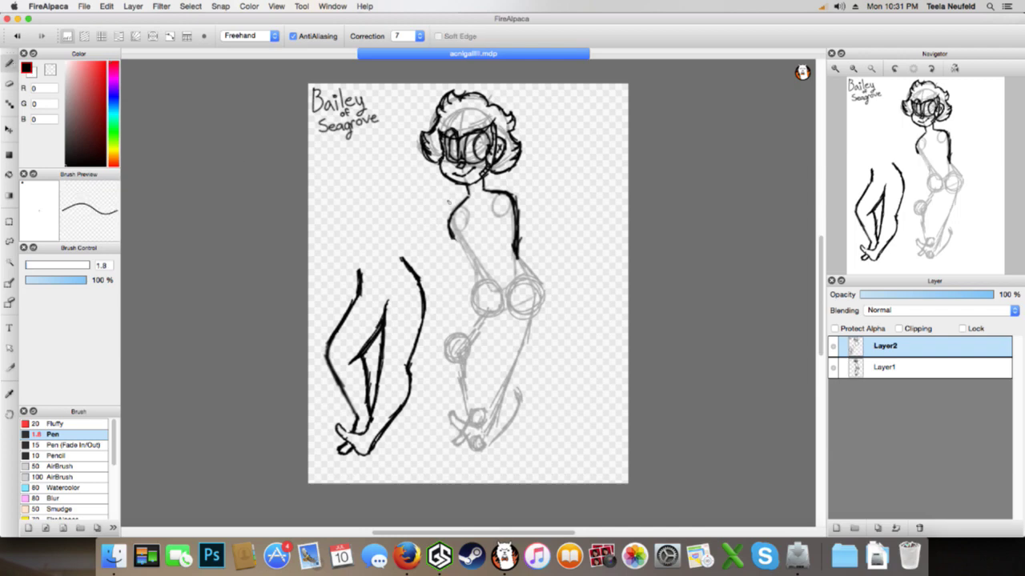
drag(451, 226, 472, 270)
click(8, 84)
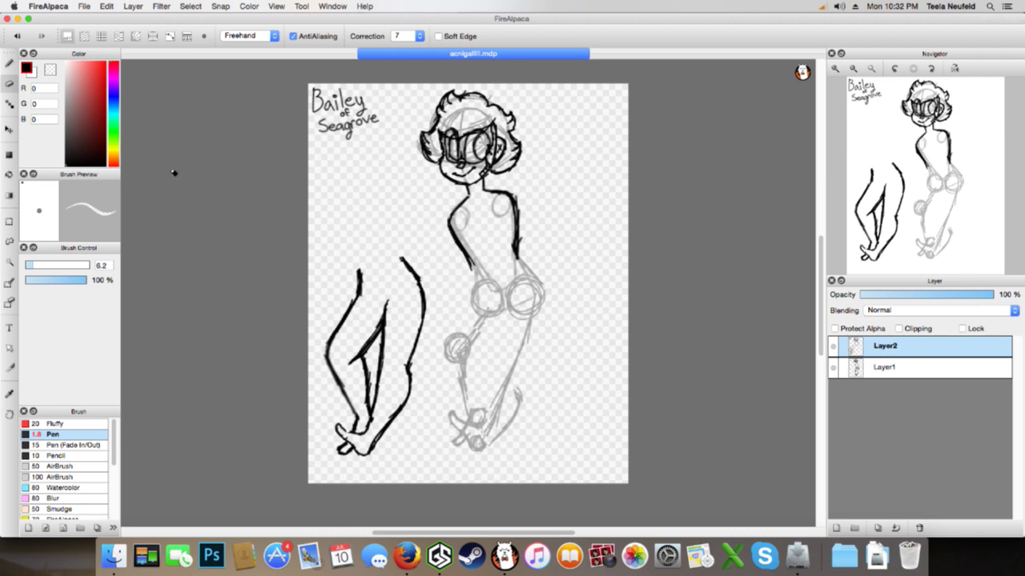
click(9, 63)
Lasso the inked hips and legs, move them back under the torso with a transform, and clear the selection
click(11, 242)
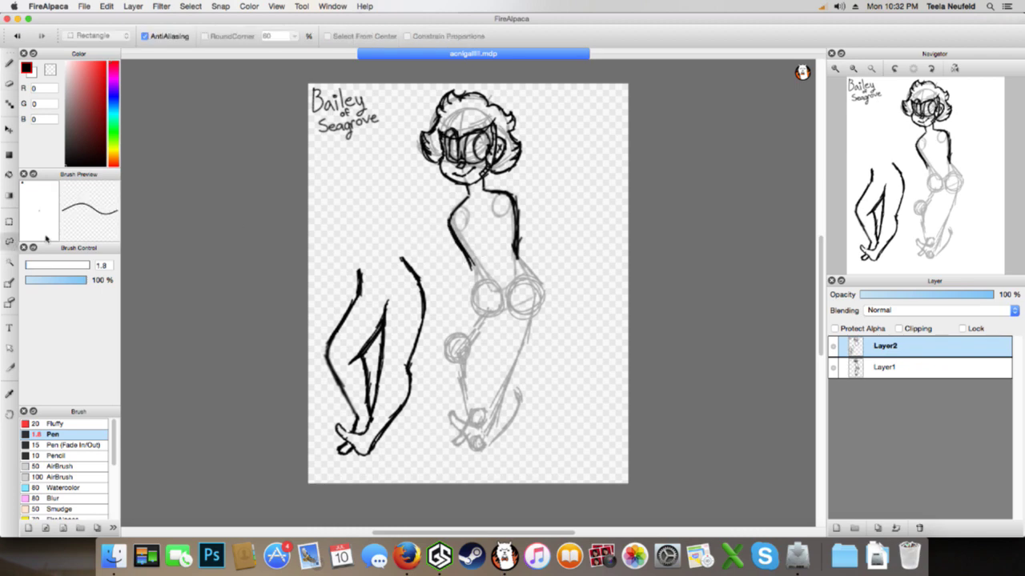
mouse_move(392, 215)
mouse_down()
mouse_move(312, 329)
mouse_move(381, 474)
mouse_move(421, 468)
mouse_move(355, 247)
mouse_move(319, 375)
mouse_move(354, 487)
mouse_move(445, 413)
mouse_move(456, 321)
mouse_move(433, 255)
mouse_up()
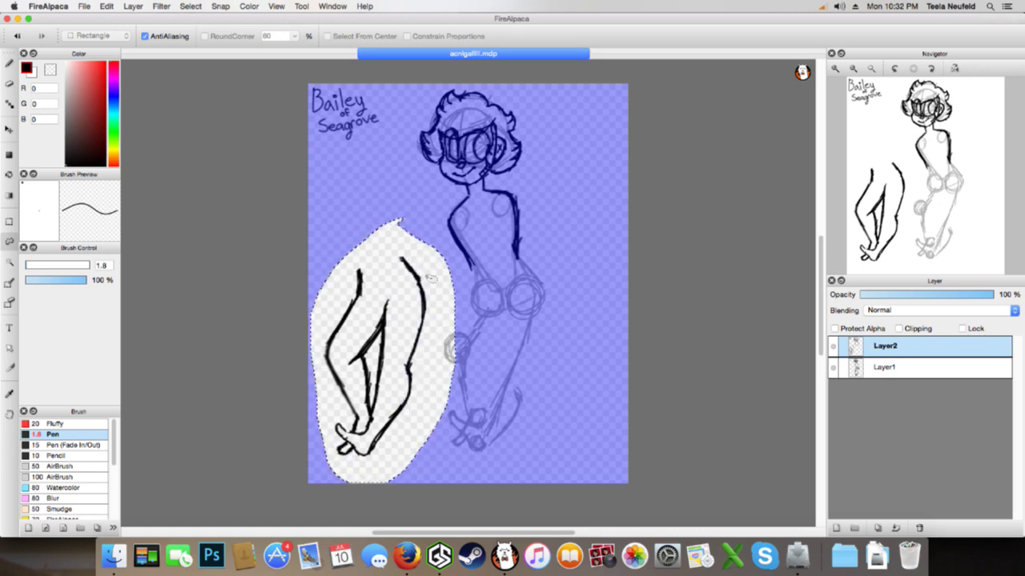
key(super+t)
mouse_move(413, 301)
mouse_down()
mouse_move(460, 280)
mouse_move(520, 300)
mouse_up()
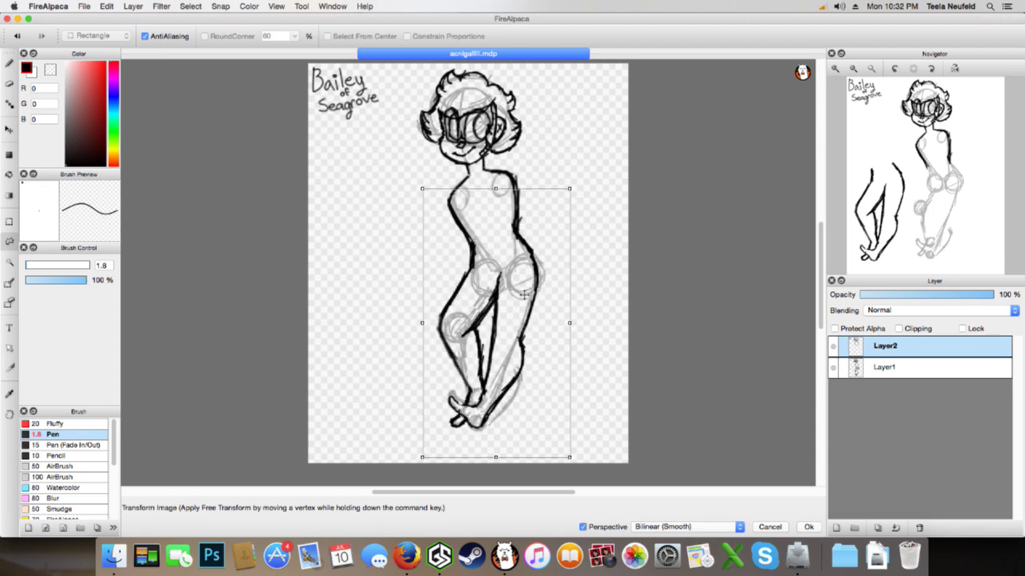
click(809, 526)
key(super+d)
Flip the canvas view horizontally to check the figure's proportions, and restore the normal orientation
click(285, 5)
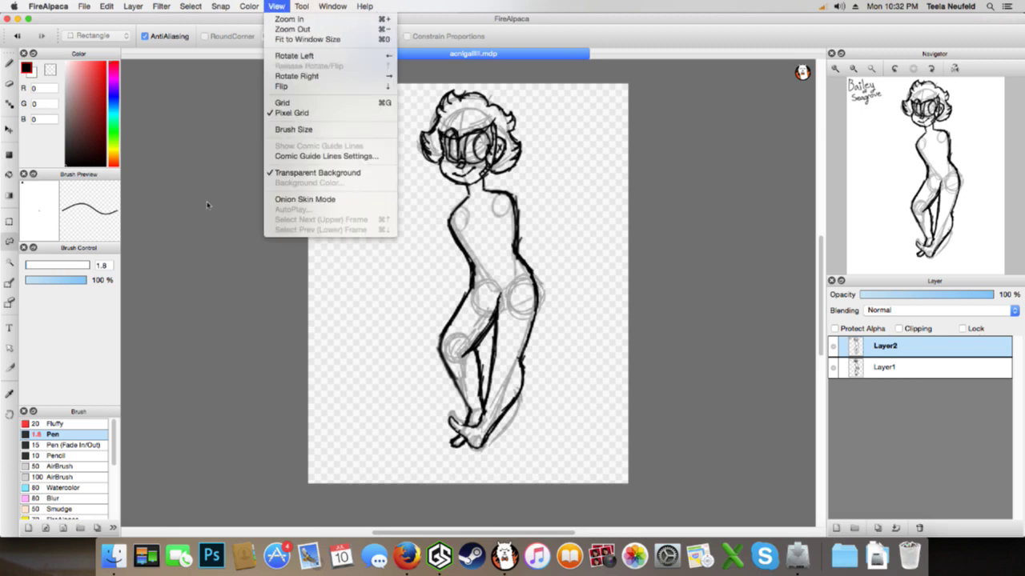
click(238, 210)
key(Down)
key(Down)
key(Down)
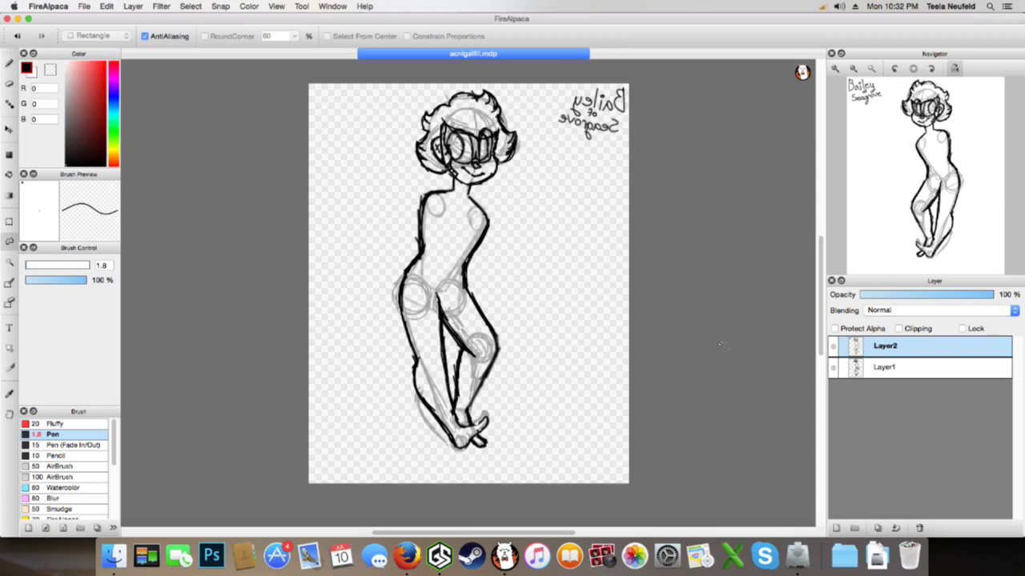
key(h)
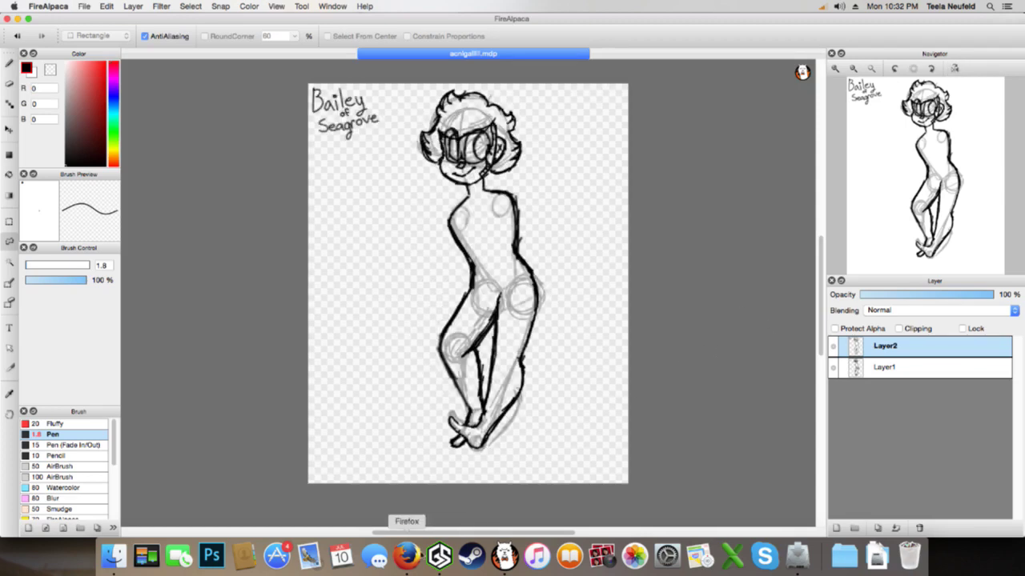
Switch to Firefox and check the live stream page's viewer information and live chat
click(406, 556)
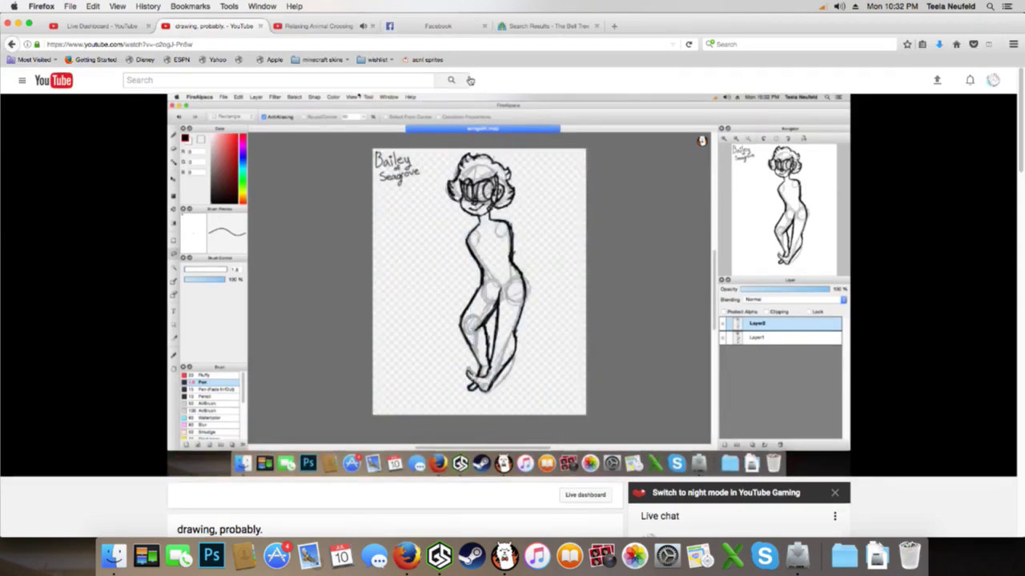
scroll(513, 240, down, 3)
scroll(512, 240, down, 2)
scroll(512, 320, down, 1)
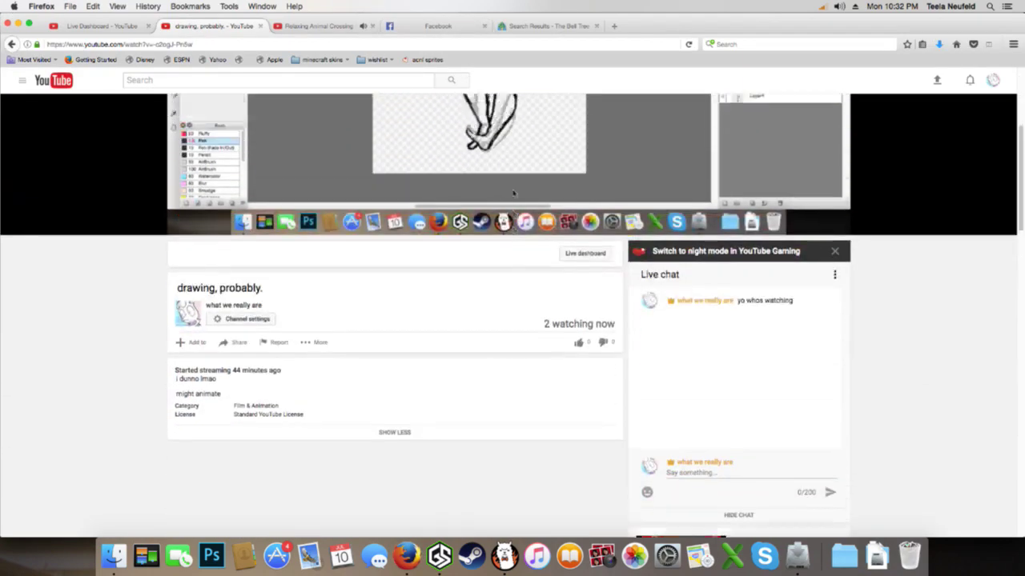
scroll(512, 320, up, 5)
Refresh the Facebook home feed and post the status "i am rarely this happy about a drawing,,,,, i love this"
click(442, 27)
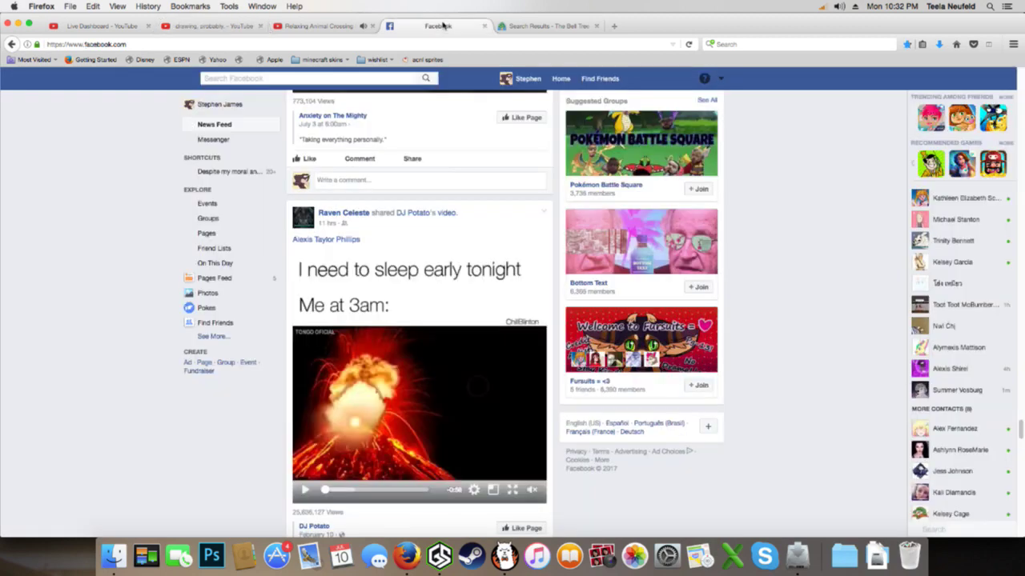
click(570, 80)
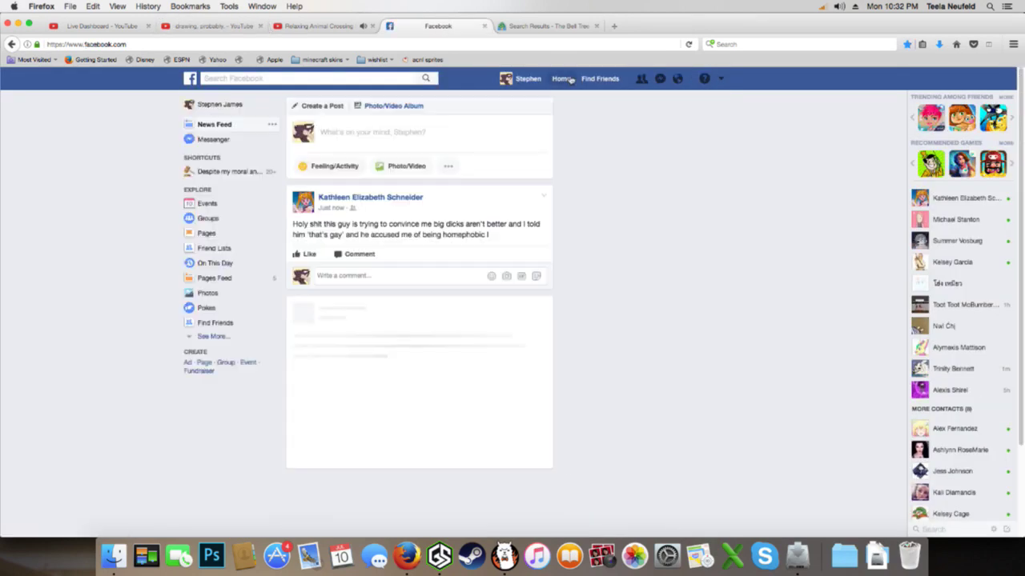
click(459, 134)
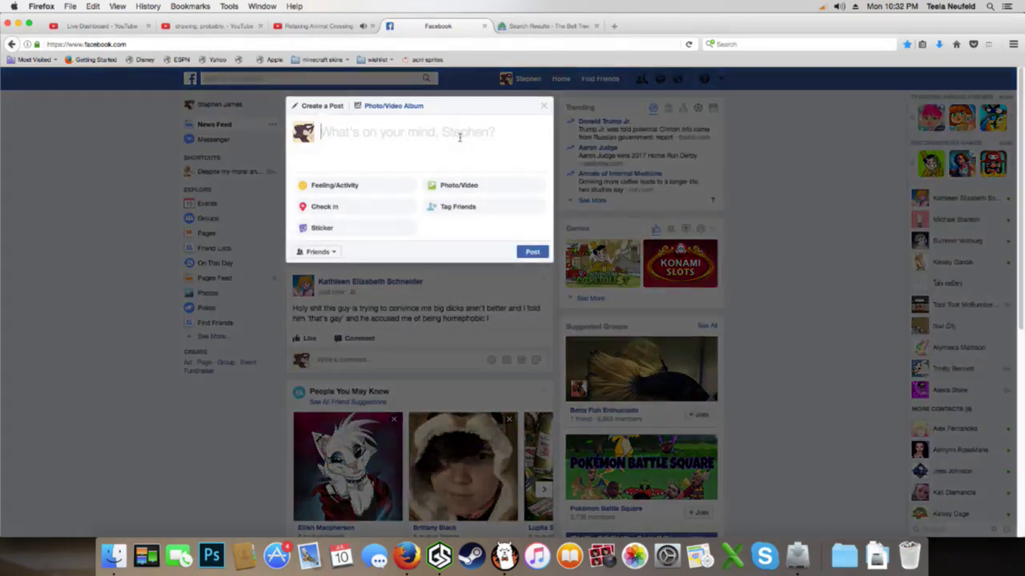
text(i am re)
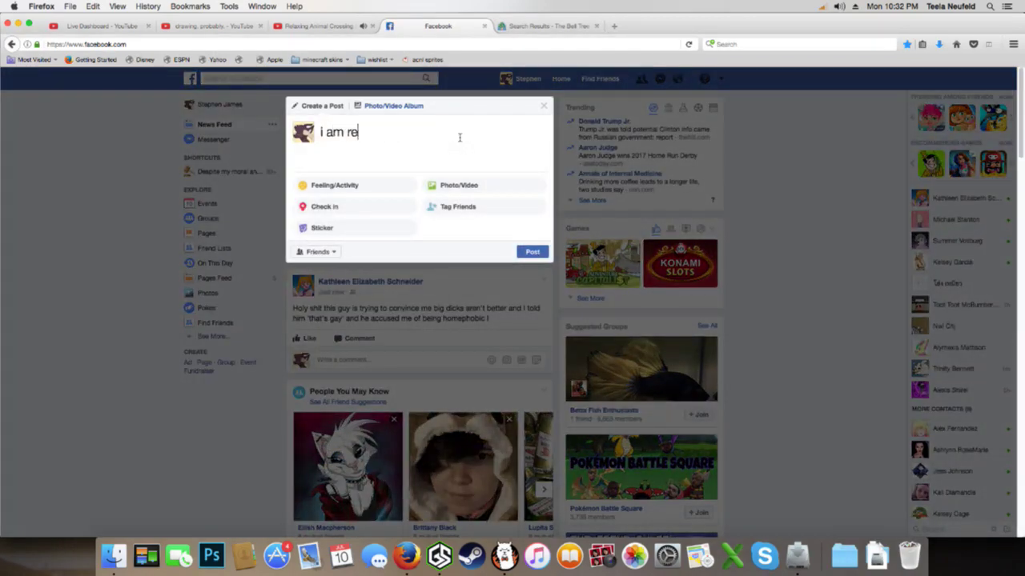
key(BackSpace)
text(arely hap)
key(BackSpace)
key(BackSpace)
key(BackSpace)
text(this happy ablu)
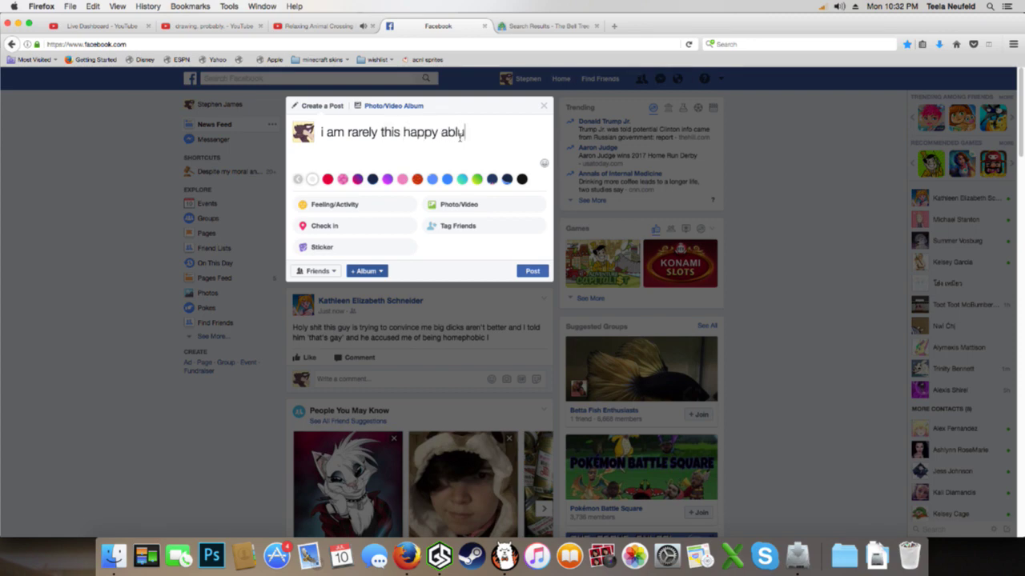
key(BackSpace)
text(out a drawing)
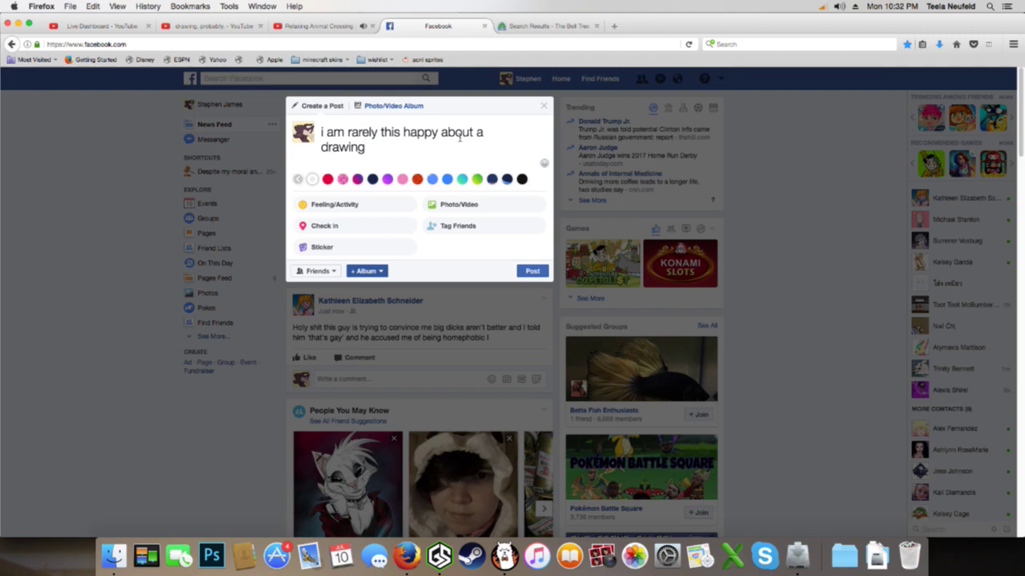
text(,,,,, i love this)
click(534, 270)
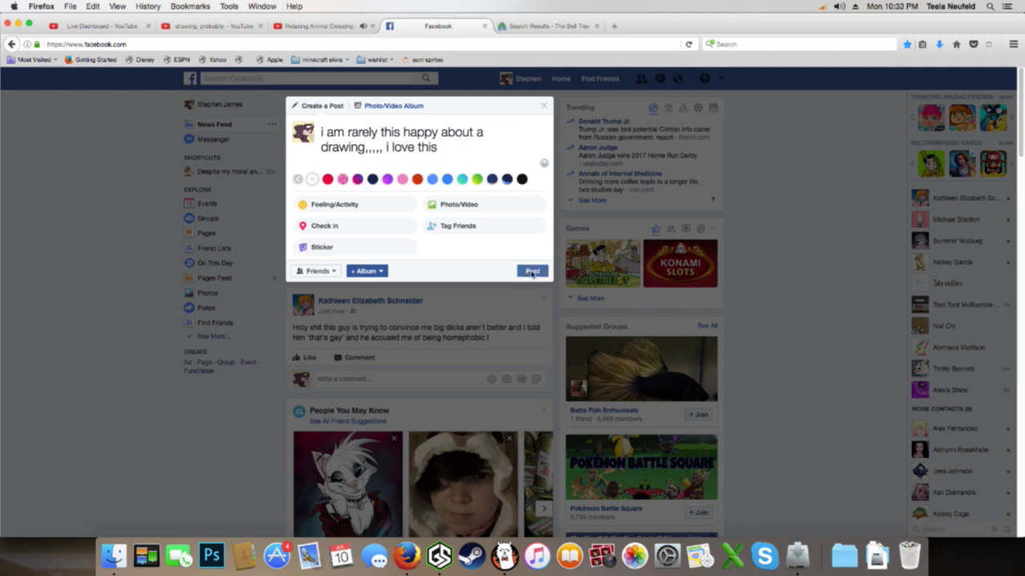
Browse the posts in the Facebook news feed, below the newly published status
mouse_move(600, 261)
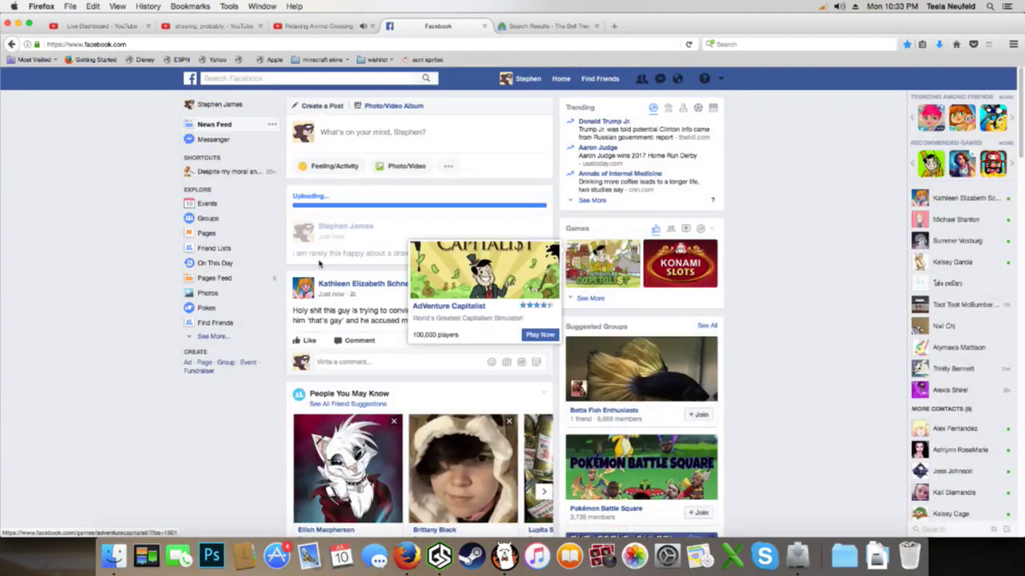
scroll(124, 359, down, 10)
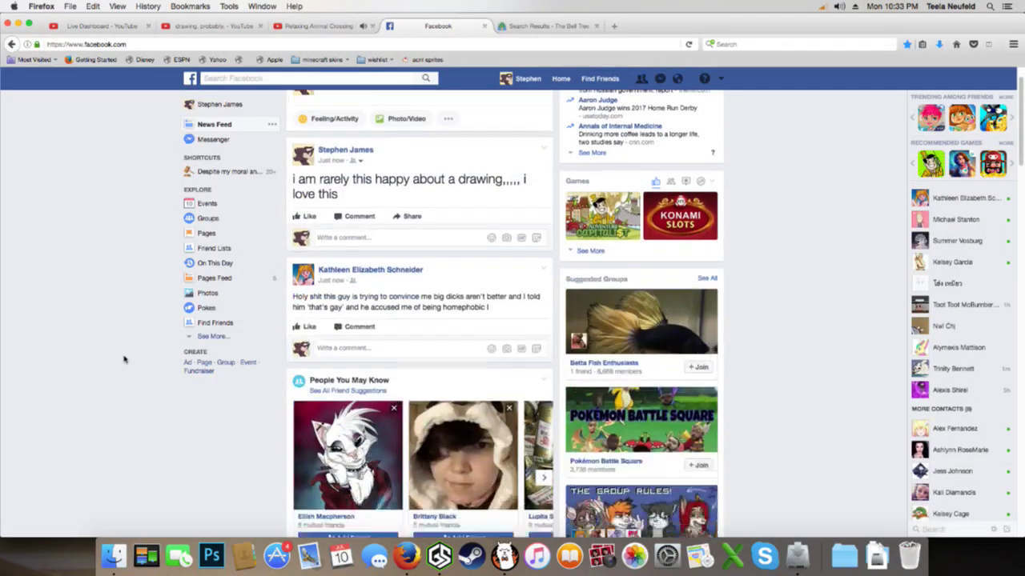
scroll(125, 358, down, 12)
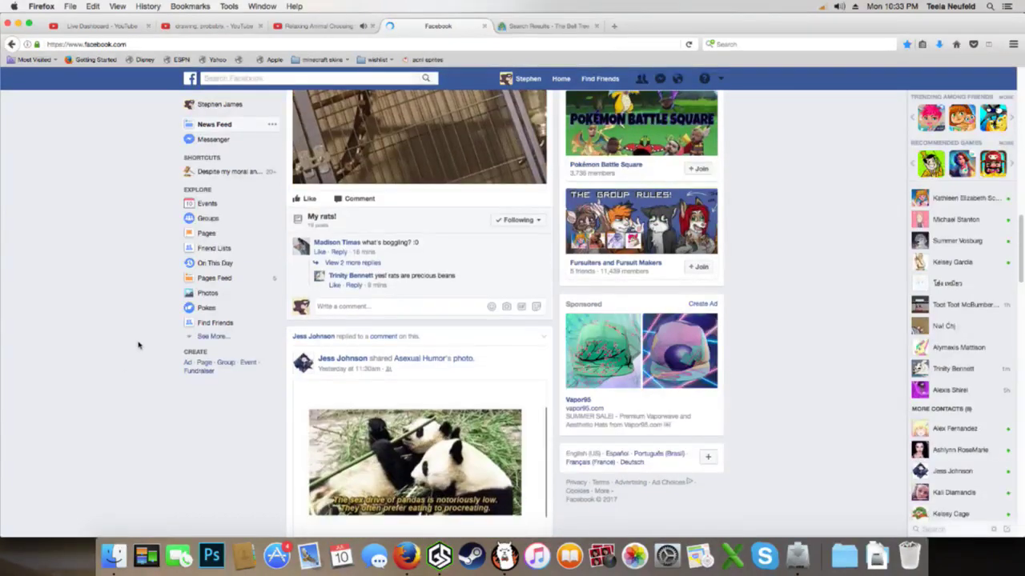
scroll(137, 346, down, 9)
scroll(155, 336, up, 3)
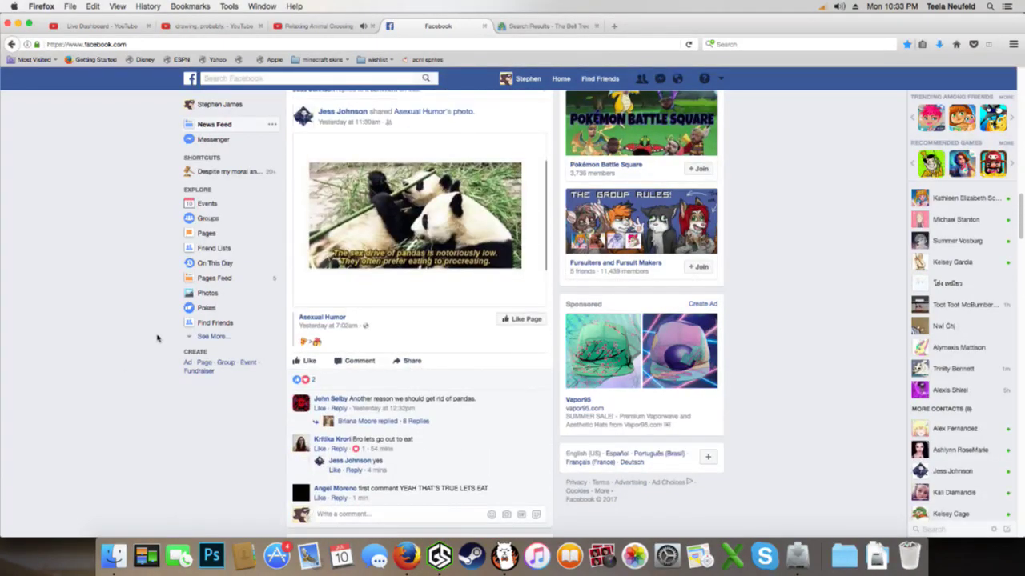
scroll(157, 337, down, 13)
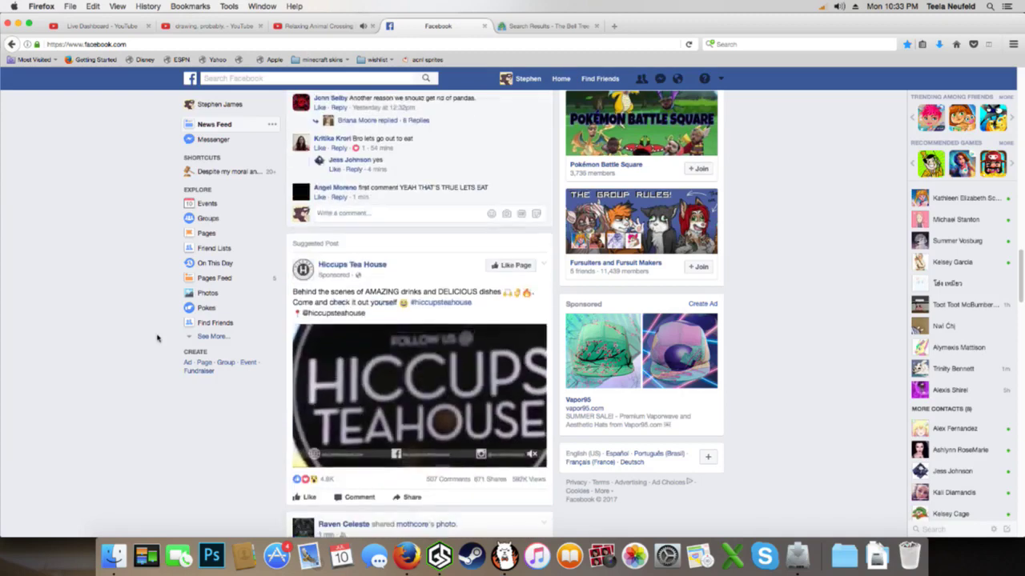
scroll(157, 337, down, 4)
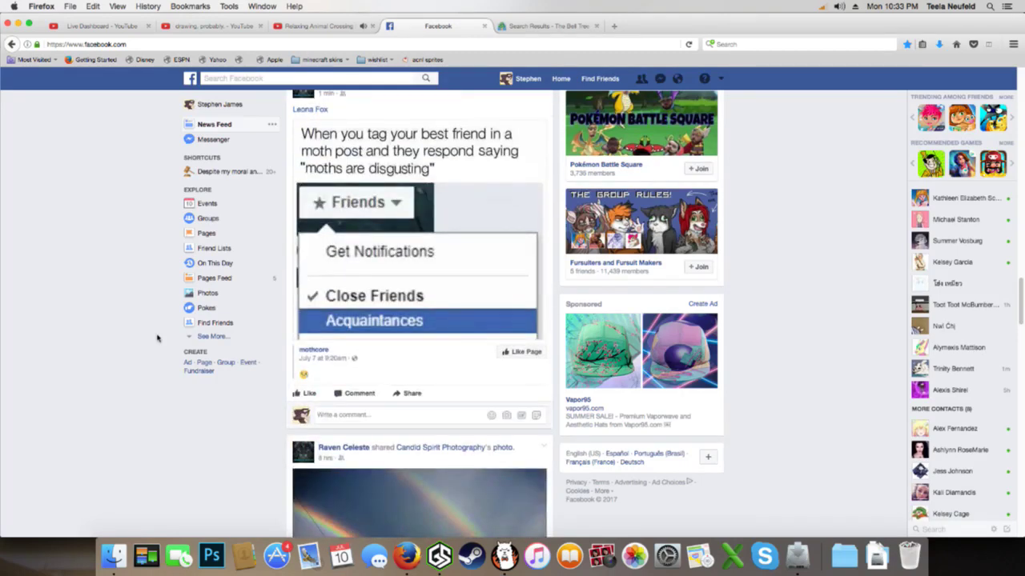
scroll(155, 335, down, 10)
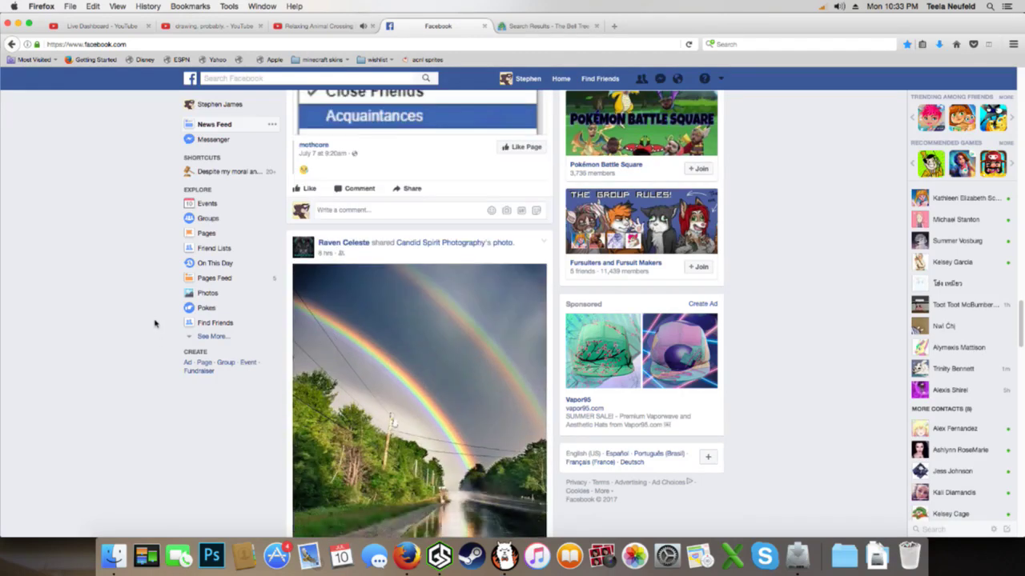
scroll(147, 317, down, 9)
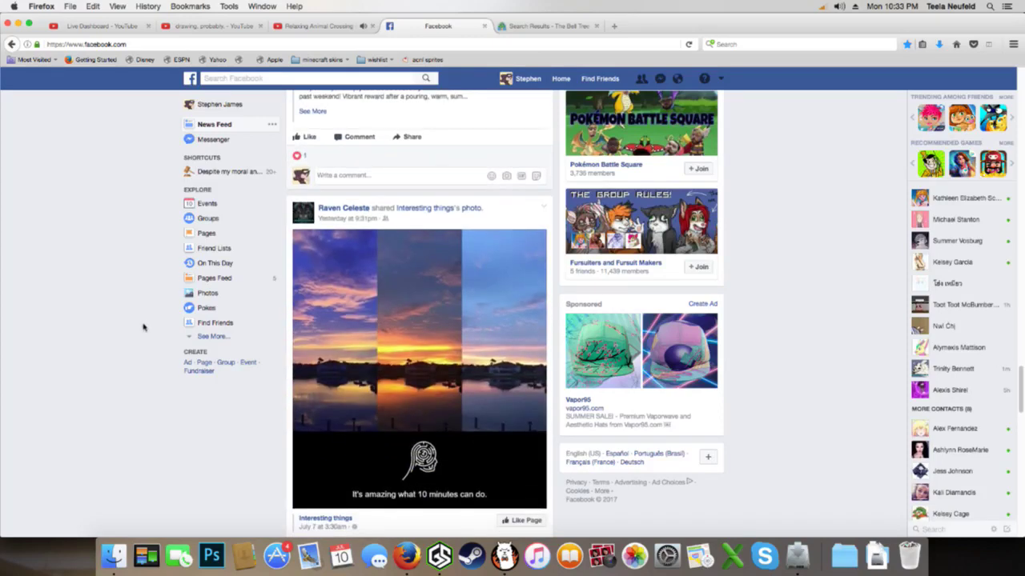
scroll(143, 327, down, 2)
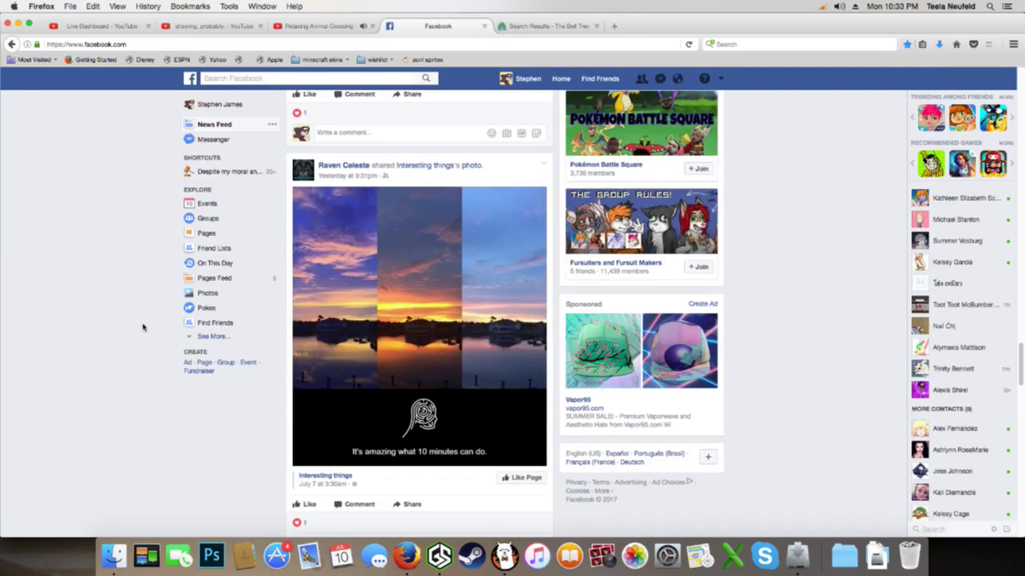
scroll(143, 327, down, 5)
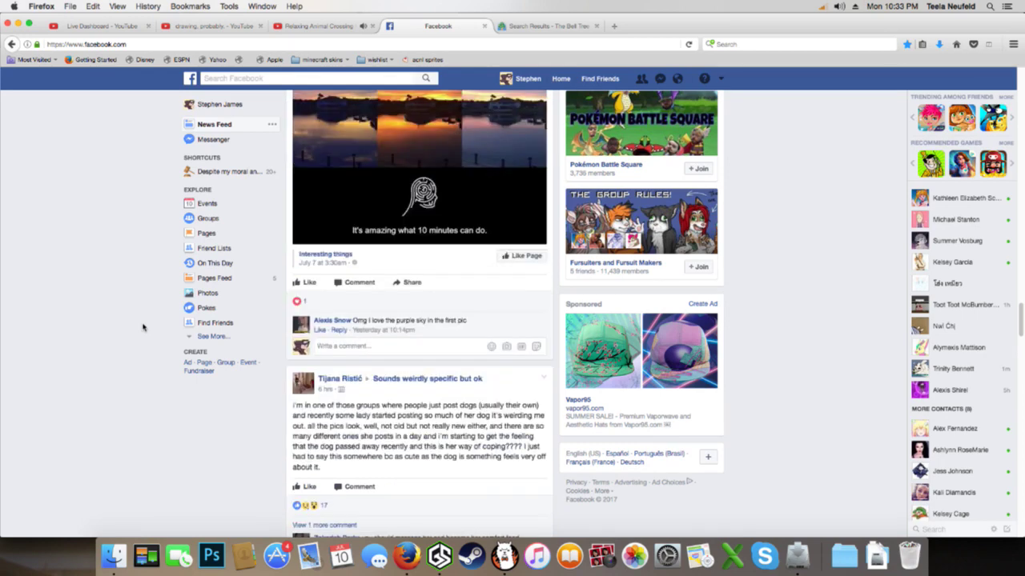
scroll(143, 327, up, 2)
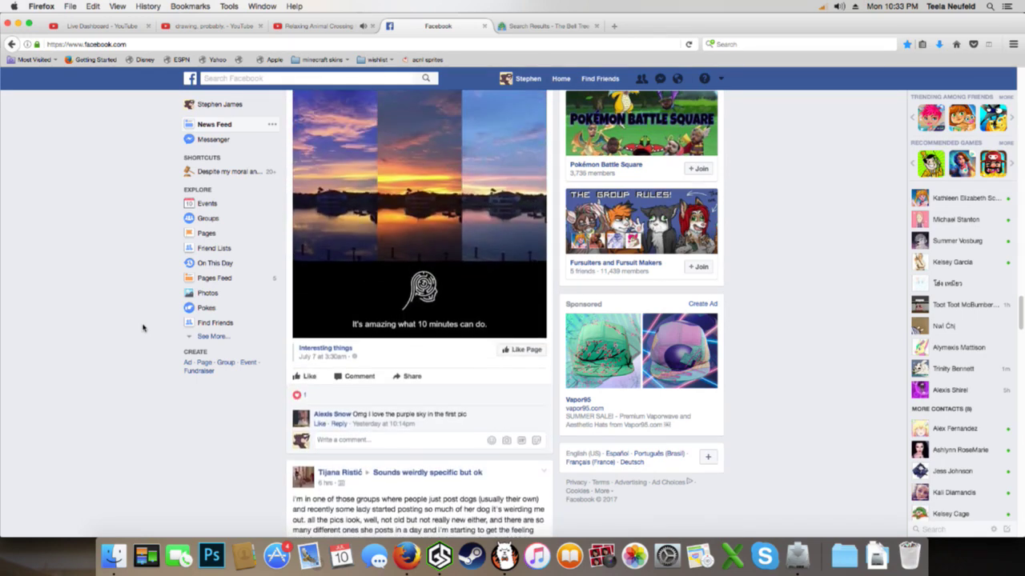
scroll(144, 330, down, 9)
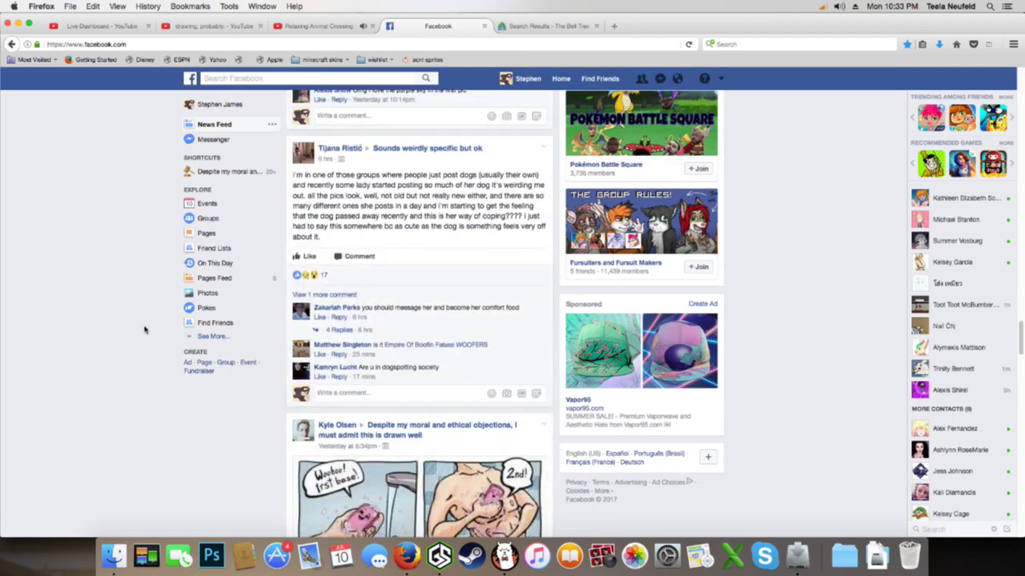
scroll(148, 332, down, 5)
scroll(151, 332, down, 1)
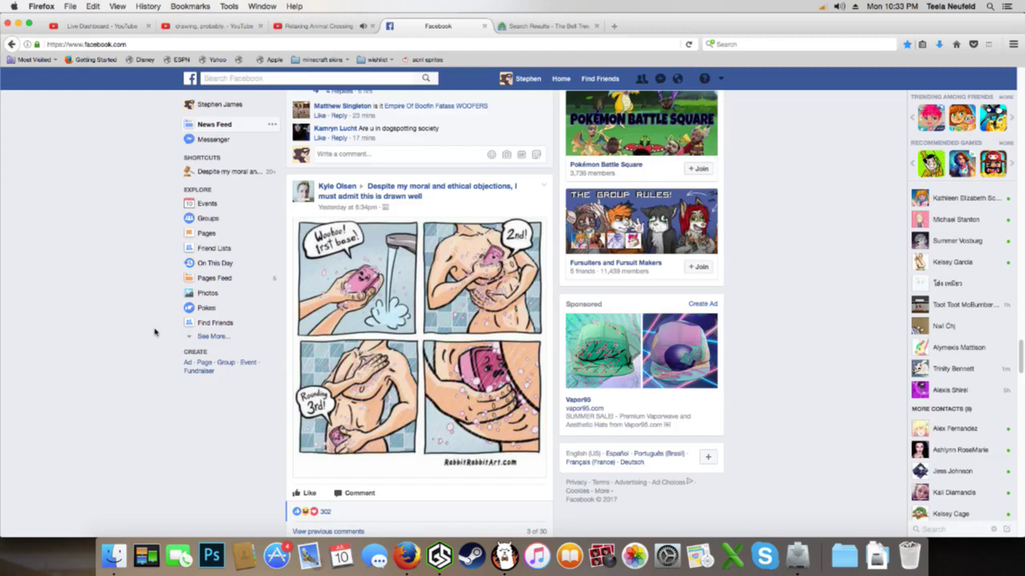
Reveal and play the hidden Medical Videos clip about eyeball dissection, and continue through the feed
scroll(155, 332, down, 20)
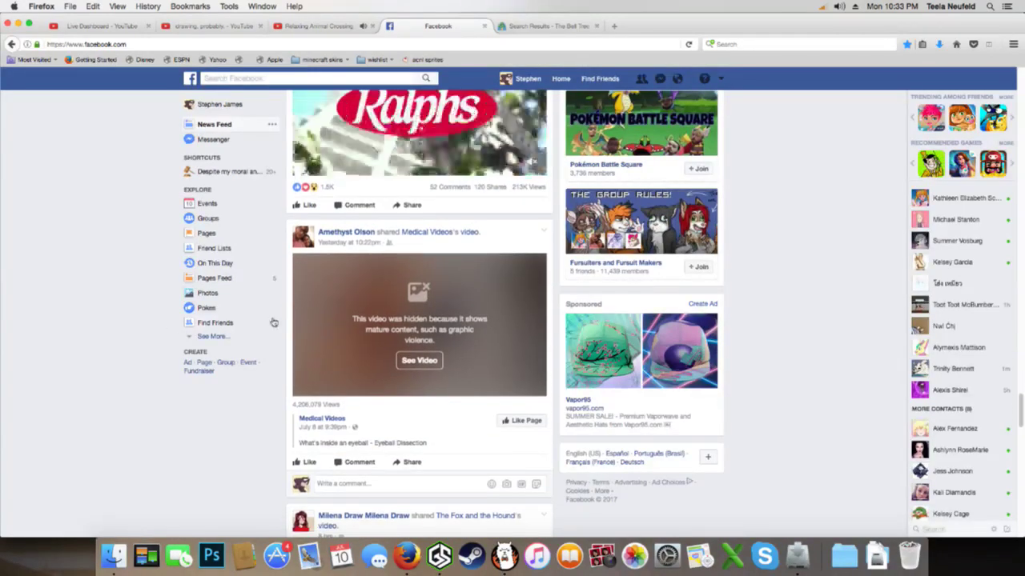
click(419, 358)
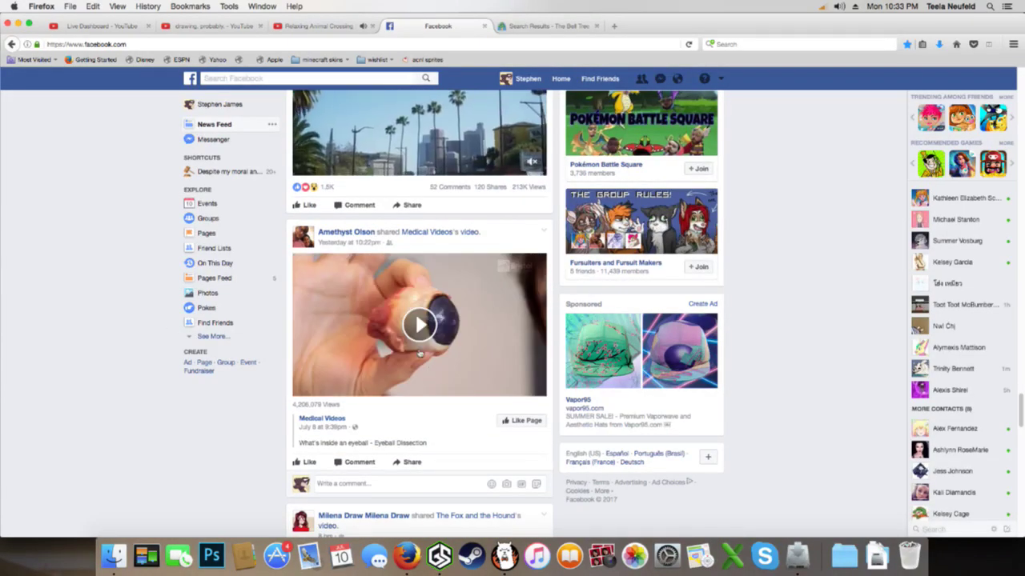
click(419, 355)
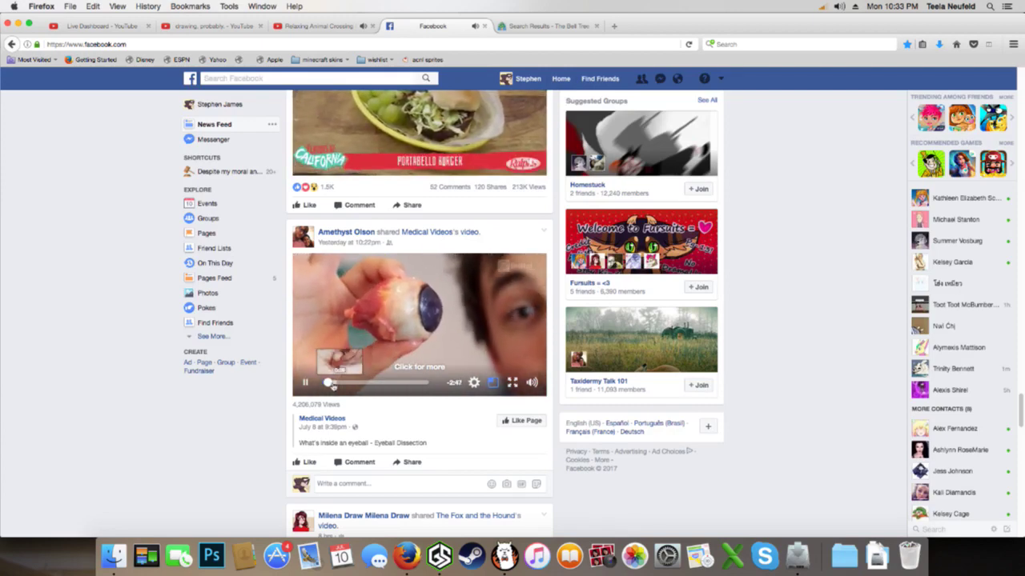
scroll(303, 387, down, 10)
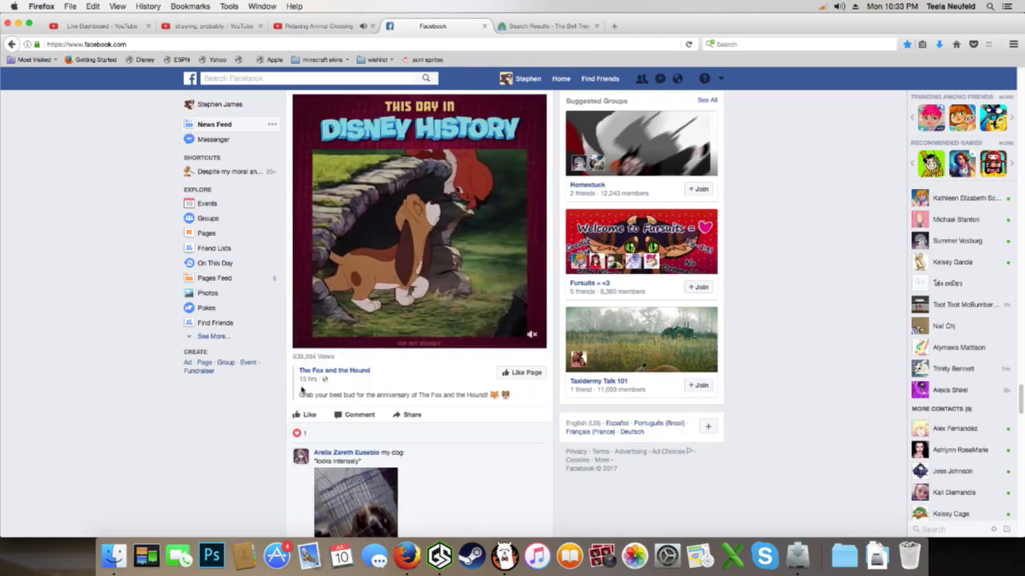
Watch the Smart is the New Sexy video about the self-made iPhone with sound on, and mute it at the end
scroll(300, 390, down, 5)
scroll(279, 419, down, 5)
scroll(279, 419, up, 10)
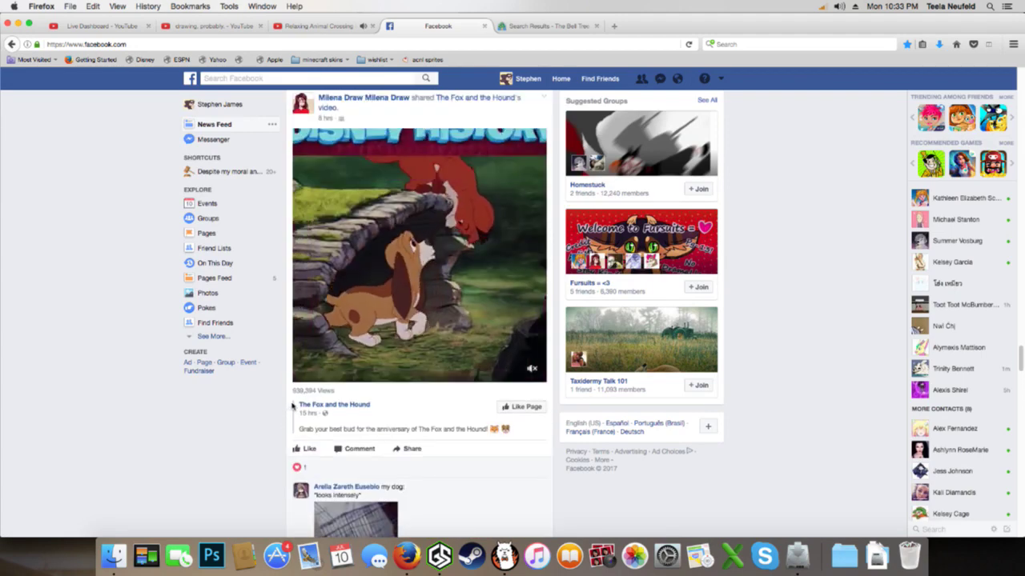
scroll(285, 412, down, 10)
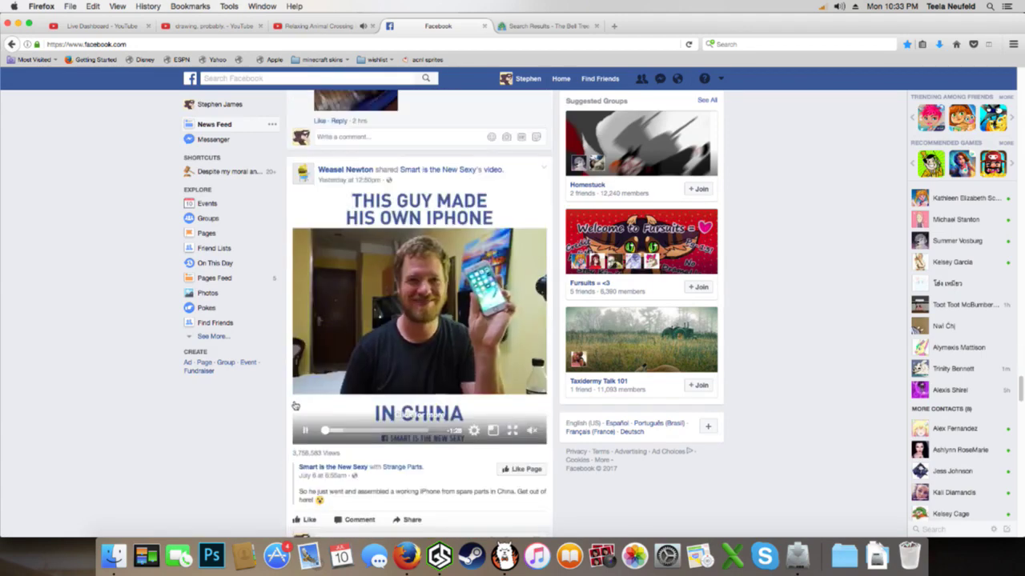
click(534, 432)
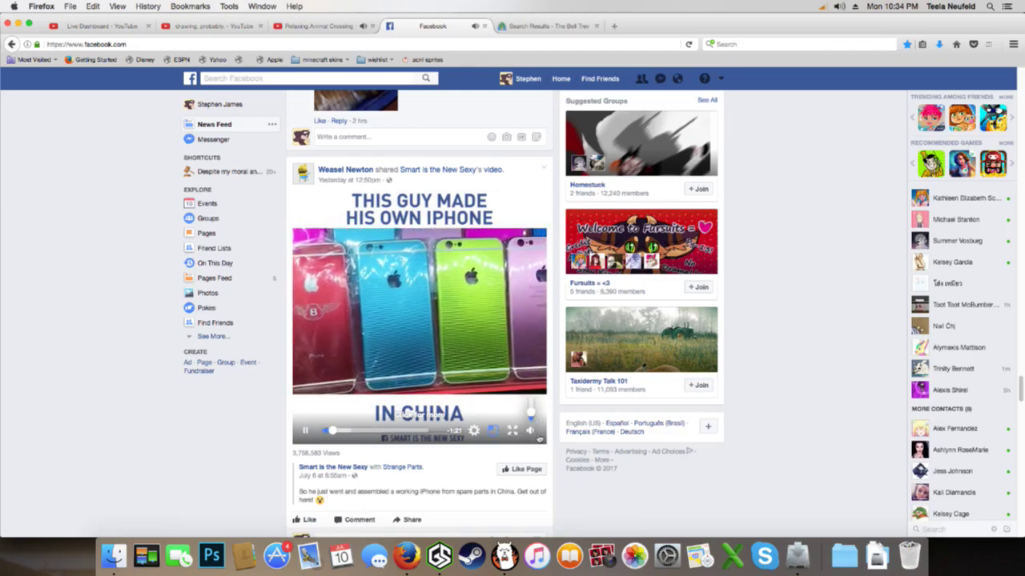
click(535, 433)
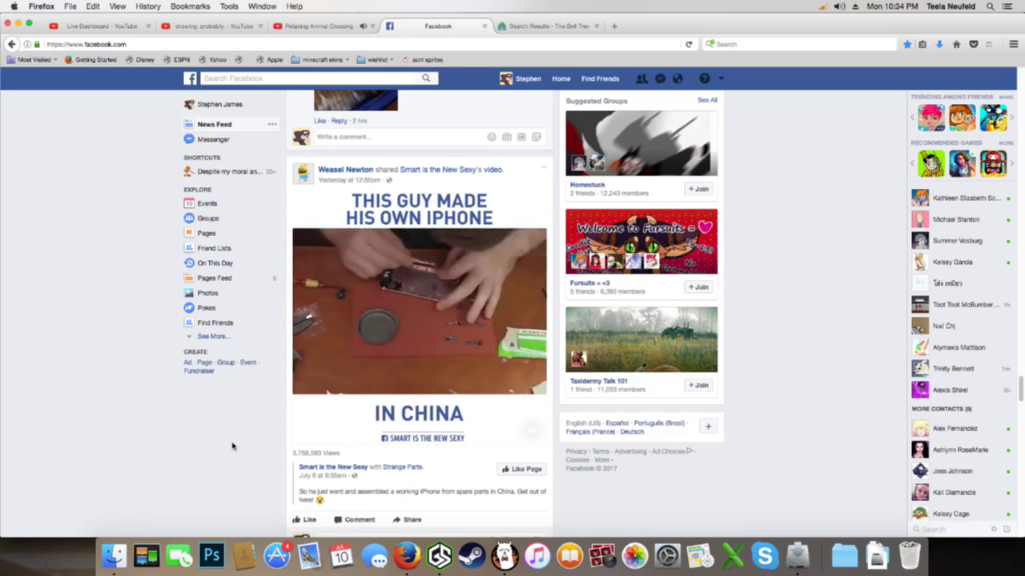
Watch The Wall of Comedy's sleep-laughing video with sound on, skipping ahead to its last part
scroll(234, 449, down, 5)
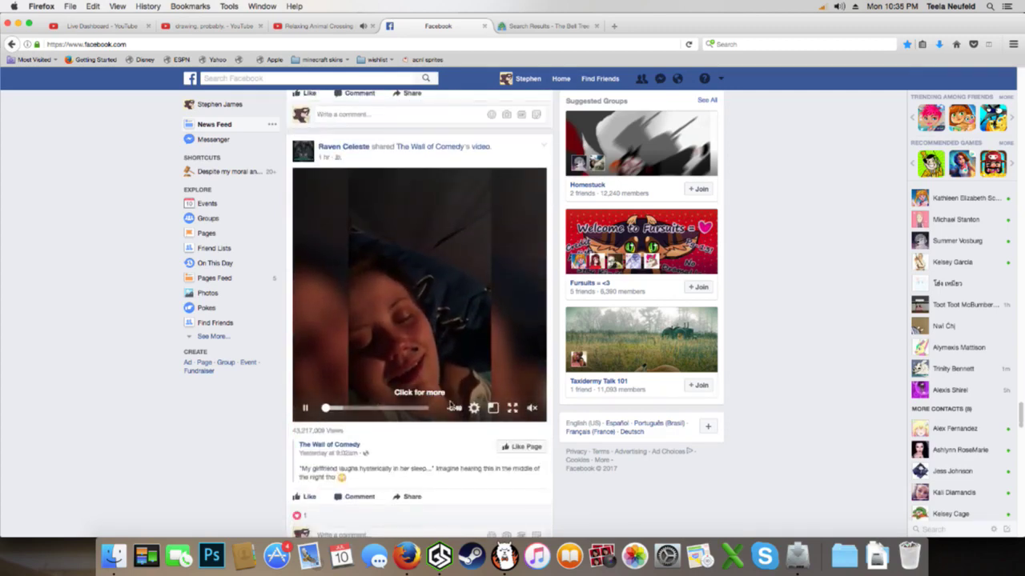
click(532, 408)
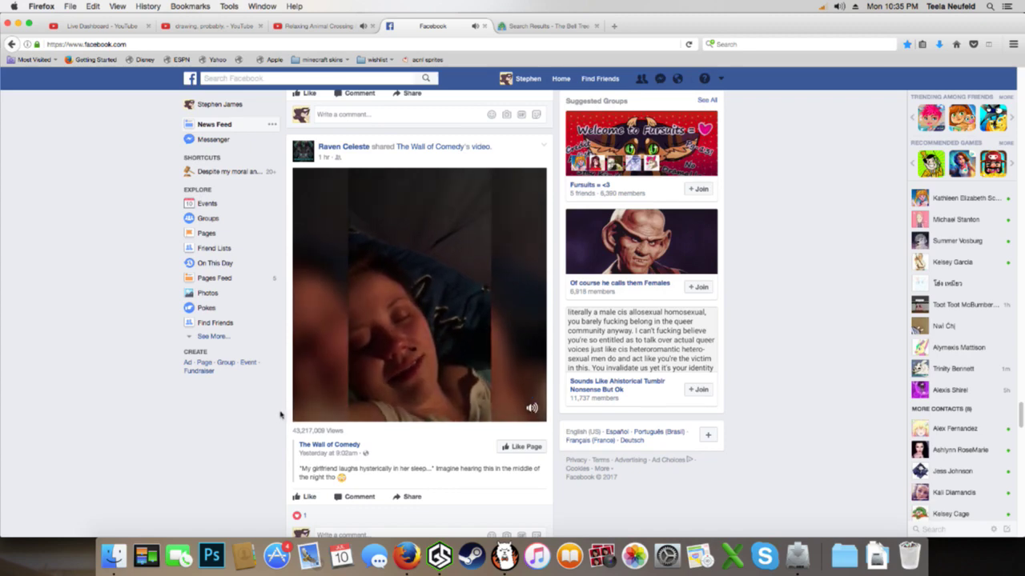
mouse_move(531, 410)
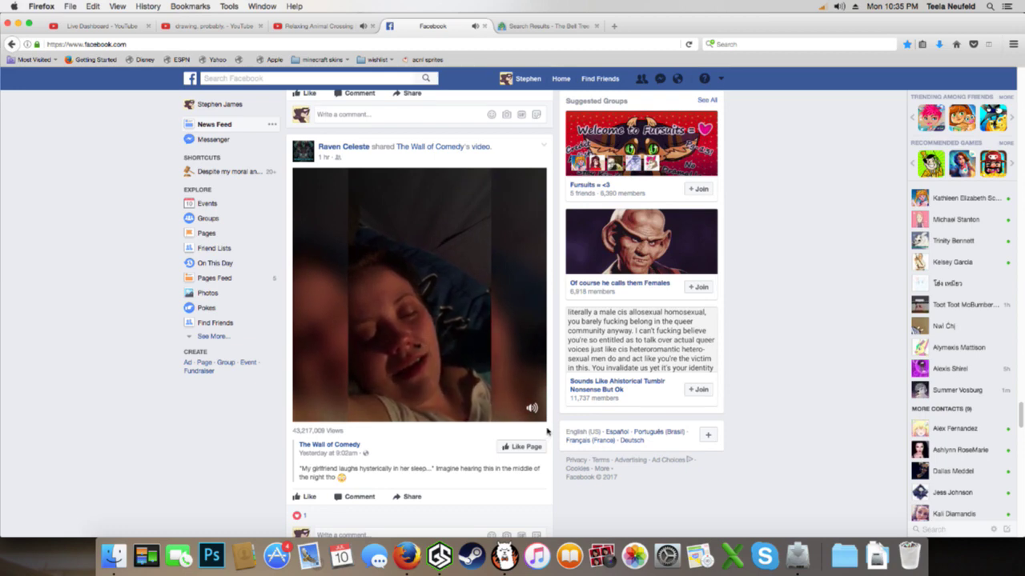
scroll(548, 432, down, 1)
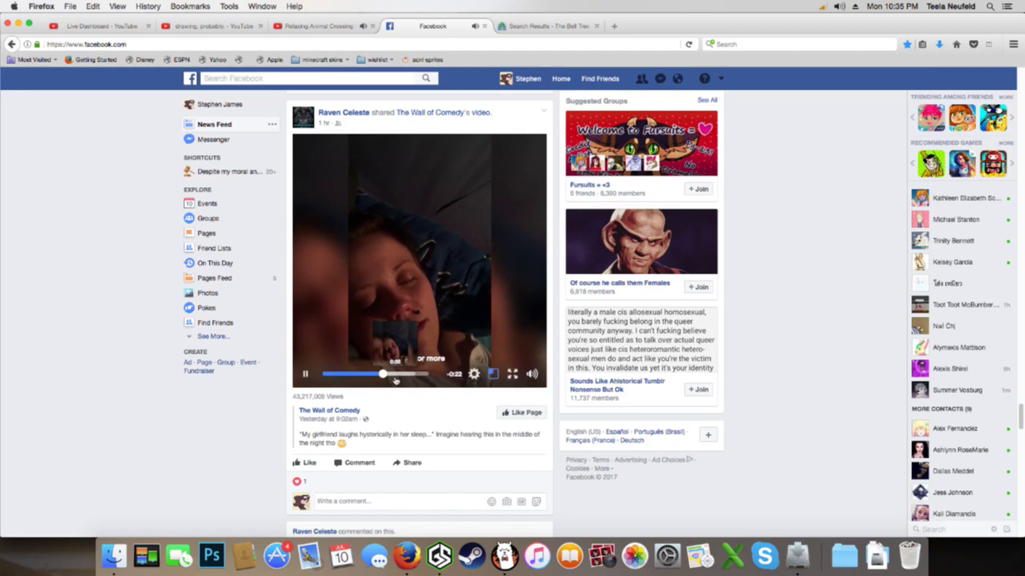
click(395, 379)
click(412, 379)
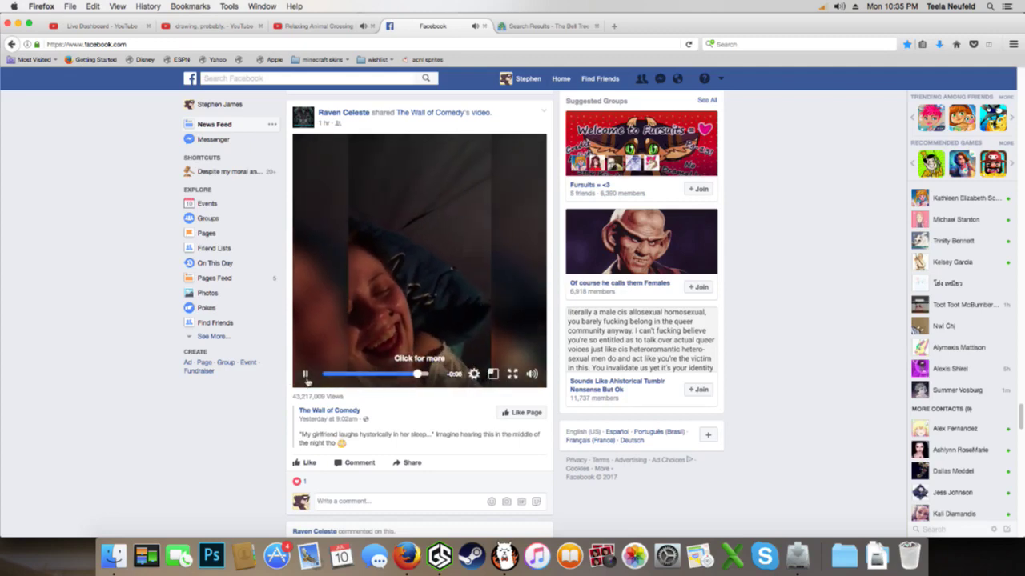
Expand the truncated July 7 confession post further down the feed to read its full text and comments
scroll(306, 382, down, 15)
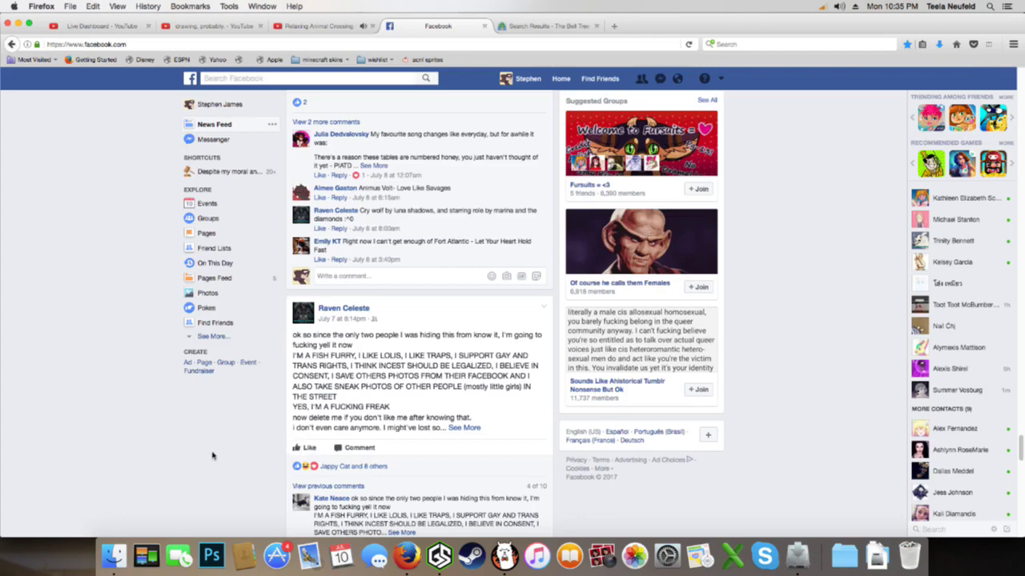
scroll(210, 450, down, 1)
scroll(209, 448, down, 1)
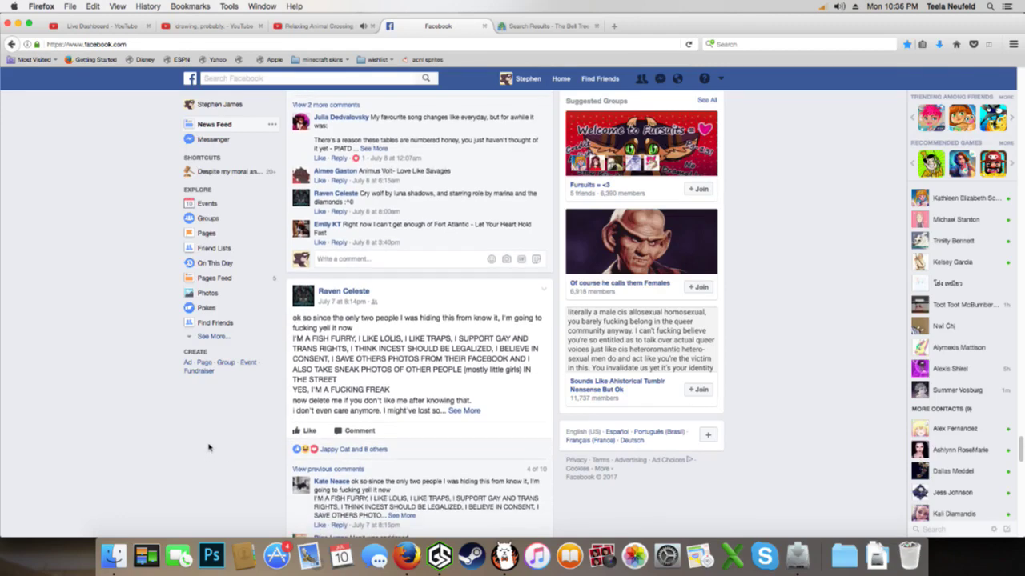
click(465, 411)
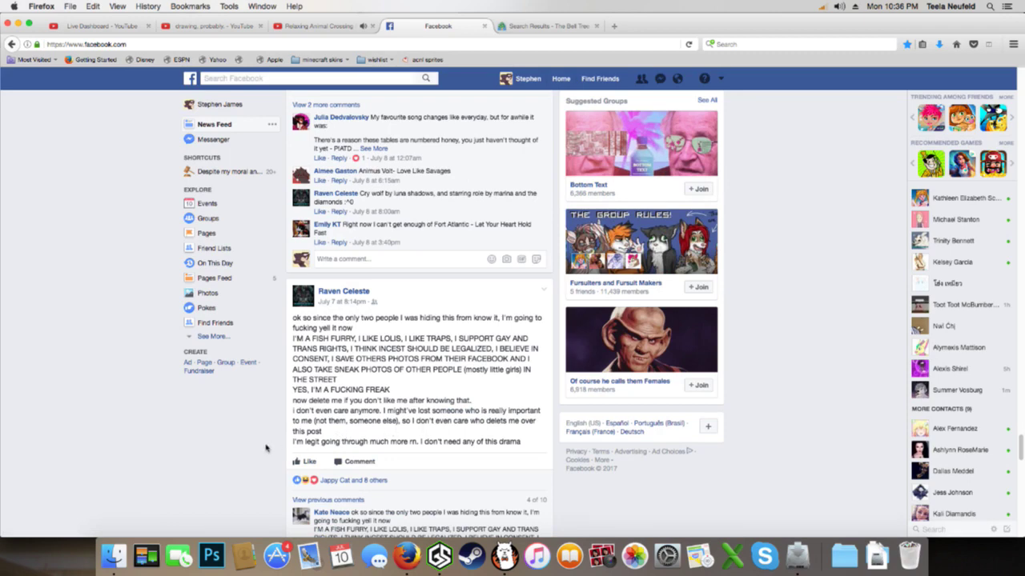
scroll(250, 449, down, 4)
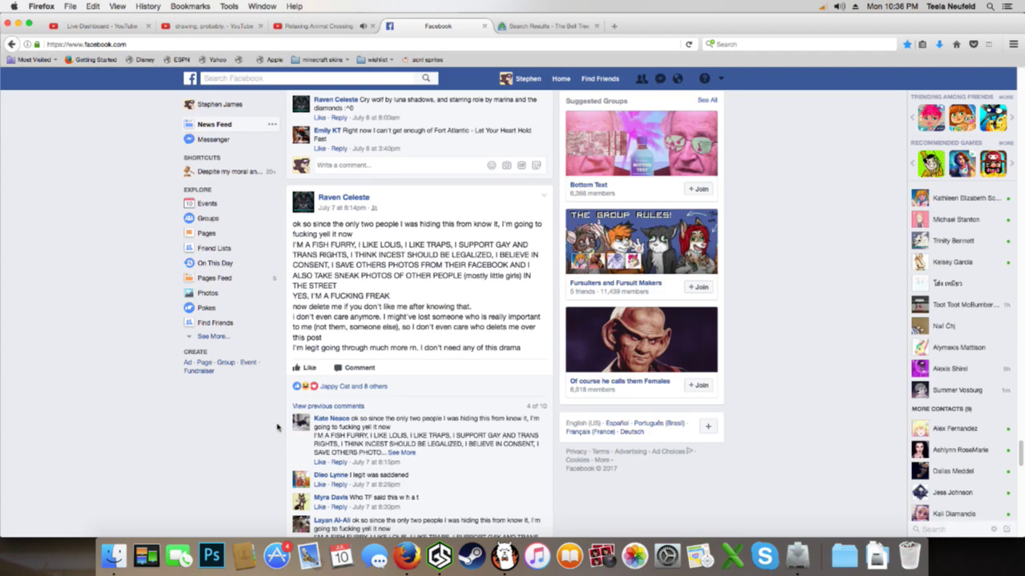
Browse the news feed past the Gatorade ad, the commission artwork and the Dankrupt ad to the Wittypedia post
scroll(277, 427, down, 10)
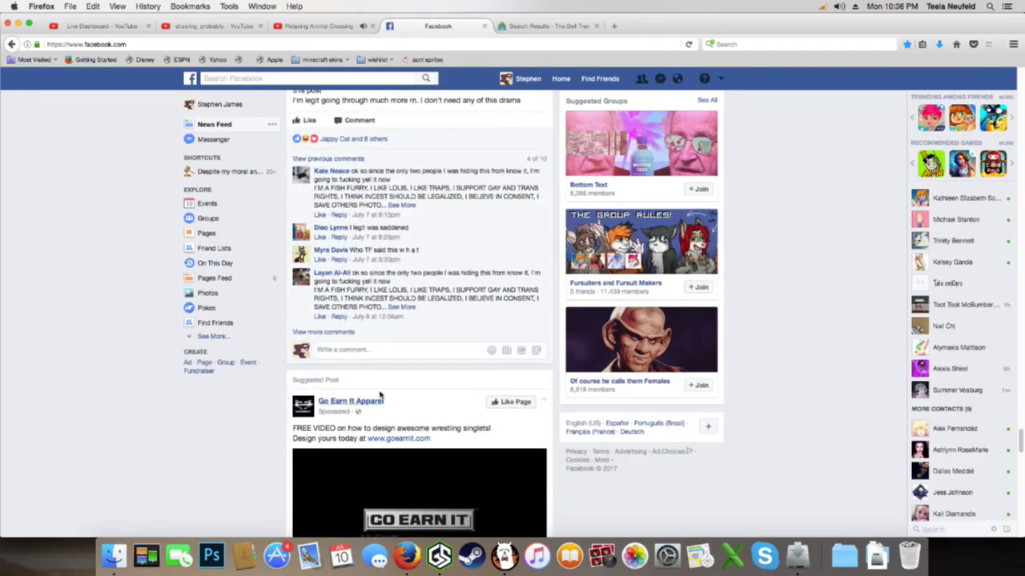
scroll(391, 389, down, 20)
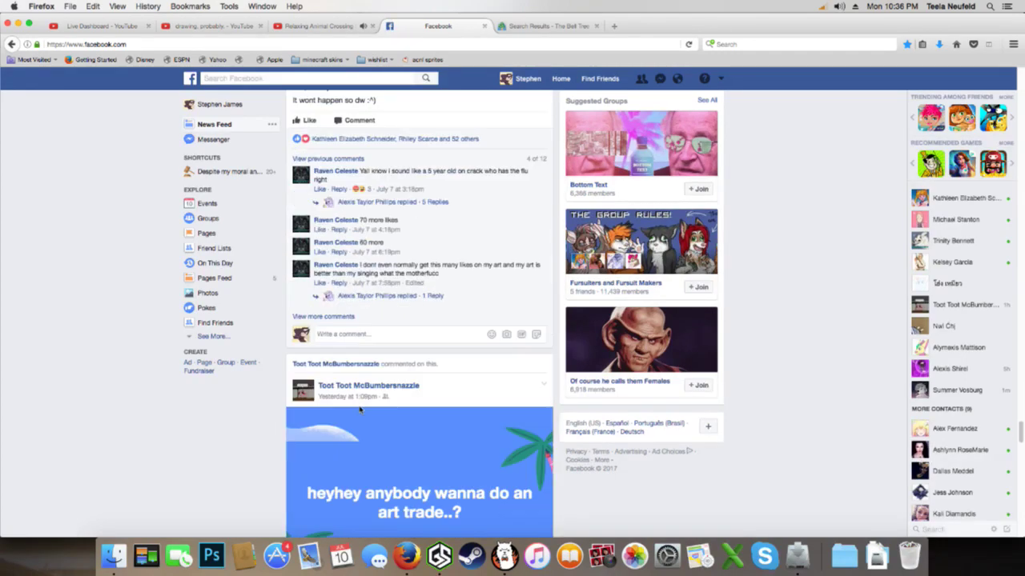
scroll(364, 404, down, 20)
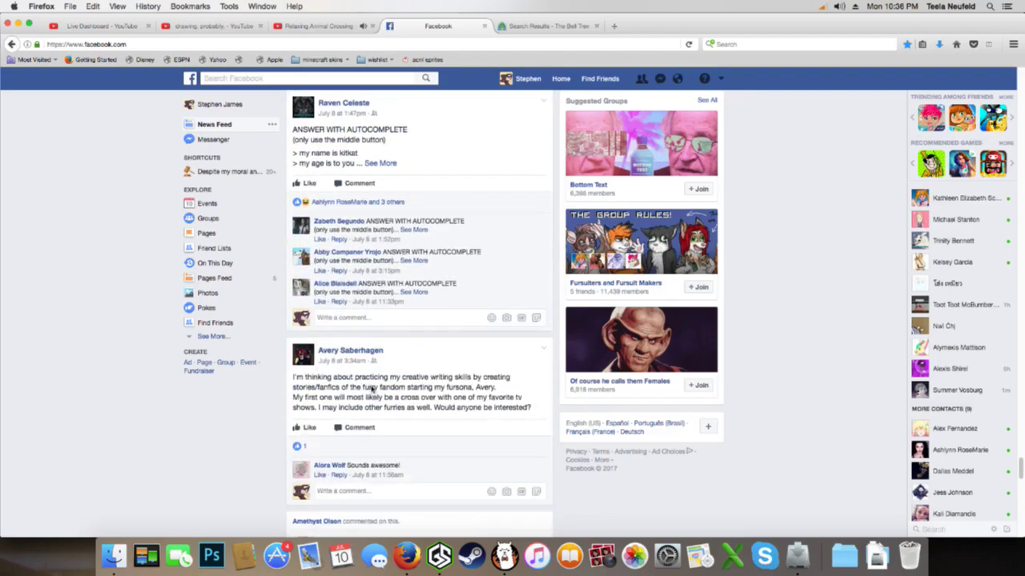
scroll(371, 388, down, 20)
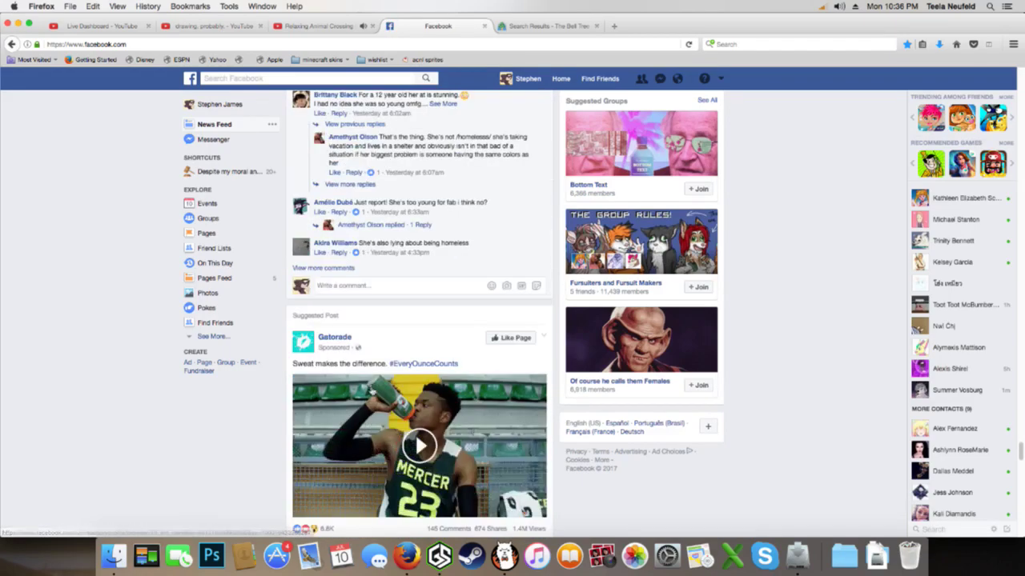
scroll(371, 389, down, 8)
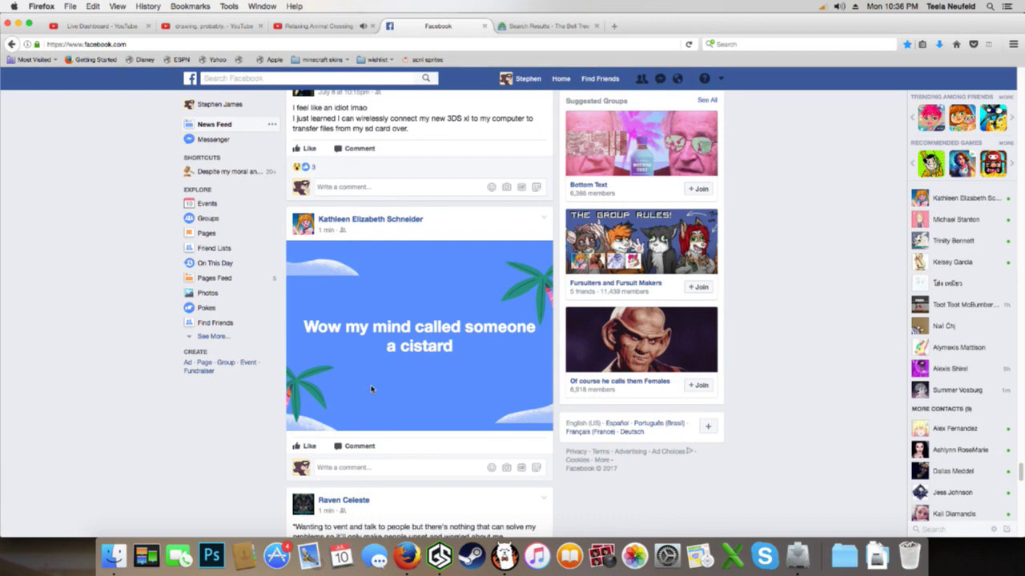
scroll(370, 389, down, 2)
scroll(370, 389, down, 6)
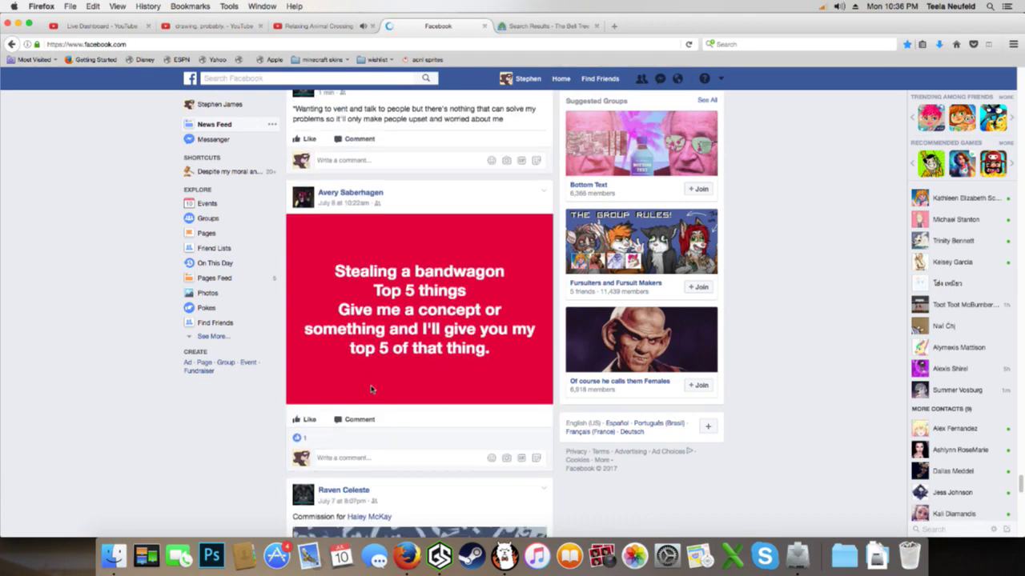
scroll(373, 389, down, 12)
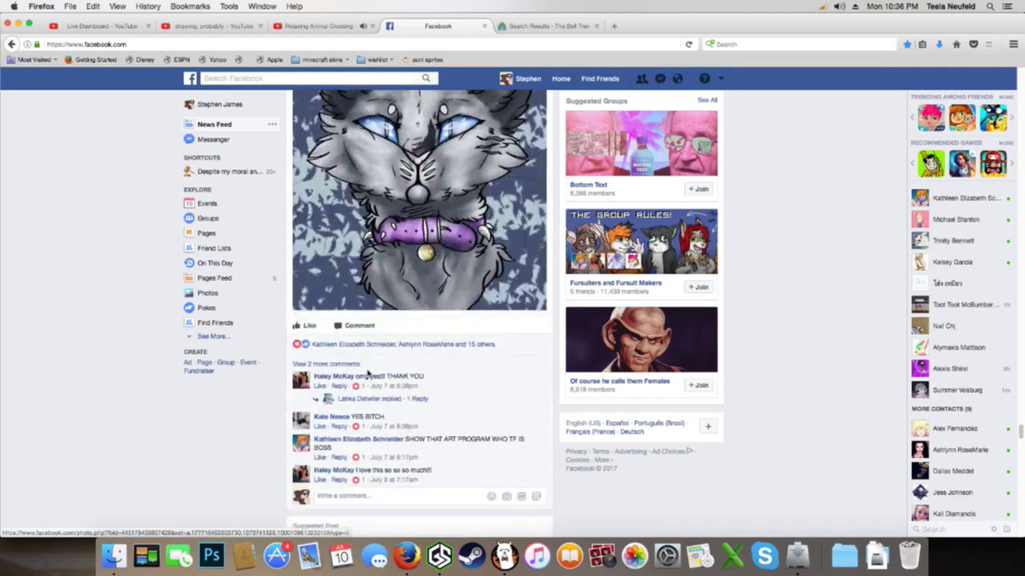
scroll(373, 389, down, 2)
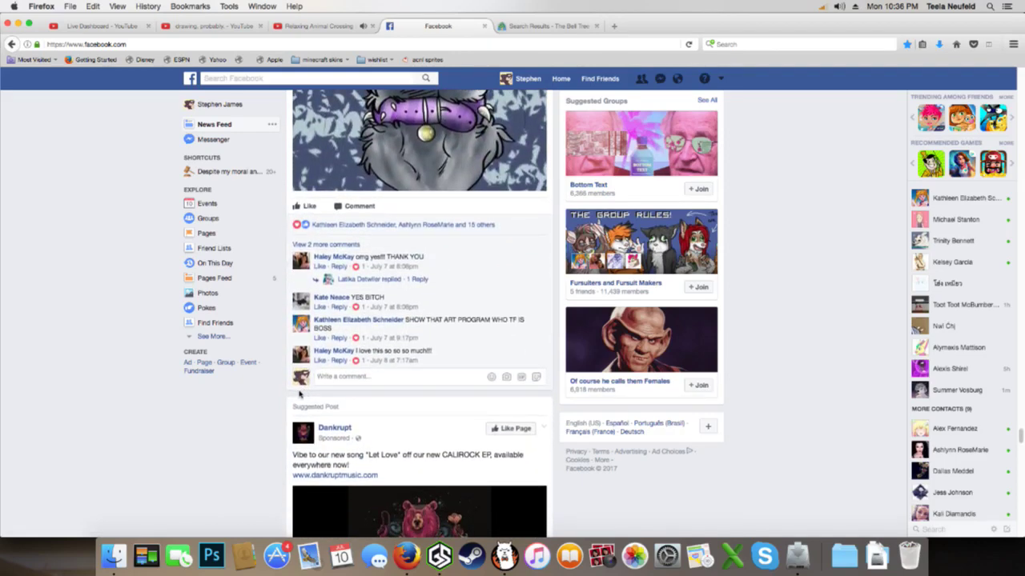
scroll(260, 397, down, 10)
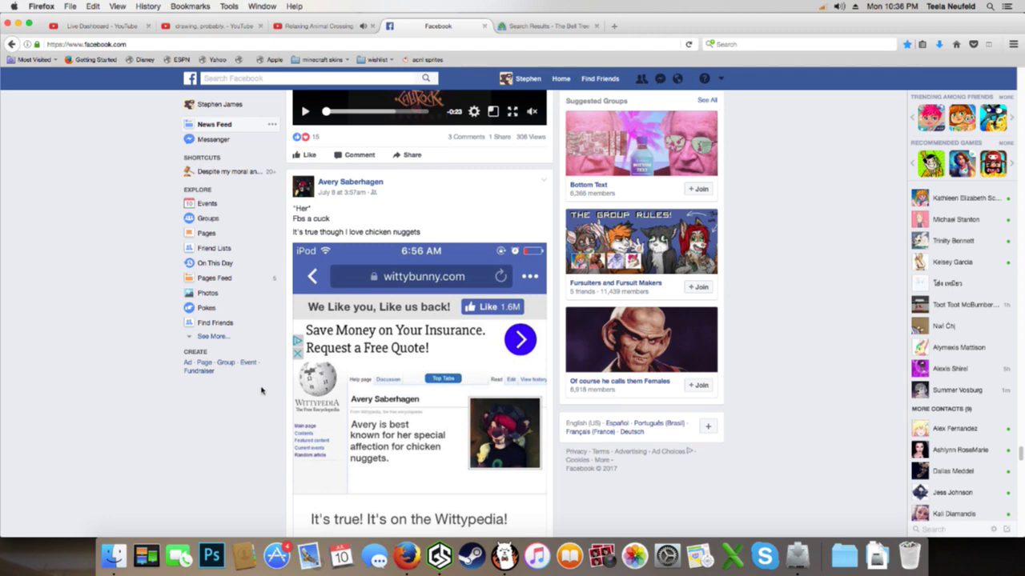
scroll(261, 391, down, 5)
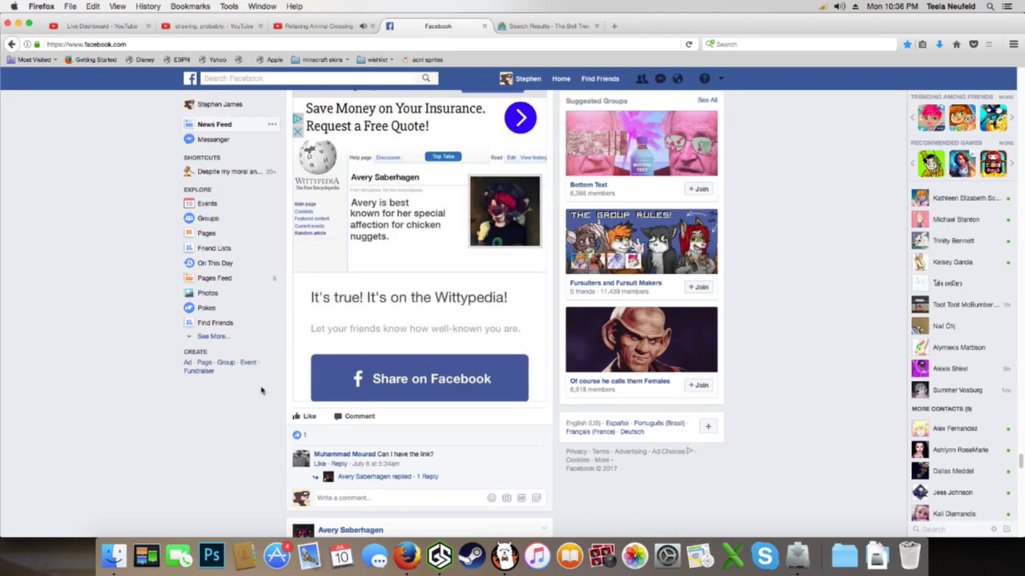
Examine the sneak-peek drawing post and expand the replies to the comment asking what it was drawn with
scroll(377, 465, down, 6)
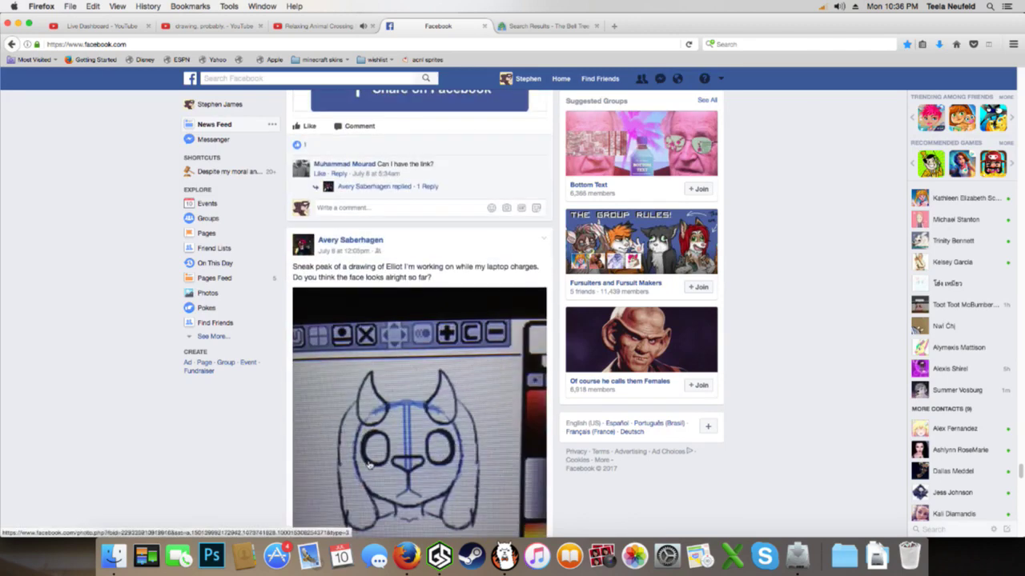
scroll(369, 464, down, 3)
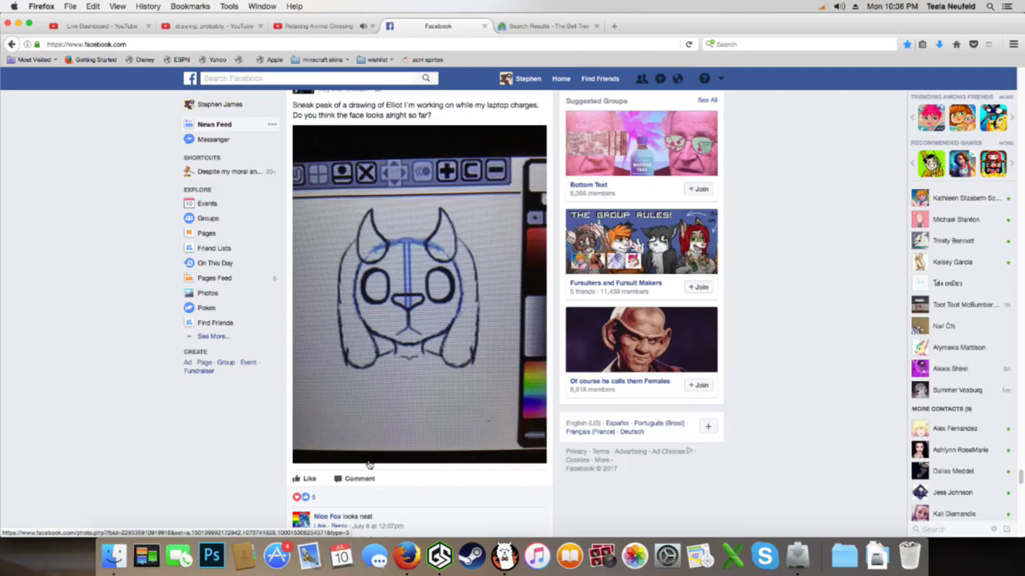
scroll(370, 456, down, 3)
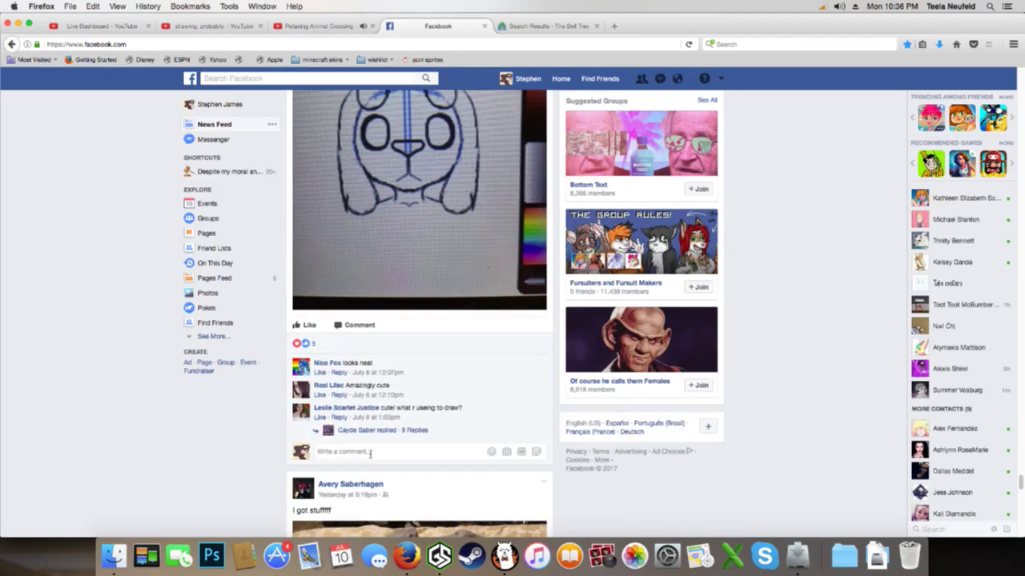
click(356, 430)
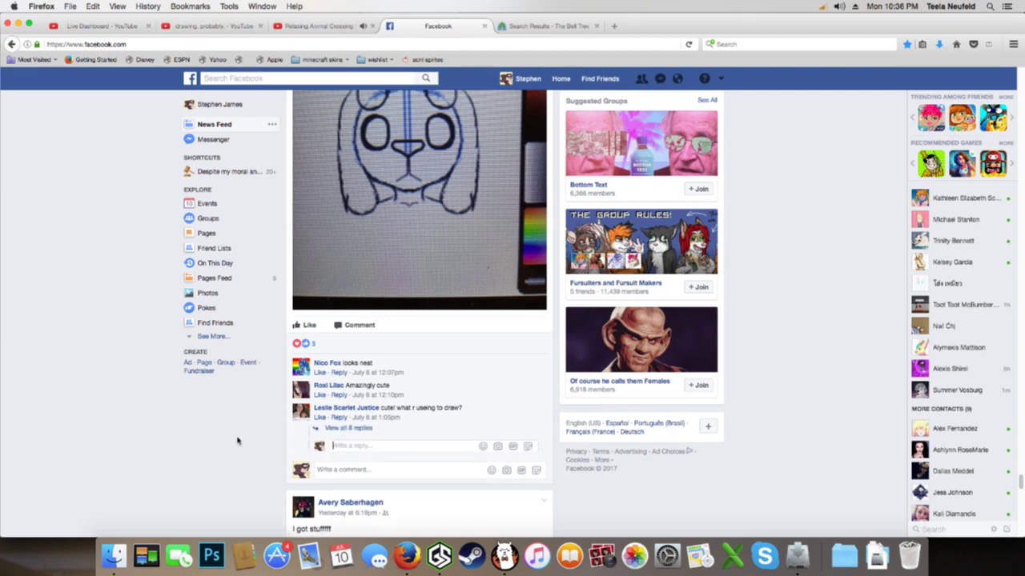
scroll(240, 438, down, 1)
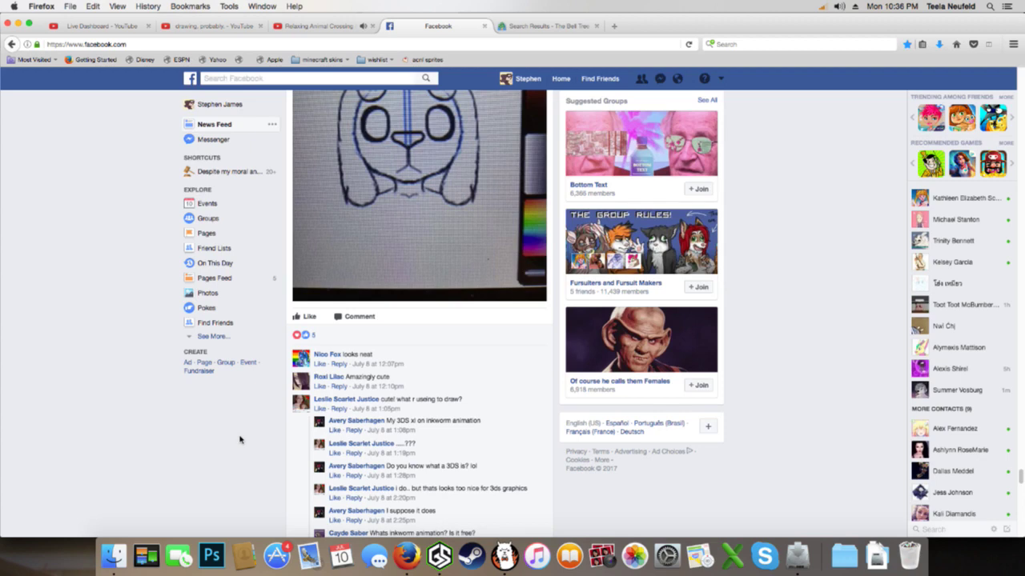
scroll(239, 439, down, 3)
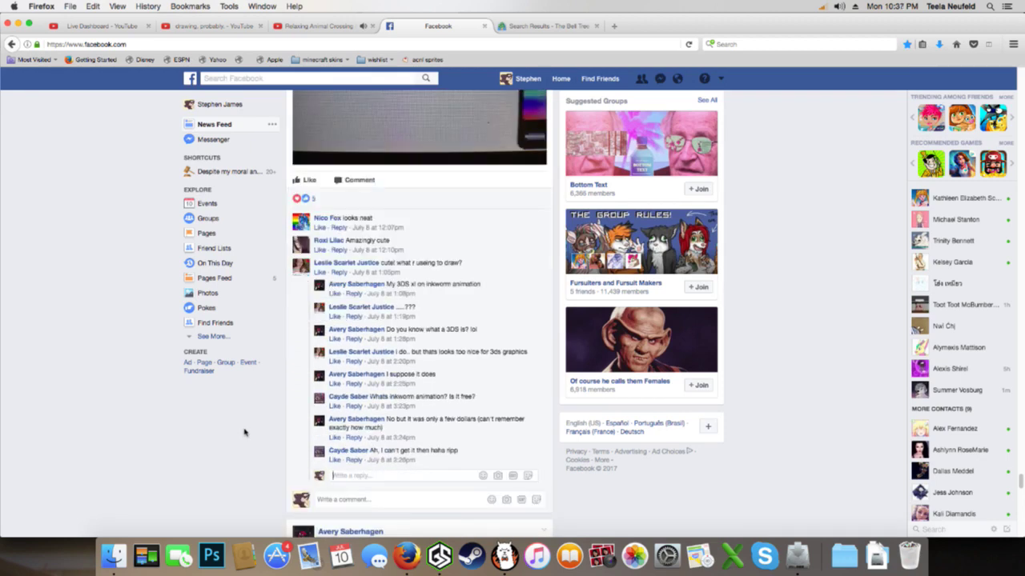
Look through the photo posts below the drawing, from the Steven shirt and baby photos to the shared outfit photo
scroll(244, 432, down, 5)
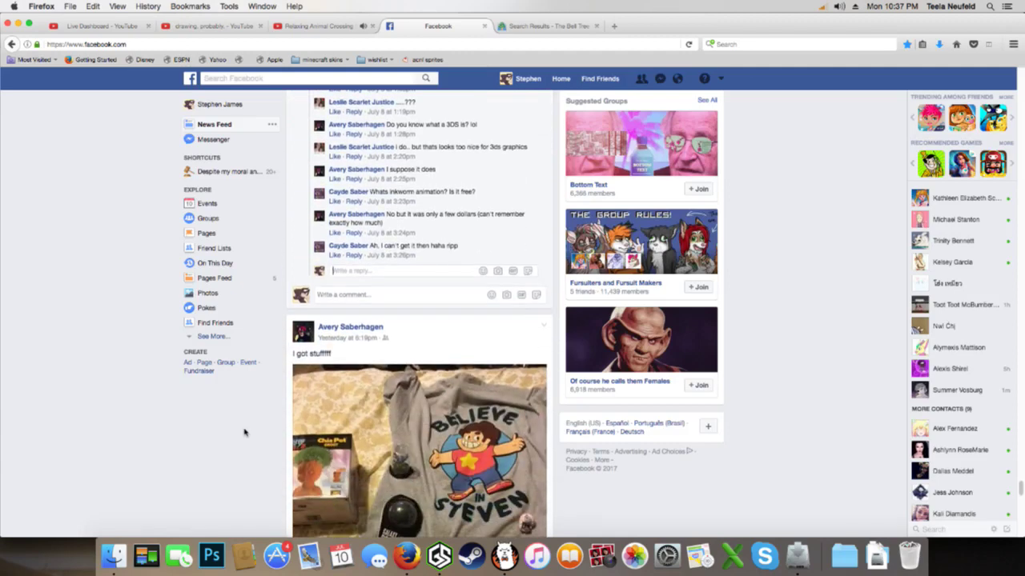
scroll(244, 432, down, 2)
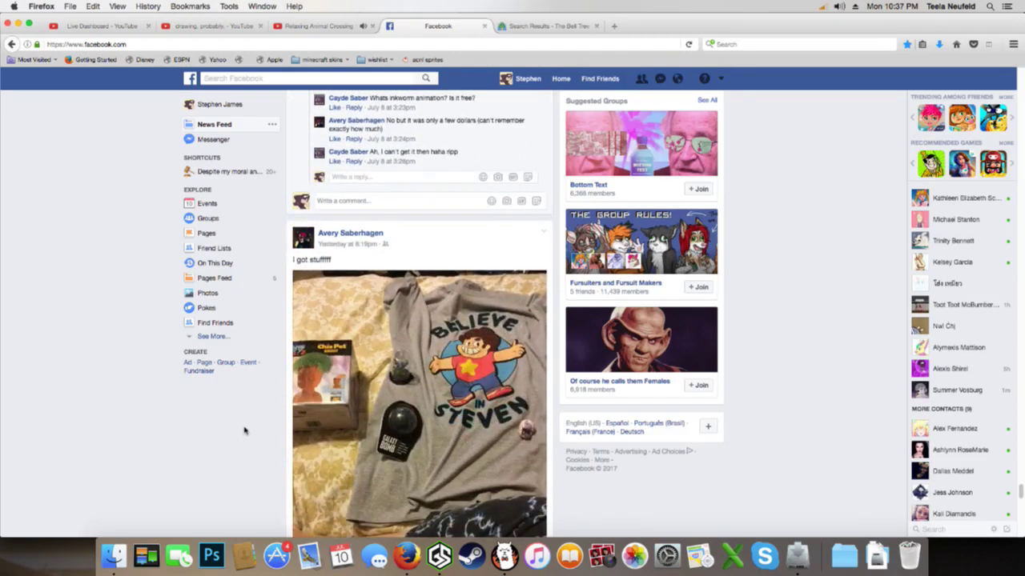
scroll(245, 432, down, 1)
scroll(244, 433, down, 5)
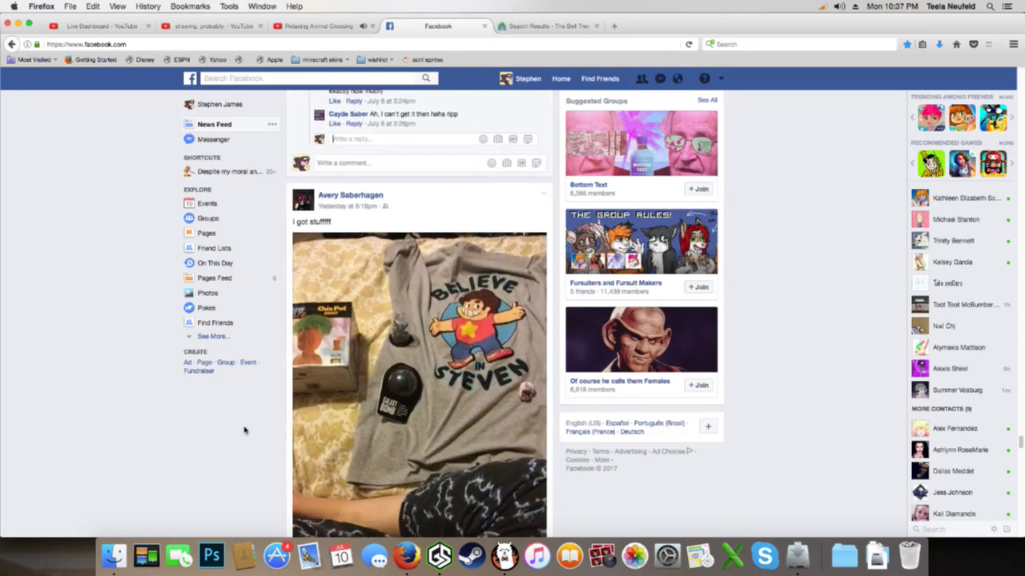
scroll(244, 431, down, 6)
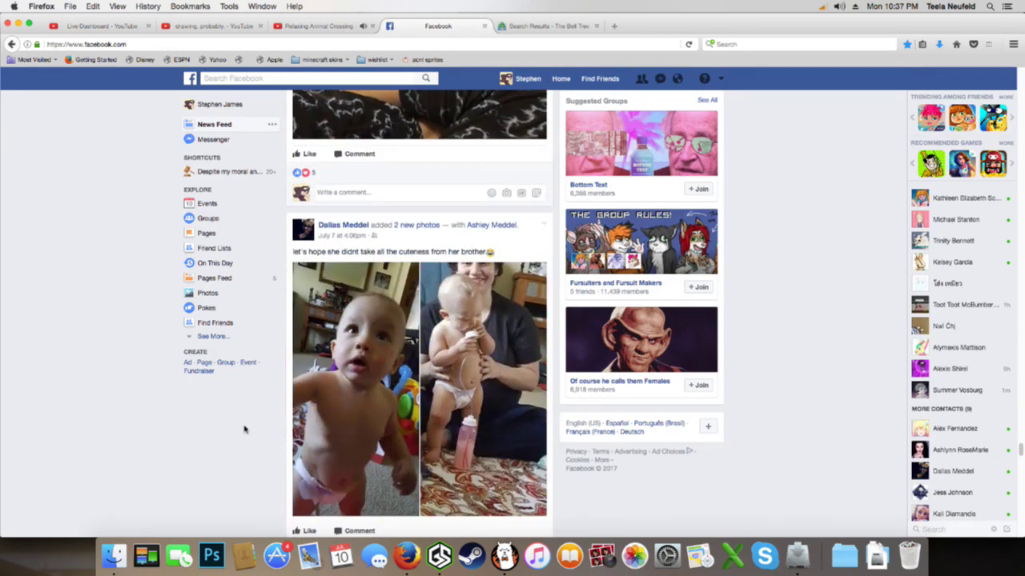
scroll(244, 430, down, 7)
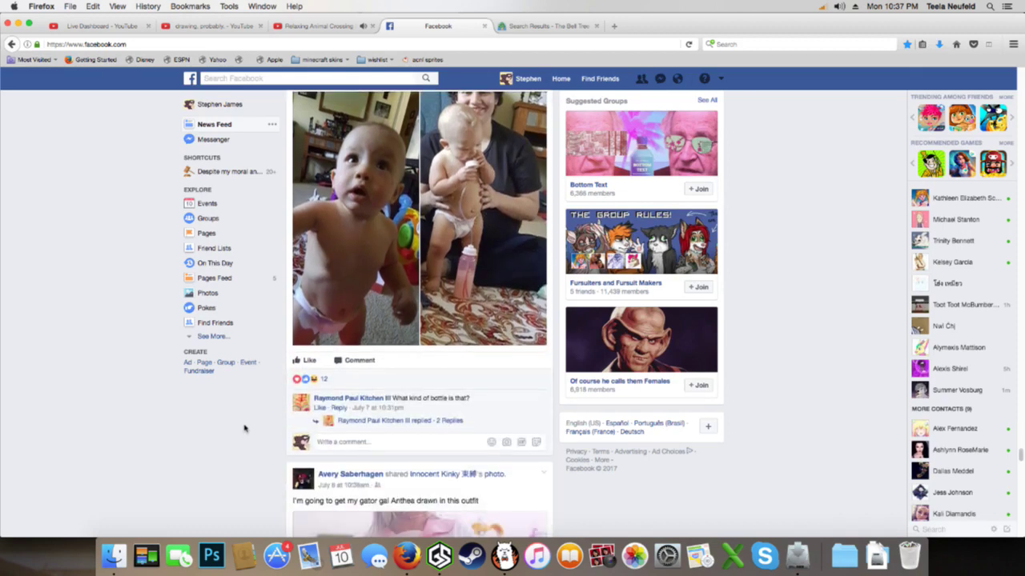
scroll(254, 419, down, 3)
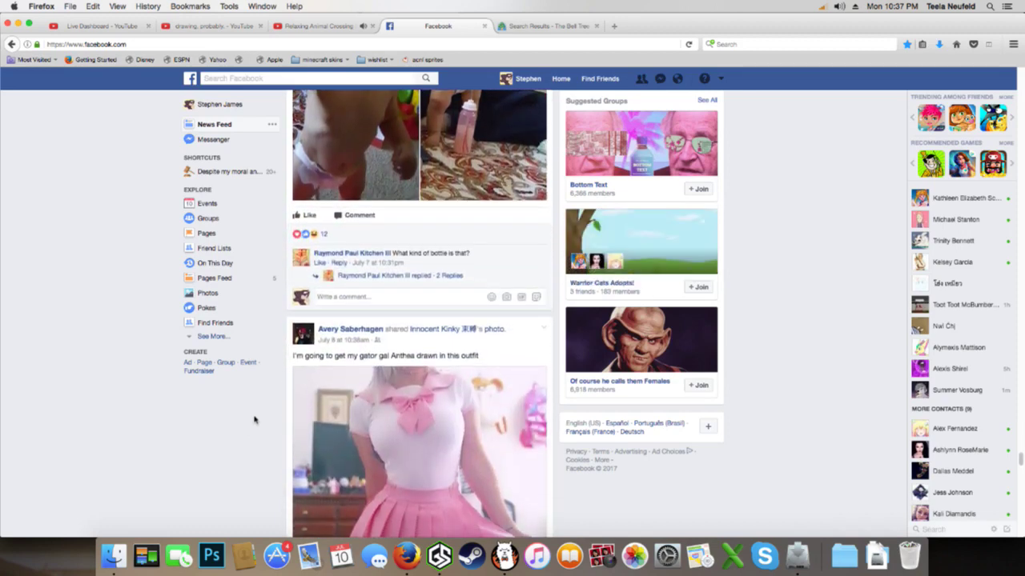
Look through the shared outfit photo's comments and the pink heart-background post down to the Stupid Text post
scroll(254, 420, down, 2)
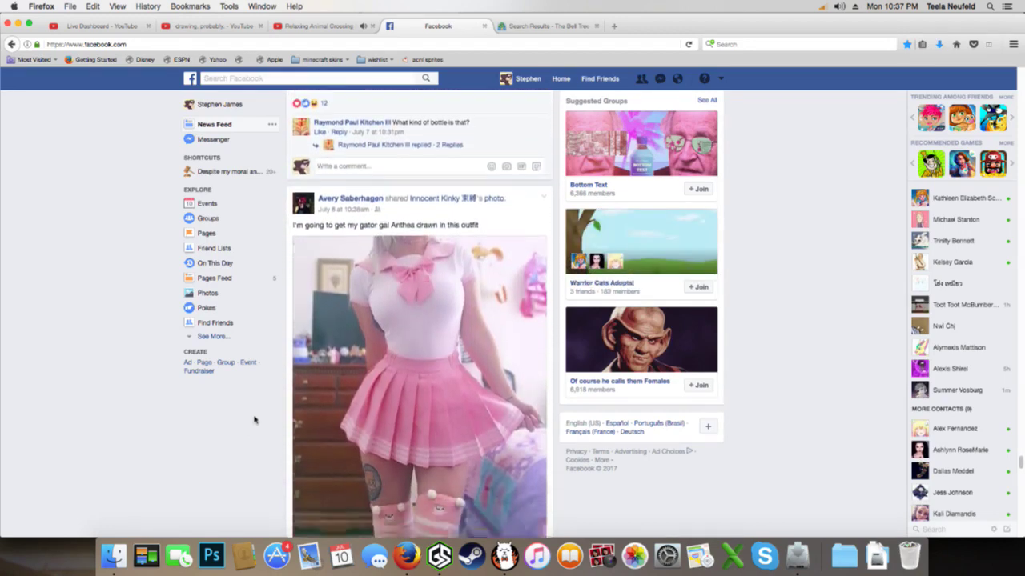
scroll(254, 419, down, 10)
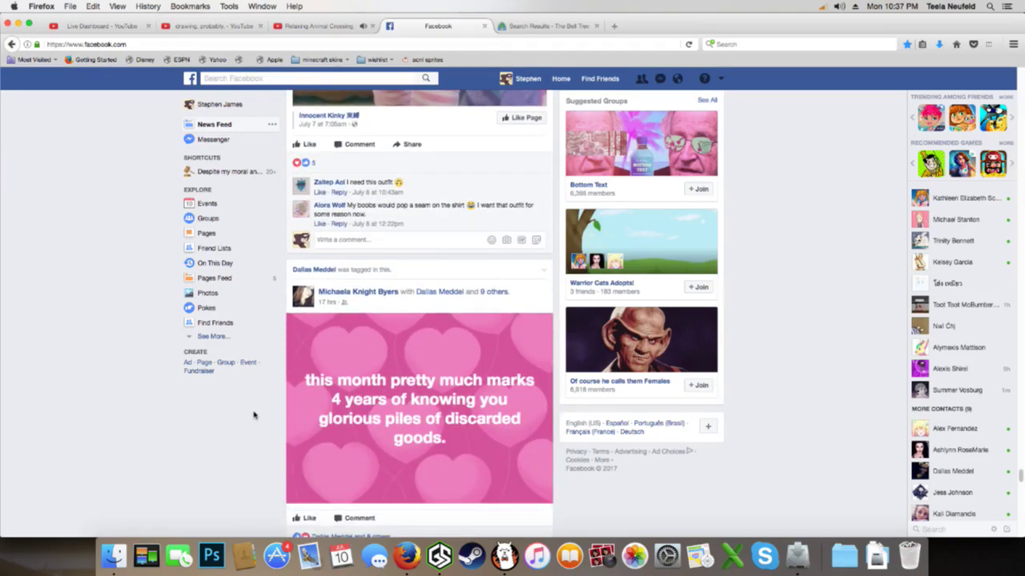
scroll(253, 414, up, 7)
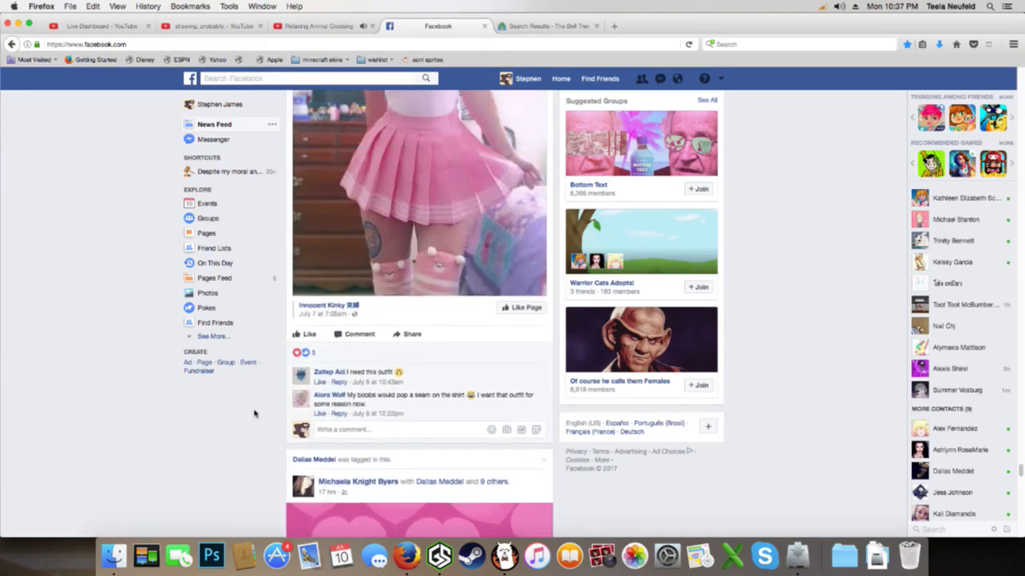
scroll(249, 412, down, 15)
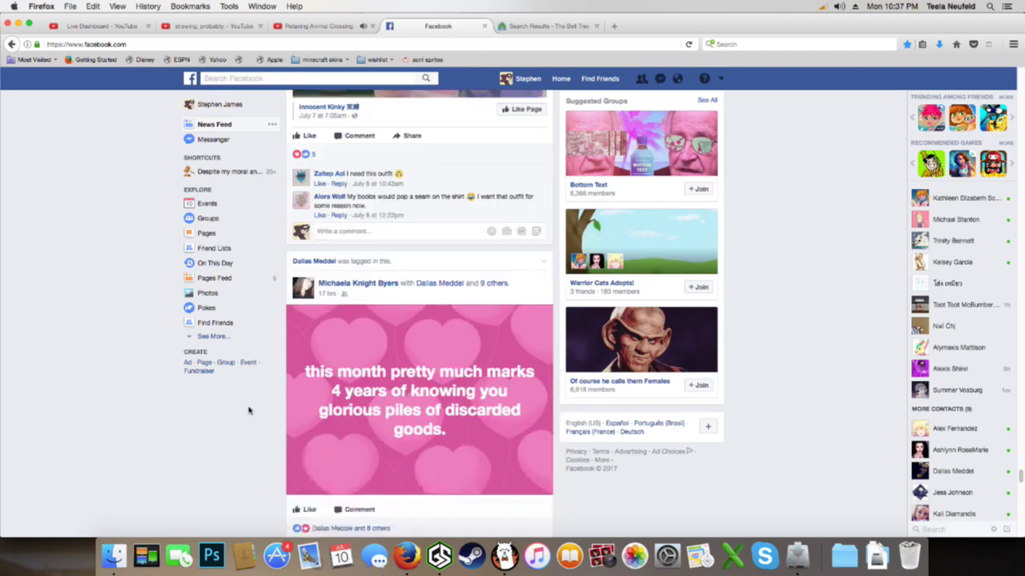
scroll(249, 411, down, 20)
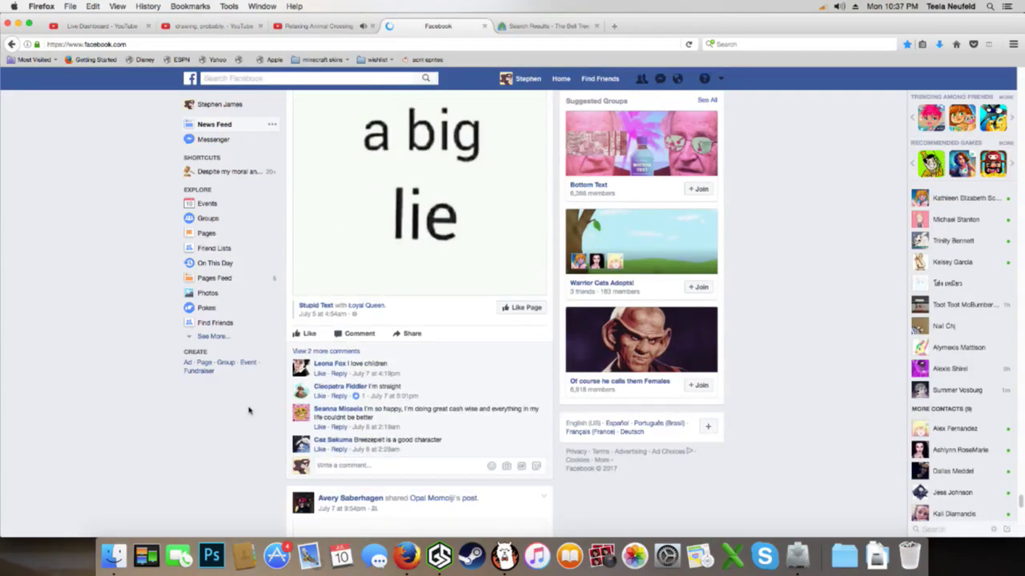
View the shared four-photo collage post from July 7 and read its caption and comments
scroll(248, 412, down, 1)
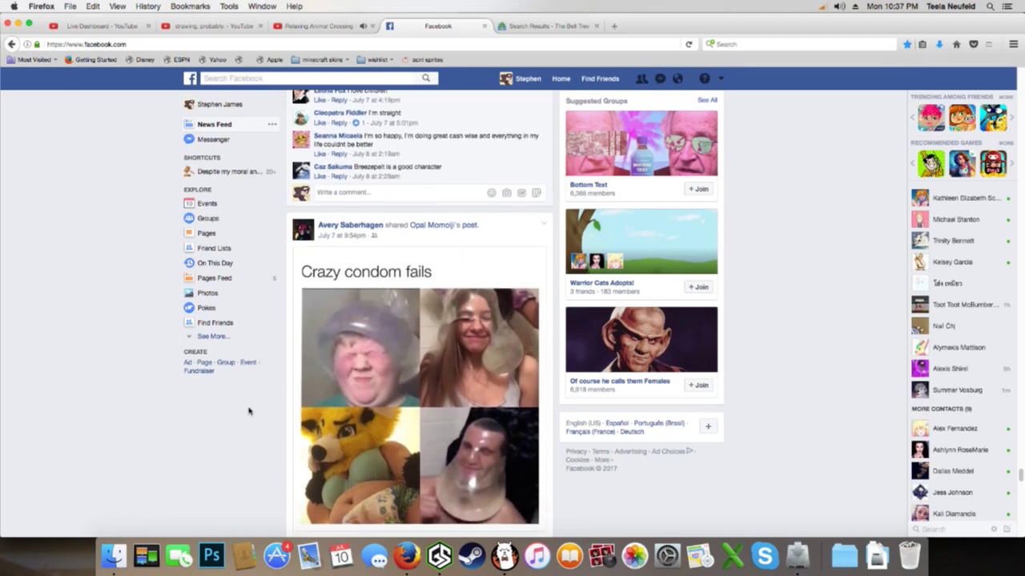
scroll(248, 412, down, 2)
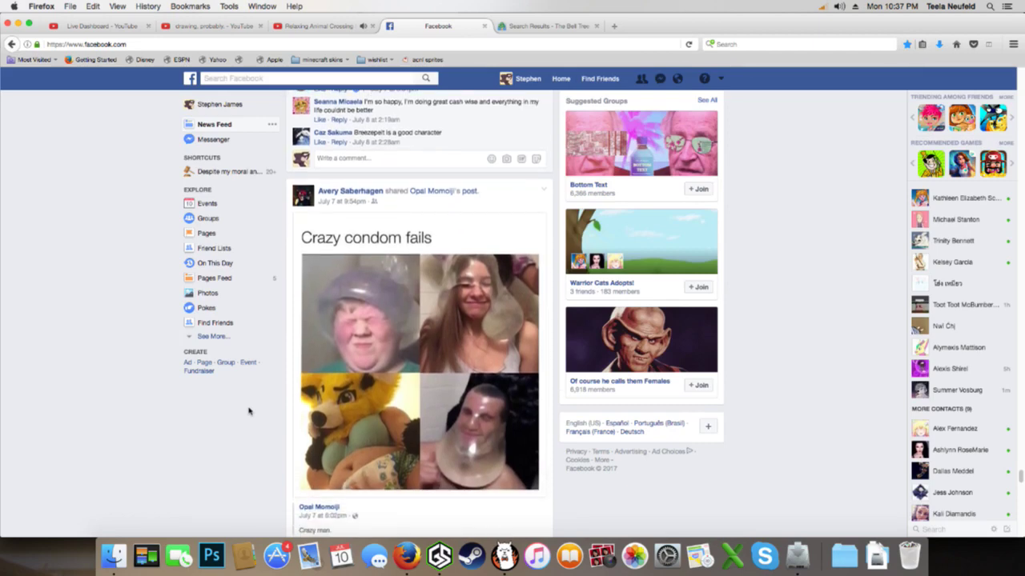
scroll(248, 411, down, 3)
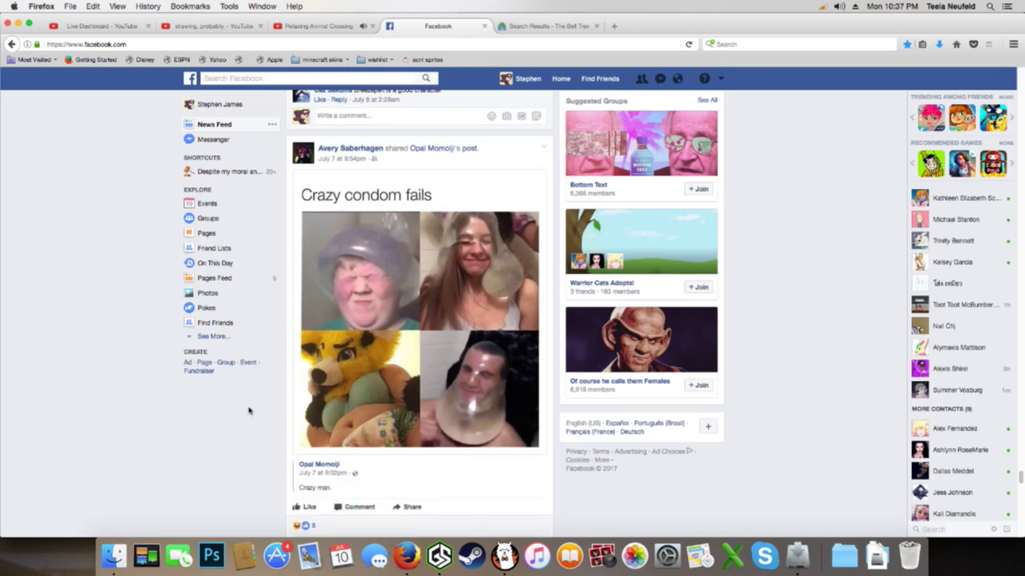
scroll(248, 411, down, 1)
scroll(248, 412, down, 8)
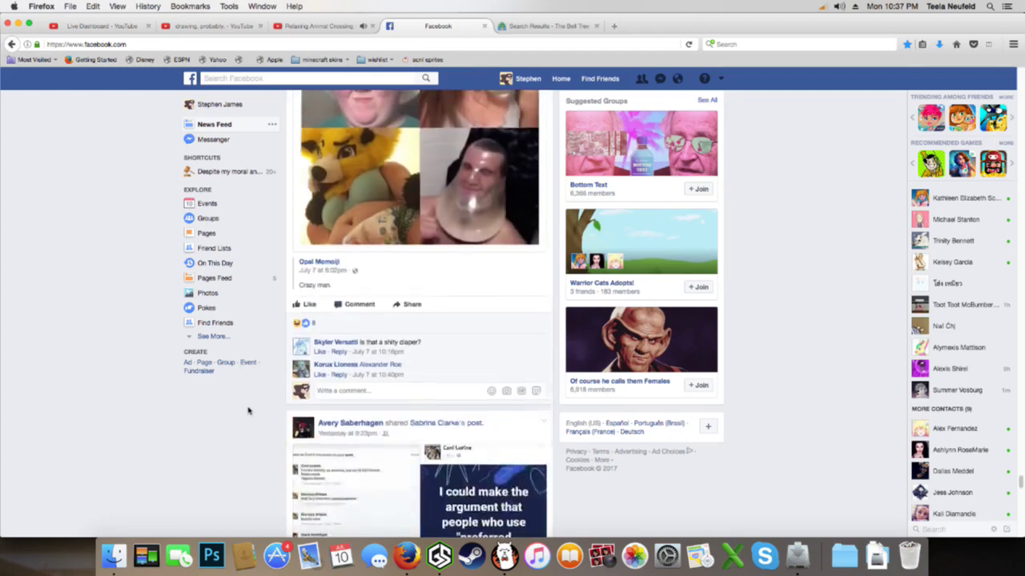
scroll(248, 411, down, 2)
Browse past the social justice mage image to the Joey Graceffa Summer Solstice Collection post and view its bracelet photo enlarged
scroll(248, 411, down, 20)
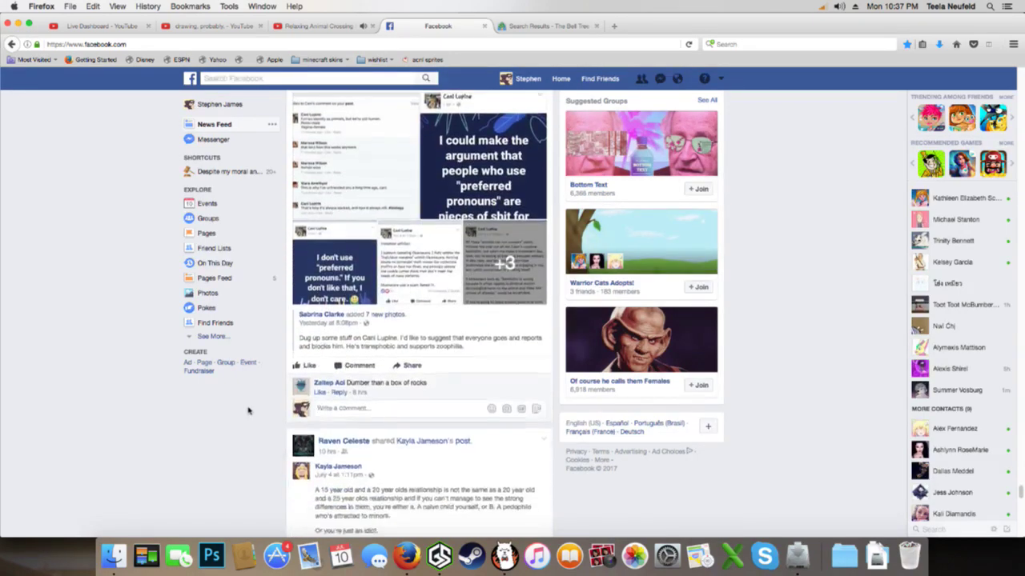
scroll(248, 411, down, 10)
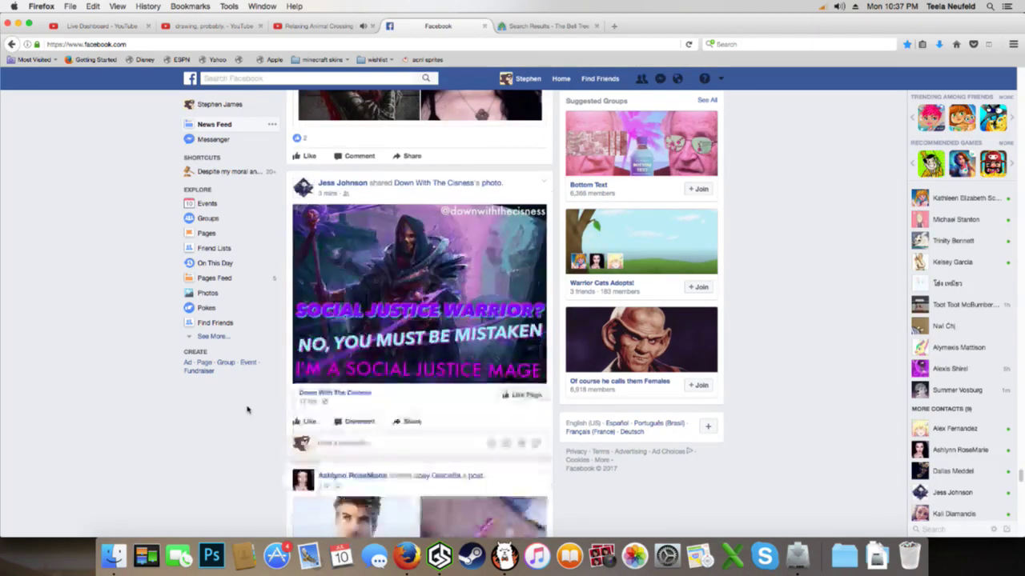
scroll(248, 412, down, 8)
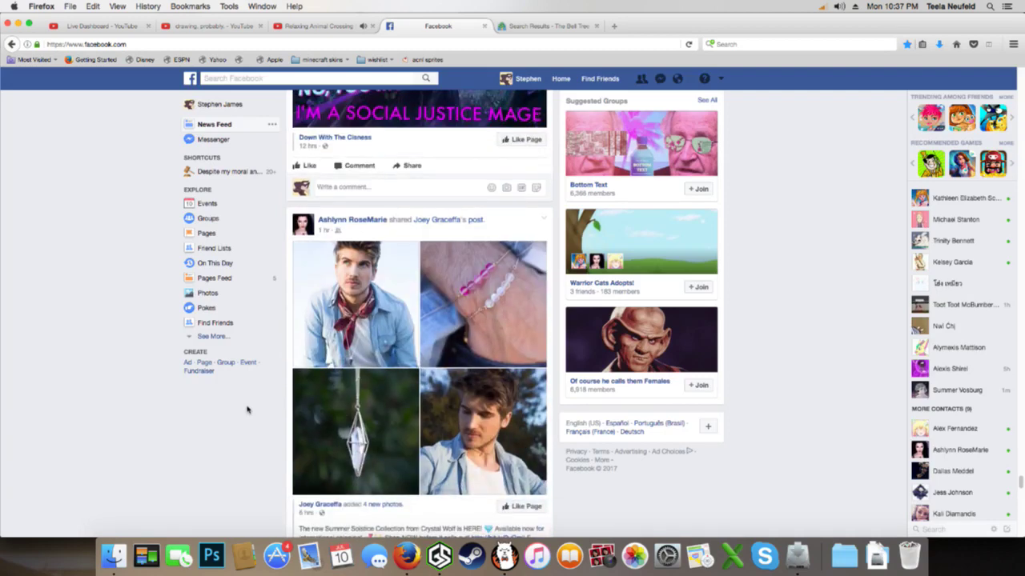
scroll(234, 408, down, 1)
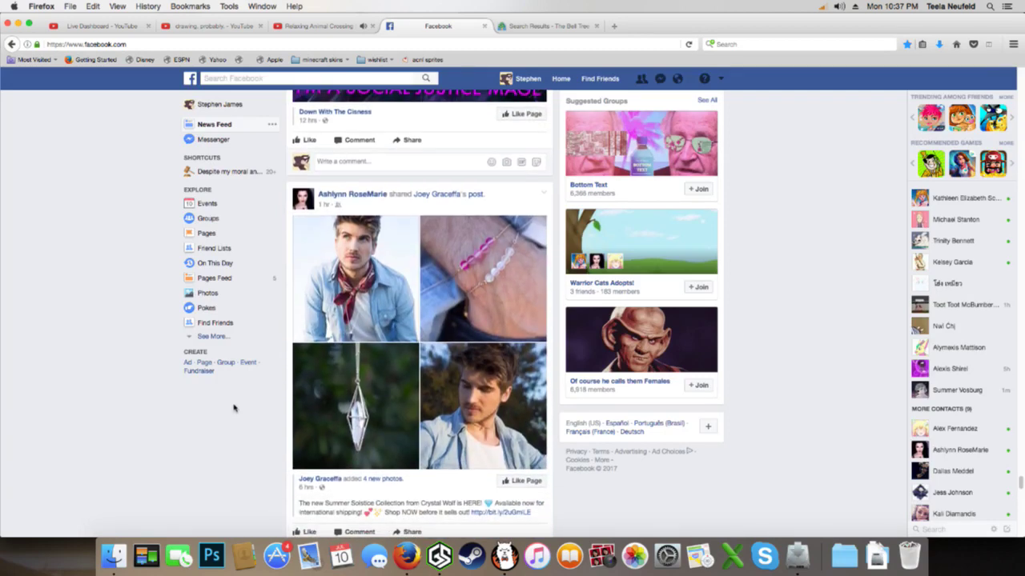
click(463, 332)
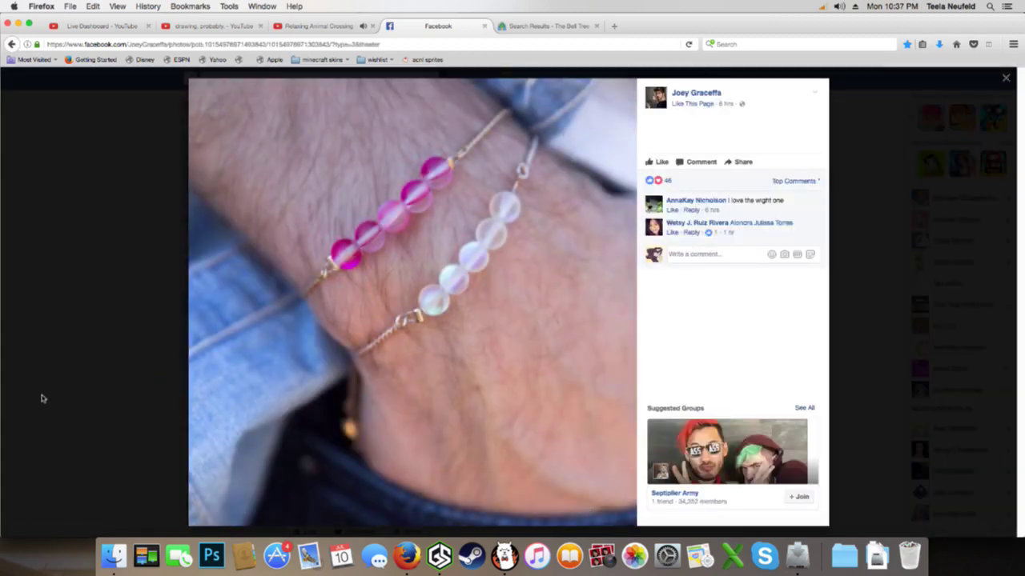
click(43, 398)
Browse past the JanSport ad, the shared memory and the text-image posts to the Doctor Who Dalek photo
scroll(50, 393, down, 10)
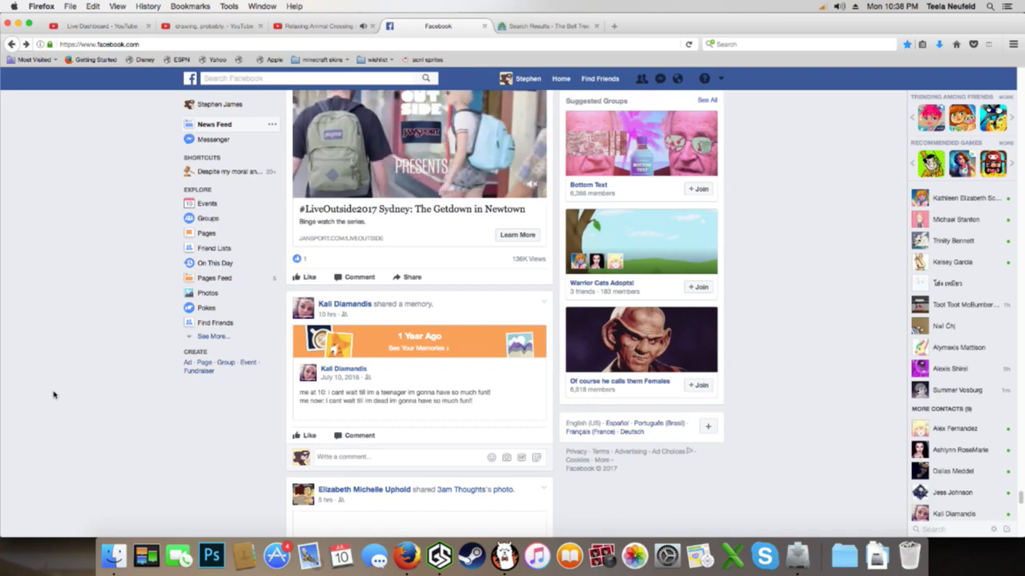
scroll(54, 394, down, 5)
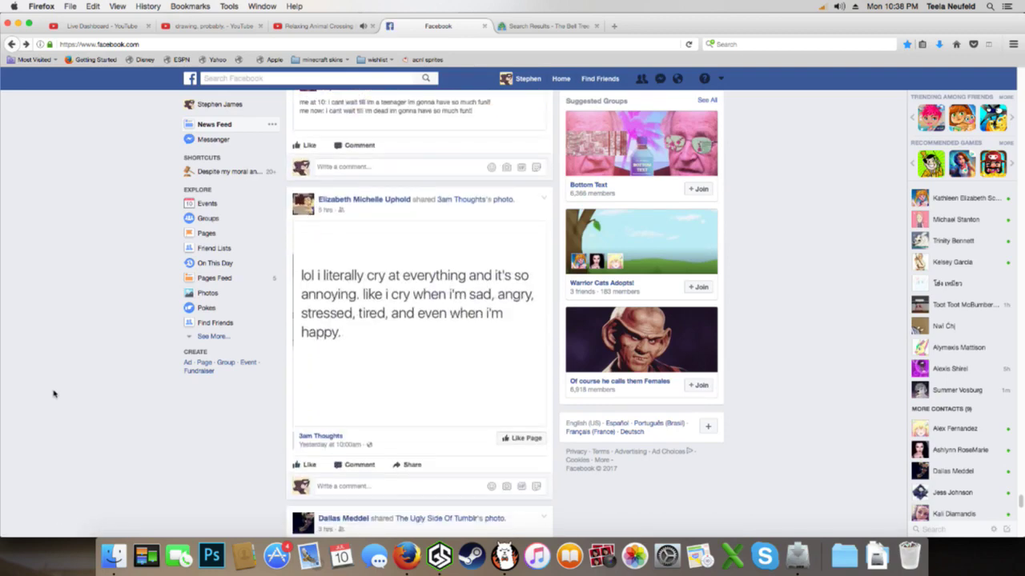
scroll(54, 394, down, 10)
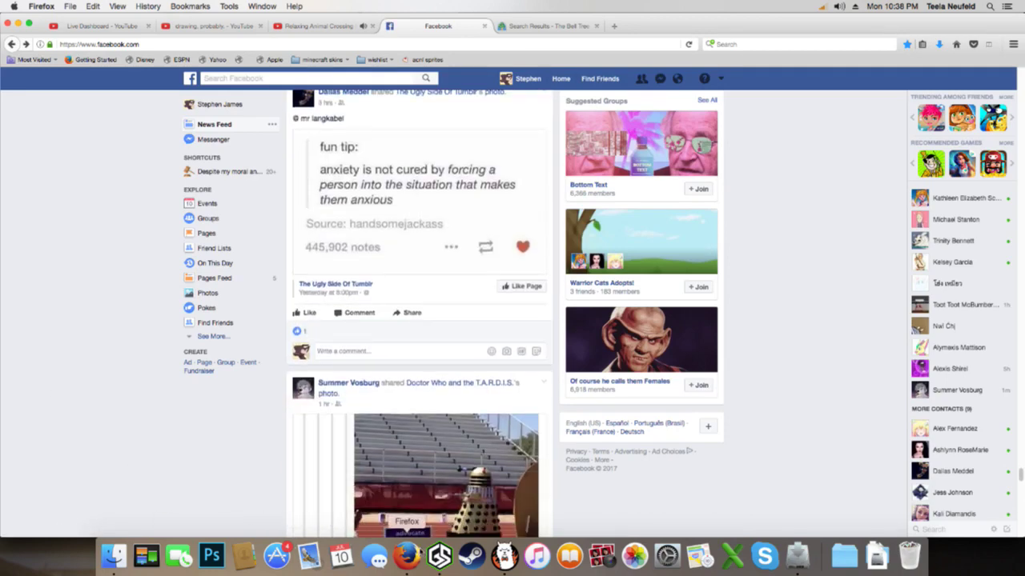
scroll(365, 489, down, 2)
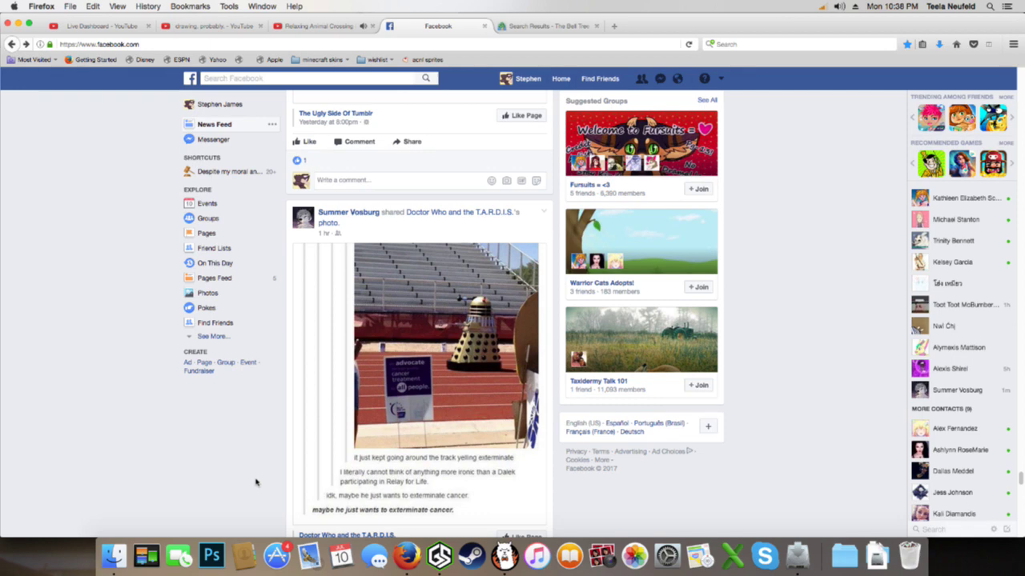
Browse past the Head and Shoulders joke and the ketchup bottle post to the drawing post about adding brush detail
scroll(254, 482, down, 1)
scroll(248, 482, down, 4)
scroll(248, 480, down, 10)
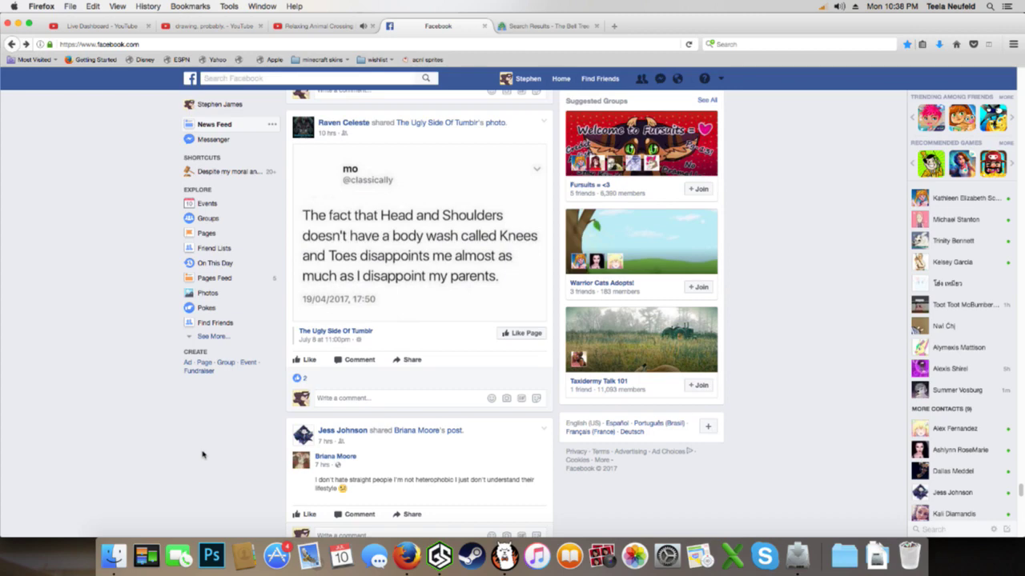
scroll(202, 455, down, 11)
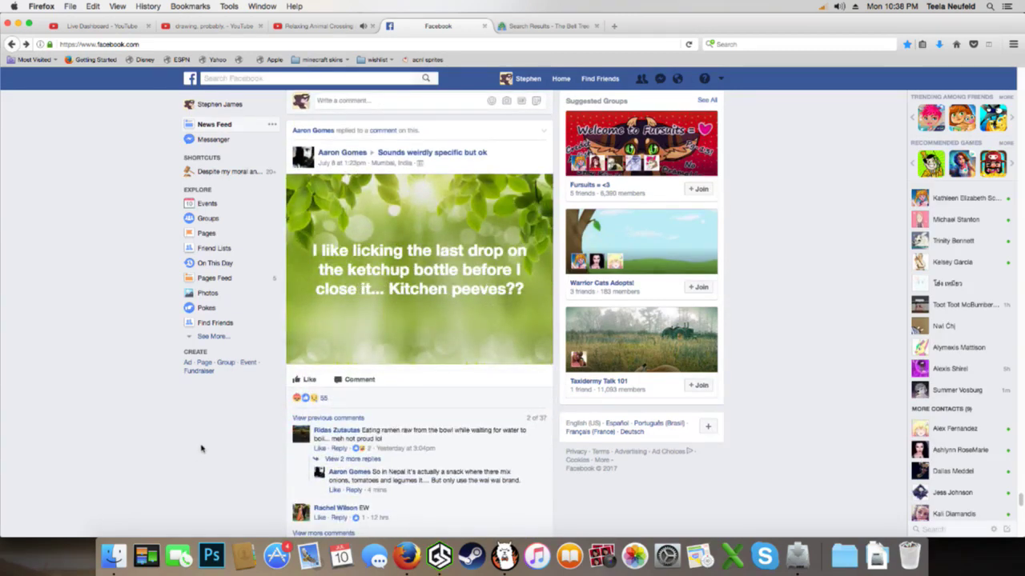
scroll(198, 447, down, 1)
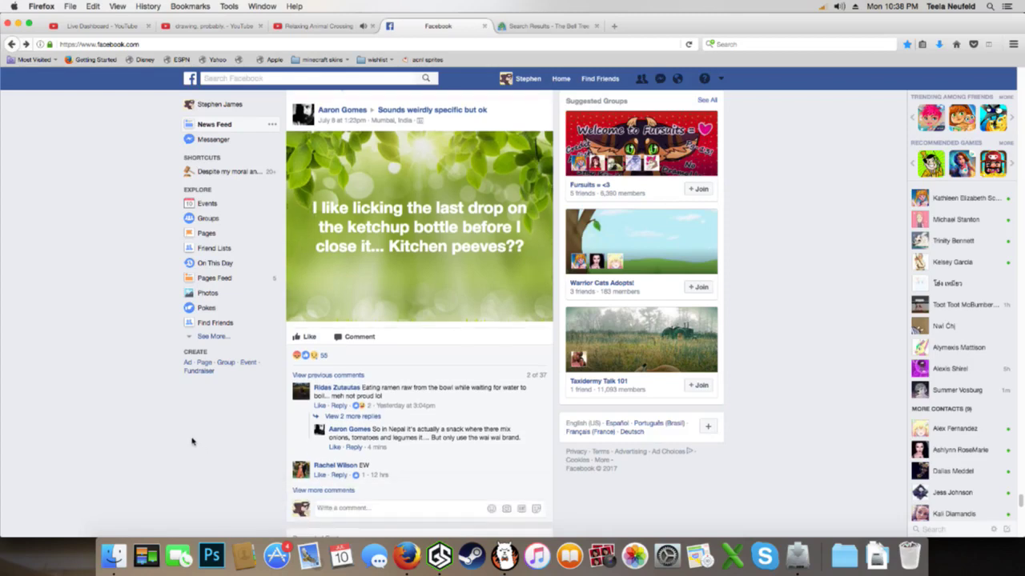
scroll(192, 441, down, 18)
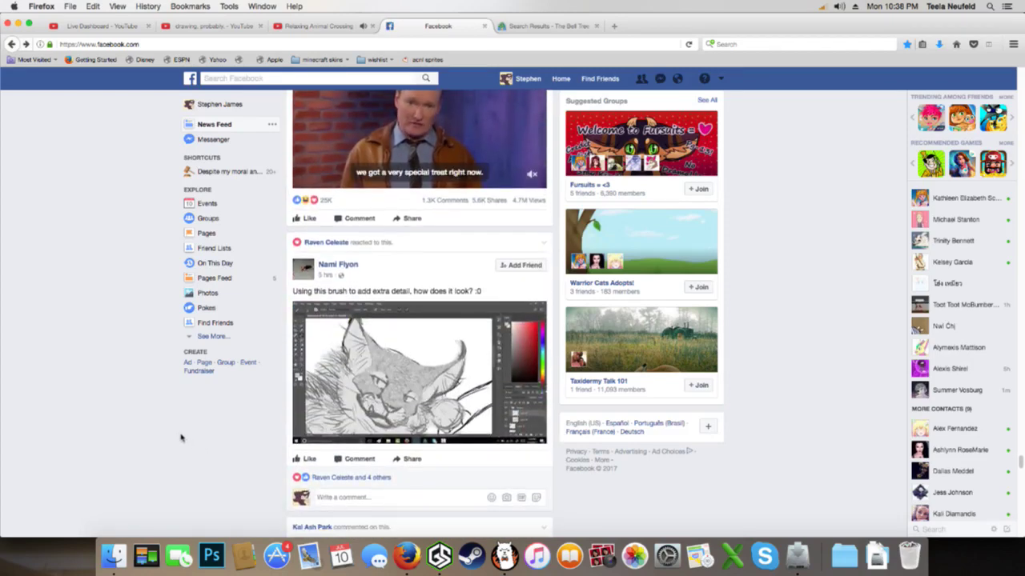
Read the screenshot post below the brush-detail drawing down to its comment section
scroll(181, 437, down, 3)
scroll(181, 437, down, 2)
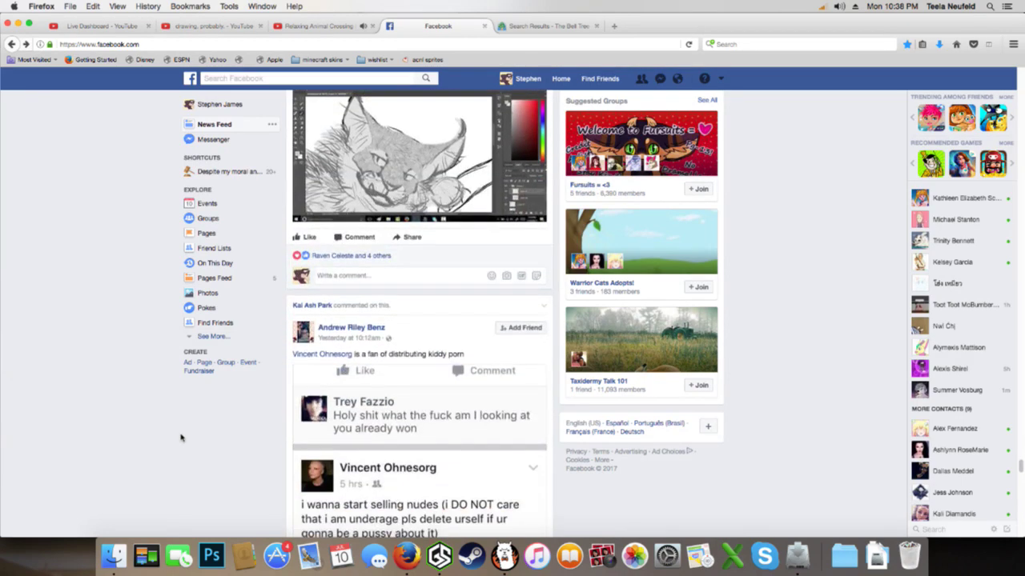
scroll(181, 437, down, 3)
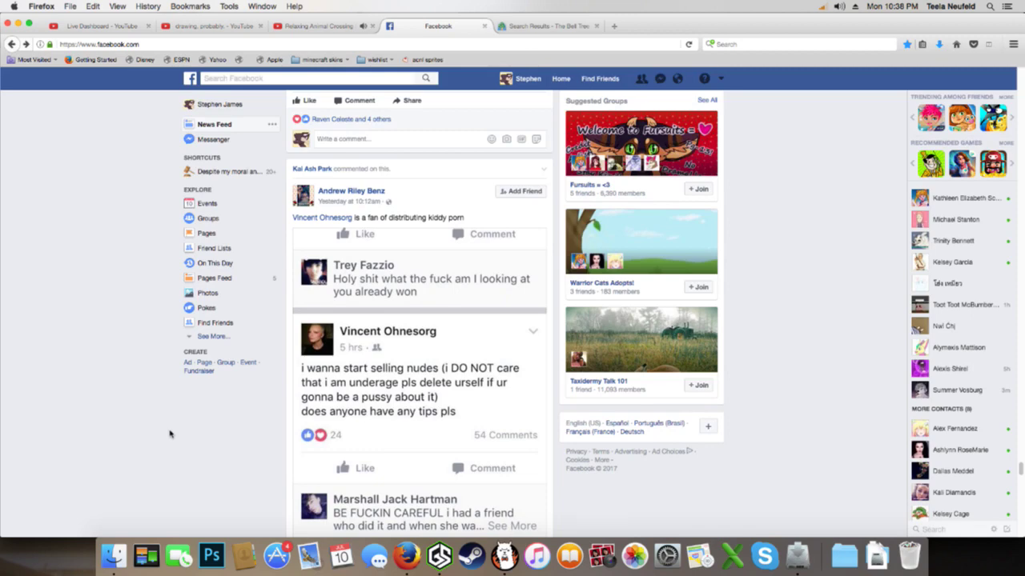
scroll(170, 433, down, 1)
scroll(169, 434, down, 3)
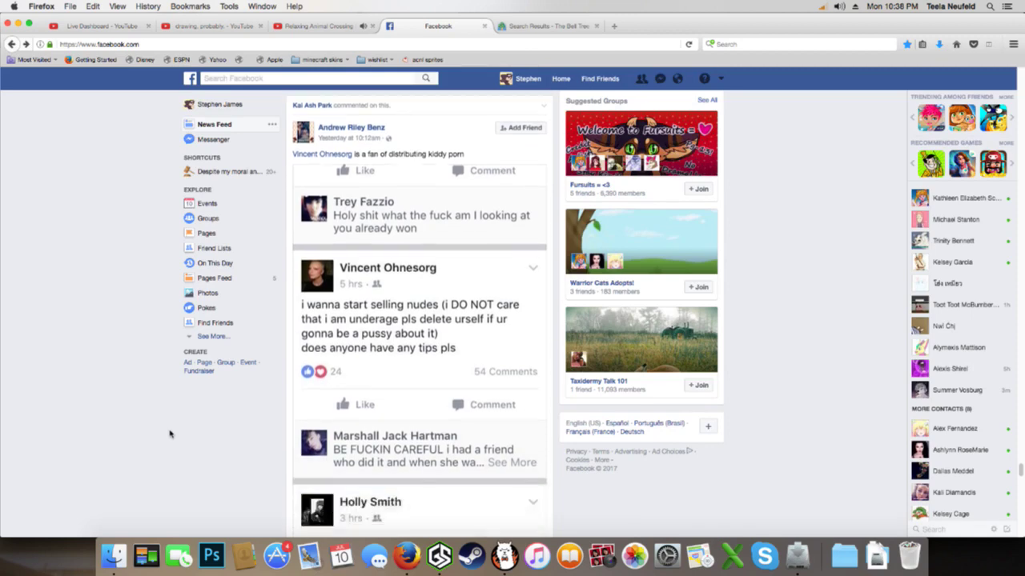
scroll(170, 434, down, 4)
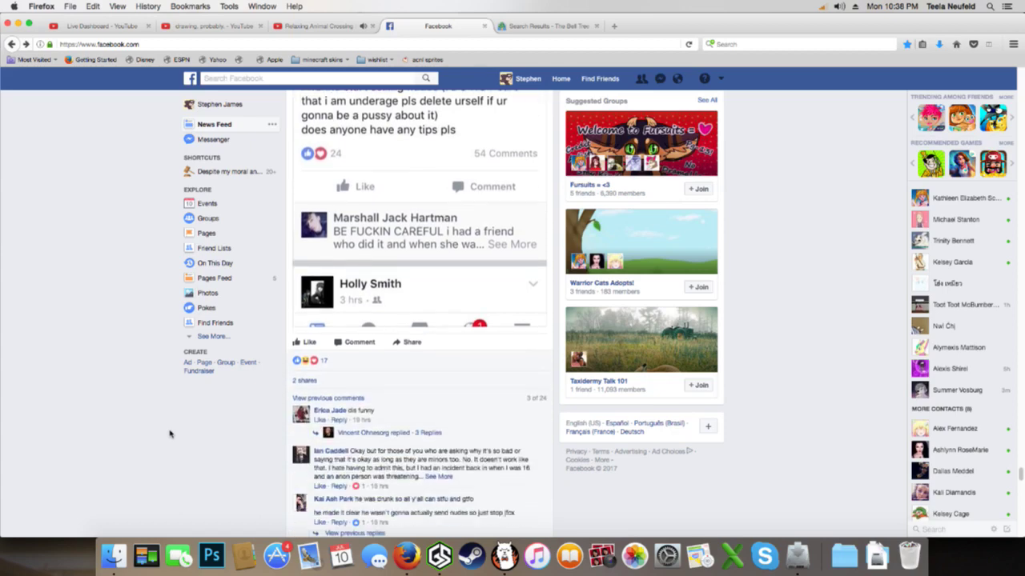
Expand the replies under the screenshot post's first comment and load its previous comments, returning to the post's beginning
click(389, 433)
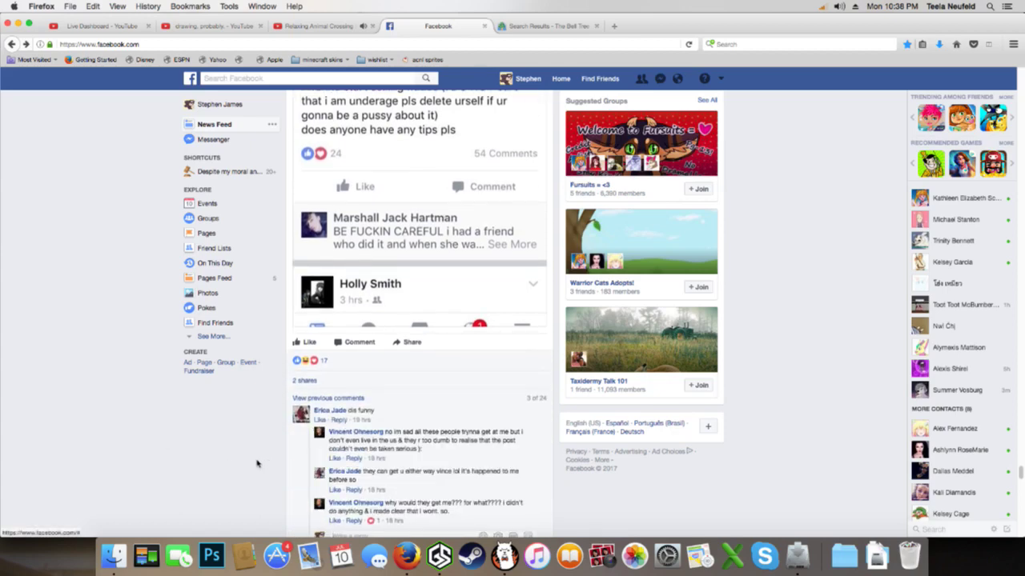
scroll(257, 463, down, 1)
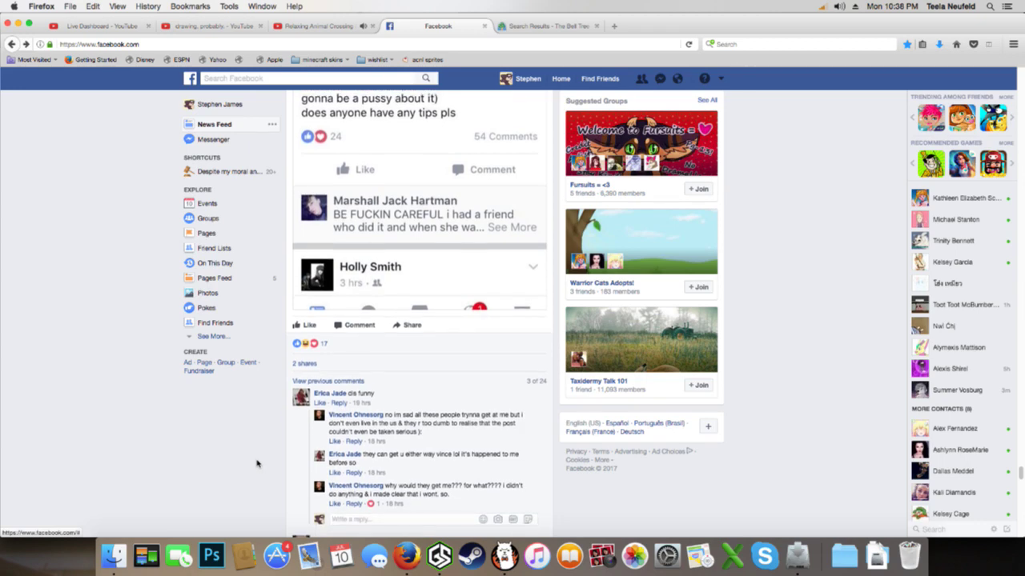
scroll(280, 445, up, 2)
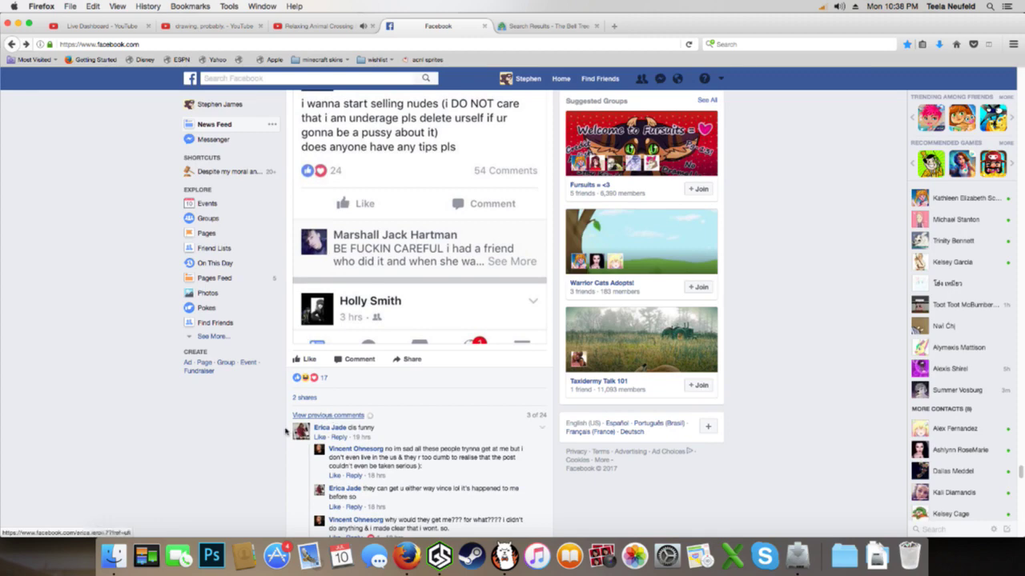
scroll(172, 438, up, 9)
scroll(171, 438, up, 4)
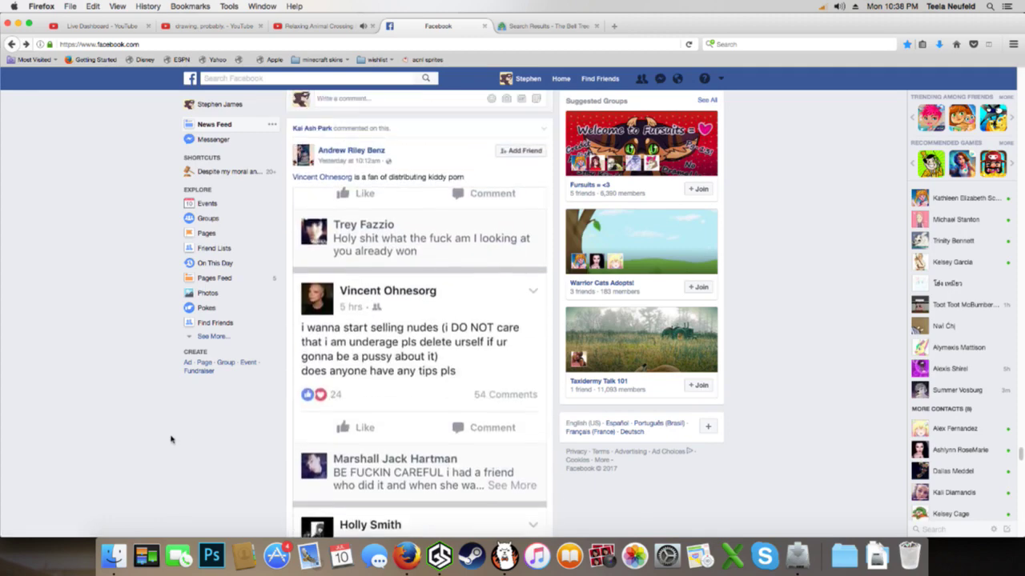
Read through the loaded comments on the screenshot post down to the one with an attached phone screenshot
scroll(171, 439, down, 7)
scroll(171, 438, down, 1)
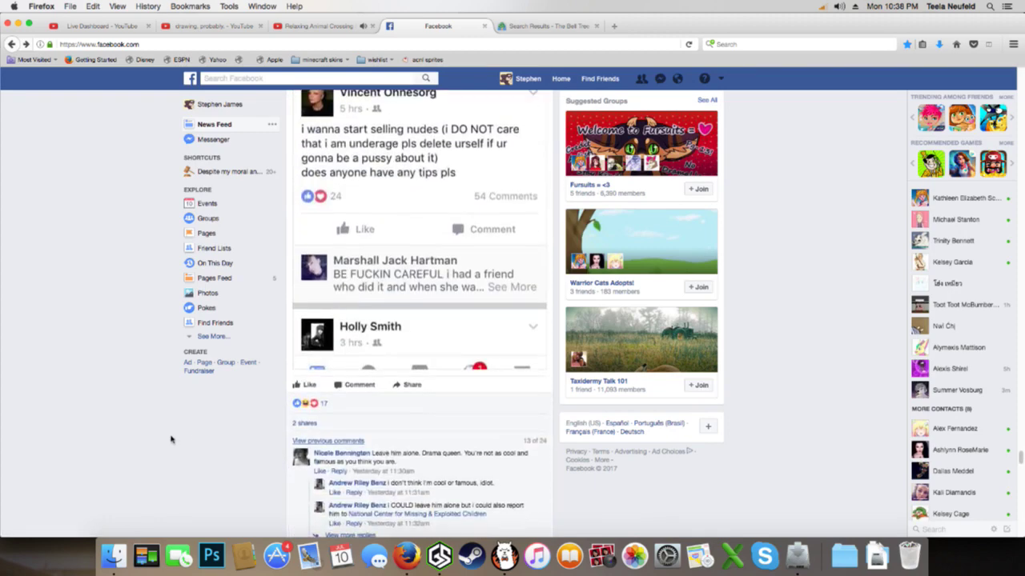
scroll(170, 439, down, 2)
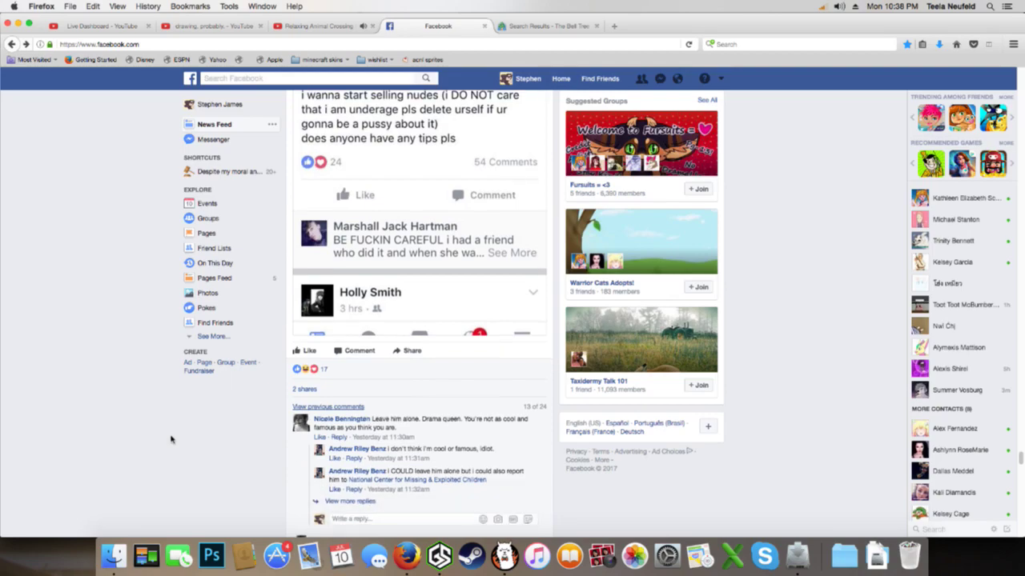
scroll(170, 438, down, 20)
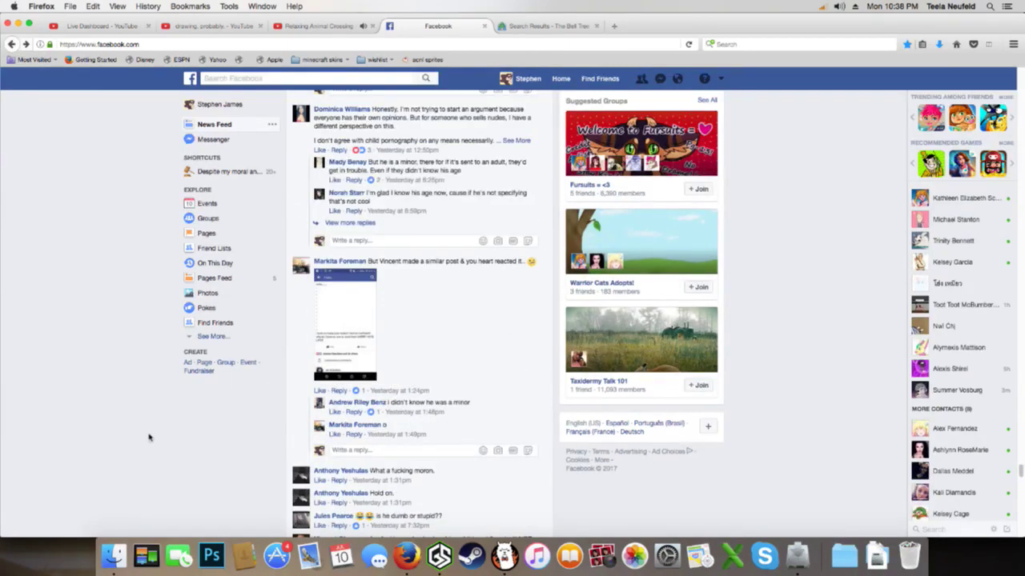
View the phone screenshot attached to the comment enlarged, close it and continue to the Nihilist Birbs post
click(344, 322)
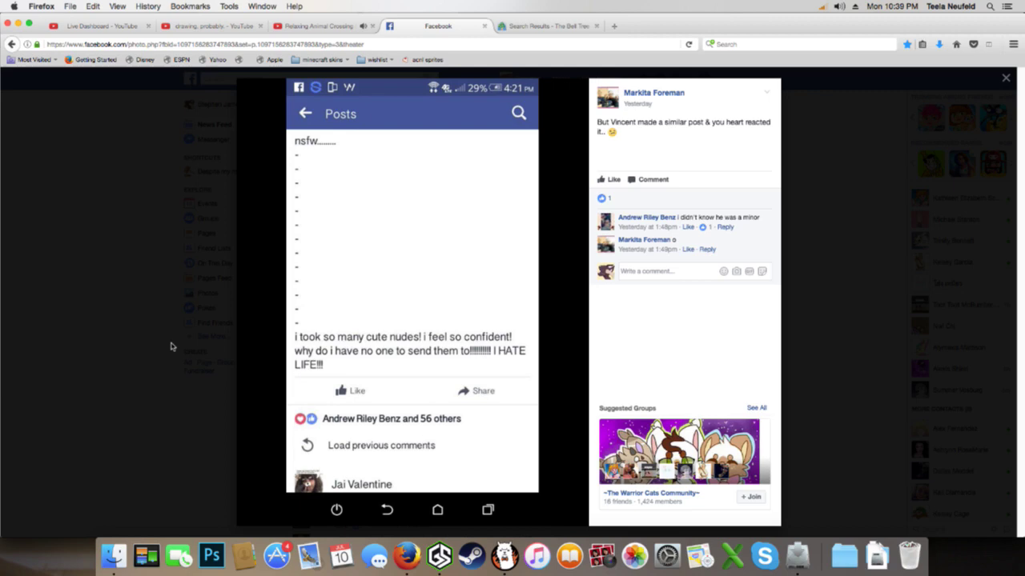
click(172, 345)
scroll(240, 376, down, 10)
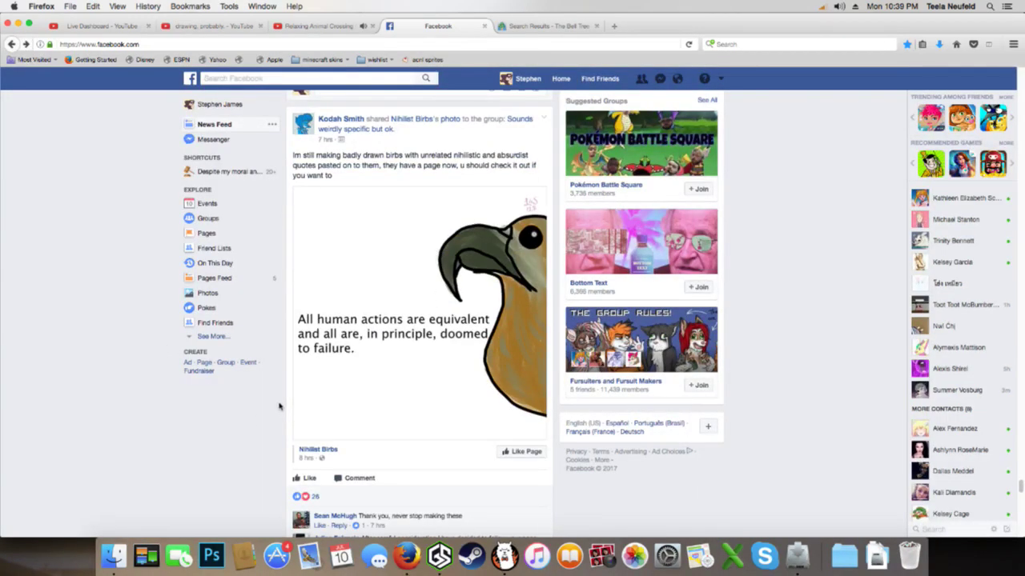
Read the tweet screenshot post about using the GBP drawing as album artwork, including the comments below it
scroll(279, 407, down, 8)
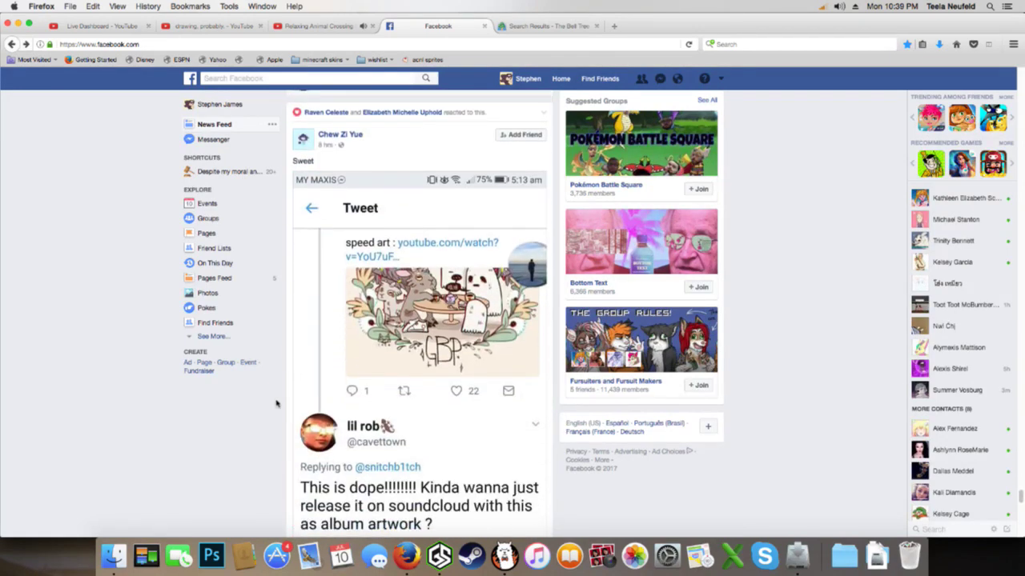
scroll(277, 403, down, 2)
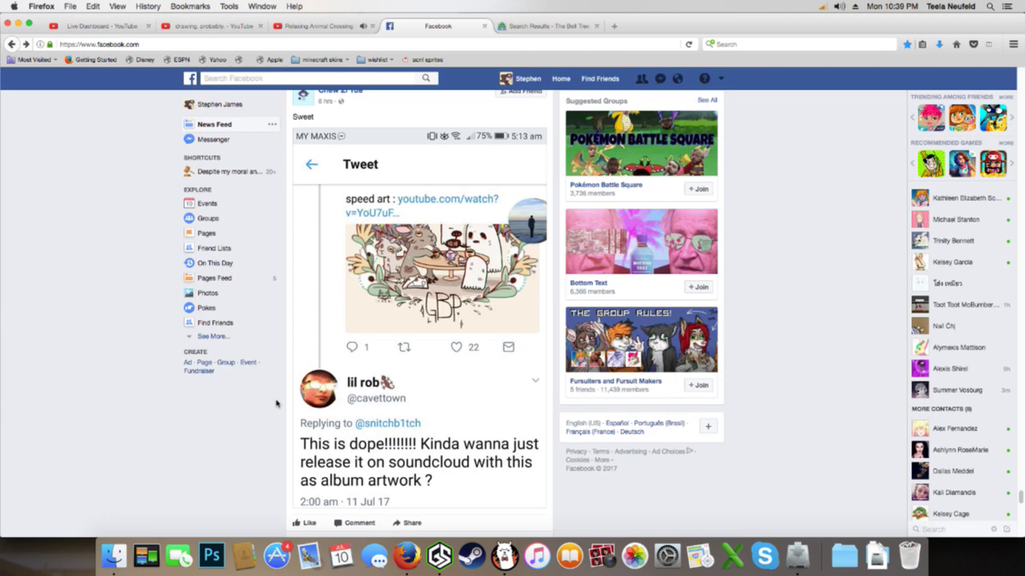
scroll(276, 404, down, 4)
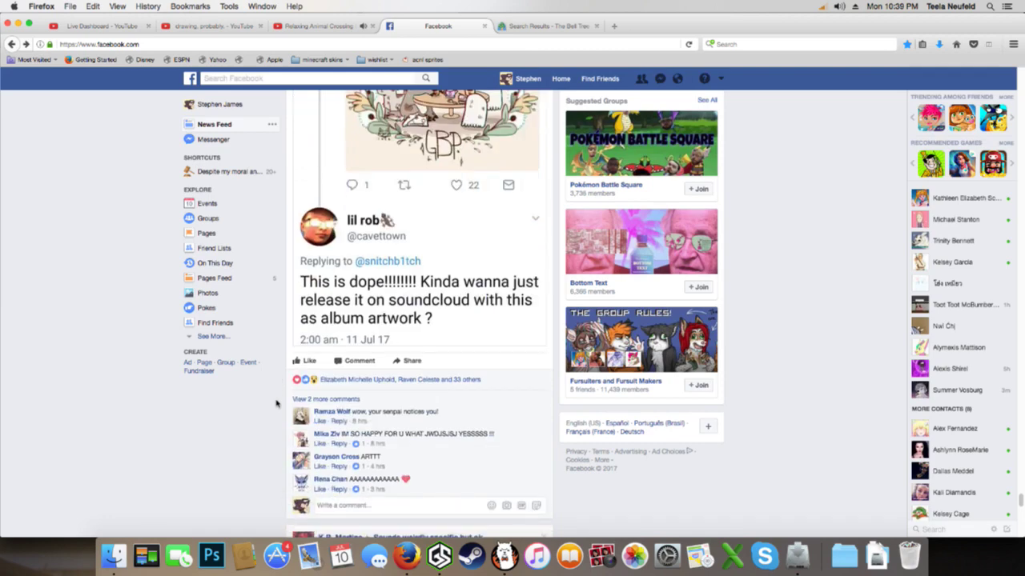
scroll(276, 403, up, 4)
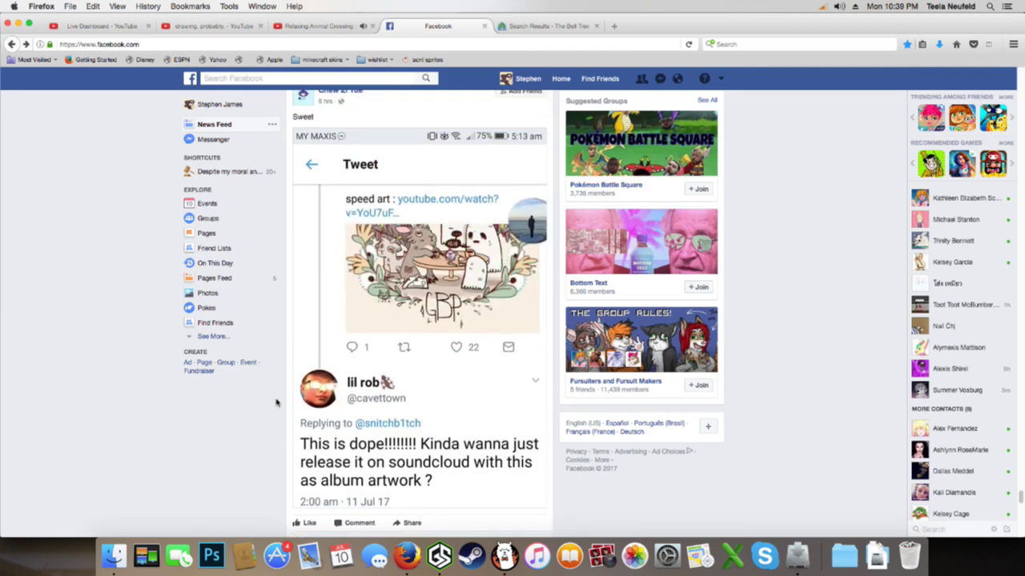
scroll(276, 402, down, 6)
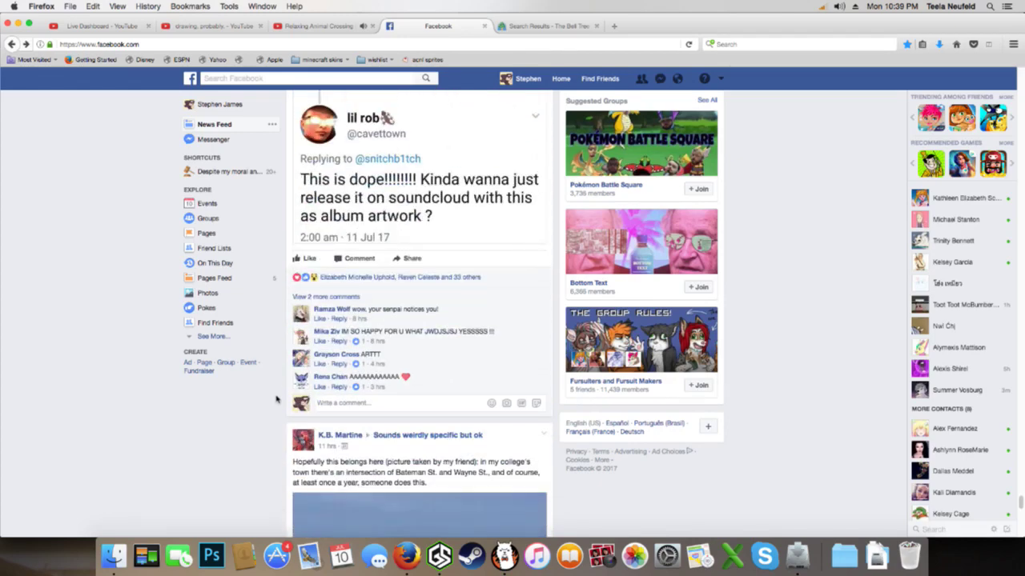
Look over the Bateman St. and Wayne St. sign photo post and the flower crown photo post
scroll(276, 399, down, 6)
scroll(276, 399, down, 2)
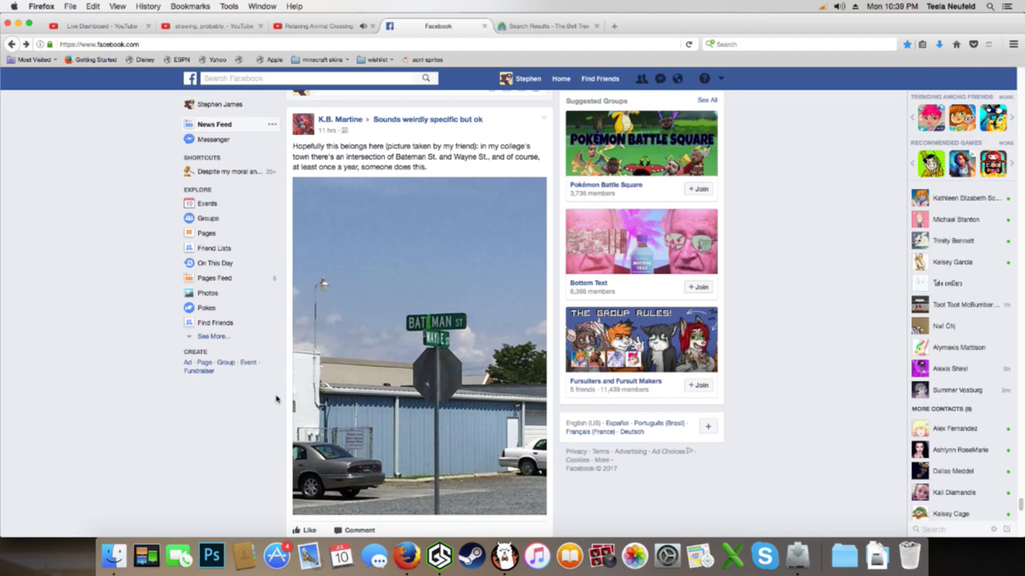
scroll(276, 399, down, 12)
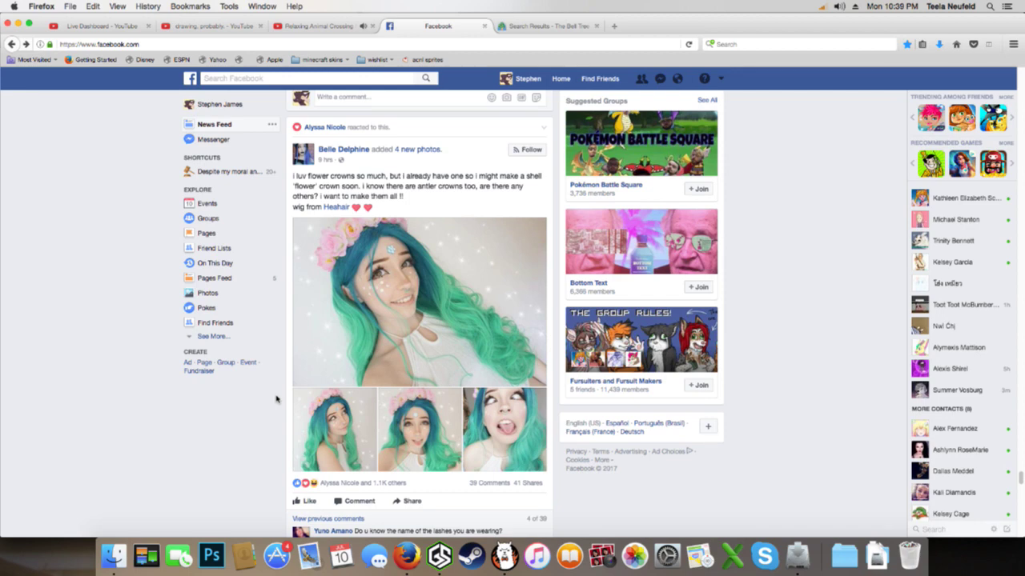
scroll(277, 399, down, 1)
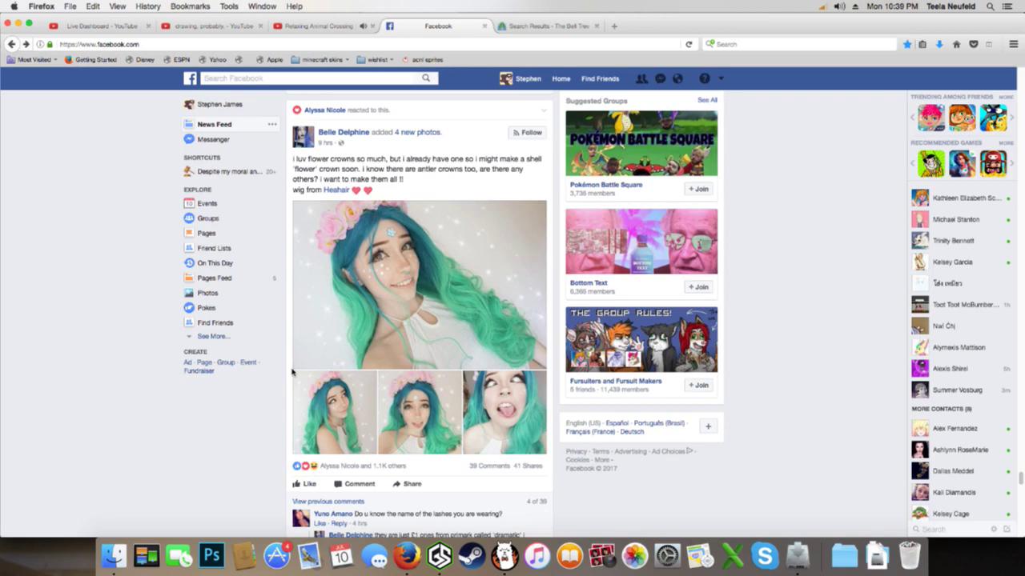
scroll(292, 371, down, 1)
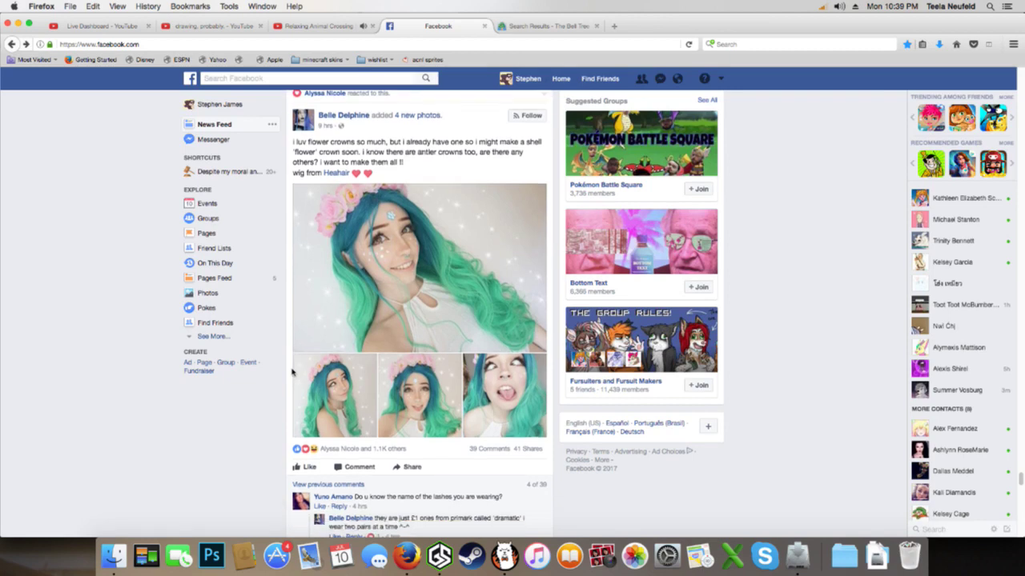
scroll(294, 375, down, 2)
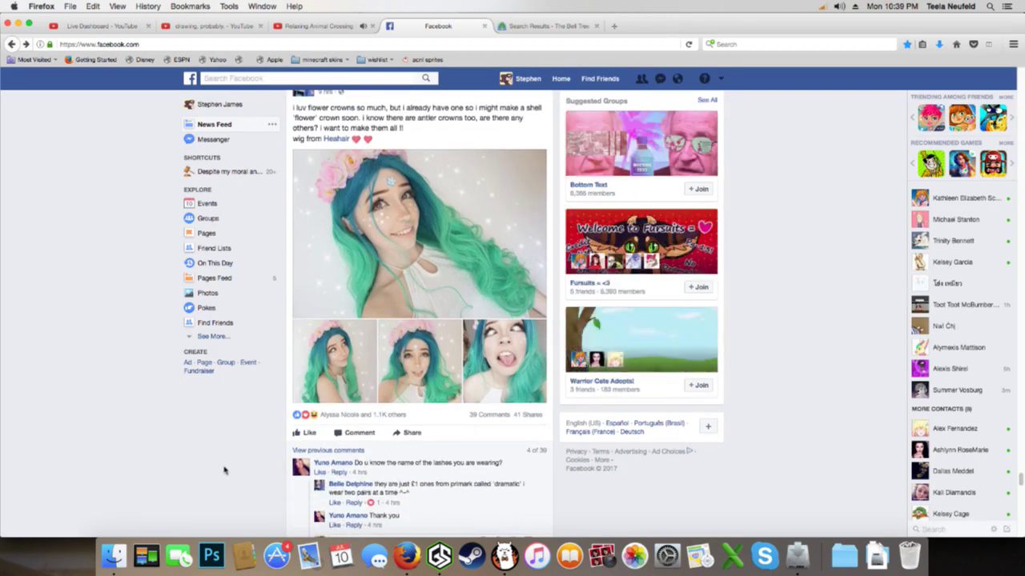
Examine the "Player Select" character drawing and read the comments beneath it
scroll(224, 468, down, 5)
scroll(224, 466, down, 5)
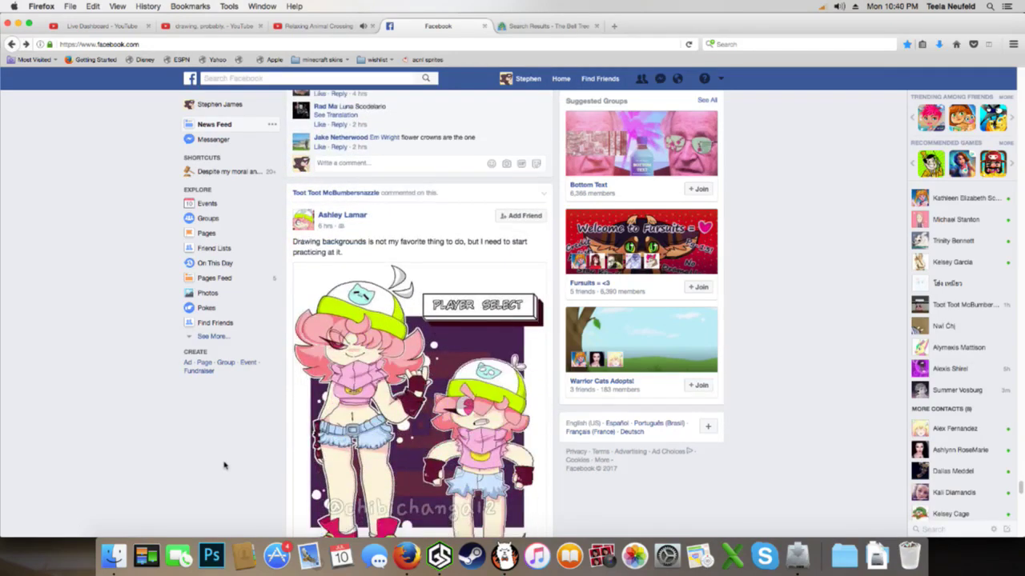
scroll(224, 466, down, 1)
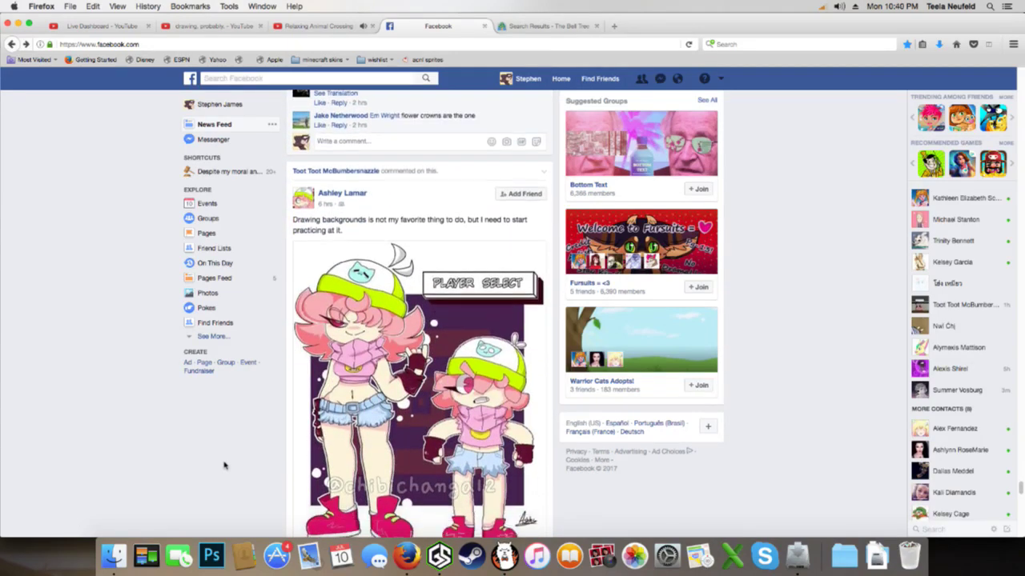
scroll(224, 465, down, 1)
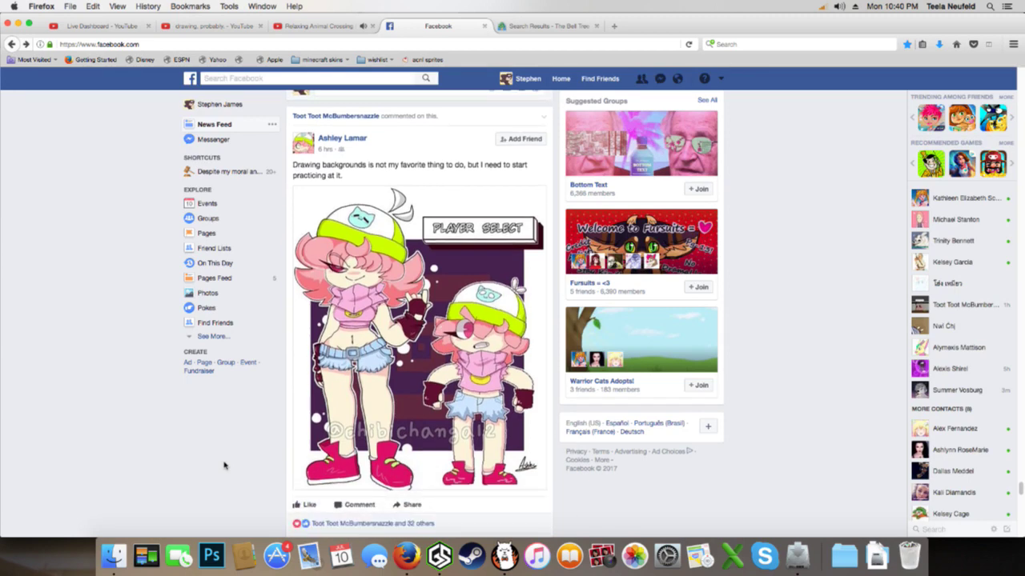
scroll(224, 466, down, 10)
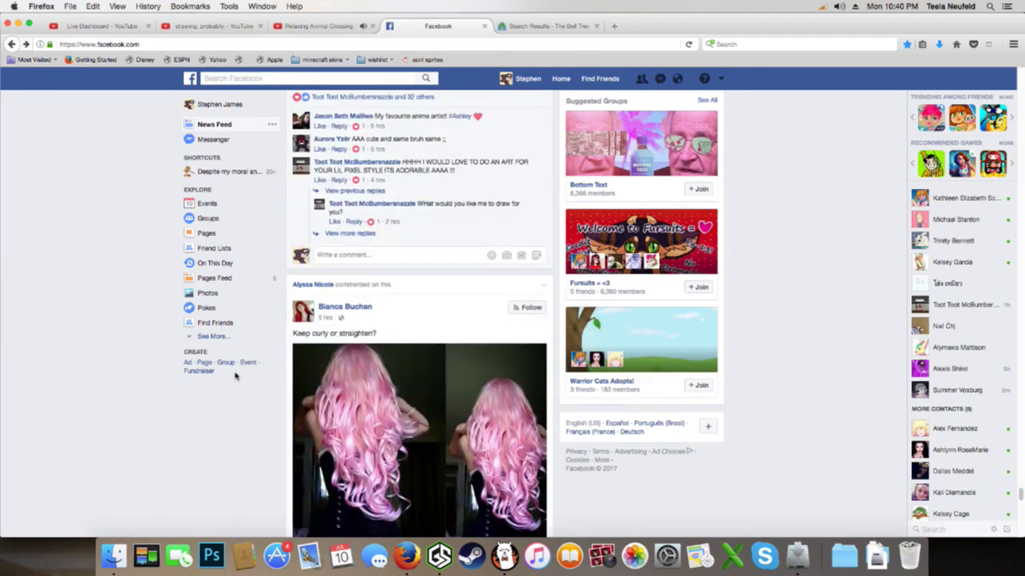
scroll(245, 318, down, 5)
scroll(245, 308, up, 12)
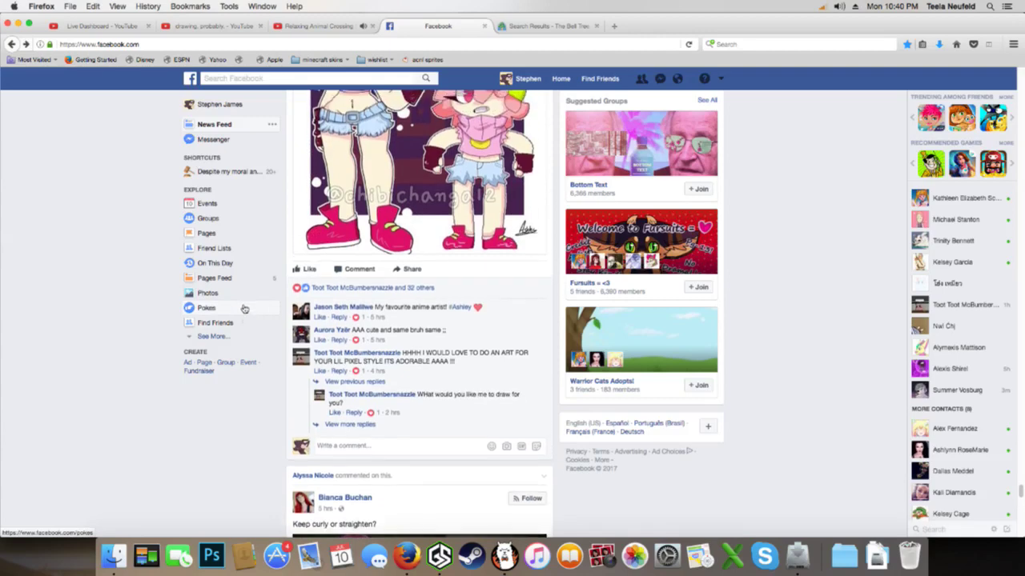
scroll(244, 336, down, 1)
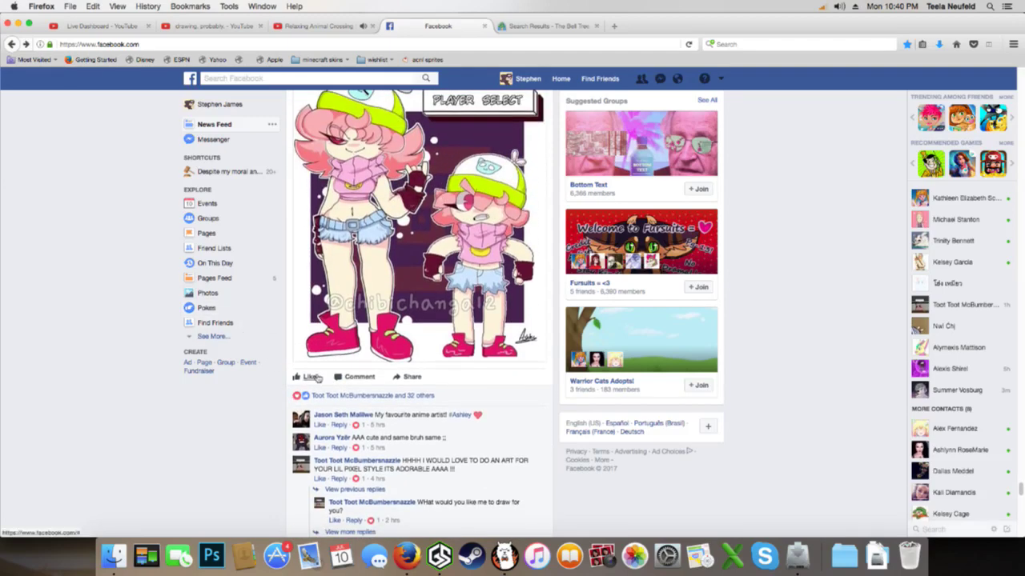
mouse_move(308, 376)
View the "Keep curly or straighten?" hair post with its comments and the Butchered Boutique wig portrait
scroll(230, 390, down, 8)
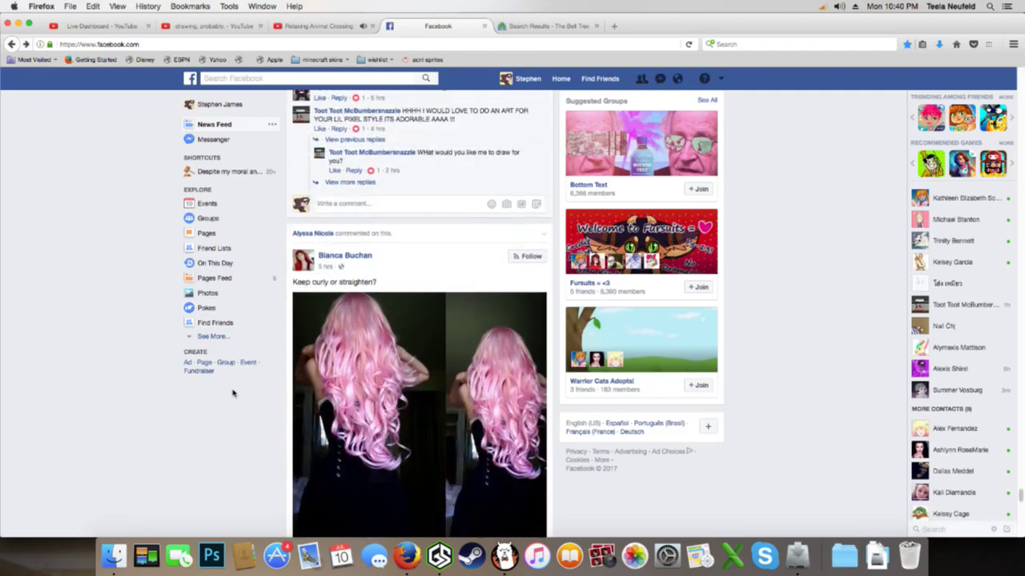
scroll(230, 392, down, 8)
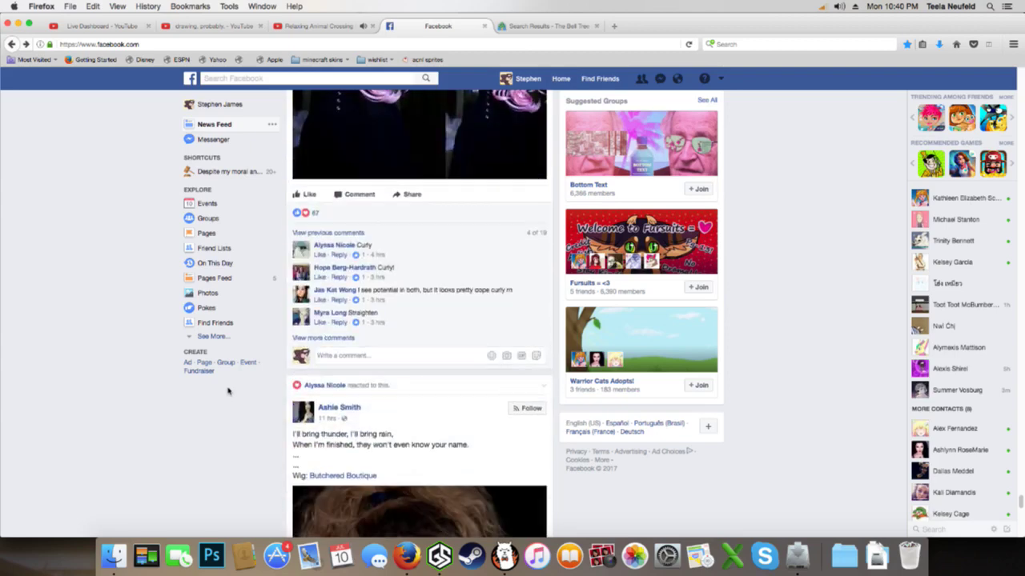
scroll(160, 332, down, 5)
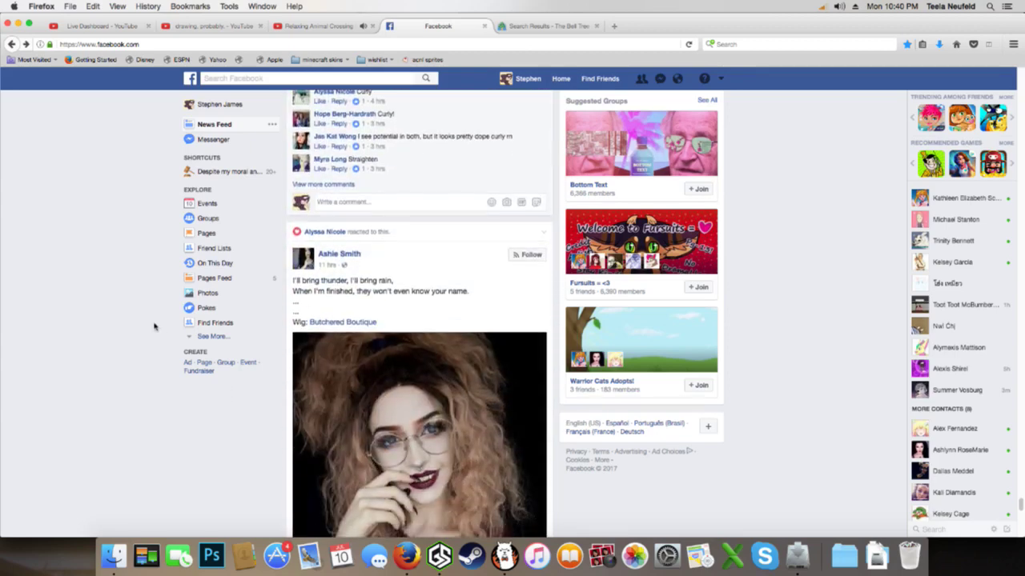
scroll(155, 326, down, 1)
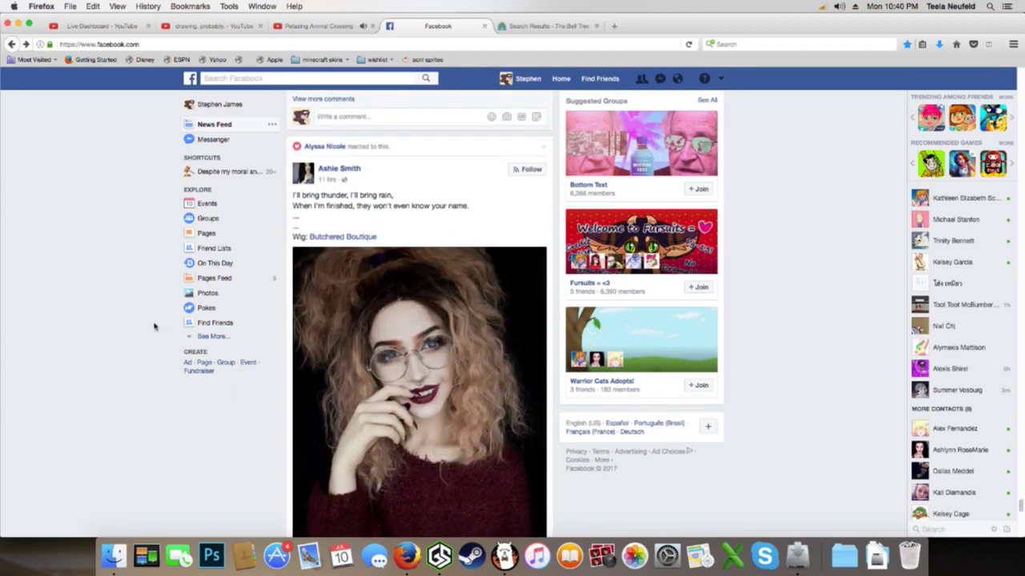
scroll(154, 325, down, 7)
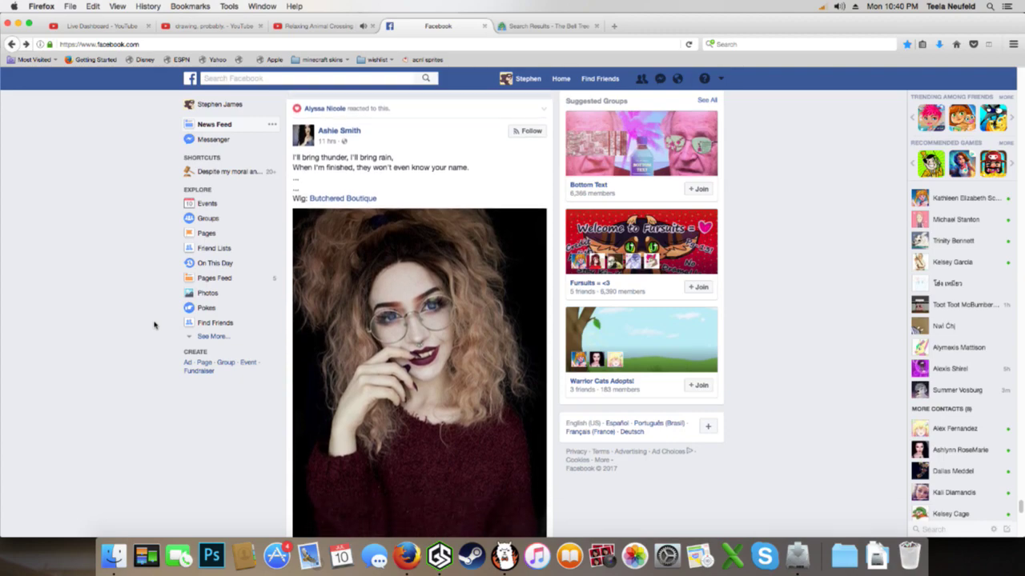
scroll(155, 324, up, 7)
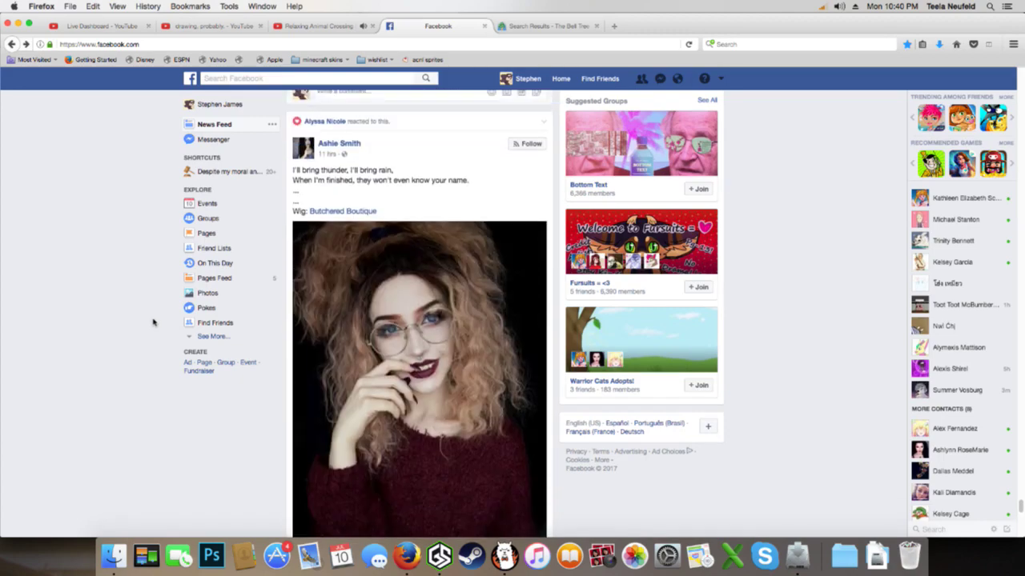
Read the fake iPhone virus warning post with its caption and comments, continuing to the Dragon question post
scroll(154, 324, down, 9)
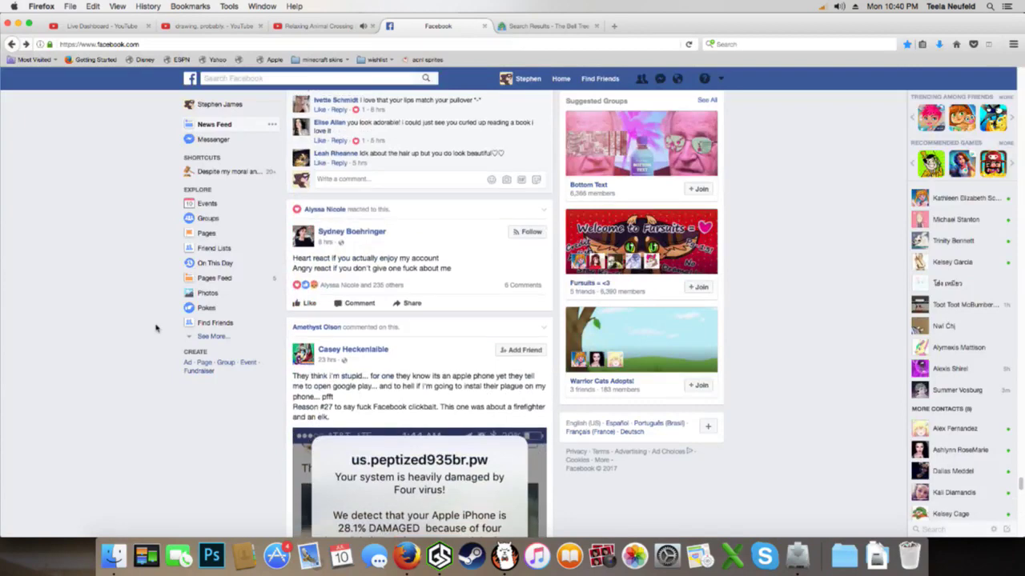
scroll(156, 328, down, 8)
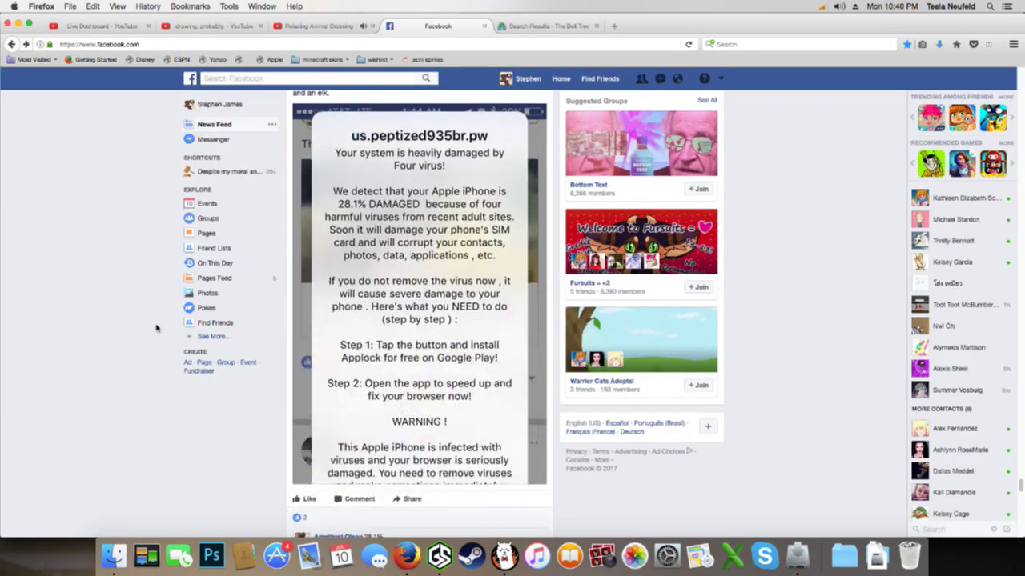
scroll(156, 327, up, 1)
scroll(156, 328, up, 1)
scroll(156, 327, up, 2)
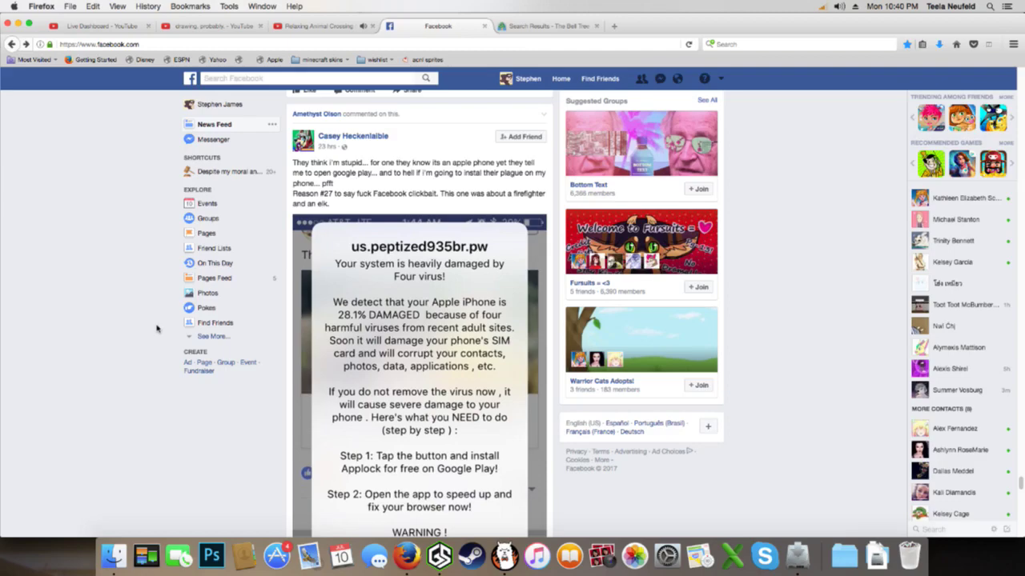
scroll(158, 328, down, 8)
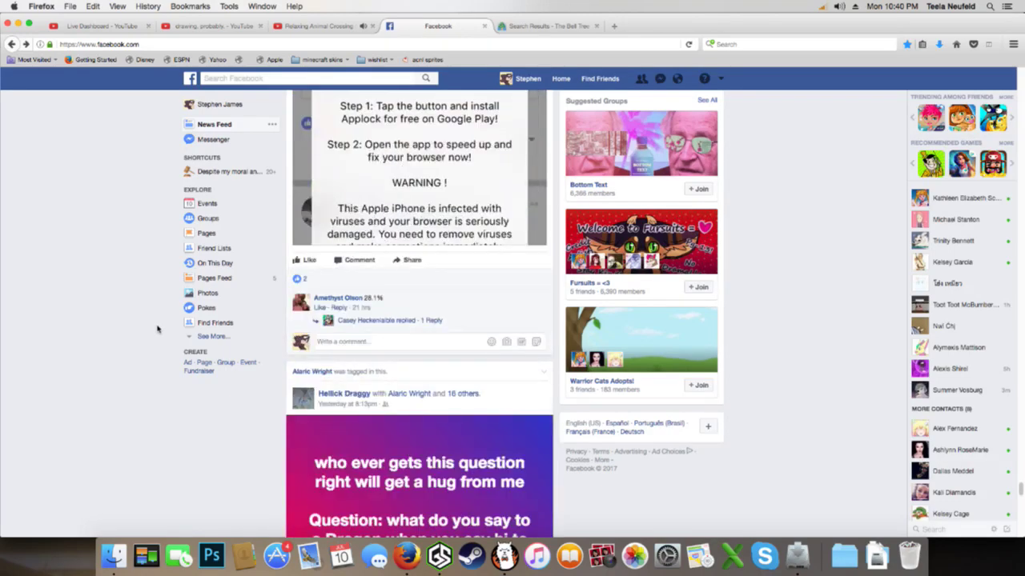
scroll(157, 328, down, 2)
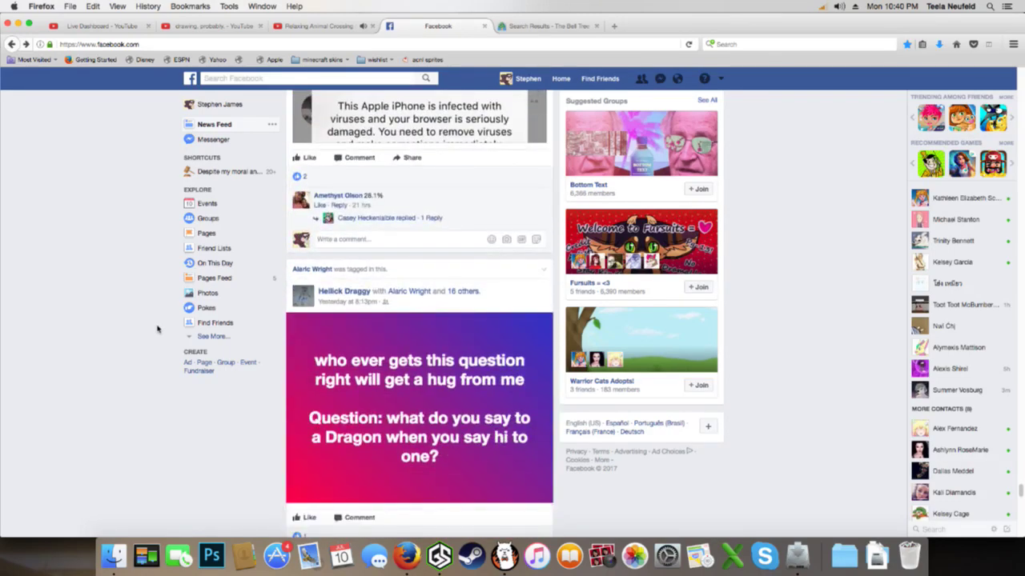
Browse the feed past the clown drawing and the Save Water poster to the text posts about rude statements
scroll(158, 329, down, 9)
scroll(158, 328, down, 12)
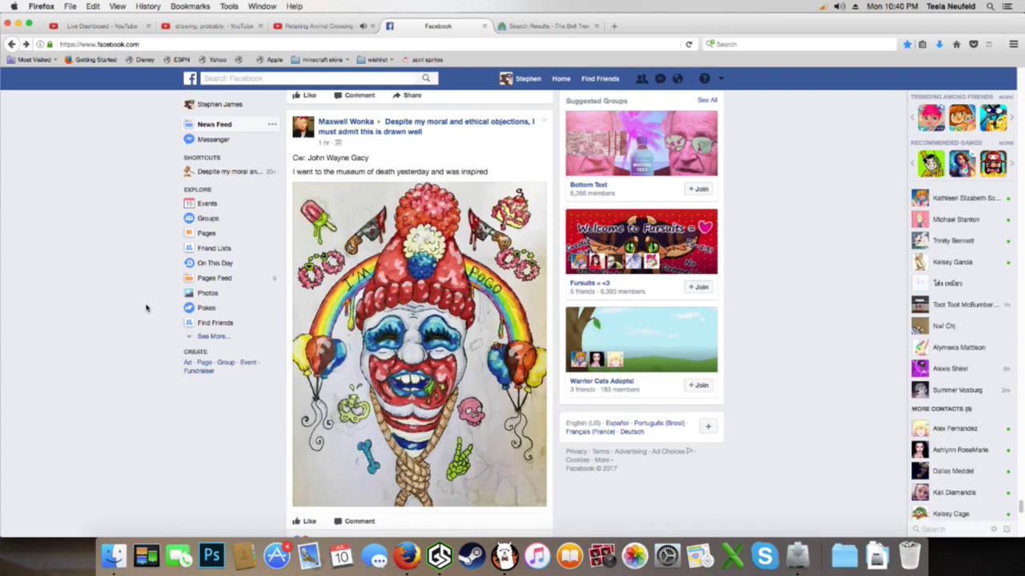
scroll(145, 307, down, 15)
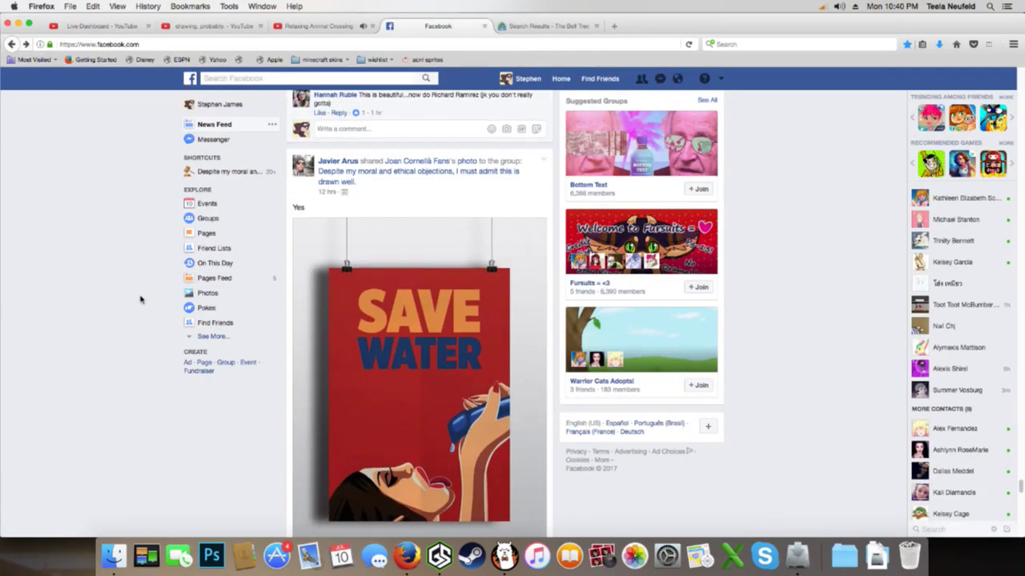
scroll(140, 299, down, 4)
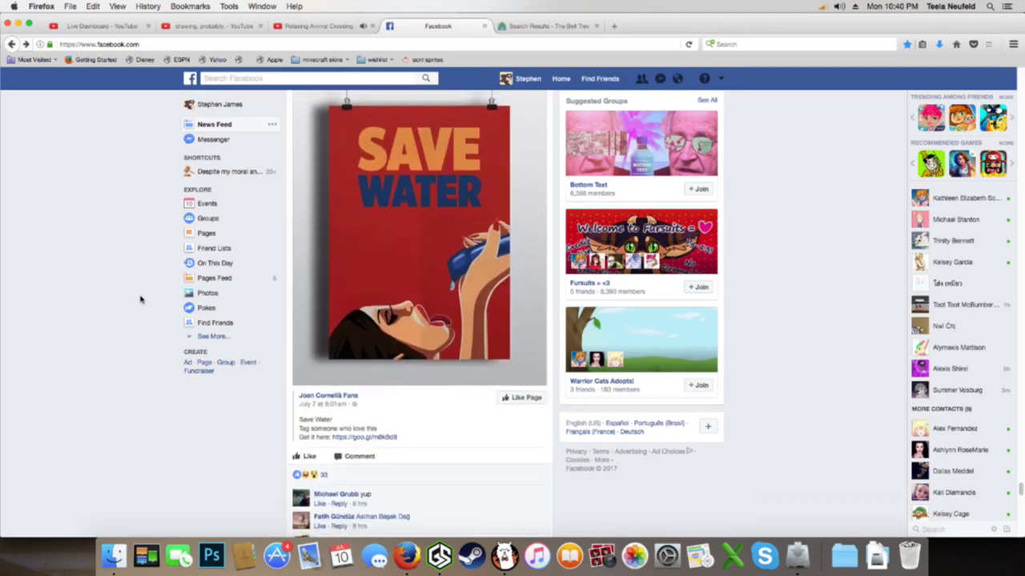
scroll(140, 299, down, 2)
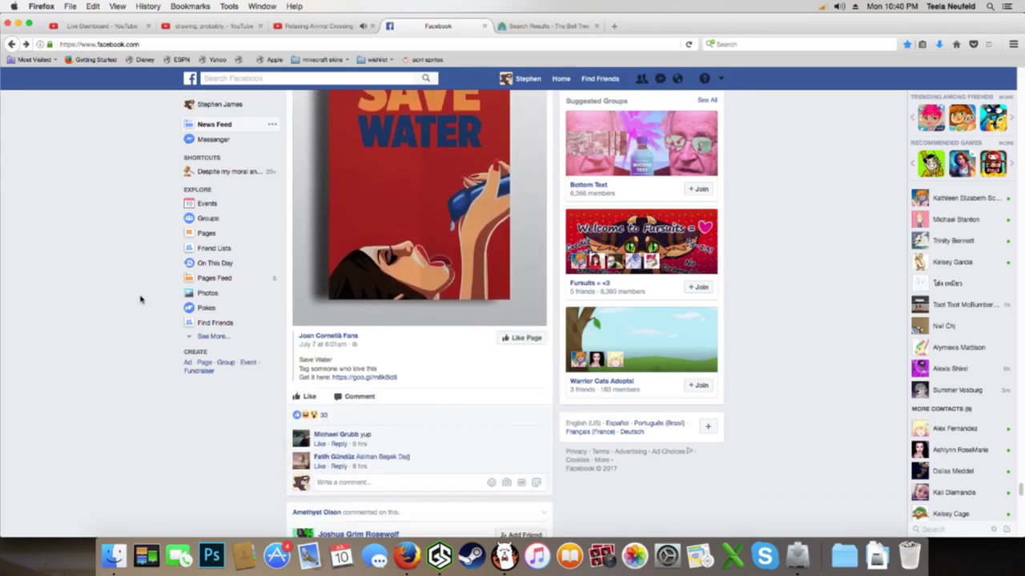
scroll(140, 299, down, 12)
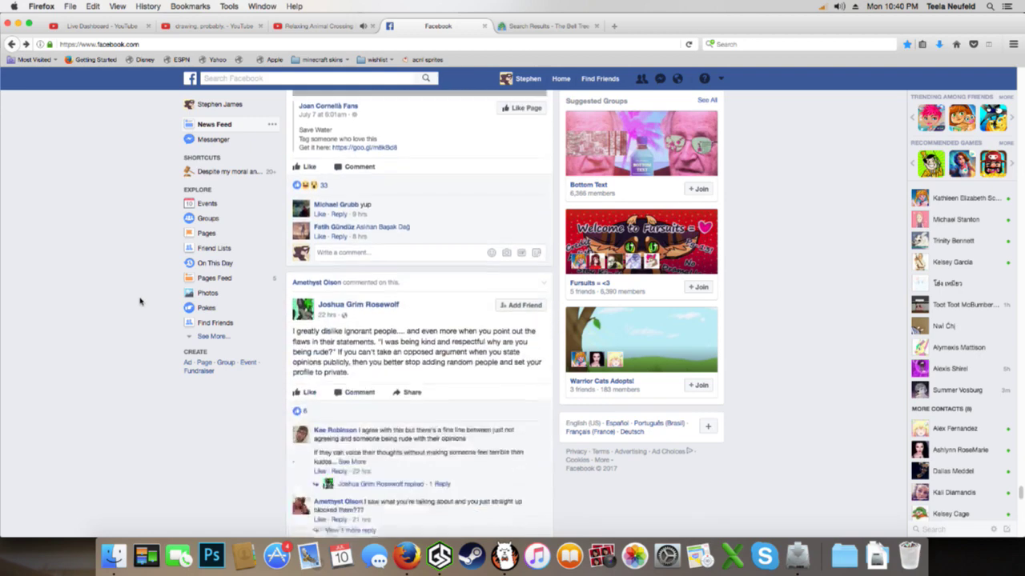
scroll(138, 300, down, 10)
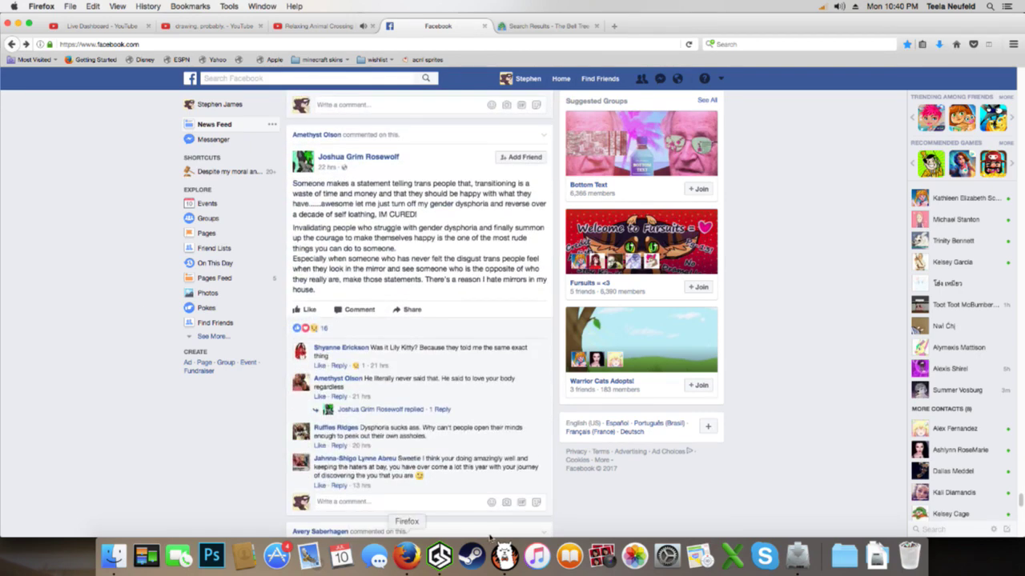
Check the character drawing in FireAlpaca, then return to Firefox and bring up the Relaxing Animal Crossing Music Compilation video
click(504, 556)
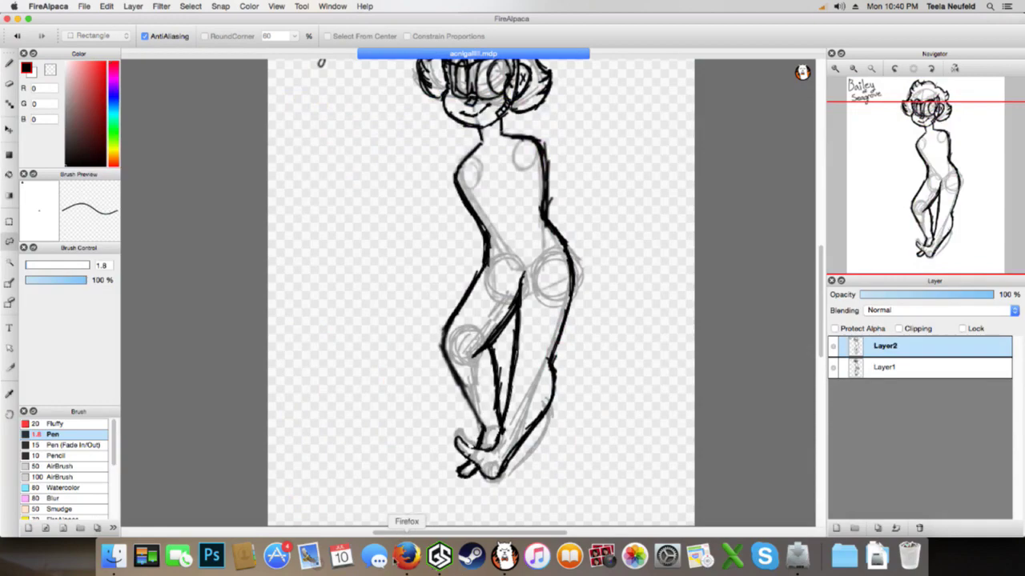
click(406, 556)
click(344, 24)
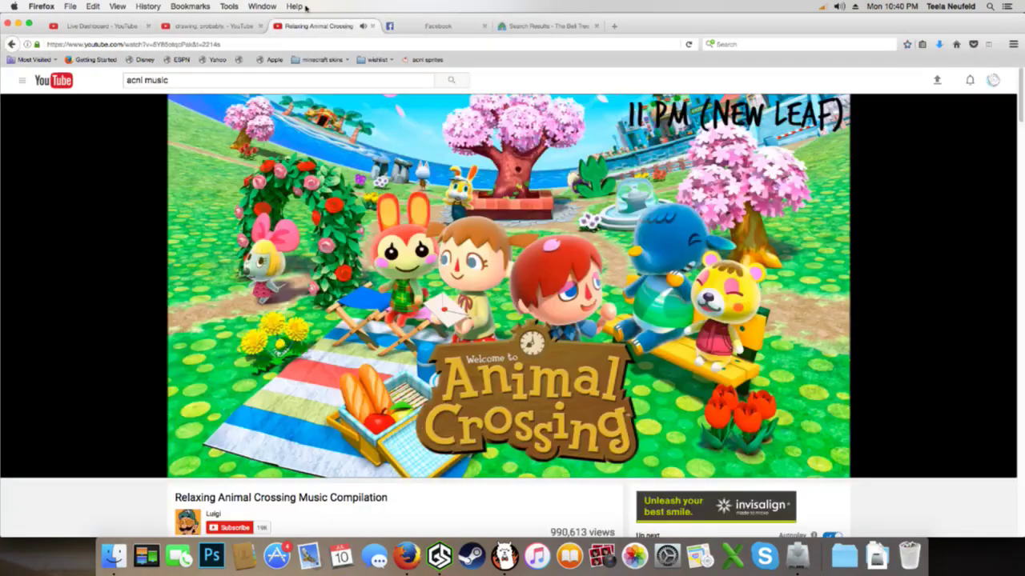
Check the "drawing, probably." live stream on YouTube and switch back to FireAlpaca
click(212, 26)
scroll(525, 141, up, 5)
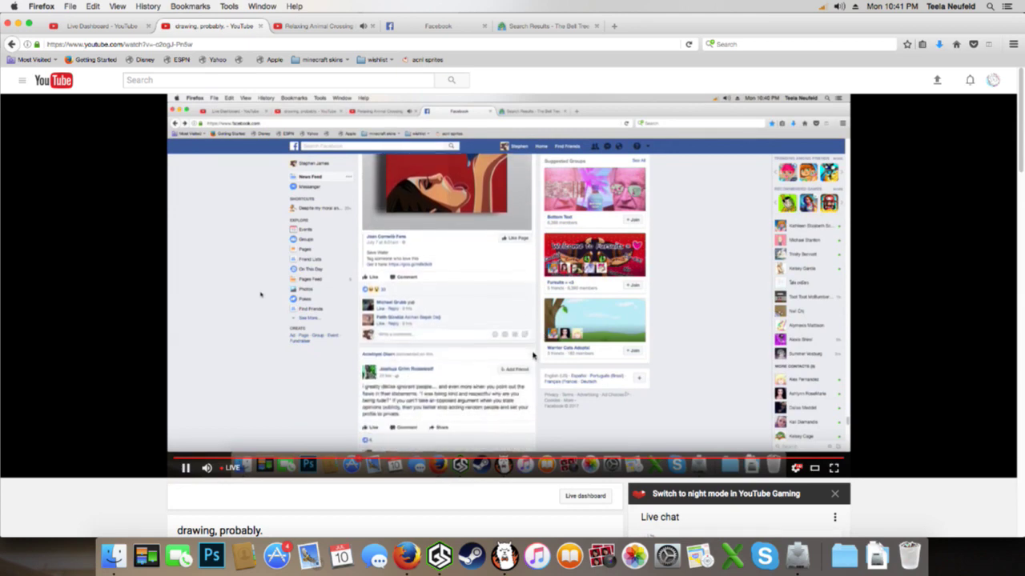
click(505, 554)
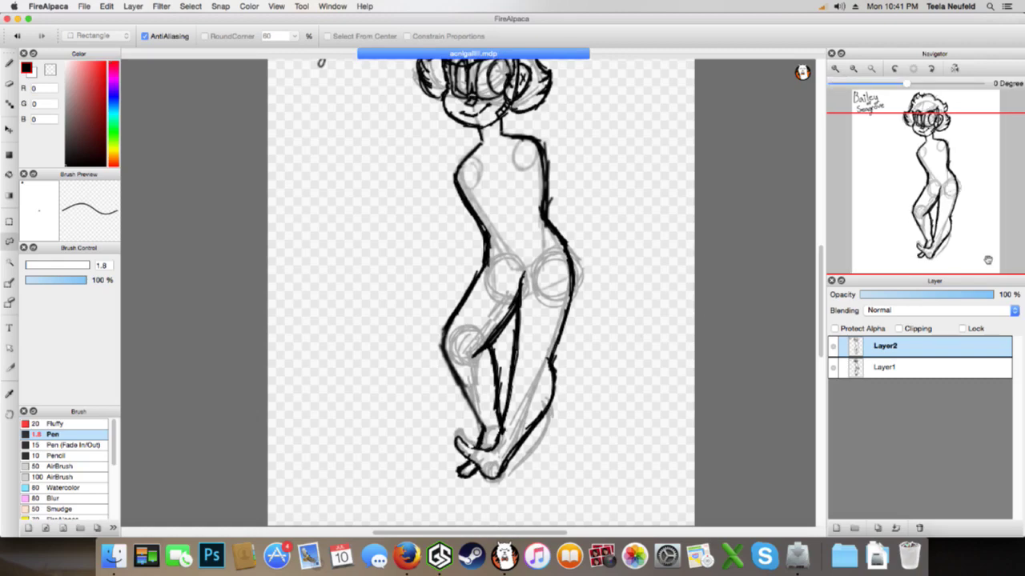
Close the small gap in the inked outline of the character's foot on Layer2 with the Pen
click(834, 68)
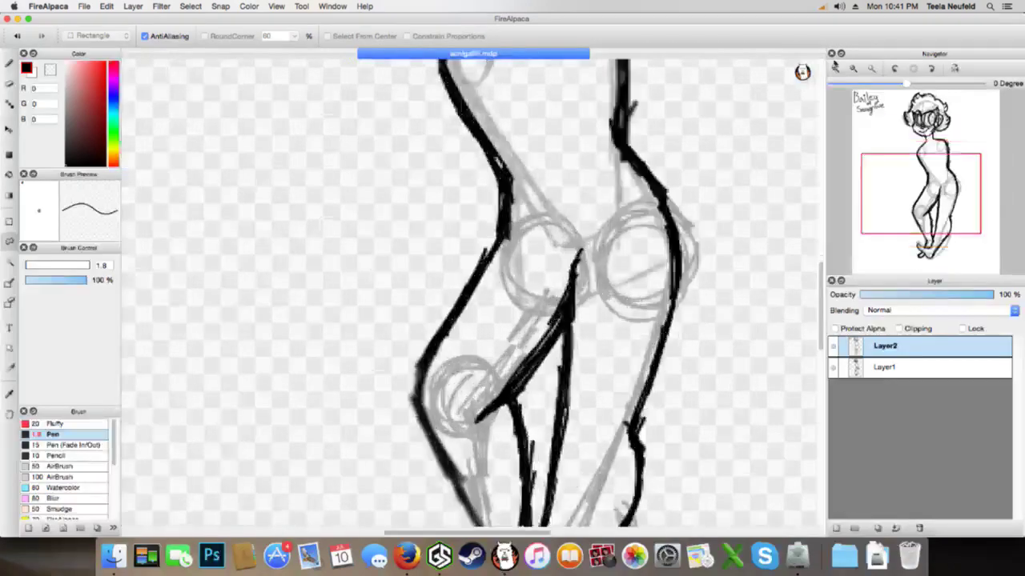
click(834, 69)
drag(924, 184, 916, 269)
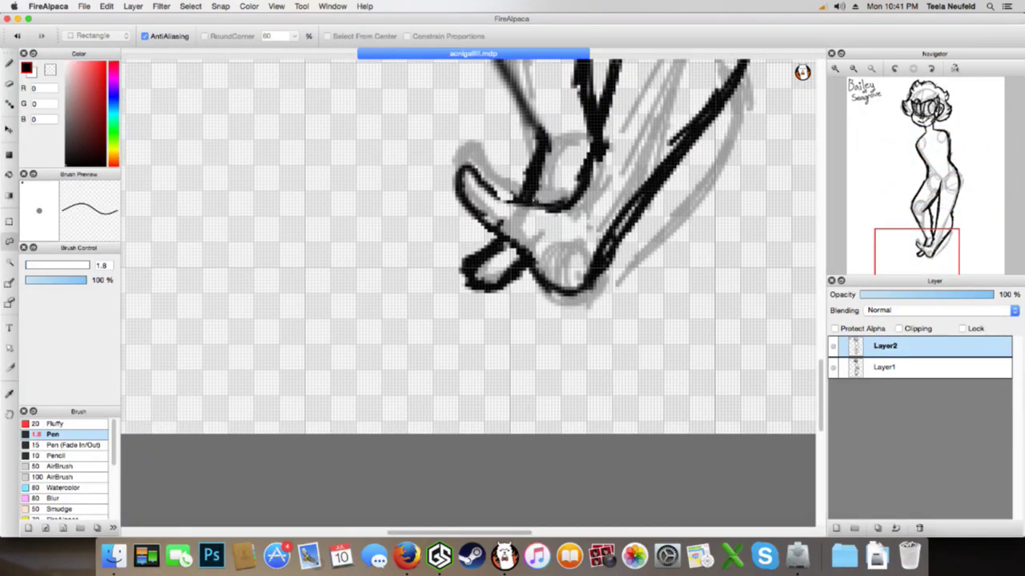
key(b)
mouse_move(520, 204)
mouse_down()
mouse_move(461, 171)
mouse_move(474, 208)
mouse_move(511, 244)
mouse_move(508, 220)
mouse_up()
key(e)
key(b)
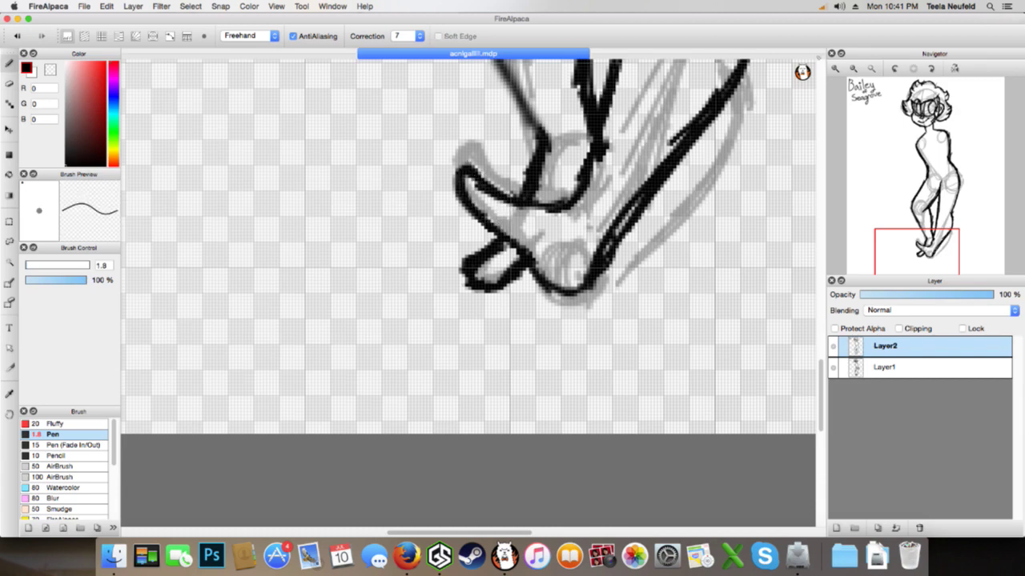
Sketch over both shoulder joint circles on Layer1 with the Pen
click(856, 68)
click(858, 70)
mouse_move(885, 204)
mouse_down()
mouse_move(892, 187)
mouse_move(902, 199)
mouse_up()
key(e)
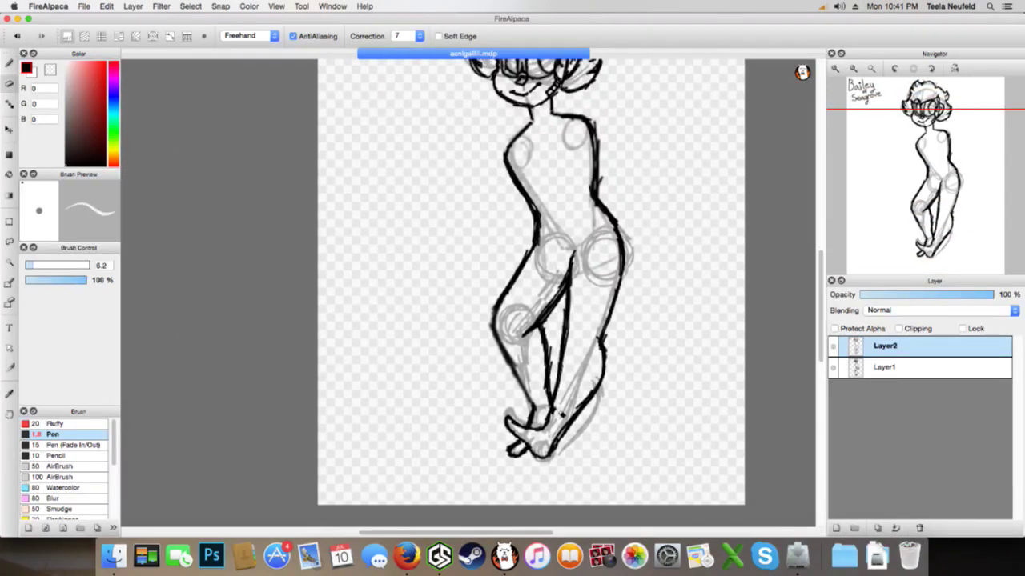
key(b)
drag(887, 128, 899, 179)
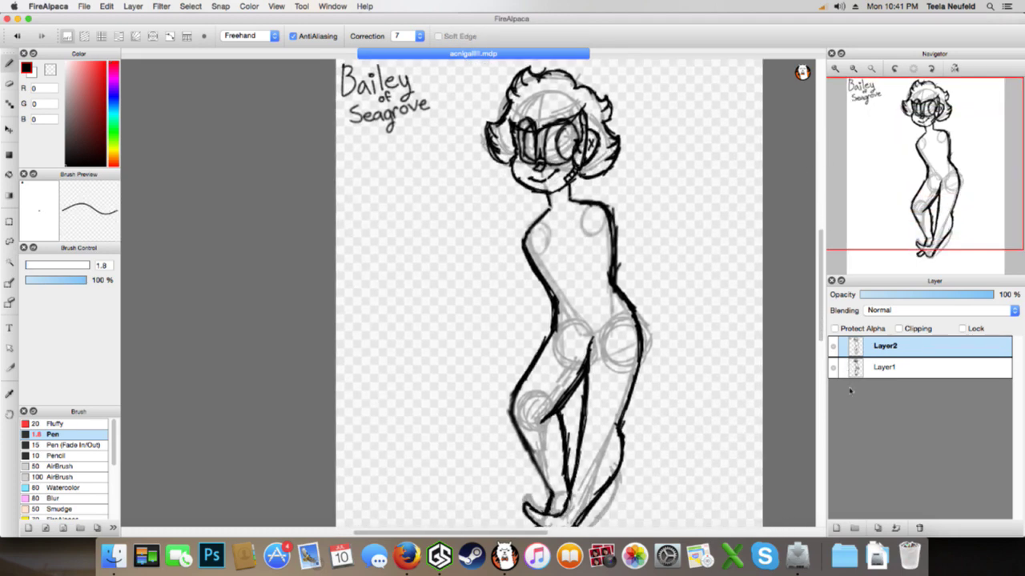
click(861, 370)
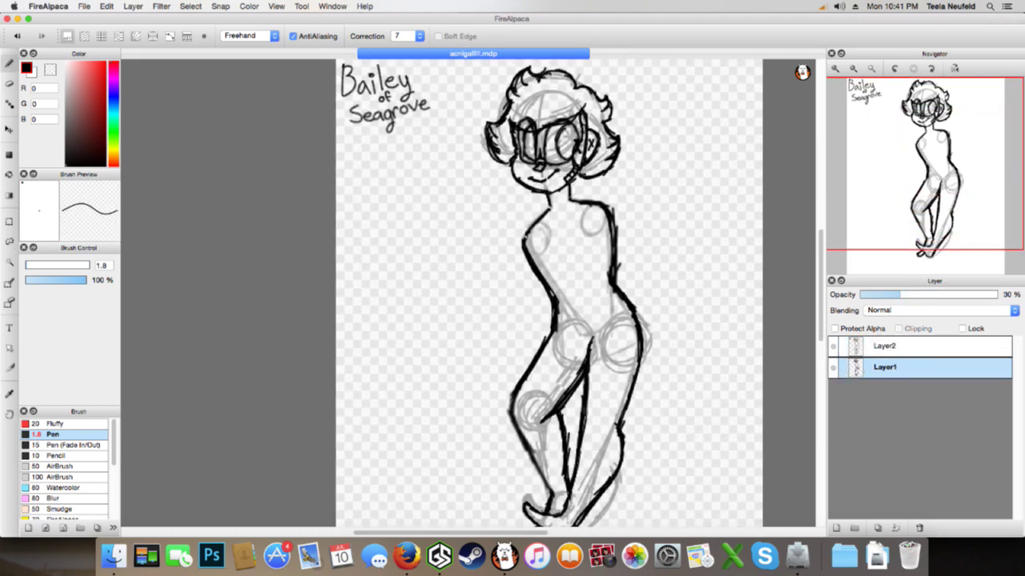
mouse_move(564, 239)
mouse_down()
mouse_move(530, 220)
mouse_move(542, 247)
mouse_up()
drag(591, 209, 606, 201)
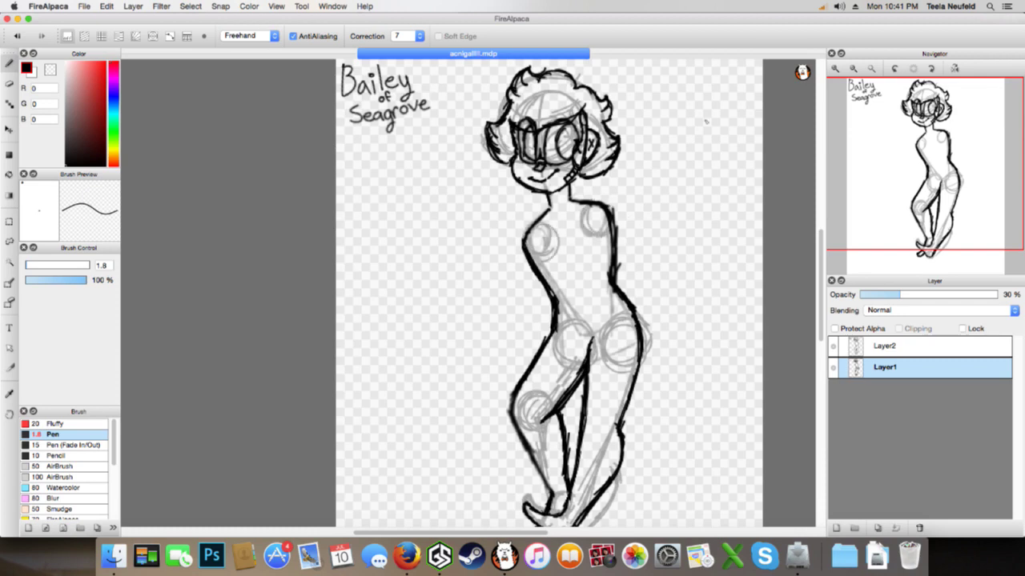
Lasso the inked hips, legs and feet on Layer2
click(834, 69)
click(853, 68)
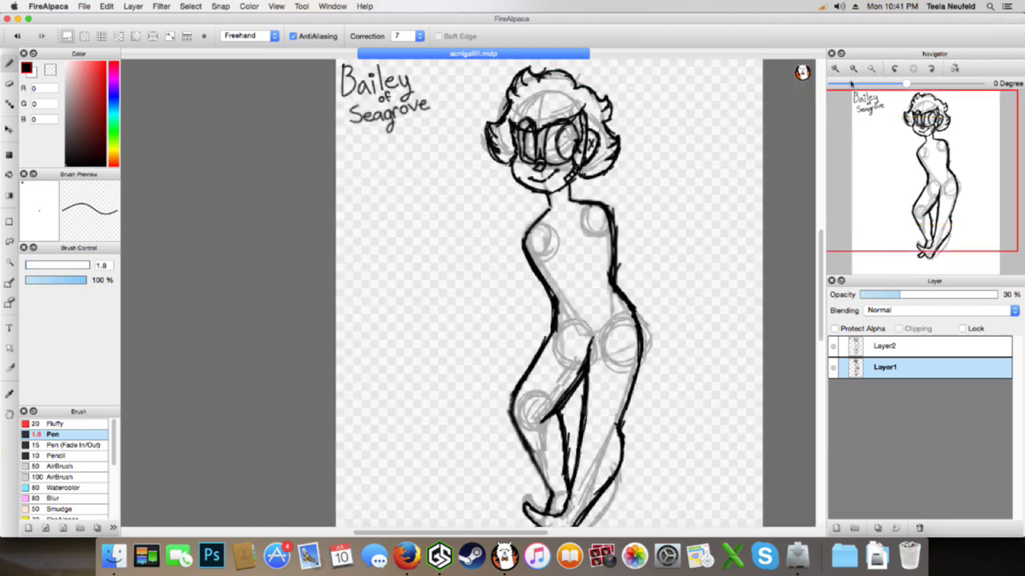
drag(865, 165, 880, 189)
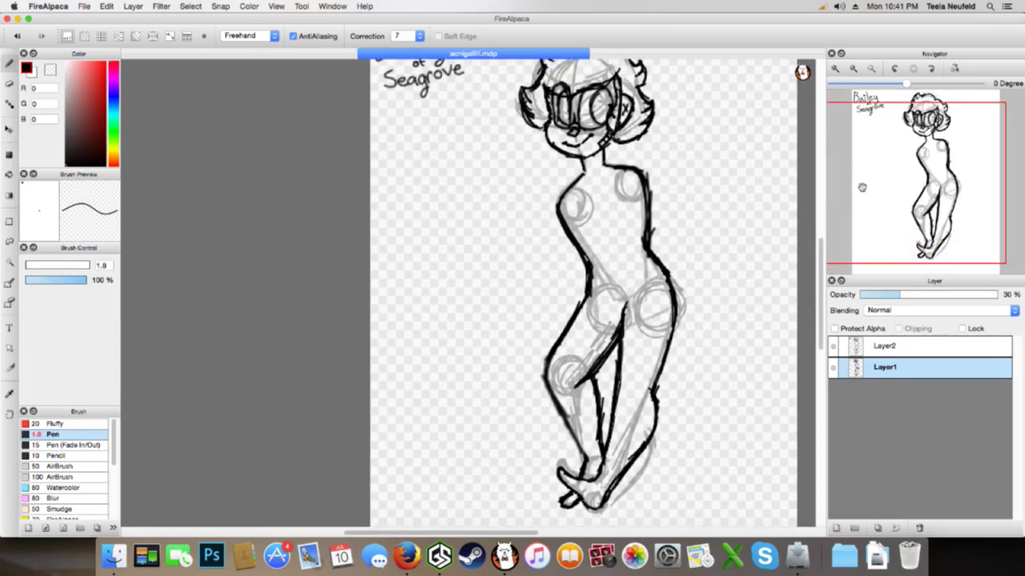
click(853, 68)
click(836, 70)
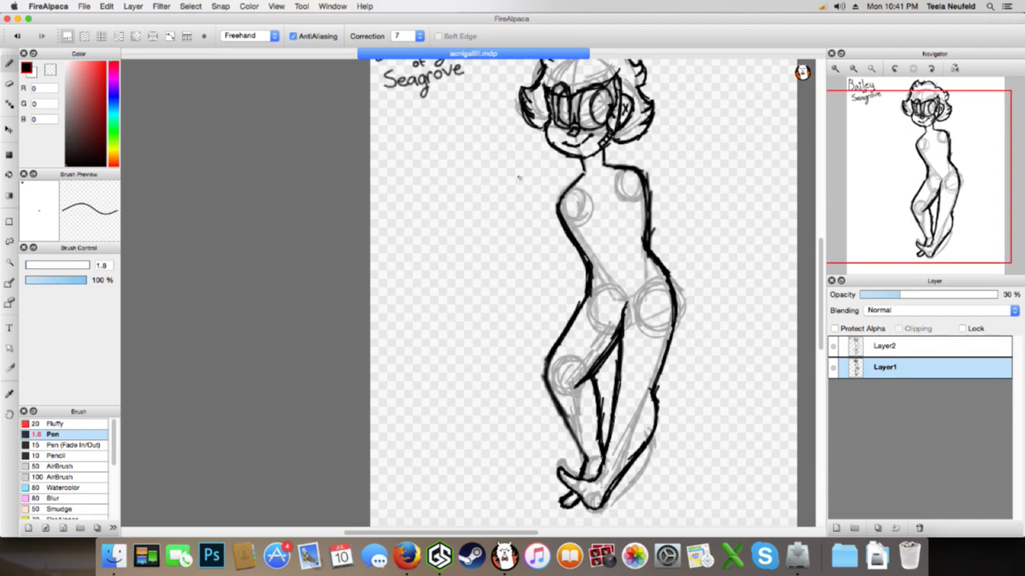
click(886, 352)
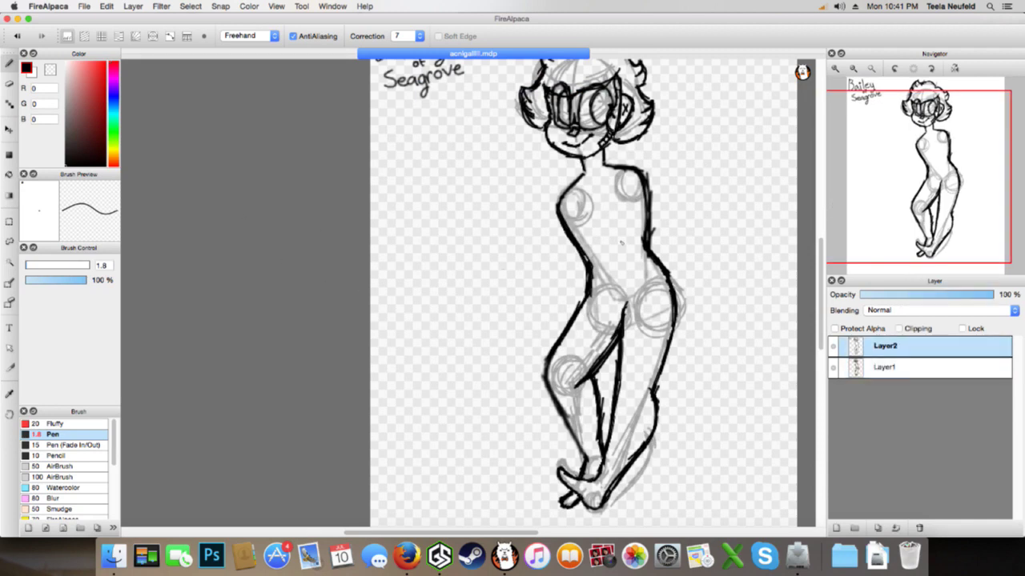
key(l)
mouse_move(699, 304)
mouse_down()
mouse_move(683, 287)
mouse_move(588, 283)
mouse_move(505, 342)
mouse_move(482, 506)
mouse_move(608, 540)
mouse_move(748, 379)
mouse_move(730, 311)
mouse_up()
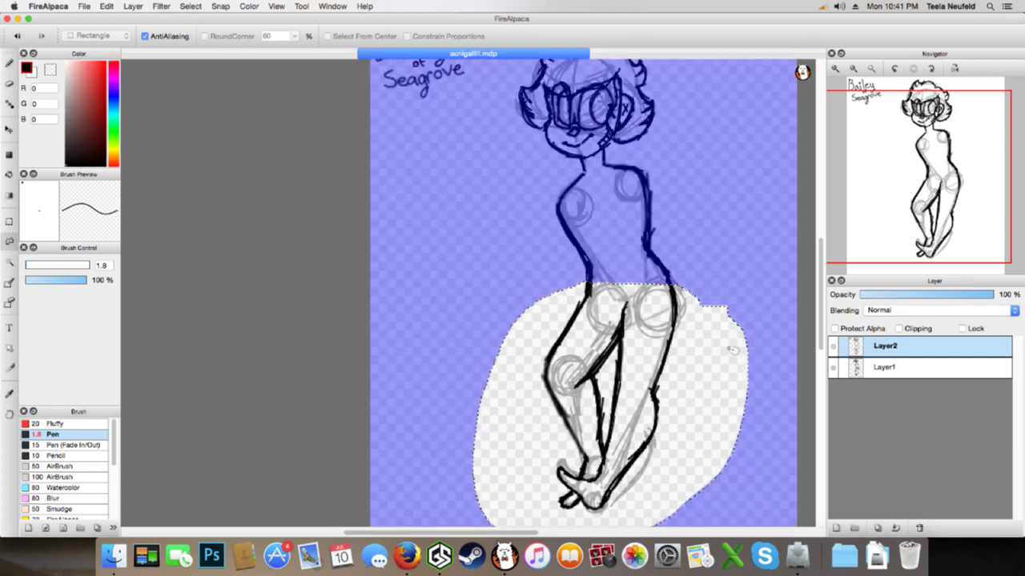
Try scaling the selected legs down slightly, rotating them a little and moving them up to meet the torso
key(super+t)
drag(751, 263, 739, 264)
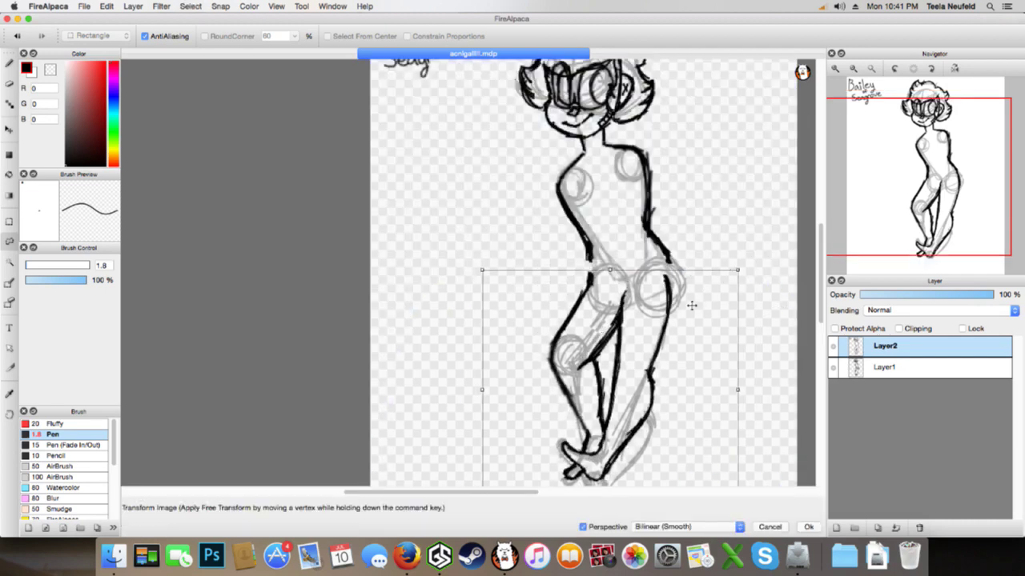
drag(745, 265, 743, 261)
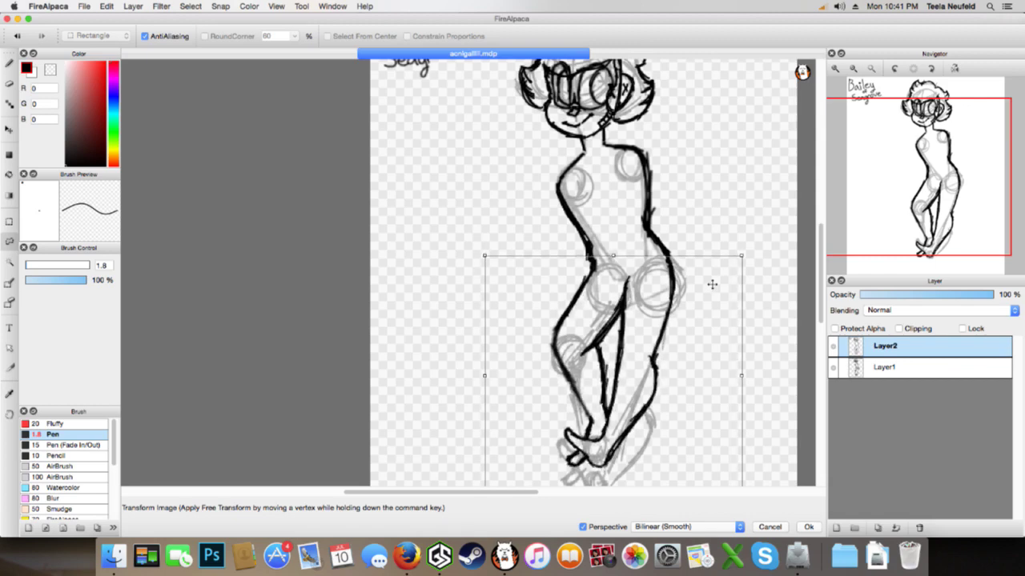
drag(703, 288, 704, 286)
drag(745, 227, 729, 235)
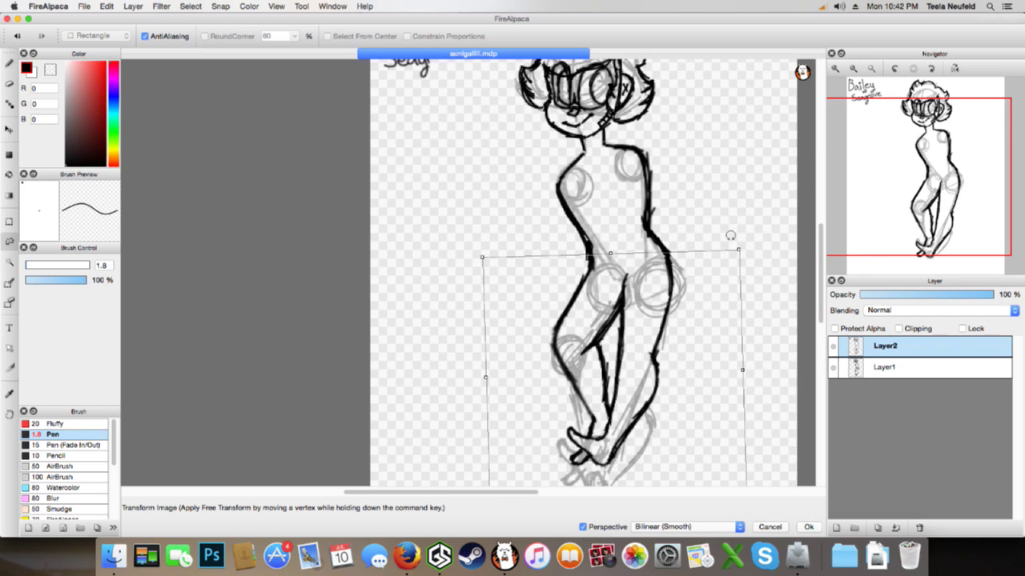
click(807, 527)
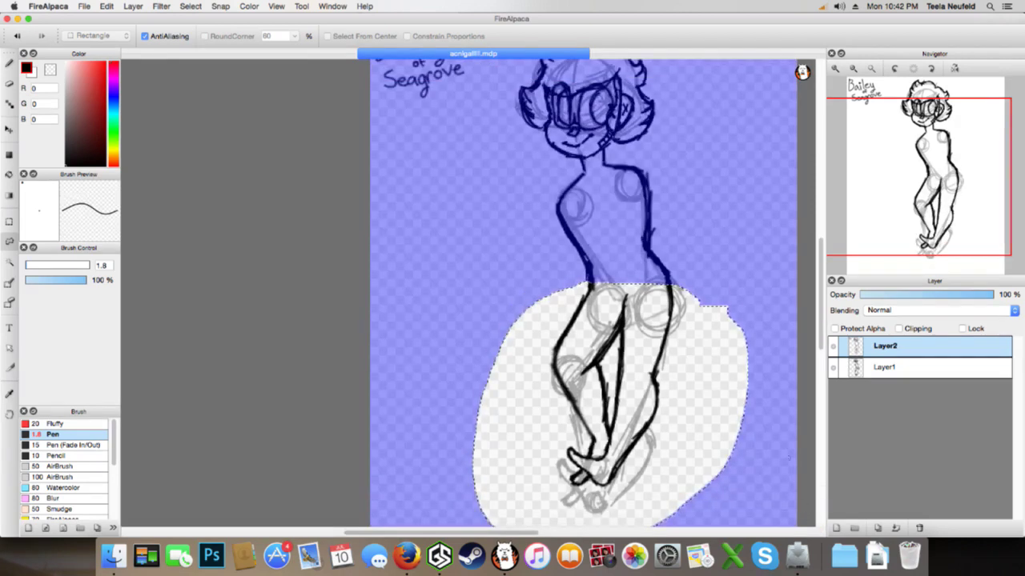
Nudge the selected legs closer to the waist with another transform and clear the selection
key(super+t)
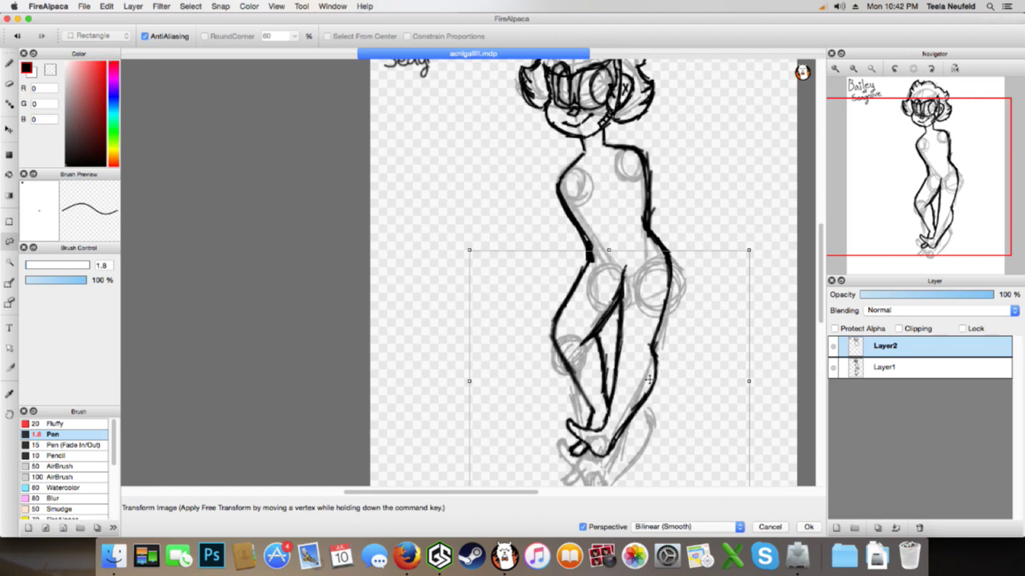
drag(649, 378, 650, 380)
click(806, 527)
key(super+d)
key(e)
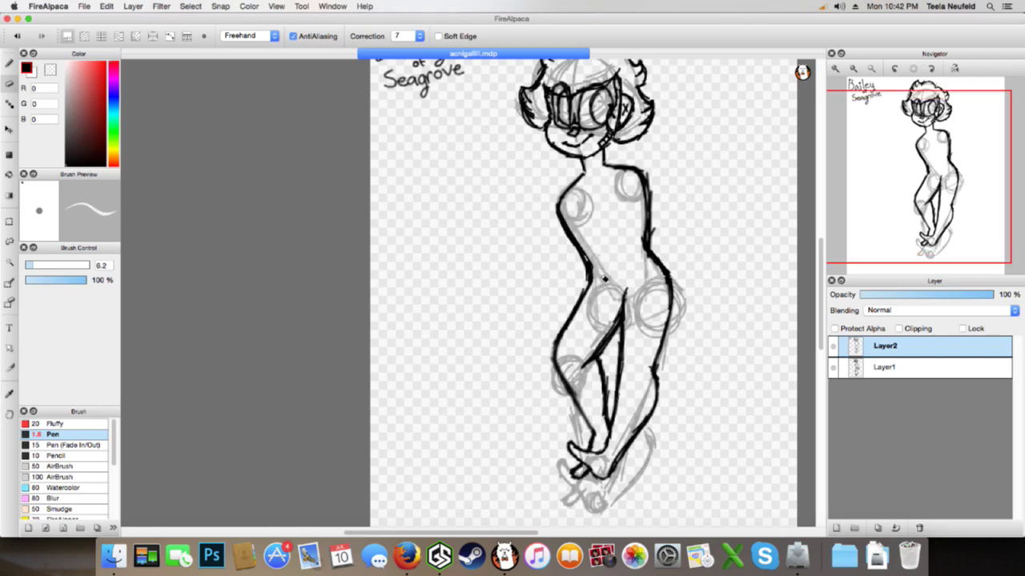
Undo the leg transforms on Layer2
click(852, 70)
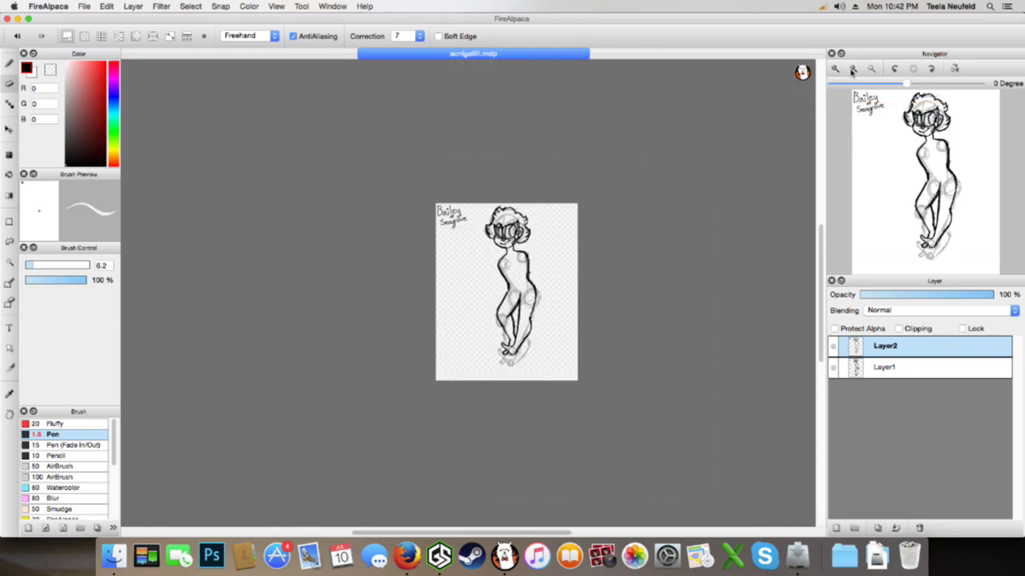
key(super+z)
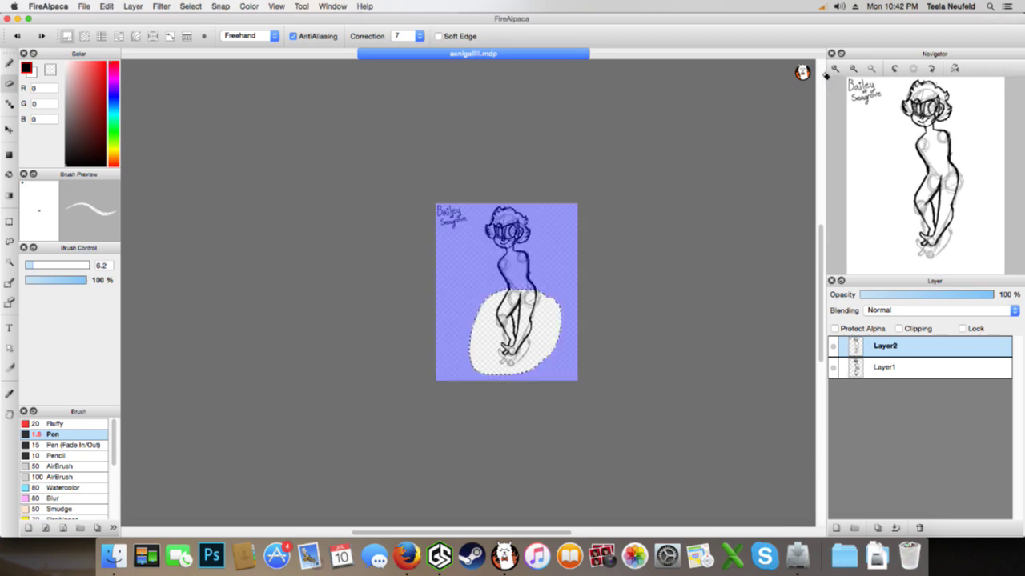
key(super+z)
key(super+z)
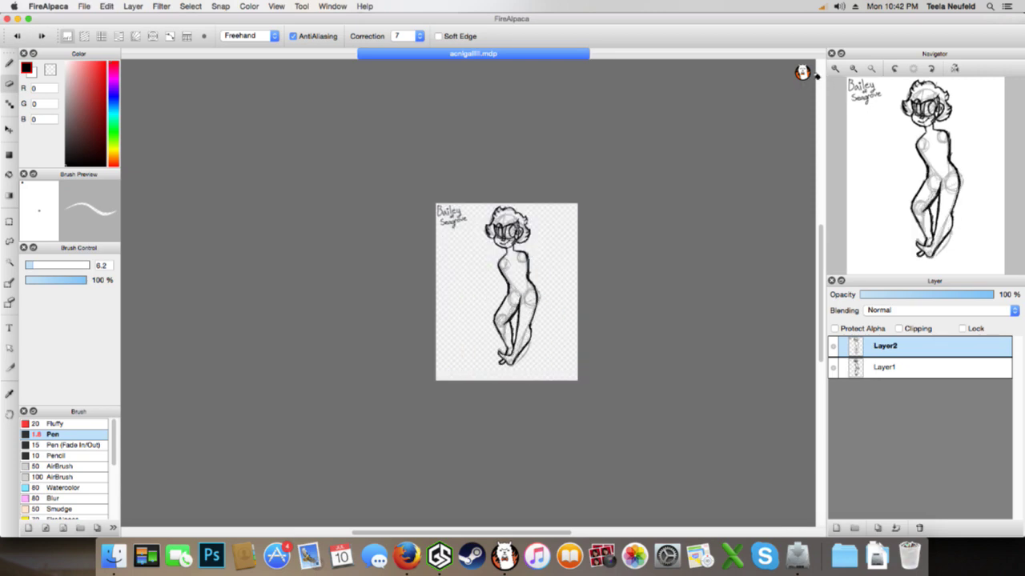
Try selecting the inked head and torso on Layer2 and scaling them down slightly
click(836, 69)
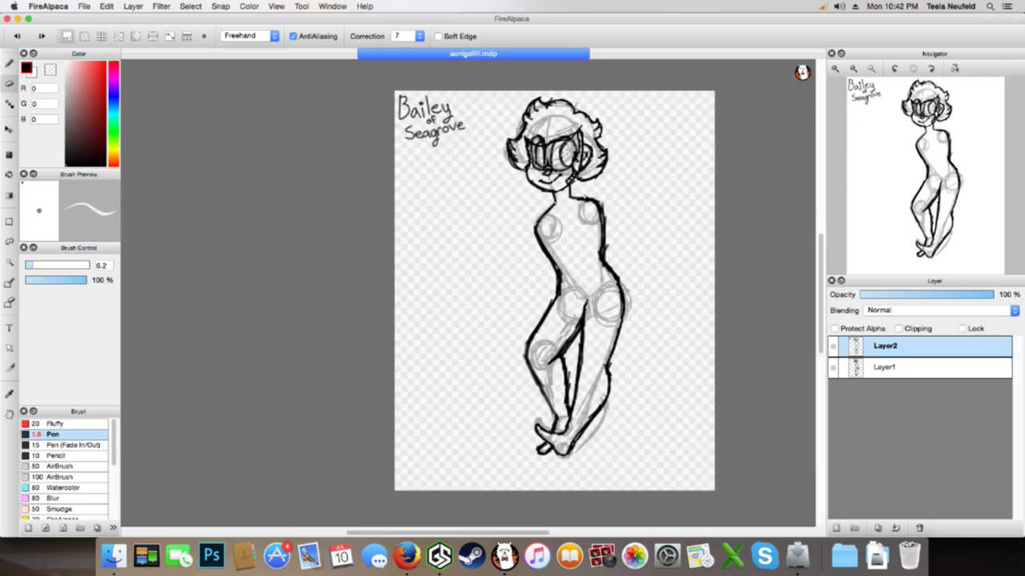
key(m)
mouse_move(542, 85)
mouse_down()
mouse_move(527, 249)
mouse_move(541, 277)
mouse_move(627, 275)
mouse_move(660, 153)
mouse_move(629, 128)
mouse_up()
key(super+t)
scroll(652, 80, down, 2)
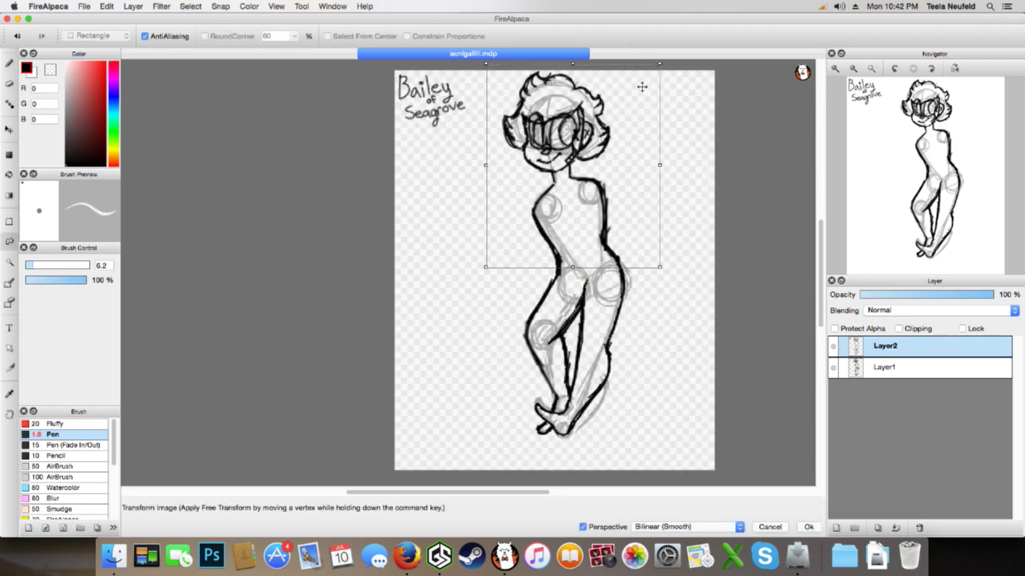
drag(659, 64, 652, 75)
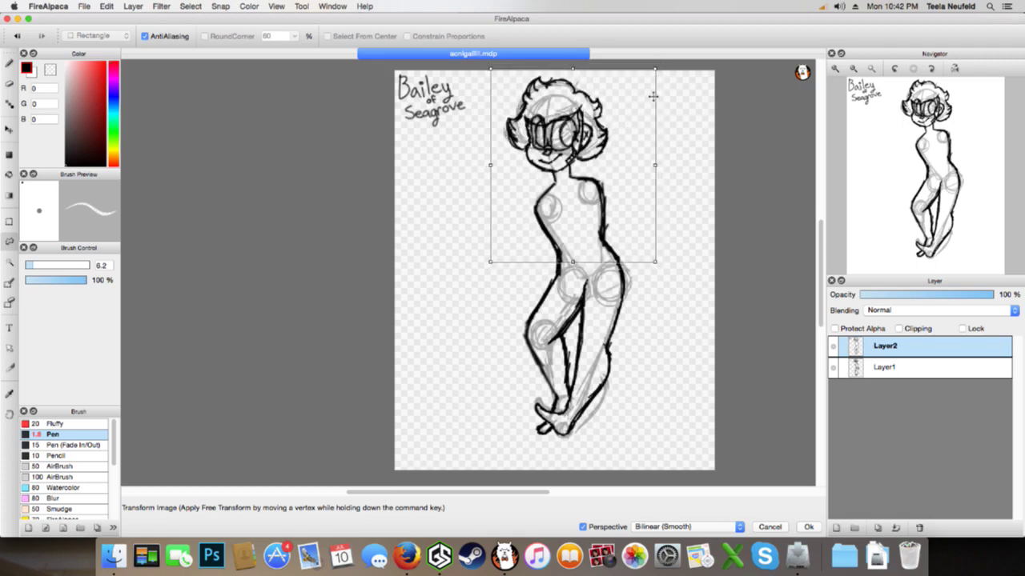
mouse_move(656, 72)
mouse_down()
mouse_move(661, 91)
mouse_move(661, 76)
mouse_up()
click(808, 527)
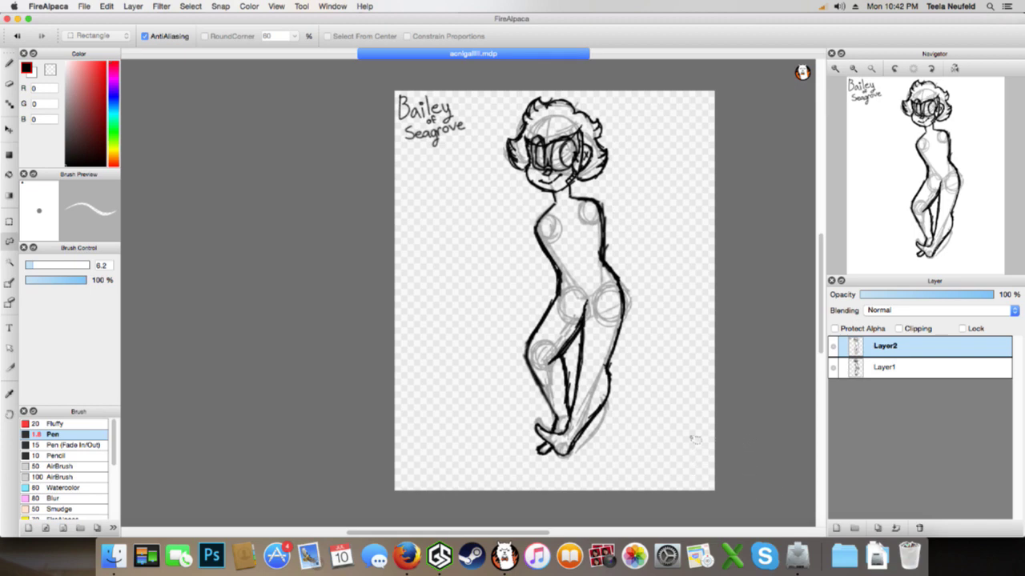
Lasso the inked legs on Layer2, move them slightly up against the torso and clear the selection
mouse_move(630, 248)
mouse_down()
mouse_move(560, 272)
mouse_move(524, 304)
mouse_up()
mouse_move(585, 295)
mouse_down()
mouse_move(532, 310)
mouse_move(625, 469)
mouse_move(650, 280)
mouse_move(573, 294)
mouse_up()
key(super+t)
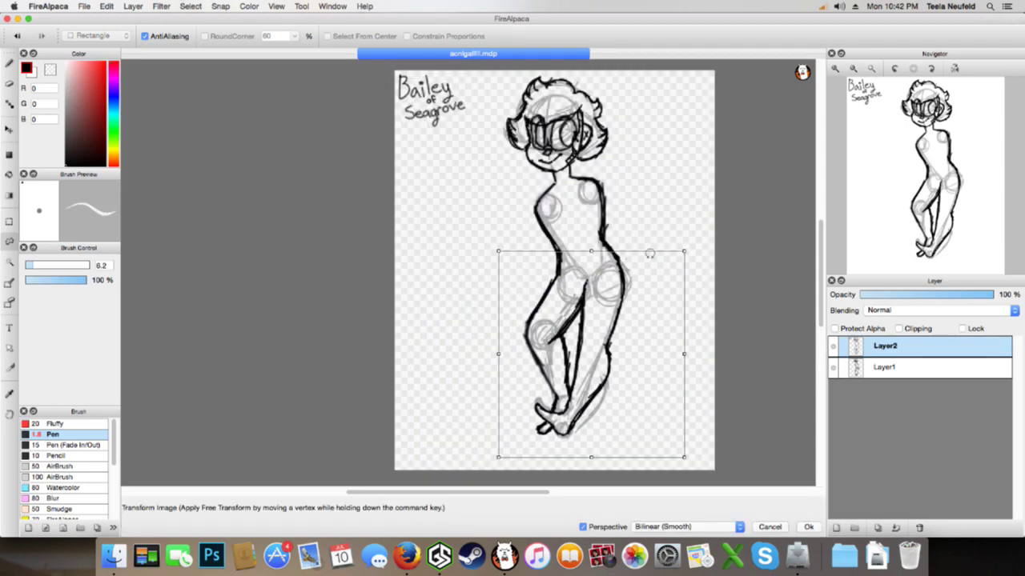
drag(686, 248, 666, 267)
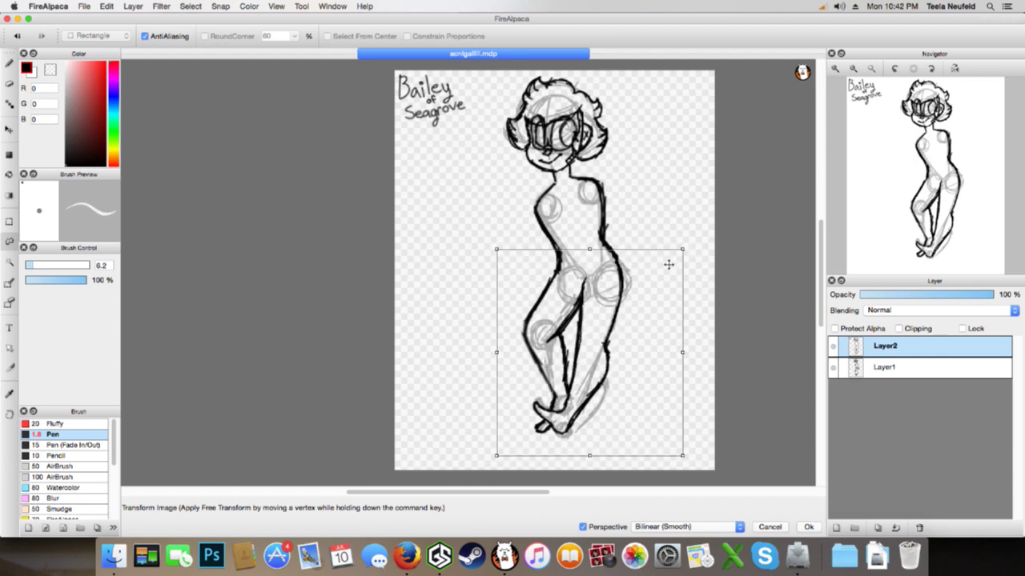
drag(659, 362, 661, 363)
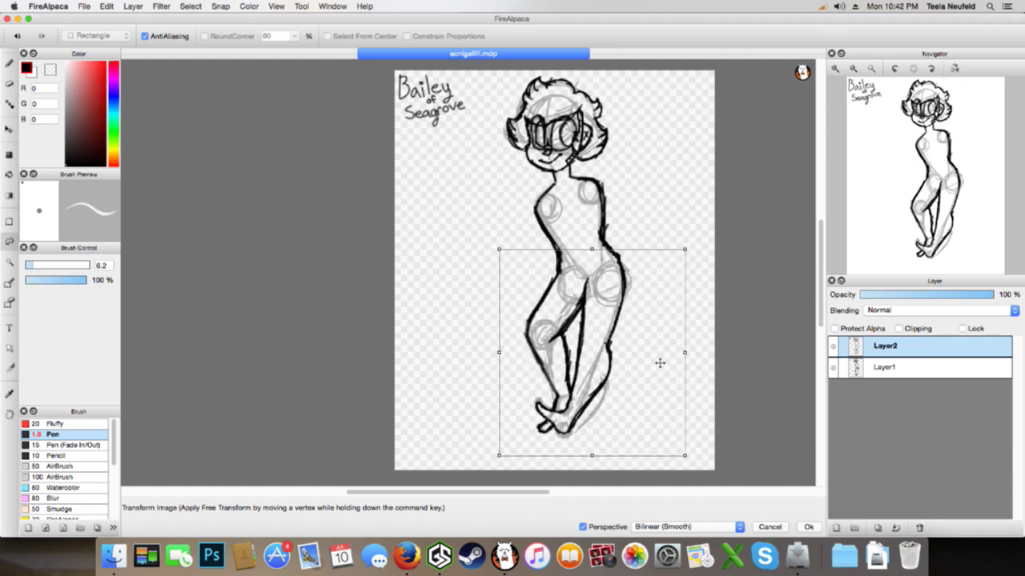
click(808, 526)
key(super+d)
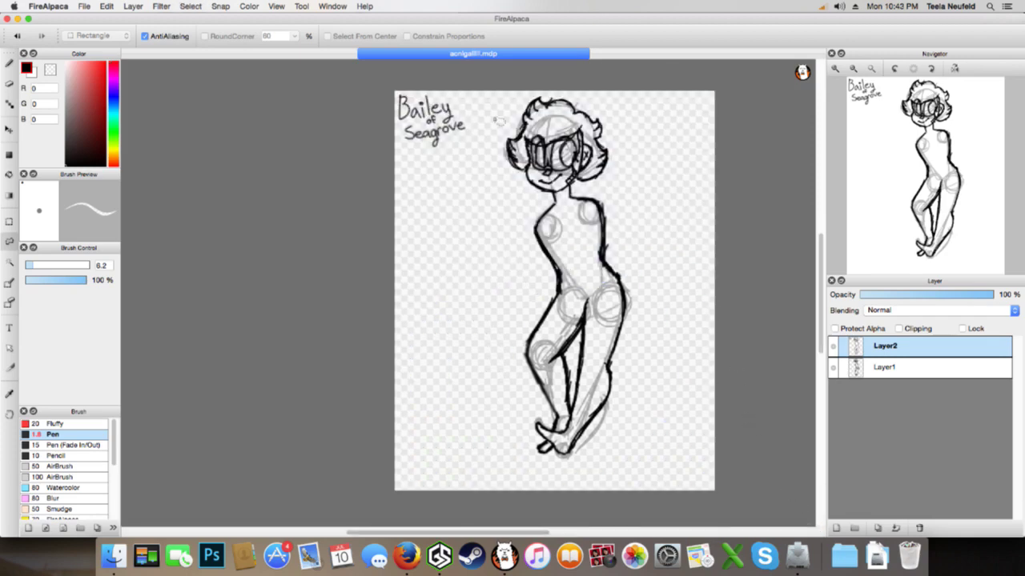
Check the whole figure's proportions and undo the transforms of the head, torso and legs
click(835, 69)
click(837, 70)
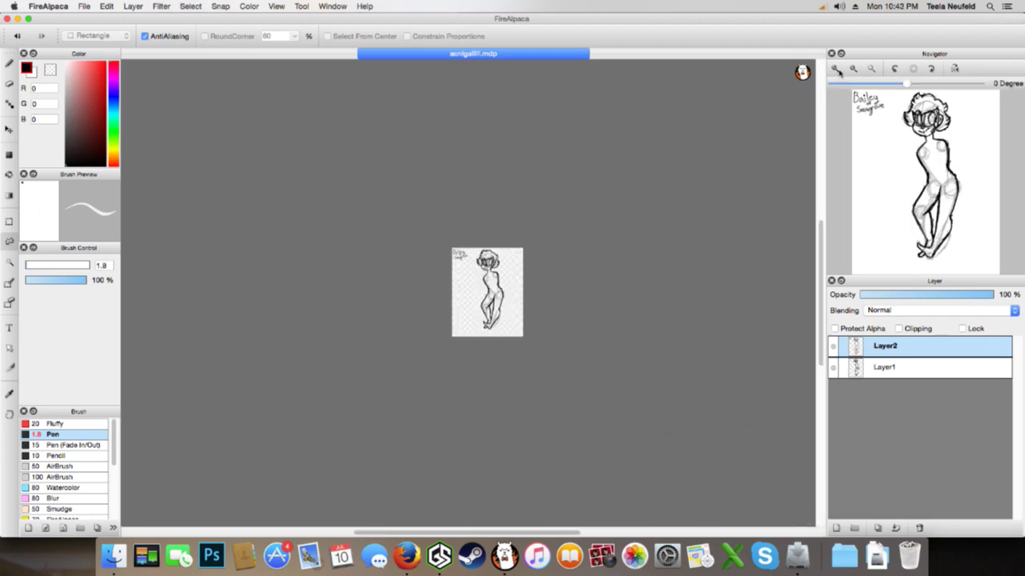
click(839, 68)
click(838, 69)
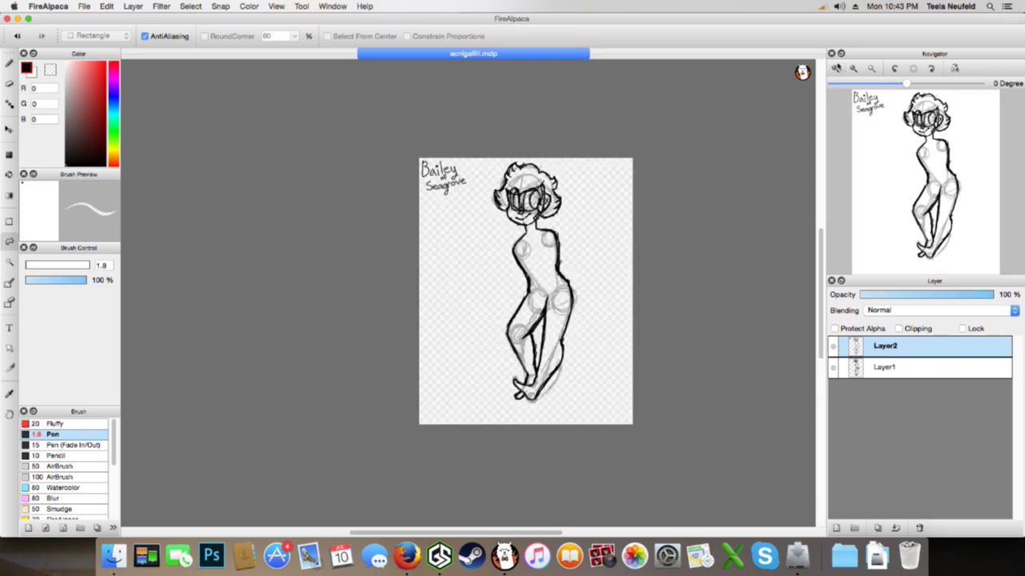
click(836, 68)
click(836, 69)
key(super+z)
key(super+z)
key(super+z)
key(super+z)
key(super+z)
key(super+z)
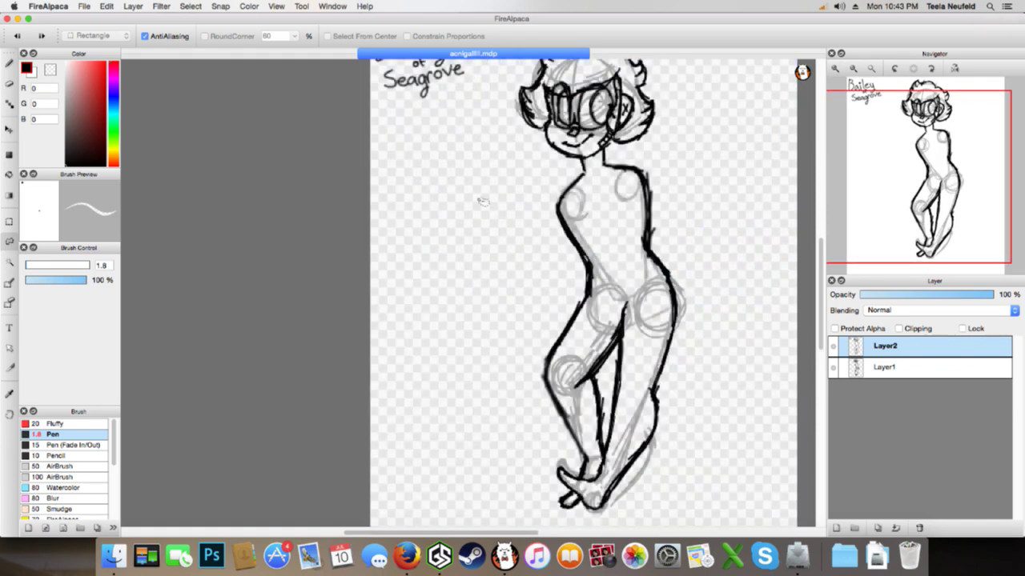
Step forward and back through the edit history to restore the shoulder circle strokes without the transforms
key(super+y)
key(super+y)
key(super+y)
key(super+z)
key(super+z)
key(super+z)
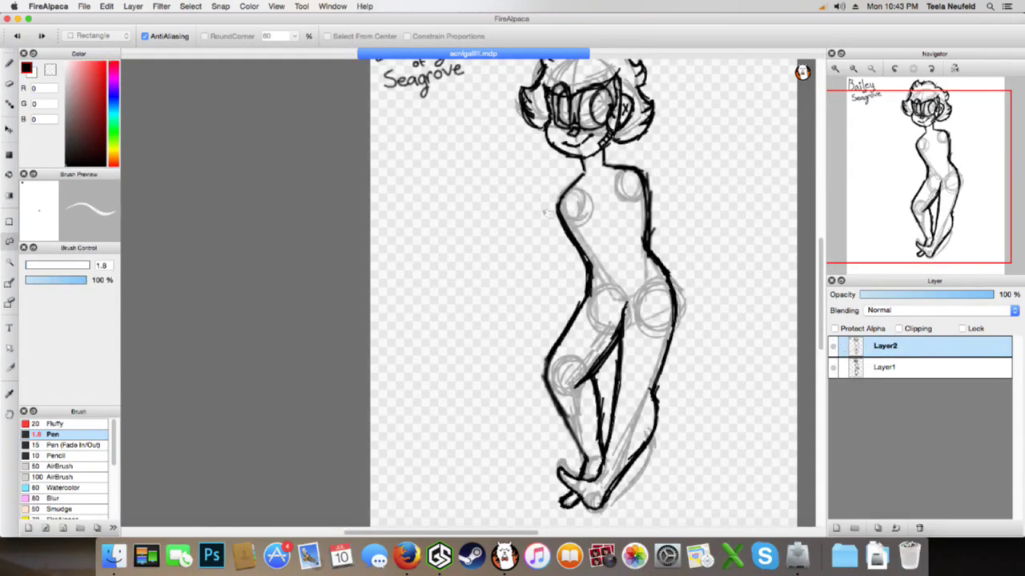
Sketch rough upper-arm lines on Layer1, running down and outward from the shoulder on the figure's left side
key(l)
click(875, 370)
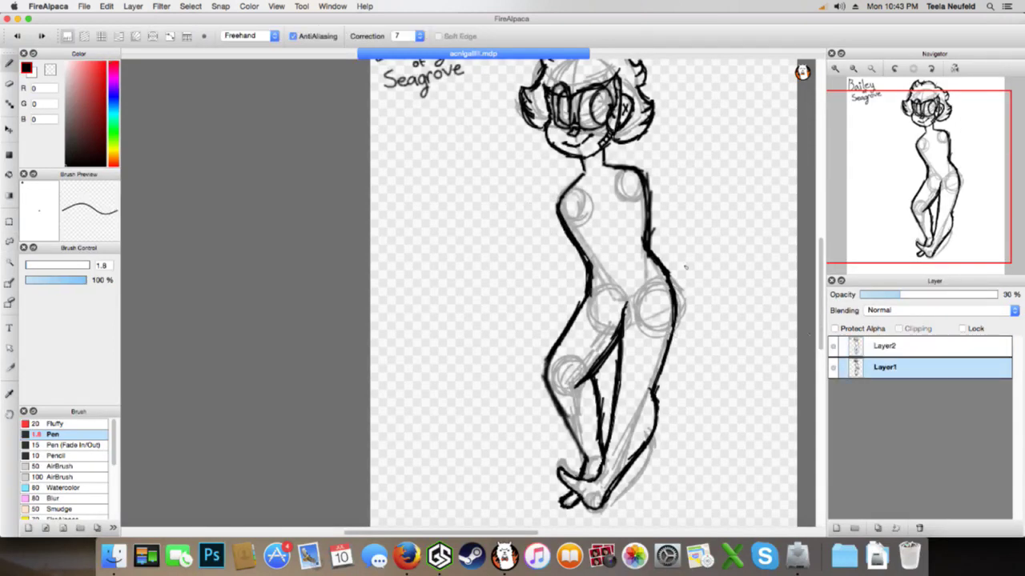
drag(555, 211, 541, 263)
drag(558, 216, 522, 295)
drag(551, 234, 510, 309)
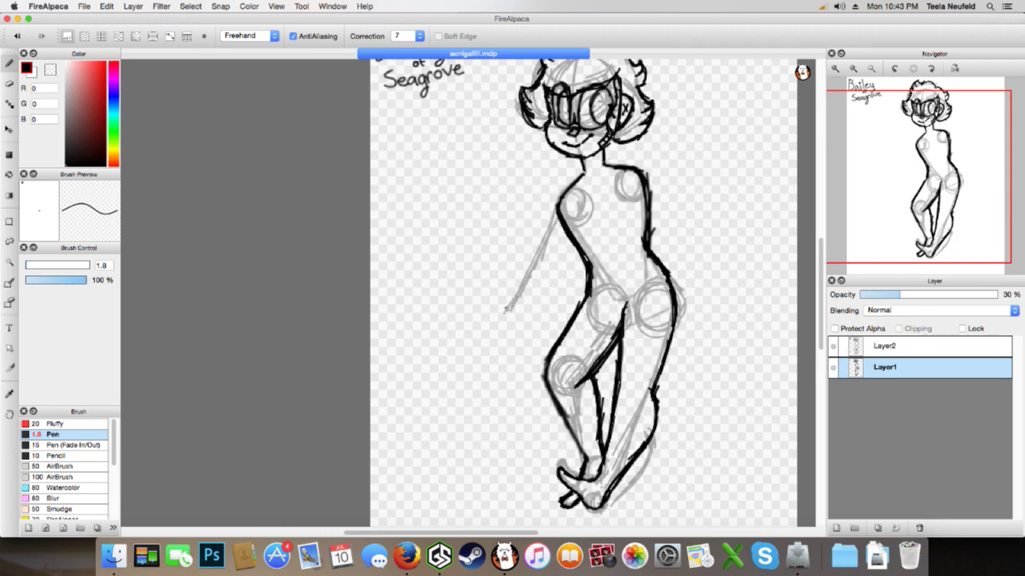
Undo the latest upper-arm sketch strokes on Layer1
key(super+z)
key(super+z)
key(super+z)
key(super+z)
key(super+z)
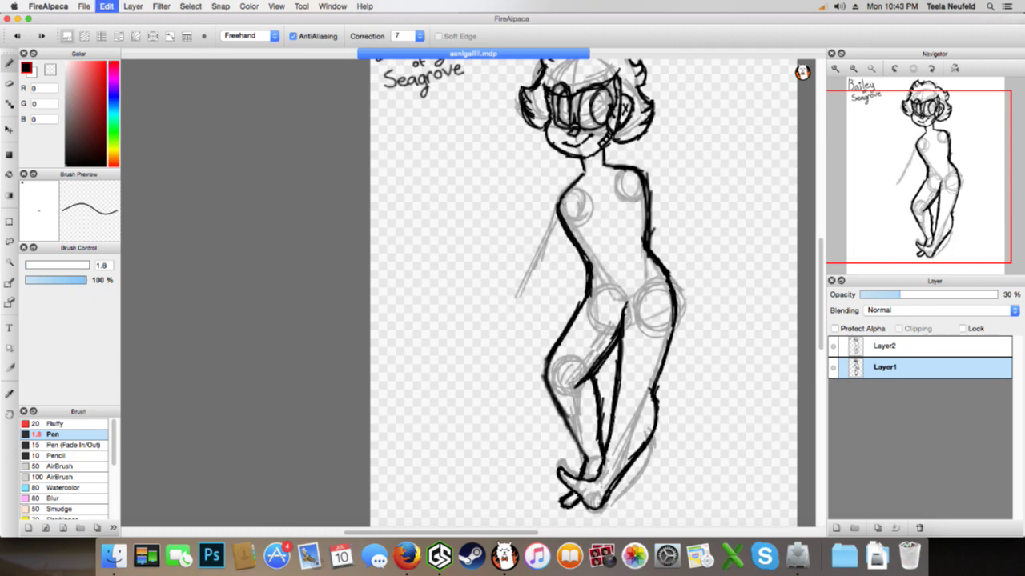
Sketch the upper arm hanging from the viewer-left shoulder on Layer1 with the 1.8 Pen, undoing stray strokes
drag(552, 211, 528, 269)
key(super+z)
key(super+z)
mouse_move(555, 209)
mouse_down()
mouse_move(531, 285)
mouse_move(540, 239)
mouse_move(559, 278)
mouse_move(533, 266)
mouse_move(555, 273)
mouse_move(578, 251)
mouse_up()
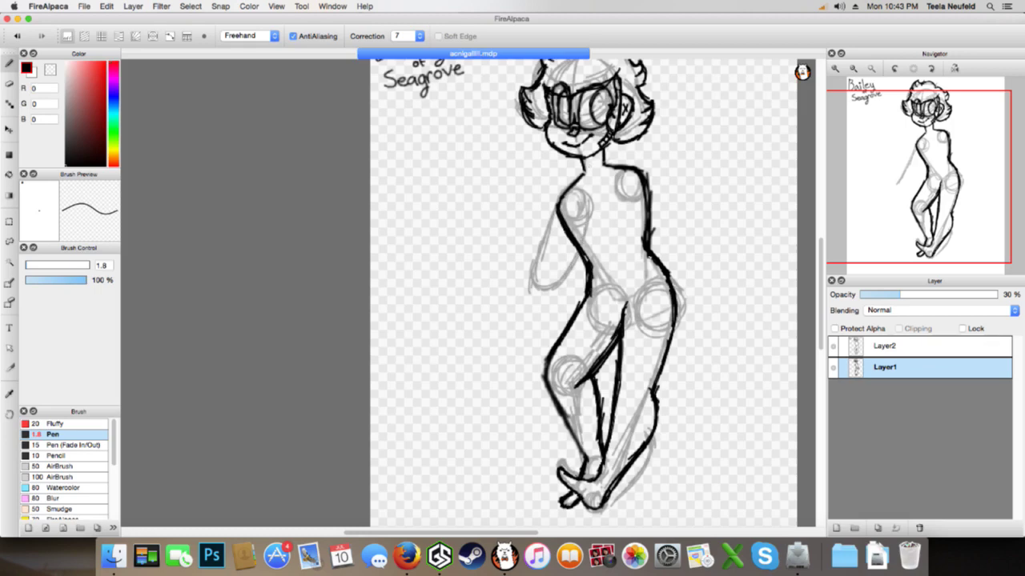
Sketch the upper arm angling outward from the viewer-right shoulder down to a rounded elbow on Layer1
mouse_move(648, 186)
mouse_down()
mouse_move(668, 229)
mouse_move(685, 228)
mouse_up()
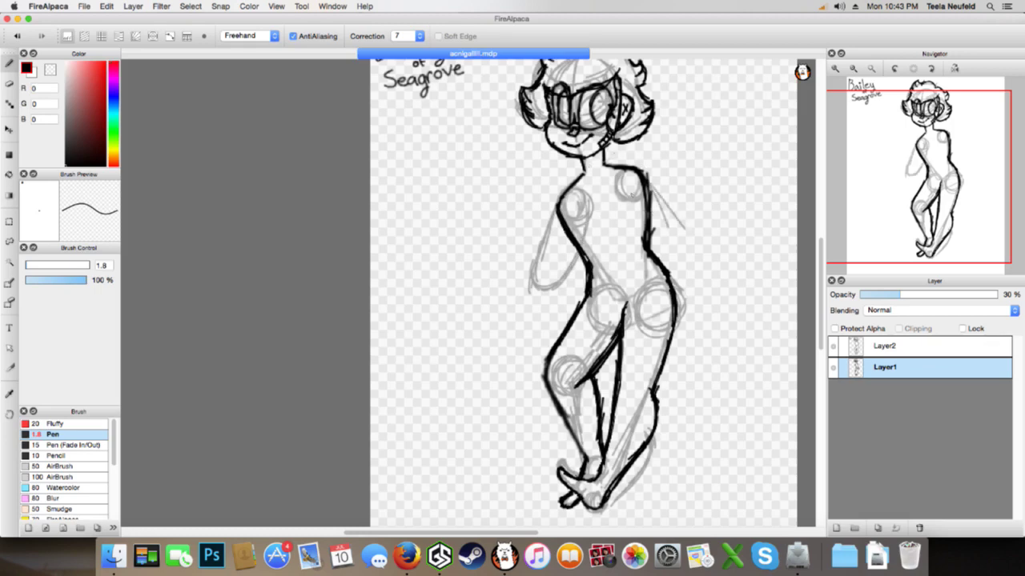
drag(630, 200, 662, 239)
mouse_move(624, 211)
mouse_down()
mouse_move(670, 247)
mouse_move(674, 229)
mouse_move(685, 239)
mouse_move(669, 195)
mouse_move(679, 221)
mouse_up()
drag(643, 171, 676, 210)
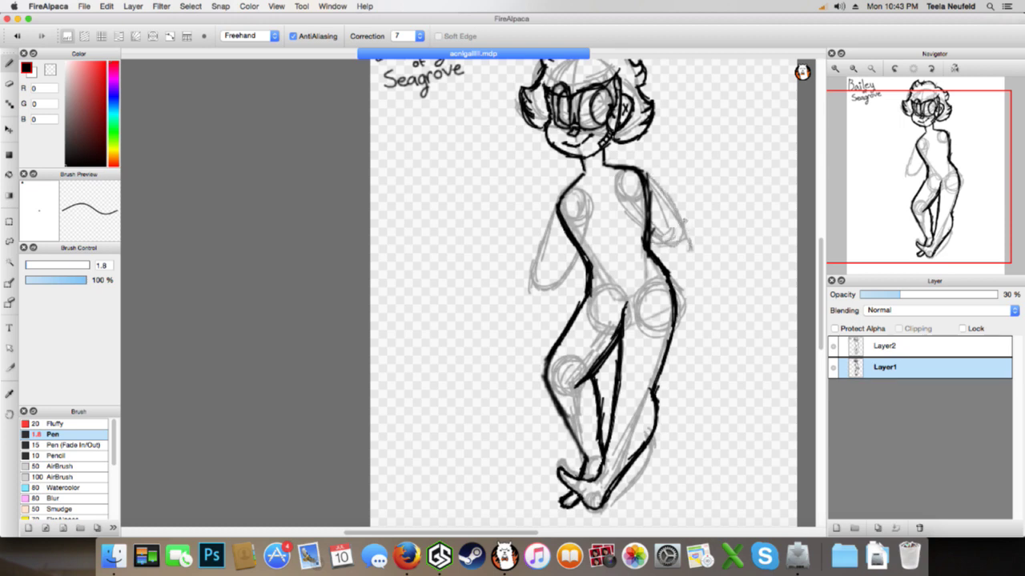
drag(655, 253, 673, 236)
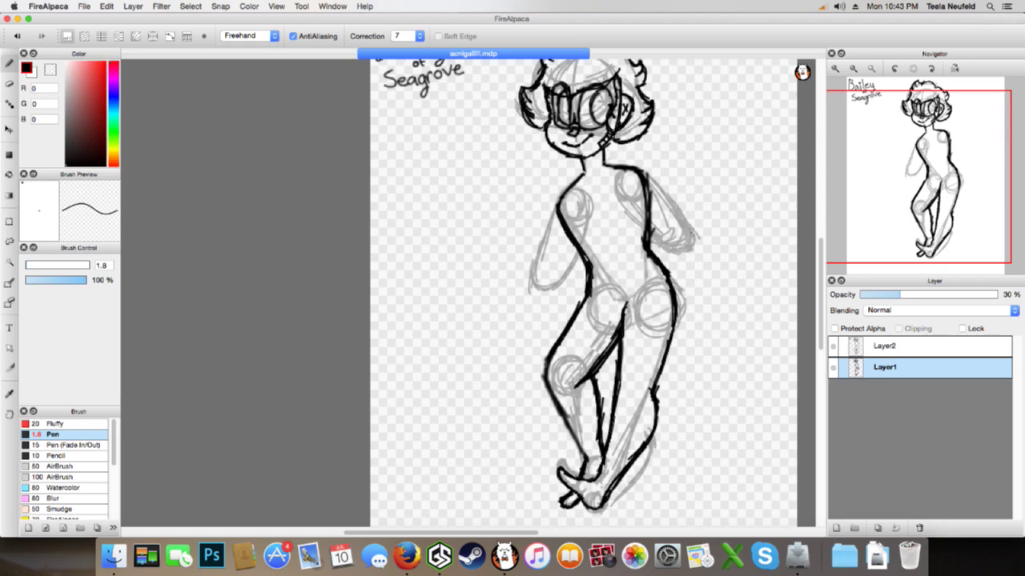
drag(681, 210, 697, 233)
drag(532, 290, 515, 346)
key(super+z)
key(super+z)
key(super+z)
Handwrite the note "make smaller" with a small cross below it in the empty area beside the viewer-left arm
mouse_move(392, 228)
mouse_down()
mouse_move(400, 191)
mouse_move(426, 210)
mouse_up()
mouse_move(439, 165)
mouse_down()
mouse_move(443, 202)
mouse_move(483, 189)
mouse_up()
drag(420, 244, 398, 278)
mouse_move(422, 265)
mouse_down()
mouse_move(432, 245)
mouse_move(463, 243)
mouse_up()
mouse_move(472, 207)
mouse_down()
mouse_move(469, 240)
mouse_move(496, 225)
mouse_up()
drag(499, 224, 522, 182)
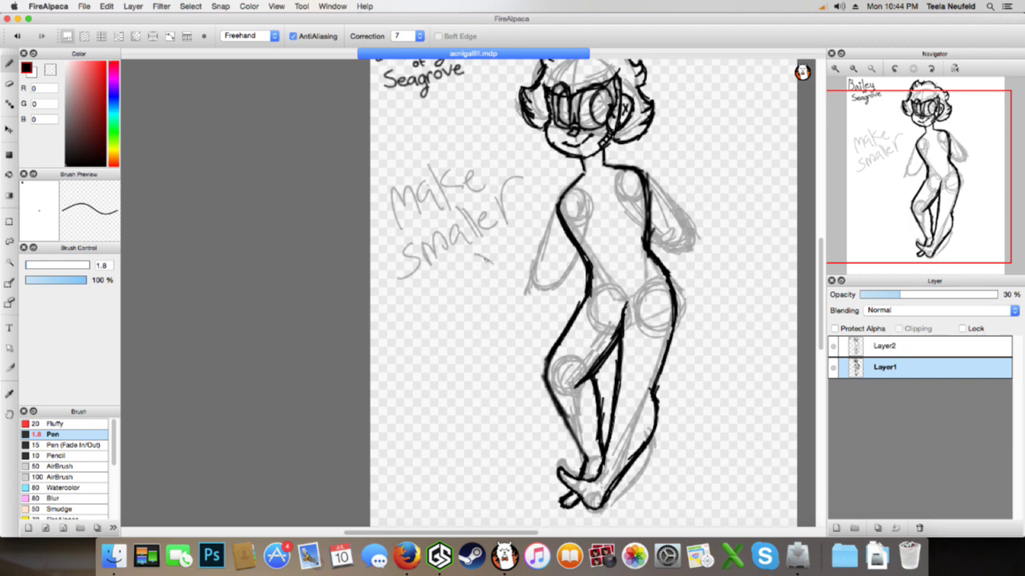
drag(481, 261, 501, 257)
key(super+z)
Sketch the viewer-left forearm as a rounded shape extending outward and down from the elbow, undoing unwanted strokes
drag(525, 291, 512, 323)
key(super+z)
key(super+z)
drag(530, 280, 481, 327)
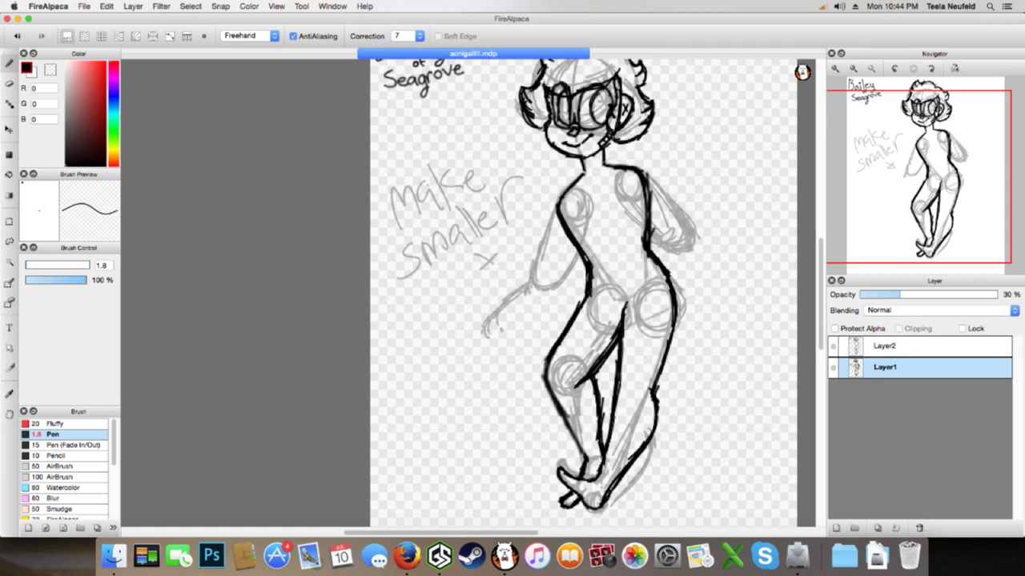
key(super+z)
key(super+z)
mouse_move(516, 328)
mouse_down()
mouse_move(497, 308)
mouse_move(548, 301)
mouse_up()
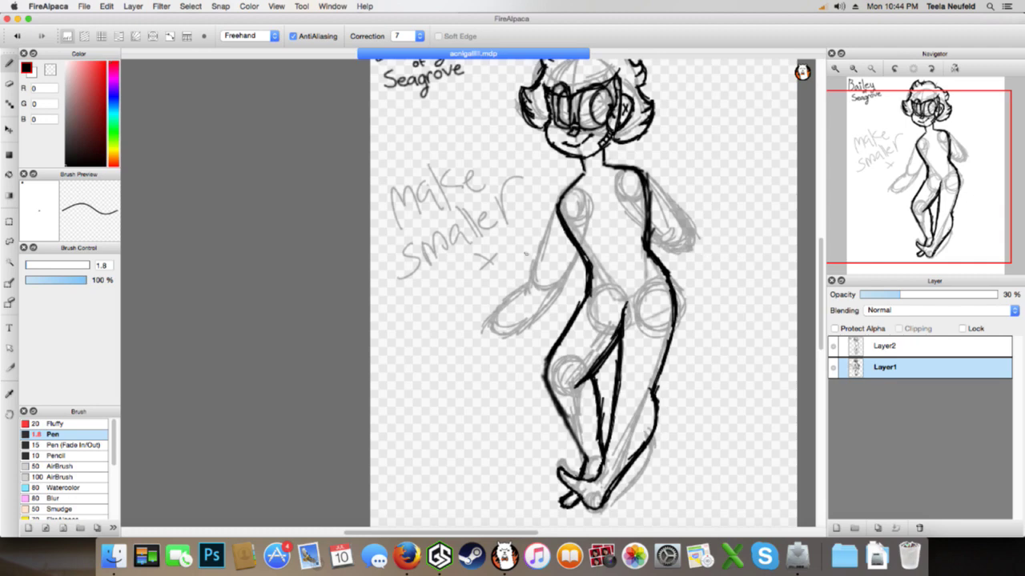
Try to lasso the whole viewer-left arm and rotate it inward with a transform
key(l)
mouse_move(562, 178)
mouse_down()
mouse_move(519, 266)
mouse_move(475, 318)
mouse_move(525, 358)
mouse_move(575, 296)
mouse_move(605, 232)
mouse_move(600, 189)
mouse_move(564, 177)
mouse_move(592, 159)
mouse_move(572, 180)
mouse_move(625, 164)
mouse_move(591, 190)
mouse_up()
key(super+t)
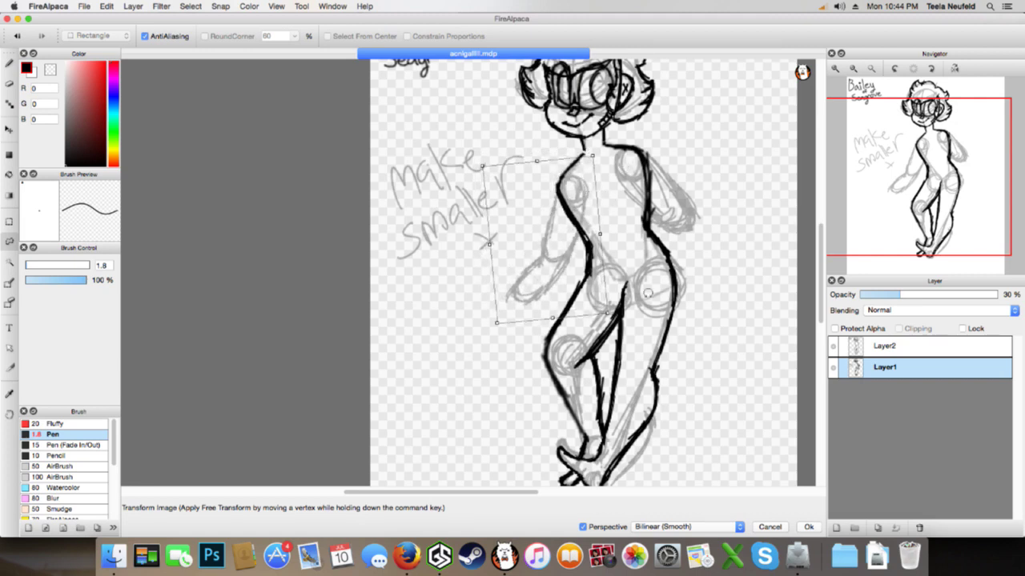
click(810, 527)
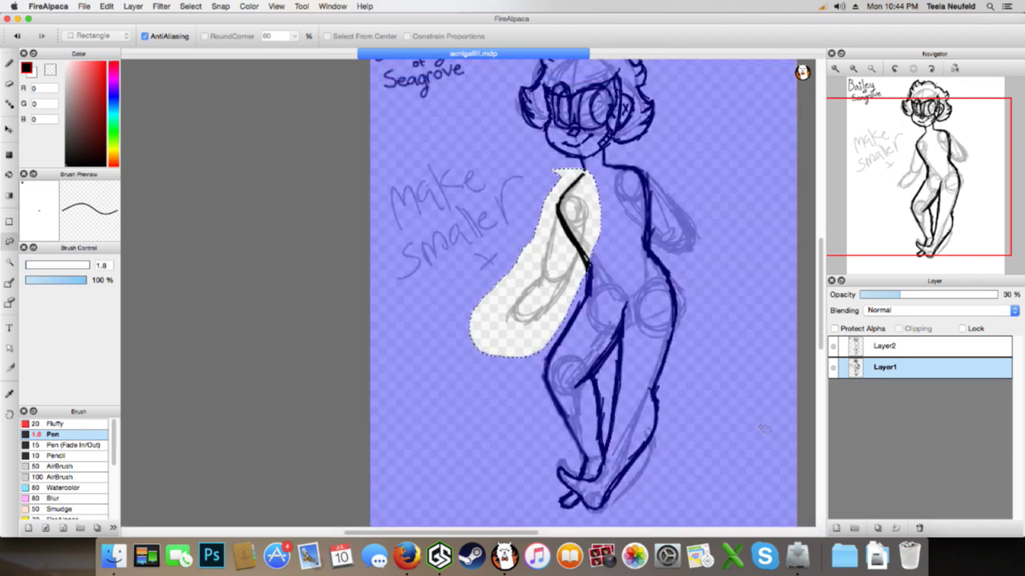
Lasso the viewer-left forearm and transform it to a slightly smaller size close to the elbow
mouse_move(516, 276)
mouse_down()
mouse_move(466, 325)
mouse_move(531, 353)
mouse_up()
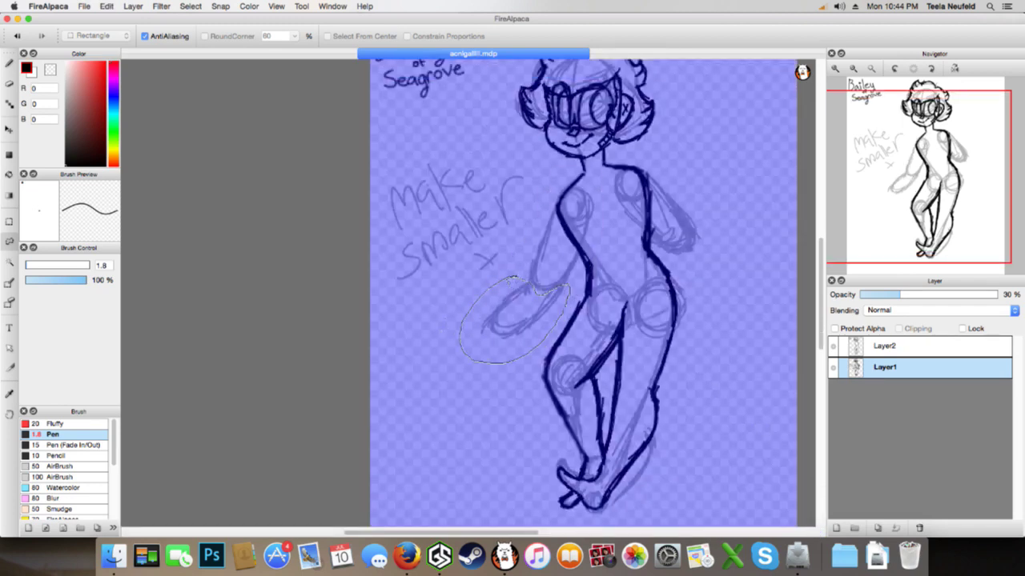
drag(530, 290, 513, 279)
key(super+t)
mouse_move(578, 253)
mouse_down()
mouse_move(570, 239)
mouse_move(540, 270)
mouse_up()
click(816, 526)
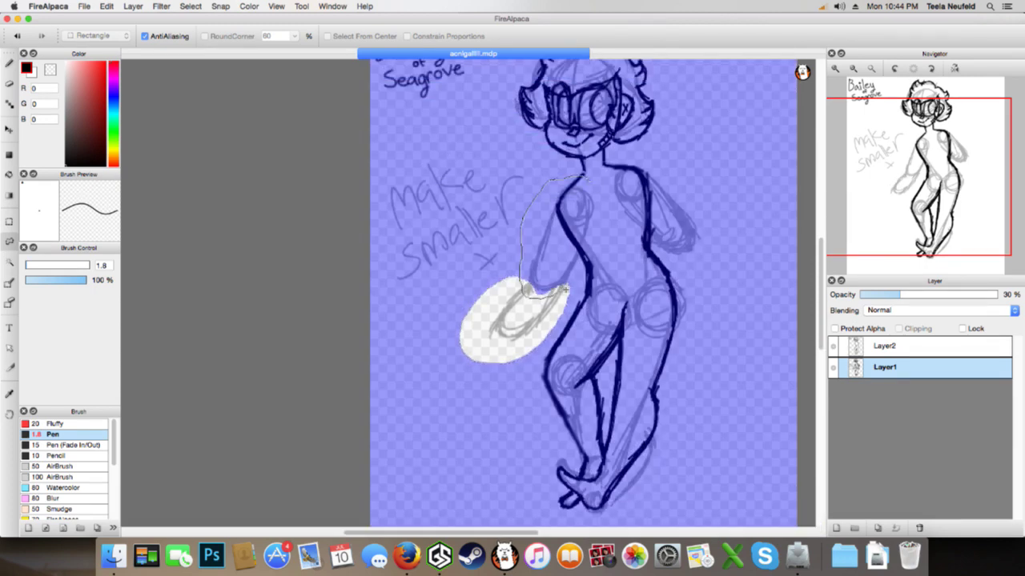
Lasso the viewer-left upper arm and shrink it slightly with a transform
drag(606, 204, 604, 205)
key(super+t)
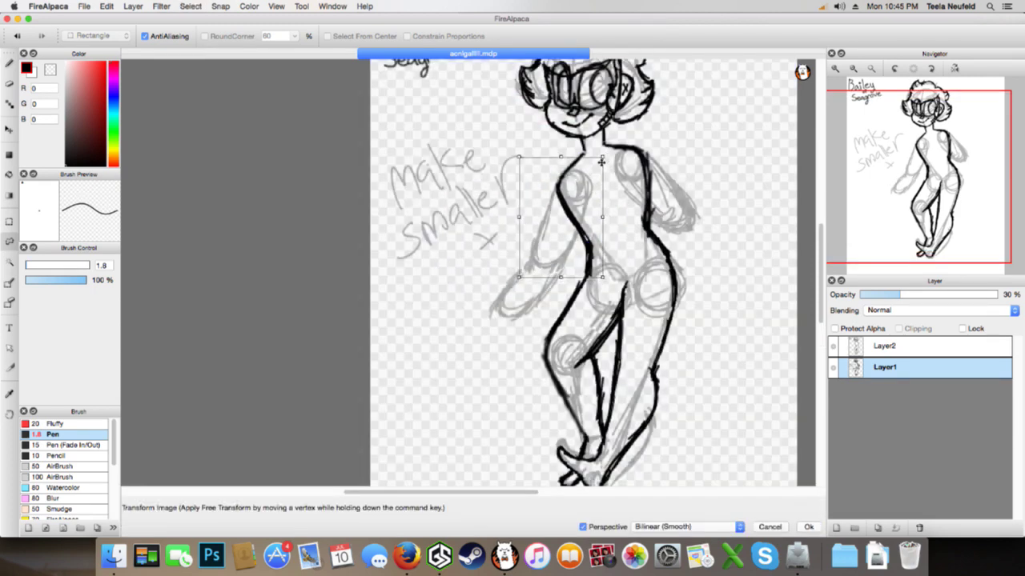
drag(600, 164, 602, 167)
click(809, 527)
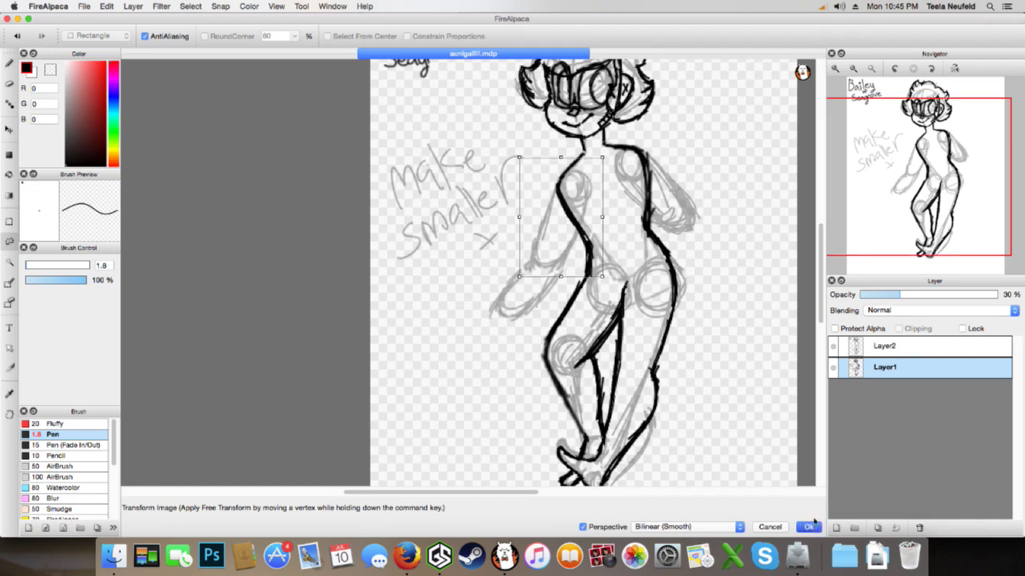
Lasso the viewer-left forearm again, scale it down slightly with a transform, and deselect it
mouse_move(476, 333)
mouse_down()
mouse_move(507, 281)
mouse_move(555, 286)
mouse_up()
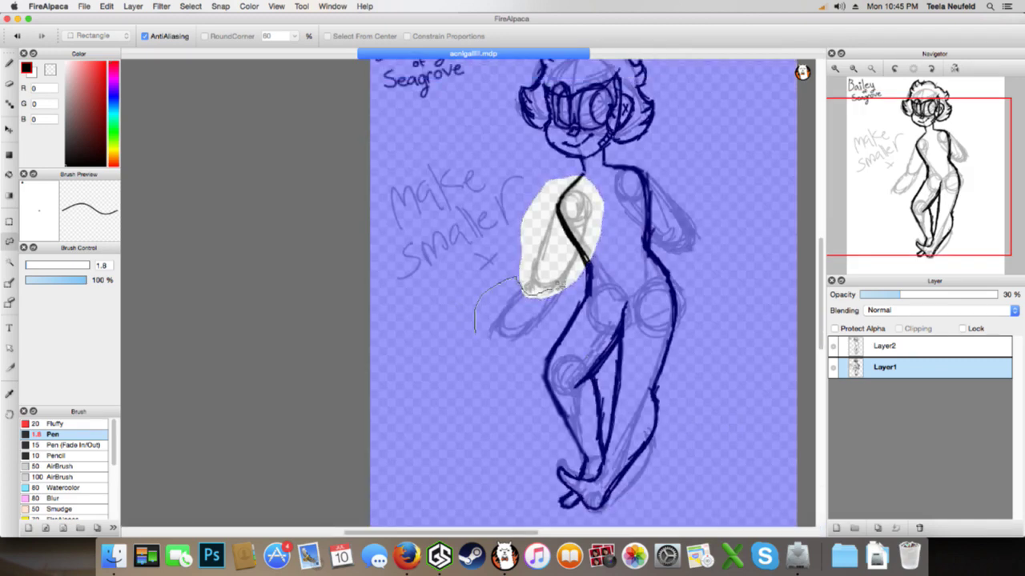
drag(548, 334, 471, 331)
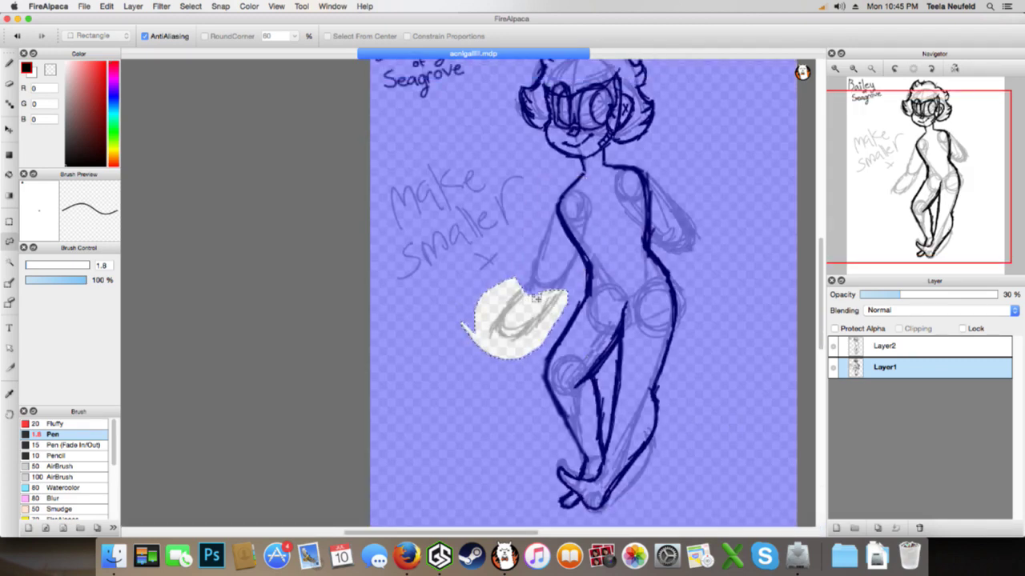
key(super+t)
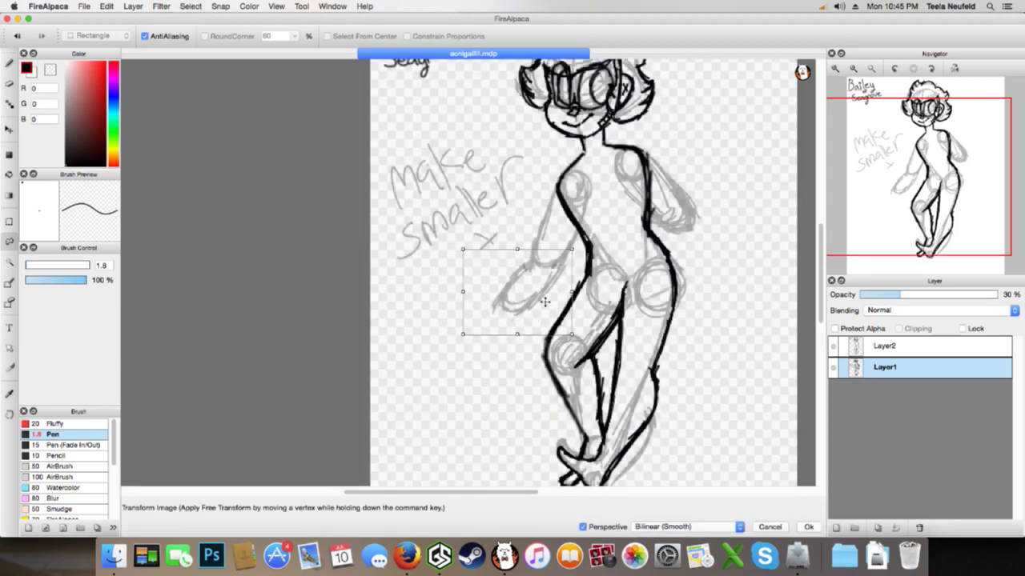
drag(464, 337, 462, 334)
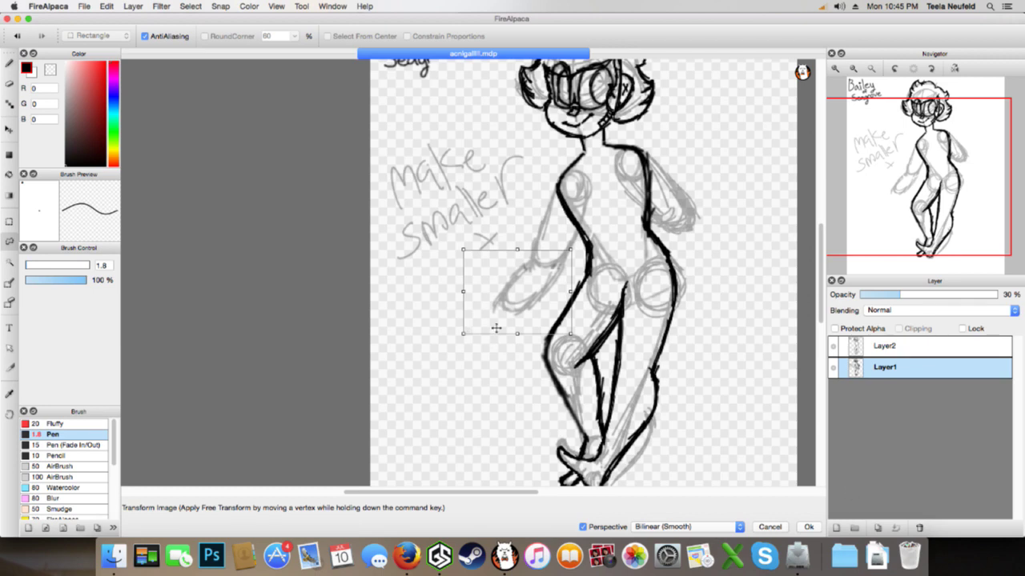
click(808, 527)
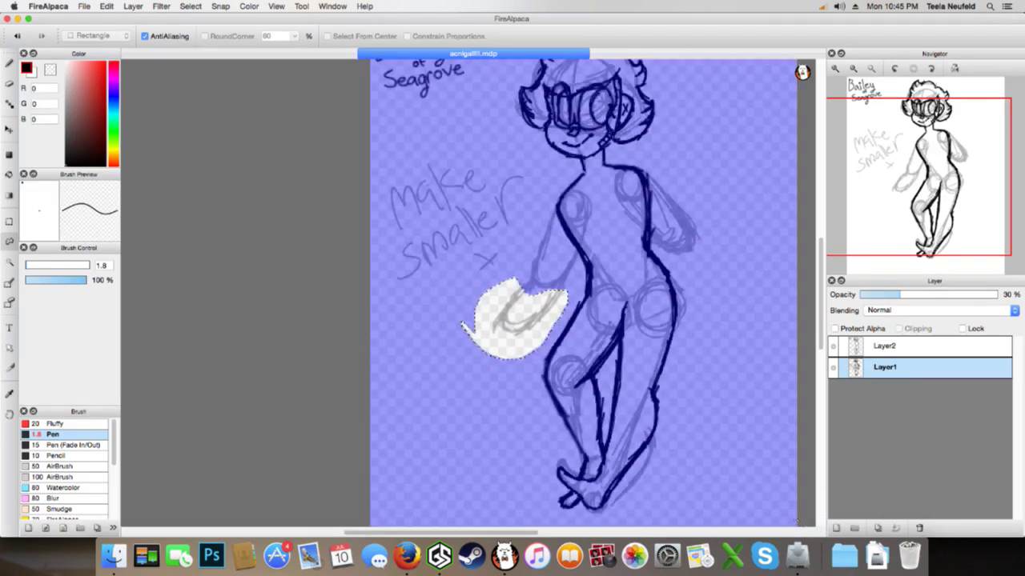
click(766, 479)
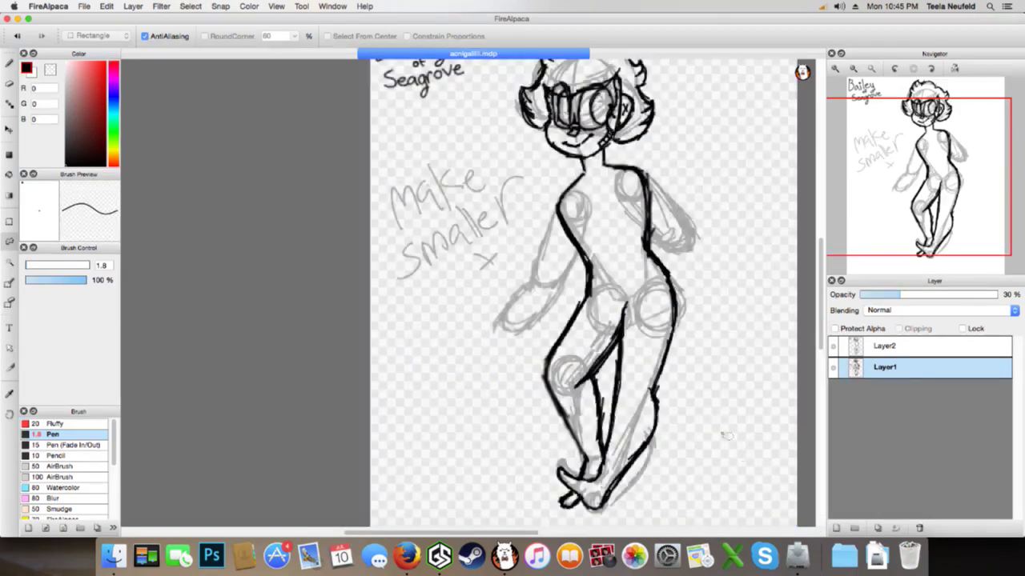
Lasso the whole viewer-left arm closely and copy and paste it onto a new layer
mouse_move(554, 193)
mouse_down()
mouse_move(520, 275)
mouse_move(475, 328)
mouse_move(530, 350)
mouse_move(602, 265)
mouse_move(605, 199)
mouse_move(552, 196)
mouse_up()
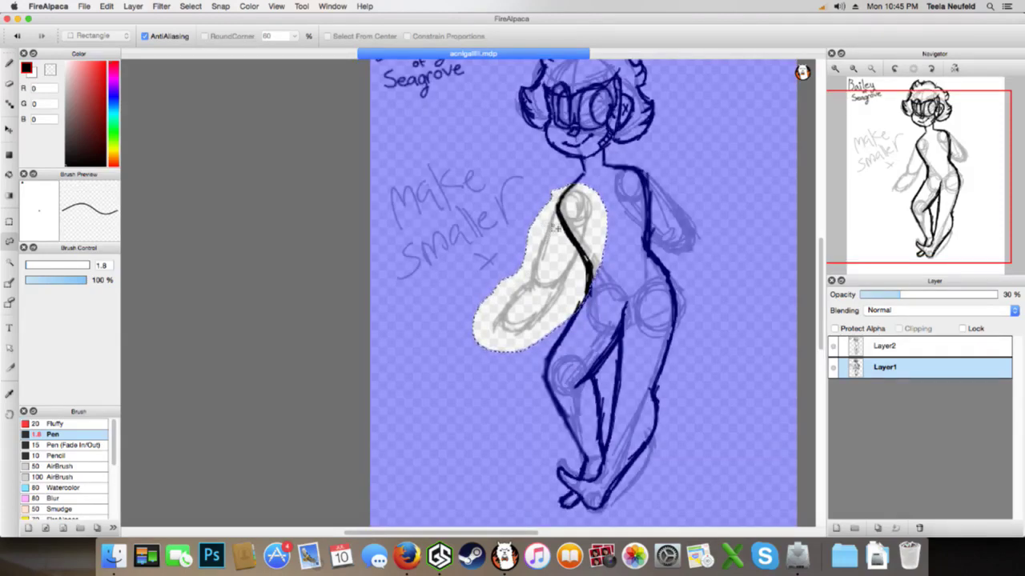
click(547, 185)
mouse_move(552, 195)
mouse_down()
mouse_move(492, 311)
mouse_move(559, 310)
mouse_up()
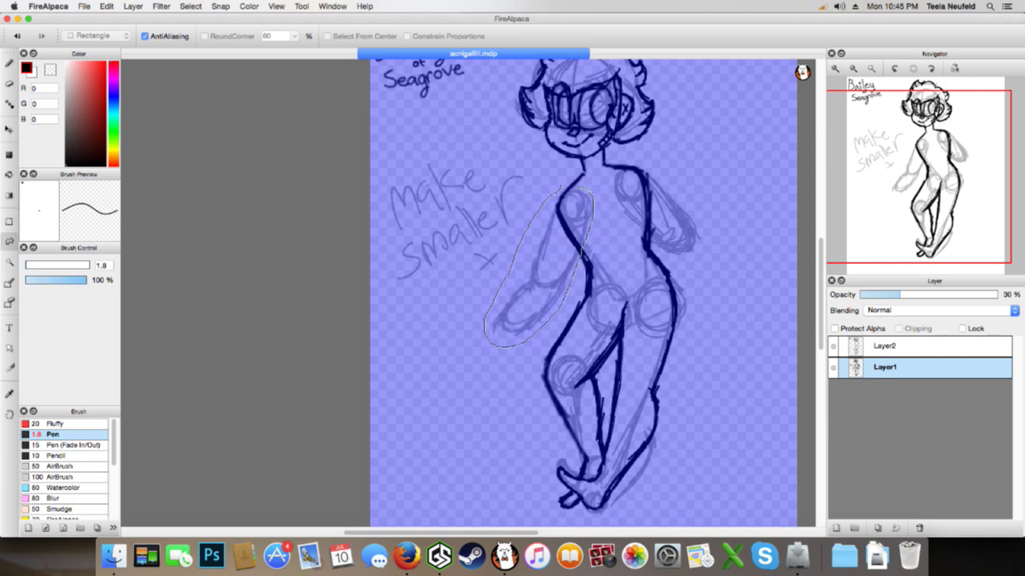
drag(568, 193, 569, 192)
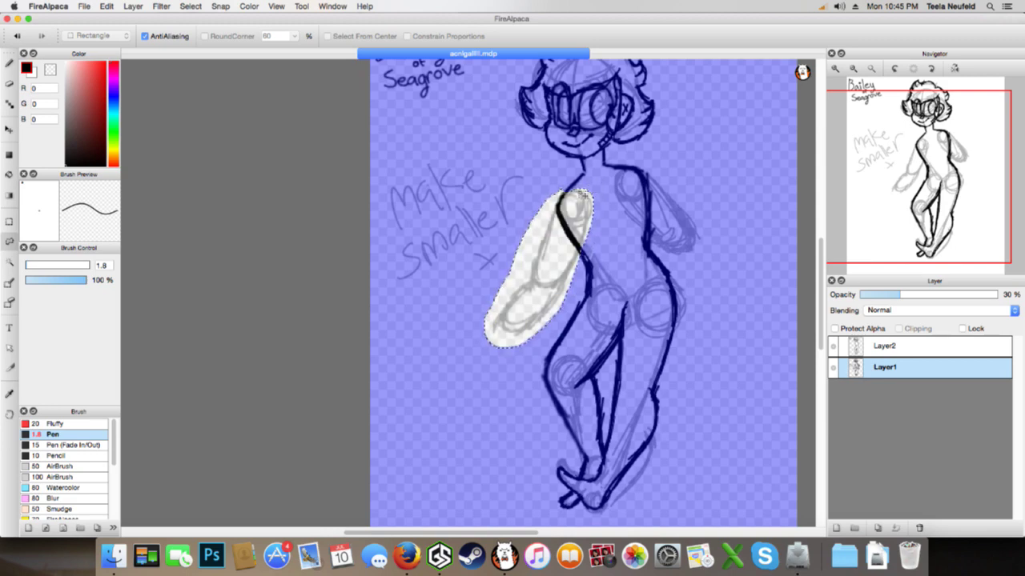
key(super+c)
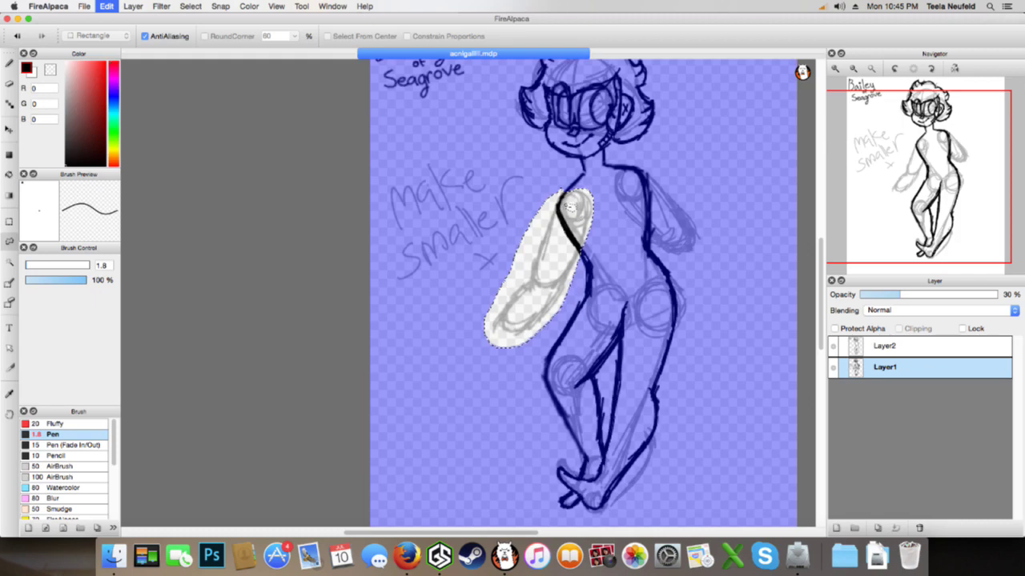
key(super+v)
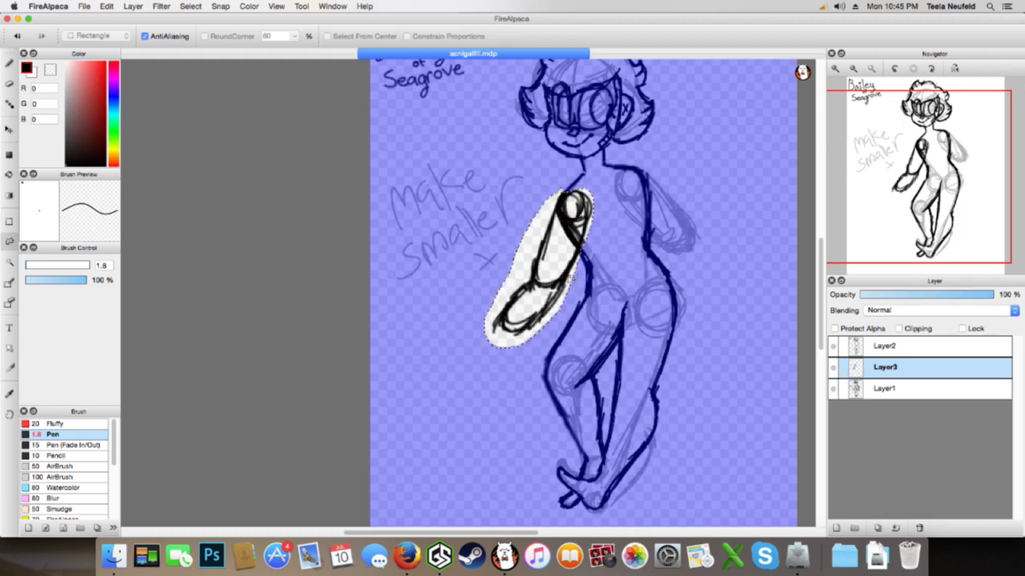
Move the pasted arm over to the opposite shoulder, deselect it, and flip its layer horizontally
key(super+t)
drag(552, 273, 599, 235)
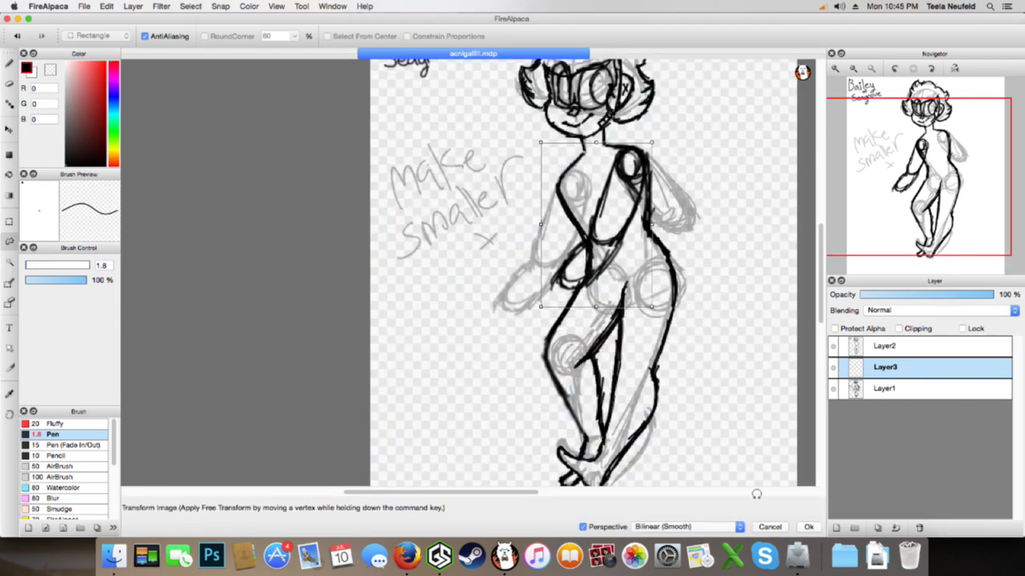
click(809, 527)
key(super+d)
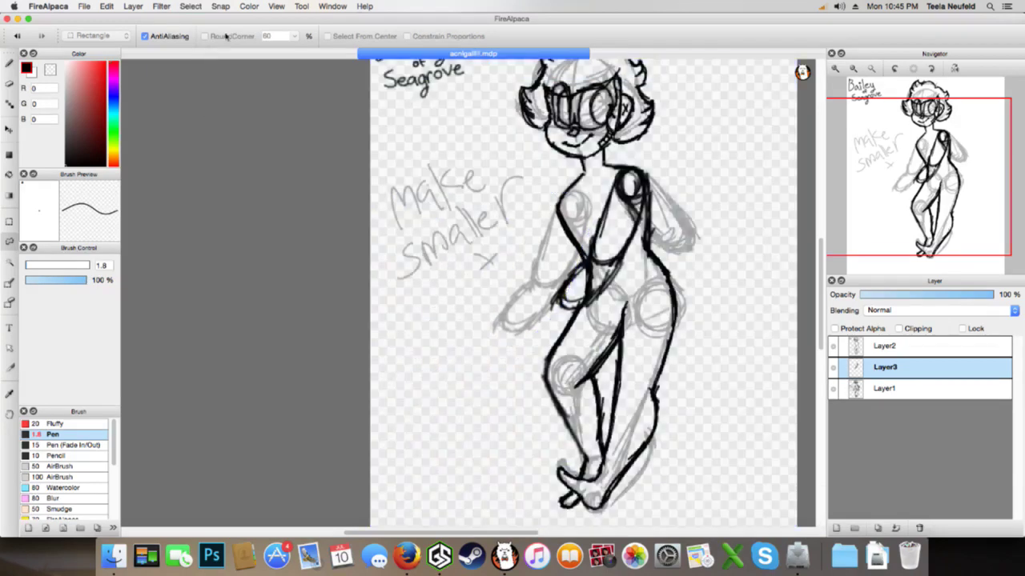
click(160, 6)
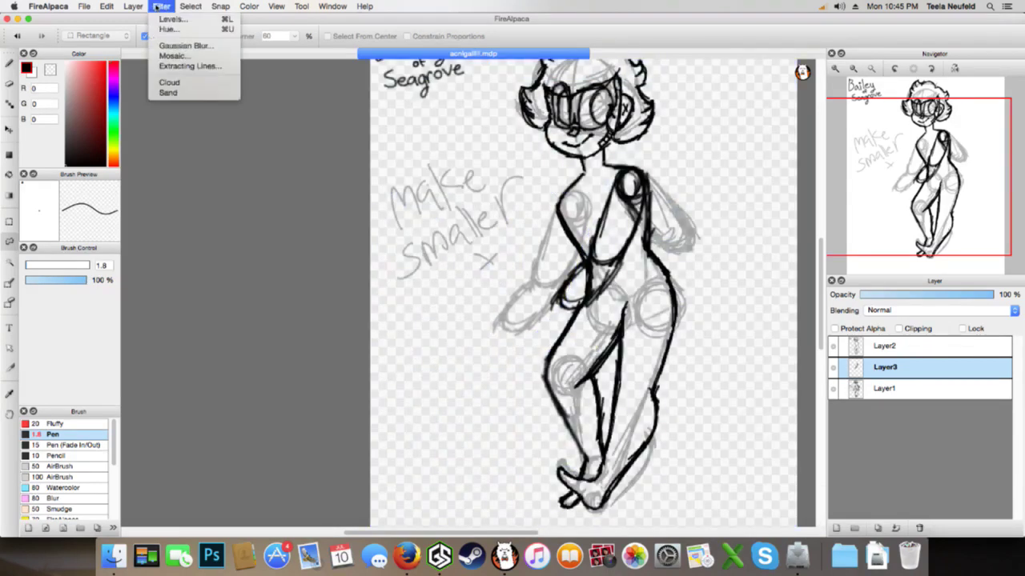
mouse_move(133, 7)
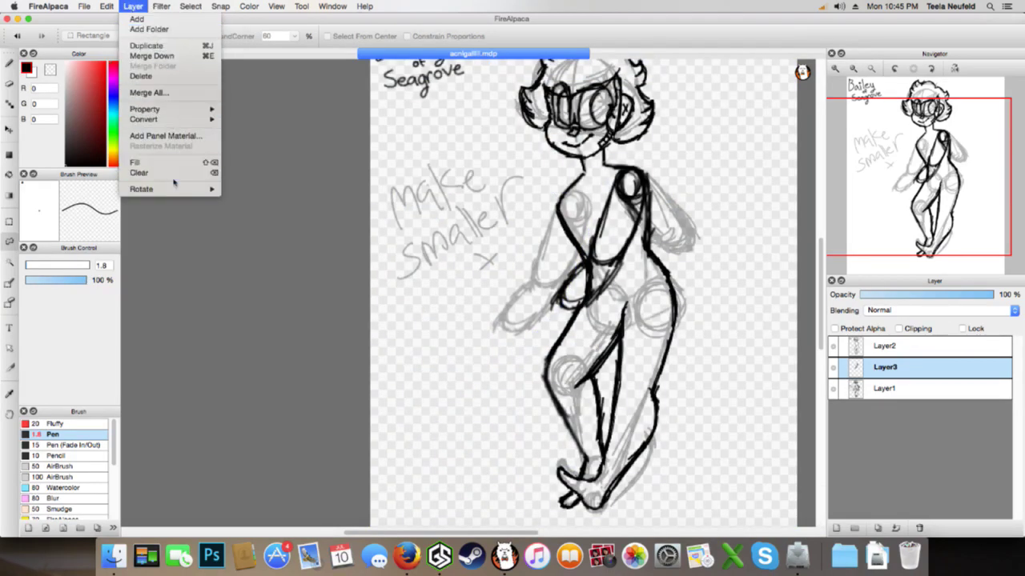
mouse_move(190, 191)
click(259, 200)
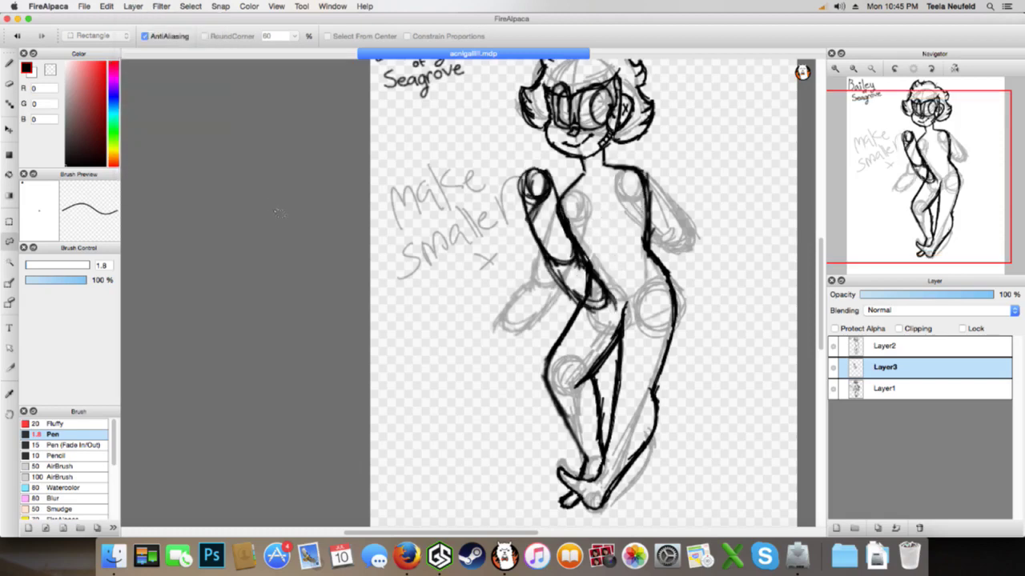
Move the flipped arm beside the viewer-right shoulder and rotate it slightly to angle away from the body
key(super+t)
drag(574, 246, 672, 246)
mouse_move(750, 169)
mouse_down()
mouse_move(752, 139)
mouse_move(758, 159)
mouse_up()
drag(671, 251, 694, 251)
click(809, 527)
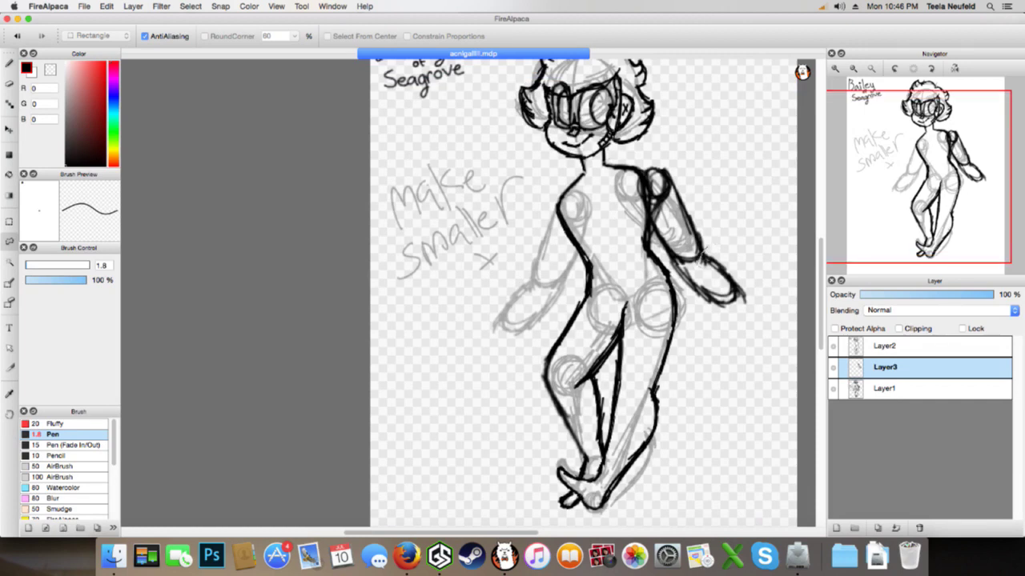
Lasso the copied arm's forearm, rotate it downward, and reposition it against the elbow
mouse_move(703, 254)
mouse_down()
mouse_move(718, 314)
mouse_move(669, 269)
mouse_up()
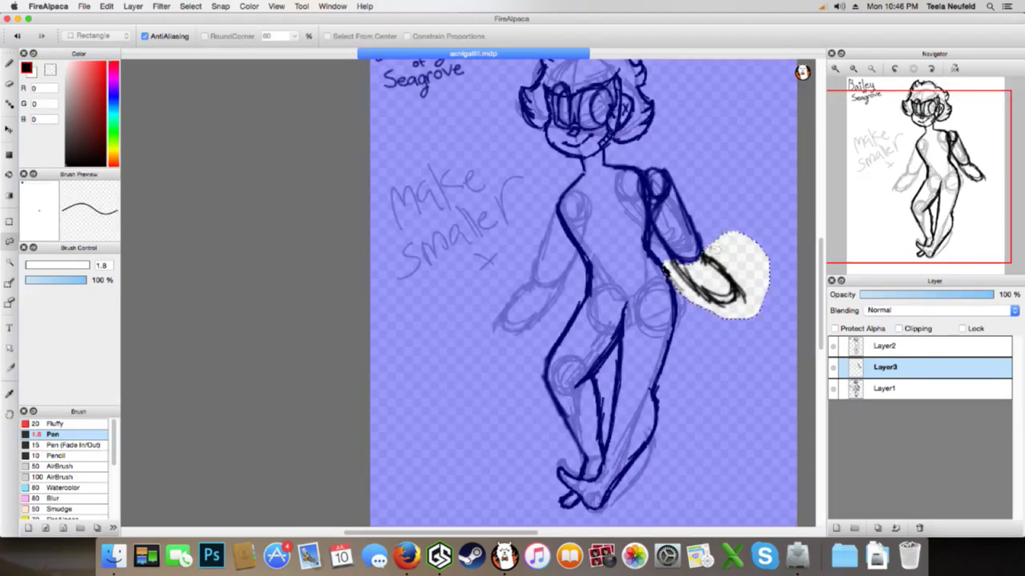
key(super+t)
drag(753, 182, 745, 202)
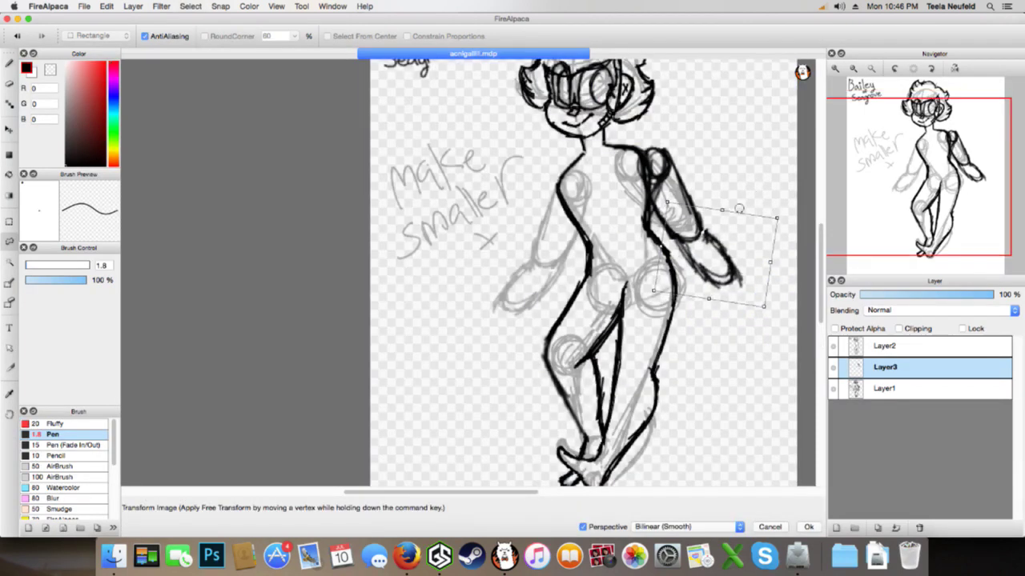
drag(730, 255, 726, 253)
mouse_move(738, 202)
mouse_down()
mouse_move(757, 203)
mouse_move(743, 202)
mouse_up()
drag(710, 251, 709, 256)
click(807, 527)
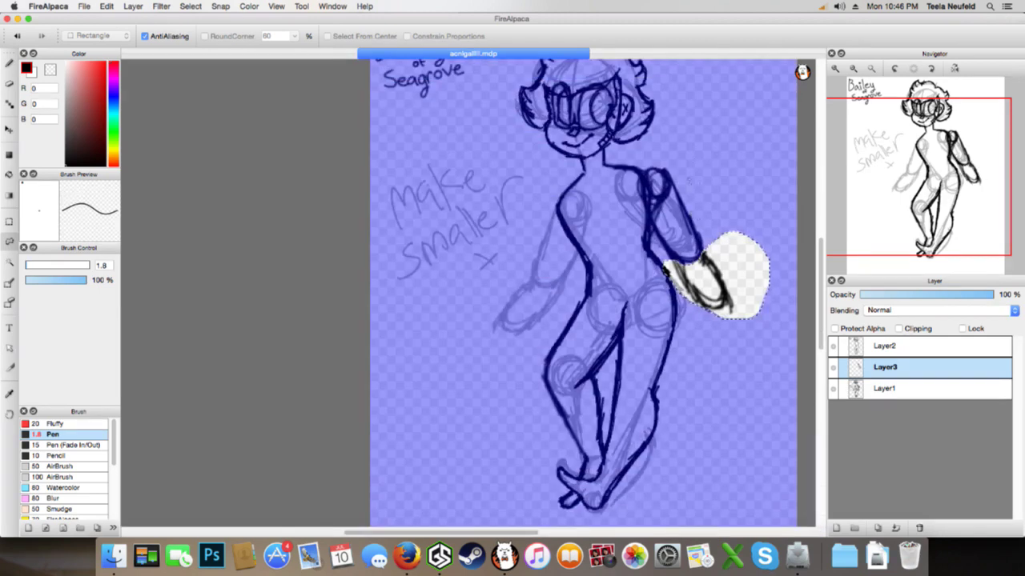
Fit the whole copied arm onto the viewer-right shoulder, rotated slightly outward, and set its layer's opacity to 30%
mouse_move(645, 152)
mouse_down()
mouse_move(659, 294)
mouse_move(701, 147)
mouse_up()
key(super+t)
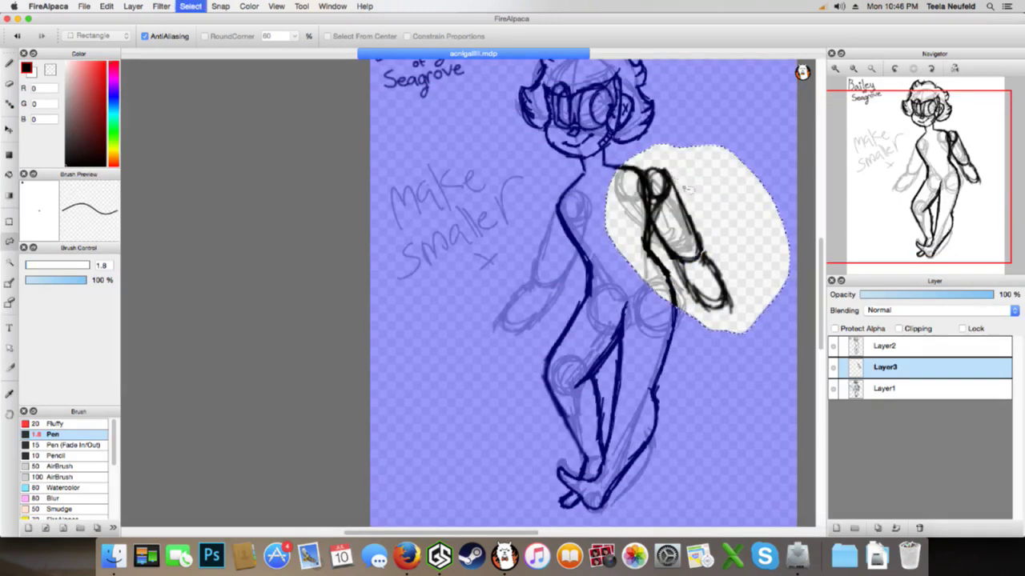
drag(689, 212, 662, 208)
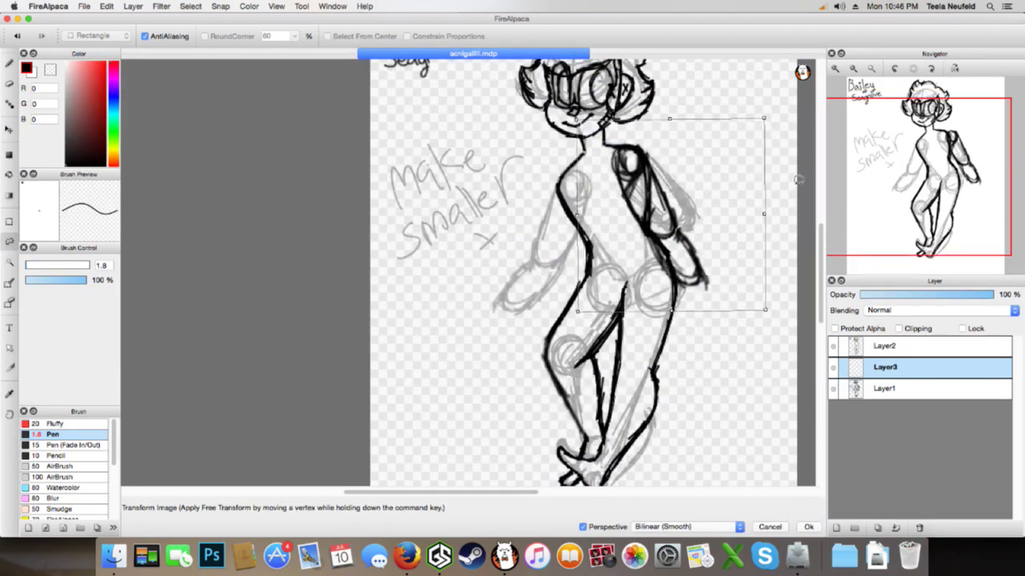
drag(799, 183, 796, 158)
mouse_move(712, 216)
mouse_down()
mouse_move(729, 201)
mouse_move(722, 207)
mouse_up()
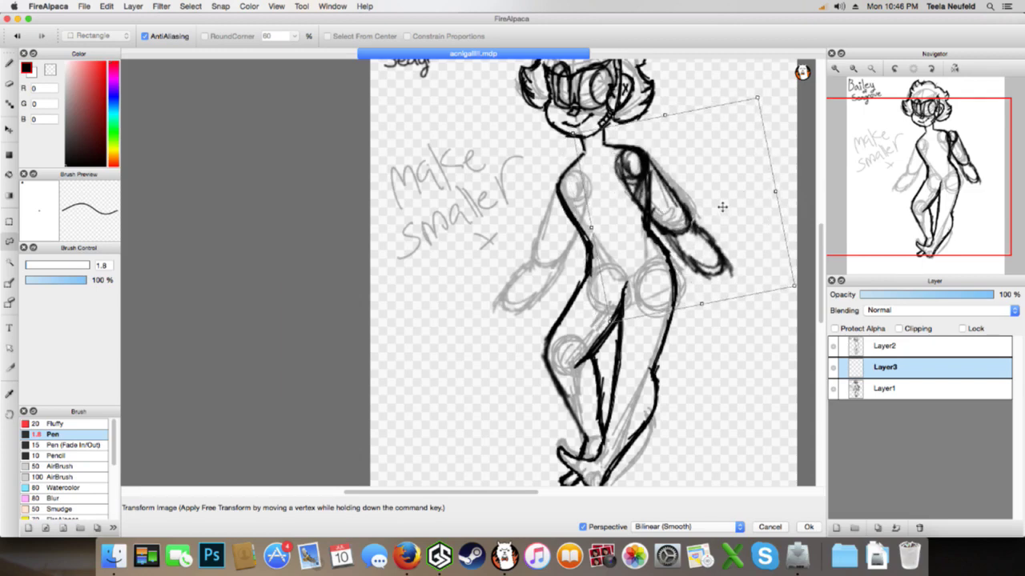
click(808, 526)
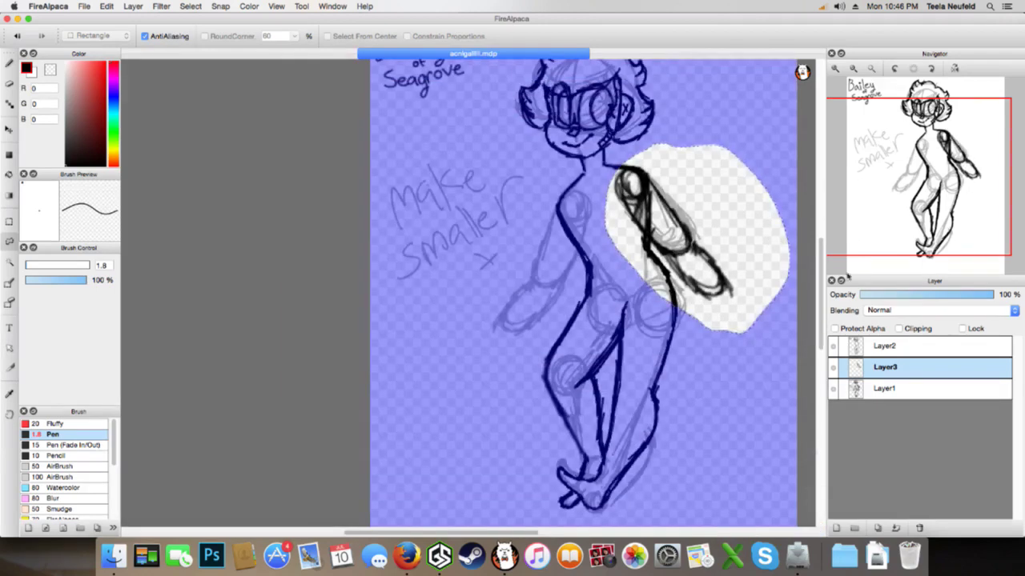
mouse_move(923, 298)
mouse_down()
mouse_move(931, 293)
mouse_move(900, 306)
mouse_move(897, 295)
mouse_up()
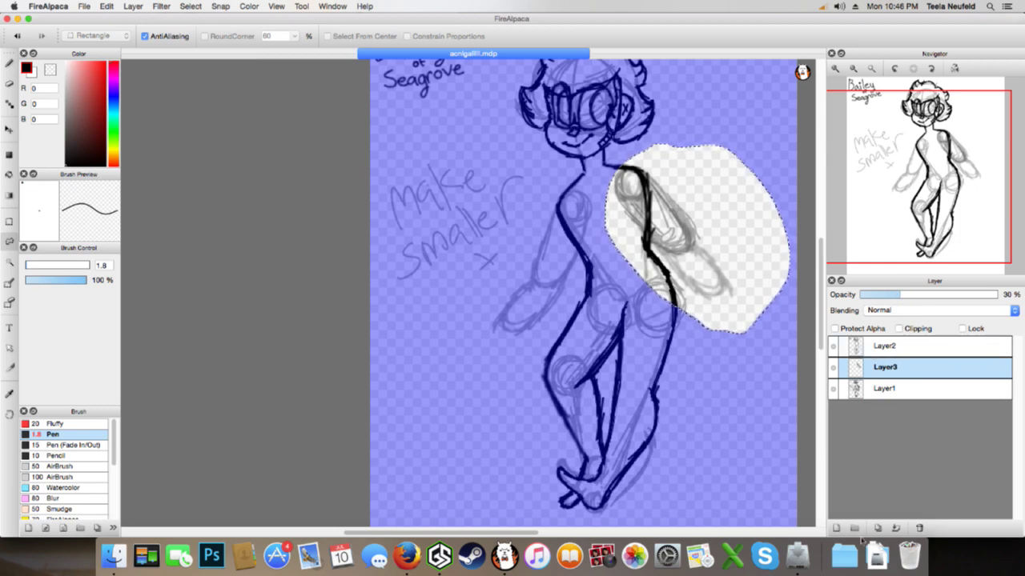
click(895, 527)
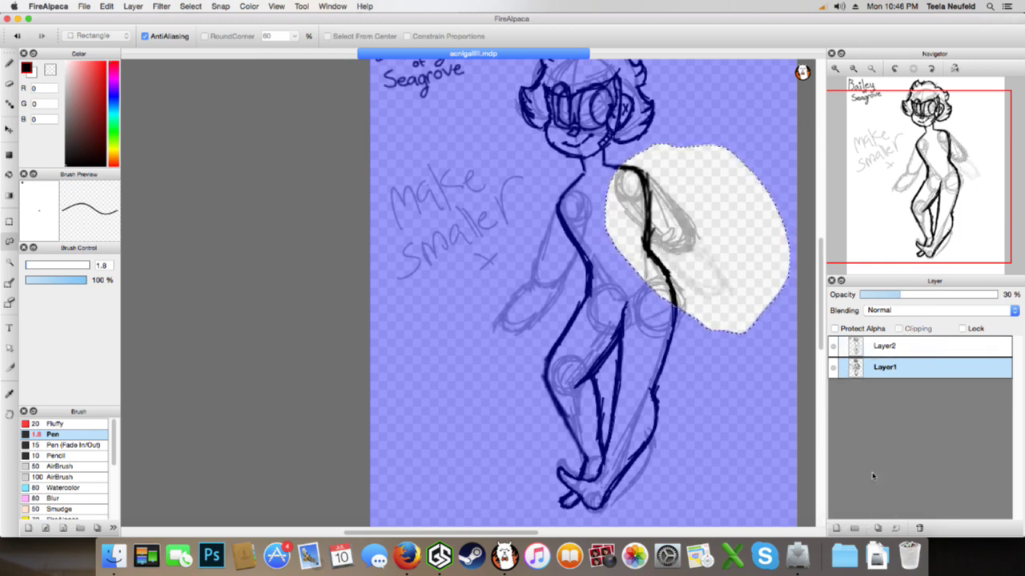
key(super+z)
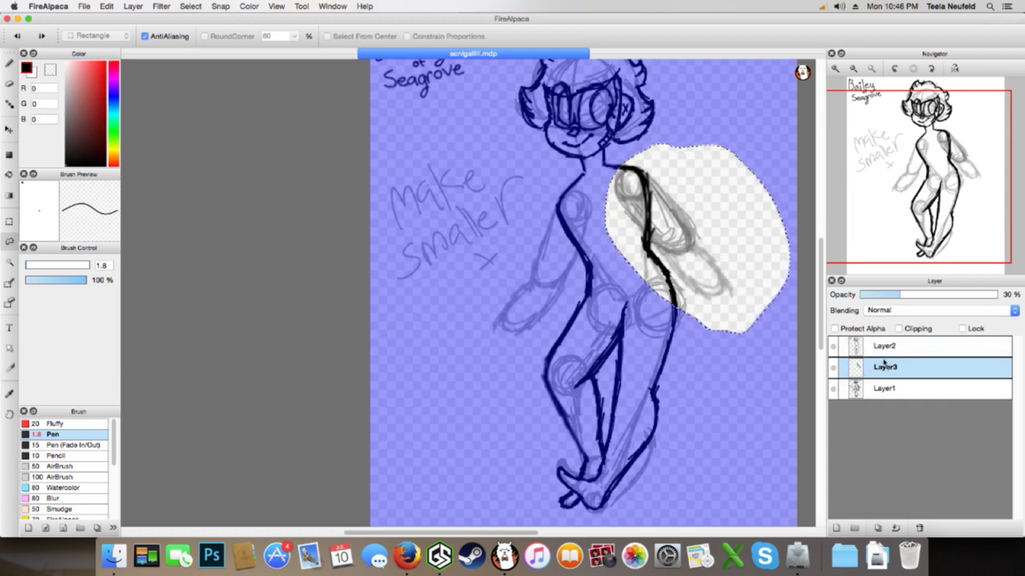
click(837, 372)
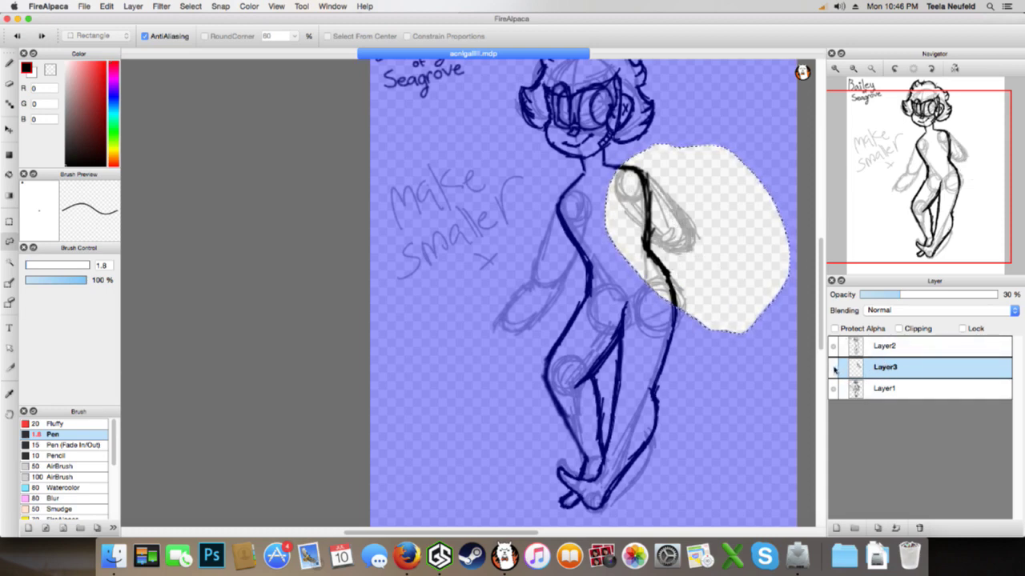
click(837, 371)
click(897, 529)
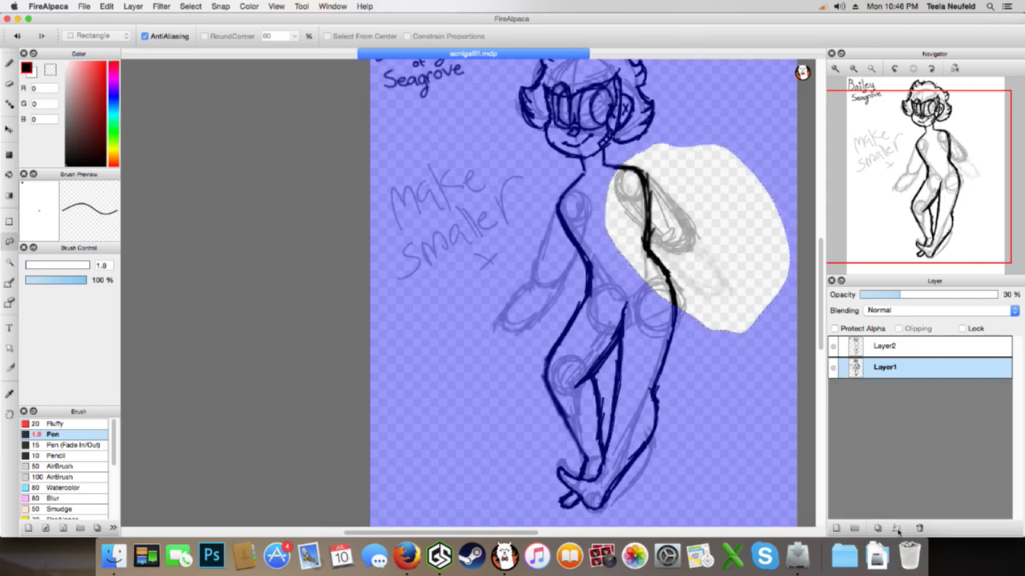
key(super+z)
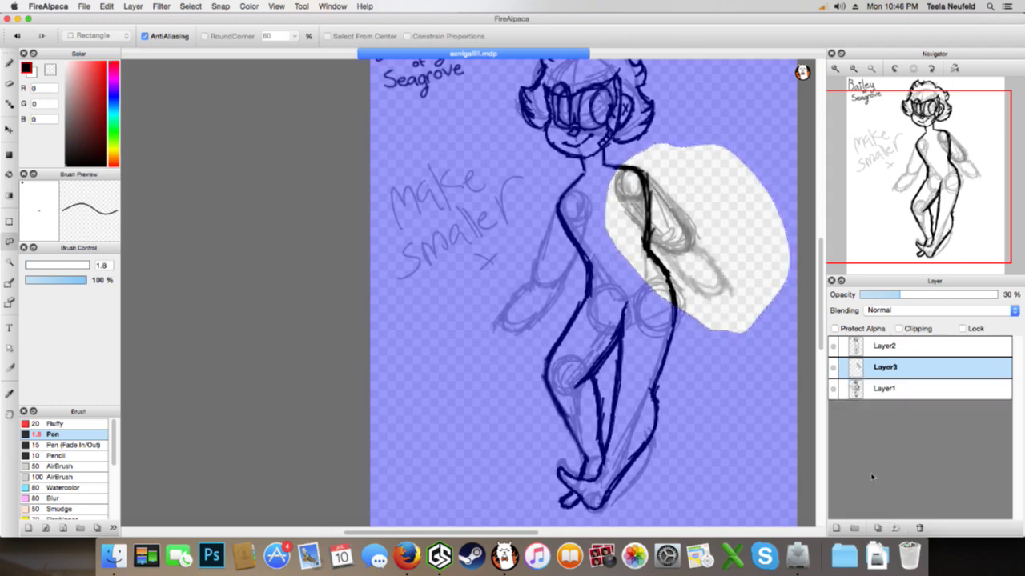
Deselect the arm area and merge Layer3 down into Layer1
click(868, 394)
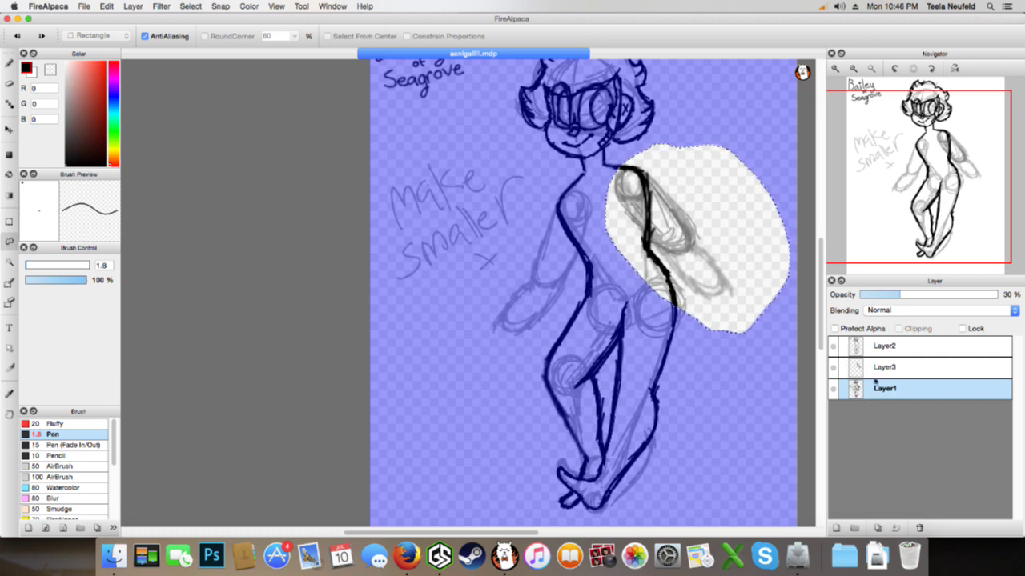
click(872, 368)
key(super+d)
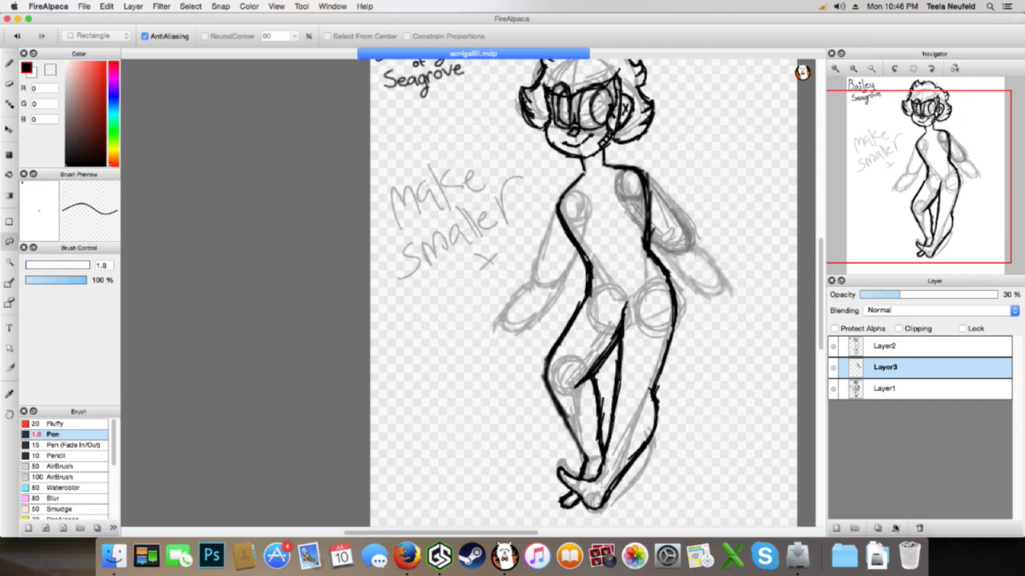
click(896, 528)
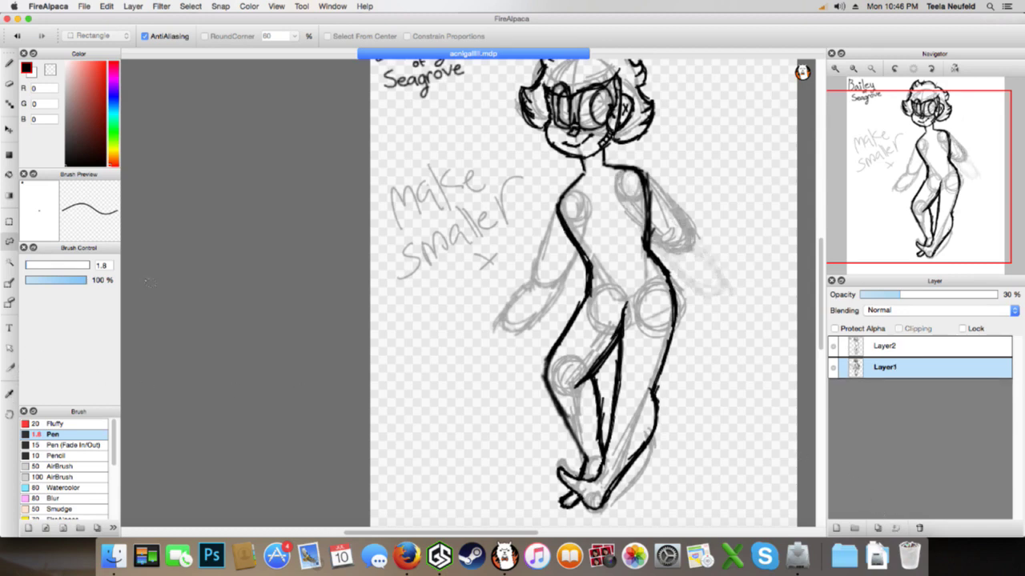
Redraw the faint viewer-right forearm with the Pen on Layer1 and reinforce the viewer-left arm's guide lines
click(9, 62)
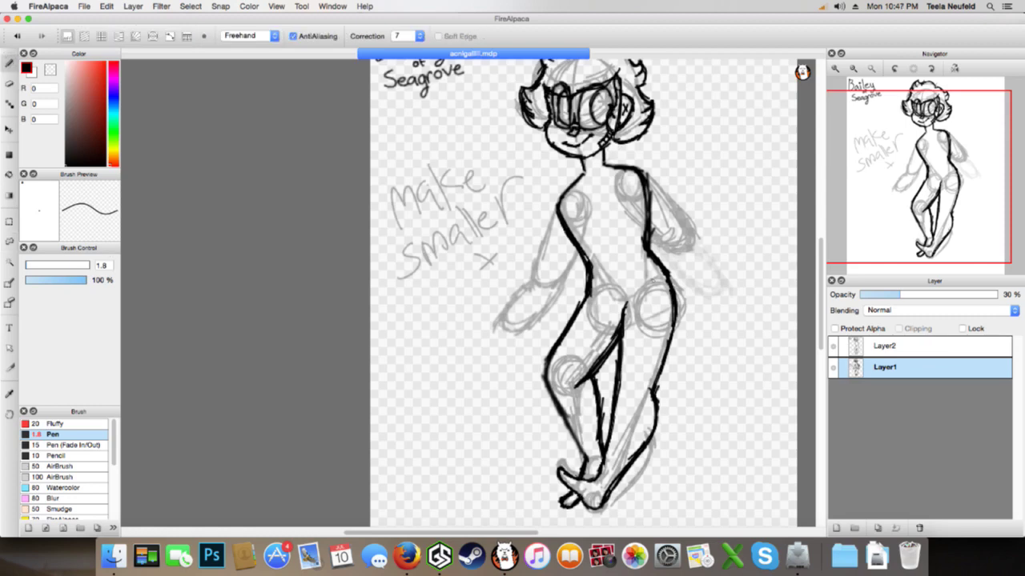
mouse_move(669, 254)
mouse_down()
mouse_move(701, 298)
mouse_move(688, 272)
mouse_move(717, 278)
mouse_move(725, 258)
mouse_move(698, 233)
mouse_up()
key(super+z)
key(super+z)
key(super+z)
mouse_move(693, 225)
mouse_down()
mouse_move(728, 282)
mouse_move(661, 248)
mouse_up()
drag(713, 284, 679, 257)
drag(561, 212, 536, 264)
drag(549, 255, 508, 303)
drag(568, 274, 545, 310)
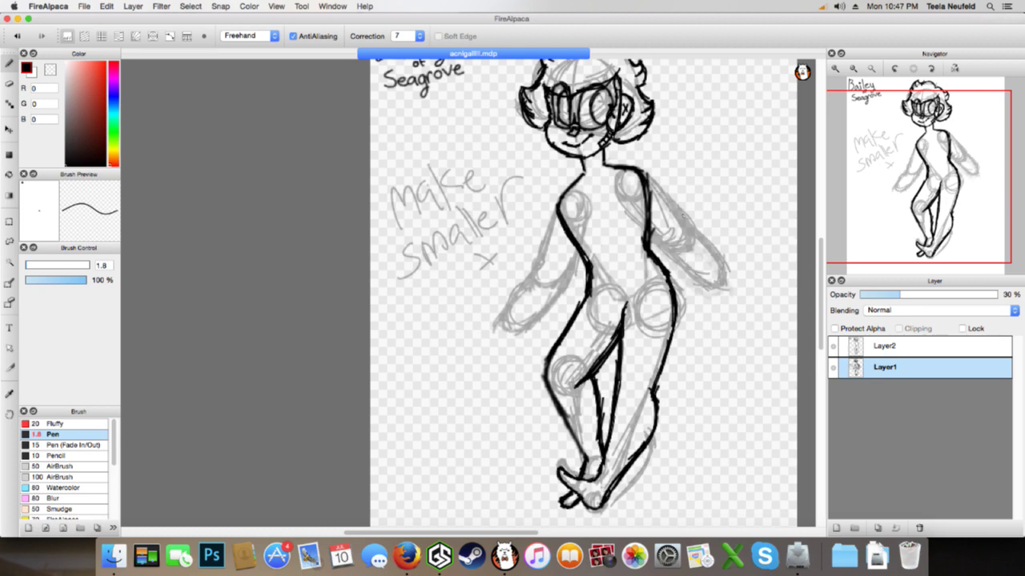
Erase stray guide lines around the viewer-right arm and retouch its outline with the Pen
click(10, 84)
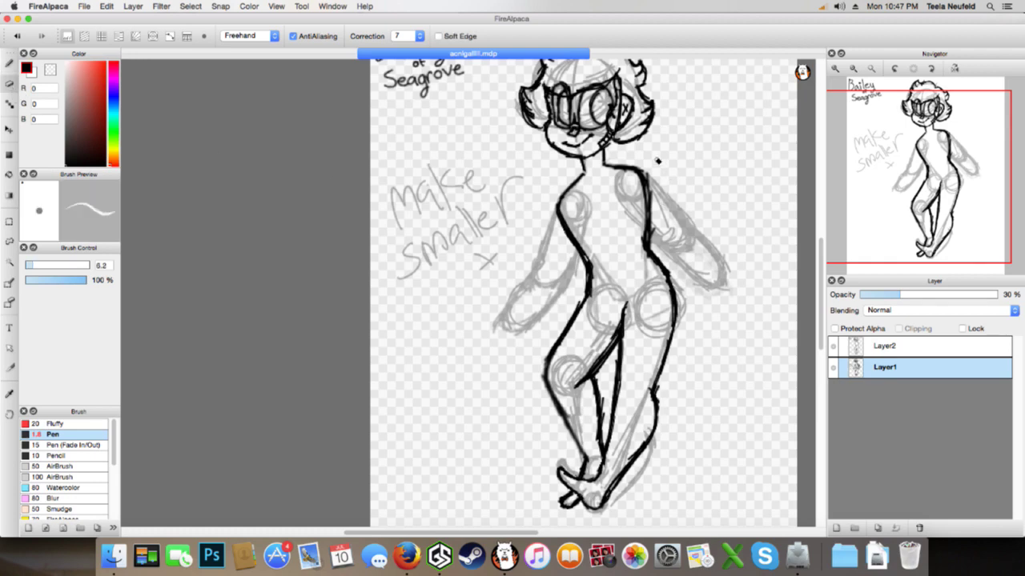
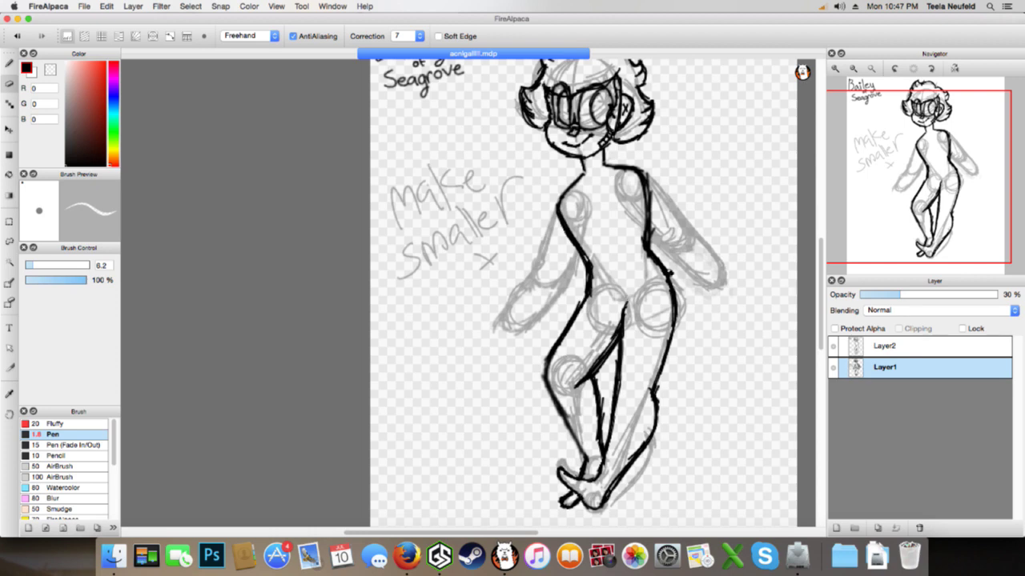
key(b)
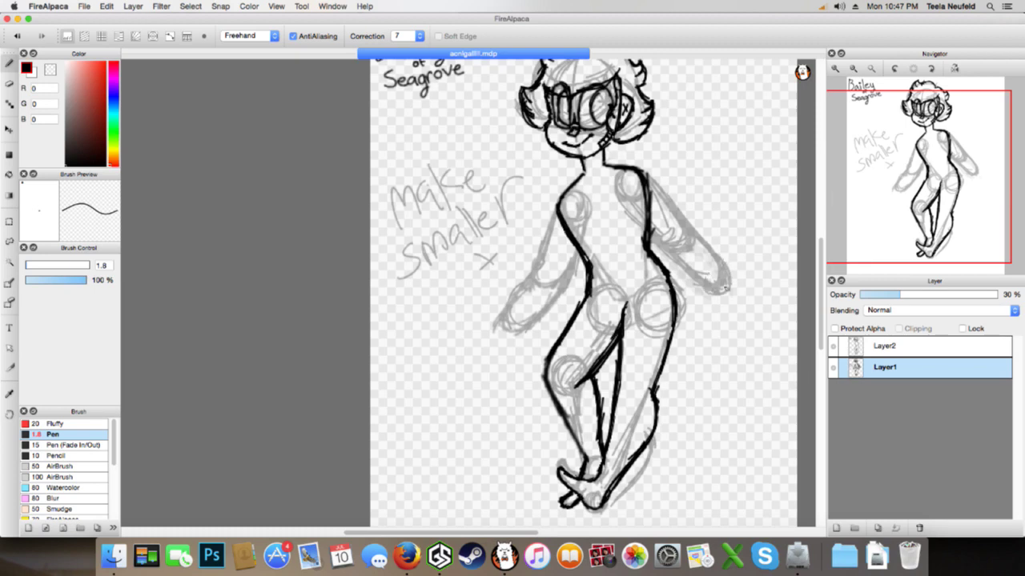
drag(735, 279, 723, 256)
key(super+z)
Draw dark outlines over both arms on Layer2, following the faint guides from shoulder to wrist
click(885, 346)
mouse_move(557, 211)
mouse_down()
mouse_move(549, 254)
mouse_move(504, 311)
mouse_move(539, 315)
mouse_move(589, 221)
mouse_up()
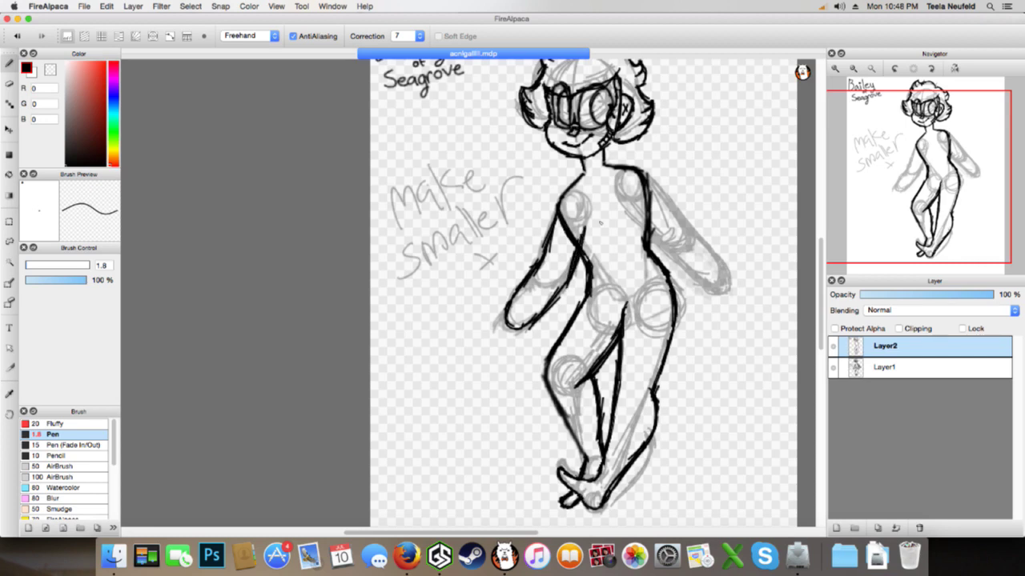
mouse_move(646, 170)
mouse_down()
mouse_move(730, 278)
mouse_move(682, 257)
mouse_move(652, 219)
mouse_move(676, 244)
mouse_up()
mouse_move(633, 200)
mouse_down()
mouse_move(683, 277)
mouse_move(710, 296)
mouse_up()
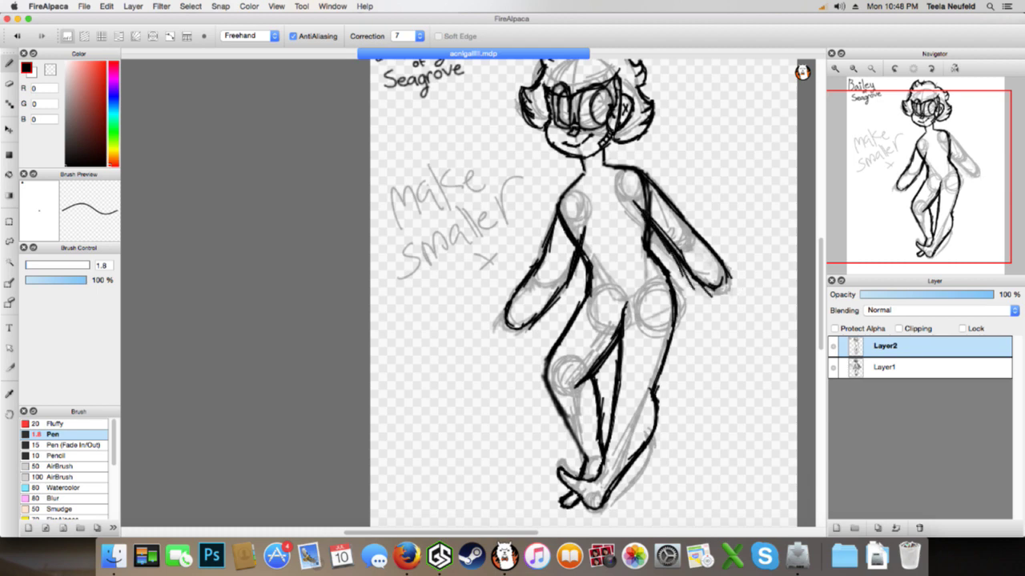
Sketch a round palm guide at the end of each arm on Layer1
click(854, 366)
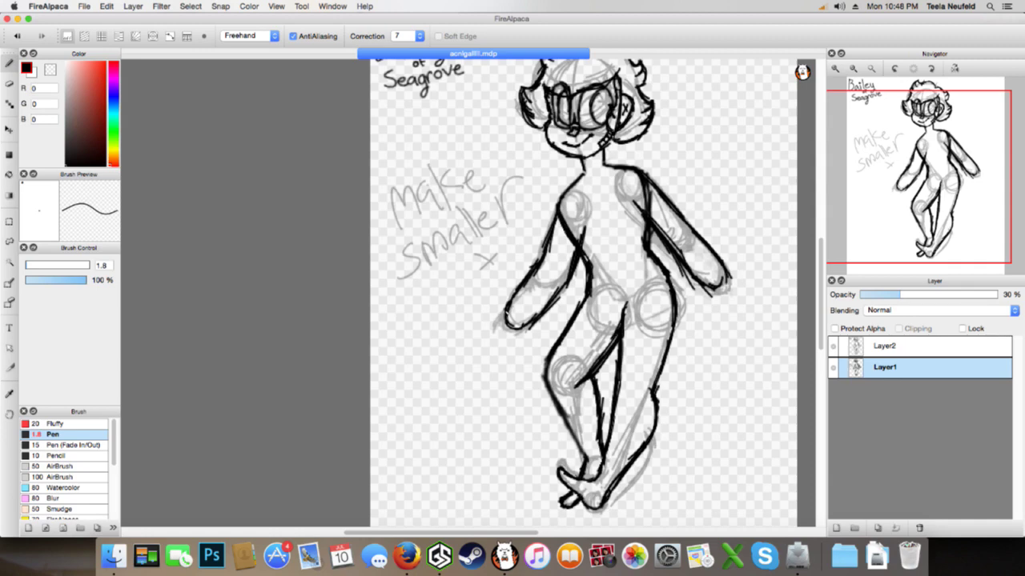
drag(495, 318, 522, 334)
drag(737, 280, 712, 297)
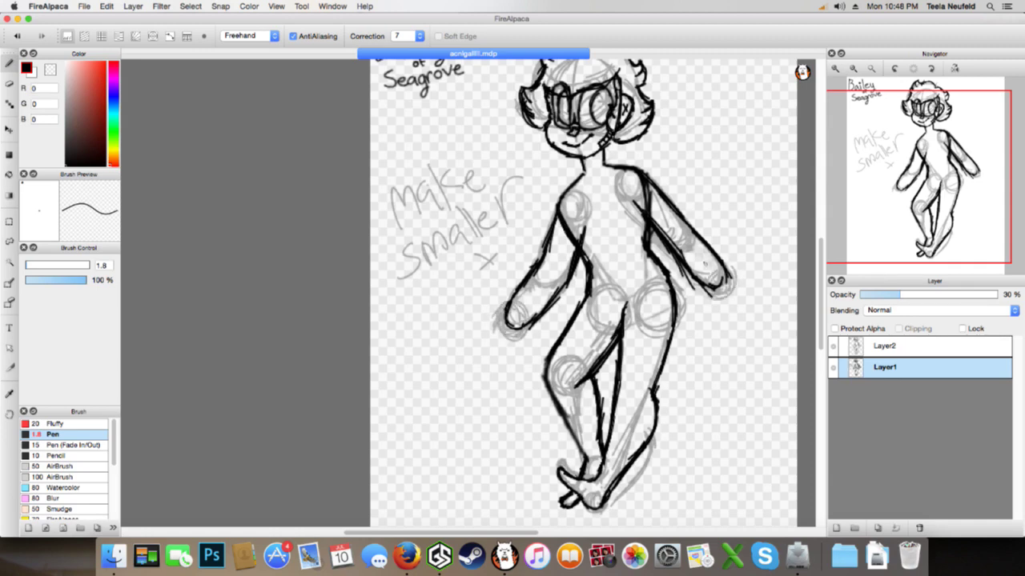
scroll(735, 261, up, 5)
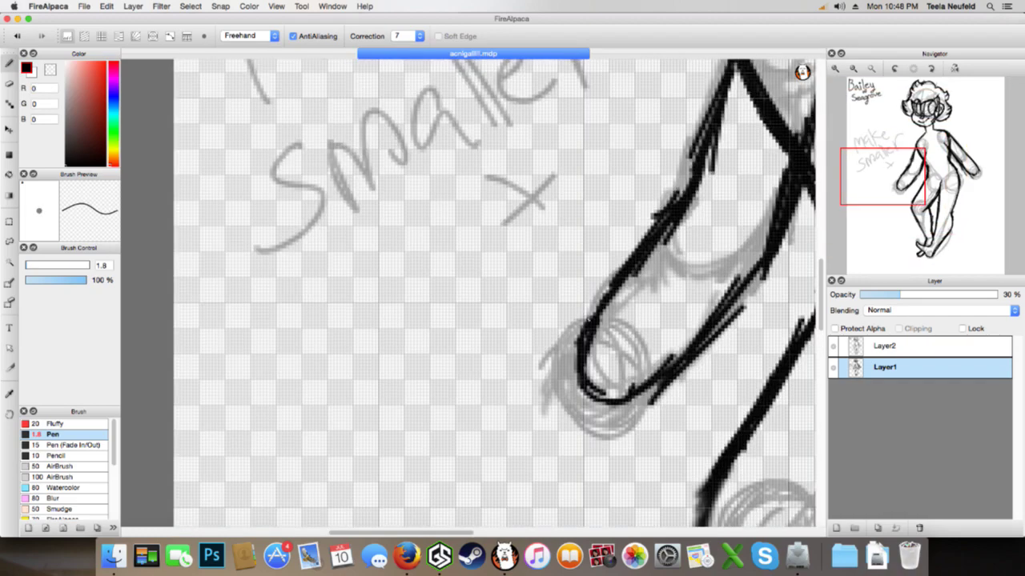
mouse_move(551, 364)
mouse_down()
mouse_move(505, 369)
mouse_move(514, 371)
mouse_move(480, 399)
mouse_move(491, 375)
mouse_move(500, 378)
mouse_move(496, 408)
mouse_move(549, 404)
mouse_move(527, 416)
mouse_move(565, 393)
mouse_up()
mouse_move(479, 397)
mouse_down()
mouse_move(506, 445)
mouse_move(480, 430)
mouse_move(507, 441)
mouse_move(581, 425)
mouse_up()
key(super+z)
key(super+z)
key(super+z)
key(super+z)
key(super+z)
key(super+z)
key(super+z)
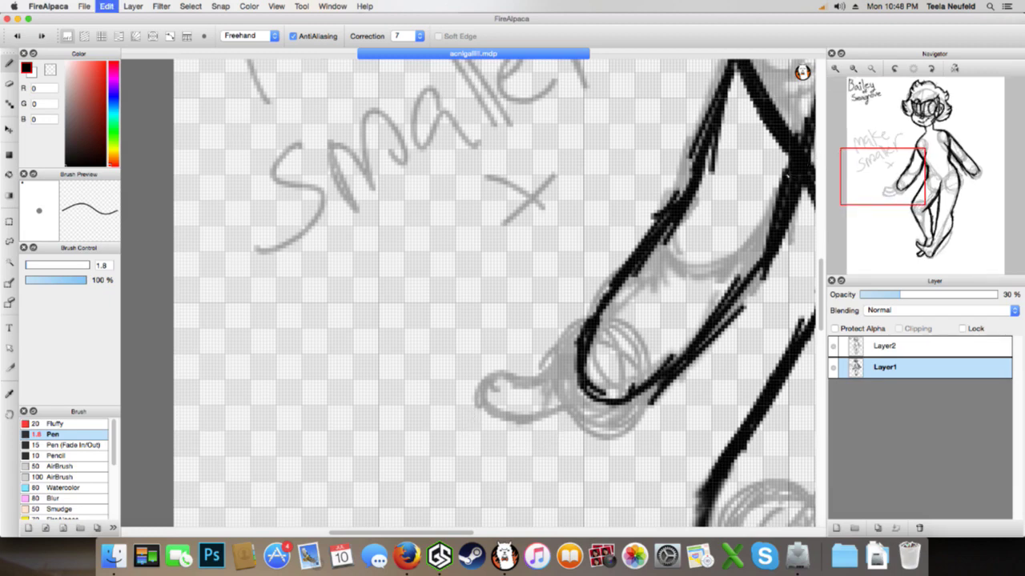
key(super+z)
Sketch three rounded fingers fanning downward from the viewer-left hand's palm circle on Layer1
drag(892, 181, 896, 191)
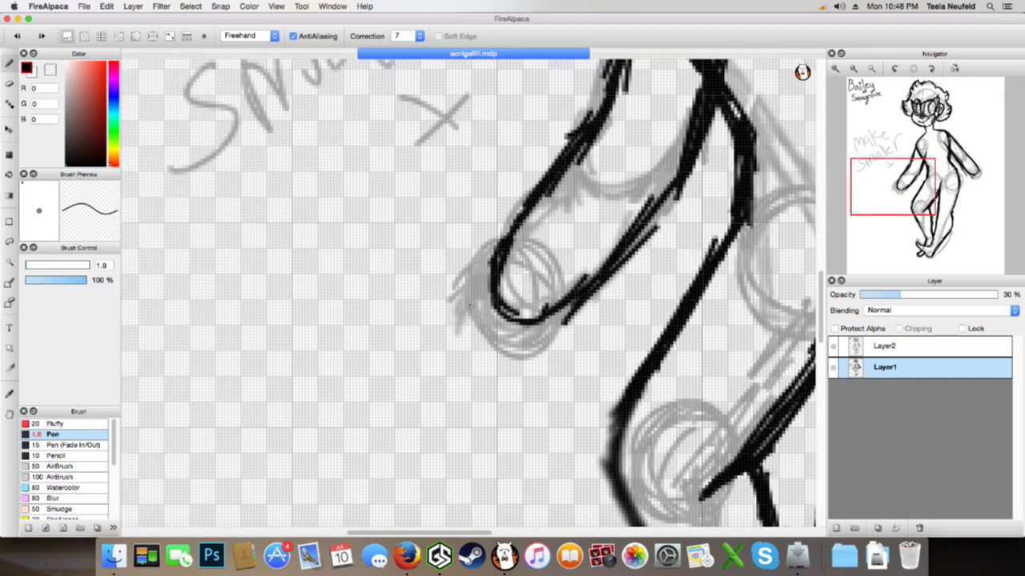
drag(459, 316, 437, 346)
drag(461, 302, 413, 334)
key(super+z)
mouse_move(459, 302)
mouse_down()
mouse_move(399, 338)
mouse_move(401, 330)
mouse_move(398, 341)
mouse_move(439, 341)
mouse_move(414, 354)
mouse_move(482, 317)
mouse_move(412, 383)
mouse_move(443, 386)
mouse_move(435, 397)
mouse_move(489, 332)
mouse_move(455, 385)
mouse_move(430, 350)
mouse_move(486, 295)
mouse_move(459, 399)
mouse_move(468, 391)
mouse_move(486, 405)
mouse_move(479, 392)
mouse_move(509, 379)
mouse_move(496, 397)
mouse_move(524, 351)
mouse_move(507, 400)
mouse_up()
Add the uppermost finger and the short digit nearest the thigh to the viewer-left hand sketch
mouse_move(472, 256)
mouse_down()
mouse_move(439, 262)
mouse_move(417, 283)
mouse_move(426, 267)
mouse_move(394, 314)
mouse_up()
key(super+z)
key(super+z)
mouse_move(442, 261)
mouse_down()
mouse_move(413, 269)
mouse_move(435, 260)
mouse_move(388, 296)
mouse_move(418, 301)
mouse_up()
key(super+z)
key(super+z)
key(super+z)
mouse_move(431, 265)
mouse_down()
mouse_move(407, 290)
mouse_move(446, 290)
mouse_move(418, 299)
mouse_move(460, 287)
mouse_up()
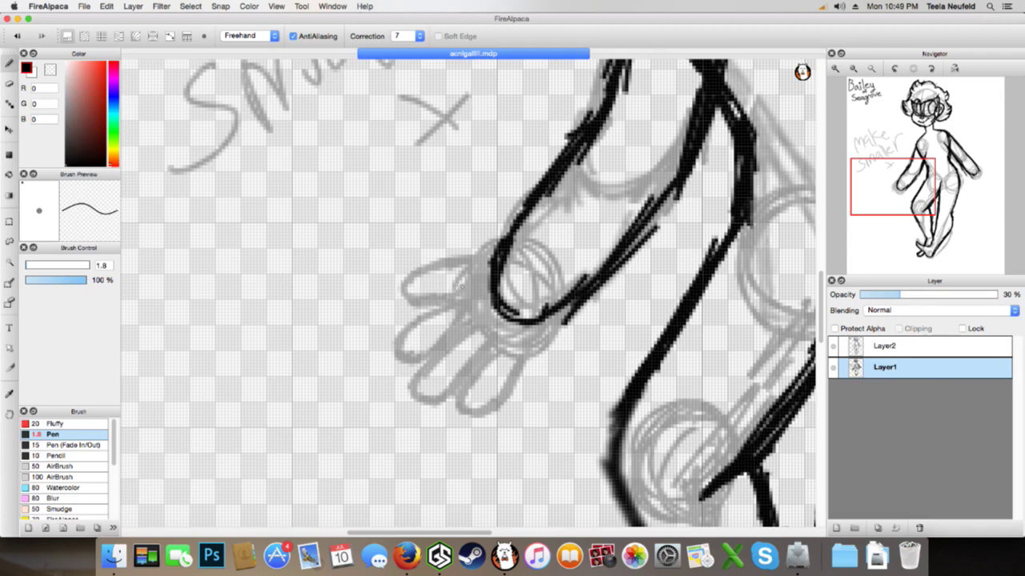
drag(410, 315, 434, 309)
mouse_move(521, 360)
mouse_down()
mouse_move(525, 385)
mouse_move(522, 368)
mouse_move(541, 368)
mouse_move(527, 391)
mouse_move(530, 380)
mouse_move(554, 384)
mouse_move(530, 387)
mouse_move(553, 371)
mouse_move(555, 351)
mouse_move(551, 385)
mouse_move(560, 327)
mouse_up()
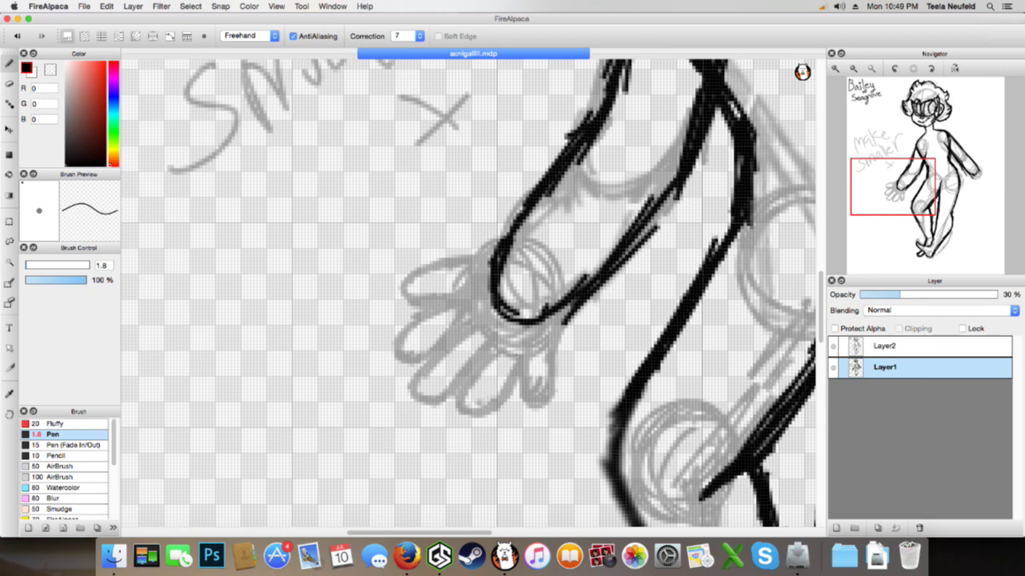
Lasso the sketched viewer-left hand and scale it down slightly to suit the body
click(854, 68)
click(854, 68)
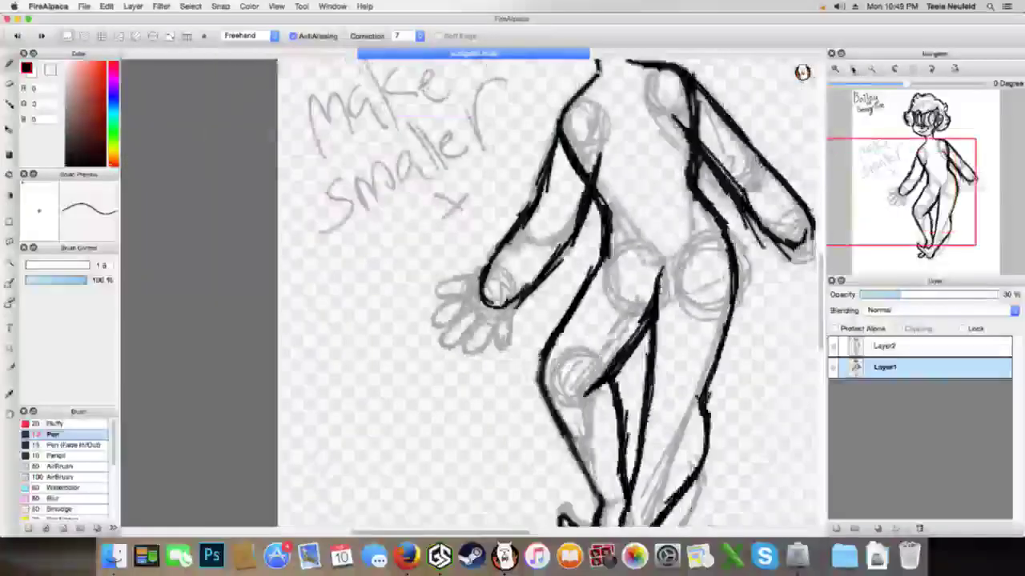
click(853, 68)
click(835, 67)
click(835, 67)
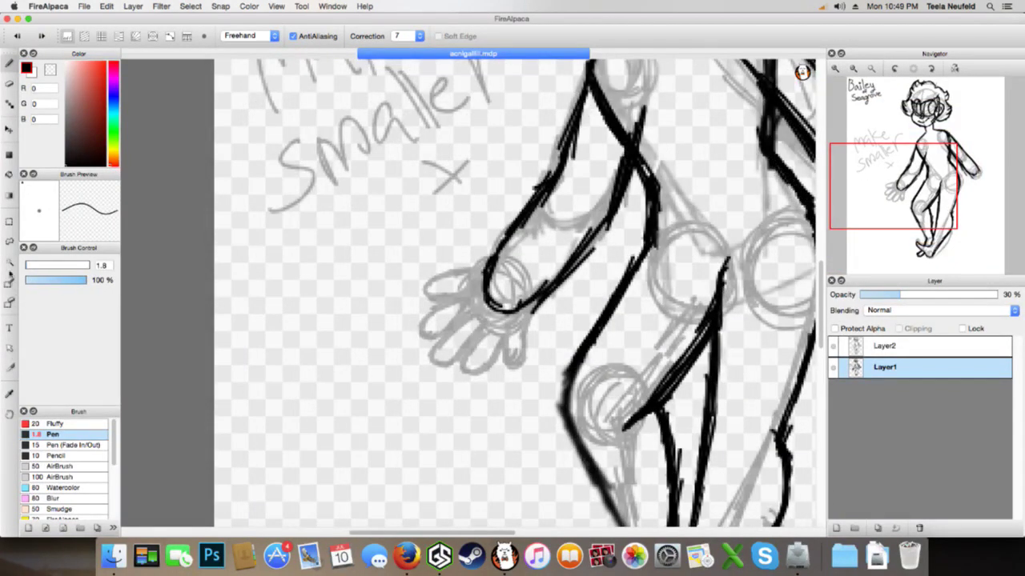
key(l)
mouse_move(455, 243)
mouse_down()
mouse_move(408, 269)
mouse_move(441, 412)
mouse_move(514, 393)
mouse_move(543, 340)
mouse_move(539, 313)
mouse_move(455, 243)
mouse_up()
key(super+t)
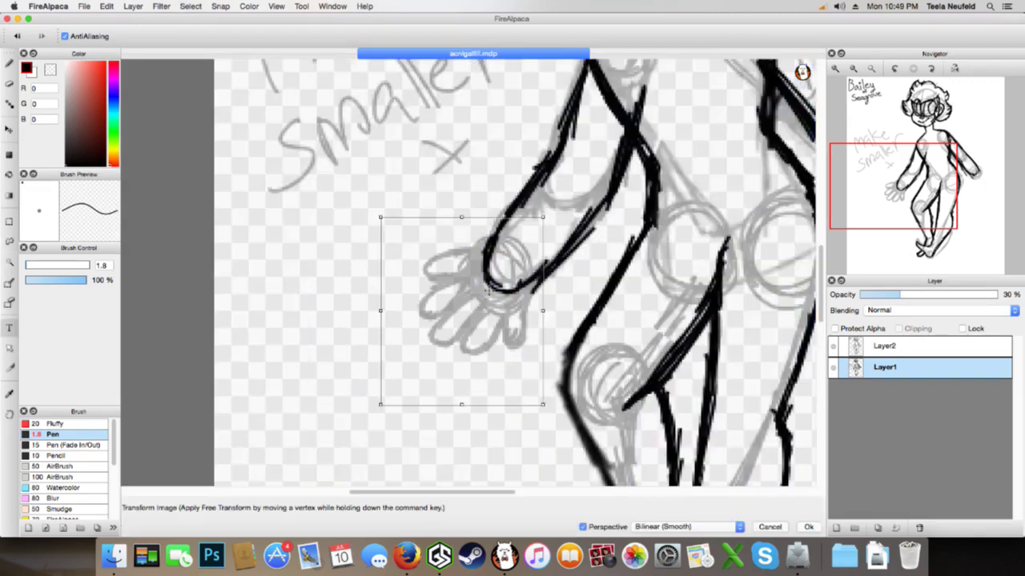
mouse_move(540, 222)
mouse_down()
mouse_move(528, 229)
mouse_move(541, 222)
mouse_up()
click(853, 70)
click(854, 69)
click(854, 70)
drag(892, 137, 911, 165)
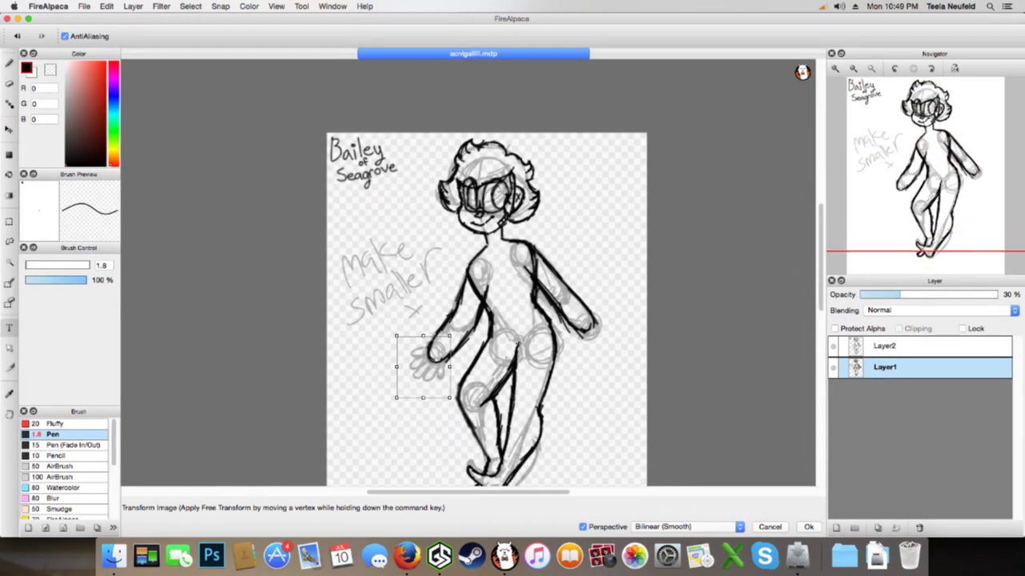
click(808, 527)
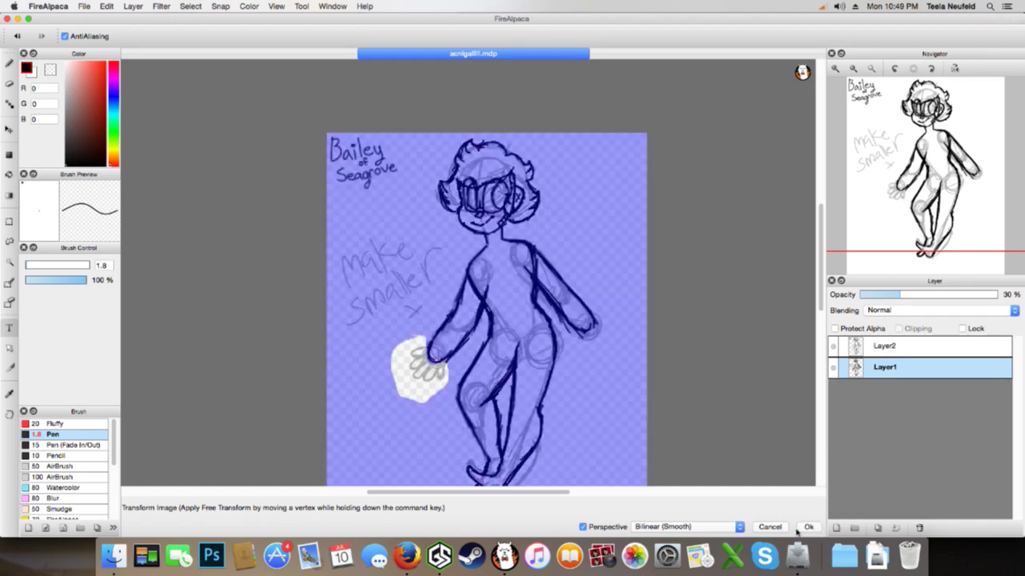
Erase the rounded dark end of the viewer-left forearm on Layer2 where it overlaps the palm
click(835, 69)
click(835, 69)
click(835, 69)
drag(916, 154, 906, 200)
click(872, 346)
key(e)
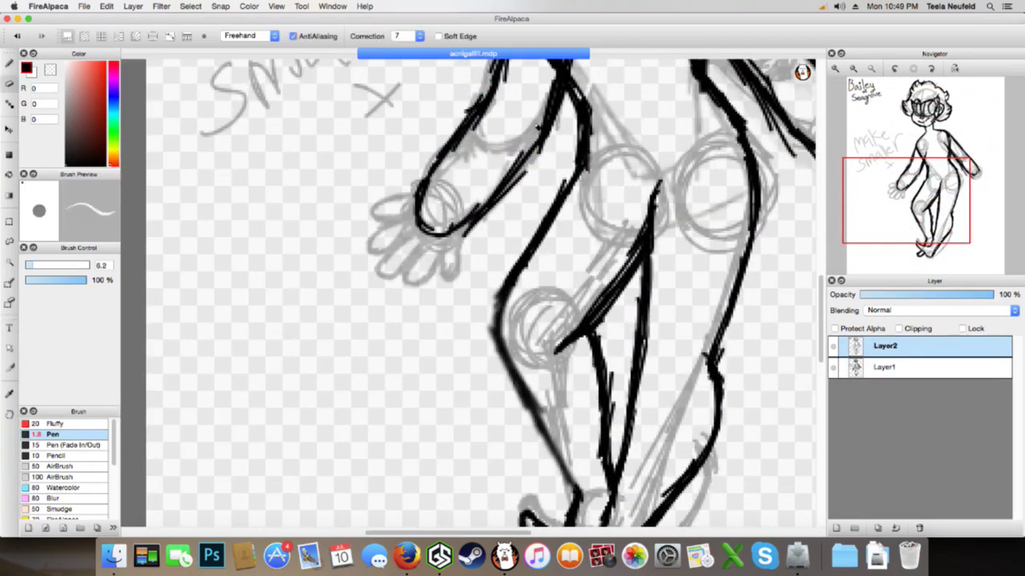
mouse_move(439, 198)
mouse_down()
mouse_move(413, 210)
mouse_move(428, 237)
mouse_move(452, 207)
mouse_move(435, 213)
mouse_move(450, 239)
mouse_move(470, 200)
mouse_move(411, 231)
mouse_move(453, 193)
mouse_up()
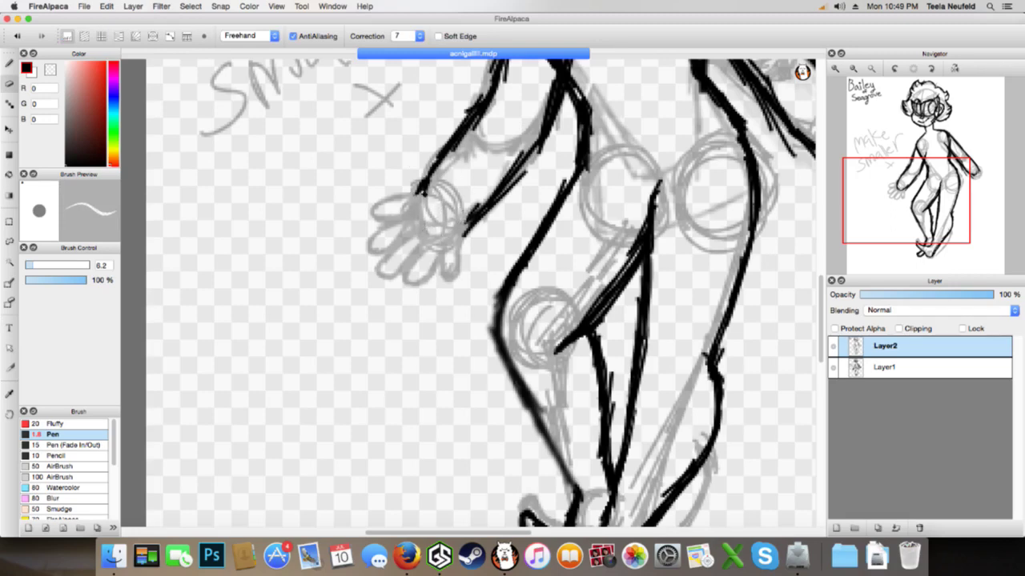
Outline all five digits of the viewer-left hand on Layer2 with the 1.8 px Pen, following the guide sketch
key(b)
drag(423, 180, 407, 196)
click(837, 67)
click(836, 68)
click(836, 67)
drag(906, 216, 900, 210)
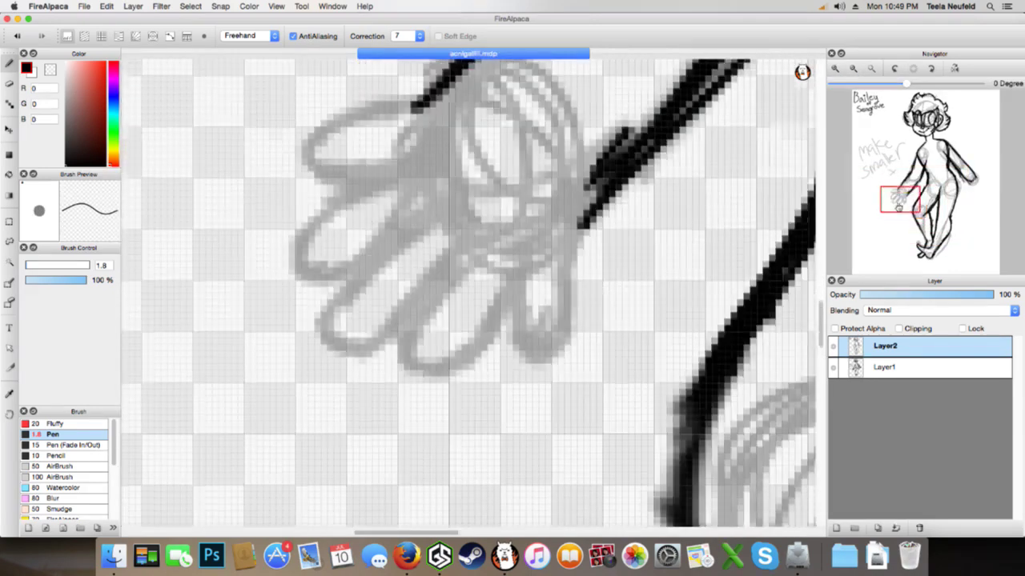
scroll(468, 288, left, 5)
scroll(468, 288, up, 2)
mouse_move(575, 156)
mouse_down()
mouse_move(468, 180)
mouse_move(445, 228)
mouse_move(484, 248)
mouse_move(537, 233)
mouse_move(440, 308)
mouse_move(433, 332)
mouse_move(481, 339)
mouse_move(545, 284)
mouse_up()
mouse_move(513, 320)
mouse_down()
mouse_move(554, 261)
mouse_move(460, 388)
mouse_move(468, 415)
mouse_move(492, 420)
mouse_move(592, 302)
mouse_move(578, 345)
mouse_move(601, 323)
mouse_move(534, 442)
mouse_move(564, 450)
mouse_move(602, 436)
mouse_move(656, 358)
mouse_move(618, 405)
mouse_up()
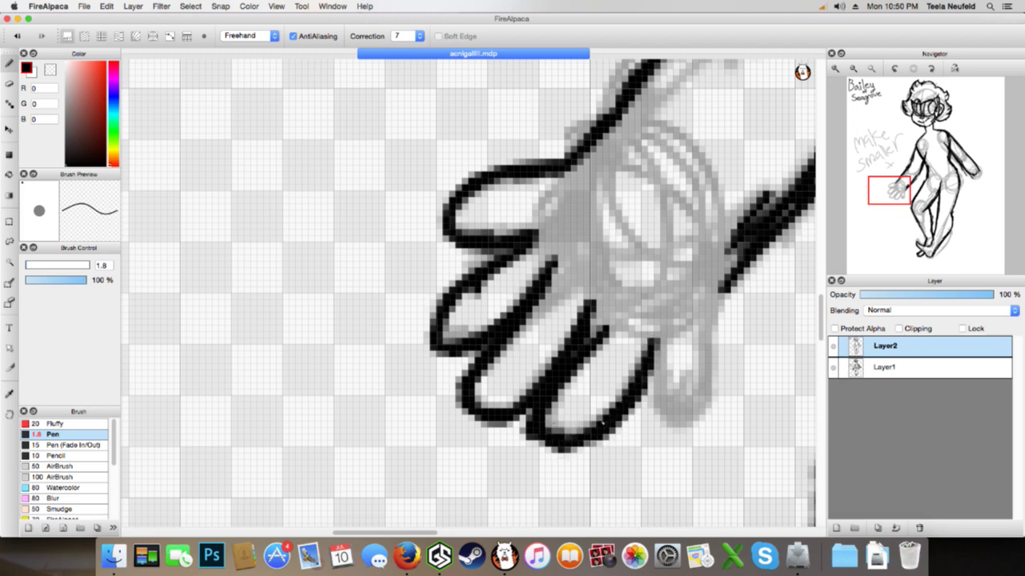
mouse_move(656, 339)
mouse_down()
mouse_move(651, 413)
mouse_move(654, 375)
mouse_move(665, 428)
mouse_move(683, 425)
mouse_move(668, 421)
mouse_move(704, 400)
mouse_move(700, 415)
mouse_move(709, 329)
mouse_move(710, 341)
mouse_move(746, 267)
mouse_up()
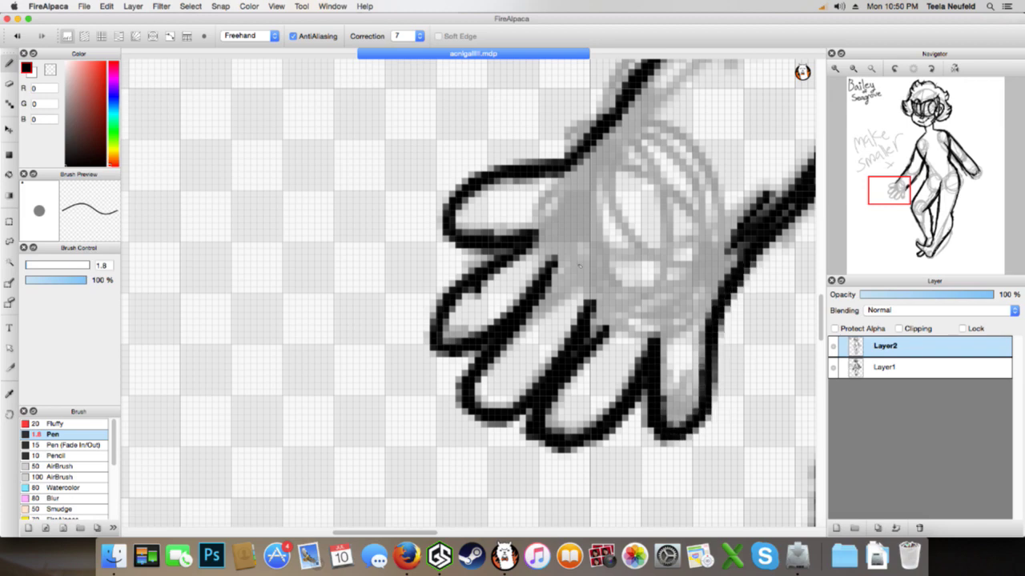
drag(529, 292, 572, 257)
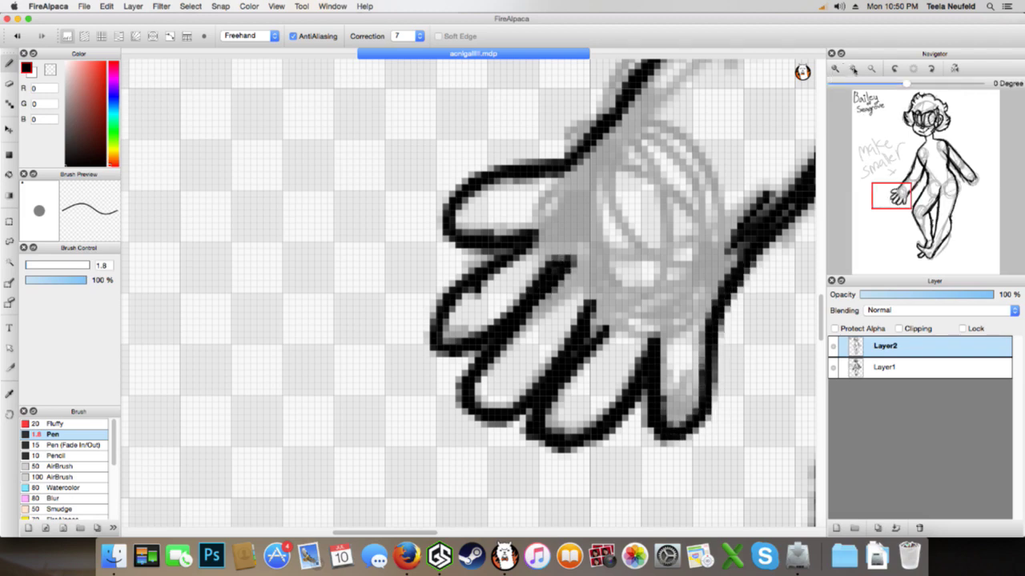
Try to extend the line between the upper fingers of the viewer-left hand deeper into the palm
click(853, 69)
click(853, 69)
click(853, 70)
click(853, 71)
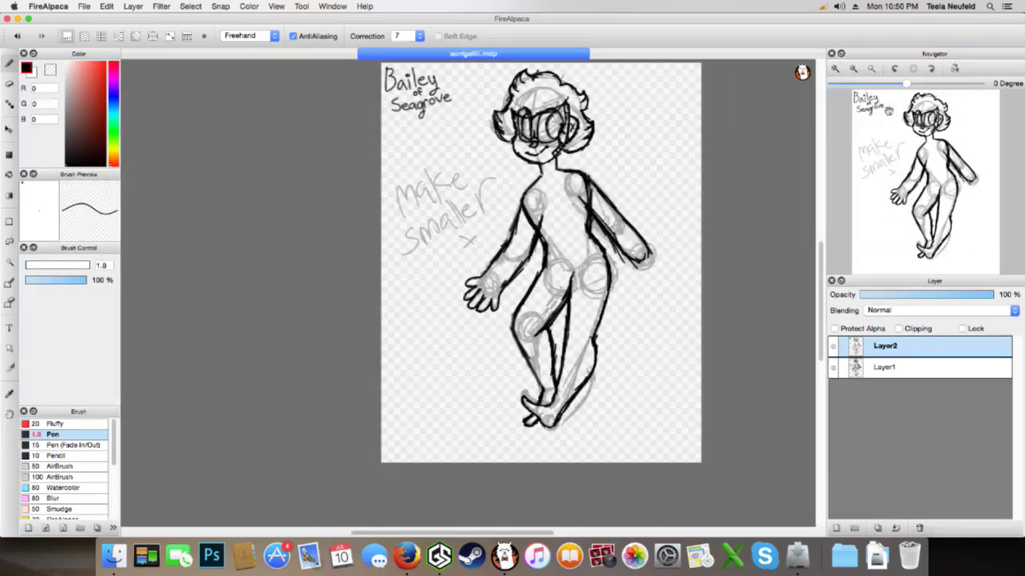
click(837, 68)
click(836, 68)
click(836, 68)
click(837, 68)
click(836, 68)
click(837, 68)
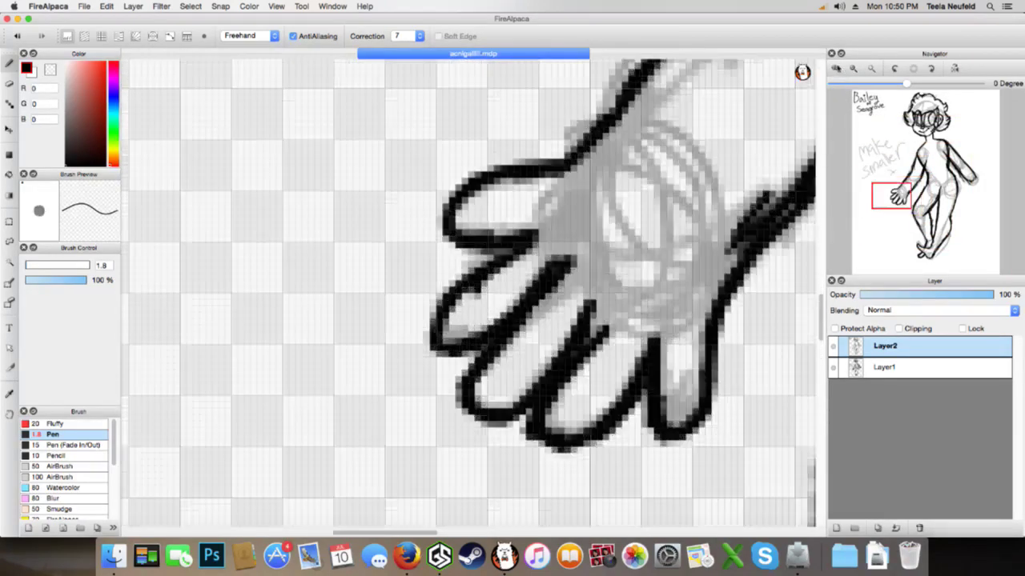
click(836, 68)
drag(614, 210, 560, 303)
mouse_move(605, 197)
mouse_down()
mouse_move(576, 255)
mouse_move(601, 236)
mouse_up()
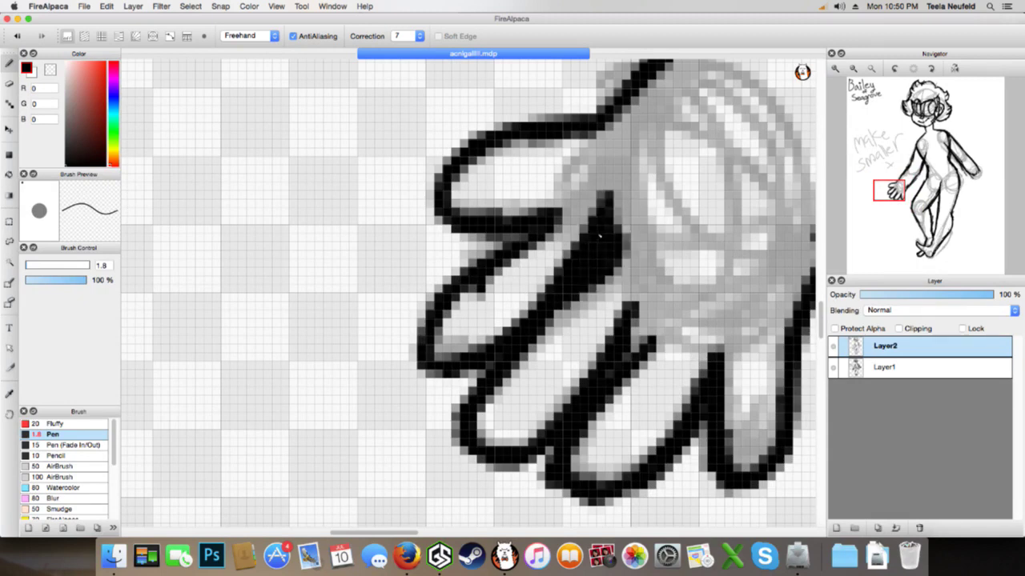
Erase the blotchy inner ends of the lines between the fingers and redraw them as slimmer strokes reaching into the palm
key(e)
mouse_move(608, 196)
mouse_down()
mouse_move(626, 264)
mouse_move(631, 246)
mouse_move(587, 235)
mouse_move(560, 270)
mouse_move(640, 365)
mouse_move(563, 277)
mouse_up()
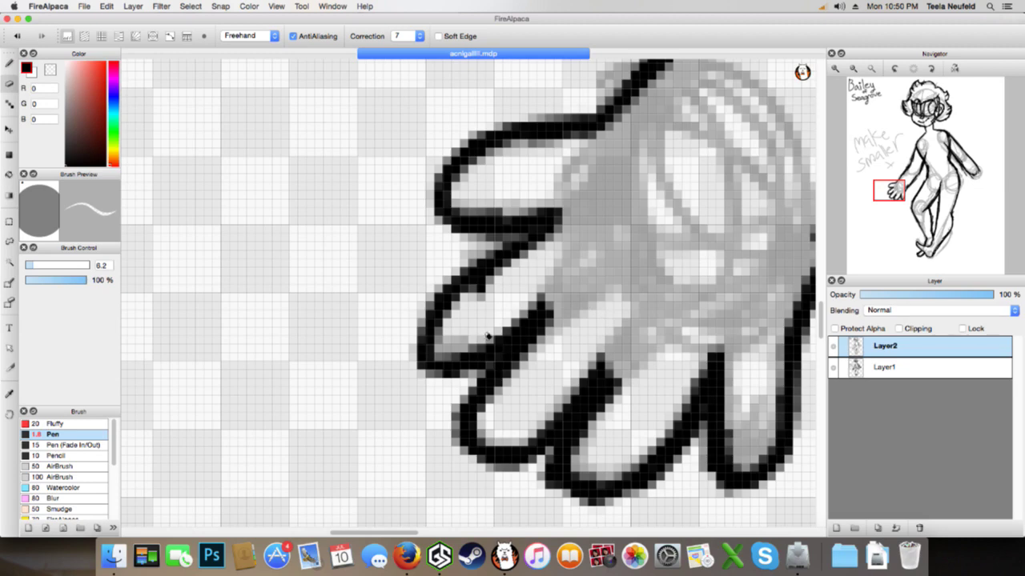
click(10, 63)
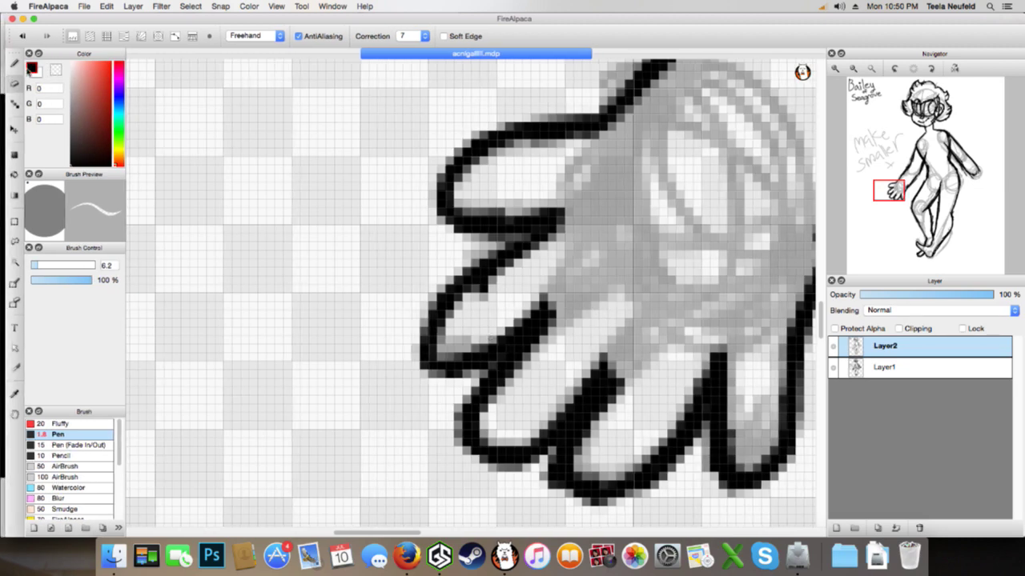
drag(543, 340, 594, 272)
drag(553, 306, 621, 239)
drag(585, 284, 626, 232)
drag(611, 373, 679, 291)
drag(621, 355, 679, 290)
drag(556, 224, 605, 183)
drag(720, 377, 733, 318)
drag(725, 360, 753, 310)
Erase the inner tip of the uppermost digit's lower edge and redraw it at a flatter angle toward the palm
drag(904, 207, 888, 188)
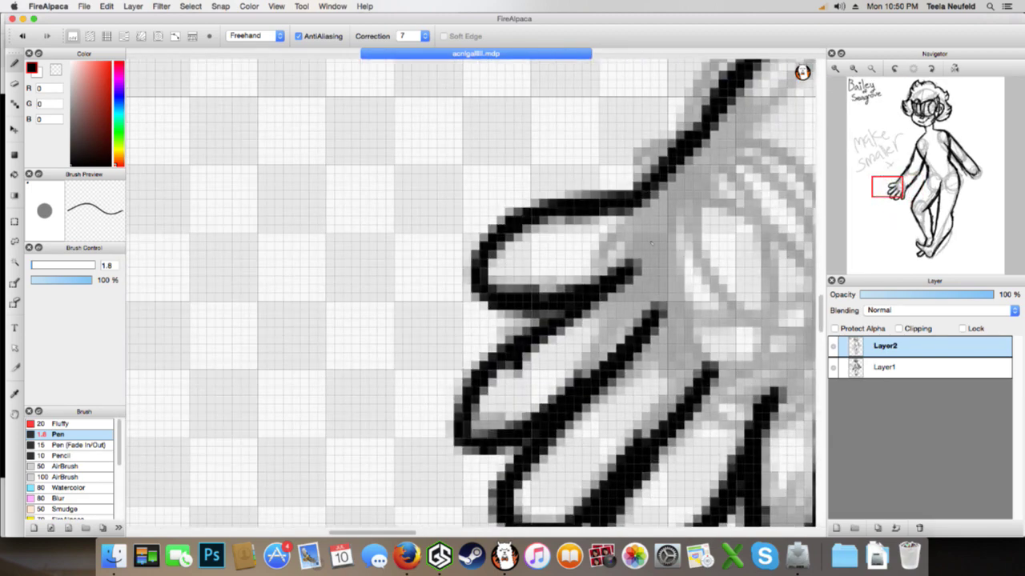
drag(695, 273, 751, 265)
key(super+z)
key(e)
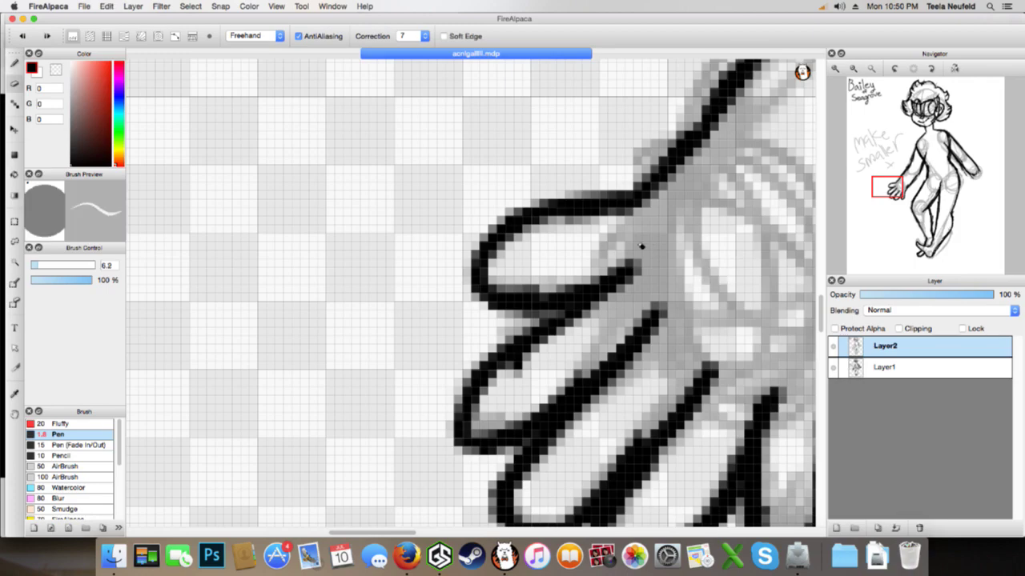
drag(638, 265, 626, 256)
key(b)
drag(601, 294, 643, 283)
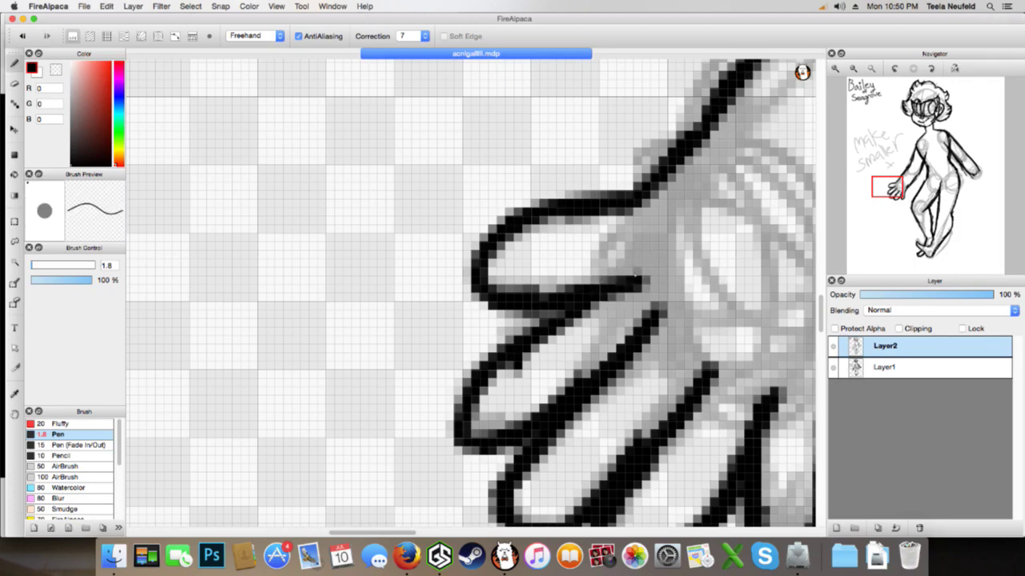
Draw a curved crease across the palm and a short vertical crease above the smallest finger
drag(886, 200, 895, 200)
mouse_move(454, 306)
mouse_down()
mouse_move(512, 298)
mouse_move(530, 278)
mouse_move(570, 286)
mouse_up()
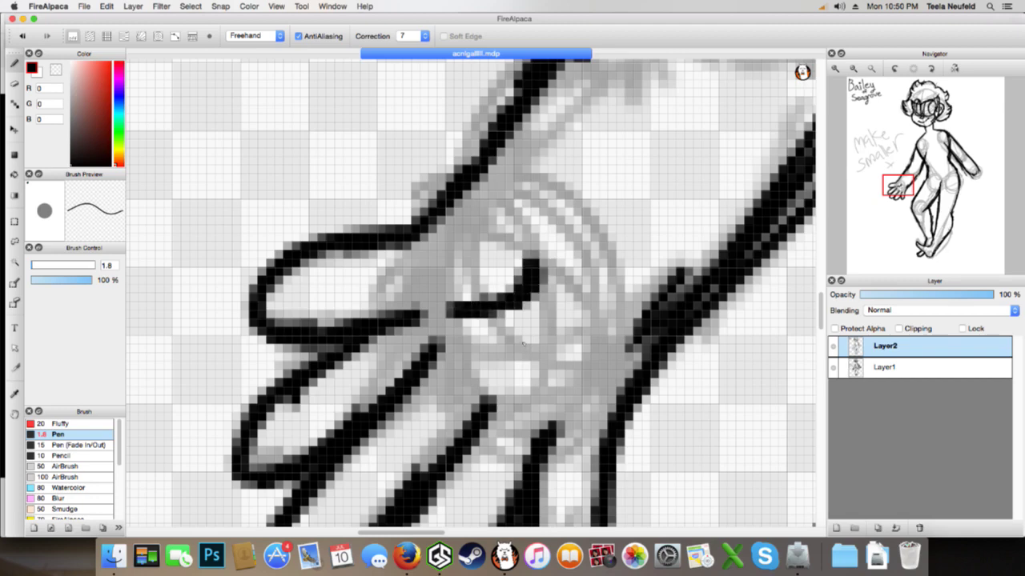
drag(554, 407, 561, 354)
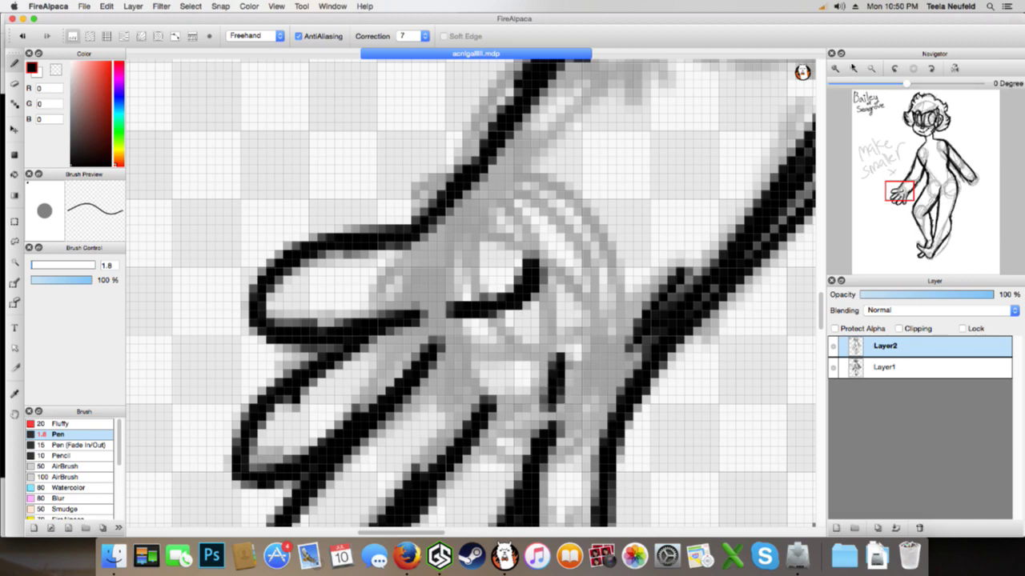
Lasso the outlined viewer-left hand on Layer2, scale it down slightly with Transform, and clear the selection
click(853, 69)
click(853, 68)
click(854, 69)
click(854, 69)
click(853, 69)
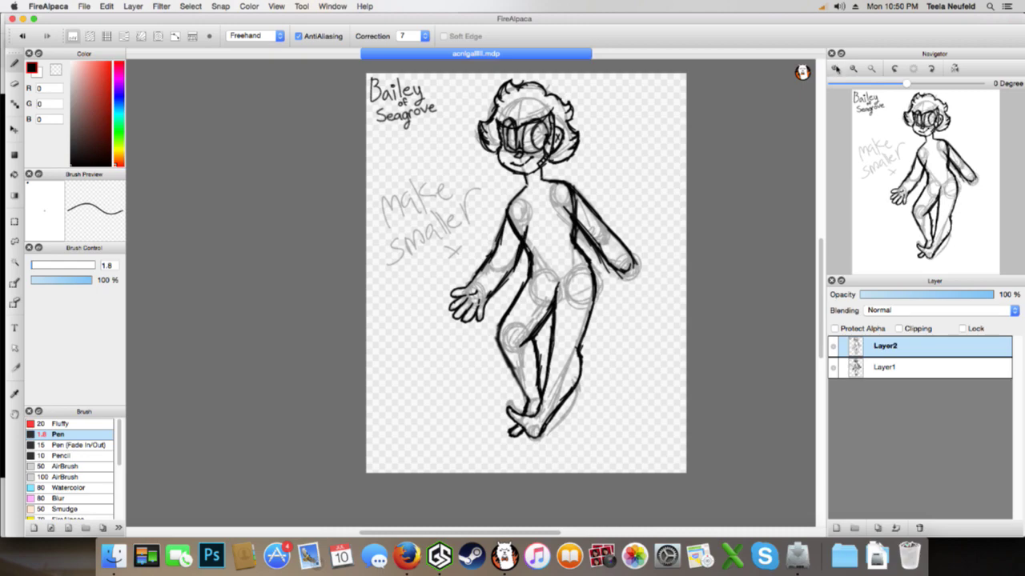
click(835, 69)
click(834, 68)
click(835, 69)
click(835, 69)
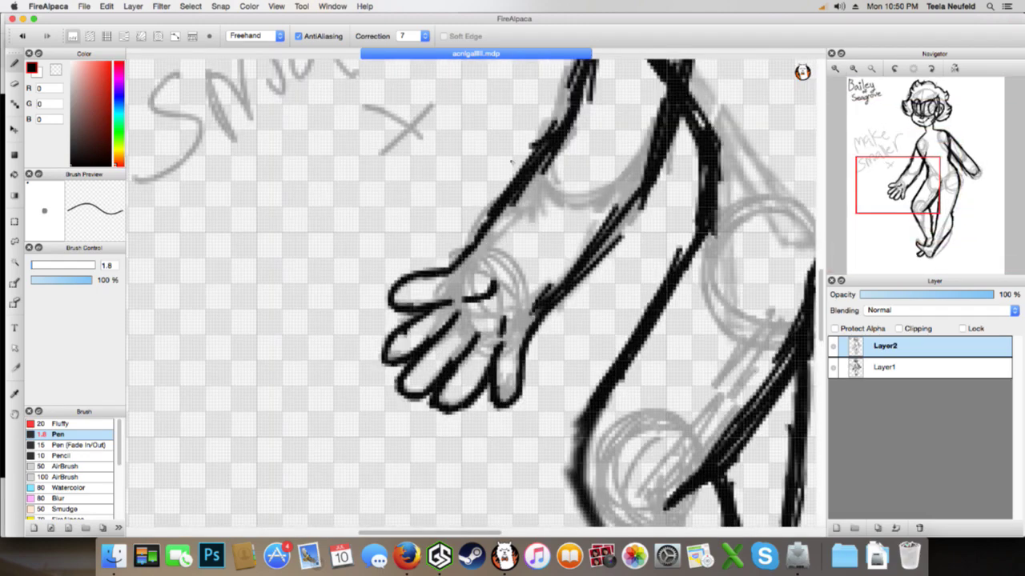
click(18, 393)
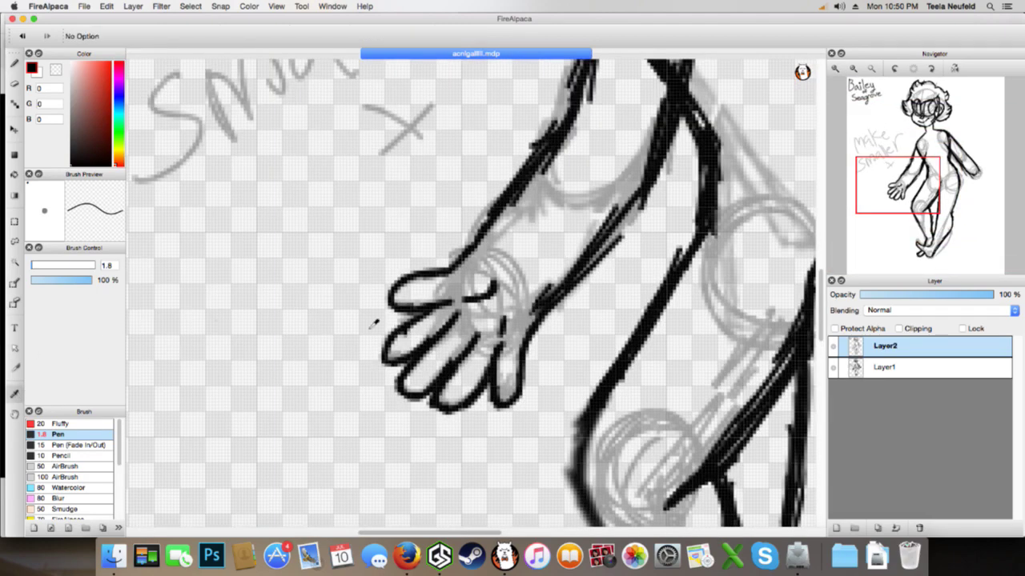
mouse_move(438, 240)
mouse_down()
mouse_move(336, 388)
mouse_move(473, 461)
mouse_move(560, 315)
mouse_move(464, 250)
mouse_up()
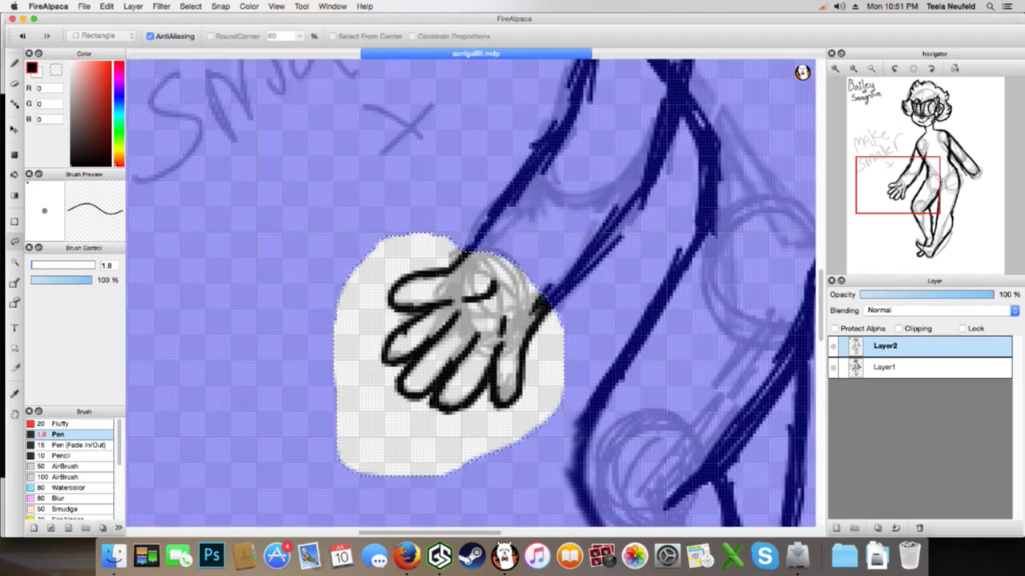
key(super+t)
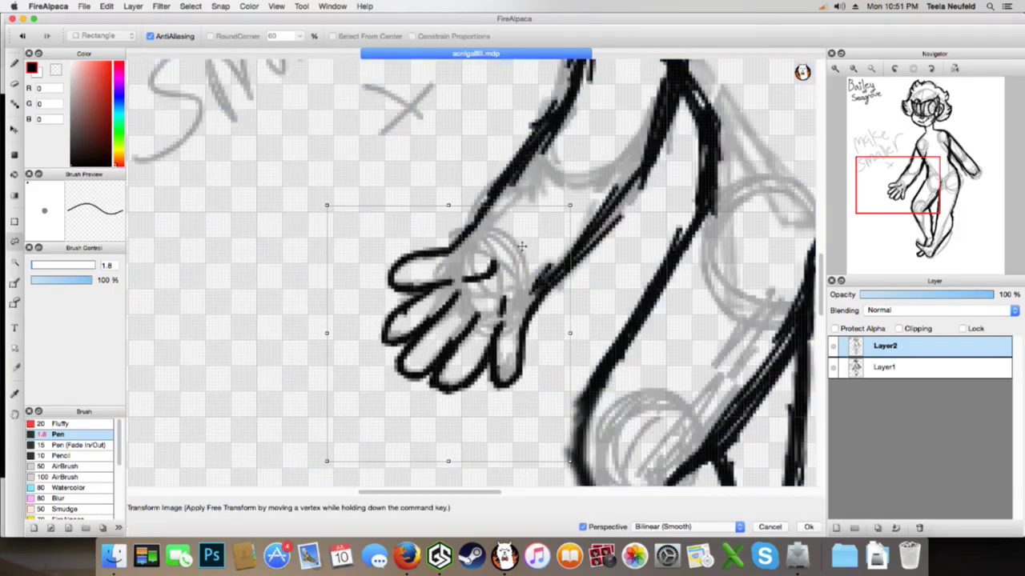
drag(569, 206, 553, 225)
click(804, 526)
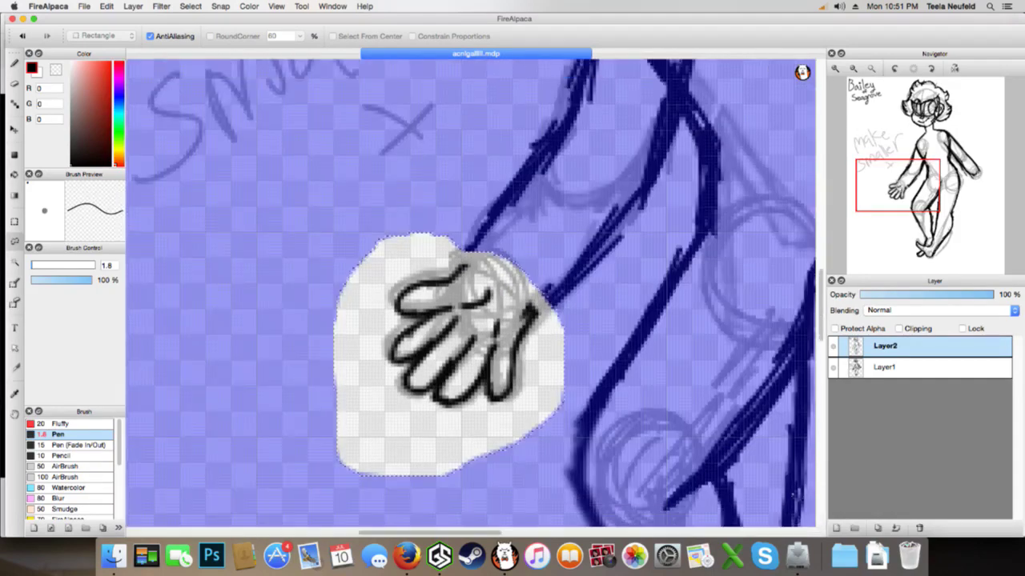
key(super+d)
Erase both outlines of the viewer-left forearm between the elbow and the resized hand on Layer2
key(e)
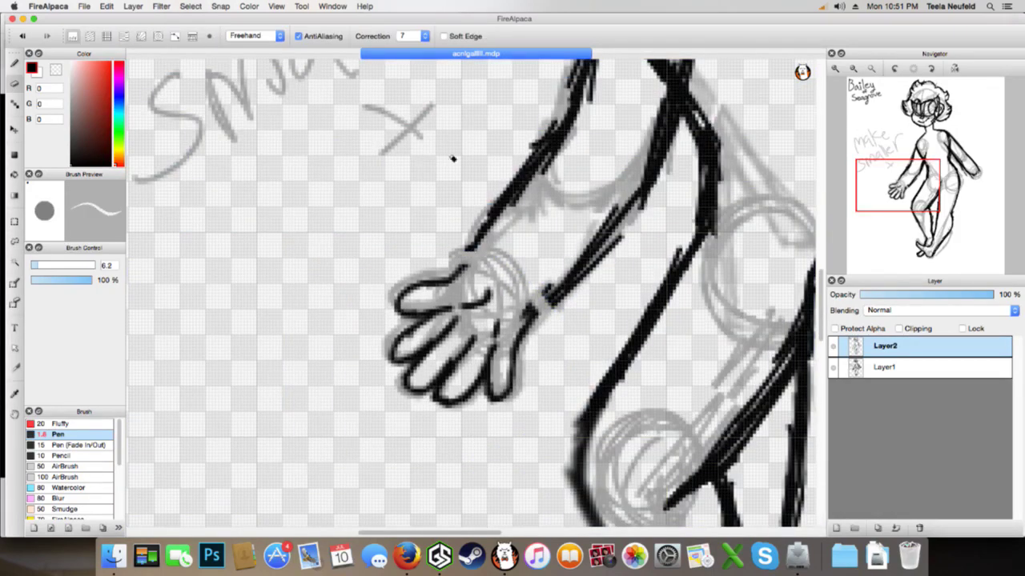
mouse_move(471, 244)
mouse_down()
mouse_move(517, 196)
mouse_move(551, 143)
mouse_up()
mouse_move(546, 282)
mouse_down()
mouse_move(573, 298)
mouse_move(596, 240)
mouse_move(636, 198)
mouse_up()
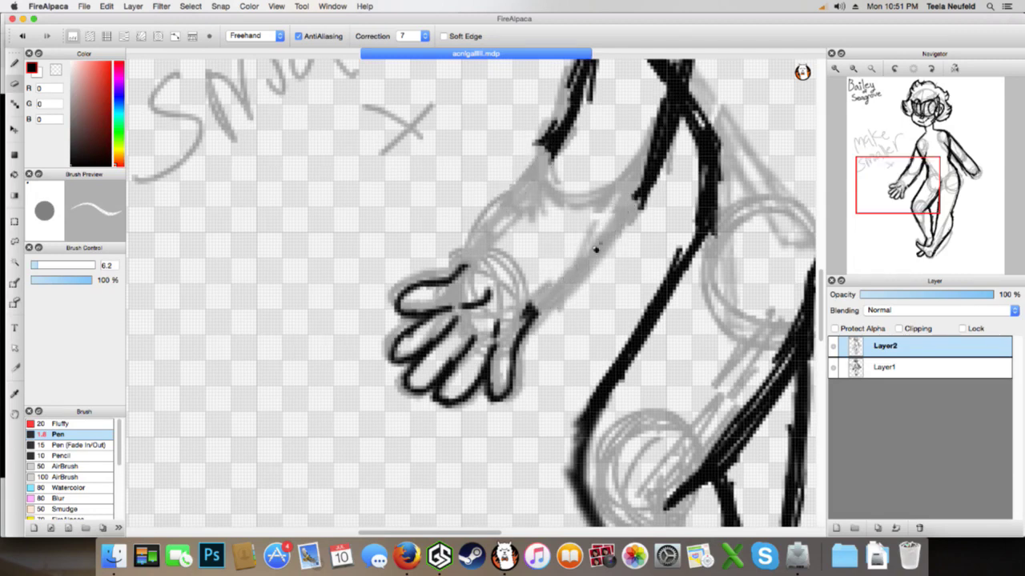
Redraw both forearm outlines from the elbow down to the resized hand, trimming the old hand edge at the wrist
key(b)
mouse_move(550, 151)
mouse_down()
mouse_move(480, 261)
mouse_move(454, 274)
mouse_up()
mouse_move(500, 243)
mouse_down()
mouse_move(453, 275)
mouse_move(516, 237)
mouse_up()
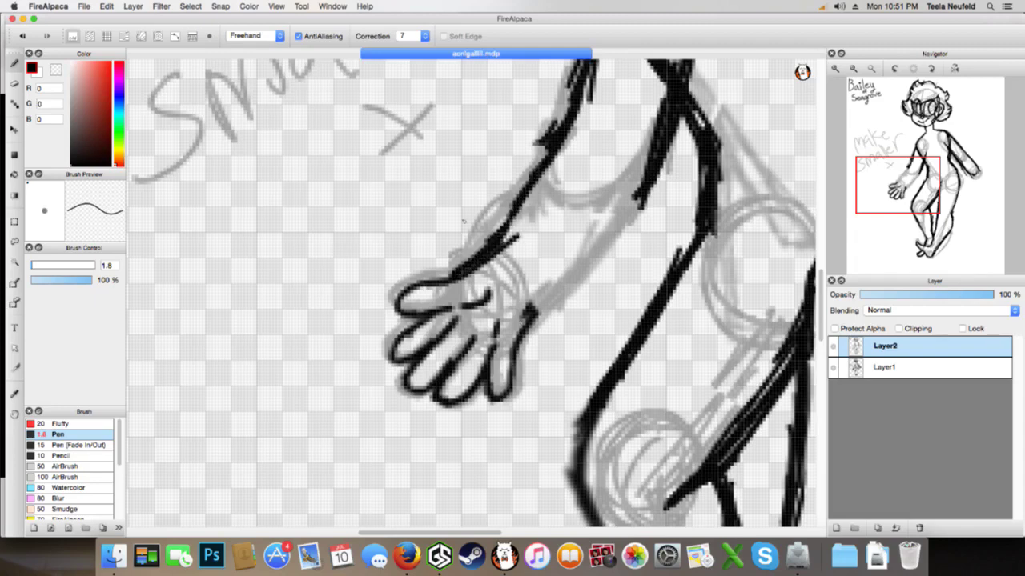
key(e)
mouse_move(537, 306)
mouse_down()
mouse_move(516, 359)
mouse_move(517, 332)
mouse_up()
key(b)
mouse_move(551, 282)
mouse_down()
mouse_move(527, 318)
mouse_move(578, 269)
mouse_up()
drag(526, 306, 599, 248)
drag(552, 293, 634, 224)
drag(579, 276, 640, 201)
drag(594, 254, 638, 202)
Erase the uppermost digit's outline and the curved palm crease from the viewer-left hand on Layer2
click(853, 68)
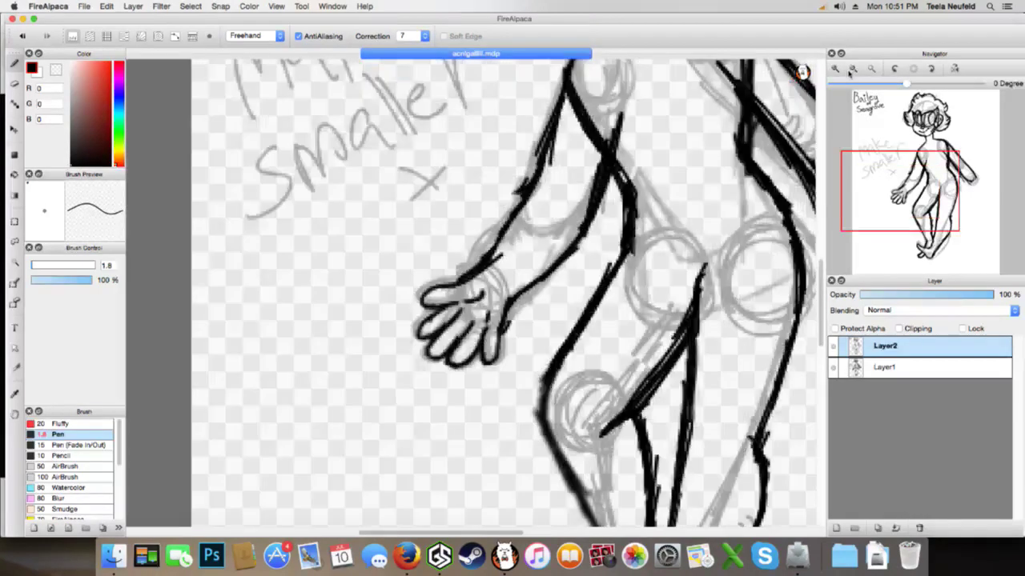
click(853, 69)
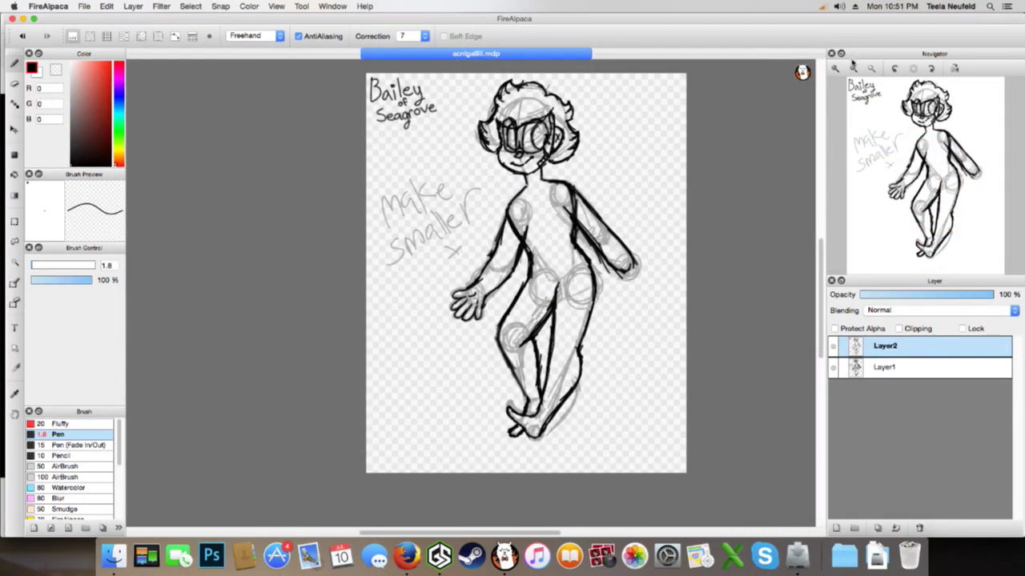
click(835, 69)
click(835, 69)
click(835, 69)
click(835, 69)
click(835, 69)
click(835, 69)
mouse_move(370, 328)
mouse_down()
mouse_move(465, 305)
mouse_move(435, 311)
mouse_move(509, 302)
mouse_up()
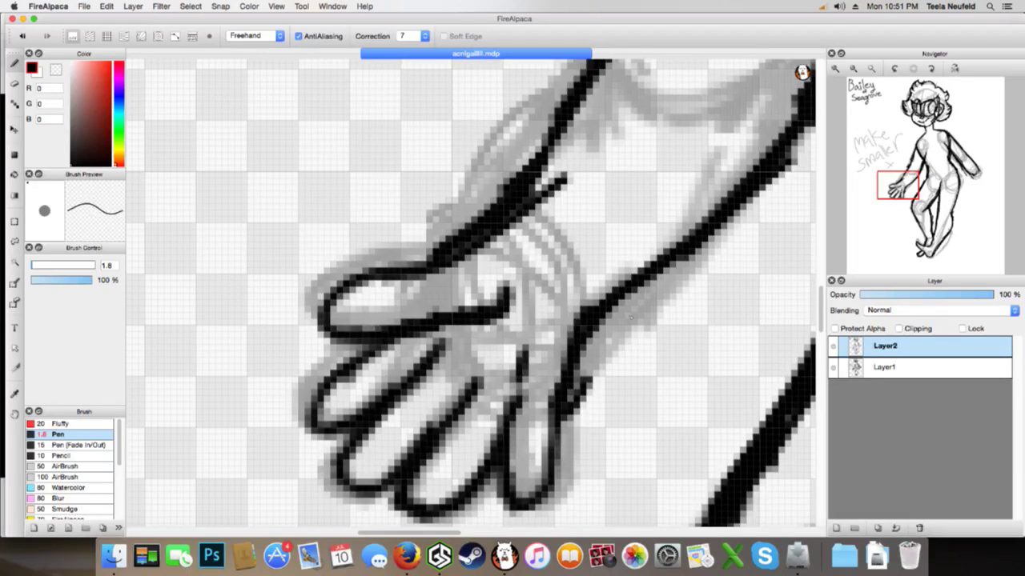
key(super+z)
key(super+z)
key(super+z)
key(e)
mouse_move(501, 275)
mouse_down()
mouse_move(461, 309)
mouse_move(396, 306)
mouse_move(371, 282)
mouse_move(379, 304)
mouse_move(390, 295)
mouse_move(375, 324)
mouse_move(396, 309)
mouse_up()
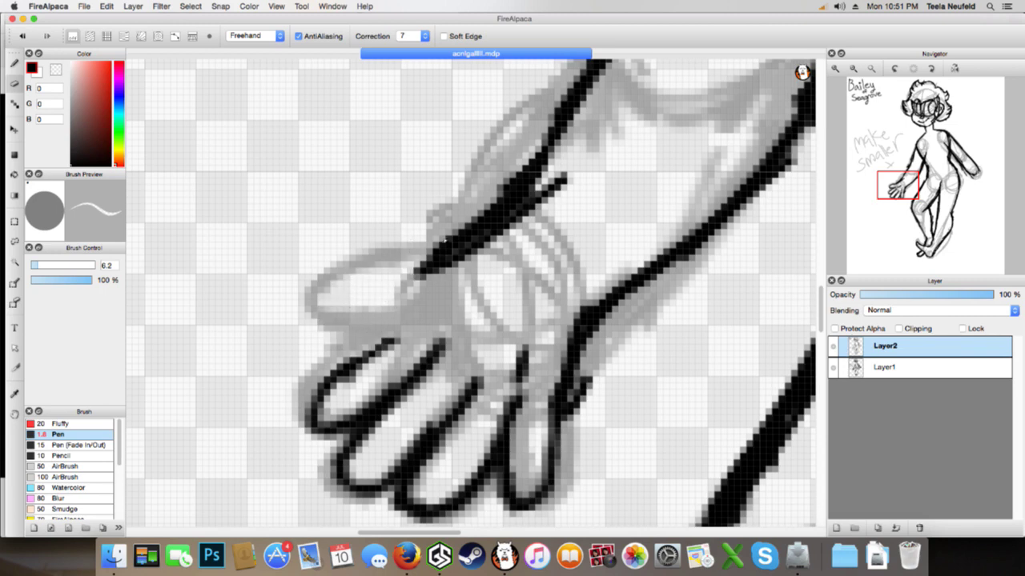
Redraw the uppermost digit with a rounded tip, joining it to the wrist and running its lower edge into the palm
key(b)
mouse_move(439, 255)
mouse_down()
mouse_move(340, 274)
mouse_move(302, 317)
mouse_up()
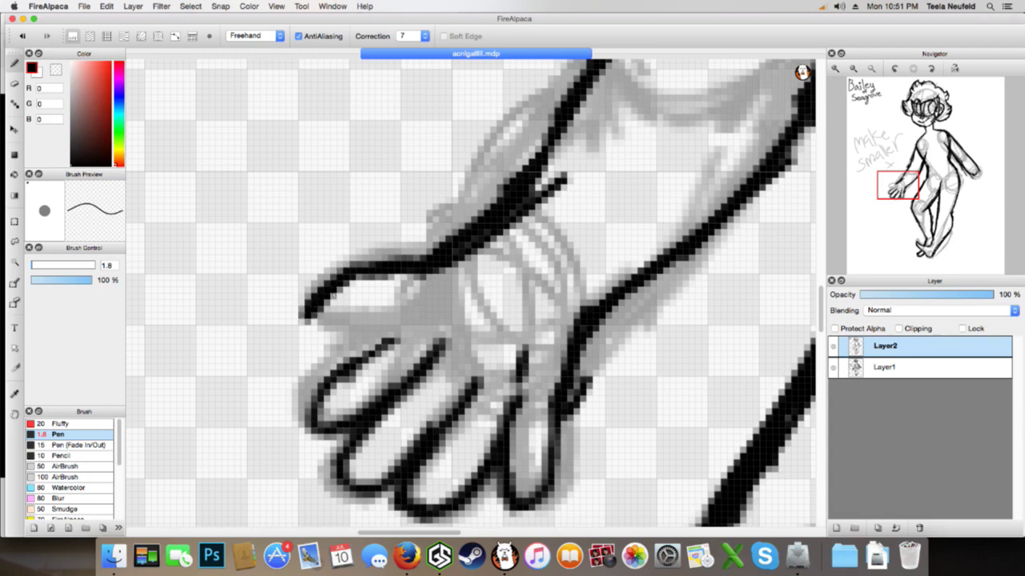
key(super+z)
key(super+z)
key(super+z)
drag(359, 269, 304, 311)
mouse_move(327, 280)
mouse_down()
mouse_move(320, 336)
mouse_move(380, 328)
mouse_move(340, 329)
mouse_move(395, 309)
mouse_move(425, 312)
mouse_move(424, 328)
mouse_move(462, 305)
mouse_move(394, 328)
mouse_up()
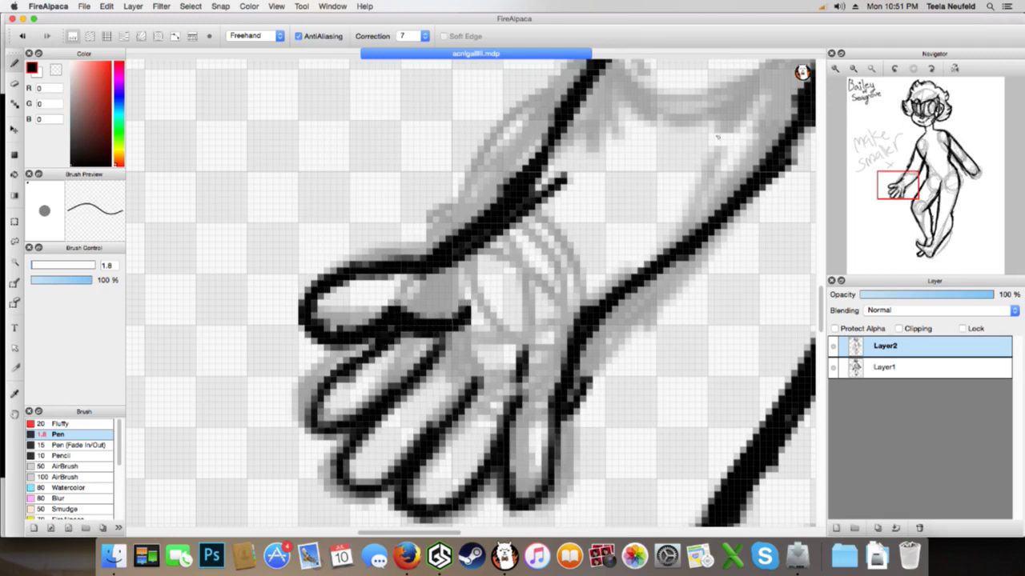
Trim the inner end of the line below the second finger and redraw it as a cleaner stroke
key(e)
mouse_move(460, 335)
mouse_down()
mouse_move(438, 352)
mouse_move(446, 311)
mouse_up()
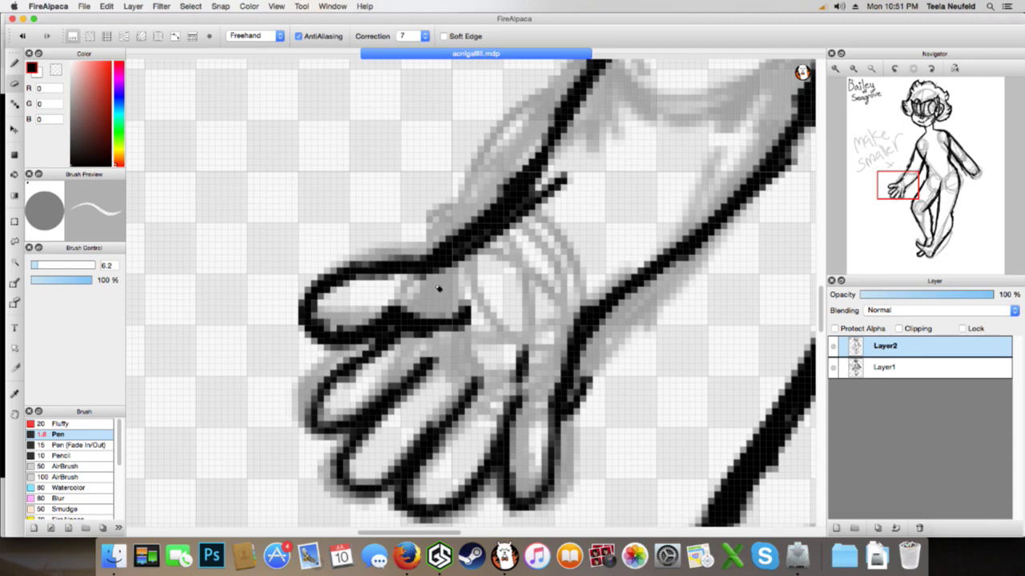
key(b)
drag(416, 368, 443, 347)
Erase the excess inner end of the uppermost digit's lower edge where it extends into the palm
click(852, 69)
click(853, 69)
click(852, 69)
click(852, 68)
click(853, 69)
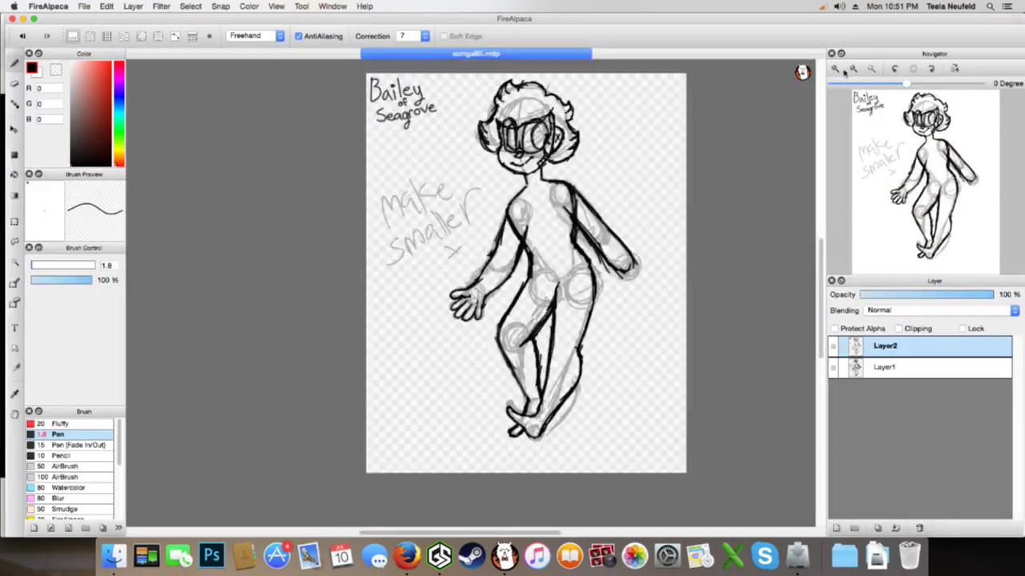
click(835, 69)
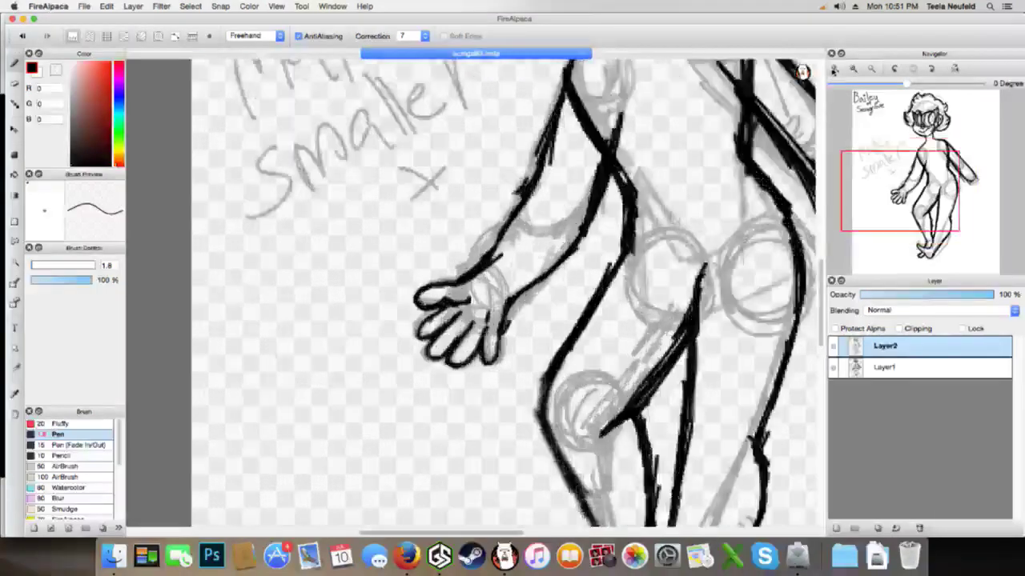
click(835, 69)
click(835, 69)
key(e)
mouse_move(448, 342)
mouse_down()
mouse_move(467, 324)
mouse_move(407, 346)
mouse_up()
Check the reworked viewer-left hand against the whole figure, and return to the Pen on Layer2
click(853, 69)
click(854, 69)
click(853, 69)
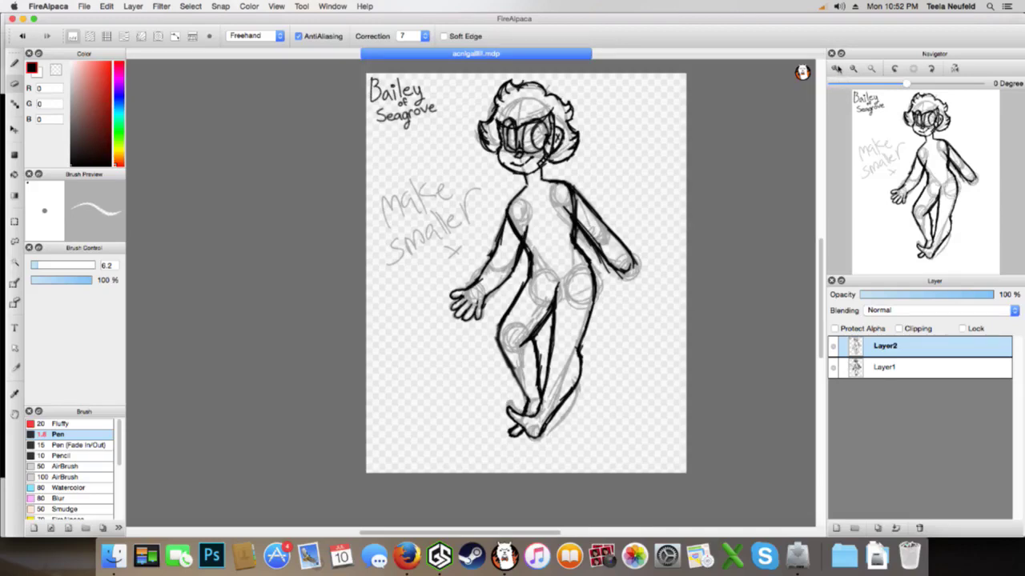
click(835, 68)
click(835, 69)
click(834, 69)
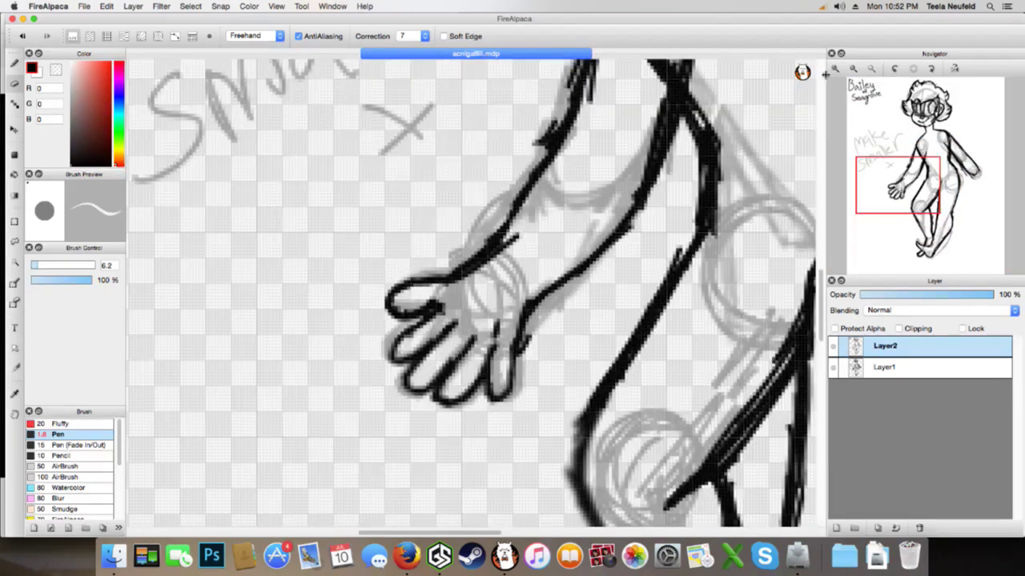
drag(896, 215, 876, 196)
click(14, 67)
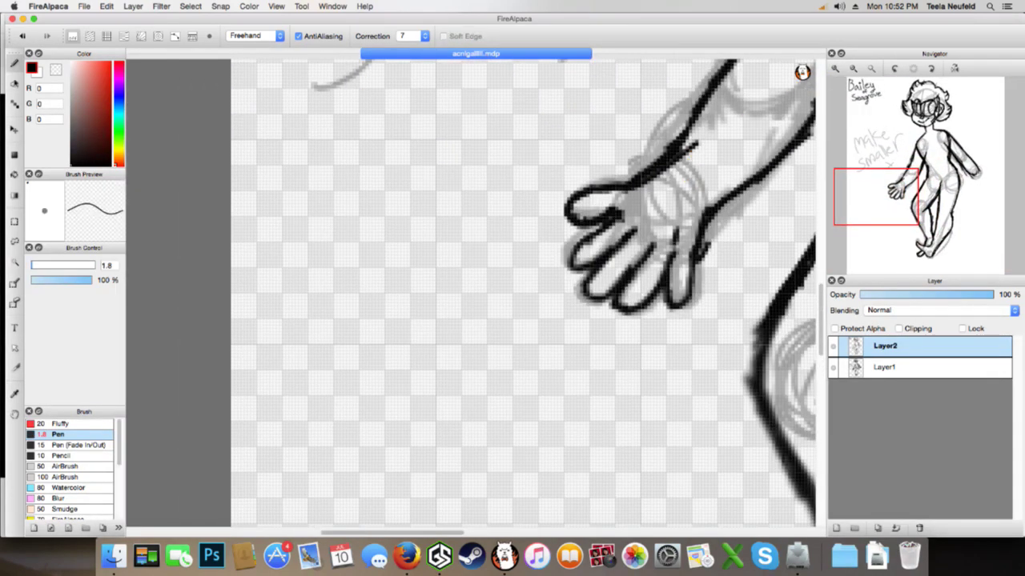
Draw the upper fingers and curled thumb of a second hand in the blank area beside the viewer-left hand
mouse_move(465, 278)
mouse_down()
mouse_move(415, 294)
mouse_move(408, 311)
mouse_move(418, 325)
mouse_move(477, 298)
mouse_up()
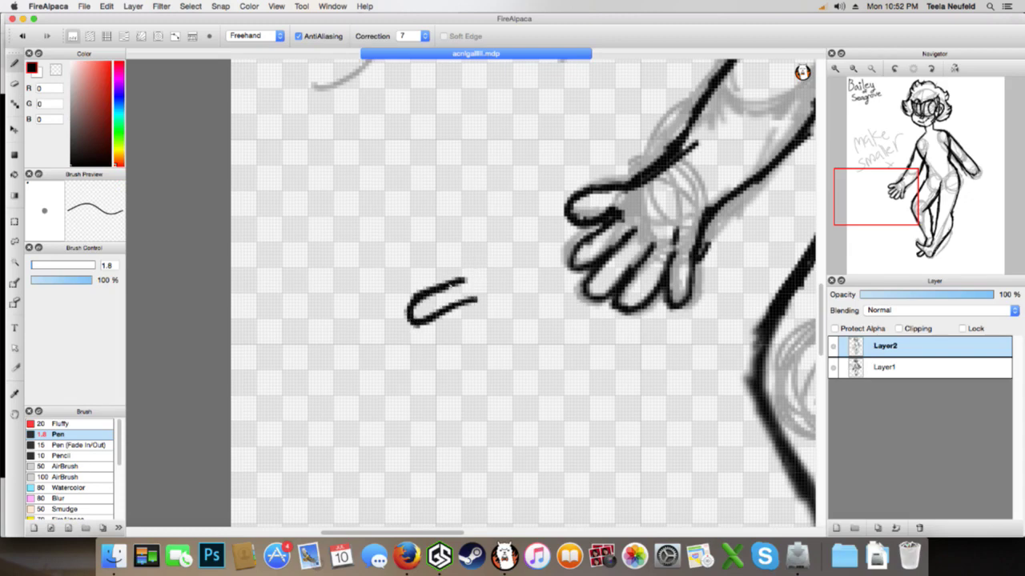
mouse_move(399, 309)
mouse_down()
mouse_move(419, 277)
mouse_move(404, 308)
mouse_up()
mouse_move(422, 271)
mouse_down()
mouse_move(461, 261)
mouse_move(419, 249)
mouse_move(399, 273)
mouse_move(383, 272)
mouse_move(418, 250)
mouse_move(461, 267)
mouse_up()
mouse_move(498, 234)
mouse_down()
mouse_move(455, 221)
mouse_move(419, 230)
mouse_move(420, 218)
mouse_move(415, 238)
mouse_move(446, 243)
mouse_up()
key(super+z)
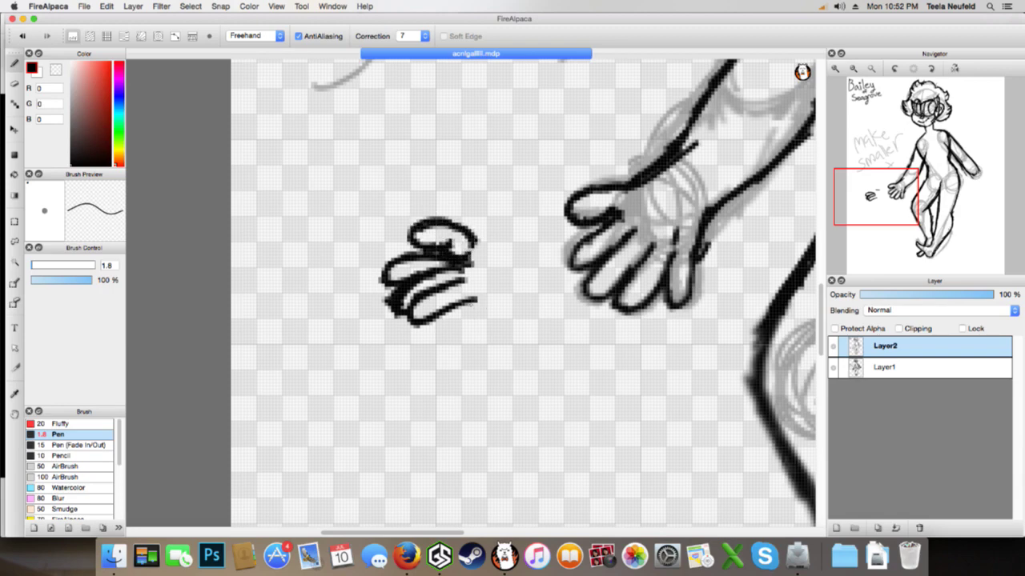
Add the lowest finger and a short palm line to the loose second hand, undoing unsuitable strokes
drag(486, 293, 448, 313)
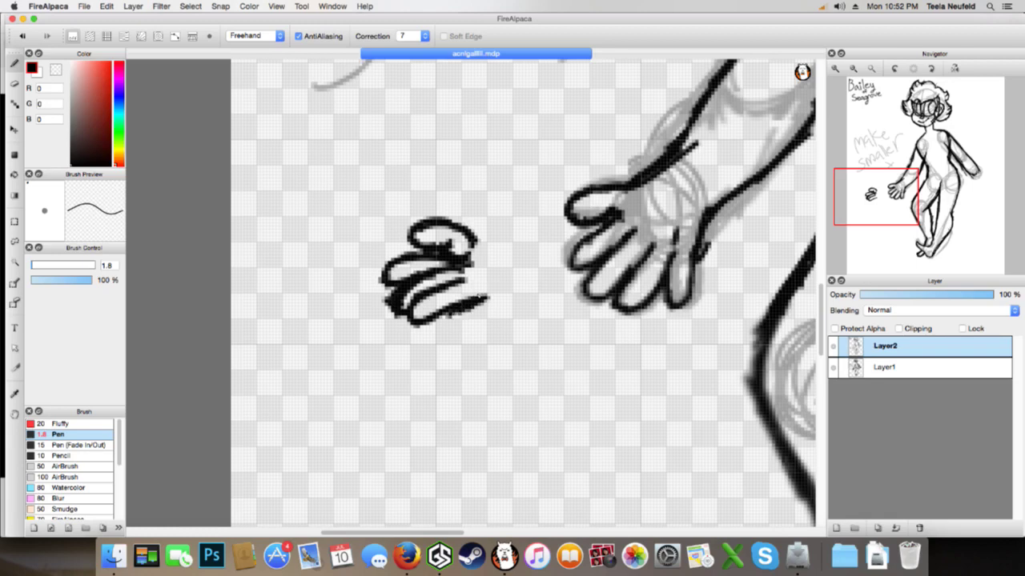
key(super+z)
mouse_move(484, 280)
mouse_down()
mouse_move(452, 295)
mouse_move(471, 323)
mouse_move(495, 291)
mouse_move(510, 274)
mouse_up()
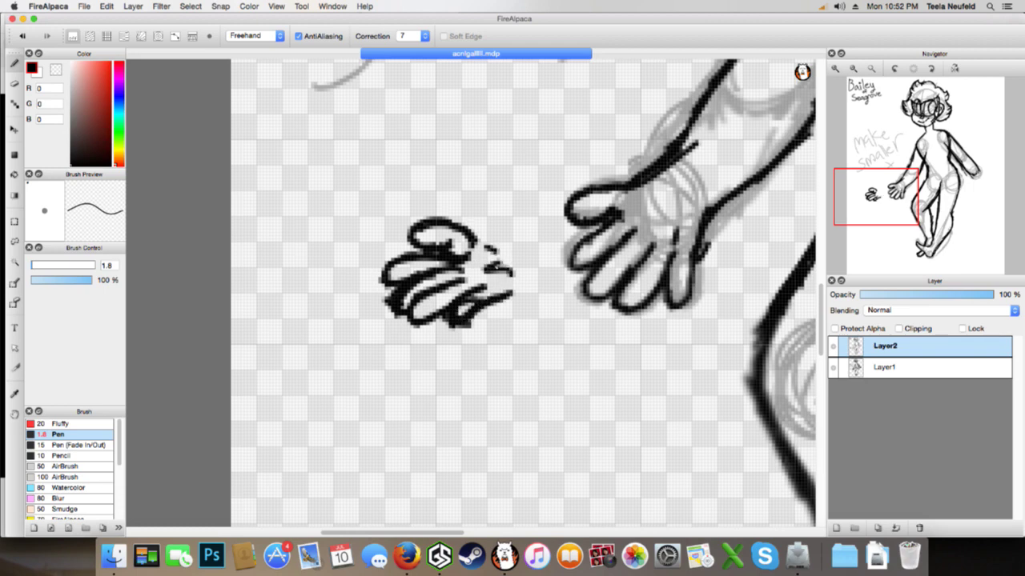
key(super+z)
key(super+z)
drag(485, 269, 509, 267)
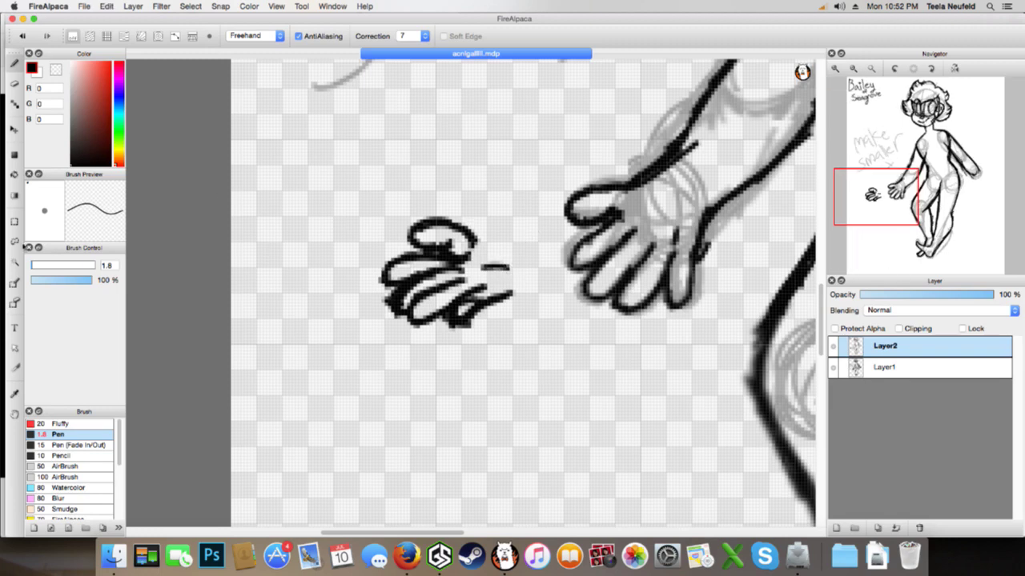
Lasso the loose hand and transform it, shrinking, rotating and placing it at the end of the viewer-right arm
key(l)
mouse_move(448, 172)
mouse_down()
mouse_move(418, 361)
mouse_move(473, 190)
mouse_up()
key(super+t)
key(super+minus)
key(super+minus)
key(super+minus)
key(super+minus)
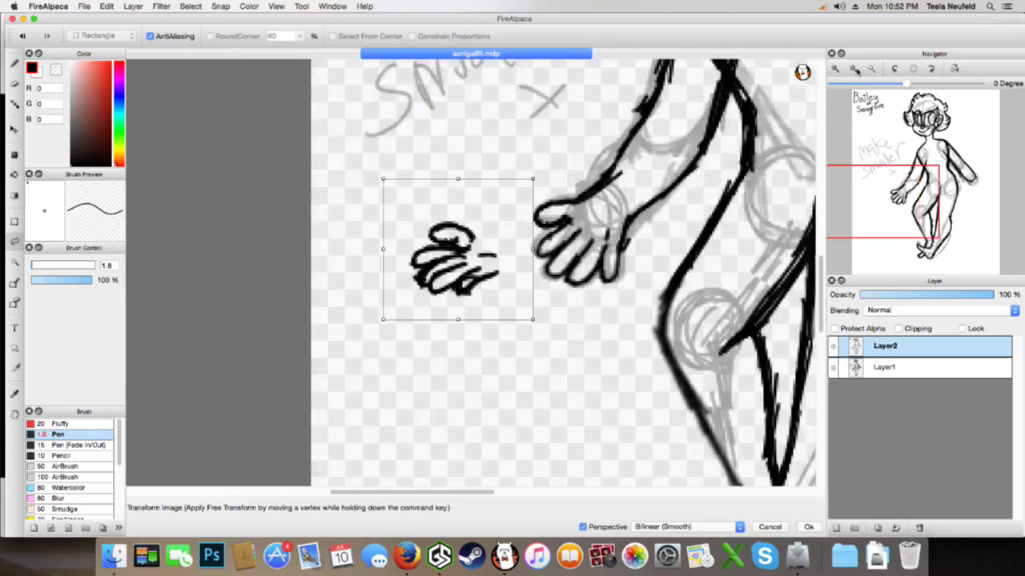
mouse_move(478, 271)
mouse_down()
mouse_move(530, 267)
mouse_move(538, 233)
mouse_move(523, 224)
mouse_move(520, 180)
mouse_move(400, 286)
mouse_move(462, 341)
mouse_move(547, 331)
mouse_move(591, 279)
mouse_move(706, 240)
mouse_move(697, 245)
mouse_up()
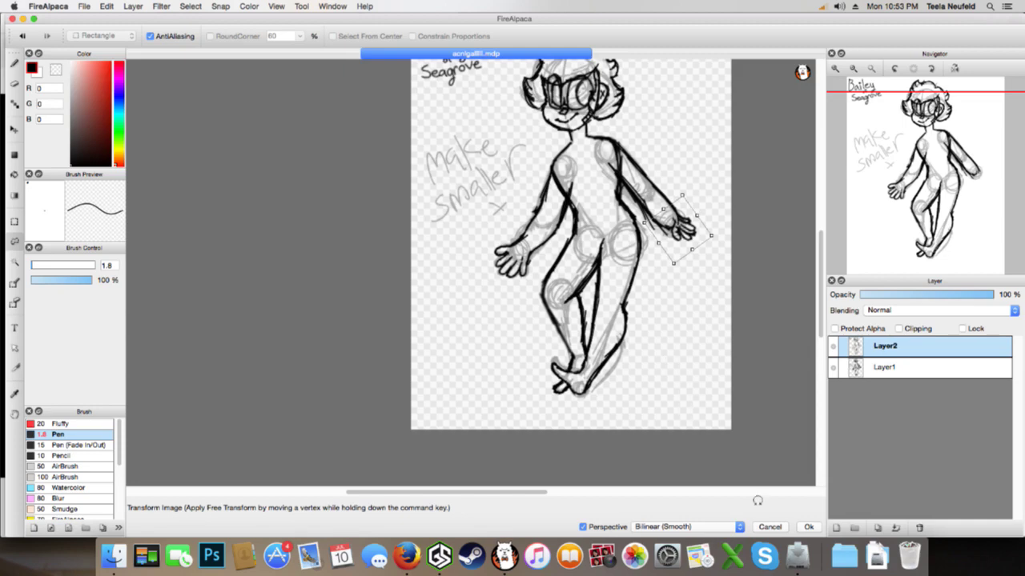
click(808, 526)
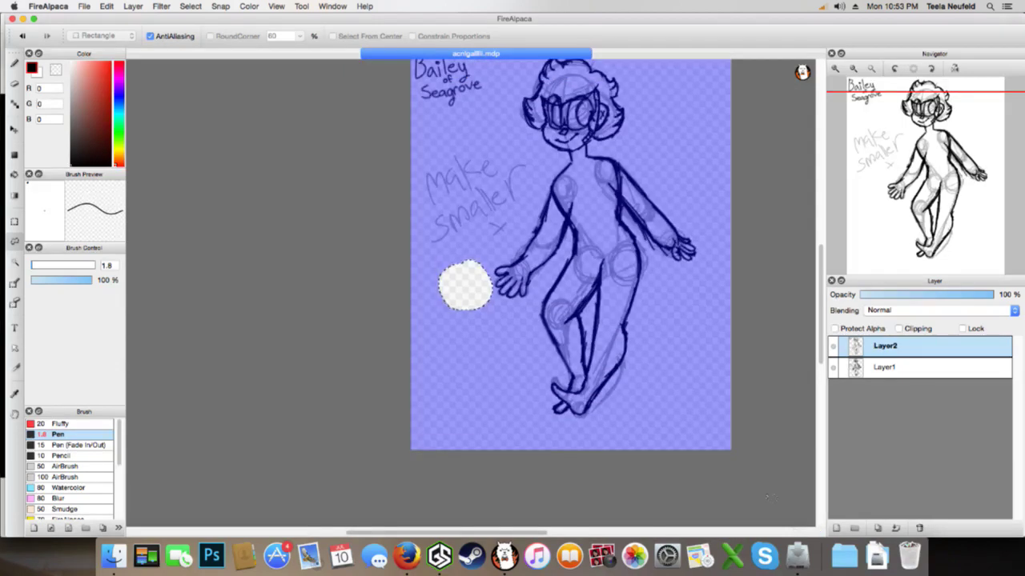
Lasso the viewer-left hand, shrink it slightly and shift it in toward the wrist, clearing the selection when done
mouse_move(500, 253)
mouse_down()
mouse_move(478, 269)
mouse_move(503, 321)
mouse_move(529, 300)
mouse_move(532, 283)
mouse_move(505, 248)
mouse_move(533, 305)
mouse_move(522, 279)
mouse_up()
key(super+t)
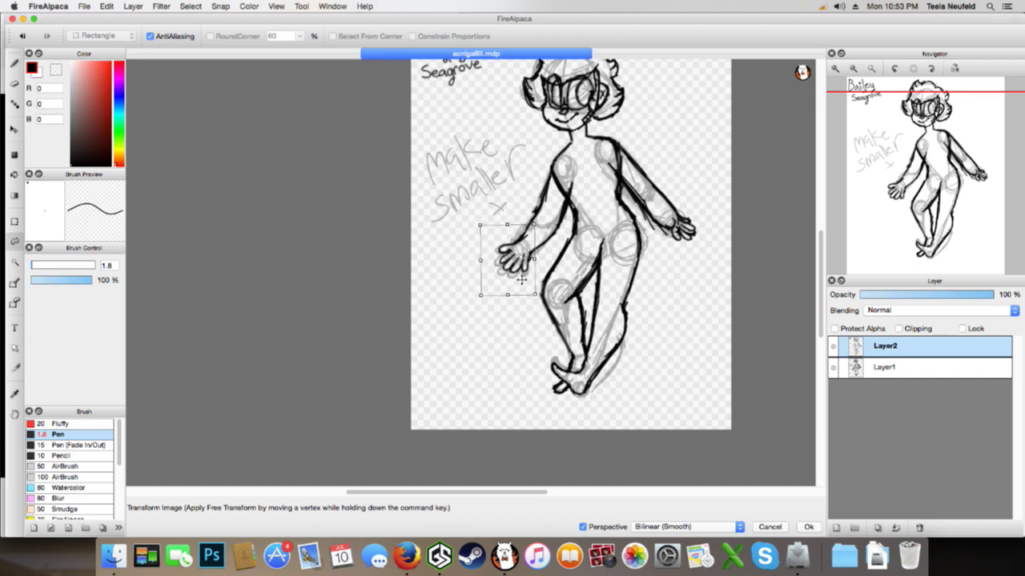
click(808, 526)
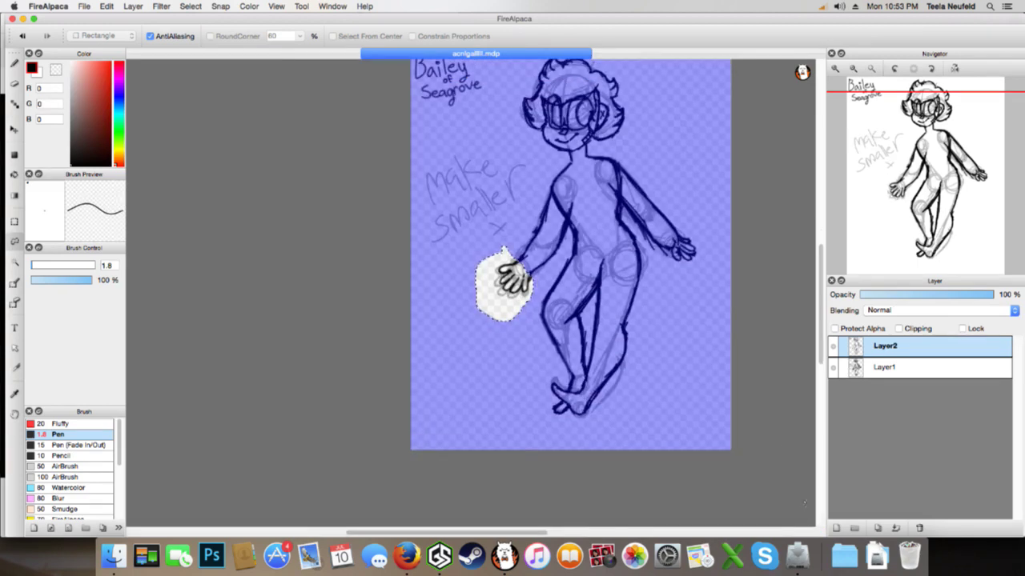
key(super+d)
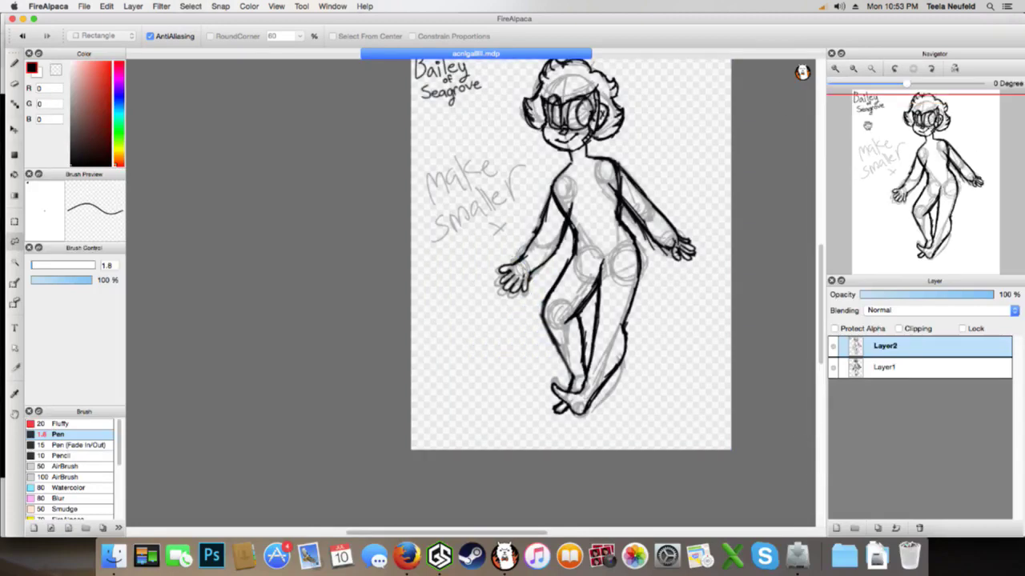
Erase the rough lower forearm line and stray strokes near the wrist of the viewer-right arm
click(905, 149)
drag(905, 149, 985, 208)
click(835, 68)
click(835, 68)
click(835, 68)
click(834, 68)
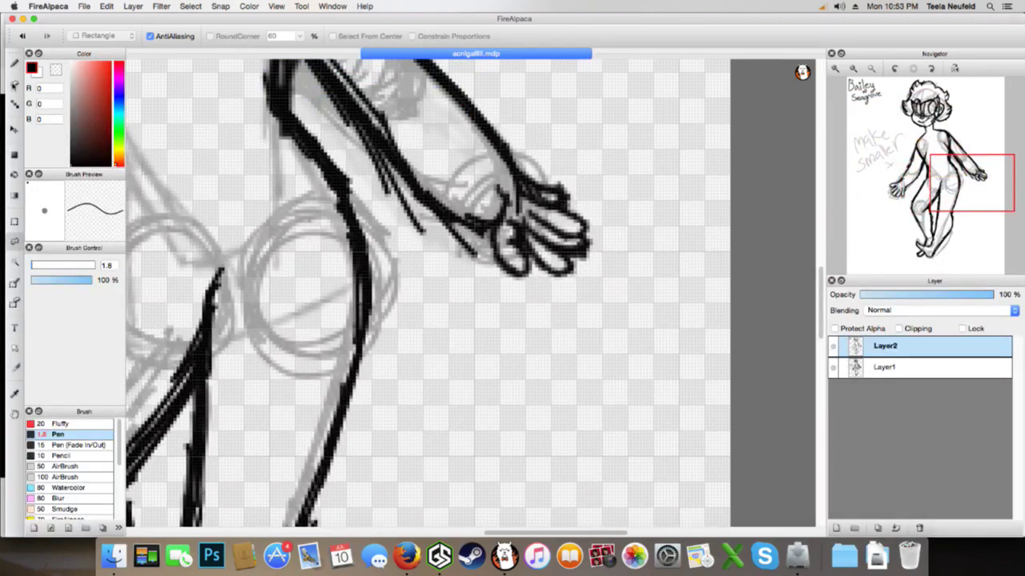
click(14, 83)
mouse_move(463, 210)
mouse_down()
mouse_move(471, 263)
mouse_move(448, 232)
mouse_up()
mouse_move(437, 140)
mouse_down()
mouse_move(396, 95)
mouse_move(366, 81)
mouse_move(371, 91)
mouse_move(344, 103)
mouse_move(432, 174)
mouse_up()
Redraw the viewer-right arm's lower forearm line to run into the thumb, and erase the excess strokes inside the hand
key(b)
drag(389, 134, 462, 192)
mouse_move(420, 163)
mouse_down()
mouse_move(486, 218)
mouse_move(499, 257)
mouse_up()
key(e)
mouse_move(501, 183)
mouse_down()
mouse_move(506, 210)
mouse_move(507, 186)
mouse_move(512, 198)
mouse_move(514, 256)
mouse_up()
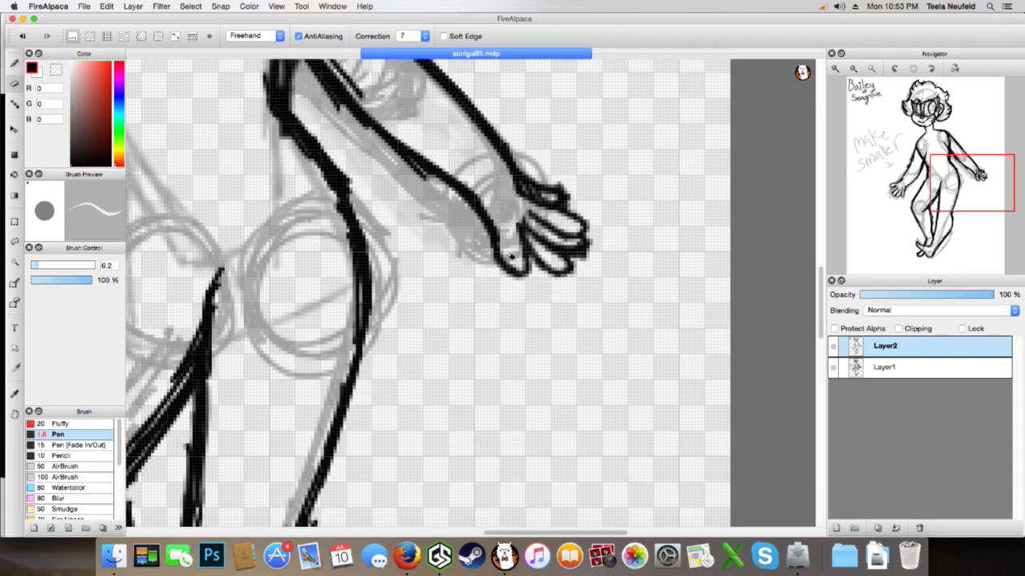
Clean up the inner forearm line of the viewer-left arm so it runs smoothly down to the wrist
click(850, 67)
click(850, 67)
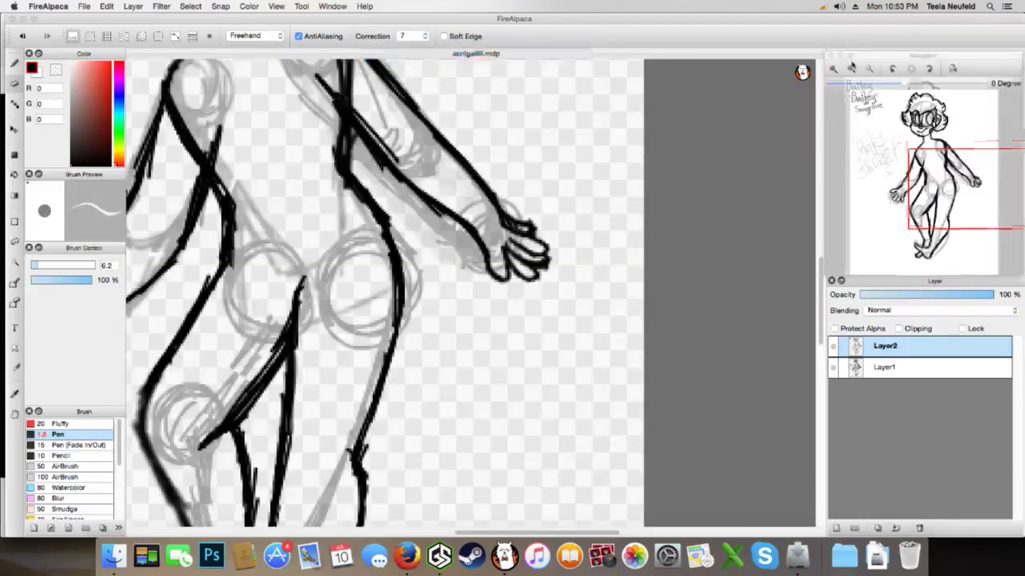
click(850, 67)
click(850, 68)
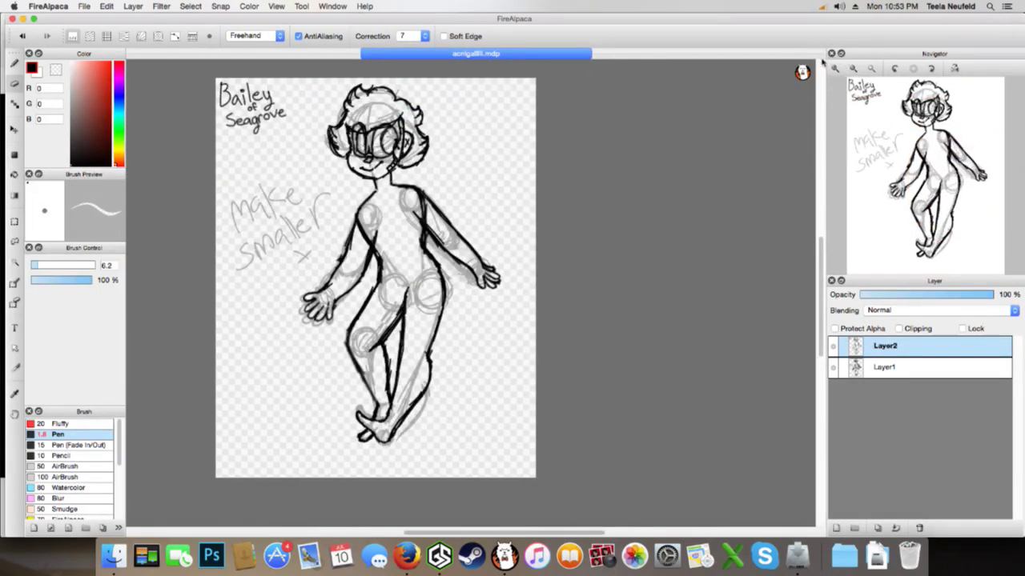
click(836, 70)
click(836, 70)
click(836, 69)
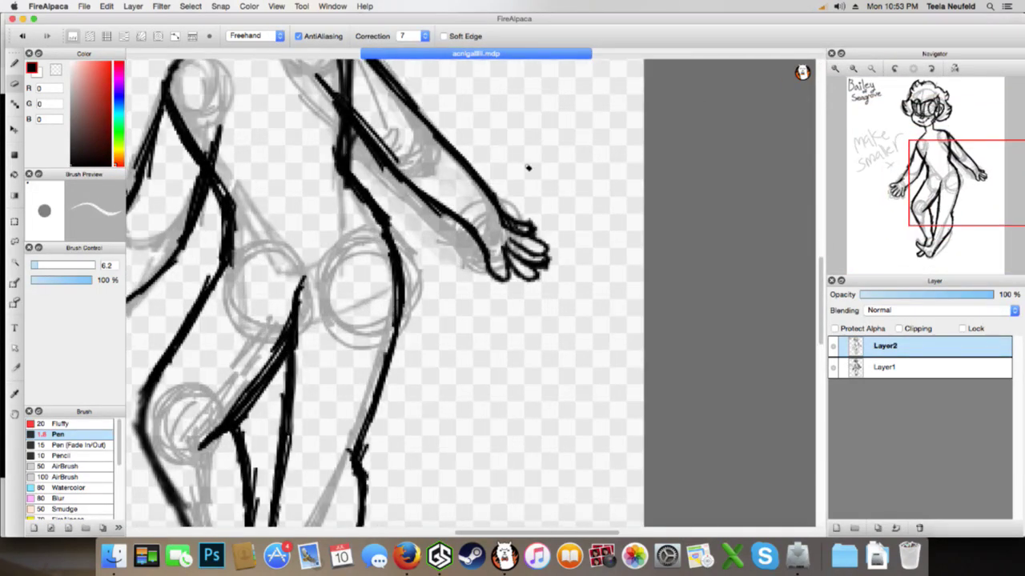
drag(936, 225, 896, 183)
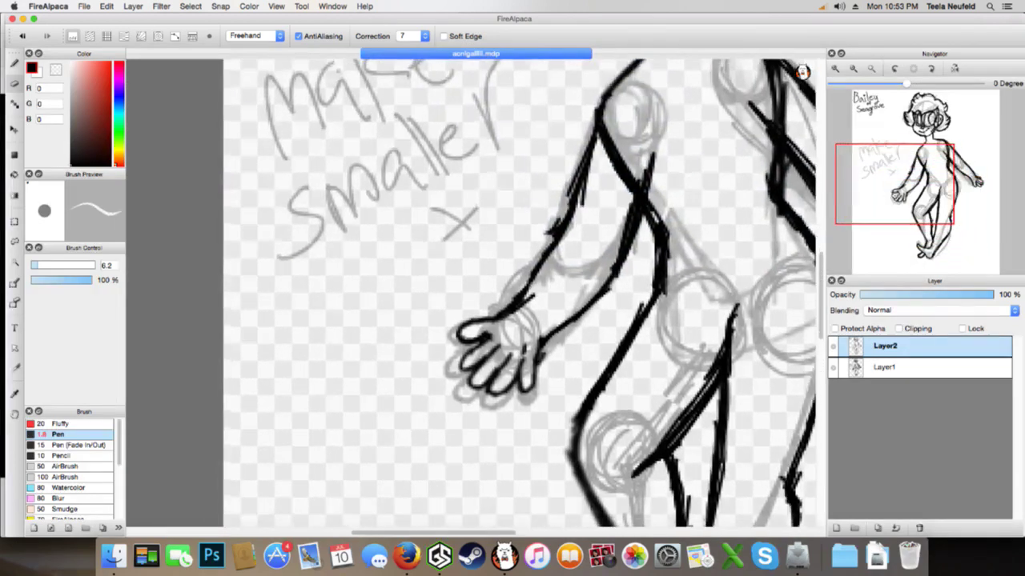
mouse_move(633, 214)
mouse_down()
mouse_move(612, 280)
mouse_move(588, 308)
mouse_move(547, 325)
mouse_move(623, 257)
mouse_move(637, 213)
mouse_up()
key(b)
mouse_move(851, 126)
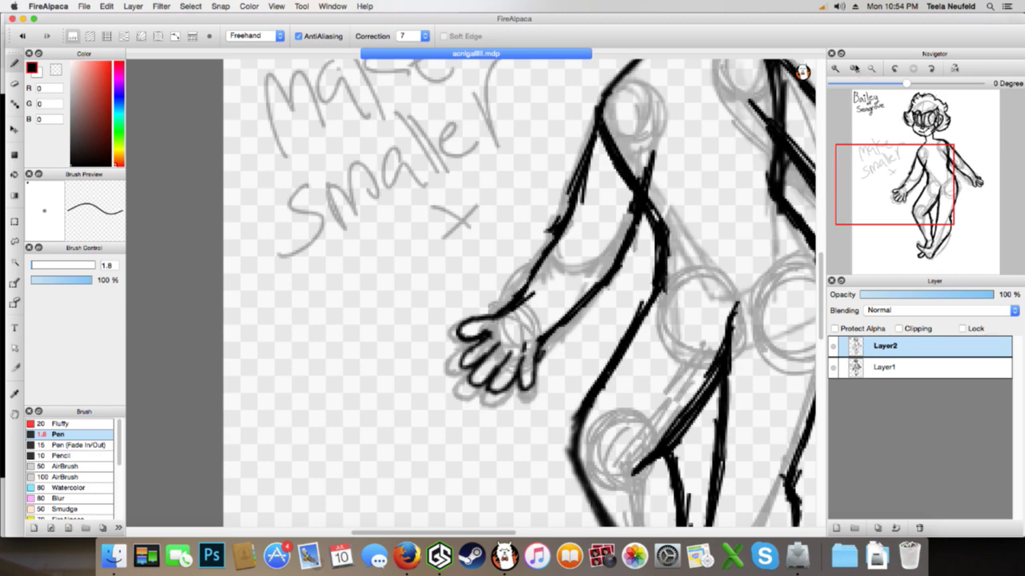
Draw a short curved crease in the palm of the viewer-left hand and trim its lower end
click(868, 69)
click(868, 68)
click(835, 69)
click(835, 69)
click(835, 68)
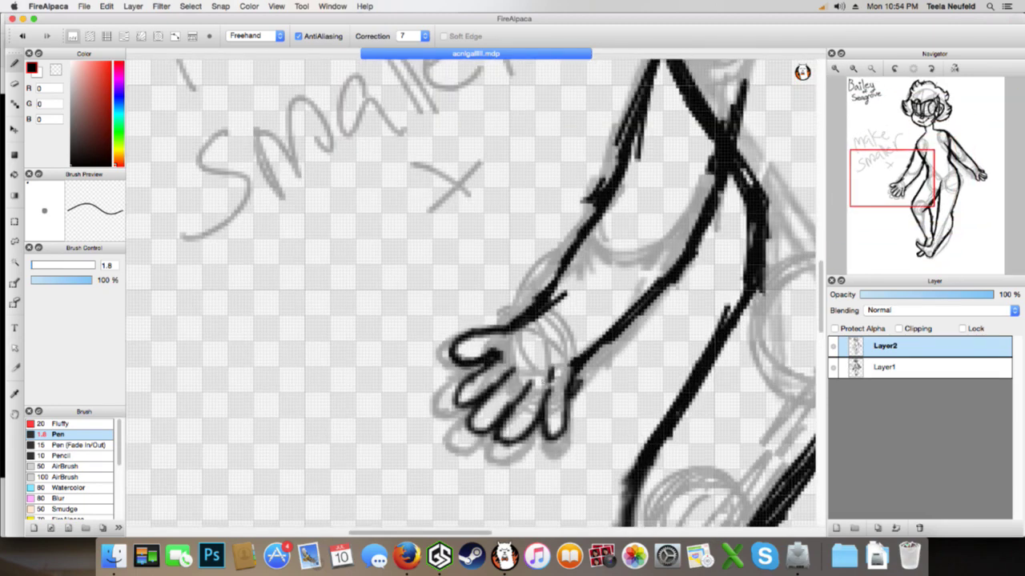
mouse_move(538, 376)
mouse_down()
mouse_move(541, 352)
mouse_move(564, 336)
mouse_move(553, 343)
mouse_move(554, 367)
mouse_up()
key(e)
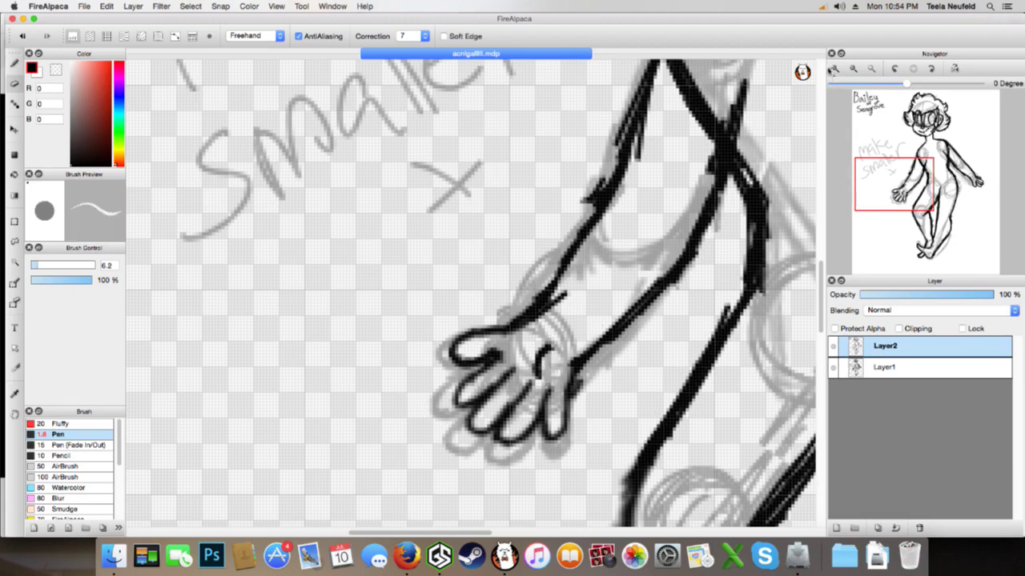
Erase the outline of the uppermost digit on the viewer-left hand
click(837, 67)
click(855, 68)
click(855, 68)
click(855, 68)
click(855, 68)
click(855, 68)
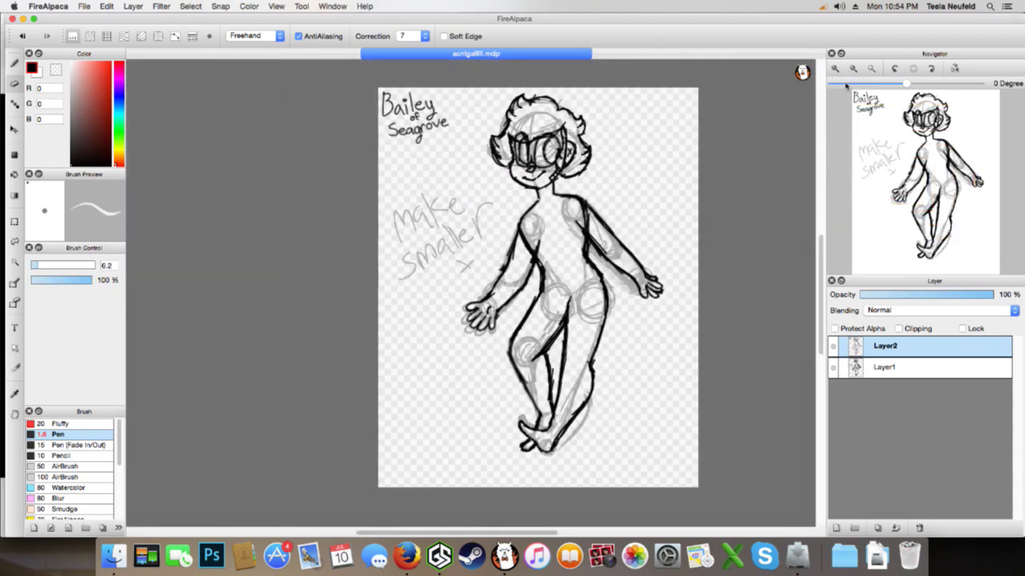
click(836, 70)
click(836, 69)
click(836, 69)
click(837, 70)
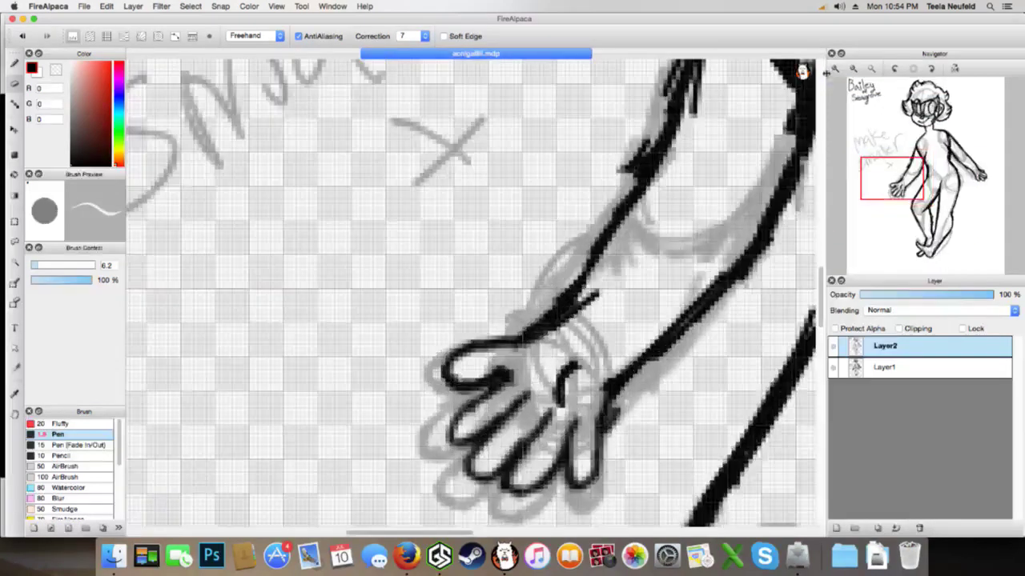
mouse_move(484, 335)
mouse_down()
mouse_move(448, 375)
mouse_move(497, 334)
mouse_move(464, 373)
mouse_up()
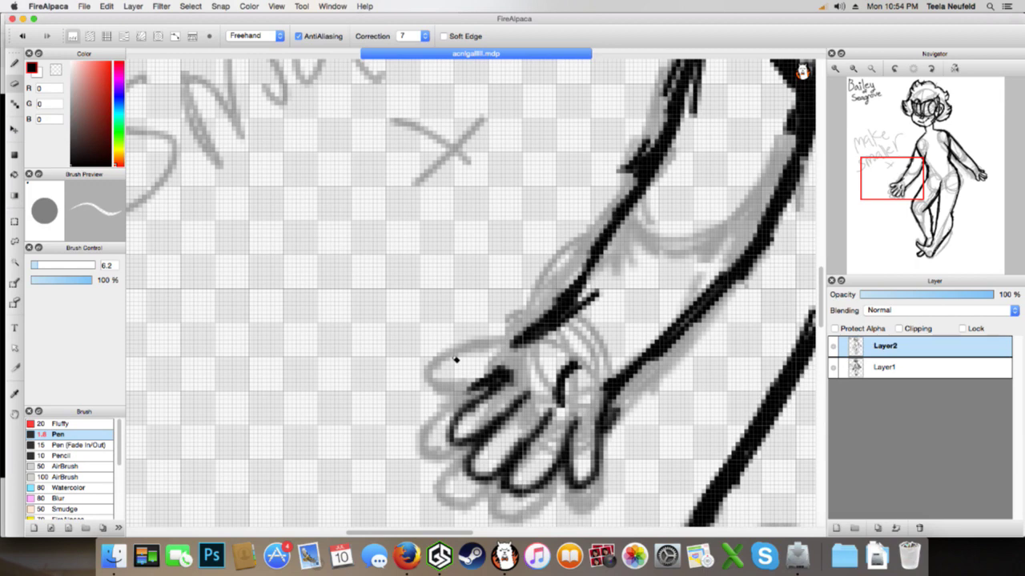
key(super+z)
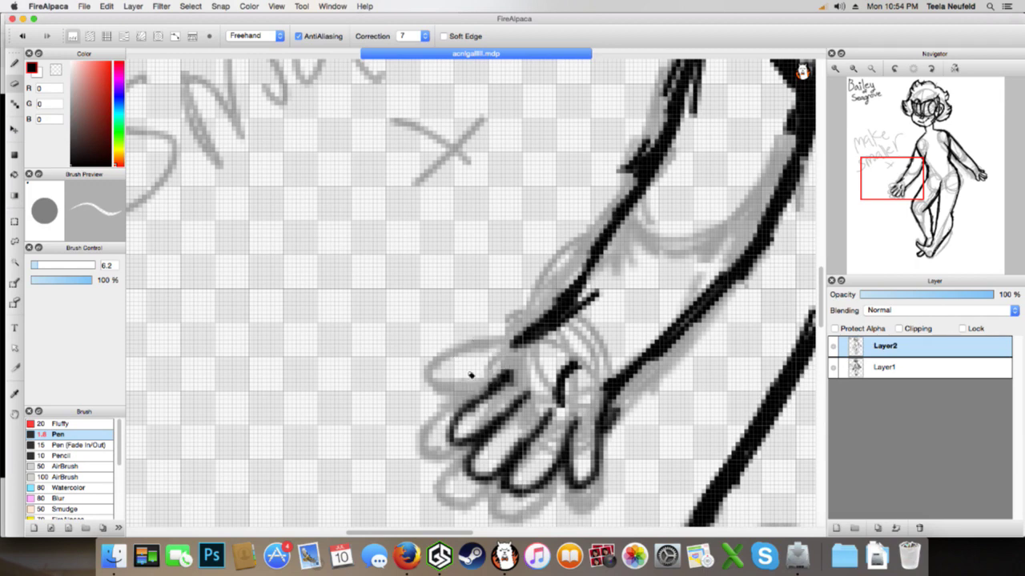
Redraw the viewer-left hand's uppermost digit with a downward slant, and rework the last finger's outer edge up to the wrist
key(b)
mouse_move(519, 337)
mouse_down()
mouse_move(456, 374)
mouse_move(448, 395)
mouse_move(473, 379)
mouse_move(460, 400)
mouse_move(494, 365)
mouse_up()
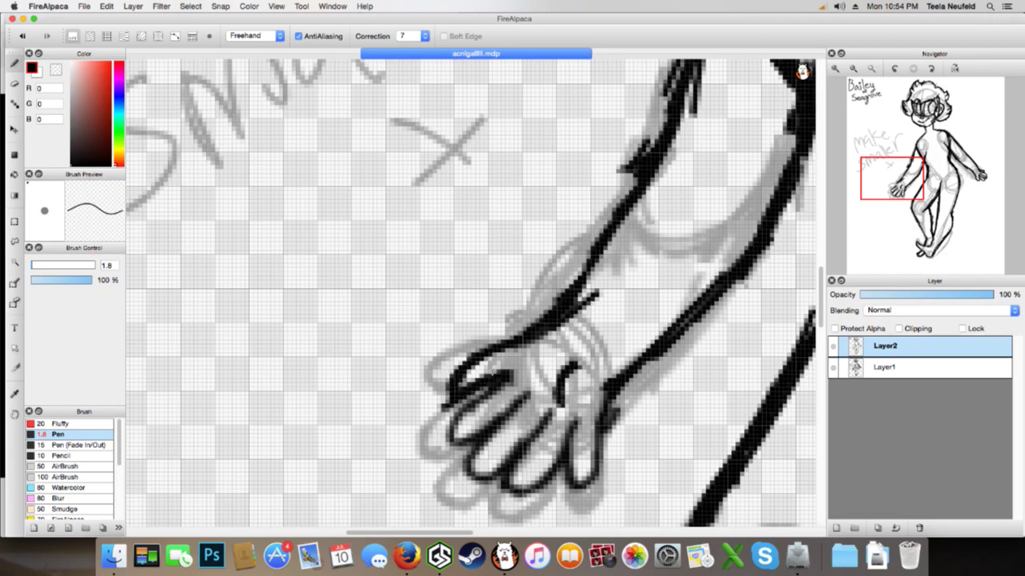
key(e)
mouse_move(576, 484)
mouse_down()
mouse_move(631, 402)
mouse_move(601, 417)
mouse_move(595, 445)
mouse_move(601, 402)
mouse_move(568, 458)
mouse_move(574, 479)
mouse_move(591, 476)
mouse_move(576, 466)
mouse_move(599, 466)
mouse_move(589, 479)
mouse_move(599, 470)
mouse_move(612, 390)
mouse_up()
key(b)
key(e)
mouse_move(447, 392)
mouse_down()
mouse_move(440, 405)
mouse_move(463, 386)
mouse_move(459, 398)
mouse_up()
key(b)
mouse_move(481, 354)
mouse_down()
mouse_move(451, 384)
mouse_move(458, 397)
mouse_move(480, 376)
mouse_up()
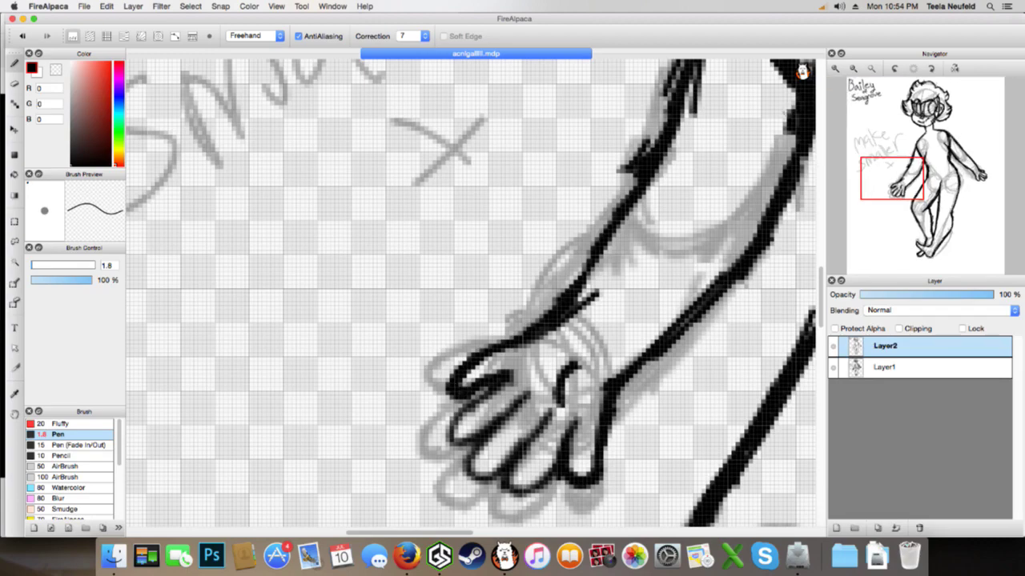
key(super+z)
Erase the tip of the viewer-left hand's uppermost digit and redraw it slightly longer with a rounded end
click(853, 68)
click(853, 69)
click(853, 69)
click(853, 69)
key(super+minus)
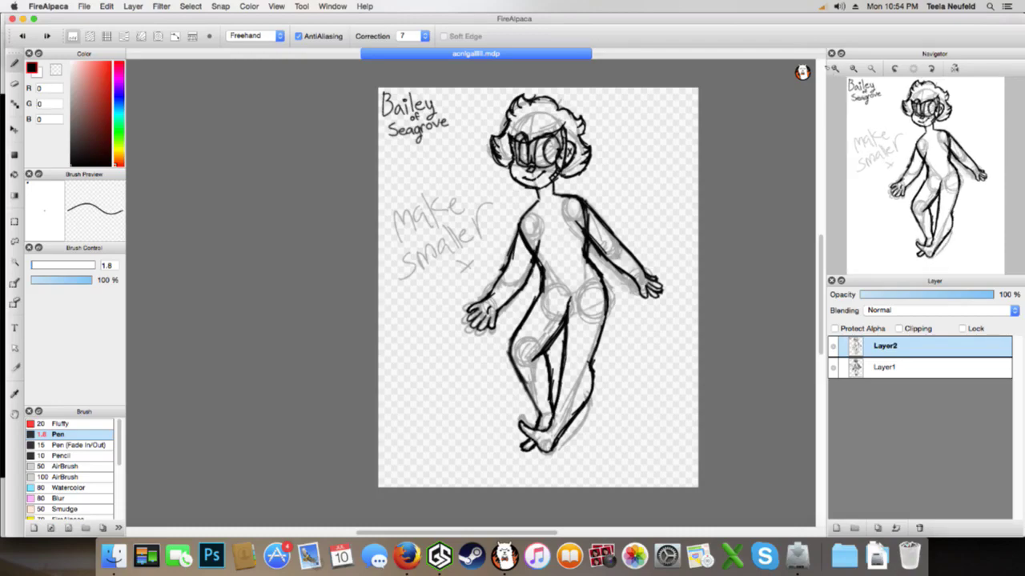
key(super+plus)
key(super+plus)
key(super+plus)
click(837, 69)
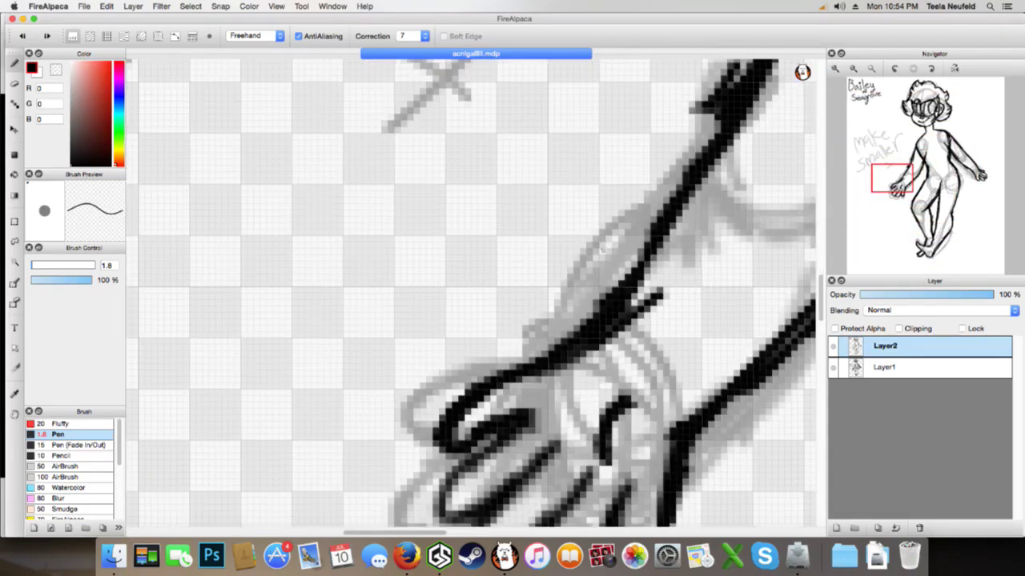
key(e)
mouse_move(456, 428)
mouse_down()
mouse_move(487, 421)
mouse_move(481, 394)
mouse_move(501, 377)
mouse_move(467, 387)
mouse_move(504, 377)
mouse_move(494, 403)
mouse_move(521, 366)
mouse_move(459, 392)
mouse_move(474, 385)
mouse_move(440, 418)
mouse_up()
key(b)
mouse_move(479, 383)
mouse_down()
mouse_move(428, 436)
mouse_move(460, 445)
mouse_move(513, 416)
mouse_up()
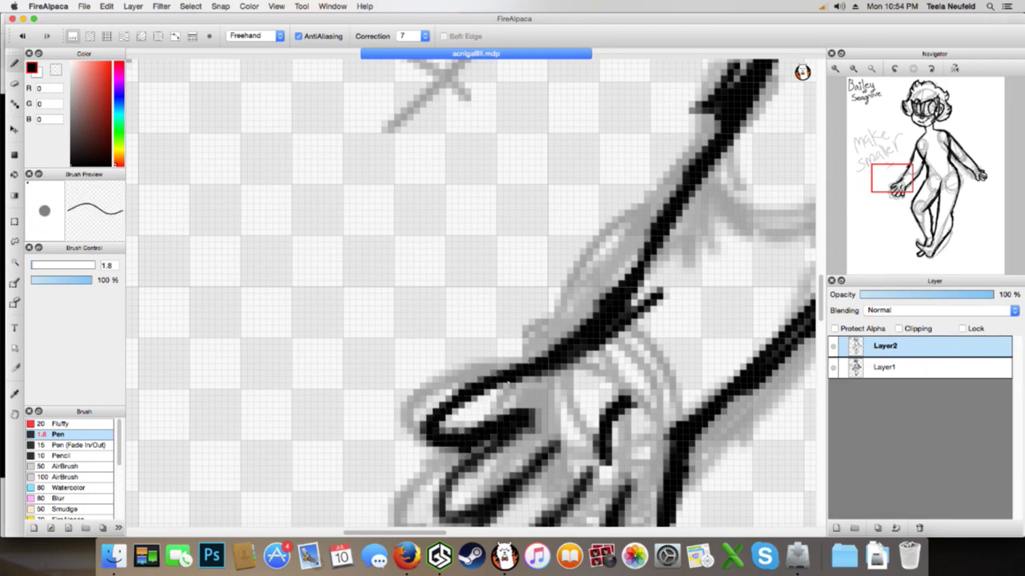
Erase the viewer-left shoulder's outer line and redraw it as a smoother curve running down into the upper arm
click(852, 69)
click(851, 69)
click(852, 69)
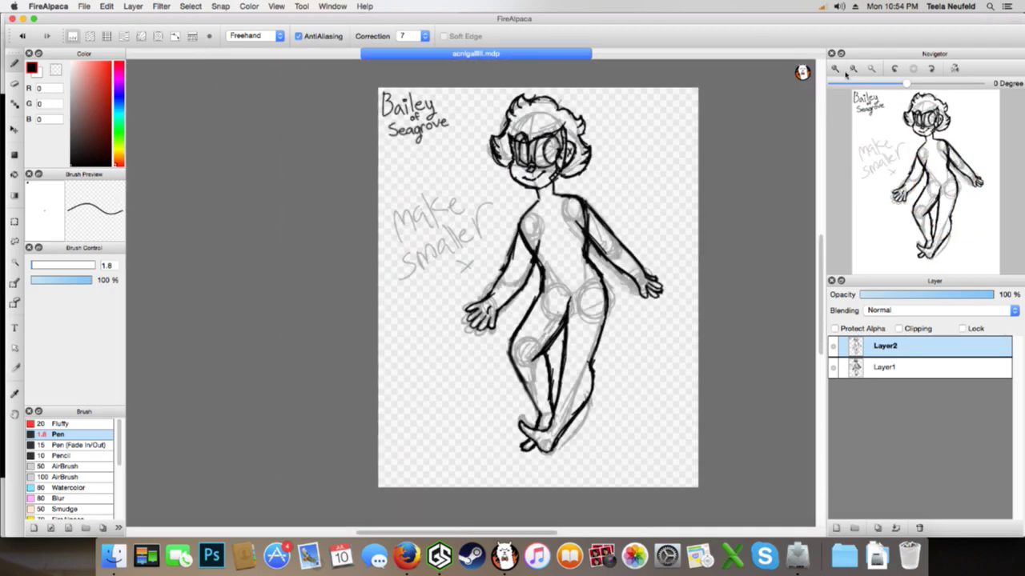
click(836, 70)
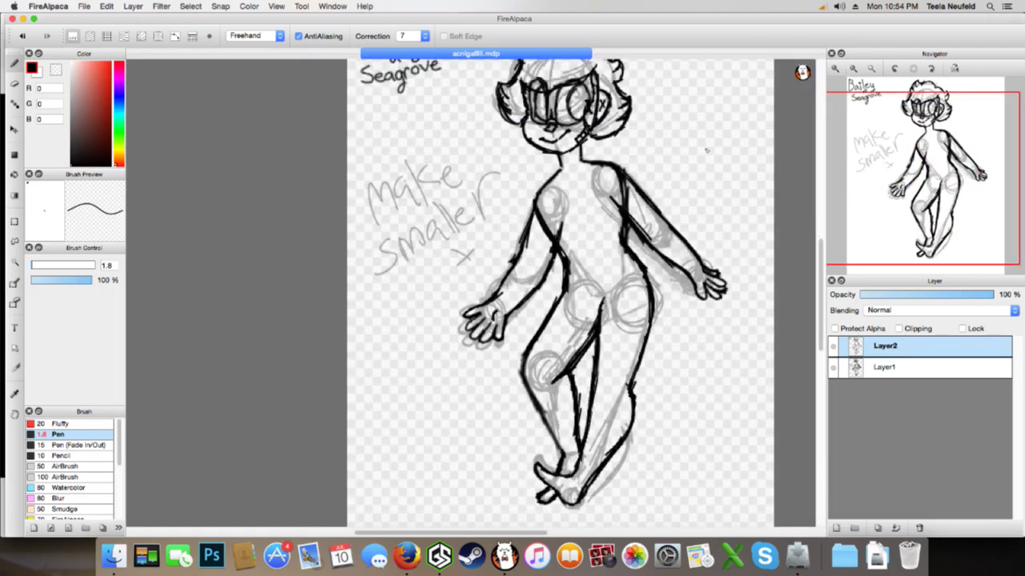
key(e)
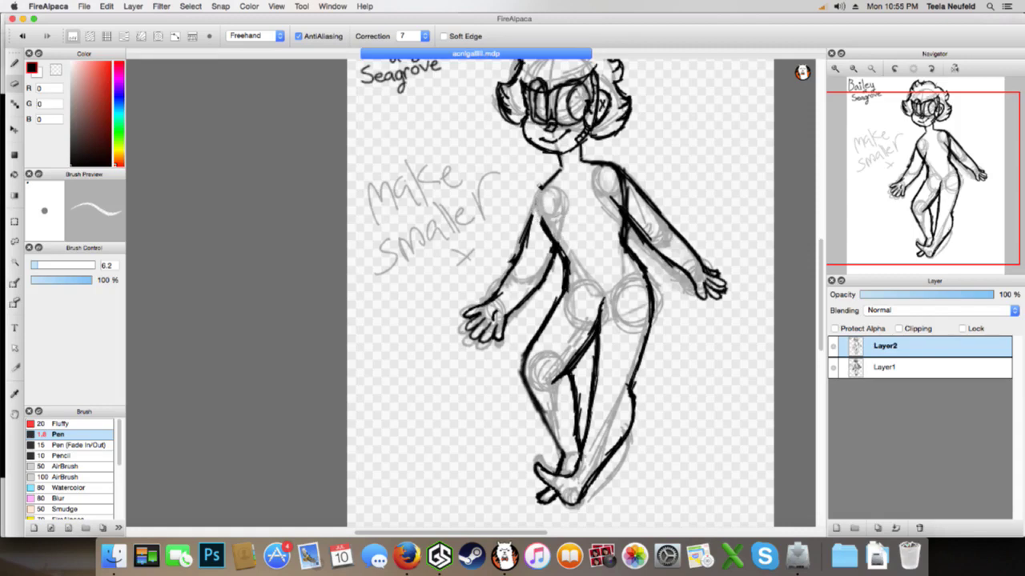
key(b)
drag(547, 184, 529, 227)
Erase the line crossing from the viewer-left shoulder to the torso and redraw it as a short line rising from the armpit
key(e)
drag(543, 217, 541, 229)
drag(550, 242, 552, 233)
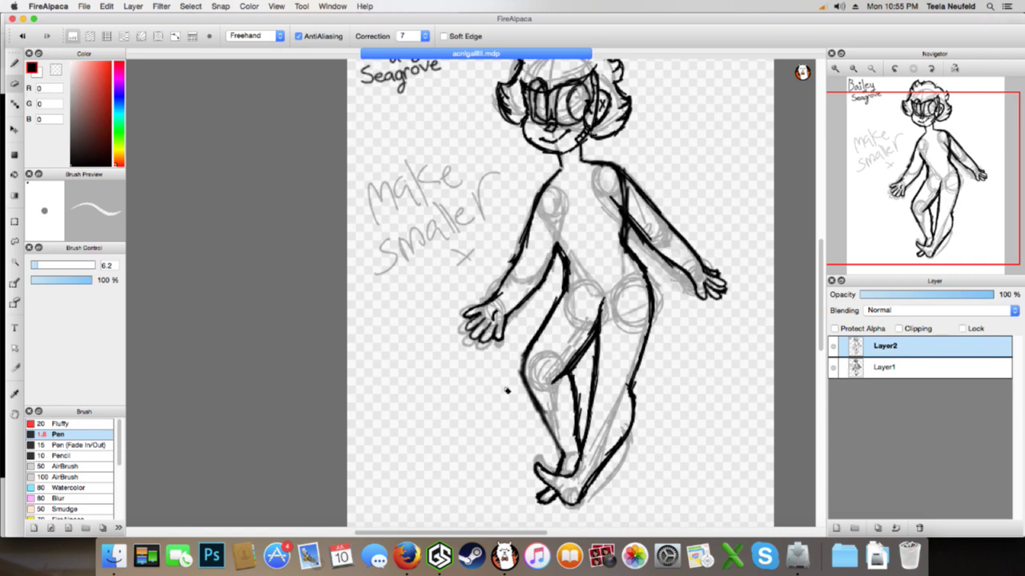
key(b)
drag(558, 245, 554, 205)
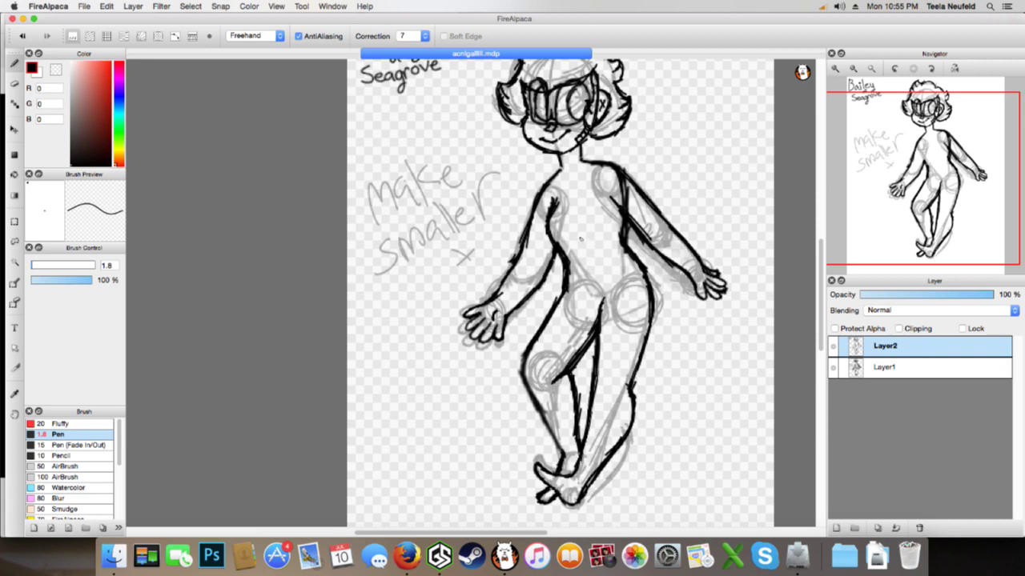
key(e)
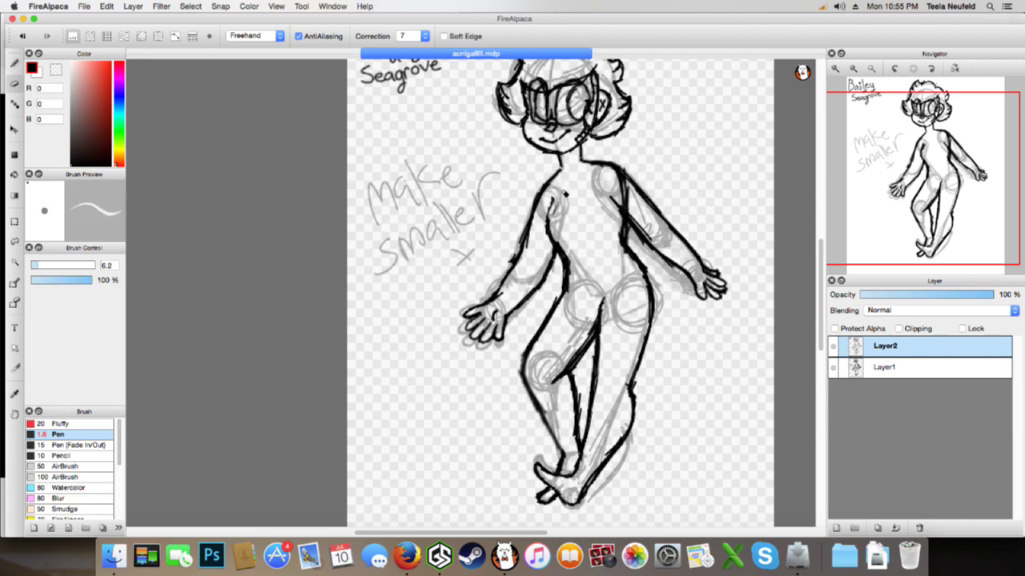
Erase the stray lines crossing from the viewer-right armpit onto the torso
key(super+z)
mouse_move(562, 214)
mouse_down()
mouse_move(560, 192)
mouse_move(619, 208)
mouse_move(606, 192)
mouse_move(615, 170)
mouse_move(626, 179)
mouse_move(612, 168)
mouse_move(629, 182)
mouse_move(619, 211)
mouse_up()
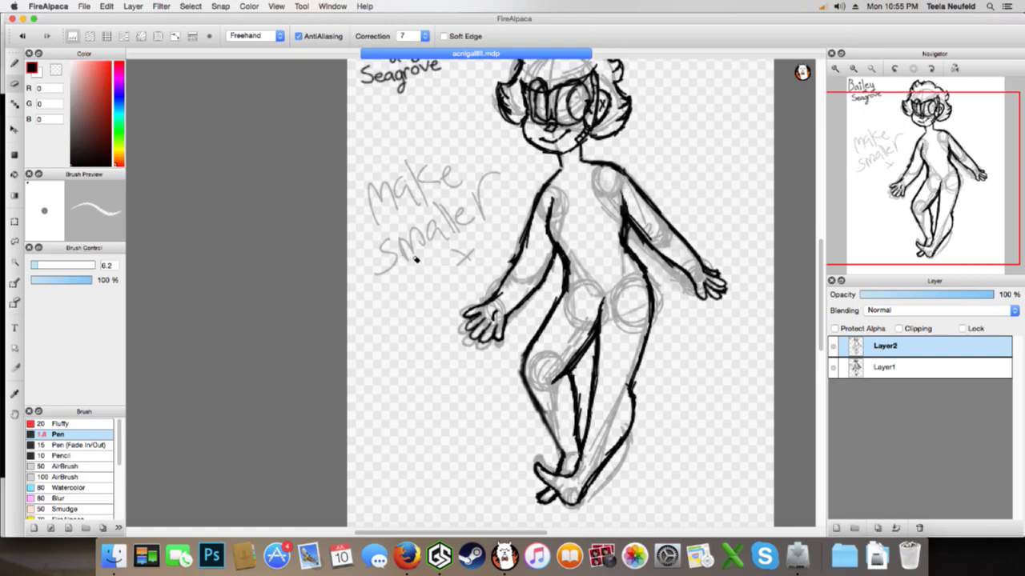
Erase and redraw the top of the line between the legs, and save the drawing
drag(601, 323, 605, 301)
key(b)
drag(600, 341, 603, 298)
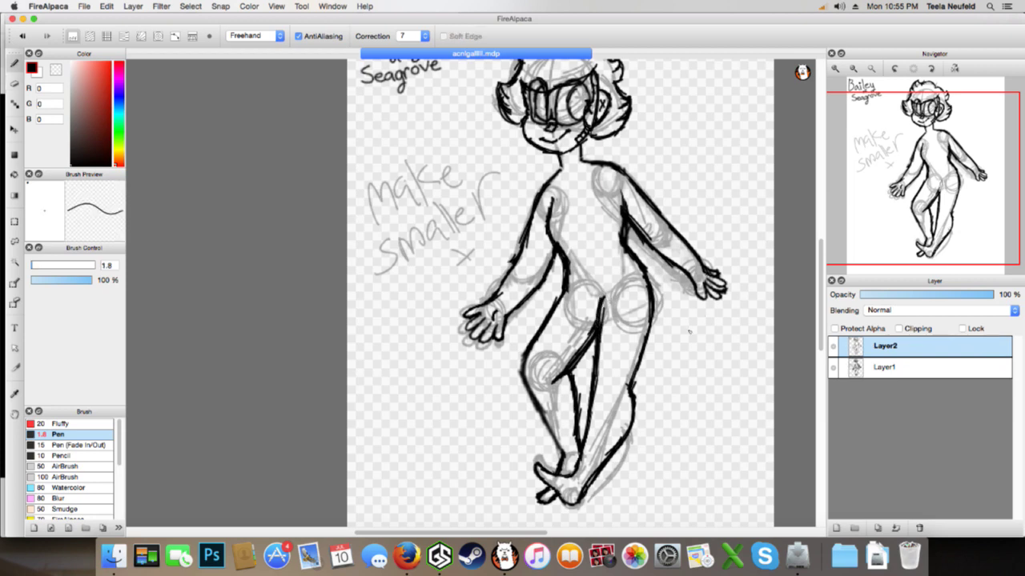
click(853, 68)
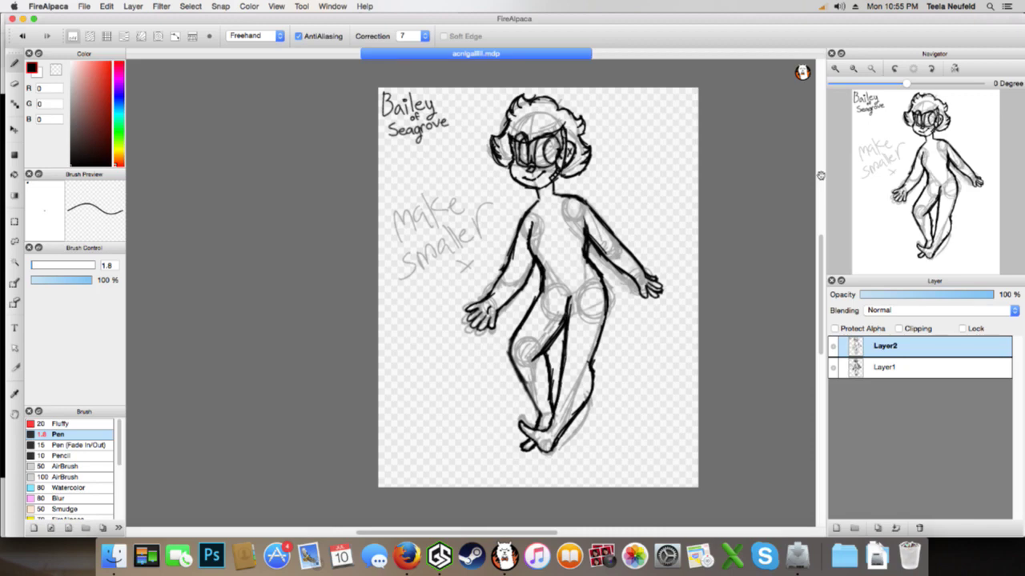
key(super+s)
Erase the handwritten "make smaller" note beside the figure on Layer1, using an eraser size of 20
key(super+Up)
key(super+Up)
key(super+Up)
key(super+Up)
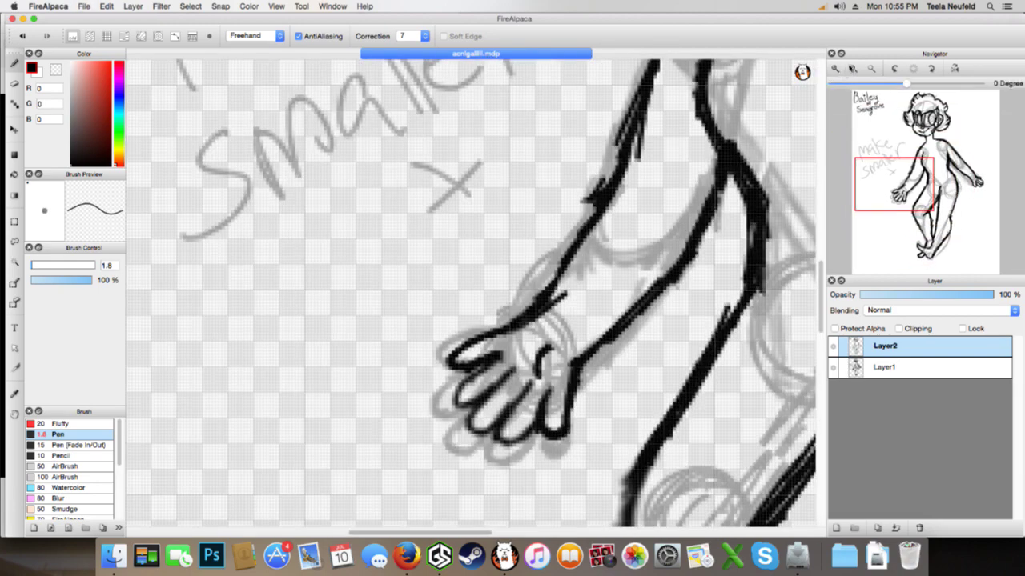
click(851, 69)
click(851, 68)
drag(890, 182, 874, 162)
click(872, 367)
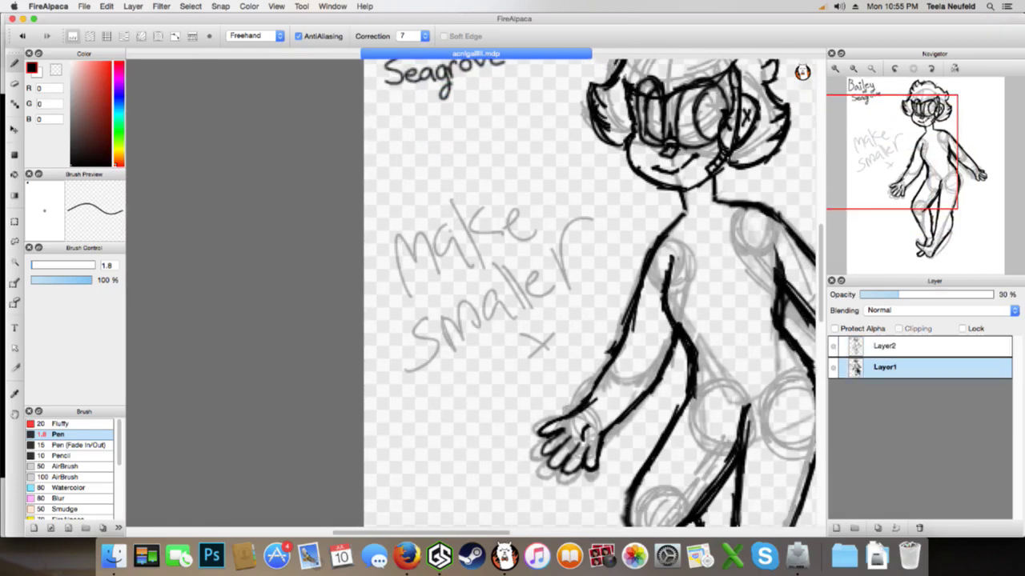
key(e)
drag(481, 210, 398, 266)
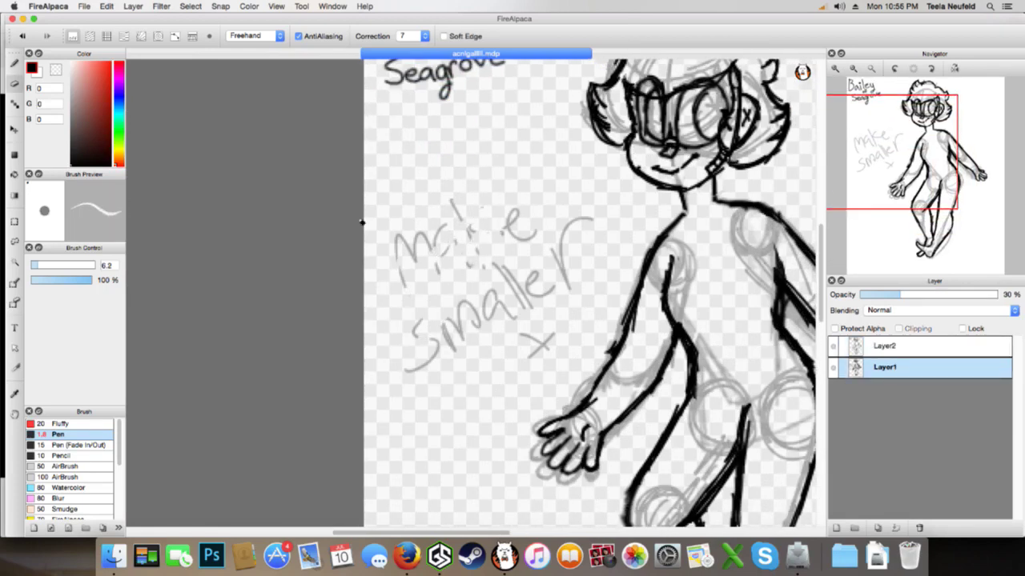
drag(49, 265, 57, 265)
mouse_move(387, 253)
mouse_down()
mouse_move(382, 286)
mouse_move(496, 299)
mouse_move(457, 355)
mouse_move(590, 210)
mouse_up()
drag(393, 382, 419, 384)
Set the eraser size to 6.2
click(107, 266)
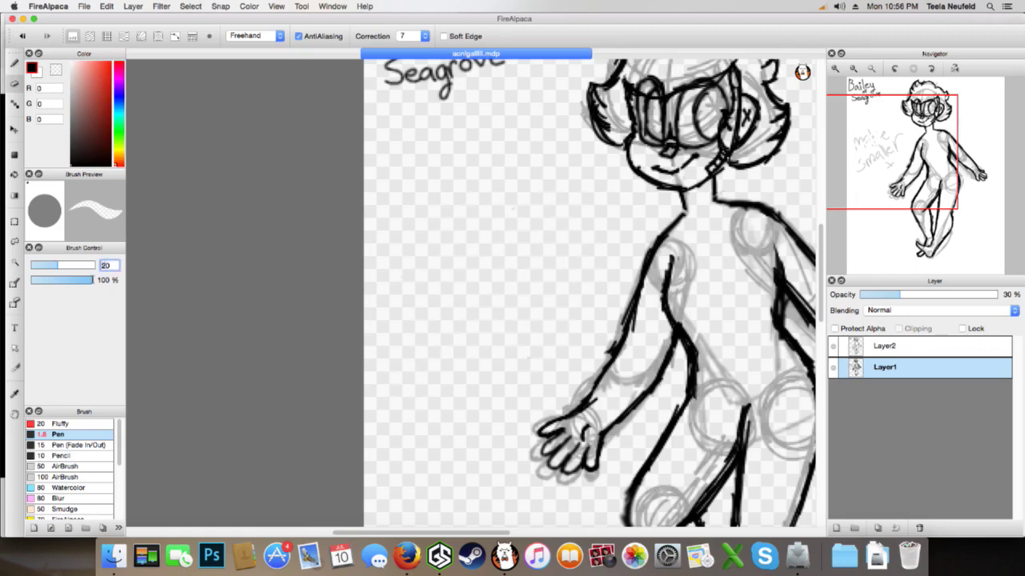
text(6)
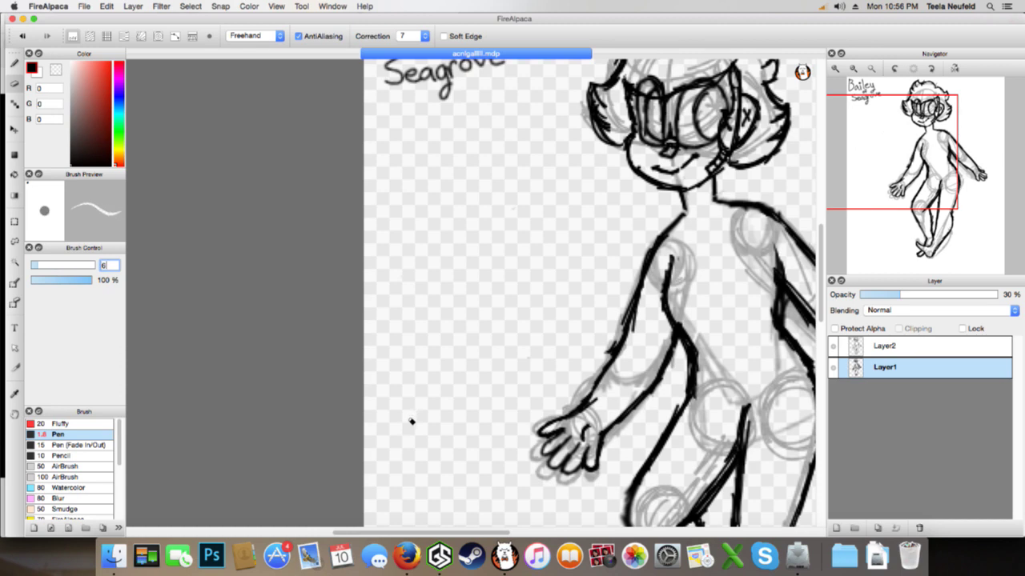
text(.2)
click(15, 63)
mouse_move(879, 159)
mouse_down()
mouse_move(941, 176)
mouse_move(912, 168)
mouse_move(911, 183)
mouse_up()
click(464, 228)
drag(462, 234, 450, 261)
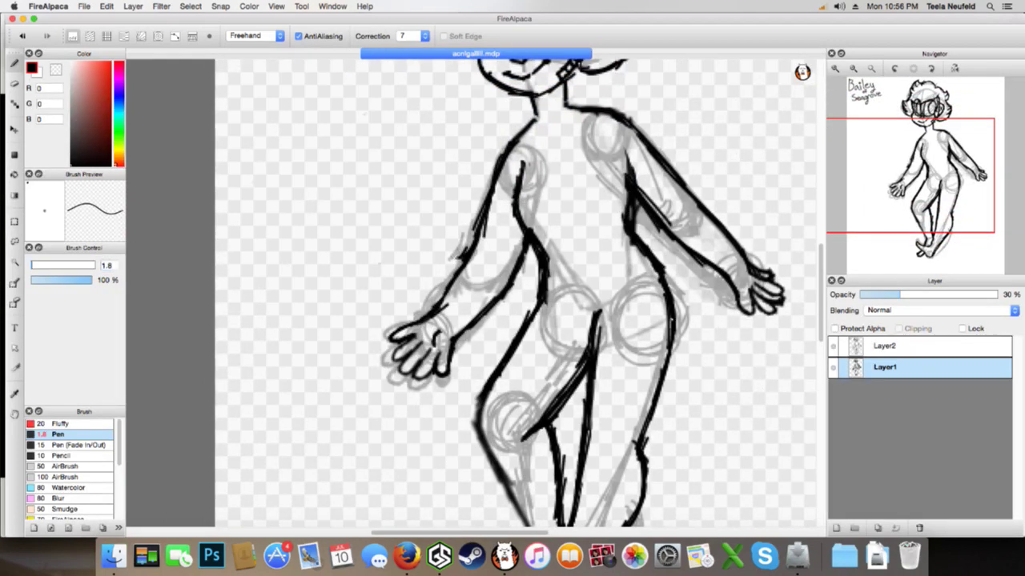
On Layer2, erase the spike at the viewer-left elbow and touch up the top of the line between the legs
click(872, 346)
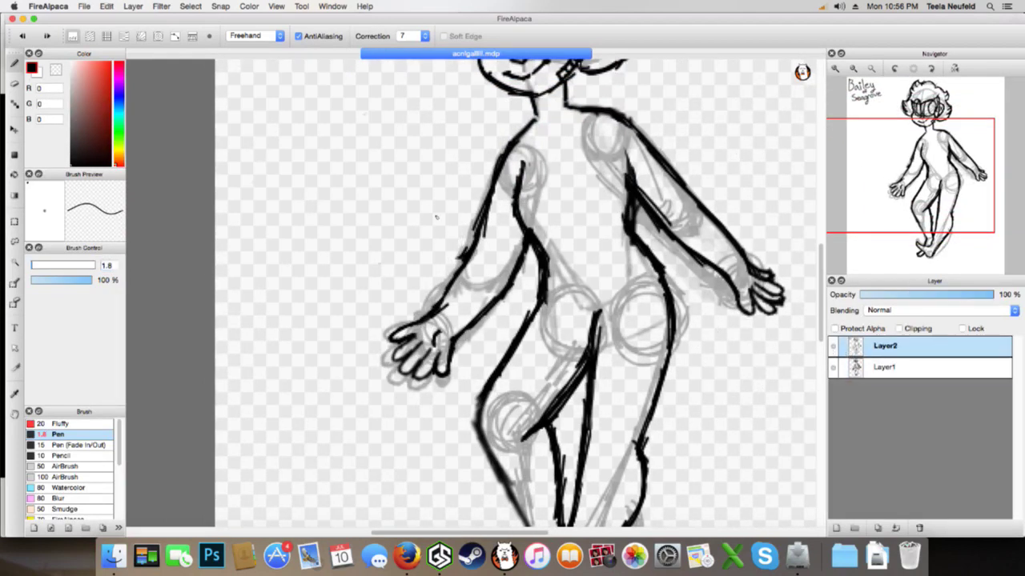
key(e)
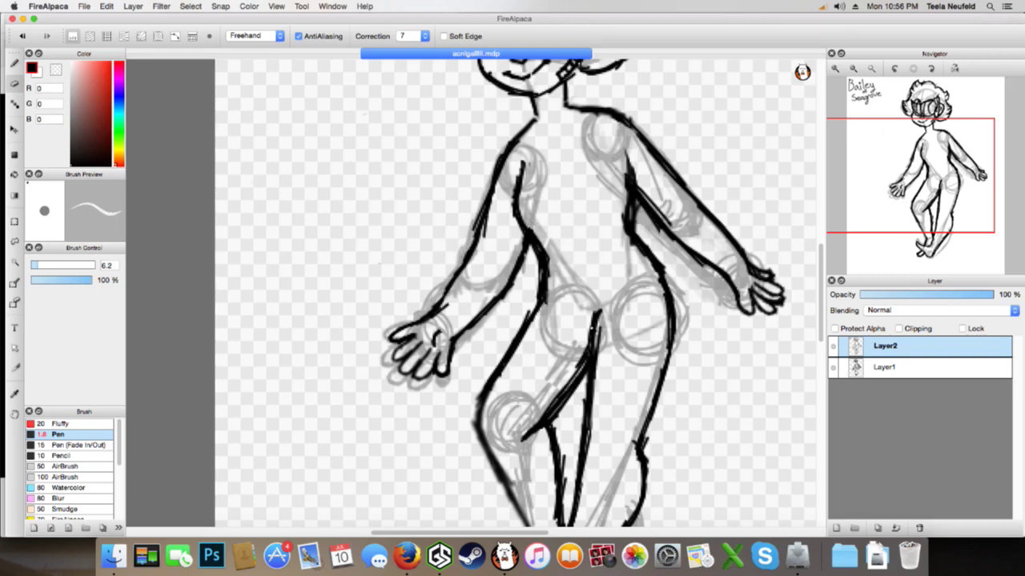
key(b)
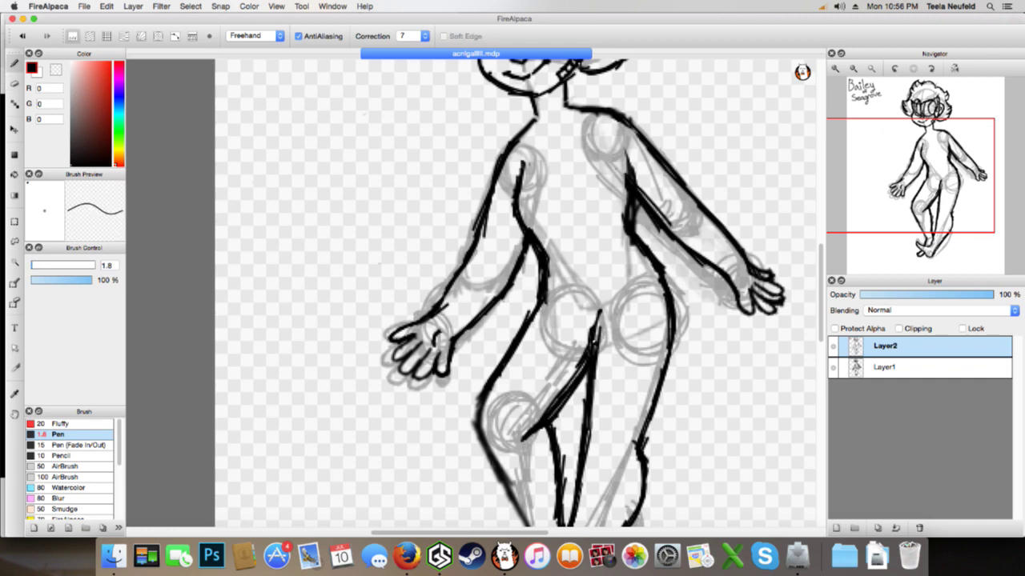
drag(598, 313, 593, 331)
Draw a small collar with two rounded flaps at the base of the neck
click(835, 68)
mouse_move(877, 176)
mouse_down()
mouse_move(900, 174)
mouse_move(888, 167)
mouse_up()
mouse_move(582, 181)
mouse_down()
mouse_move(573, 200)
mouse_move(623, 177)
mouse_move(610, 191)
mouse_up()
key(super+z)
key(super+z)
key(super+z)
mouse_move(584, 195)
mouse_down()
mouse_move(624, 182)
mouse_move(612, 202)
mouse_move(628, 201)
mouse_move(634, 172)
mouse_move(576, 213)
mouse_up()
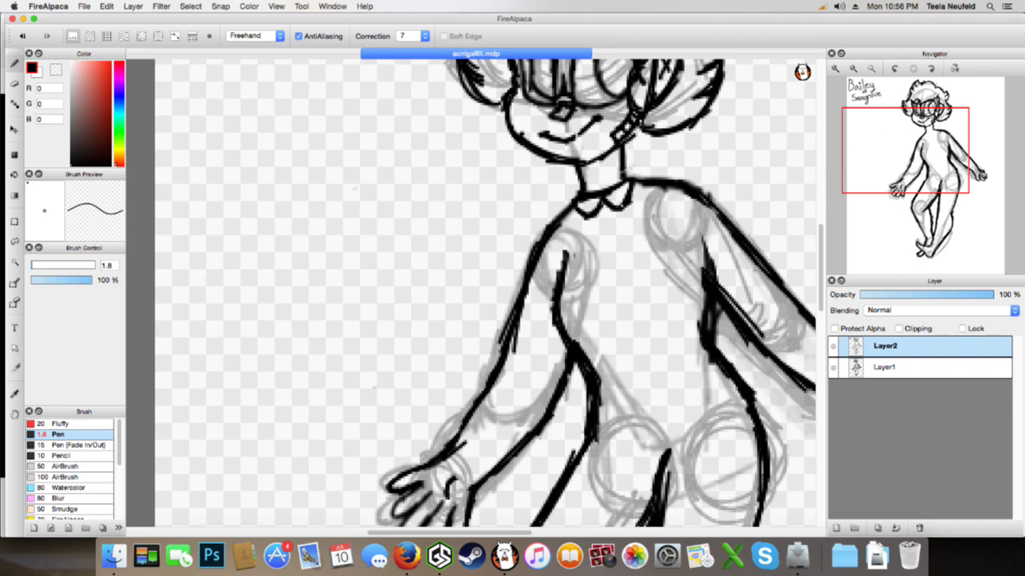
Draw a sleeve cuff of two parallel curved lines across the viewer-left wrist
drag(874, 170, 887, 182)
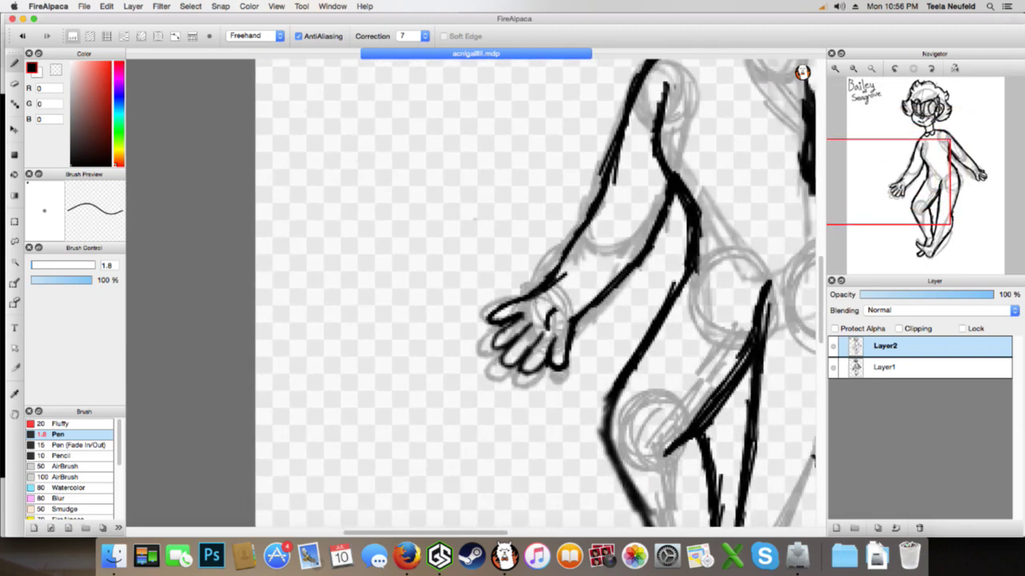
drag(548, 285, 575, 317)
drag(554, 278, 581, 311)
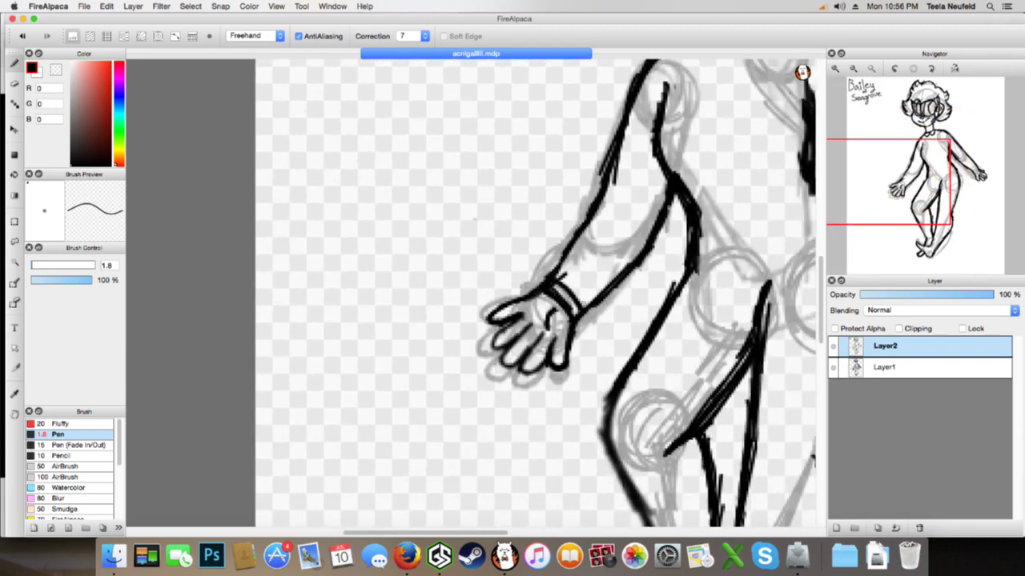
Draw a matching sleeve cuff with short curved strokes across the viewer-right wrist
scroll(767, 169, right, 8)
scroll(767, 170, up, 1)
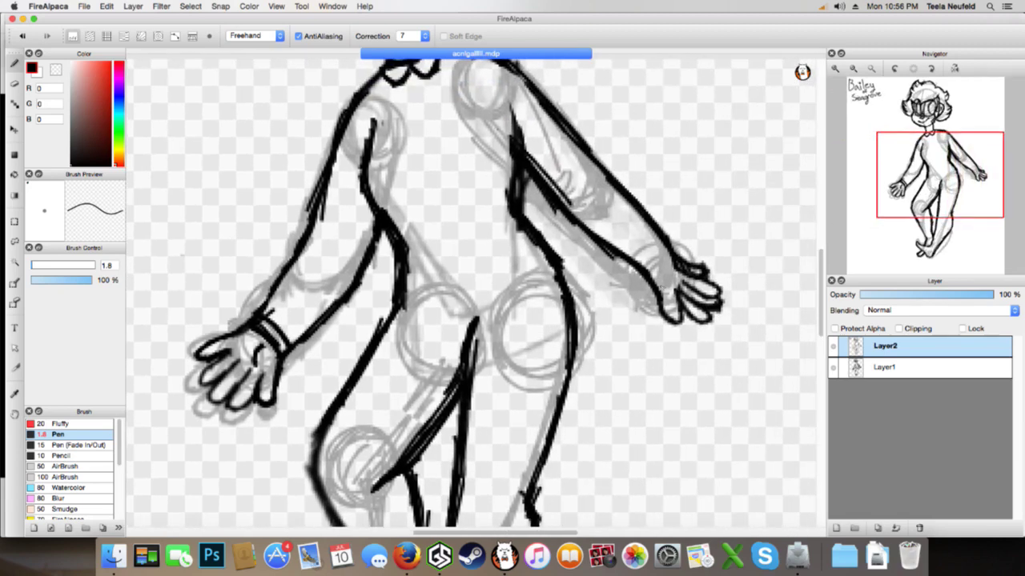
mouse_move(672, 276)
mouse_down()
mouse_move(656, 286)
mouse_move(652, 278)
mouse_up()
drag(669, 258, 650, 281)
drag(663, 264, 649, 277)
scroll(733, 198, down, 5)
scroll(732, 199, left, 2)
mouse_move(431, 225)
mouse_down()
mouse_move(504, 243)
mouse_move(494, 245)
mouse_move(540, 228)
mouse_move(592, 225)
mouse_up()
drag(528, 237, 607, 217)
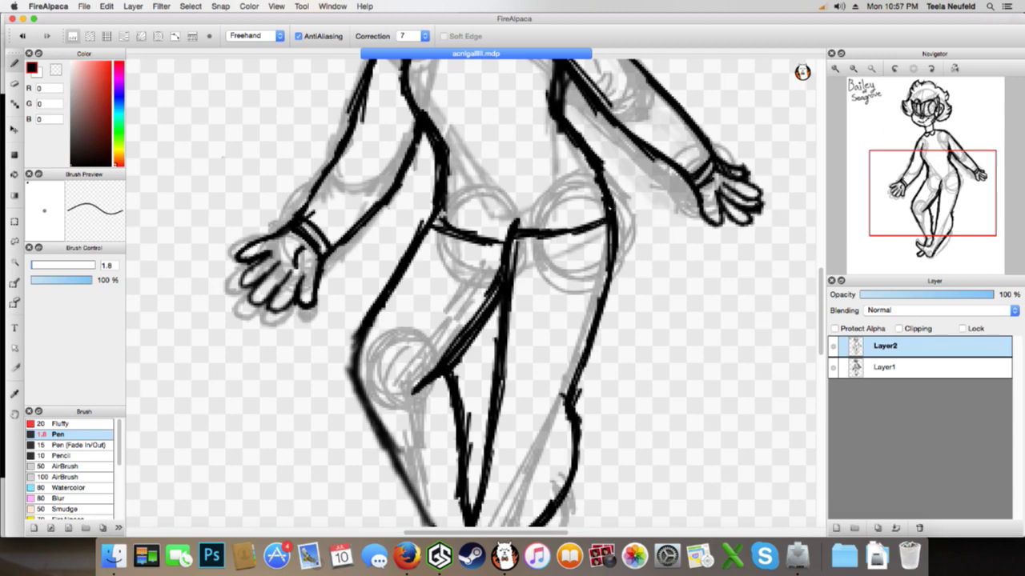
drag(439, 221, 508, 235)
key(super+z)
key(super+z)
key(super+z)
key(super+z)
key(super+z)
Draw a downward-curving shirt hem across the hips from one side of the body to the other
mouse_move(435, 221)
mouse_down()
mouse_move(469, 234)
mouse_move(536, 233)
mouse_move(586, 215)
mouse_up()
drag(532, 240, 606, 210)
mouse_move(567, 237)
mouse_down()
mouse_move(604, 214)
mouse_move(593, 216)
mouse_up()
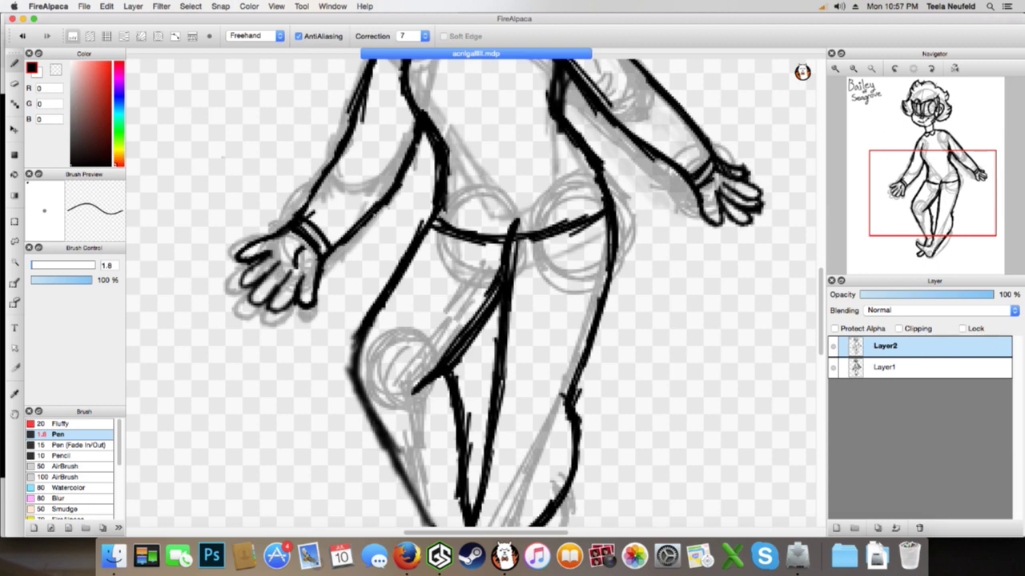
Erase the old hip lines above the hem and redraw both torso sides flaring outward to meet the hem's ends
mouse_move(424, 221)
mouse_down()
mouse_move(437, 174)
mouse_move(453, 177)
mouse_move(435, 216)
mouse_up()
key(e)
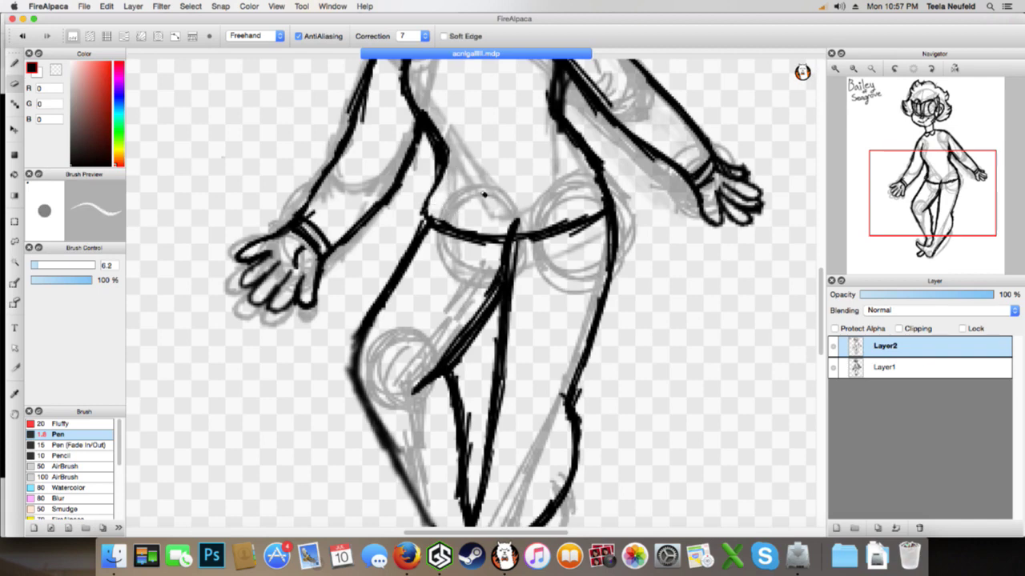
mouse_move(604, 203)
mouse_down()
mouse_move(613, 199)
mouse_move(587, 172)
mouse_move(613, 187)
mouse_up()
key(b)
mouse_move(595, 148)
mouse_down()
mouse_move(622, 200)
mouse_move(610, 205)
mouse_up()
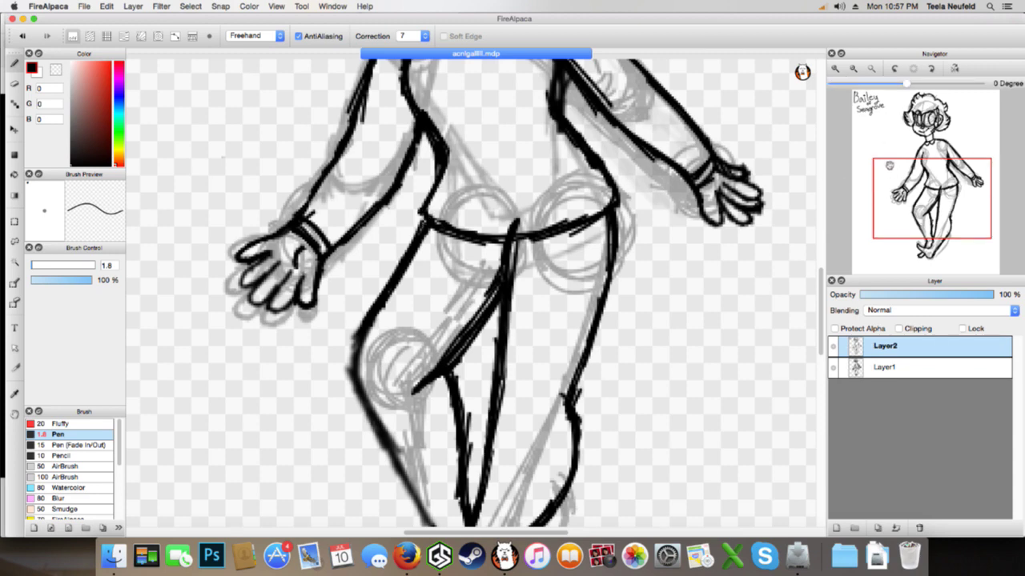
Erase the end of the leg line poking above the shirt hem and save the drawing
key(e)
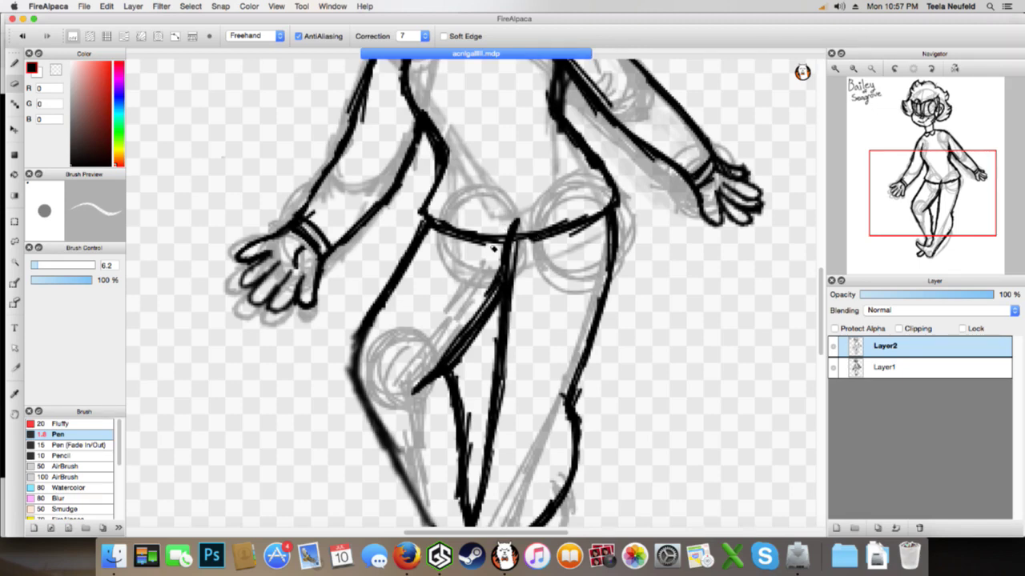
key(super+s)
Examine the whole figure at a reduced zoom, and return to the close view of the hips
mouse_move(875, 145)
click(854, 69)
click(854, 70)
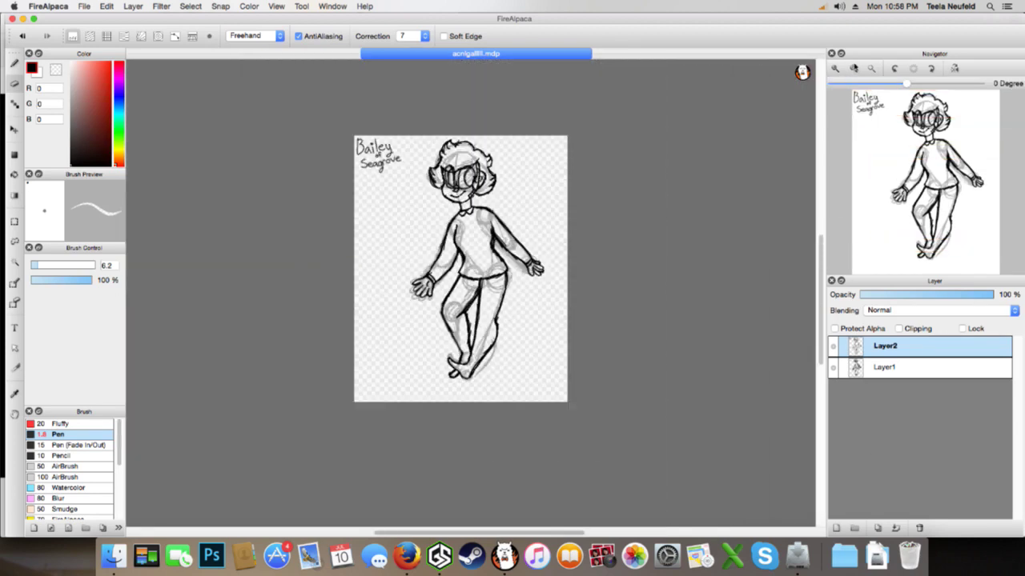
click(834, 69)
click(835, 68)
click(835, 68)
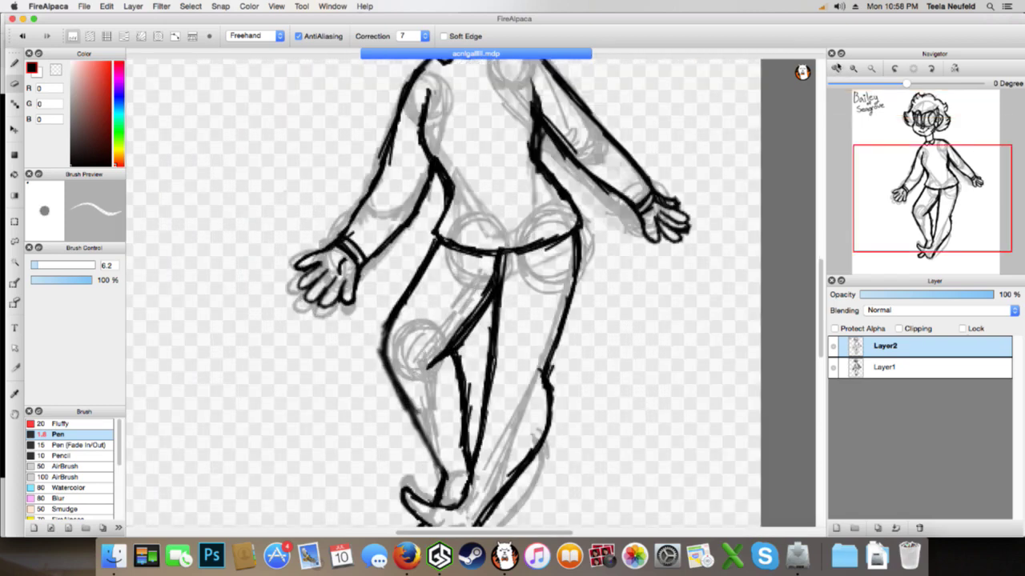
click(835, 69)
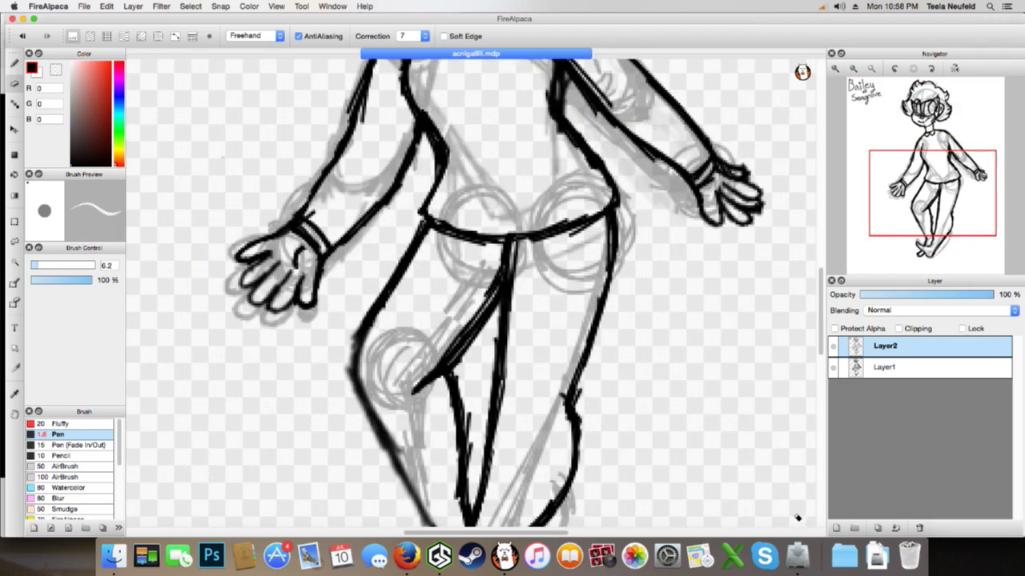
Switch to the Installer and close its finished Telestream Audio Driver window
click(805, 567)
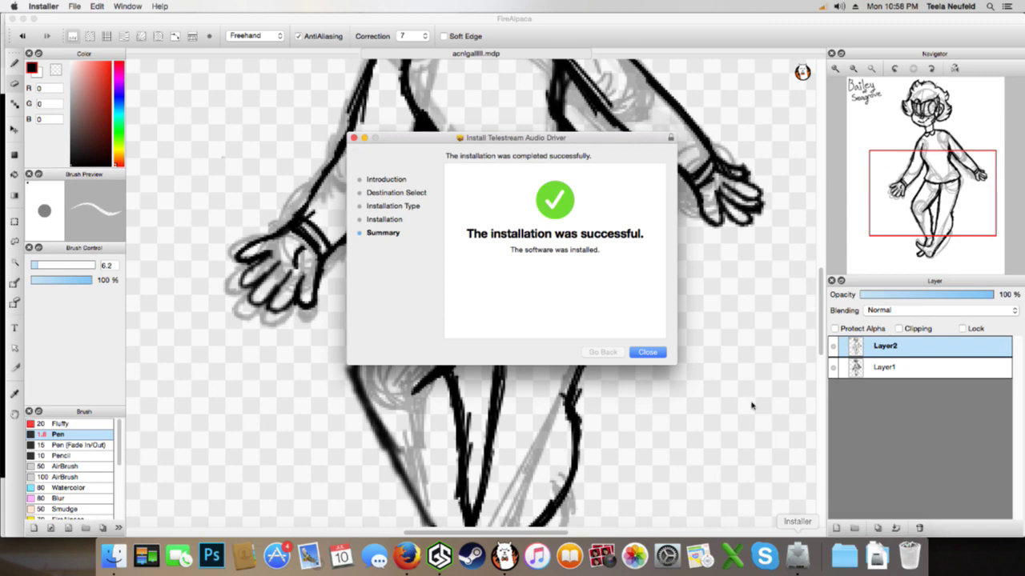
click(647, 352)
Switch to Firefox and check the YouTube live stream page's viewer information and live chat
click(424, 556)
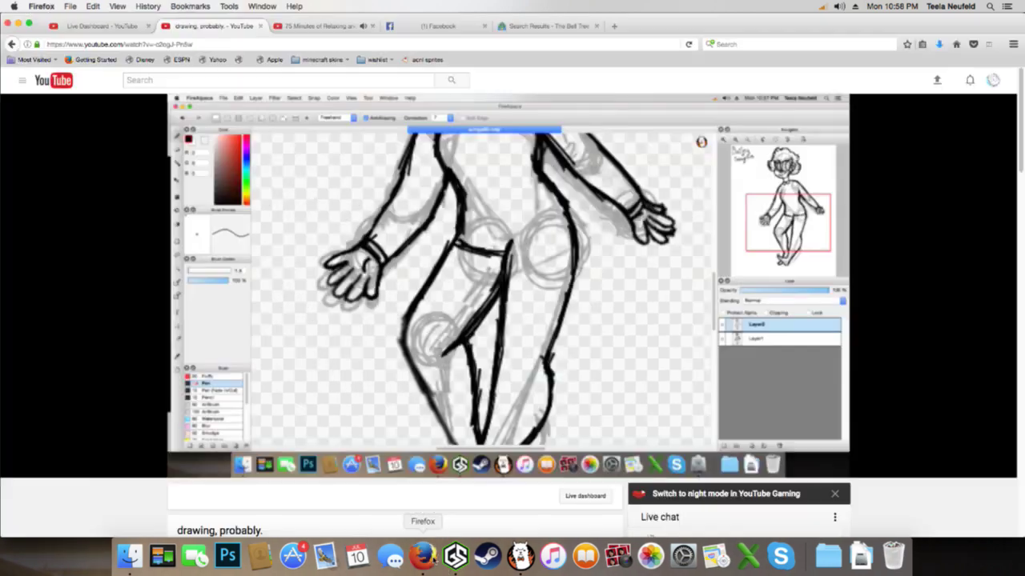
scroll(438, 404, down, 3)
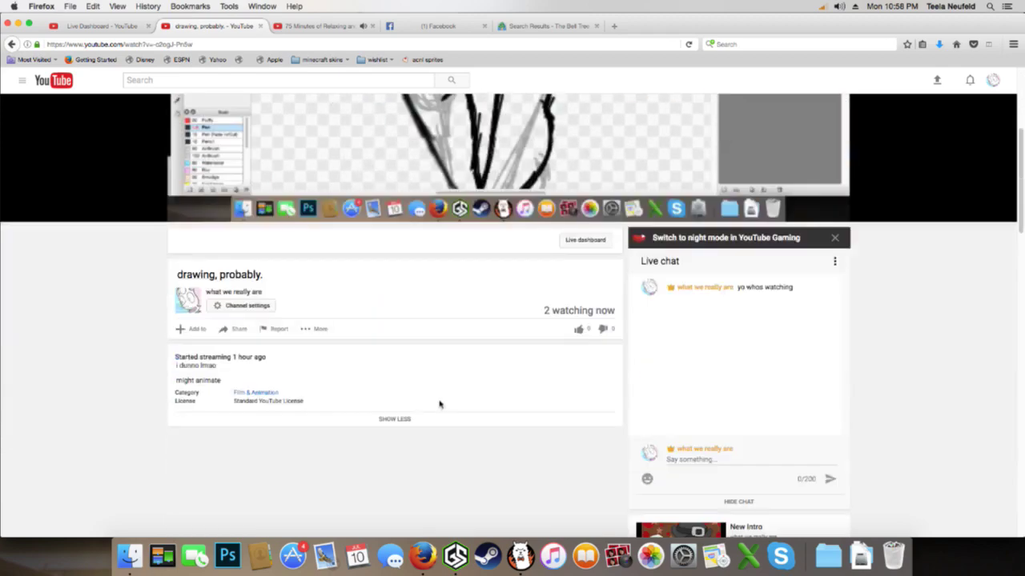
scroll(438, 404, up, 3)
Open the notifications on the Facebook page and mark them all as read
click(432, 24)
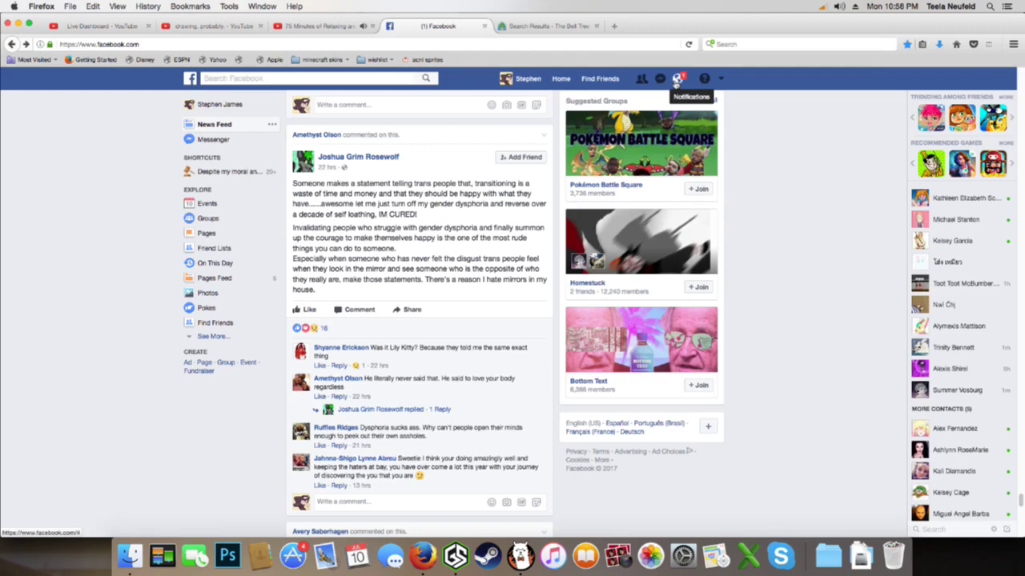
click(676, 79)
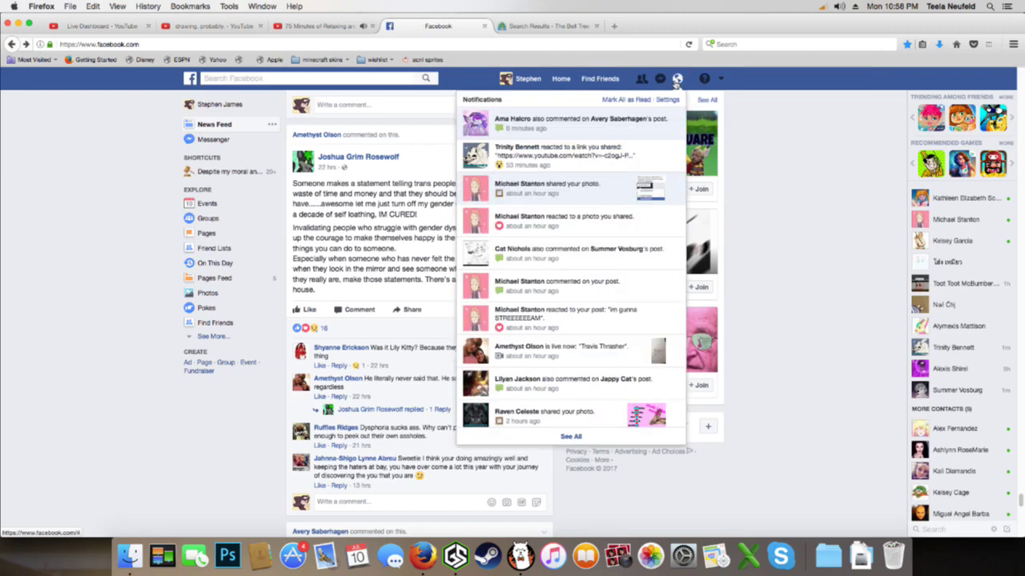
click(631, 101)
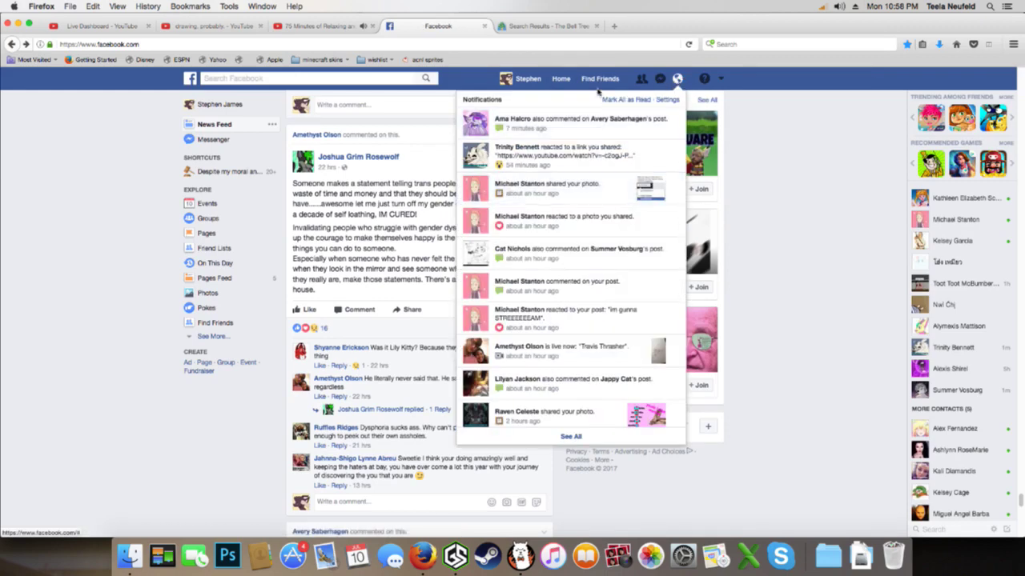
Reload the Facebook home feed and look through its newest posts
click(558, 80)
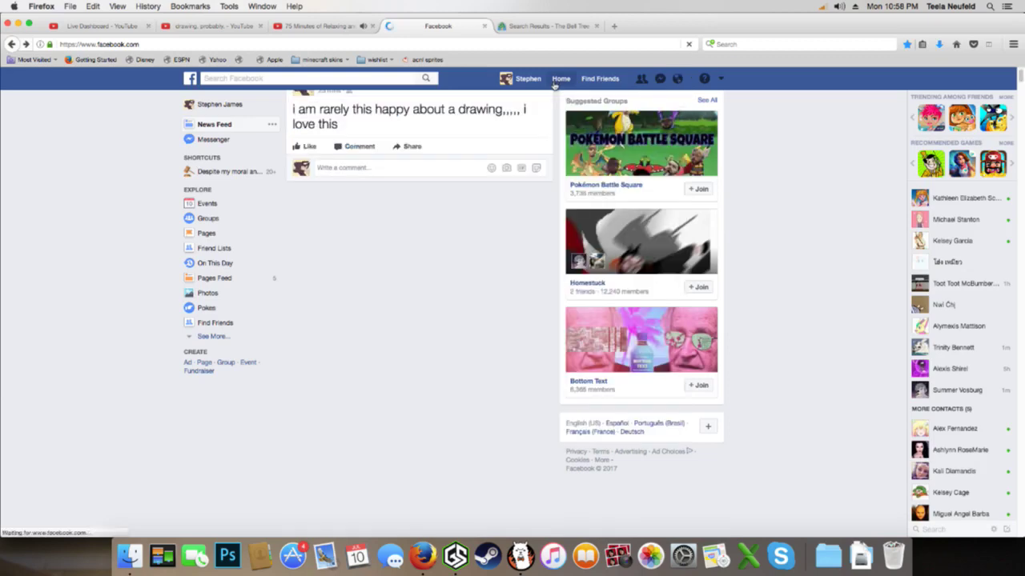
scroll(513, 330, down, 3)
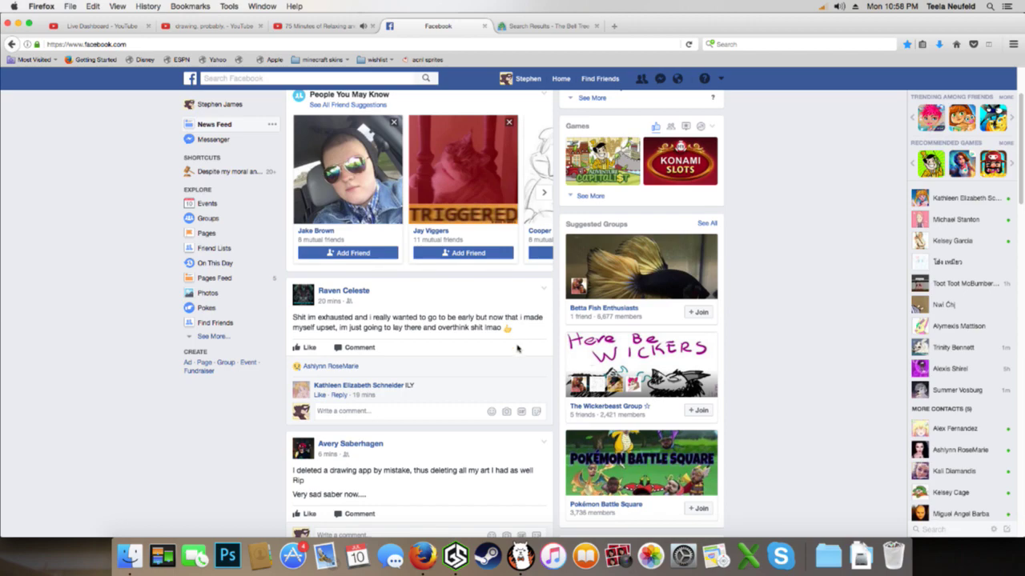
scroll(517, 348, down, 6)
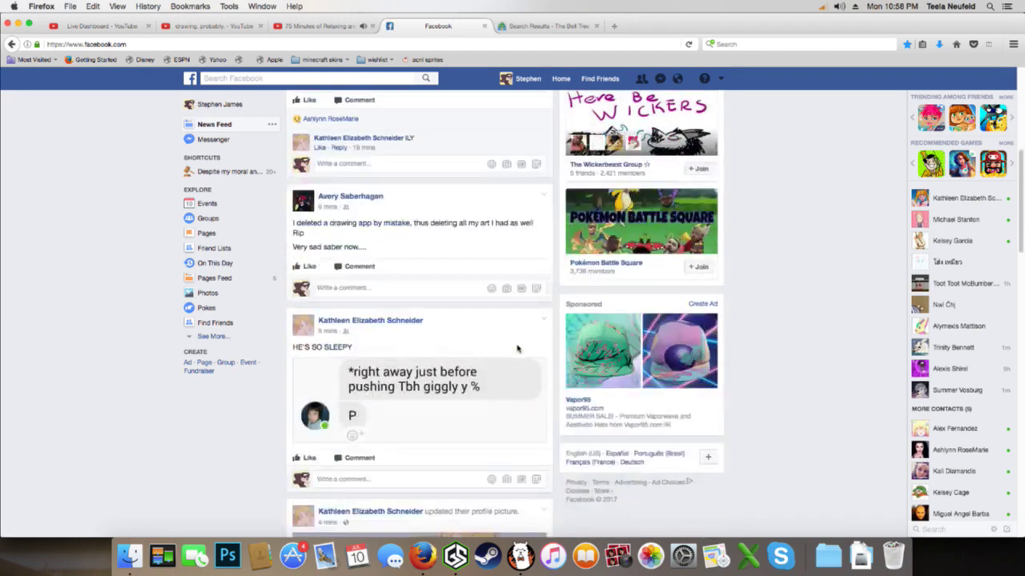
scroll(517, 348, up, 3)
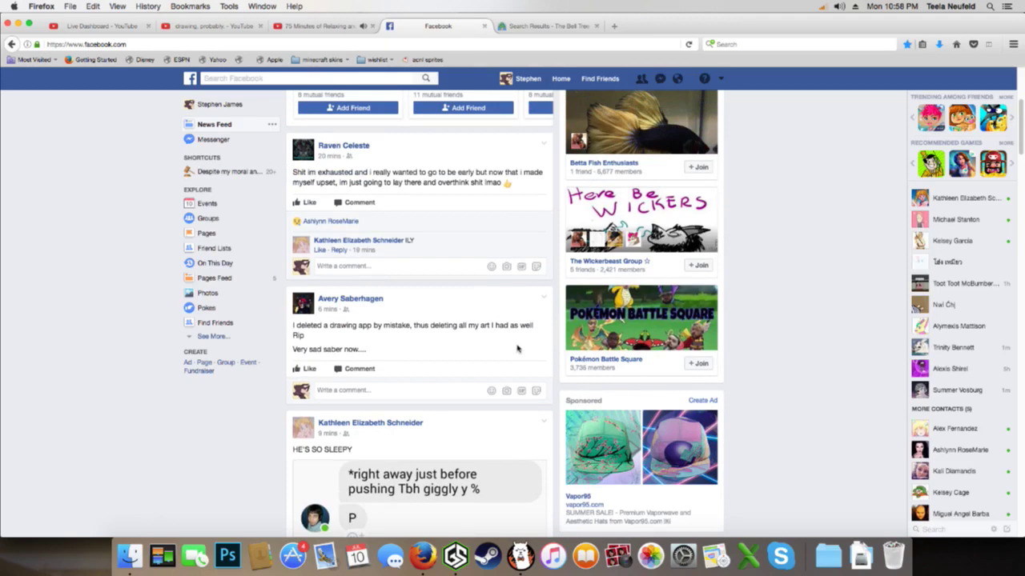
scroll(517, 348, down, 3)
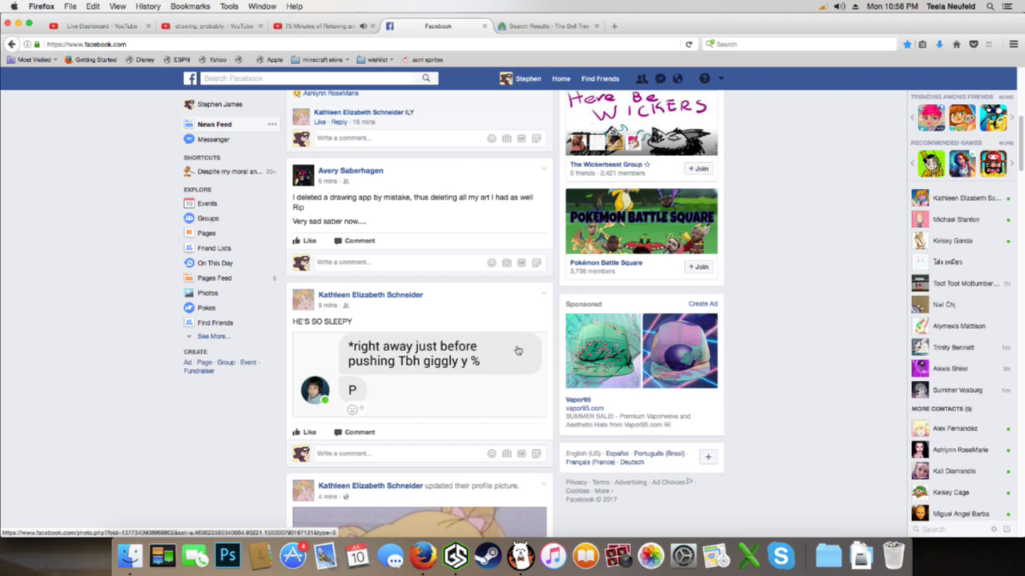
Expand the long comment under the "Who is my most attractive oc/character?" post and view the pink character's reference photo
scroll(518, 349, down, 9)
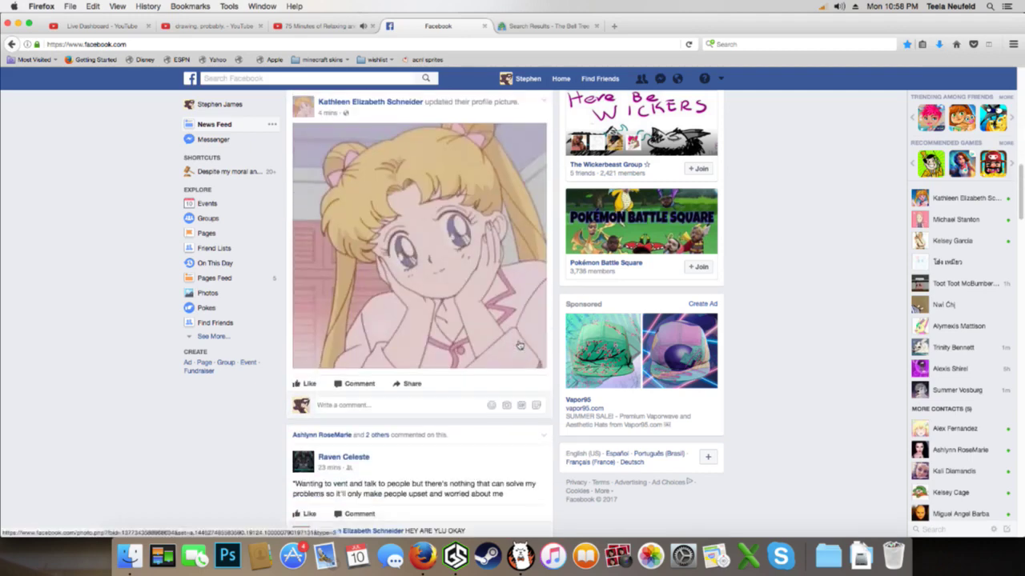
scroll(518, 347, down, 13)
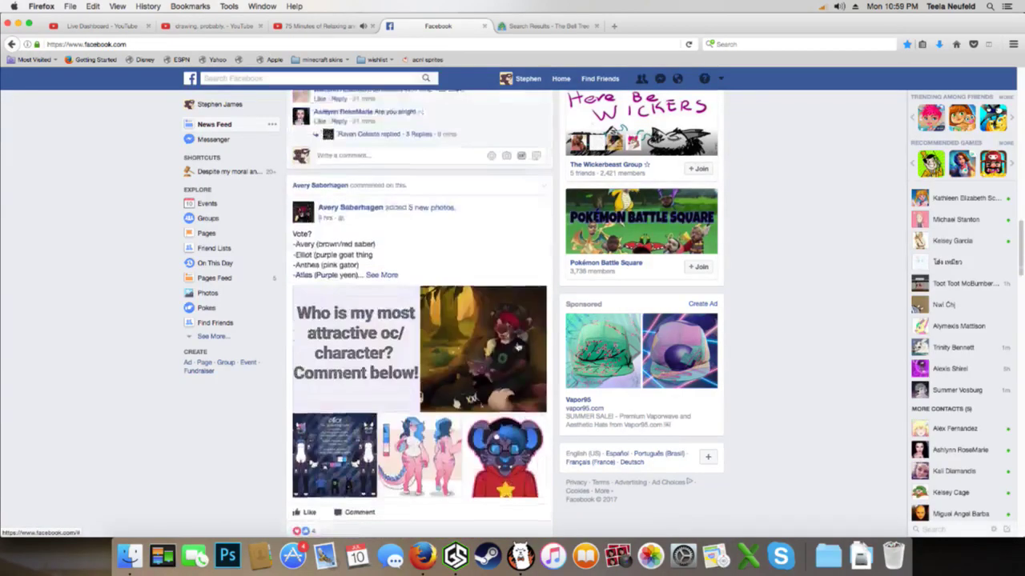
scroll(517, 348, down, 5)
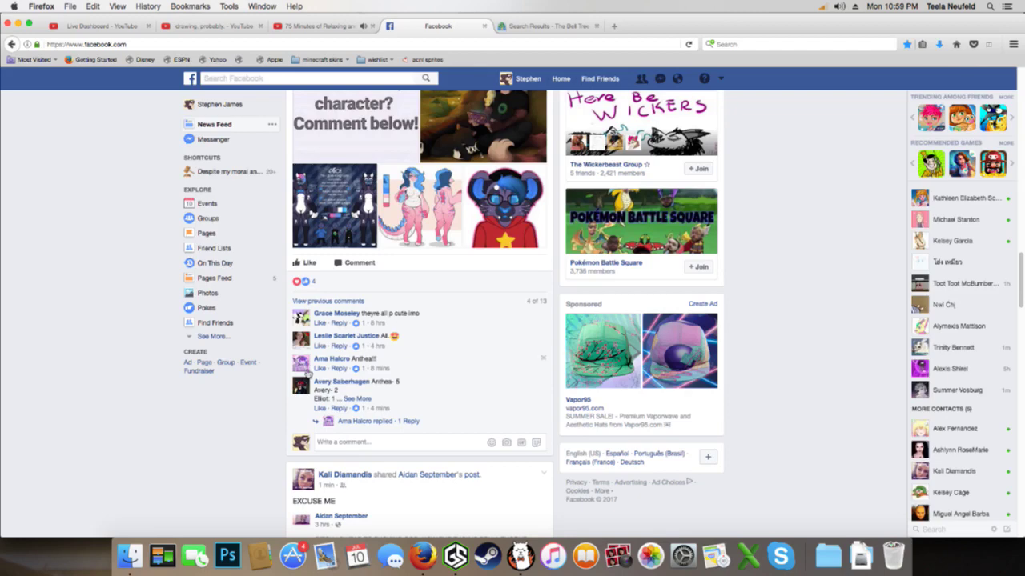
click(358, 399)
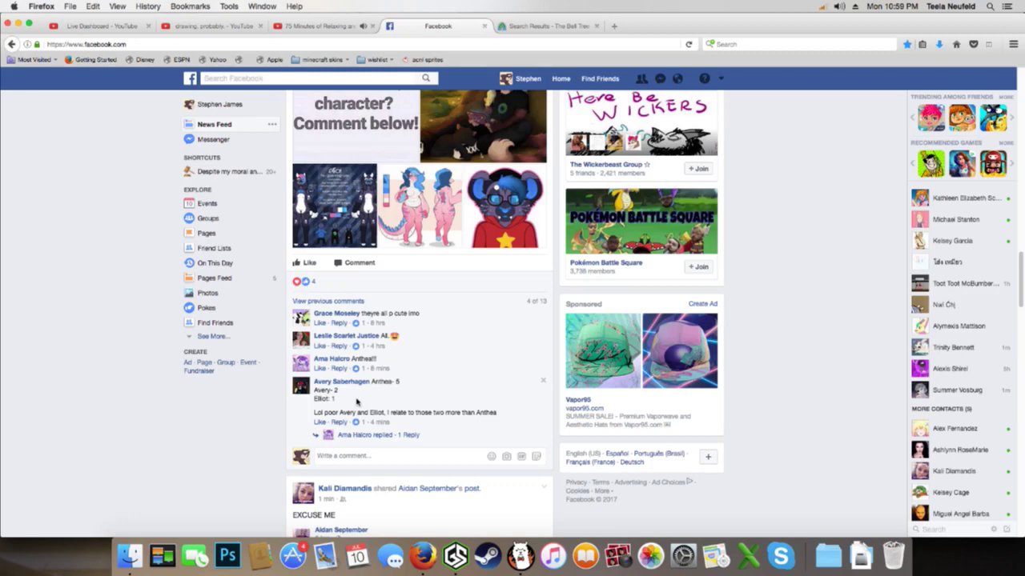
click(420, 207)
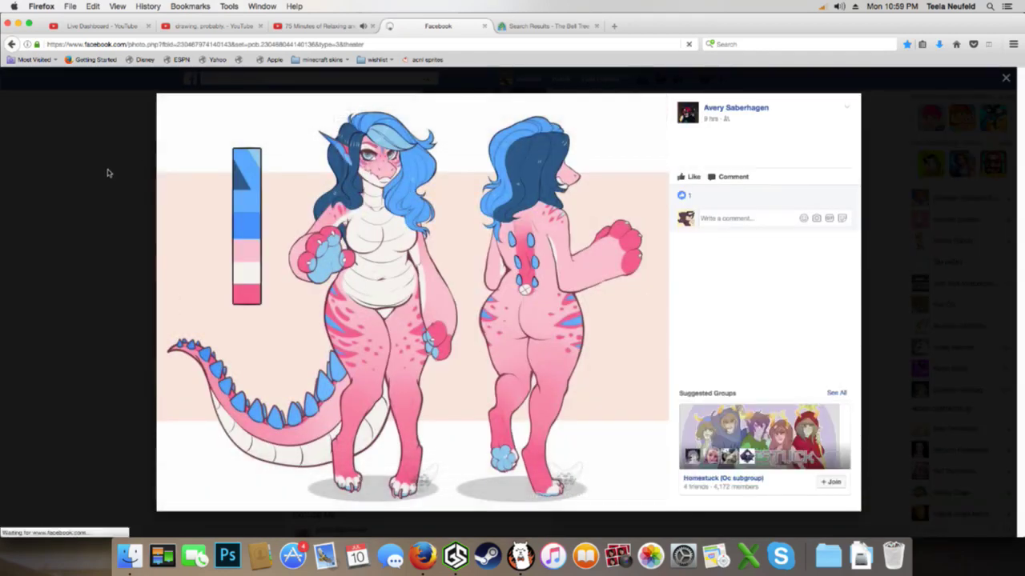
click(107, 173)
View the enlarged Team Rocket cosplay photo from the #TeenDistrict memory shared in the feed
scroll(132, 186, down, 10)
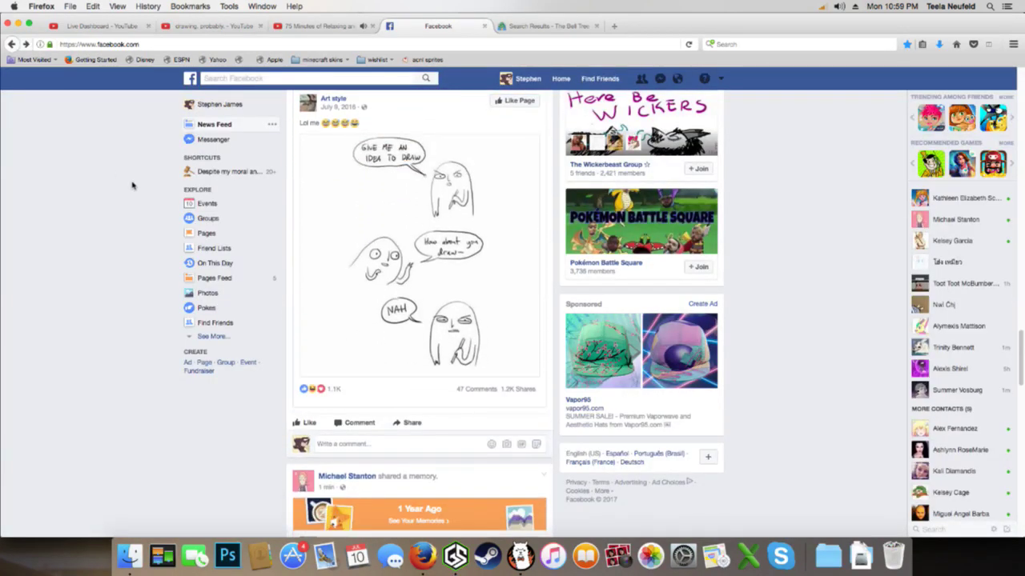
scroll(132, 186, down, 5)
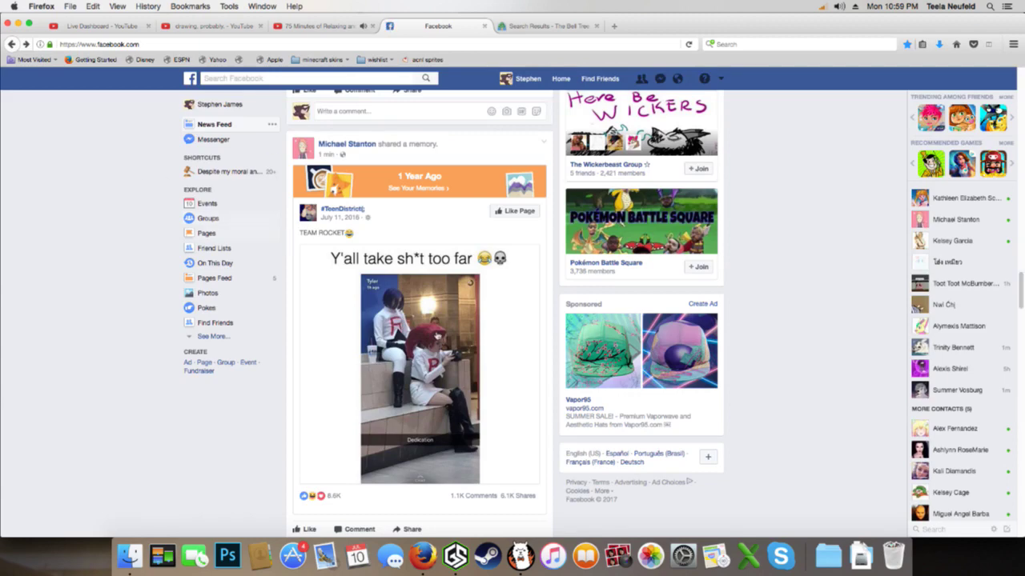
click(438, 335)
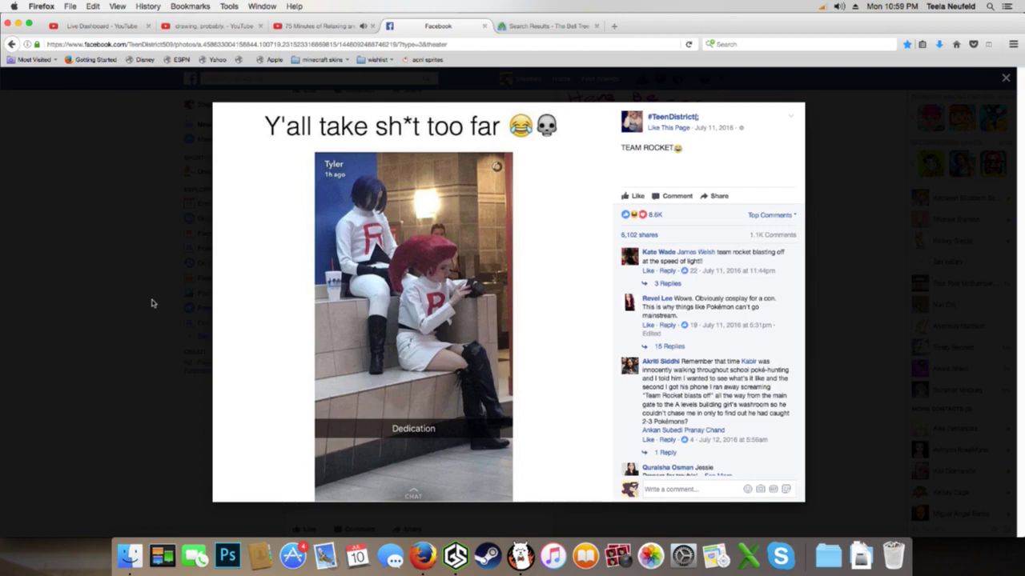
click(152, 302)
Look through the following feed posts and pause the fursuit video from The Reasonable Furry
scroll(150, 300, down, 5)
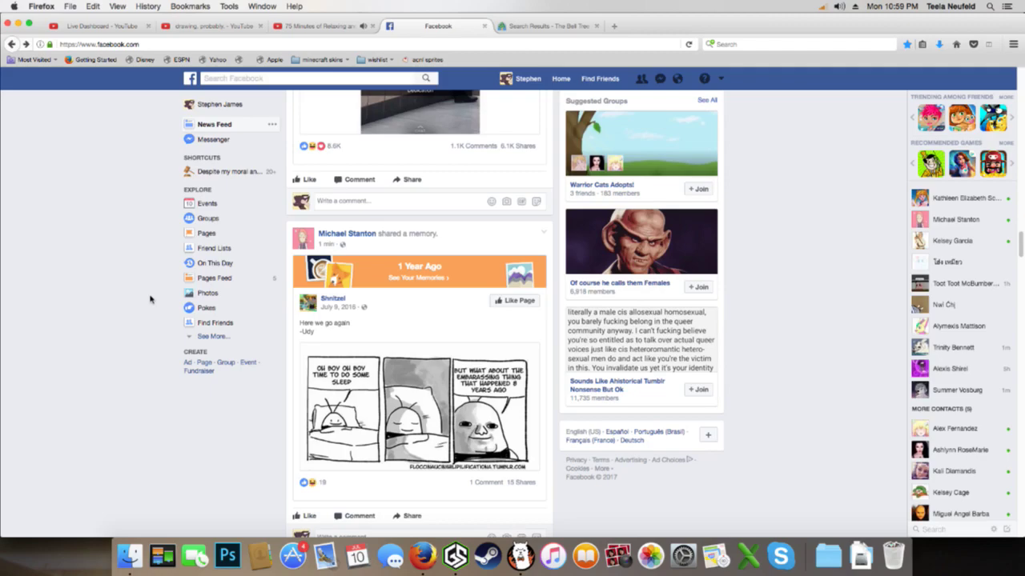
scroll(150, 299, down, 10)
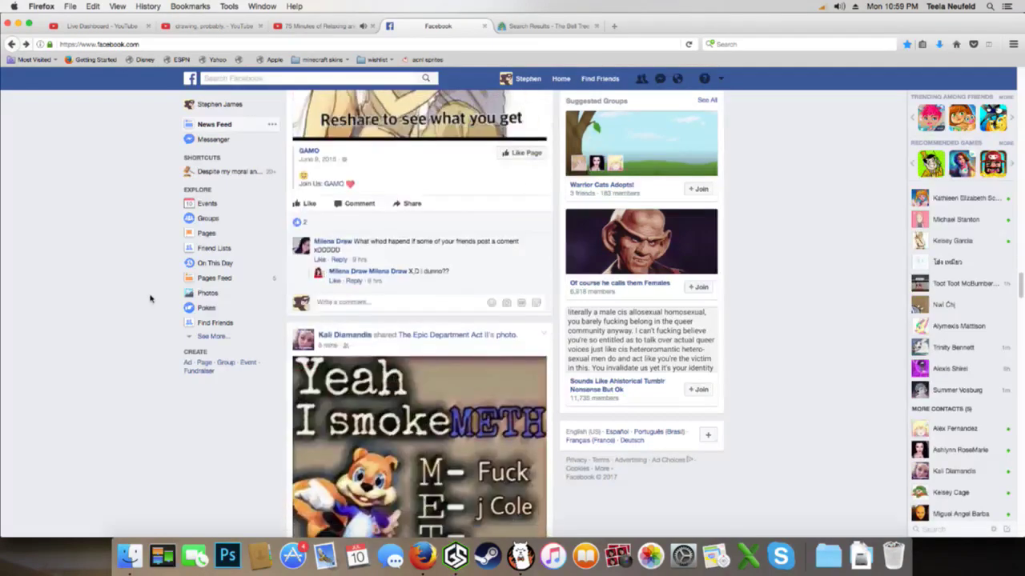
scroll(151, 299, down, 2)
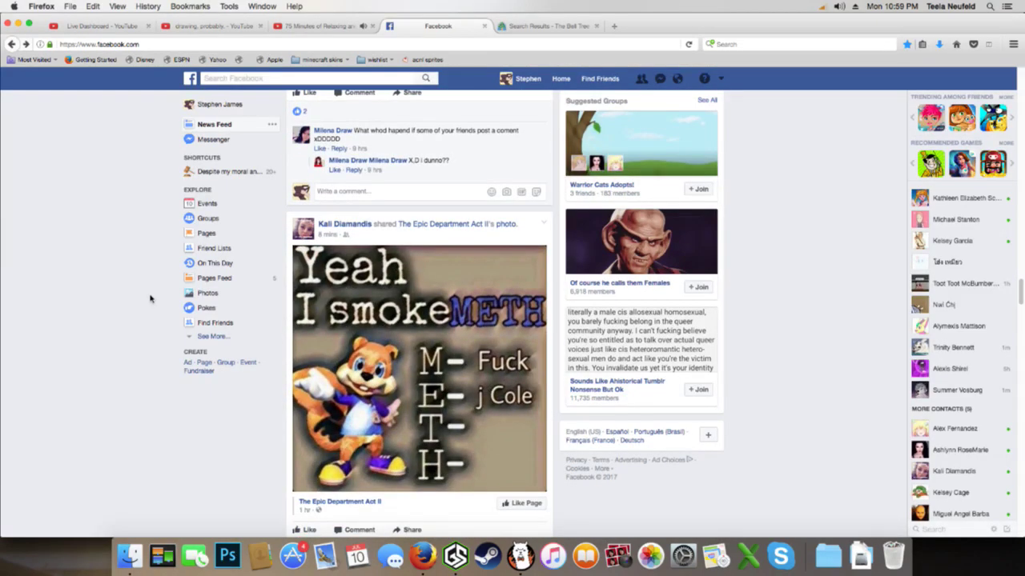
scroll(150, 299, down, 6)
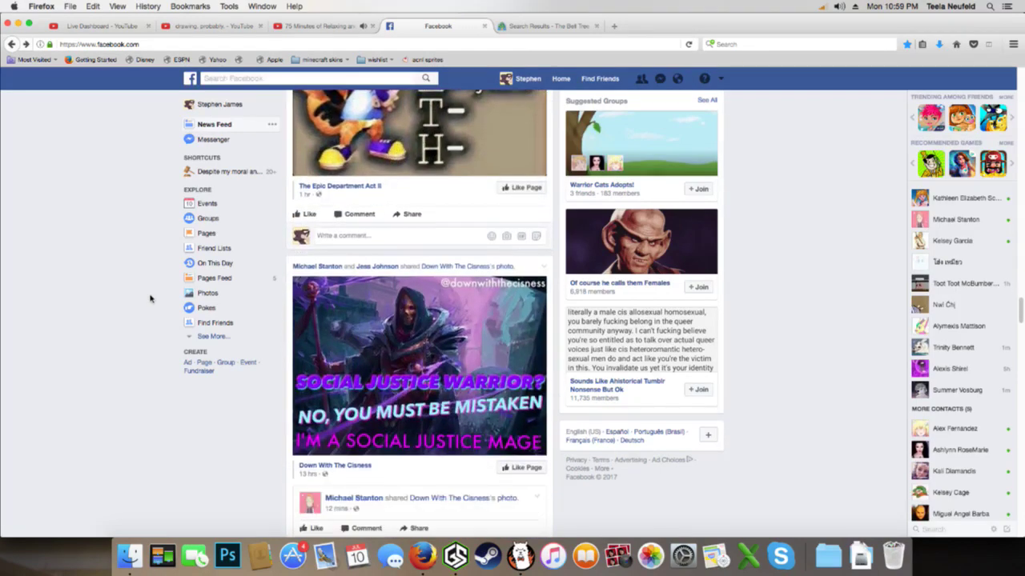
scroll(149, 298, down, 7)
scroll(150, 298, down, 7)
scroll(150, 298, up, 3)
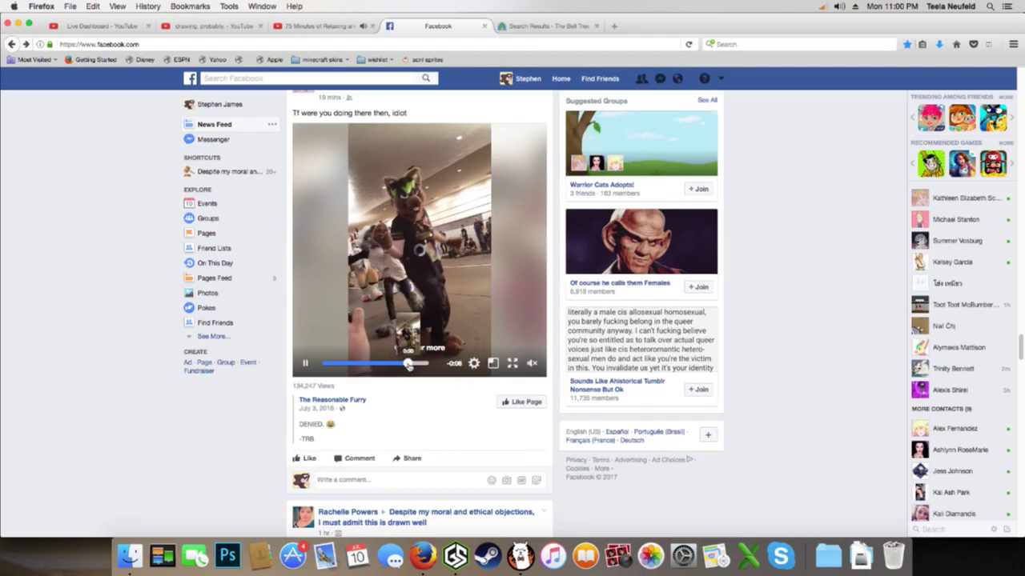
click(304, 362)
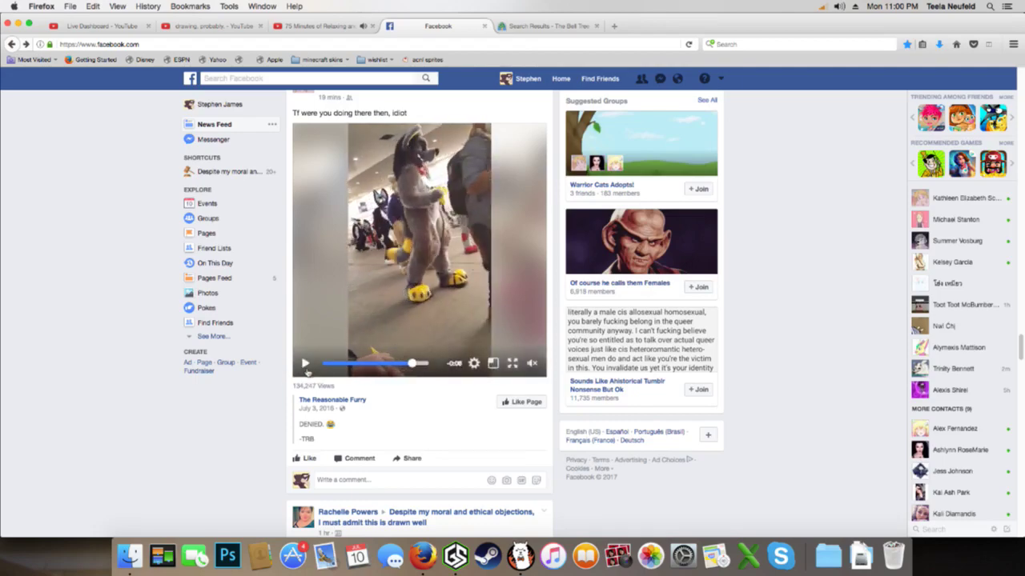
Browse down to the "Oh look, trash" post and view the phone screenshot attached to one of its comments
scroll(308, 382, down, 5)
scroll(309, 382, down, 10)
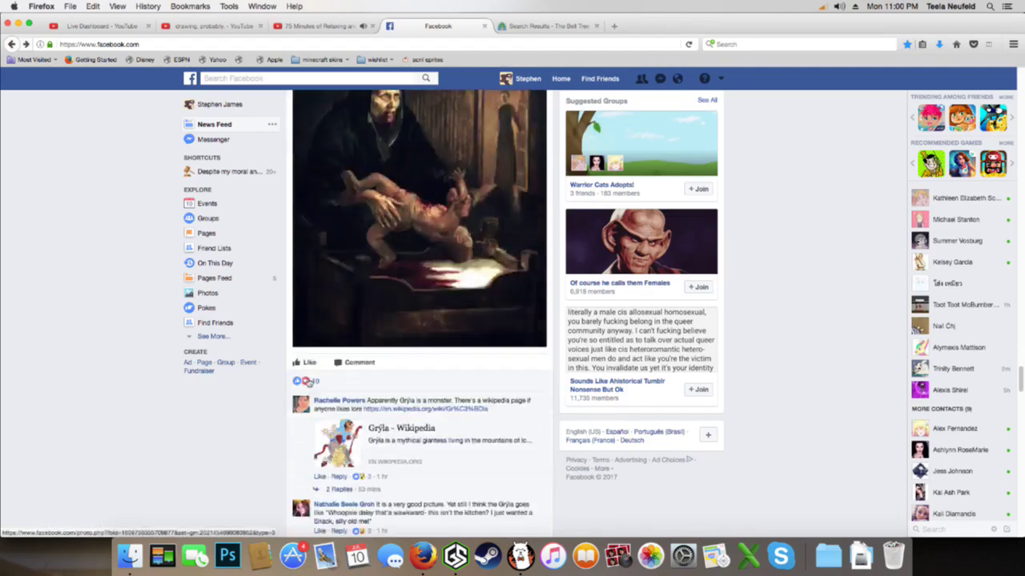
scroll(308, 383, down, 3)
scroll(308, 382, down, 20)
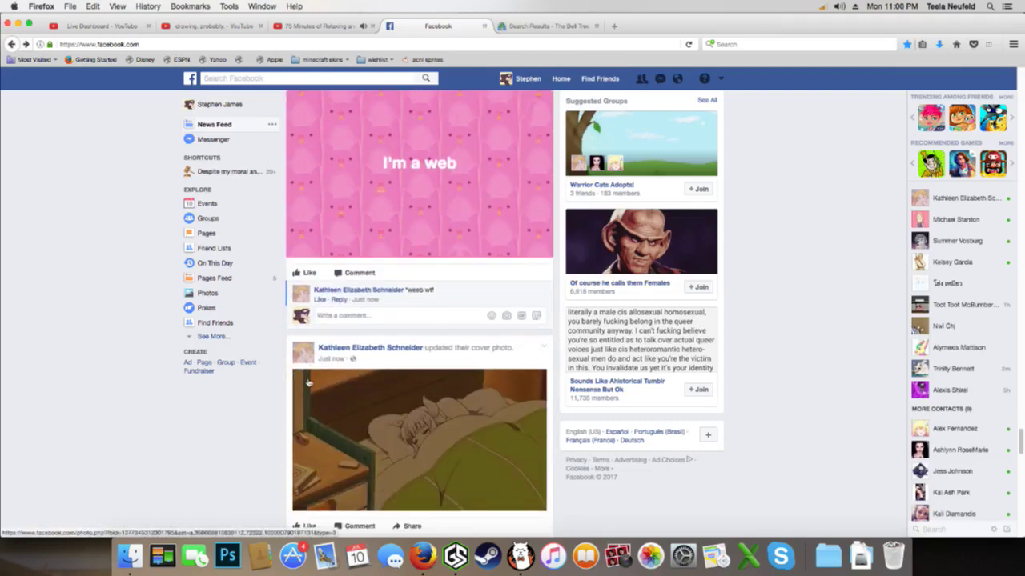
scroll(308, 383, down, 3)
scroll(308, 383, down, 4)
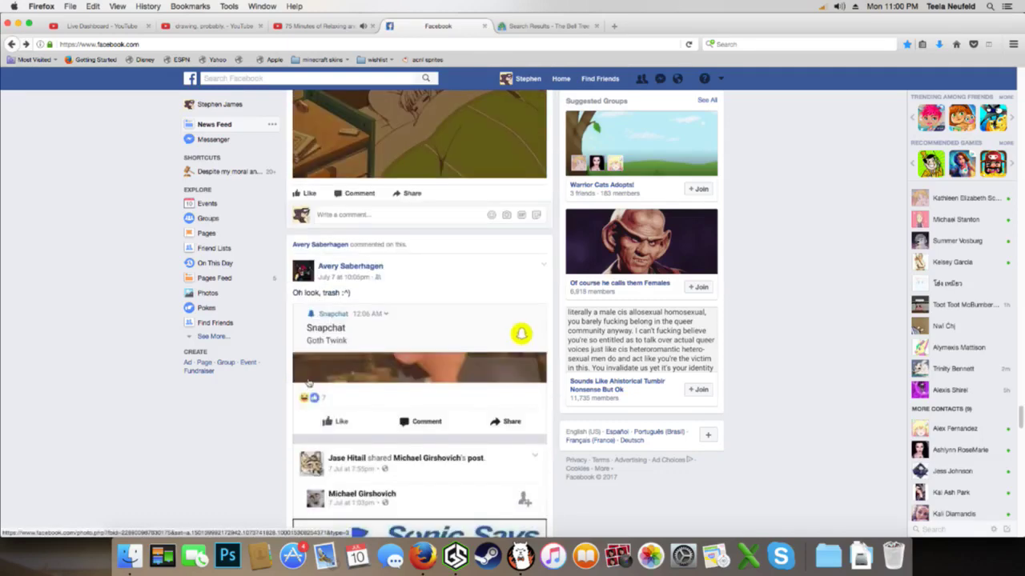
scroll(308, 383, down, 1)
scroll(308, 383, down, 6)
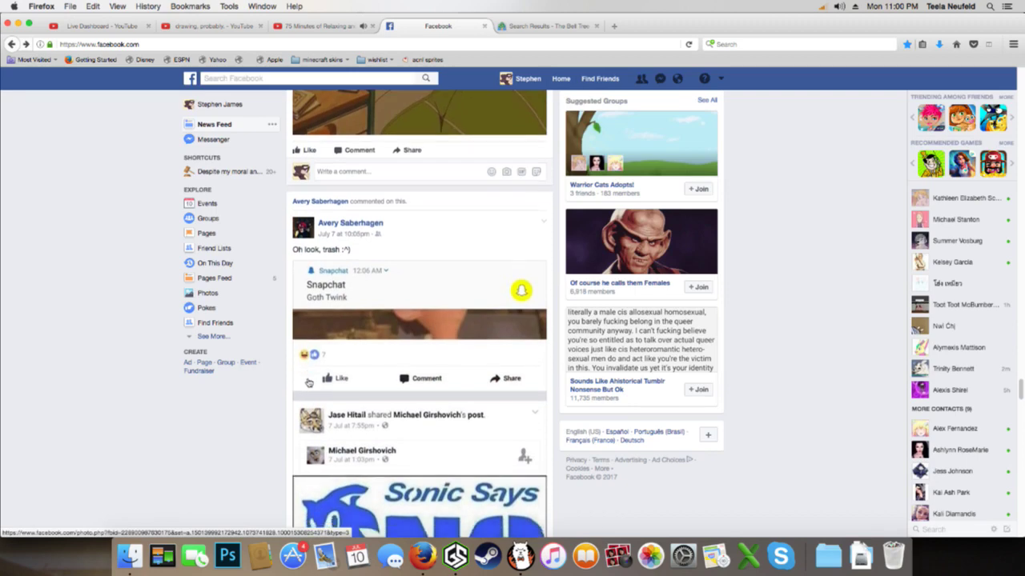
scroll(308, 382, down, 4)
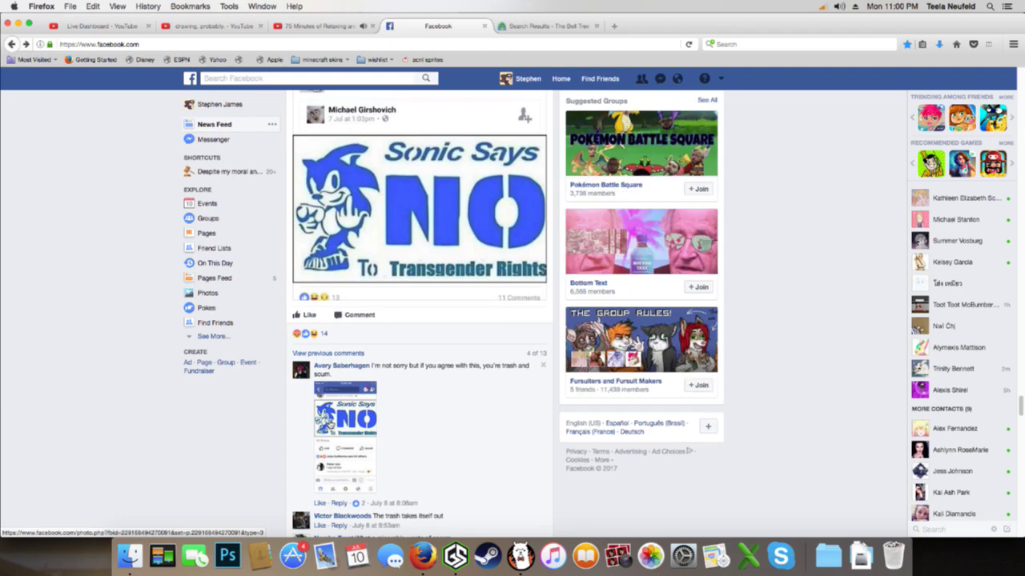
click(344, 436)
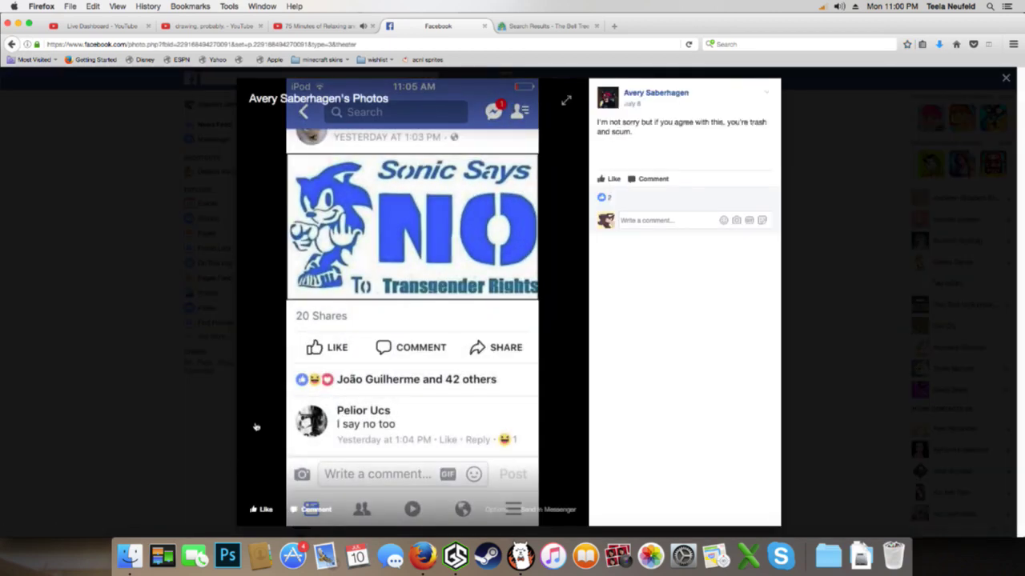
click(190, 425)
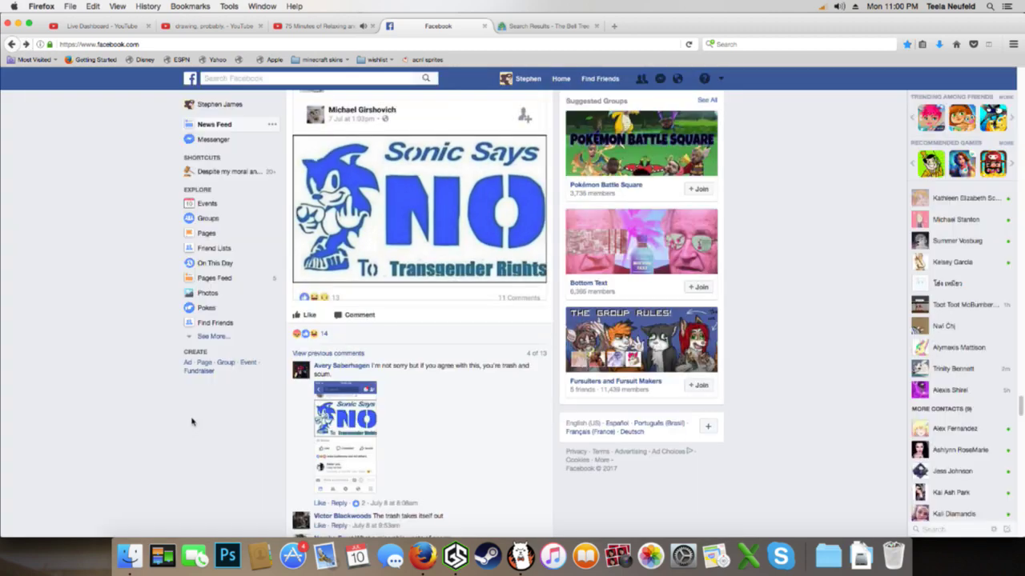
Read the "Oh look, trash" post again together with its earlier comments and replies
scroll(189, 412, up, 3)
scroll(188, 407, up, 1)
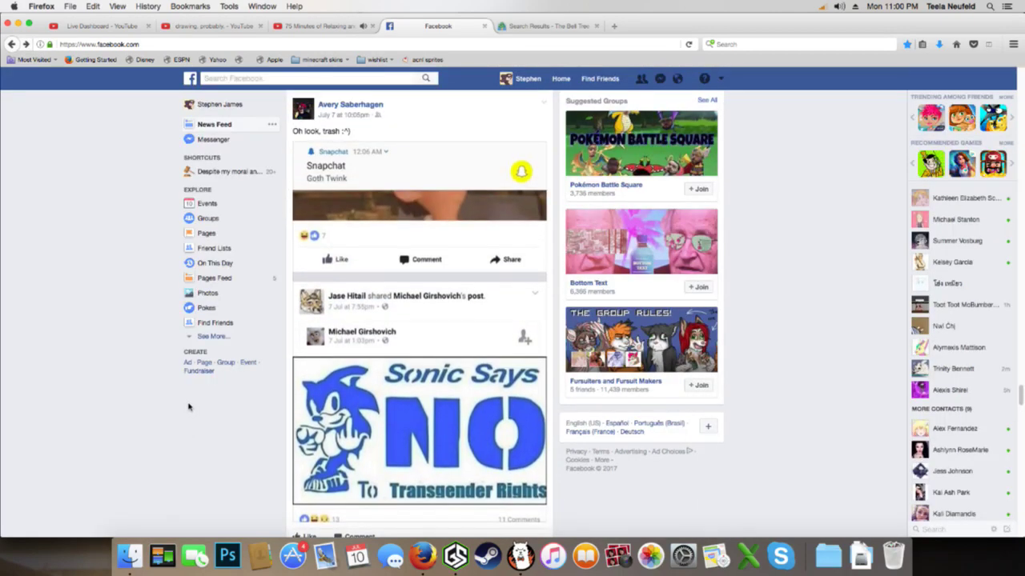
scroll(188, 407, down, 5)
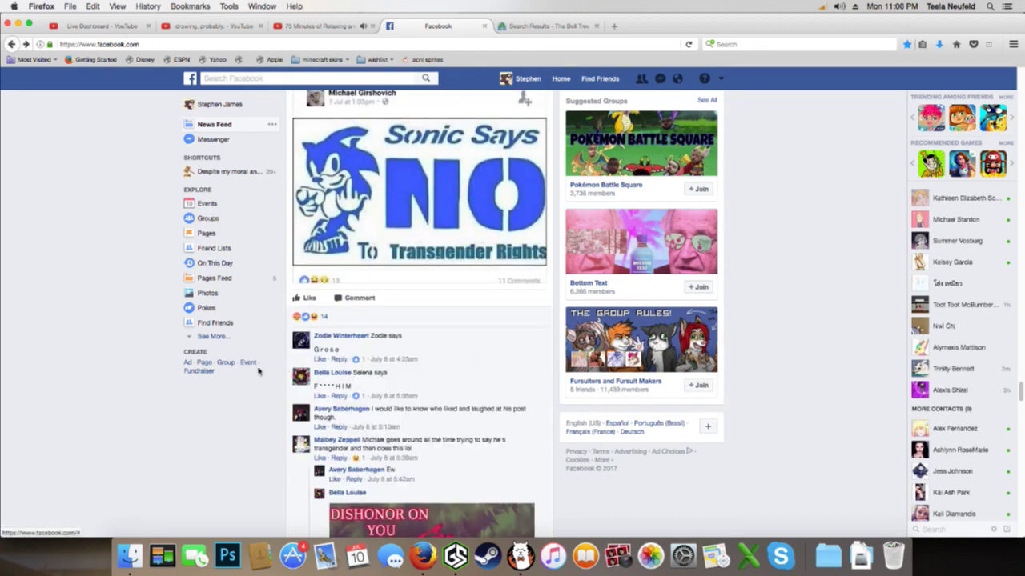
scroll(250, 371, down, 1)
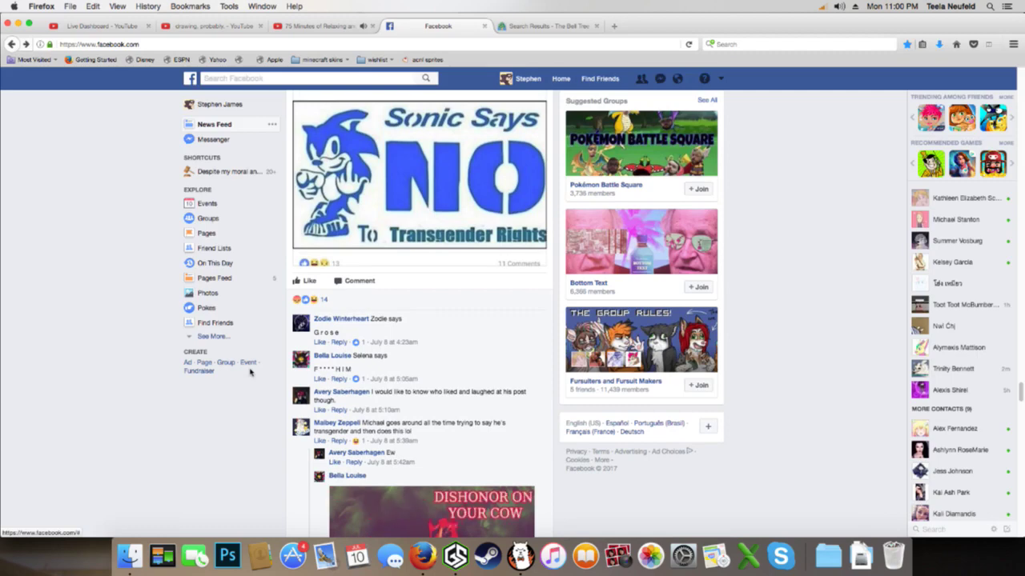
scroll(249, 371, down, 1)
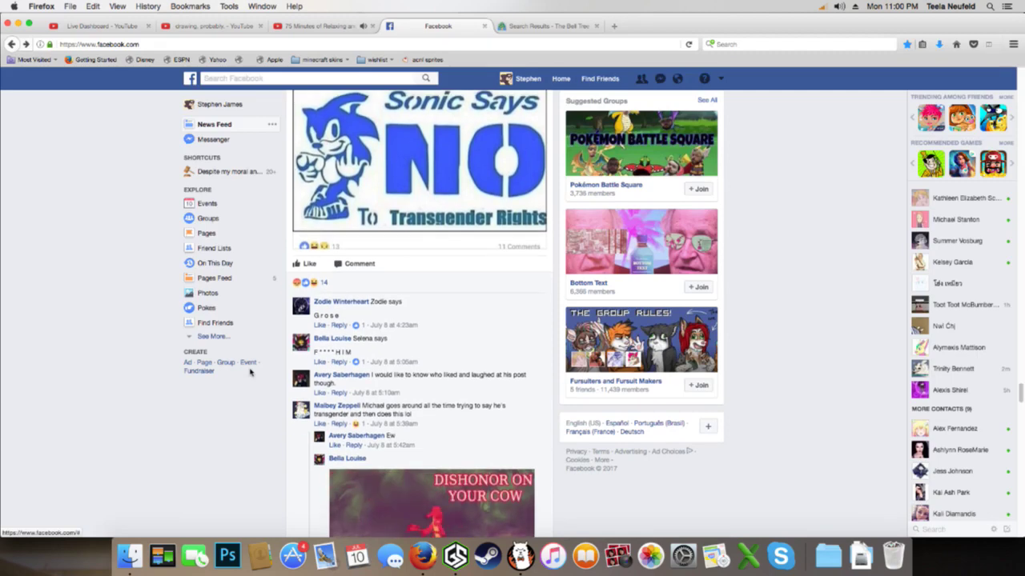
scroll(250, 370, down, 1)
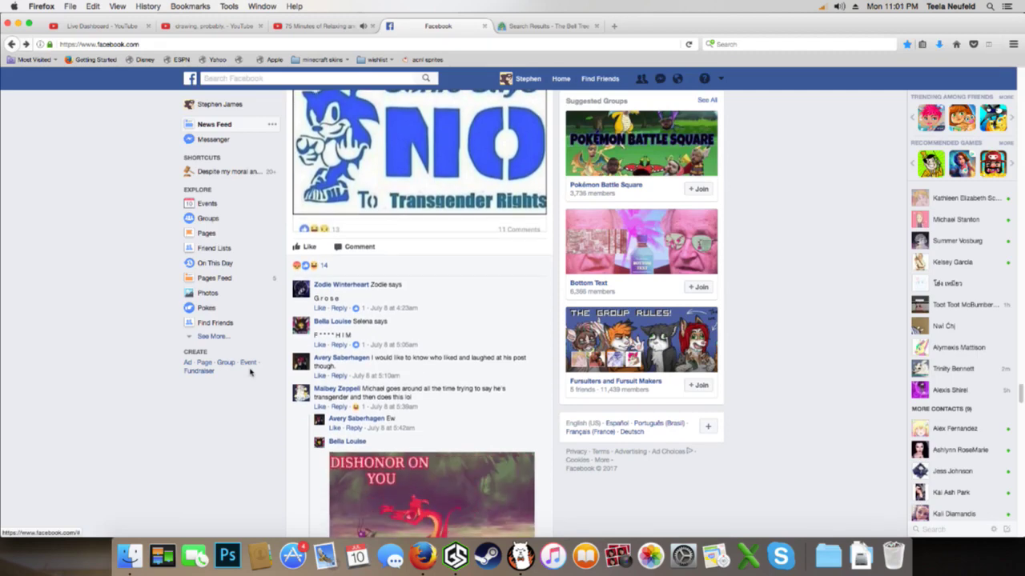
scroll(249, 371, down, 1)
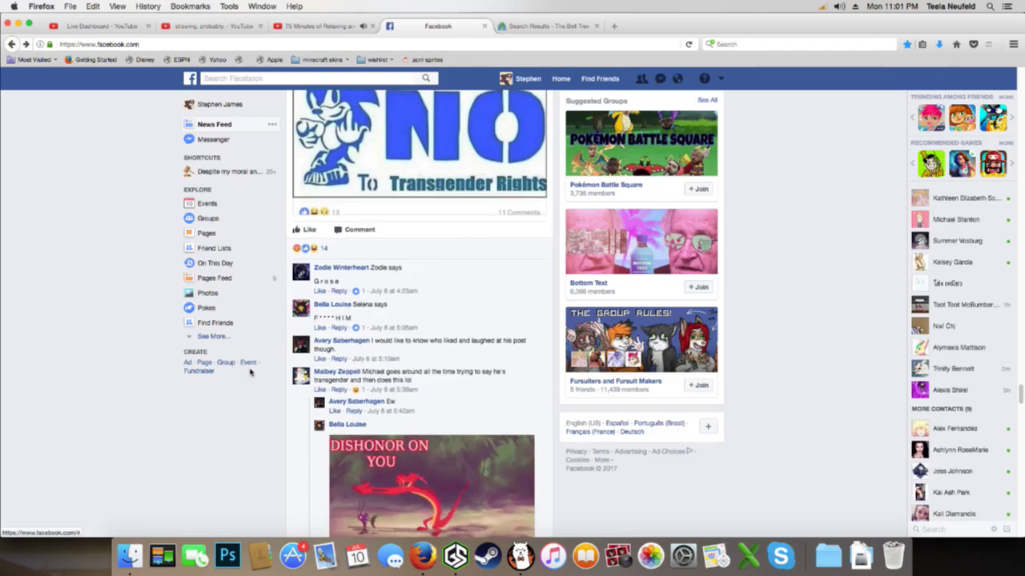
scroll(250, 371, down, 10)
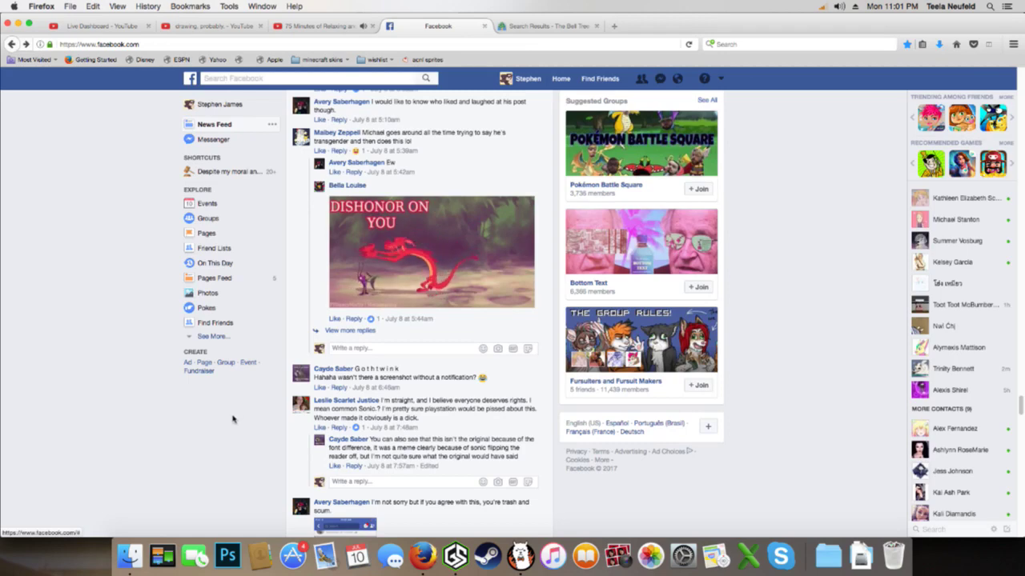
scroll(192, 427, down, 1)
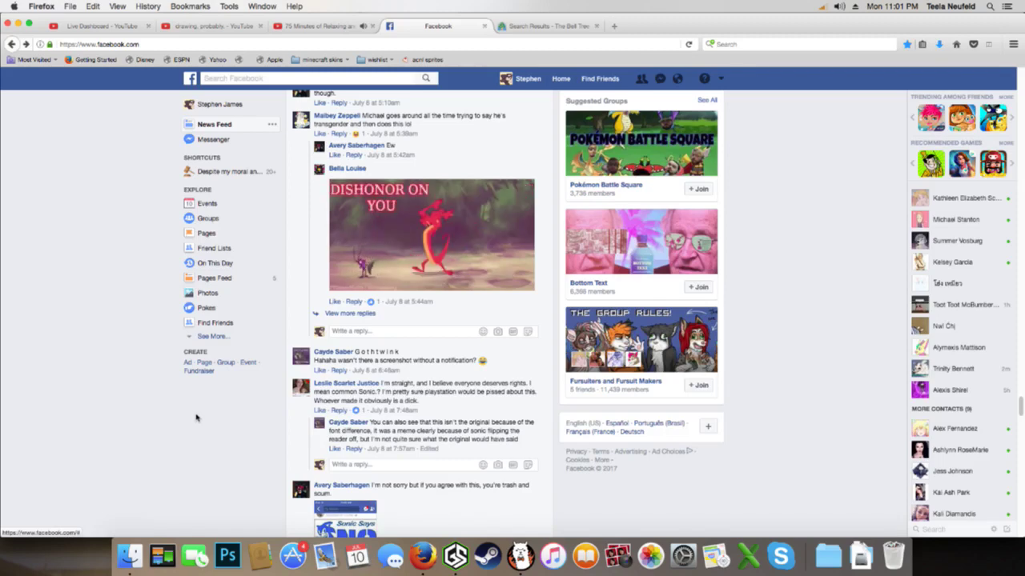
scroll(196, 417, down, 2)
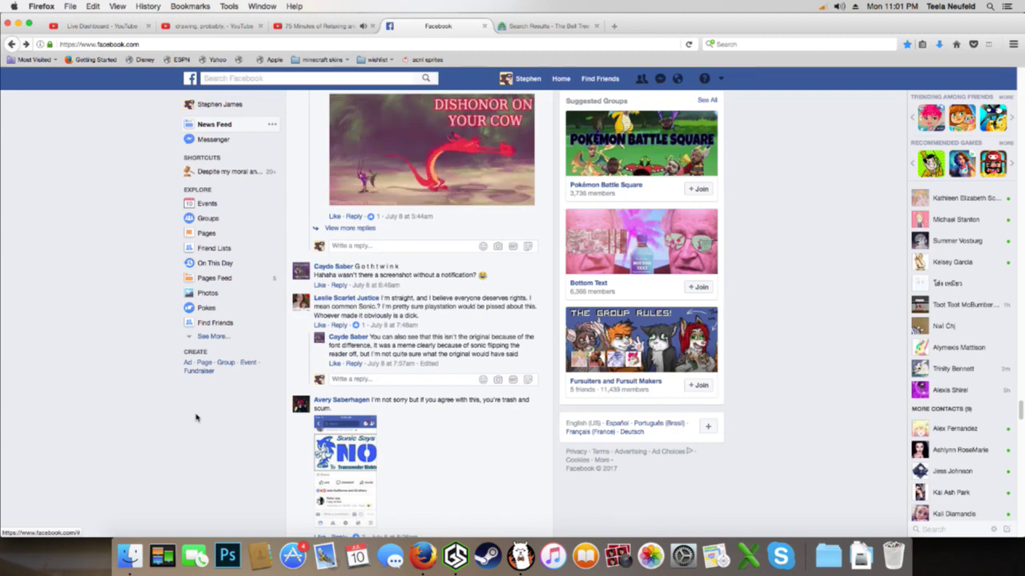
scroll(196, 417, down, 4)
scroll(196, 417, down, 1)
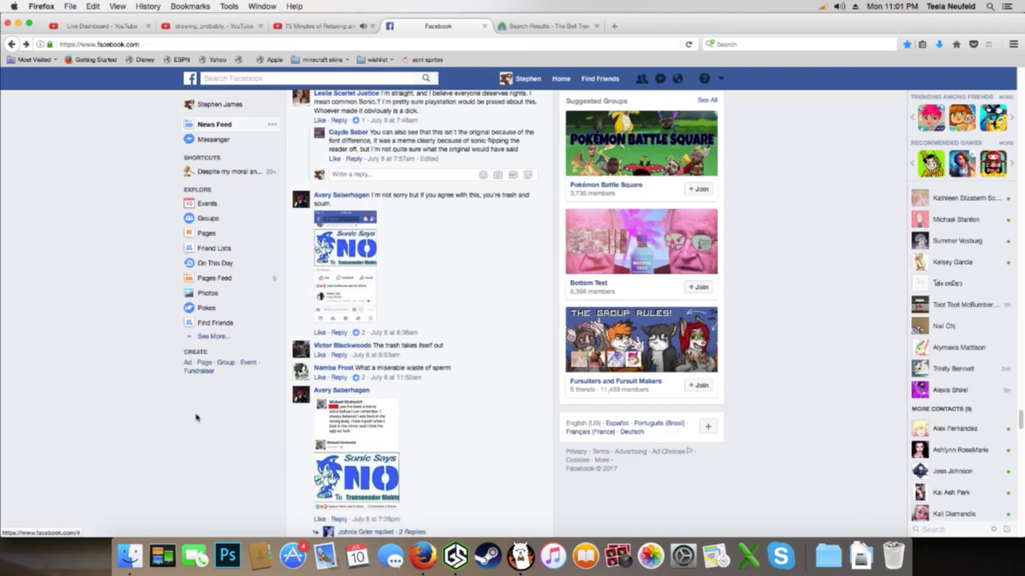
scroll(196, 417, down, 2)
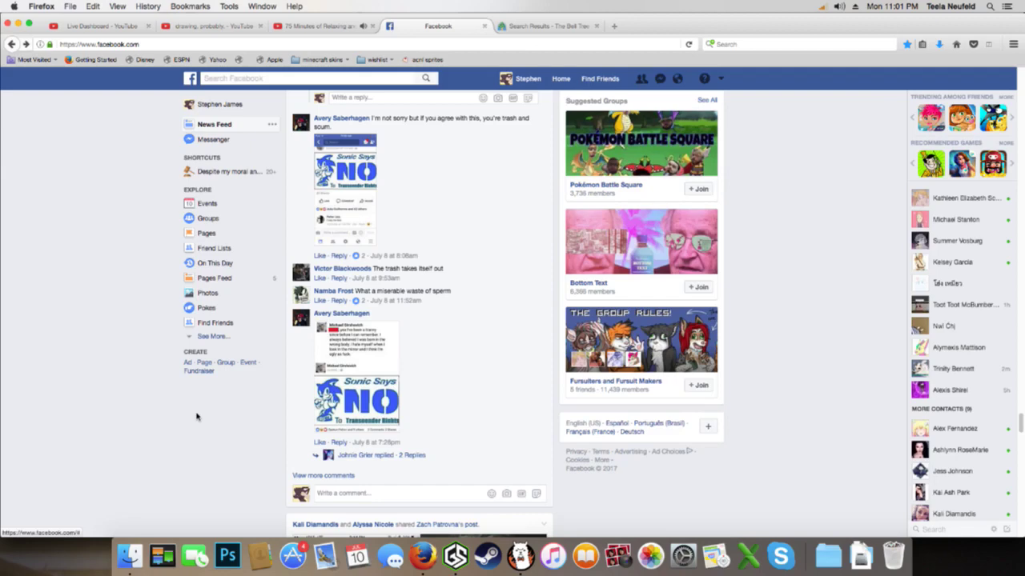
Show all comments on the shared post captioned "NO ONE ASKED IM"
scroll(197, 417, down, 4)
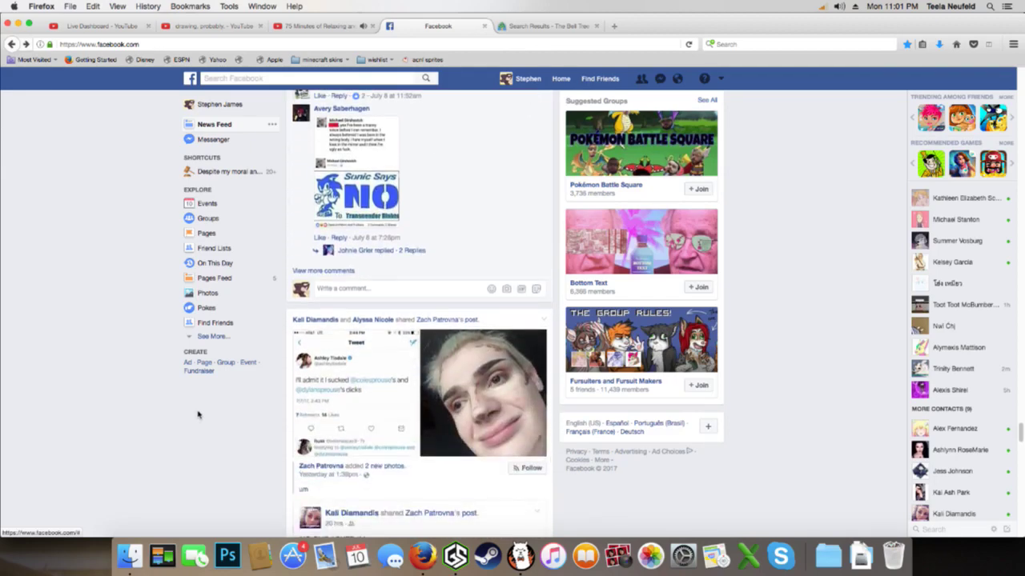
scroll(199, 415, down, 3)
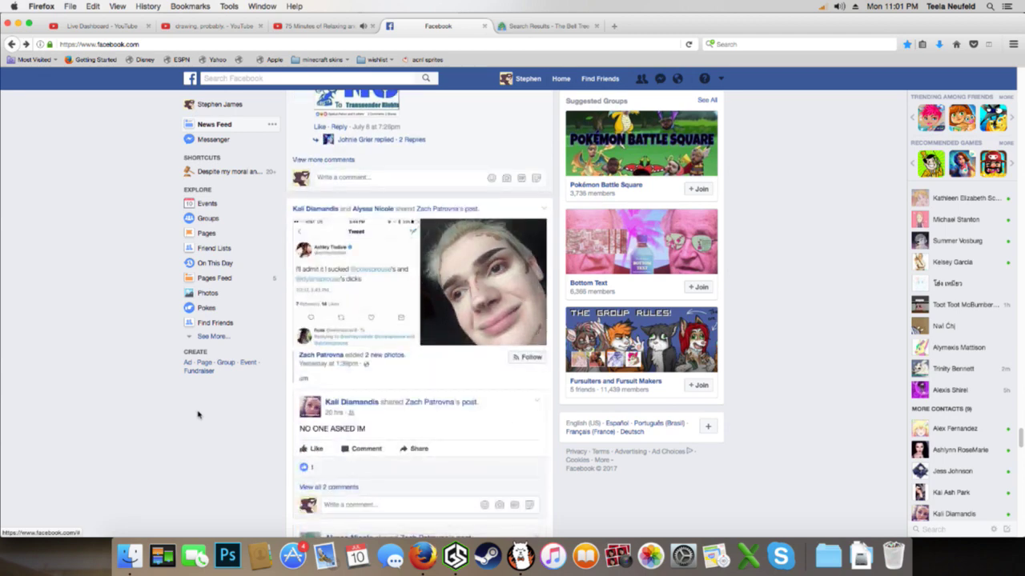
scroll(198, 414, down, 5)
click(320, 250)
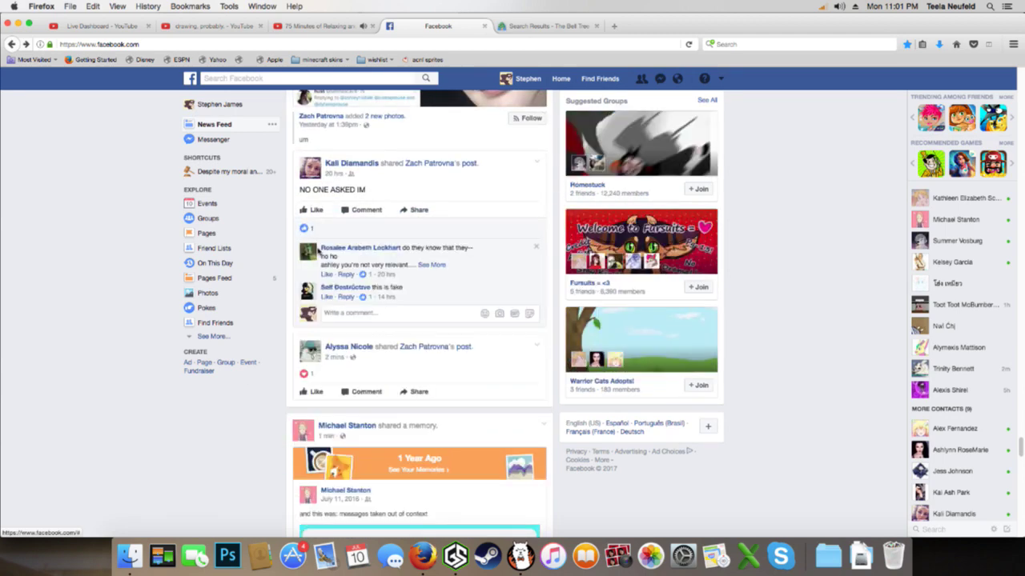
Show the full text of the first comment on the "NO ONE ASKED IM" share and browse the posts below it
click(430, 265)
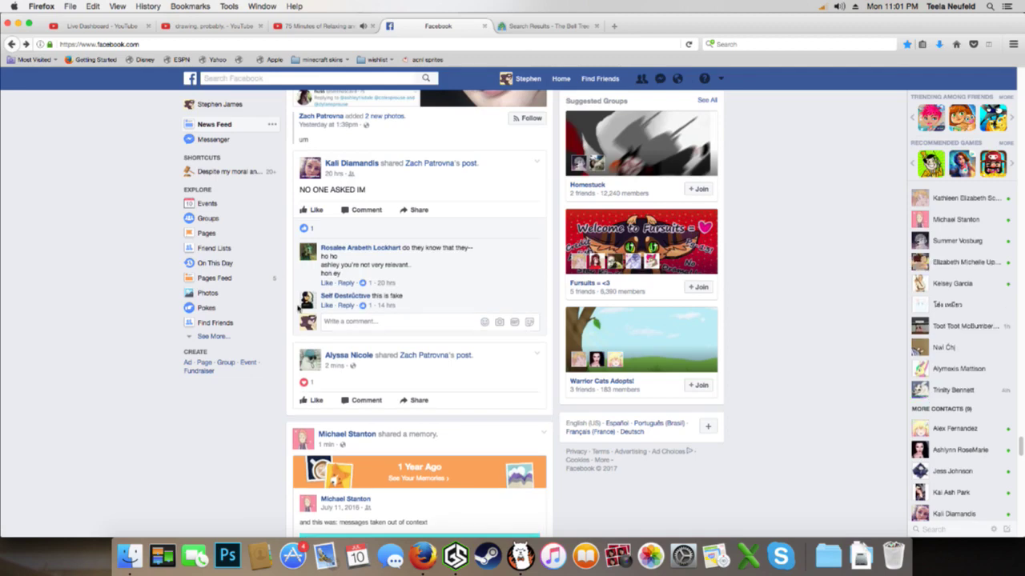
scroll(300, 308, down, 4)
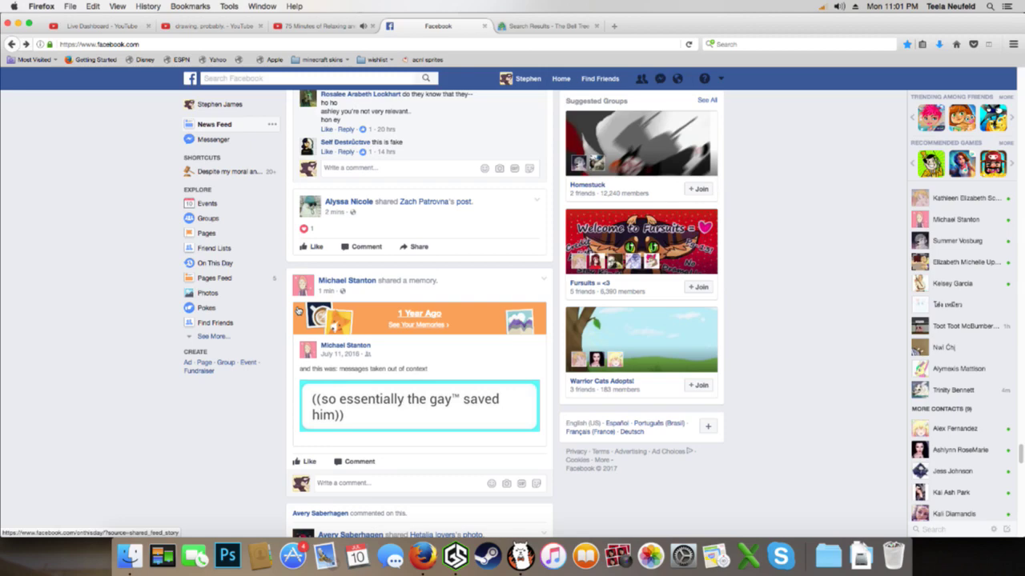
scroll(250, 290, down, 10)
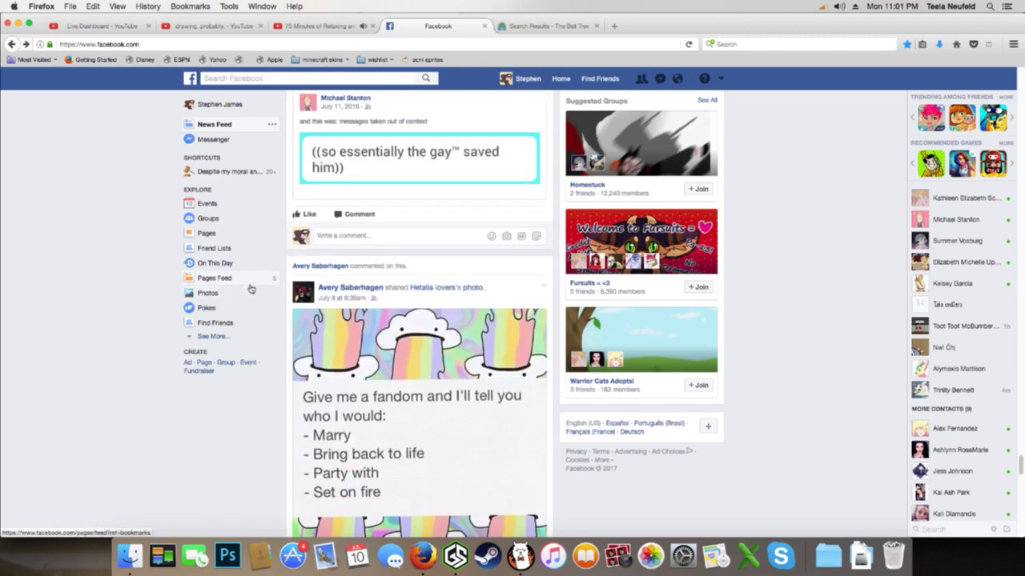
scroll(250, 290, down, 5)
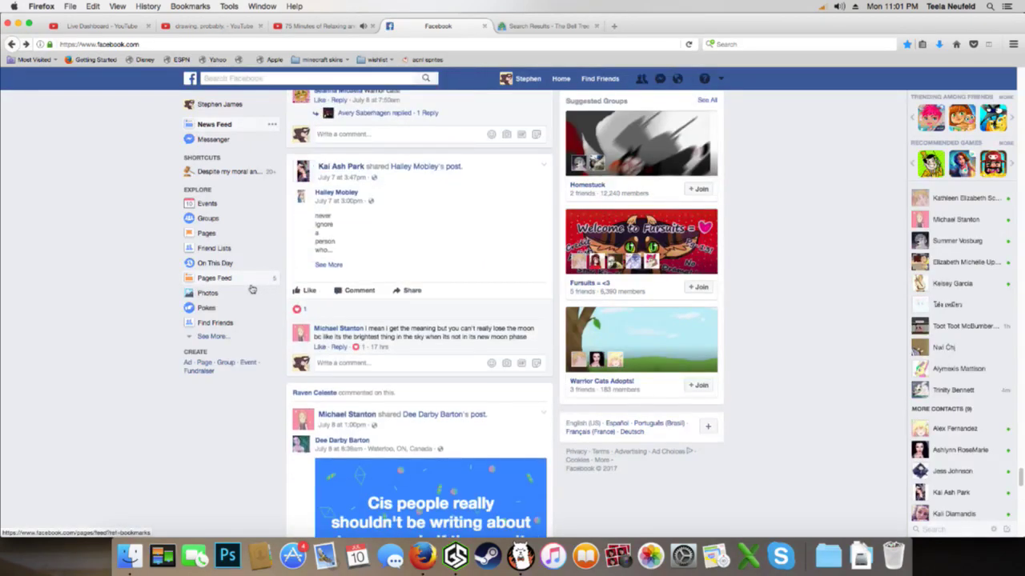
Expand the shared post beginning "never ignore a person who" and read it together with the posts that follow
click(329, 265)
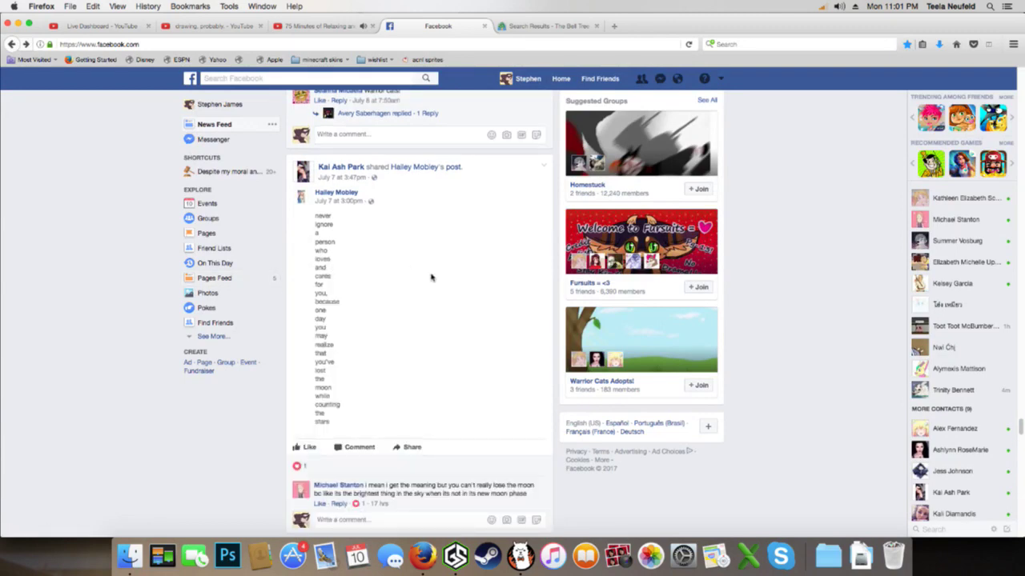
scroll(427, 281, down, 5)
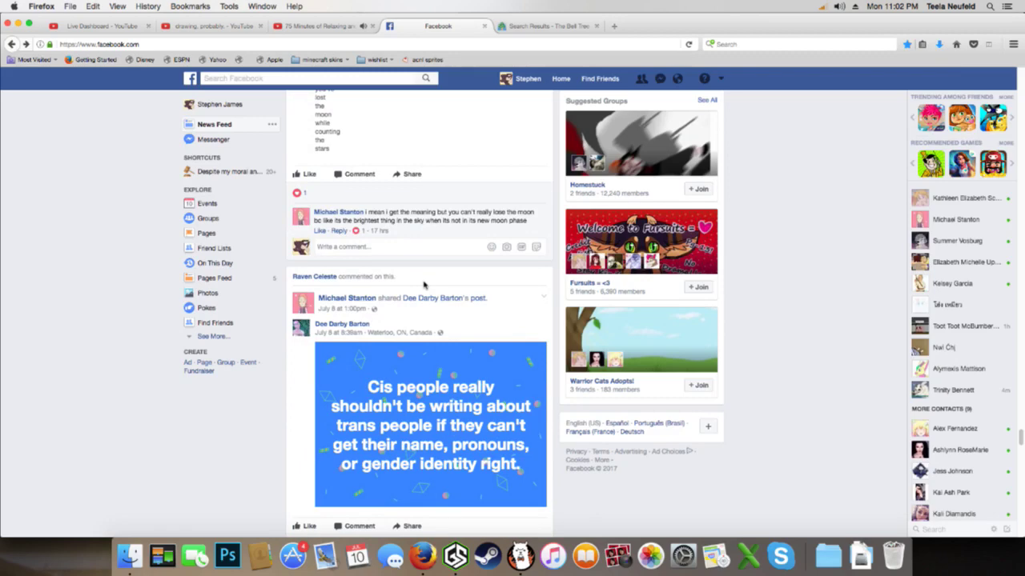
scroll(424, 285, down, 10)
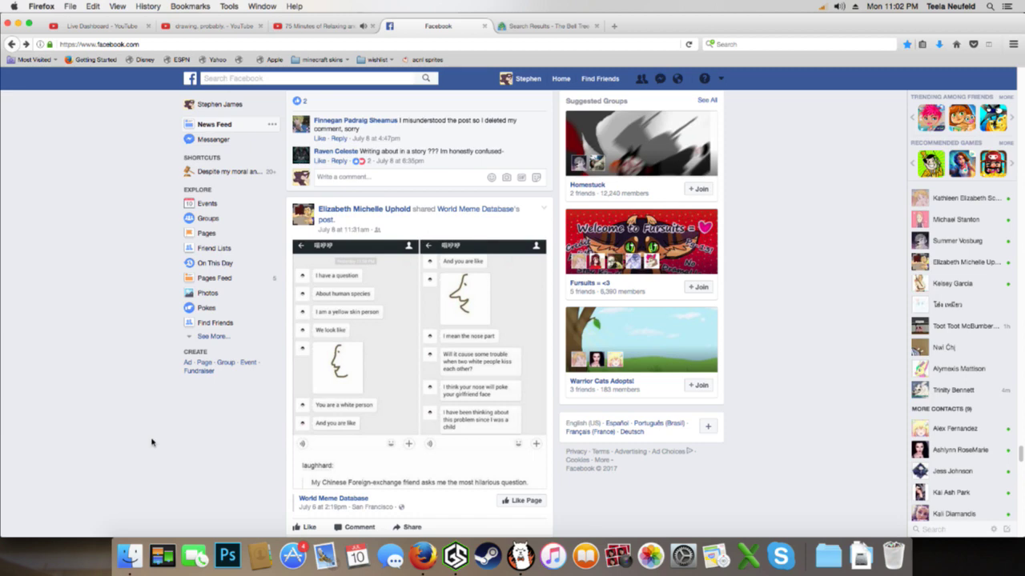
View the chat screenshot from World Meme Database's post enlarged, and return to the feed
scroll(158, 435, down, 3)
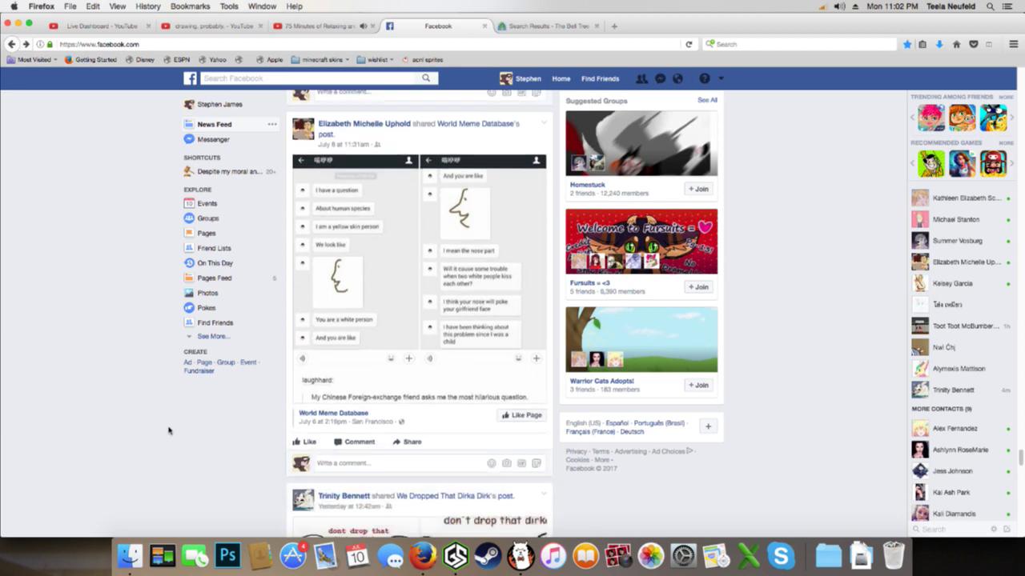
click(382, 364)
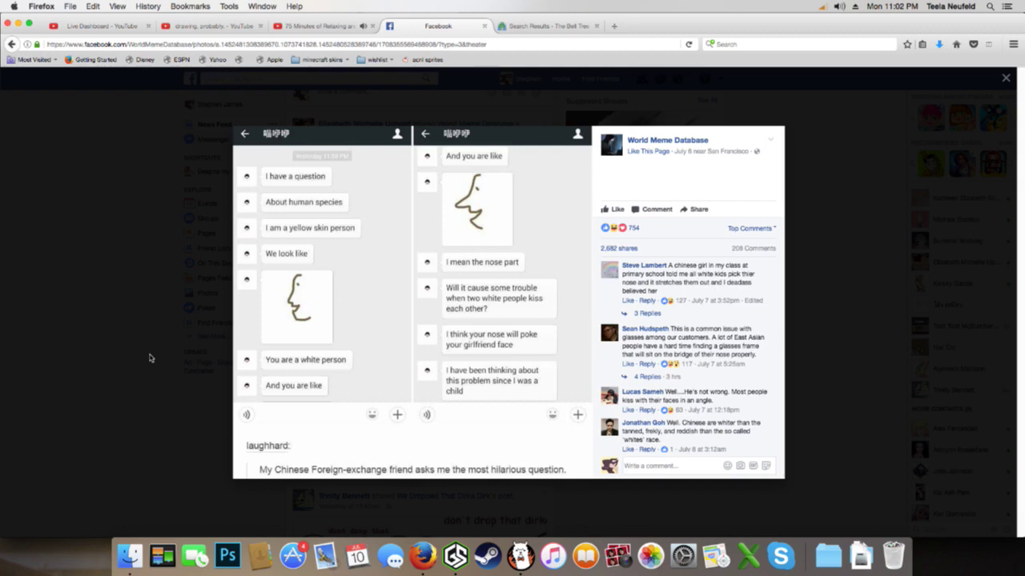
click(149, 358)
View both comics from We Dropped That Dirka Dirk's post enlarged, and return to the feed
scroll(272, 416, down, 4)
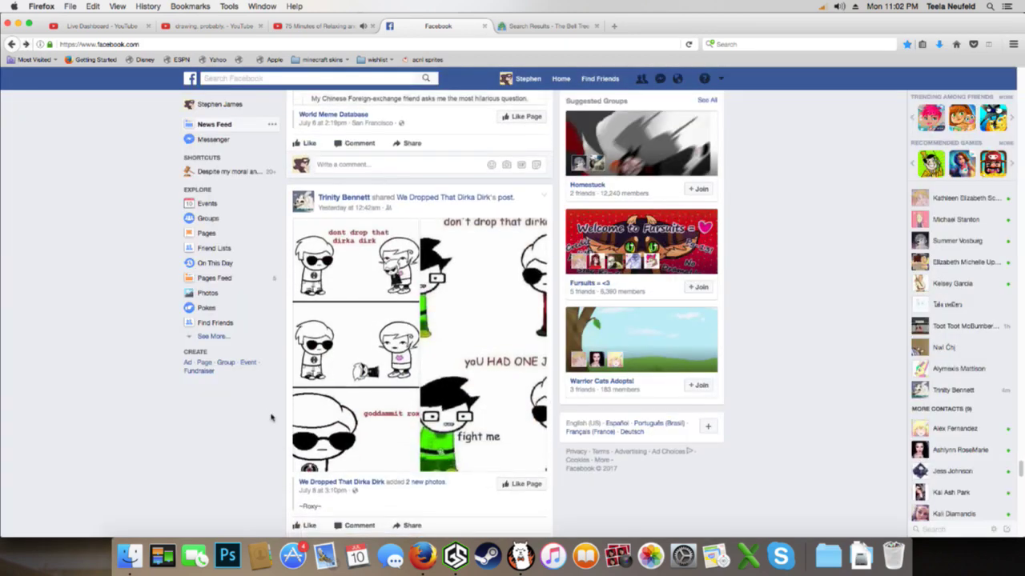
click(370, 354)
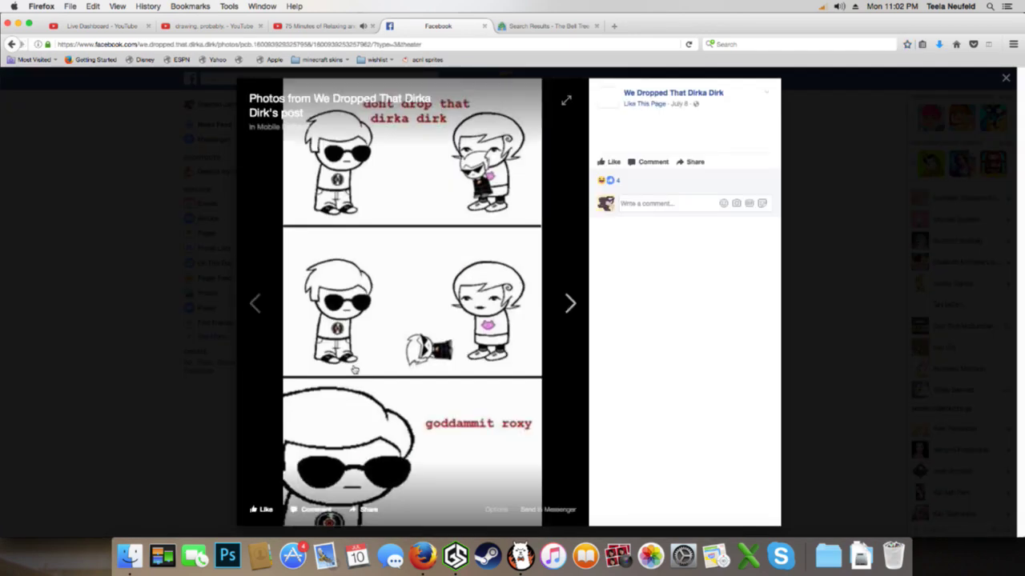
click(556, 301)
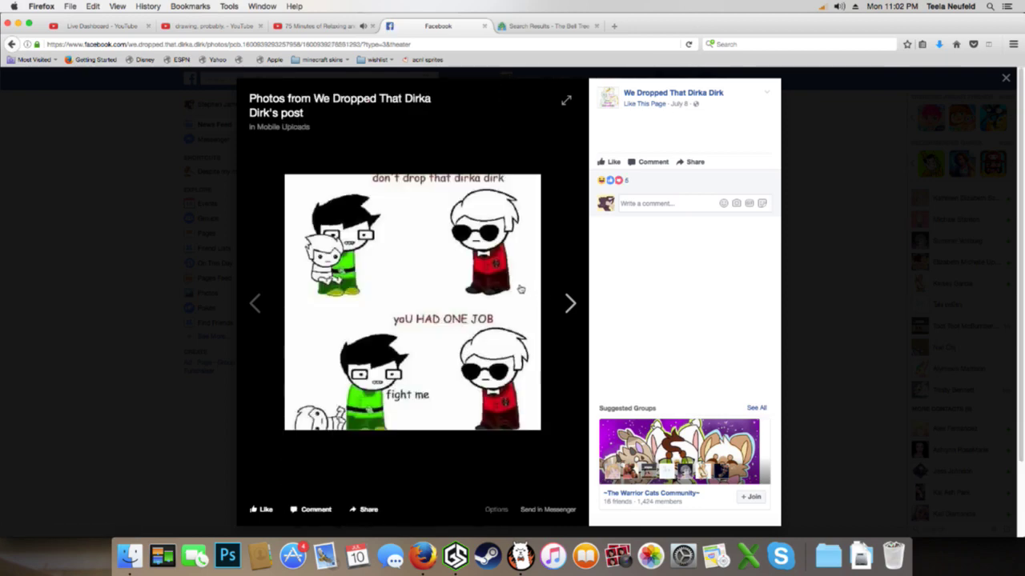
click(557, 298)
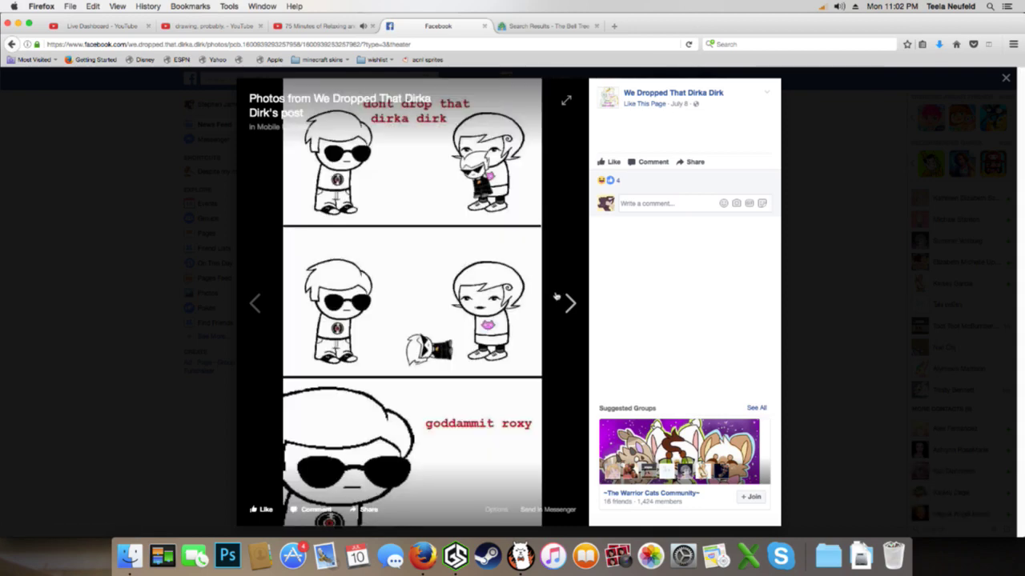
click(142, 320)
Look through the following feed posts down to the shared memory captioned "fluid"
scroll(201, 325, down, 5)
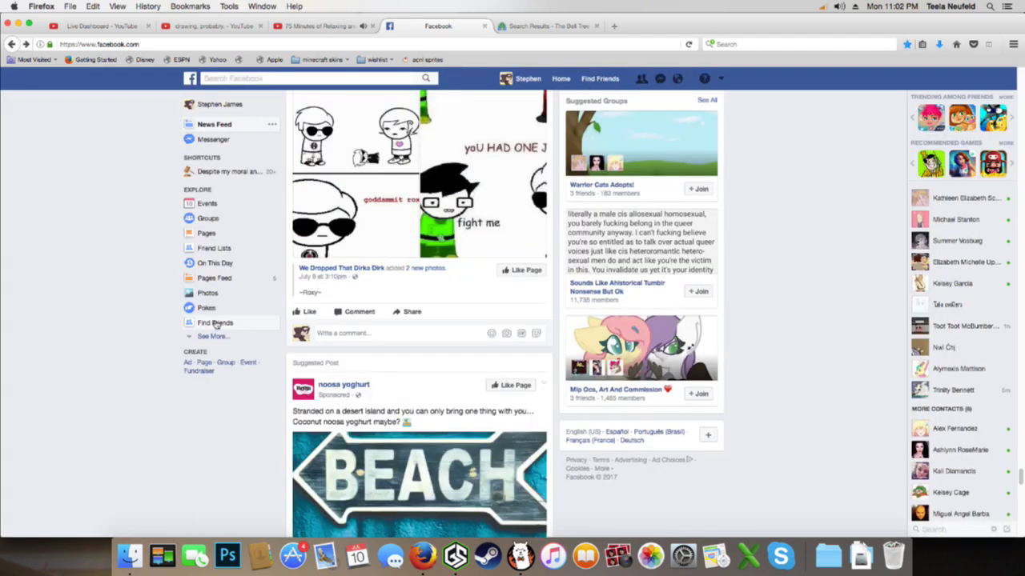
scroll(233, 324, down, 5)
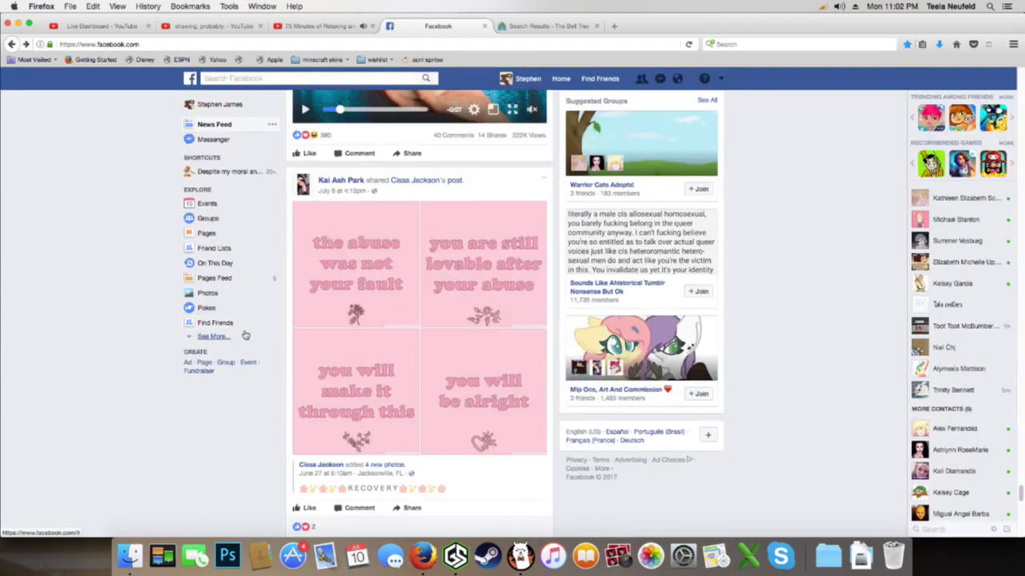
scroll(247, 329, down, 3)
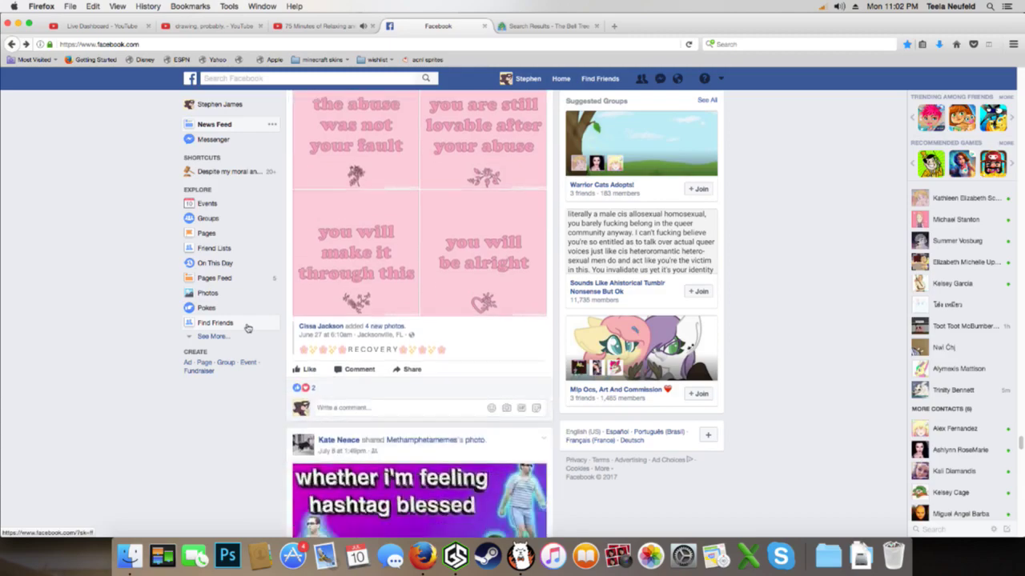
scroll(249, 329, down, 4)
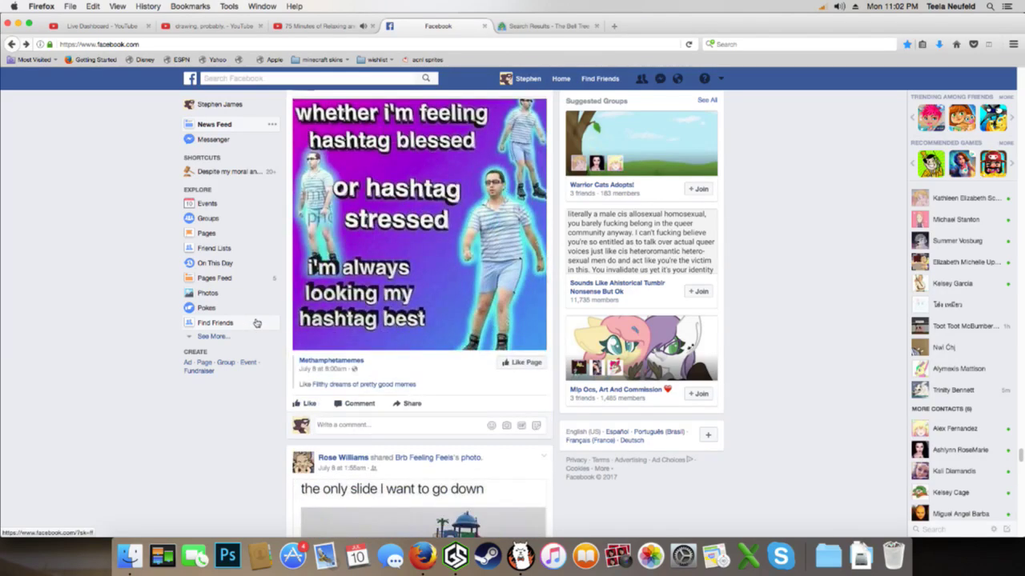
scroll(251, 320, down, 2)
scroll(251, 314, down, 3)
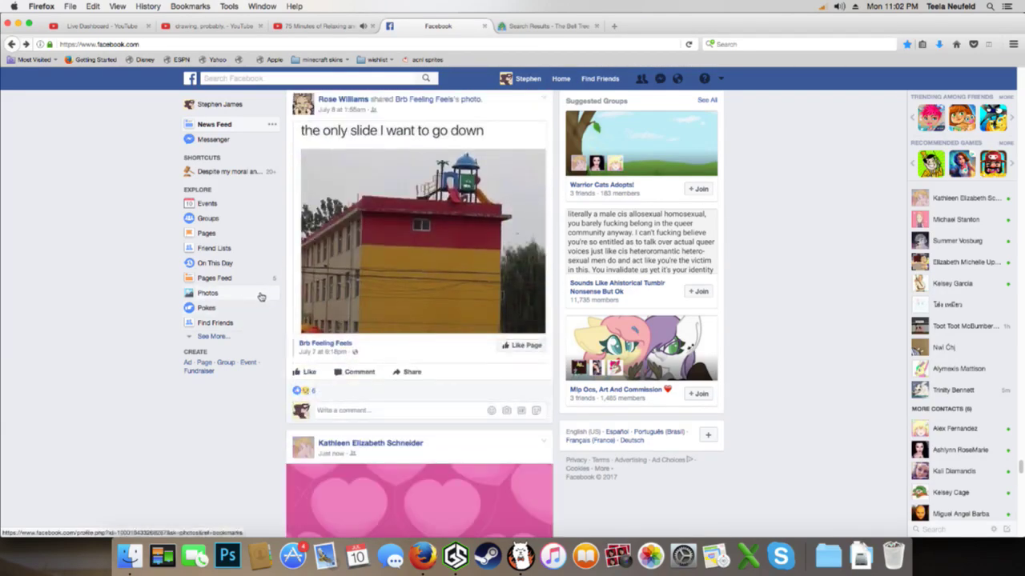
scroll(265, 301, down, 2)
scroll(265, 301, down, 4)
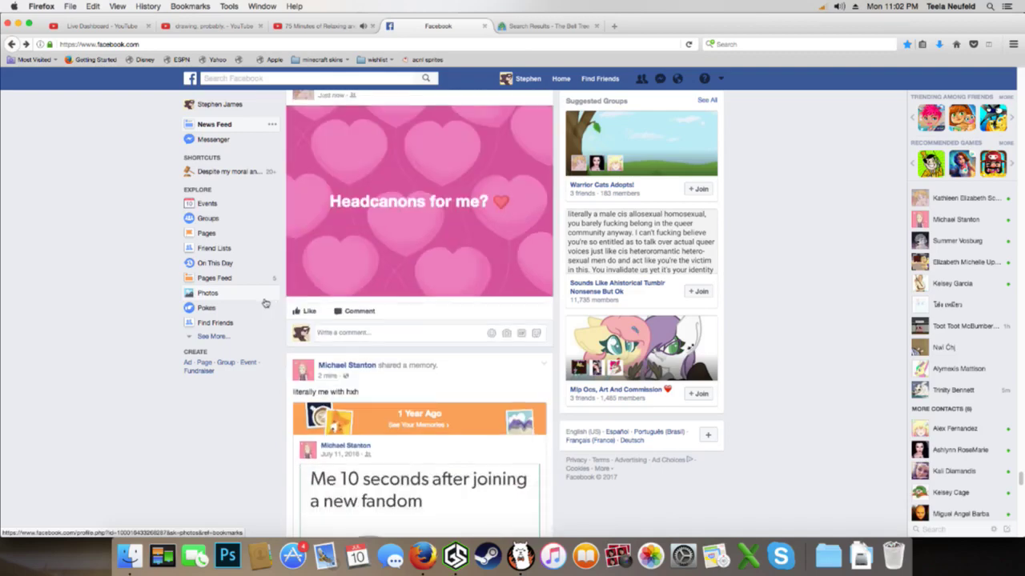
scroll(265, 301, down, 4)
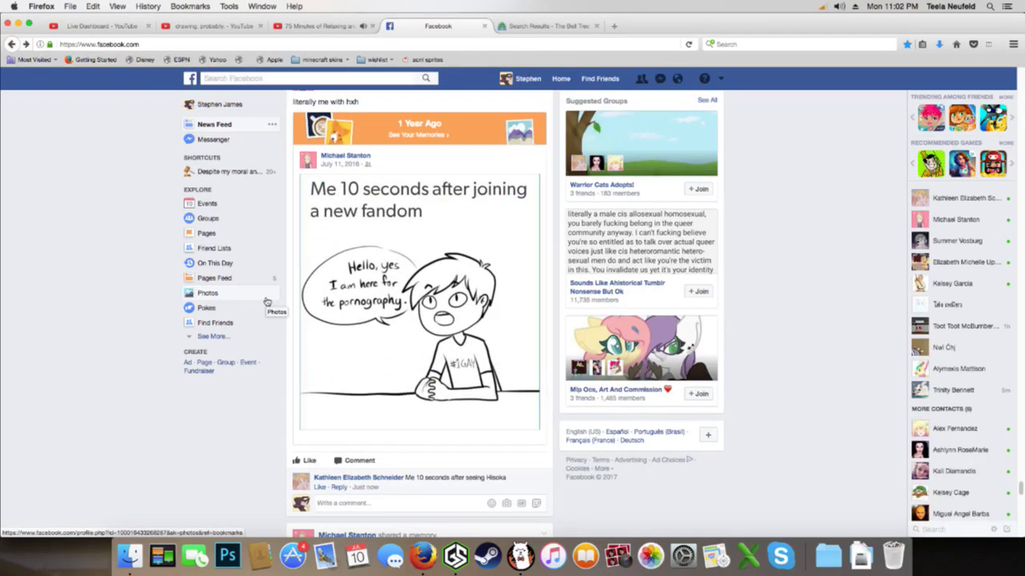
scroll(281, 293, down, 3)
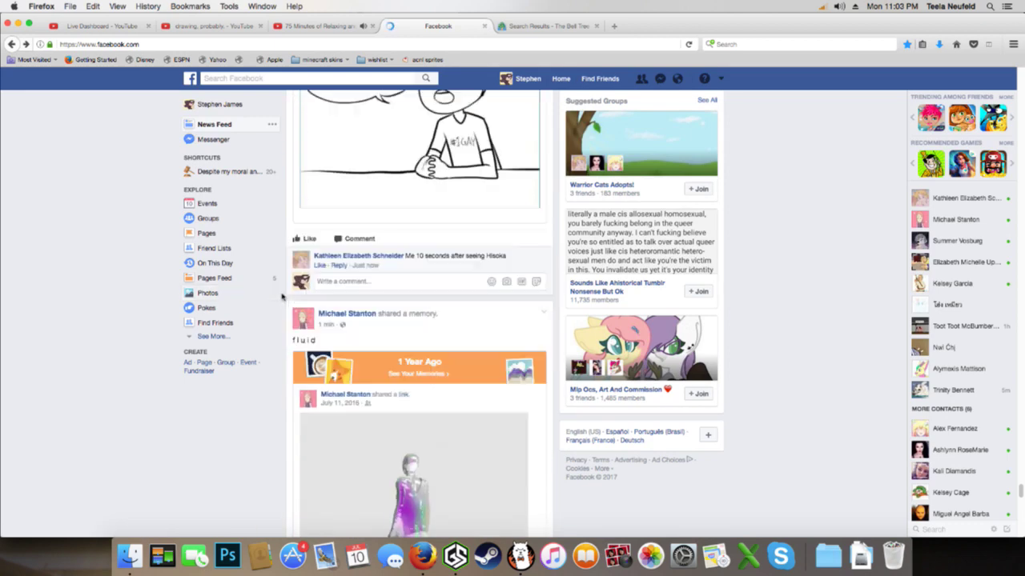
scroll(290, 296, down, 2)
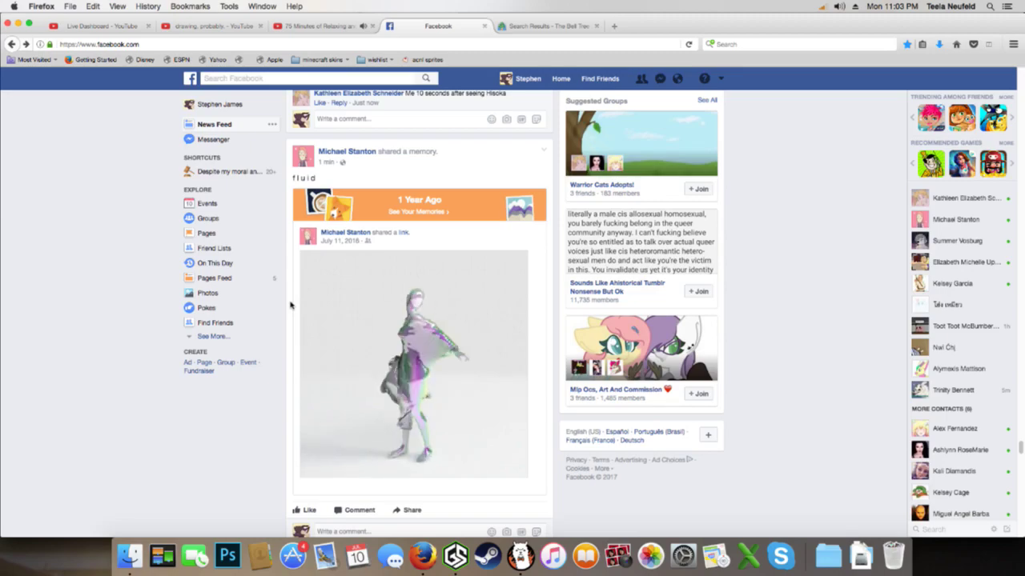
Browse the animal photos and memes further down the feed as far as the sponsored Pepsi video
scroll(290, 304, down, 5)
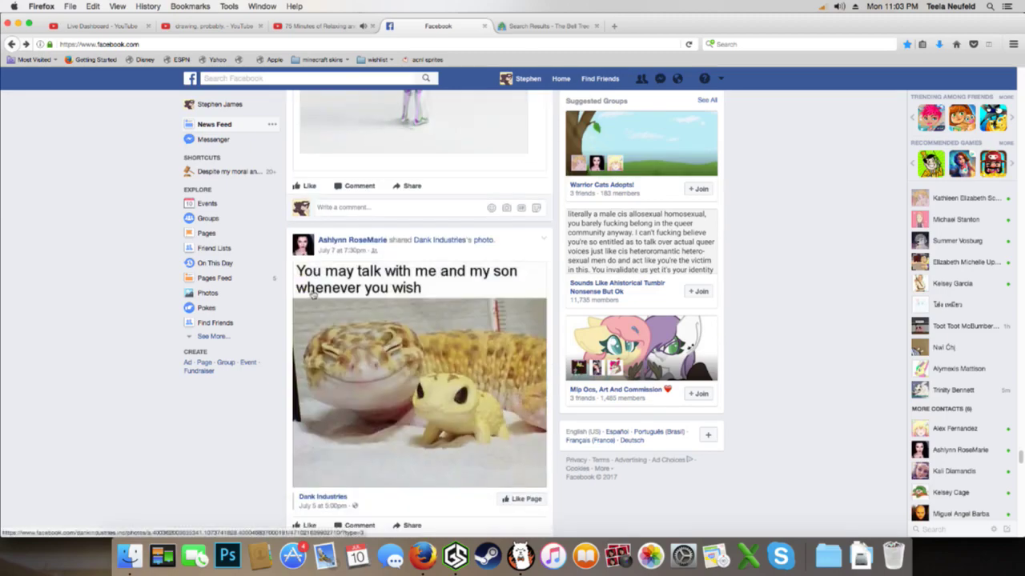
scroll(314, 293, down, 9)
scroll(315, 276, down, 4)
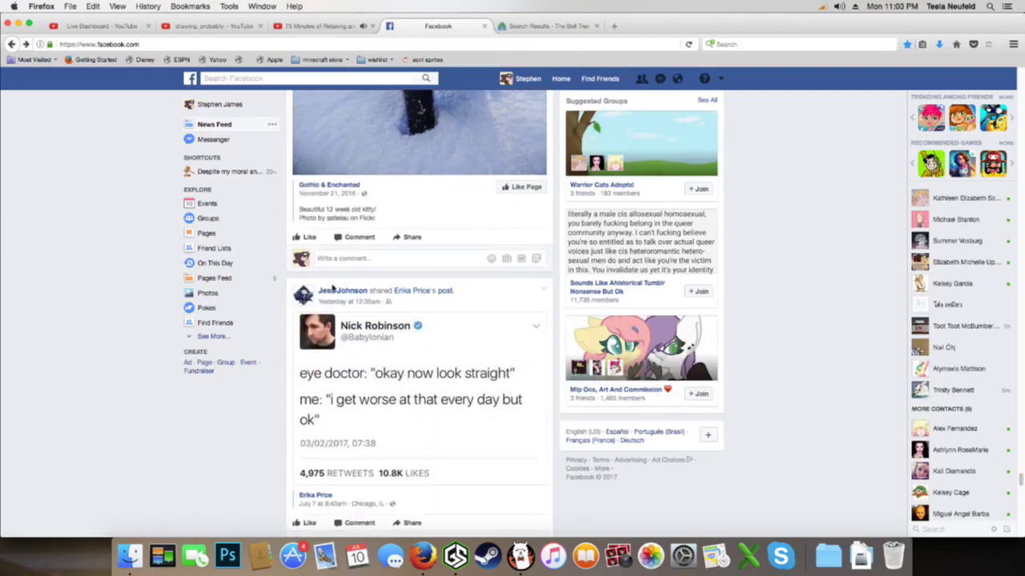
scroll(332, 288, down, 1)
scroll(333, 290, down, 4)
scroll(332, 290, down, 5)
scroll(332, 289, down, 4)
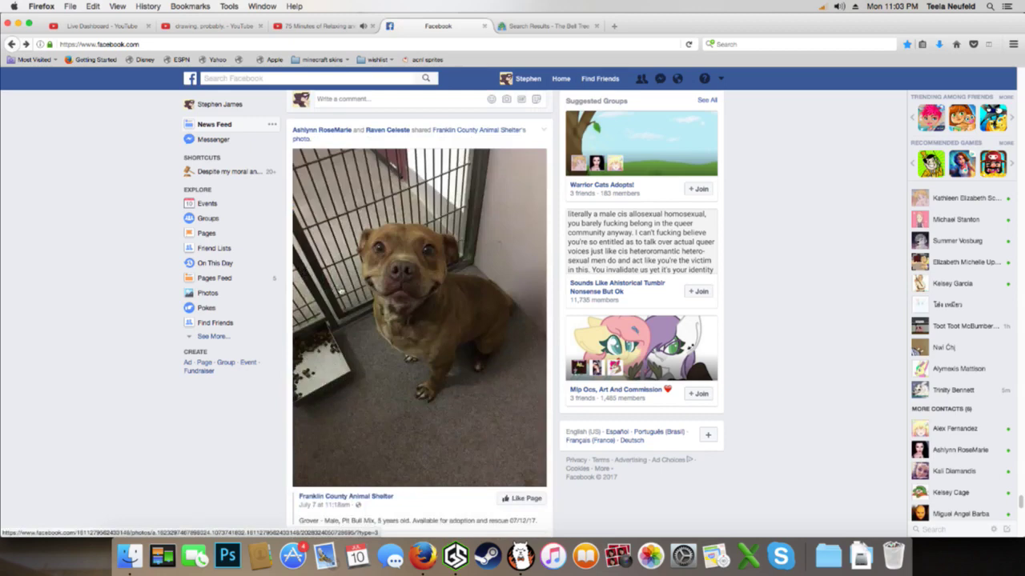
scroll(340, 295, down, 3)
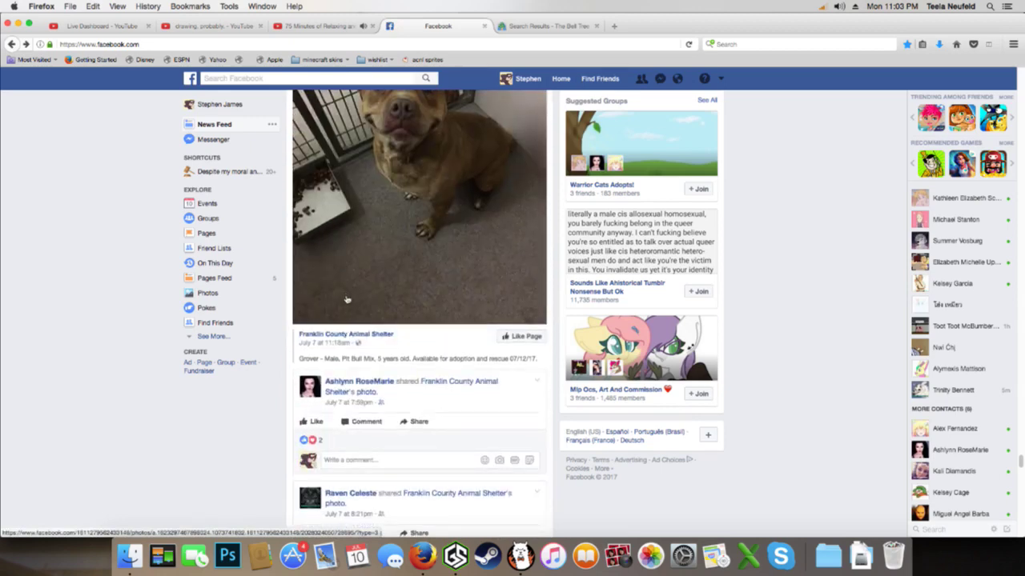
scroll(347, 300, down, 8)
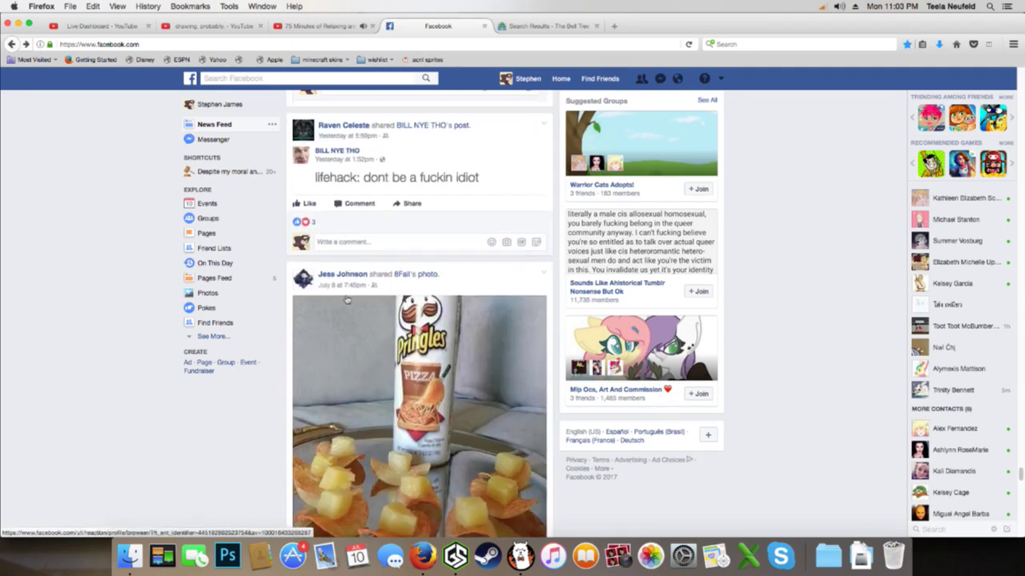
scroll(347, 298, down, 6)
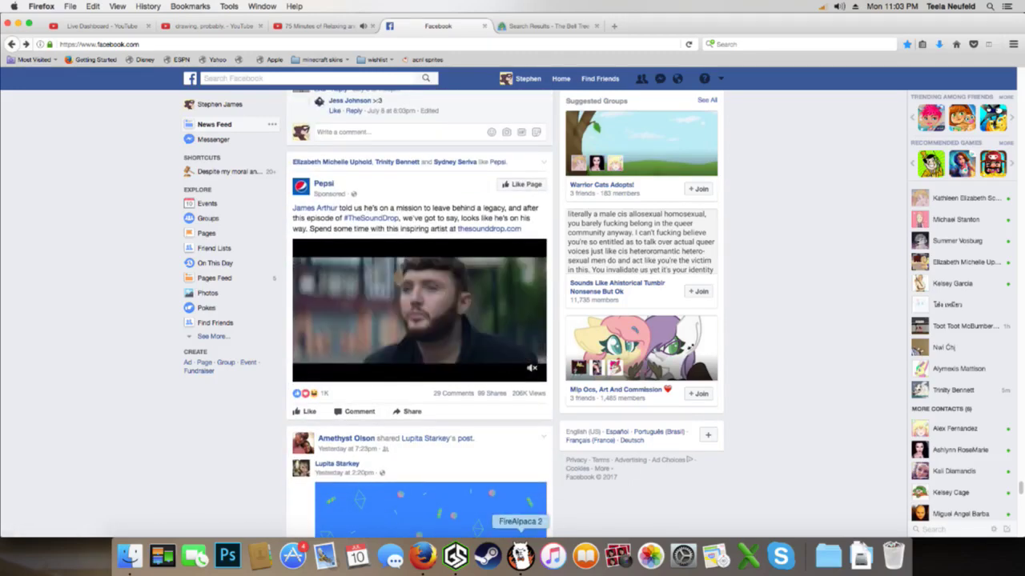
Switch to FireAlpaca and examine the whole character sketch from head to feet
click(520, 555)
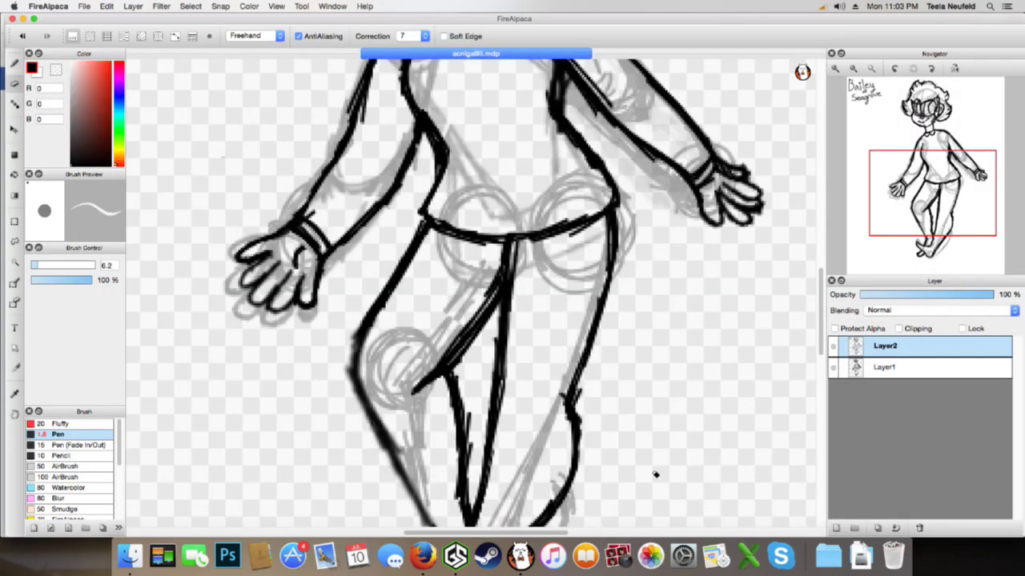
click(835, 70)
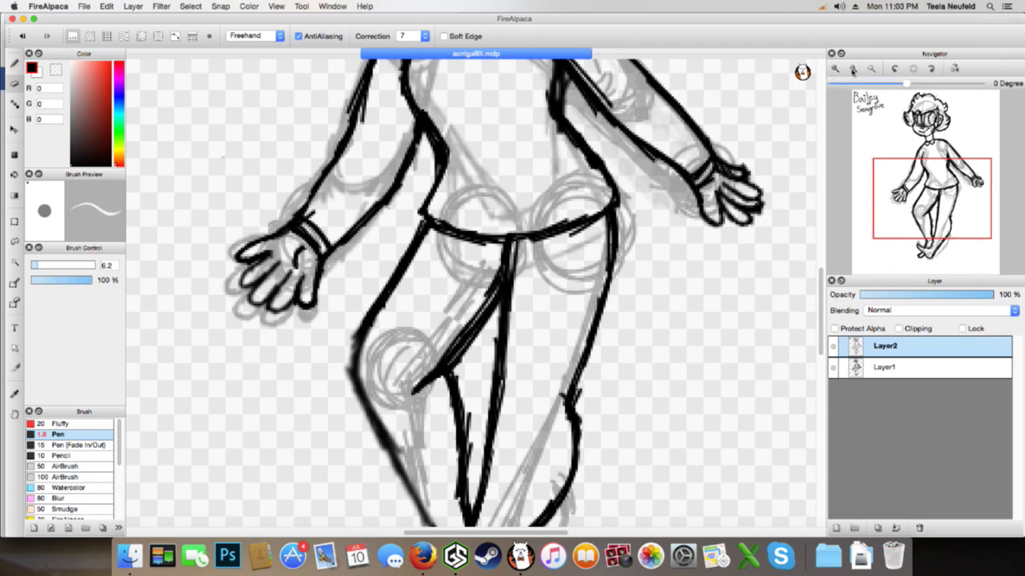
click(869, 70)
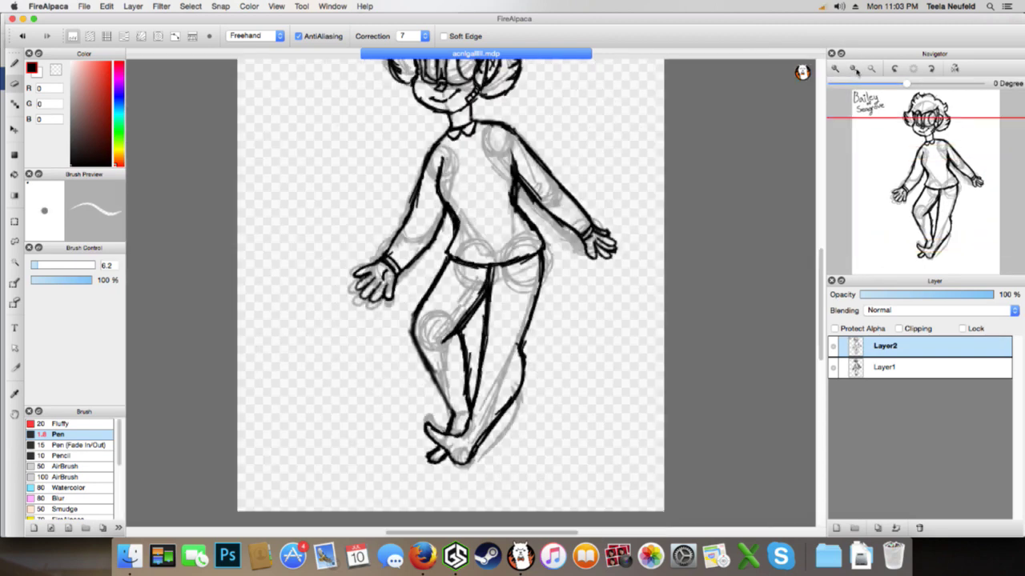
click(869, 69)
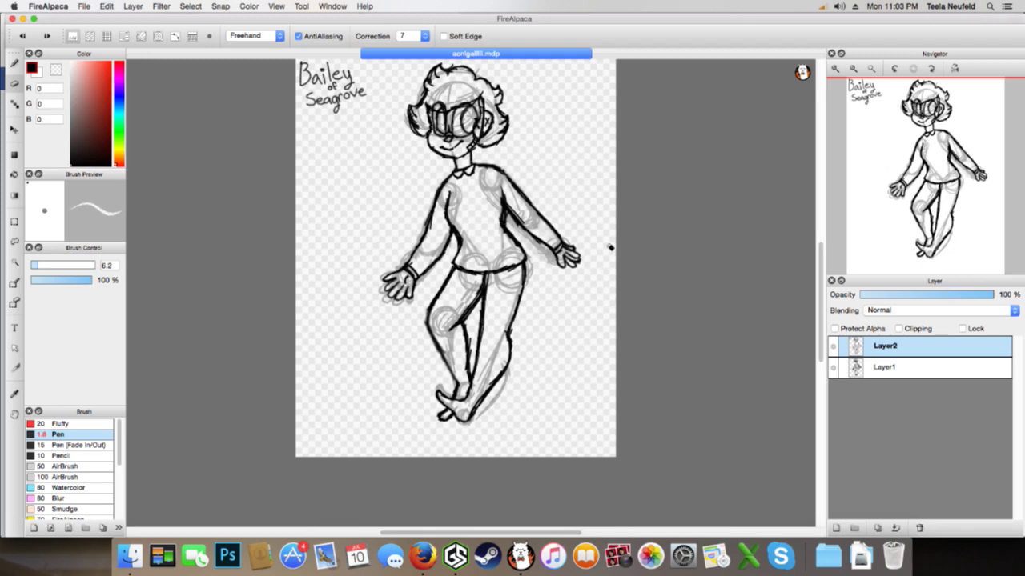
Try to sketch a narrow cuff around the character's right ankle and the adjoining edge of the left foot with the Pen
mouse_move(841, 74)
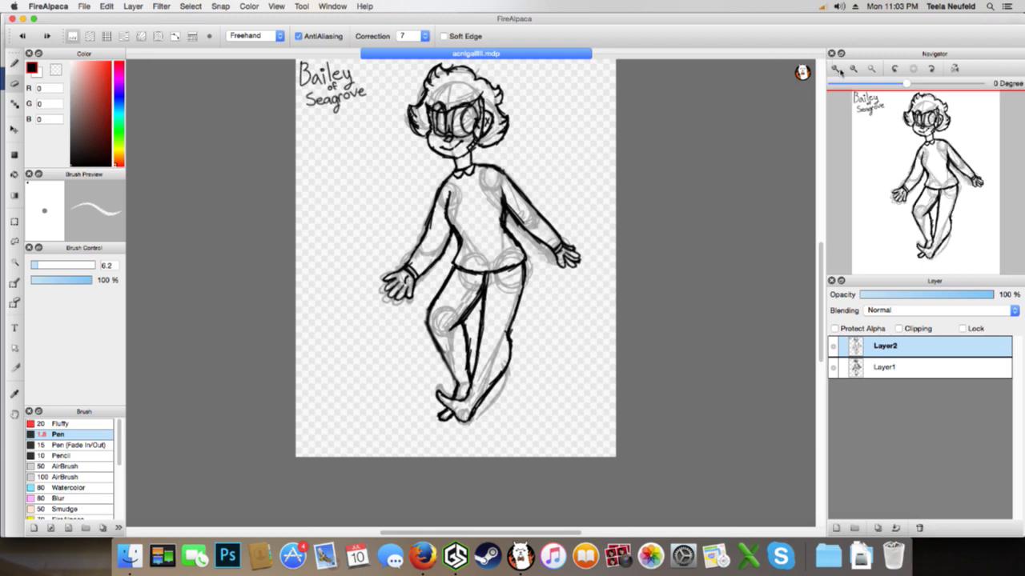
click(836, 68)
click(836, 68)
click(836, 68)
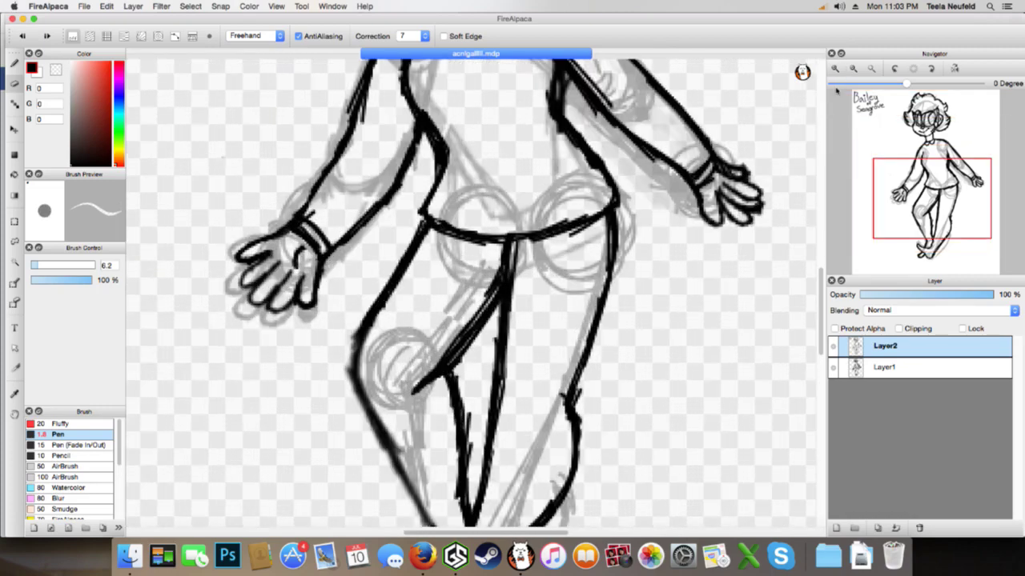
key(b)
click(836, 69)
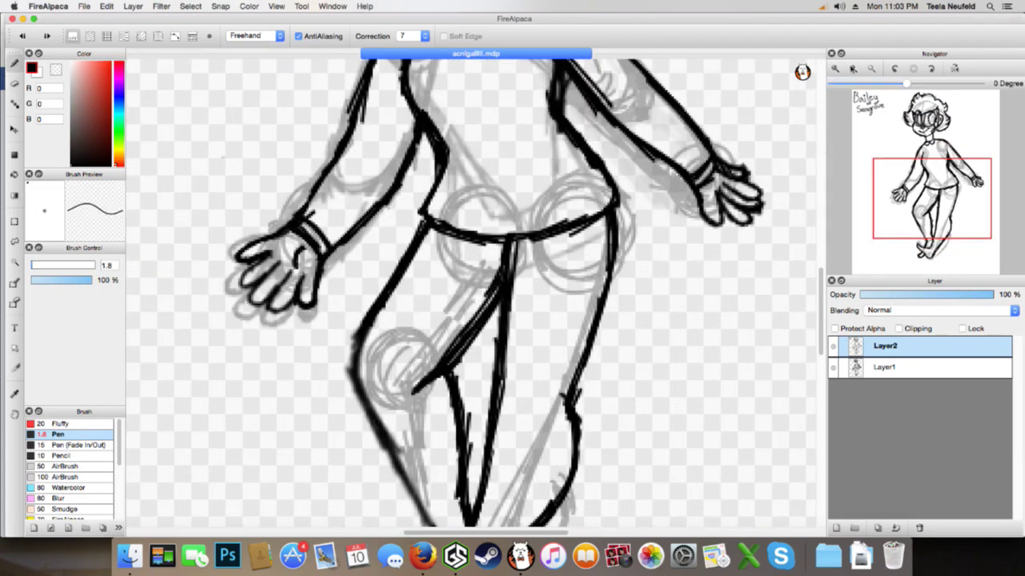
drag(900, 190, 928, 246)
drag(480, 404, 523, 386)
drag(500, 459, 525, 507)
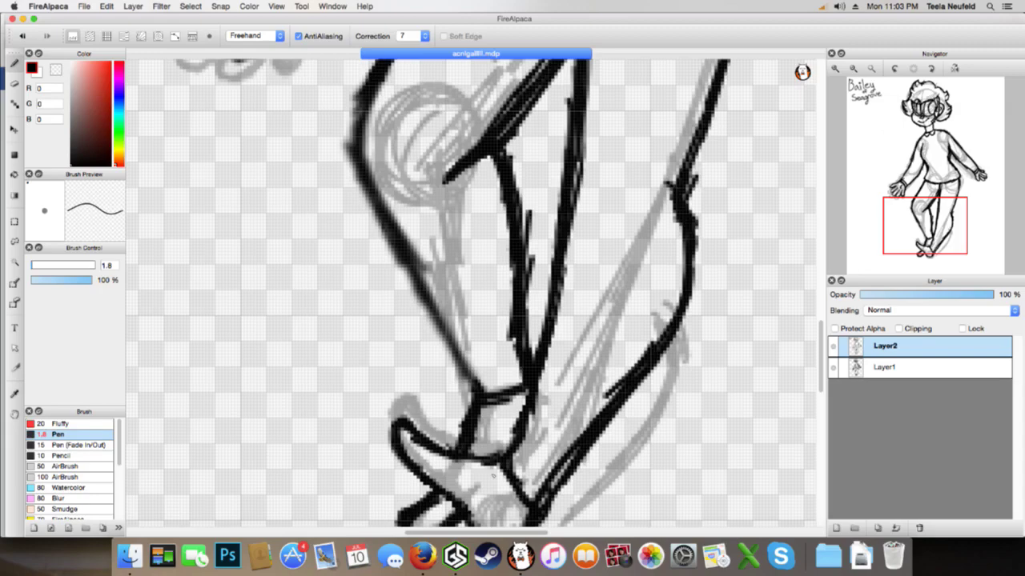
scroll(602, 466, up, 4)
scroll(602, 466, down, 6)
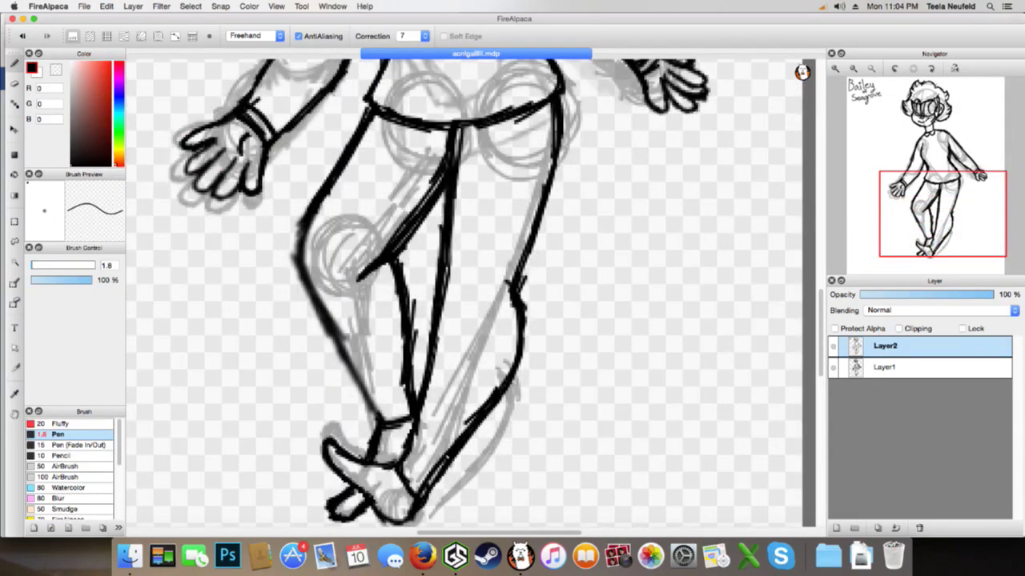
Undo the cuff strokes at the ankle and save the drawing
key(super+z)
key(super+z)
key(super+z)
key(super+z)
key(super+z)
key(super+z)
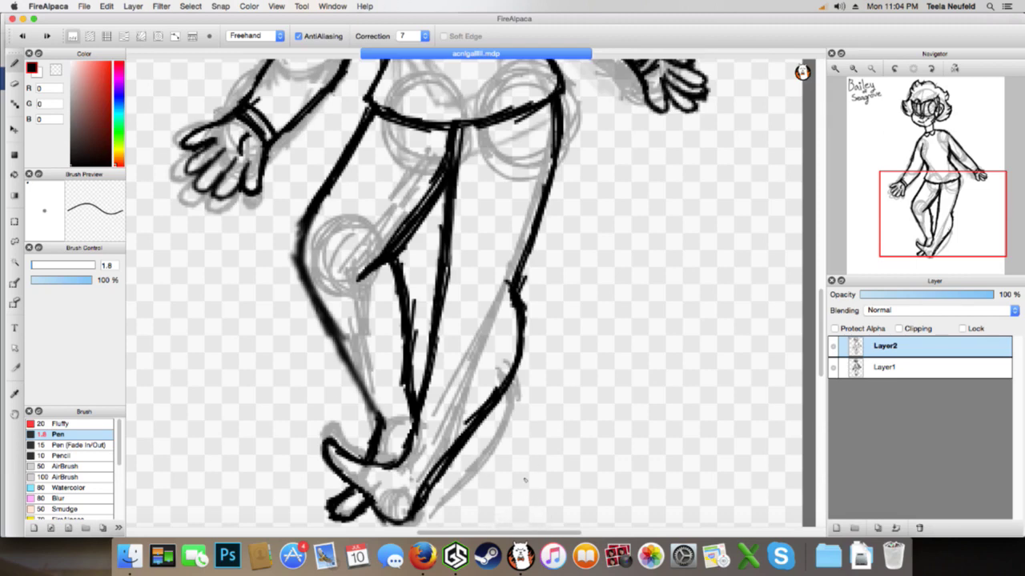
key(super+s)
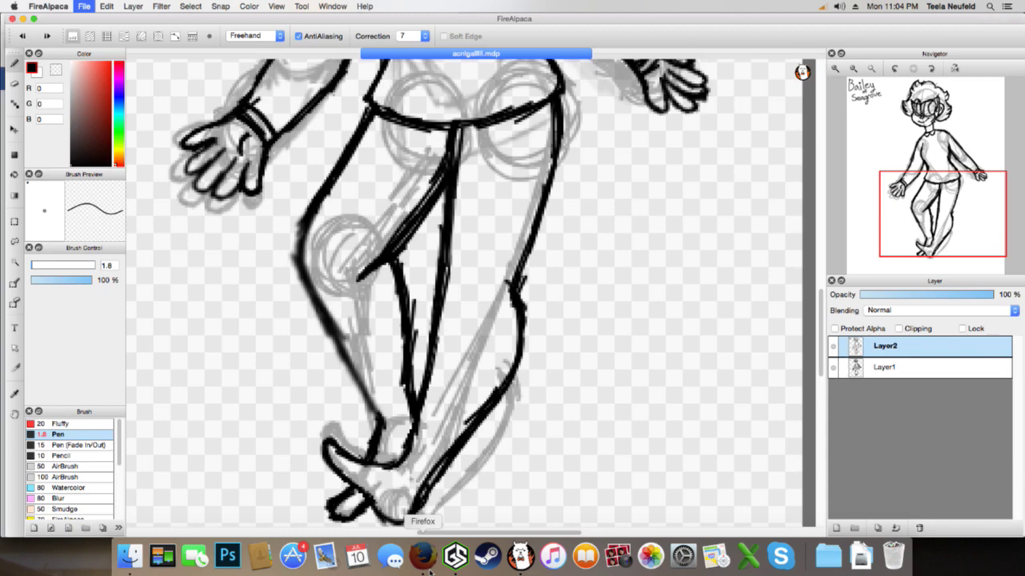
Check the live stream in Gameshow and on its YouTube page in Firefox, continuing the unresponsive script, and return to FireAlpaca
click(455, 556)
right_click(455, 557)
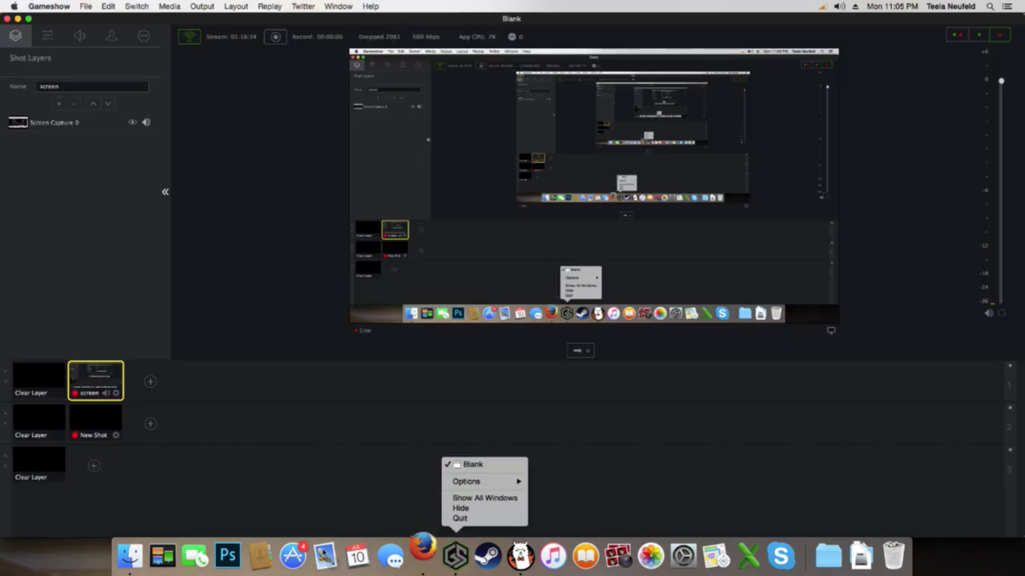
click(423, 556)
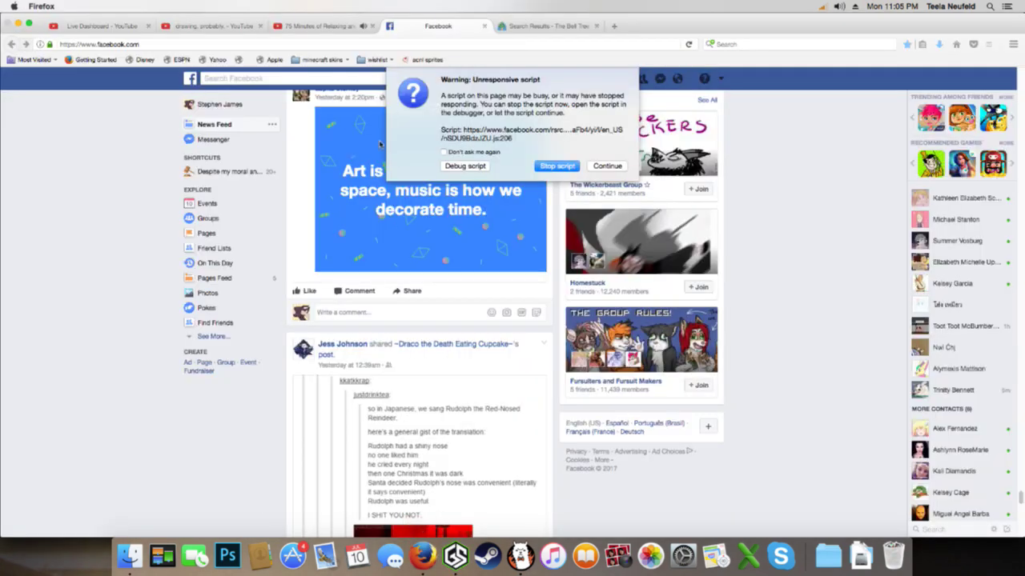
click(596, 166)
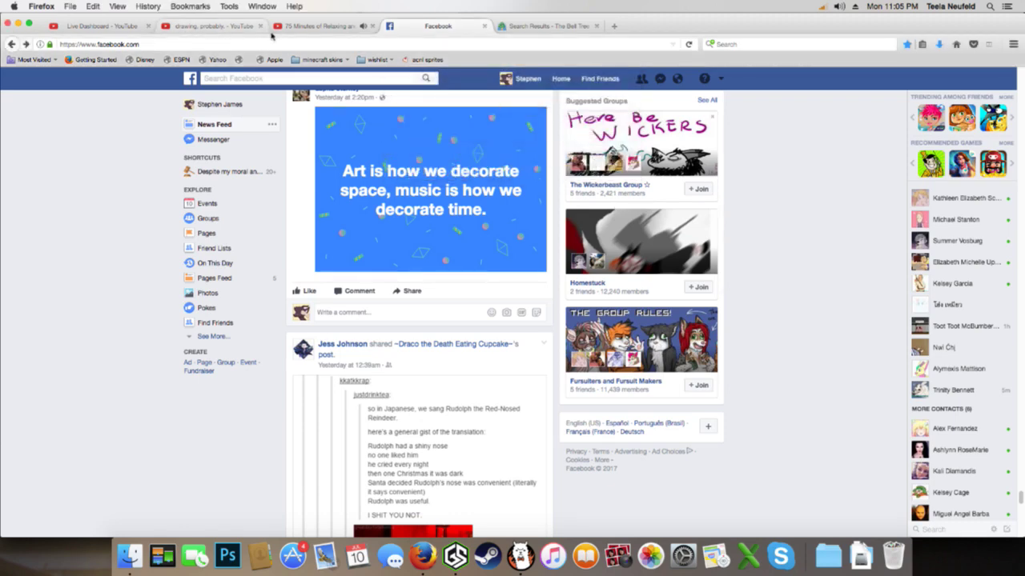
click(204, 31)
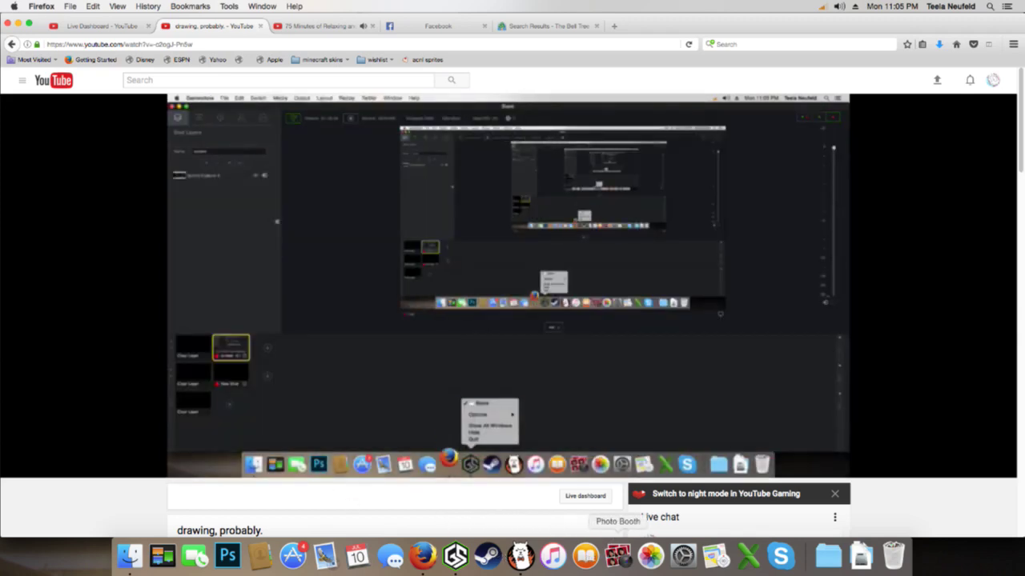
click(519, 555)
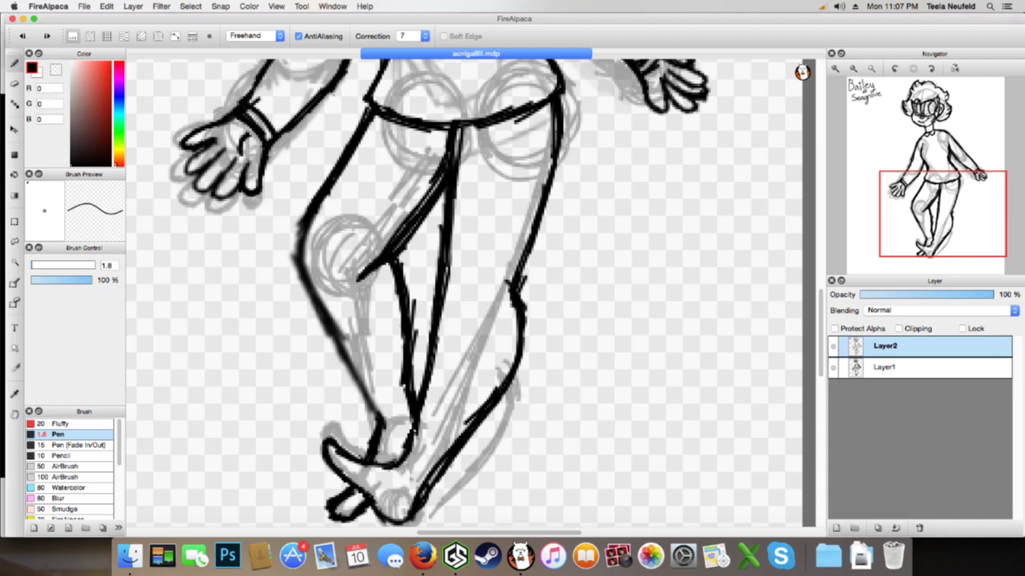
Draw a boot top with a small tab over the character's left ankle, erasing the leg lines that overlap it
drag(400, 455, 417, 371)
key(super+z)
mouse_move(401, 455)
mouse_down()
mouse_move(421, 376)
mouse_move(468, 451)
mouse_move(432, 496)
mouse_up()
mouse_move(464, 449)
mouse_down()
mouse_move(424, 506)
mouse_move(432, 498)
mouse_up()
key(e)
mouse_move(422, 413)
mouse_down()
mouse_move(414, 390)
mouse_move(414, 470)
mouse_move(438, 466)
mouse_move(416, 498)
mouse_up()
mouse_move(446, 398)
mouse_down()
mouse_move(407, 391)
mouse_move(418, 399)
mouse_move(412, 419)
mouse_move(425, 419)
mouse_move(409, 422)
mouse_move(420, 380)
mouse_move(439, 404)
mouse_move(412, 442)
mouse_up()
key(b)
drag(416, 456, 418, 464)
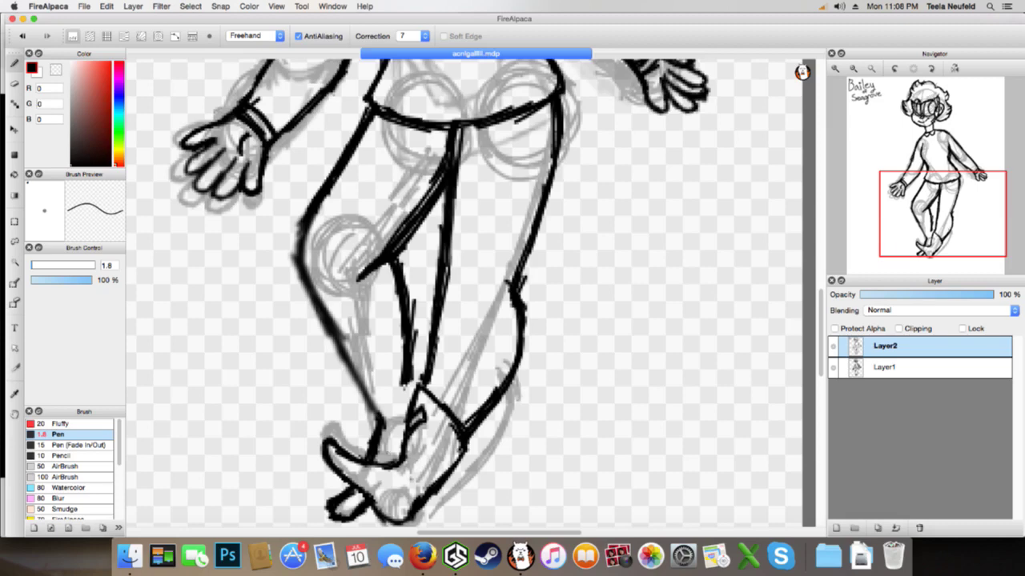
Sketch the right boot's flared shaft with a slanted top edge below the knee, undoing and redrawing its outer side
drag(404, 383, 405, 410)
mouse_move(407, 382)
mouse_down()
mouse_move(407, 417)
mouse_move(411, 390)
mouse_move(344, 361)
mouse_up()
drag(381, 409, 336, 354)
key(super+z)
key(super+z)
drag(376, 415, 357, 393)
mouse_move(376, 409)
mouse_down()
mouse_move(332, 358)
mouse_move(386, 323)
mouse_move(338, 360)
mouse_up()
key(super+z)
key(super+z)
key(super+z)
drag(373, 402, 336, 357)
mouse_move(354, 388)
mouse_down()
mouse_move(328, 353)
mouse_move(400, 319)
mouse_up()
mouse_move(351, 346)
mouse_down()
mouse_move(401, 317)
mouse_move(415, 396)
mouse_up()
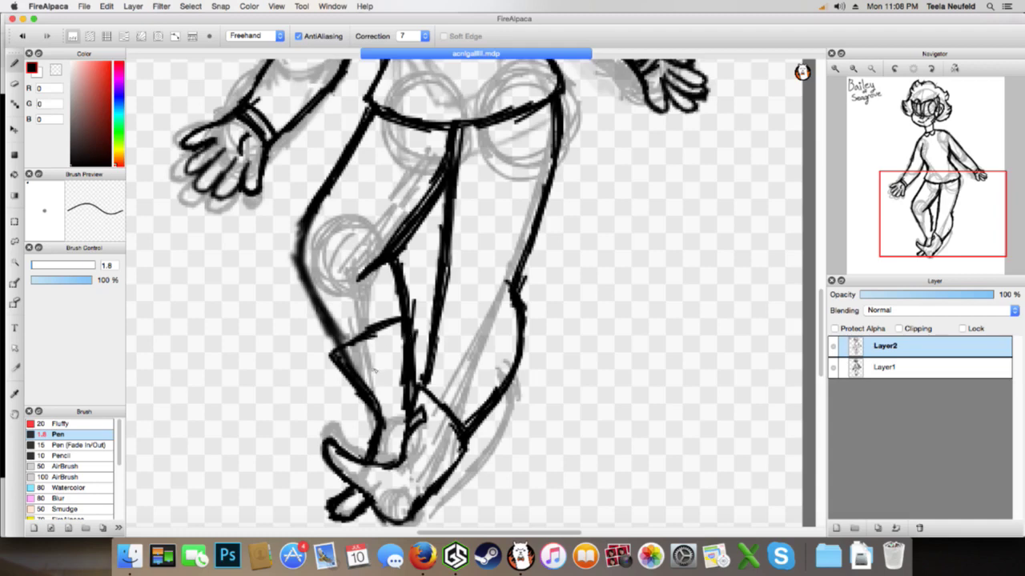
Erase the leftover leg lines inside the right boot's shaft and draw a small tab near its top edge
key(e)
drag(400, 330, 404, 408)
mouse_move(349, 354)
mouse_down()
mouse_move(377, 400)
mouse_move(373, 392)
mouse_up()
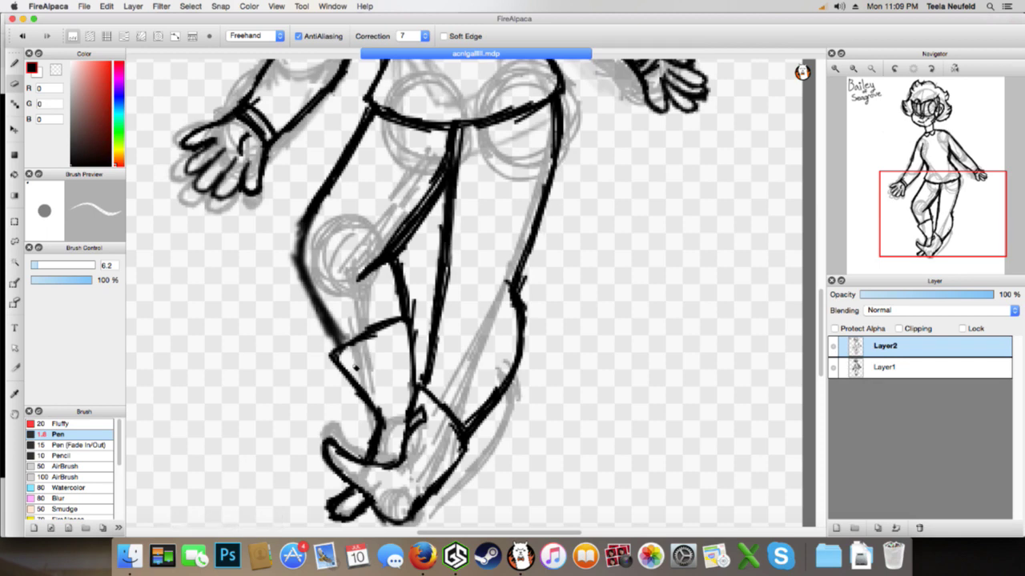
key(b)
mouse_move(356, 370)
mouse_down()
mouse_move(358, 381)
mouse_move(347, 358)
mouse_move(349, 380)
mouse_up()
Try several outlines for a slanted trouser pocket on the character's left hip, undoing each one
key(w)
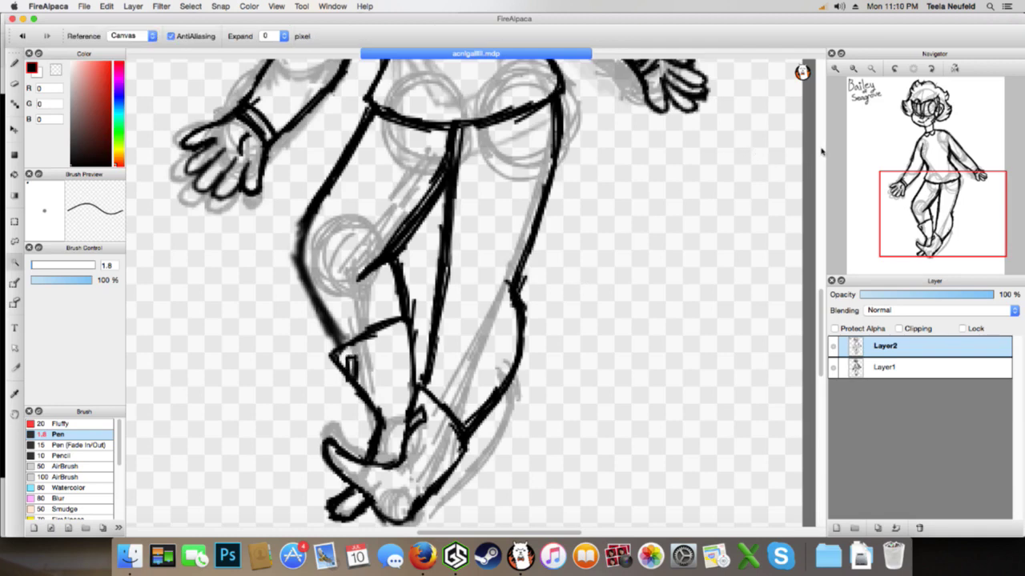
key(s)
mouse_move(888, 171)
mouse_down()
mouse_move(902, 168)
mouse_move(899, 176)
mouse_up()
scroll(472, 292, down, 10)
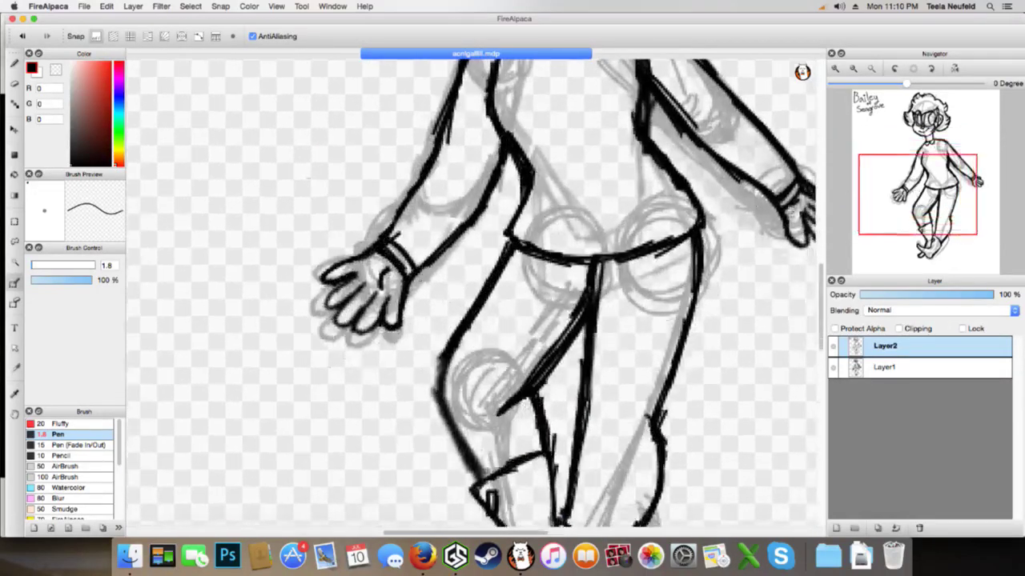
mouse_move(661, 248)
mouse_down()
mouse_move(651, 302)
mouse_move(675, 354)
mouse_up()
key(super+z)
key(b)
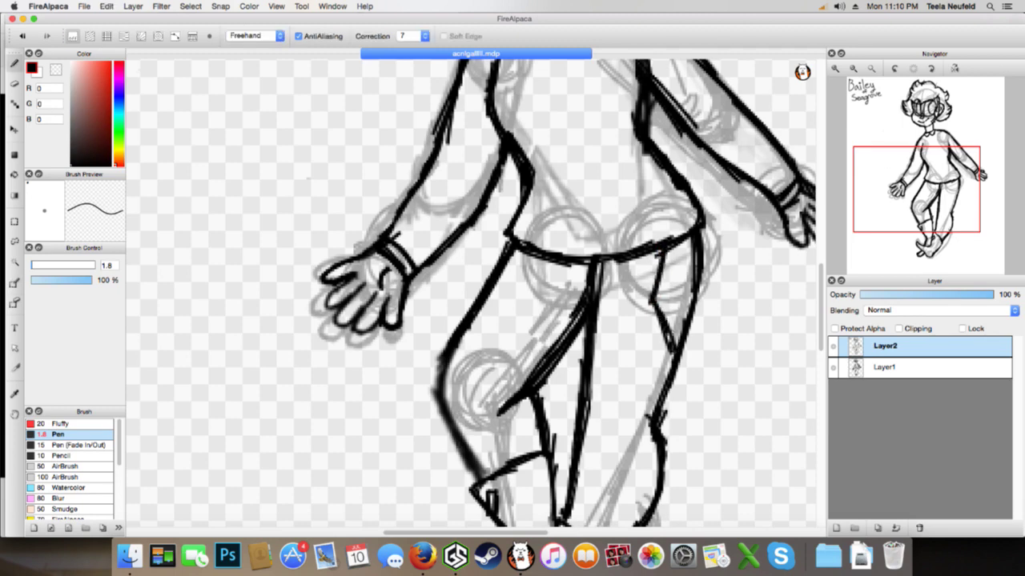
key(super+z)
key(super+z)
key(super+z)
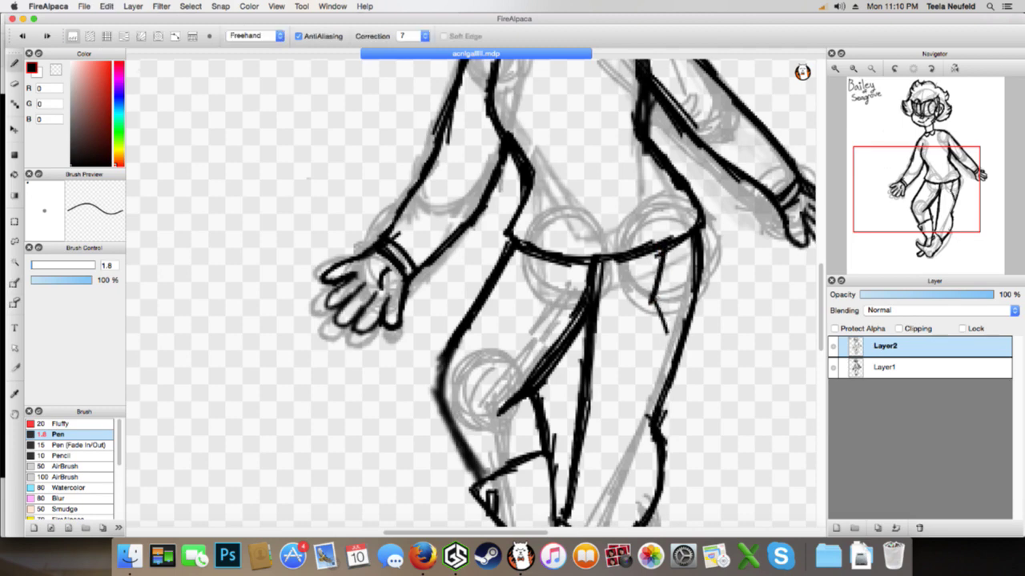
drag(650, 301, 680, 335)
key(super+z)
key(super+z)
key(super+z)
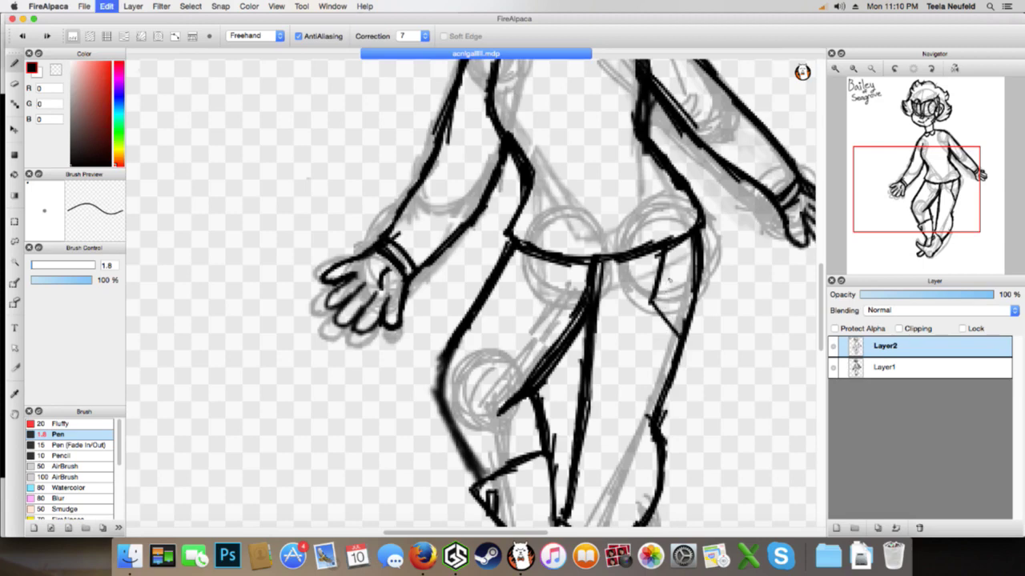
Sketch angular pockets on both hips of the trousers and a small fastening detail at the center of the waist
mouse_move(675, 245)
mouse_down()
mouse_move(662, 307)
mouse_move(681, 338)
mouse_up()
mouse_move(527, 255)
mouse_down()
mouse_move(504, 295)
mouse_move(484, 305)
mouse_up()
mouse_move(576, 260)
mouse_down()
mouse_move(578, 275)
mouse_move(592, 259)
mouse_up()
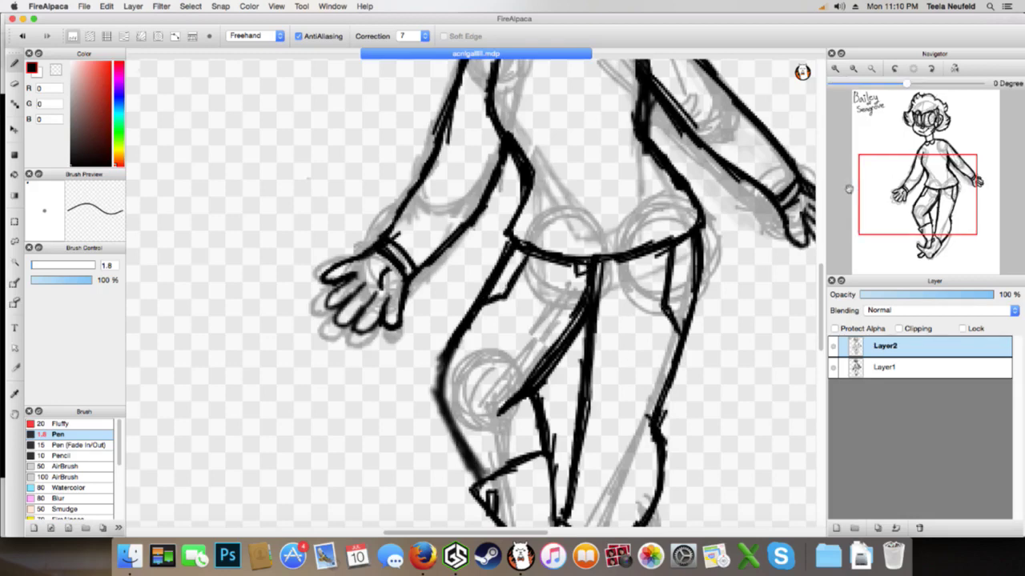
click(853, 68)
click(853, 69)
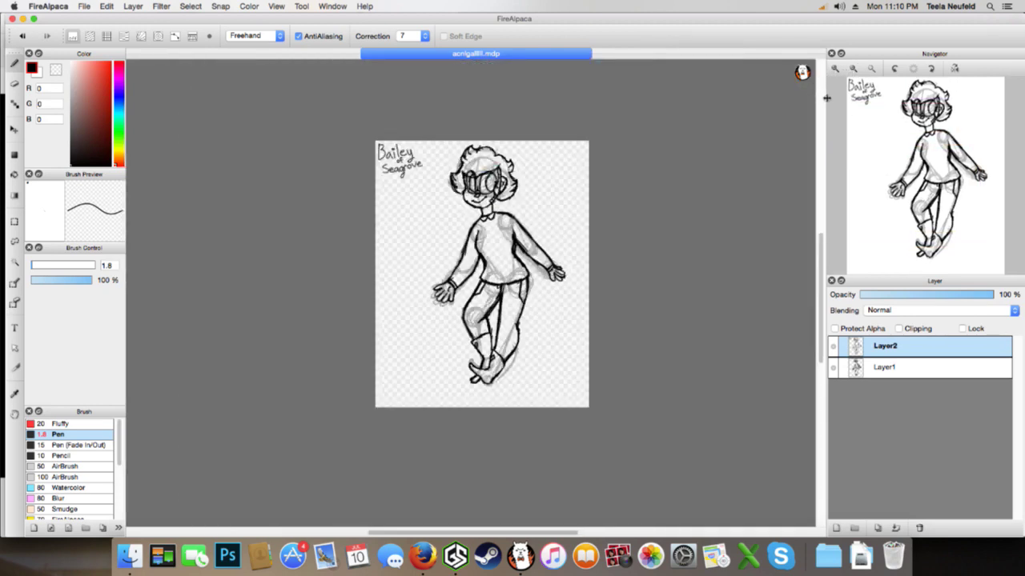
Erase the left boot's top edge and redraw it as a wider cuff that sticks out past the calf
click(835, 68)
click(835, 68)
click(835, 68)
drag(913, 160, 950, 231)
key(e)
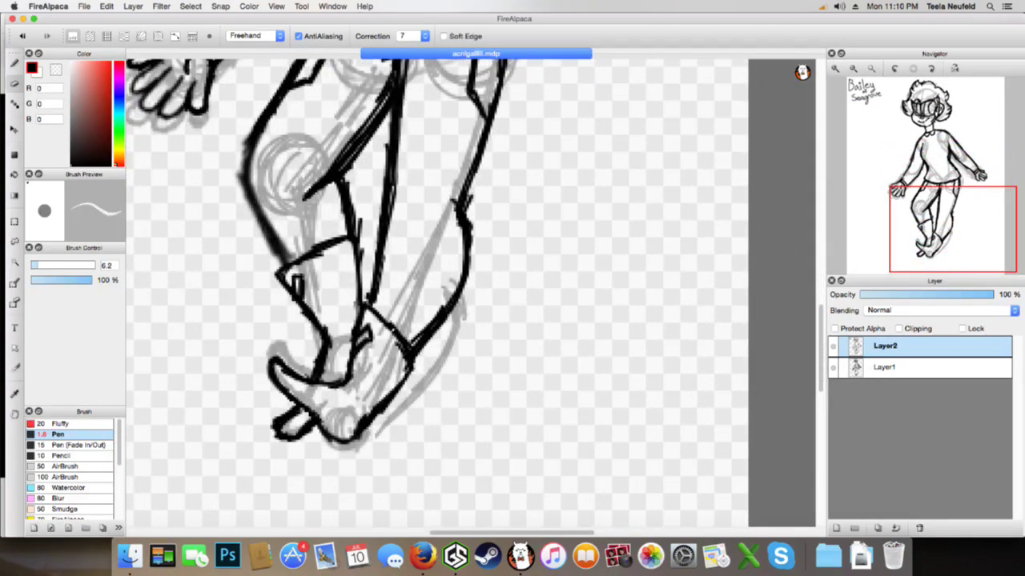
drag(390, 310, 410, 372)
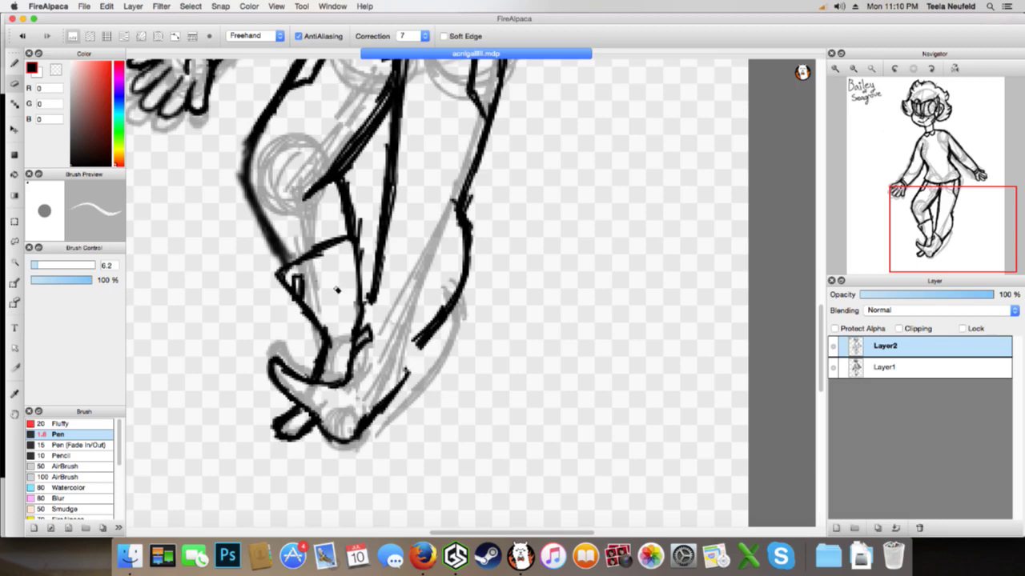
key(b)
mouse_move(365, 293)
mouse_down()
mouse_move(355, 325)
mouse_move(404, 326)
mouse_move(428, 355)
mouse_move(398, 392)
mouse_up()
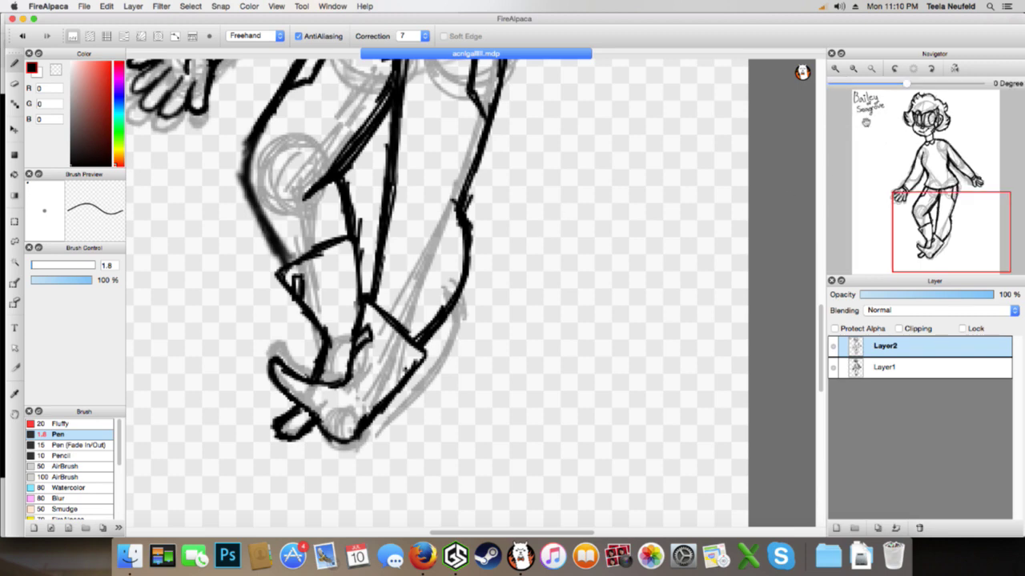
click(854, 69)
click(854, 68)
click(836, 69)
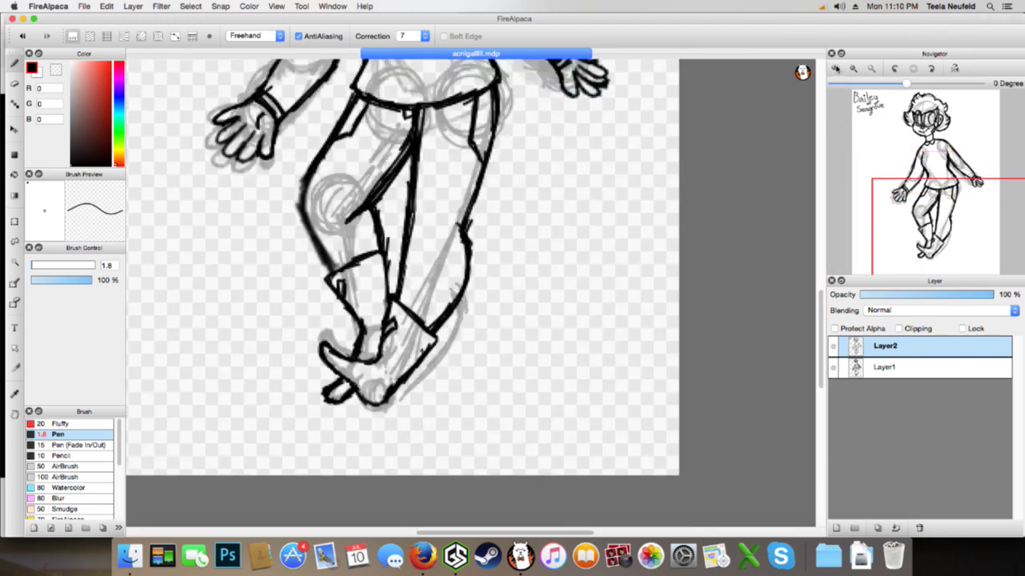
click(836, 68)
mouse_move(357, 138)
mouse_down()
mouse_move(352, 173)
mouse_move(379, 166)
mouse_up()
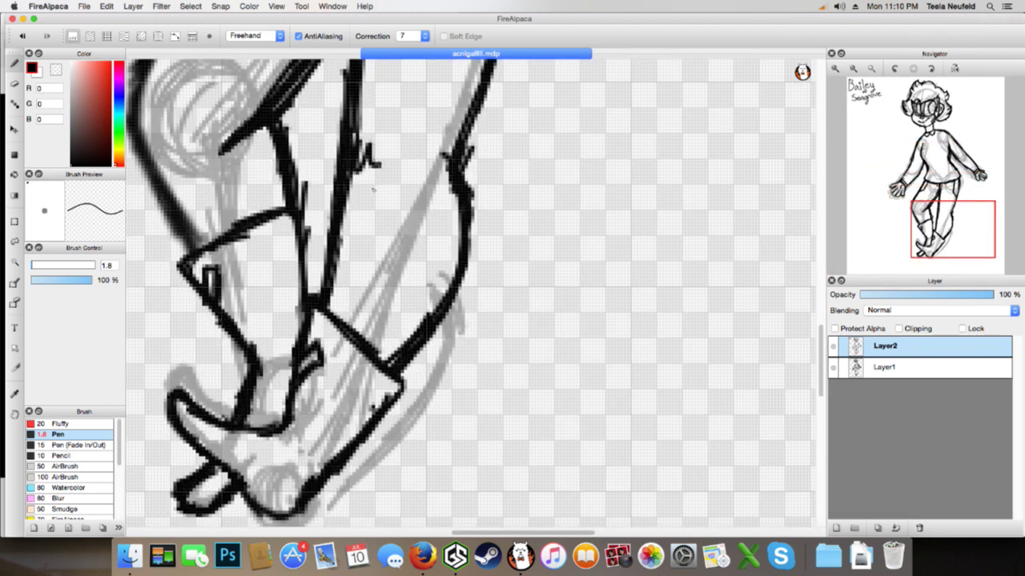
mouse_move(133, 108)
mouse_down()
mouse_move(139, 124)
mouse_move(181, 127)
mouse_up()
key(super+z)
key(super+z)
Examine the line work around the left boot cuff up close, and view the whole figure
click(836, 69)
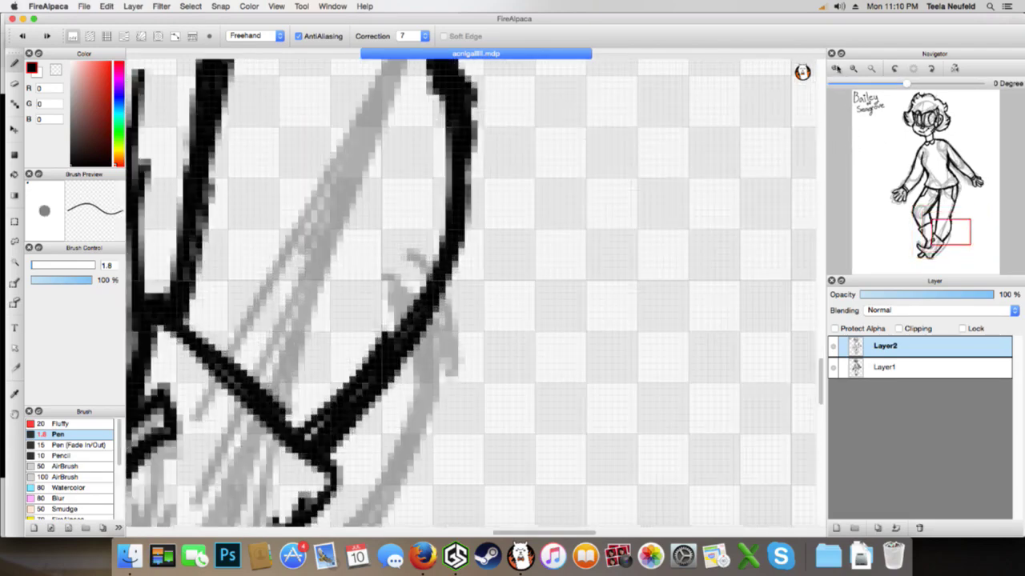
click(836, 69)
click(836, 69)
click(852, 69)
click(852, 70)
click(852, 70)
click(853, 70)
click(853, 69)
drag(910, 175, 924, 193)
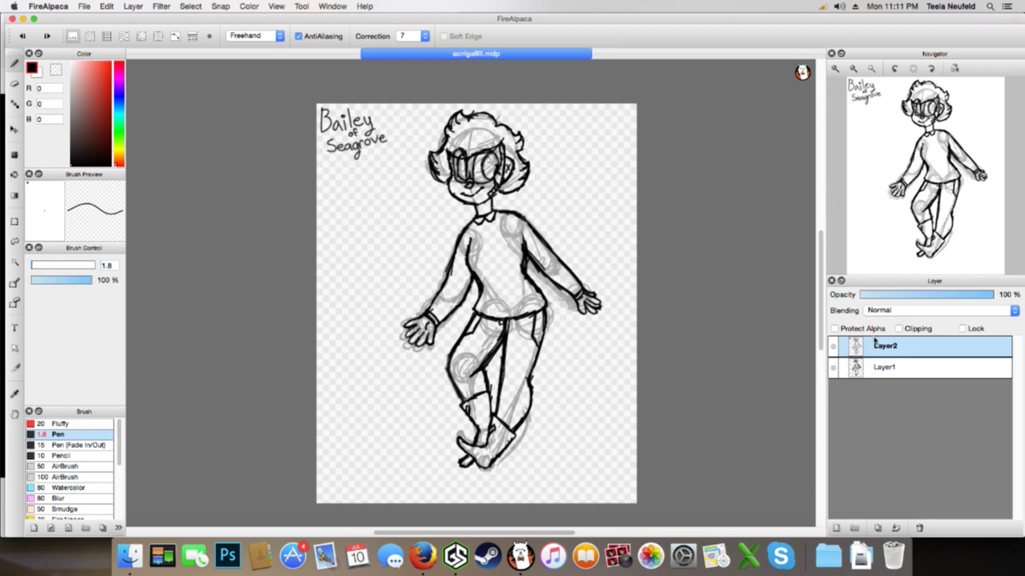
Hide the Layer1 guides, then erase and redraw the sweater's armhole line beside the arm on the canvas's right side
click(833, 366)
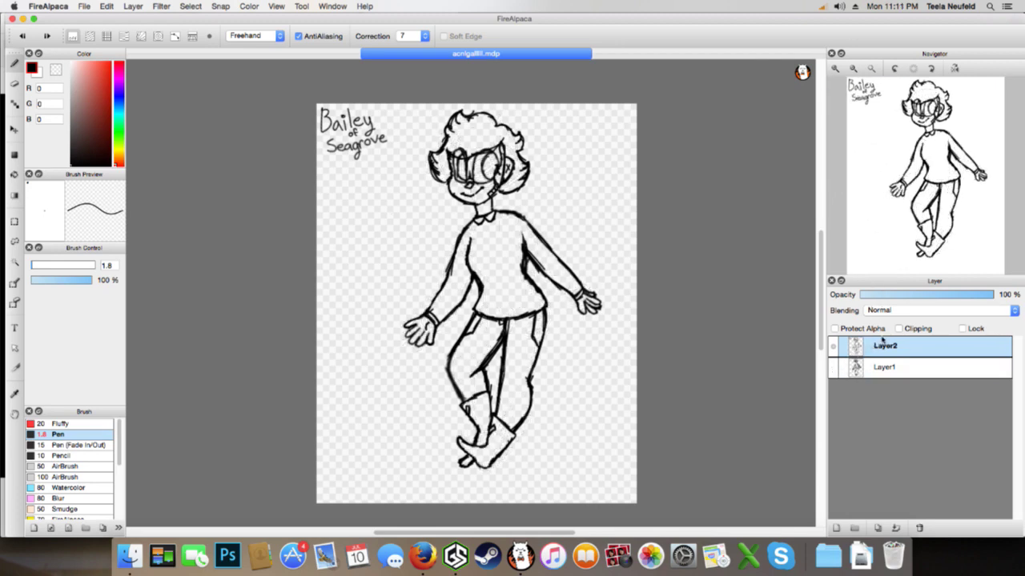
drag(523, 249, 525, 264)
key(e)
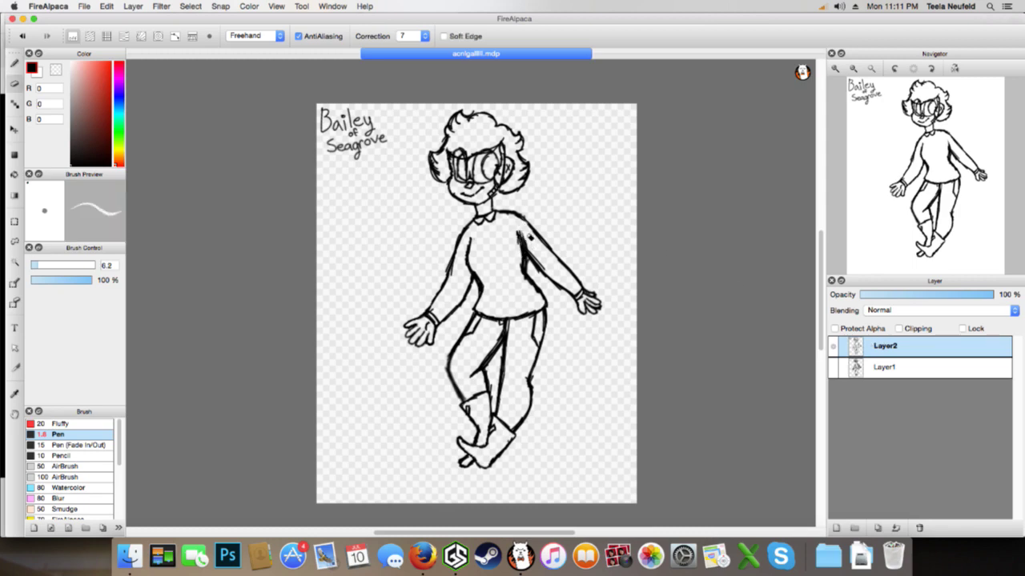
drag(534, 250, 527, 215)
key(b)
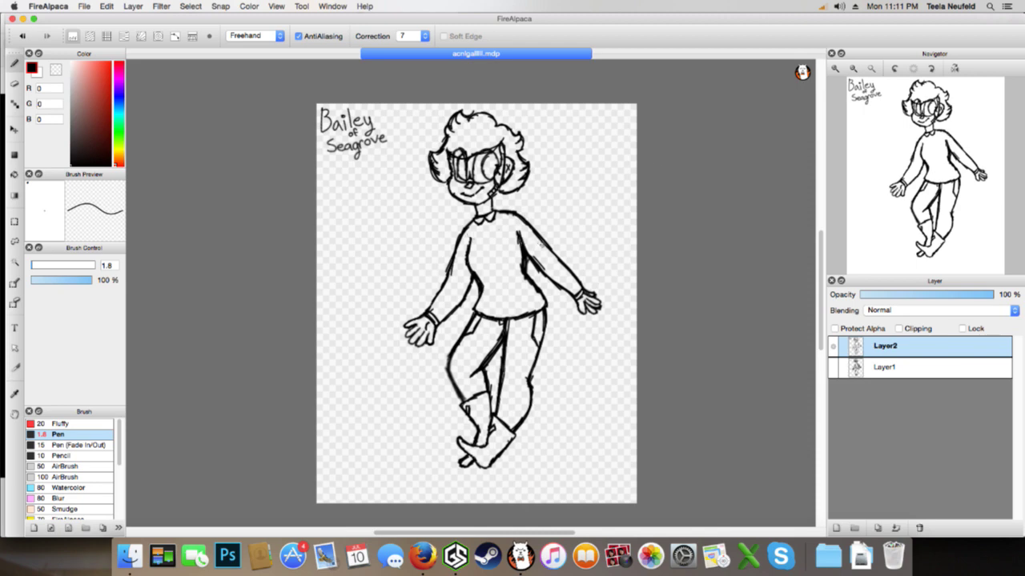
key(e)
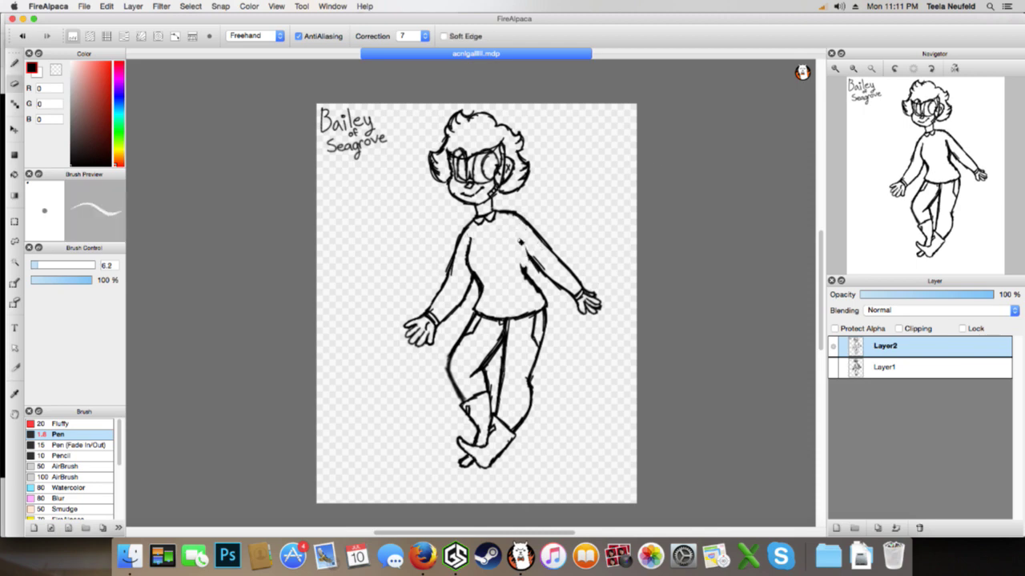
key(b)
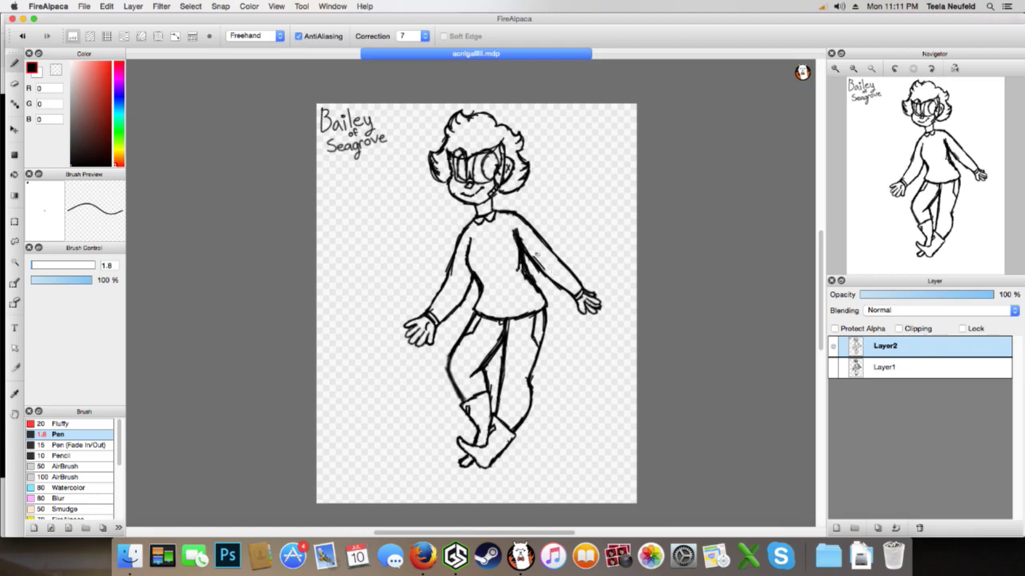
Clean up the underside of the same sleeve, redrawing its line where it meets the torso and reworking the top of the armhole line
key(e)
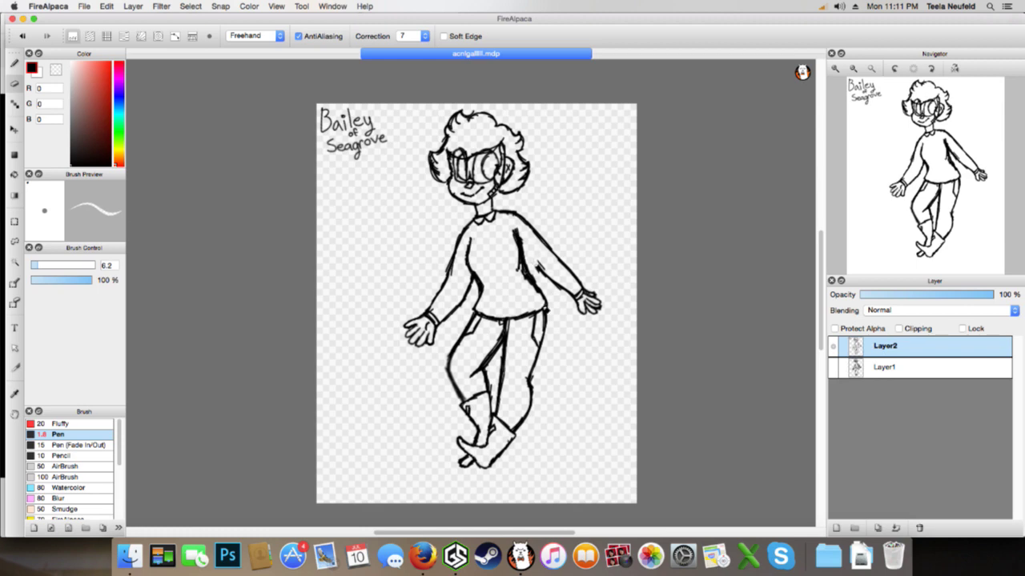
key(b)
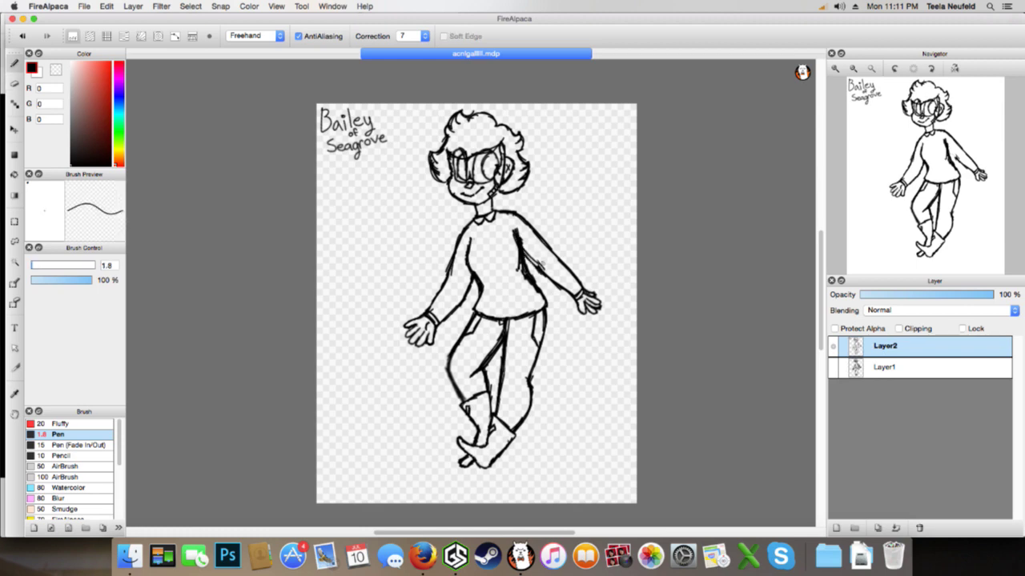
key(e)
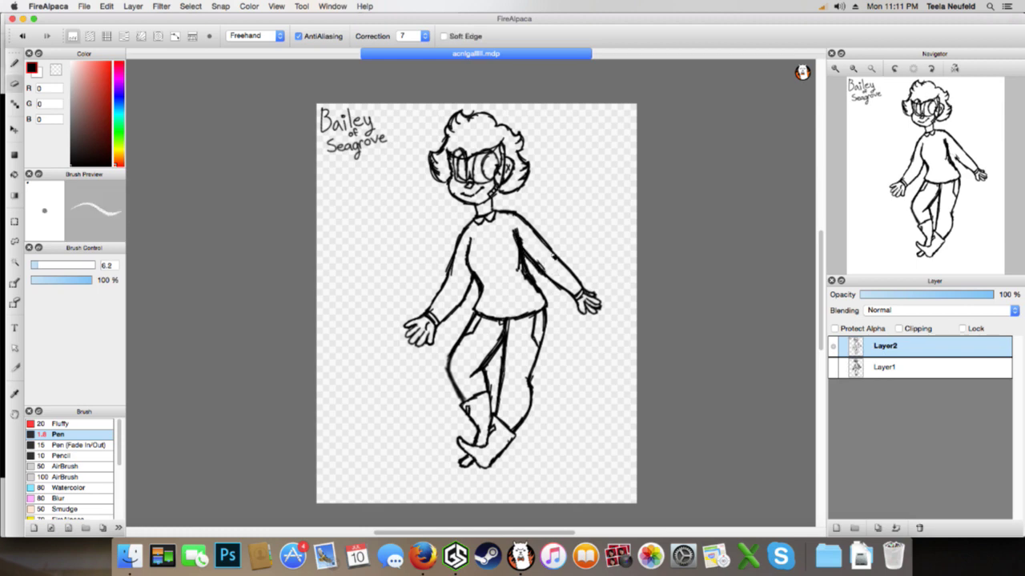
drag(542, 268, 561, 286)
key(b)
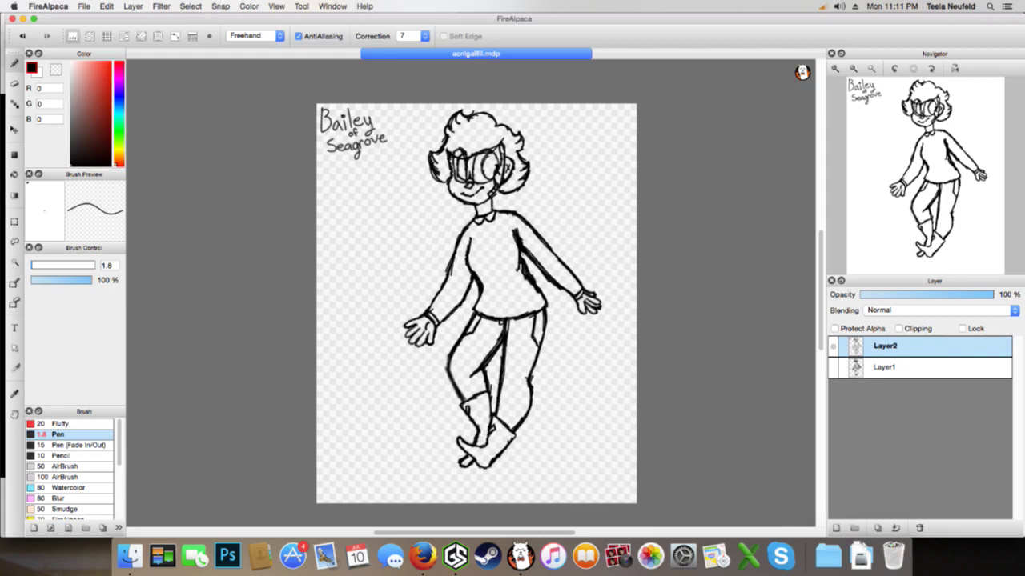
mouse_move(522, 256)
mouse_down()
mouse_move(536, 274)
mouse_move(520, 279)
mouse_move(534, 280)
mouse_up()
key(e)
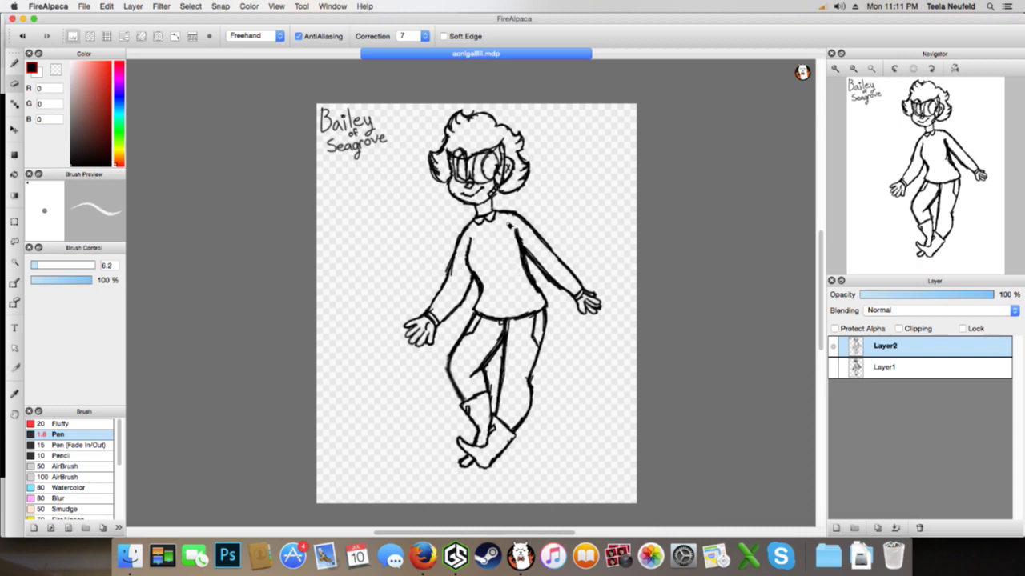
drag(516, 230, 518, 243)
key(b)
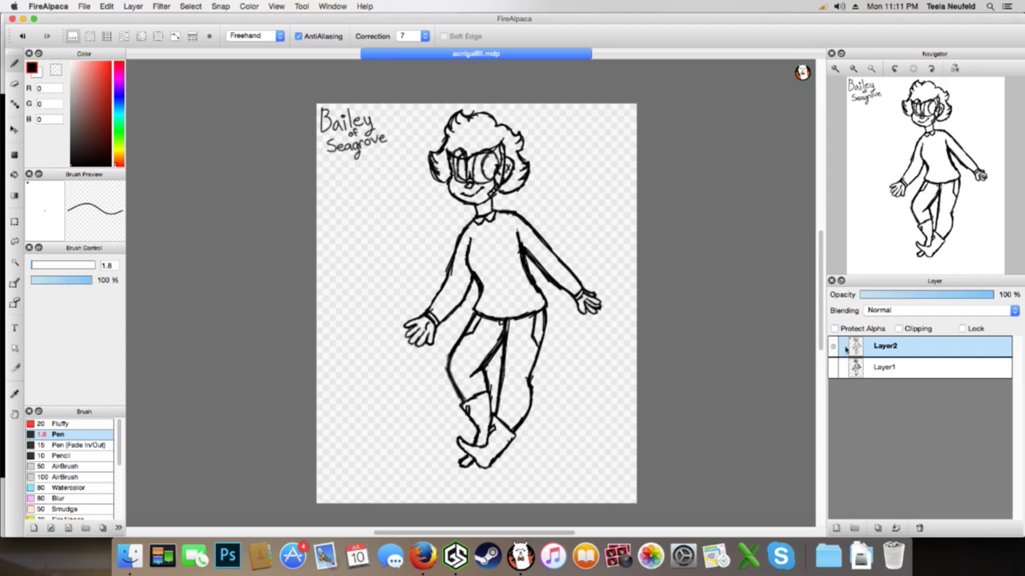
Lower Layer2's opacity to about 33% and add a new layer above it
click(903, 296)
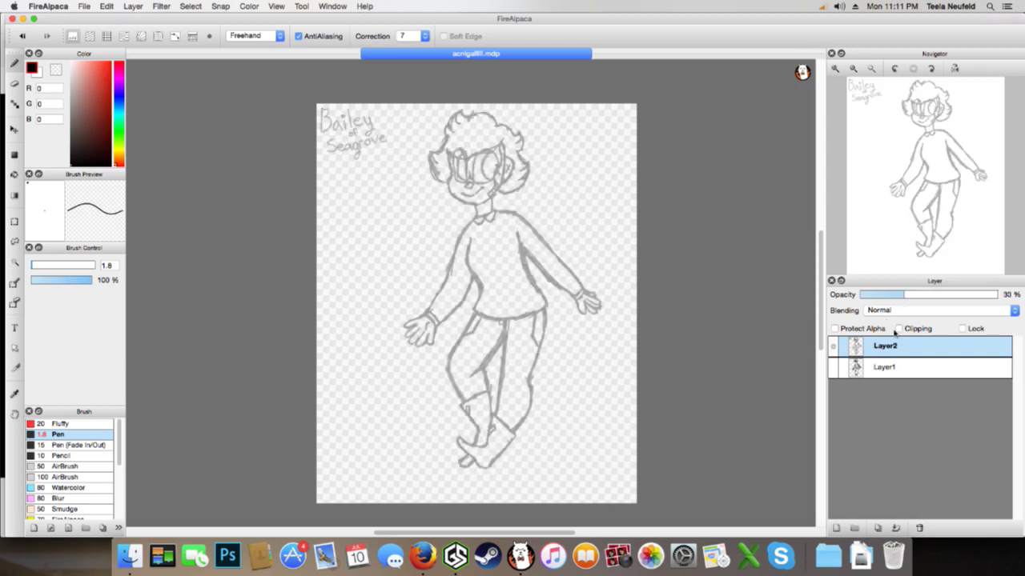
click(909, 295)
click(836, 528)
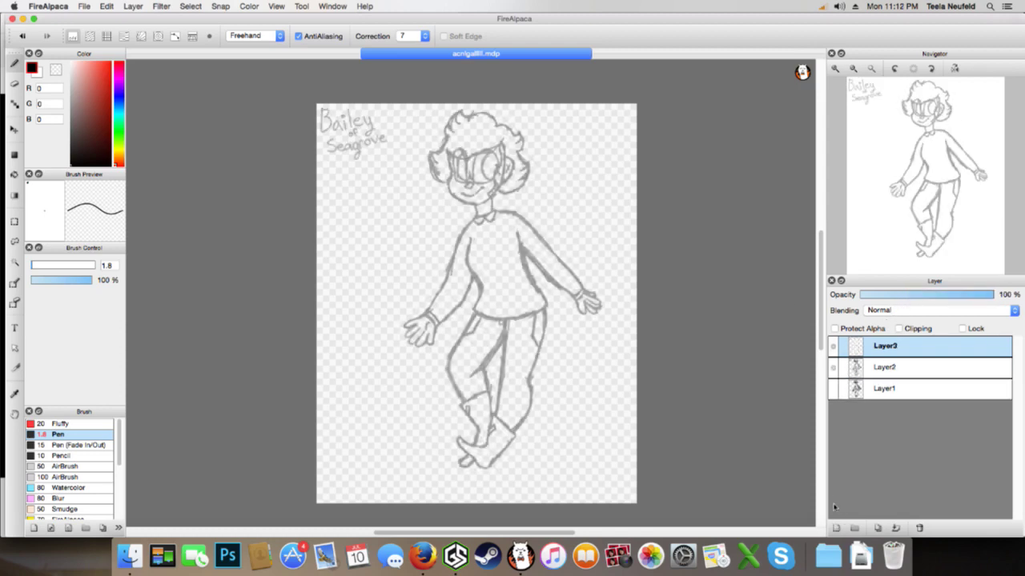
Switch to Firefox, open the YouTube watch history in a new tab, and close the relaxing music video's tab
click(423, 556)
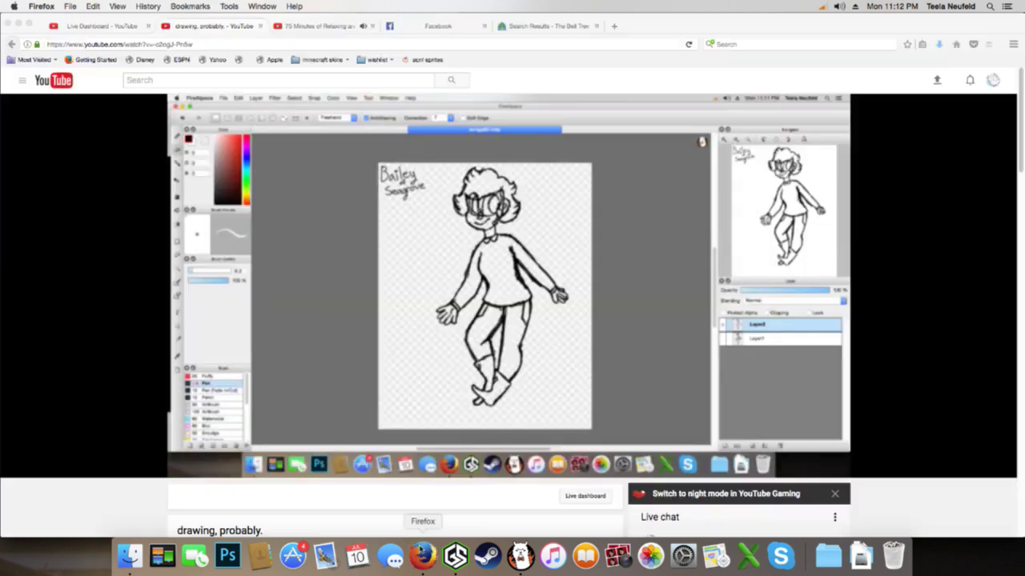
scroll(617, 384, down, 3)
scroll(617, 384, up, 3)
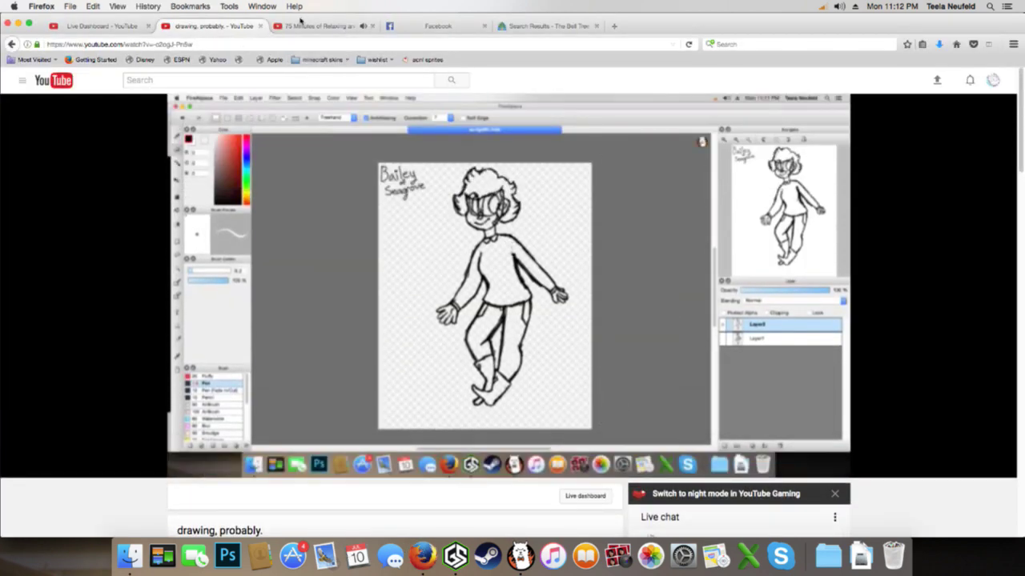
click(23, 80)
super+click(50, 224)
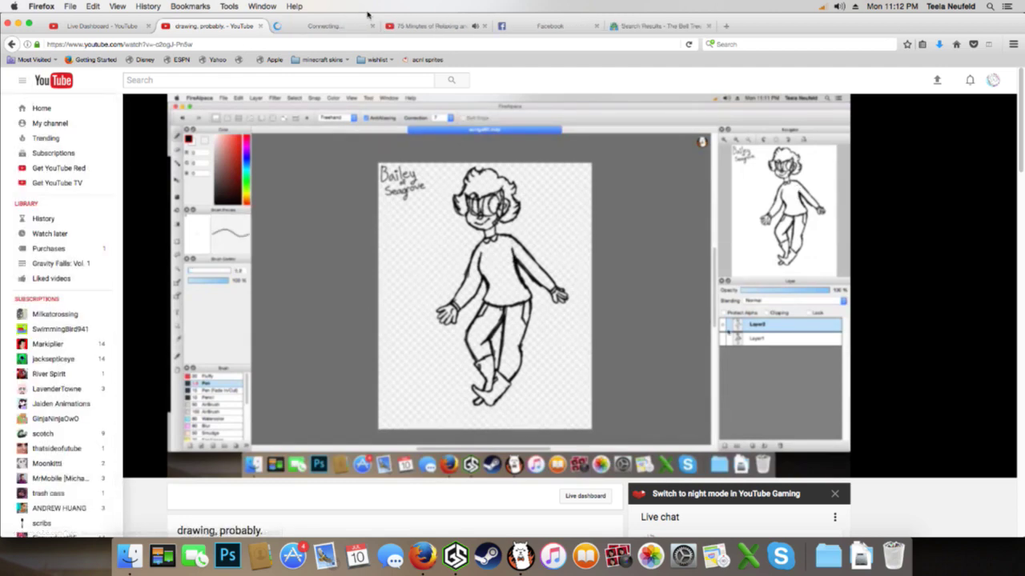
click(355, 22)
click(482, 25)
Find the "Speedpaint | ACNL Giveaway | Saralee-crossing" video in the watch history and open it
scroll(355, 180, down, 15)
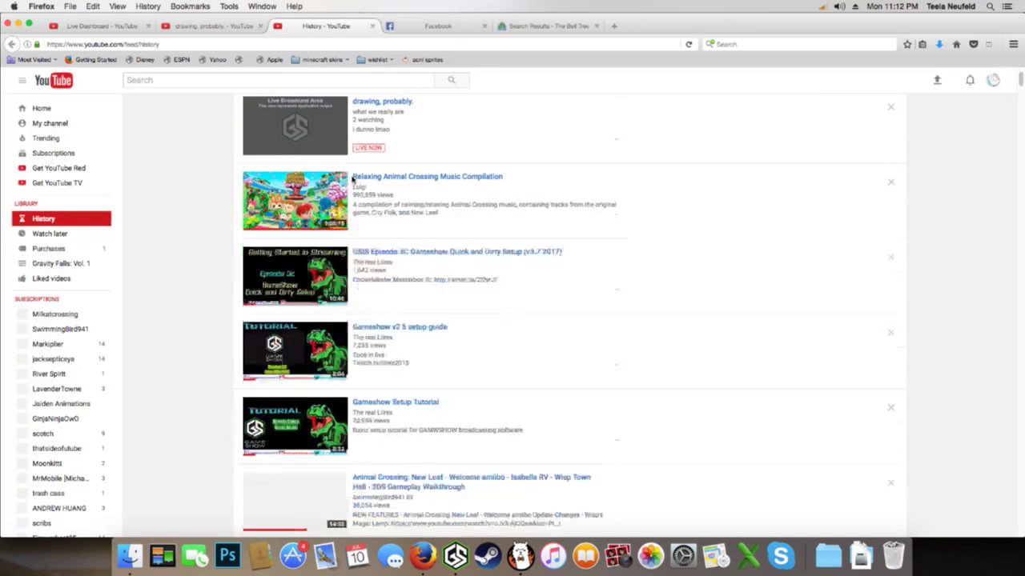
scroll(350, 175, down, 10)
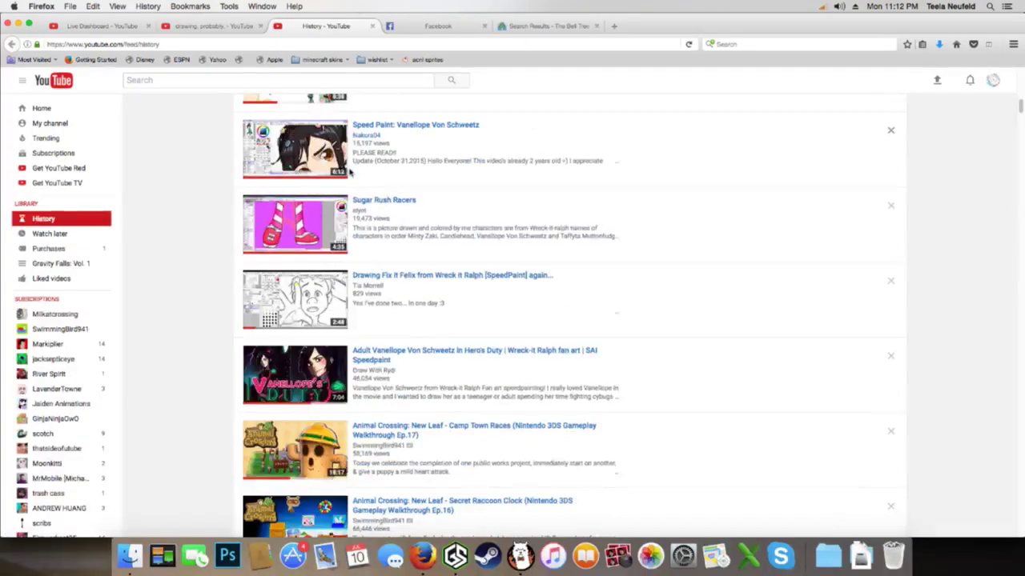
scroll(350, 174, down, 10)
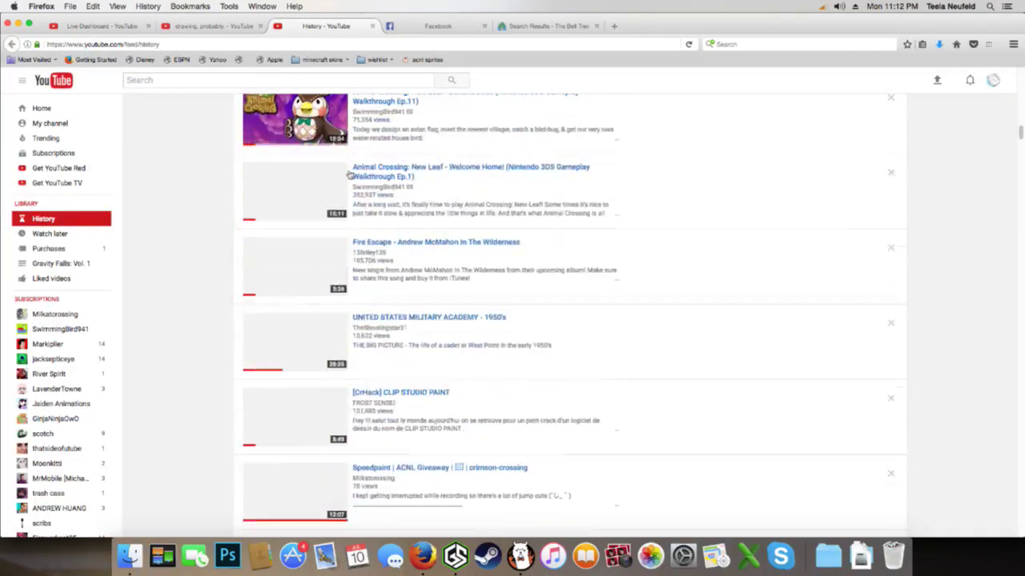
click(308, 310)
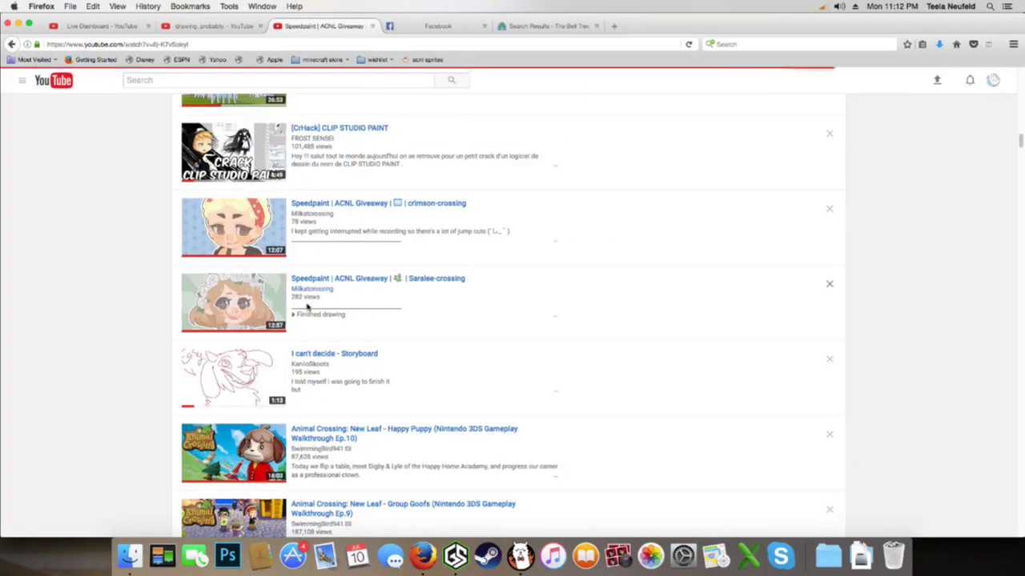
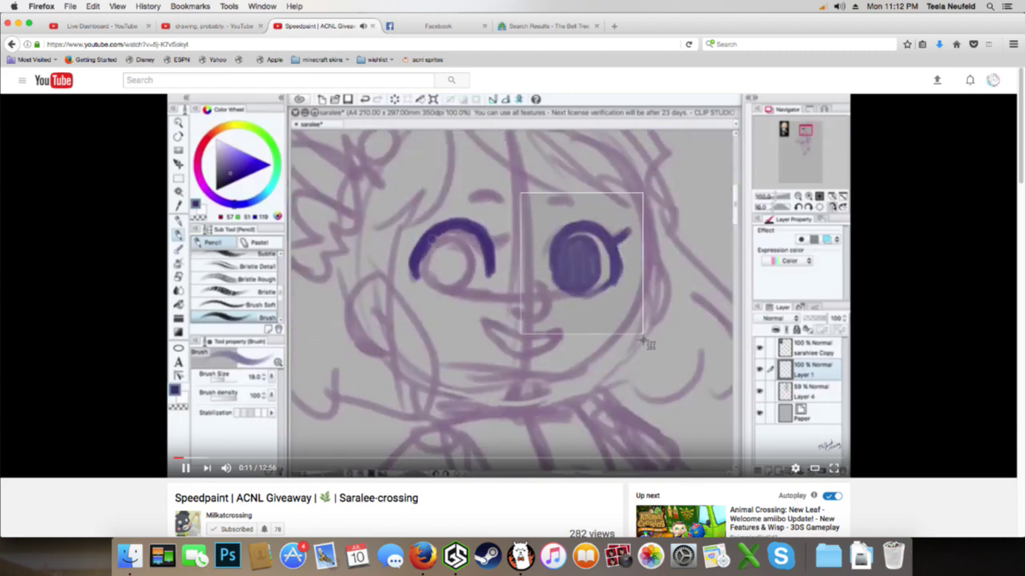
Switch back to FireAlpaca, undo the arm sketch along with Layer4, and open "Screen Shot 2017-07-10 at 11.12.35 PM.png"
click(519, 556)
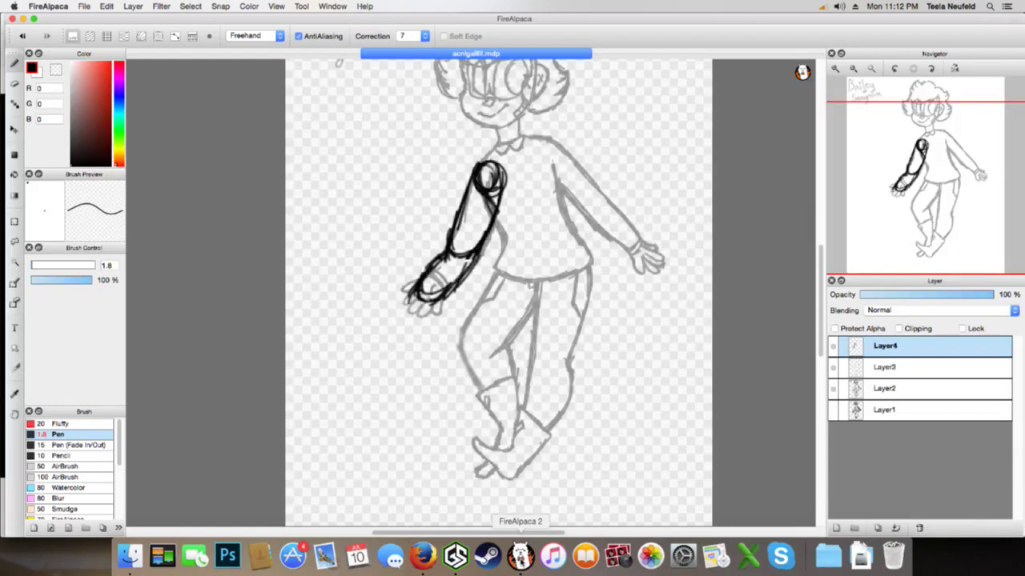
key(super+z)
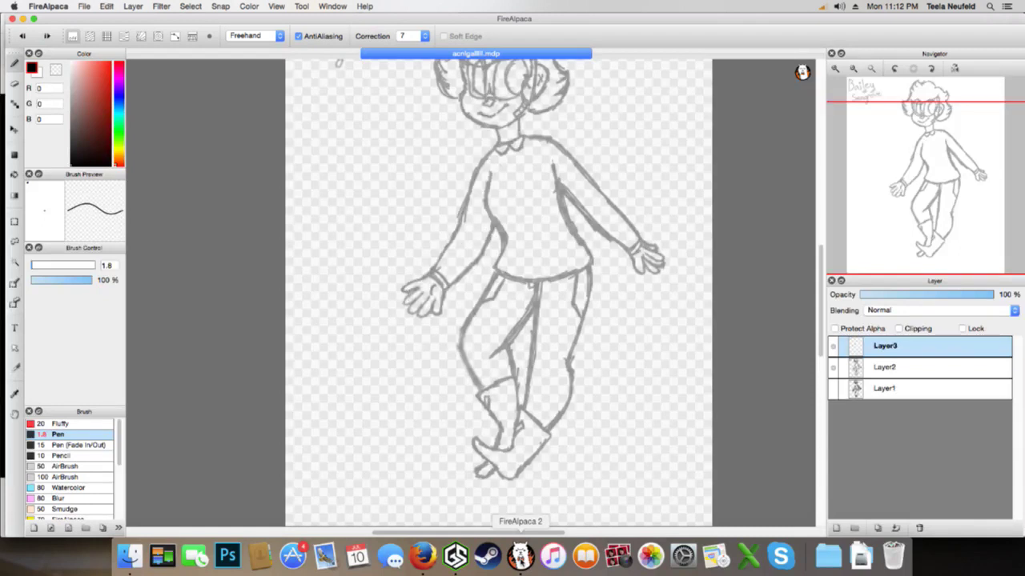
key(super+s)
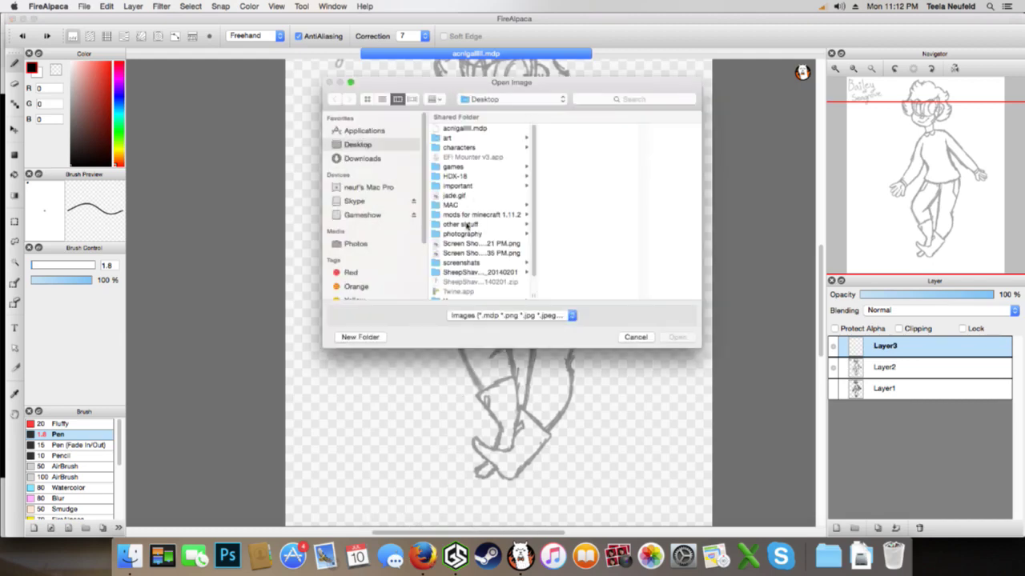
click(462, 244)
double_click(462, 253)
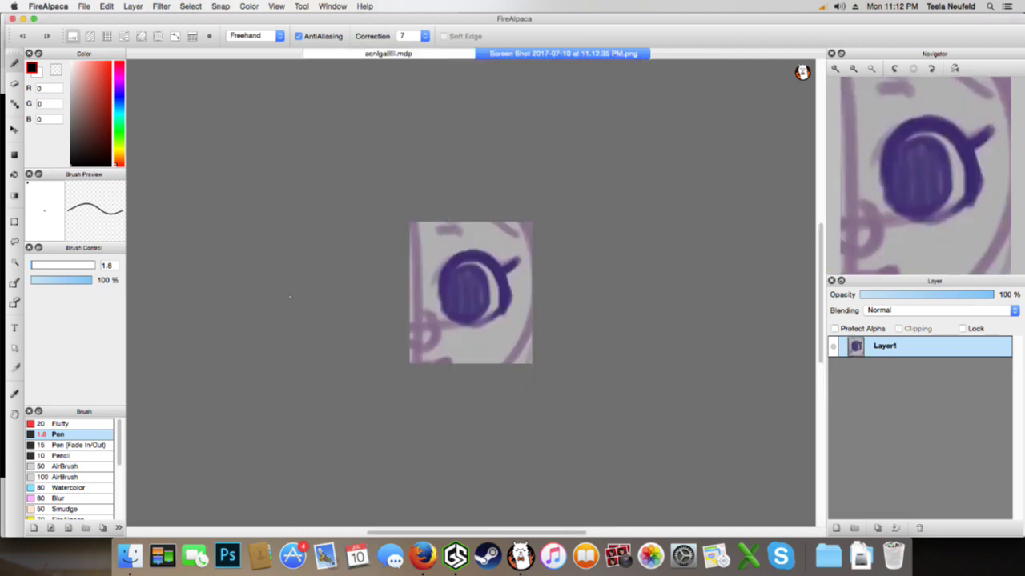
Sample the muted purple sketch color (139, 115, 146) from the screenshot and return to the character drawing with the brush active
click(16, 393)
click(466, 273)
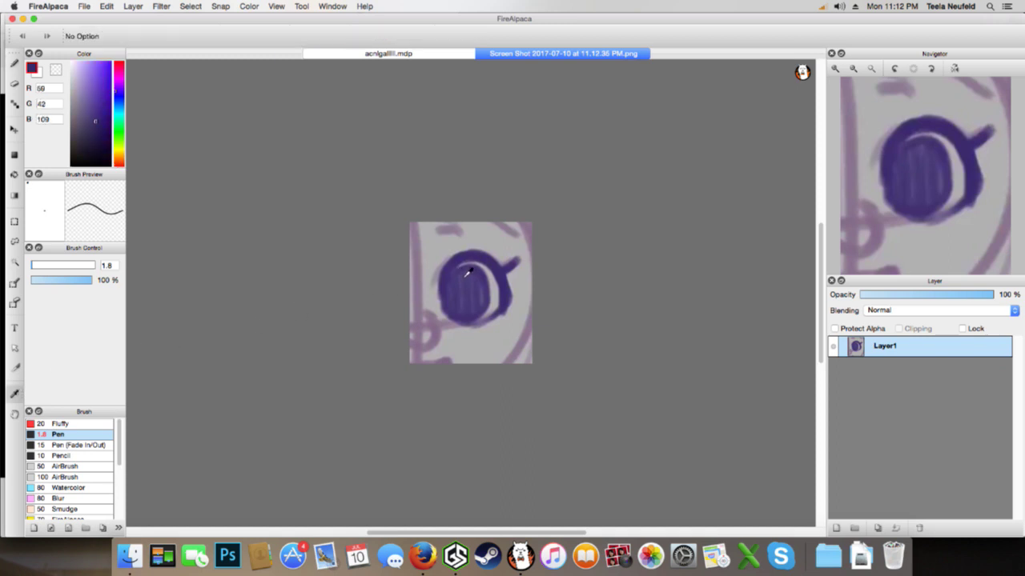
click(421, 308)
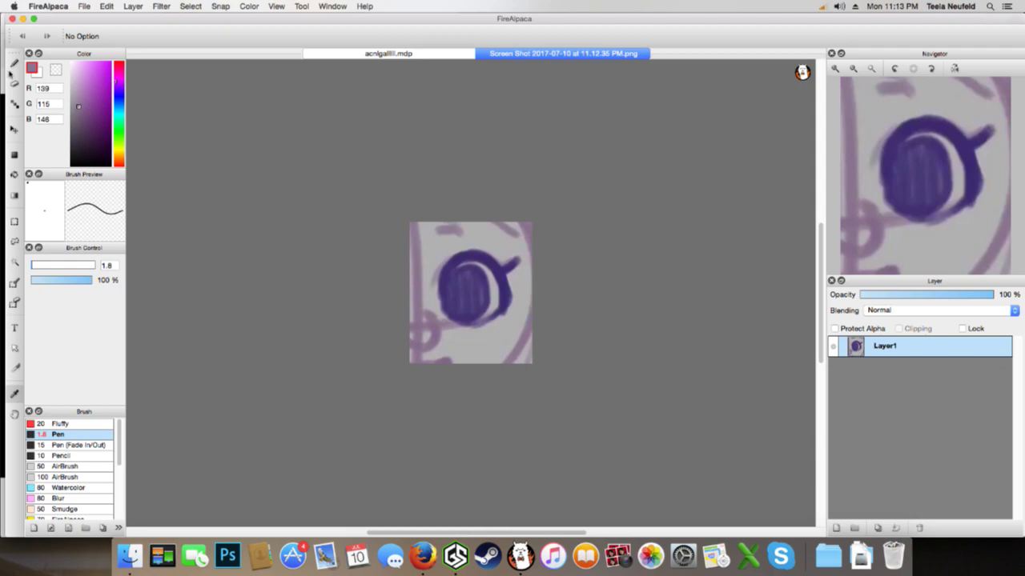
click(16, 62)
click(425, 53)
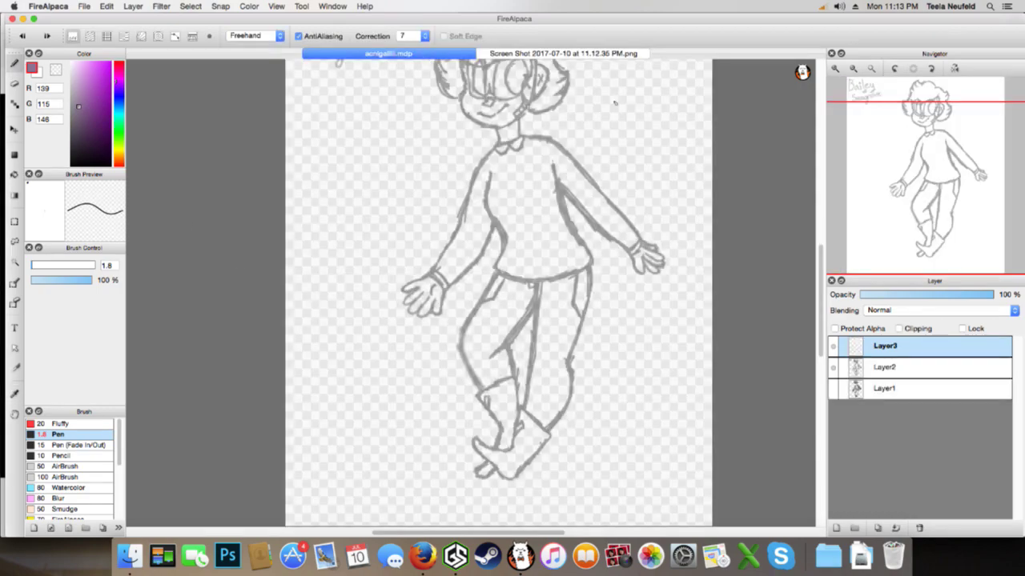
Try a curved test stroke beside the head with the size 15 Pen (Fade In/Out) brush at correction 7, and undo it
click(838, 68)
click(838, 67)
click(838, 67)
drag(907, 187, 922, 120)
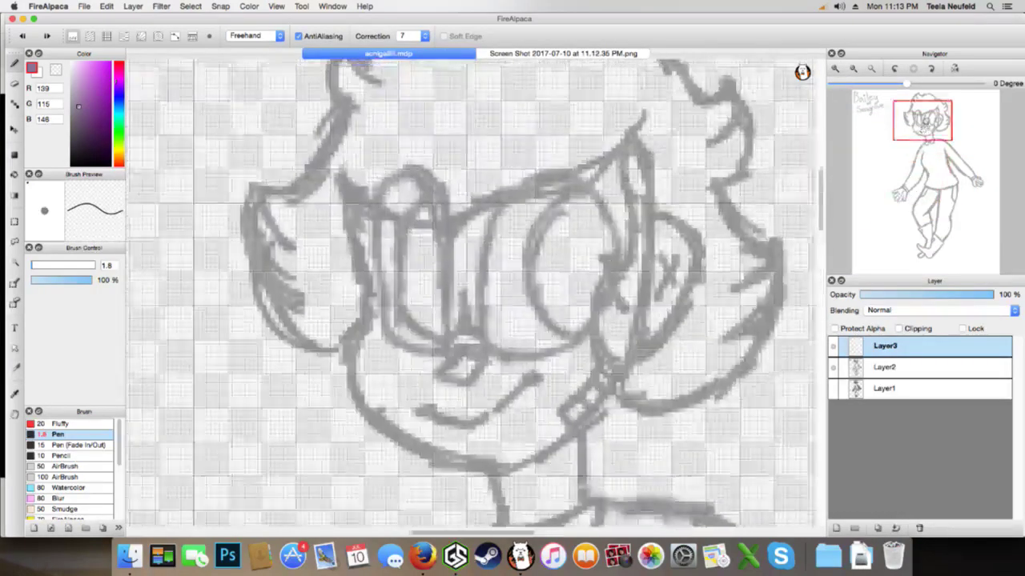
scroll(470, 292, up, 2)
click(413, 36)
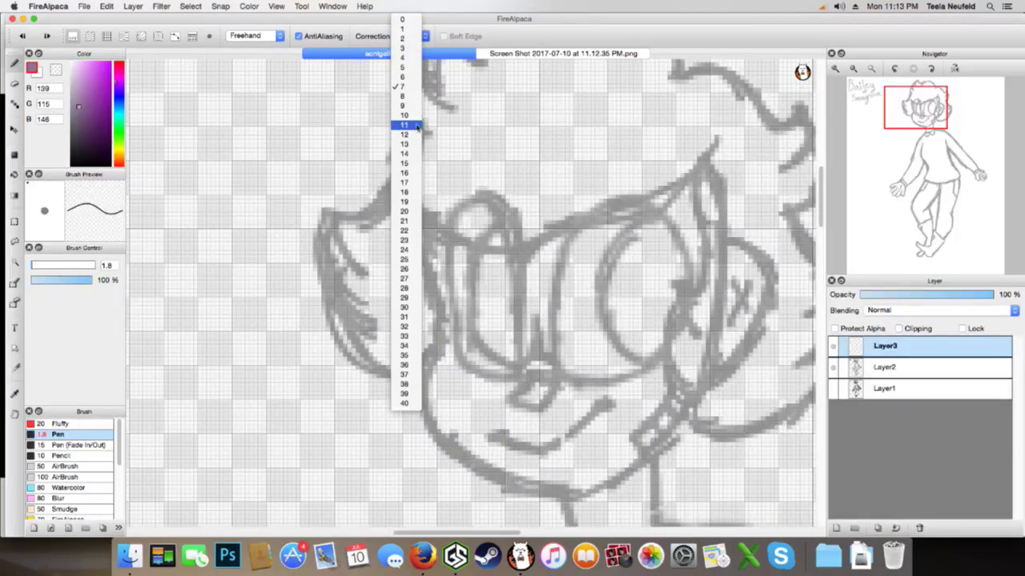
click(404, 87)
scroll(117, 437, down, 1)
click(111, 439)
mouse_move(274, 265)
mouse_down()
mouse_move(320, 393)
mouse_move(316, 461)
mouse_up()
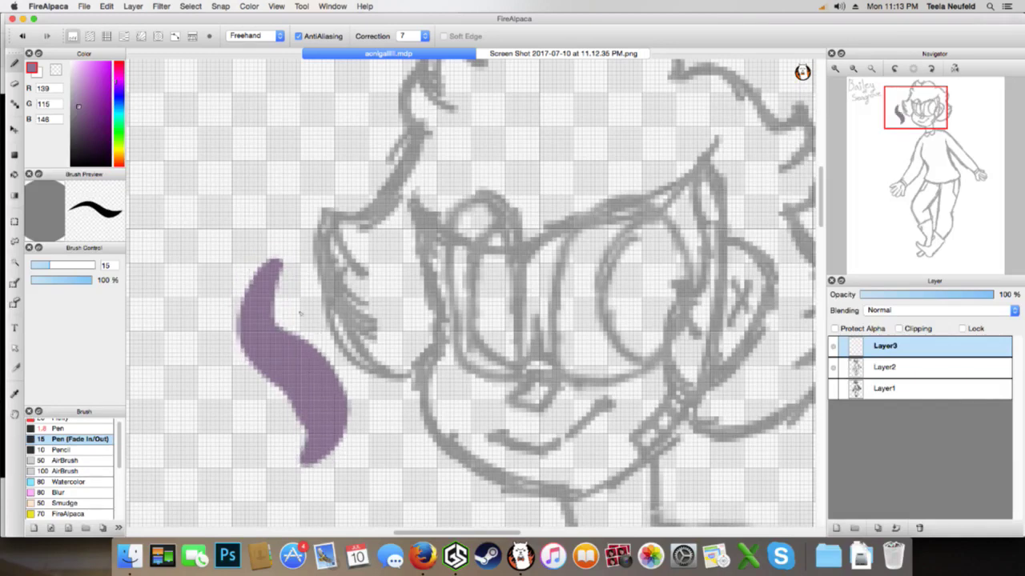
key(super+z)
Try outlining the face on Layer3 with Pen (Fade In/Out) and with the 1.8 Pen, undoing each attempt
mouse_move(414, 230)
mouse_down()
mouse_move(421, 373)
mouse_move(613, 522)
mouse_move(724, 264)
mouse_up()
drag(713, 213, 695, 179)
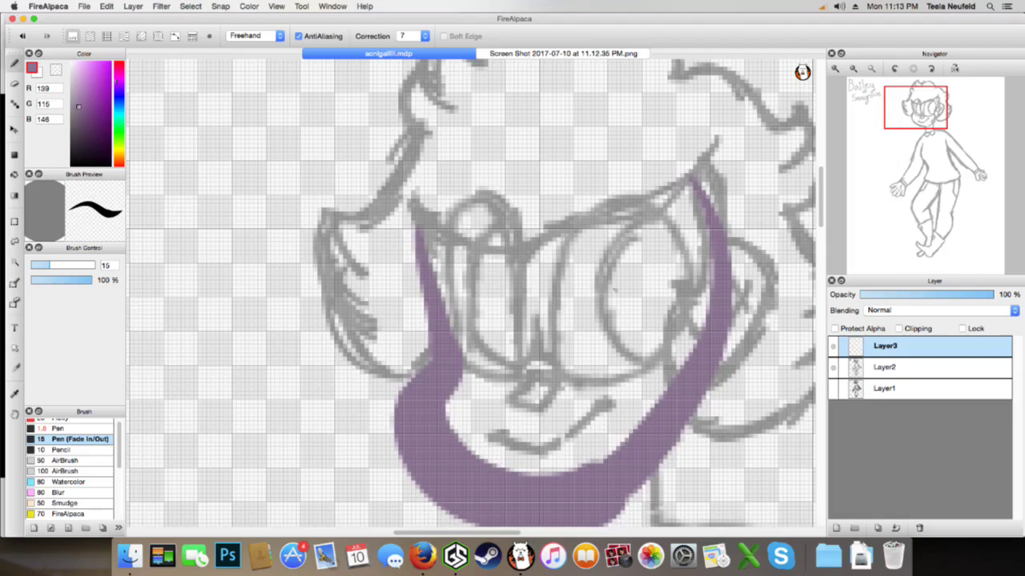
key(super+z)
click(60, 429)
mouse_move(413, 225)
mouse_down()
mouse_move(439, 297)
mouse_move(439, 353)
mouse_move(408, 405)
mouse_move(448, 463)
mouse_up()
key(super+z)
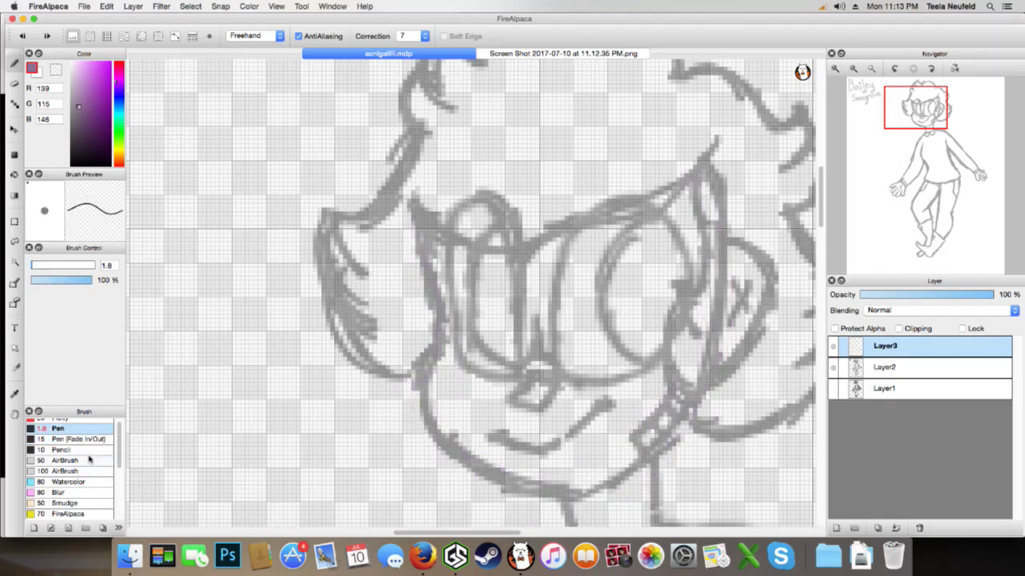
Try a stroke along the side of the face with the size 10 Pencil brush and undo it
click(90, 460)
click(91, 450)
mouse_move(403, 221)
mouse_down()
mouse_move(455, 367)
mouse_move(438, 460)
mouse_up()
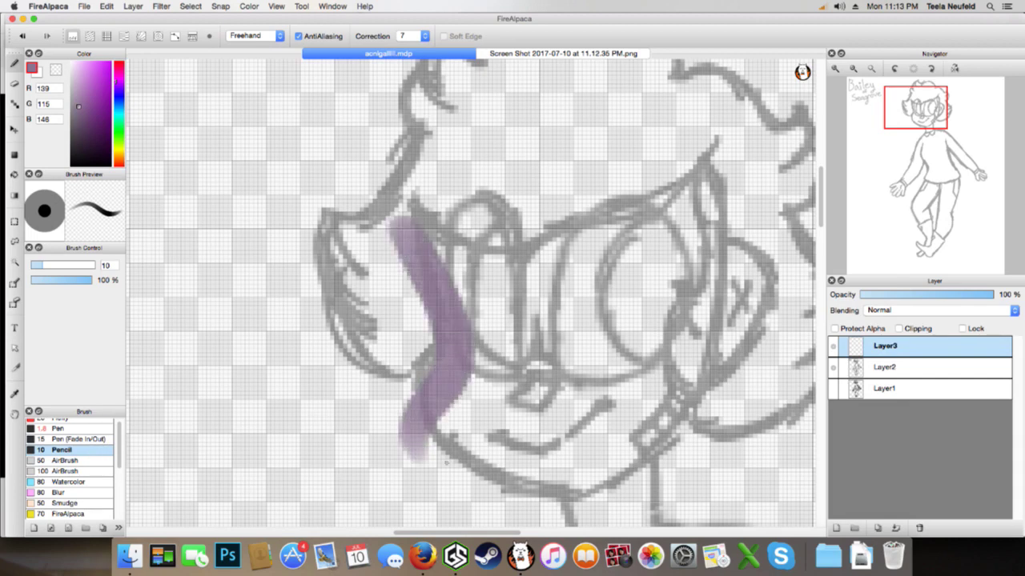
key(super+z)
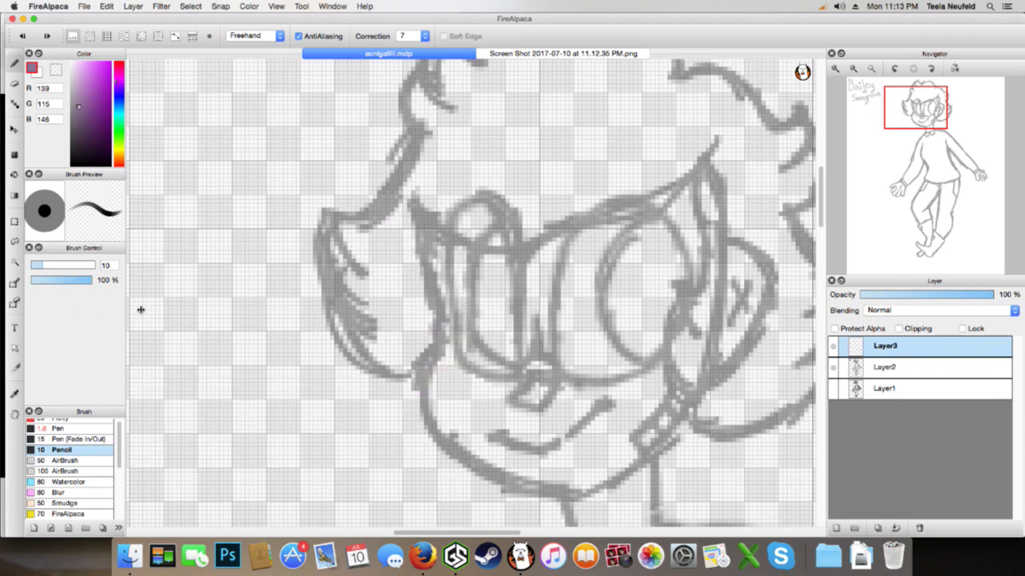
Try two more strokes with the size 10 Pencil brush on Layer3 beside the face, undoing each
mouse_move(237, 277)
mouse_down()
mouse_move(330, 419)
mouse_move(320, 524)
mouse_up()
key(super+z)
mouse_move(256, 259)
mouse_down()
mouse_move(205, 290)
mouse_move(206, 248)
mouse_move(319, 179)
mouse_move(223, 181)
mouse_move(321, 272)
mouse_up()
key(super+z)
Try the Watercolor brush beside the head at size 80 and at size 3.8, undoing each stroke
click(69, 482)
mouse_move(200, 296)
mouse_down()
mouse_move(360, 448)
mouse_move(206, 406)
mouse_up()
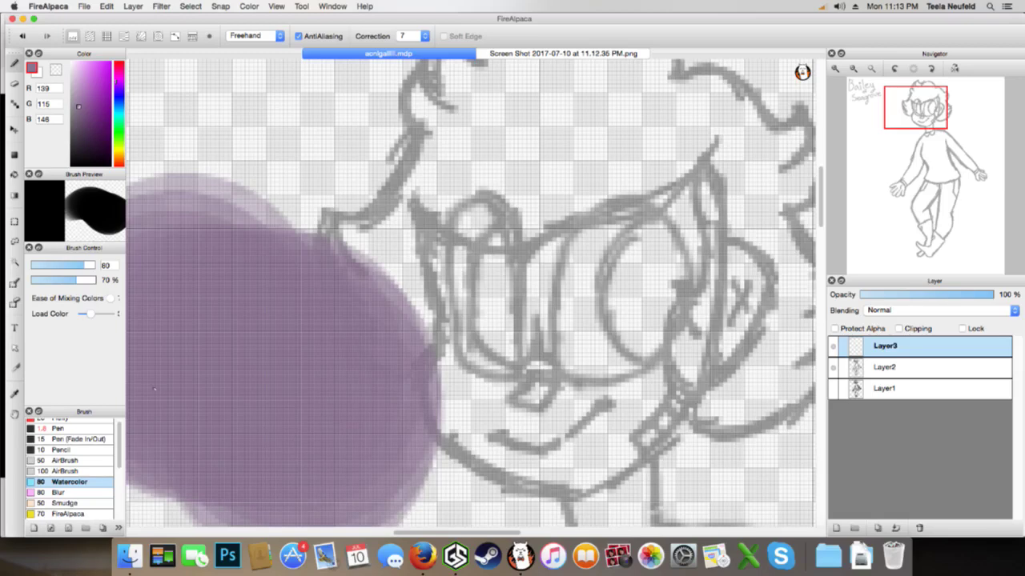
key(super+z)
drag(81, 262, 35, 267)
mouse_move(232, 251)
mouse_down()
mouse_move(220, 257)
mouse_move(317, 377)
mouse_move(182, 404)
mouse_up()
key(super+z)
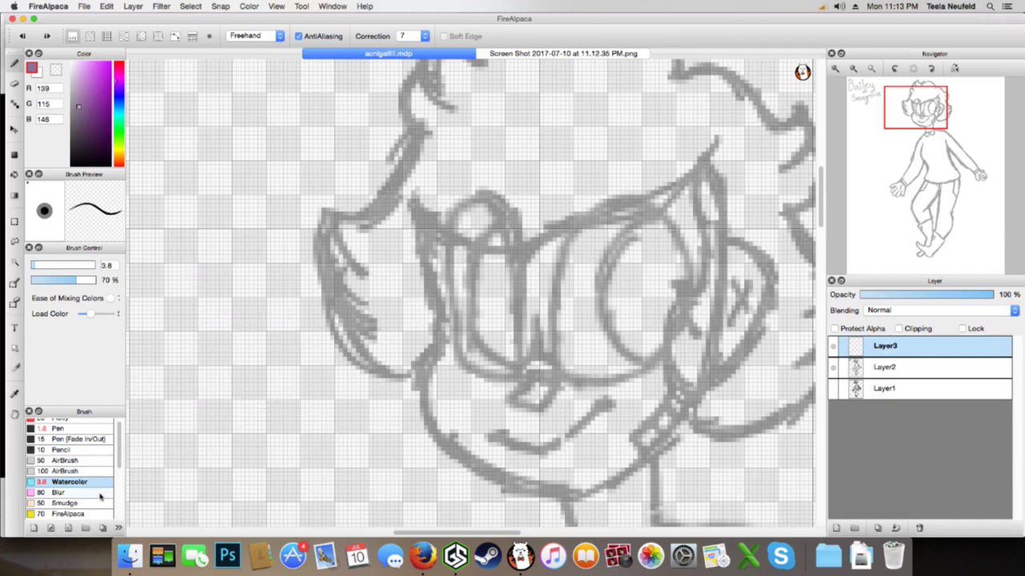
Try the FireAlpaca stamp brush as a size 70 stamp and as a size 3.4 stroke, undoing both
click(90, 494)
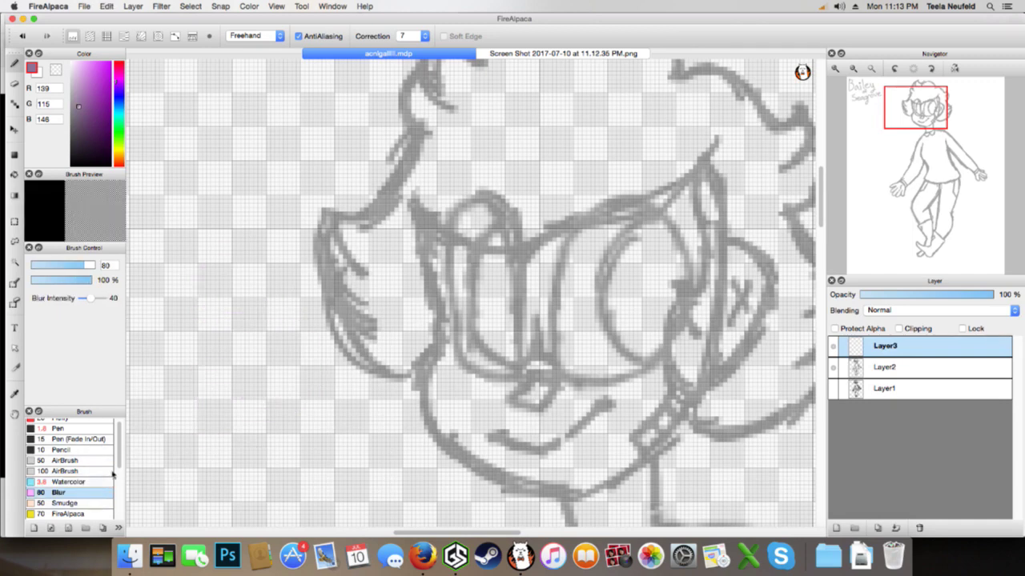
click(101, 514)
click(246, 277)
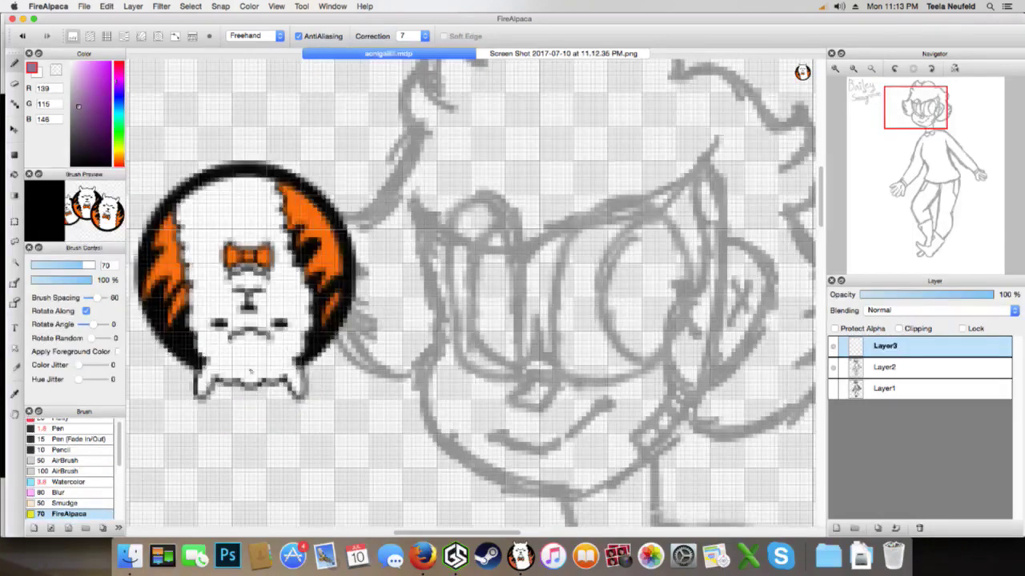
key(super+z)
drag(58, 268, 33, 268)
mouse_move(414, 231)
mouse_down()
mouse_move(438, 359)
mouse_move(424, 437)
mouse_move(481, 491)
mouse_move(527, 501)
mouse_up()
key(super+z)
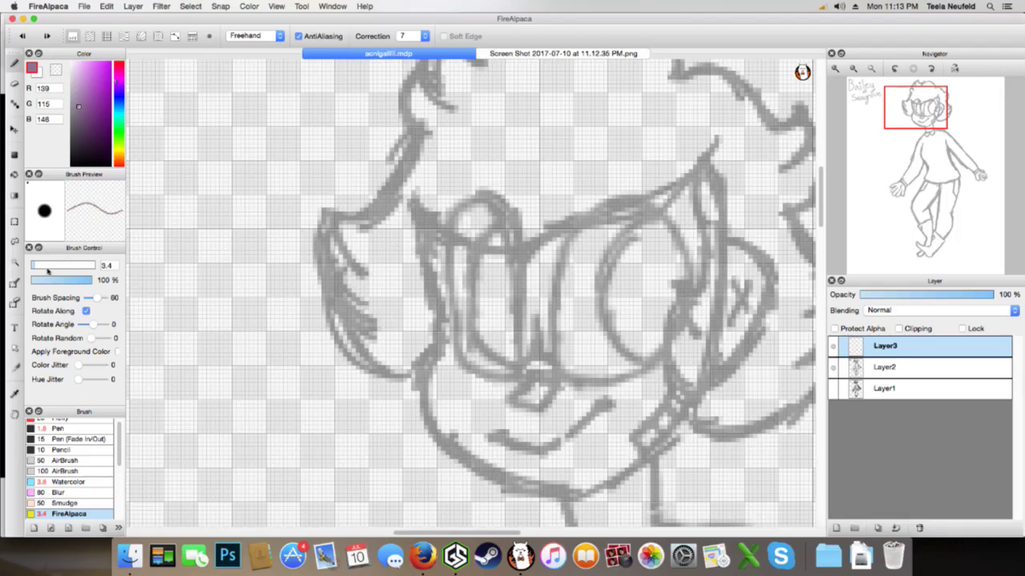
Try long curving strokes over the face with the FireAlpaca brush at sizes 8.9 and 27, undoing each
drag(37, 267, 42, 267)
mouse_move(324, 210)
mouse_down()
mouse_move(276, 320)
mouse_move(480, 221)
mouse_move(686, 369)
mouse_move(439, 474)
mouse_move(271, 431)
mouse_move(320, 412)
mouse_up()
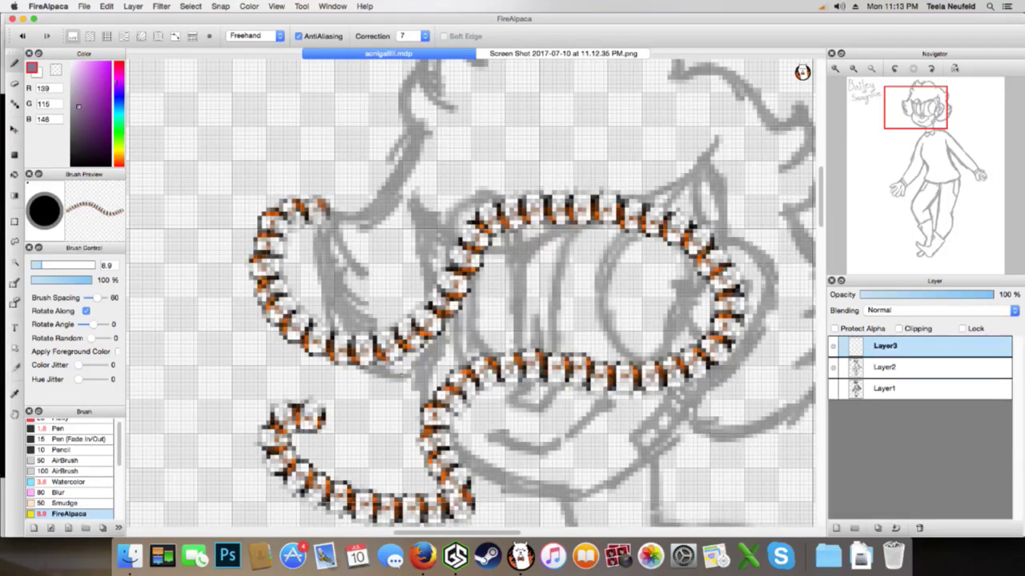
key(super+z)
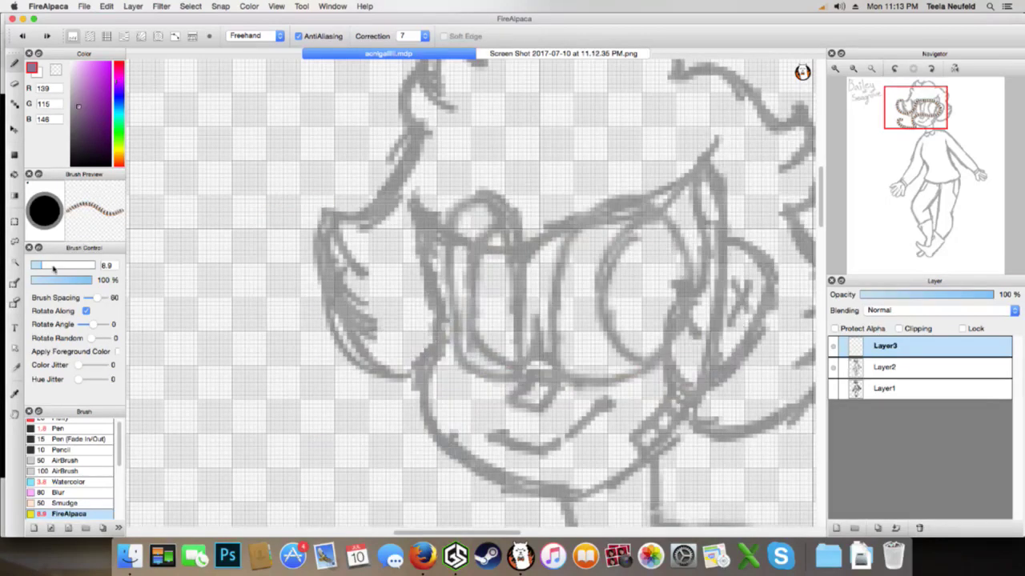
drag(44, 265, 55, 265)
mouse_move(326, 205)
mouse_down()
mouse_move(302, 273)
mouse_move(453, 277)
mouse_move(691, 171)
mouse_move(761, 343)
mouse_move(321, 449)
mouse_up()
key(super+z)
Try the Thorn brush at its default size and at reduced sizes down to 5.1, undoing every stroke
drag(114, 446, 136, 512)
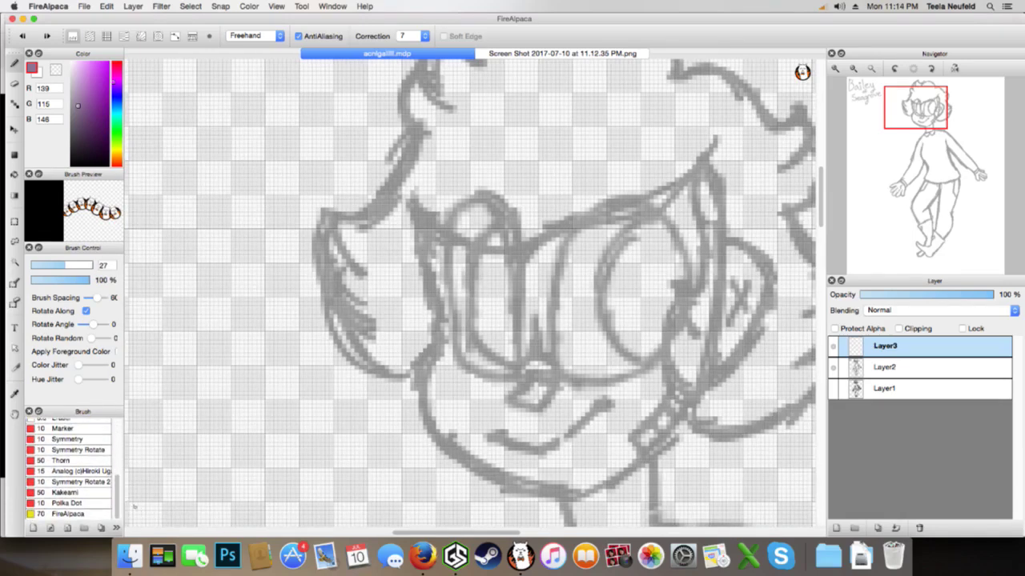
click(90, 462)
mouse_move(224, 376)
mouse_down()
mouse_move(277, 336)
mouse_move(328, 337)
mouse_up()
key(super+z)
drag(64, 265, 33, 269)
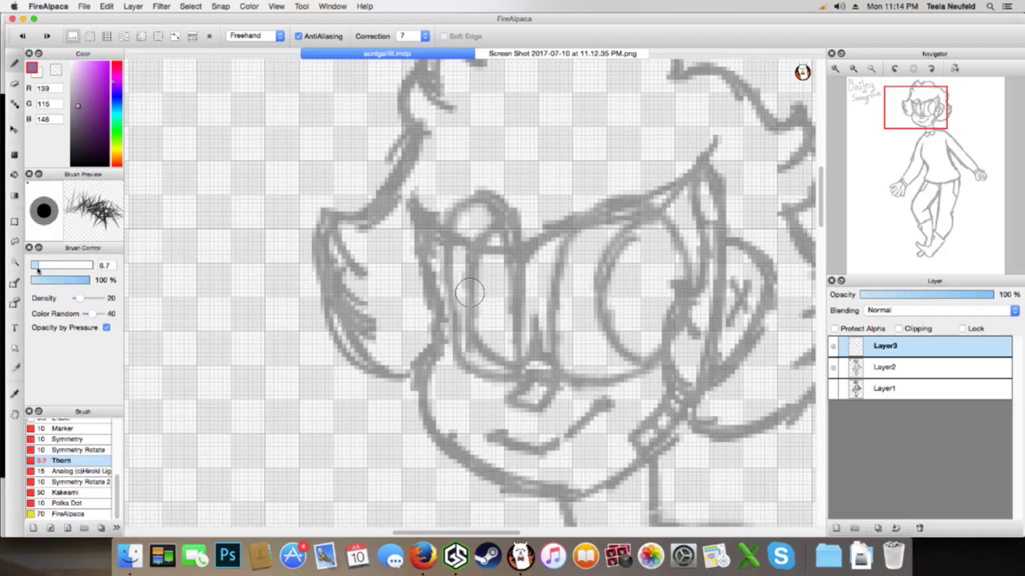
mouse_move(415, 223)
mouse_down()
mouse_move(448, 346)
mouse_move(421, 407)
mouse_move(477, 448)
mouse_up()
key(super+z)
mouse_move(209, 323)
mouse_down()
mouse_move(249, 240)
mouse_move(209, 304)
mouse_move(240, 264)
mouse_up()
key(super+z)
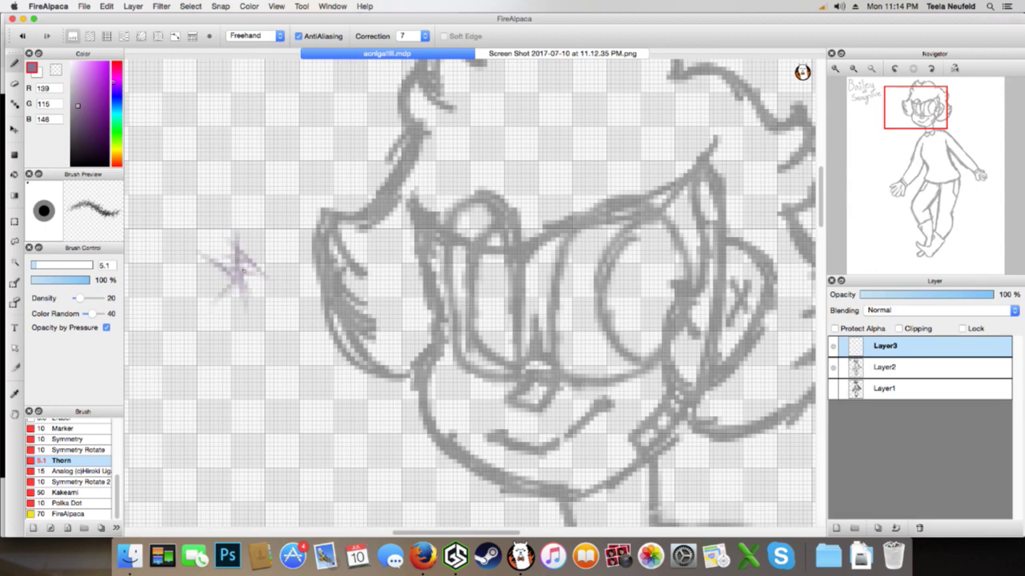
key(super+z)
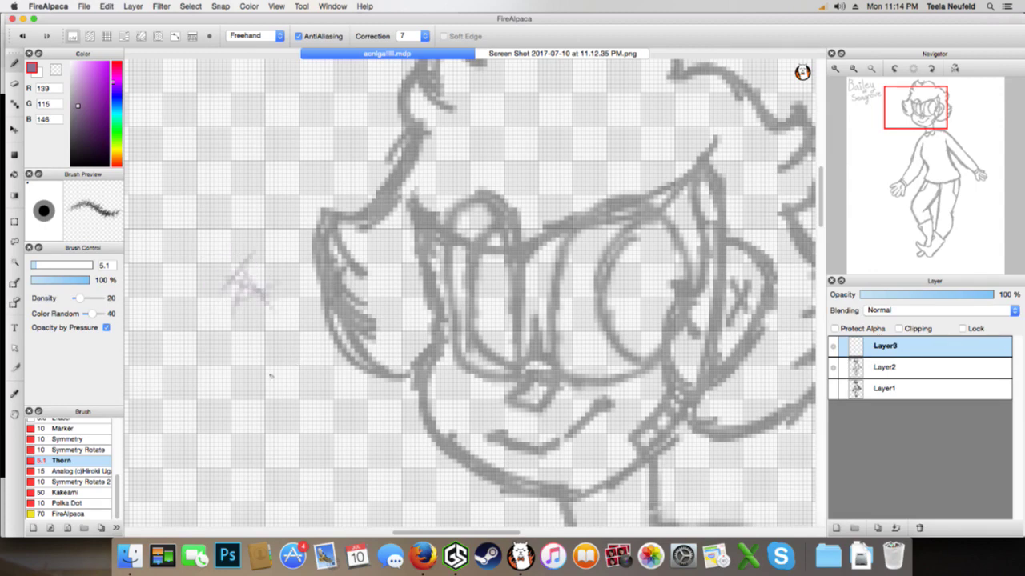
key(super+z)
Try two strokes beside the face with the size 15 Analog brush and undo them
click(79, 471)
drag(224, 304, 260, 463)
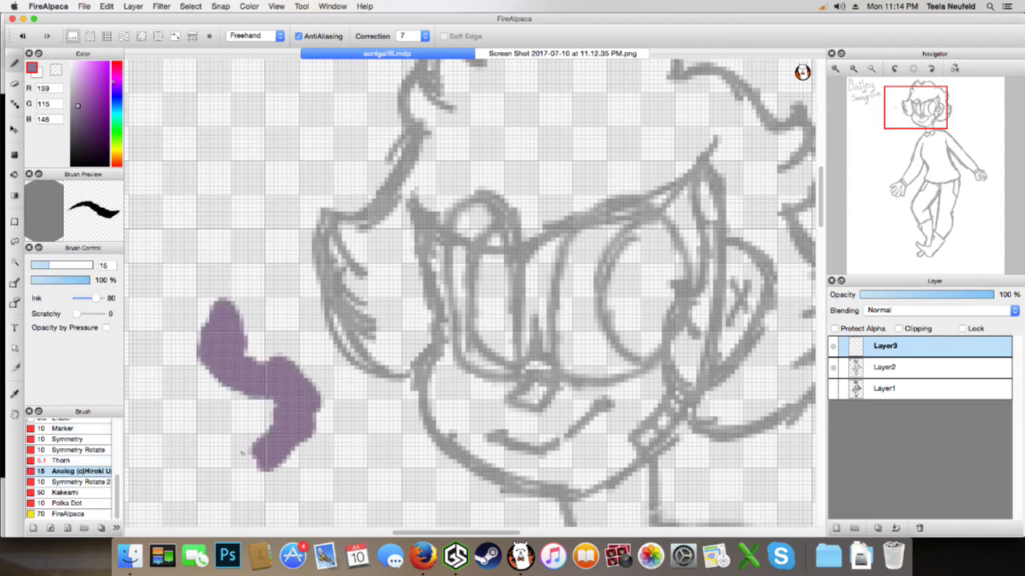
mouse_move(221, 197)
mouse_down()
mouse_move(278, 252)
mouse_move(437, 270)
mouse_move(408, 345)
mouse_move(436, 344)
mouse_up()
key(super+z)
key(super+z)
Try two strokes with the size 10 Symmetry Rotate 2 brush beside the head, undoing each
click(88, 481)
mouse_move(232, 264)
mouse_down()
mouse_move(256, 344)
mouse_move(248, 349)
mouse_up()
key(super+z)
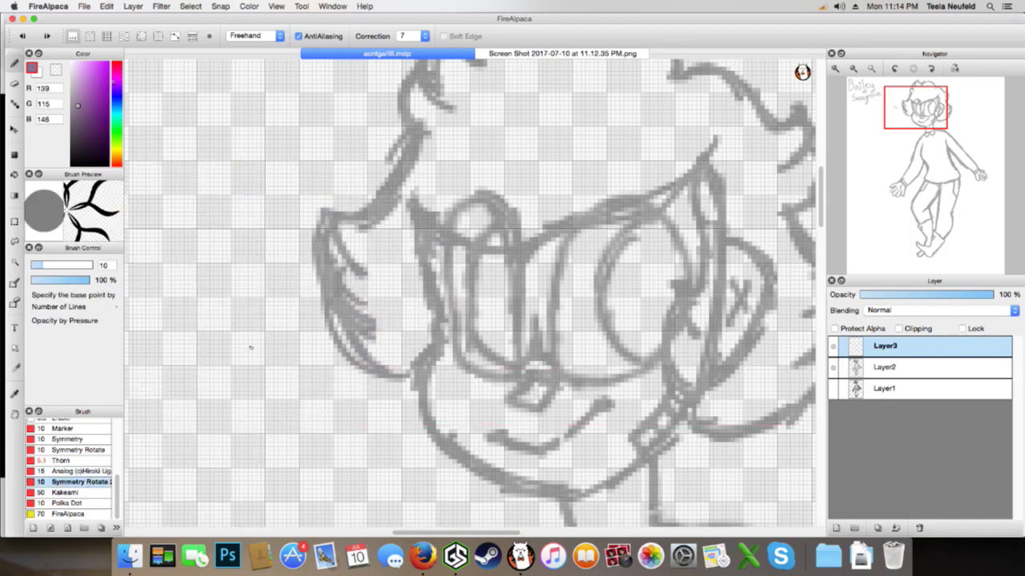
mouse_move(264, 297)
mouse_down()
mouse_move(220, 301)
mouse_move(236, 369)
mouse_up()
key(super+z)
Try three mirrored strokes with the size 10 Symmetry brush, undoing each one
click(80, 439)
mouse_move(257, 291)
mouse_down()
mouse_move(206, 272)
mouse_move(181, 336)
mouse_move(254, 387)
mouse_up()
key(super+z)
mouse_move(262, 301)
mouse_down()
mouse_move(223, 278)
mouse_move(187, 310)
mouse_move(189, 339)
mouse_move(256, 391)
mouse_move(266, 413)
mouse_move(235, 440)
mouse_move(196, 440)
mouse_move(200, 505)
mouse_move(273, 516)
mouse_up()
key(super+z)
mouse_move(296, 294)
mouse_down()
mouse_move(230, 294)
mouse_move(199, 210)
mouse_move(220, 144)
mouse_move(273, 101)
mouse_up()
key(super+z)
Return to the Symmetry Rotate 2 brush and try two more rotated strokes beside the ear, undoing each
click(80, 481)
drag(210, 385, 256, 360)
key(super+z)
mouse_move(222, 325)
mouse_down()
mouse_move(205, 288)
mouse_move(221, 263)
mouse_move(37, 265)
mouse_move(201, 360)
mouse_move(178, 369)
mouse_move(146, 356)
mouse_move(144, 343)
mouse_move(196, 349)
mouse_move(152, 327)
mouse_move(143, 293)
mouse_move(159, 293)
mouse_move(174, 321)
mouse_up()
key(super+z)
Reduce Symmetry Rotate 2 to size 3.9 and try round flower patterns above the first flower, undoing unwanted strokes
click(32, 266)
key(super+z)
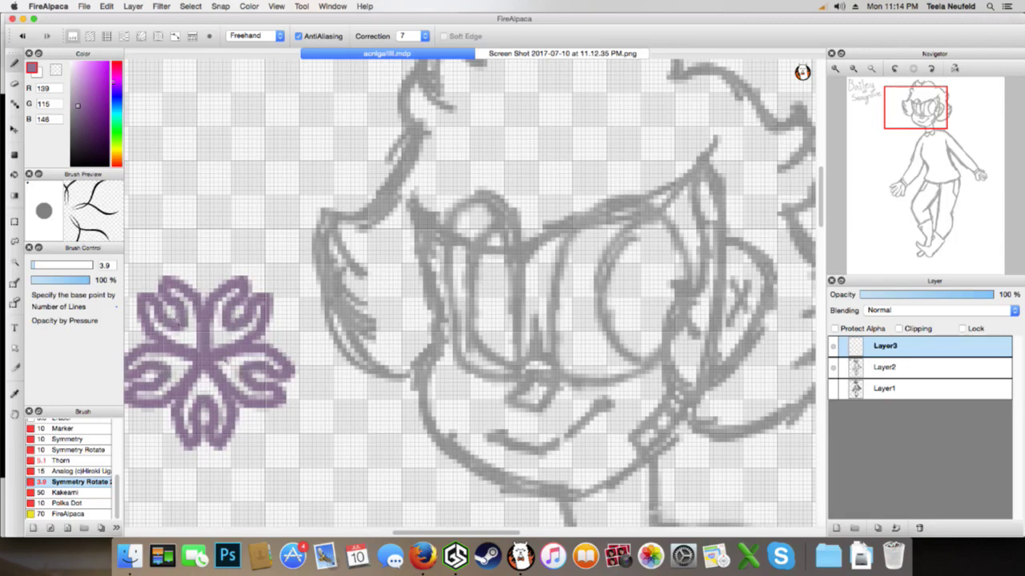
mouse_move(212, 176)
mouse_down()
mouse_move(268, 200)
mouse_move(312, 160)
mouse_move(360, 210)
mouse_move(344, 240)
mouse_move(320, 192)
mouse_move(296, 212)
mouse_up()
key(super+z)
drag(210, 145, 256, 200)
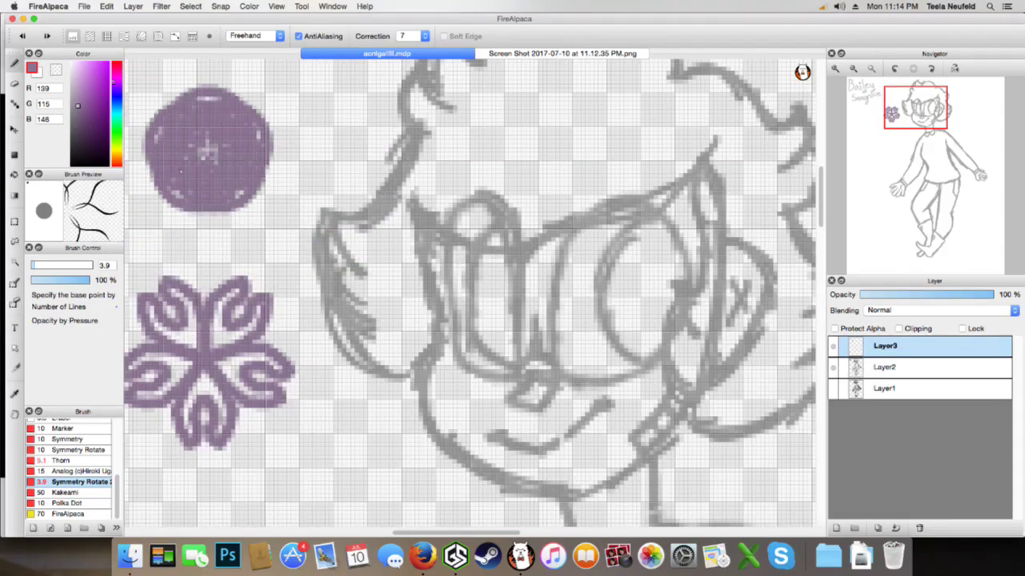
key(super+z)
mouse_move(216, 136)
mouse_down()
mouse_move(240, 196)
mouse_move(210, 165)
mouse_move(235, 164)
mouse_move(201, 185)
mouse_move(238, 184)
mouse_move(189, 216)
mouse_move(212, 215)
mouse_move(353, 139)
mouse_up()
key(super+z)
key(super+z)
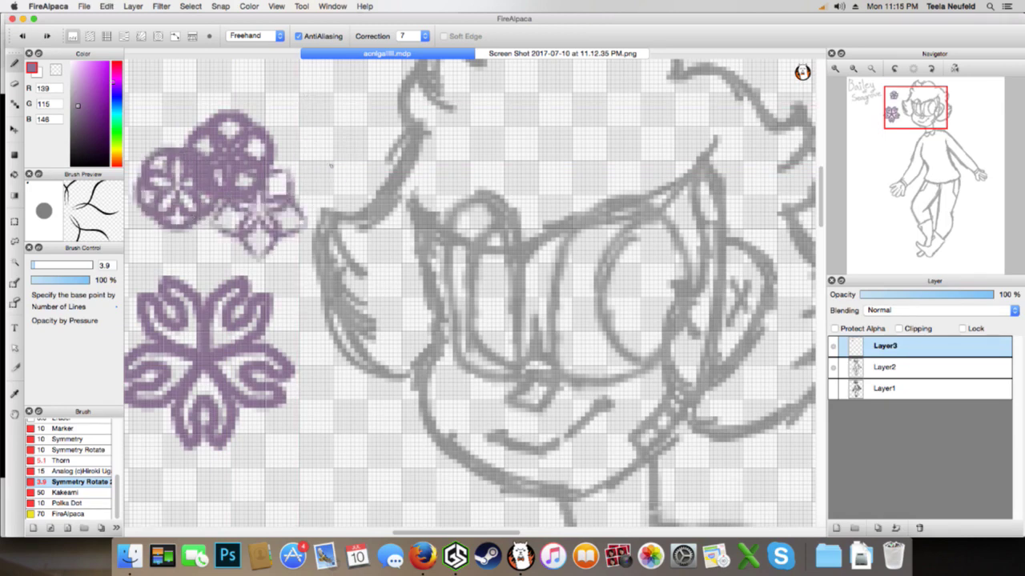
Try further star and flower motifs around the ear and face with Symmetry Rotate 2, and undo all the motifs
drag(263, 218, 280, 248)
key(super+z)
mouse_move(325, 117)
mouse_down()
mouse_move(358, 160)
mouse_move(349, 193)
mouse_move(284, 190)
mouse_move(312, 211)
mouse_up()
drag(342, 288, 306, 293)
drag(317, 321, 257, 346)
drag(478, 427, 380, 469)
key(super+z)
key(super+z)
key(super+z)
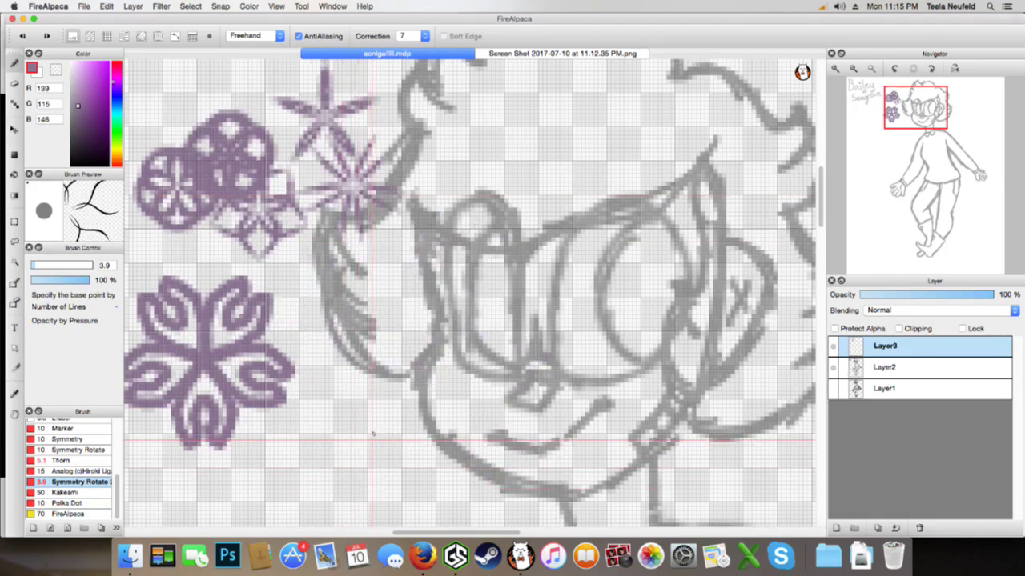
key(super+z)
key(super+z)
key(super+z)
key(super+z)
key(super+z)
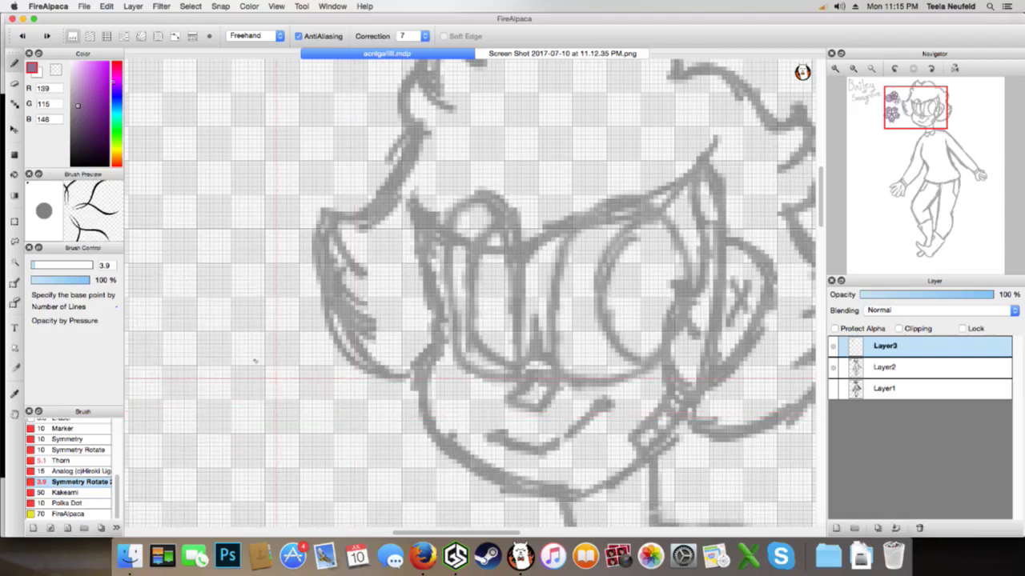
Try the size 50 Kakeami crosshatch brush beside the head and over the face, undoing both marks
click(66, 492)
drag(168, 368, 336, 316)
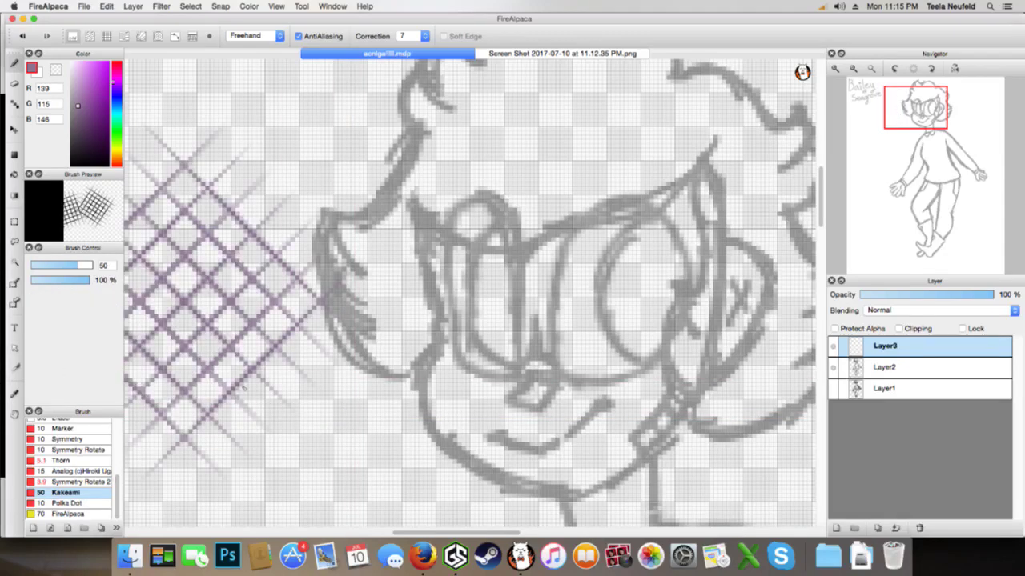
key(super+z)
click(474, 363)
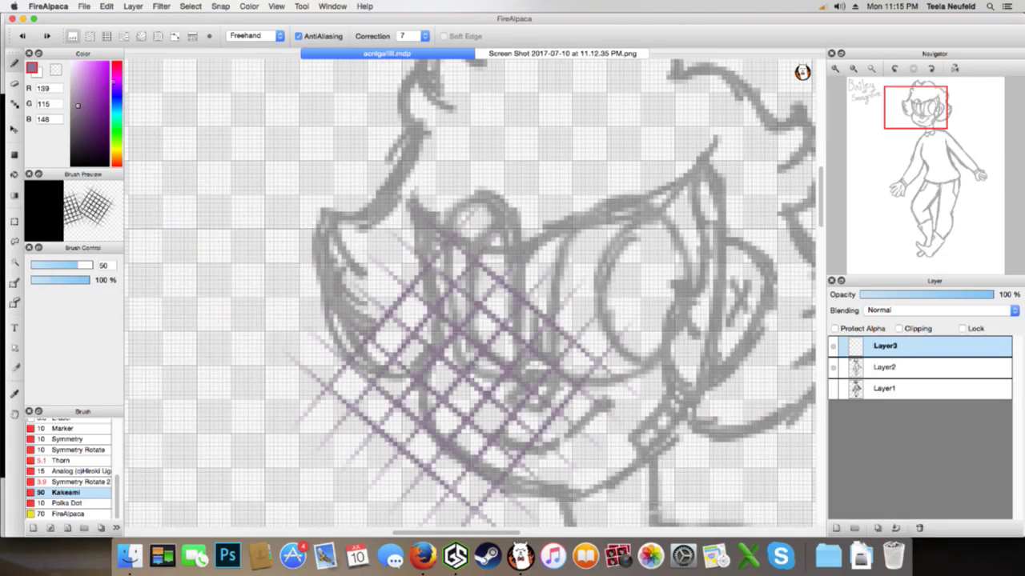
key(super+z)
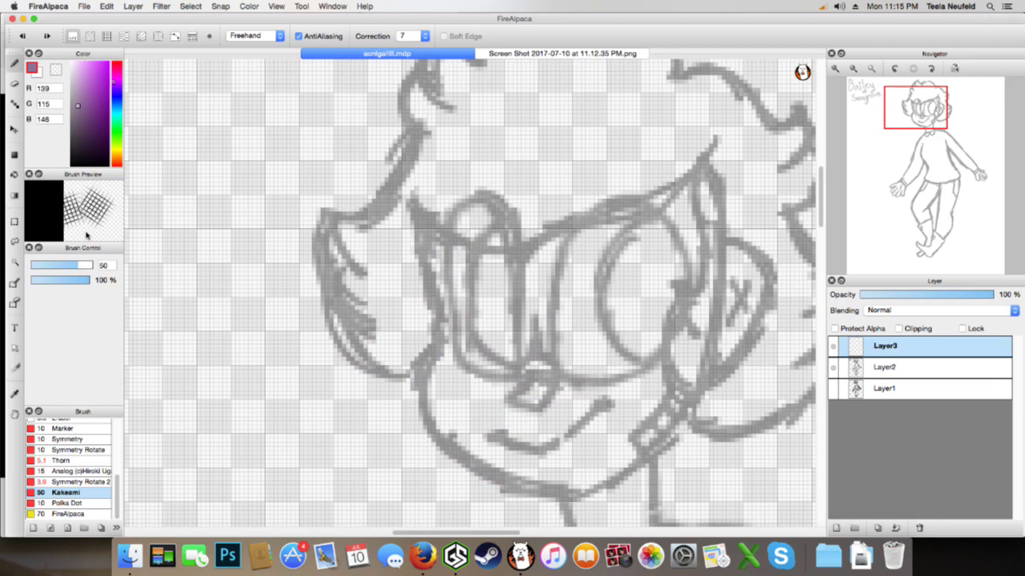
Try the Polka Dot brush at its default size and at smaller sizes down to 4.3, undoing all the dots
click(67, 503)
click(182, 419)
key(super+z)
click(37, 267)
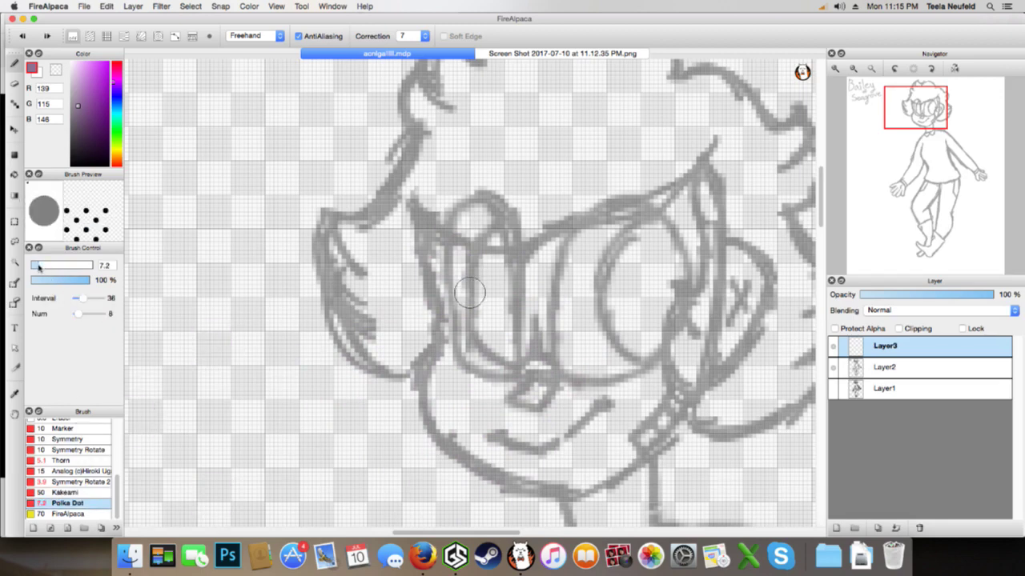
drag(184, 297, 556, 297)
mouse_move(573, 139)
mouse_down()
mouse_move(420, 139)
mouse_move(264, 208)
mouse_move(249, 320)
mouse_move(327, 229)
mouse_up()
key(super+z)
key(super+z)
key(super+z)
key(super+z)
key(super+z)
key(super+z)
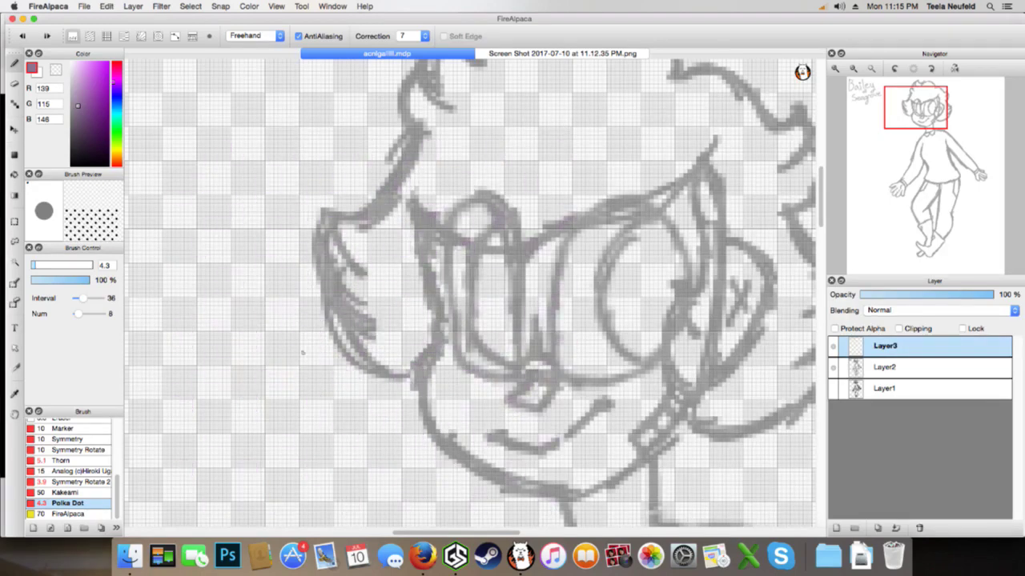
Try the size 70 FireAlpaca2 pattern brush across the face, undo it, and select the size 100 AirBrush
click(104, 515)
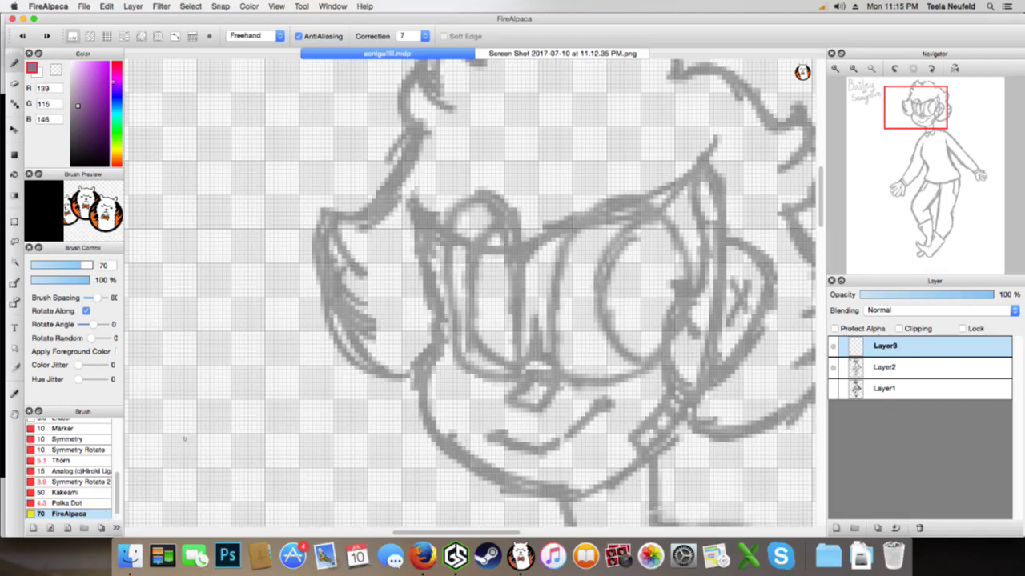
scroll(118, 478, down, 1)
drag(118, 479, 119, 446)
click(105, 479)
mouse_move(200, 384)
mouse_down()
mouse_move(245, 334)
mouse_move(297, 308)
mouse_move(516, 300)
mouse_move(336, 345)
mouse_up()
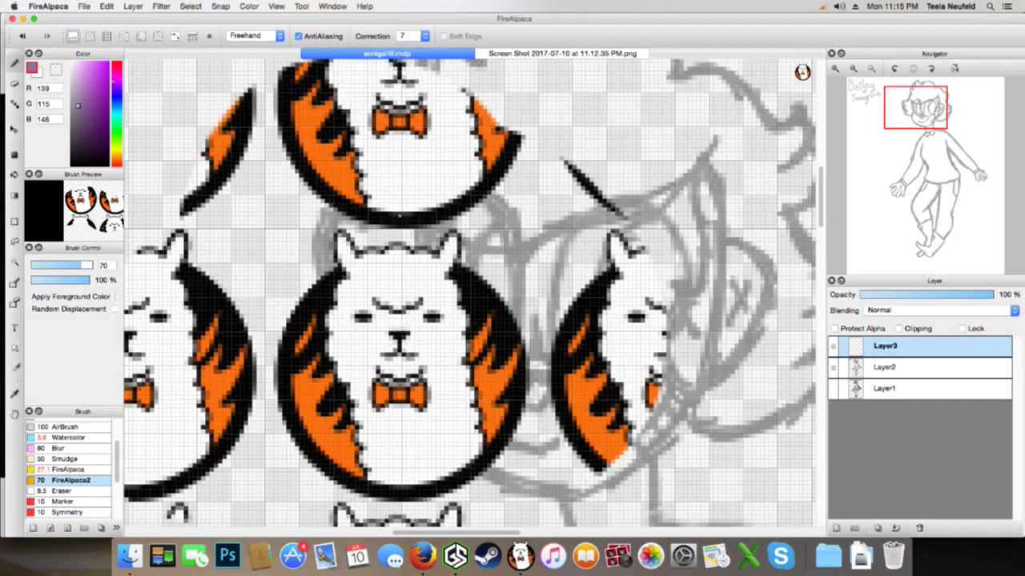
key(super+z)
key(super+z)
click(80, 428)
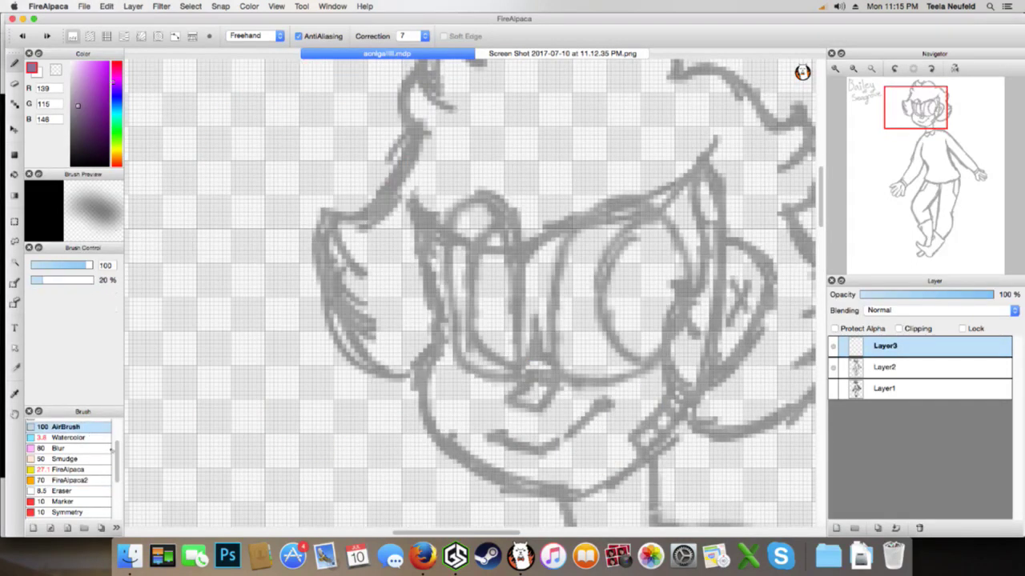
scroll(120, 459, up, 5)
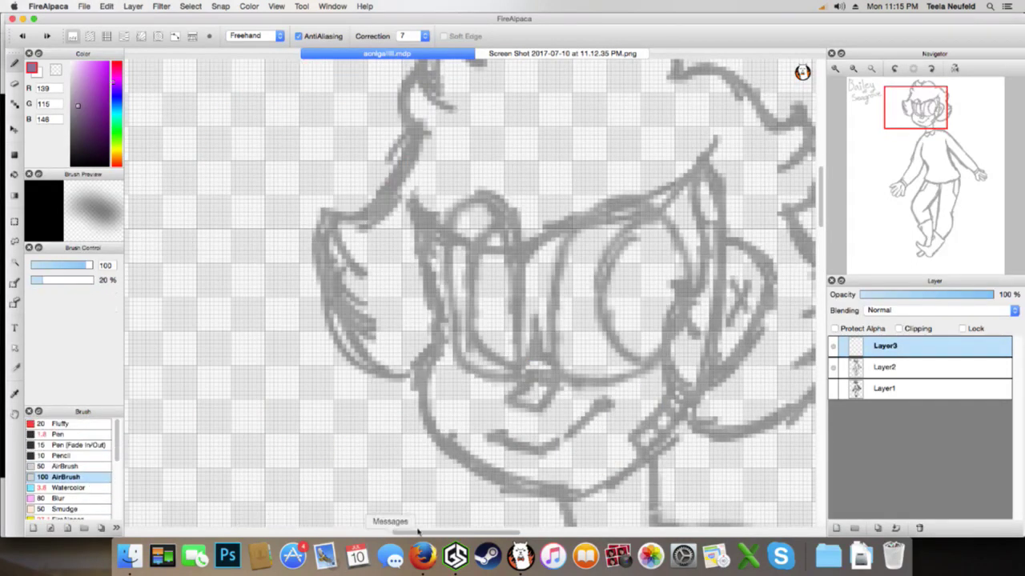
Switch to Firefox, search for "firealpaca brushes" in a new tab, and open the Freebie Brush Pack for FireAlpaca page
click(423, 555)
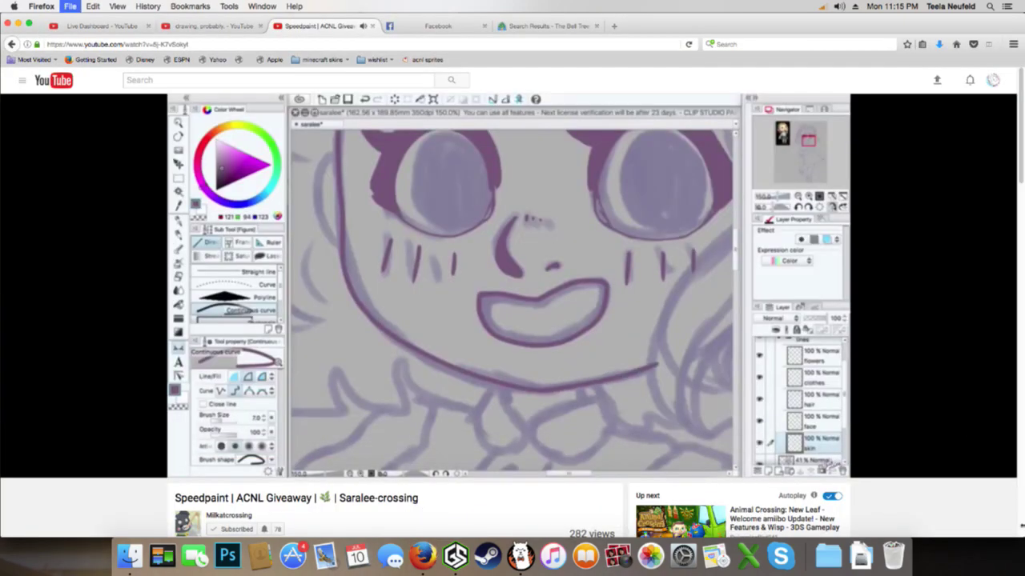
key(super+t)
text(firealpac)
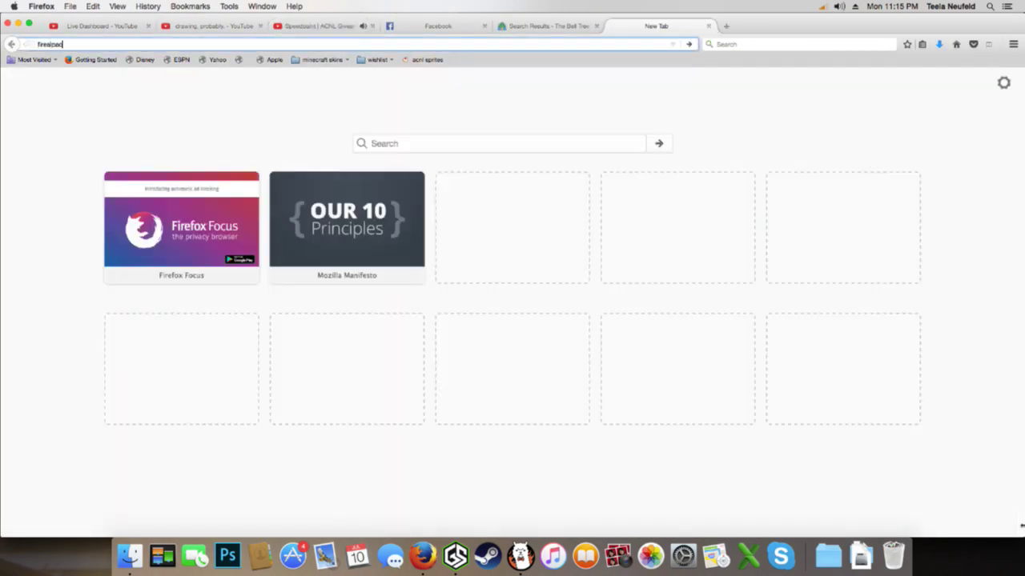
text(a brushes)
key(Return)
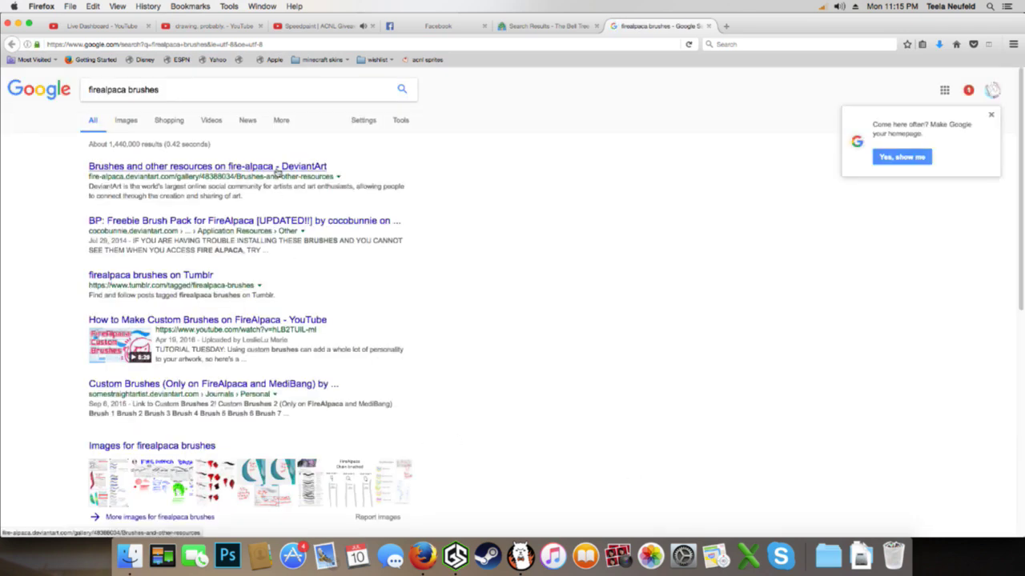
click(281, 221)
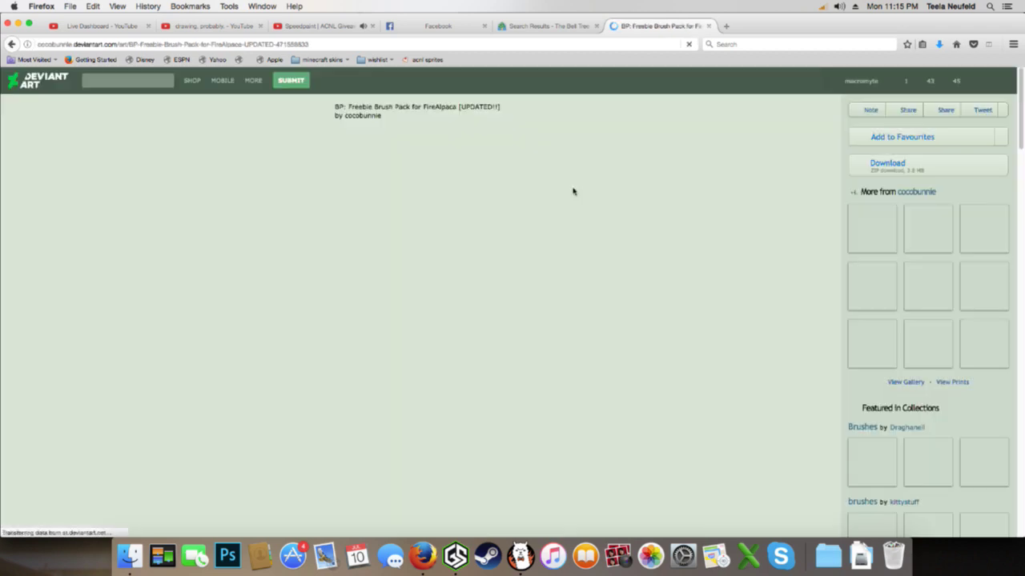
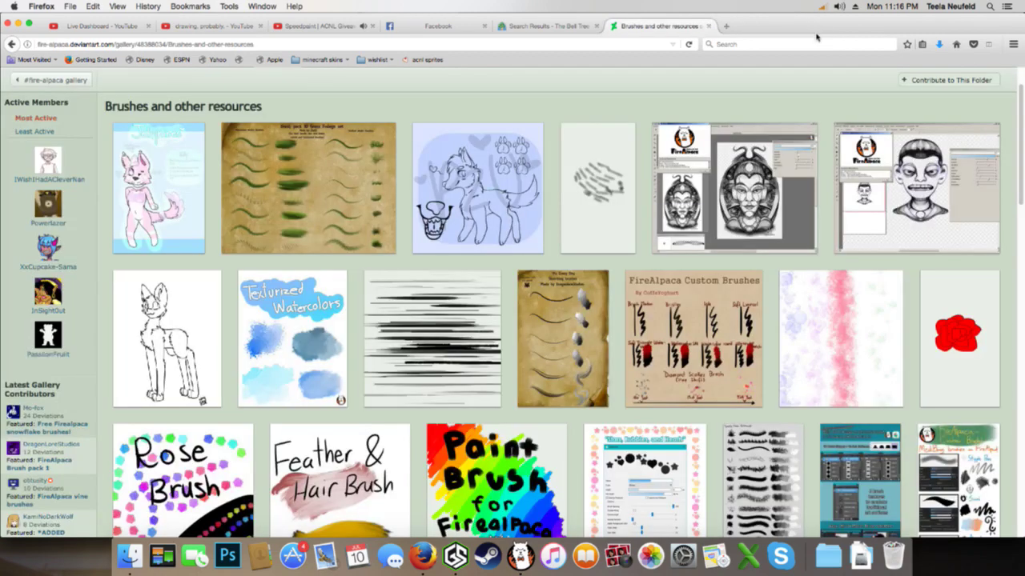
Browse the custom brush thumbnails in the fire-alpaca group's Brushes and other resources gallery
scroll(490, 339, down, 3)
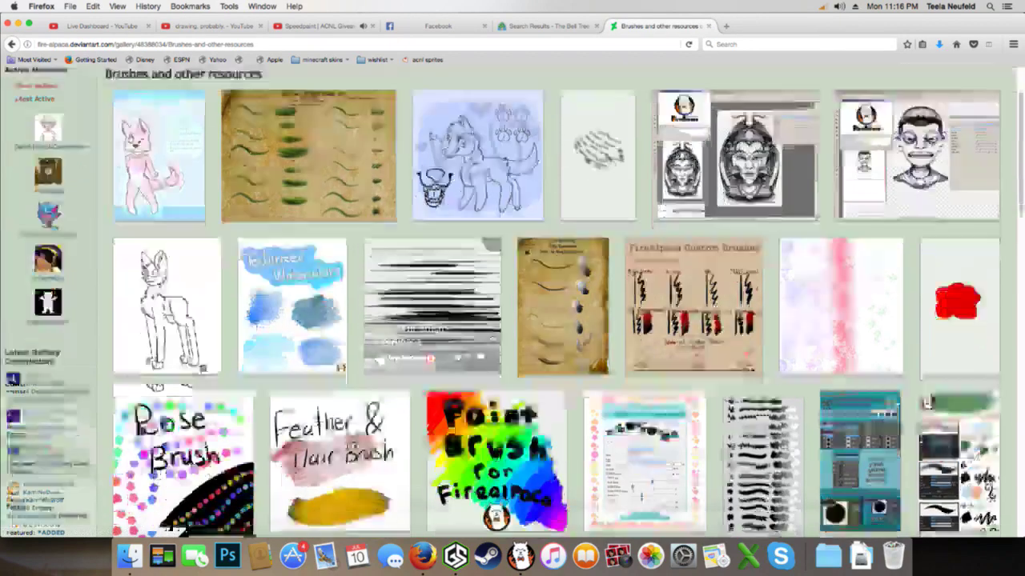
scroll(492, 384, down, 2)
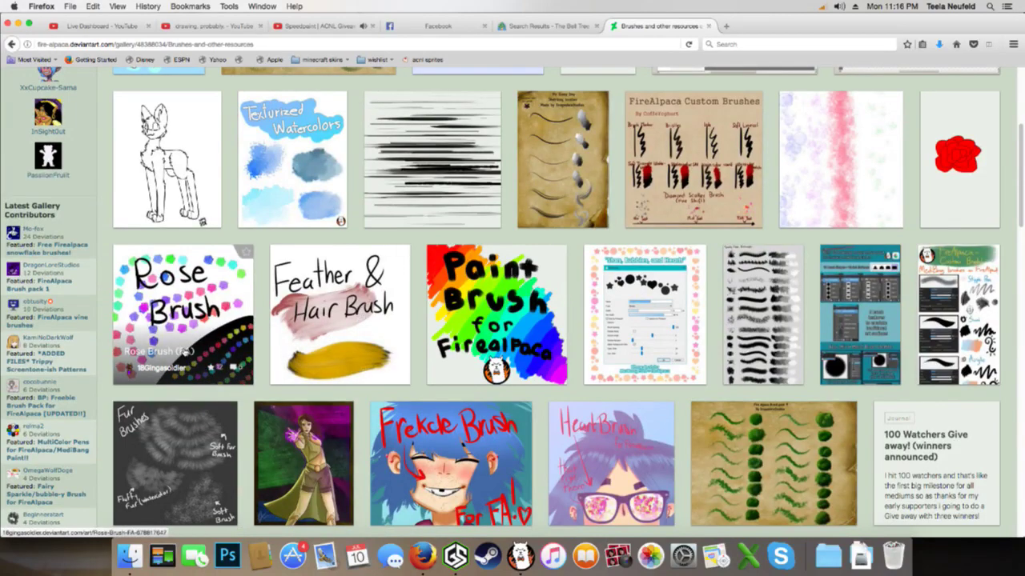
scroll(316, 305, down, 2)
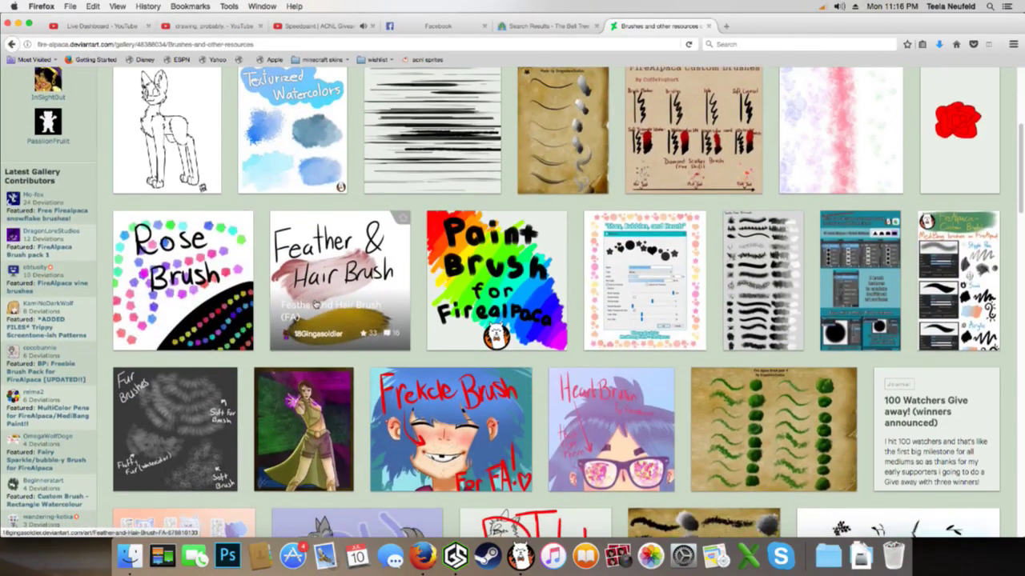
scroll(316, 305, down, 1)
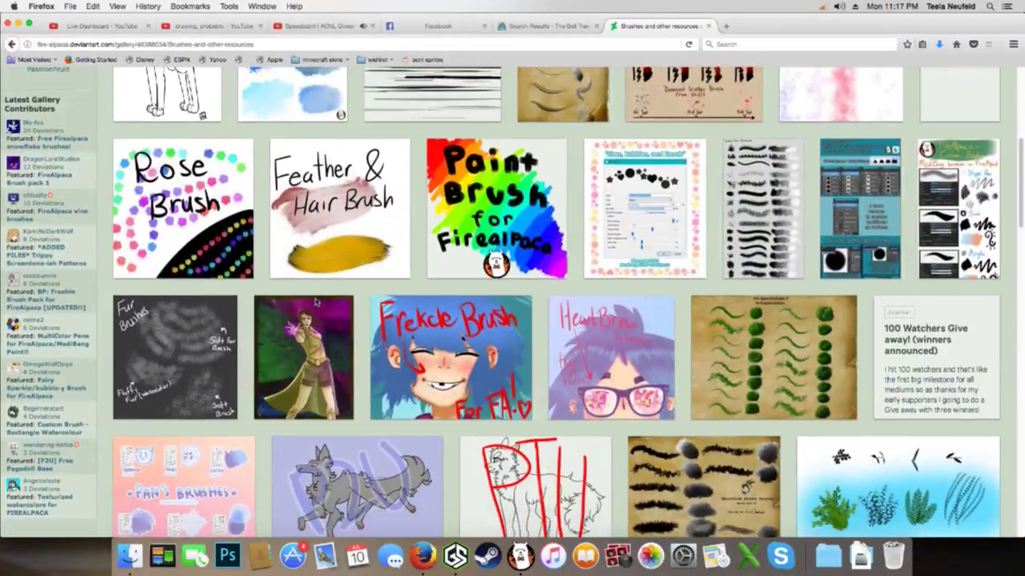
scroll(316, 305, down, 3)
scroll(316, 305, down, 2)
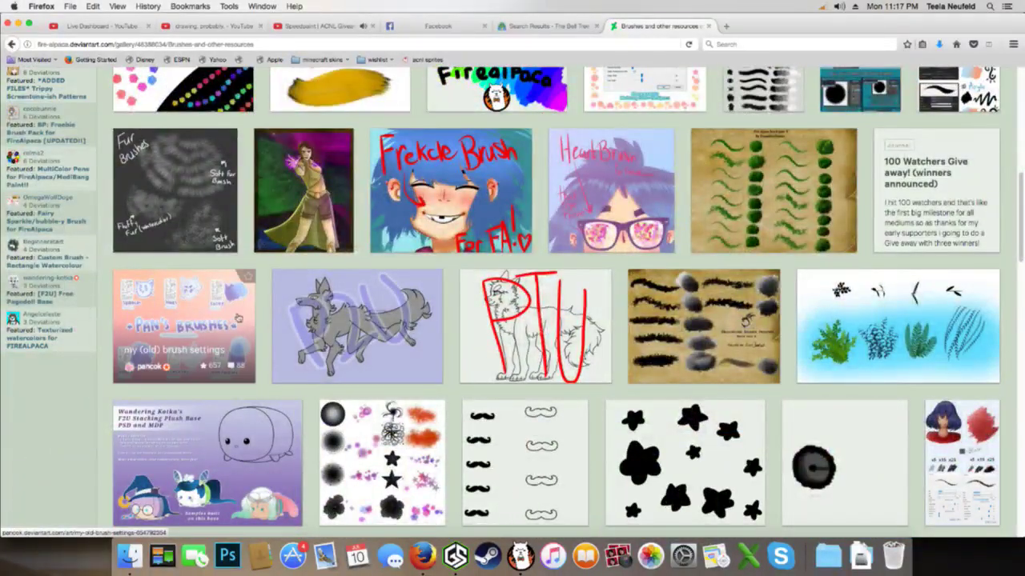
scroll(276, 315, down, 3)
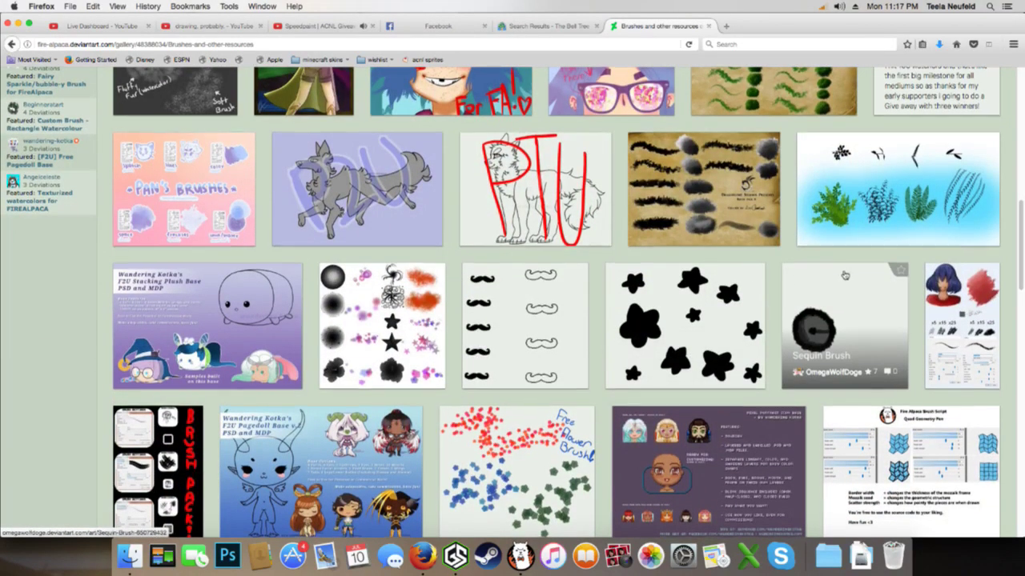
scroll(842, 274, down, 1)
Open the Brush pack 10 Grass foilage page, view its sample strokes and download details, and return to the Brushes and other resources gallery
scroll(842, 274, up, 10)
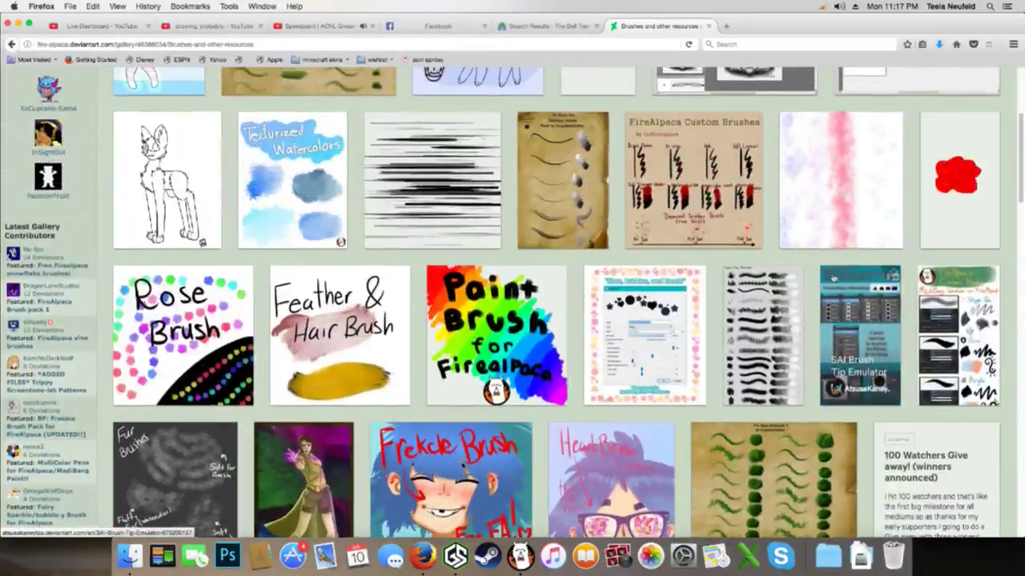
scroll(833, 278, up, 3)
click(279, 190)
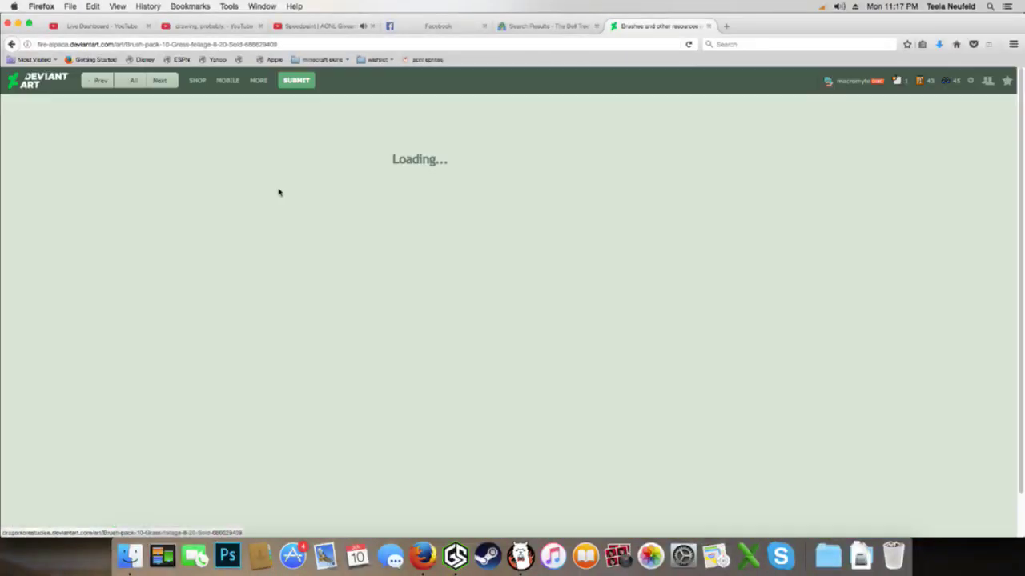
scroll(291, 189, down, 1)
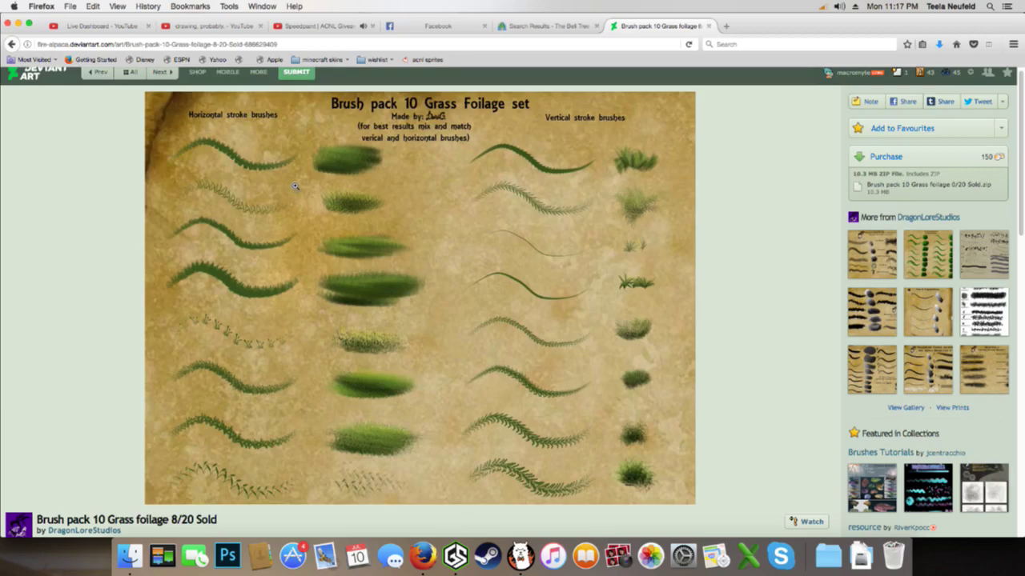
scroll(294, 186, up, 1)
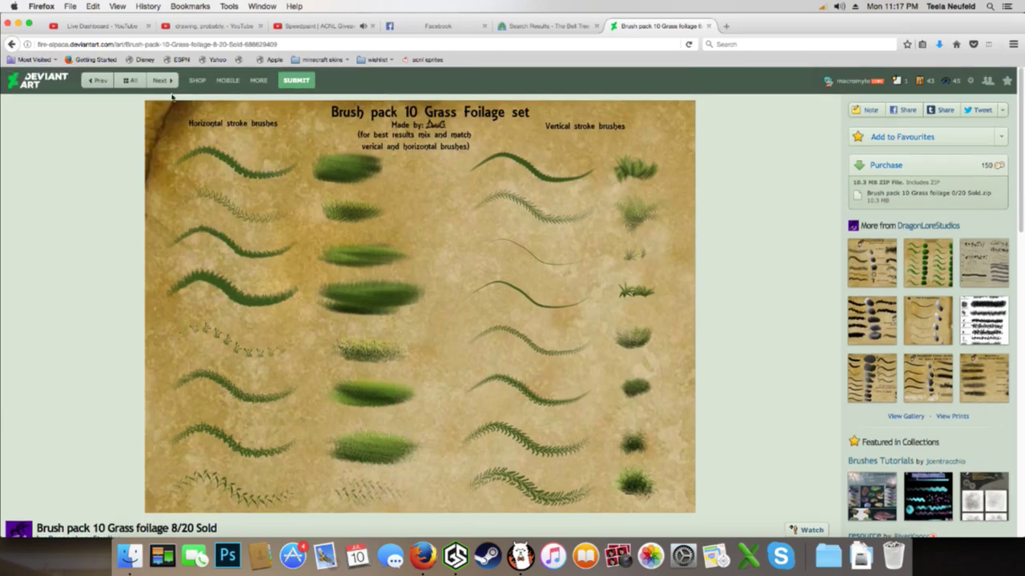
click(131, 78)
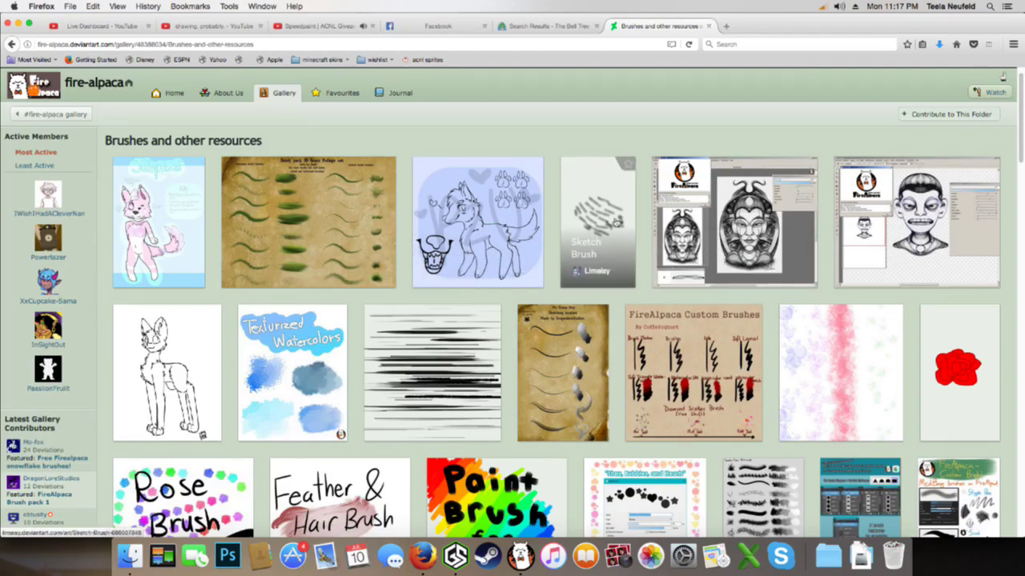
View the Hair / Fur Brush page, then return to the brushes gallery and open the Bubble Example brush page
click(436, 343)
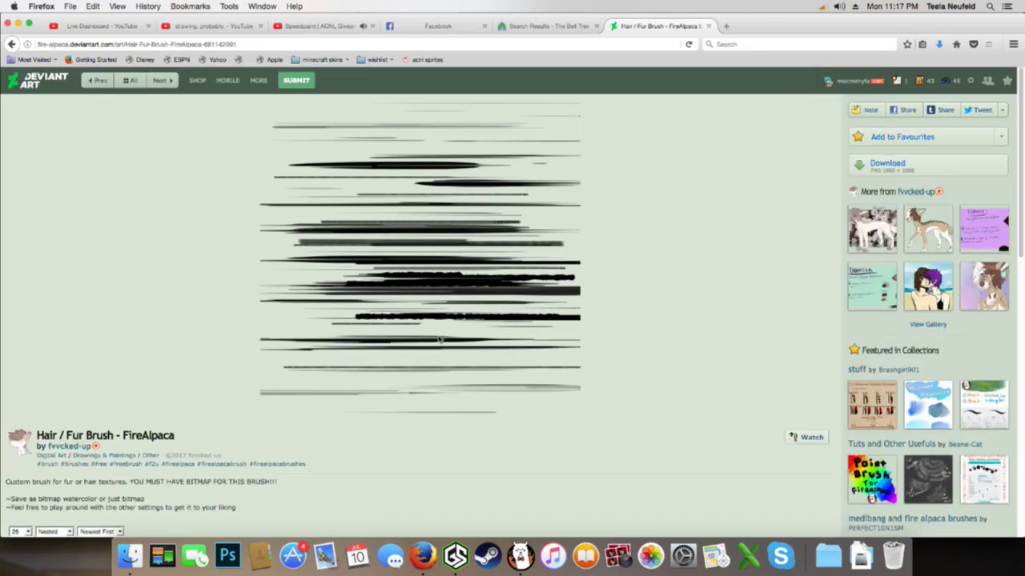
scroll(438, 340, down, 3)
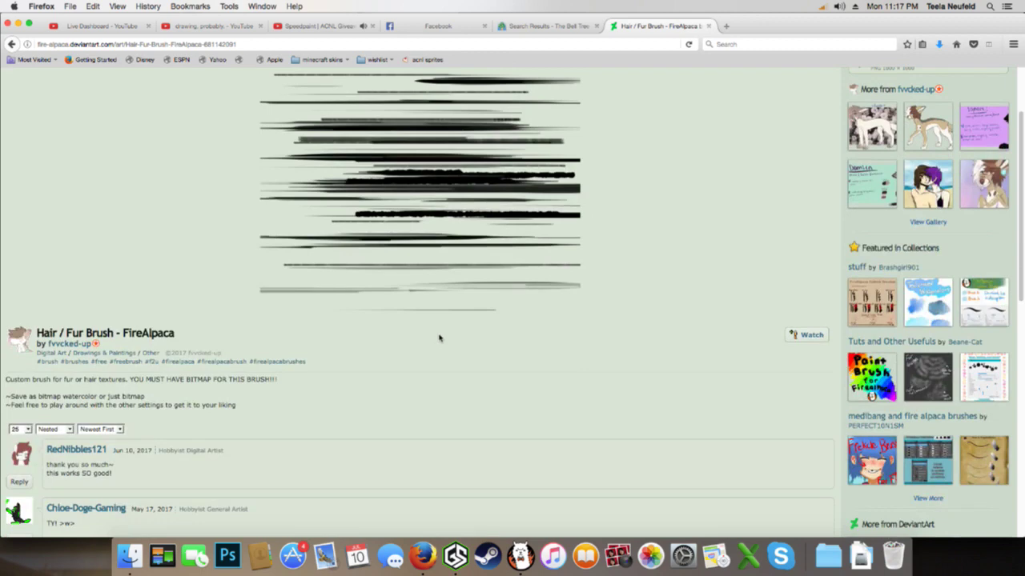
scroll(441, 335, down, 3)
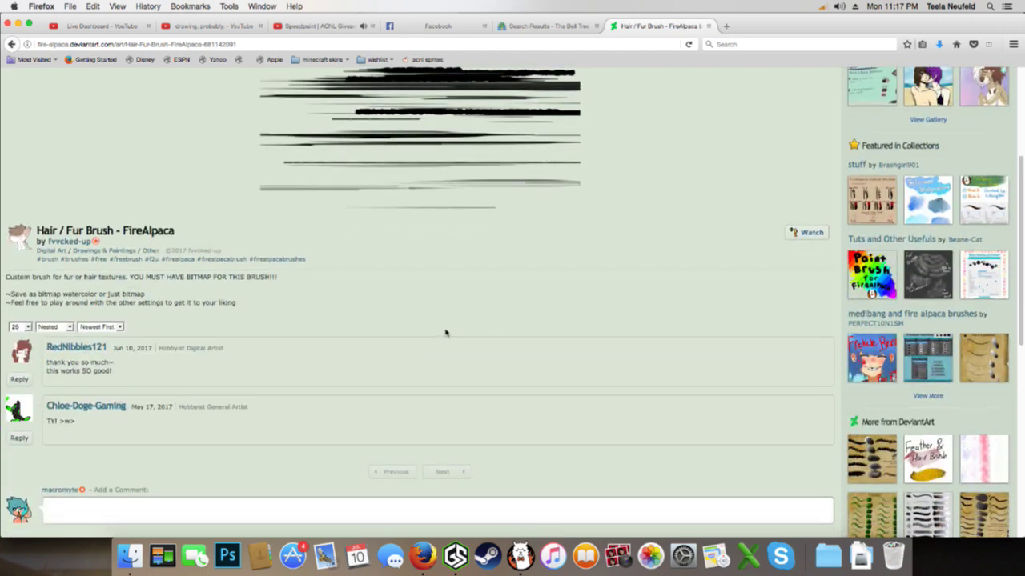
scroll(444, 332, up, 6)
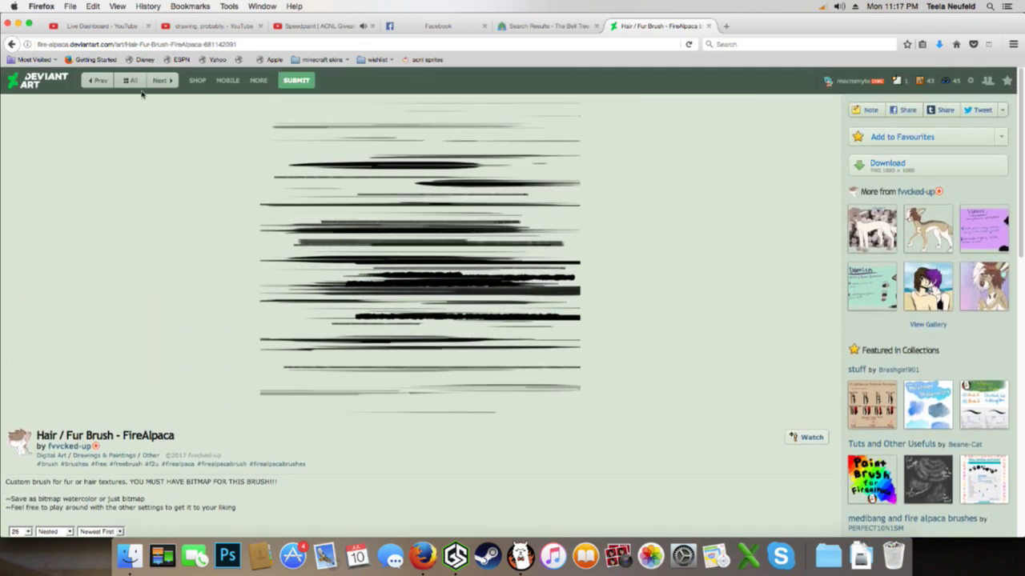
click(132, 82)
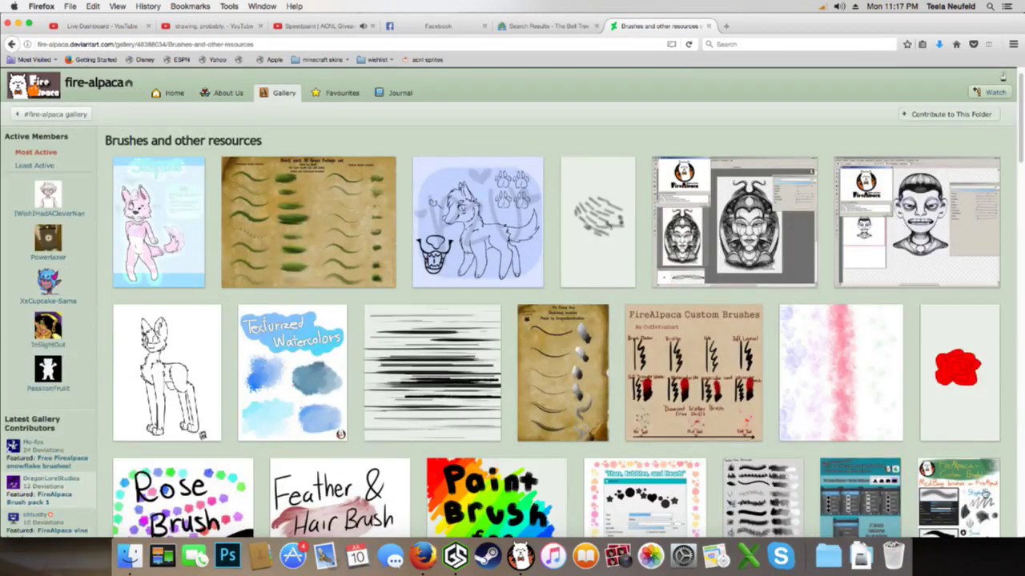
click(848, 377)
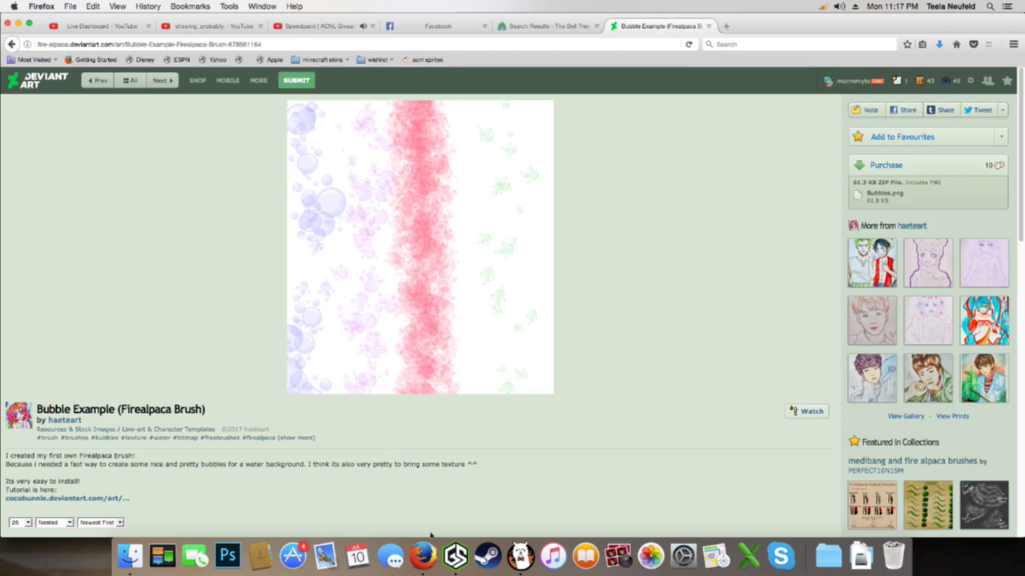
Search the web in a new tab for "firealpaca tricks" and open the fire-alpaca Tips and Tutorials gallery on DeviantArt
click(724, 26)
text(t)
text(irealpac)
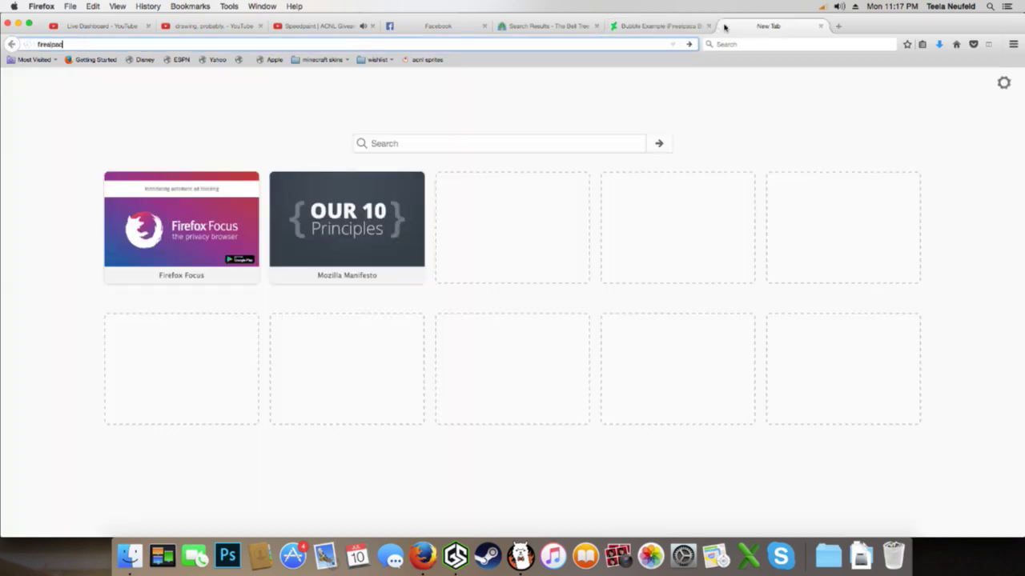
text(a tricks)
key(Return)
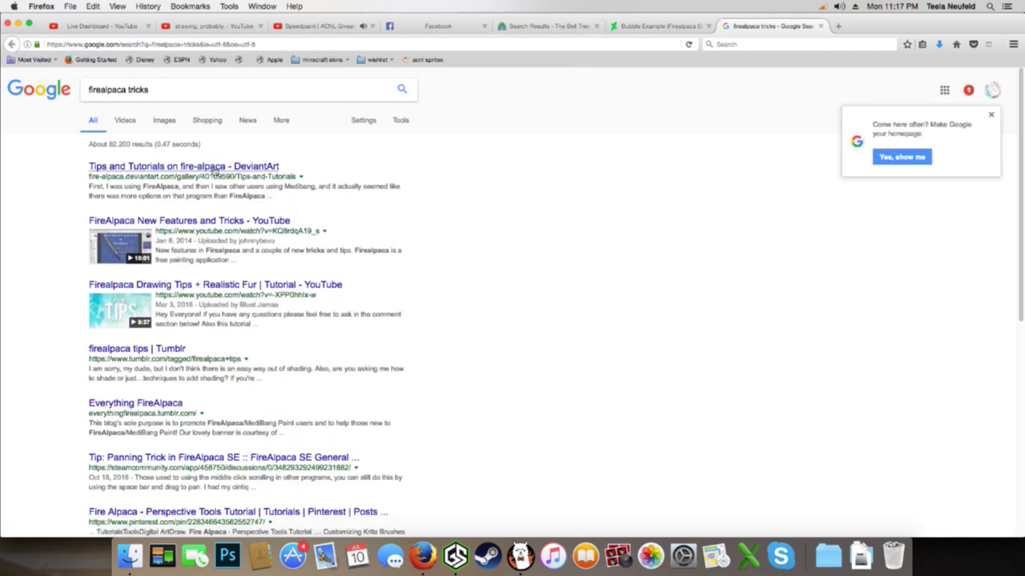
click(216, 168)
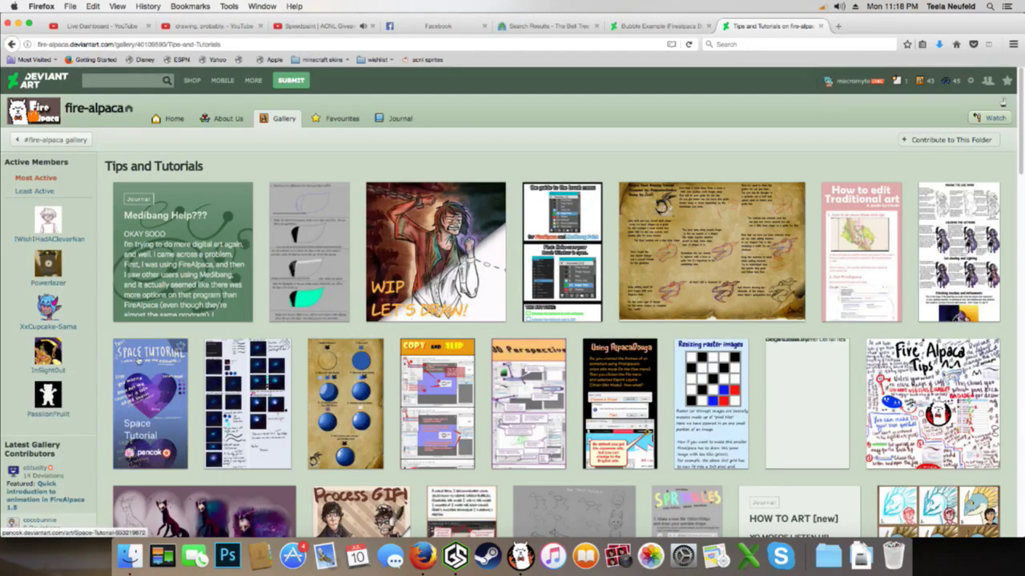
Browse the Tips and Tutorials gallery and open both Firealpaca Gradient Tutorial parts in separate tabs, displaying Pt.2 first
scroll(282, 333, down, 5)
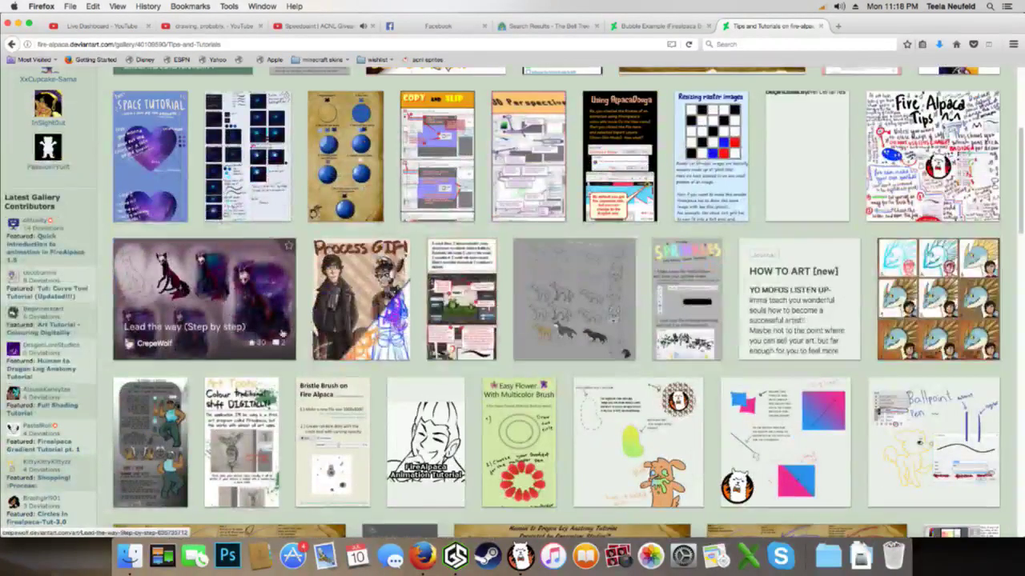
scroll(282, 333, down, 1)
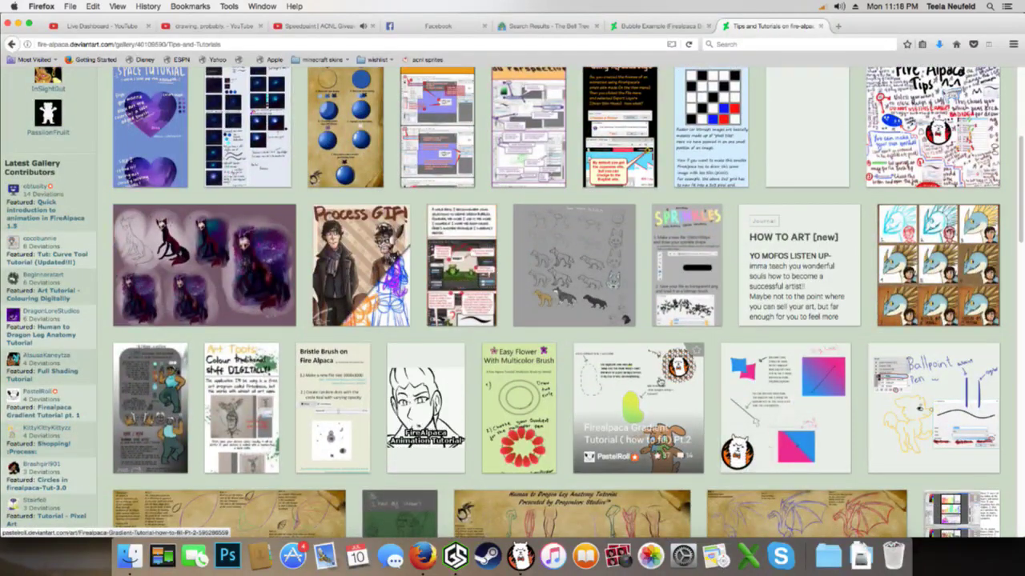
super+click(669, 392)
super+click(786, 394)
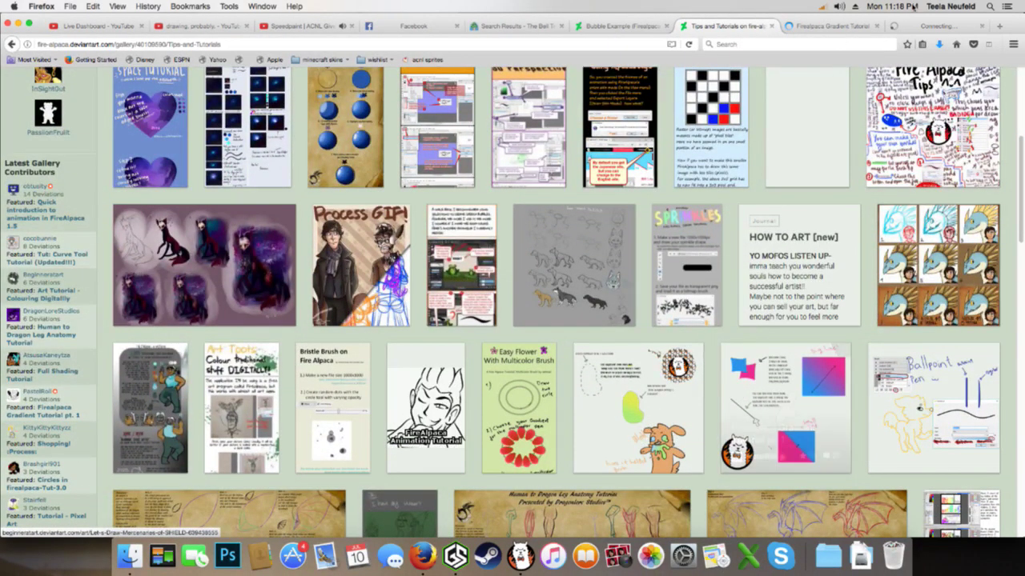
click(821, 25)
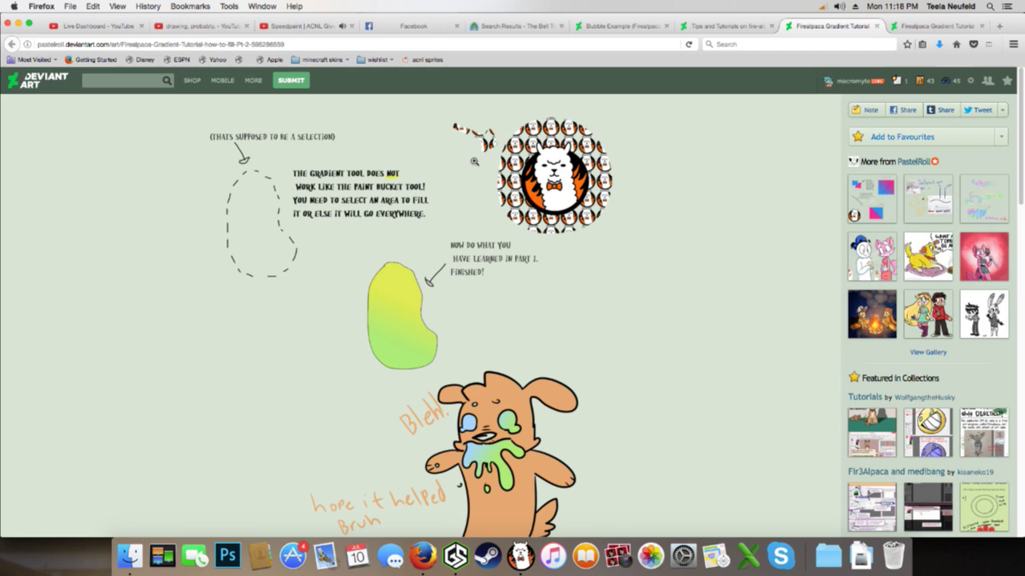
Read through Gradient Tutorial Pt.2, close it, and examine pt. 1 with its description and comments
scroll(476, 170, down, 2)
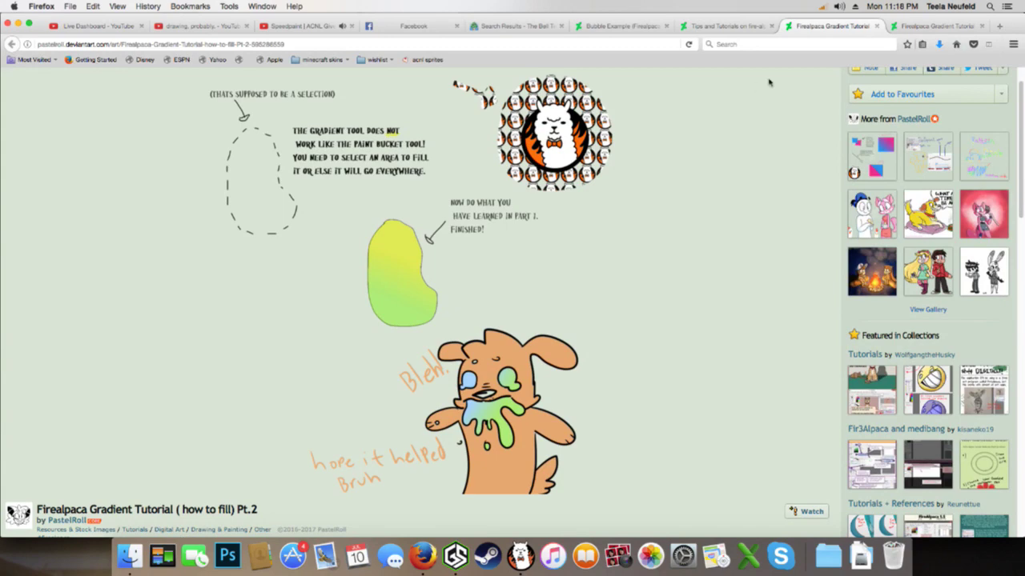
click(875, 26)
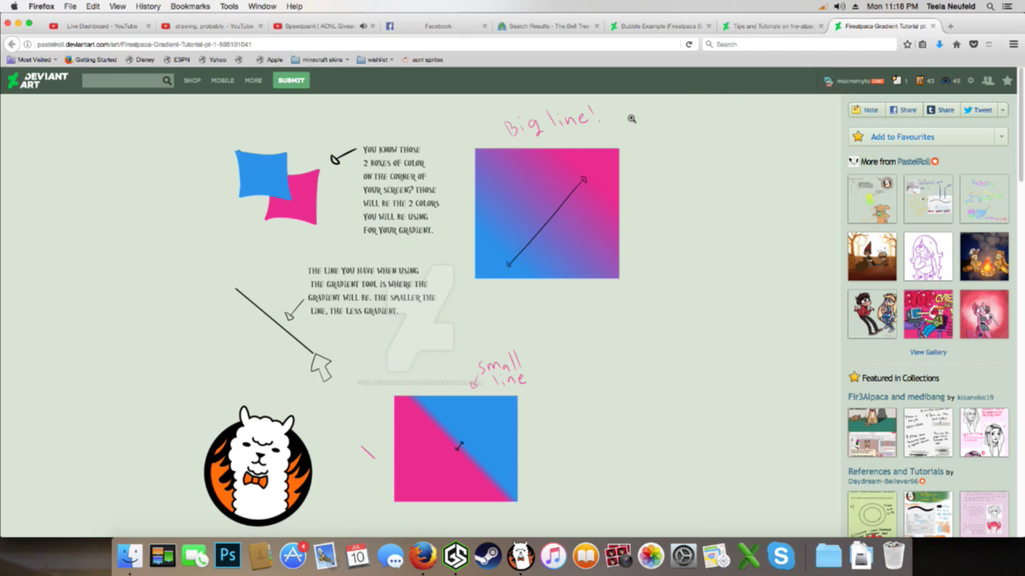
scroll(631, 118, down, 5)
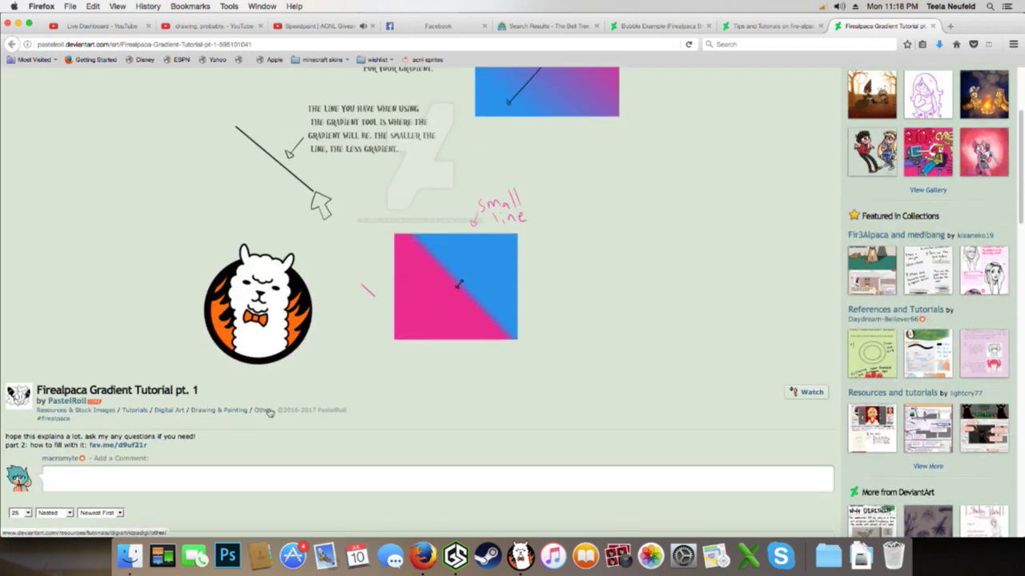
scroll(295, 412, down, 6)
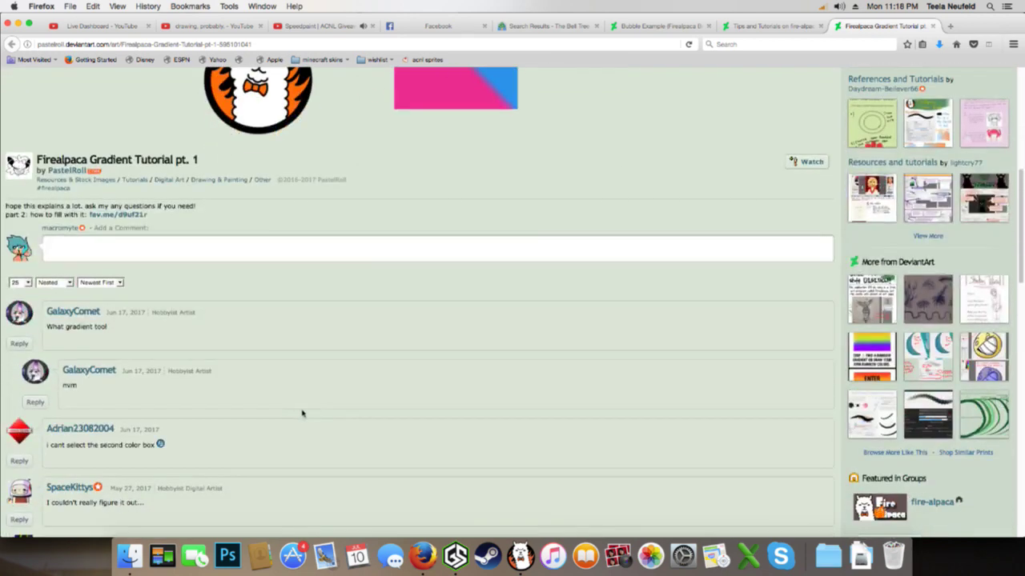
scroll(312, 410, down, 4)
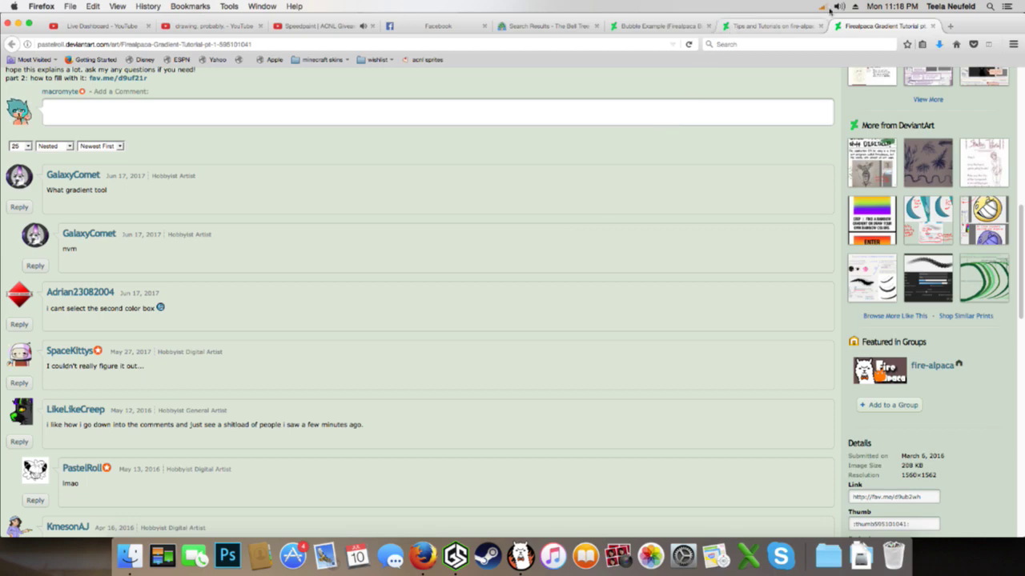
Close the tutorial and Bubble Example pages and switch to the character drawing in FireAlpaca
click(947, 26)
click(820, 25)
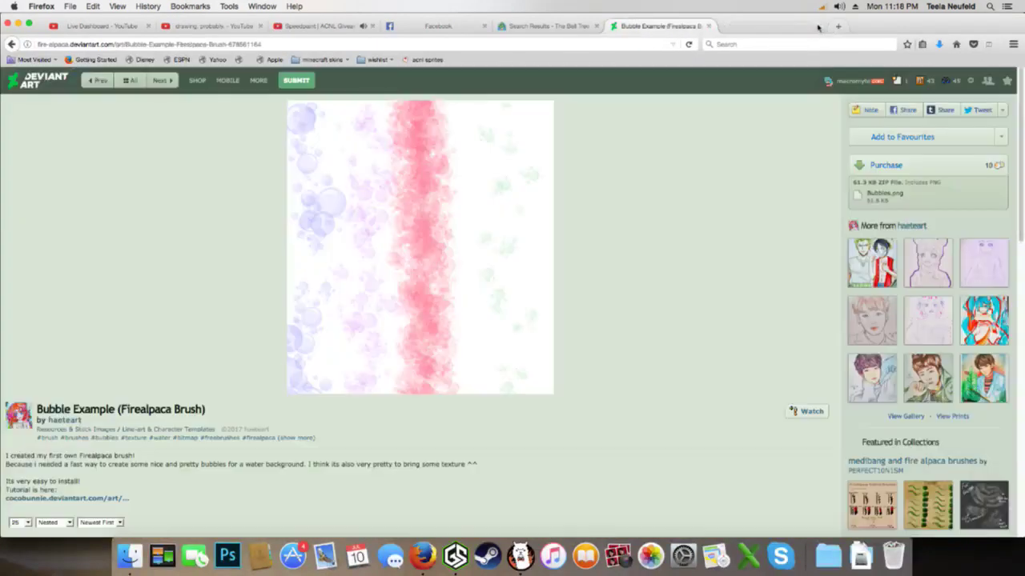
click(708, 26)
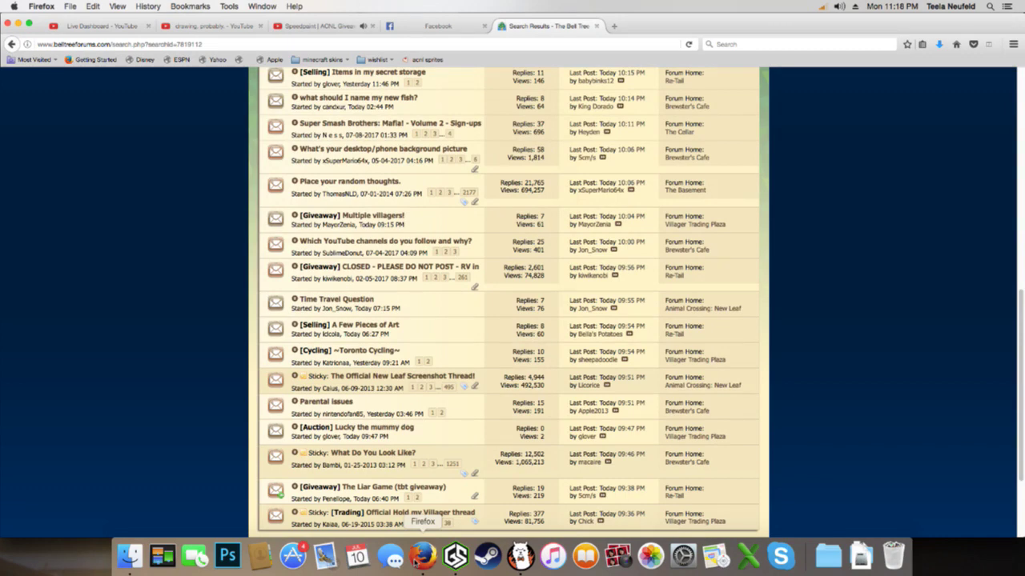
scroll(608, 416, up, 2)
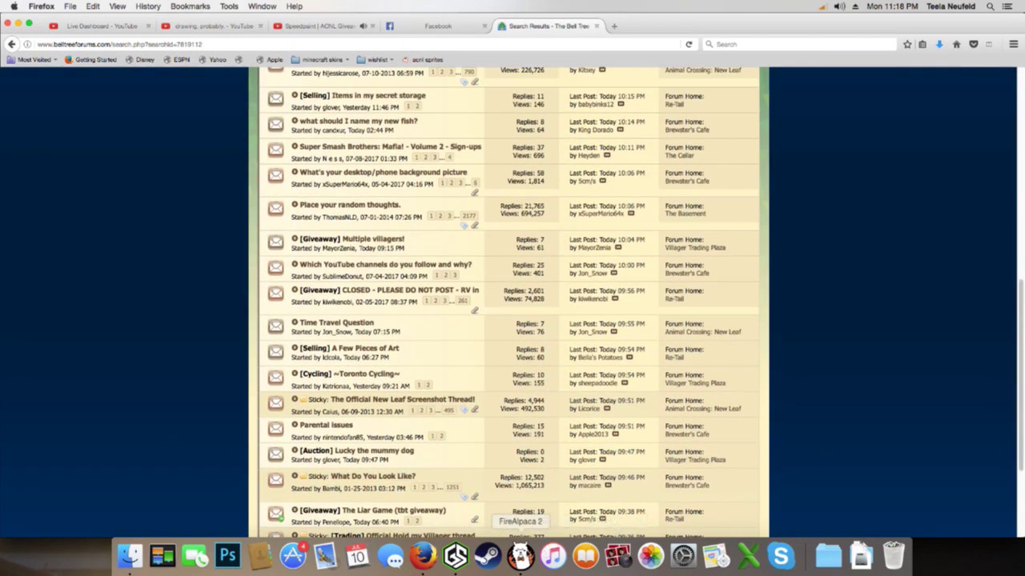
click(520, 555)
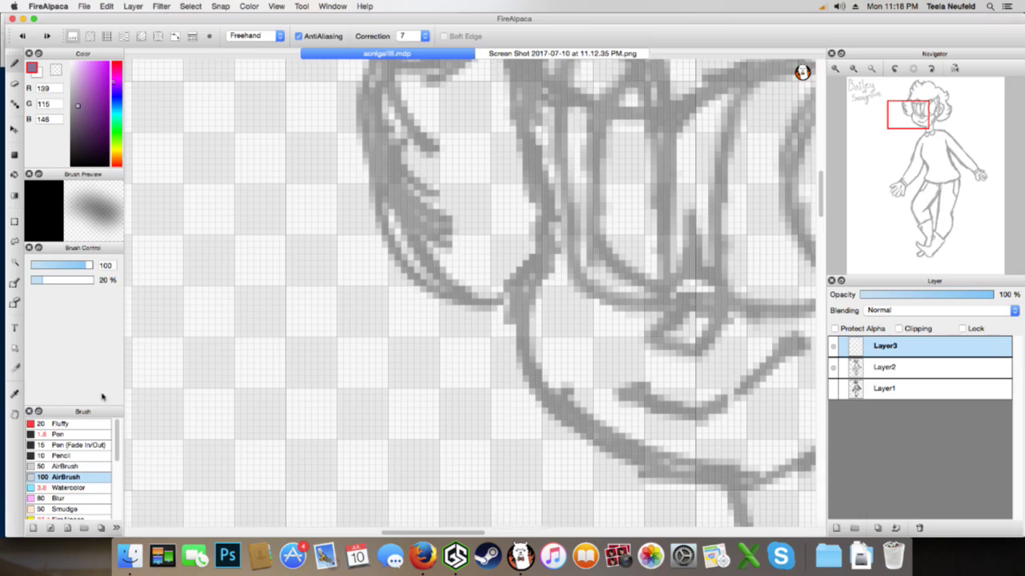
Try an S-shaped test stroke with the Fluffy brush beside the head sketch and undo it
click(93, 432)
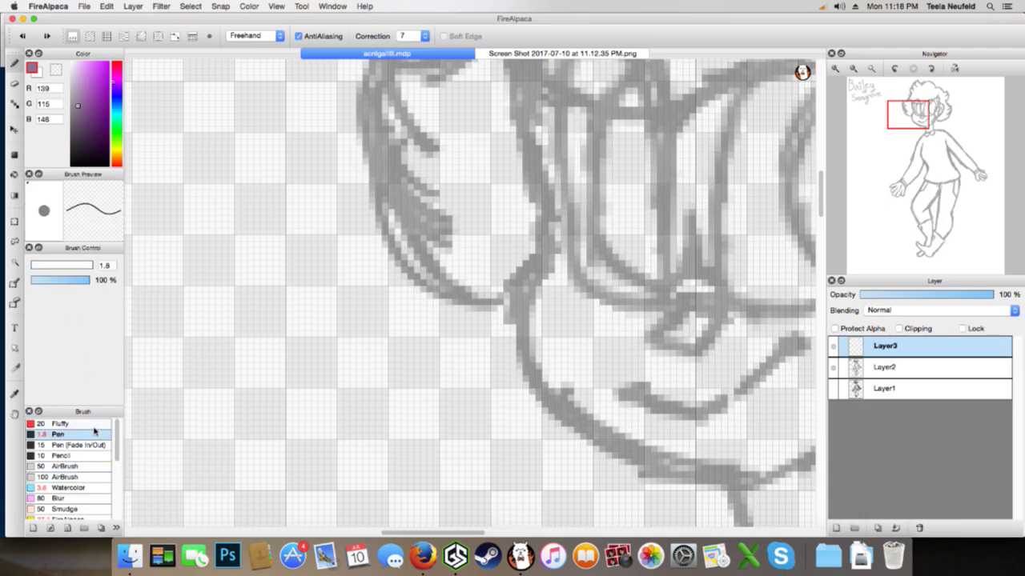
click(92, 424)
mouse_move(274, 298)
mouse_down()
mouse_move(252, 464)
mouse_move(233, 469)
mouse_up()
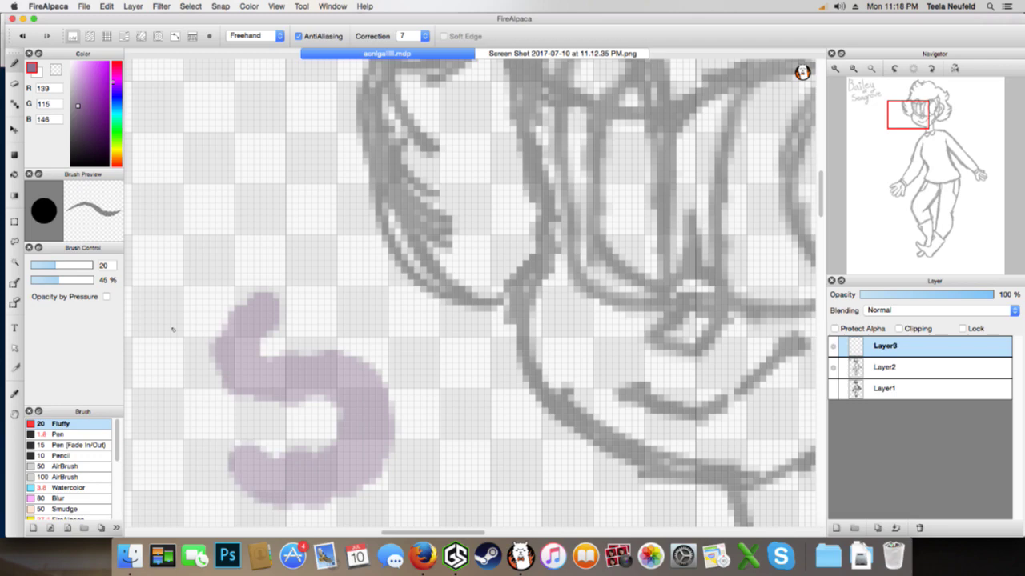
key(super+z)
Choose the Pen brush at size 3.1, try tracing the face contour from temple to chin, and undo the stroke
click(85, 433)
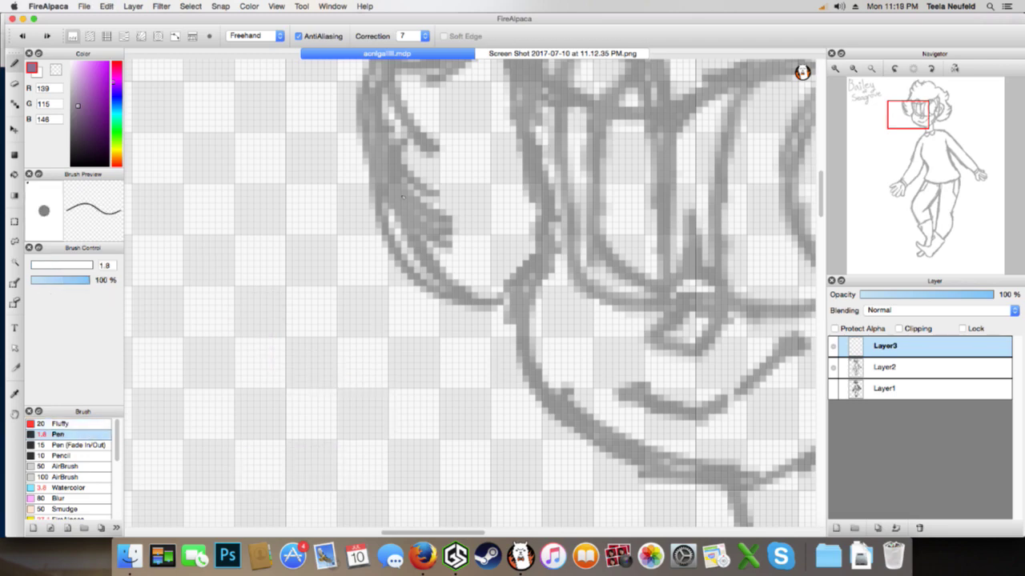
drag(29, 262, 54, 257)
mouse_move(511, 118)
mouse_down()
mouse_move(541, 237)
mouse_move(506, 303)
mouse_move(549, 394)
mouse_move(686, 464)
mouse_up()
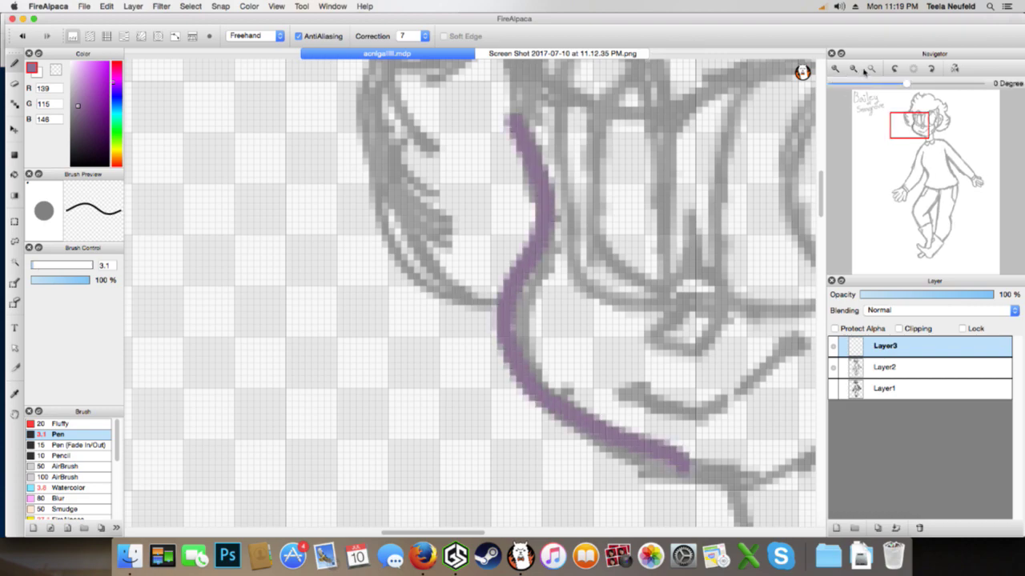
click(854, 69)
drag(897, 147, 920, 126)
key(super+z)
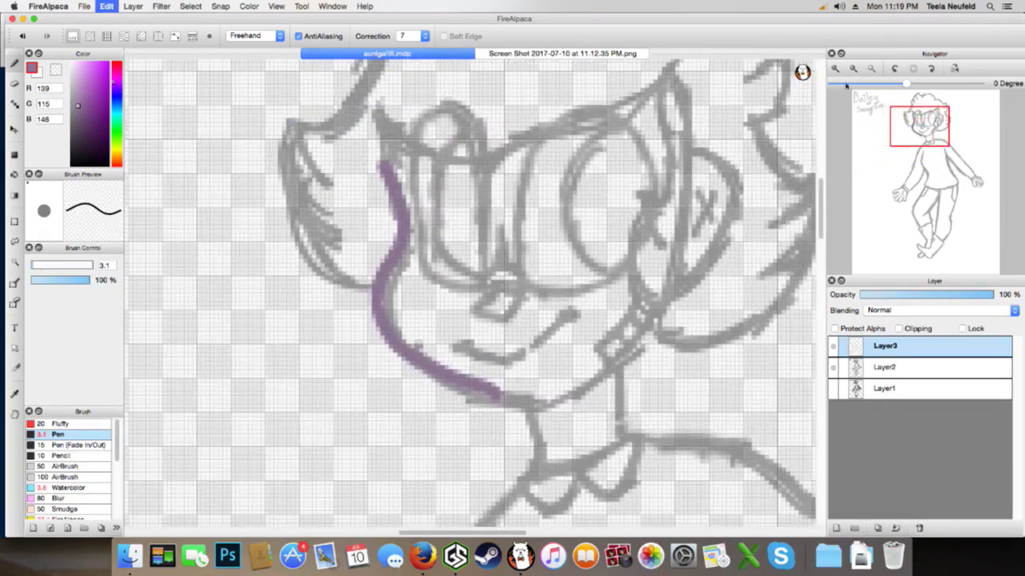
key(super+z)
Set the stroke correction to 15 and try tracing the temple and cheek contour several times, undoing each attempt
click(425, 37)
click(408, 168)
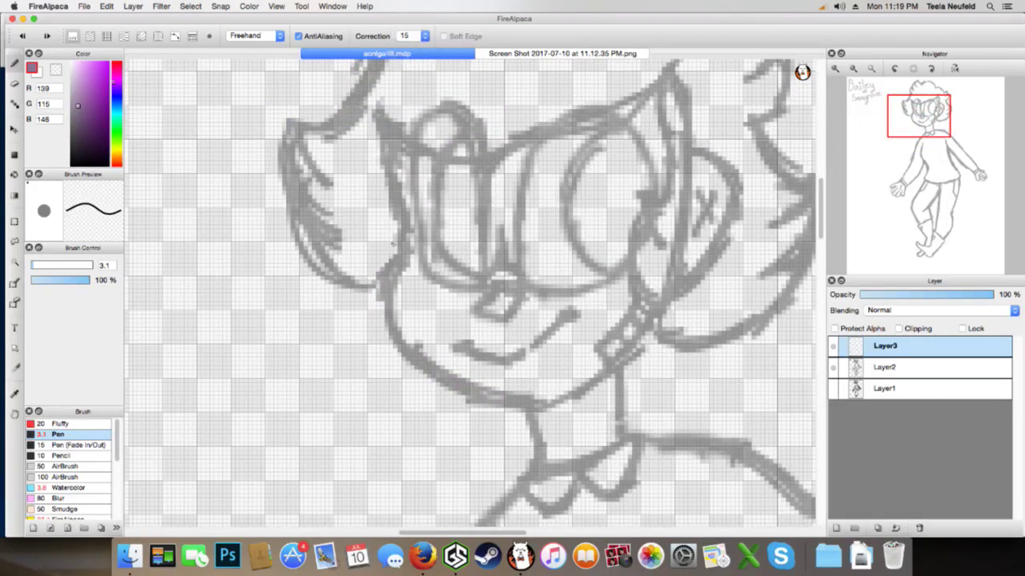
mouse_move(385, 156)
mouse_down()
mouse_move(409, 240)
mouse_move(386, 283)
mouse_move(393, 340)
mouse_move(443, 372)
mouse_move(553, 412)
mouse_up()
key(super+z)
mouse_move(376, 120)
mouse_down()
mouse_move(408, 251)
mouse_move(386, 307)
mouse_up()
key(super+z)
mouse_move(381, 124)
mouse_down()
mouse_move(382, 183)
mouse_move(396, 225)
mouse_move(383, 340)
mouse_move(425, 394)
mouse_up()
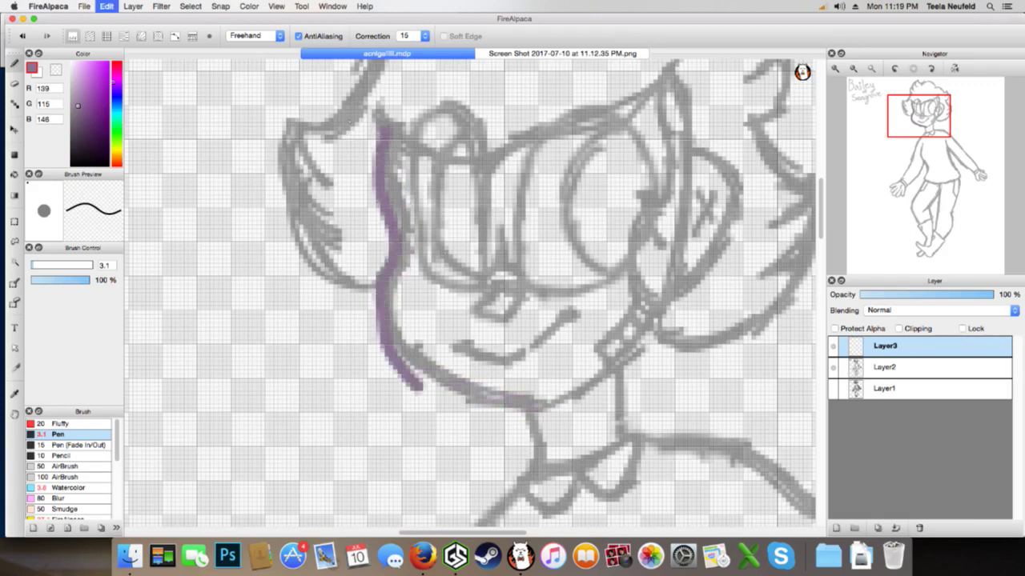
key(super+z)
Trace the face contour on Layer3 from the temple around the cheek, chin and jaw, and outline the ear
mouse_move(390, 120)
mouse_down()
mouse_move(404, 221)
mouse_move(385, 313)
mouse_move(418, 356)
mouse_move(500, 406)
mouse_move(537, 393)
mouse_up()
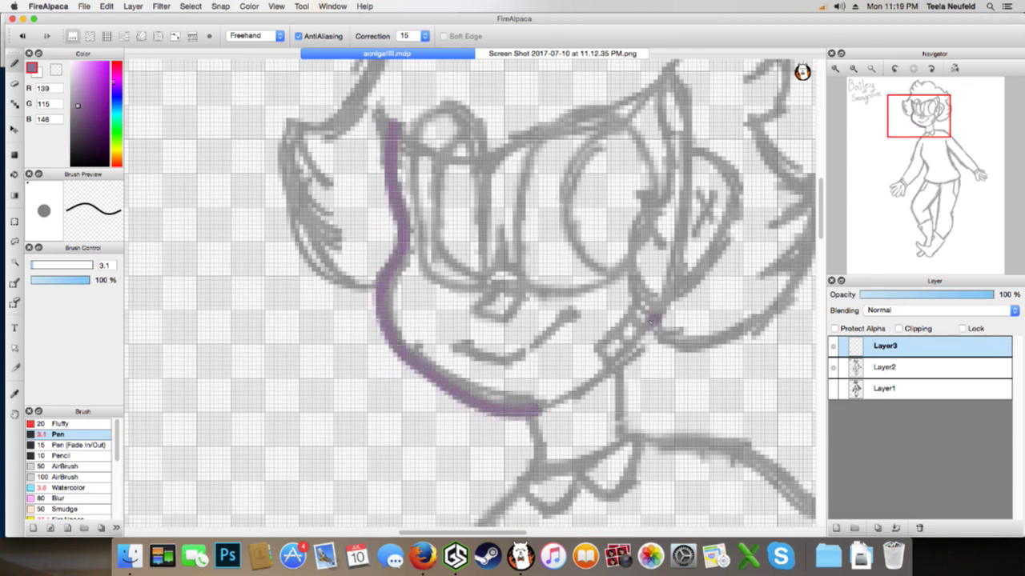
drag(652, 320, 546, 410)
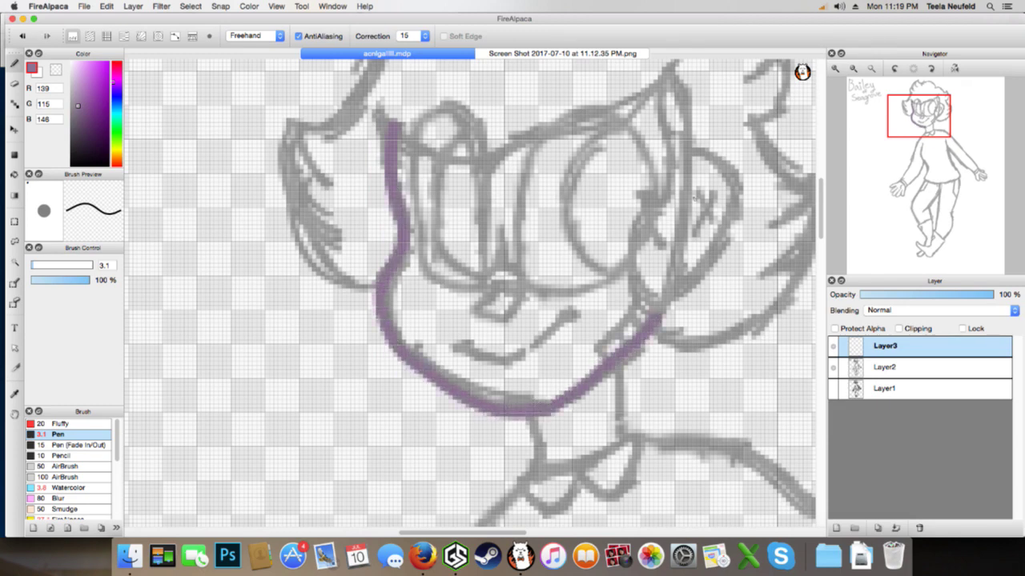
mouse_move(655, 320)
mouse_down()
mouse_move(715, 246)
mouse_move(738, 189)
mouse_move(724, 160)
mouse_move(696, 154)
mouse_move(704, 142)
mouse_move(731, 157)
mouse_move(737, 188)
mouse_move(709, 254)
mouse_move(671, 286)
mouse_up()
key(super+z)
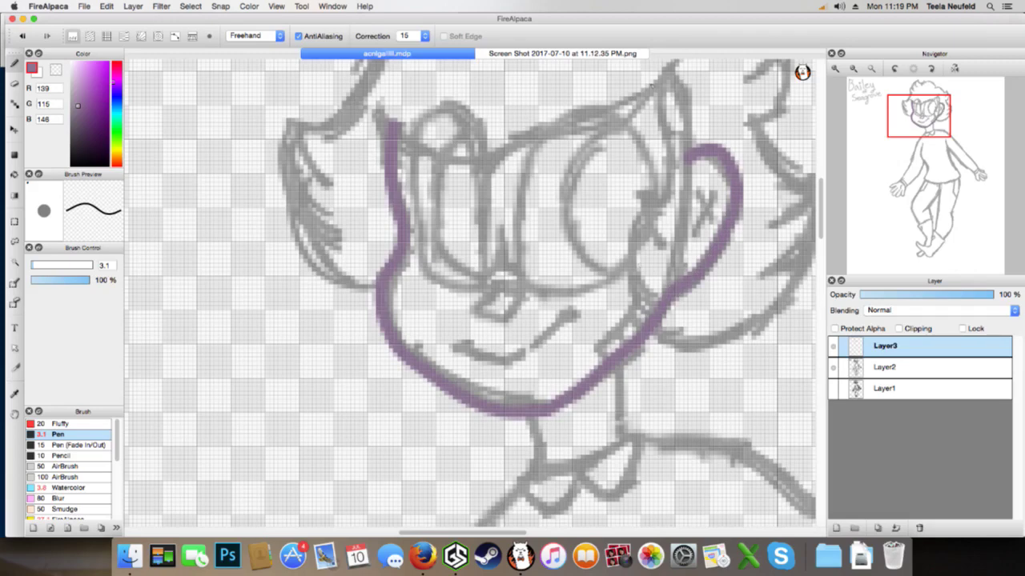
Trace the lower edge of the fringe across the forehead and the sideburn in front of the ear on Layer3
scroll(818, 210, up, 5)
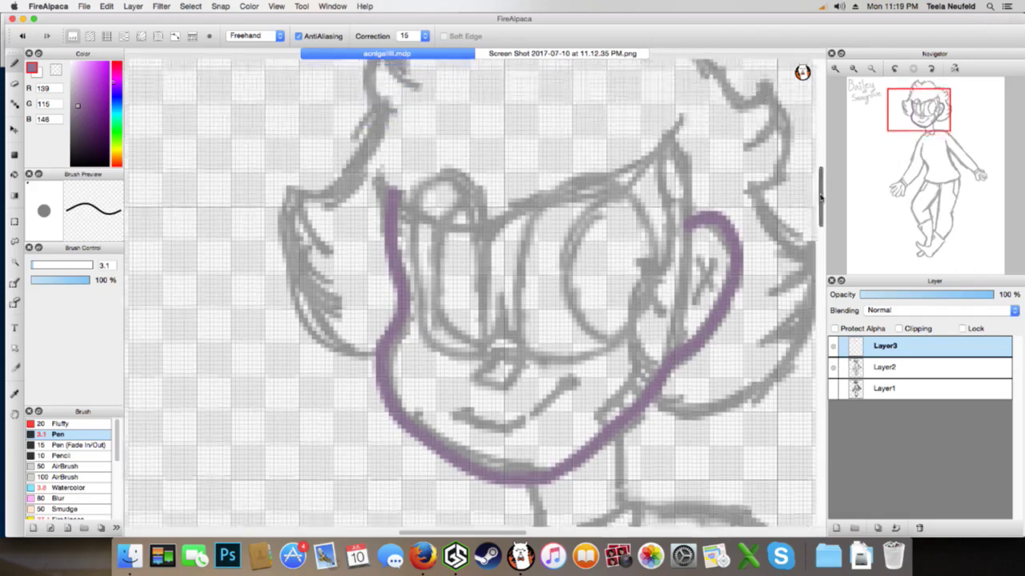
mouse_move(687, 157)
mouse_down()
mouse_move(600, 240)
mouse_move(484, 290)
mouse_move(478, 256)
mouse_move(428, 272)
mouse_move(394, 197)
mouse_up()
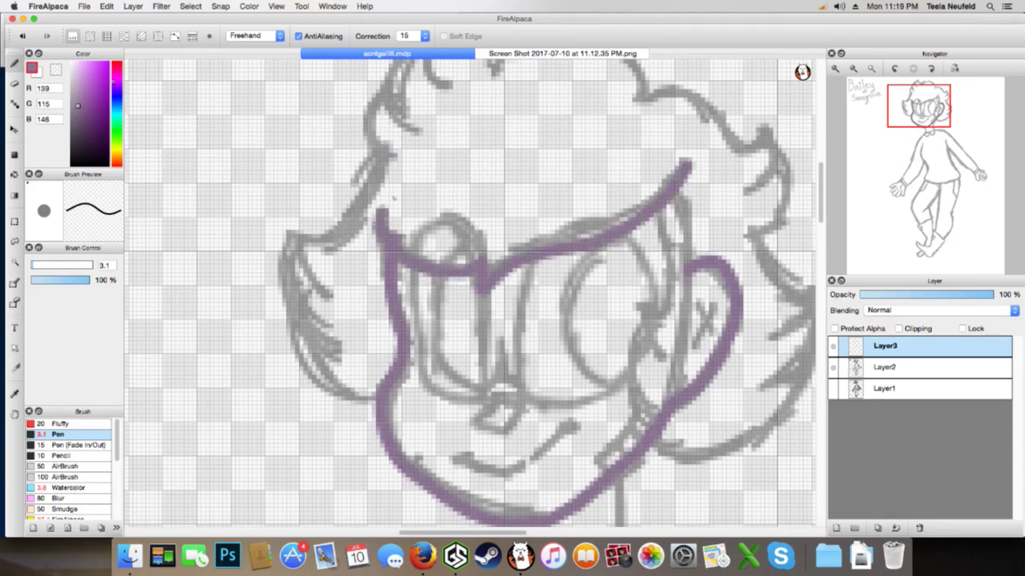
mouse_move(668, 210)
mouse_down()
mouse_move(677, 274)
mouse_move(661, 324)
mouse_move(647, 312)
mouse_move(640, 345)
mouse_move(658, 426)
mouse_up()
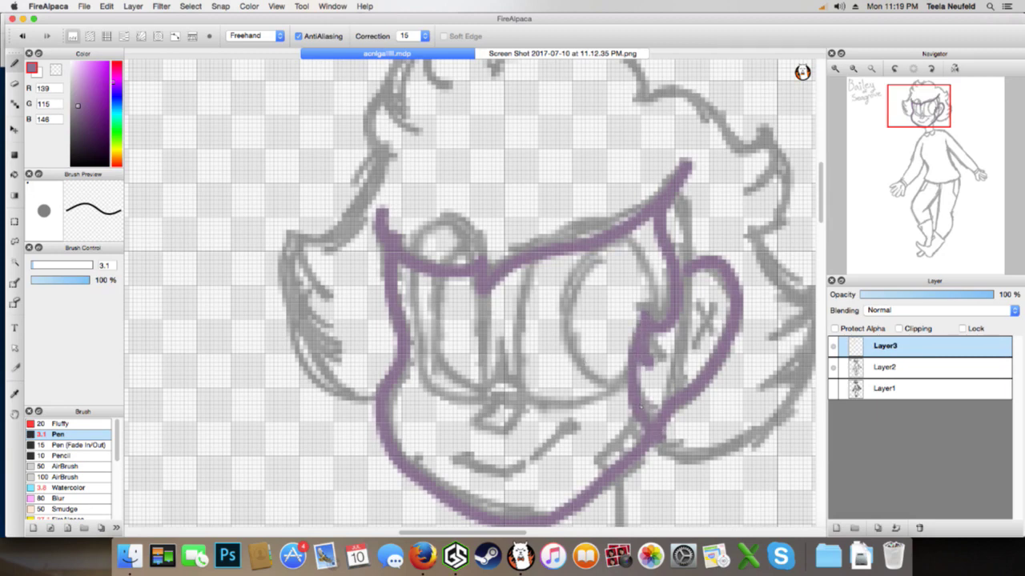
Trace the small segmented detail on the jaw below the ear, undoing and redrawing strokes until it follows the sketch
drag(641, 407, 588, 463)
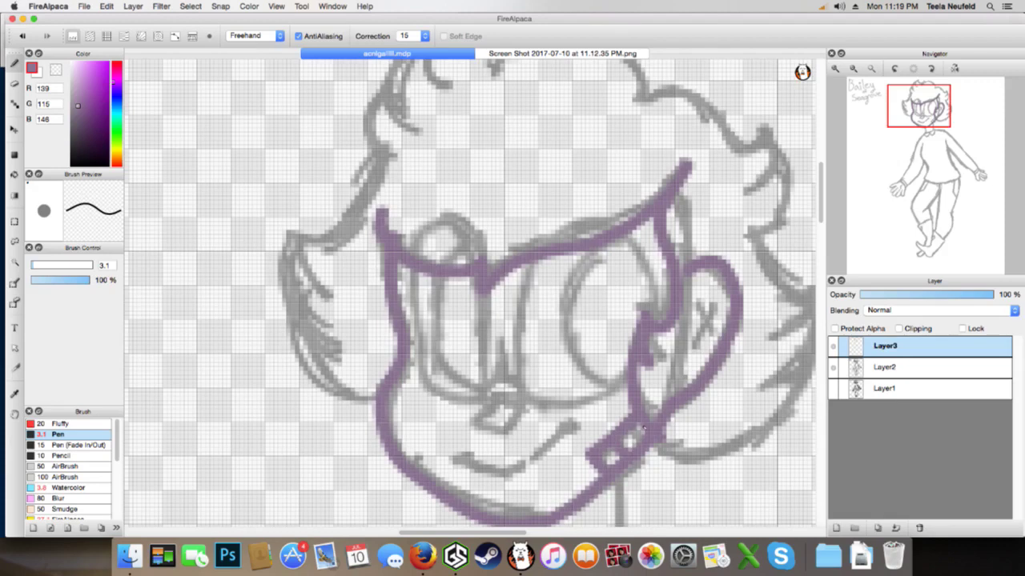
key(super+z)
key(super+z)
drag(636, 417, 611, 477)
key(super+z)
mouse_move(637, 417)
mouse_down()
mouse_move(609, 434)
mouse_move(611, 469)
mouse_move(629, 448)
mouse_up()
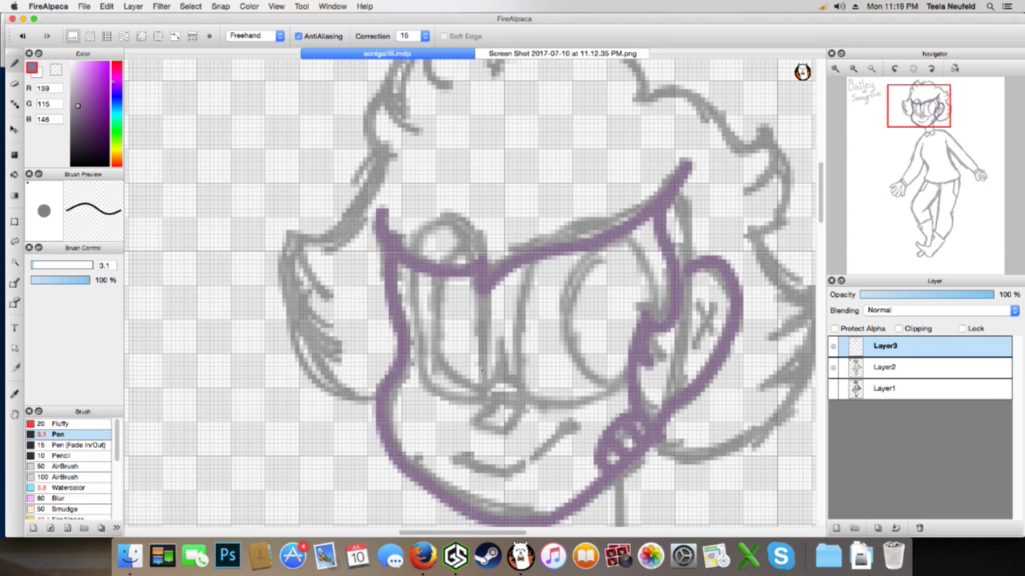
Try an arc for the nose, undo it, and trace the outlines of both glasses lenses
drag(487, 376, 517, 373)
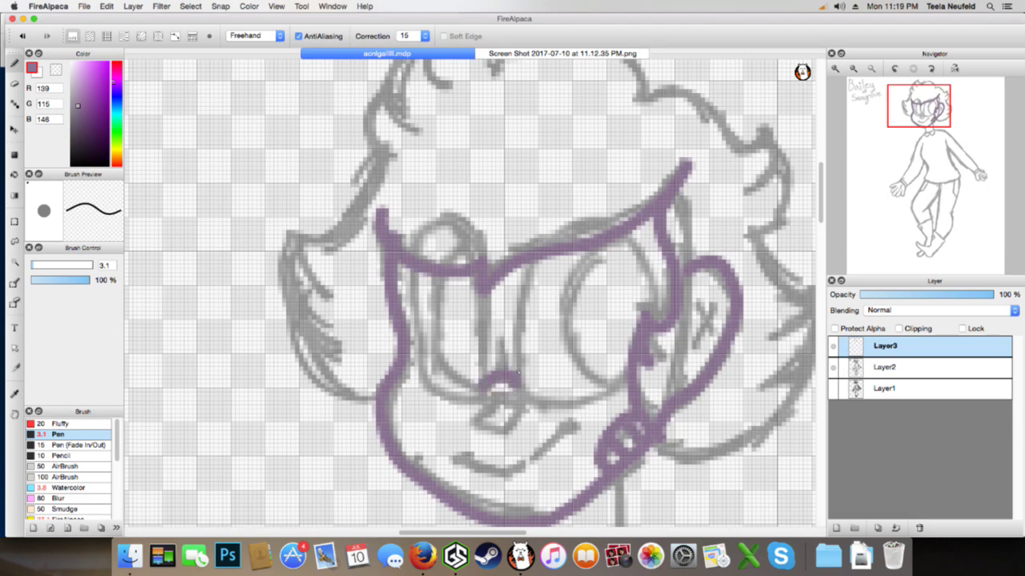
key(super+z)
mouse_move(483, 290)
mouse_down()
mouse_move(481, 386)
mouse_move(436, 385)
mouse_move(418, 244)
mouse_move(439, 223)
mouse_move(459, 218)
mouse_move(482, 251)
mouse_up()
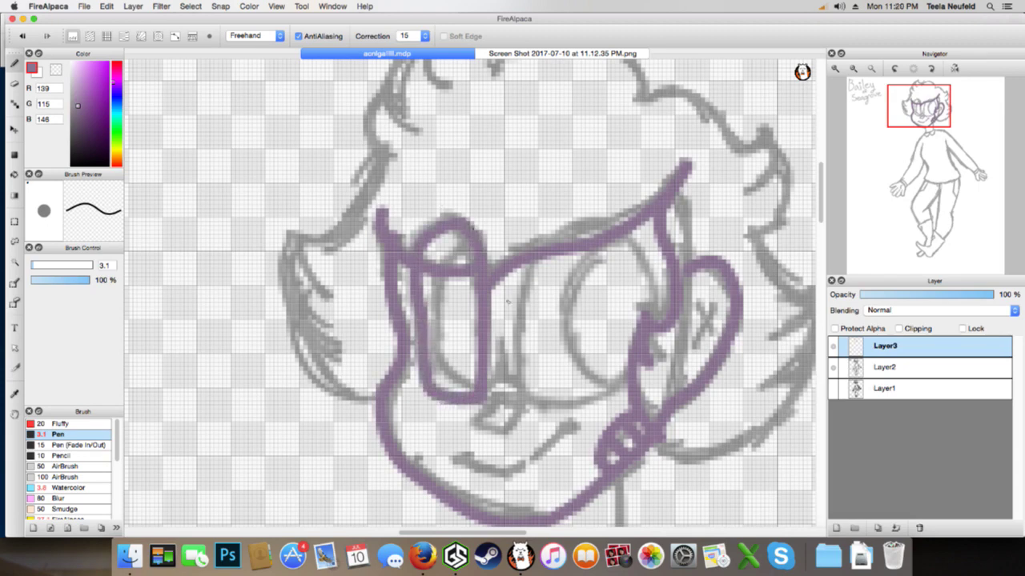
mouse_move(522, 402)
mouse_down()
mouse_move(519, 298)
mouse_move(539, 218)
mouse_move(600, 205)
mouse_move(625, 215)
mouse_move(657, 274)
mouse_move(650, 325)
mouse_up()
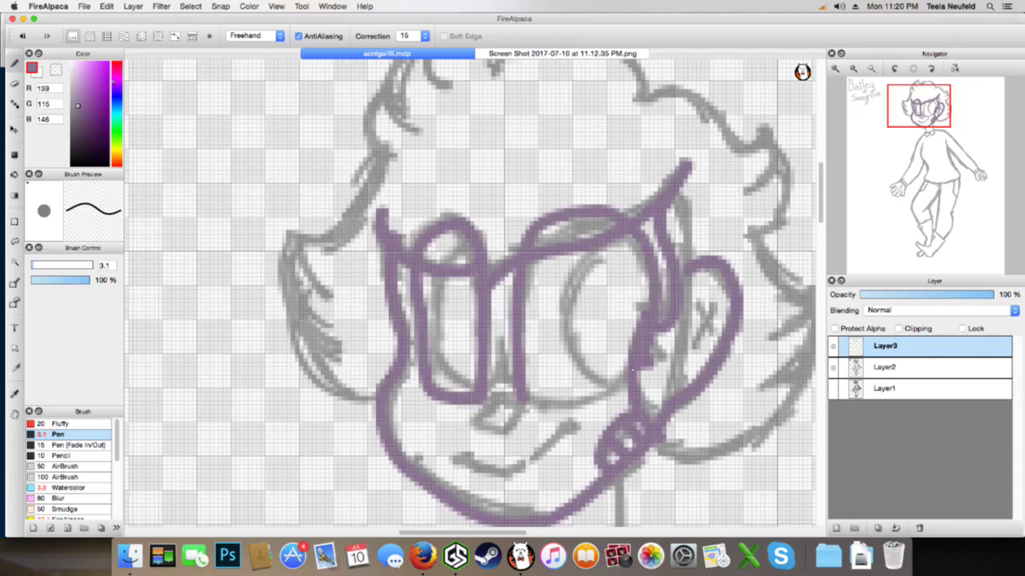
mouse_move(632, 371)
mouse_down()
mouse_move(581, 407)
mouse_move(533, 399)
mouse_up()
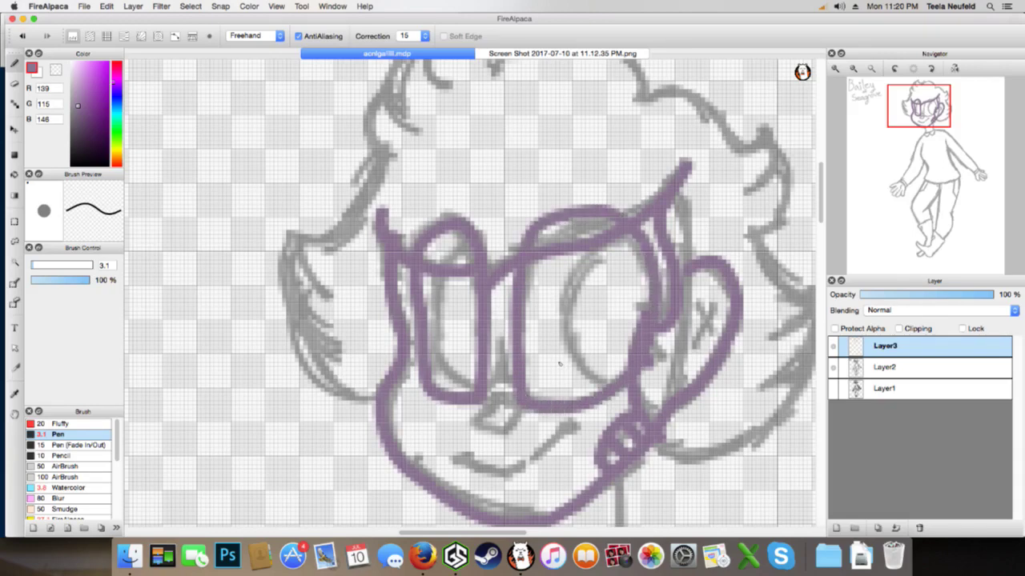
Trace the oval eyes inside both glasses lenses, undoing the unsuccessful strokes
mouse_move(472, 237)
mouse_down()
mouse_move(445, 266)
mouse_move(441, 328)
mouse_move(476, 380)
mouse_up()
mouse_move(469, 391)
mouse_down()
mouse_move(442, 367)
mouse_move(438, 290)
mouse_move(474, 280)
mouse_up()
key(super+z)
mouse_move(472, 245)
mouse_down()
mouse_move(434, 302)
mouse_move(439, 345)
mouse_move(484, 394)
mouse_up()
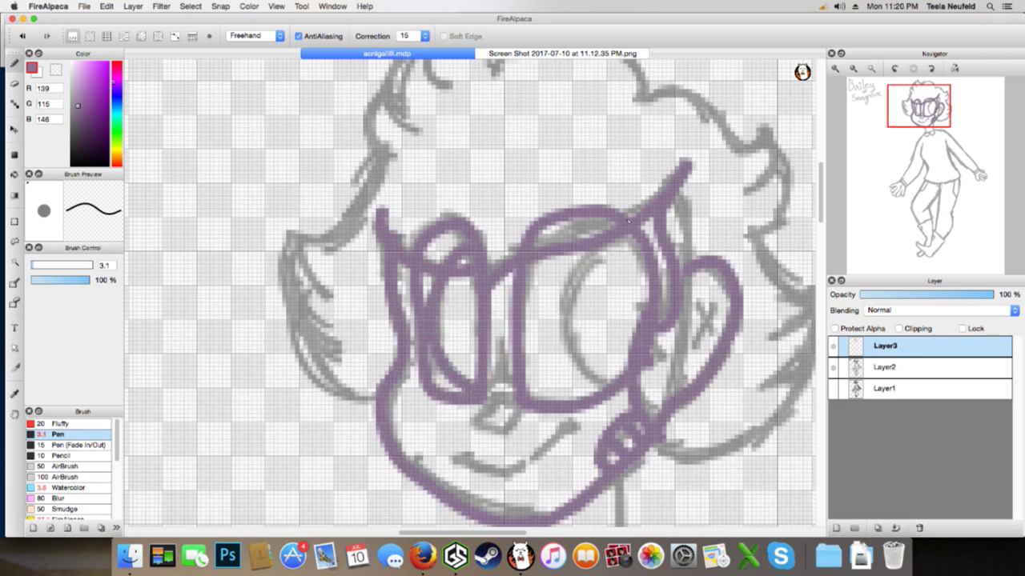
mouse_move(628, 221)
mouse_down()
mouse_move(594, 230)
mouse_move(565, 281)
mouse_move(629, 241)
mouse_move(583, 270)
mouse_move(572, 344)
mouse_move(615, 374)
mouse_move(604, 381)
mouse_move(562, 304)
mouse_move(600, 232)
mouse_move(618, 222)
mouse_up()
key(super+z)
key(super+z)
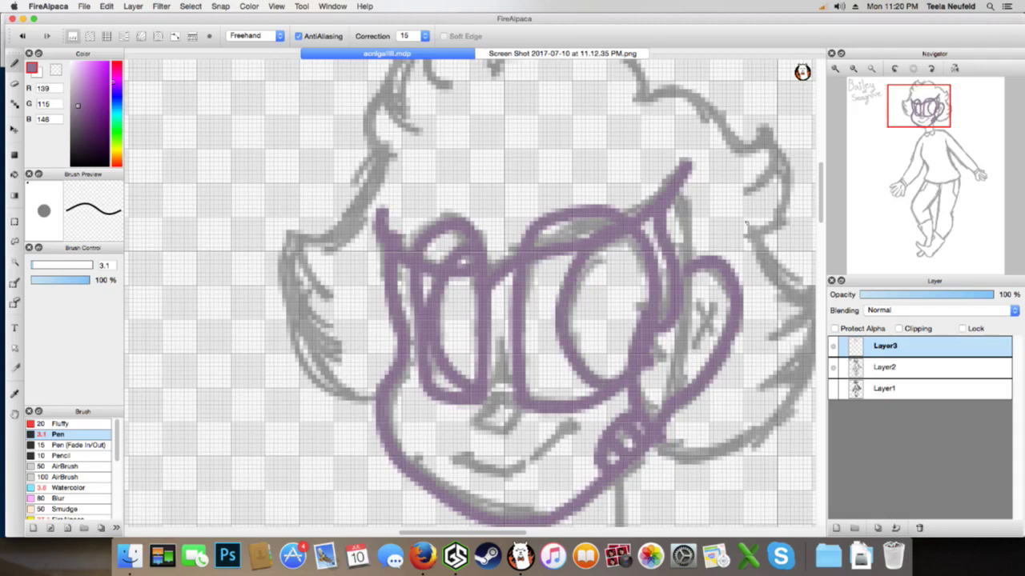
Trace the nose bridge line, the nose shape and the smiling mouth over the face sketch, undoing stray strokes
mouse_move(919, 126)
mouse_down()
mouse_move(918, 142)
mouse_move(919, 120)
mouse_up()
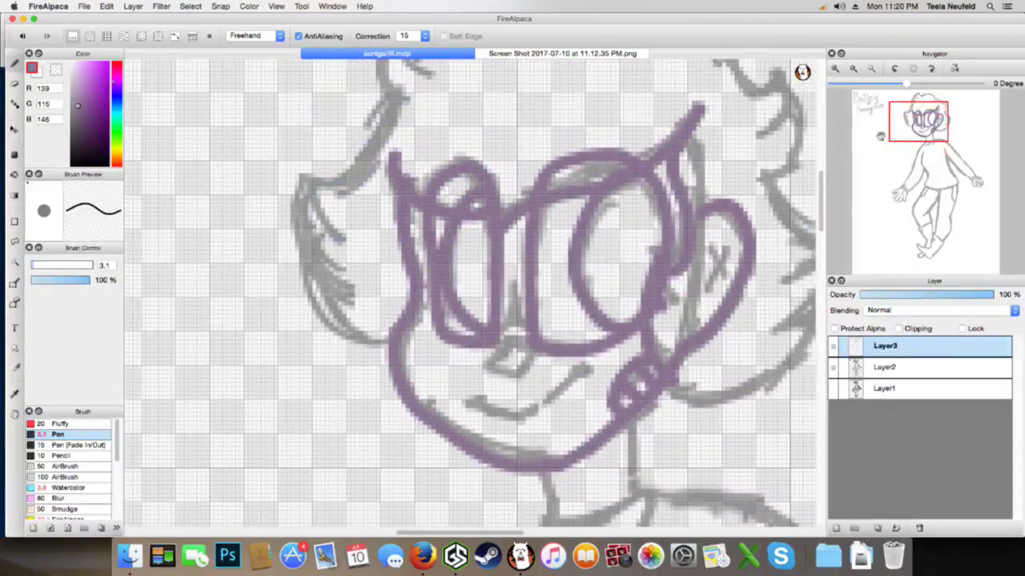
mouse_move(509, 311)
mouse_down()
mouse_move(499, 359)
mouse_move(514, 318)
mouse_move(527, 341)
mouse_move(512, 275)
mouse_move(517, 297)
mouse_up()
key(super+z)
key(super+z)
key(super+z)
key(super+z)
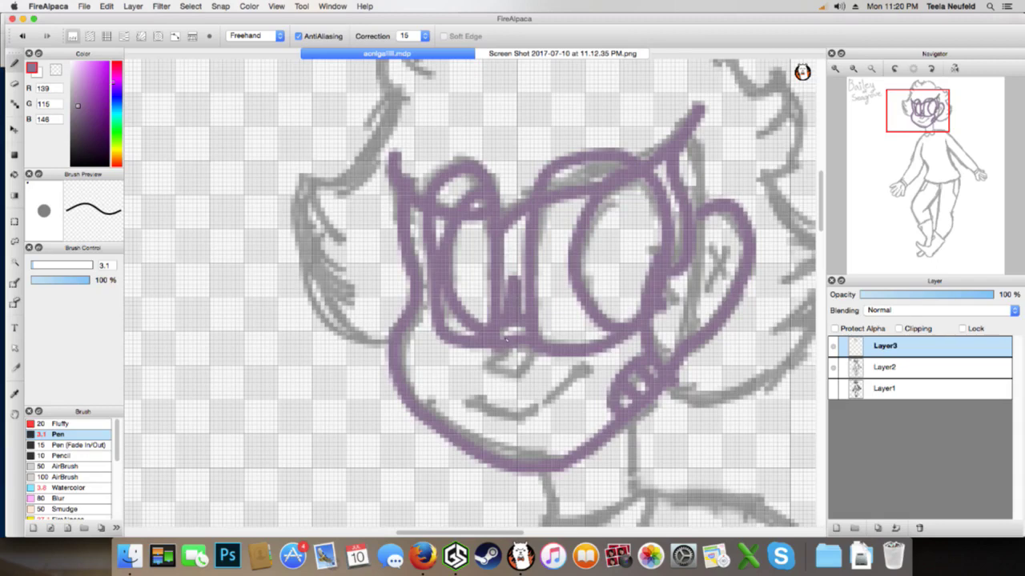
mouse_move(505, 337)
mouse_down()
mouse_move(481, 357)
mouse_move(508, 348)
mouse_move(518, 370)
mouse_move(539, 341)
mouse_up()
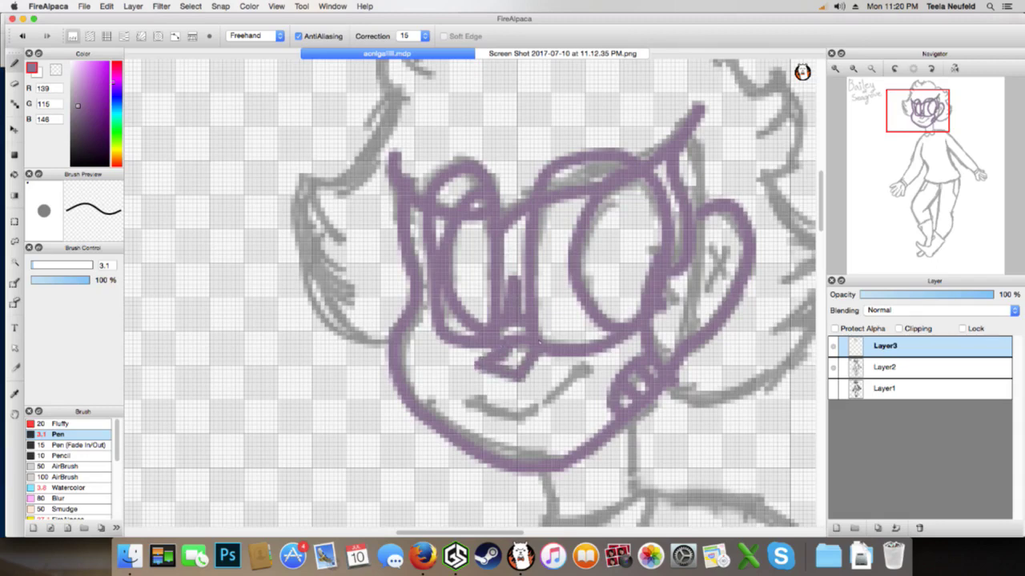
drag(483, 400, 465, 405)
mouse_move(571, 370)
mouse_down()
mouse_move(582, 367)
mouse_move(540, 408)
mouse_move(477, 403)
mouse_move(528, 412)
mouse_move(537, 402)
mouse_up()
key(super+z)
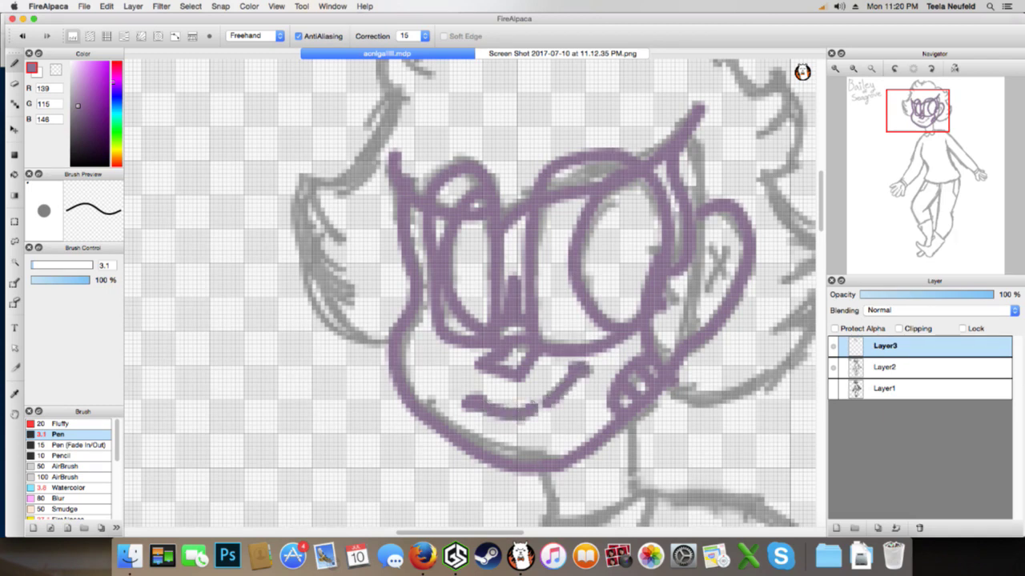
Undo all the purple face line art on Layer3, leaving only the gray sketch
key(super+z)
key(super+z)
key(super+z)
key(super+z)
key(super+z)
key(super+z)
key(super+z)
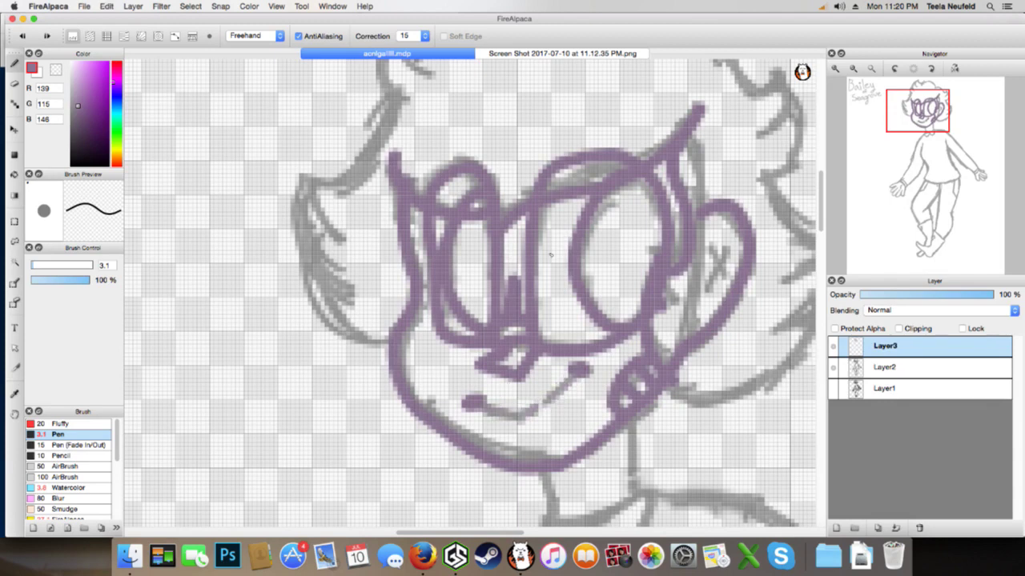
key(super+z)
key(super+z)
key(super+z)
key(super+z)
key(super+z)
key(super+z)
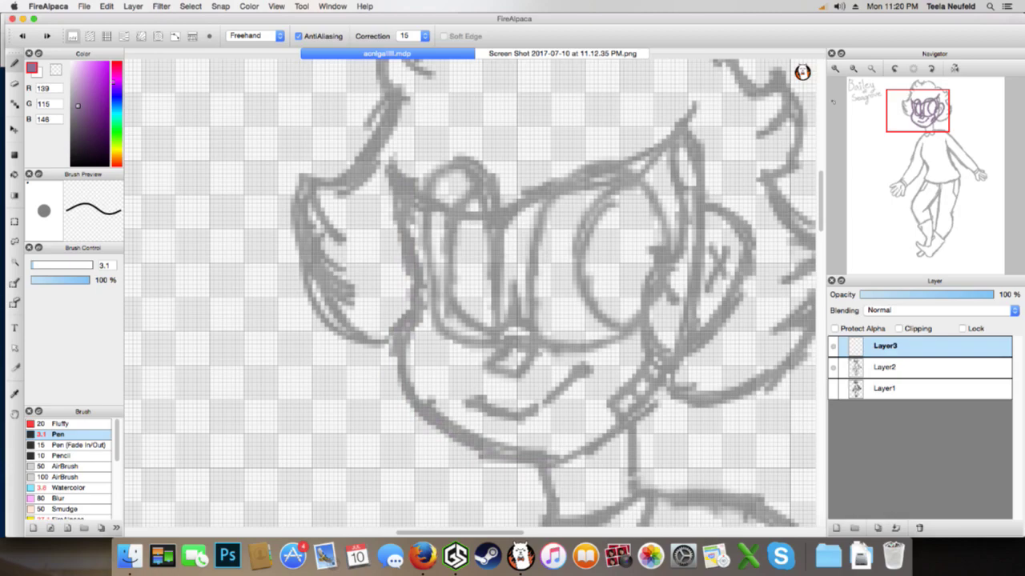
Trace the top hair outline from the crown to the curl above the temple opposite the ear, adding inner strand lines
click(853, 68)
drag(911, 129, 920, 125)
scroll(470, 293, up, 3)
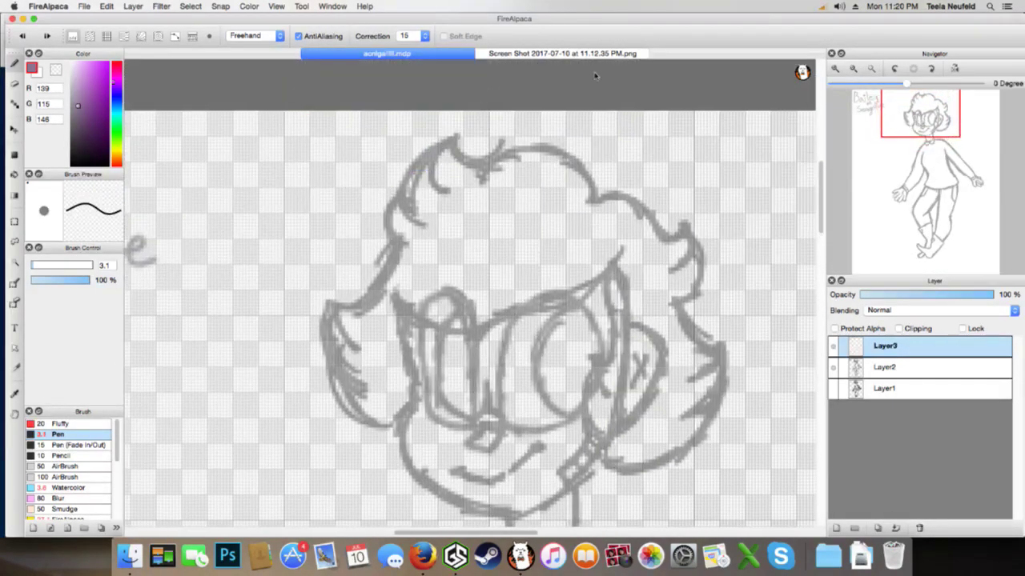
mouse_move(594, 207)
mouse_down()
mouse_move(592, 175)
mouse_move(521, 147)
mouse_move(480, 153)
mouse_move(460, 128)
mouse_move(417, 150)
mouse_move(387, 198)
mouse_move(412, 240)
mouse_up()
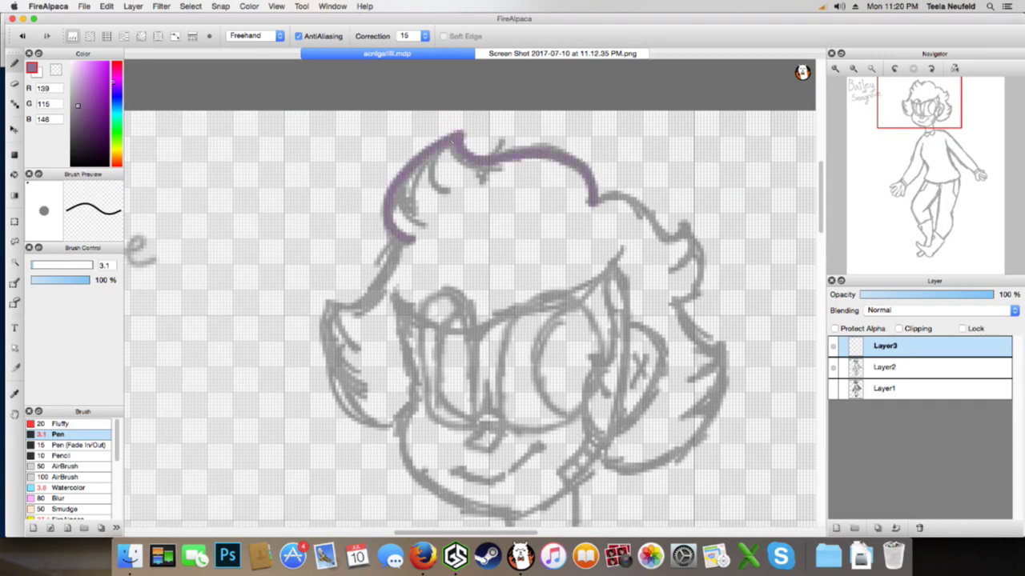
drag(452, 133, 438, 198)
mouse_move(409, 168)
mouse_down()
mouse_move(414, 210)
mouse_move(435, 228)
mouse_up()
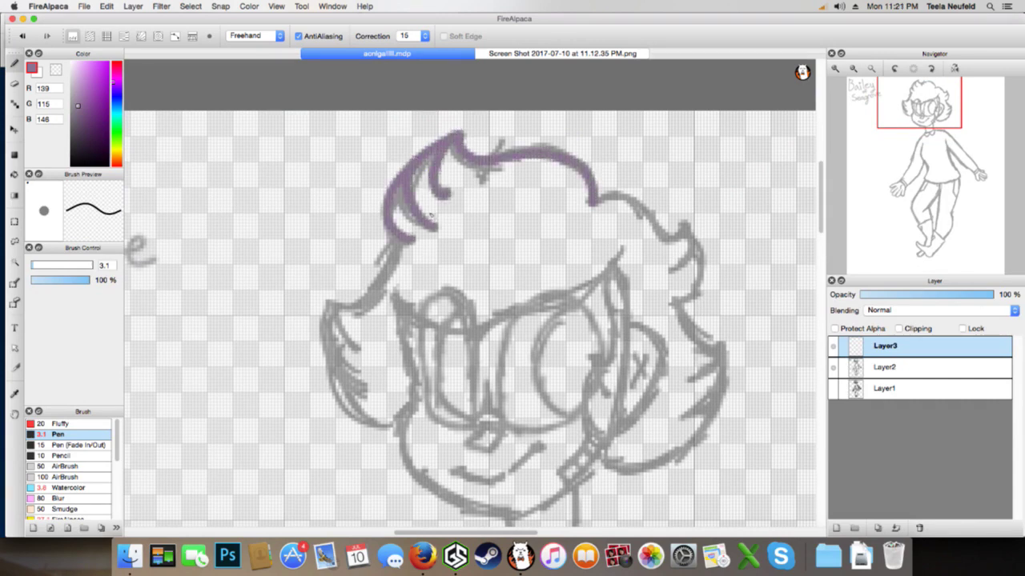
key(super+z)
mouse_move(424, 178)
mouse_down()
mouse_move(416, 237)
mouse_move(358, 305)
mouse_up()
key(super+z)
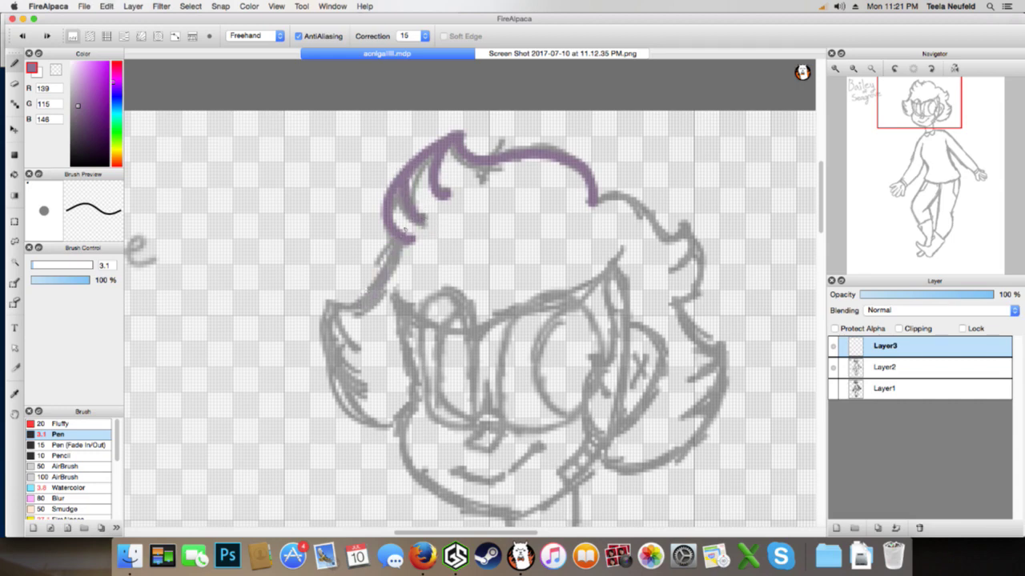
Trace the hair tuft beside the cheek opposite the ear down to the jaw, and add its short inner strands
mouse_move(404, 238)
mouse_down()
mouse_move(375, 283)
mouse_move(328, 302)
mouse_move(333, 345)
mouse_move(394, 422)
mouse_up()
key(super+z)
mouse_move(404, 238)
mouse_down()
mouse_move(373, 290)
mouse_move(329, 304)
mouse_move(325, 321)
mouse_move(352, 392)
mouse_move(402, 429)
mouse_up()
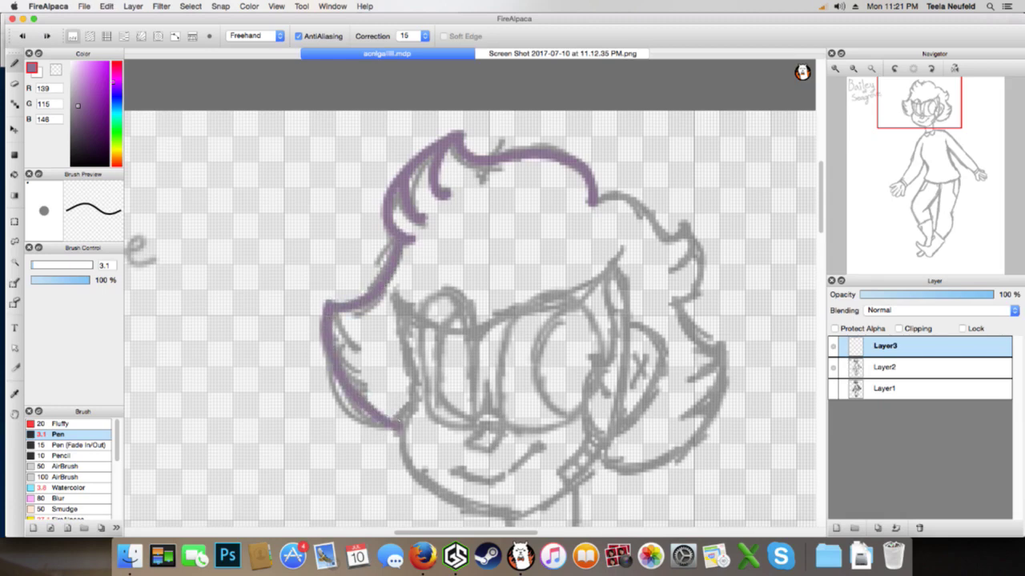
drag(334, 315, 364, 348)
key(super+z)
mouse_move(334, 316)
mouse_down()
mouse_move(361, 341)
mouse_move(336, 348)
mouse_move(366, 378)
mouse_up()
key(super+z)
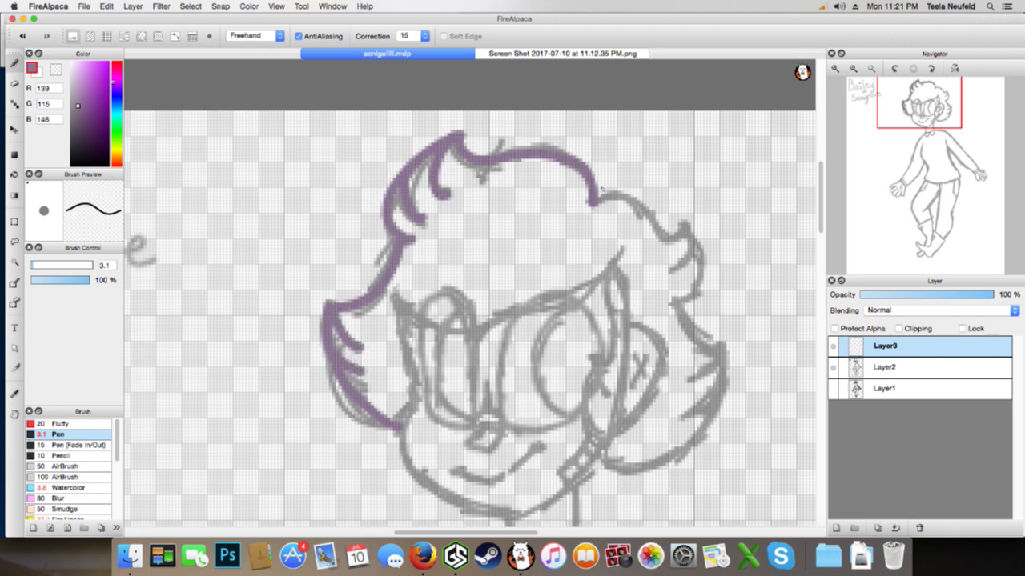
Trace the hair outline on the ear side from the crown down to behind the jaw, including the inner curl strand
mouse_move(600, 190)
mouse_down()
mouse_move(632, 188)
mouse_move(668, 225)
mouse_move(682, 219)
mouse_move(698, 232)
mouse_move(704, 256)
mouse_move(673, 305)
mouse_up()
drag(691, 232, 666, 280)
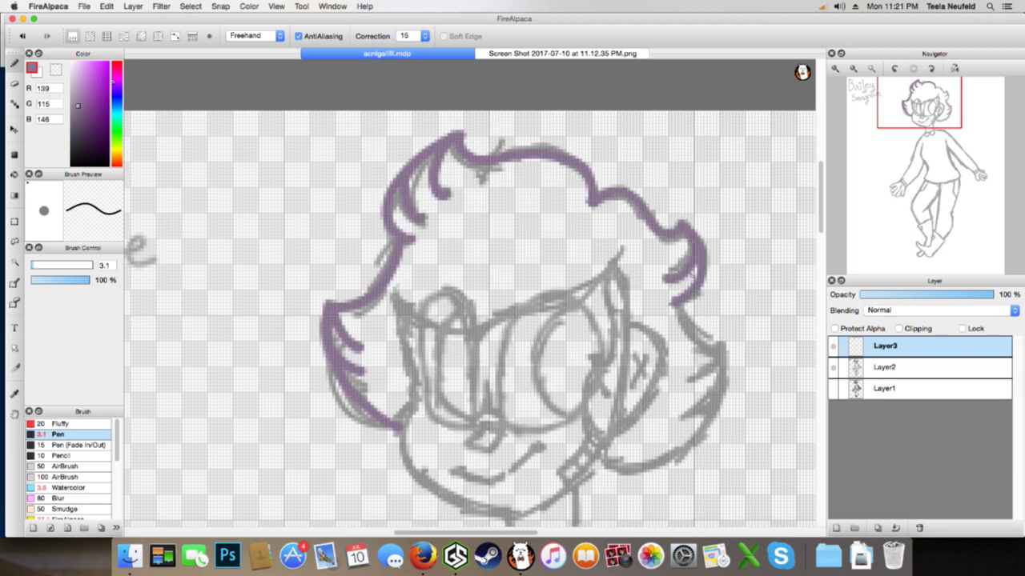
key(super+z)
mouse_move(690, 236)
mouse_down()
mouse_move(665, 277)
mouse_move(669, 303)
mouse_move(705, 348)
mouse_up()
key(super+z)
key(super+z)
mouse_move(690, 230)
mouse_down()
mouse_move(673, 309)
mouse_move(727, 357)
mouse_move(717, 397)
mouse_move(682, 452)
mouse_move(626, 471)
mouse_move(595, 455)
mouse_up()
key(super+z)
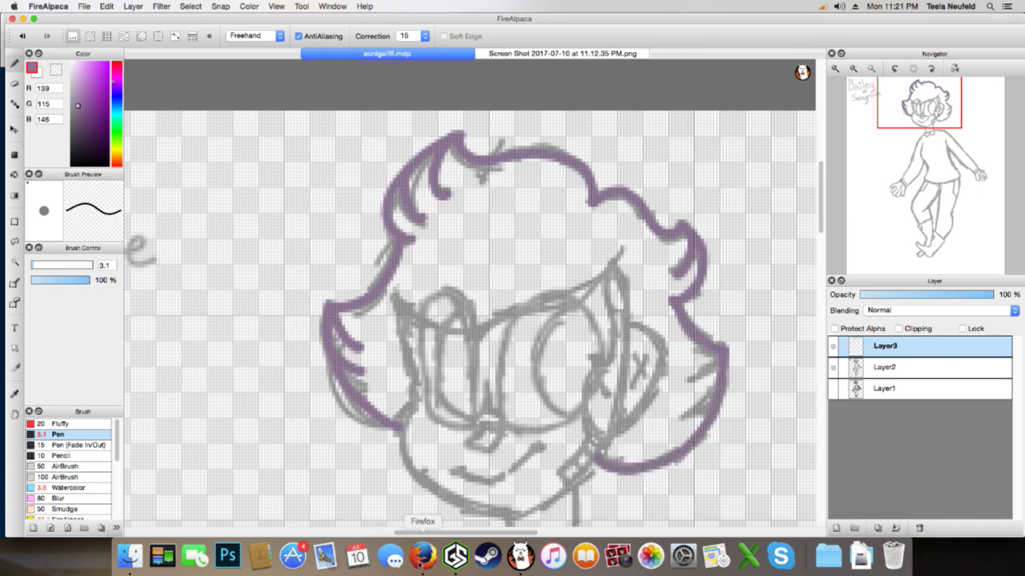
Switch to Firefox, pause the speedpaint video on YouTube, and return to FireAlpaca
click(423, 557)
click(291, 25)
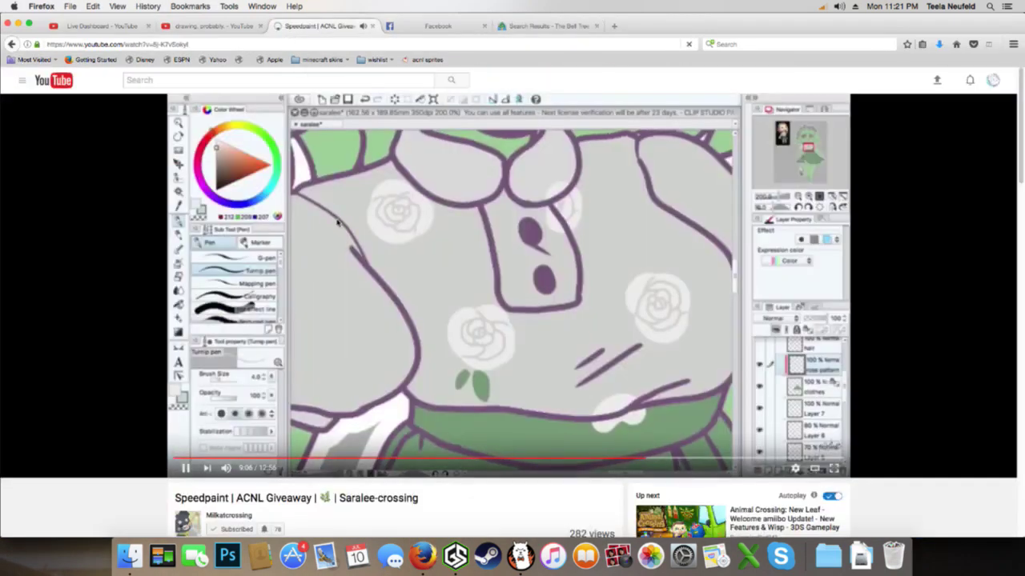
click(338, 223)
click(520, 557)
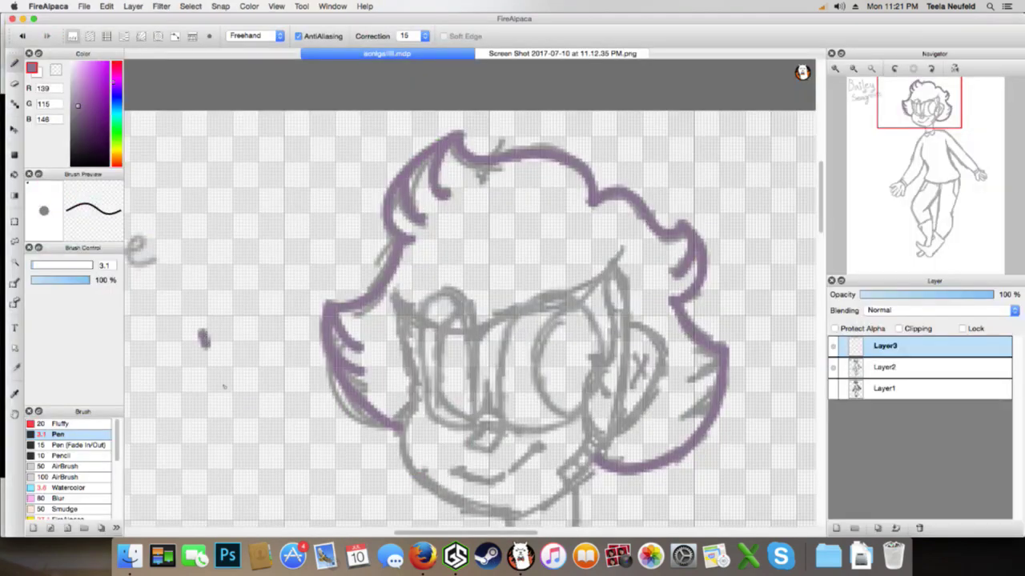
Write "BRB" beside the head and undo everything except the first letter
mouse_move(224, 386)
mouse_down()
mouse_move(235, 351)
mouse_move(212, 319)
mouse_move(252, 318)
mouse_move(249, 310)
mouse_move(262, 343)
mouse_move(312, 382)
mouse_up()
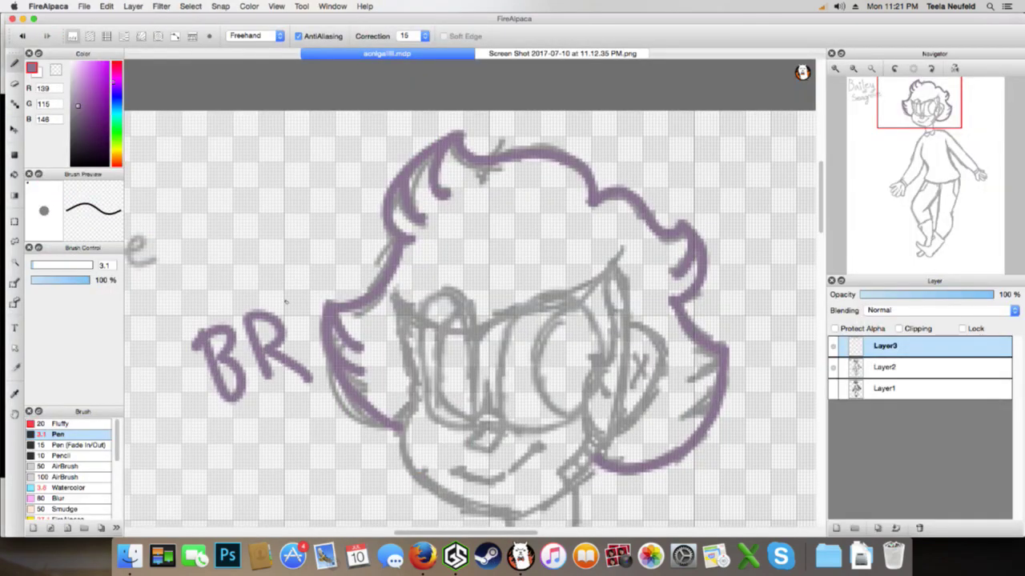
mouse_move(304, 303)
mouse_down()
mouse_move(314, 375)
mouse_move(303, 301)
mouse_up()
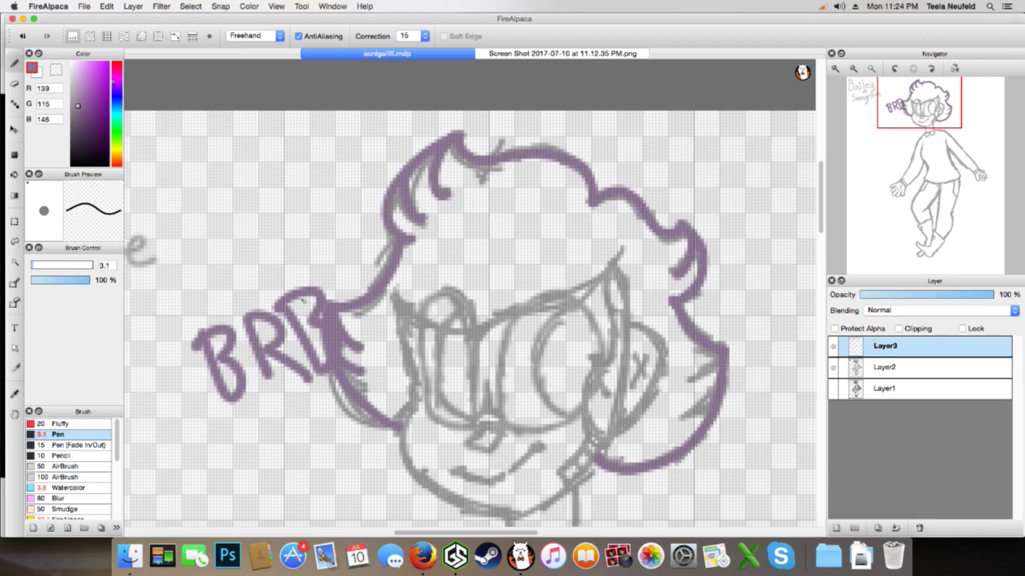
key(super+z)
key(super+z)
key(super+z)
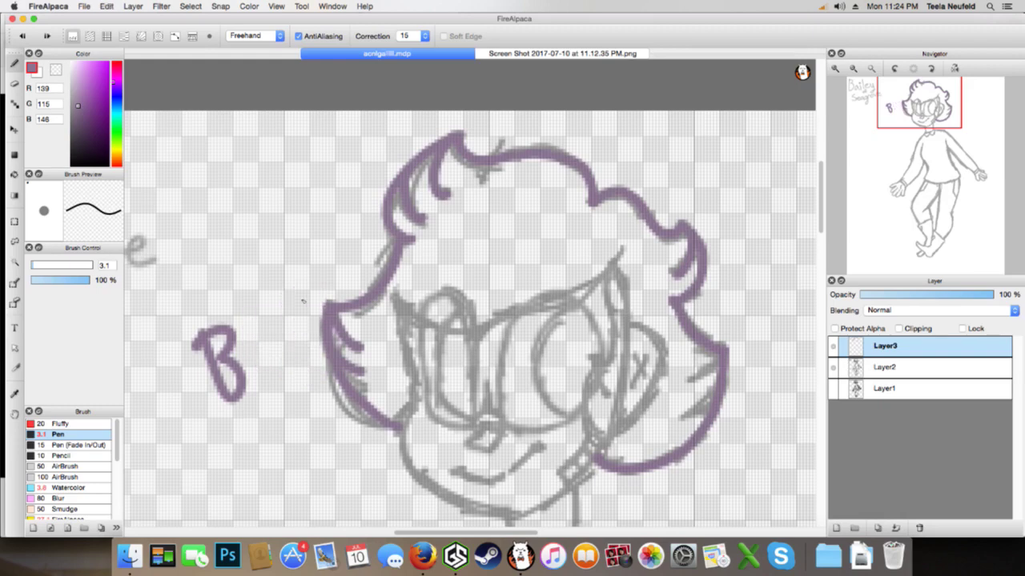
Extend the remaining letter into "Back" beside the head, and undo all the lettering
mouse_move(253, 396)
mouse_down()
mouse_move(246, 342)
mouse_move(296, 328)
mouse_move(344, 342)
mouse_up()
drag(327, 259, 380, 354)
mouse_move(398, 278)
mouse_down()
mouse_move(370, 306)
mouse_move(434, 319)
mouse_up()
key(super+z)
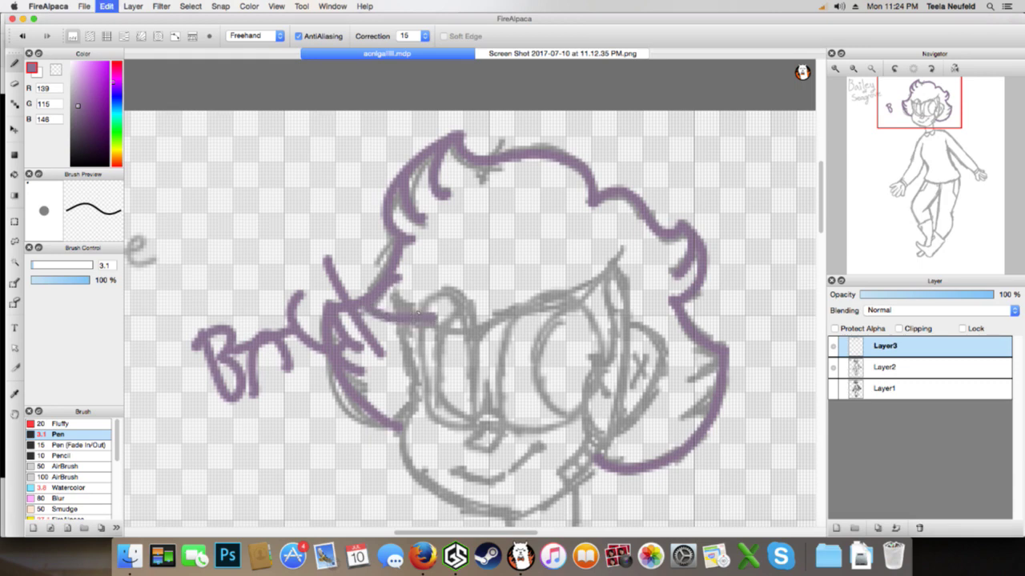
key(super+z)
key(super+z)
key(super+z)
key(super+z)
key(super+z)
key(super+z)
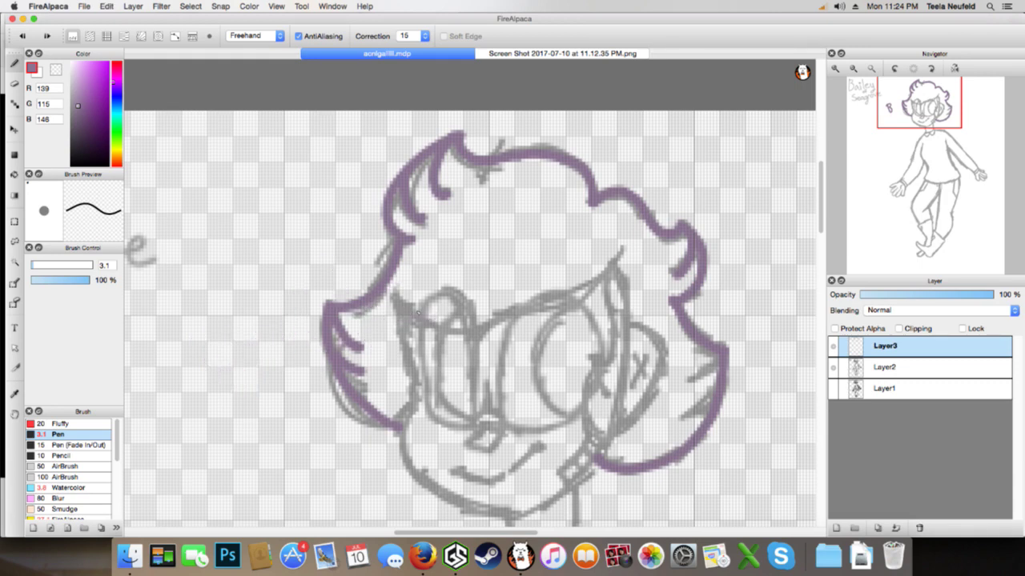
key(super+z)
Switch to Firefox, browse the thread list on The Bell Tree Forums, and reload the New Posts results
click(423, 555)
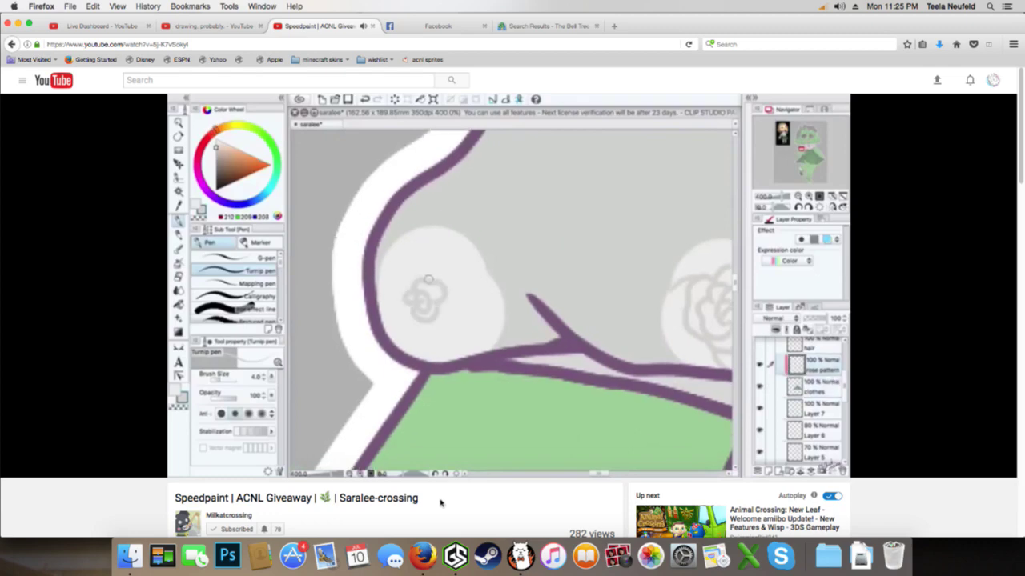
click(570, 25)
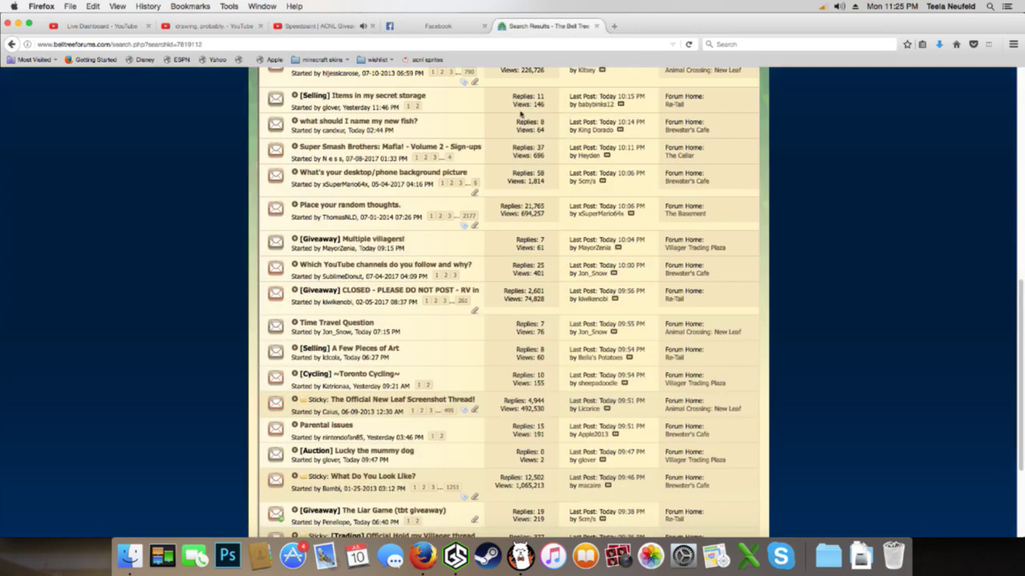
scroll(424, 276, down, 3)
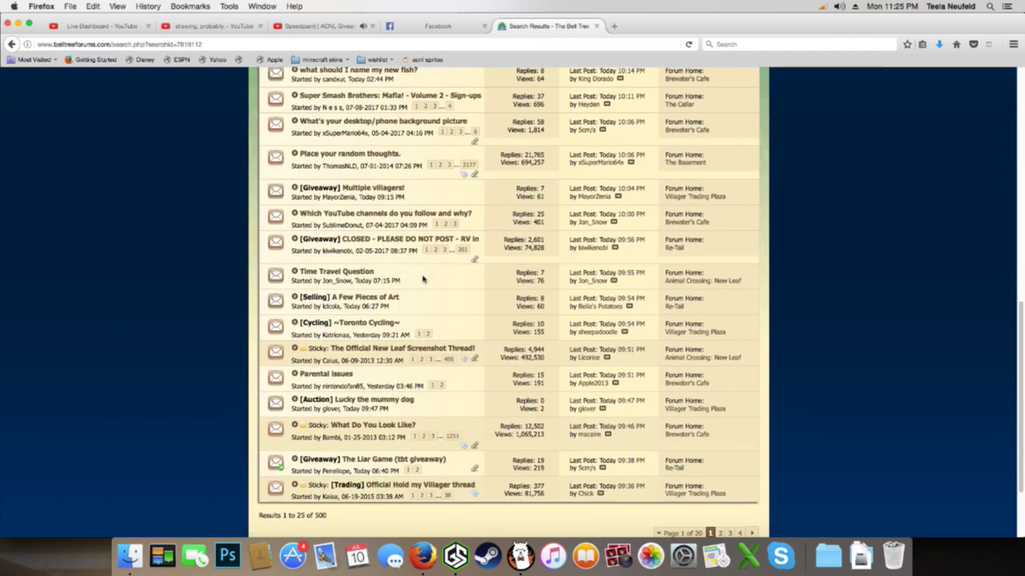
scroll(396, 324, down, 3)
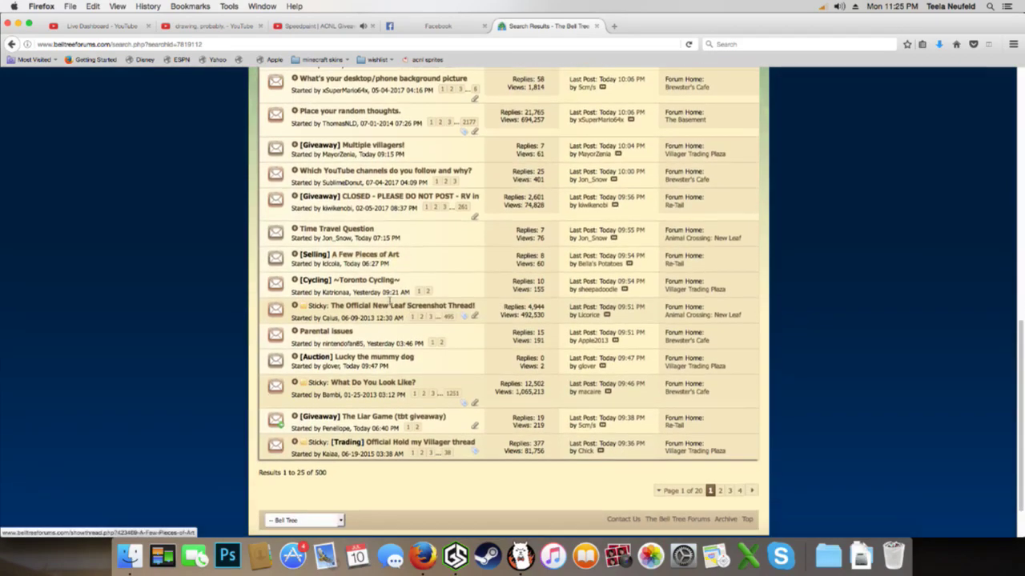
scroll(393, 324, up, 15)
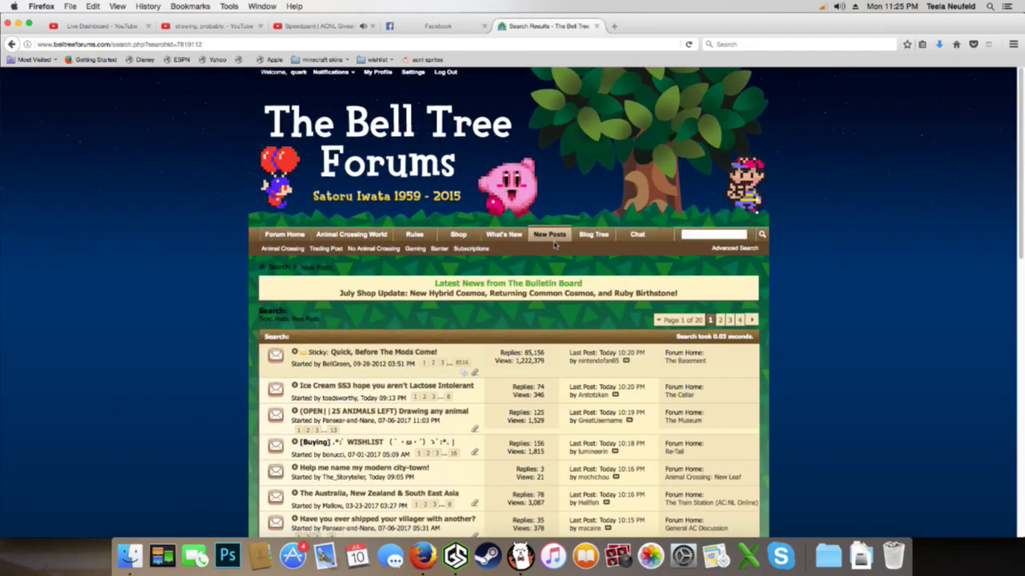
click(553, 243)
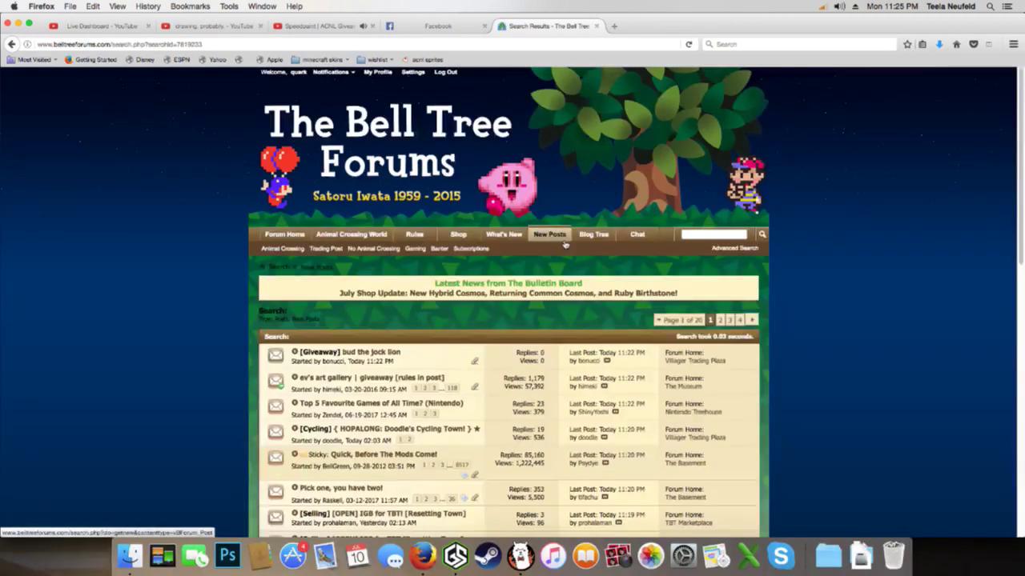
Open the "ev's art gallery | giveaway" thread from the New Posts results in a new tab and close it
scroll(552, 288, down, 2)
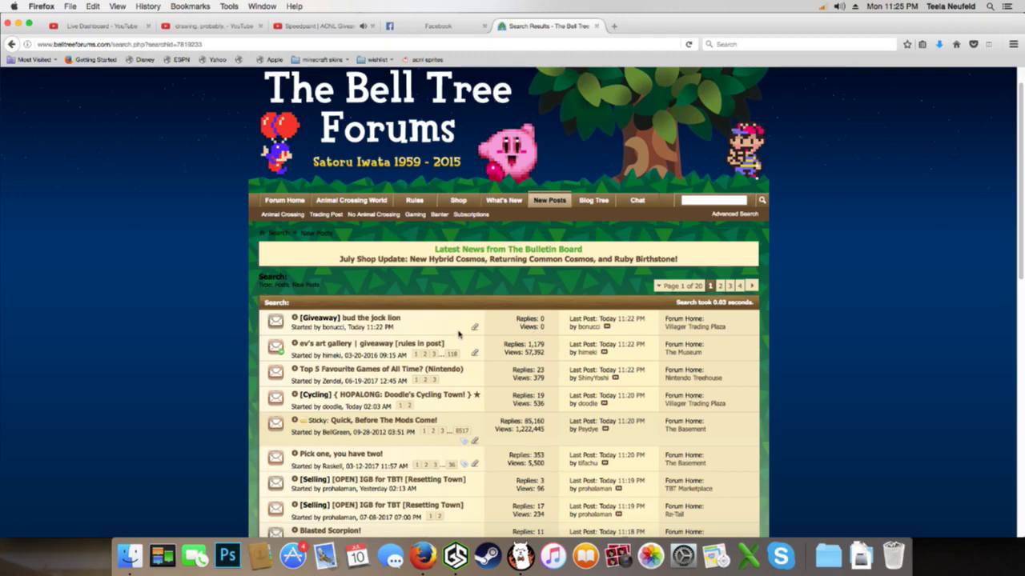
middle_click(428, 345)
click(662, 29)
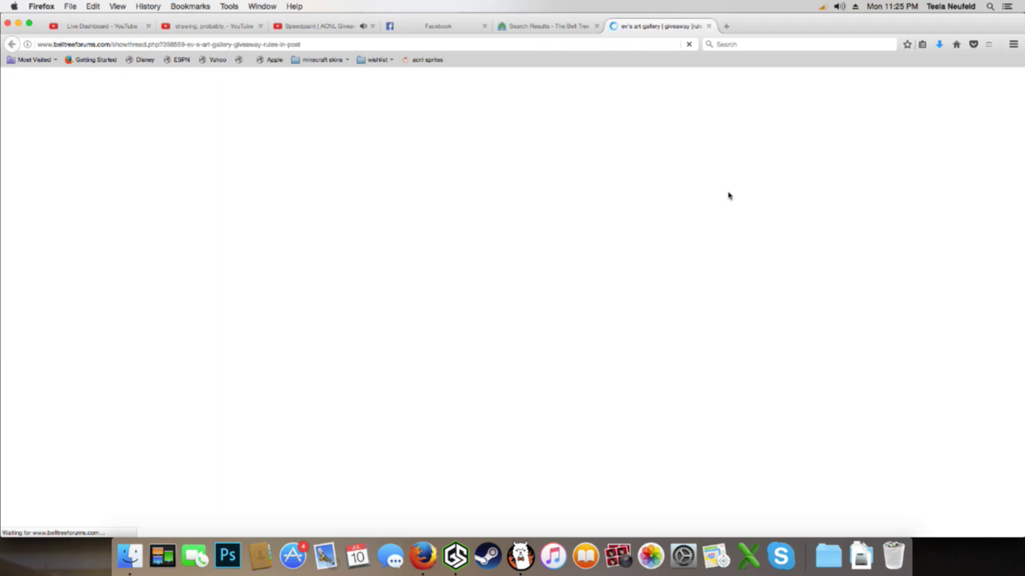
click(708, 26)
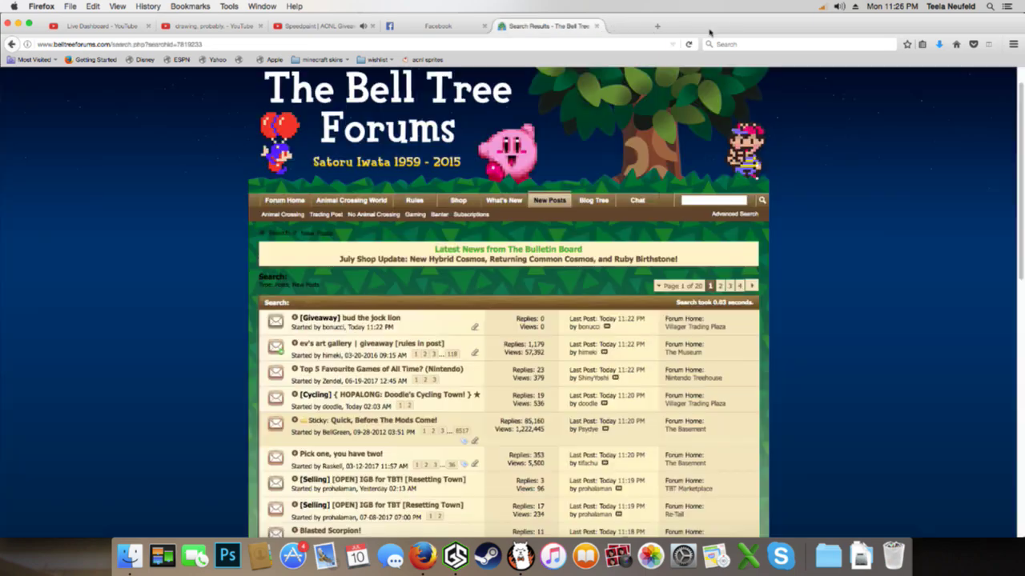
Open the "Pick one, you have two!" thread in a new tab and close it
scroll(550, 224, down, 3)
scroll(550, 224, down, 2)
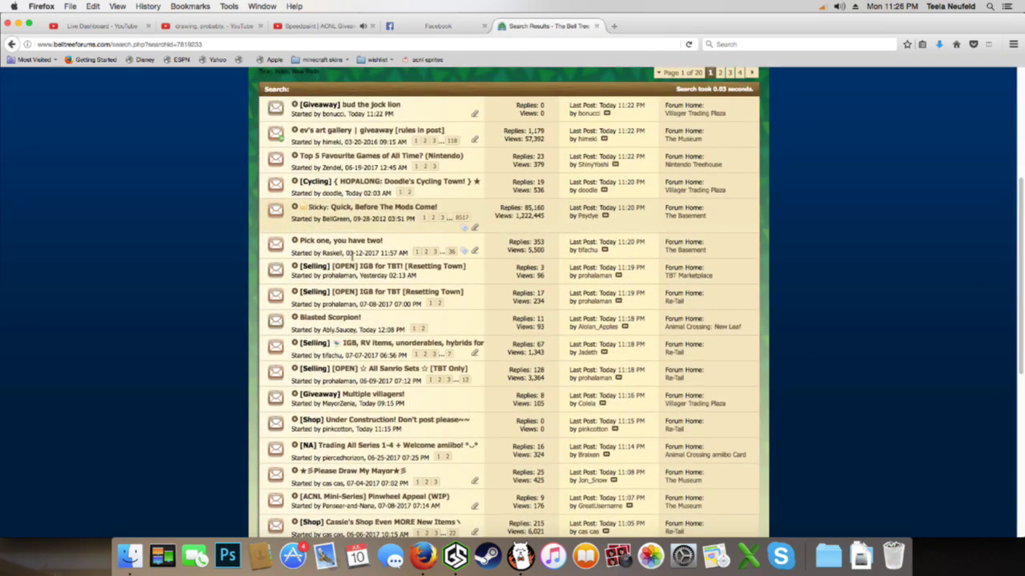
super+click(350, 249)
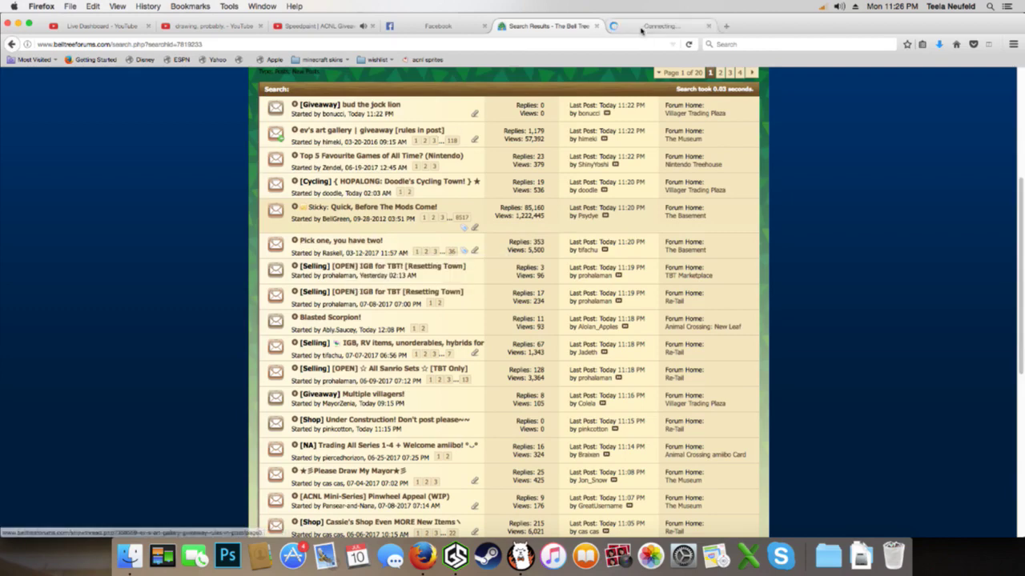
click(640, 26)
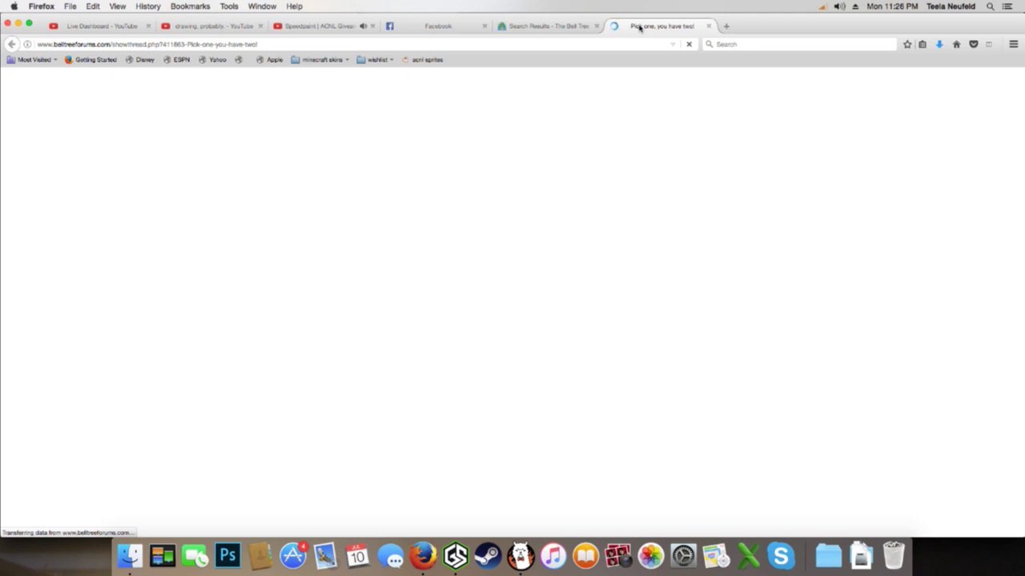
click(708, 25)
Open the shop thread "Under Construction! Don't post please~~", view its first post, and return to the search results
scroll(430, 255, down, 1)
scroll(430, 255, down, 1)
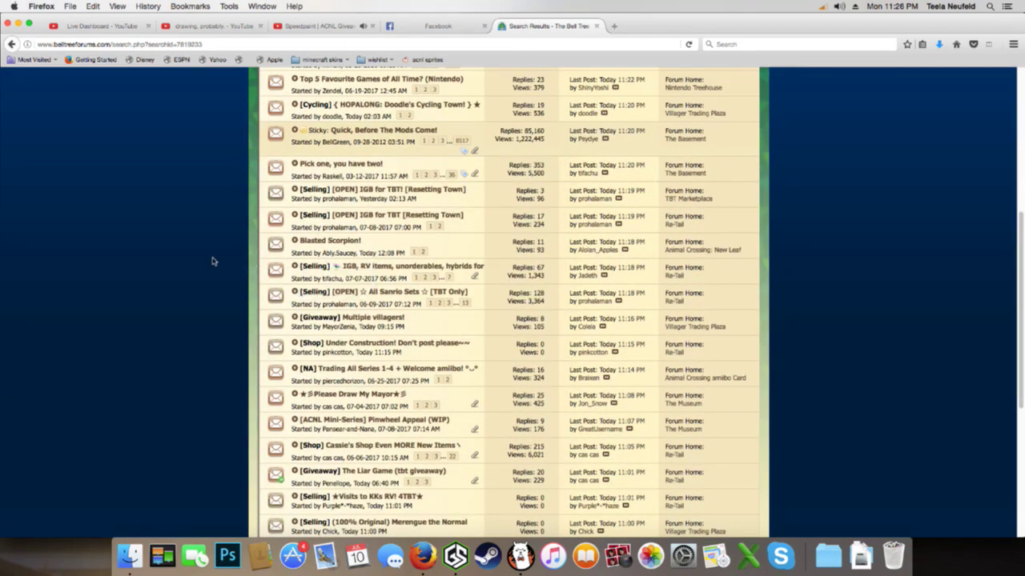
scroll(226, 254, down, 2)
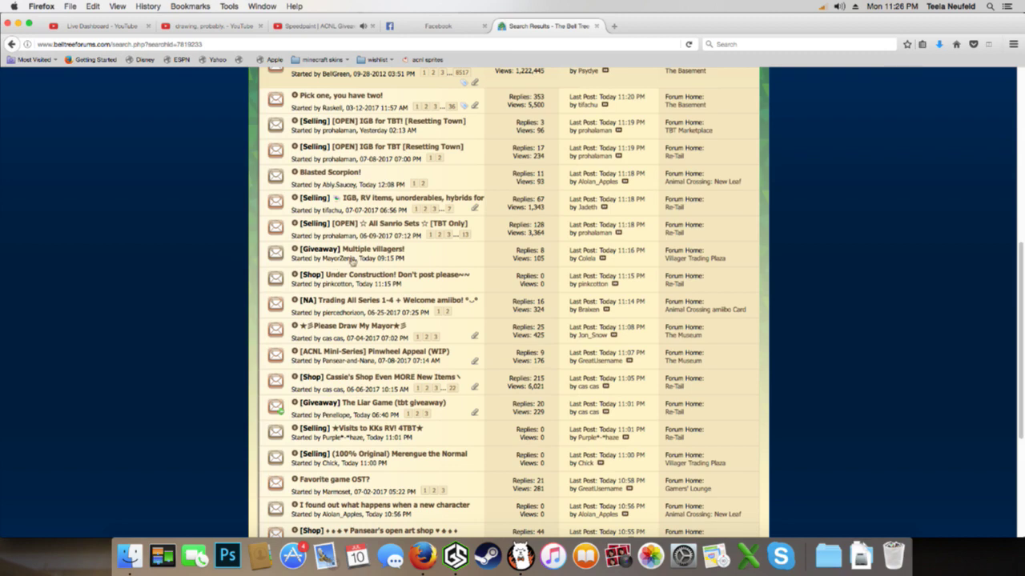
click(432, 280)
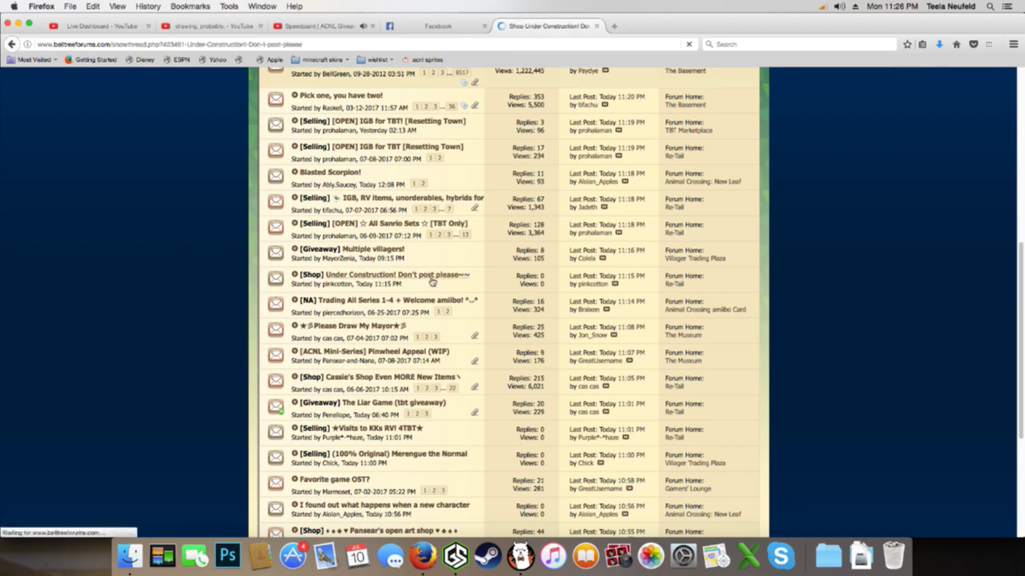
scroll(485, 384, down, 7)
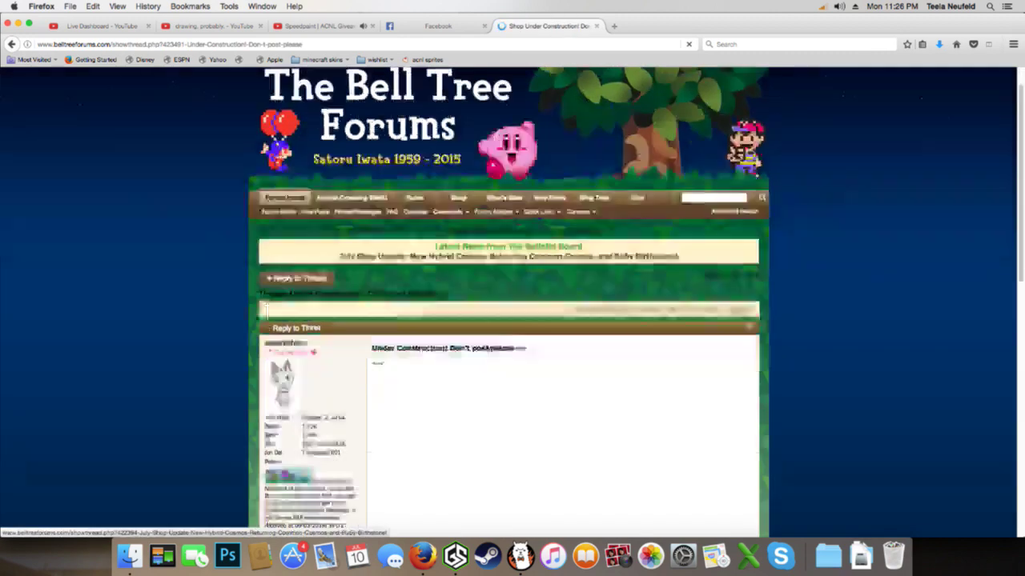
scroll(485, 390, up, 4)
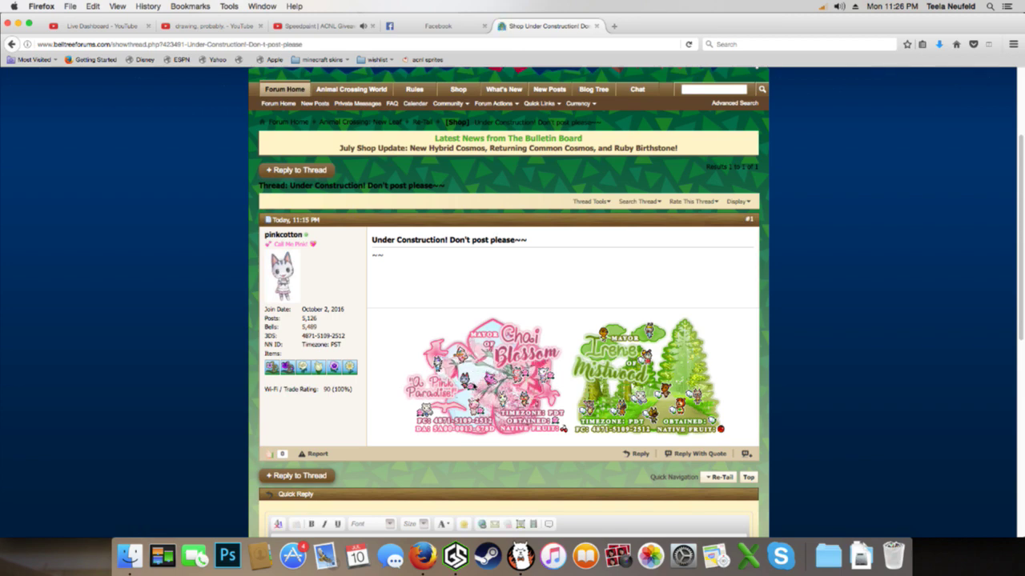
click(11, 44)
Open the "Please Draw My Mayor" thread in a new tab and examine the reference picture and offer in its first post
scroll(241, 381, down, 1)
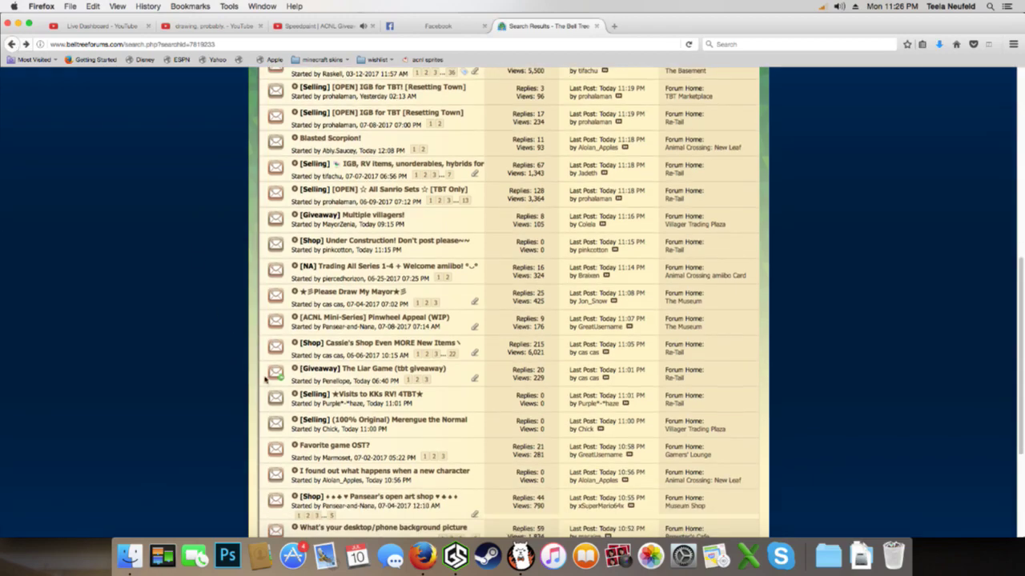
middle_click(354, 293)
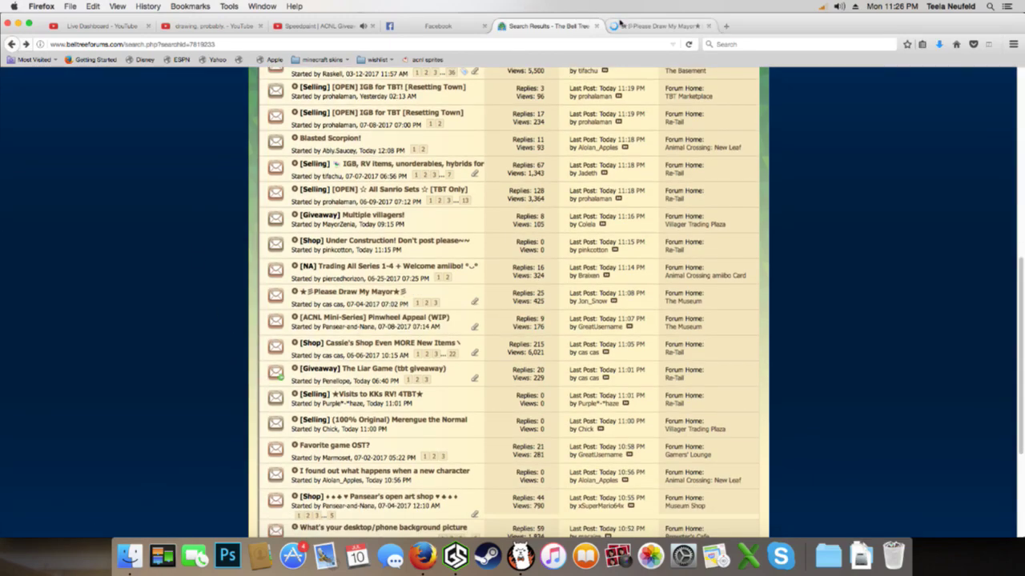
click(616, 23)
scroll(459, 304, down, 4)
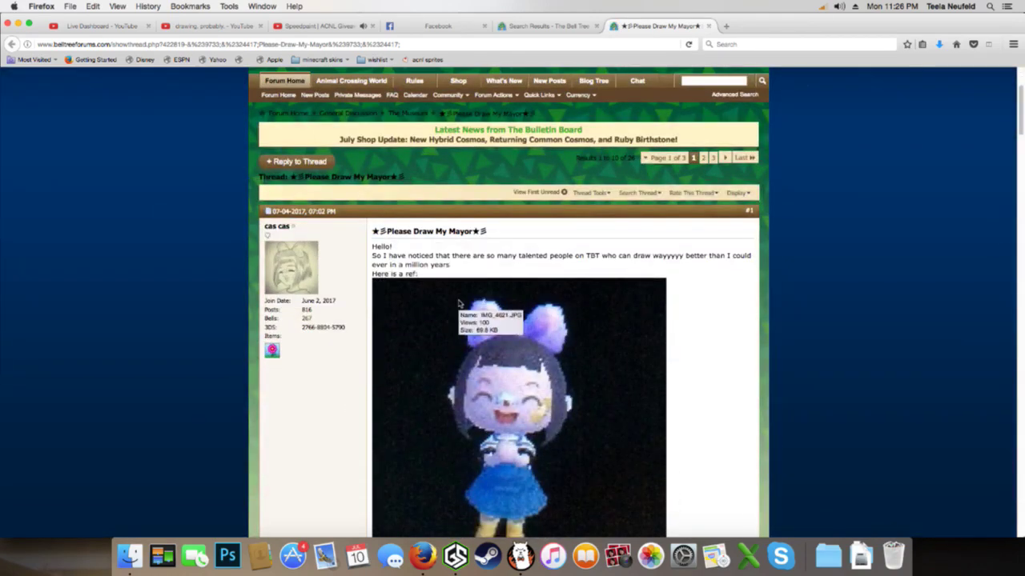
scroll(521, 320, down, 4)
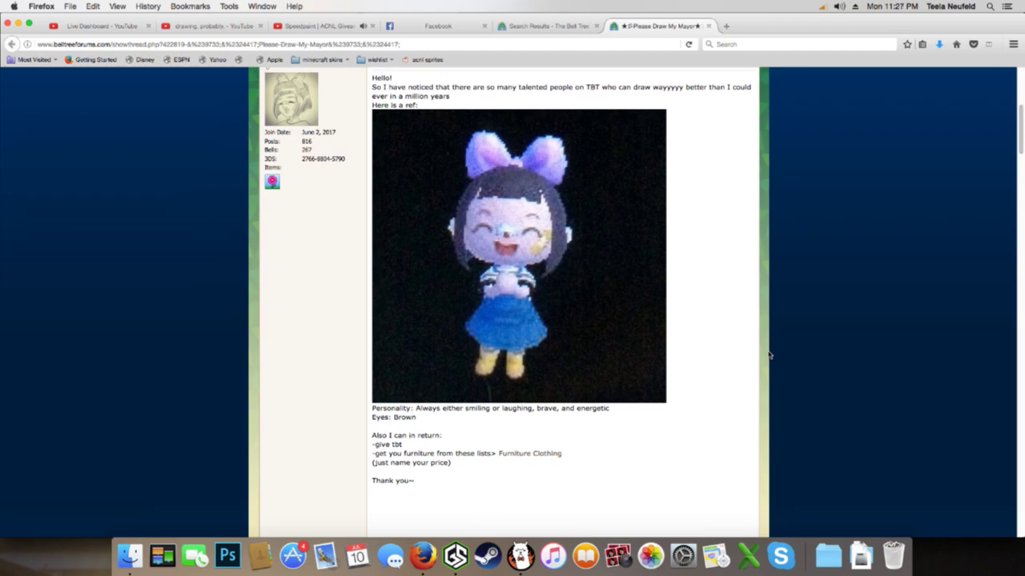
scroll(769, 355, down, 1)
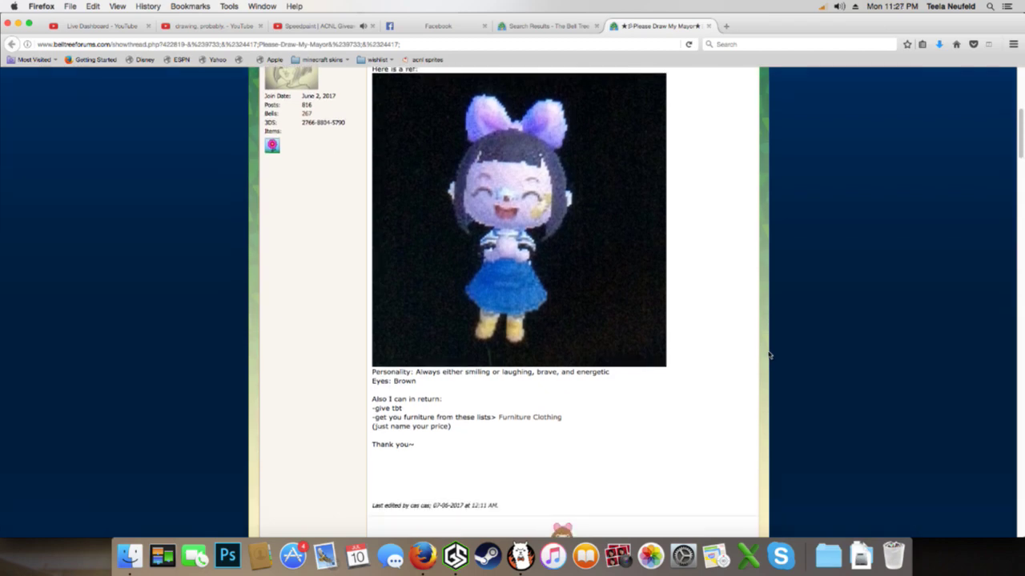
Open the Clothing list linked in the first post, and look through the replies and drawings on page 1 of the thread
click(550, 418)
scroll(544, 420, down, 8)
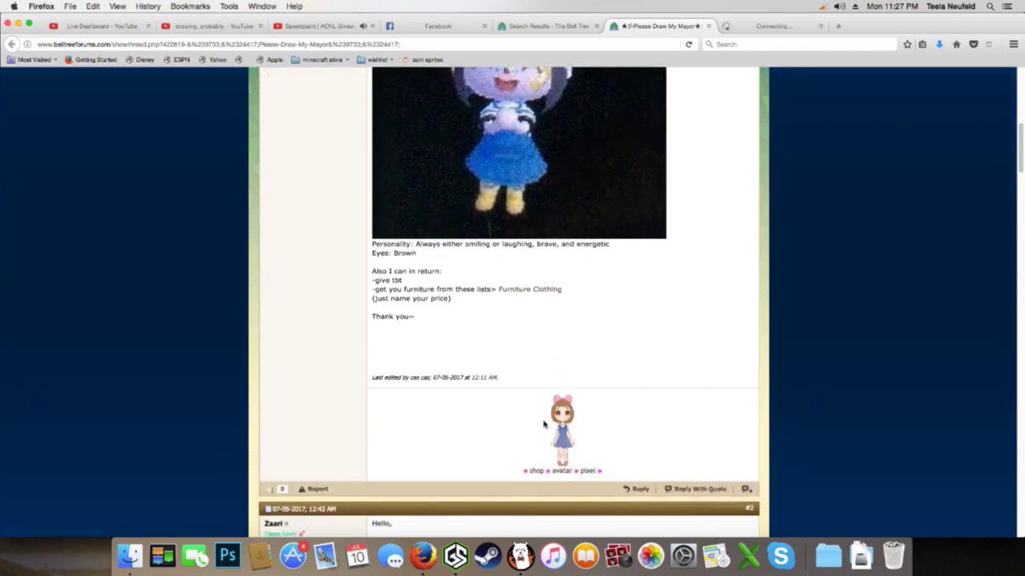
scroll(538, 421, down, 3)
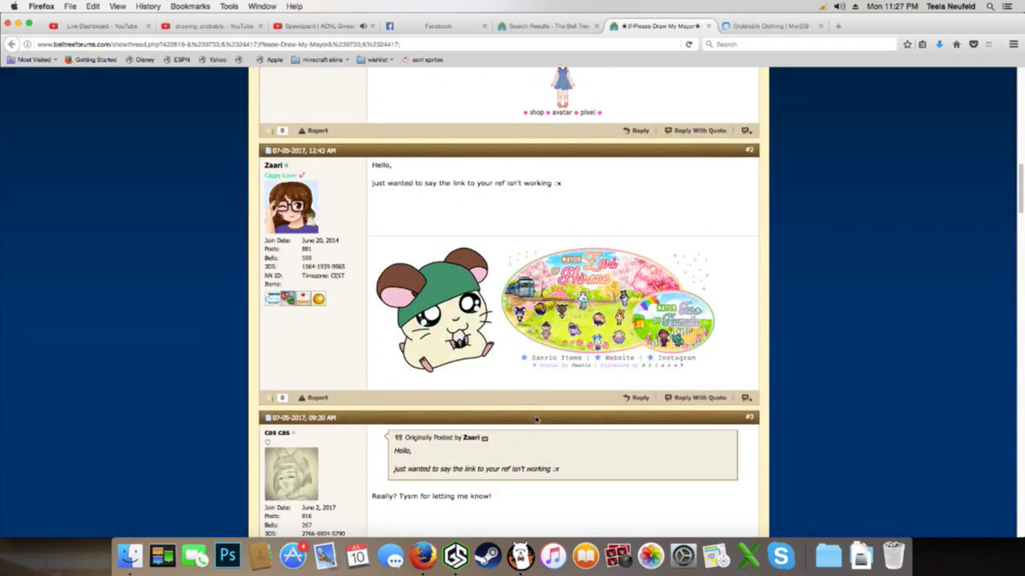
scroll(536, 419, down, 1)
scroll(536, 419, down, 8)
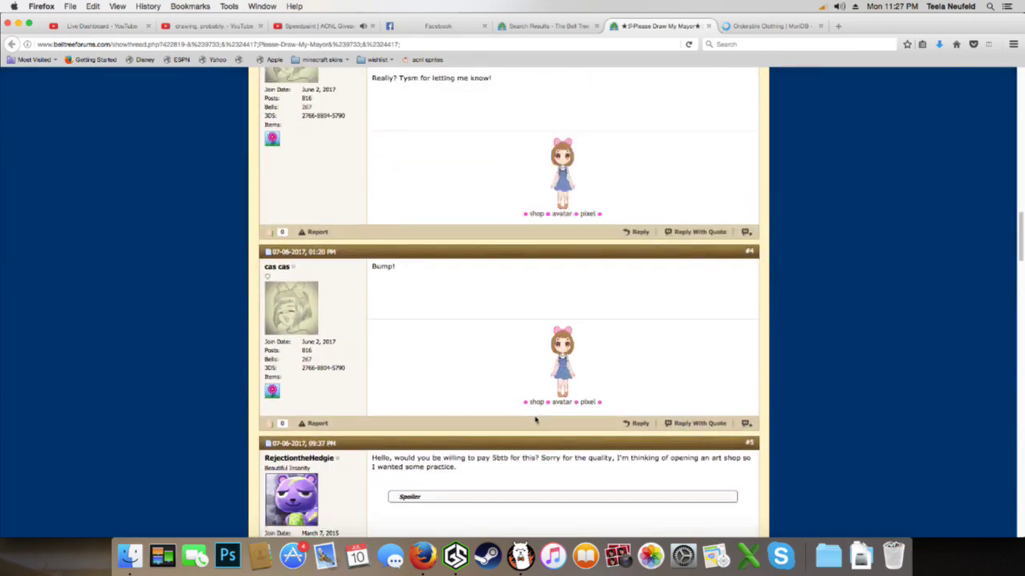
scroll(535, 419, down, 2)
click(432, 396)
click(433, 397)
scroll(432, 396, down, 4)
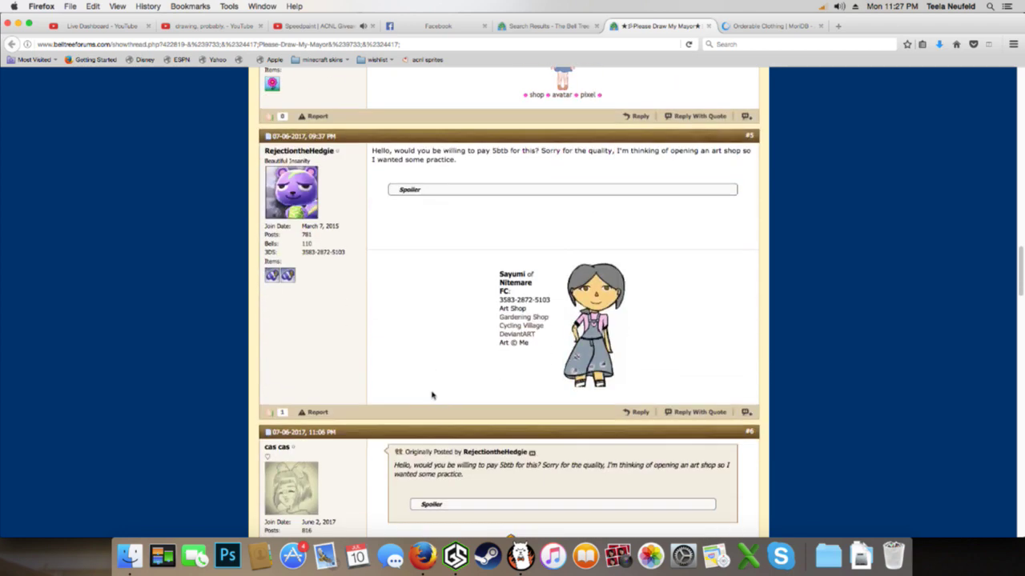
scroll(432, 396, down, 5)
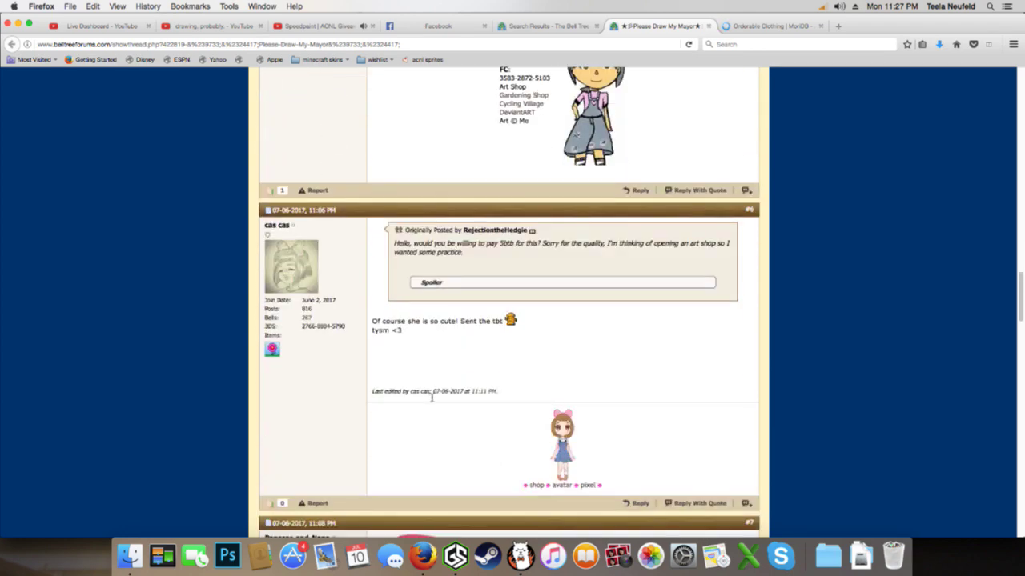
scroll(431, 398, down, 7)
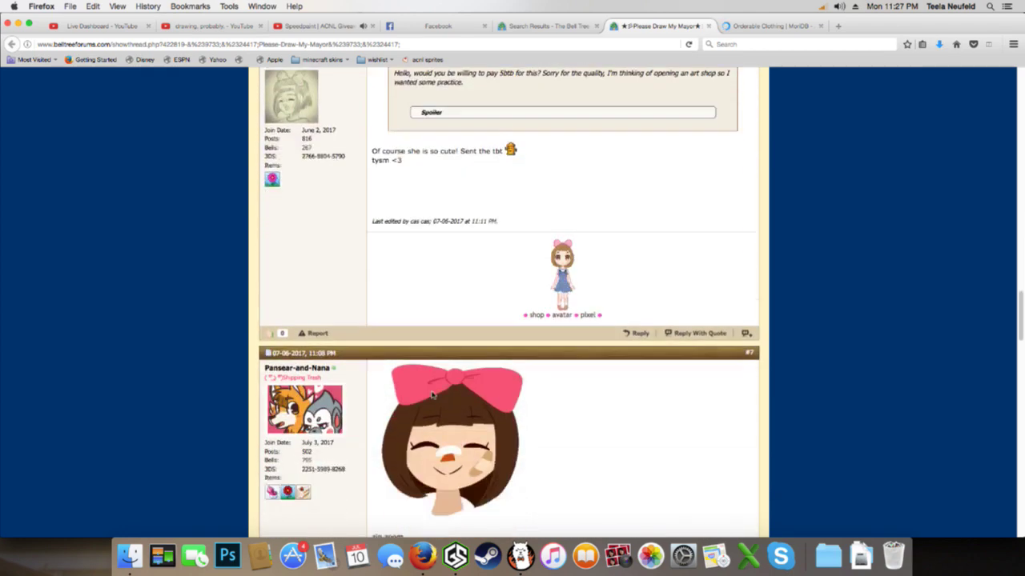
scroll(453, 398, down, 3)
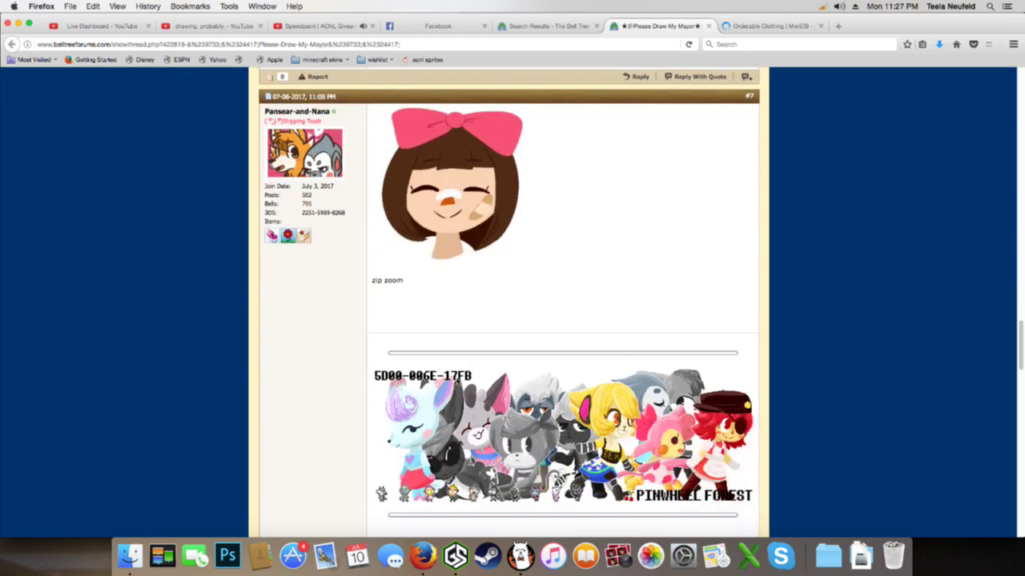
scroll(448, 293, down, 9)
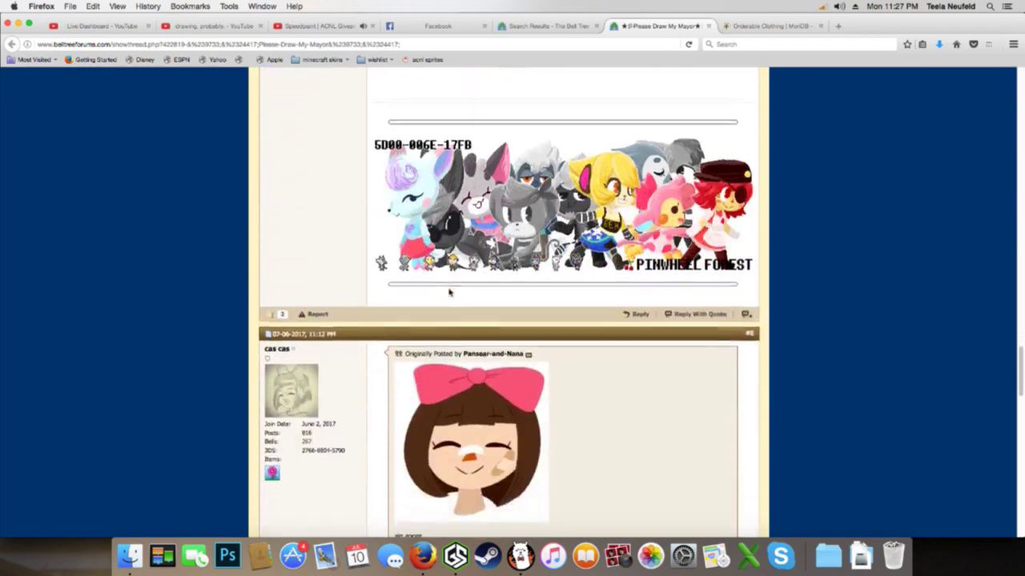
scroll(450, 294, down, 10)
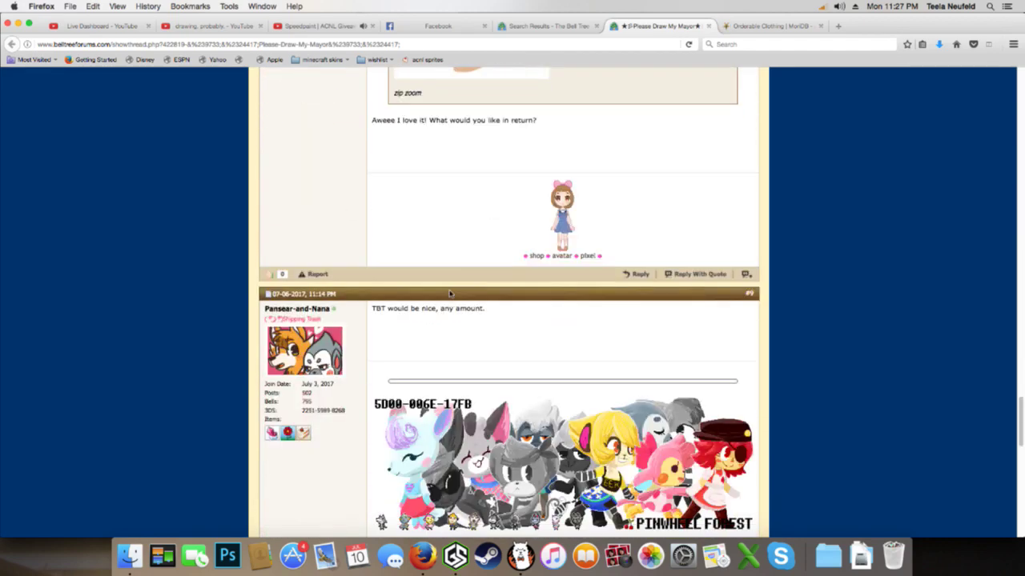
scroll(450, 296, down, 9)
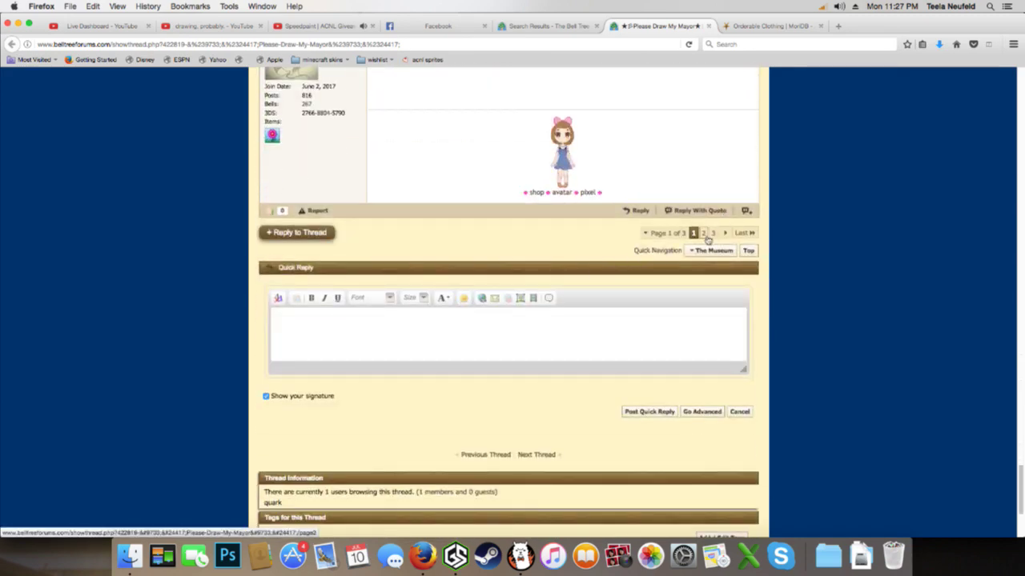
Go to page 2 of the "Please Draw My Mayor" thread, and briefly check the Orderable Clothing catalog in its own tab
click(704, 235)
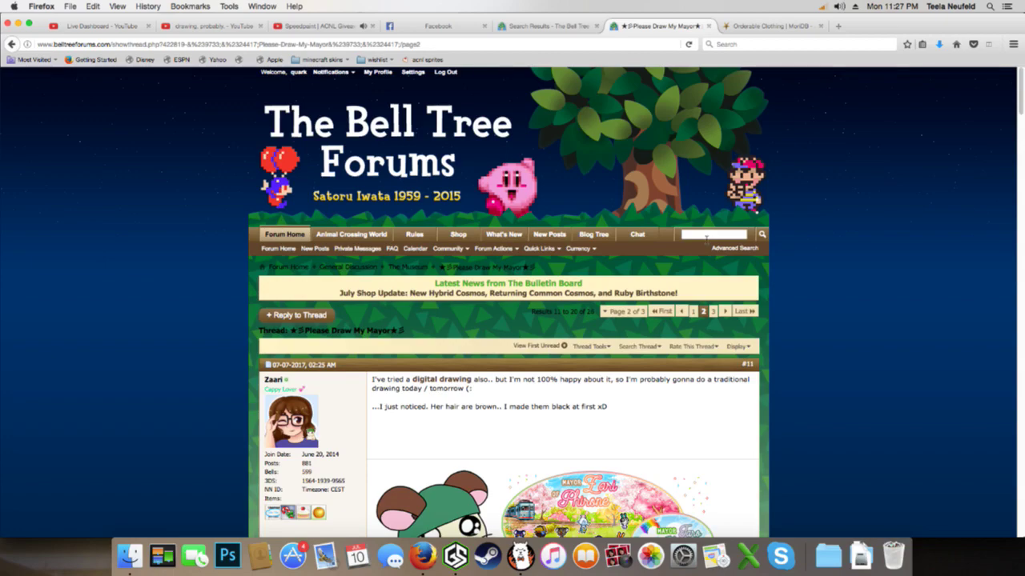
scroll(732, 322, down, 10)
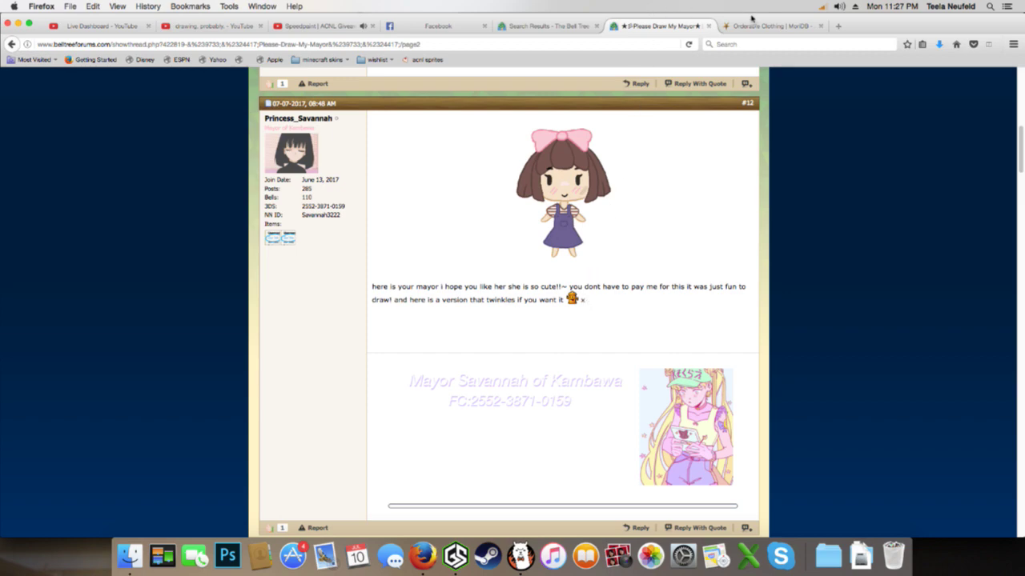
click(753, 27)
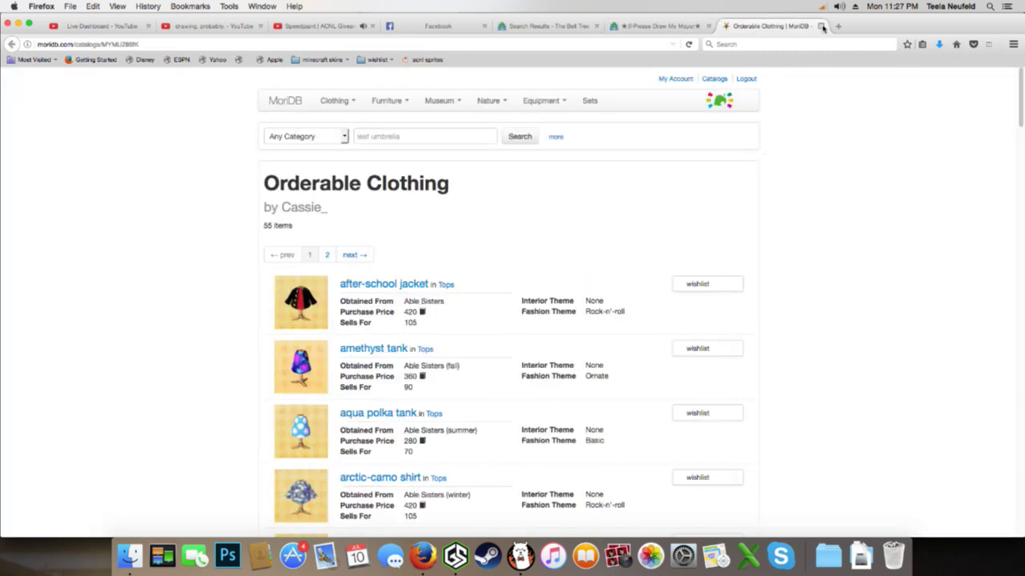
click(687, 29)
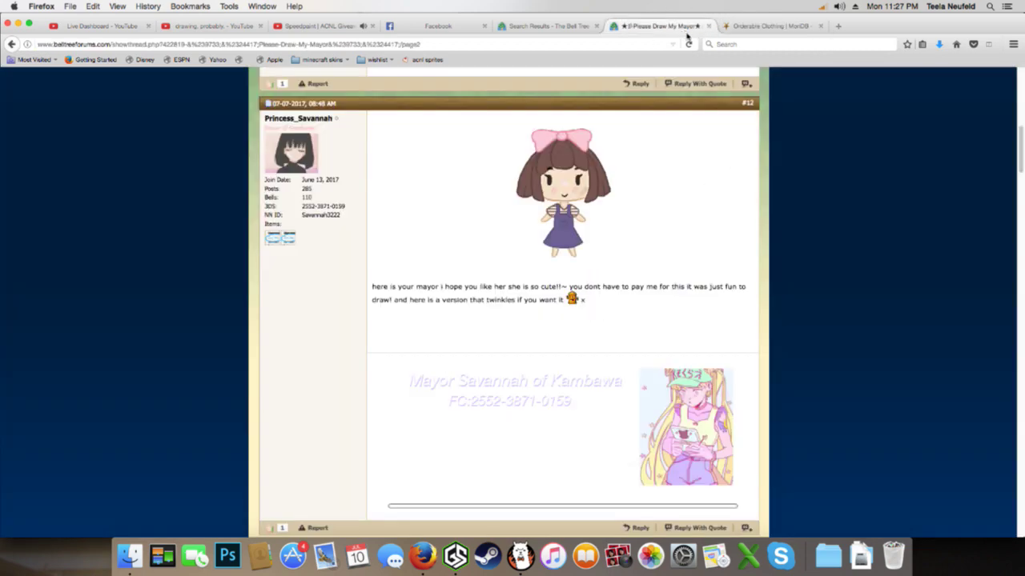
Open the twinkling version linked in post #12, close its tab, and look through the replies down to post #15
click(582, 301)
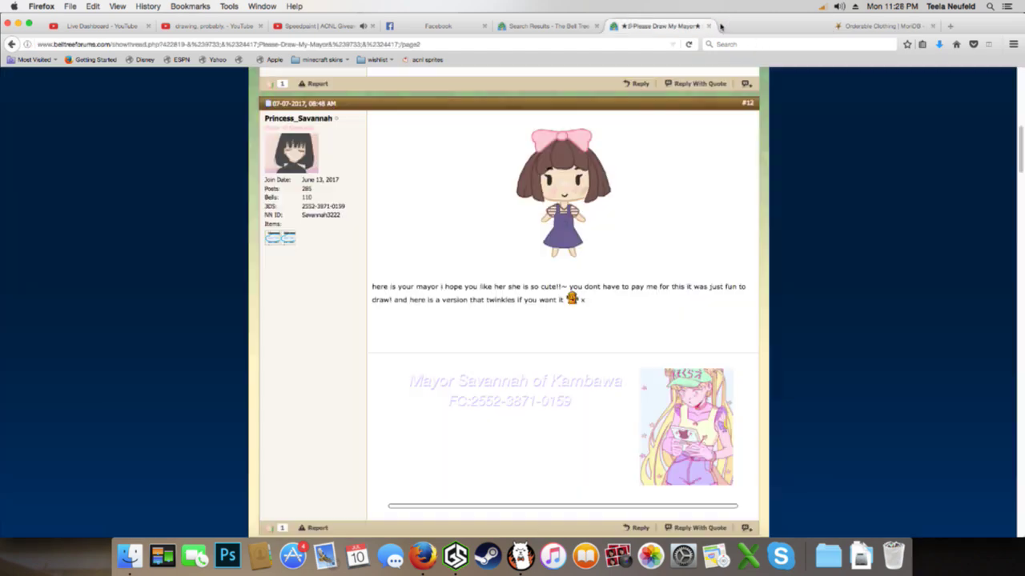
click(820, 26)
scroll(645, 264, down, 3)
scroll(646, 264, down, 1)
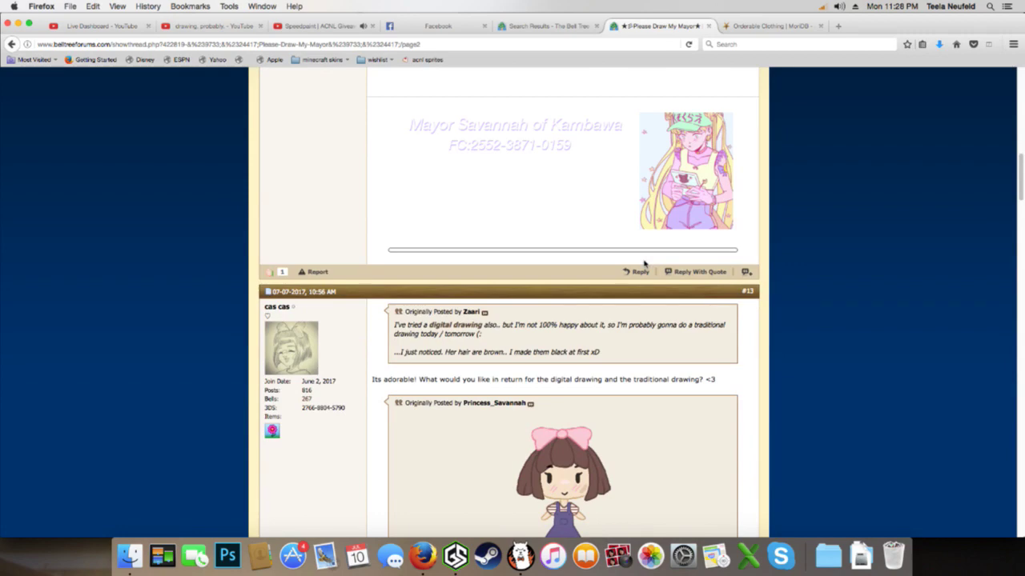
scroll(645, 264, down, 2)
scroll(642, 264, down, 1)
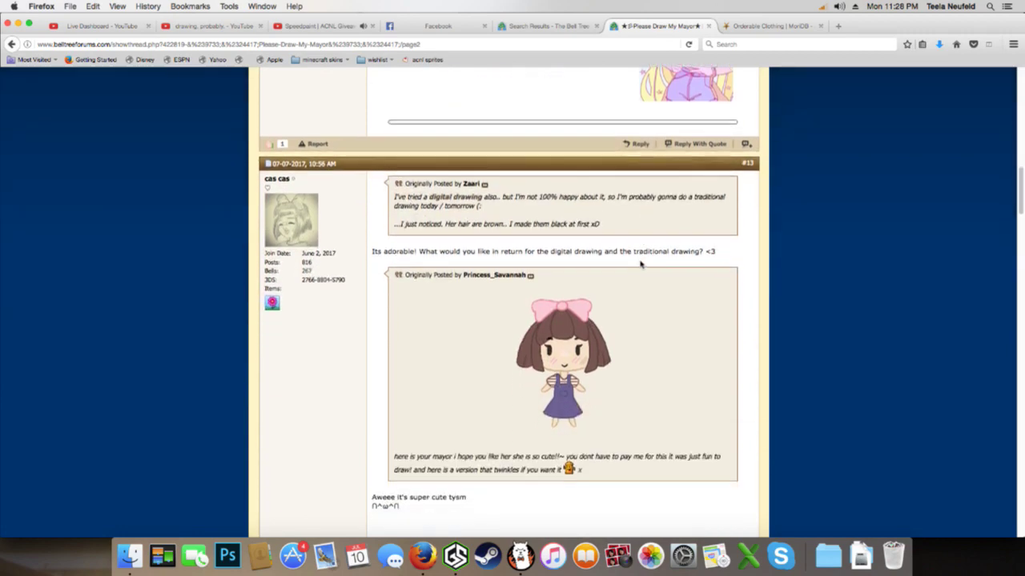
scroll(640, 264, down, 1)
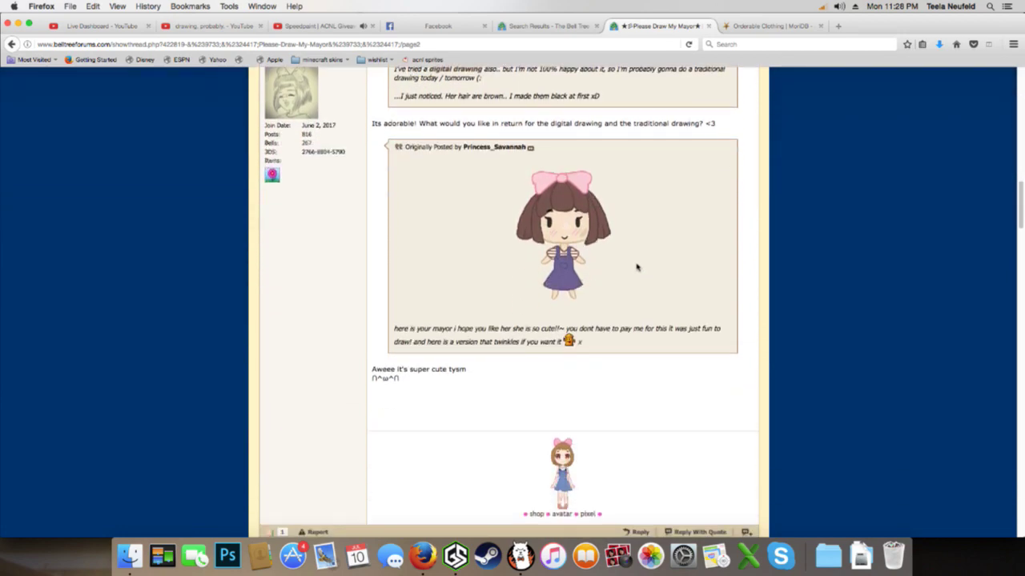
scroll(637, 268, down, 3)
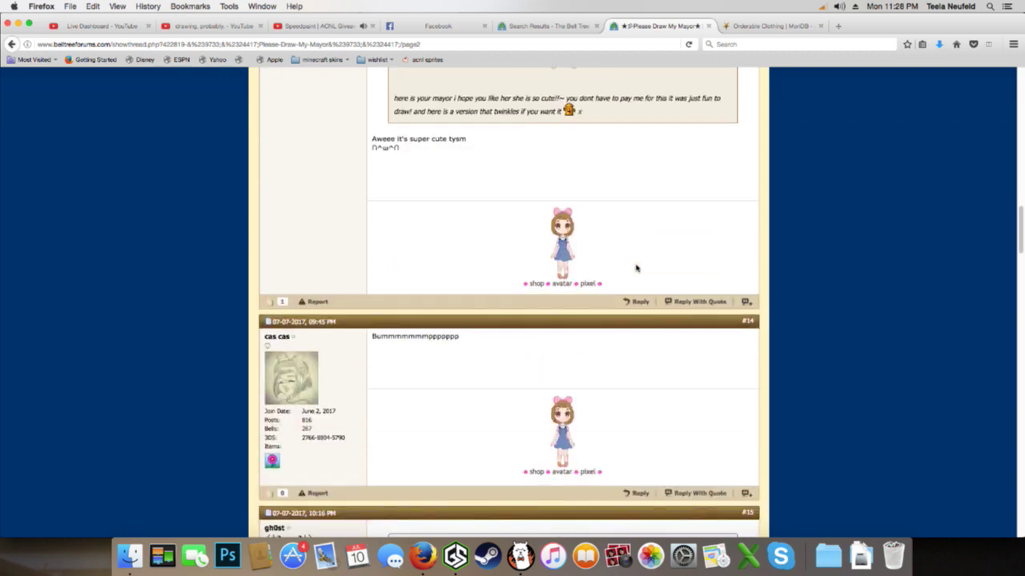
scroll(636, 268, down, 2)
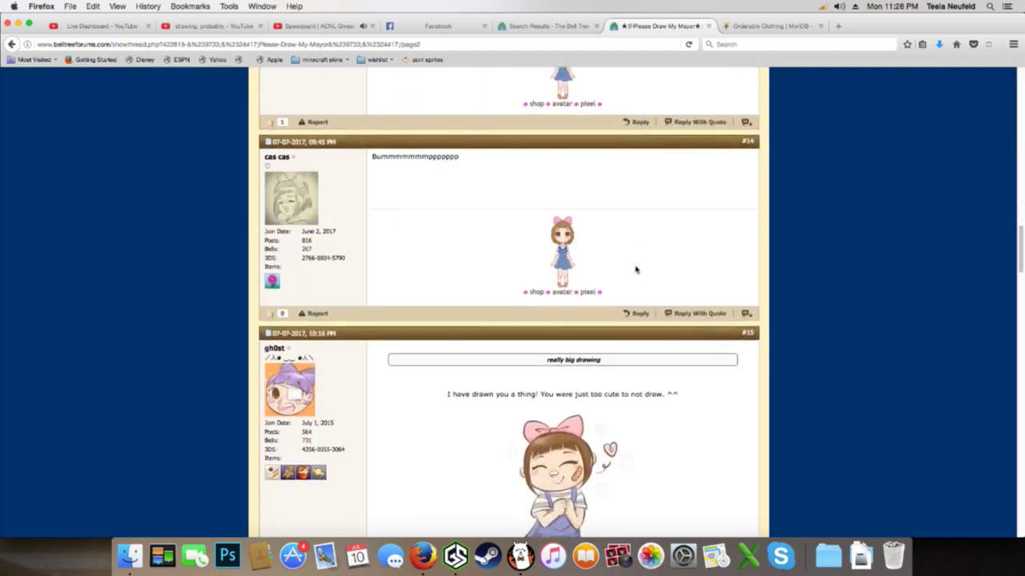
scroll(636, 268, down, 2)
scroll(735, 282, down, 1)
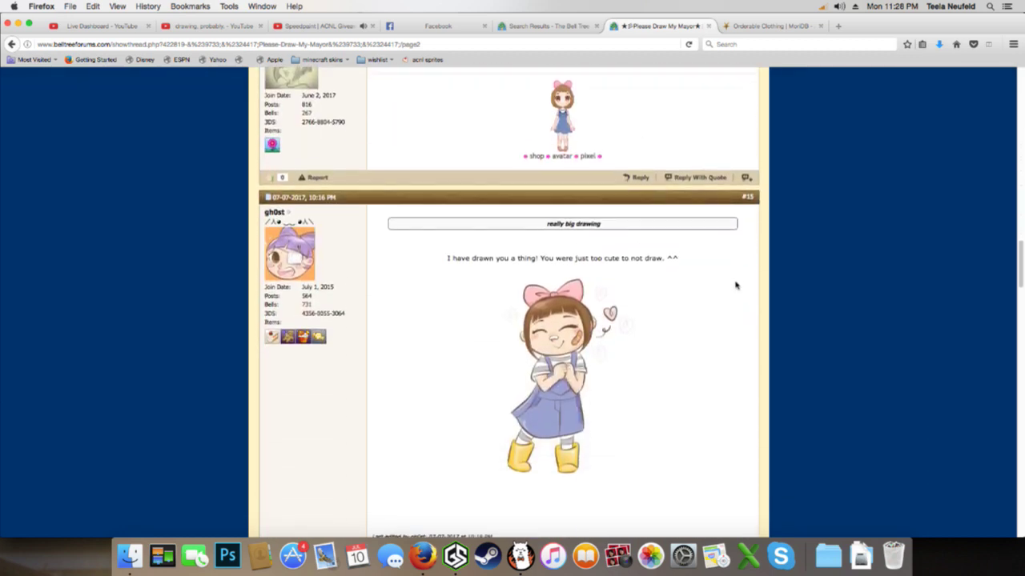
Expand and collapse the "really big drawing" spoiler in post #15, and view the artwork in the poster's signature
click(595, 227)
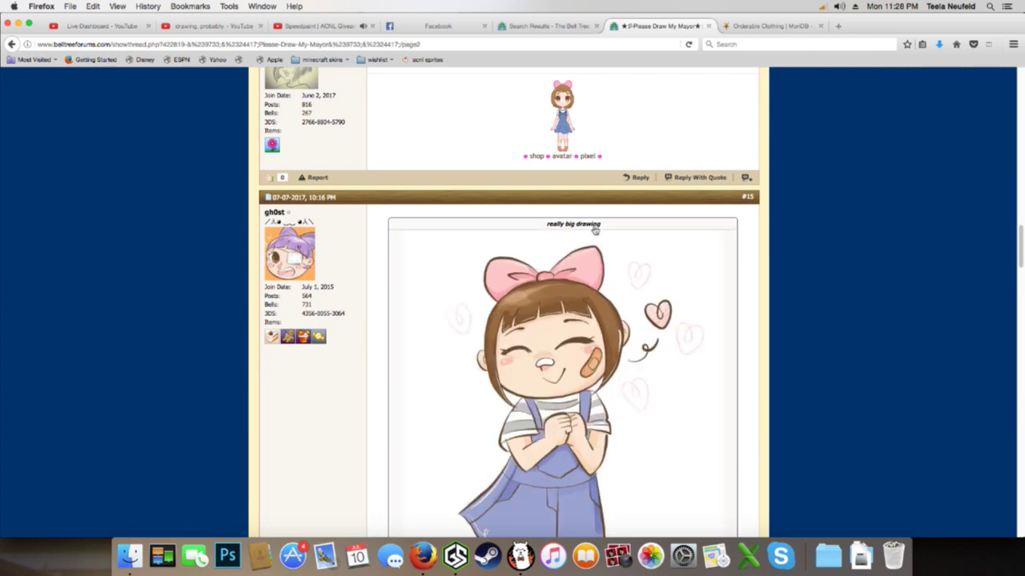
click(593, 228)
scroll(585, 246, down, 5)
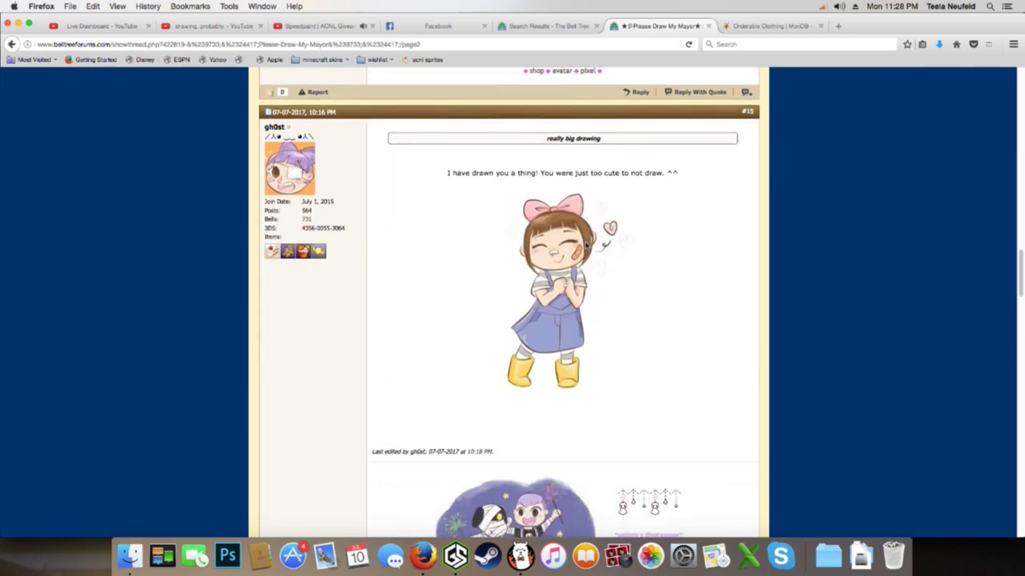
scroll(610, 221, down, 1)
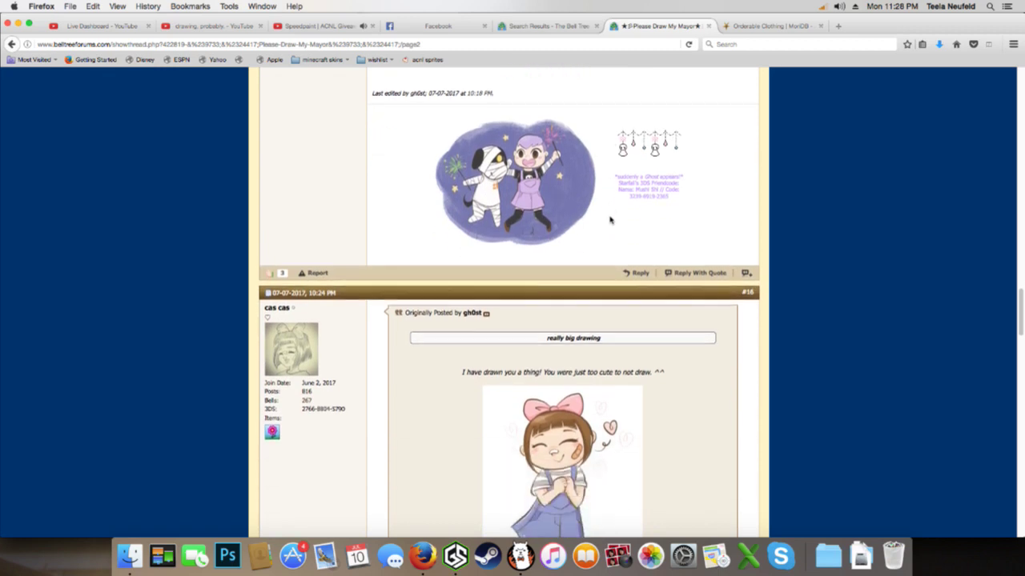
scroll(610, 221, down, 1)
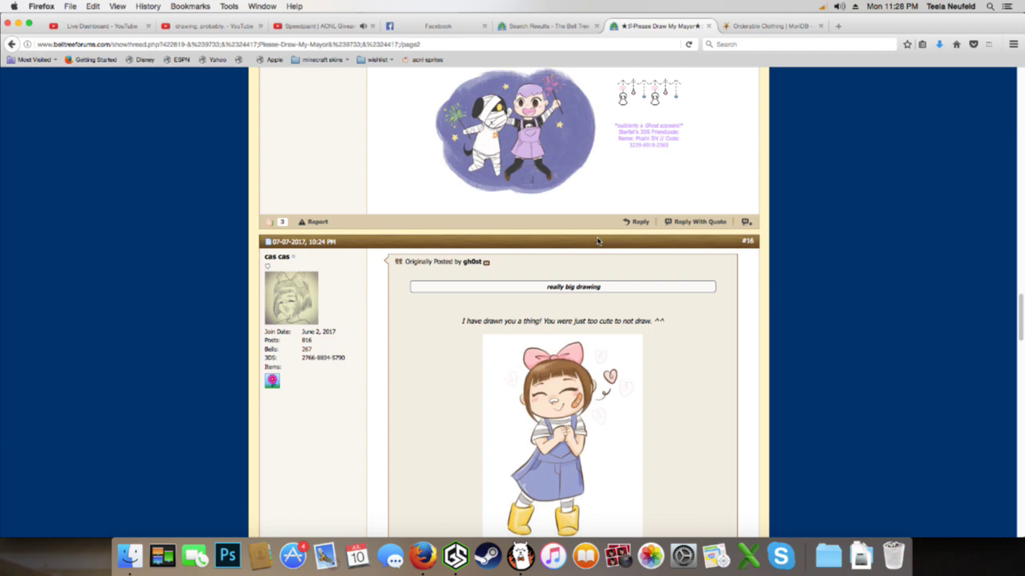
right_click(638, 208)
click(771, 377)
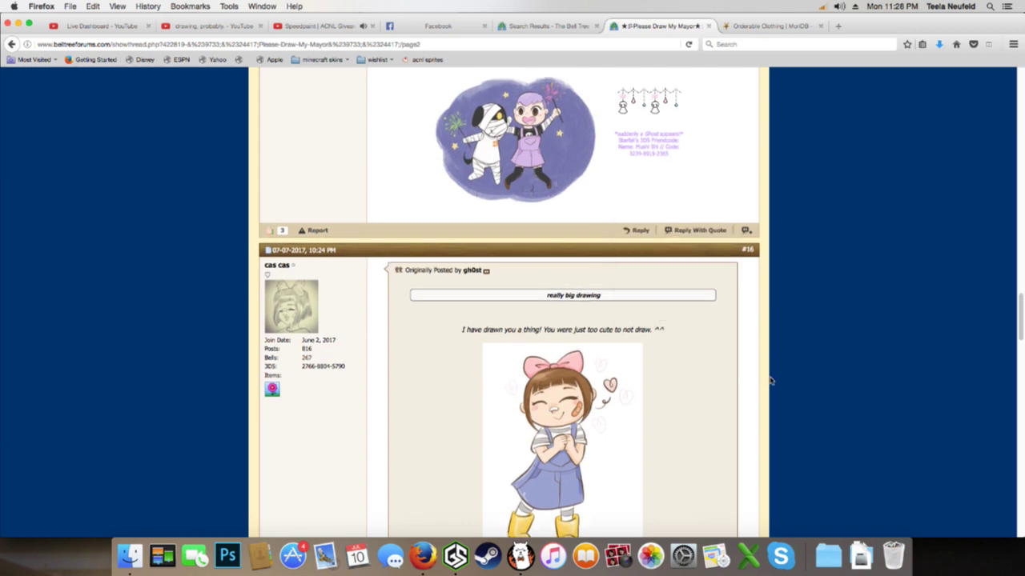
Look through the remaining replies on page 2 of the thread, from post #16 onward
scroll(770, 381, down, 5)
scroll(771, 381, down, 10)
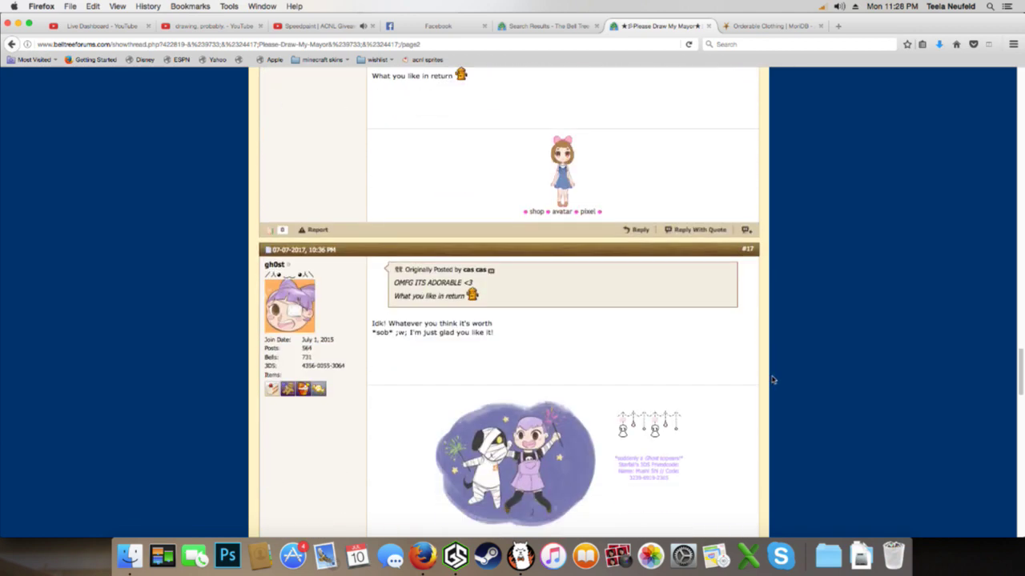
scroll(772, 381, down, 5)
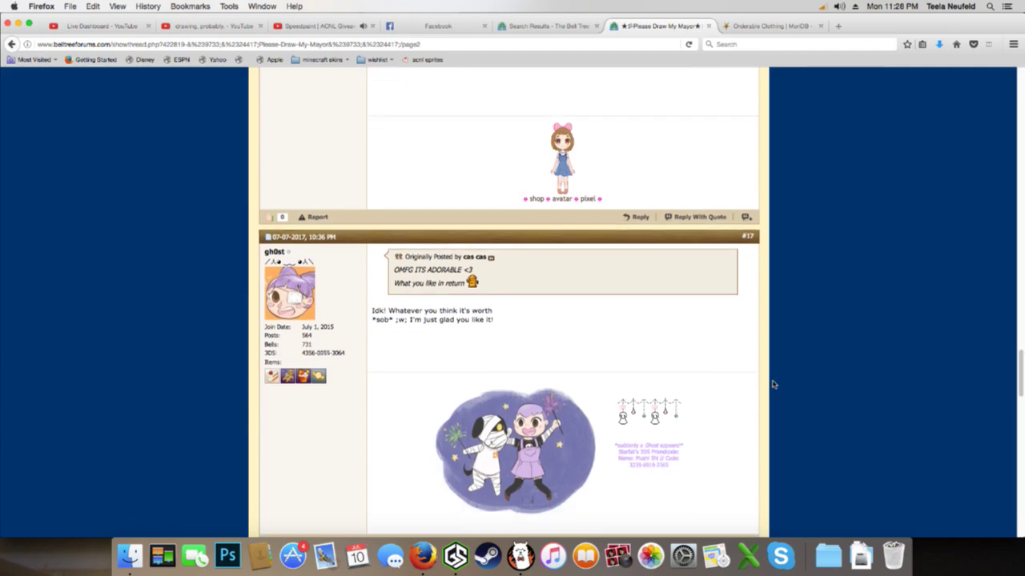
scroll(773, 384, down, 10)
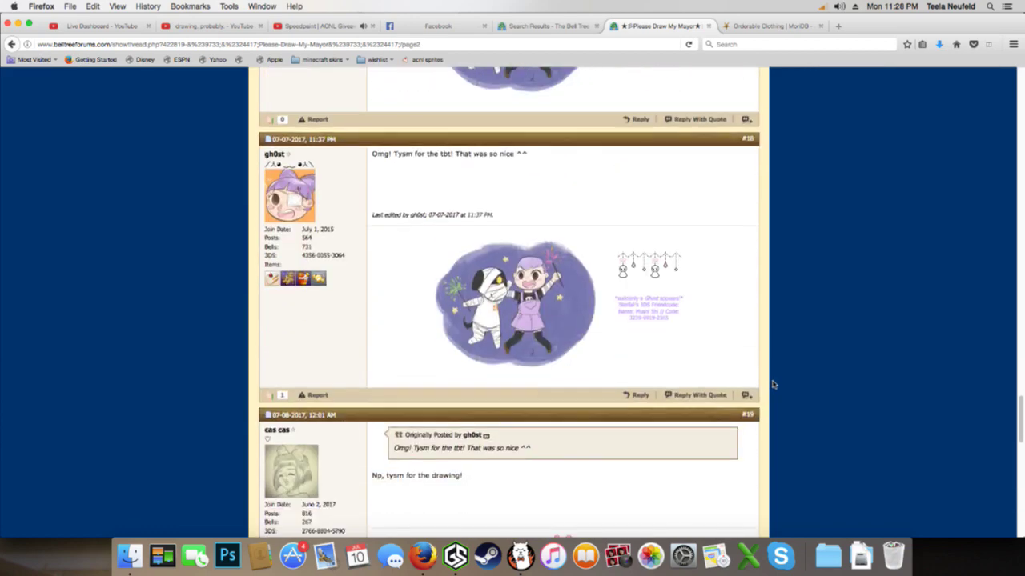
scroll(767, 388, down, 13)
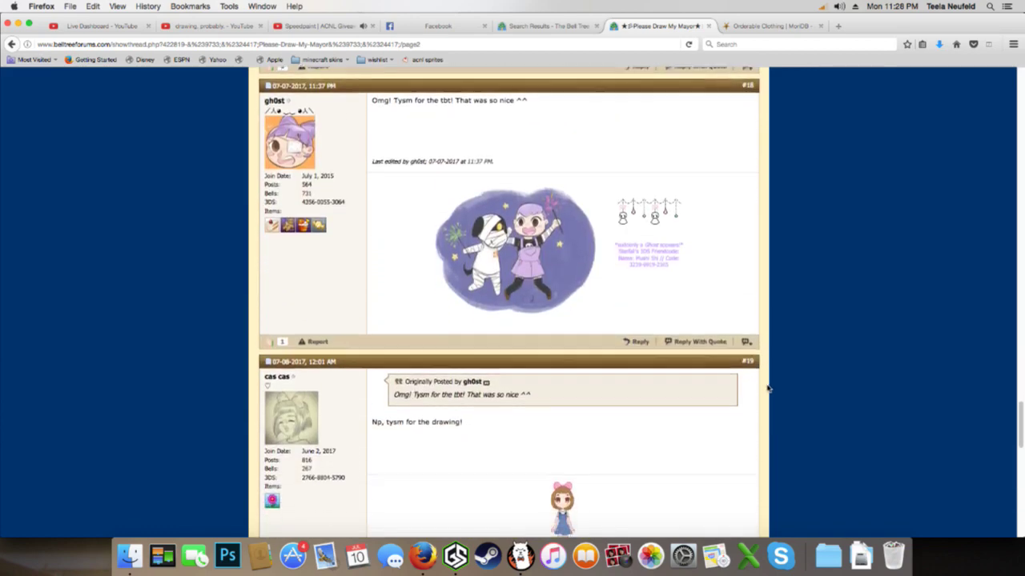
scroll(772, 389, up, 20)
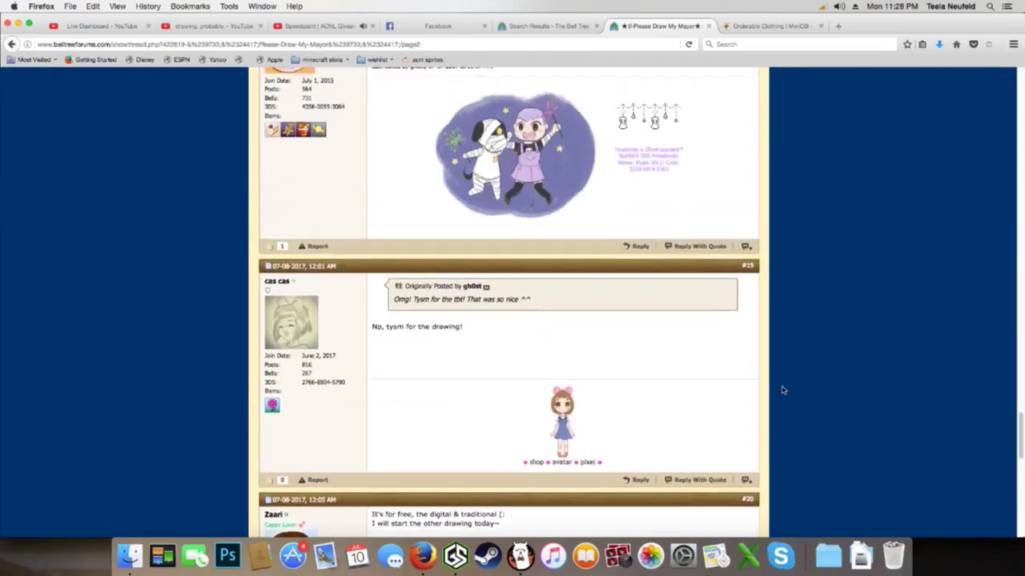
scroll(1000, 252, up, 20)
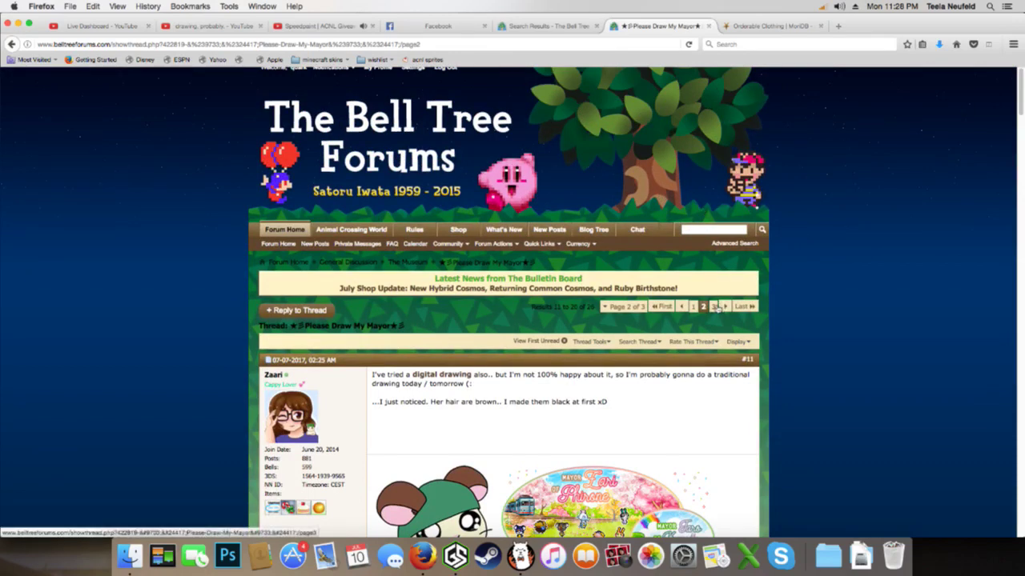
Go to page 3 of the "Please Draw My Mayor" thread and open the Imgur sketch linked in post #24 in a new tab
click(712, 306)
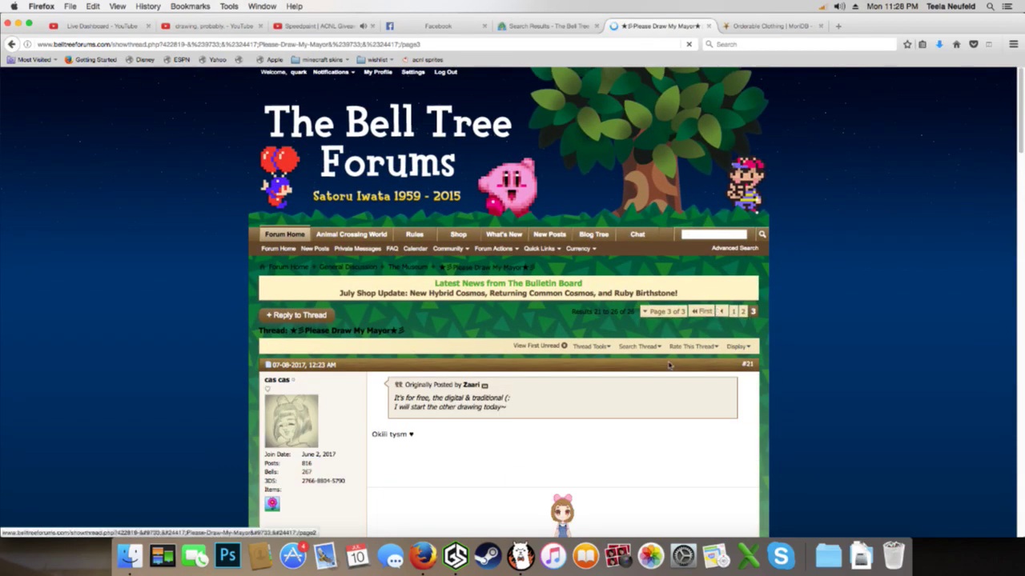
scroll(672, 364, down, 8)
scroll(677, 361, down, 10)
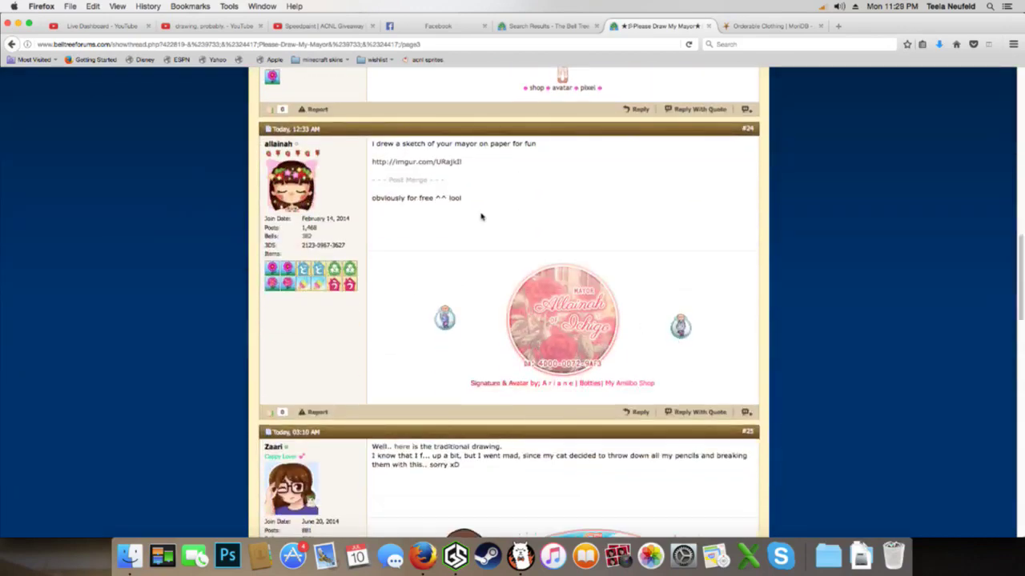
super+click(425, 164)
scroll(438, 176, down, 3)
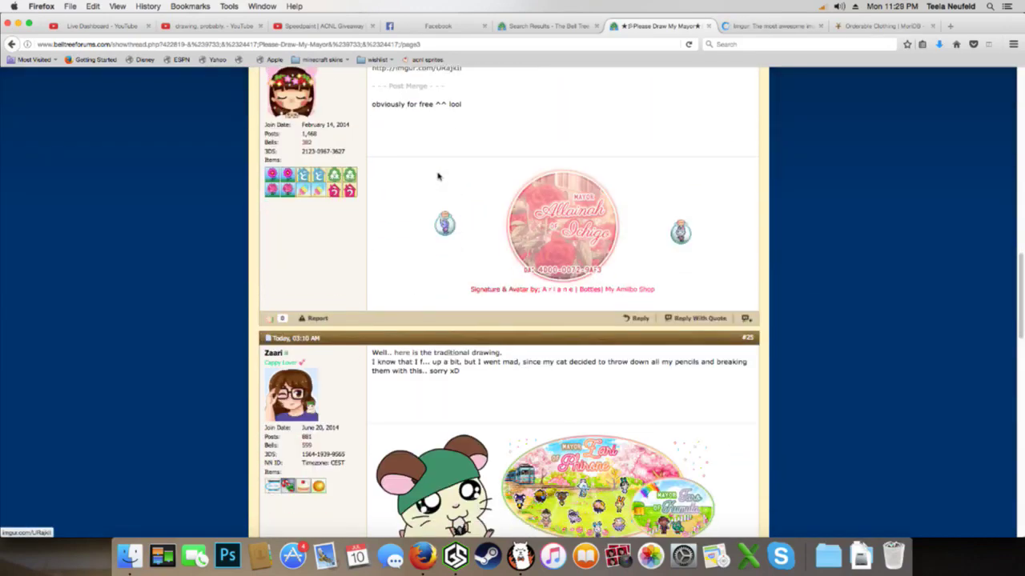
scroll(438, 177, down, 2)
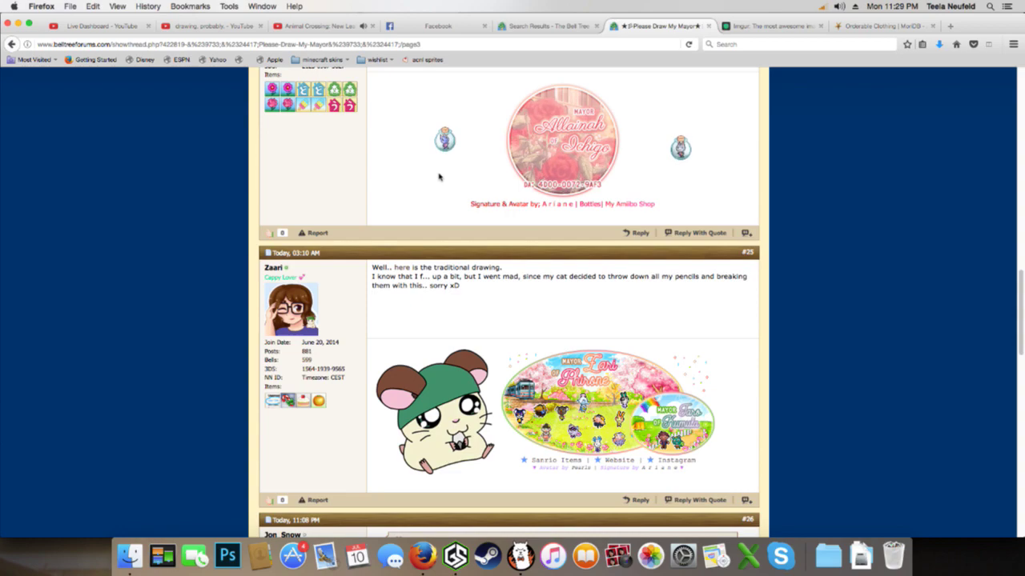
Briefly watch the Animal Crossing video, and view the pencil sketch on Imgur before closing its tab and returning to the thread
click(316, 26)
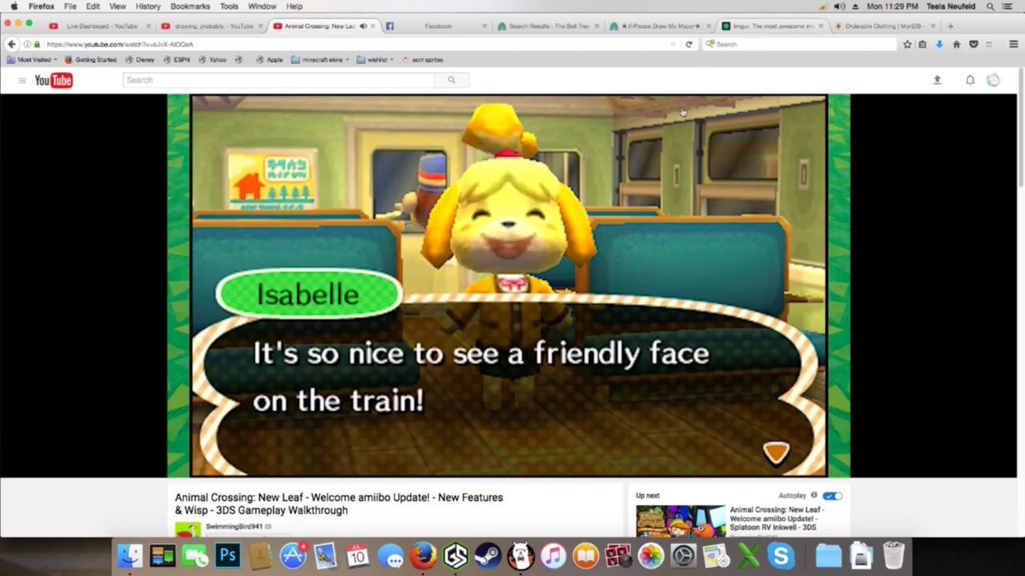
click(768, 26)
scroll(578, 340, down, 8)
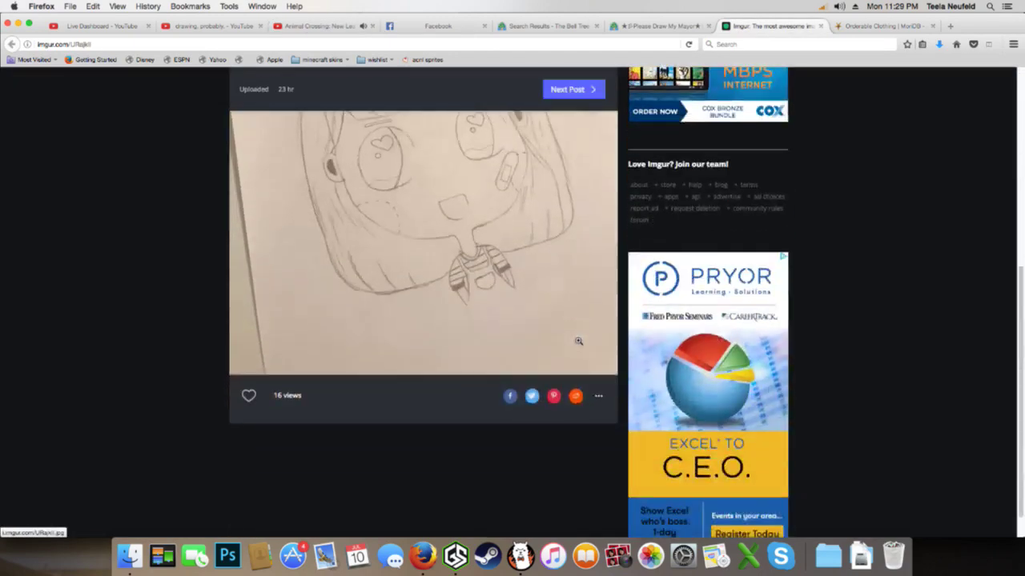
click(819, 25)
click(658, 26)
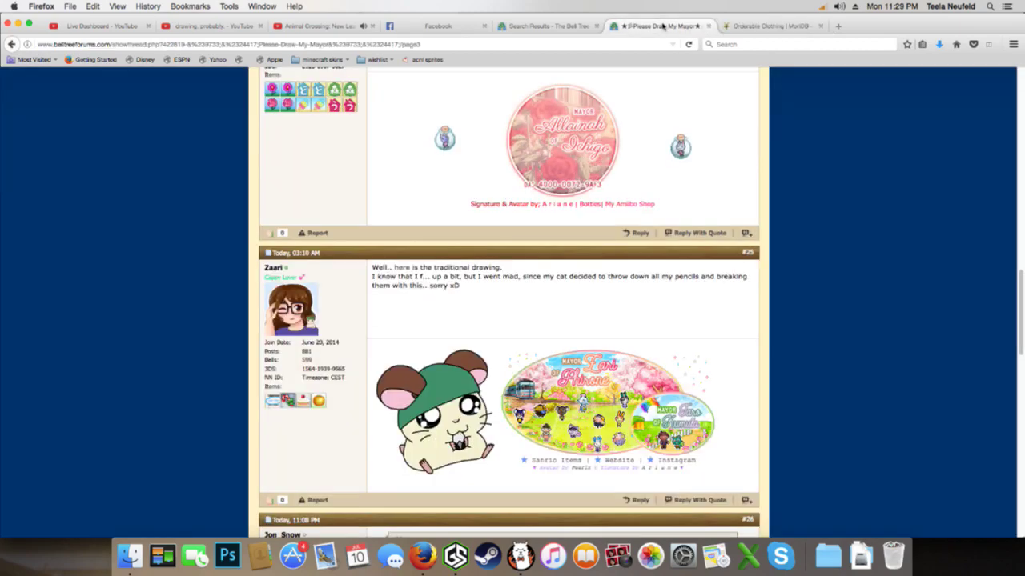
Read the last replies on page 3 of the thread and examine the drawing quoted in post #26
scroll(632, 224, down, 4)
scroll(632, 224, down, 10)
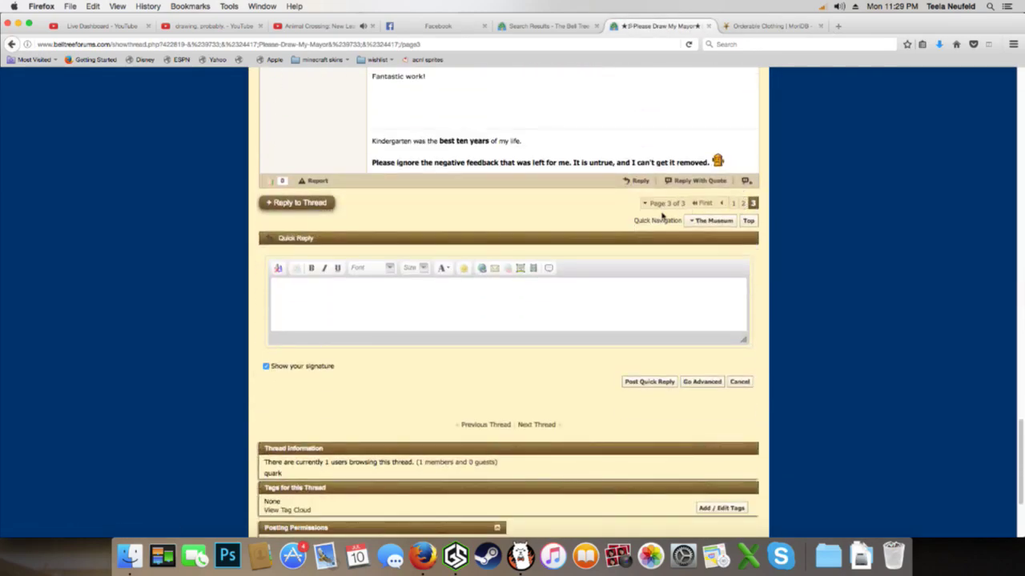
scroll(516, 244, up, 5)
scroll(517, 250, up, 3)
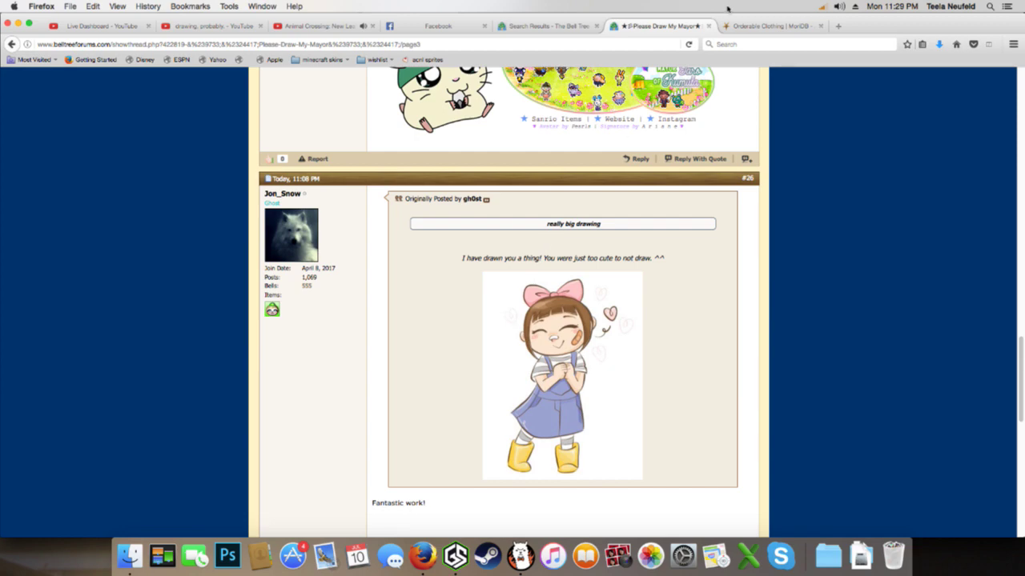
Return to the New Posts search results and look through the rest of the thread list
click(574, 27)
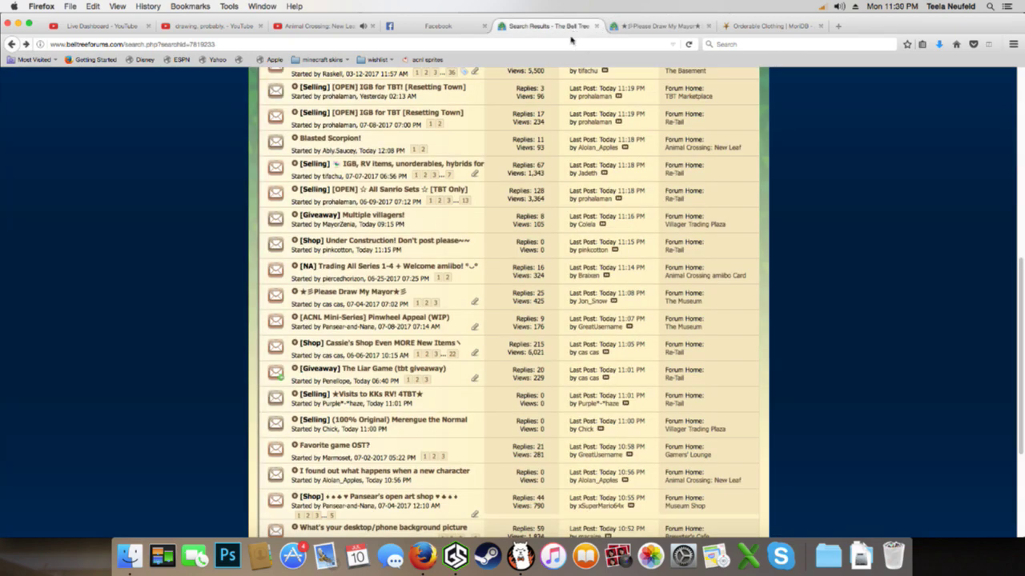
scroll(511, 270, down, 5)
scroll(511, 271, down, 1)
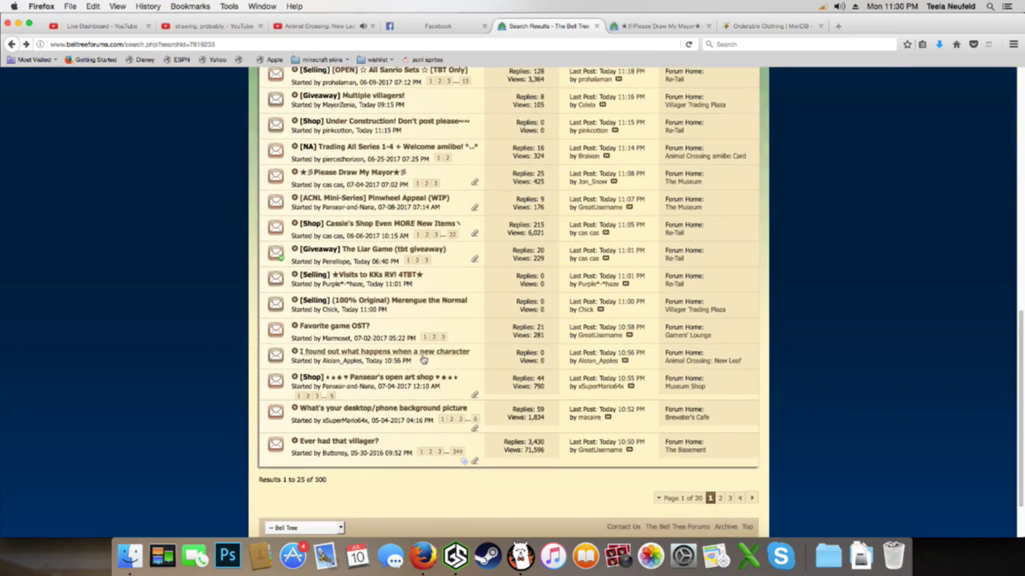
scroll(491, 383, up, 5)
scroll(491, 382, up, 8)
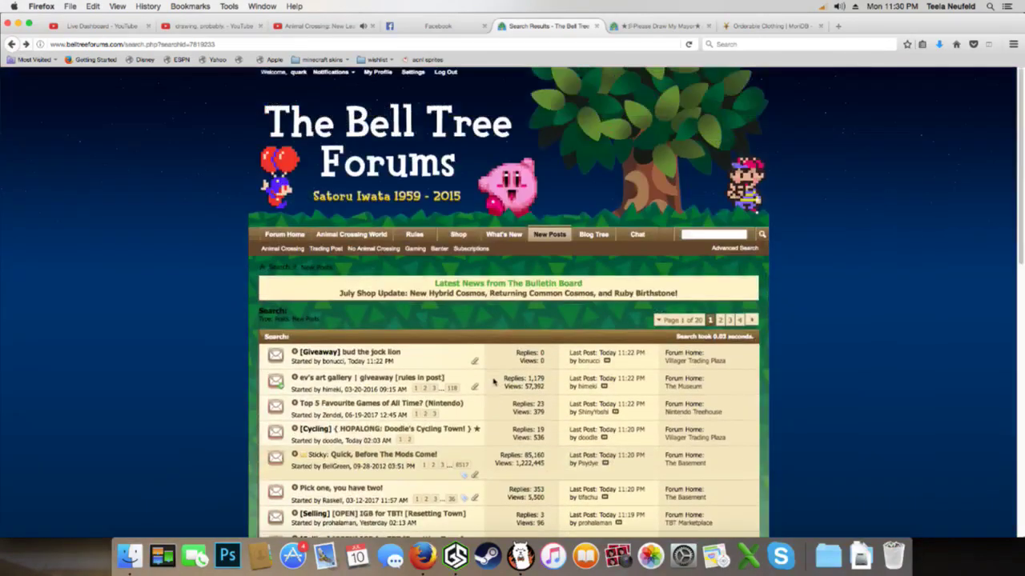
Go to Forum Home, open The Train Station (AC:NL Online) board, and look through its threads
click(301, 241)
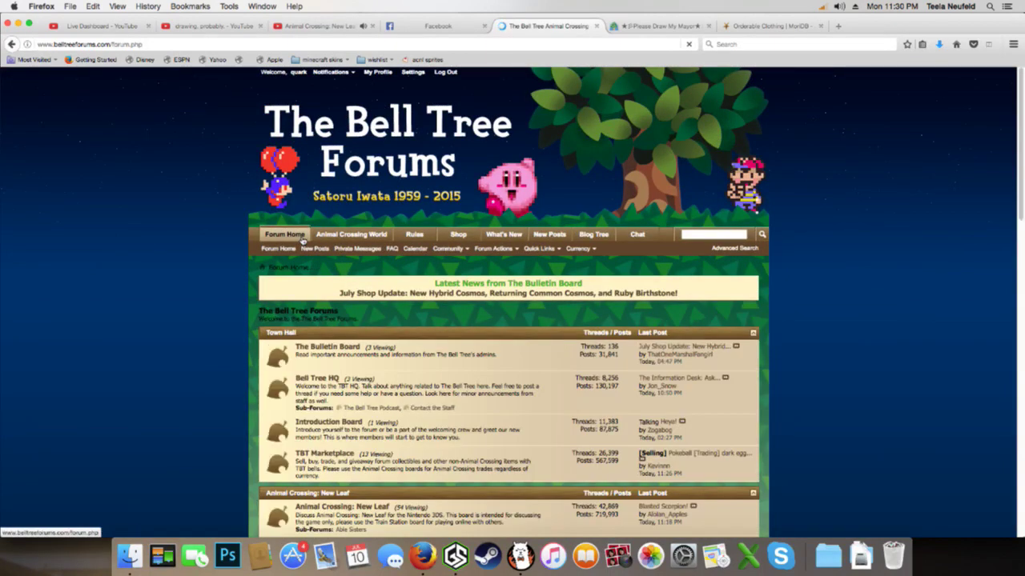
scroll(305, 234, down, 5)
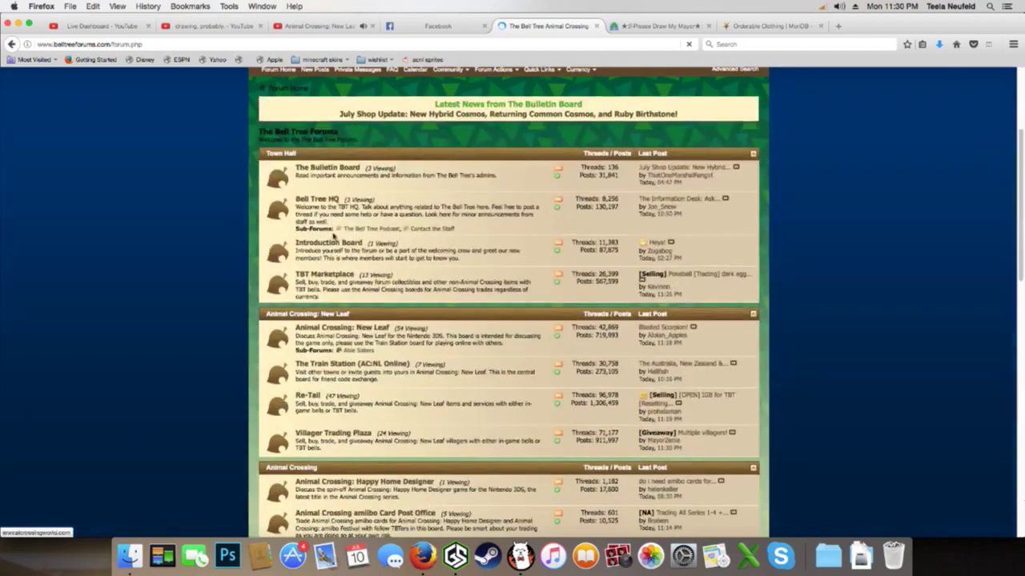
scroll(351, 237, down, 2)
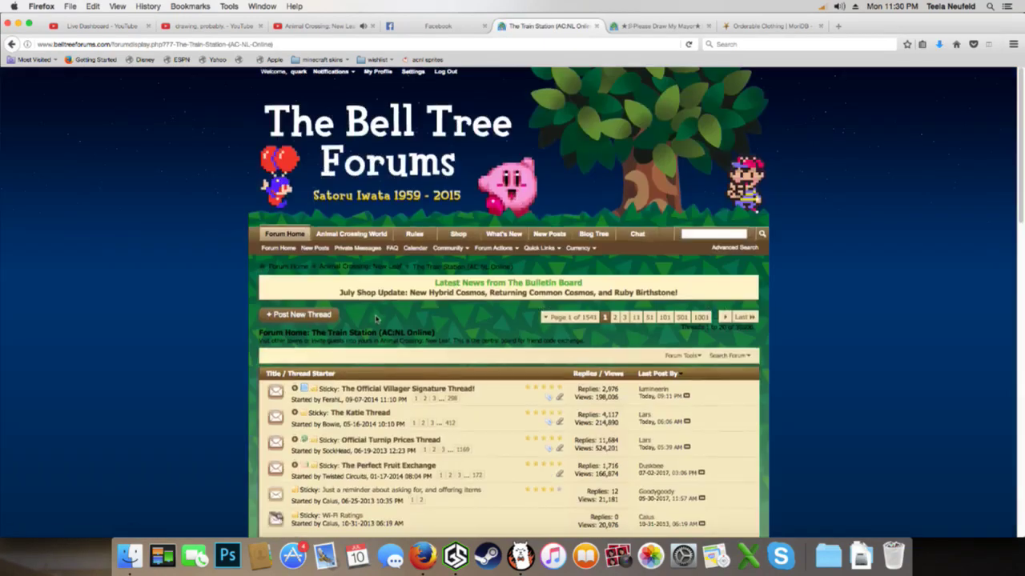
scroll(369, 258, down, 10)
Switch to the "Animal Crossing: New Leaf - Welcome amiibo Update!" video and pause it
click(316, 25)
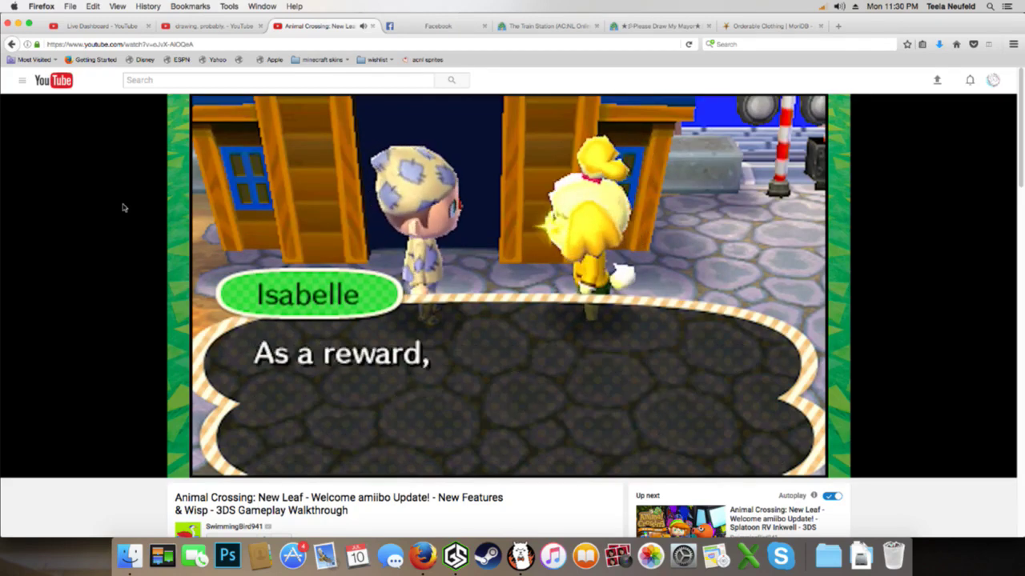
key(space)
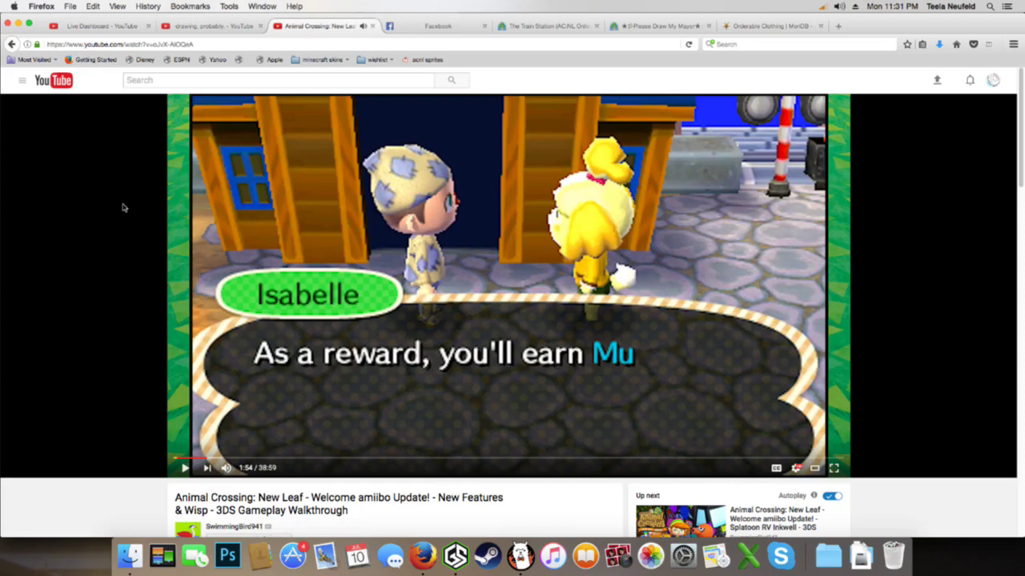
Resume the Welcome amiibo video and look over the description and comments area below it
key(space)
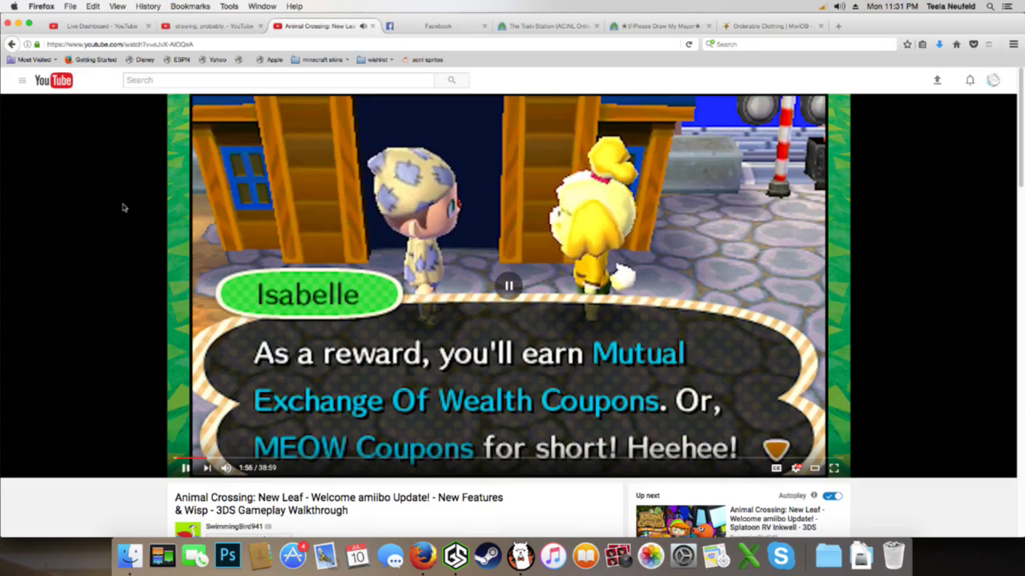
key(space)
key(space)
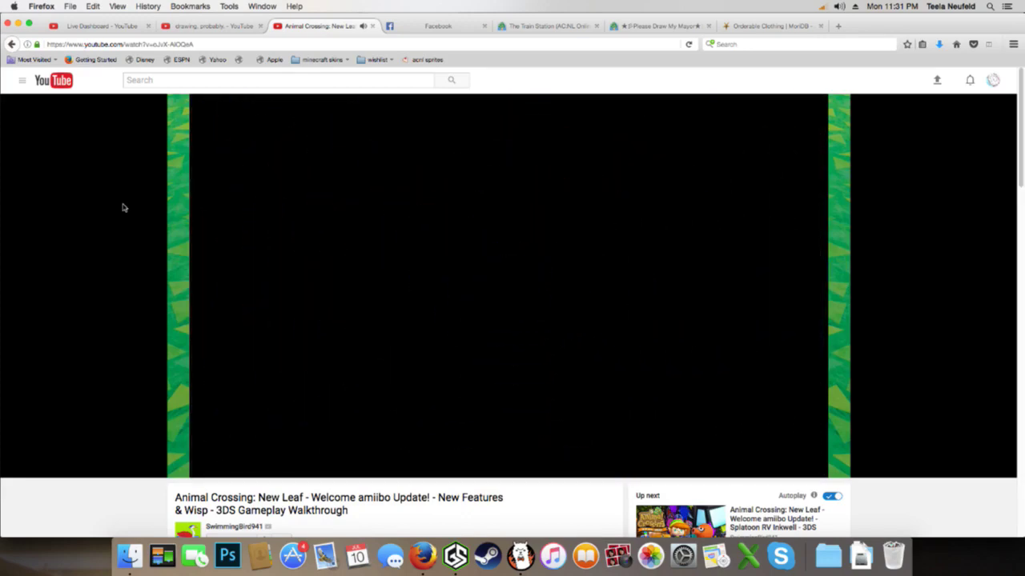
scroll(440, 341, down, 5)
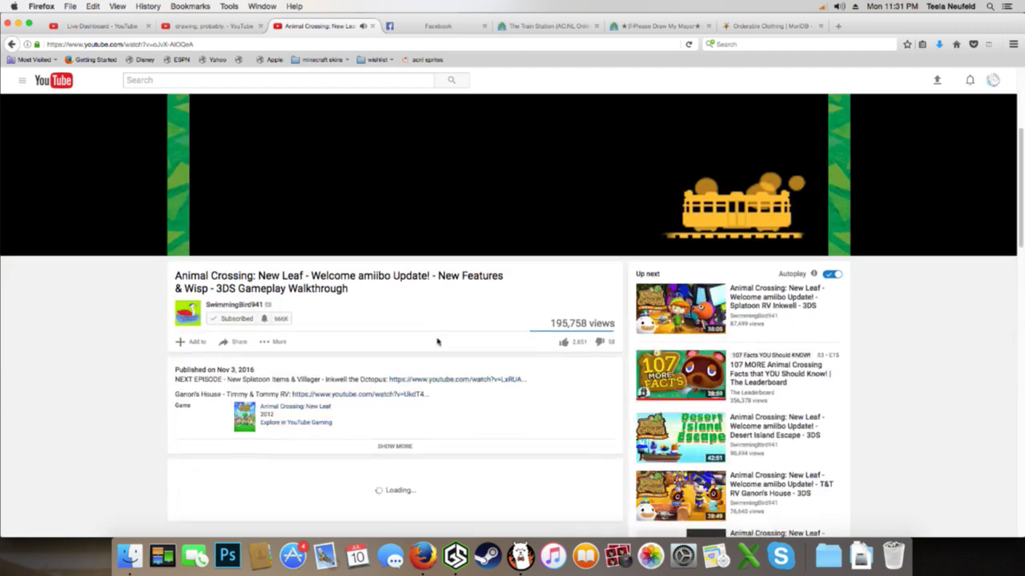
scroll(419, 374, up, 1)
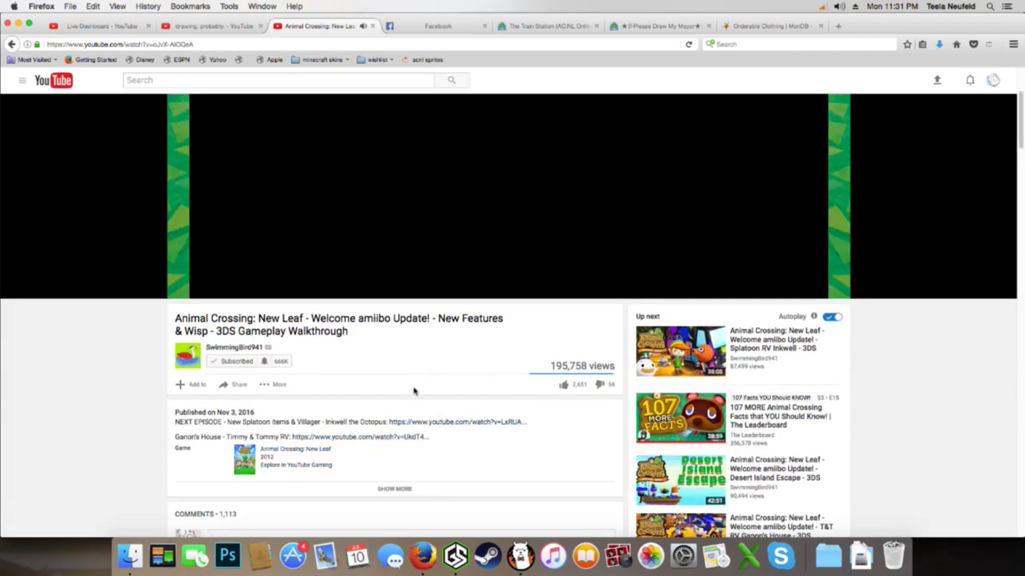
scroll(414, 393, up, 4)
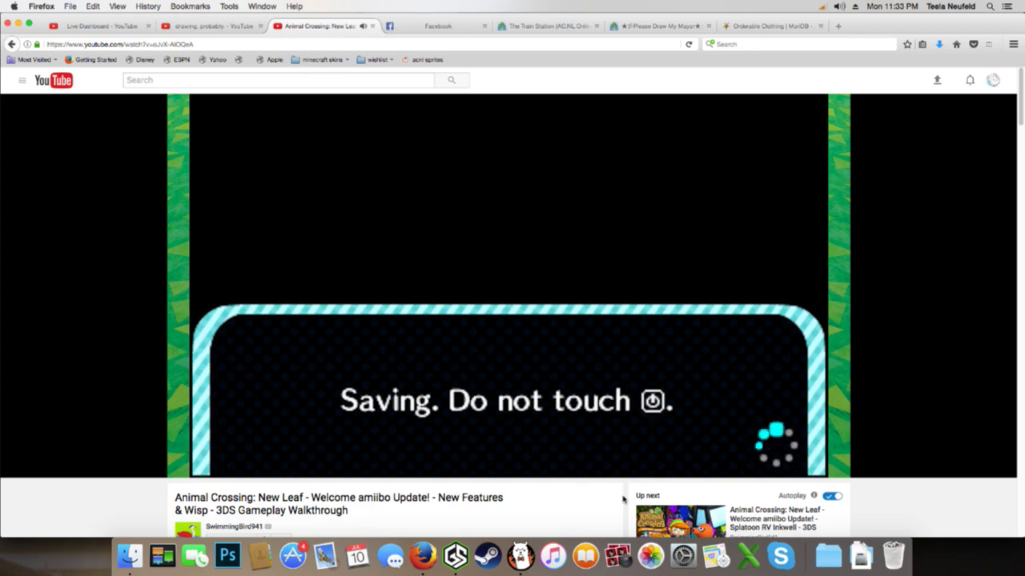
Switch to FireAlpaca and trace the jawline in purple on Layer3, redrawing the stroke from the chin up to the hair
click(520, 555)
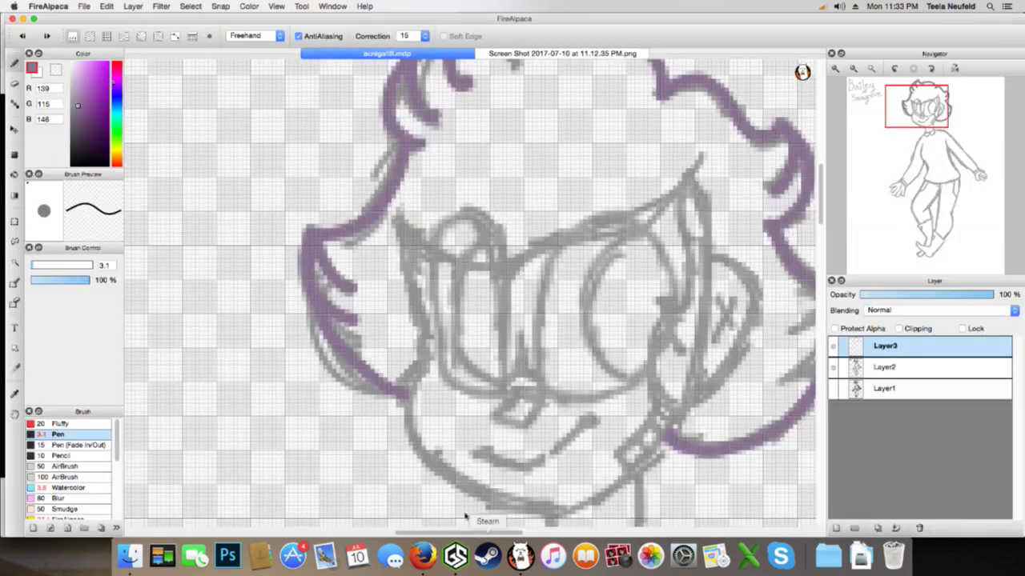
scroll(766, 512, down, 5)
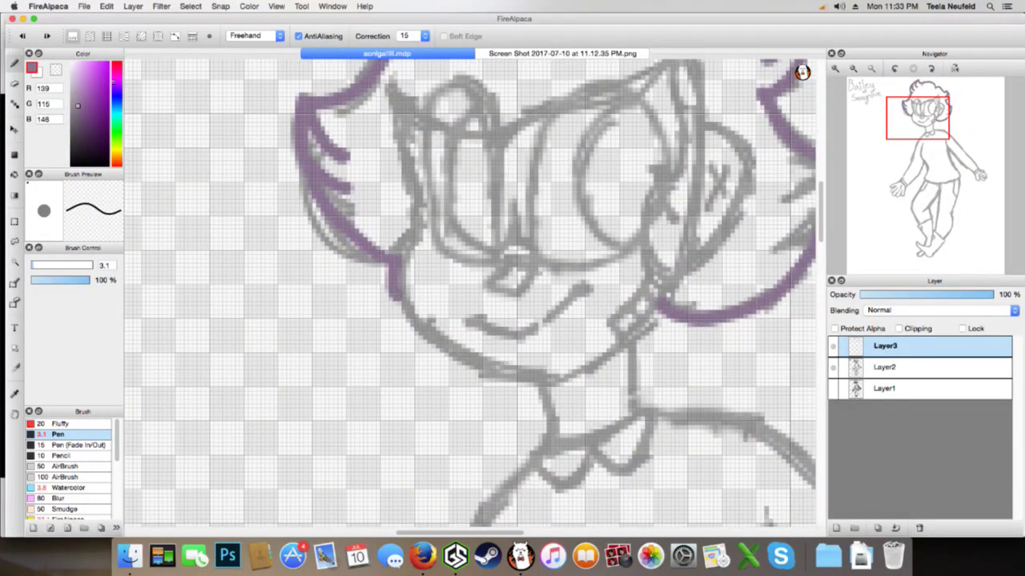
key(super+z)
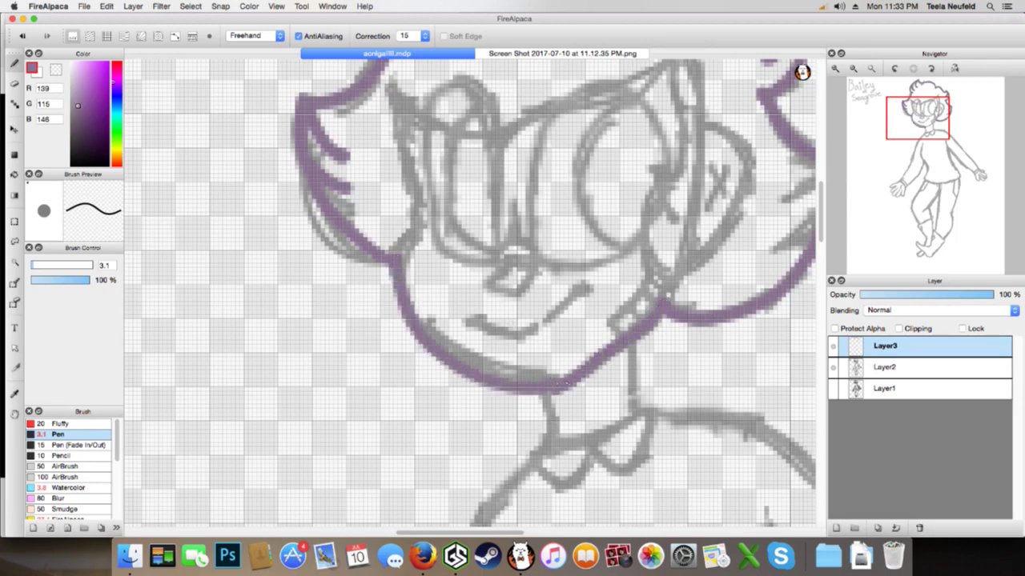
drag(564, 385, 645, 324)
key(super+z)
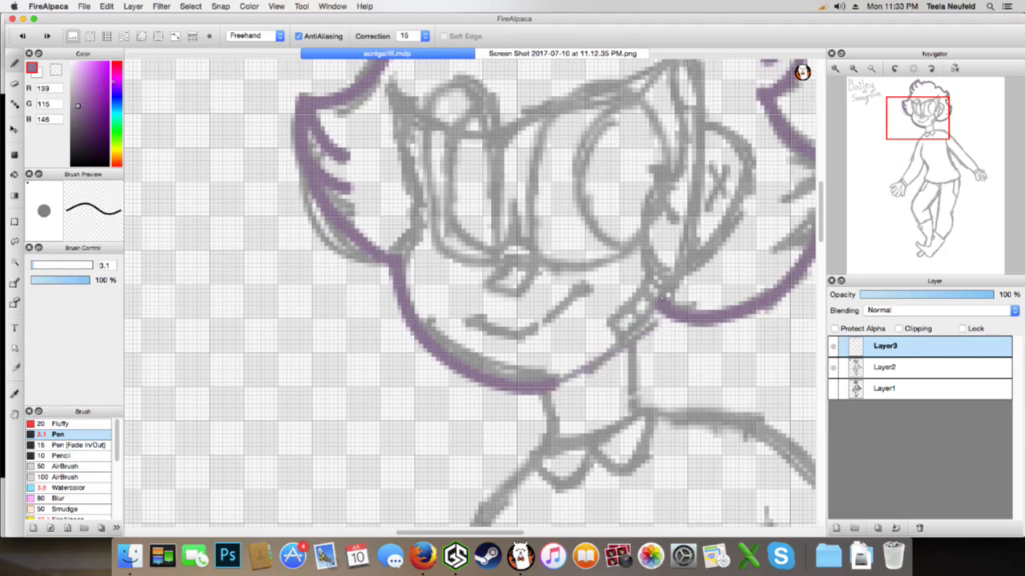
key(super+z)
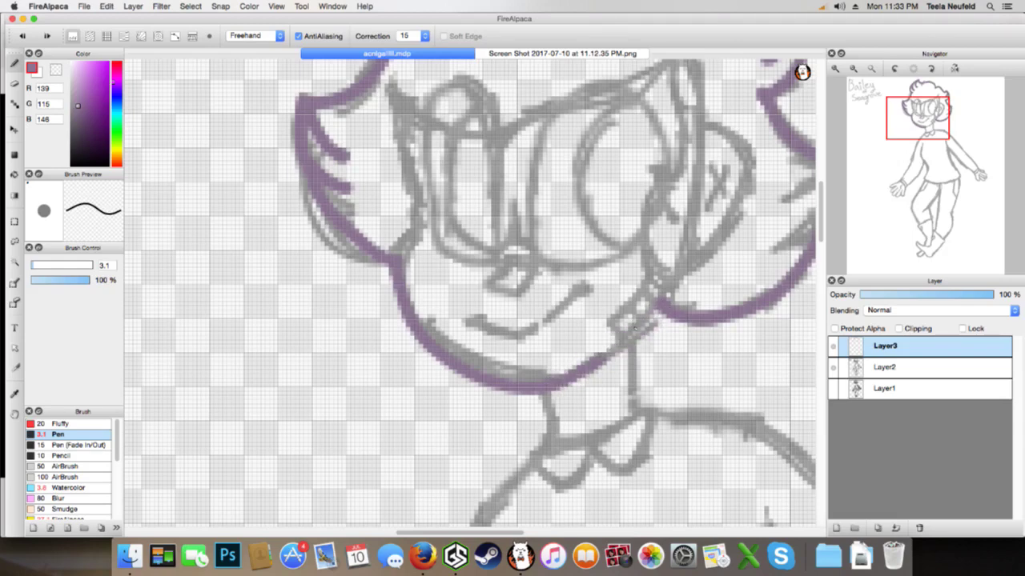
key(super+z)
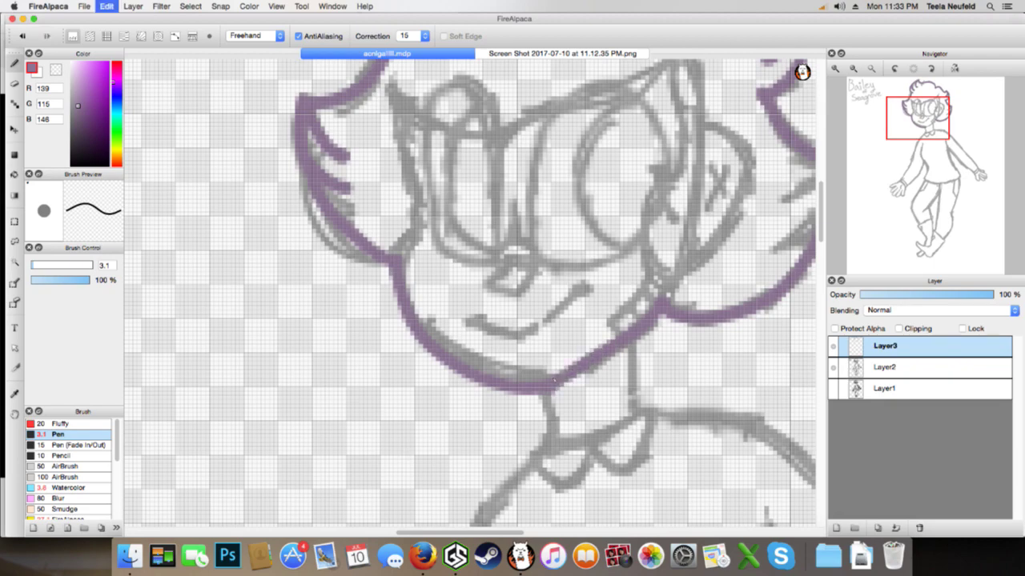
key(super+z)
drag(554, 384, 669, 304)
key(super+z)
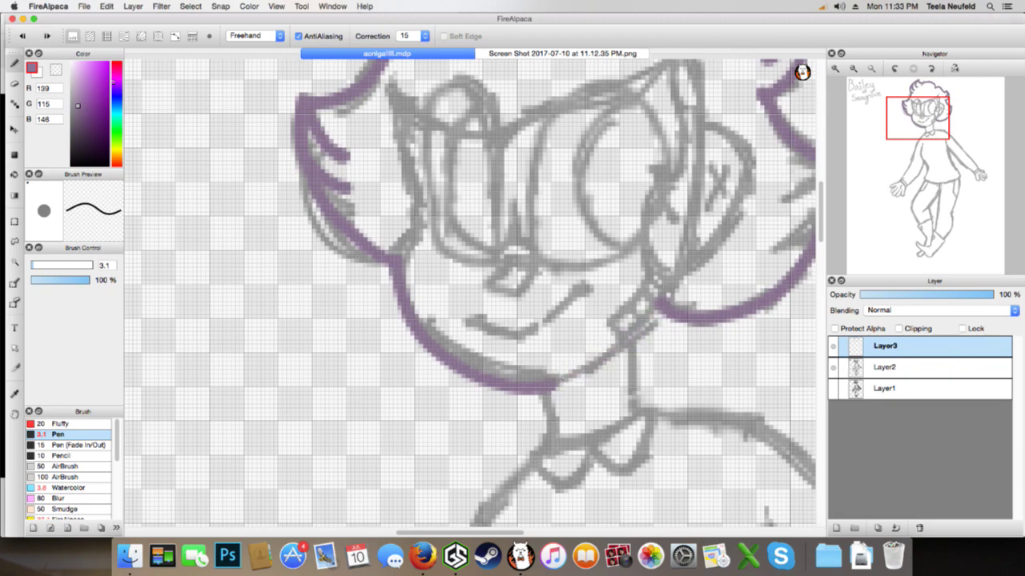
drag(552, 392, 660, 298)
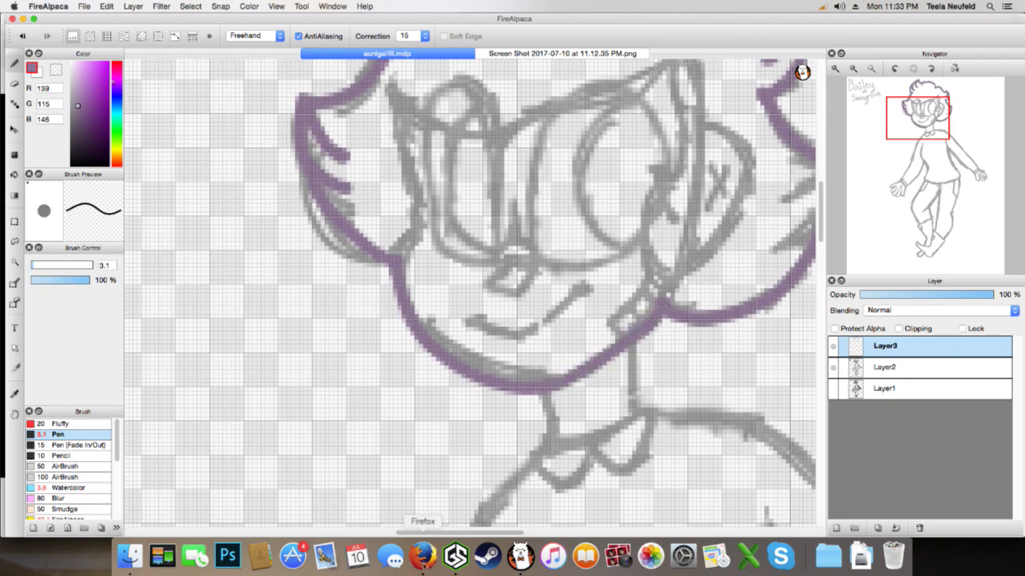
Glance at the video in Firefox, return to FireAlpaca and erase the jaw stroke that crosses the top of the neck
click(422, 554)
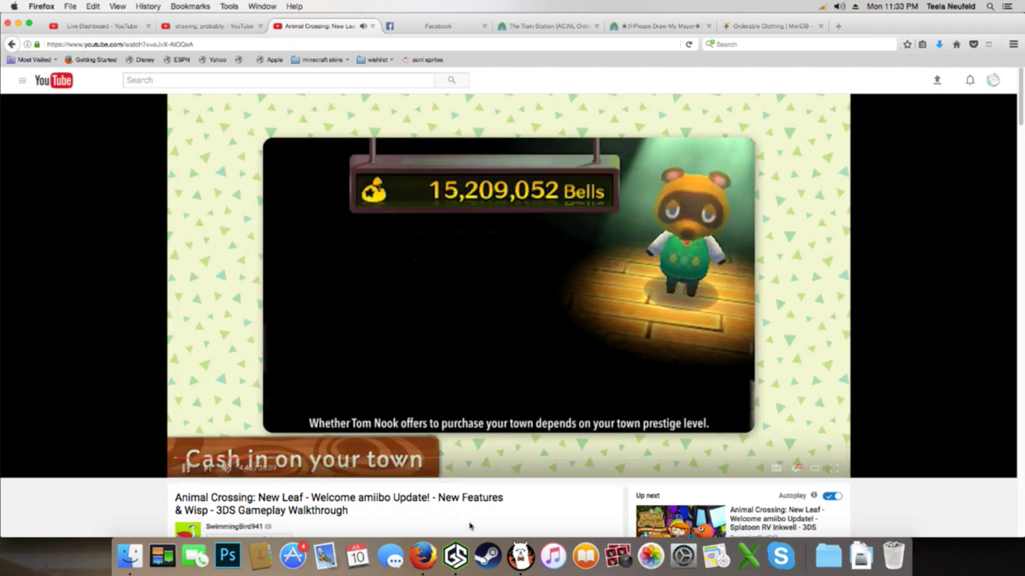
click(519, 553)
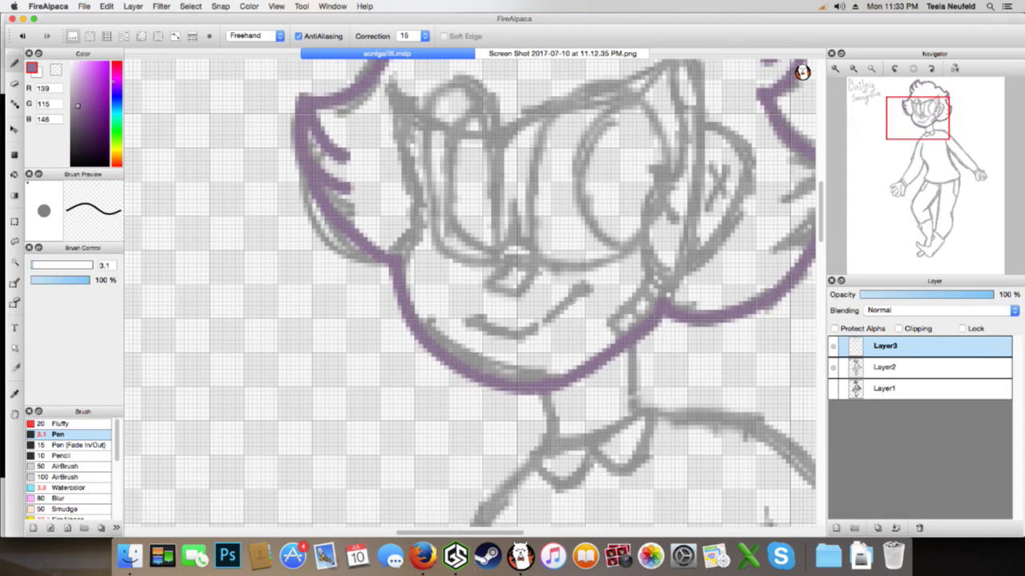
key(e)
mouse_move(556, 388)
mouse_down()
mouse_move(559, 353)
mouse_move(579, 372)
mouse_up()
drag(589, 370, 599, 357)
mouse_move(597, 314)
mouse_down()
mouse_move(613, 339)
mouse_move(625, 320)
mouse_move(614, 339)
mouse_up()
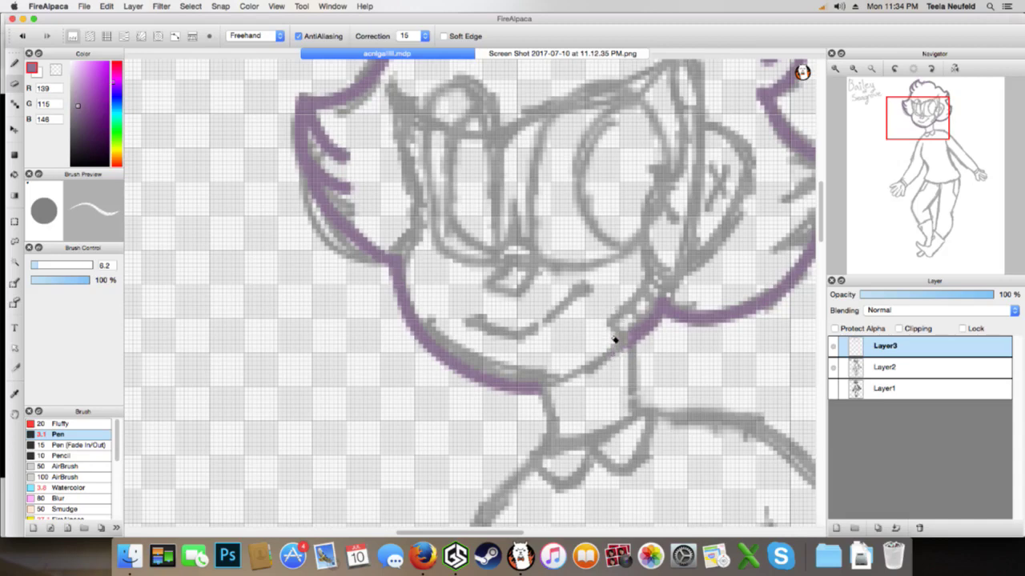
Trace both sides of the neck in purple from the jawline down to the collar
key(b)
drag(540, 381, 559, 423)
key(super+z)
drag(536, 386, 558, 435)
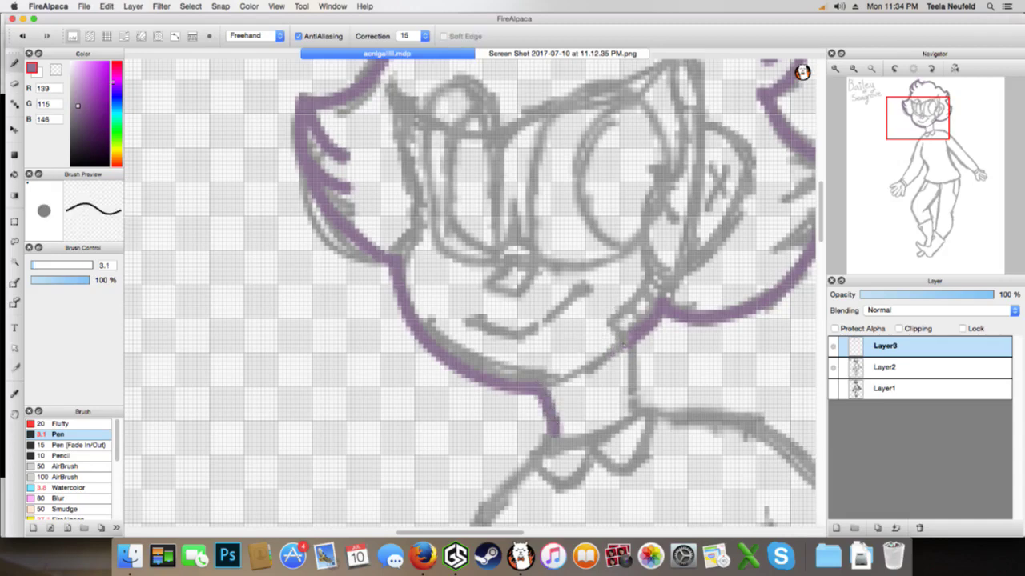
drag(636, 329, 632, 414)
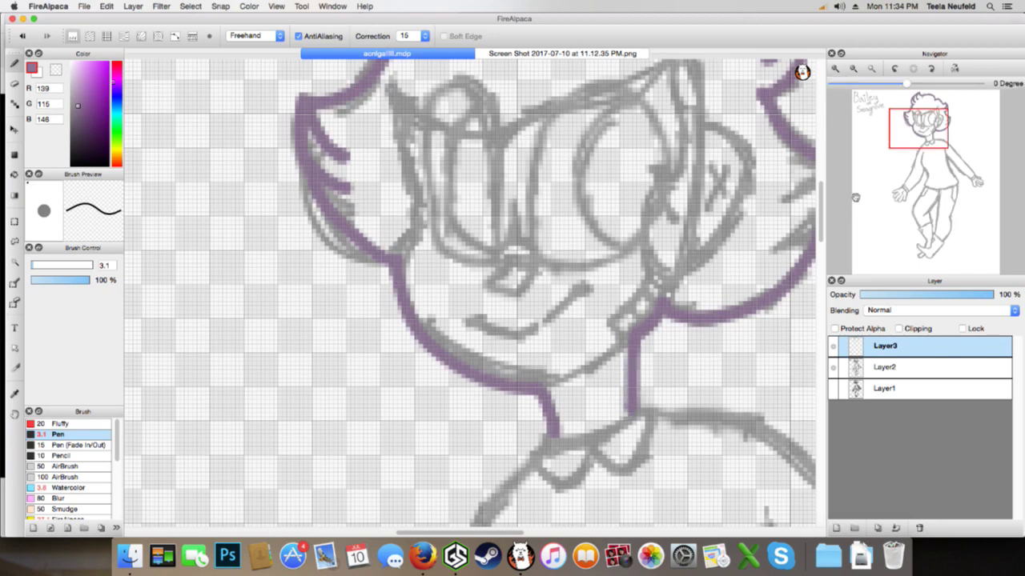
Try to trace the collar line and the shoulder and upper sleeve below it in purple
click(907, 138)
mouse_move(564, 213)
mouse_down()
mouse_move(596, 208)
mouse_move(648, 173)
mouse_up()
key(super+z)
mouse_move(563, 210)
mouse_down()
mouse_move(597, 216)
mouse_move(652, 184)
mouse_up()
mouse_move(559, 210)
mouse_down()
mouse_move(468, 333)
mouse_move(417, 491)
mouse_up()
key(super+z)
key(super+z)
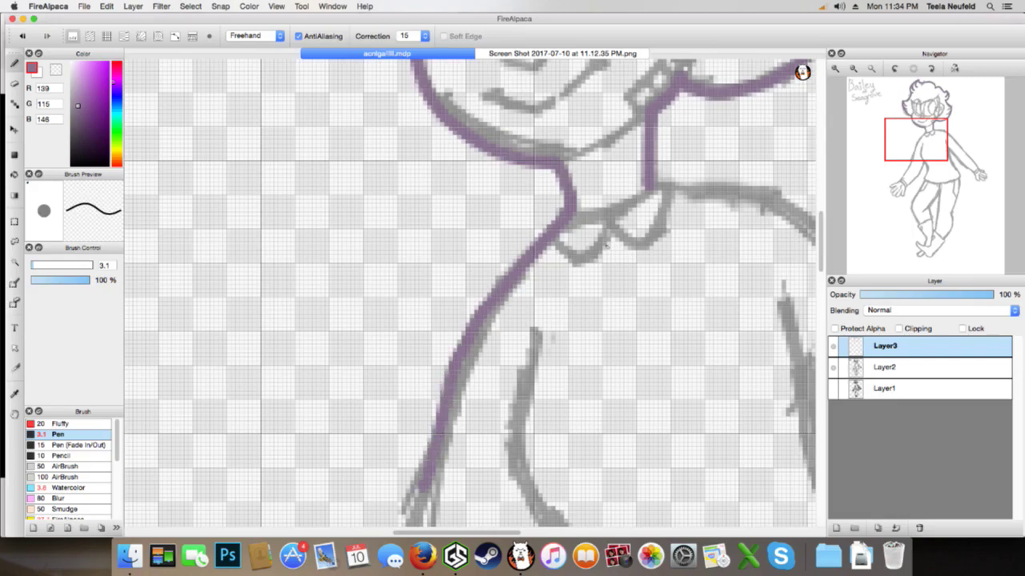
click(869, 68)
drag(909, 144, 911, 168)
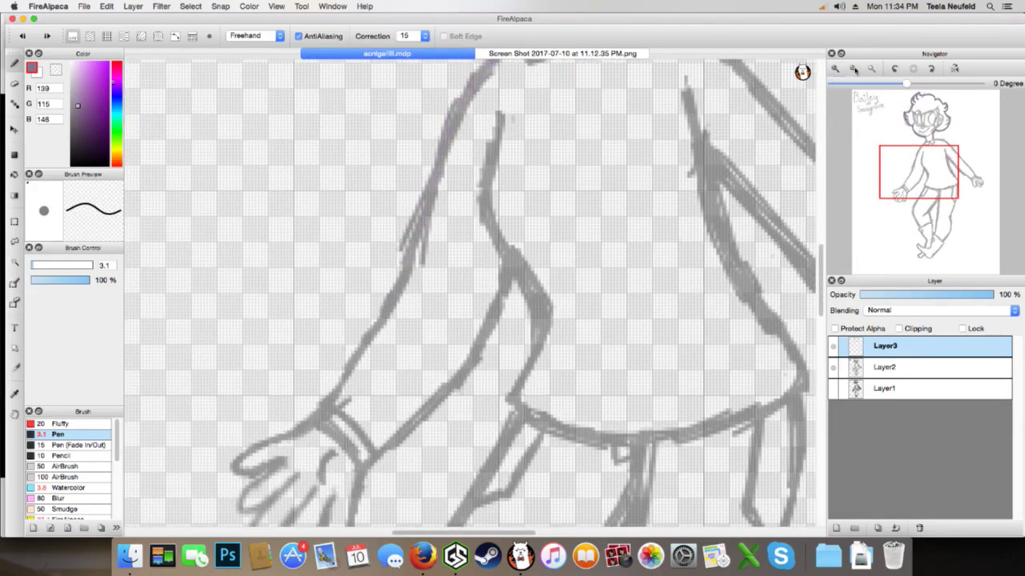
click(853, 68)
mouse_move(500, 126)
mouse_down()
mouse_move(458, 183)
mouse_move(431, 274)
mouse_up()
key(super+z)
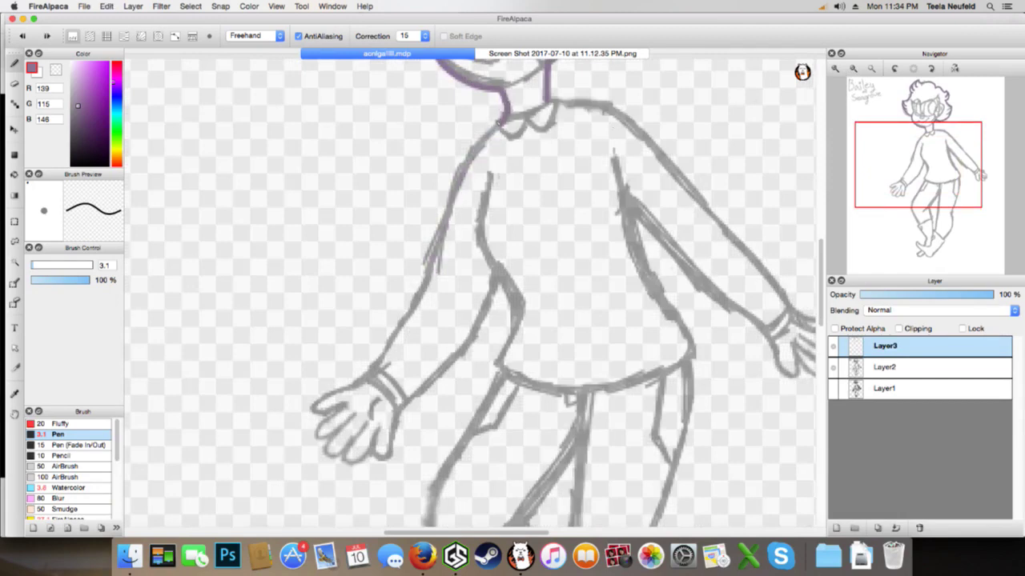
Try to trace the outer edge of the sleeve and the hand's fingers in one purple outline
mouse_move(500, 122)
mouse_down()
mouse_move(458, 176)
mouse_move(441, 247)
mouse_move(407, 316)
mouse_move(356, 380)
mouse_move(313, 406)
mouse_move(343, 396)
mouse_move(328, 404)
mouse_move(337, 406)
mouse_move(319, 436)
mouse_move(354, 405)
mouse_up()
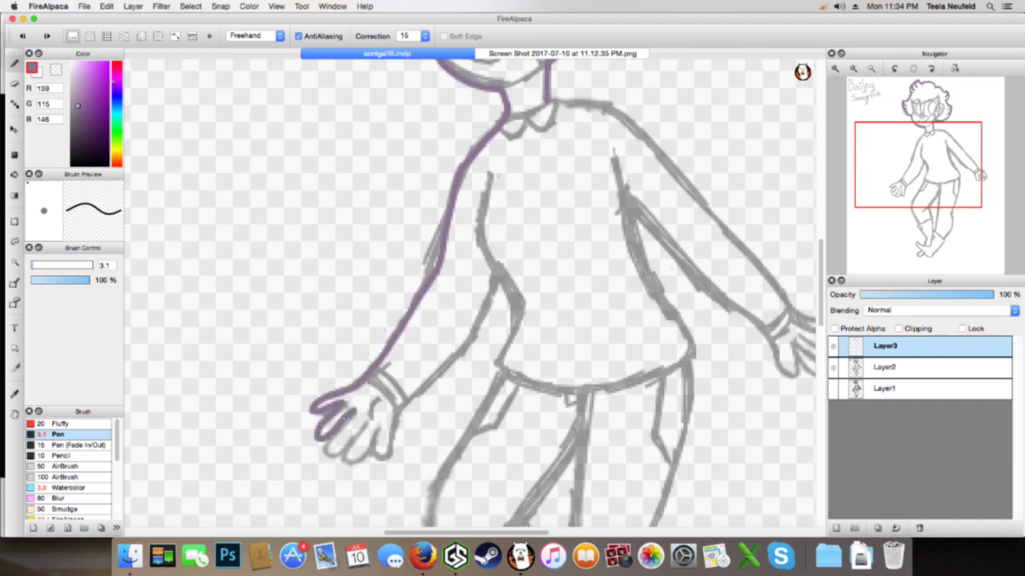
drag(337, 450, 357, 431)
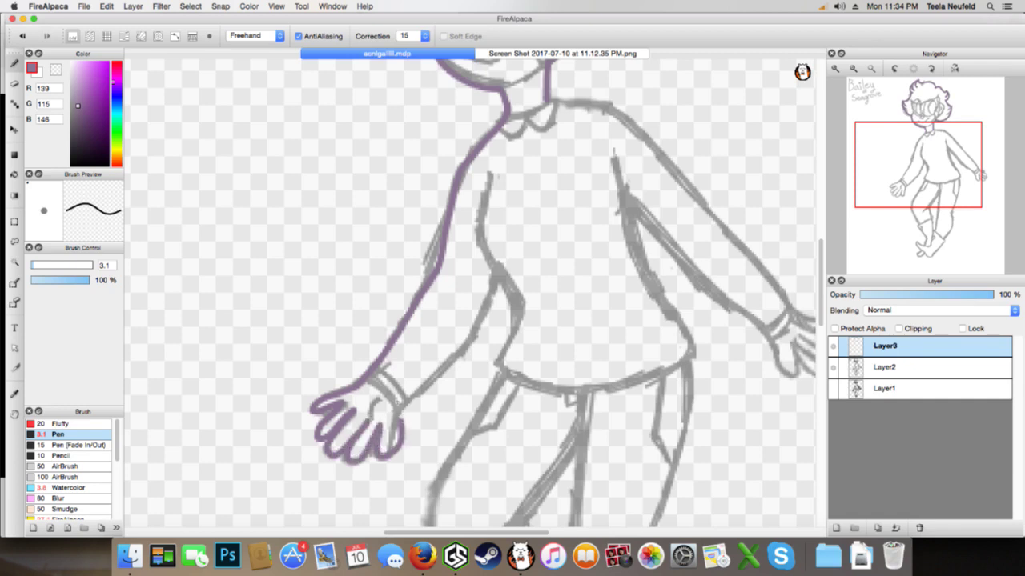
key(super+z)
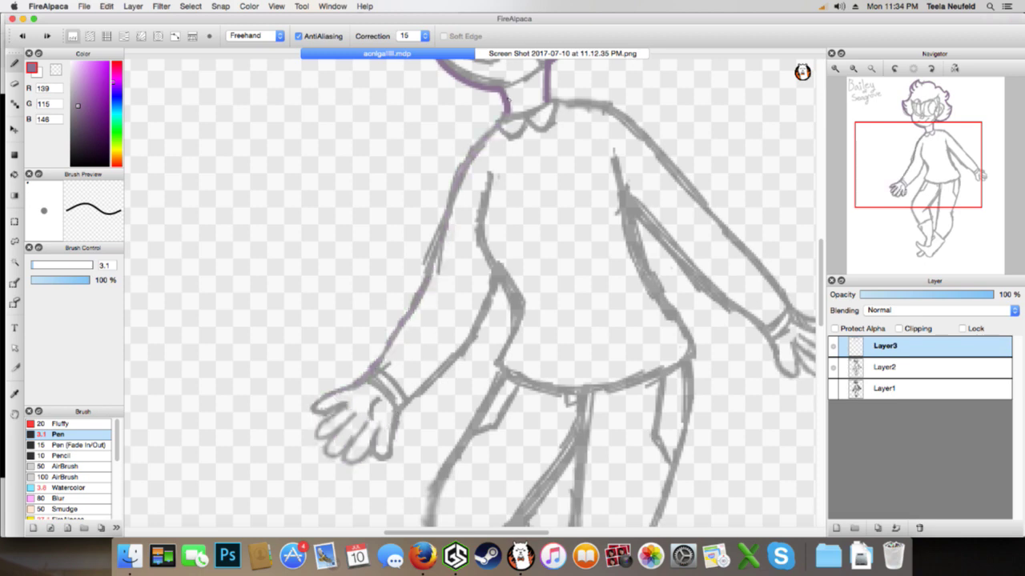
mouse_move(498, 128)
mouse_down()
mouse_move(453, 187)
mouse_move(432, 272)
mouse_move(394, 346)
mouse_move(317, 401)
mouse_move(321, 440)
mouse_move(355, 417)
mouse_move(317, 432)
mouse_move(350, 416)
mouse_move(323, 426)
mouse_move(322, 441)
mouse_move(360, 408)
mouse_up()
key(super+z)
key(super+z)
key(super+z)
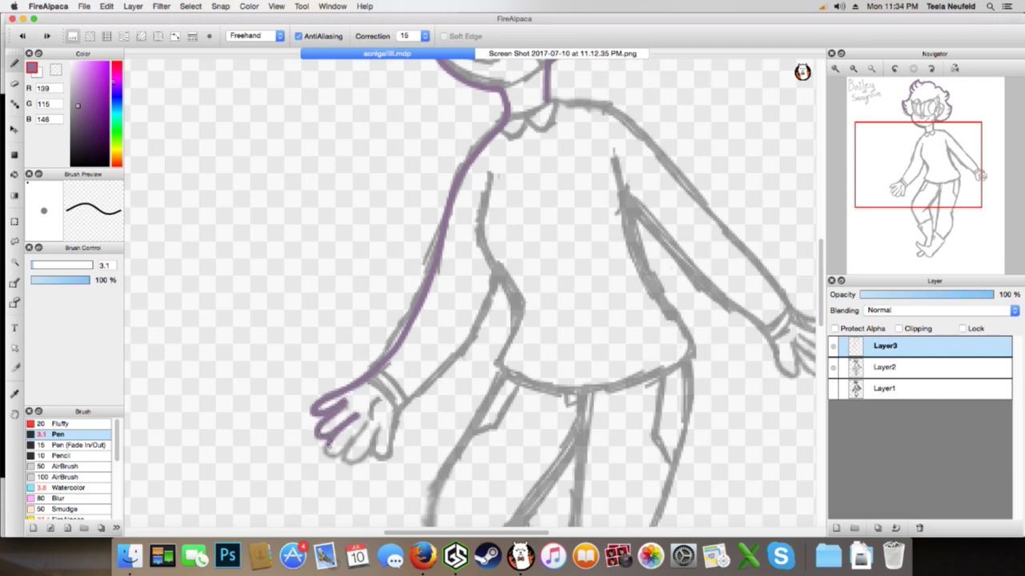
Try to outline the remaining fingers, cuff and underside of the sleeve, and undo these strokes along with the arm's outer line
mouse_move(325, 440)
mouse_down()
mouse_move(356, 446)
mouse_move(368, 418)
mouse_up()
mouse_move(343, 457)
mouse_down()
mouse_move(368, 425)
mouse_move(381, 455)
mouse_move(398, 401)
mouse_move(457, 352)
mouse_move(498, 262)
mouse_up()
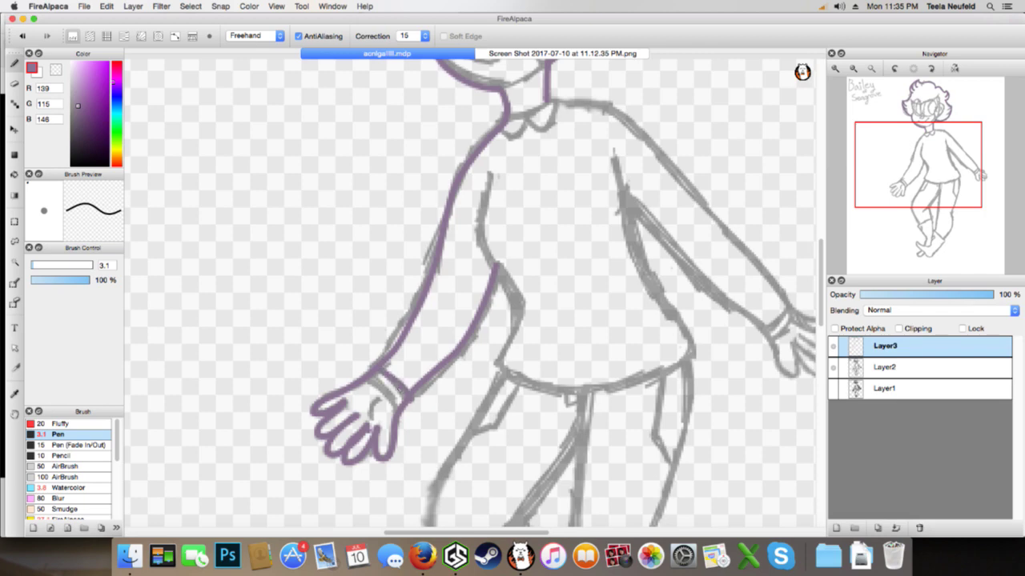
key(super+z)
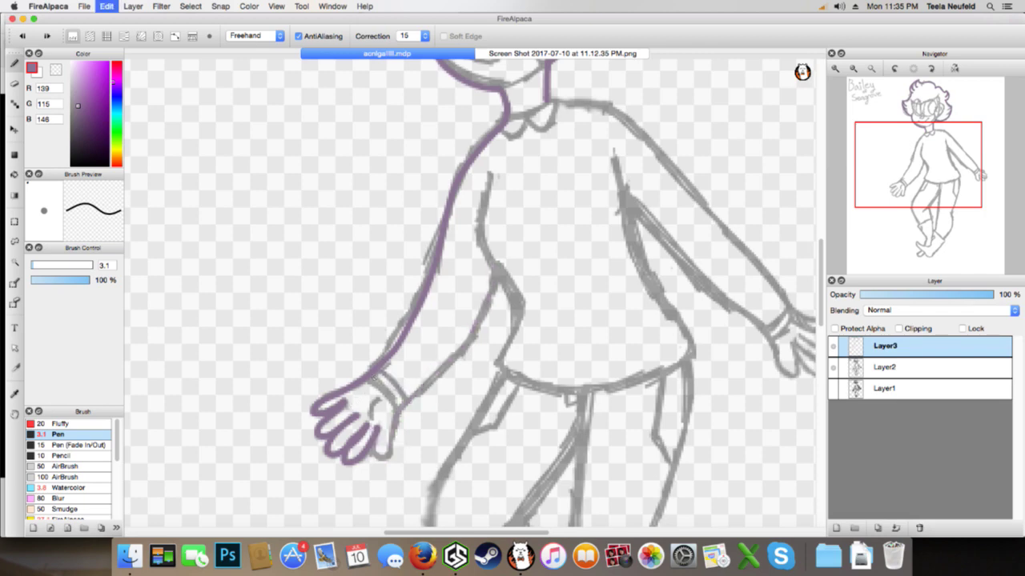
key(super+z)
key(super+z)
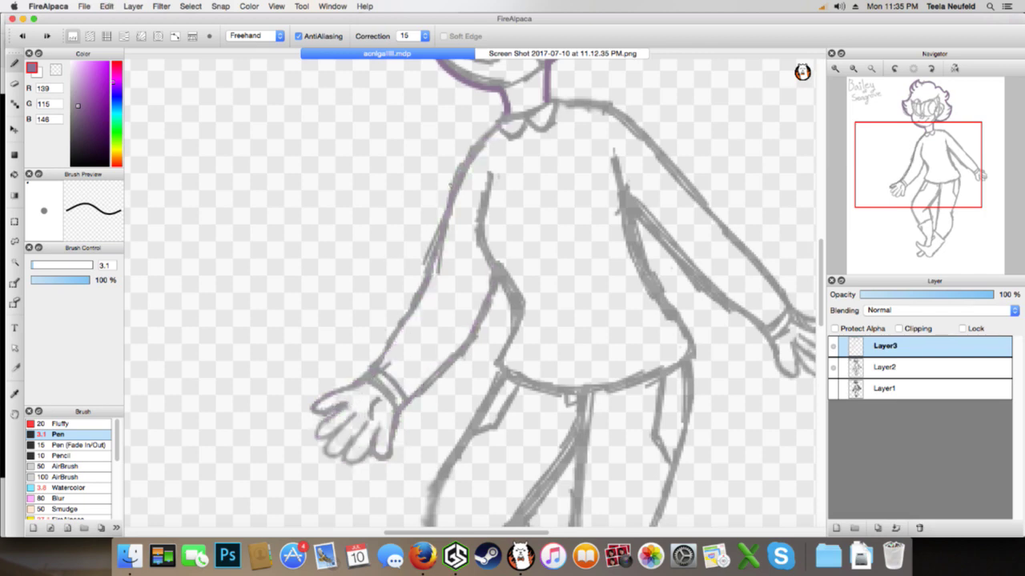
key(super+z)
Trace the arm's outer edge from the neck to the hand and around the fingertips in purple
mouse_move(504, 111)
mouse_down()
mouse_move(457, 172)
mouse_move(419, 290)
mouse_move(369, 362)
mouse_move(314, 396)
mouse_up()
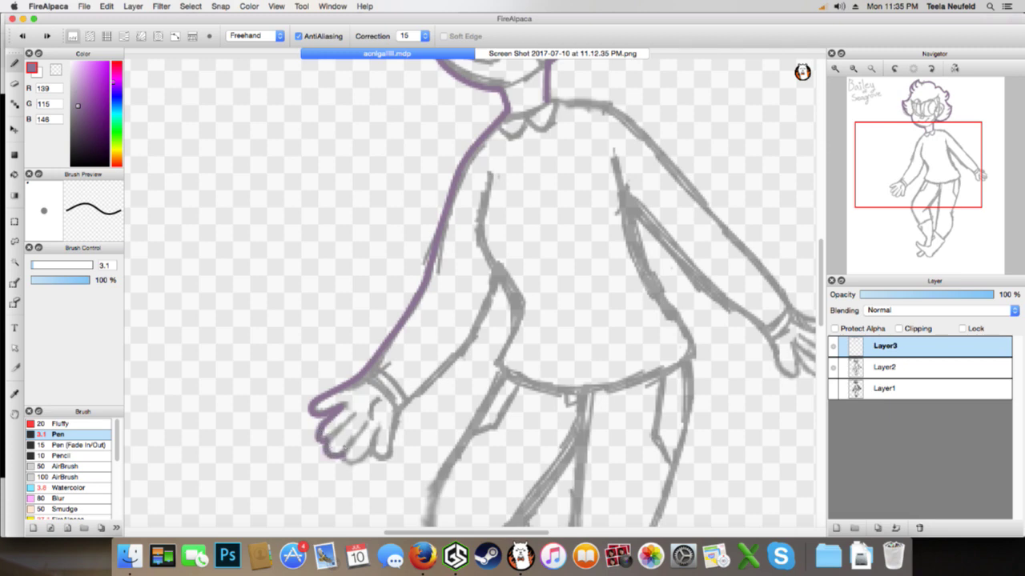
mouse_move(383, 456)
mouse_down()
mouse_move(401, 432)
mouse_move(396, 419)
mouse_up()
key(e)
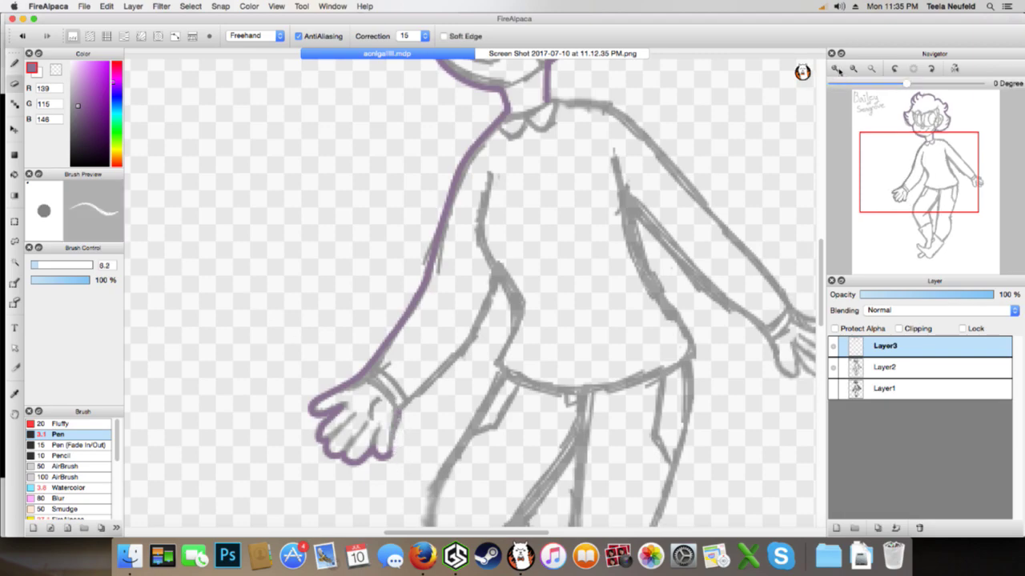
click(835, 69)
drag(918, 173, 904, 200)
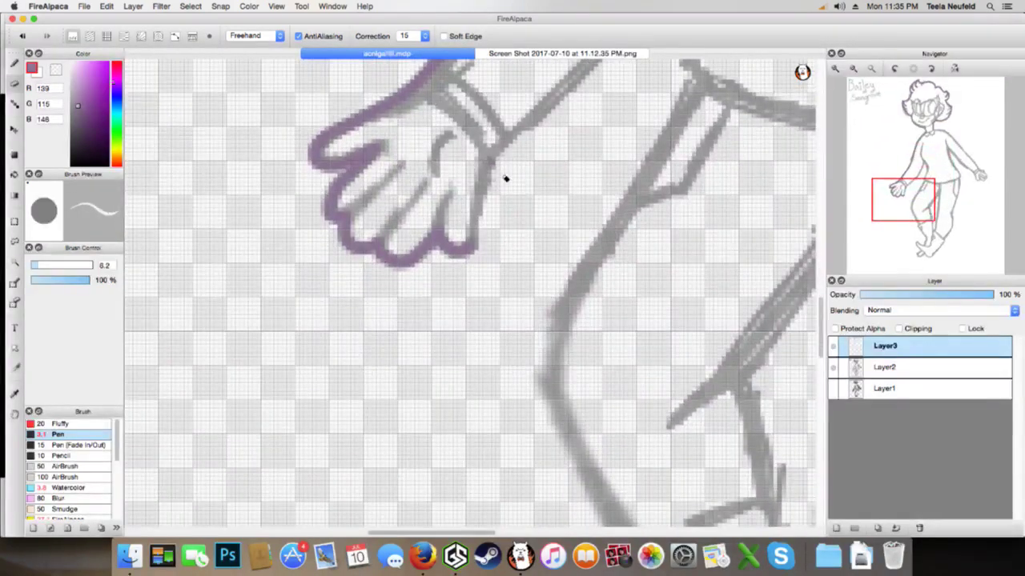
Trace the hand's inner edge, the outer trouser leg and the outline of the feet in purple with the Pen brush
key(b)
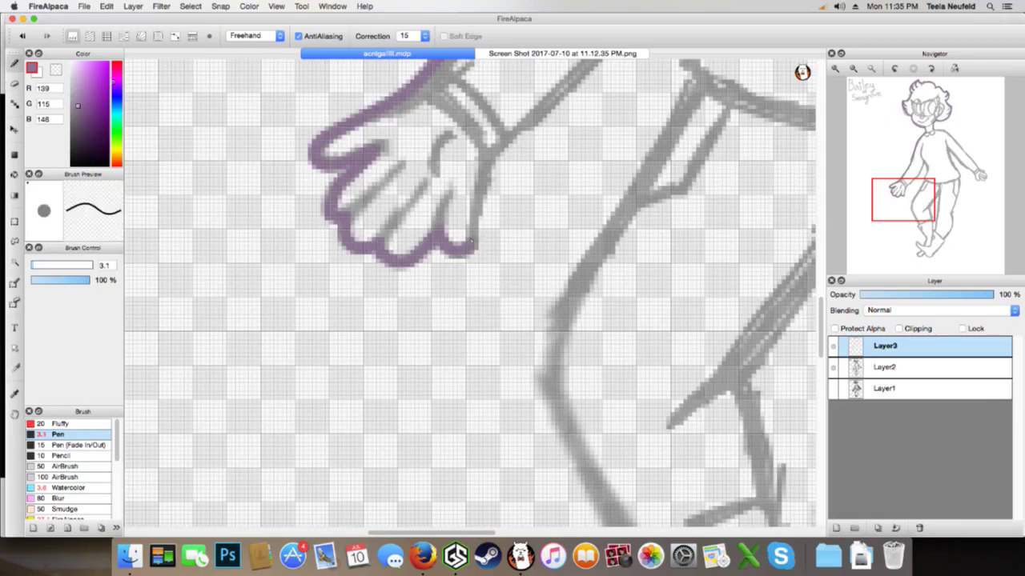
drag(471, 244, 478, 189)
drag(628, 388, 733, 267)
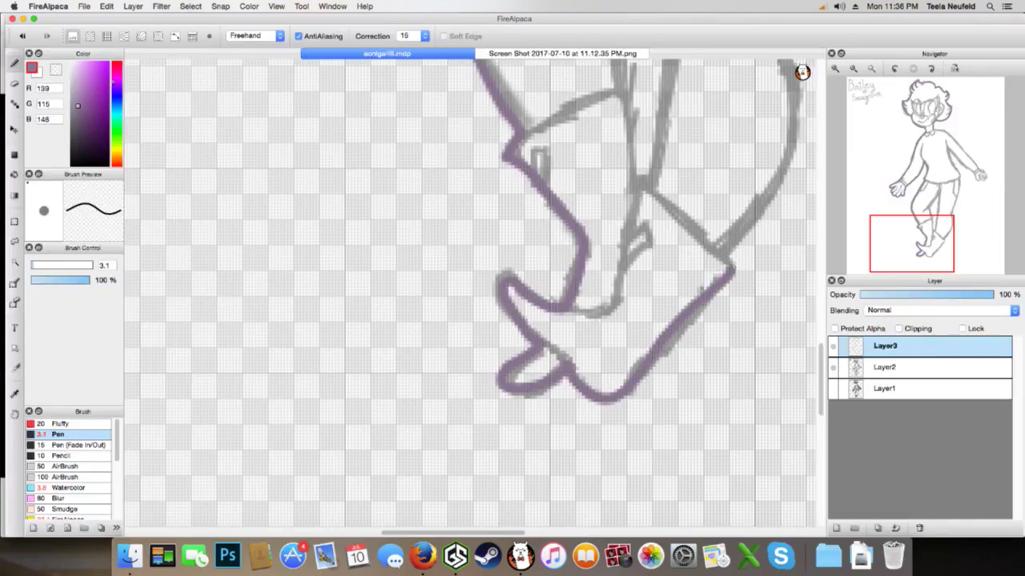
Switch to Facebook in Firefox and look through the news feed
click(422, 555)
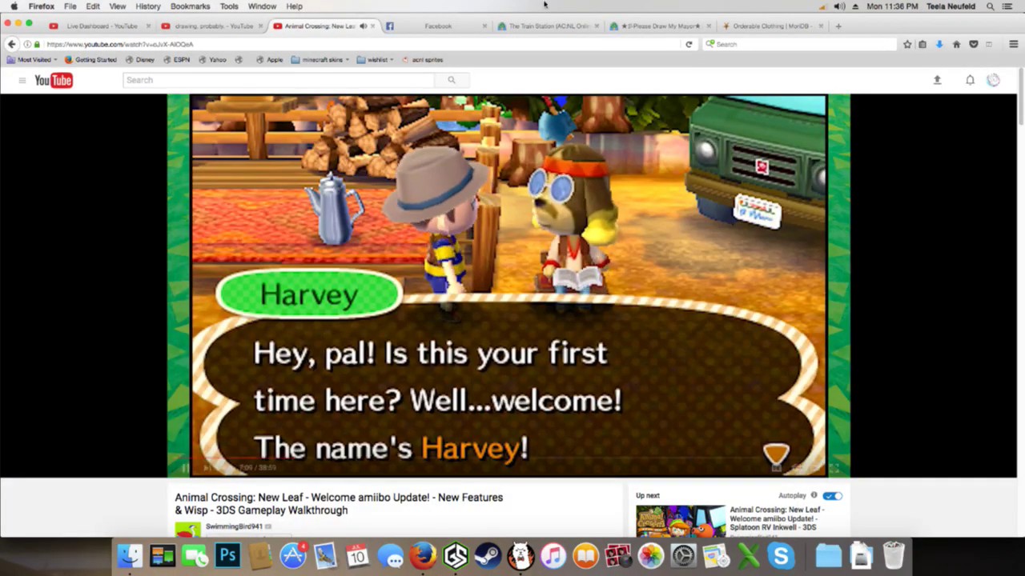
click(398, 28)
scroll(472, 271, down, 3)
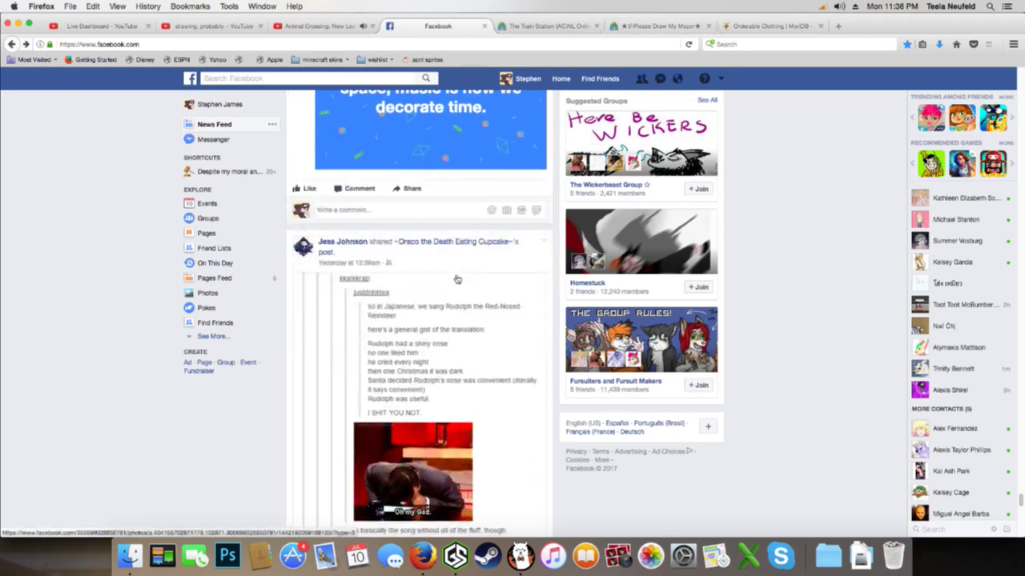
Read further down the Facebook news feed, enlarging the shared Rudolph image along the way
scroll(465, 270, down, 1)
scroll(460, 271, down, 2)
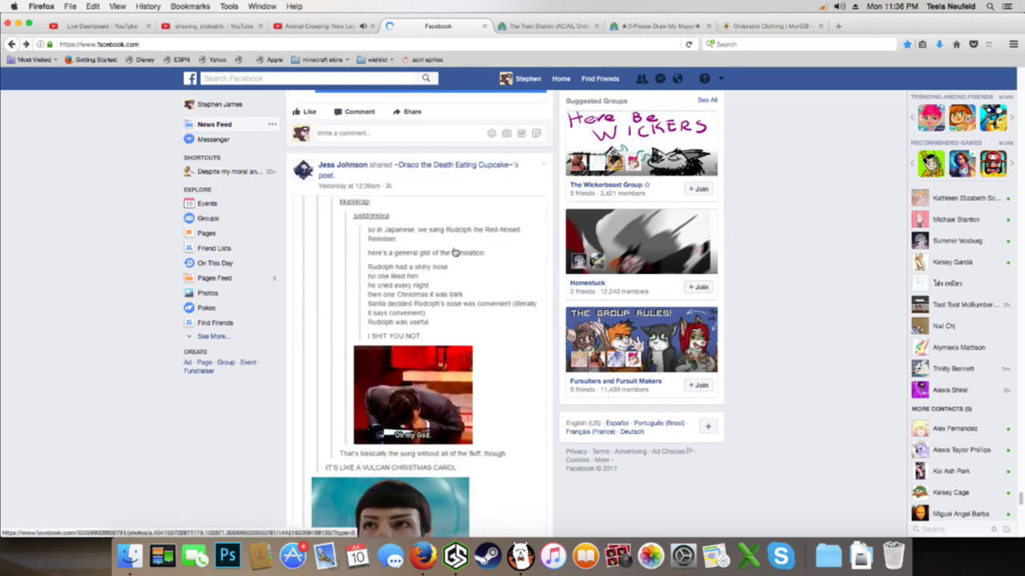
scroll(454, 252, down, 2)
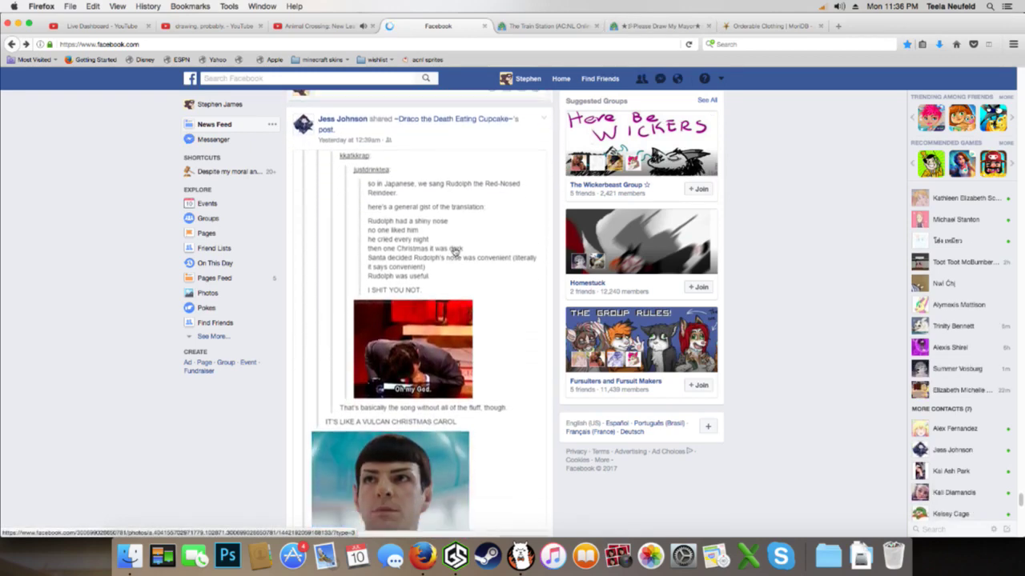
scroll(454, 253, down, 2)
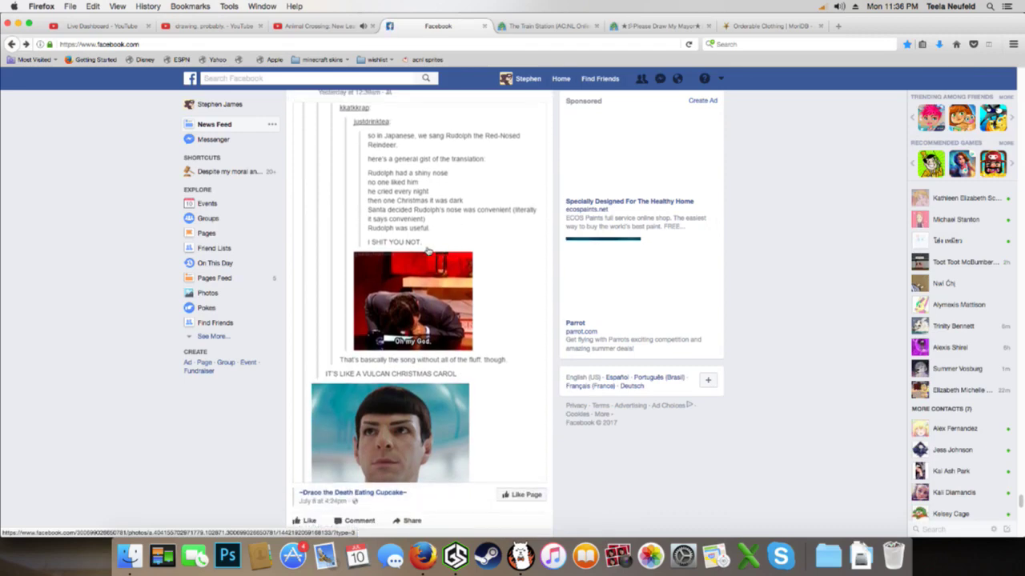
click(430, 258)
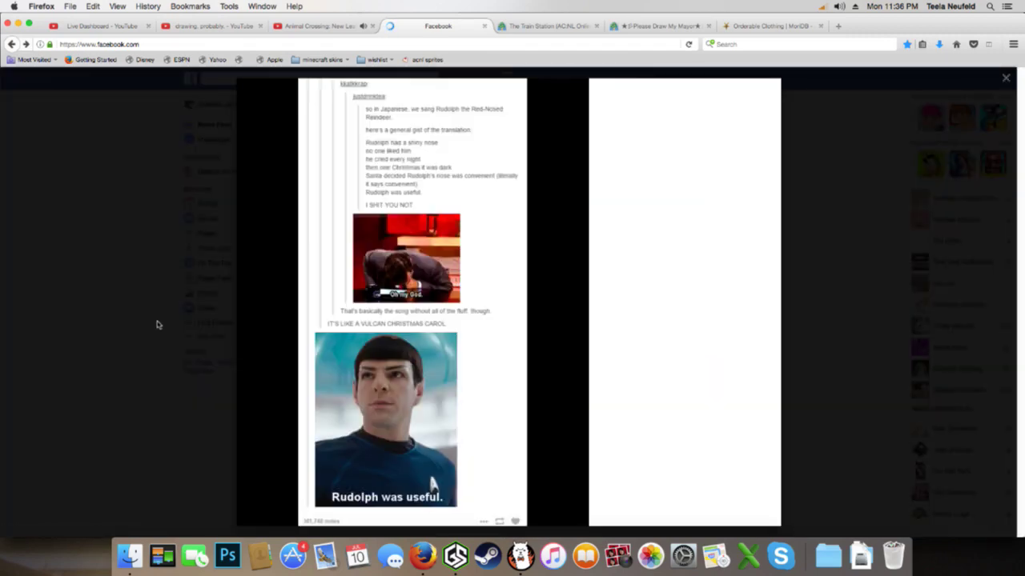
click(158, 324)
scroll(156, 320, down, 5)
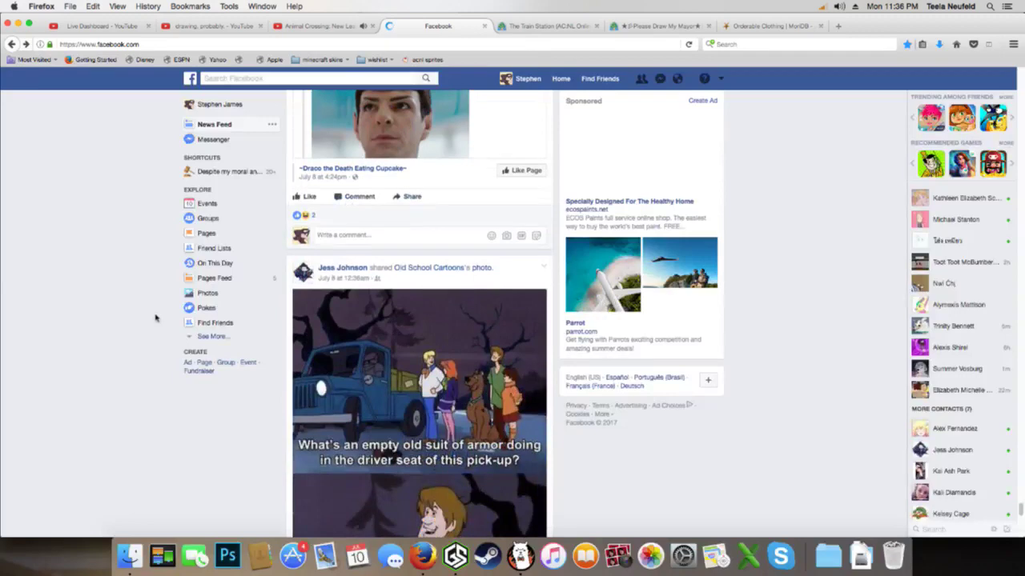
scroll(183, 362, down, 2)
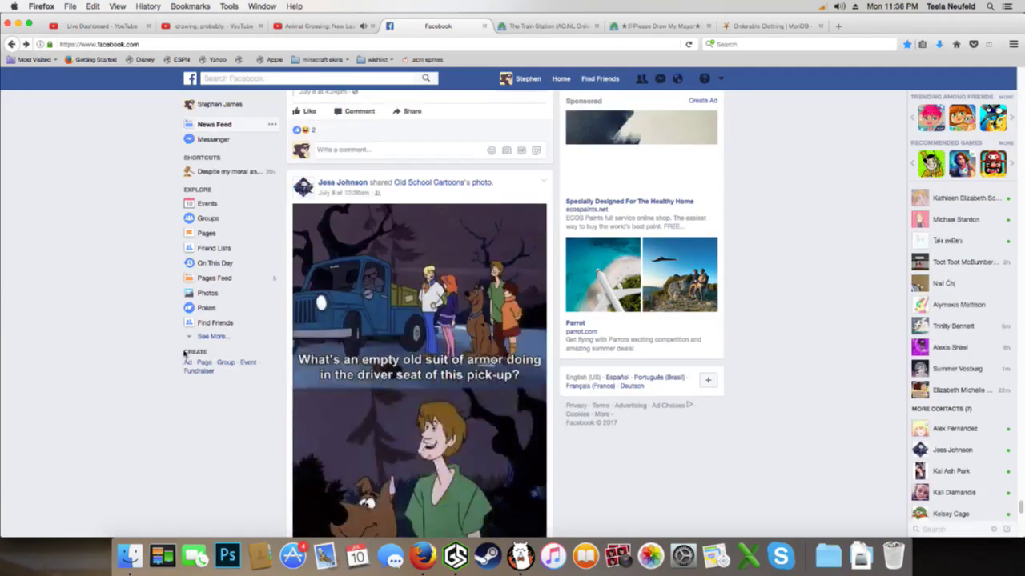
scroll(185, 354, down, 4)
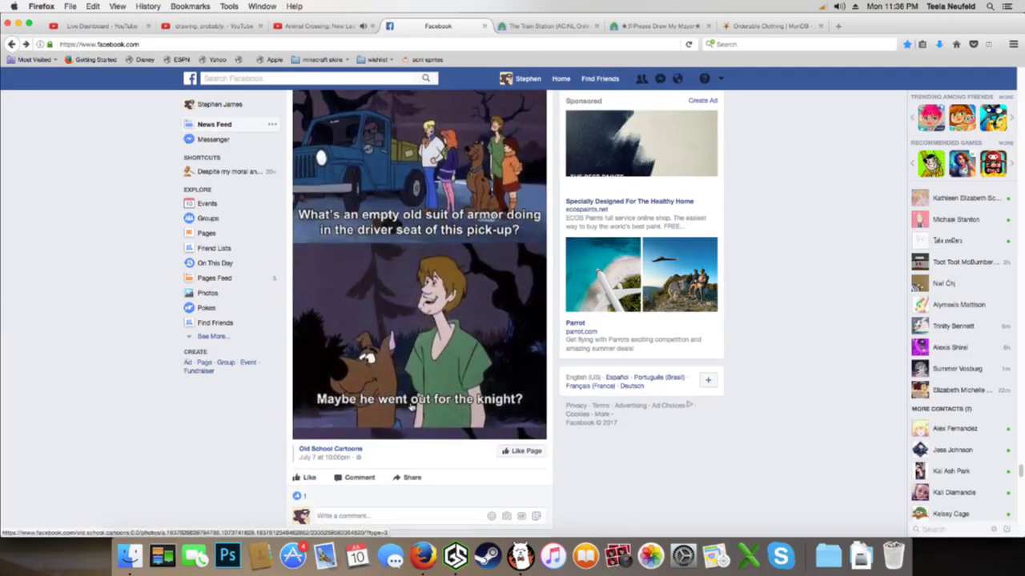
click(411, 406)
click(192, 385)
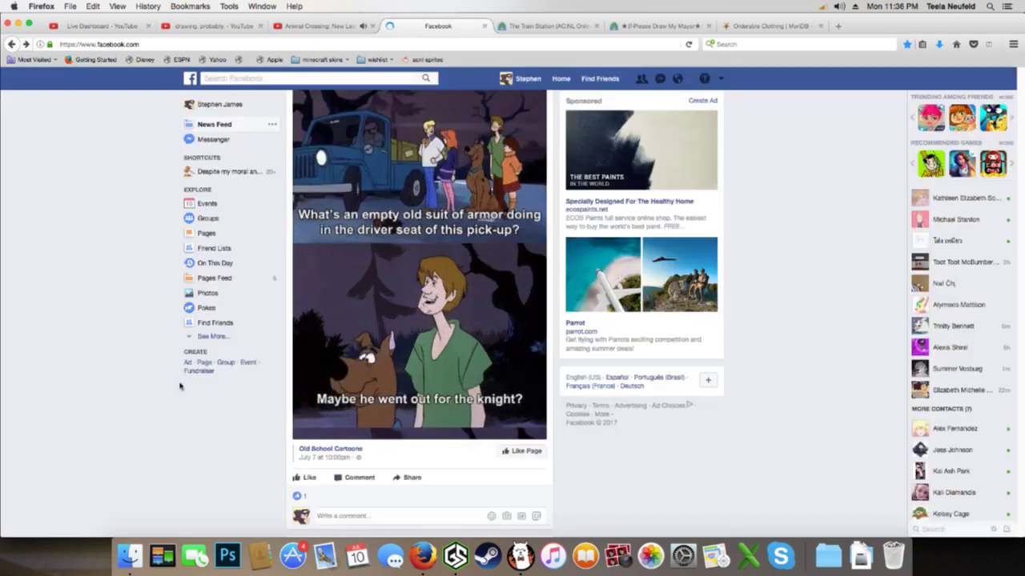
scroll(180, 386, down, 8)
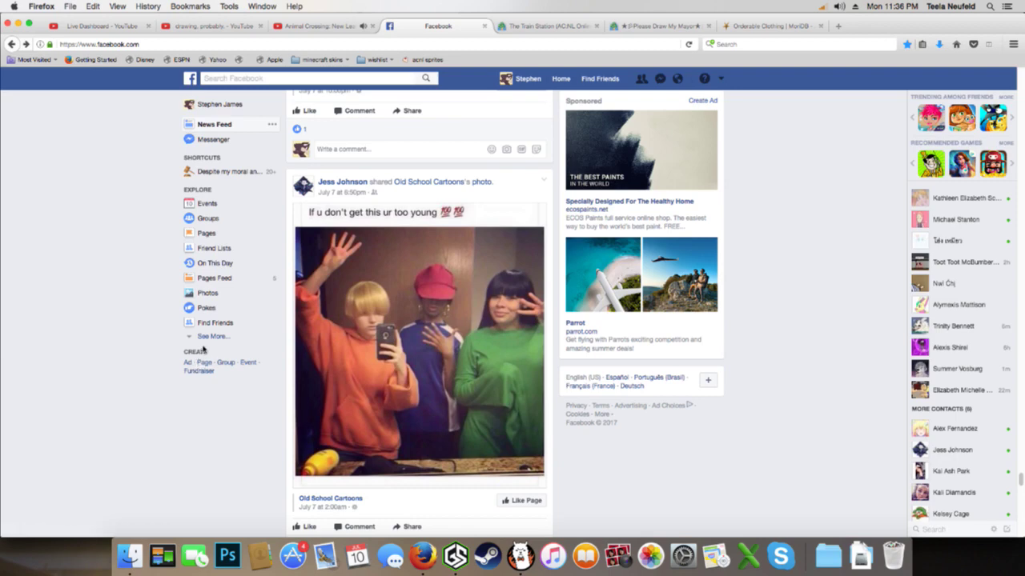
scroll(203, 349, down, 5)
scroll(204, 349, down, 8)
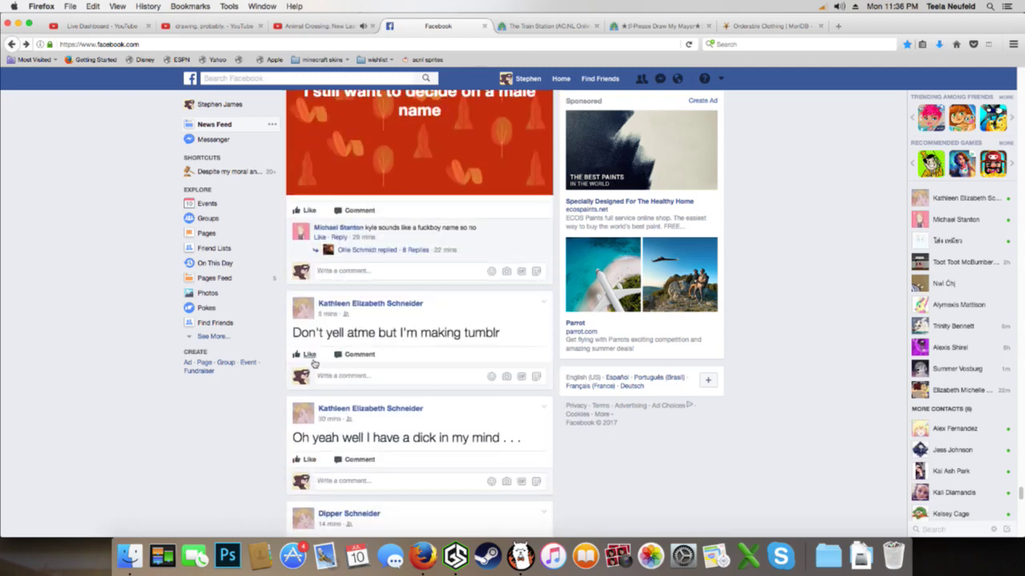
React with Love to the "Don't yell atme but I'm making tumblr" post and comment "YEET" on it
mouse_move(307, 354)
click(323, 331)
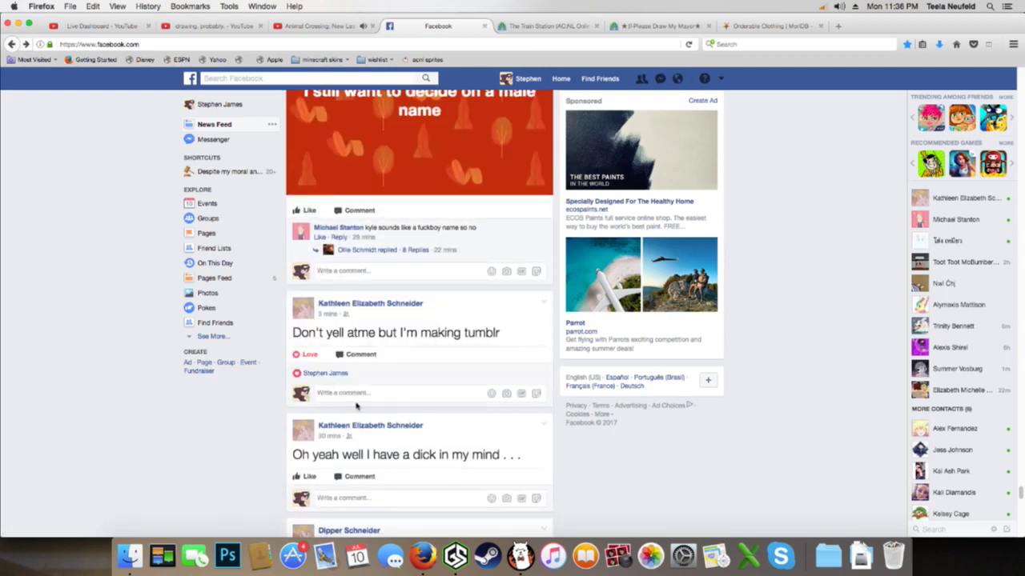
click(350, 403)
text(YEET)
key(Return)
Look through the next feed posts and read the new comments under the tumblr post
scroll(384, 320, down, 7)
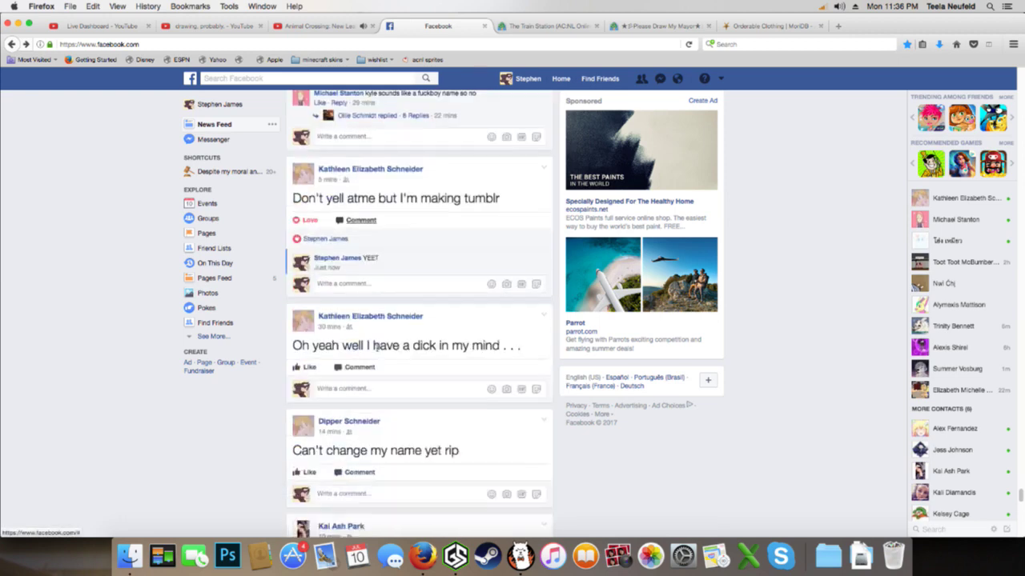
scroll(391, 294, down, 2)
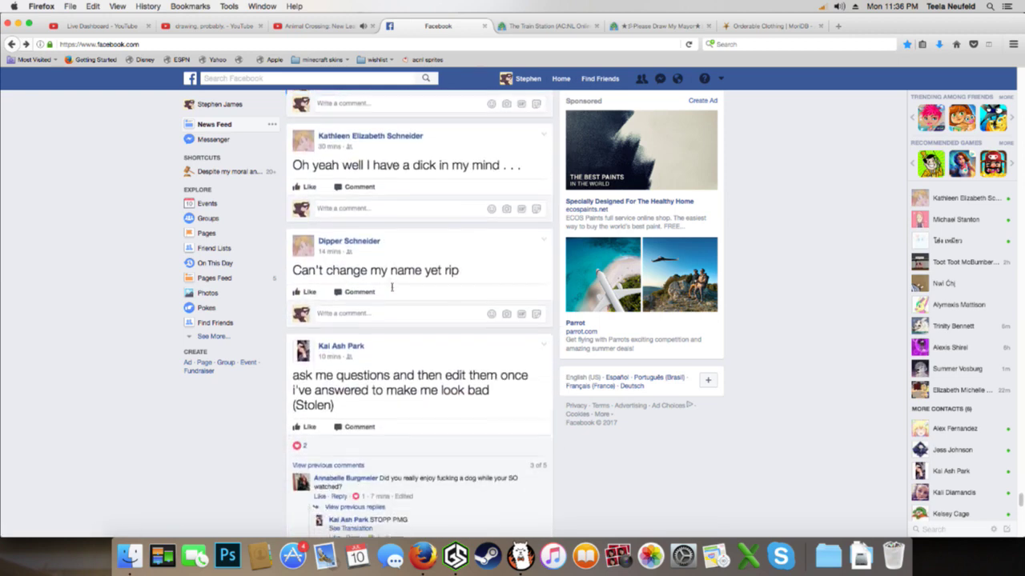
scroll(391, 286, down, 2)
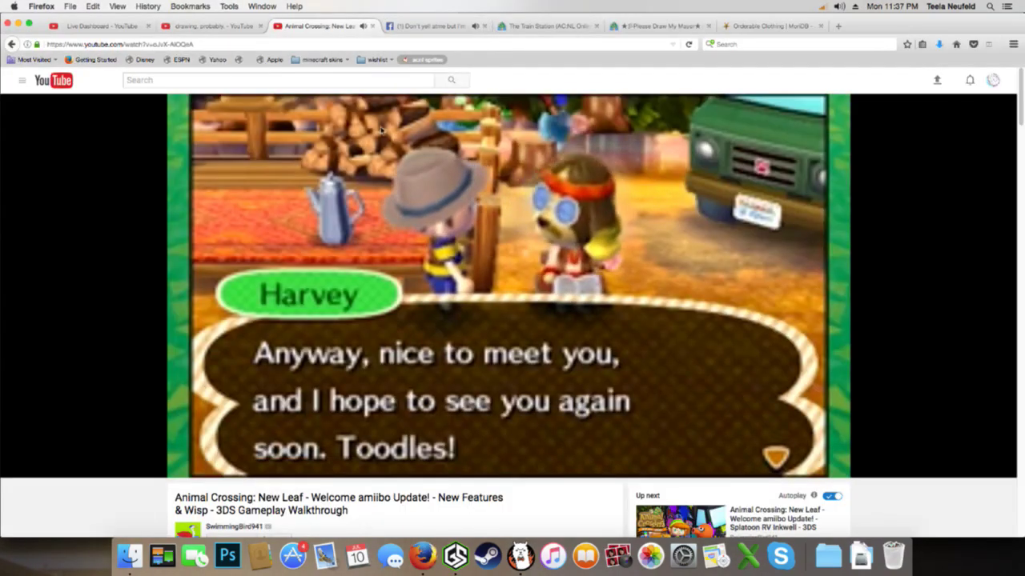
click(434, 26)
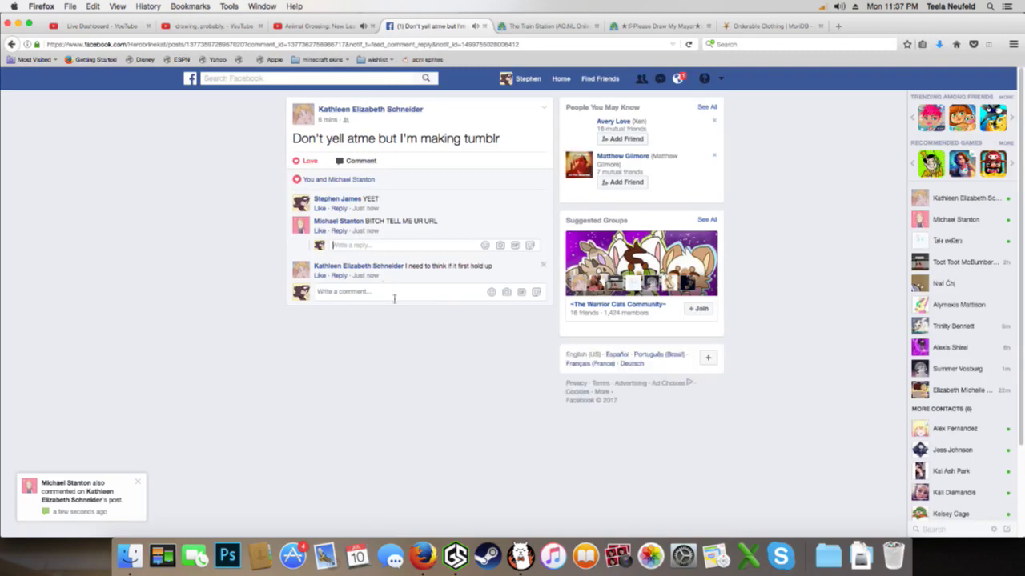
scroll(416, 317, down, 3)
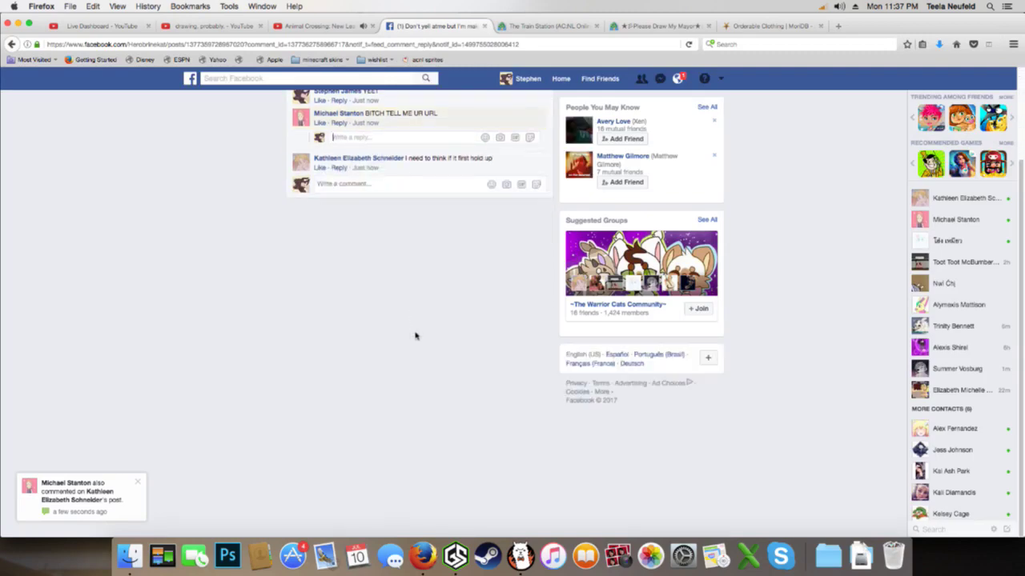
Switch to FireAlpaca and trace the inner edges of both trouser legs in purple around the gap between them
click(521, 555)
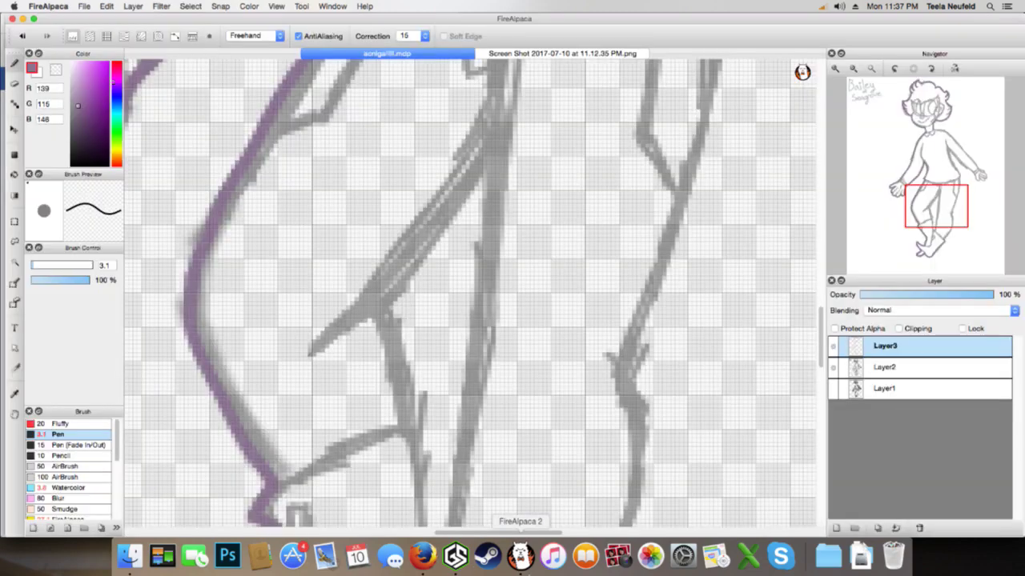
click(670, 101)
click(691, 96)
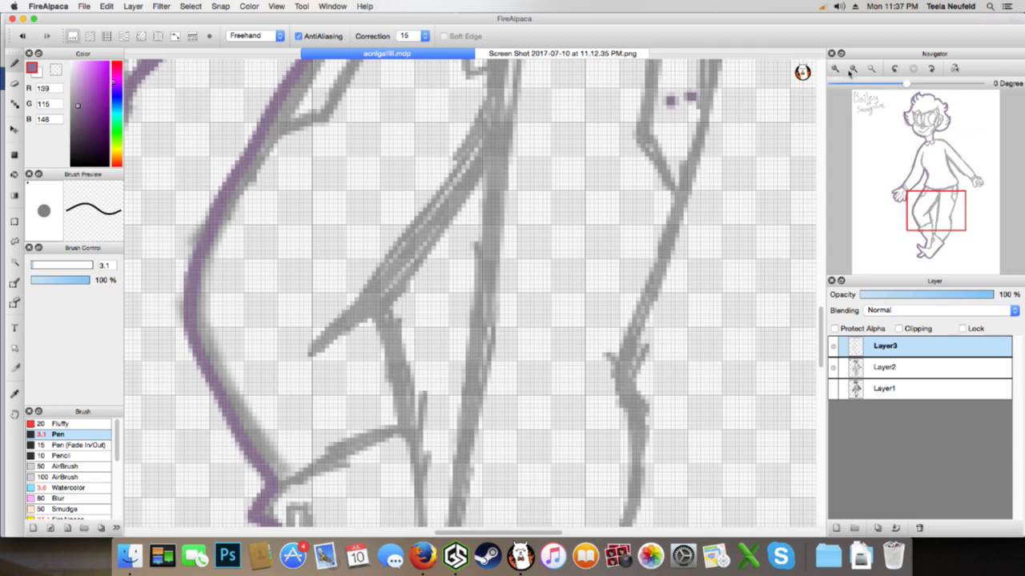
key(super+z)
key(super+z)
click(853, 69)
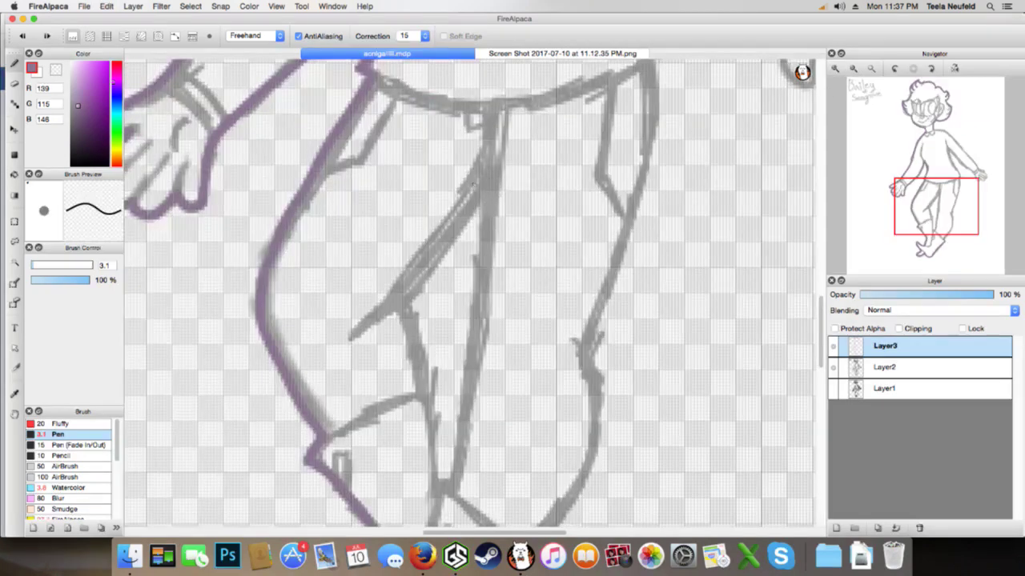
mouse_move(479, 192)
mouse_down()
mouse_move(400, 303)
mouse_move(433, 390)
mouse_move(437, 469)
mouse_up()
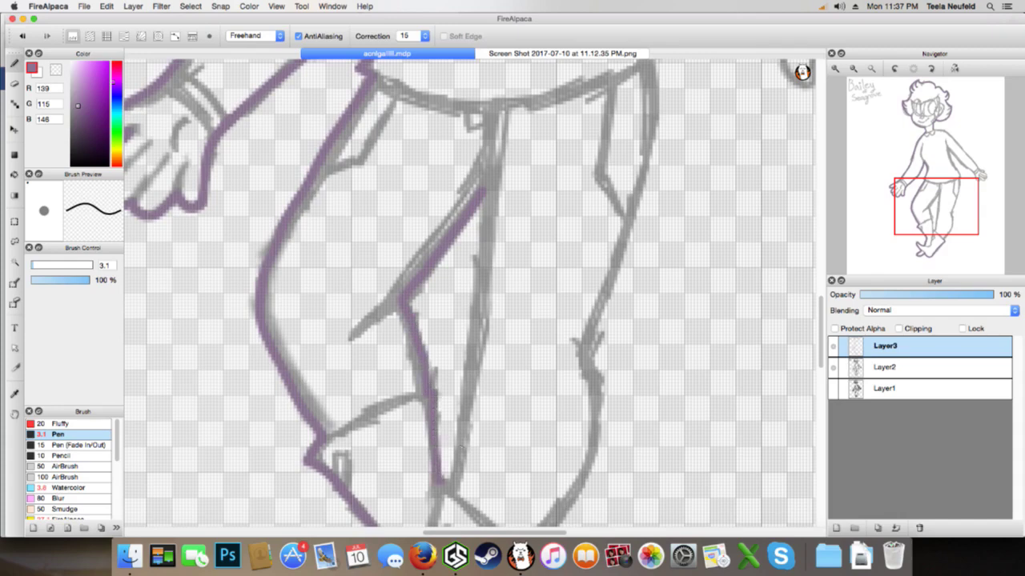
mouse_move(483, 189)
mouse_down()
mouse_move(472, 368)
mouse_move(440, 484)
mouse_up()
Trace the outer edge of the other trouser leg in purple, from the hip past the knee to the cuff
mouse_move(933, 207)
mouse_down()
mouse_move(932, 194)
mouse_move(946, 220)
mouse_up()
mouse_move(503, 233)
mouse_down()
mouse_move(518, 267)
mouse_move(519, 325)
mouse_move(473, 410)
mouse_move(440, 437)
mouse_up()
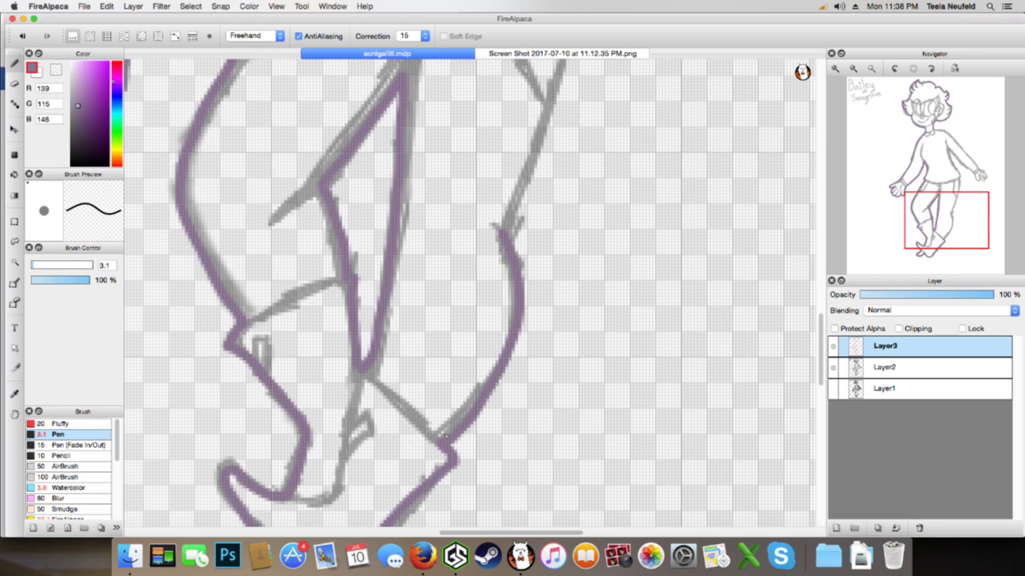
scroll(469, 293, up, 4)
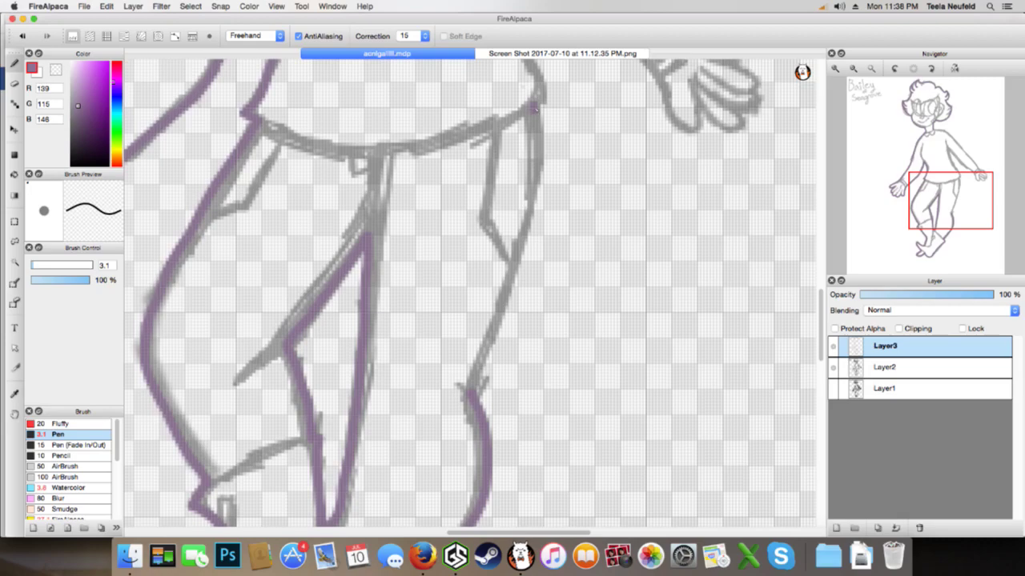
scroll(534, 109, up, 5)
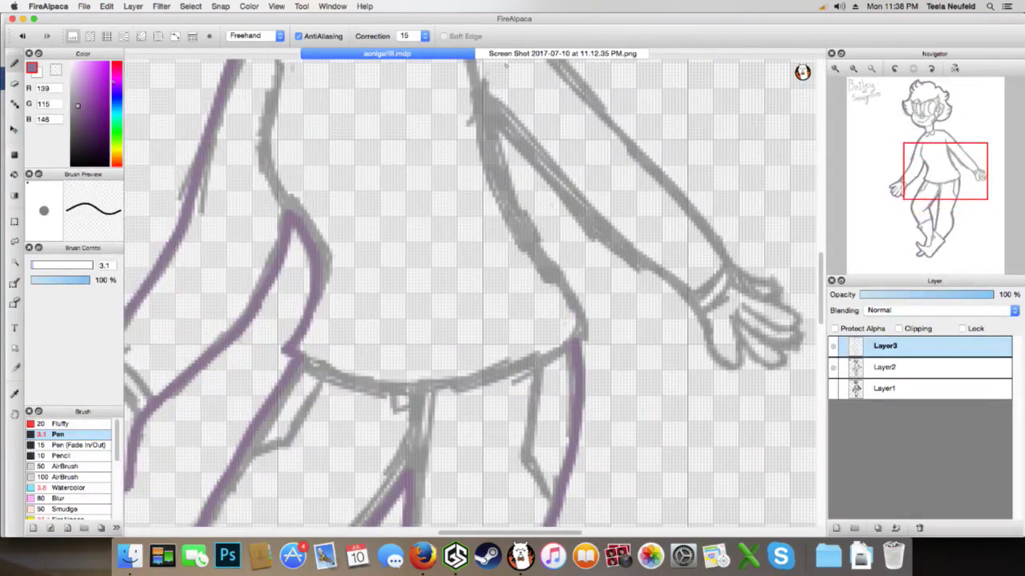
Trace the sweater's side down to the hem, the underside of the adjoining arm and the outline of its hand
drag(530, 225, 583, 323)
mouse_move(492, 122)
mouse_down()
mouse_move(682, 296)
mouse_move(709, 343)
mouse_move(732, 361)
mouse_move(786, 362)
mouse_move(802, 322)
mouse_move(668, 184)
mouse_up()
drag(952, 183, 958, 180)
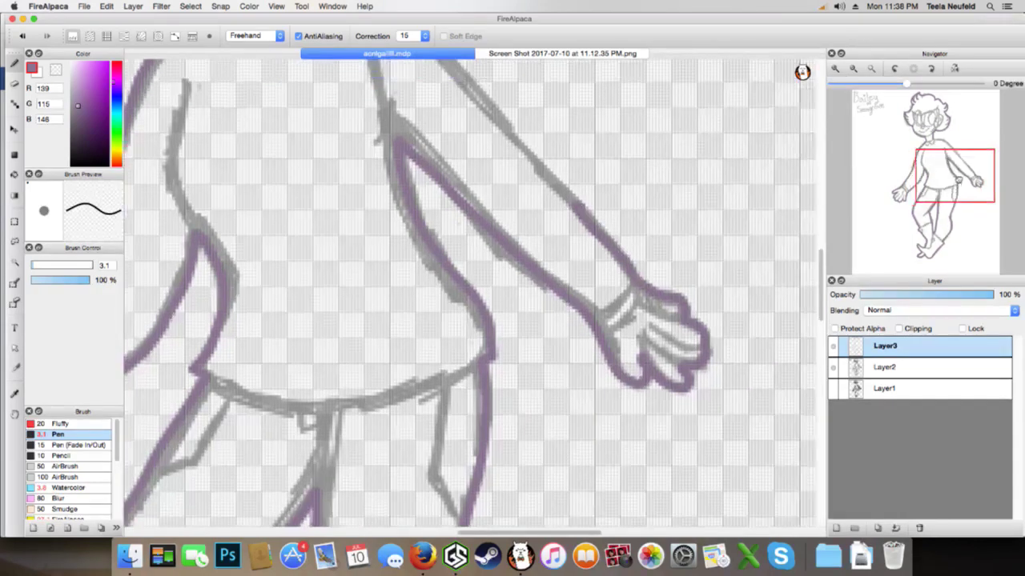
Try to trace the outstretched arm's outer edge from the shoulder towards the wrist, and undo the latest strokes
scroll(587, 89, up, 3)
drag(439, 104, 579, 276)
scroll(535, 240, down, 3)
key(super+z)
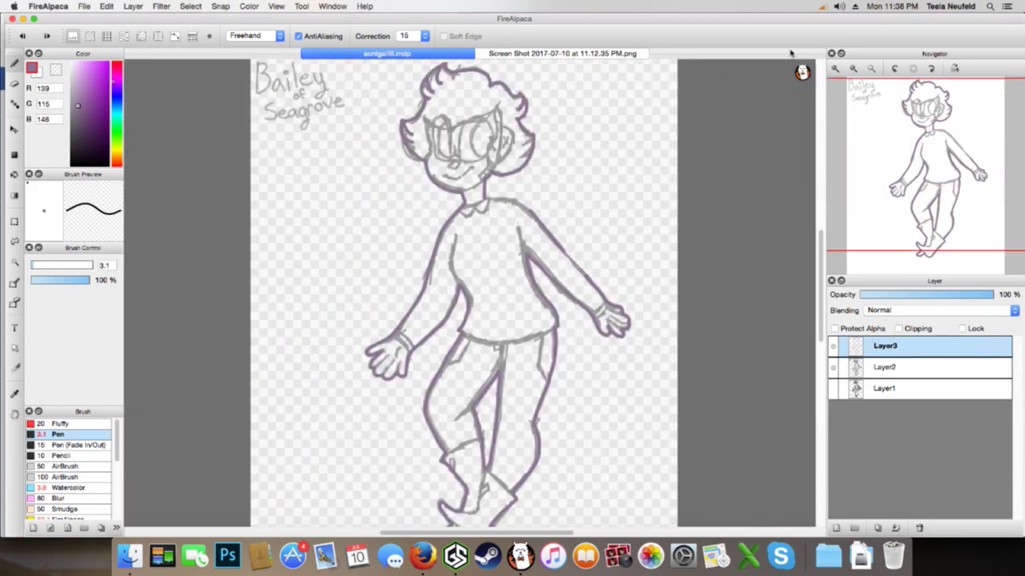
key(super+z)
Trace the arm's outer edge in purple from the neck over the shoulder down to the wrist
click(836, 69)
click(835, 69)
click(836, 69)
drag(908, 175, 938, 151)
mouse_move(349, 210)
mouse_down()
mouse_move(405, 243)
mouse_move(526, 382)
mouse_up()
mouse_move(563, 422)
mouse_down()
mouse_move(385, 220)
mouse_move(269, 194)
mouse_up()
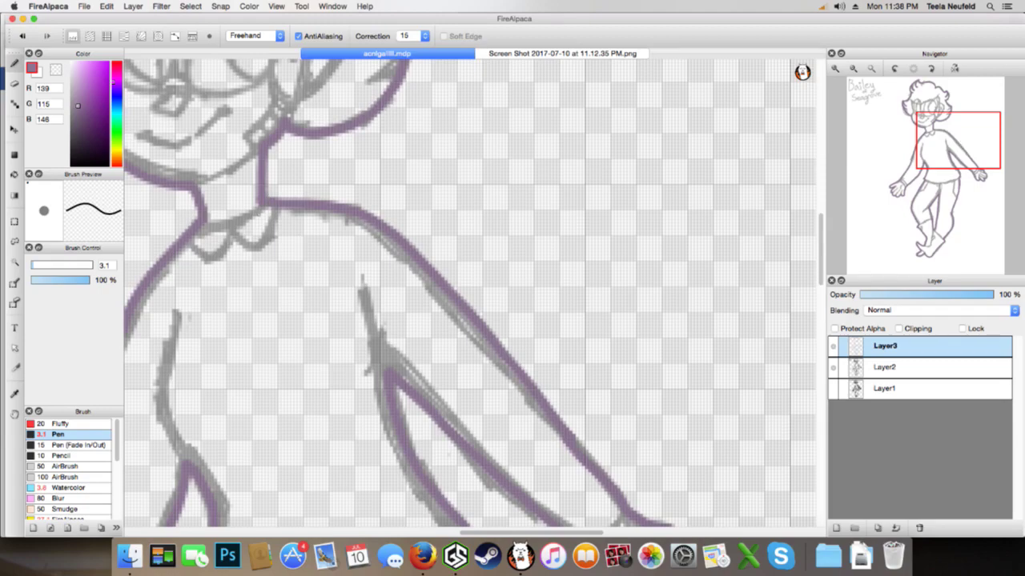
scroll(472, 293, down, 10)
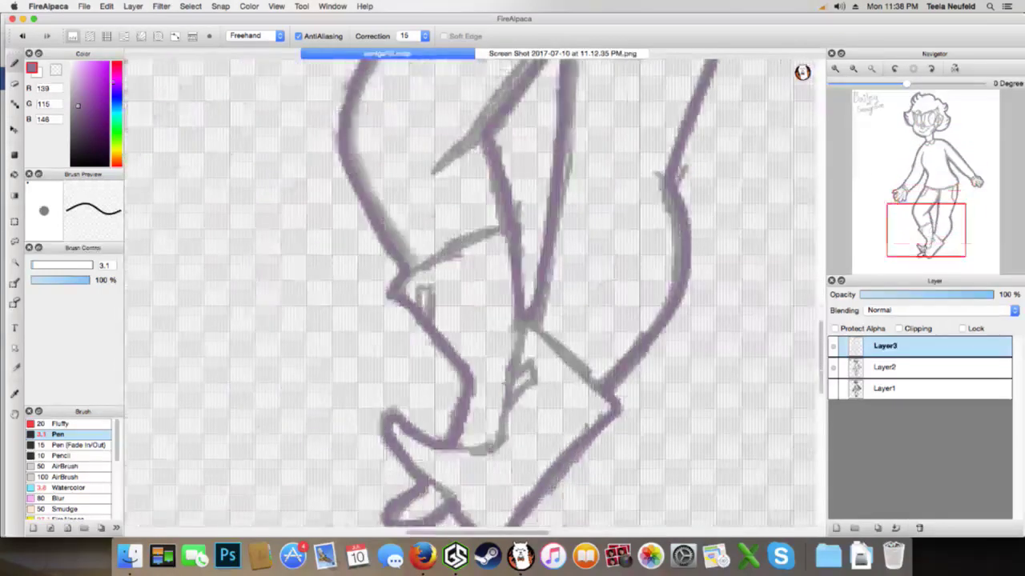
scroll(472, 292, down, 2)
scroll(472, 292, up, 2)
scroll(472, 292, down, 3)
Switch to the Animal Crossing: New Leaf video in Firefox, skip back a little and watch it
click(422, 556)
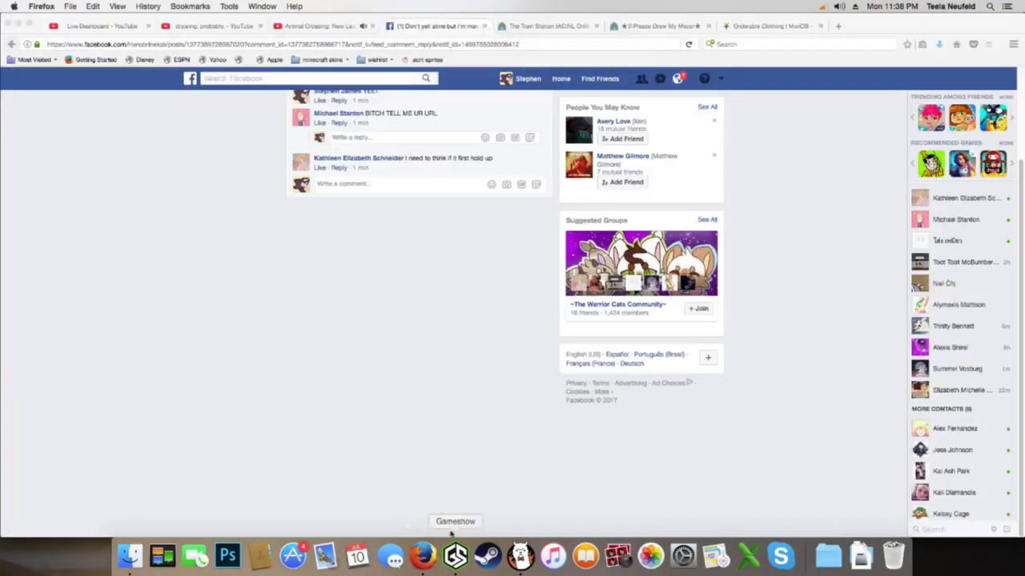
click(316, 27)
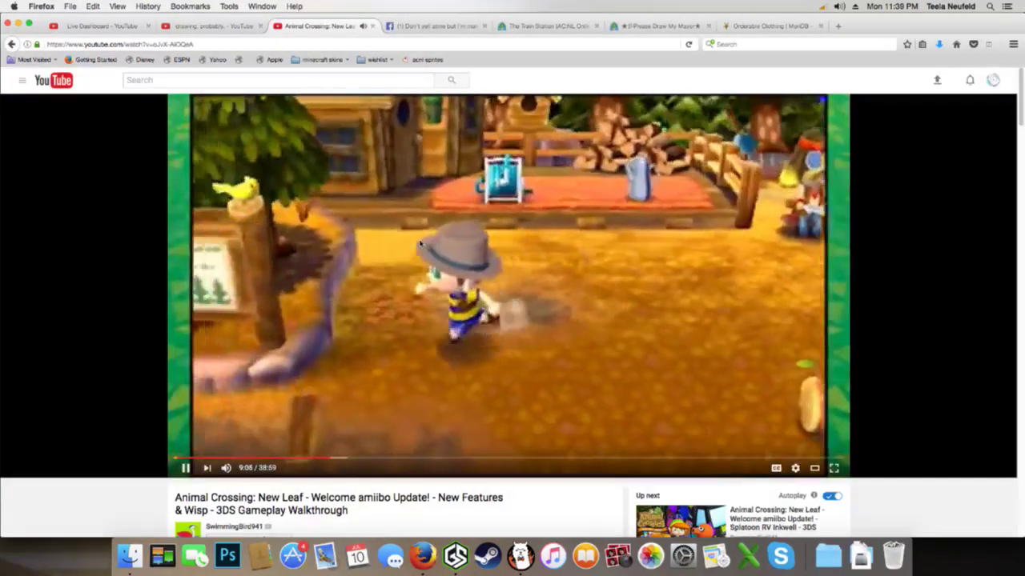
key(Left)
key(Left)
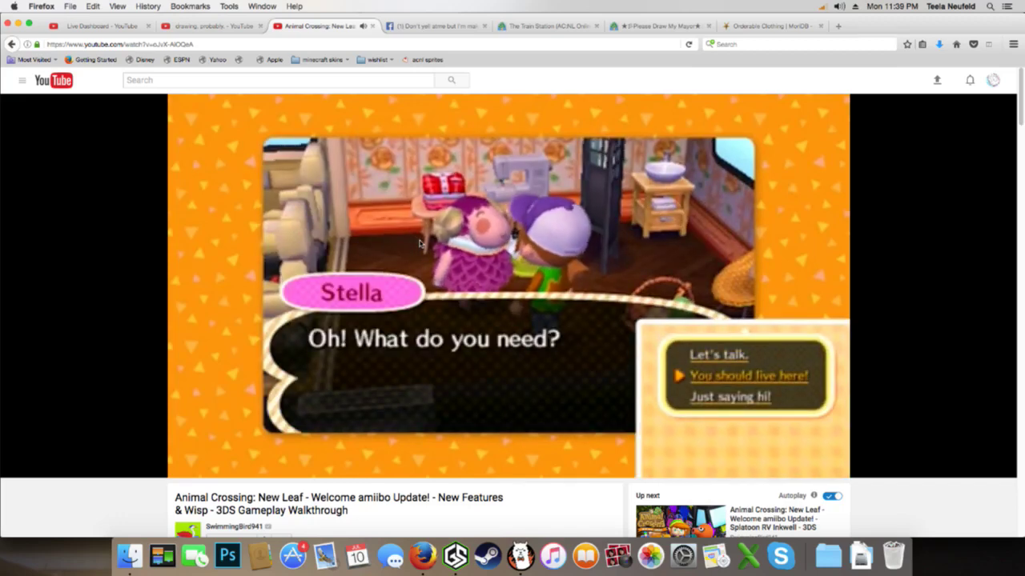
Switch to Facebook, check the notifications and return to the home news feed
click(439, 26)
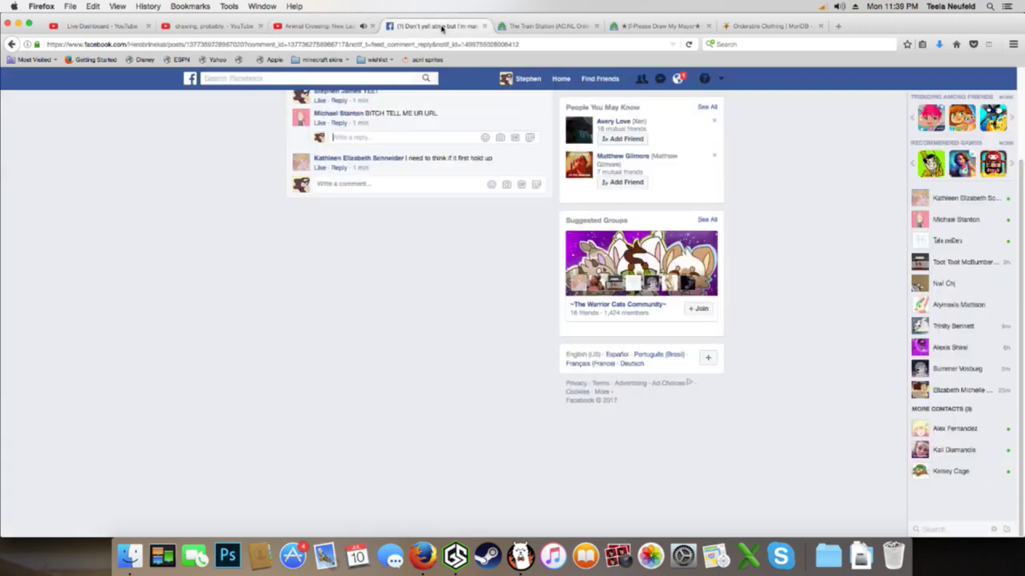
click(678, 78)
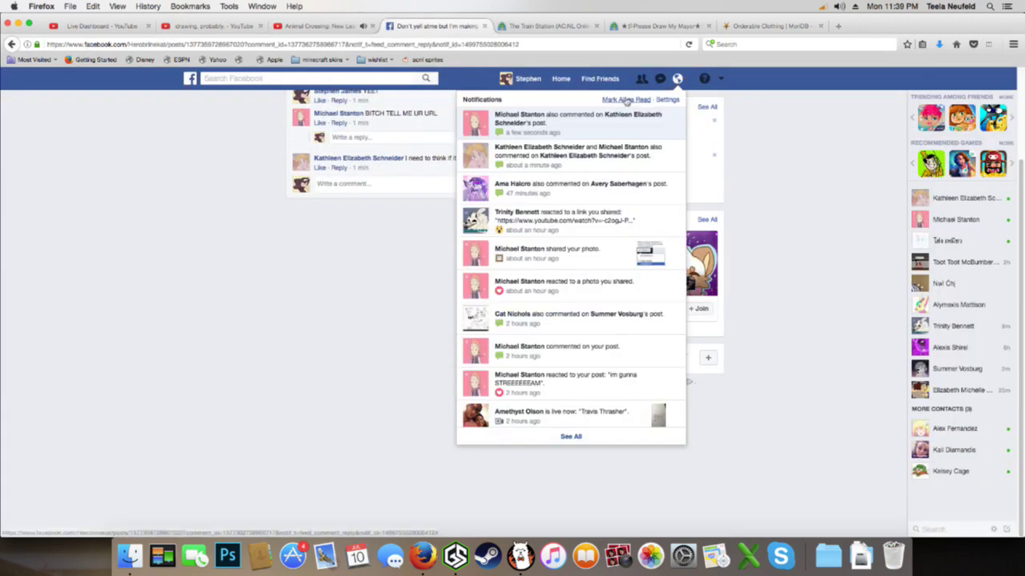
click(558, 81)
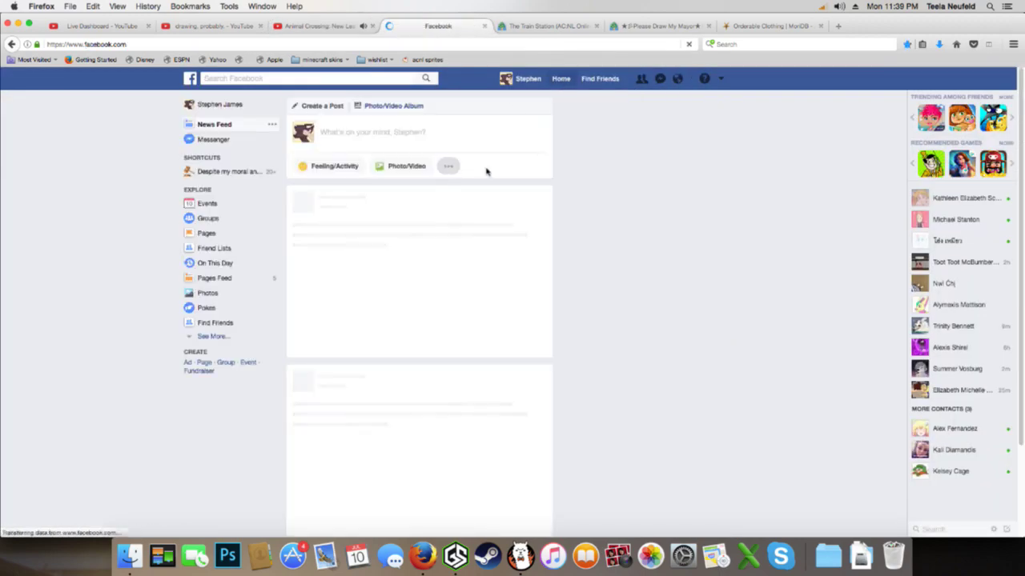
Expand the hidden replies under the "I still want to decide on a male name" post and read the thread
scroll(517, 179, down, 2)
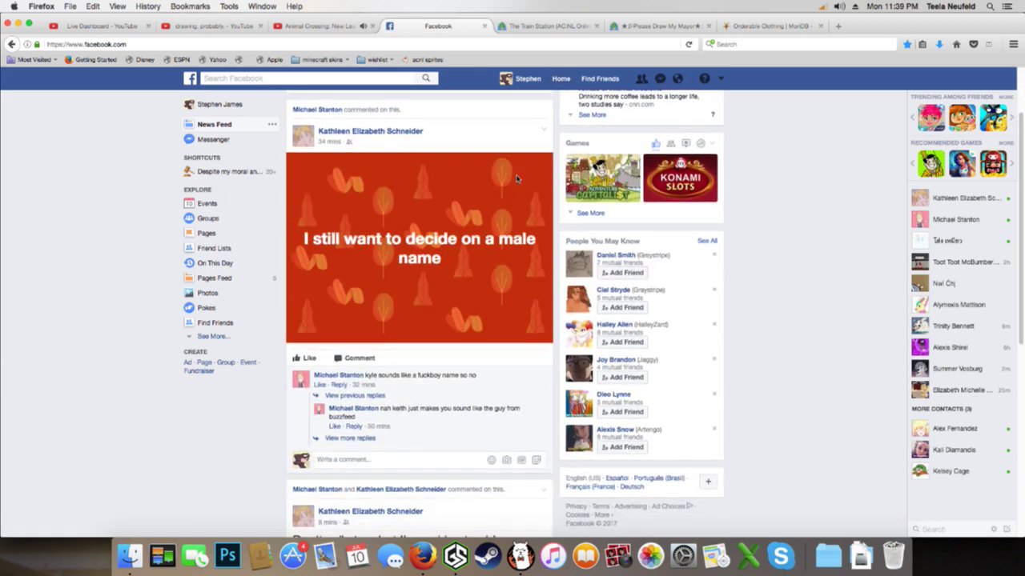
click(356, 395)
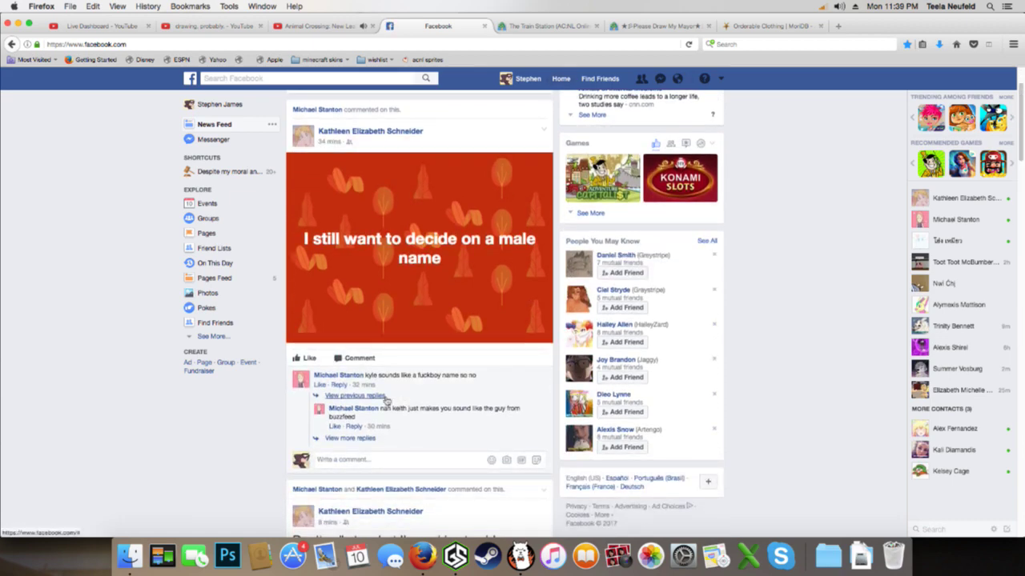
click(361, 450)
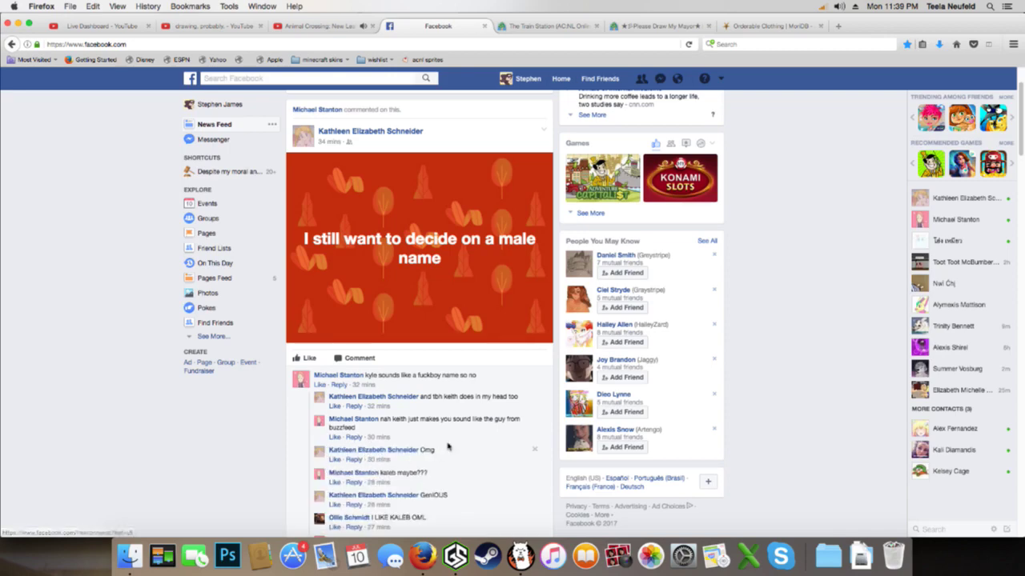
scroll(456, 436, down, 3)
scroll(474, 416, down, 3)
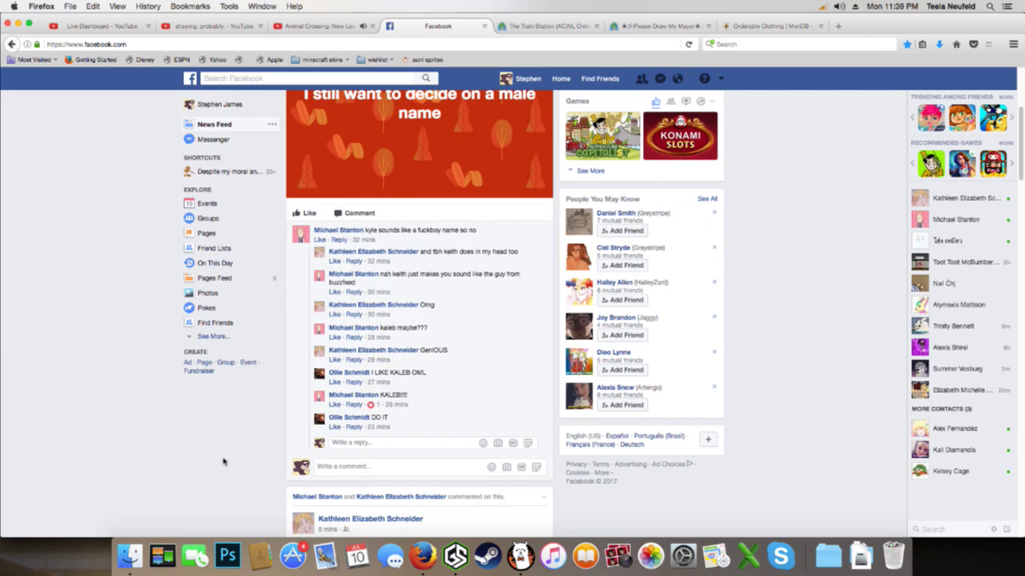
Browse further through the news feed and expand the replies on the "Headcanons for me?" post
scroll(224, 462, down, 10)
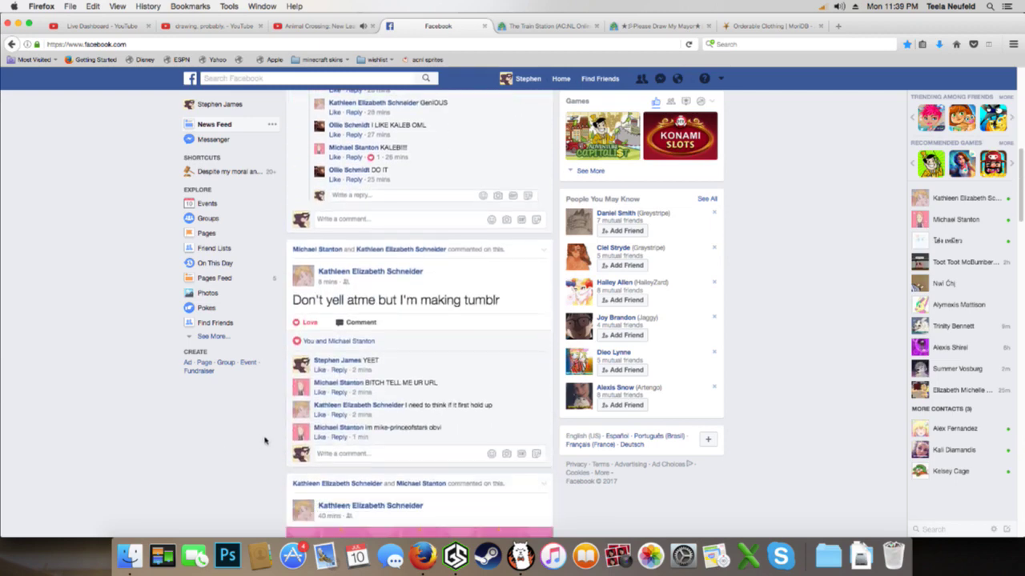
scroll(265, 440, down, 8)
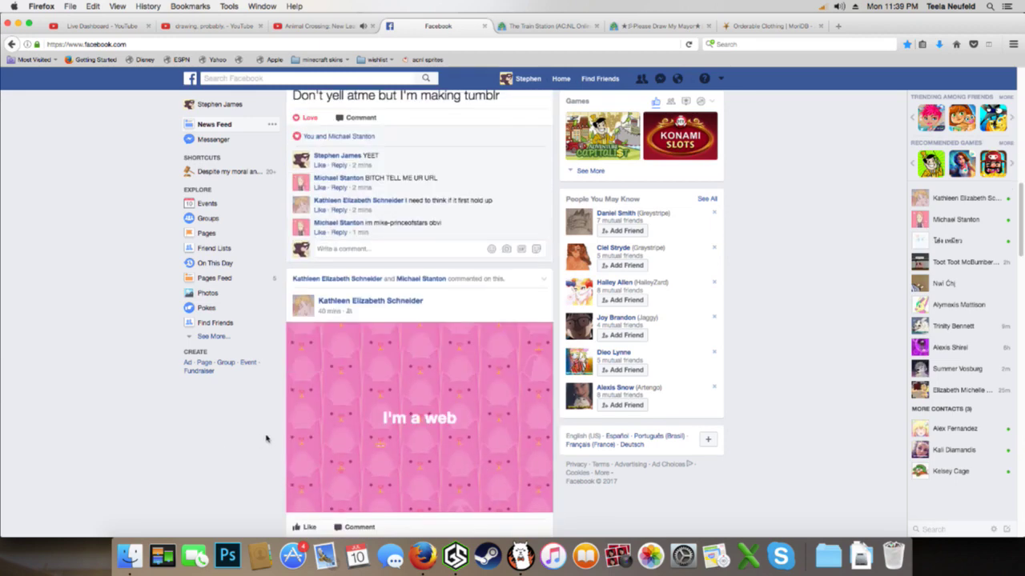
scroll(270, 438, down, 20)
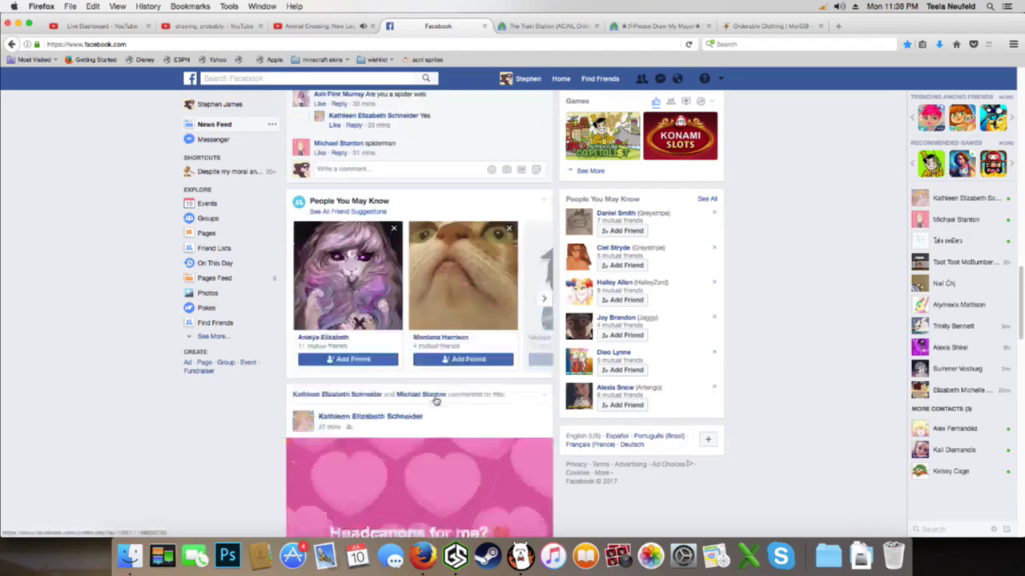
scroll(436, 399, down, 20)
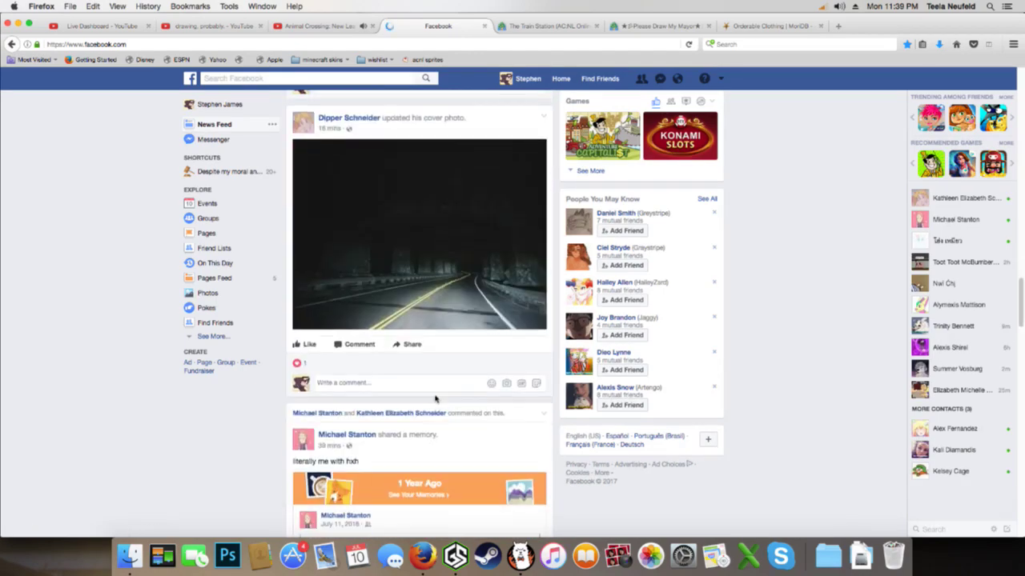
scroll(430, 336, up, 6)
scroll(404, 192, up, 9)
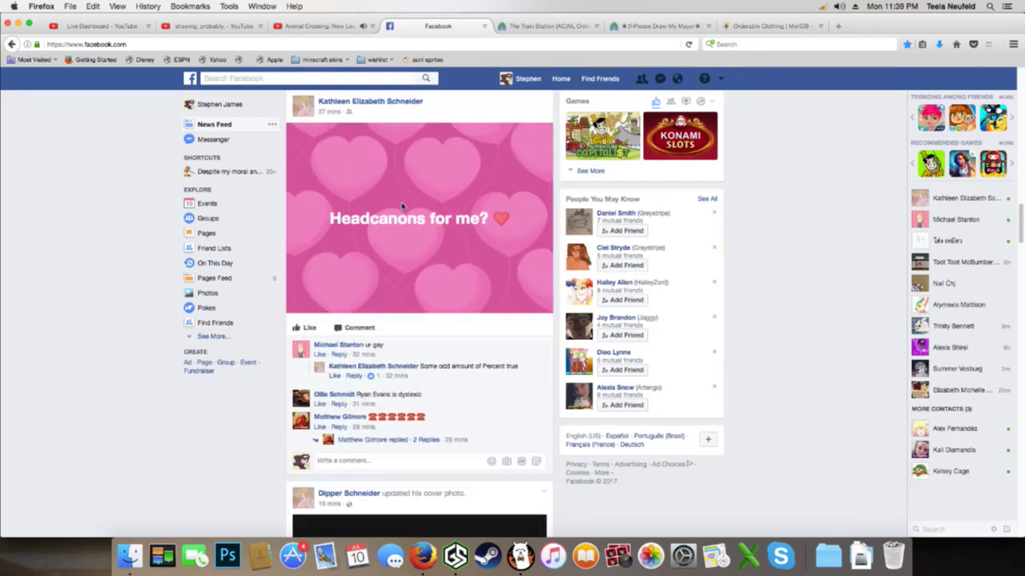
click(414, 441)
View the shared "Tap Quickly to Do Pushups" photo, page through its Mobile Uploads album and close the viewer
scroll(481, 417, down, 18)
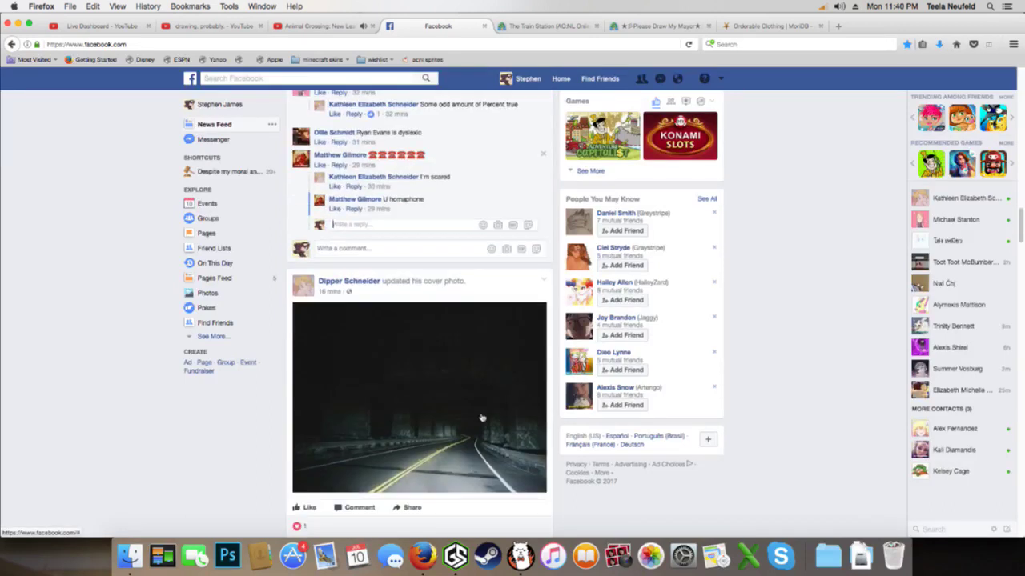
scroll(481, 412, down, 20)
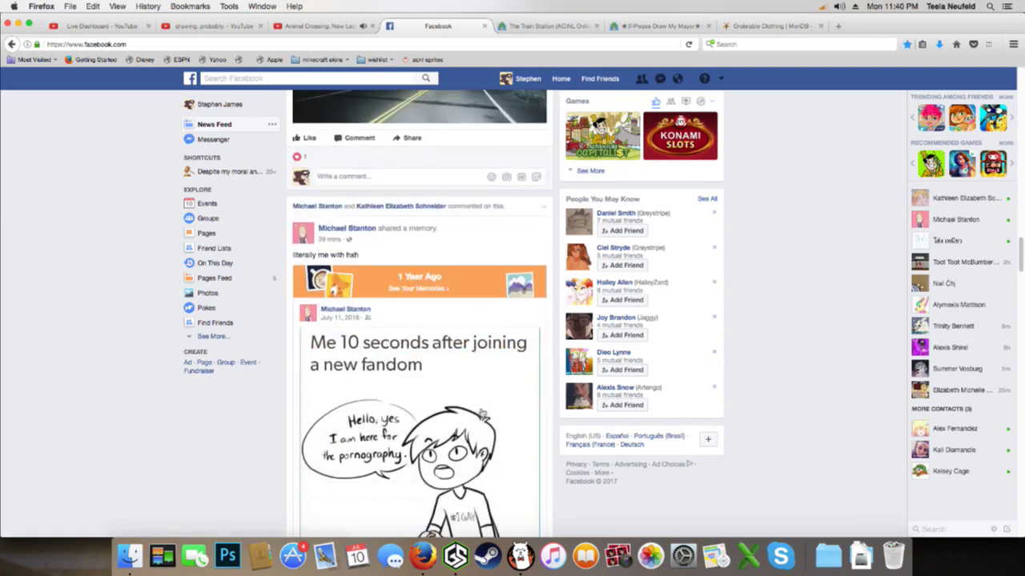
scroll(478, 403, down, 20)
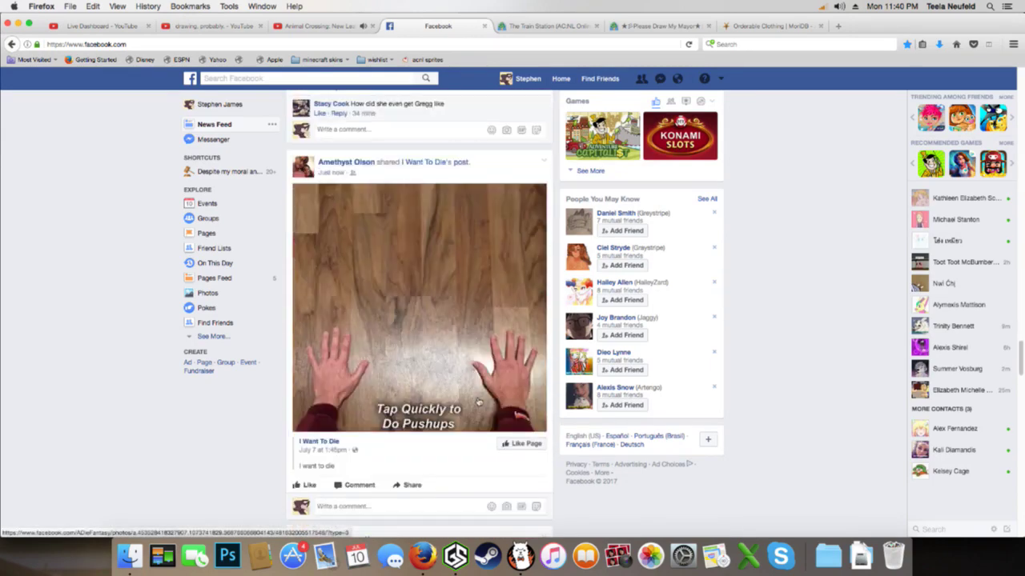
click(407, 406)
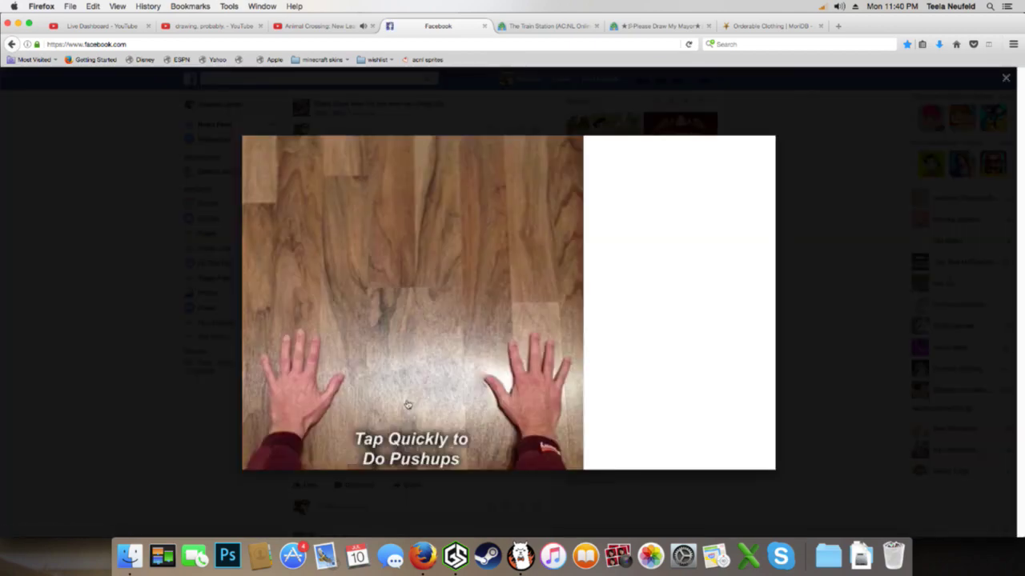
click(164, 391)
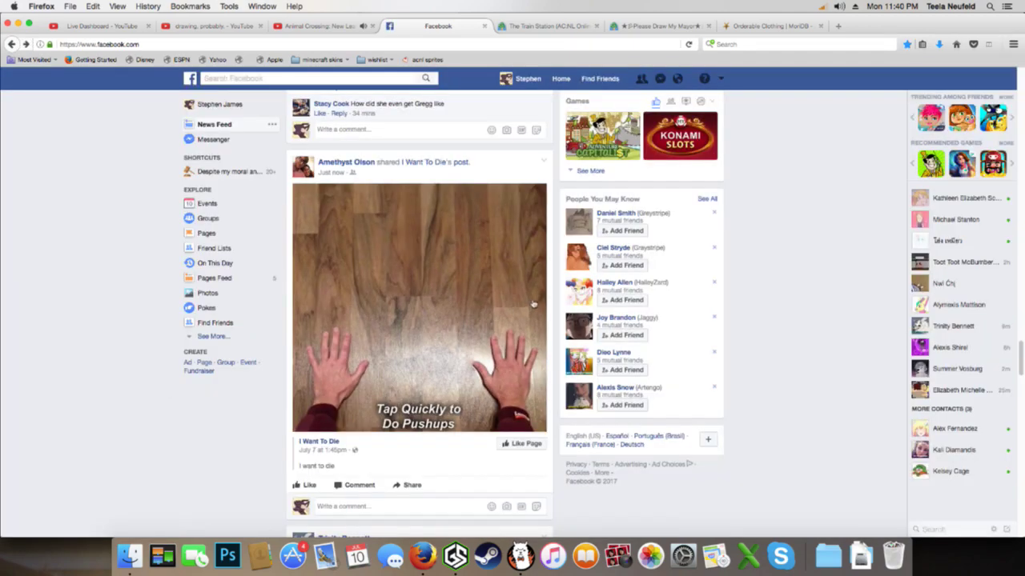
click(446, 323)
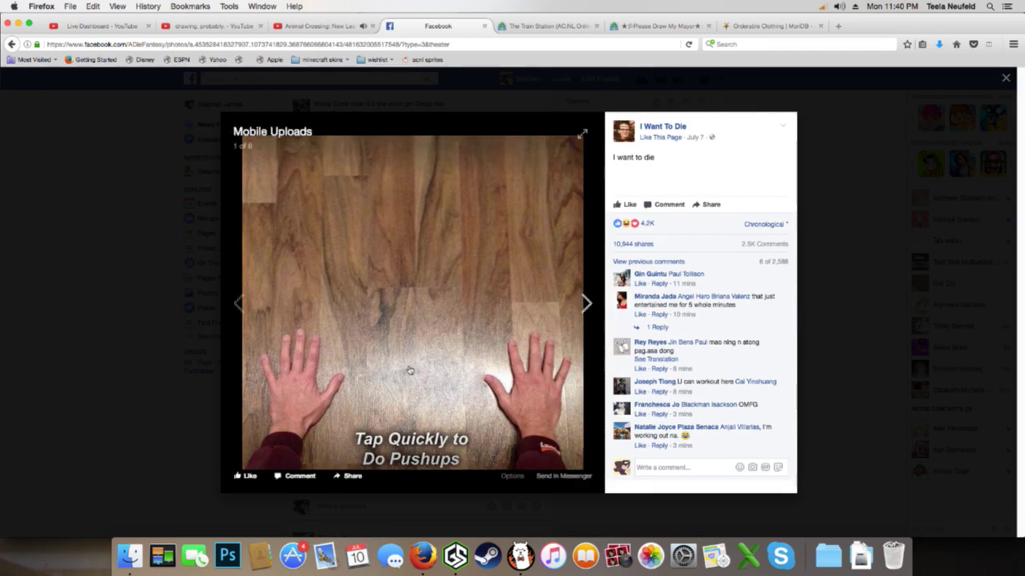
click(409, 371)
click(409, 370)
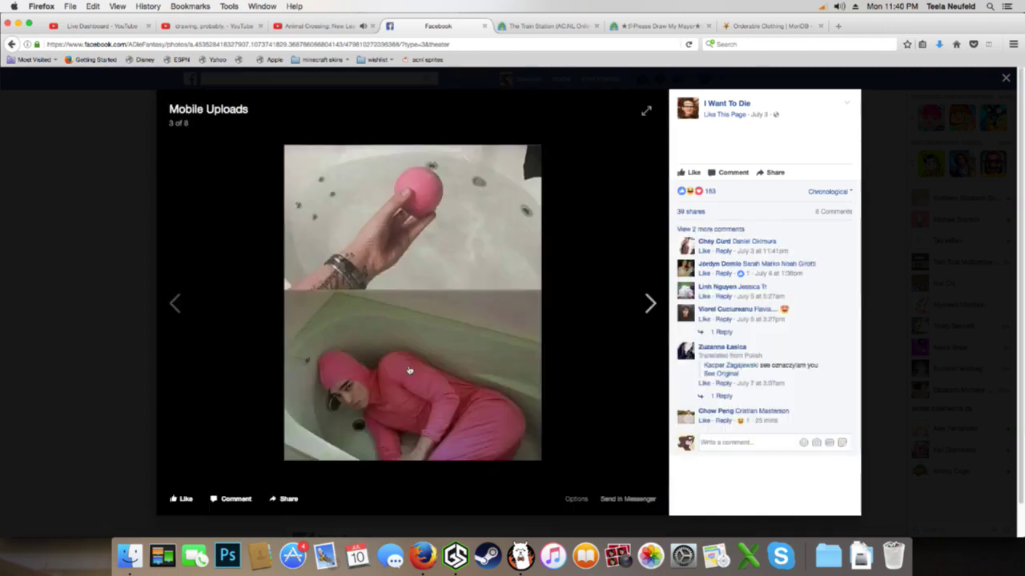
click(109, 394)
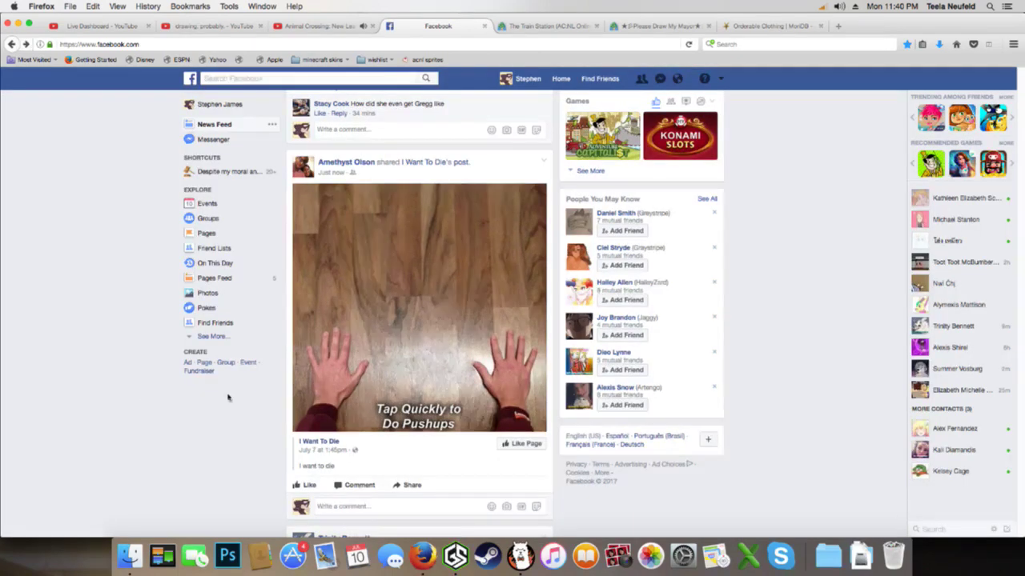
Pause the Animal Crossing video and play the shared Anime Entity video in the Facebook feed
scroll(380, 390, down, 10)
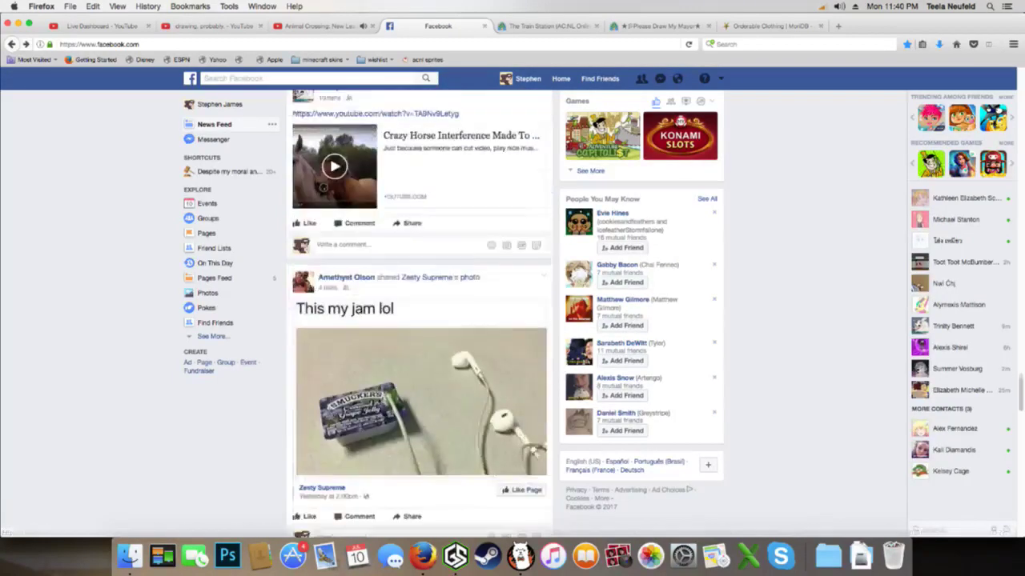
scroll(371, 391, down, 5)
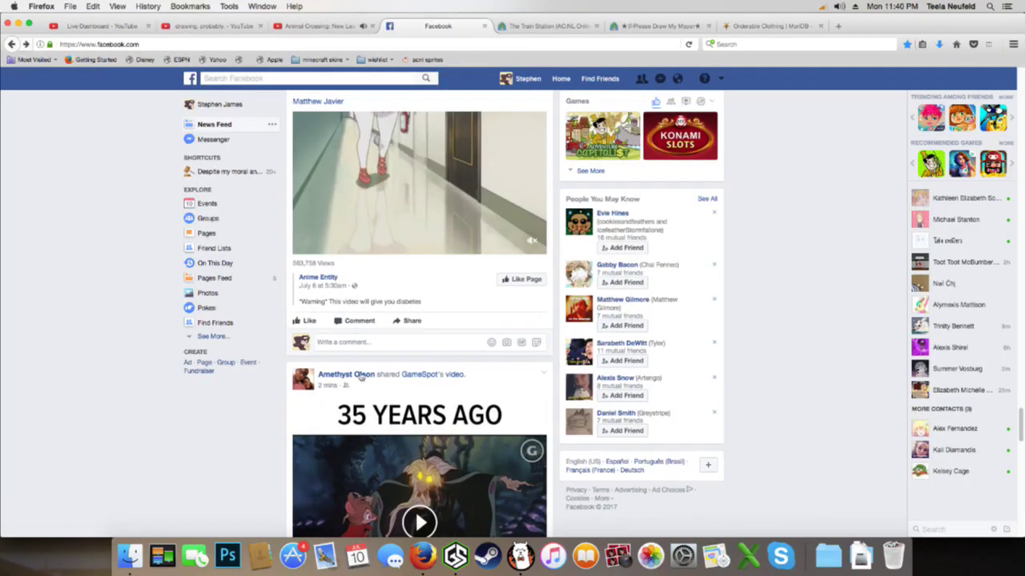
scroll(355, 377, up, 1)
scroll(110, 281, up, 1)
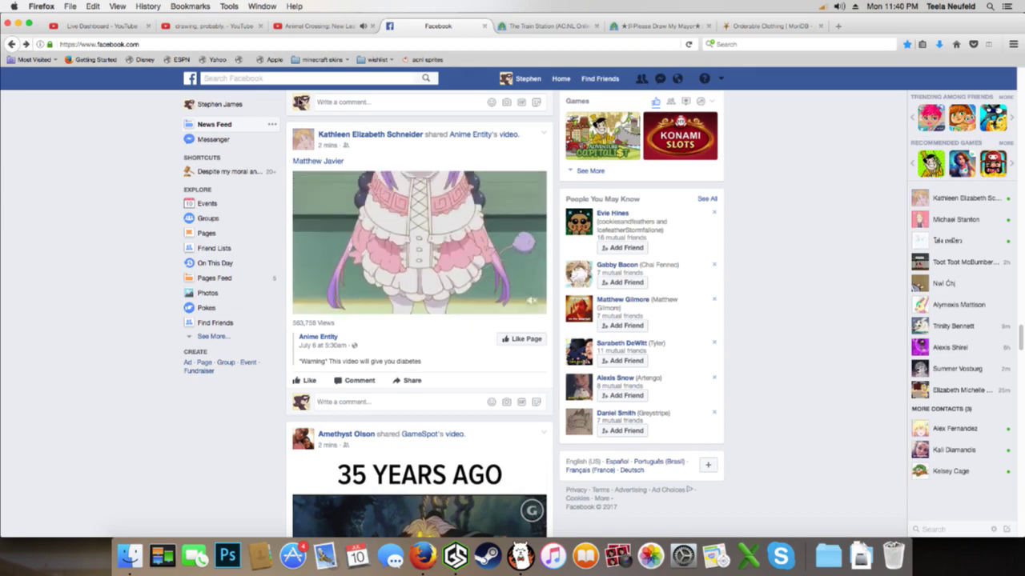
click(306, 23)
click(408, 26)
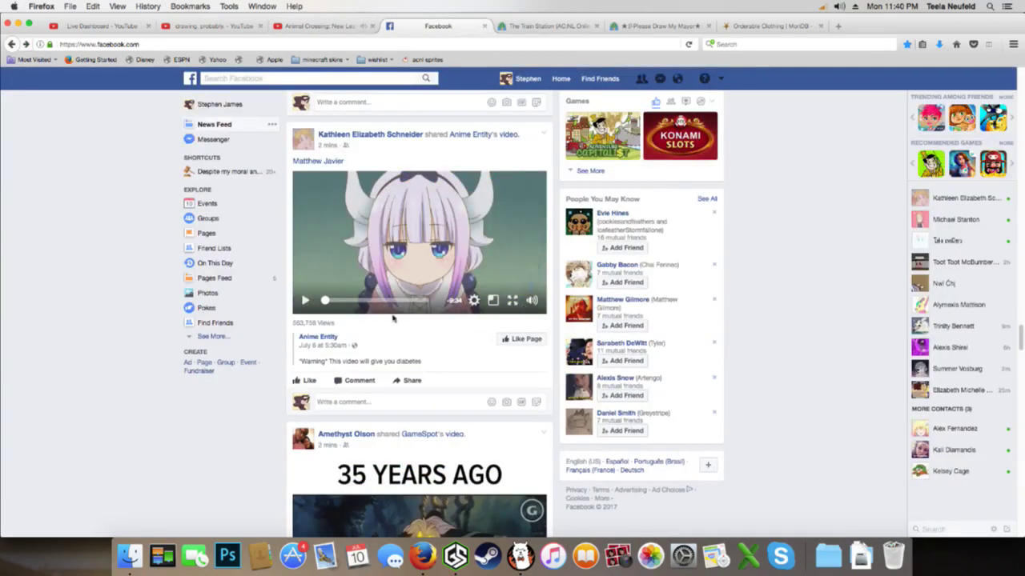
click(305, 301)
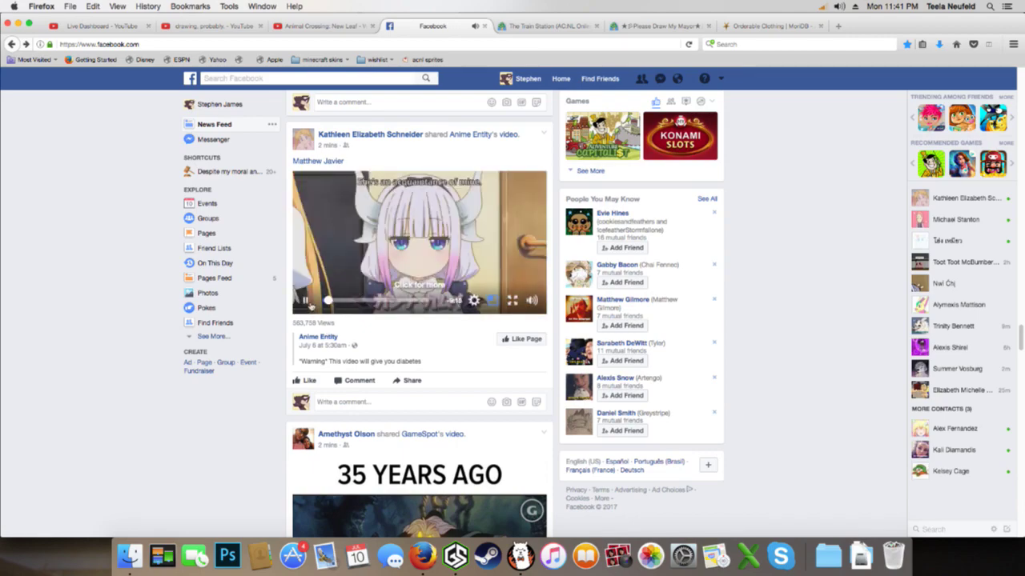
Resume the Animal Crossing video, return to the Facebook feed and watch the shared Bladesports International video
click(325, 26)
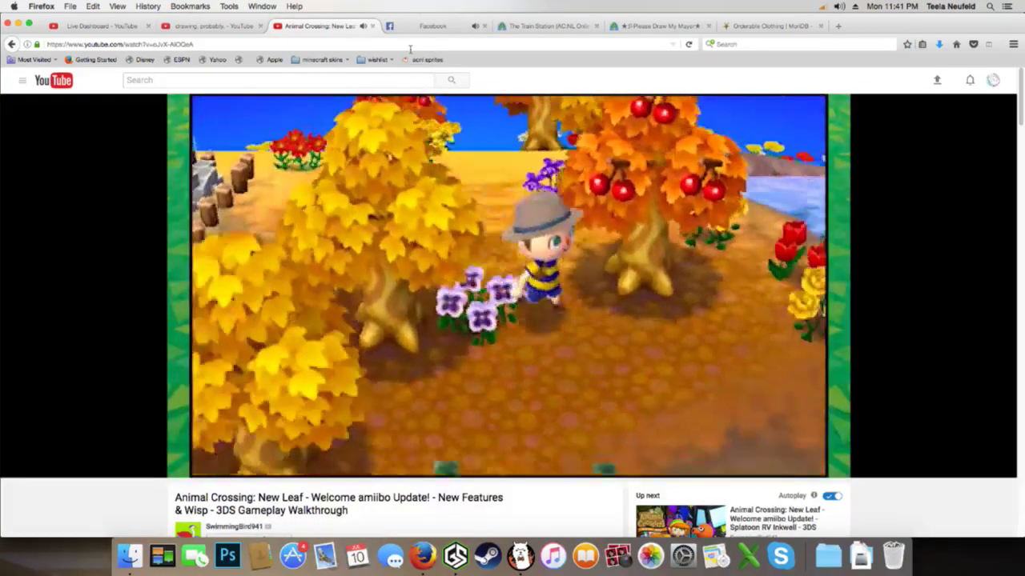
click(412, 26)
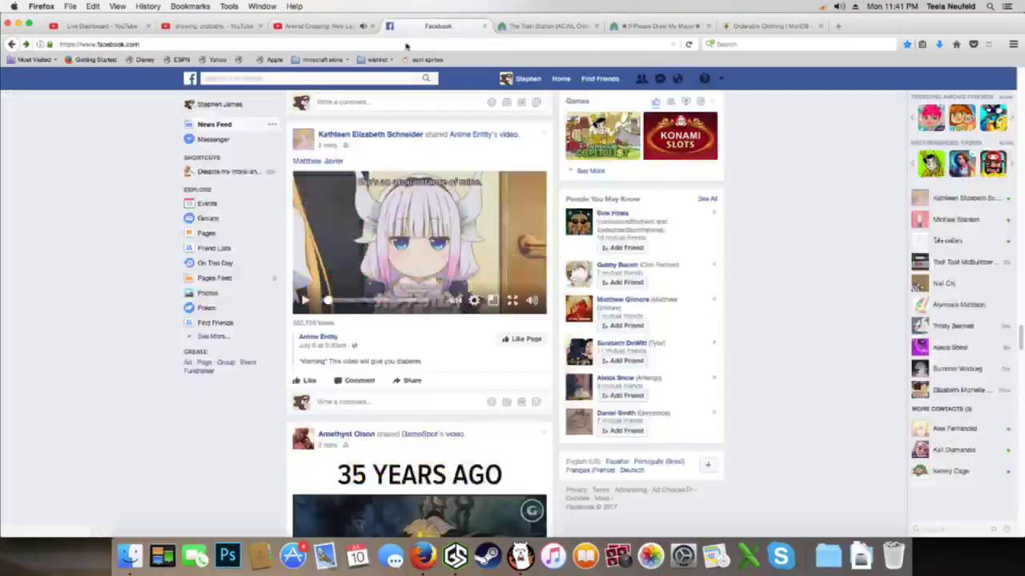
scroll(401, 145, down, 5)
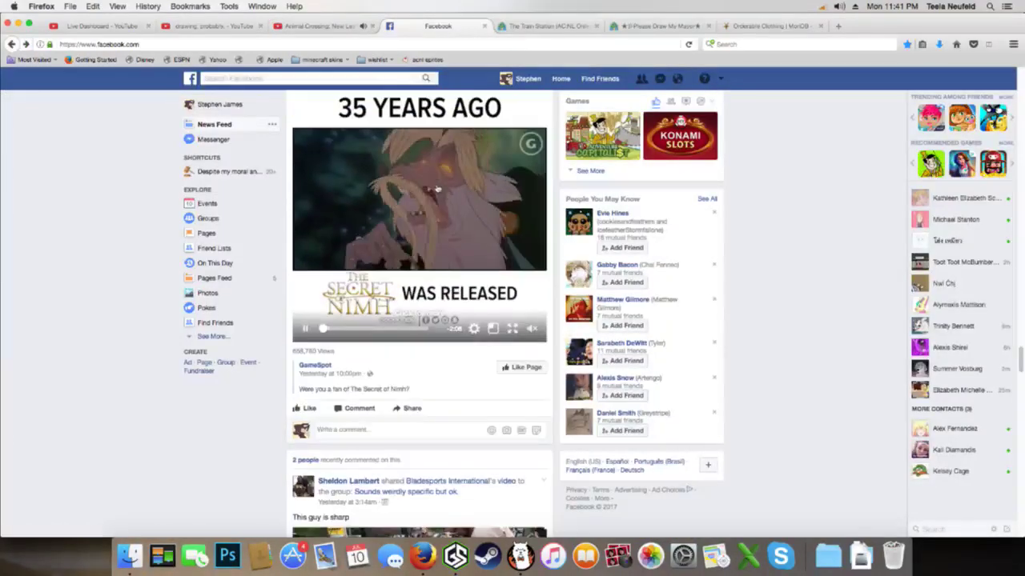
scroll(436, 192, down, 5)
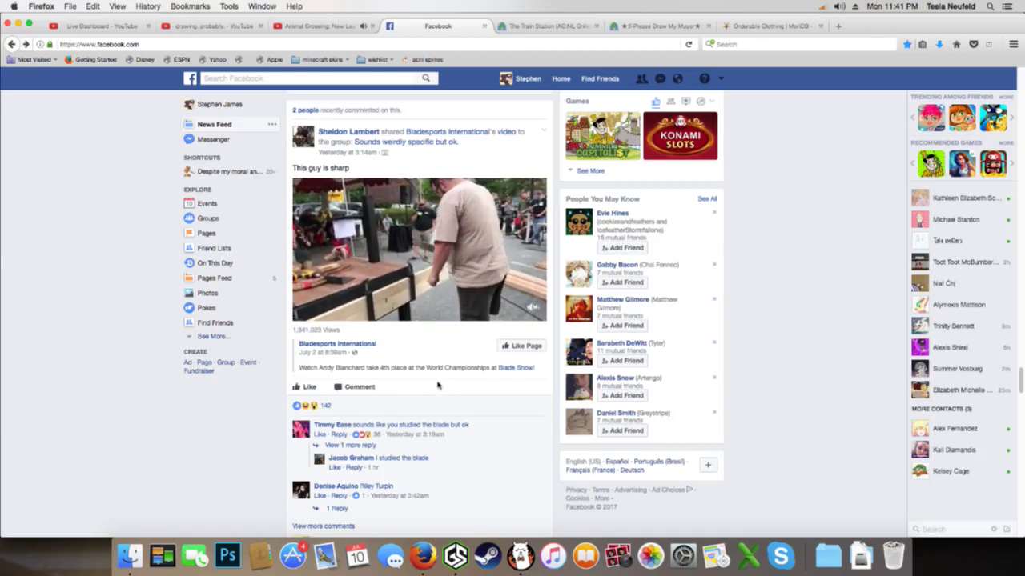
scroll(440, 378, down, 1)
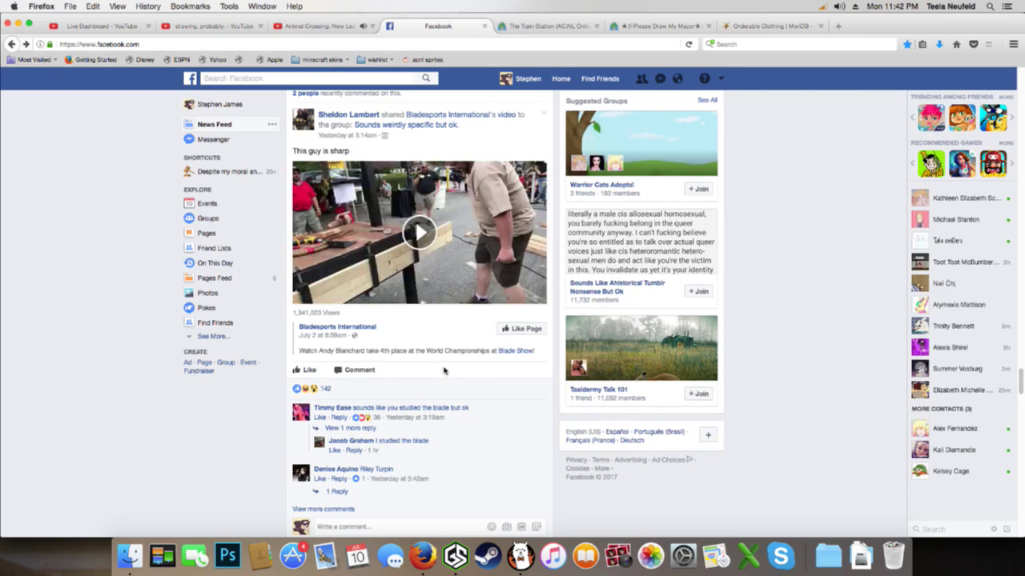
Browse the following feed videos from Spongebob Chicken and Devin Super Tramp to Viral Thread's animal clip
scroll(444, 371, down, 10)
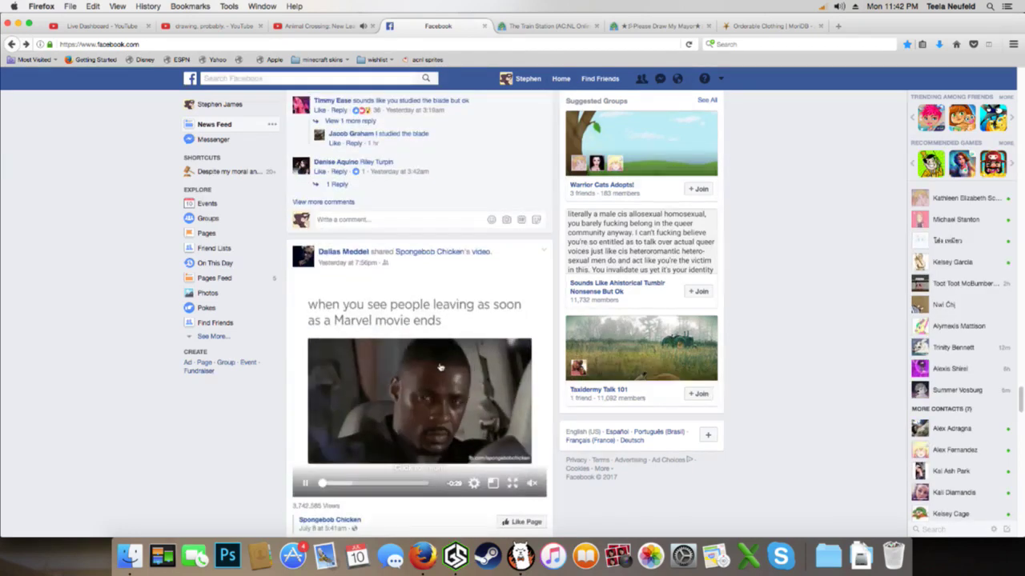
scroll(440, 371, down, 6)
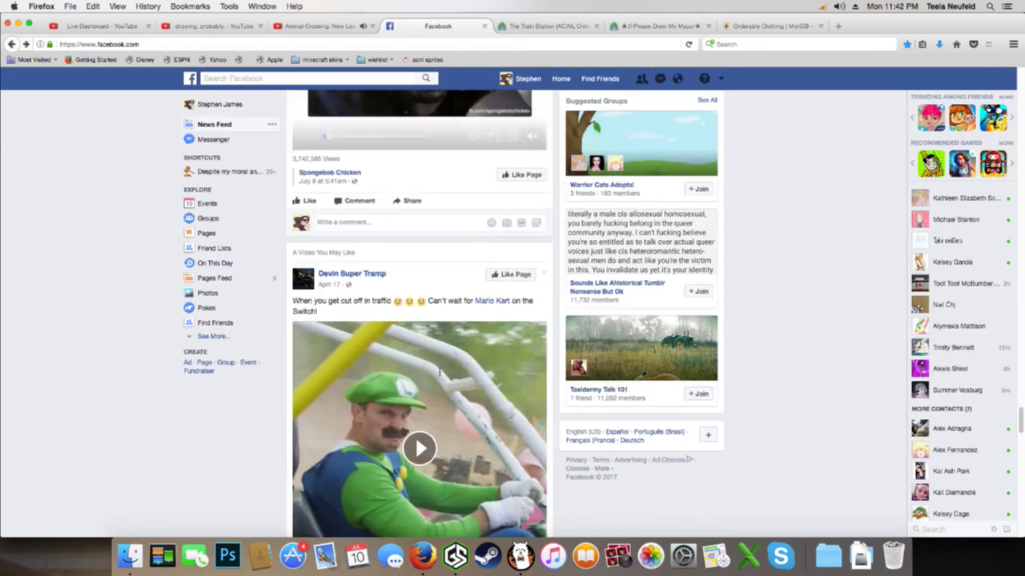
scroll(438, 370, down, 5)
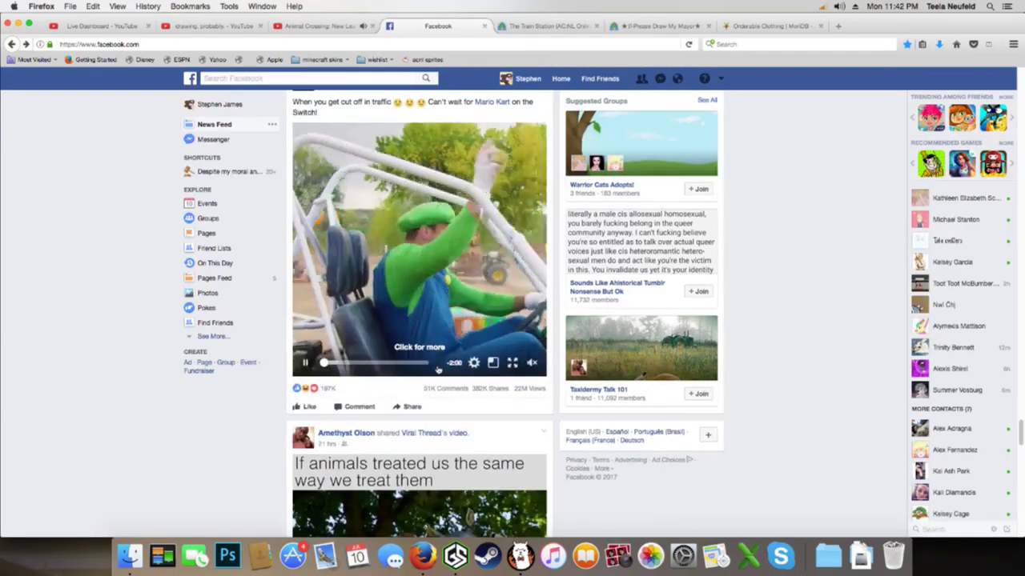
scroll(438, 371, up, 4)
scroll(438, 371, down, 4)
scroll(439, 371, up, 3)
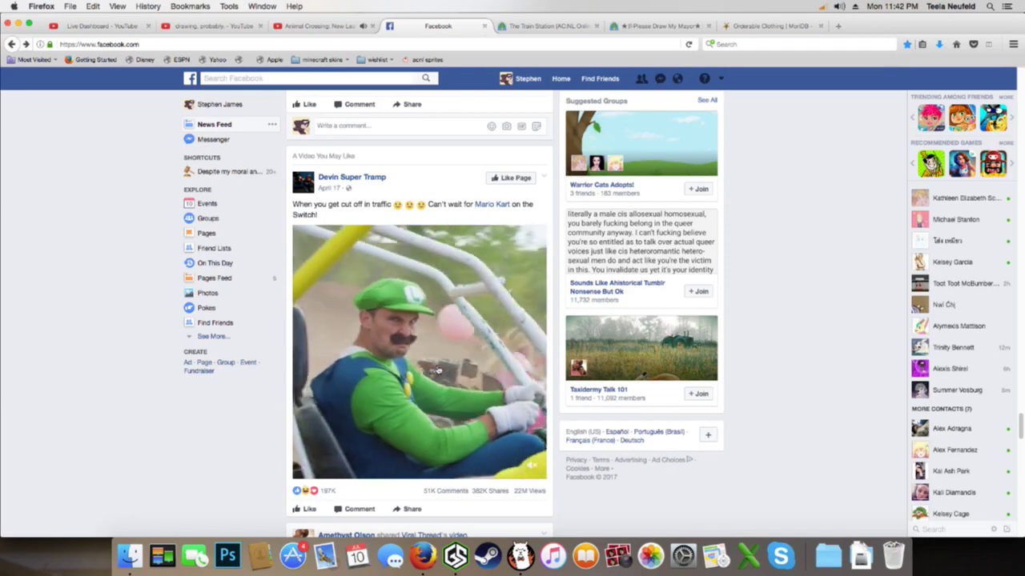
scroll(439, 371, down, 13)
scroll(438, 371, up, 4)
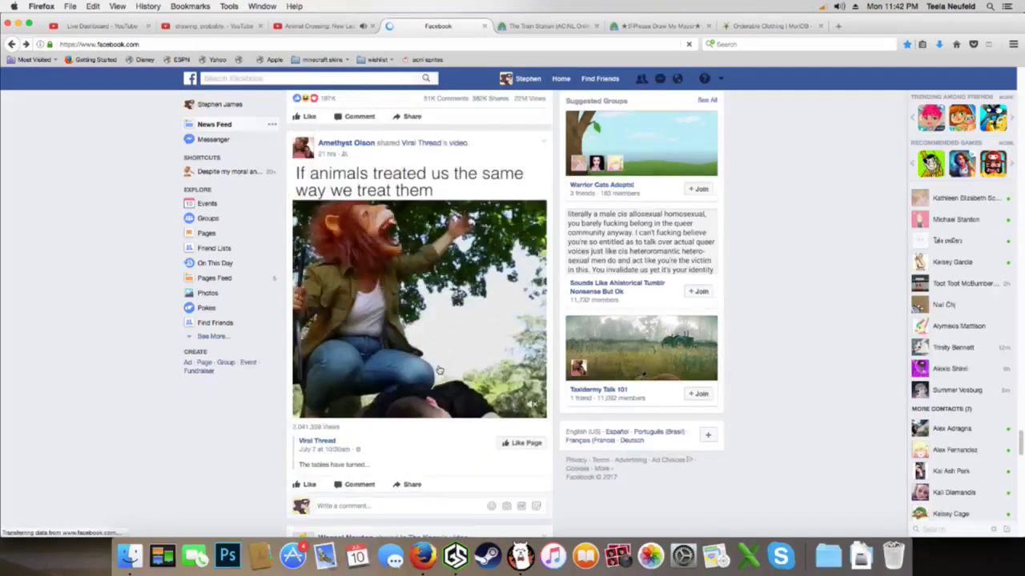
Browse the feed from Viral Thread's animal video to In The Know's space pod hostel video
scroll(439, 371, up, 1)
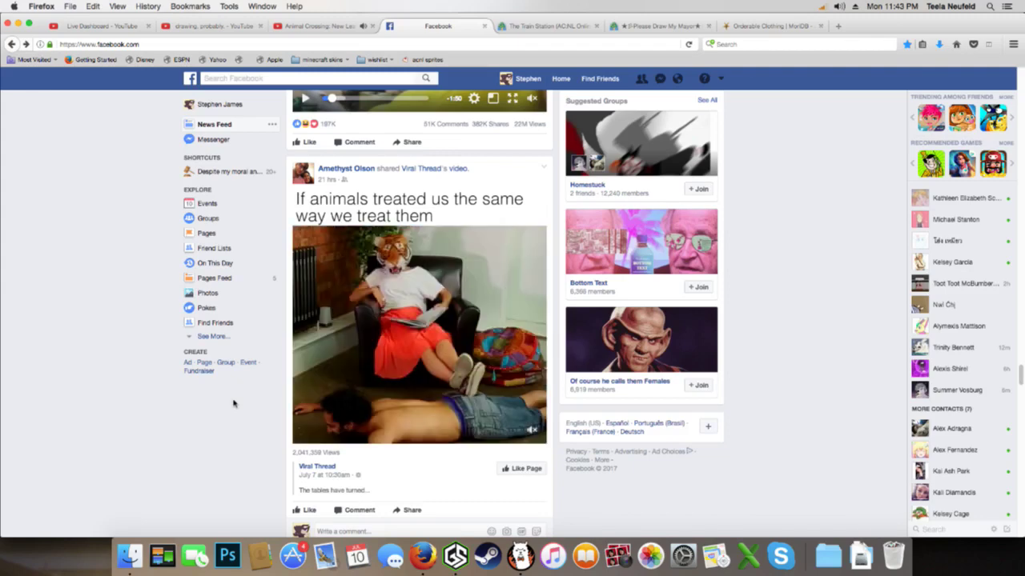
scroll(234, 404, down, 5)
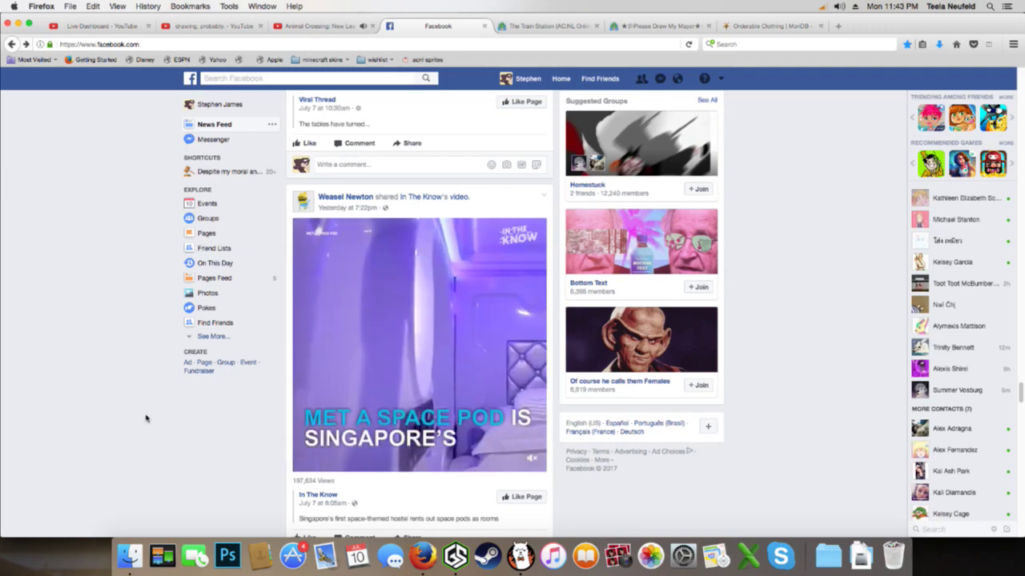
scroll(146, 415, down, 1)
scroll(146, 414, down, 1)
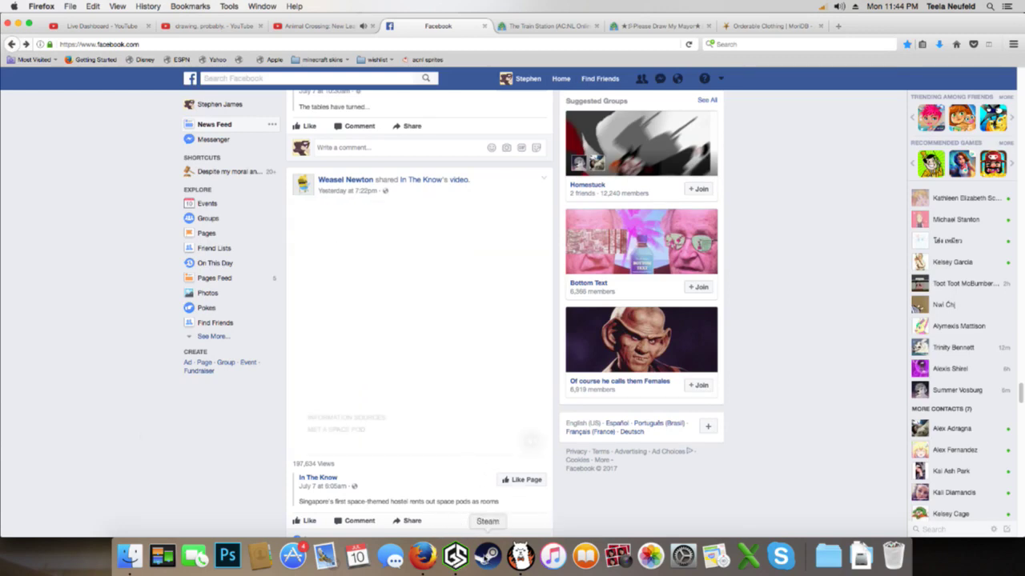
Switch to FireAlpaca and try outlining the glasses around the narrower eye with the pen at size 1
click(520, 555)
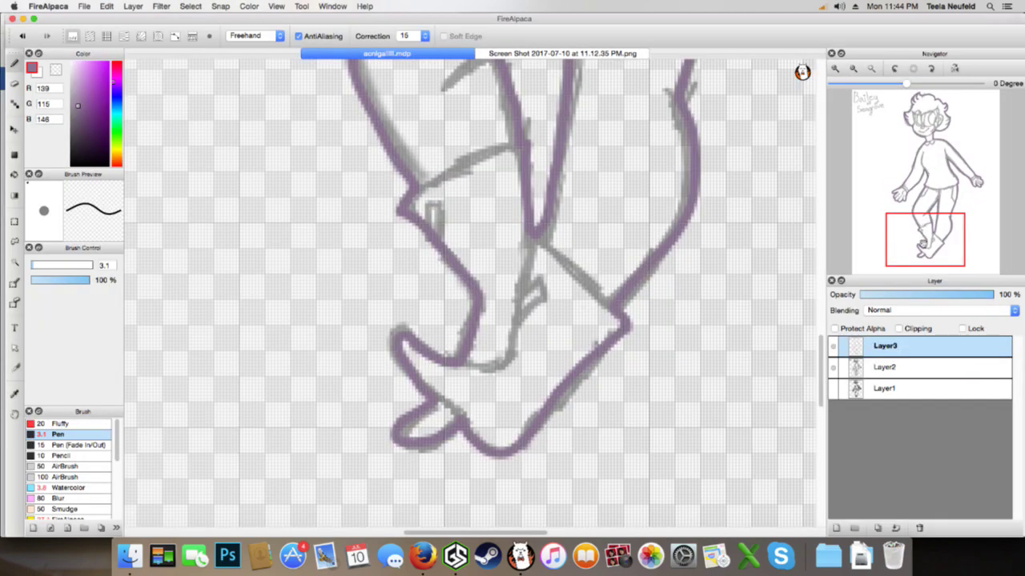
drag(922, 244, 915, 121)
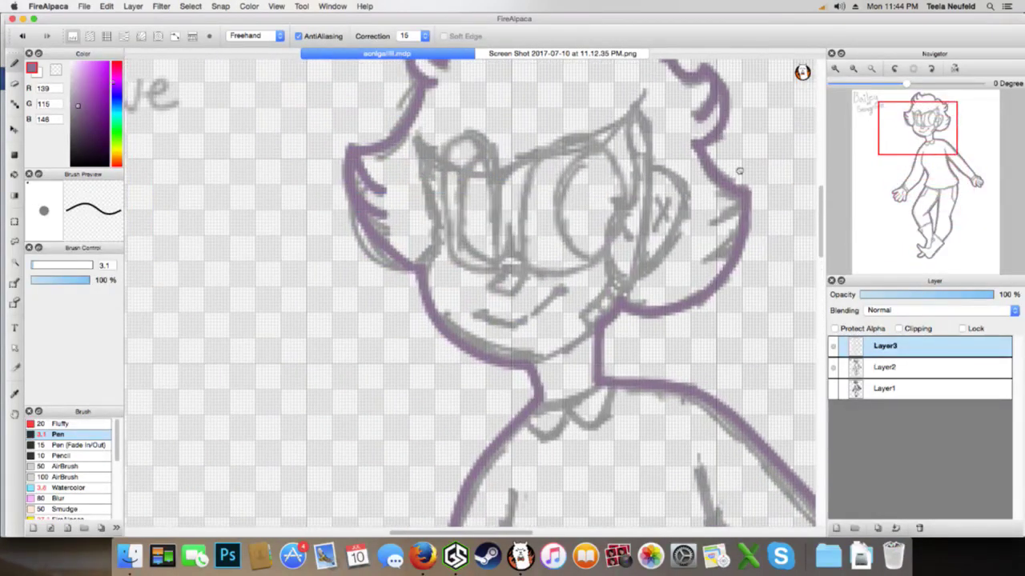
click(32, 265)
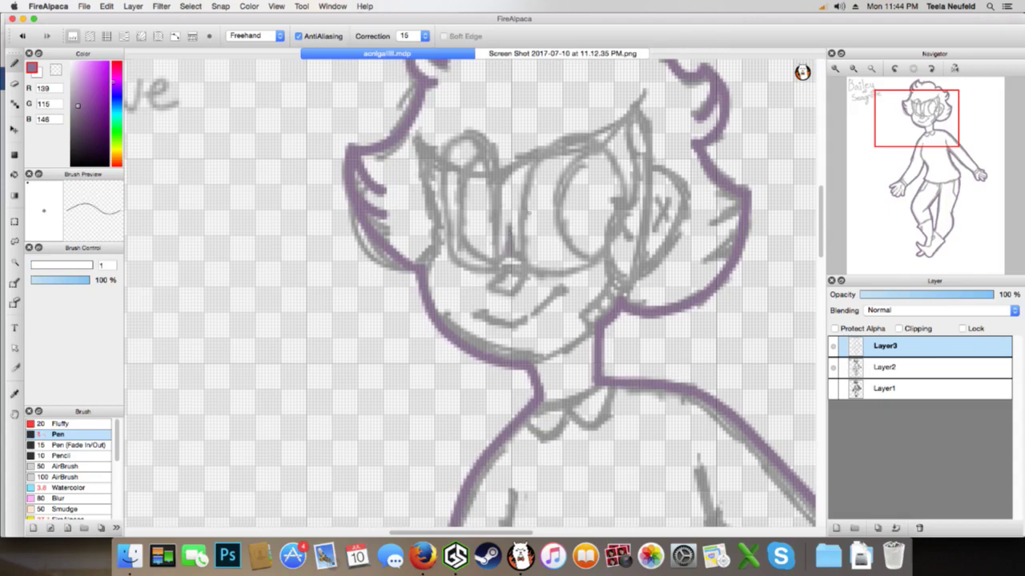
mouse_move(498, 261)
mouse_down()
mouse_move(502, 182)
mouse_move(490, 148)
mouse_move(473, 138)
mouse_move(448, 232)
mouse_up()
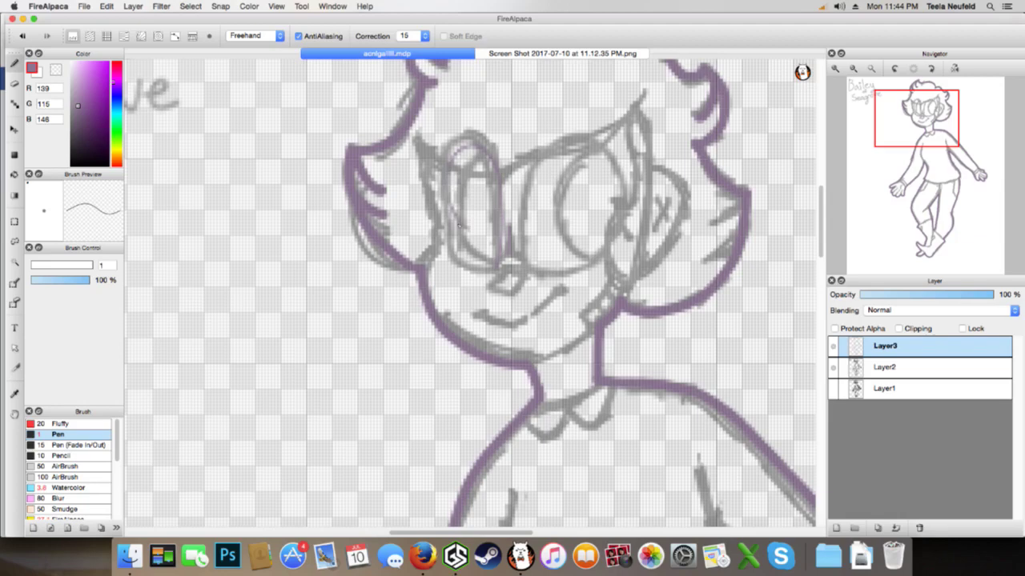
key(super+z)
Set the pen size to 1.8 and try outlining the narrower side of the glasses again
click(33, 266)
click(32, 266)
drag(496, 266, 480, 146)
key(super+z)
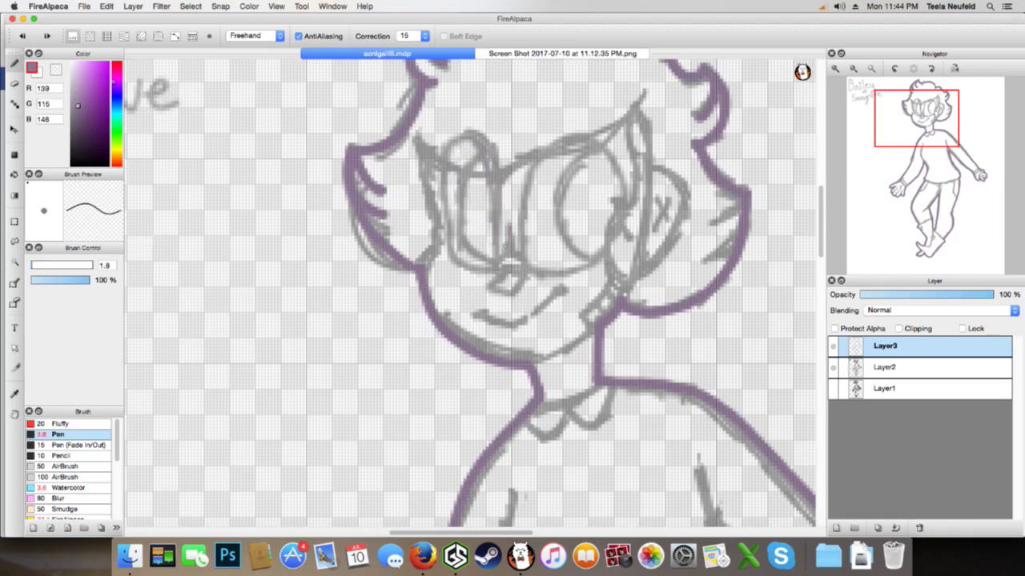
mouse_move(497, 266)
mouse_down()
mouse_move(498, 142)
mouse_move(479, 126)
mouse_move(458, 130)
mouse_move(439, 169)
mouse_move(443, 229)
mouse_move(490, 256)
mouse_up()
key(super+z)
Trace the inner edge of the hair tuft beside the cheek, from the jaw corner up towards the fringe
click(836, 66)
click(836, 65)
drag(914, 133, 914, 120)
mouse_move(429, 152)
mouse_down()
mouse_move(461, 293)
mouse_move(450, 343)
mouse_move(431, 367)
mouse_move(460, 258)
mouse_move(429, 148)
mouse_up()
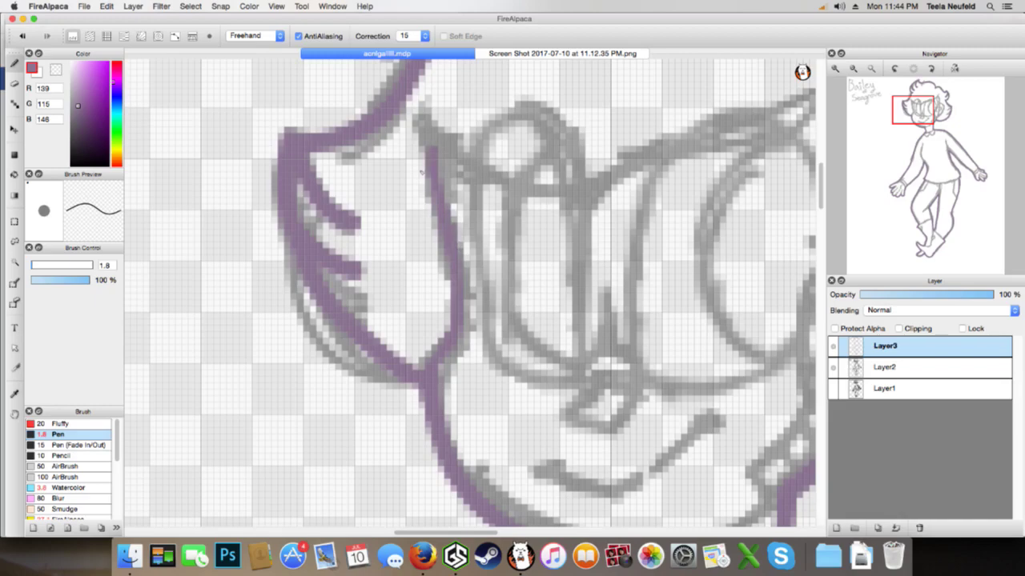
Check the Animal Crossing: New Leaf amiibo update video in Firefox and return to FireAlpaca
click(423, 555)
click(314, 26)
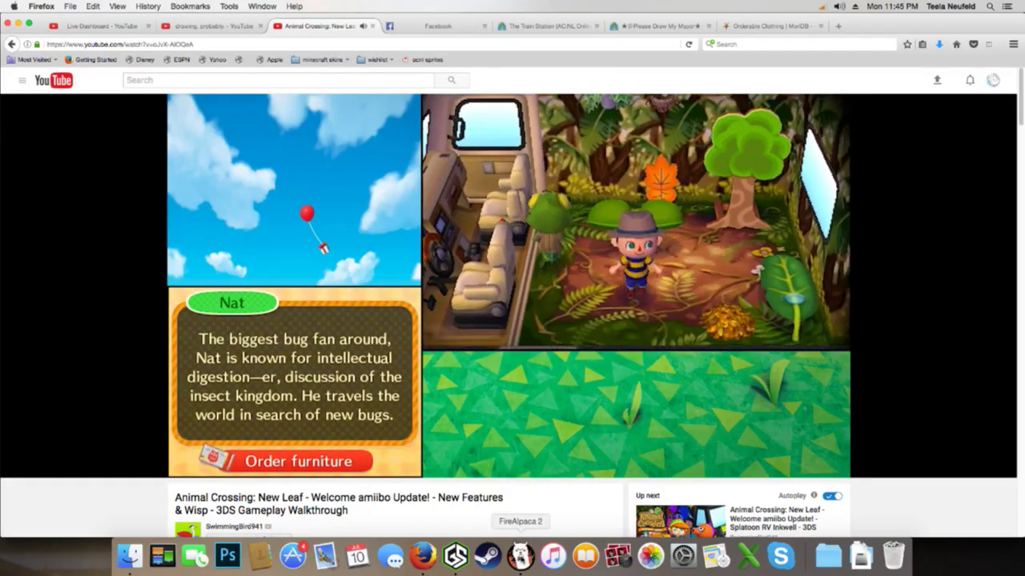
click(520, 553)
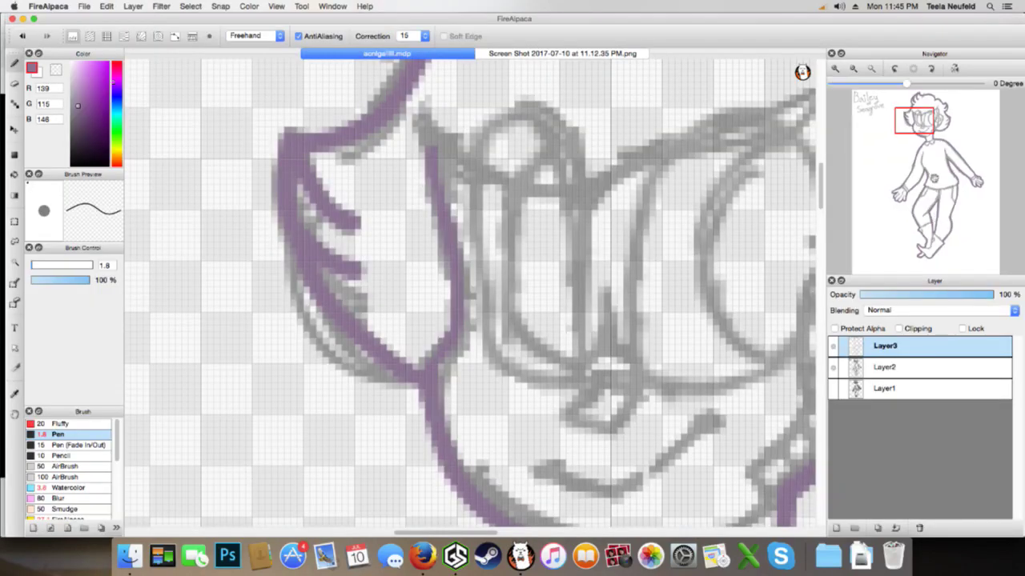
Trace the fringe's lower edge across the forehead with its central notch, undoing strokes that miss the sketch
drag(921, 146, 922, 116)
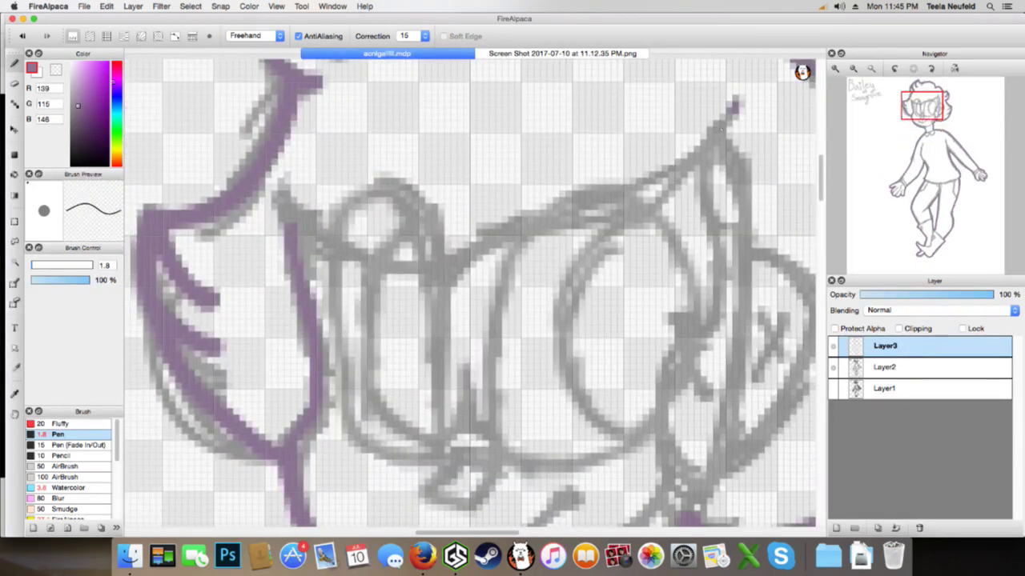
mouse_move(721, 127)
mouse_down()
mouse_move(623, 188)
mouse_move(507, 224)
mouse_move(398, 276)
mouse_move(403, 244)
mouse_move(391, 252)
mouse_move(331, 241)
mouse_move(306, 222)
mouse_up()
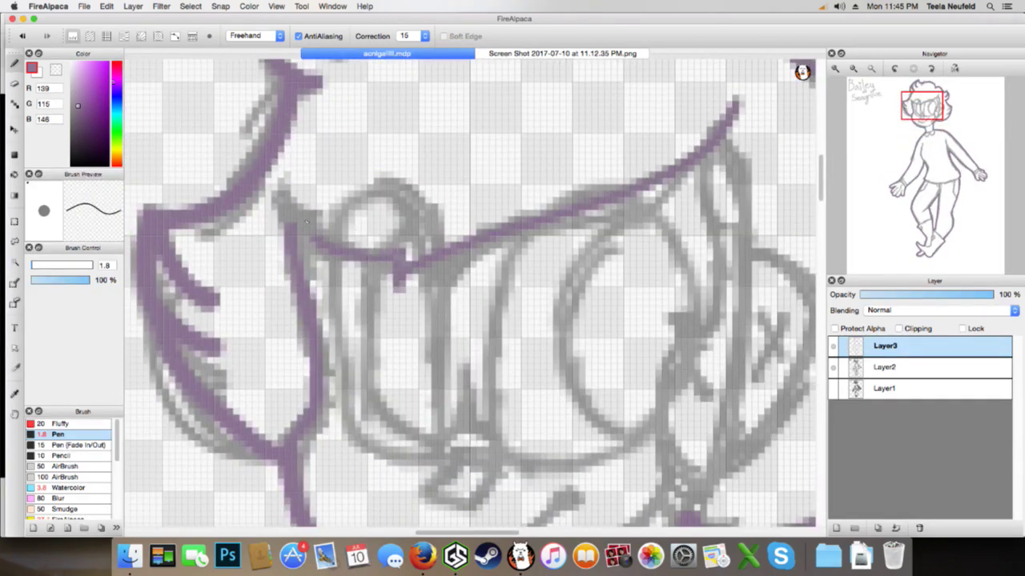
key(super+z)
key(super+z)
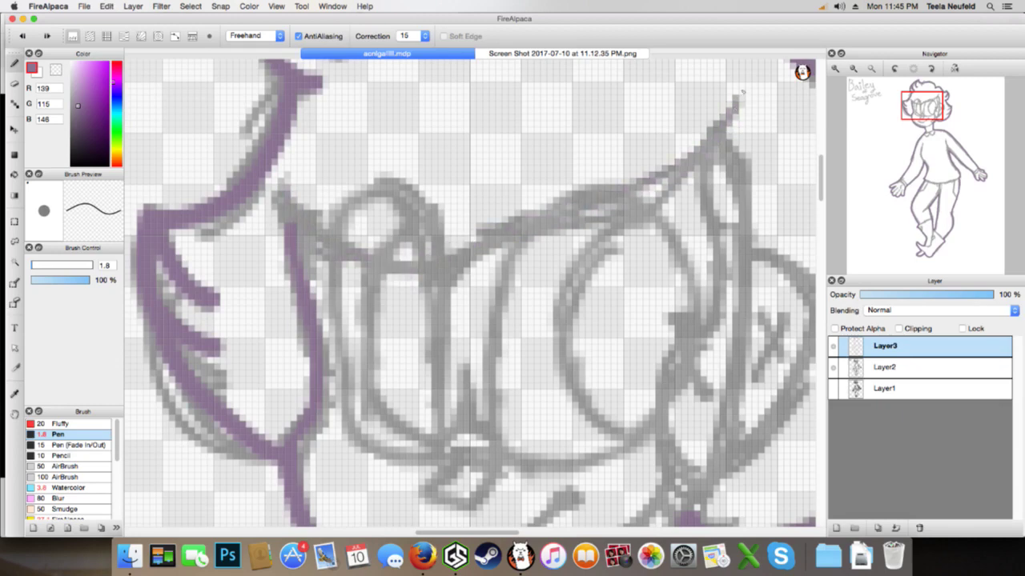
mouse_move(738, 96)
mouse_down()
mouse_move(700, 148)
mouse_move(450, 254)
mouse_move(403, 298)
mouse_up()
mouse_move(416, 250)
mouse_down()
mouse_move(357, 258)
mouse_move(276, 205)
mouse_move(277, 189)
mouse_move(283, 183)
mouse_move(278, 212)
mouse_move(420, 219)
mouse_move(414, 263)
mouse_move(405, 264)
mouse_move(644, 163)
mouse_move(746, 82)
mouse_move(715, 150)
mouse_move(564, 222)
mouse_move(393, 284)
mouse_move(410, 234)
mouse_move(365, 255)
mouse_move(303, 233)
mouse_move(272, 186)
mouse_up()
key(super+z)
key(super+z)
key(super+z)
Glance at the Animal Crossing video, return to FireAlpaca and trim the fringe line's tip beside the cheek tuft
click(422, 554)
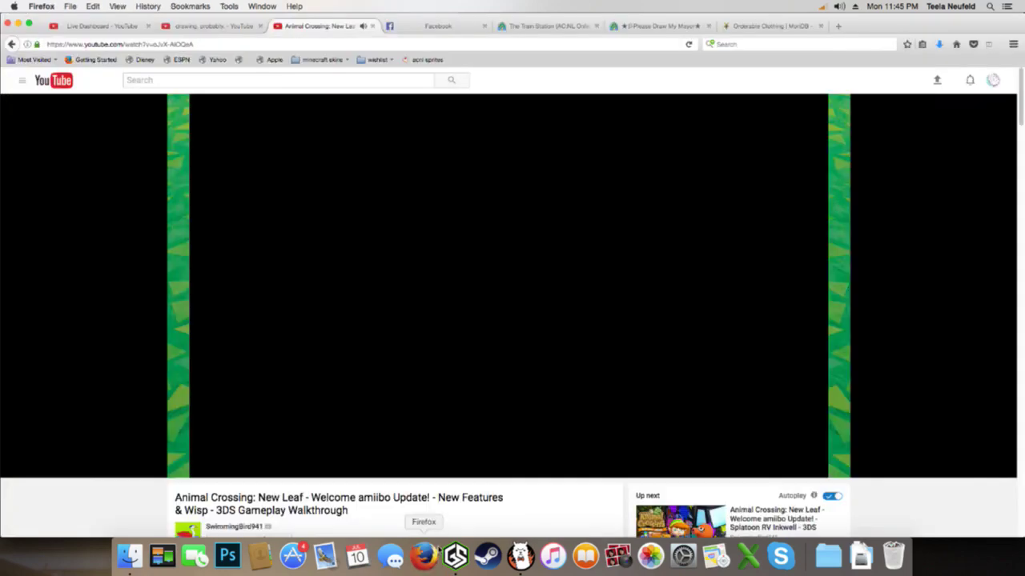
click(519, 556)
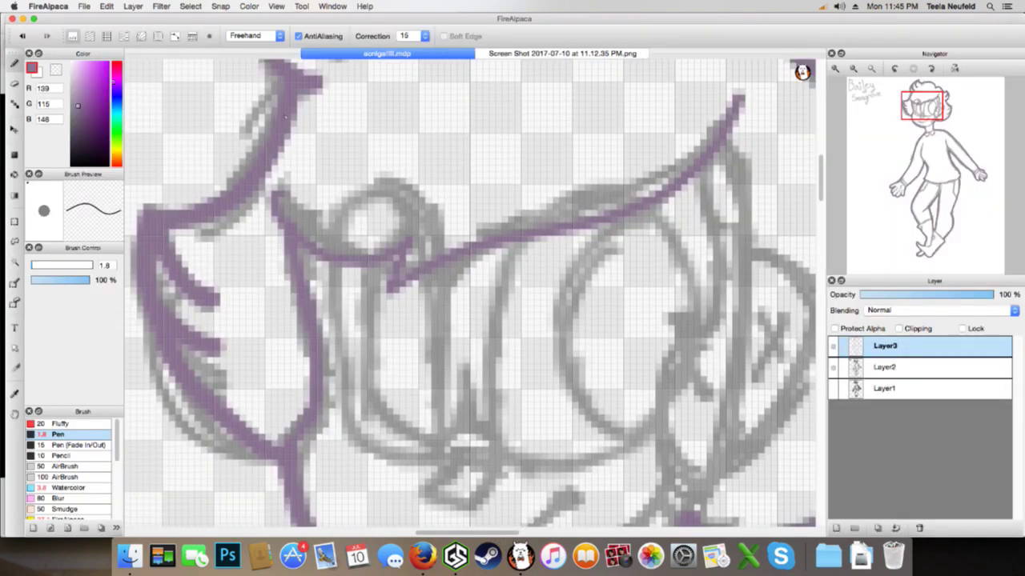
key(e)
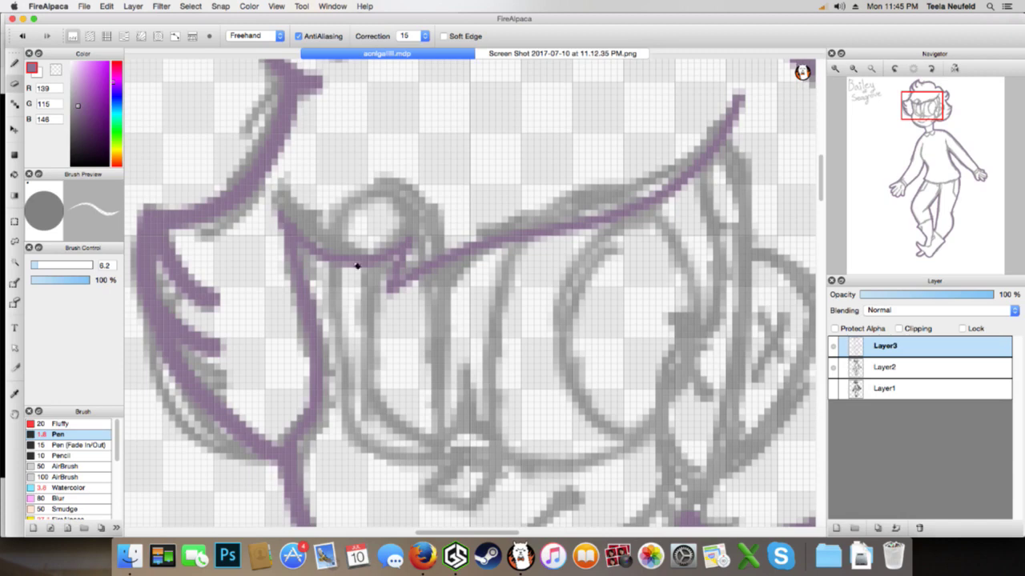
key(b)
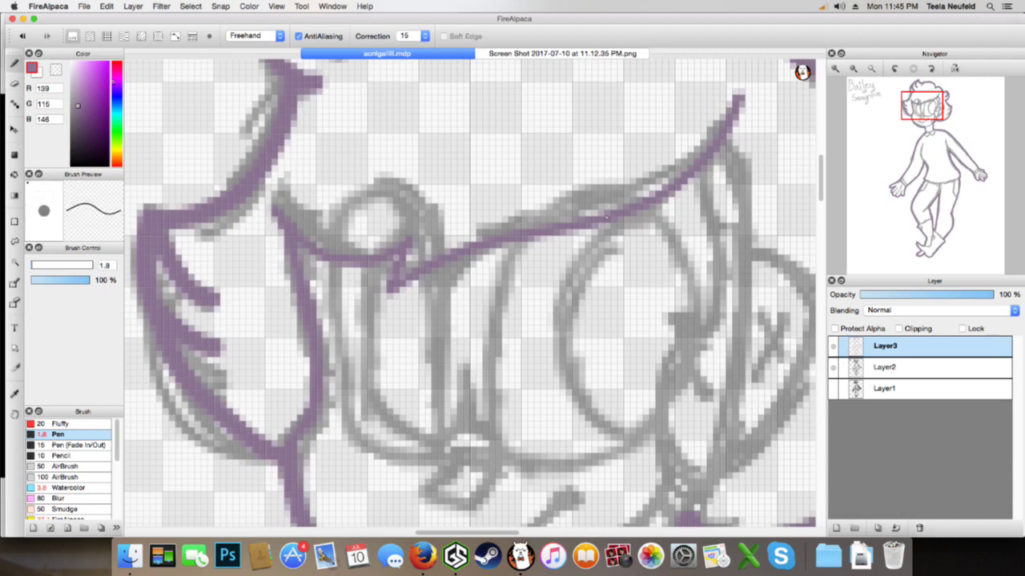
Trace the side lock from the fringe down past its notch to the jaw in front of the ear
mouse_move(704, 163)
mouse_down()
mouse_move(721, 249)
mouse_move(672, 336)
mouse_move(716, 392)
mouse_up()
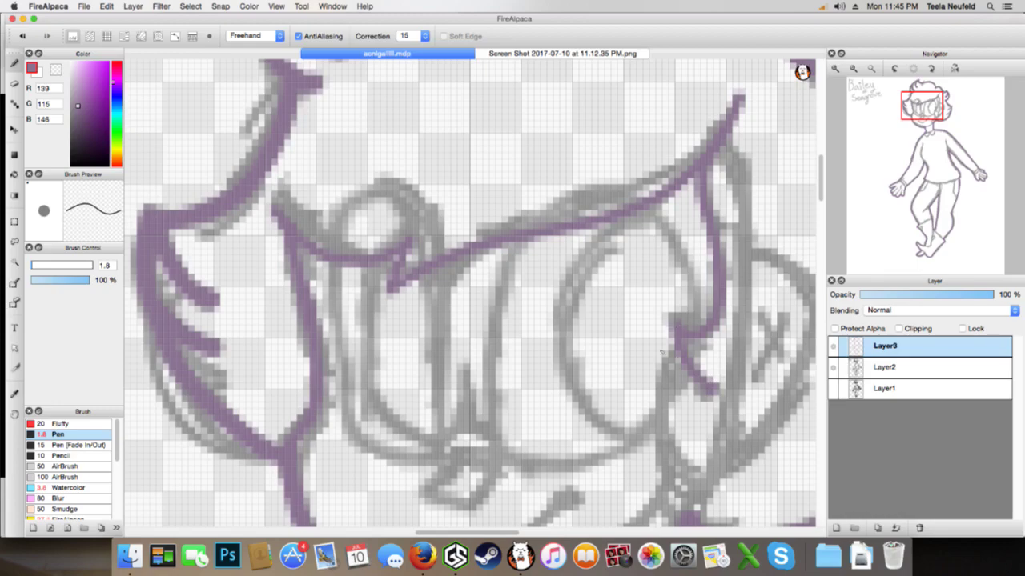
drag(672, 340, 682, 458)
mouse_move(909, 158)
mouse_down()
mouse_move(928, 156)
mouse_move(941, 172)
mouse_move(935, 116)
mouse_up()
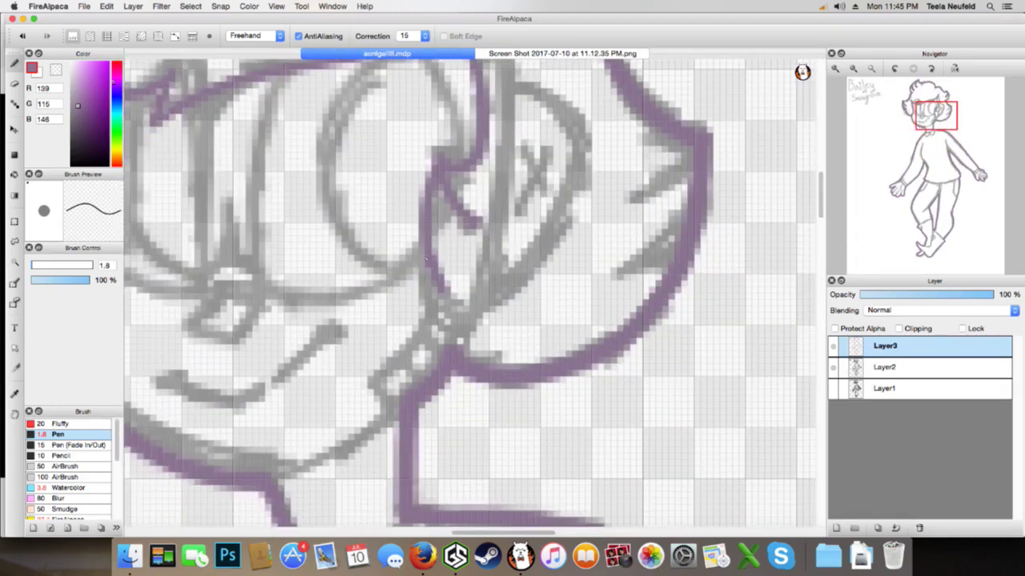
drag(426, 260, 448, 328)
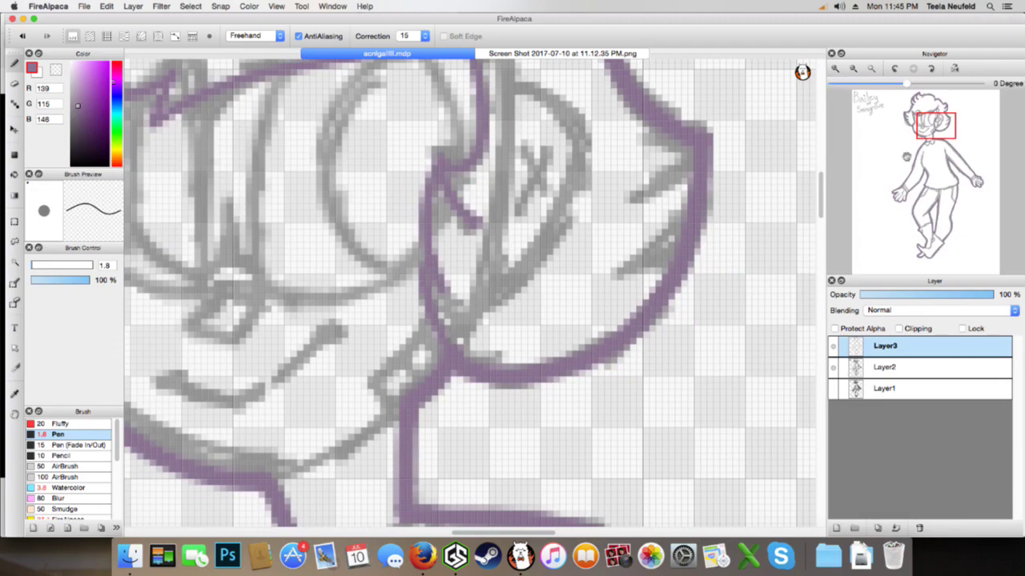
Trace the ear's outline, the hair edge in front of it and the crossed lines inside it
drag(917, 147, 942, 115)
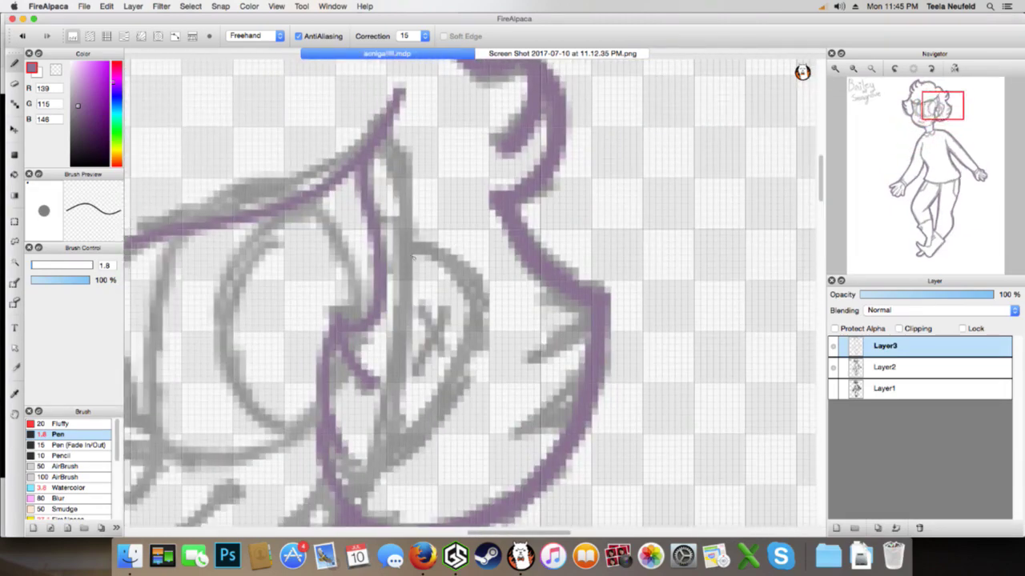
mouse_move(478, 321)
mouse_down()
mouse_move(462, 365)
mouse_move(400, 437)
mouse_up()
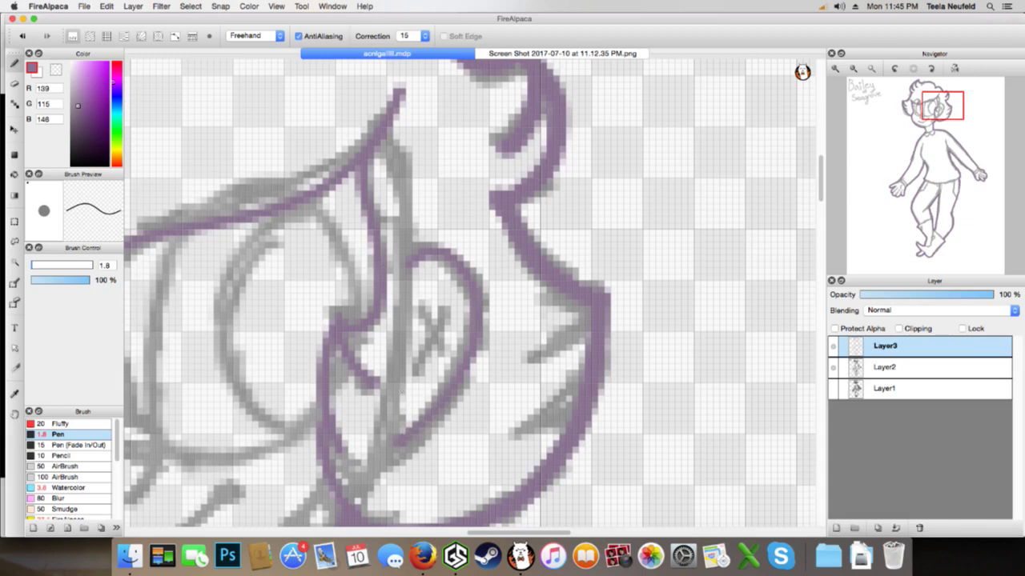
mouse_move(406, 275)
mouse_down()
mouse_move(426, 339)
mouse_move(400, 345)
mouse_move(436, 378)
mouse_move(425, 415)
mouse_up()
key(super+z)
key(super+z)
mouse_move(412, 212)
mouse_down()
mouse_move(425, 338)
mouse_move(437, 352)
mouse_move(400, 395)
mouse_up()
mouse_move(432, 356)
mouse_down()
mouse_move(419, 409)
mouse_move(399, 432)
mouse_up()
drag(427, 313, 445, 342)
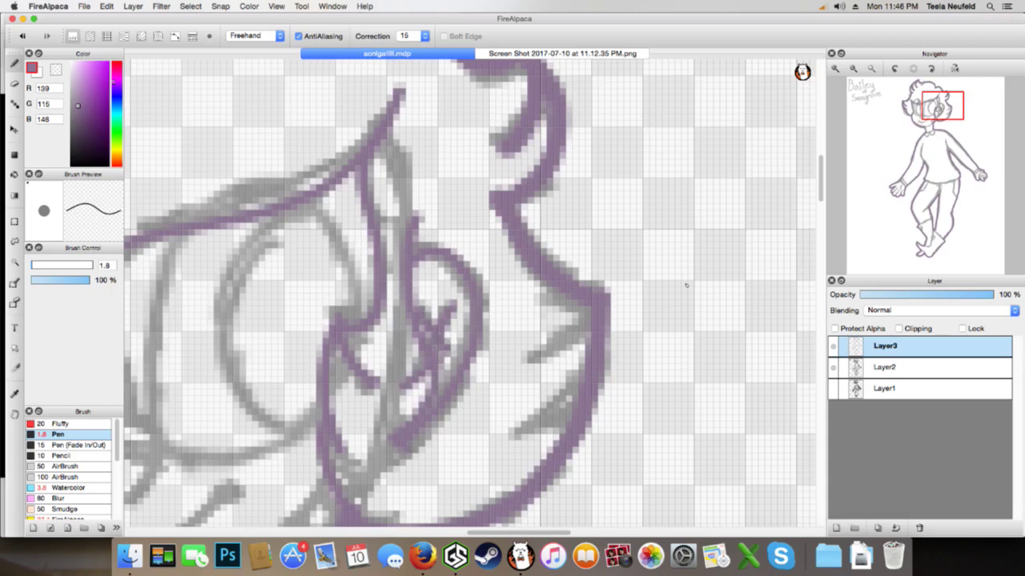
Trace the nose bridge and the small diamond-shaped nose tip, undoing strokes that miss the sketch
drag(938, 141, 918, 137)
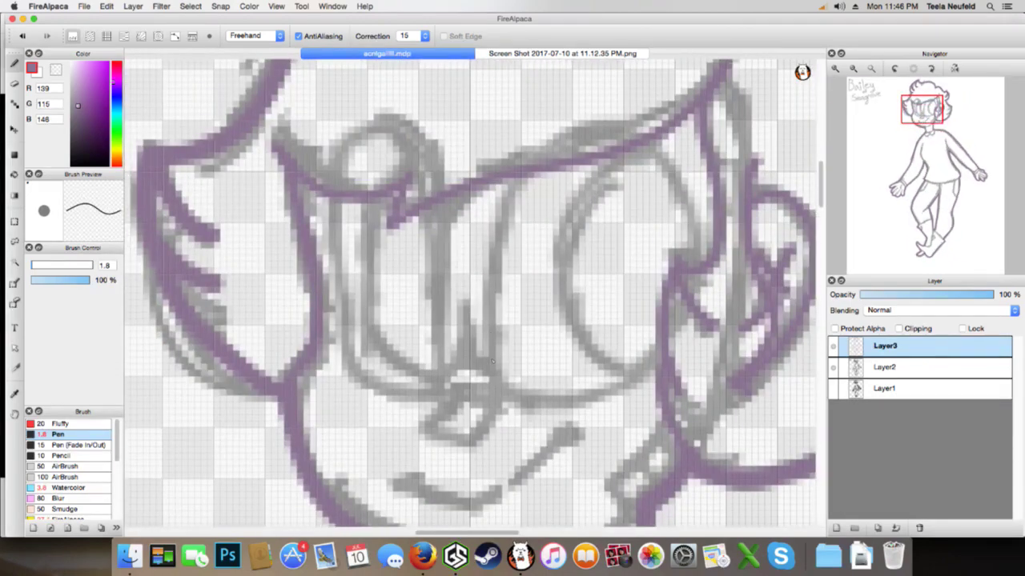
drag(465, 340, 473, 298)
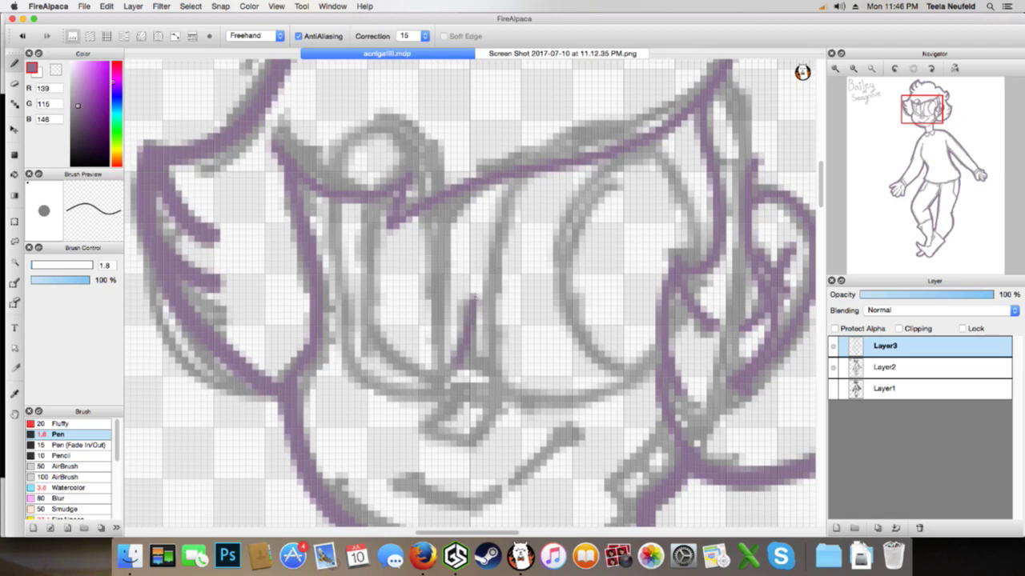
key(super+z)
drag(457, 367, 472, 293)
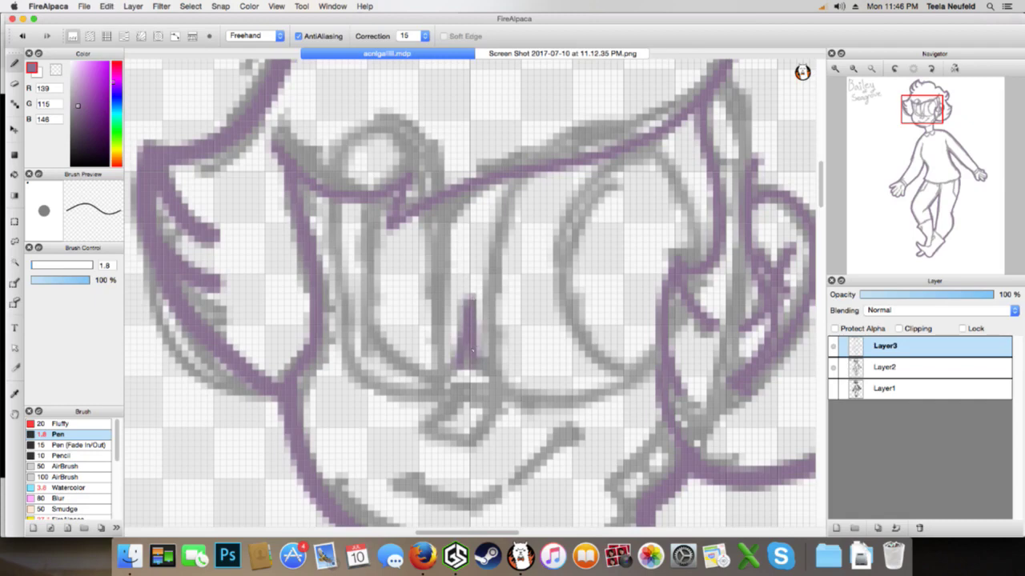
key(super+z)
drag(446, 378, 449, 366)
Watch more of the Animal Crossing: New Leaf amiibo update video, briefly returning to the drawing in between
click(422, 555)
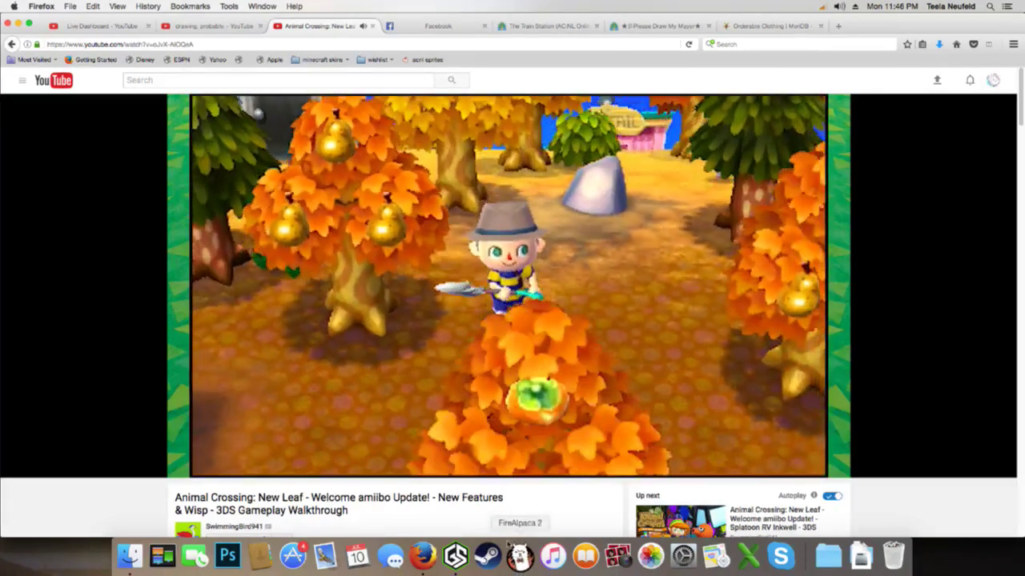
click(520, 555)
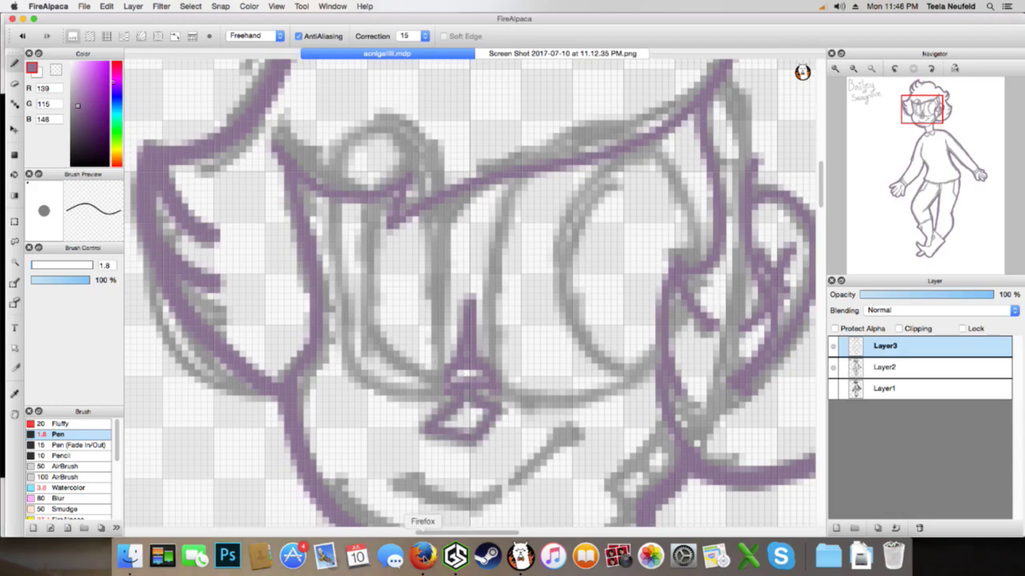
click(423, 556)
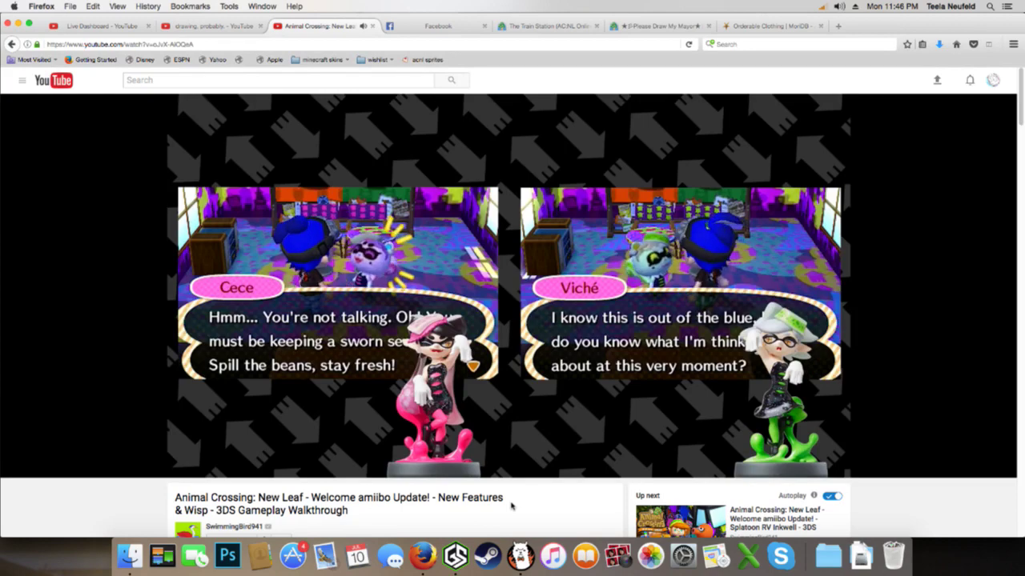
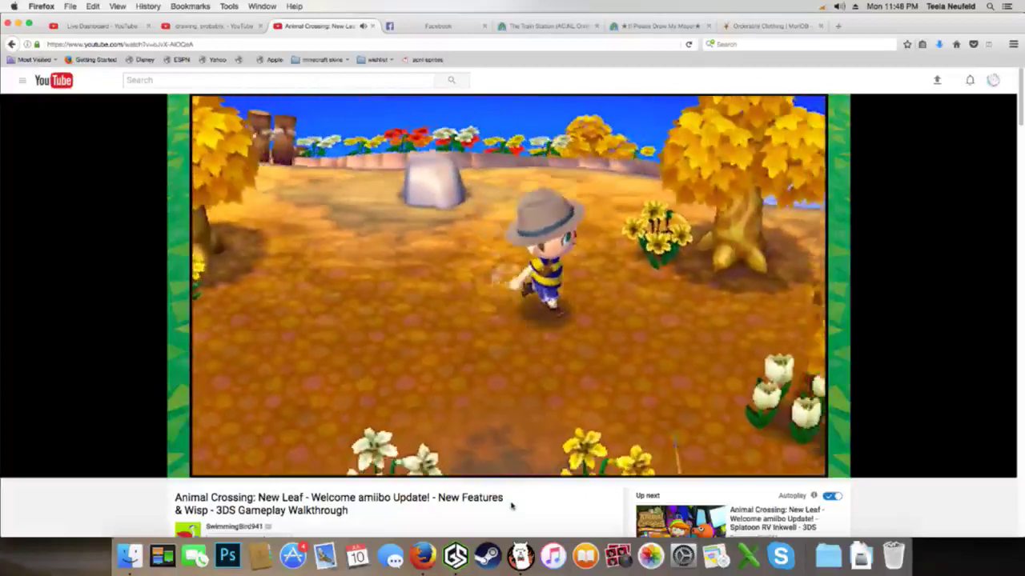
Check the Gameshow stream and the "drawing, probably." live page with its chat, and return to FireAlpaca
click(454, 555)
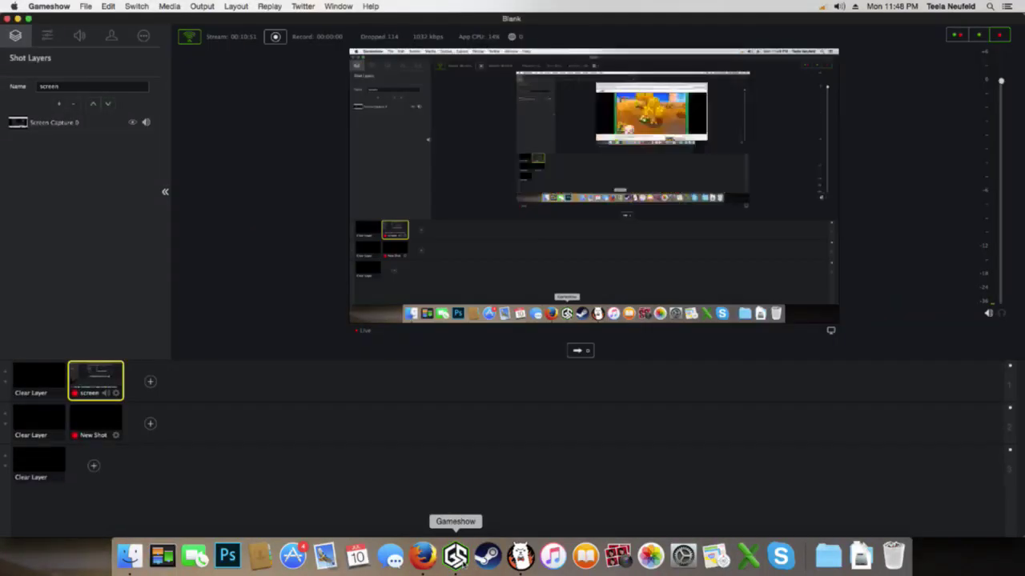
click(423, 555)
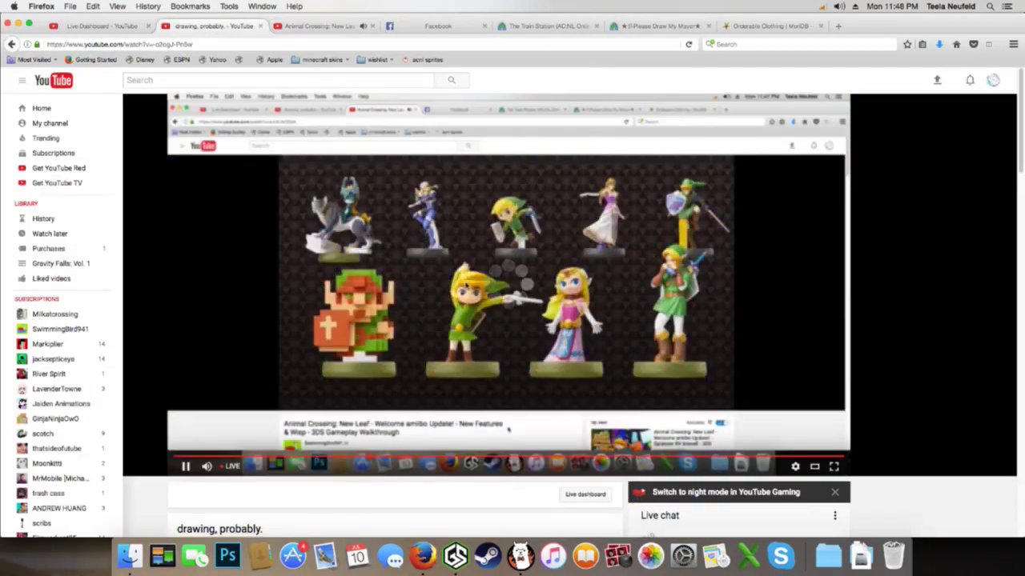
scroll(471, 281, down, 3)
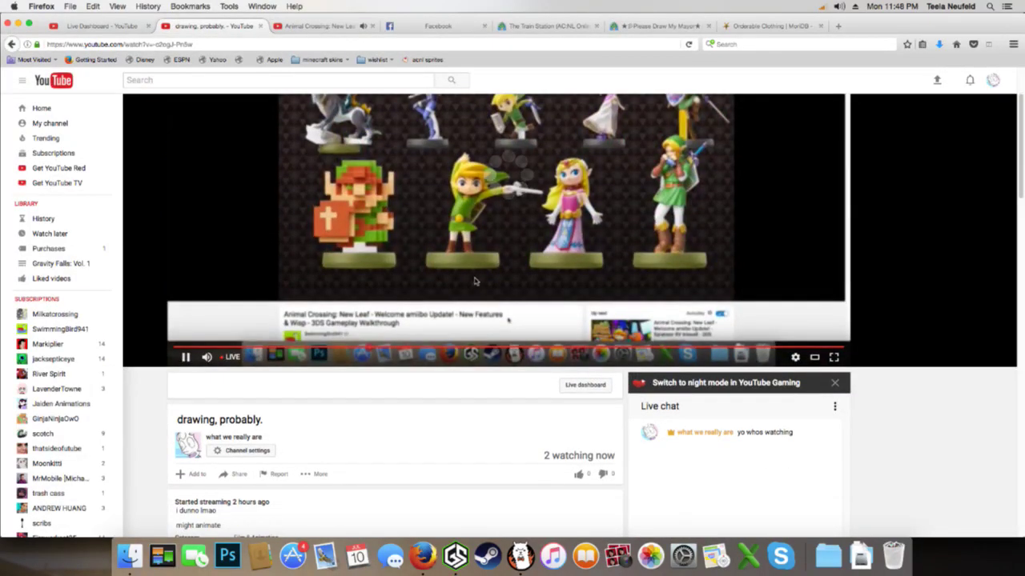
click(520, 556)
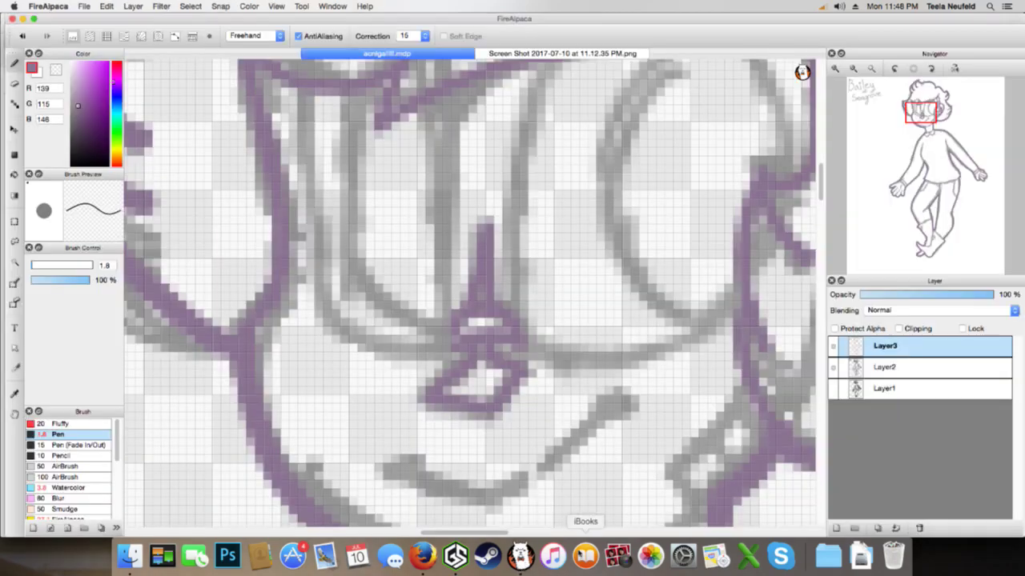
Trace the smile below the nose, including the thick marks at both ends of the mouth
scroll(709, 111, down, 5)
scroll(709, 111, right, 2)
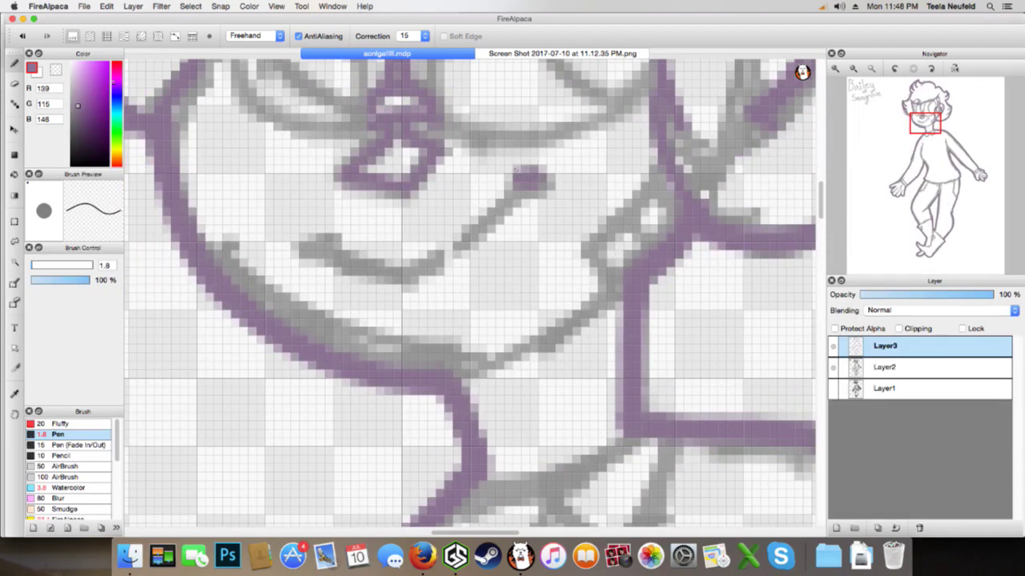
drag(319, 237, 319, 228)
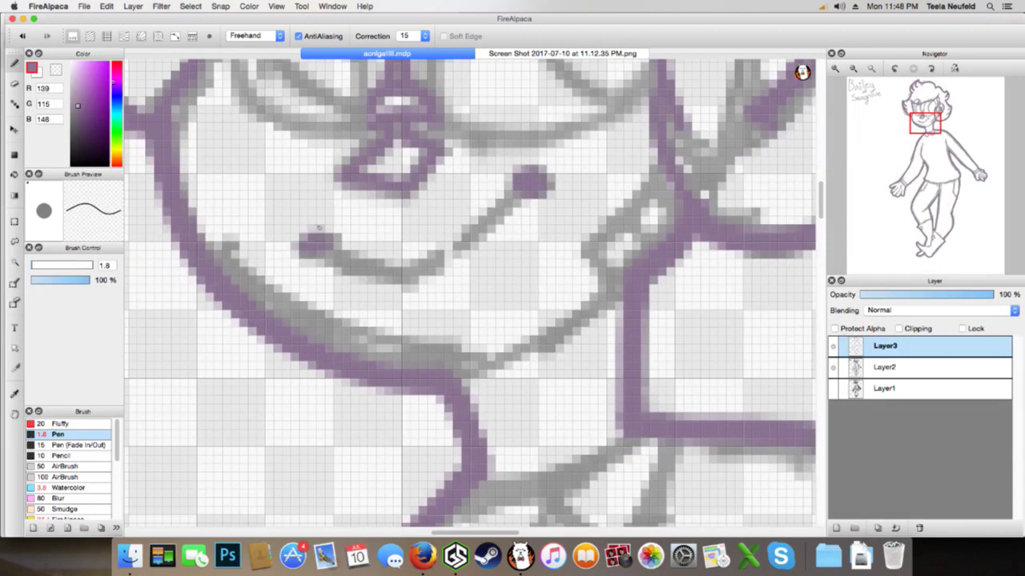
mouse_move(346, 261)
mouse_down()
mouse_move(388, 272)
mouse_move(436, 253)
mouse_move(503, 193)
mouse_up()
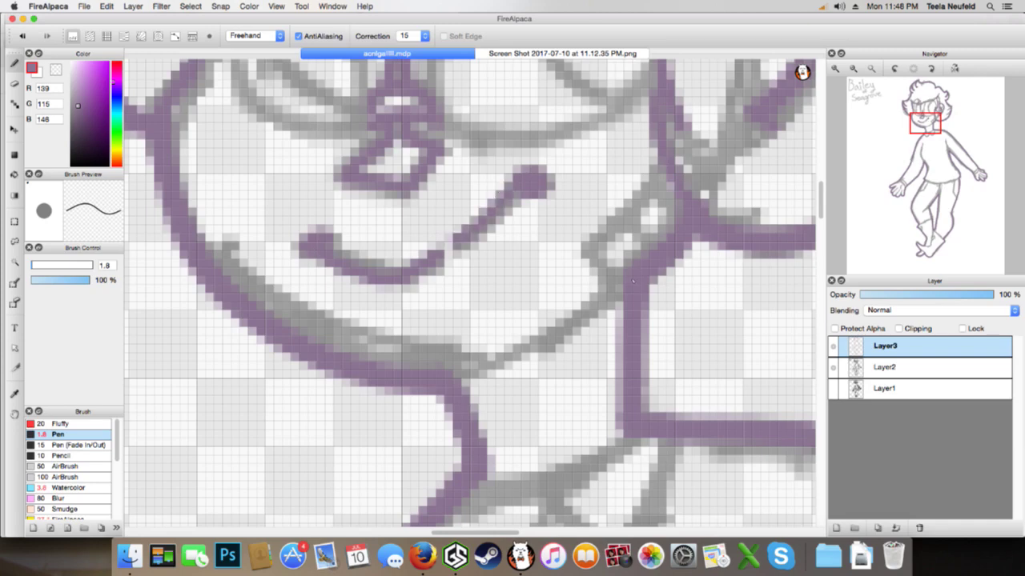
Trace the jaw line from the chin up to the neck and the small double-looped shape beside it, undoing strokes that miss the sketch
mouse_move(622, 278)
mouse_down()
mouse_move(537, 336)
mouse_move(452, 372)
mouse_move(611, 297)
mouse_move(629, 278)
mouse_up()
key(super+z)
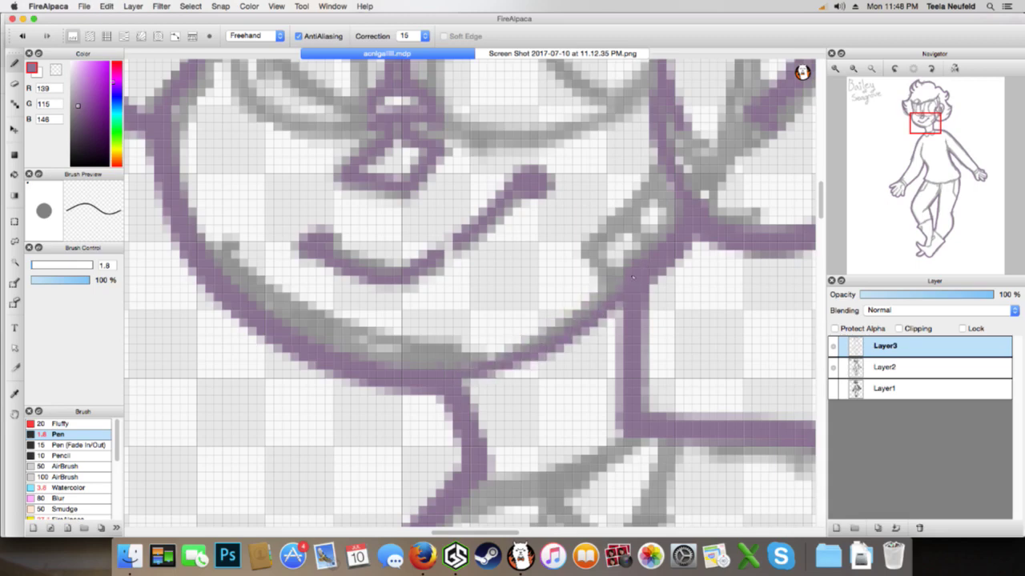
key(super+z)
mouse_move(453, 384)
mouse_down()
mouse_move(522, 345)
mouse_move(640, 260)
mouse_move(625, 234)
mouse_move(644, 177)
mouse_move(614, 279)
mouse_move(589, 245)
mouse_move(667, 172)
mouse_move(623, 218)
mouse_move(654, 244)
mouse_move(670, 169)
mouse_move(652, 179)
mouse_move(610, 282)
mouse_up()
key(super+z)
key(super+z)
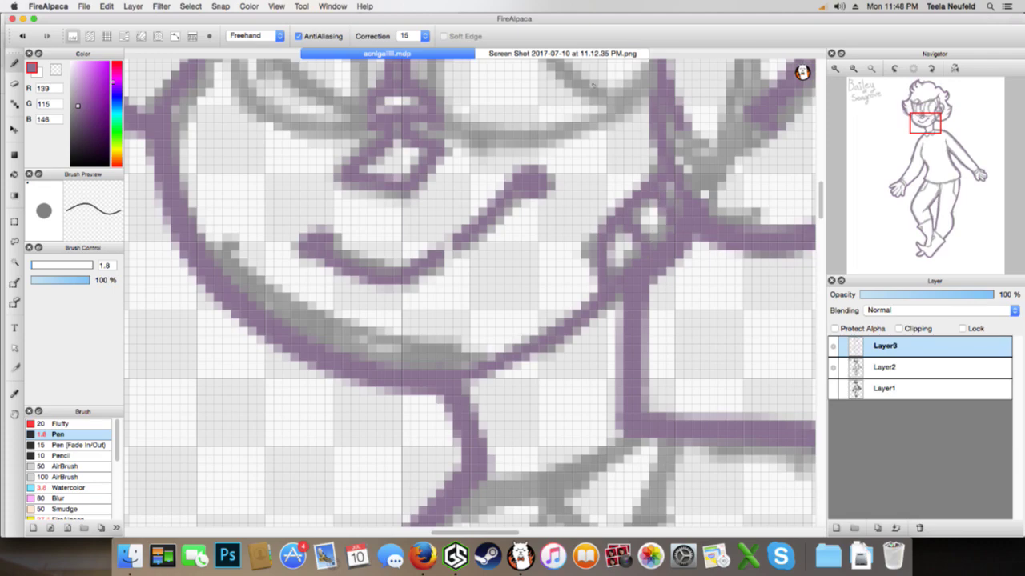
scroll(592, 84, up, 10)
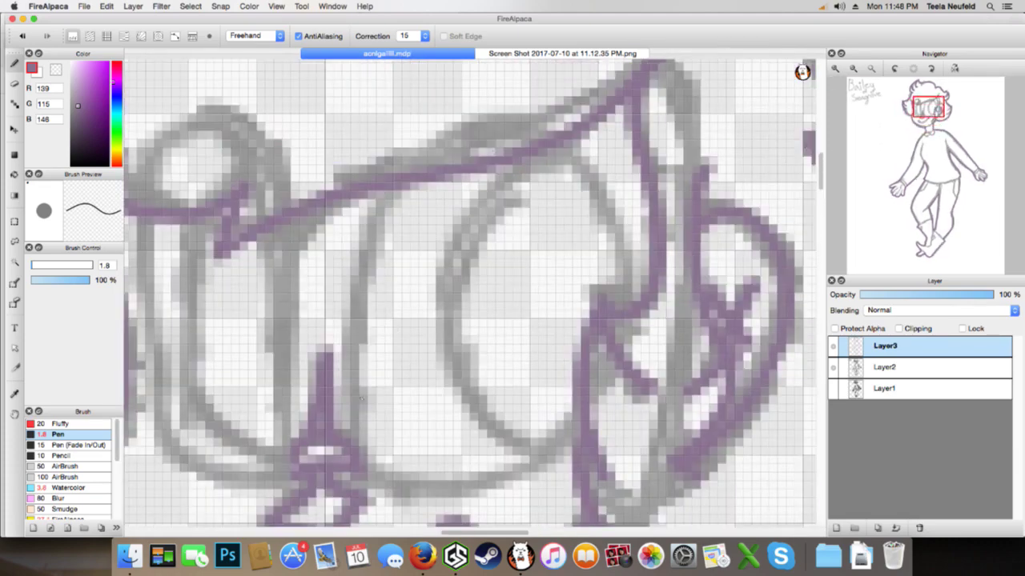
mouse_move(355, 438)
mouse_down()
mouse_move(376, 213)
mouse_move(406, 164)
mouse_move(462, 129)
mouse_move(518, 118)
mouse_move(571, 146)
mouse_move(596, 186)
mouse_move(619, 256)
mouse_up()
scroll(608, 268, down, 2)
drag(559, 206, 600, 280)
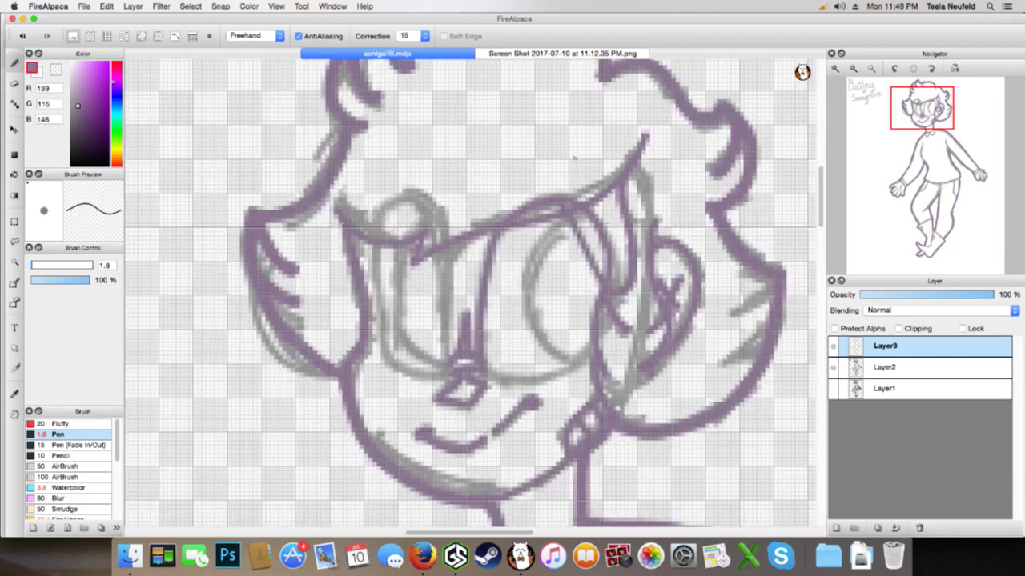
key(super+z)
Trace the full outline of the larger eye shape between the nose and the ear, undoing strokes that miss the sketch
key(super+plus)
key(super+plus)
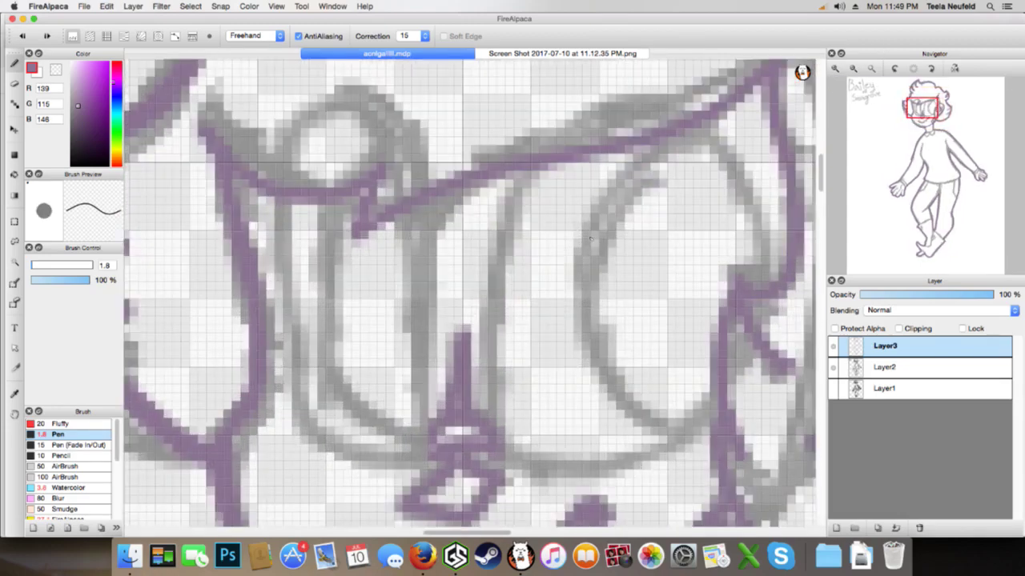
mouse_move(495, 443)
mouse_down()
mouse_move(490, 353)
mouse_move(522, 232)
mouse_up()
key(super+z)
mouse_move(500, 465)
mouse_down()
mouse_move(494, 396)
mouse_move(517, 286)
mouse_move(497, 454)
mouse_move(491, 379)
mouse_move(528, 171)
mouse_up()
key(super+z)
key(super+z)
mouse_move(499, 446)
mouse_down()
mouse_move(484, 324)
mouse_move(508, 213)
mouse_move(524, 157)
mouse_move(578, 112)
mouse_move(629, 92)
mouse_move(687, 99)
mouse_move(728, 137)
mouse_move(748, 181)
mouse_move(755, 255)
mouse_up()
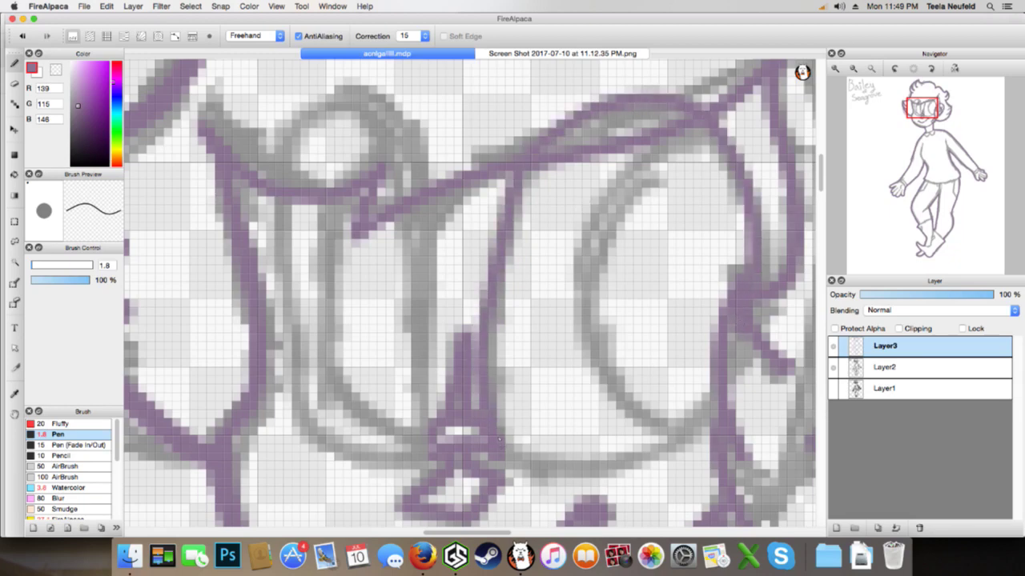
mouse_move(500, 439)
mouse_down()
mouse_move(566, 467)
mouse_move(624, 458)
mouse_move(683, 434)
mouse_move(711, 410)
mouse_up()
scroll(710, 394, up, 2)
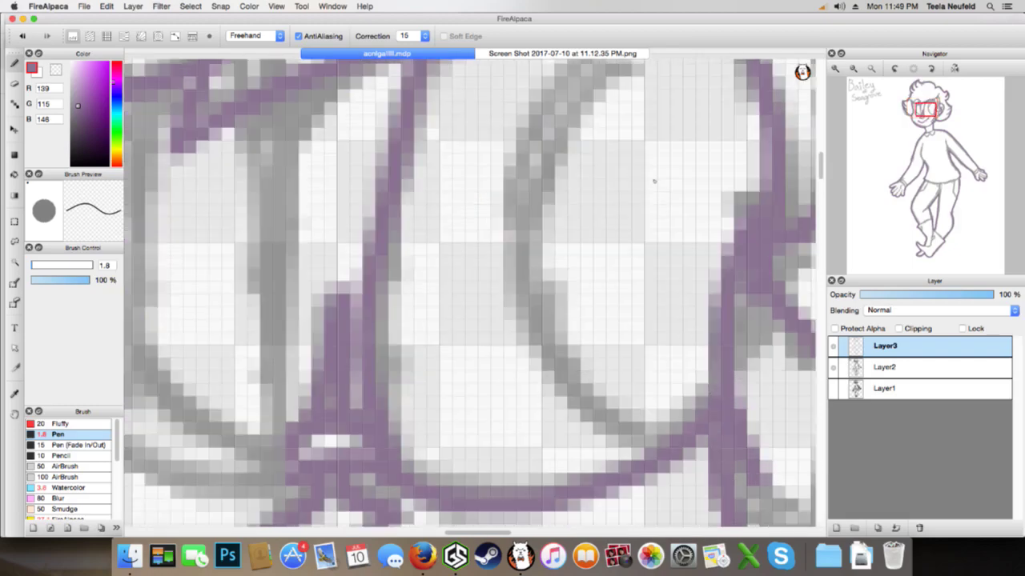
scroll(654, 182, down, 2)
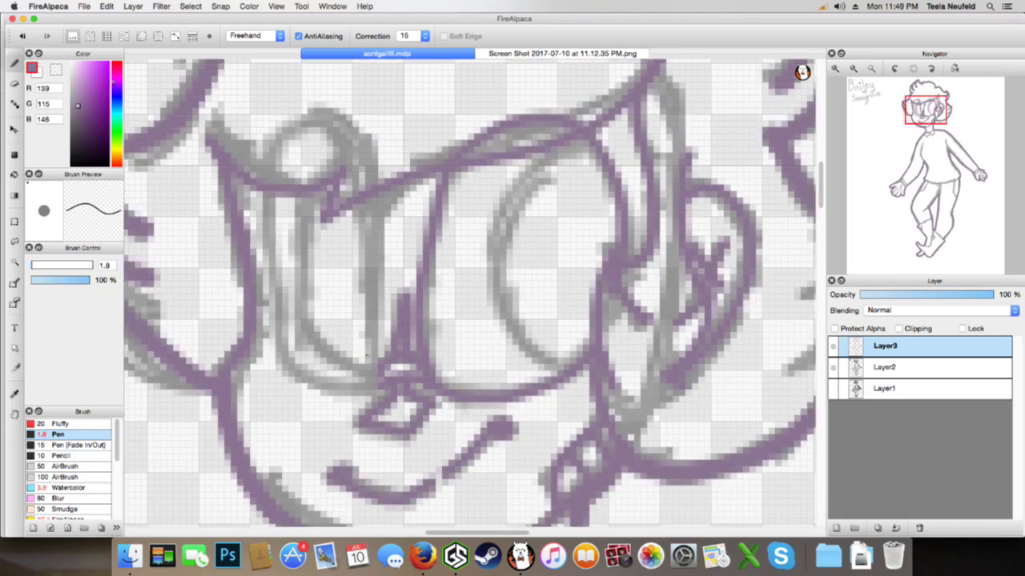
drag(377, 334, 366, 140)
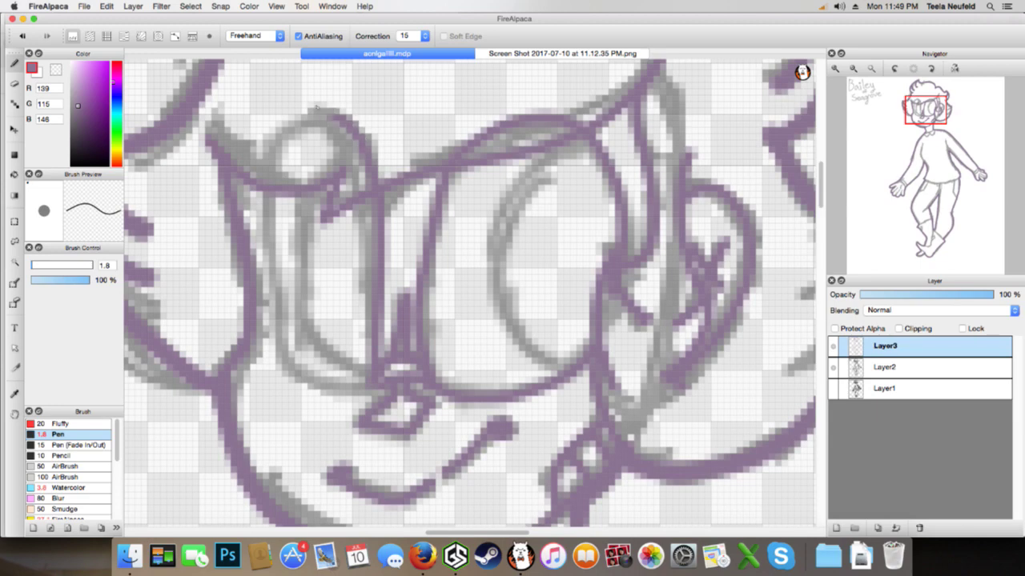
mouse_move(316, 106)
mouse_down()
mouse_move(283, 124)
mouse_move(259, 169)
mouse_move(256, 281)
mouse_up()
key(ctrl+z)
key(ctrl+z)
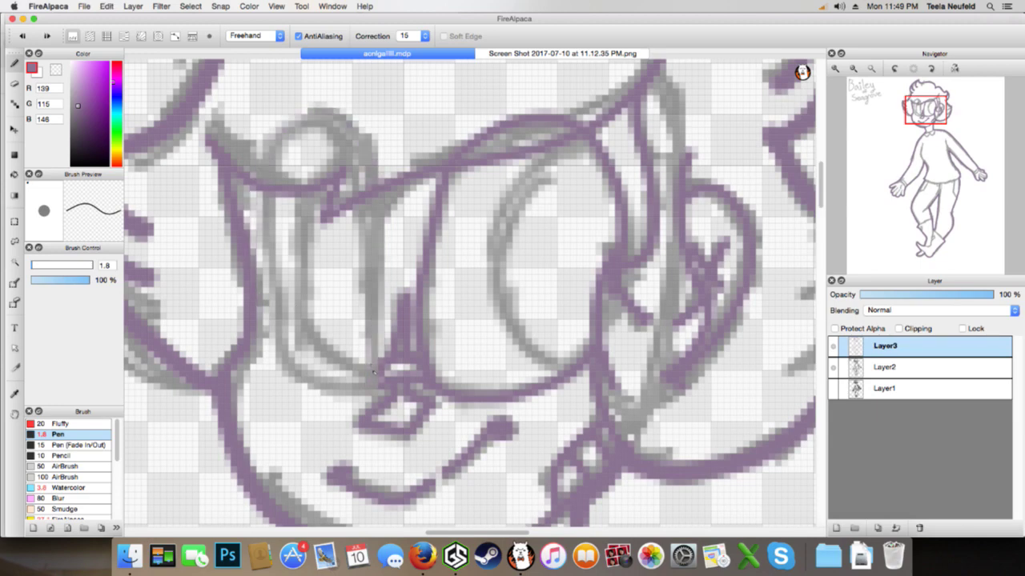
Trace the narrower eye shape on the other side of the nose, from its rounded top to the nose bridge, redoing uneven strokes
drag(375, 389, 366, 189)
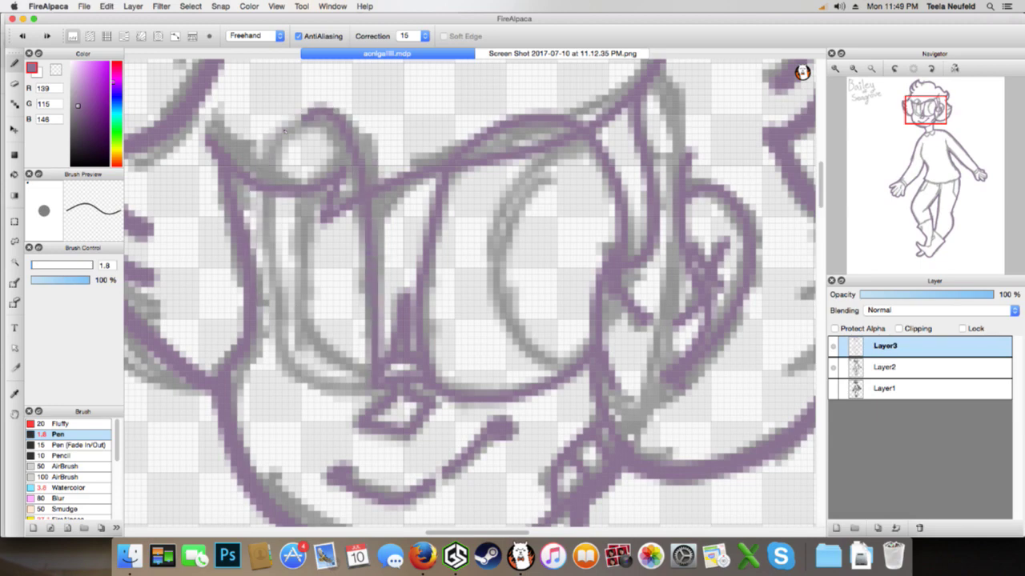
mouse_move(303, 115)
mouse_down()
mouse_move(262, 178)
mouse_move(288, 324)
mouse_up()
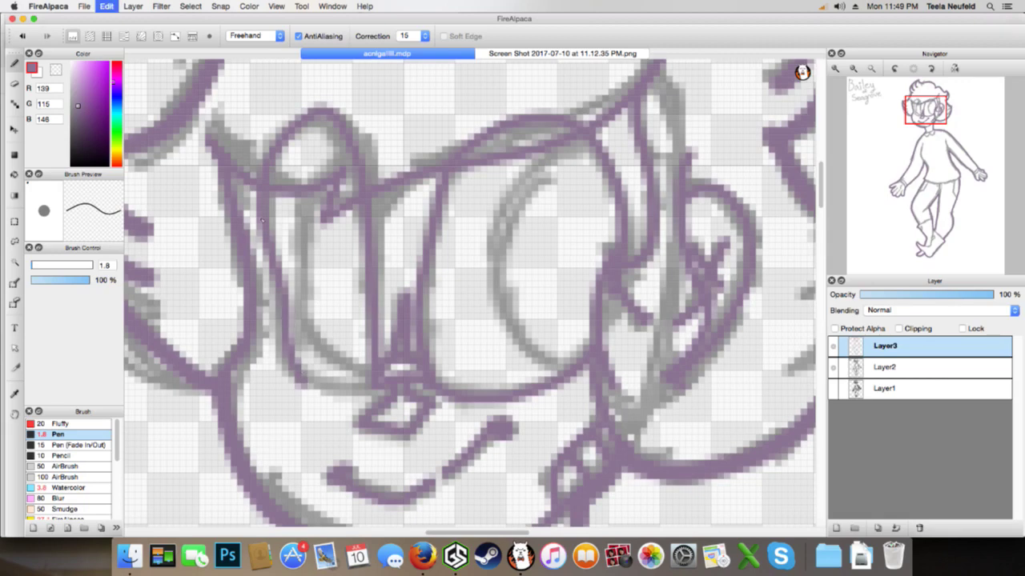
key(ctrl+z)
drag(380, 328, 376, 195)
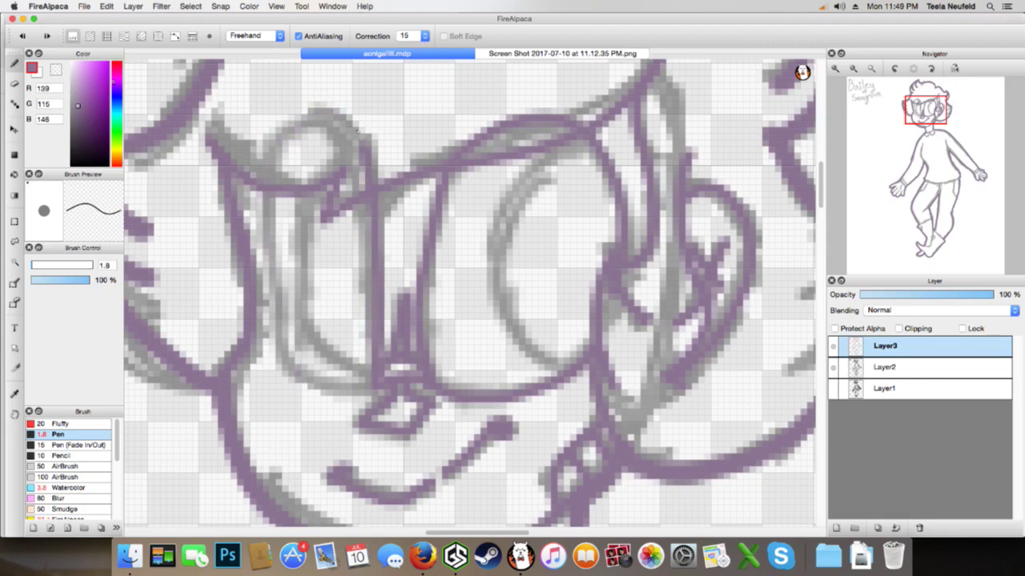
mouse_move(308, 117)
mouse_down()
mouse_move(278, 141)
mouse_move(267, 199)
mouse_move(271, 310)
mouse_move(278, 342)
mouse_move(361, 381)
mouse_up()
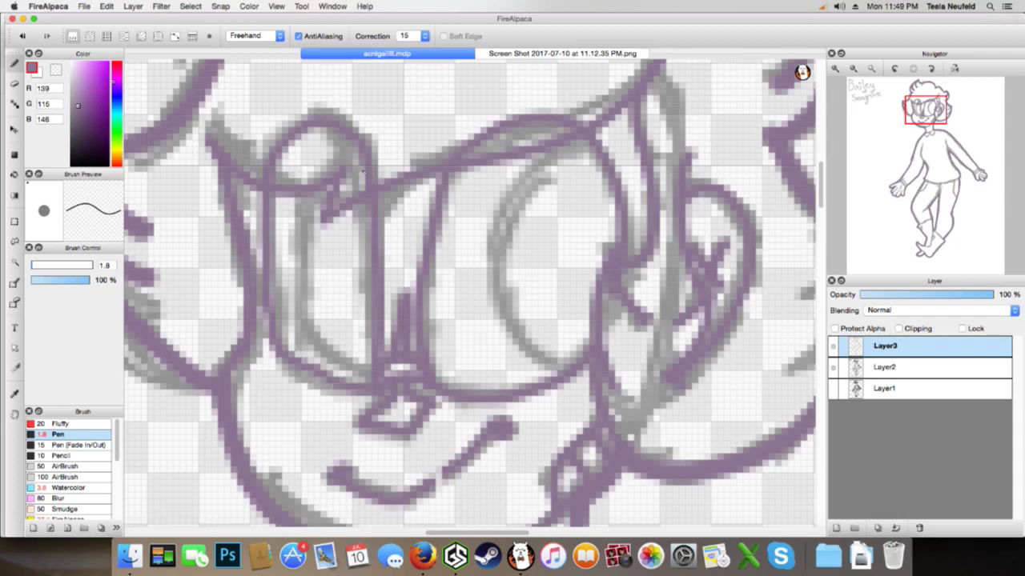
key(ctrl+z)
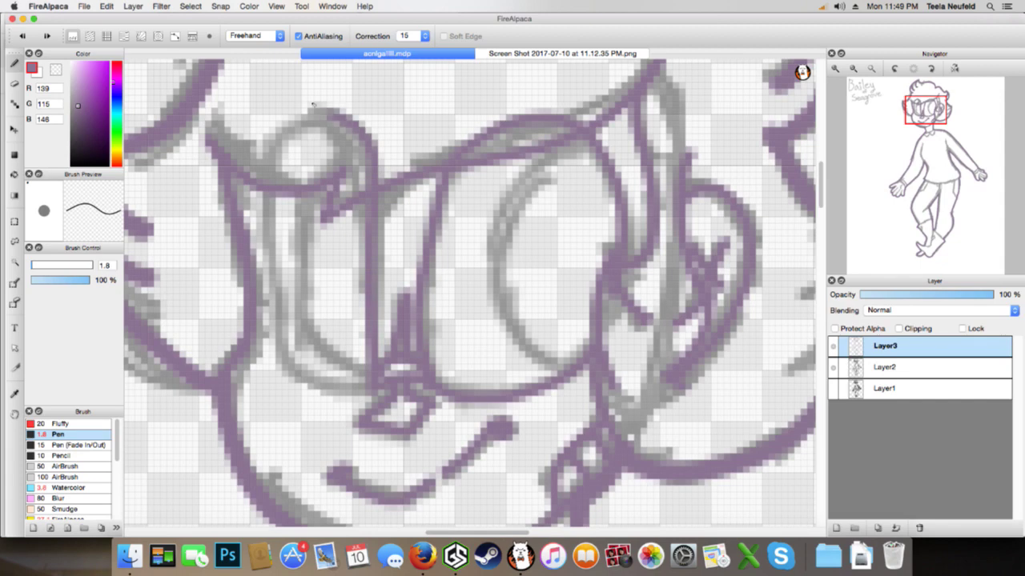
mouse_move(313, 104)
mouse_down()
mouse_move(277, 125)
mouse_move(258, 174)
mouse_move(258, 295)
mouse_move(270, 334)
mouse_move(303, 363)
mouse_move(357, 392)
mouse_up()
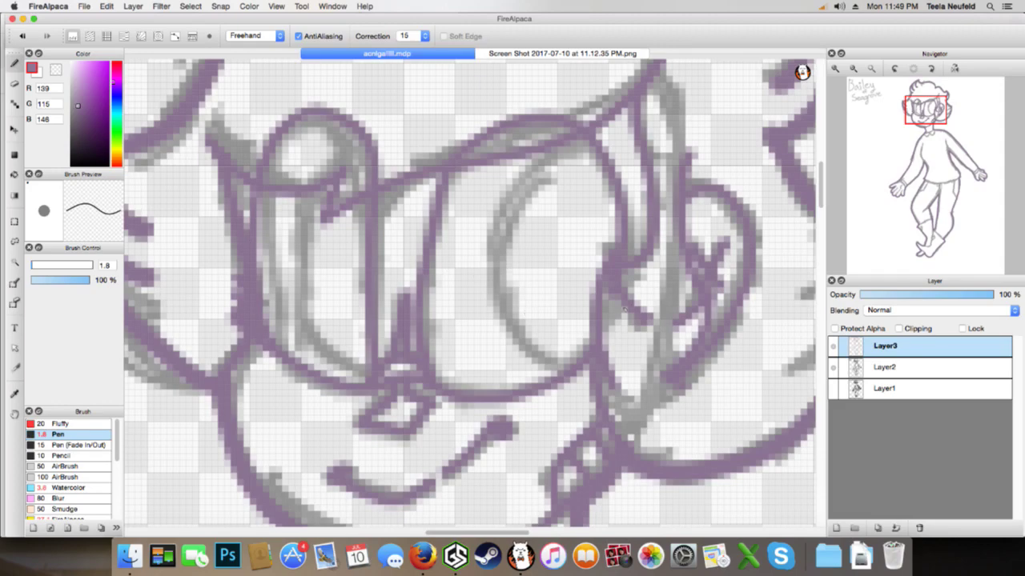
Trace the two rounded collar flaps below the neckline, undoing strokes that miss the sketch
mouse_move(922, 133)
mouse_down()
mouse_move(922, 117)
mouse_move(926, 144)
mouse_up()
mouse_move(431, 222)
mouse_down()
mouse_move(478, 225)
mouse_move(539, 200)
mouse_up()
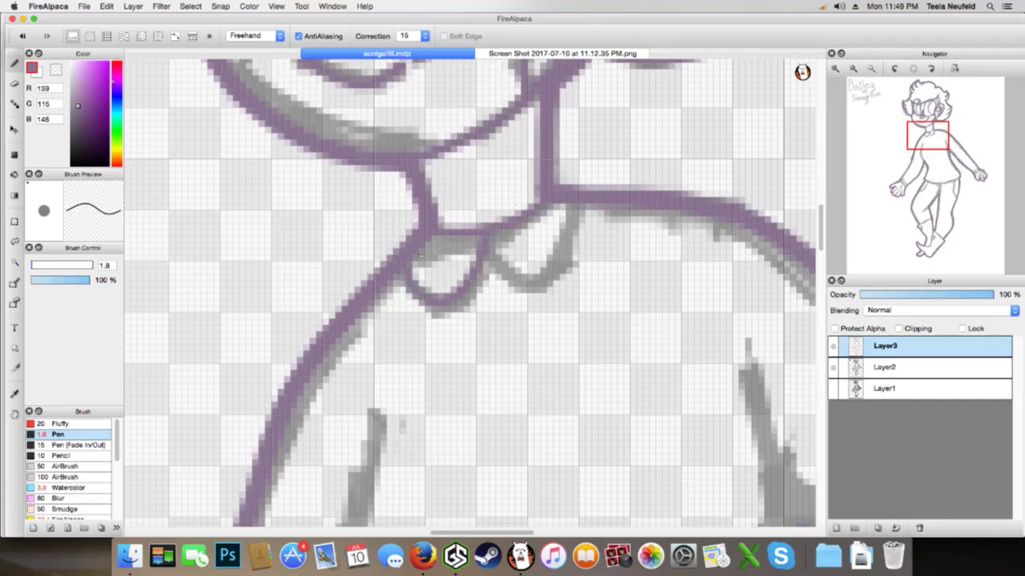
key(super+z)
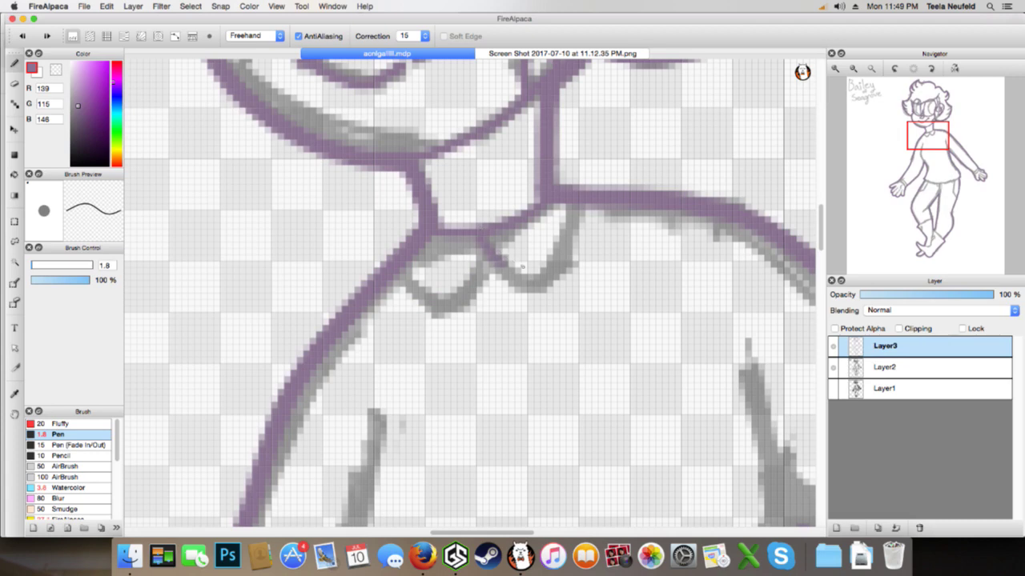
drag(523, 266, 589, 231)
key(super+z)
mouse_move(478, 224)
mouse_down()
mouse_move(498, 245)
mouse_move(546, 244)
mouse_move(573, 205)
mouse_up()
key(super+z)
mouse_move(483, 224)
mouse_down()
mouse_move(498, 250)
mouse_move(542, 267)
mouse_move(571, 225)
mouse_move(577, 194)
mouse_up()
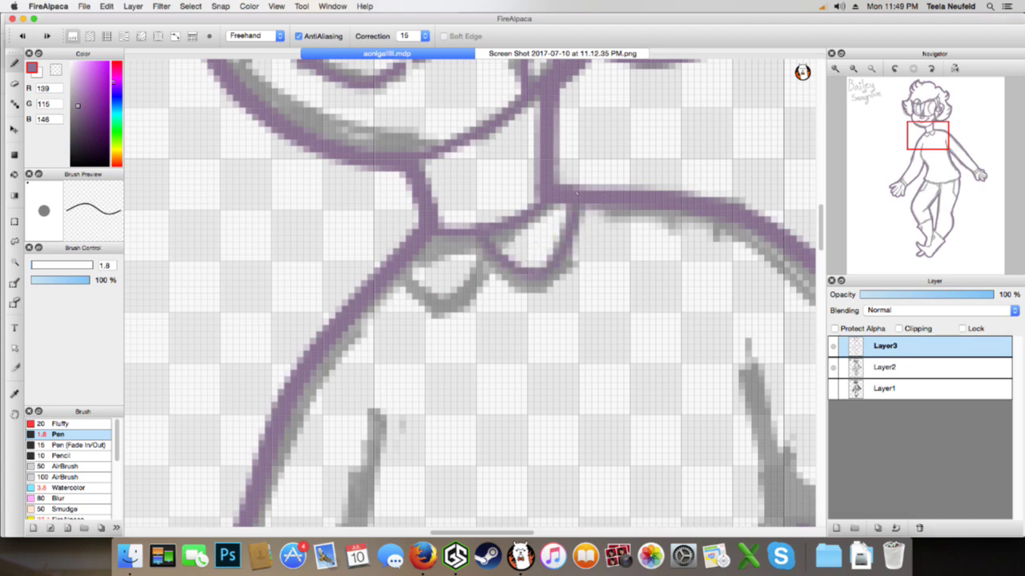
mouse_move(467, 275)
mouse_down()
mouse_move(436, 285)
mouse_move(406, 269)
mouse_up()
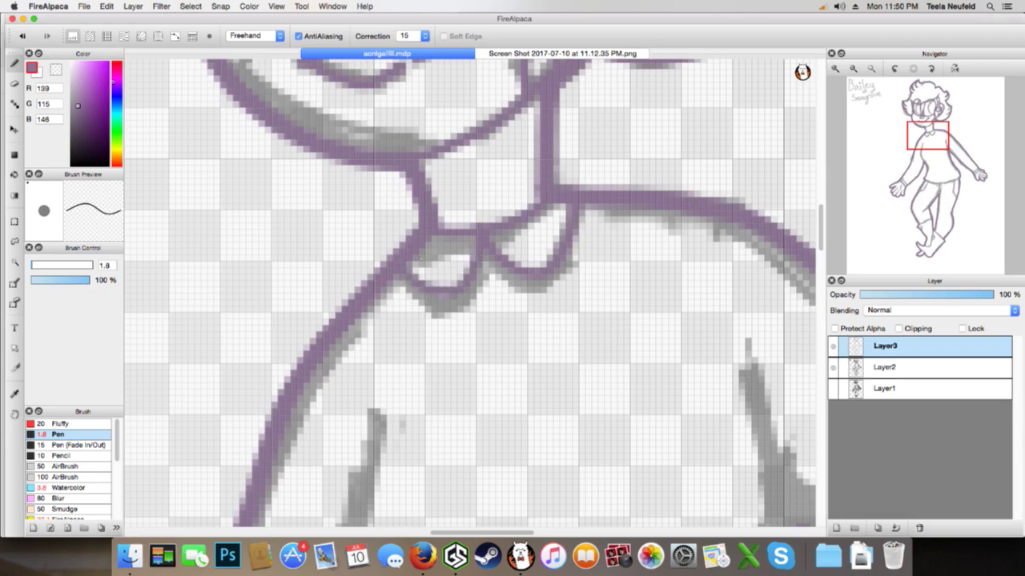
scroll(419, 257, down, 10)
scroll(418, 257, left, 5)
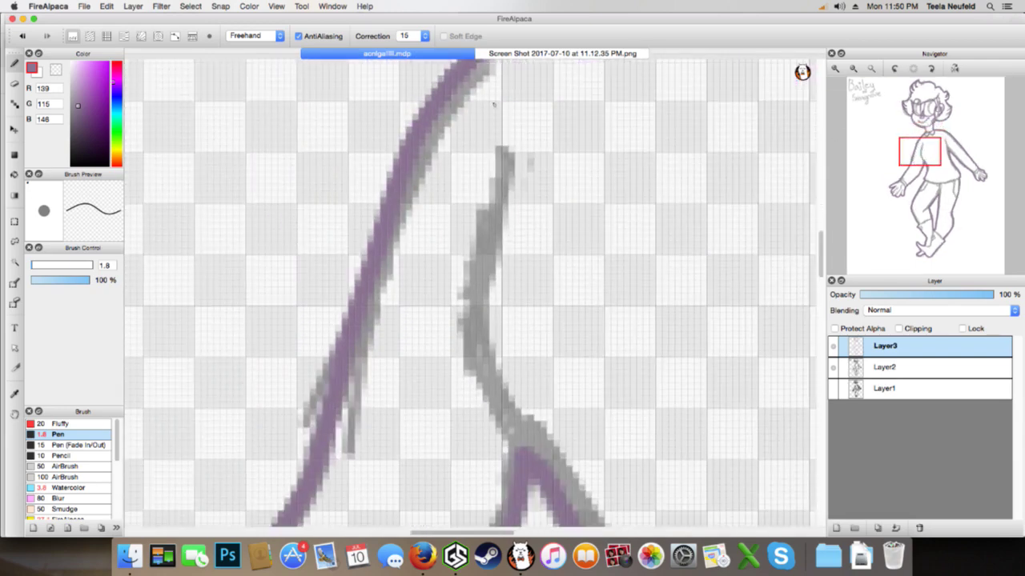
scroll(505, 154, down, 2)
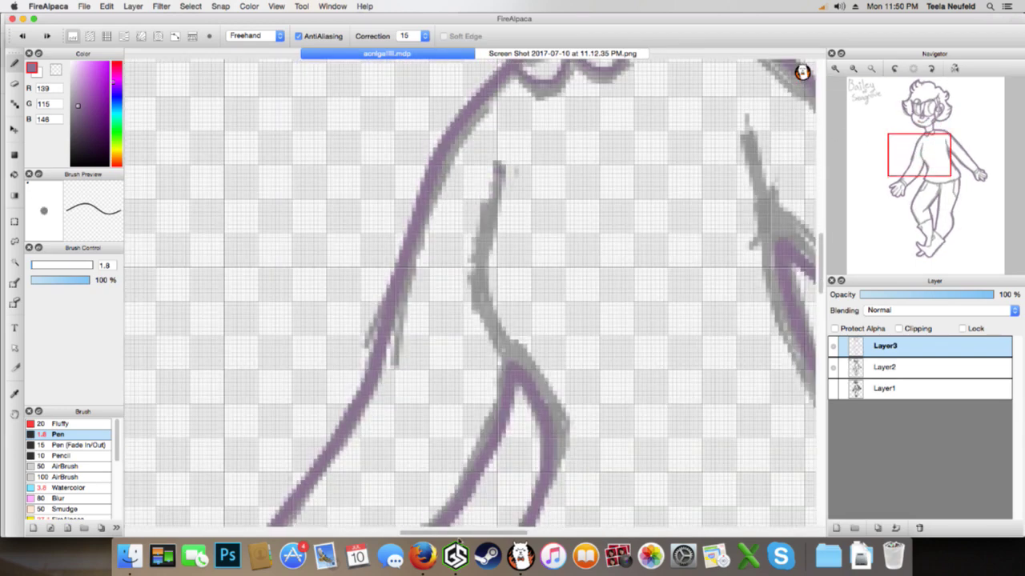
Switch to Firefox and watch more of the Animal Crossing: New Leaf amiibo update video, skipping back a few times
click(423, 555)
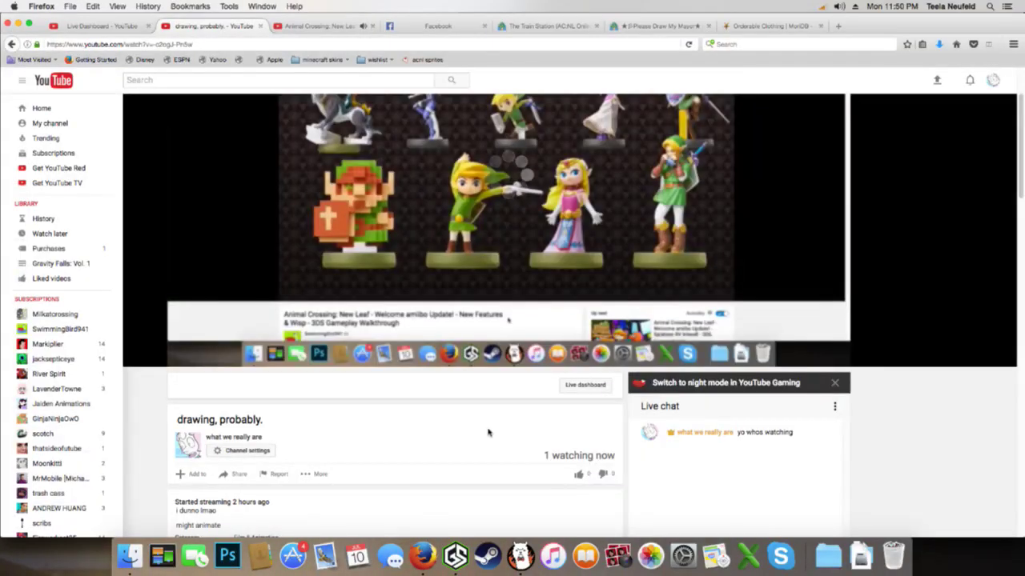
click(318, 25)
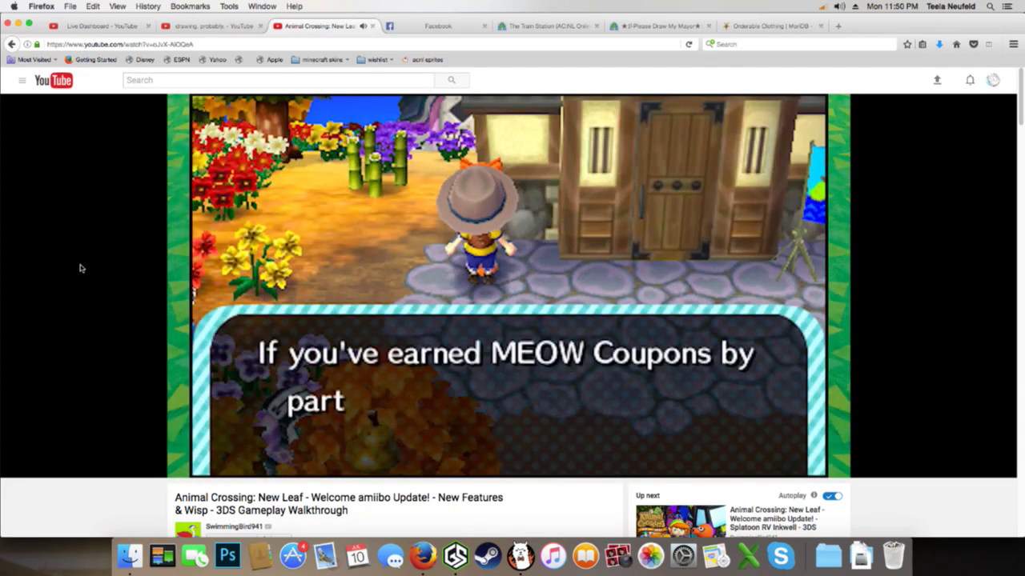
key(Left)
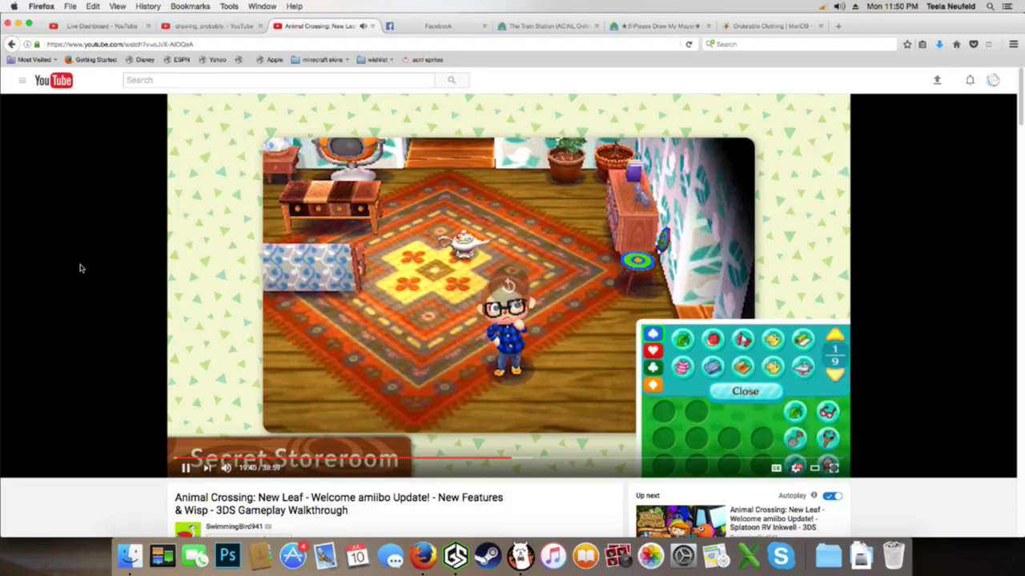
key(Left)
key(Left)
key(Left)
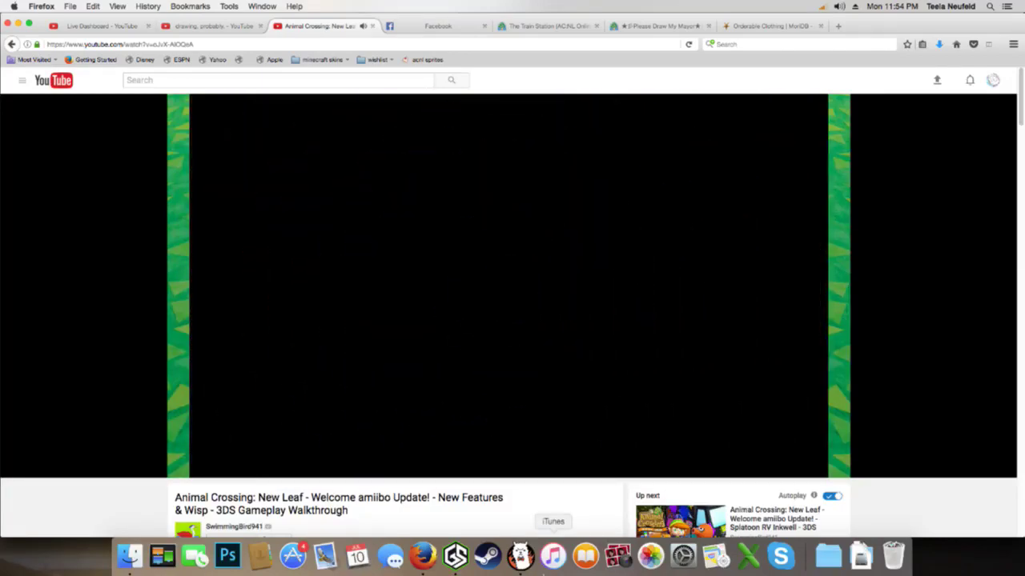
Return to FireAlpaca and trace the torso side lines above both underarm gaps, undoing strokes that miss the sketch
click(520, 555)
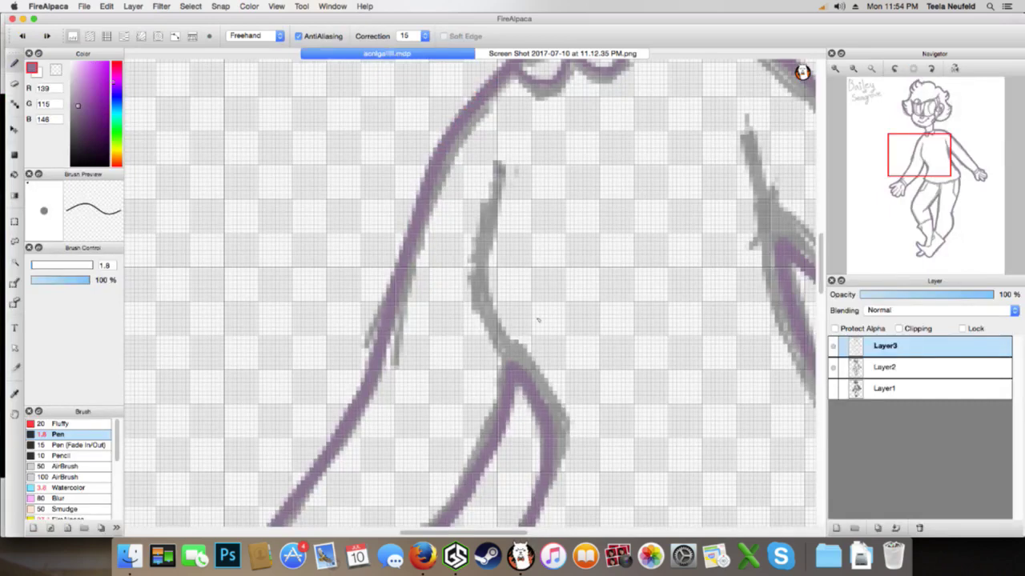
mouse_move(496, 165)
mouse_down()
mouse_move(477, 265)
mouse_move(516, 362)
mouse_up()
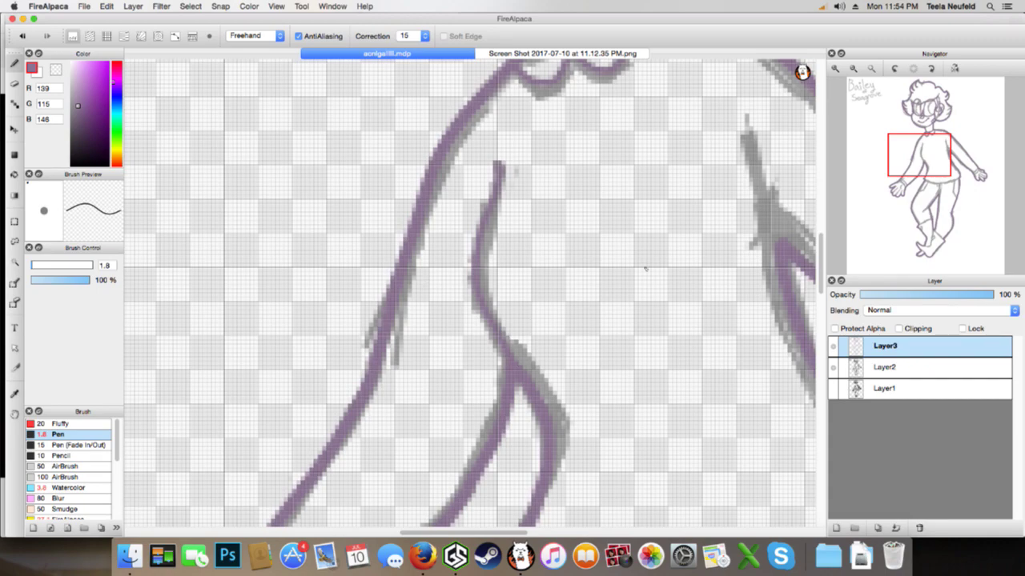
drag(937, 170, 936, 162)
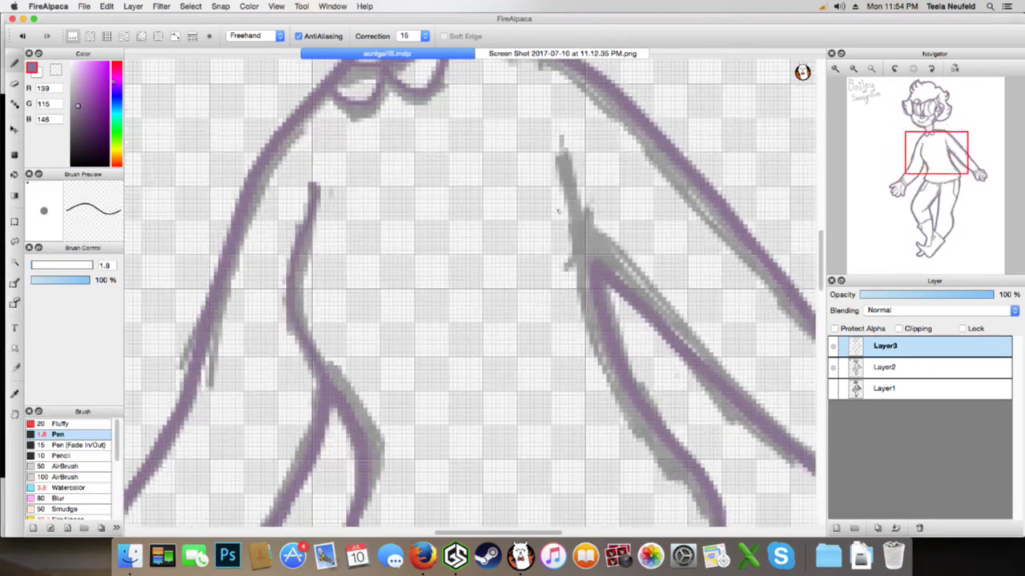
mouse_move(594, 264)
mouse_down()
mouse_move(585, 174)
mouse_move(561, 148)
mouse_up()
key(super+z)
mouse_move(593, 257)
mouse_down()
mouse_move(565, 150)
mouse_move(595, 273)
mouse_up()
key(super+z)
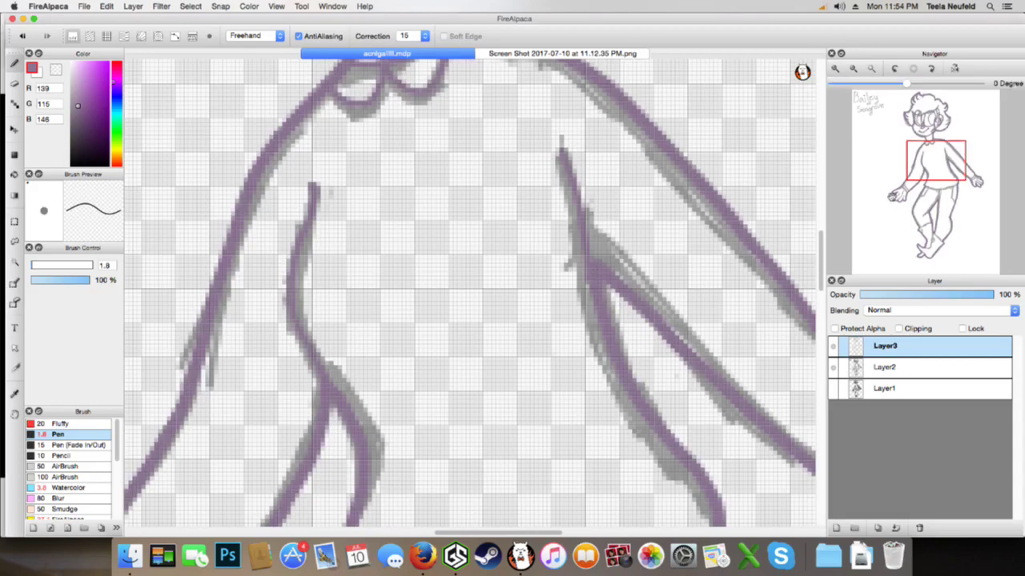
Trace the trouser seam from the crotch up to the waist and the small square beside its upper end
drag(929, 180, 929, 202)
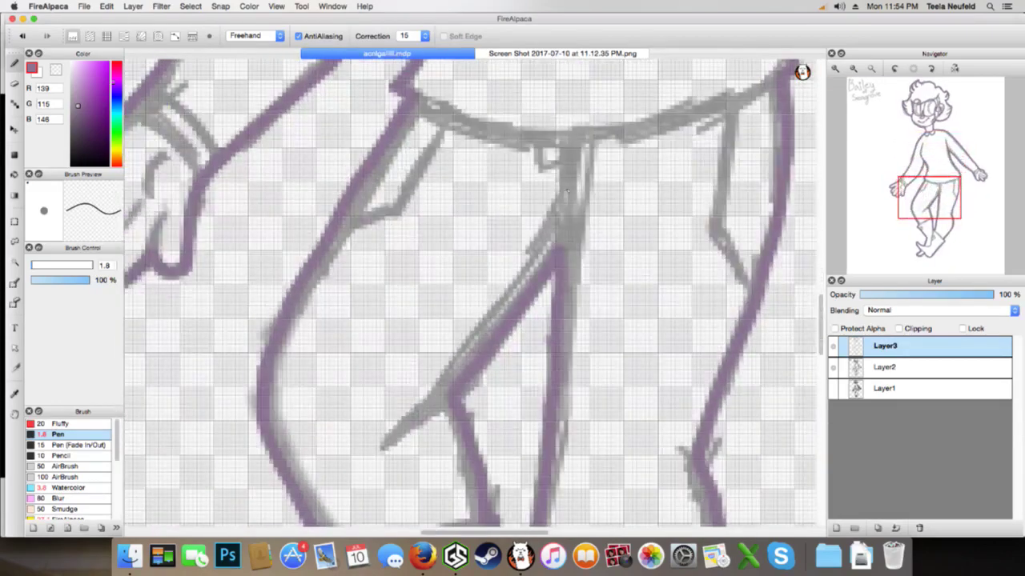
mouse_move(560, 246)
mouse_down()
mouse_move(577, 141)
mouse_move(555, 244)
mouse_move(573, 141)
mouse_move(558, 174)
mouse_move(562, 167)
mouse_up()
key(super+z)
key(ctrl+z)
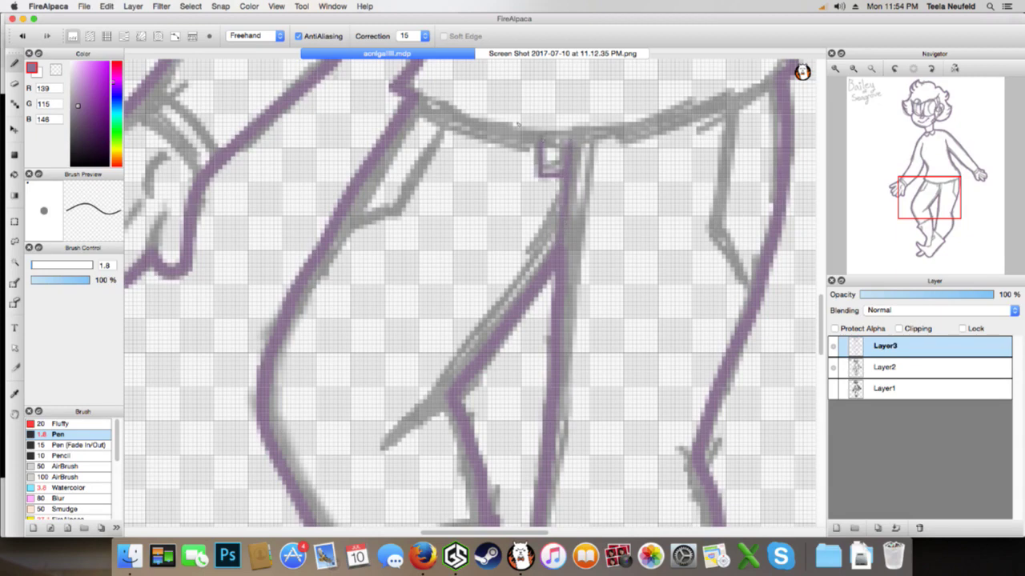
Trace the curved waistline between both hips and the outlines of the two trouser pockets below it
mouse_move(417, 95)
mouse_down()
mouse_move(469, 121)
mouse_move(579, 138)
mouse_move(717, 104)
mouse_move(784, 70)
mouse_up()
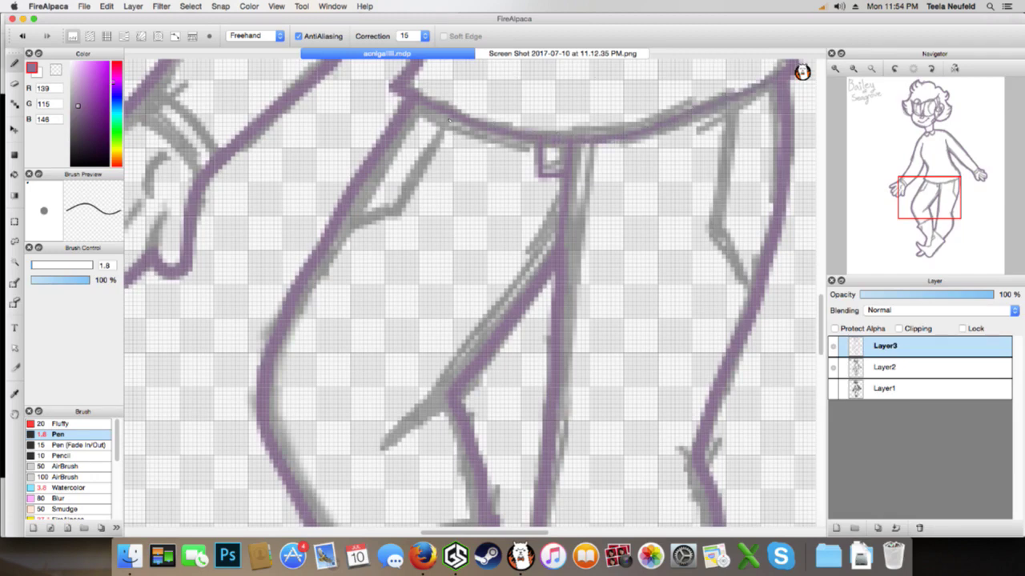
mouse_move(451, 116)
mouse_down()
mouse_move(392, 202)
mouse_move(344, 216)
mouse_up()
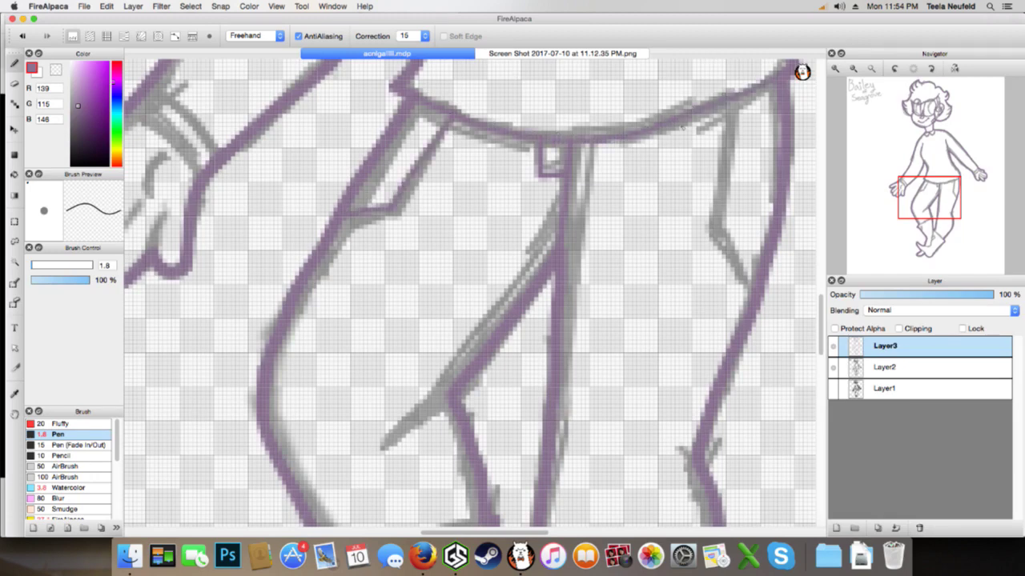
mouse_move(730, 101)
mouse_down()
mouse_move(714, 228)
mouse_move(748, 296)
mouse_up()
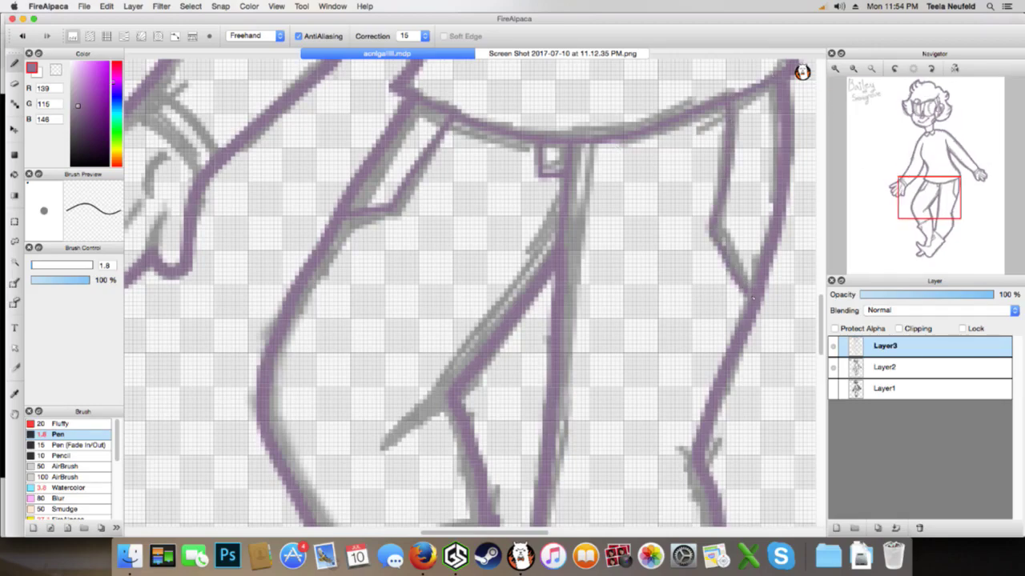
Trace the short diagonal fold line at the crossed knee, undoing strokes that miss the sketch
drag(903, 214, 927, 236)
drag(504, 142, 441, 187)
key(super+z)
drag(502, 148, 464, 186)
key(super+z)
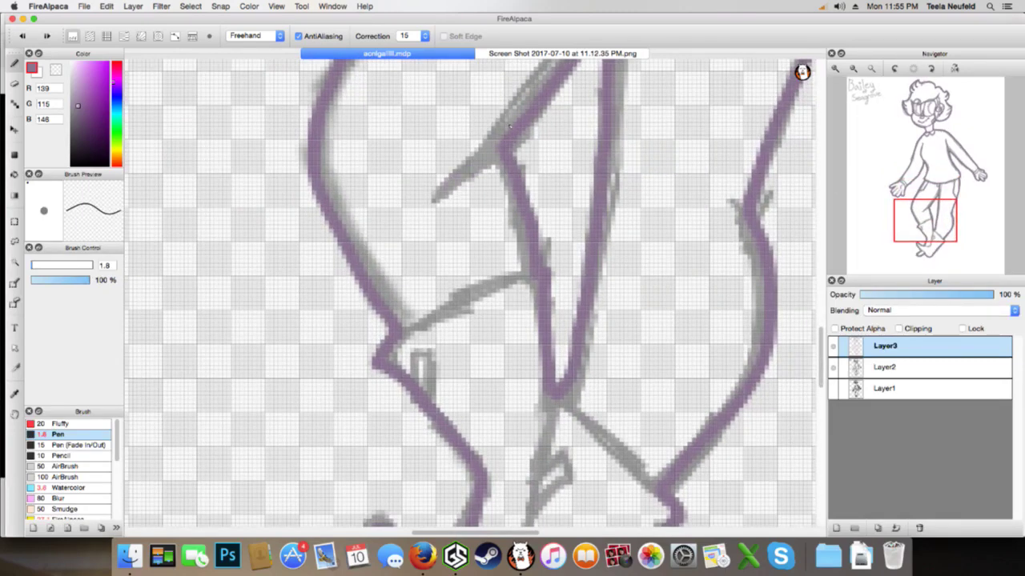
drag(501, 147, 454, 181)
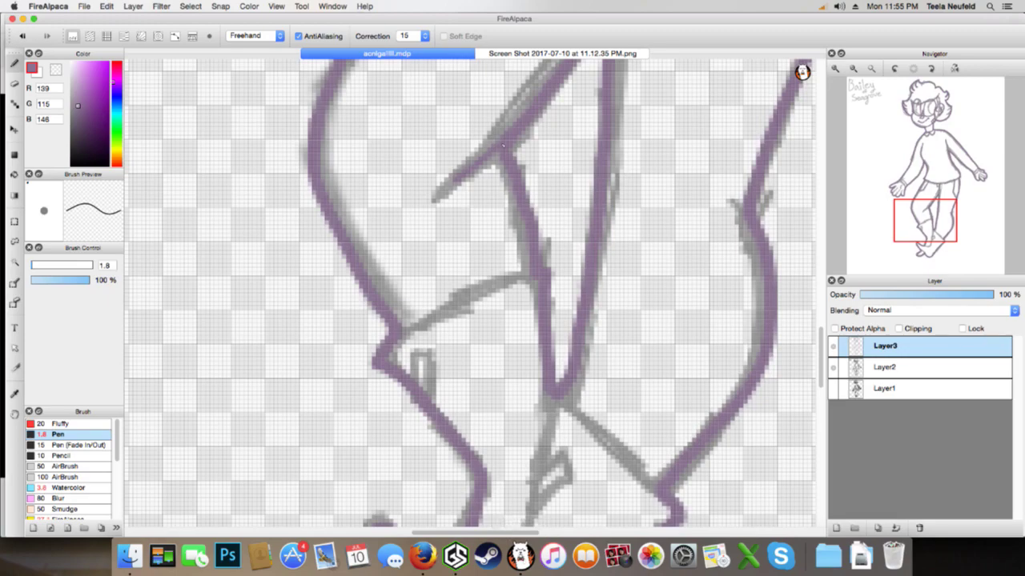
Check the video in Firefox, then return to FireAlpaca and handwrite "BRB" on the empty canvas beside the lower leg
click(423, 555)
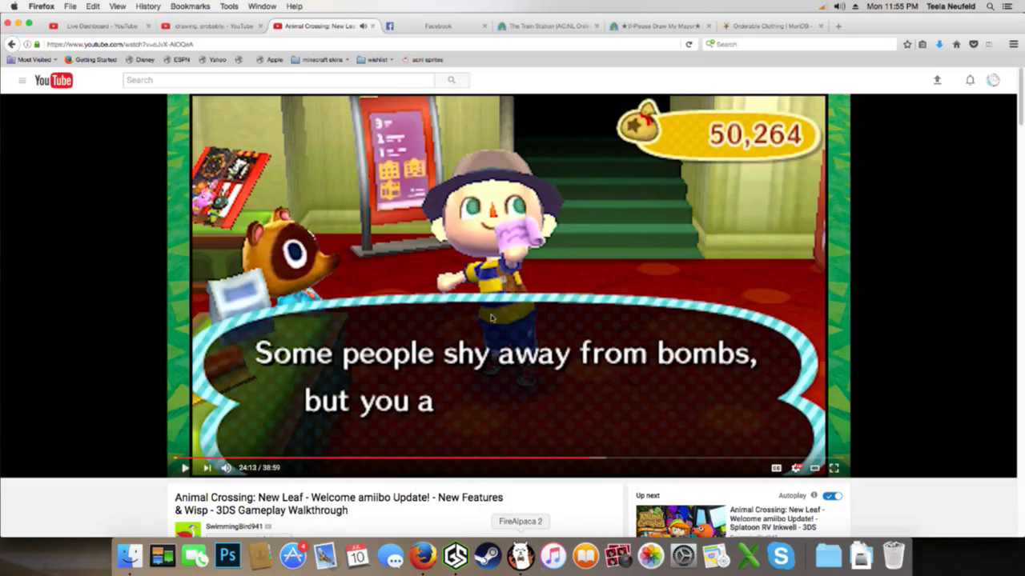
click(521, 554)
mouse_move(196, 432)
mouse_down()
mouse_move(166, 341)
mouse_move(148, 357)
mouse_up()
drag(206, 340, 239, 405)
drag(195, 342, 301, 403)
mouse_move(256, 312)
mouse_down()
mouse_move(318, 371)
mouse_move(240, 335)
mouse_up()
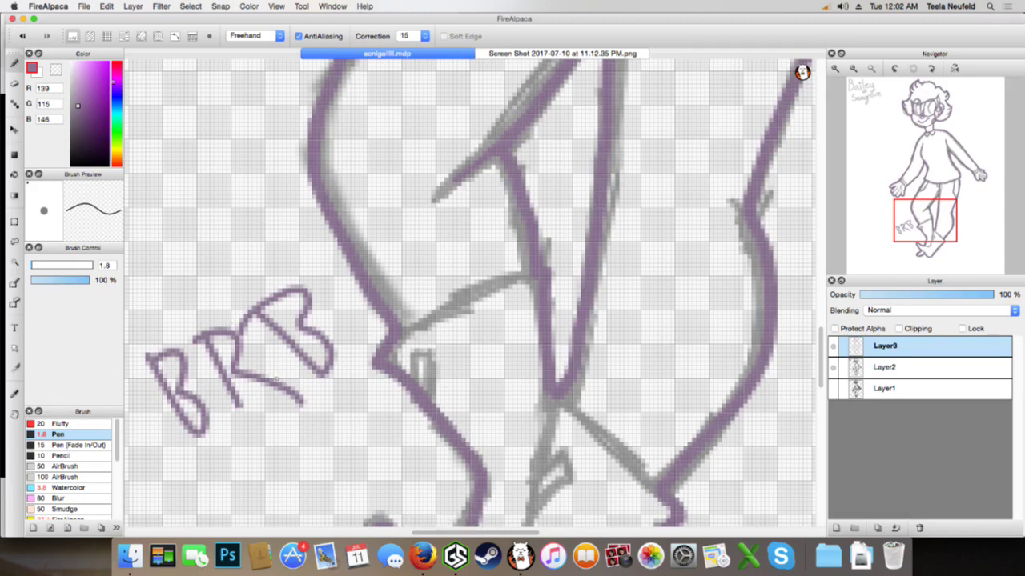
Undo the handwritten "BRB" letters and the trial marks made in white
key(super+z)
key(super+z)
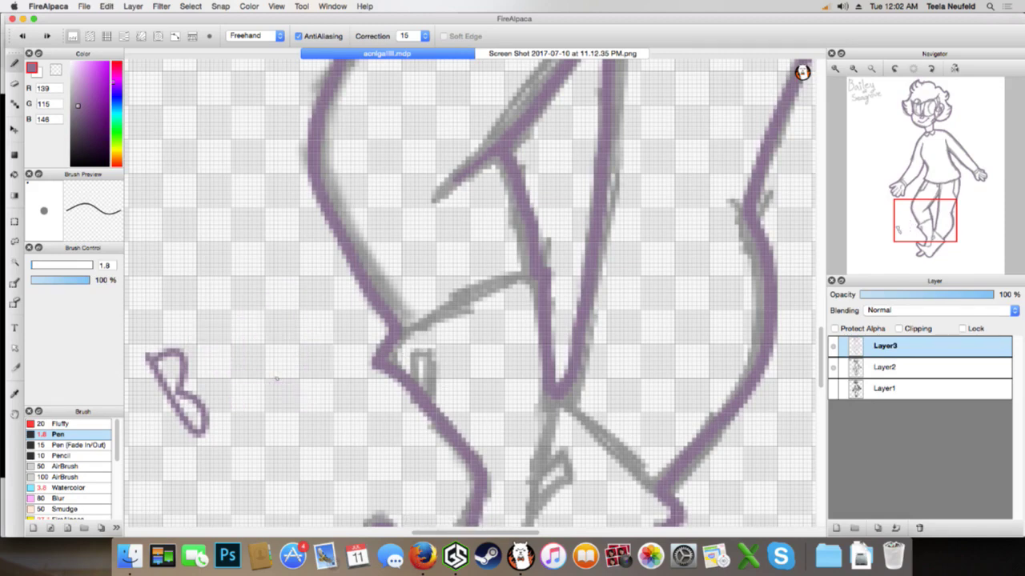
scroll(223, 409, up, 2)
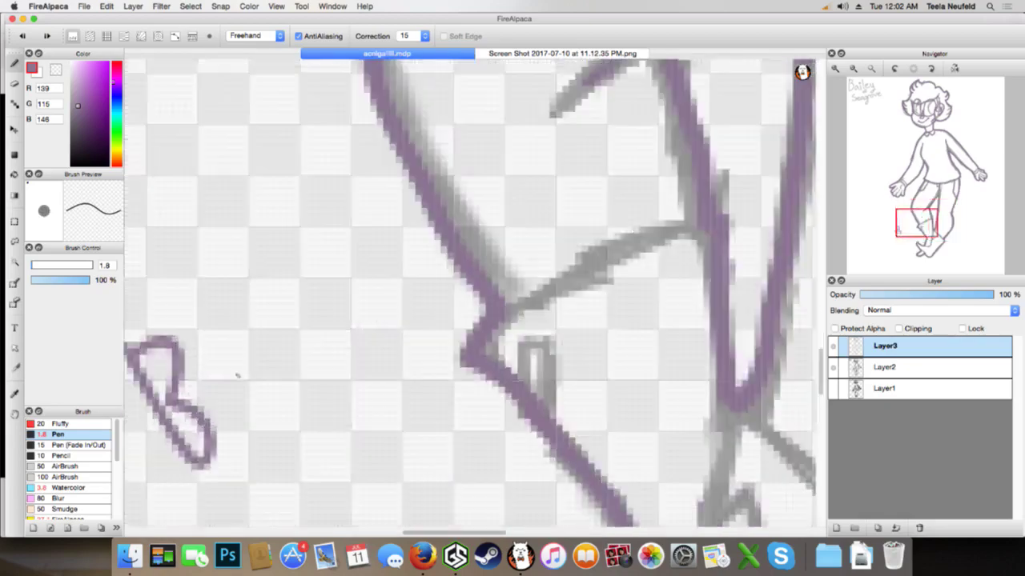
key(x)
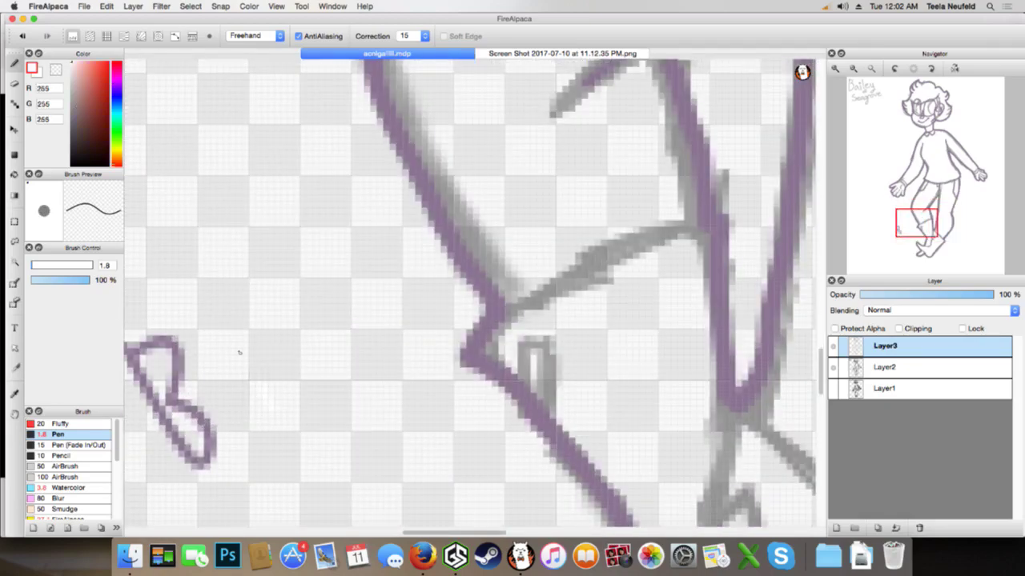
scroll(240, 348, down, 1)
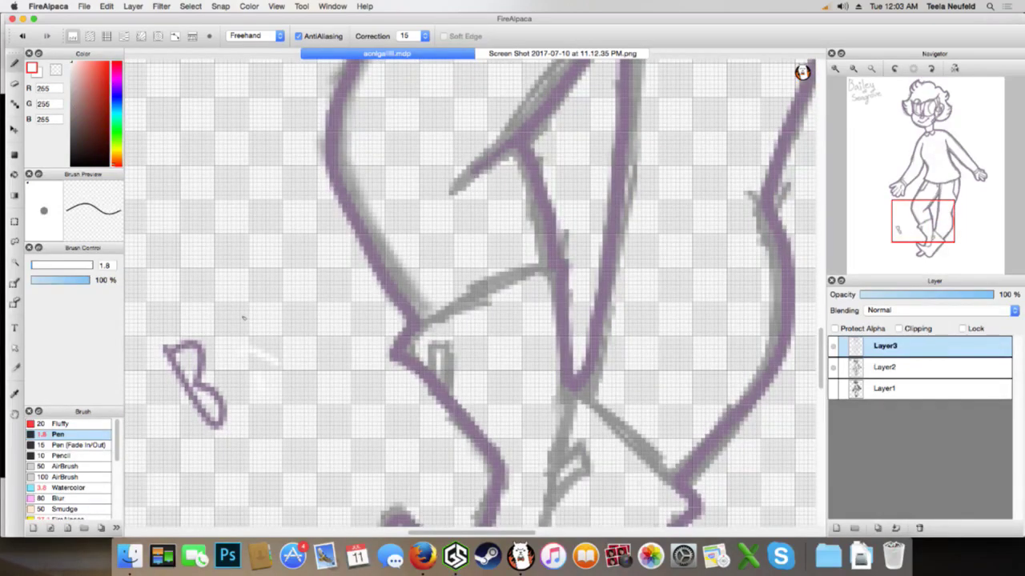
key(super+z)
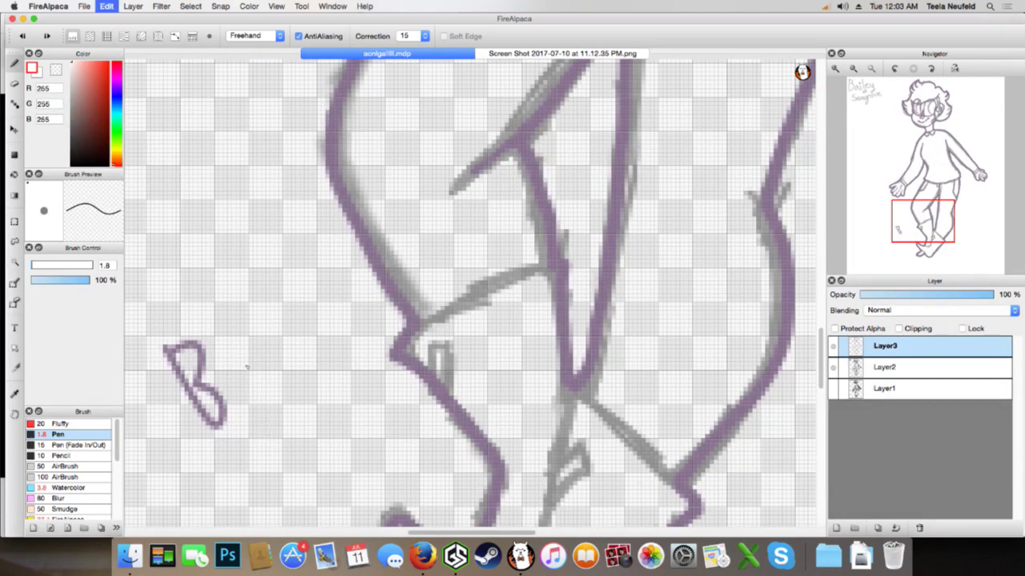
key(super+z)
Sample the purple line colour from the leg outline and trace both trouser hem lines with the Pen tool
click(13, 393)
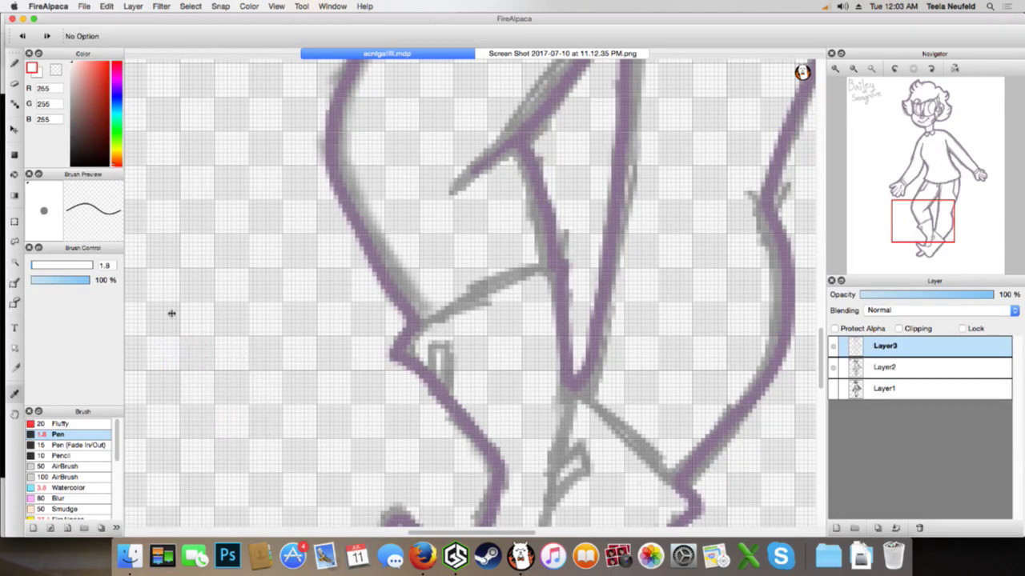
click(373, 265)
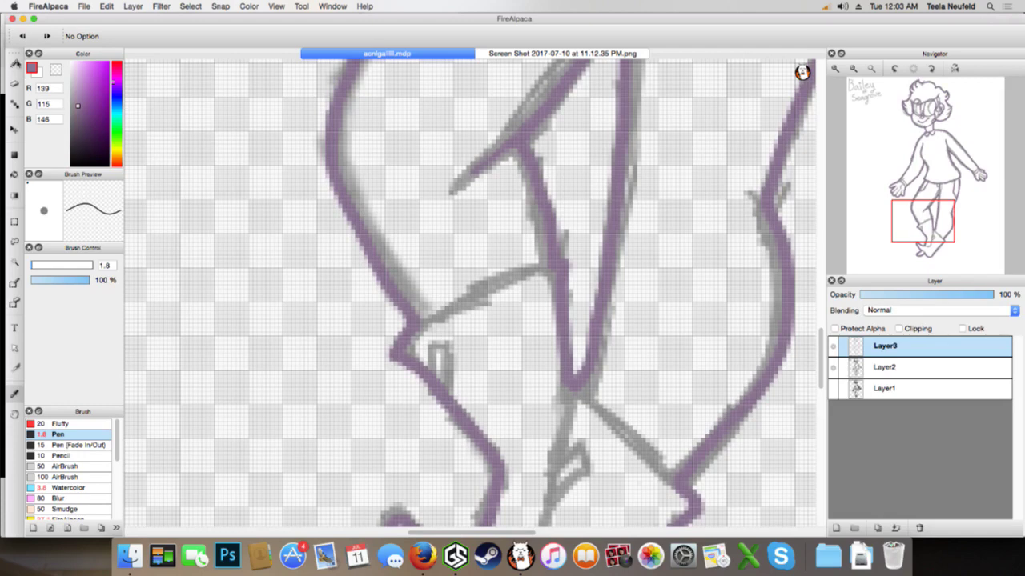
click(16, 63)
Check the video in Firefox, then return to FireAlpaca and trace the ankle line from the hem to the shoe, redoing it once
click(423, 555)
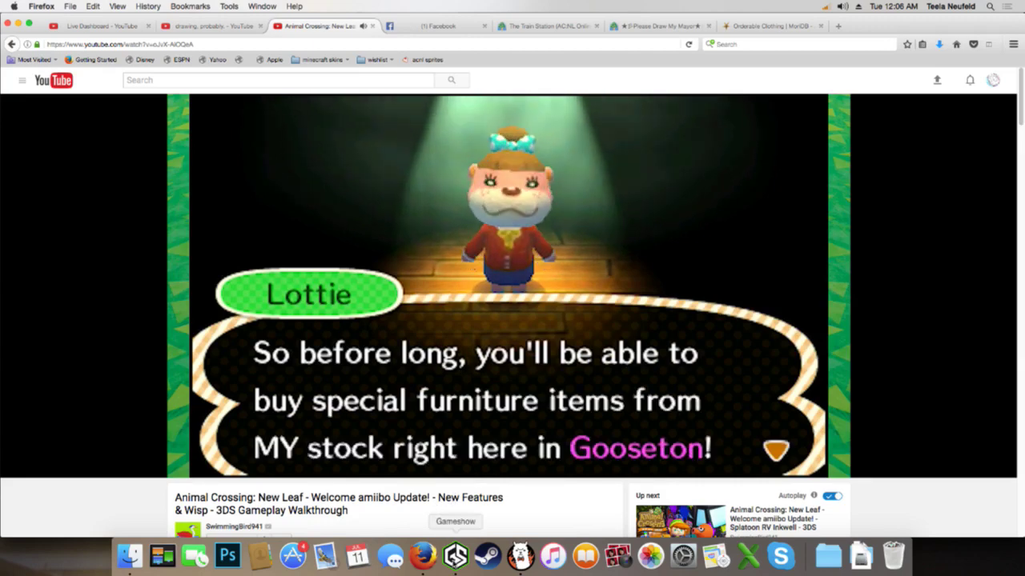
click(519, 556)
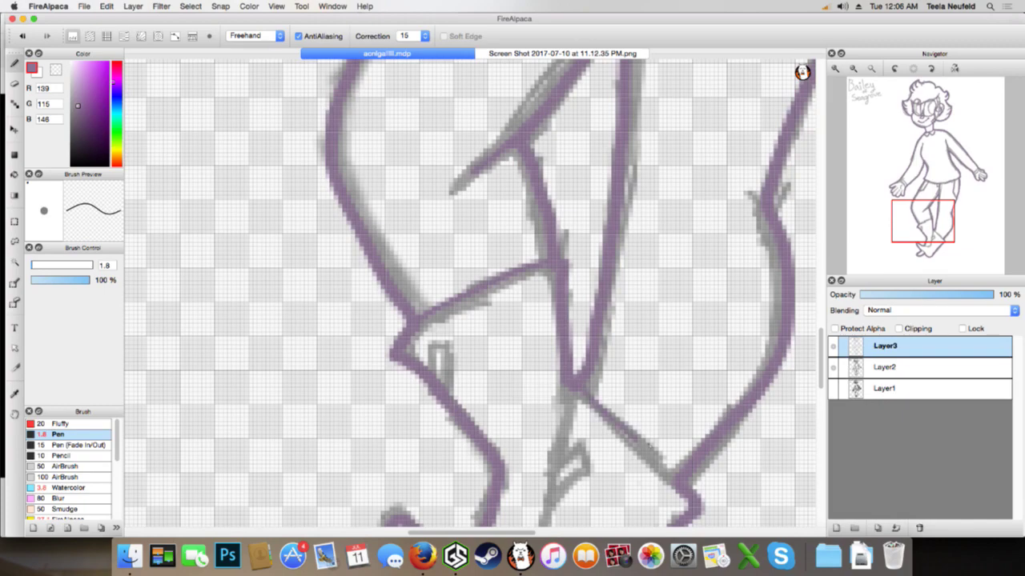
drag(911, 220, 905, 231)
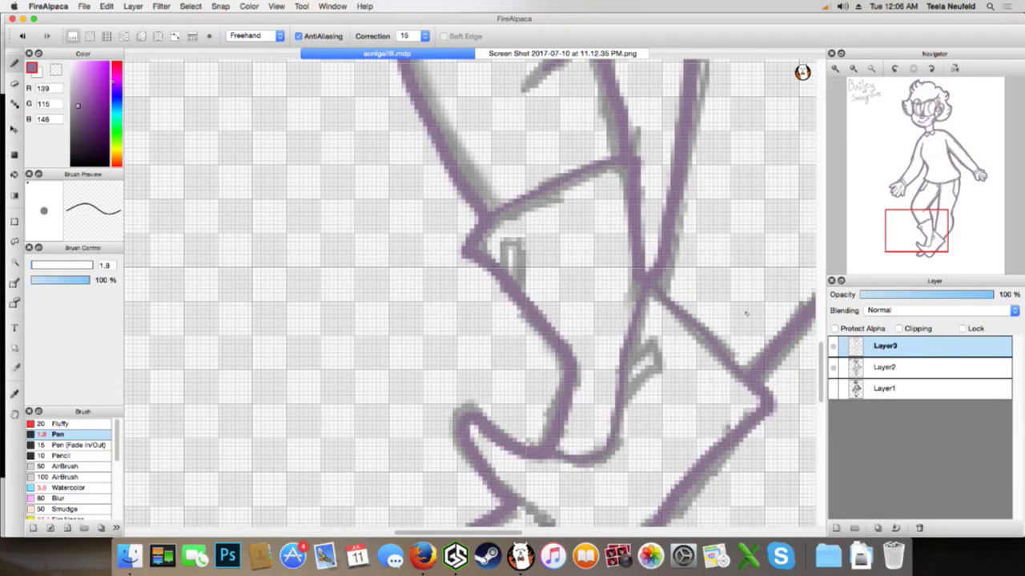
key(super+z)
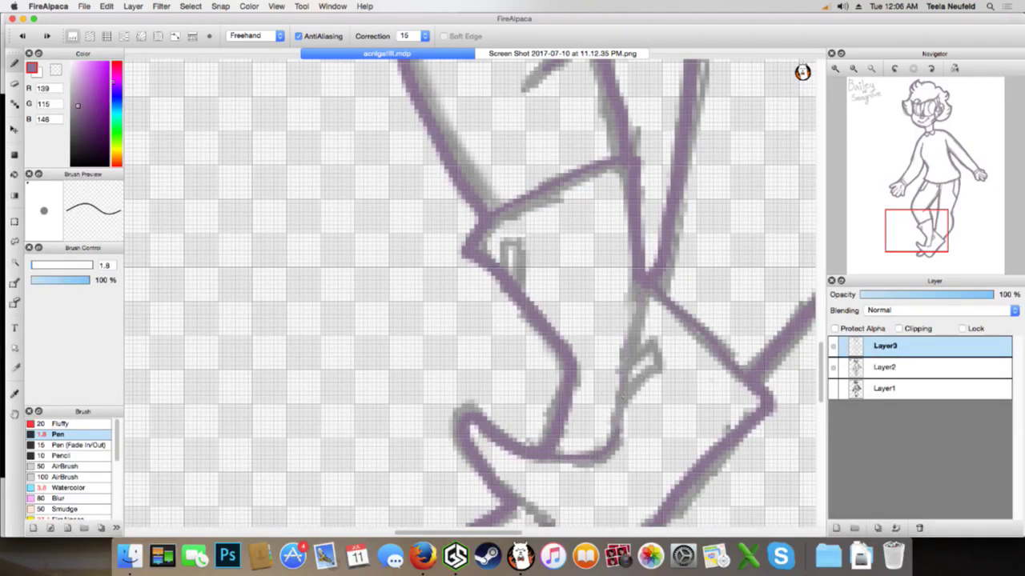
mouse_move(870, 197)
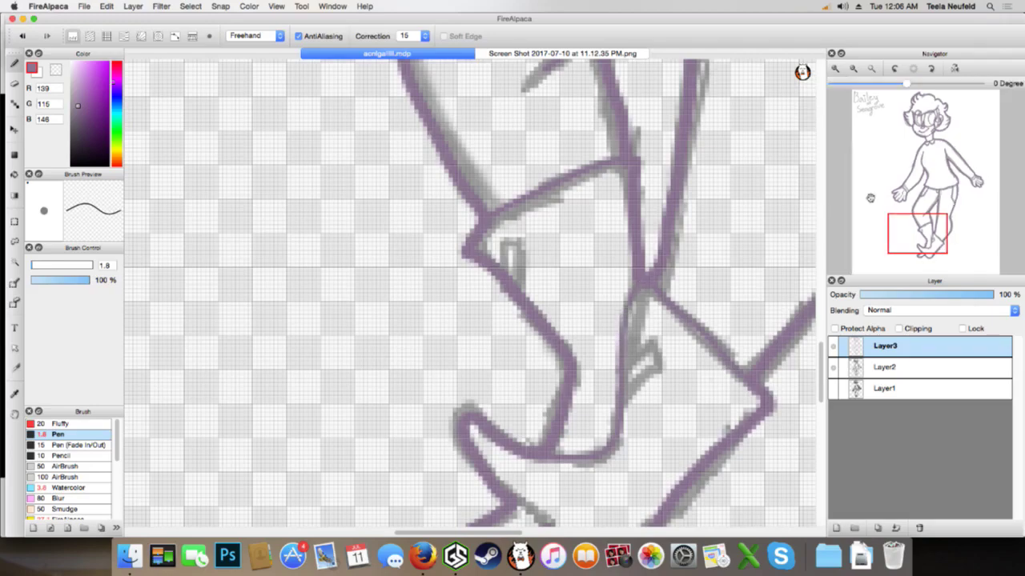
mouse_move(930, 237)
mouse_down()
mouse_move(923, 252)
mouse_move(927, 241)
mouse_up()
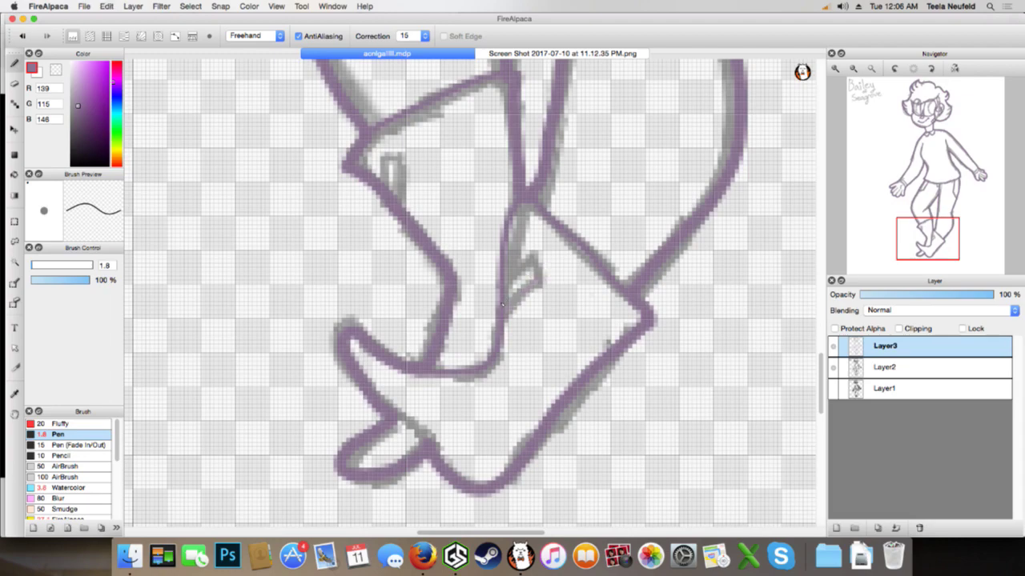
Check the video in Firefox again, then return to FireAlpaca and trace the small tab shapes below both trouser hems
click(436, 564)
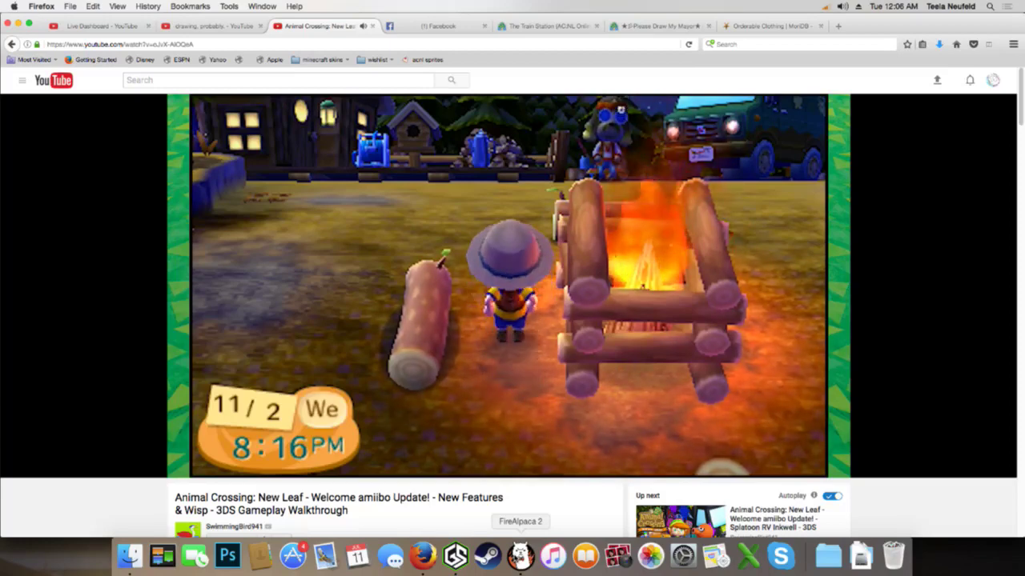
click(520, 558)
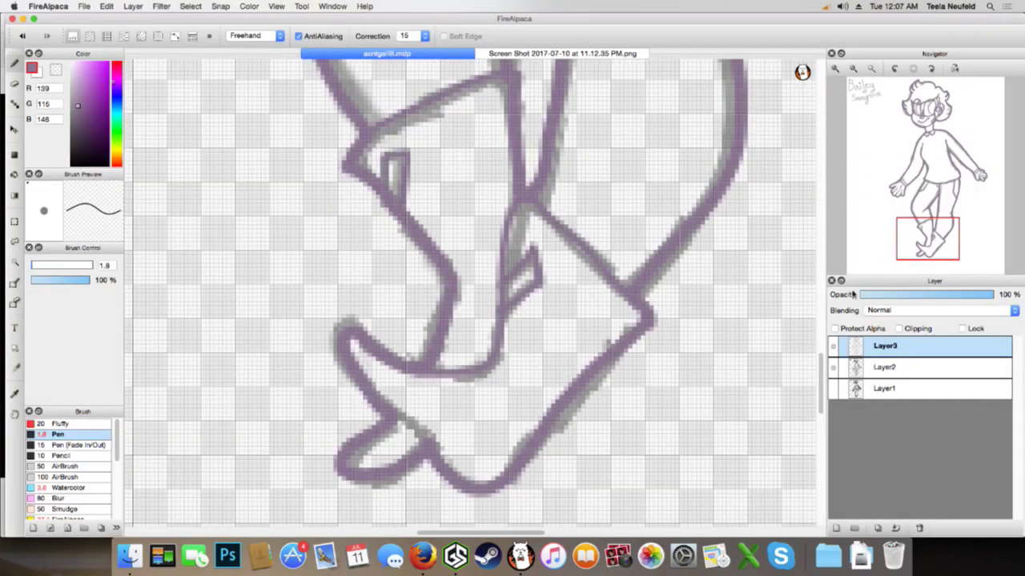
drag(928, 241, 903, 210)
Switch to Firefox and close the Please Draw My Mayor and Orderable Clothing pages, keeping the Train Station forum open
click(423, 558)
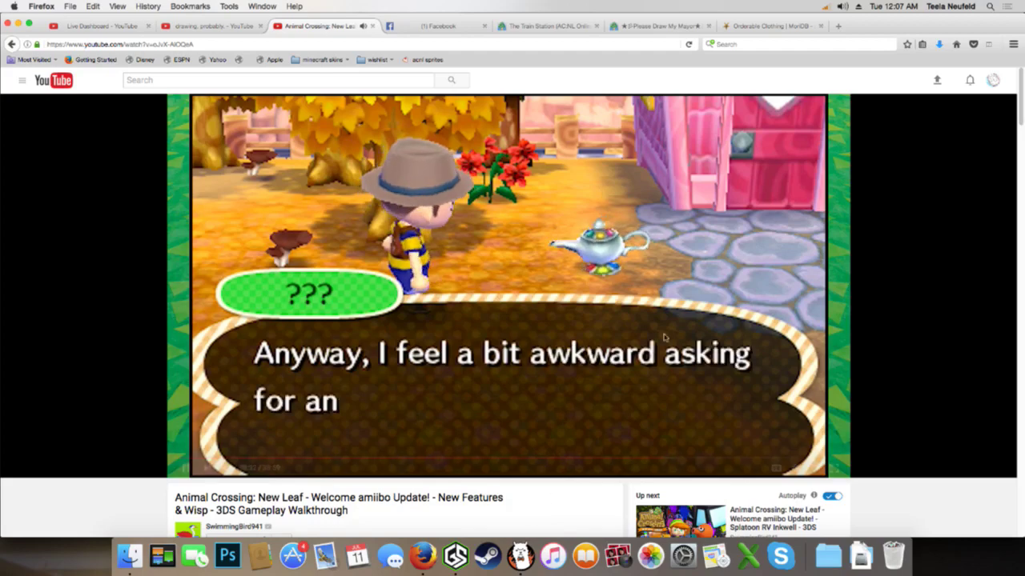
click(551, 27)
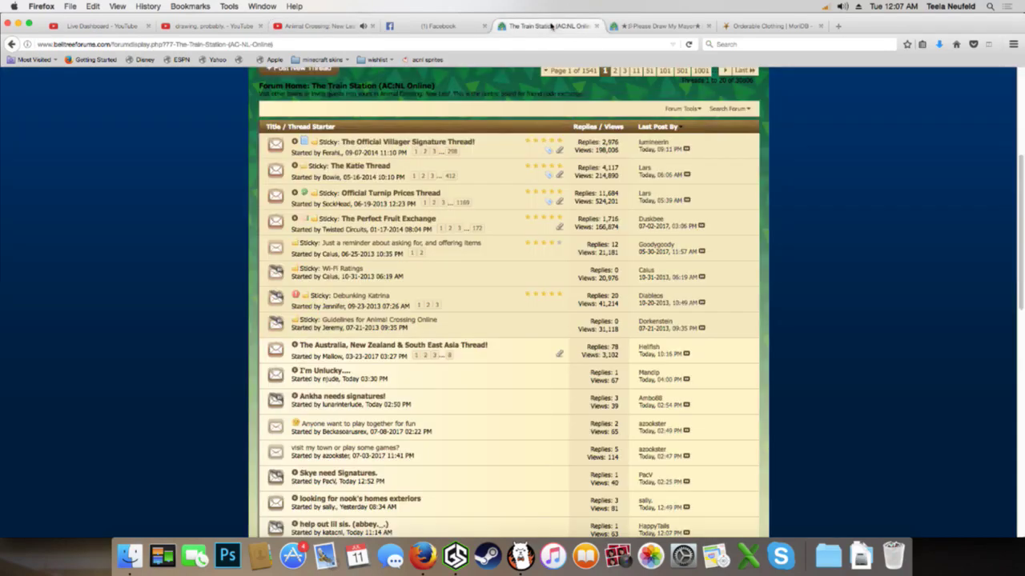
click(706, 26)
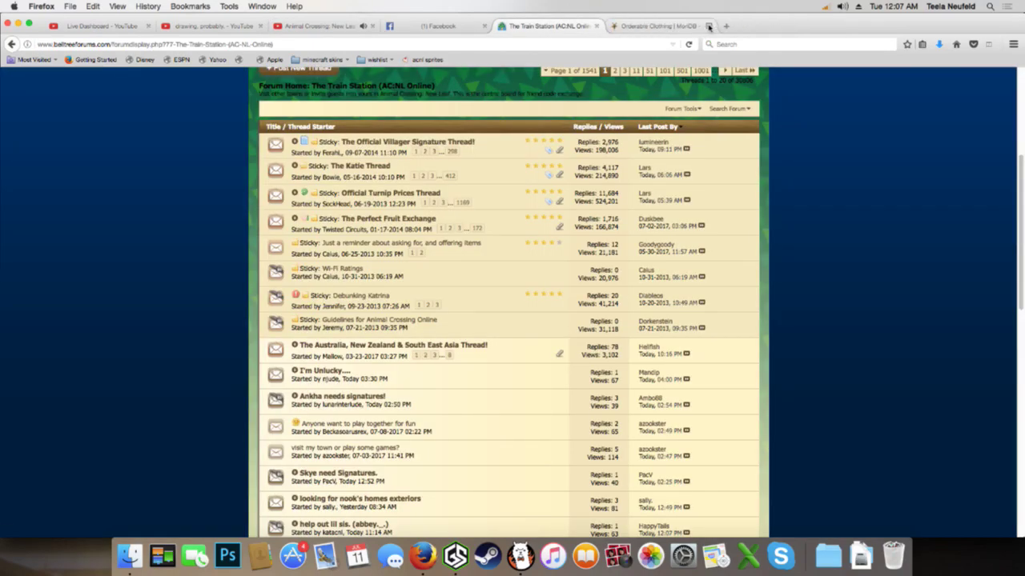
right_click(161, 501)
click(199, 320)
scroll(496, 152, up, 5)
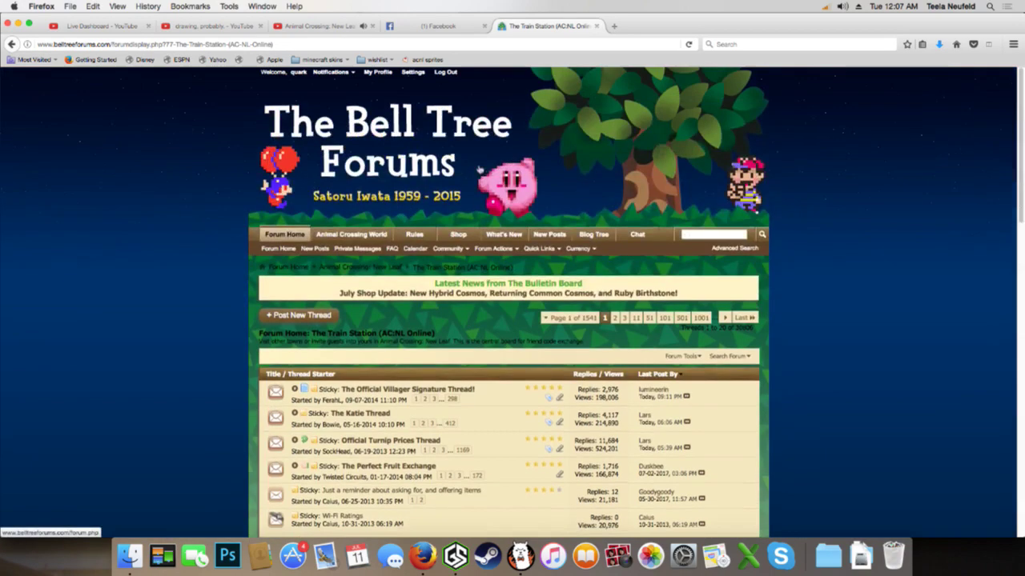
Open the account's own forum profile, go to the forum home page and look through its boards, glancing at the video meanwhile
click(301, 72)
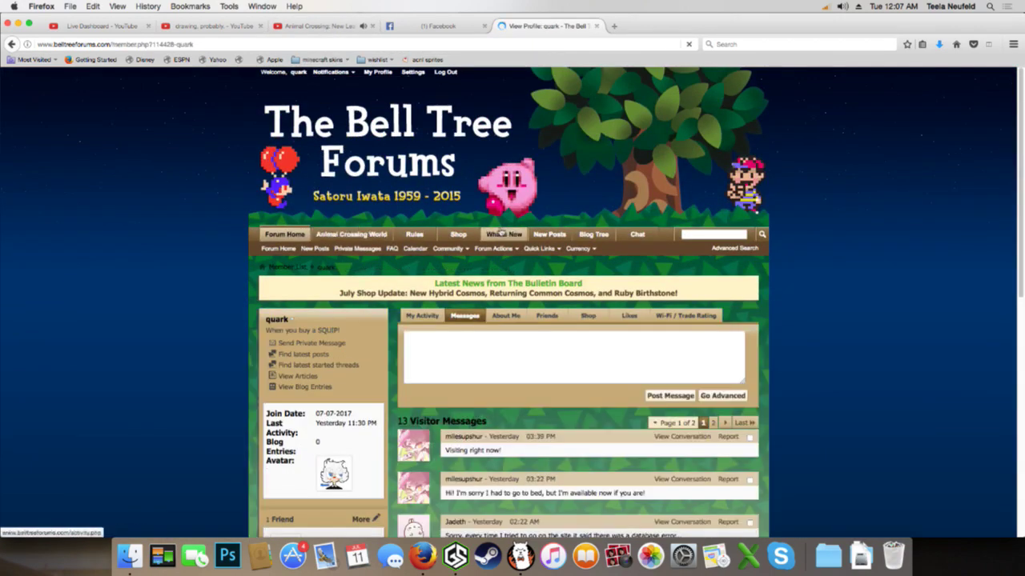
click(249, 238)
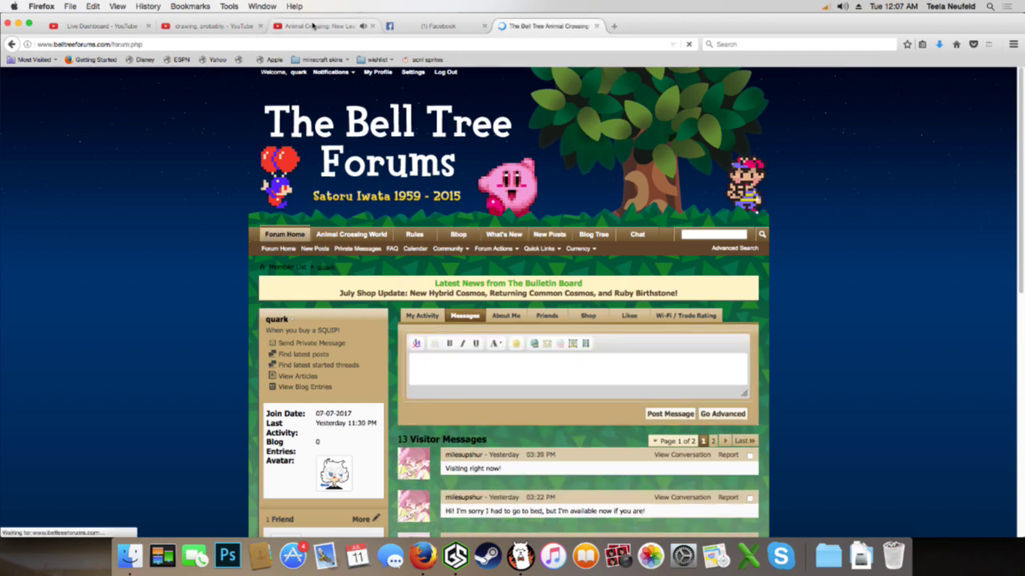
click(314, 26)
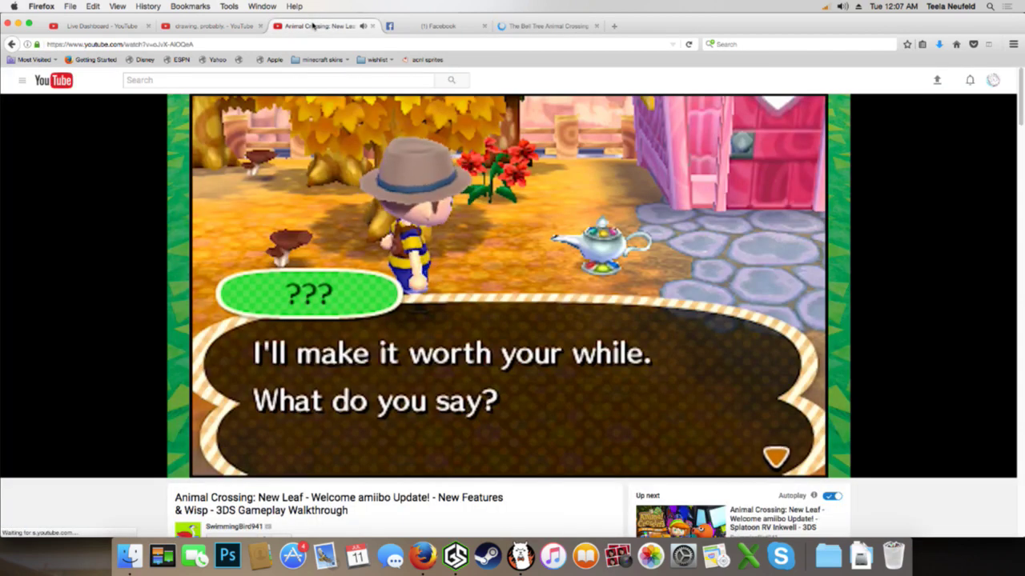
click(555, 27)
scroll(337, 198, down, 5)
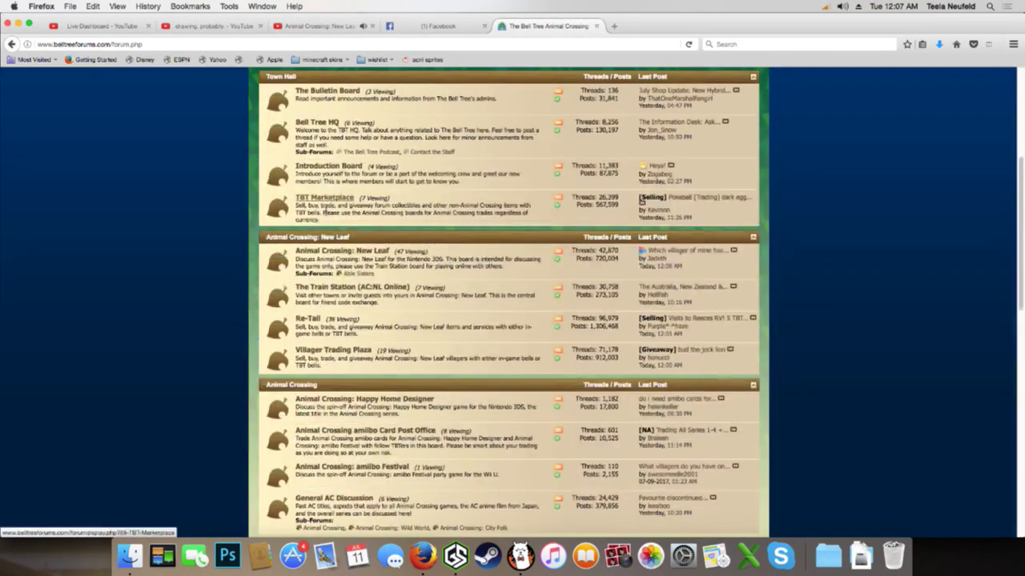
Open The Train Station board, skim its threads between glances at the video, and list the forum's new posts
click(368, 289)
click(309, 23)
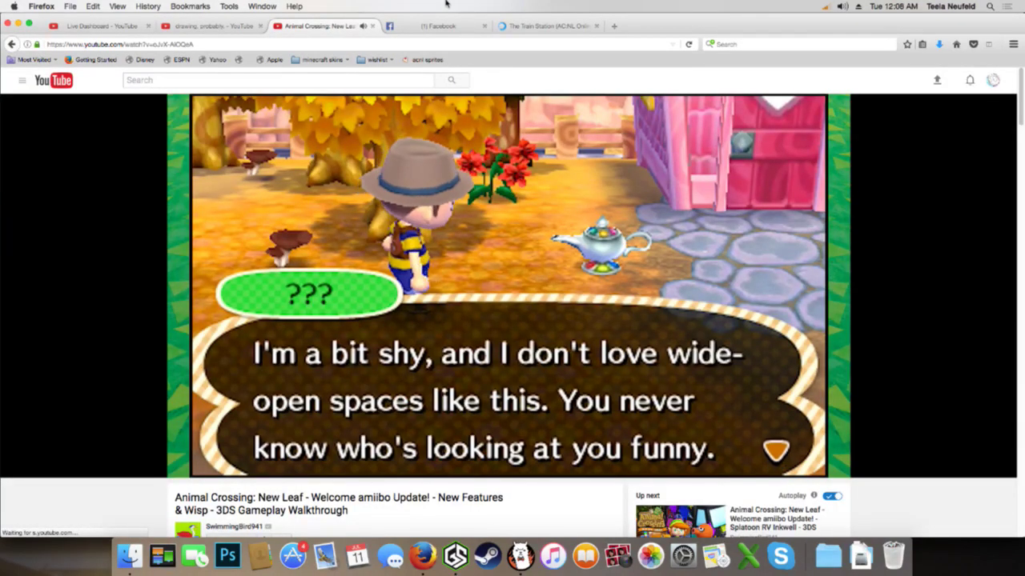
click(528, 24)
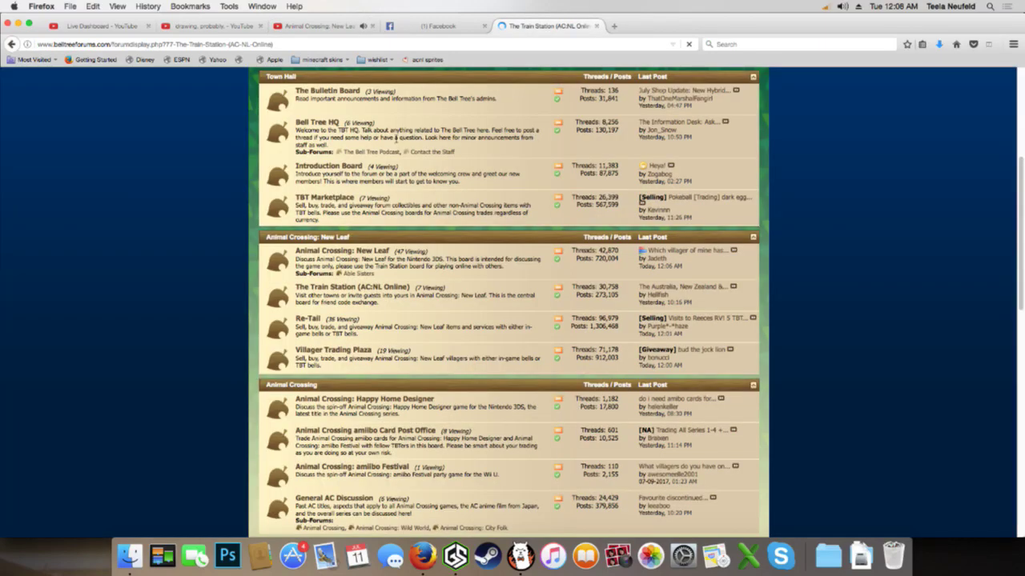
scroll(347, 180, down, 5)
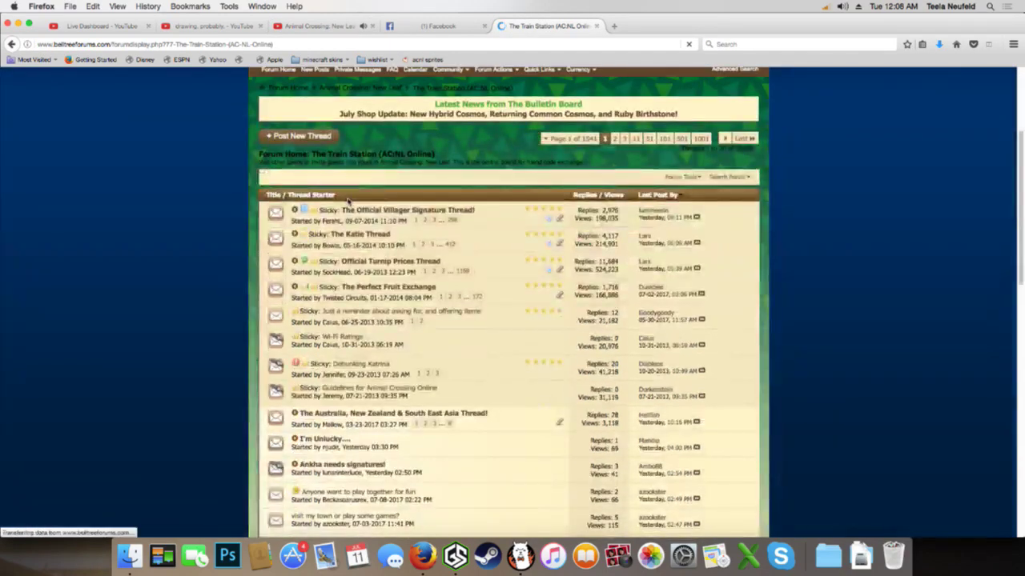
scroll(405, 212, up, 5)
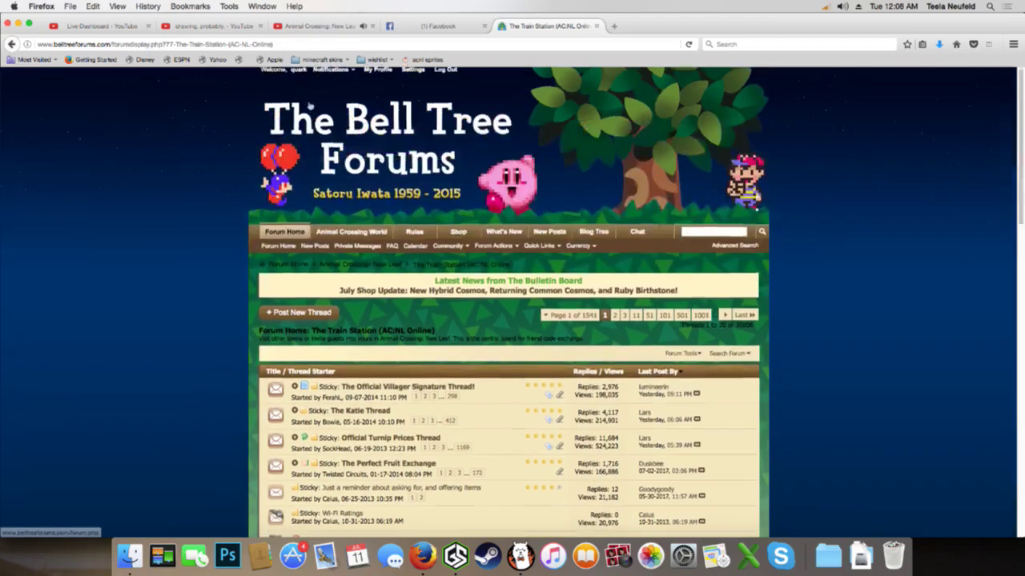
click(562, 235)
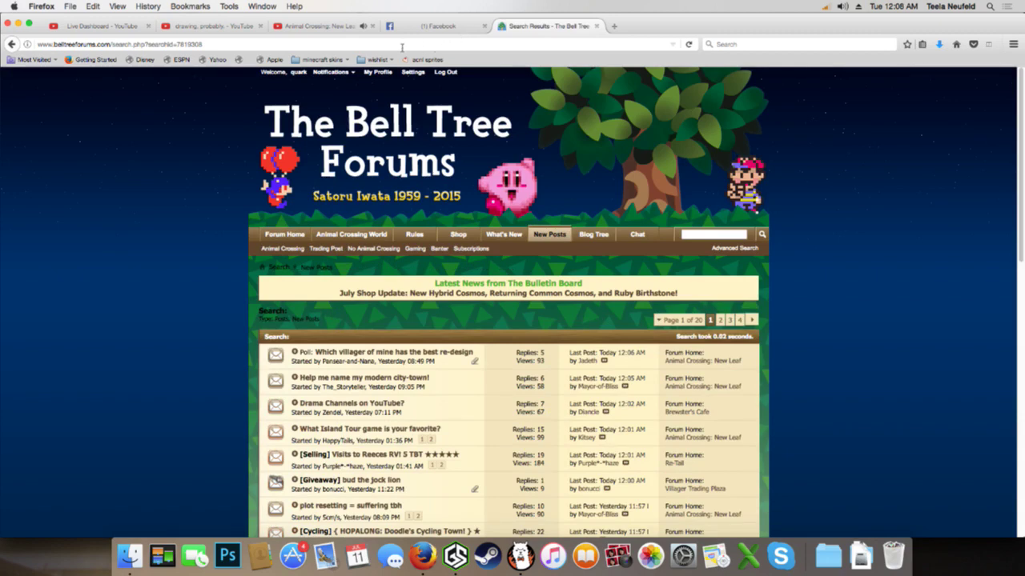
Check the Animal Crossing video, then return to FireAlpaca and trace the finger and palm lines inside the hand beside the trouser pocket
click(285, 27)
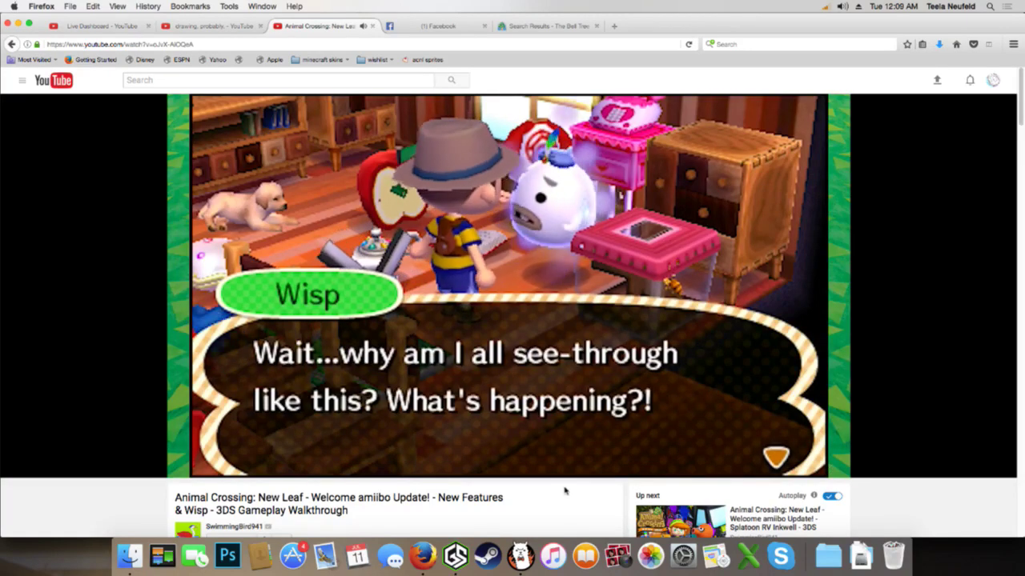
click(521, 555)
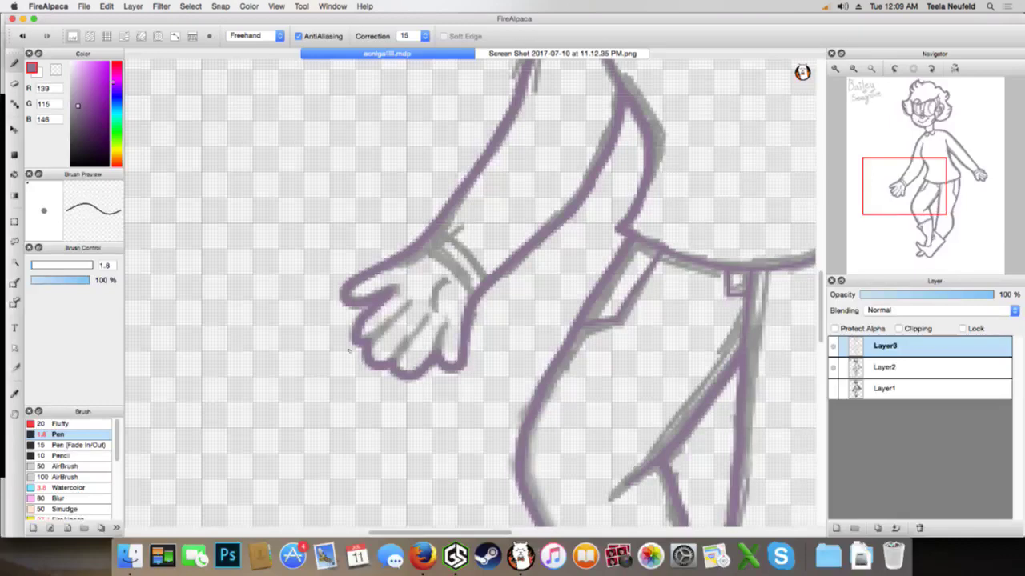
click(835, 68)
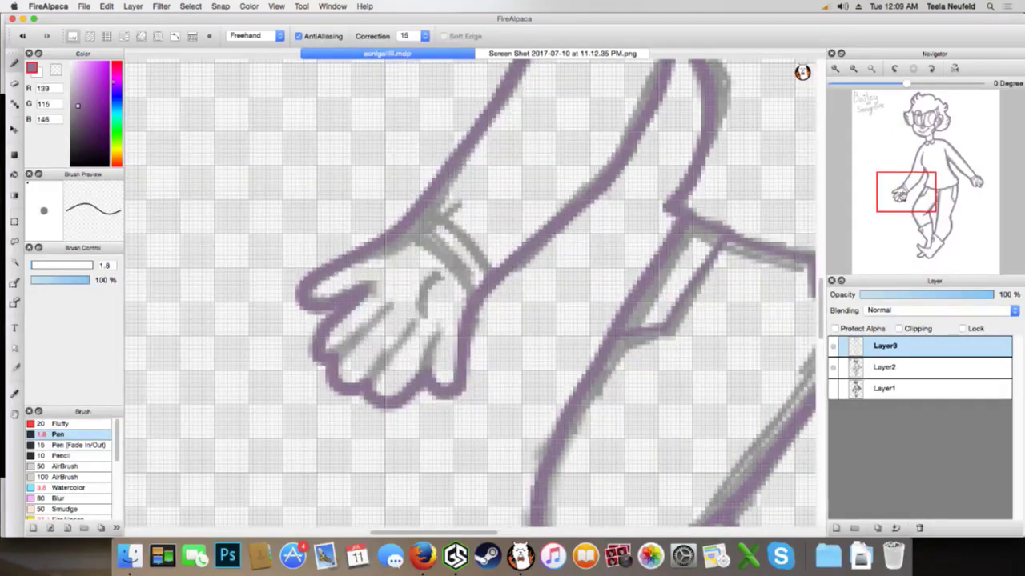
drag(901, 194, 899, 191)
click(835, 68)
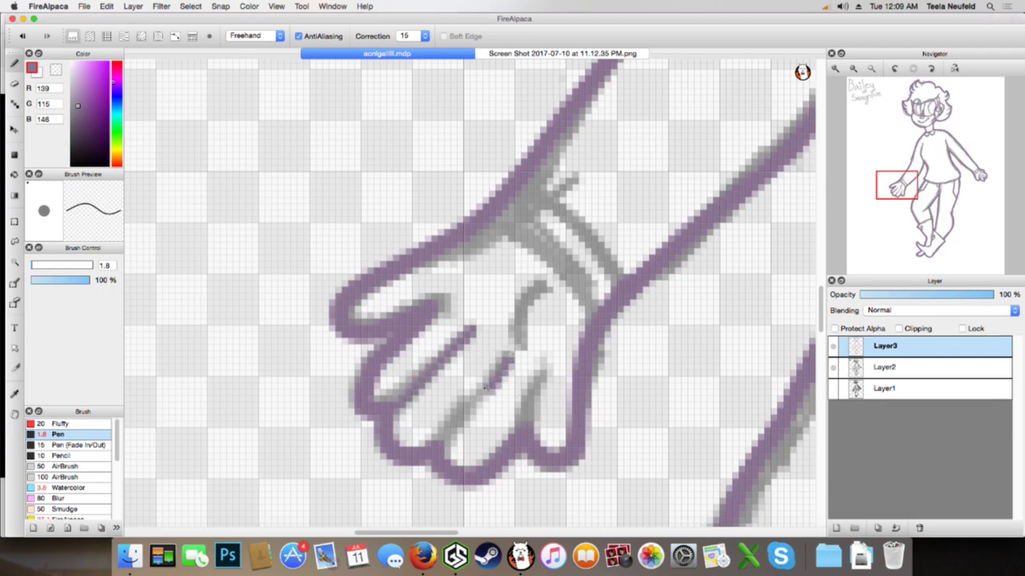
key(super+z)
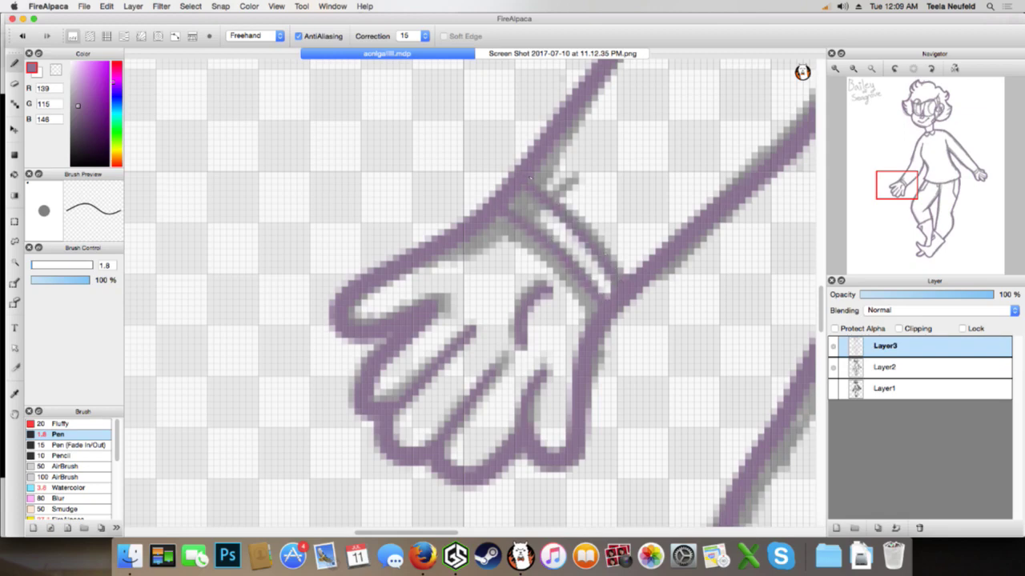
Redraw the upper line of the cuff across that hand's wrist, then switch to Firefox to check the video
key(super+z)
drag(530, 177, 632, 270)
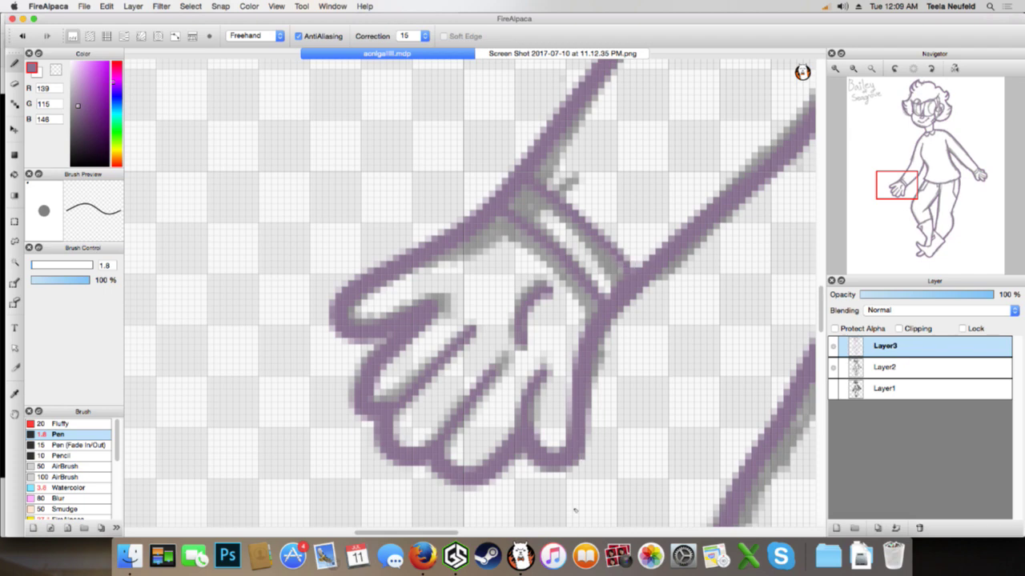
click(432, 565)
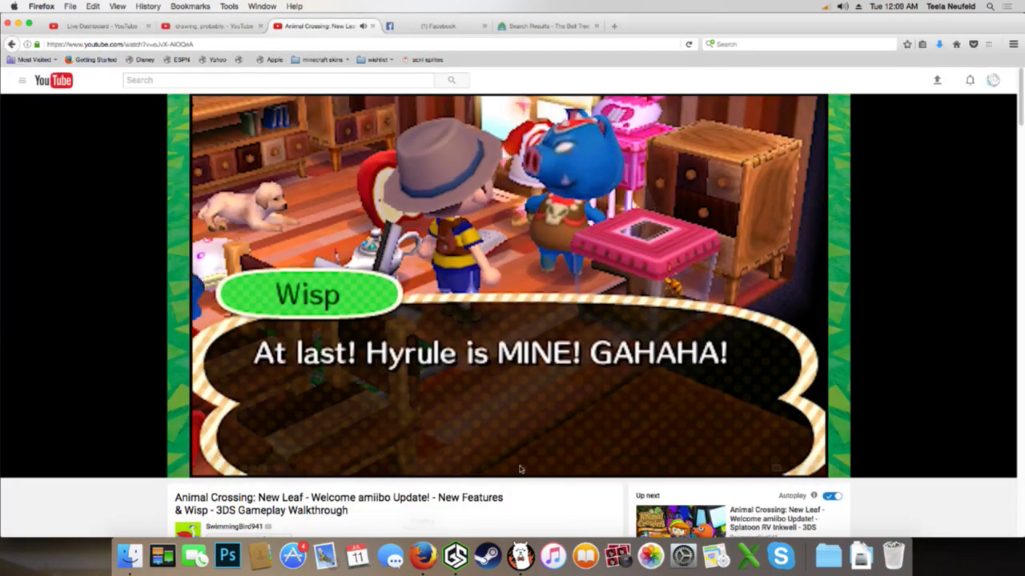